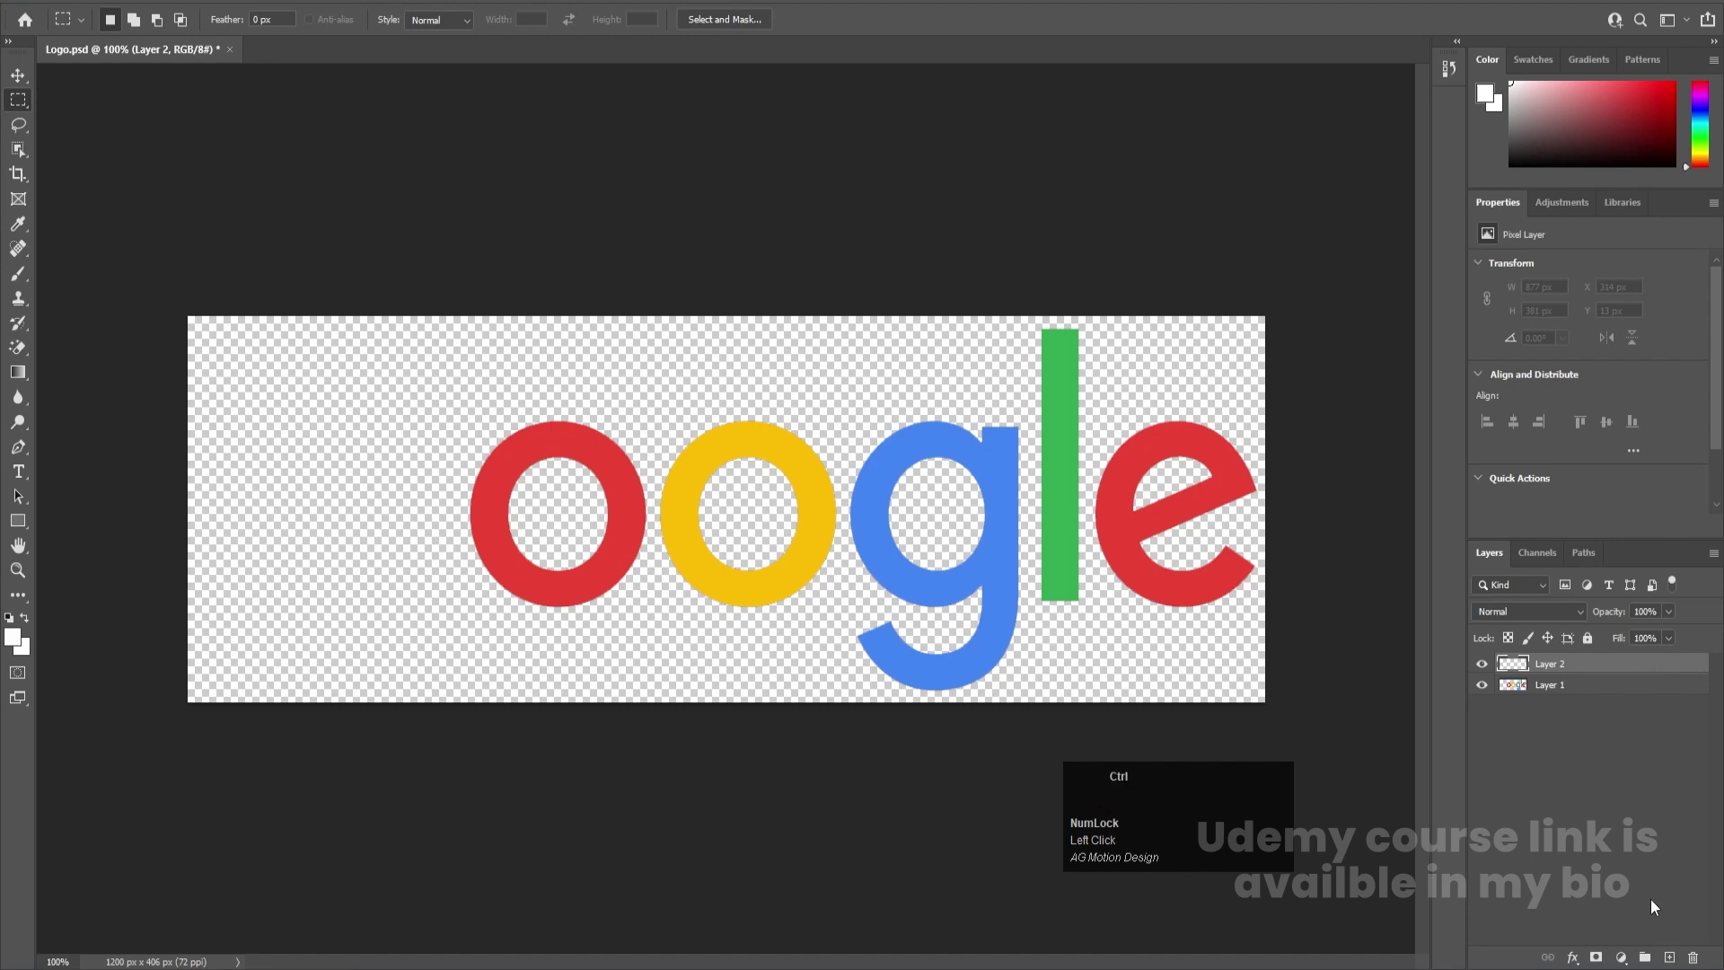
Paste the cut blue G in place on Layer 2, rename that layer as G and hide it
key("ctrl+shift+v")
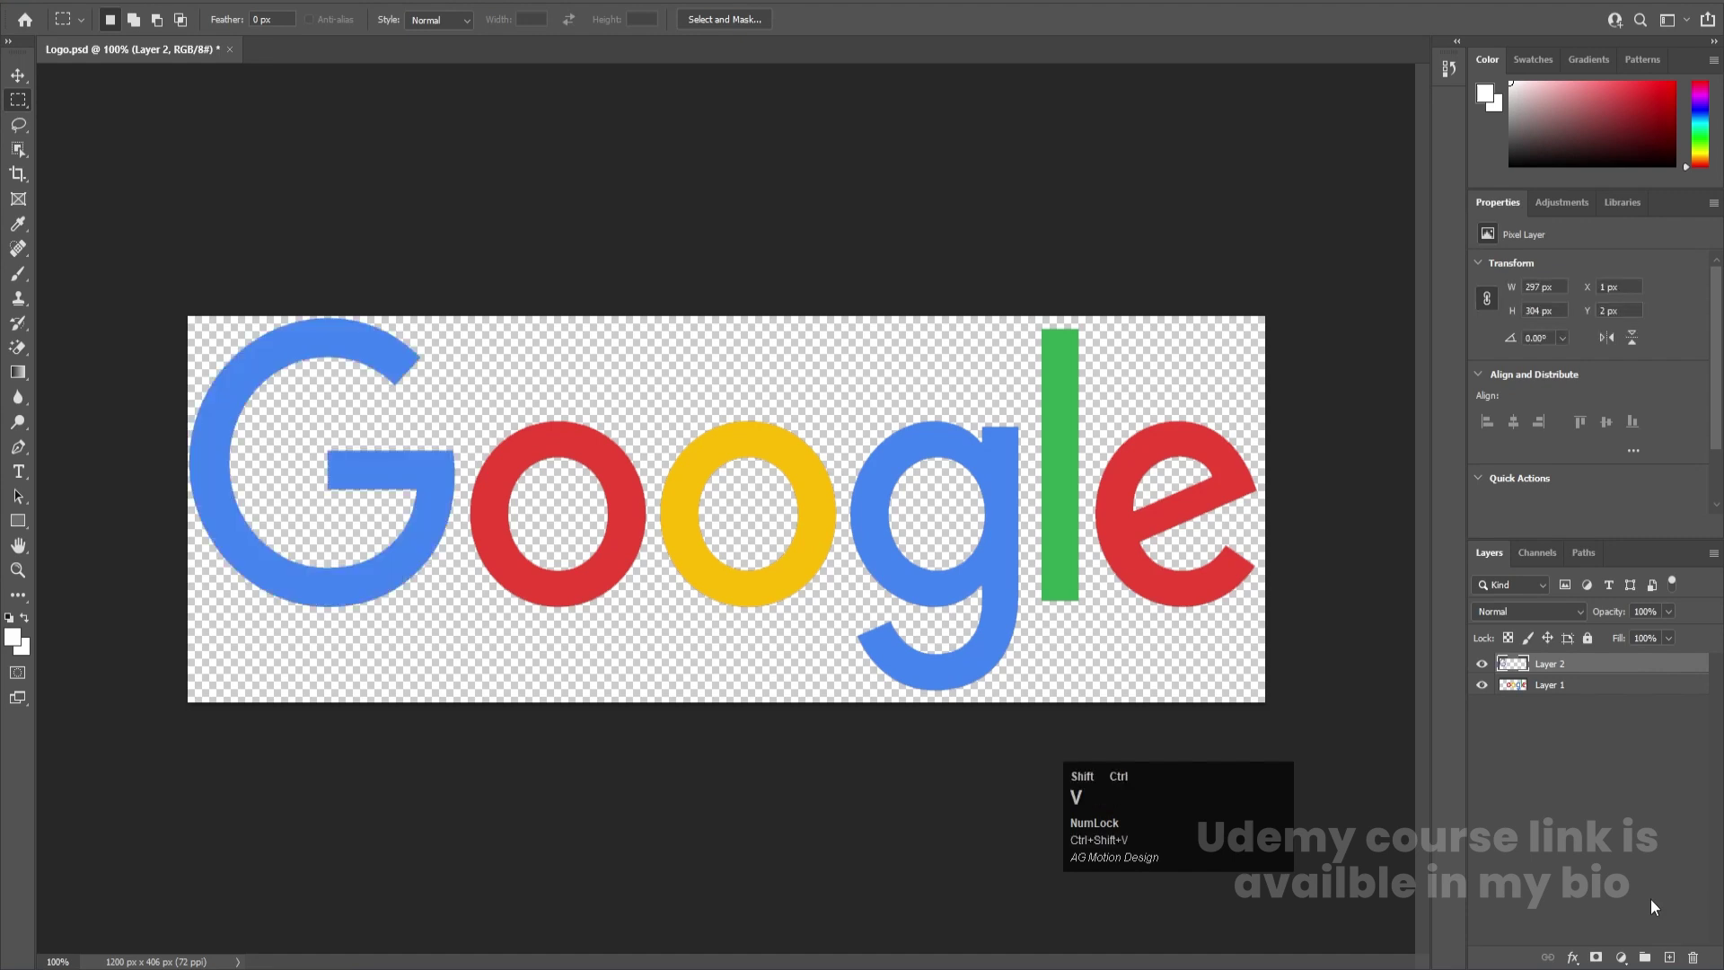
double_click(1550, 662)
type("G")
key("Return")
left_click(1482, 665)
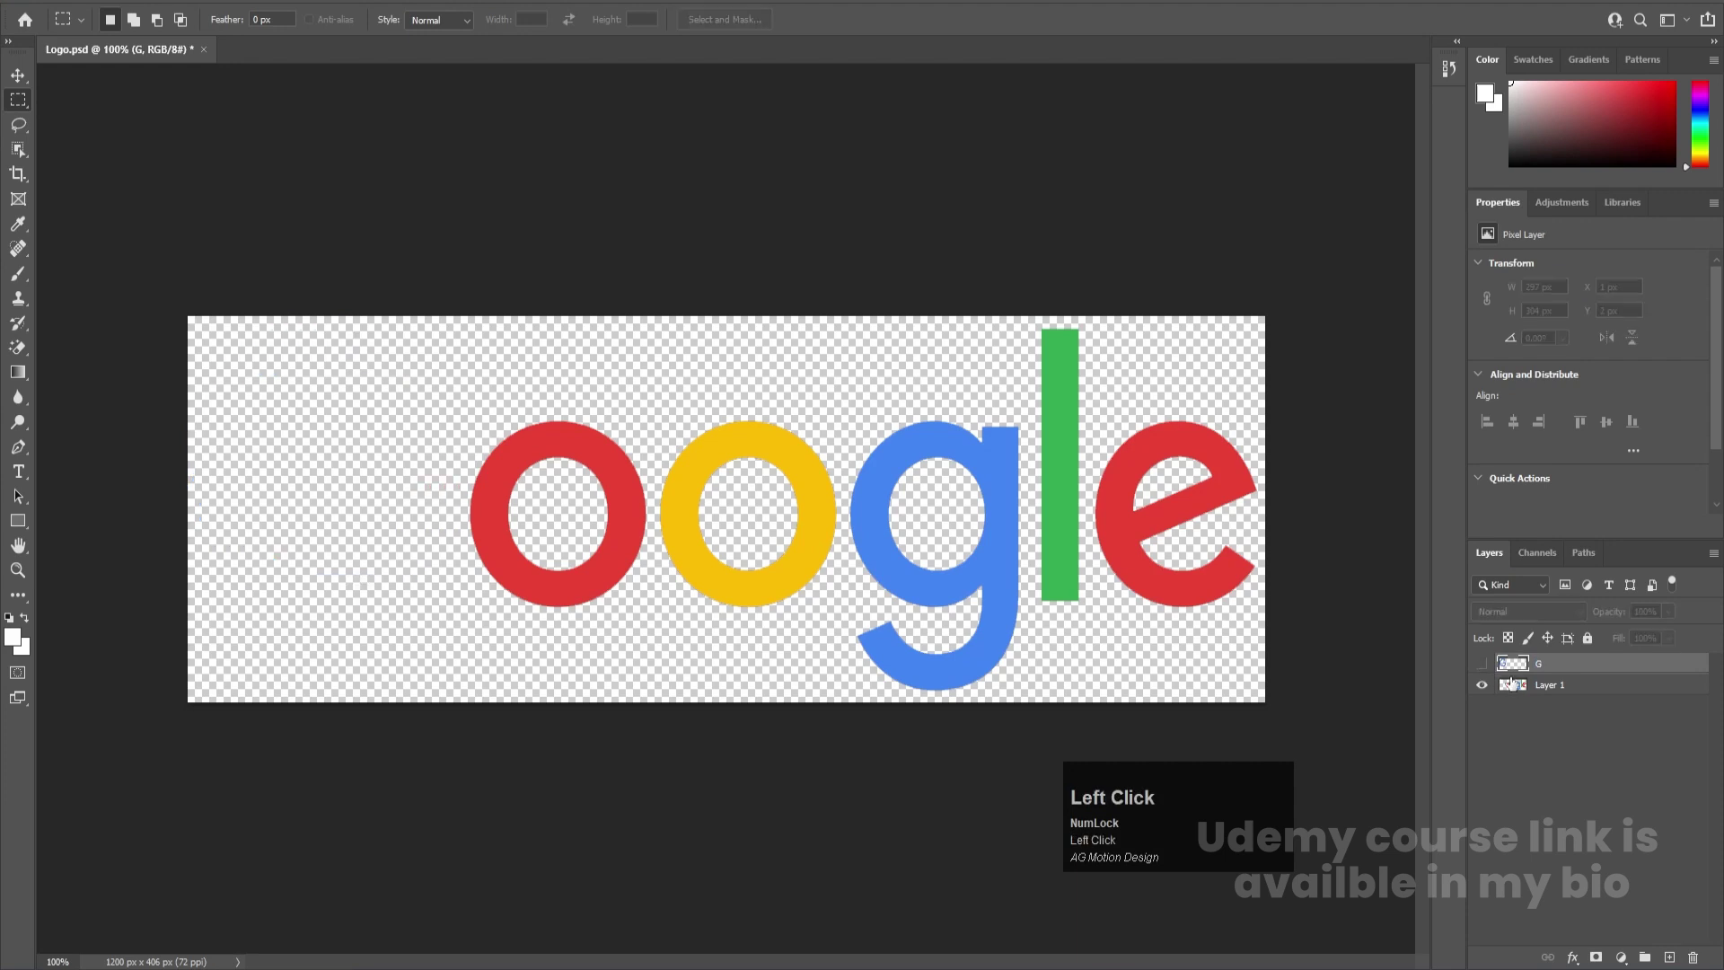
Cut the red o from Layer 1, paste it in place on a new layer, and hide that layer
left_click(1524, 686)
left_click_drag(447, 387, 650, 664)
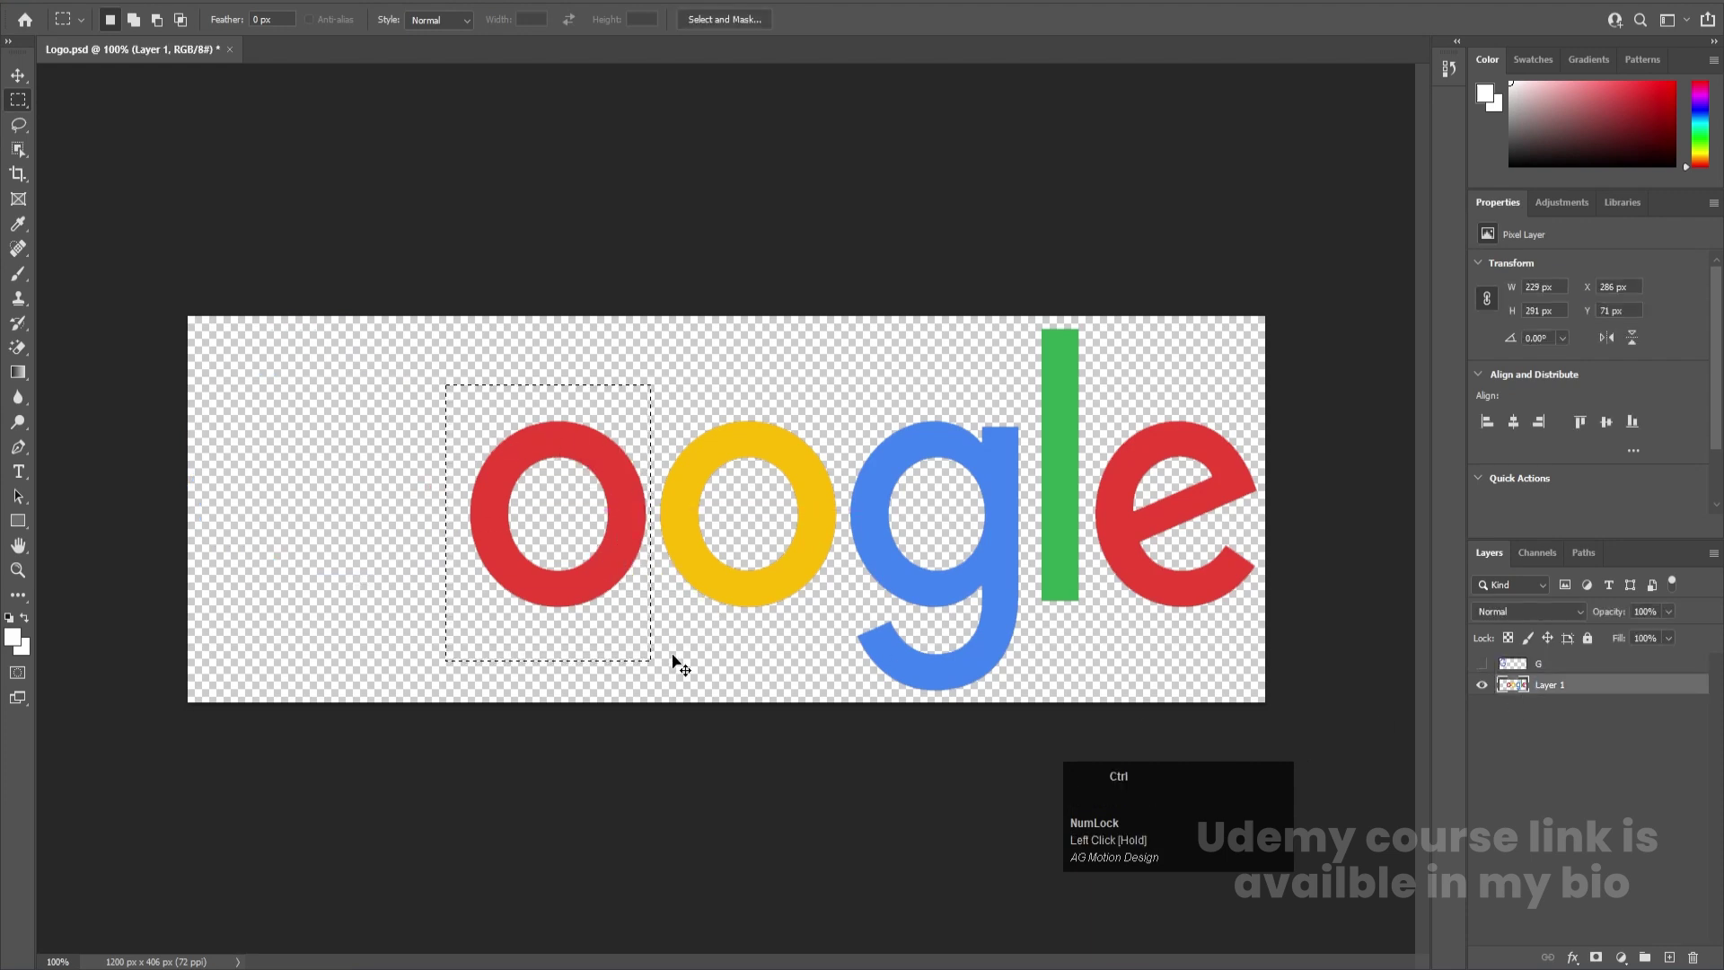
key("ctrl+x")
left_click(1665, 957)
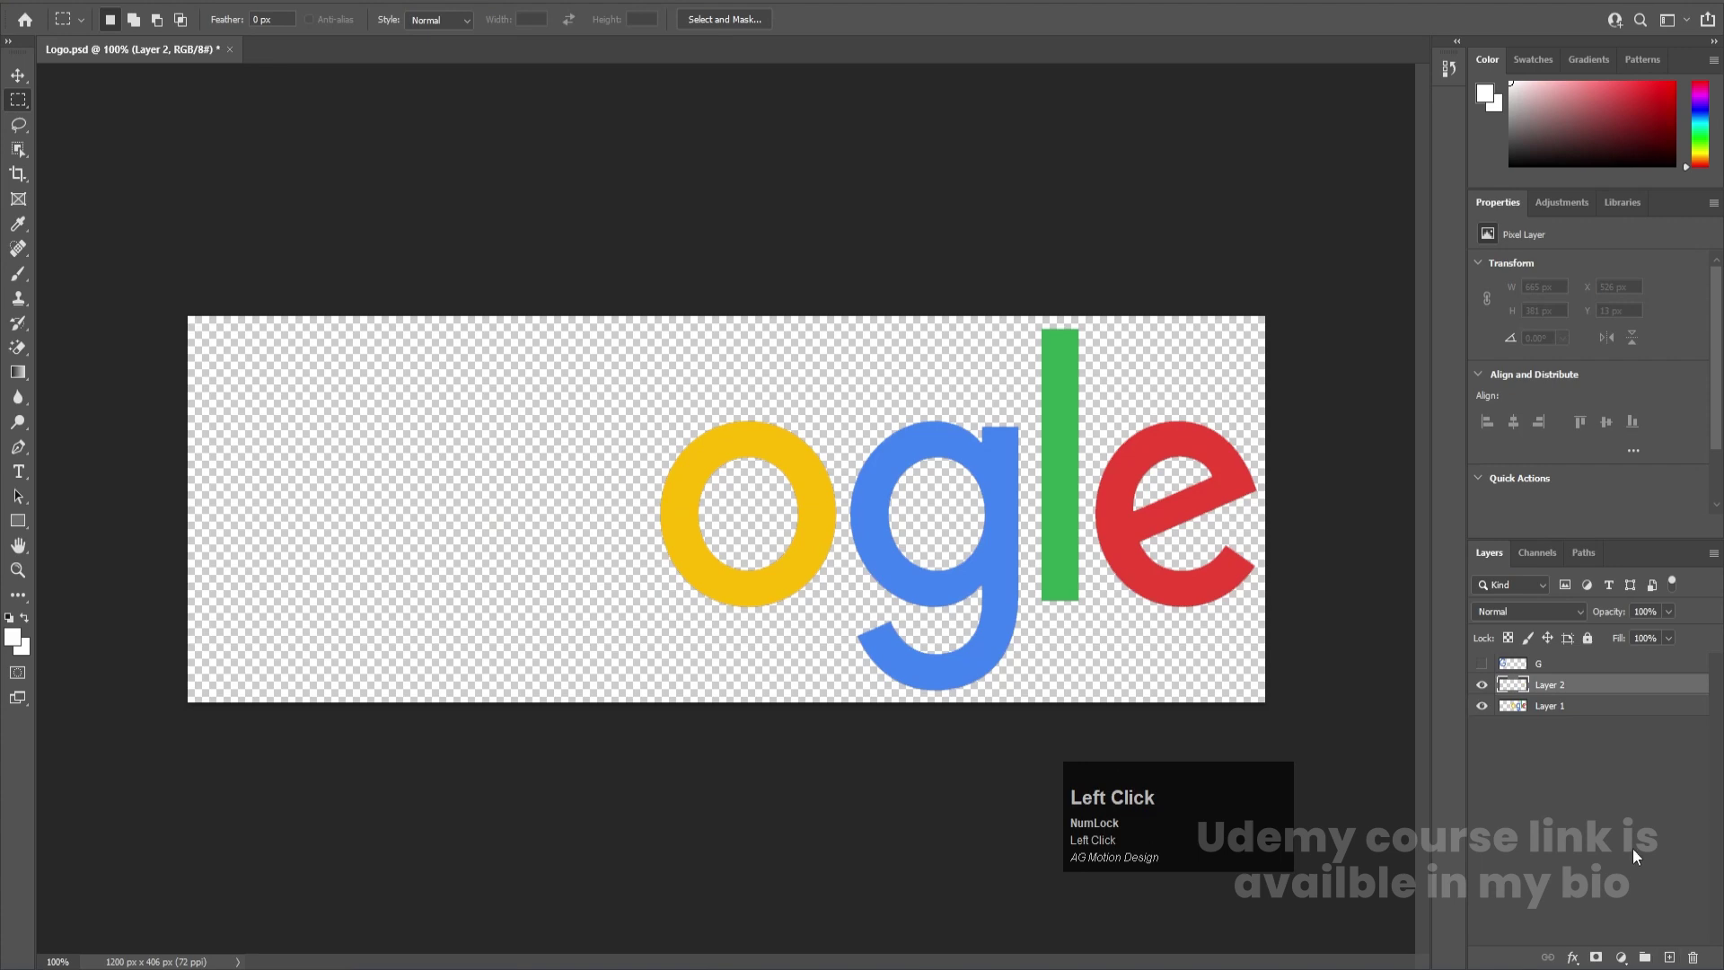
key("ctrl")
key("ctrl+shift+v")
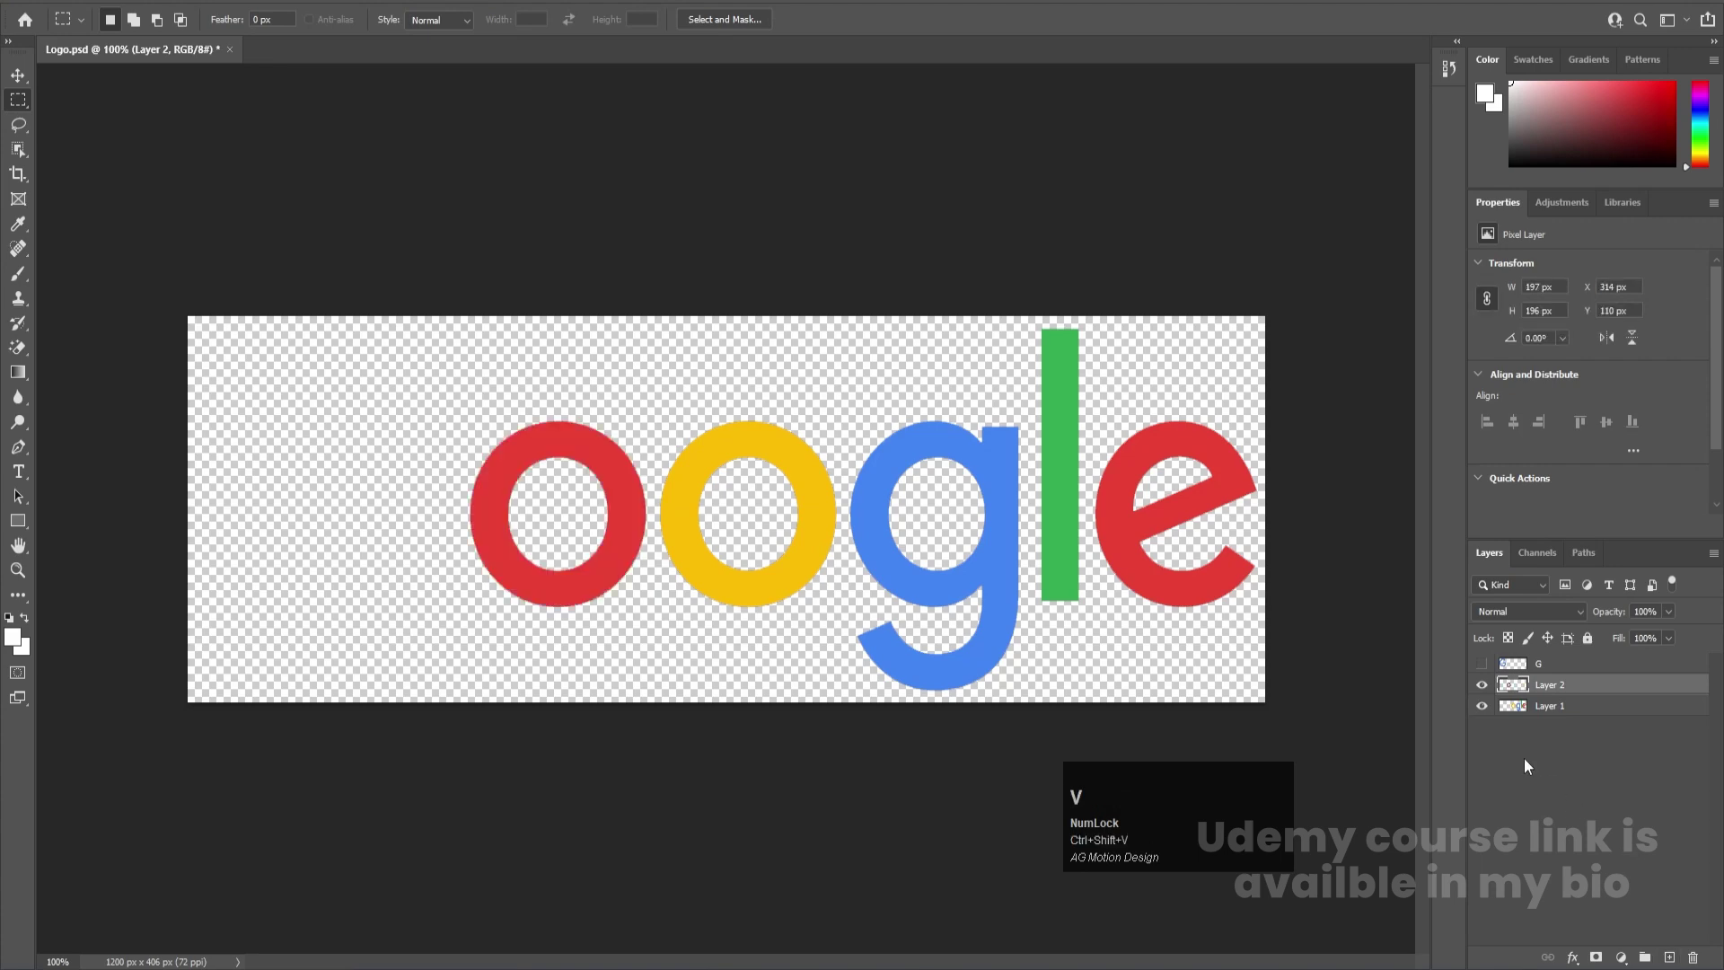
left_click(1481, 684)
Cut the yellow o from Layer 1 and paste it in place on a new layer
left_click(1549, 706)
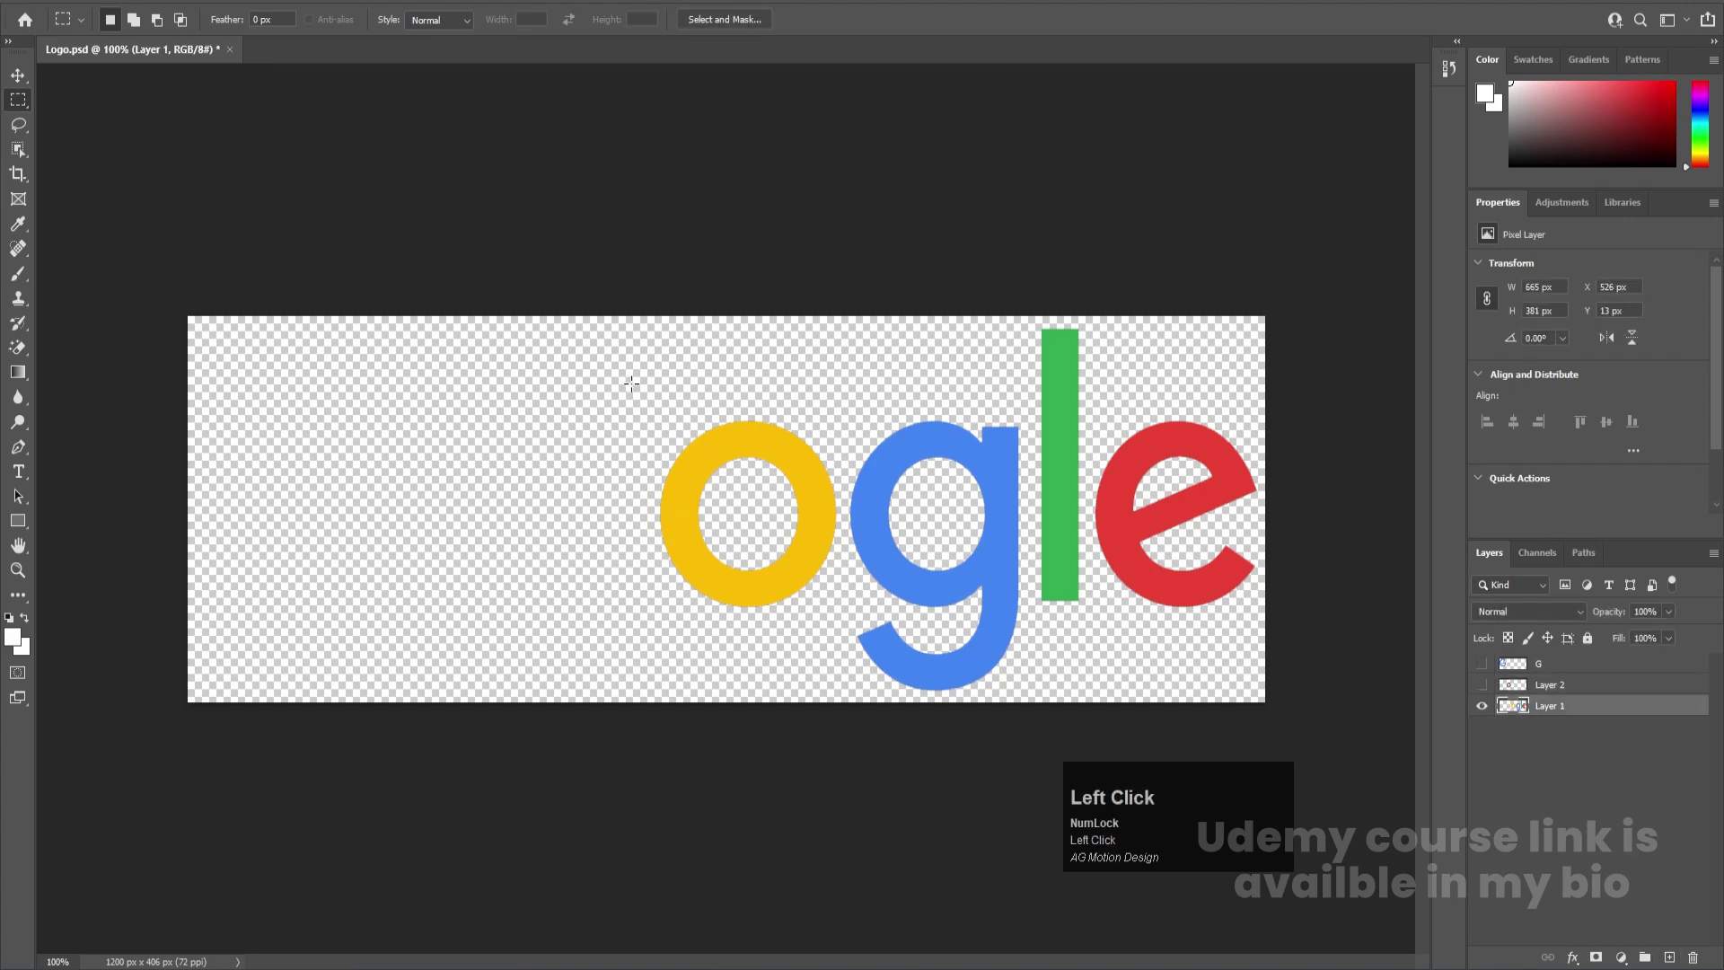
left_click_drag(632, 384, 841, 637)
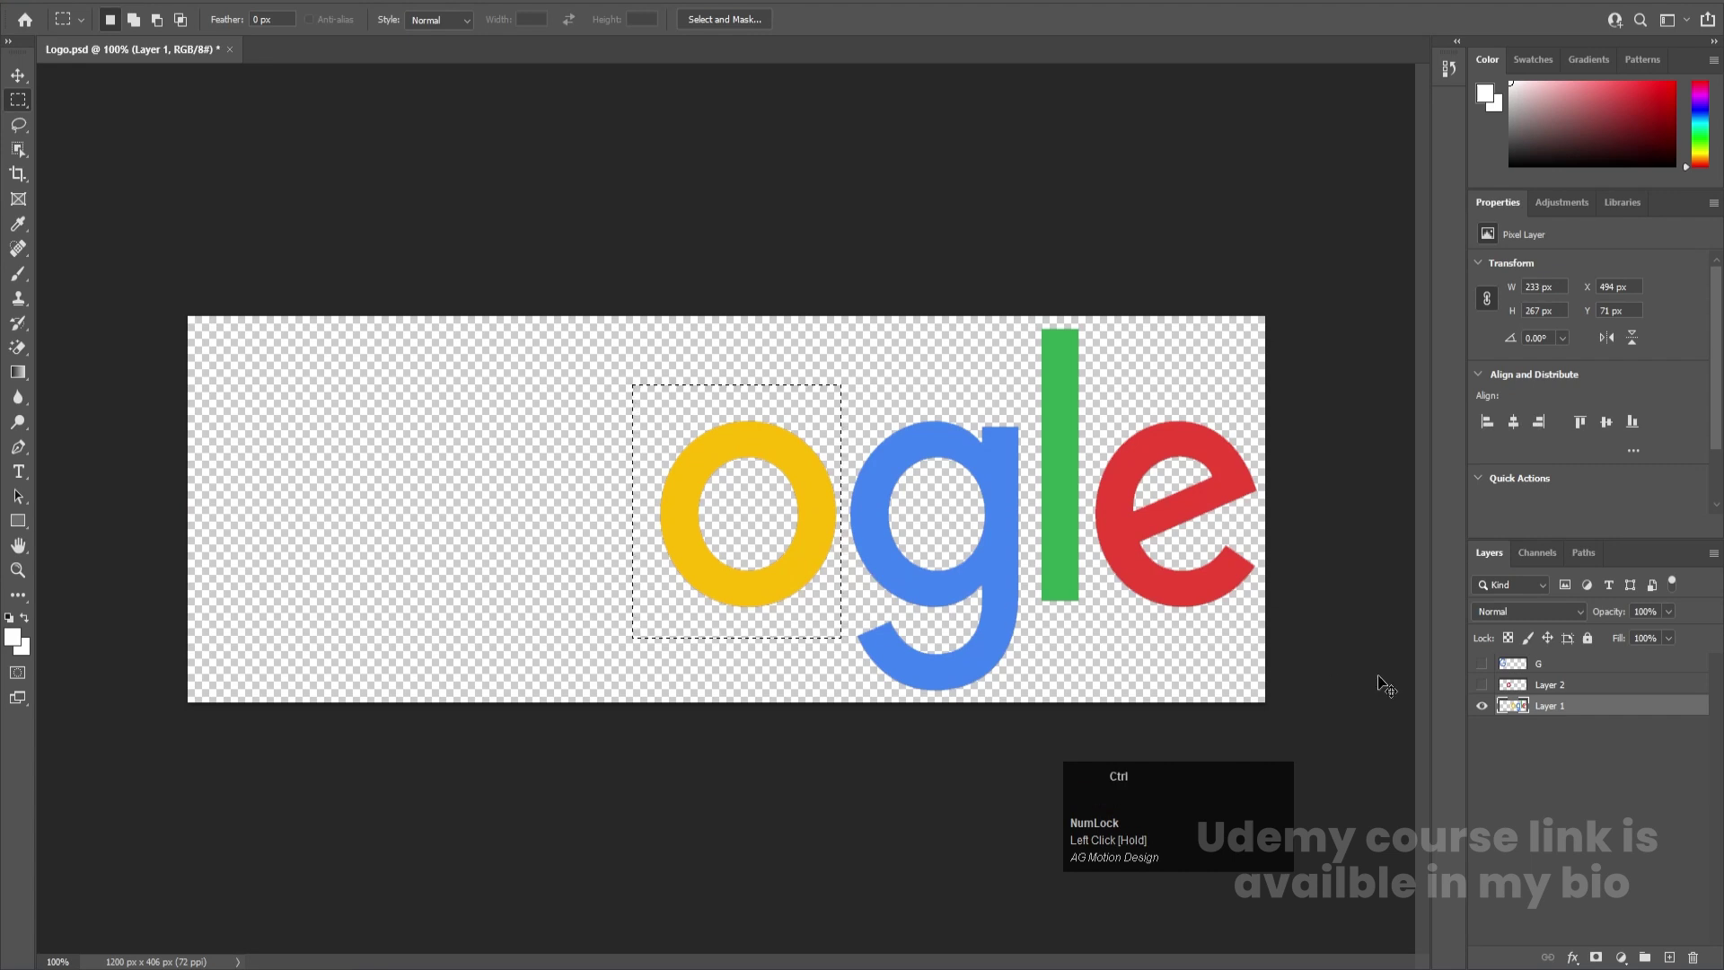
key("ctrl+x")
left_click(1669, 957)
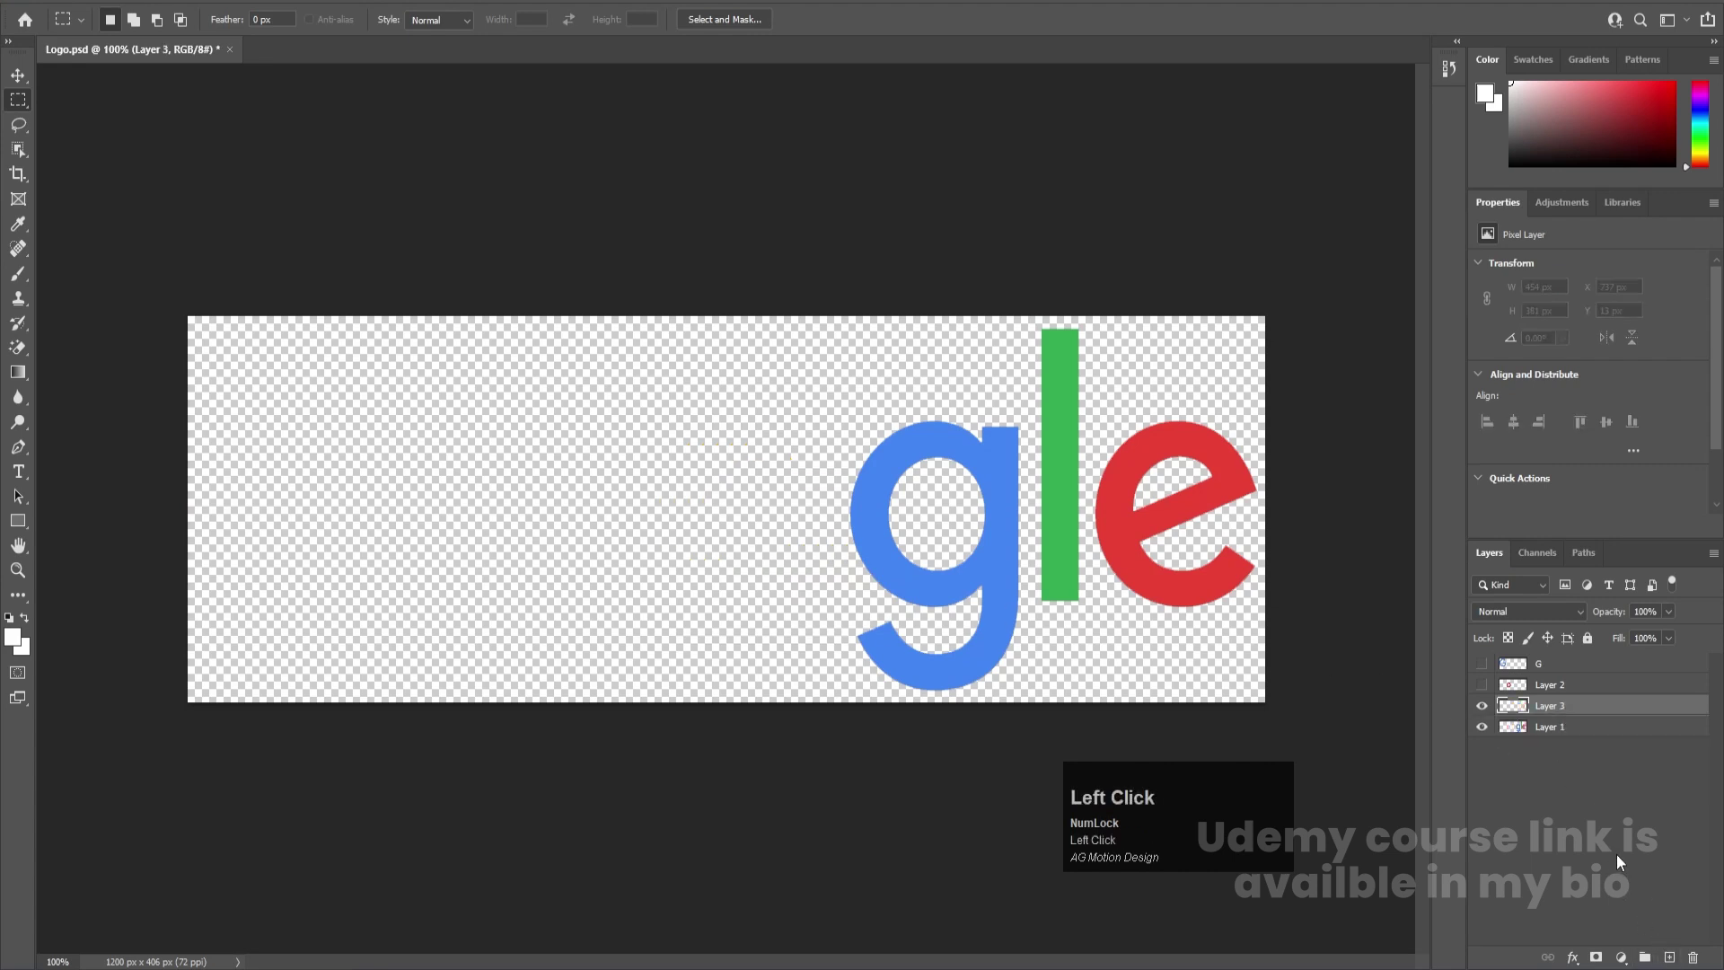
key("ctrl+shift+v")
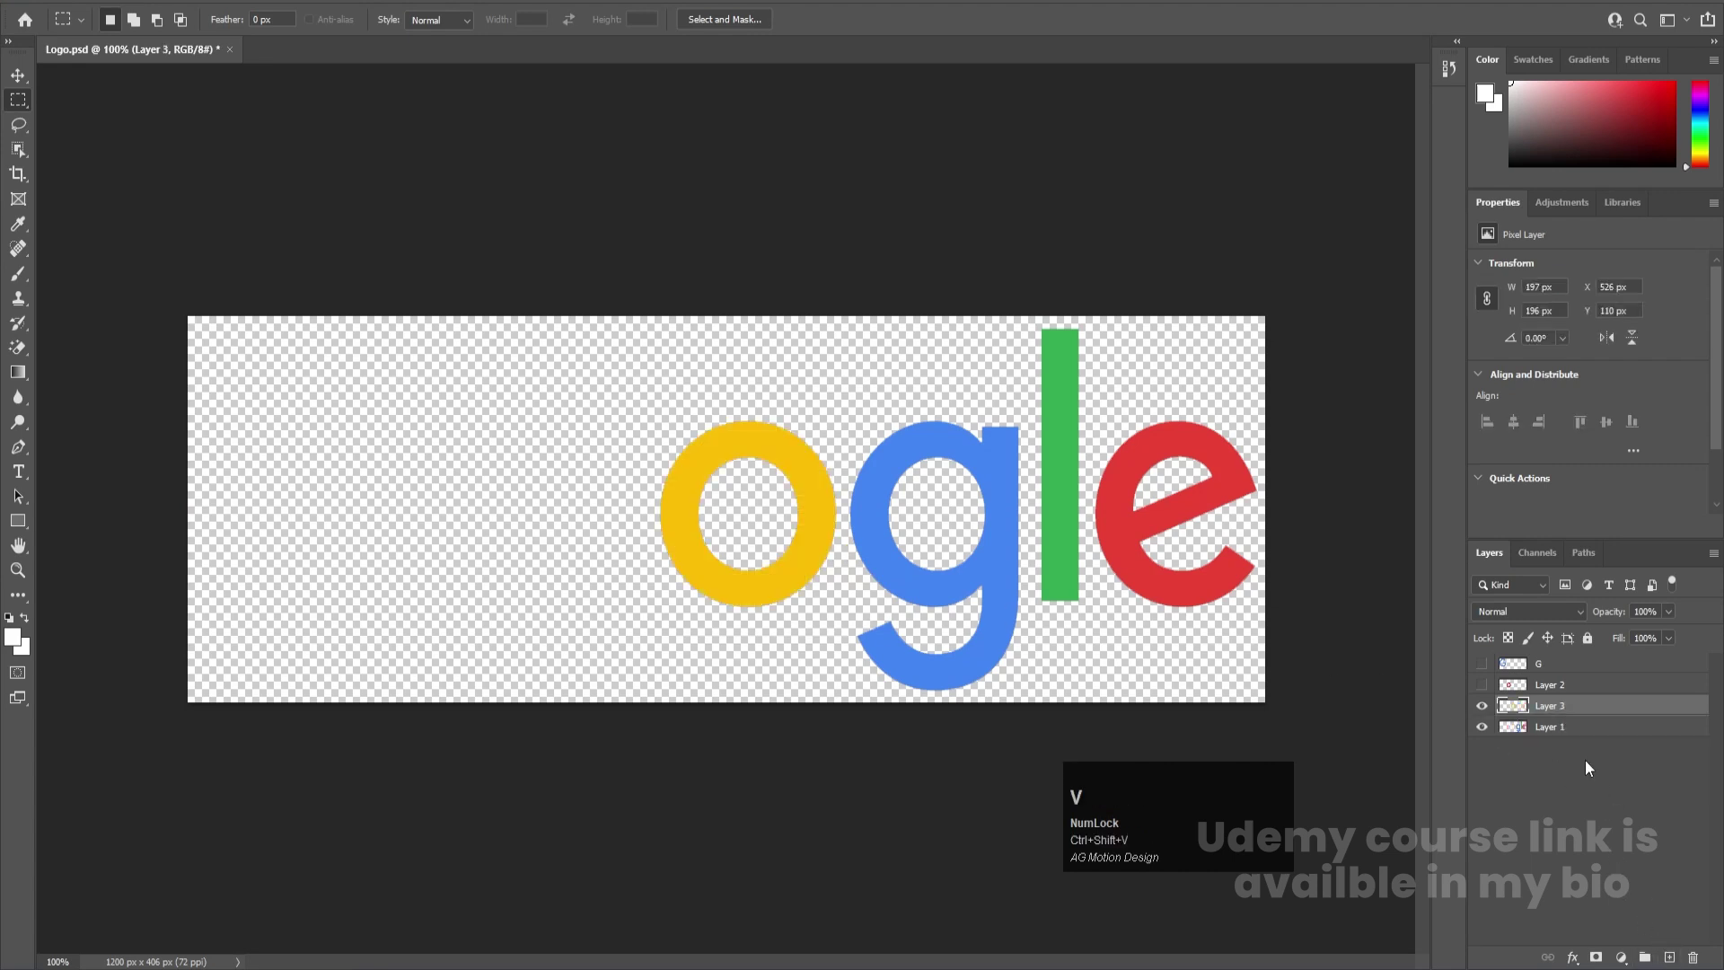
Rename the yellow and red letter layers both as o and hide the yellow one
double_click(1548, 704)
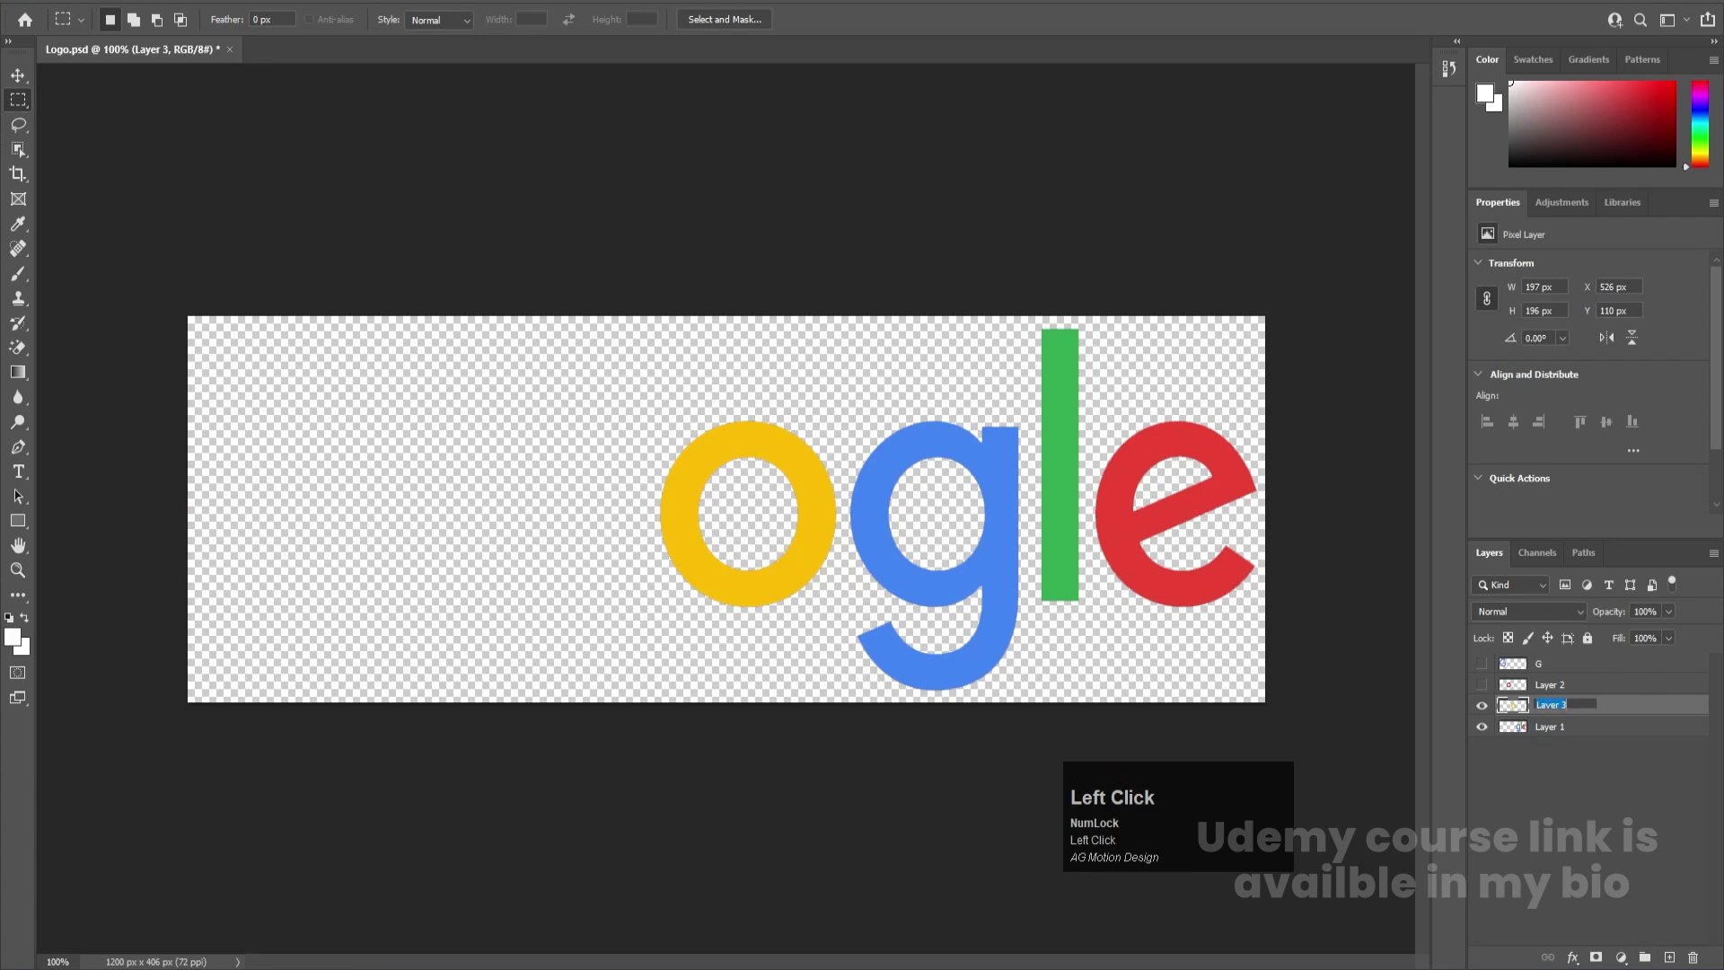
type("o")
key("Return")
double_click(1552, 684)
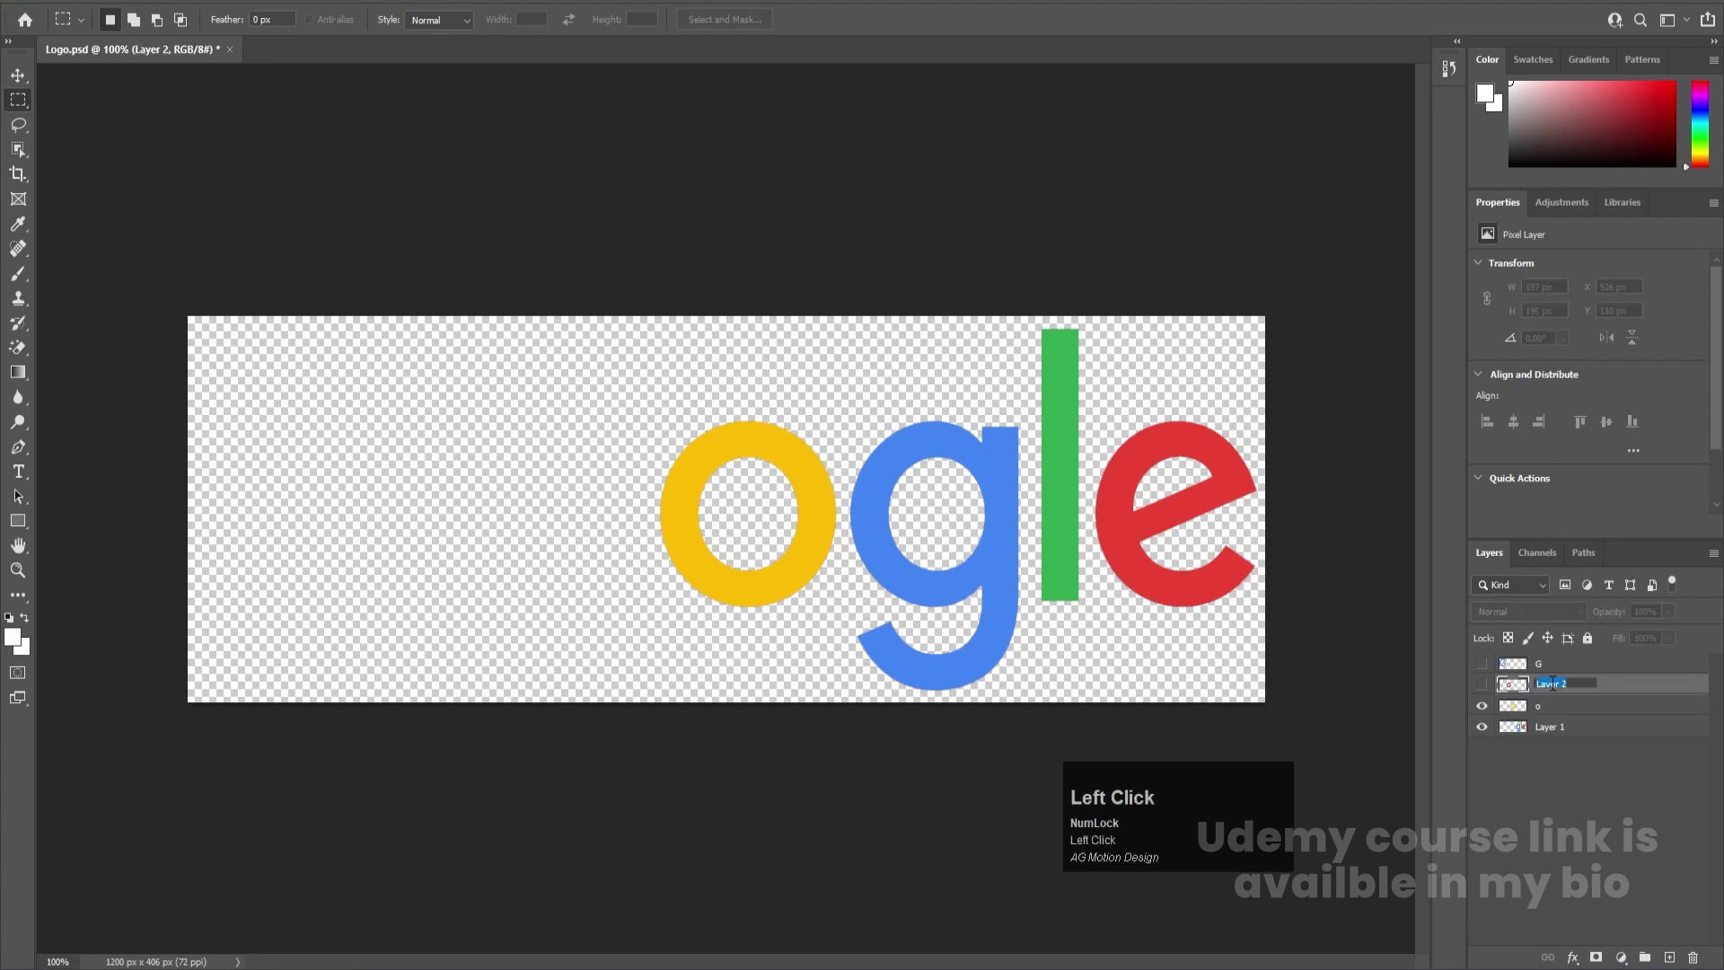
type("o")
key("Return")
left_click(1482, 706)
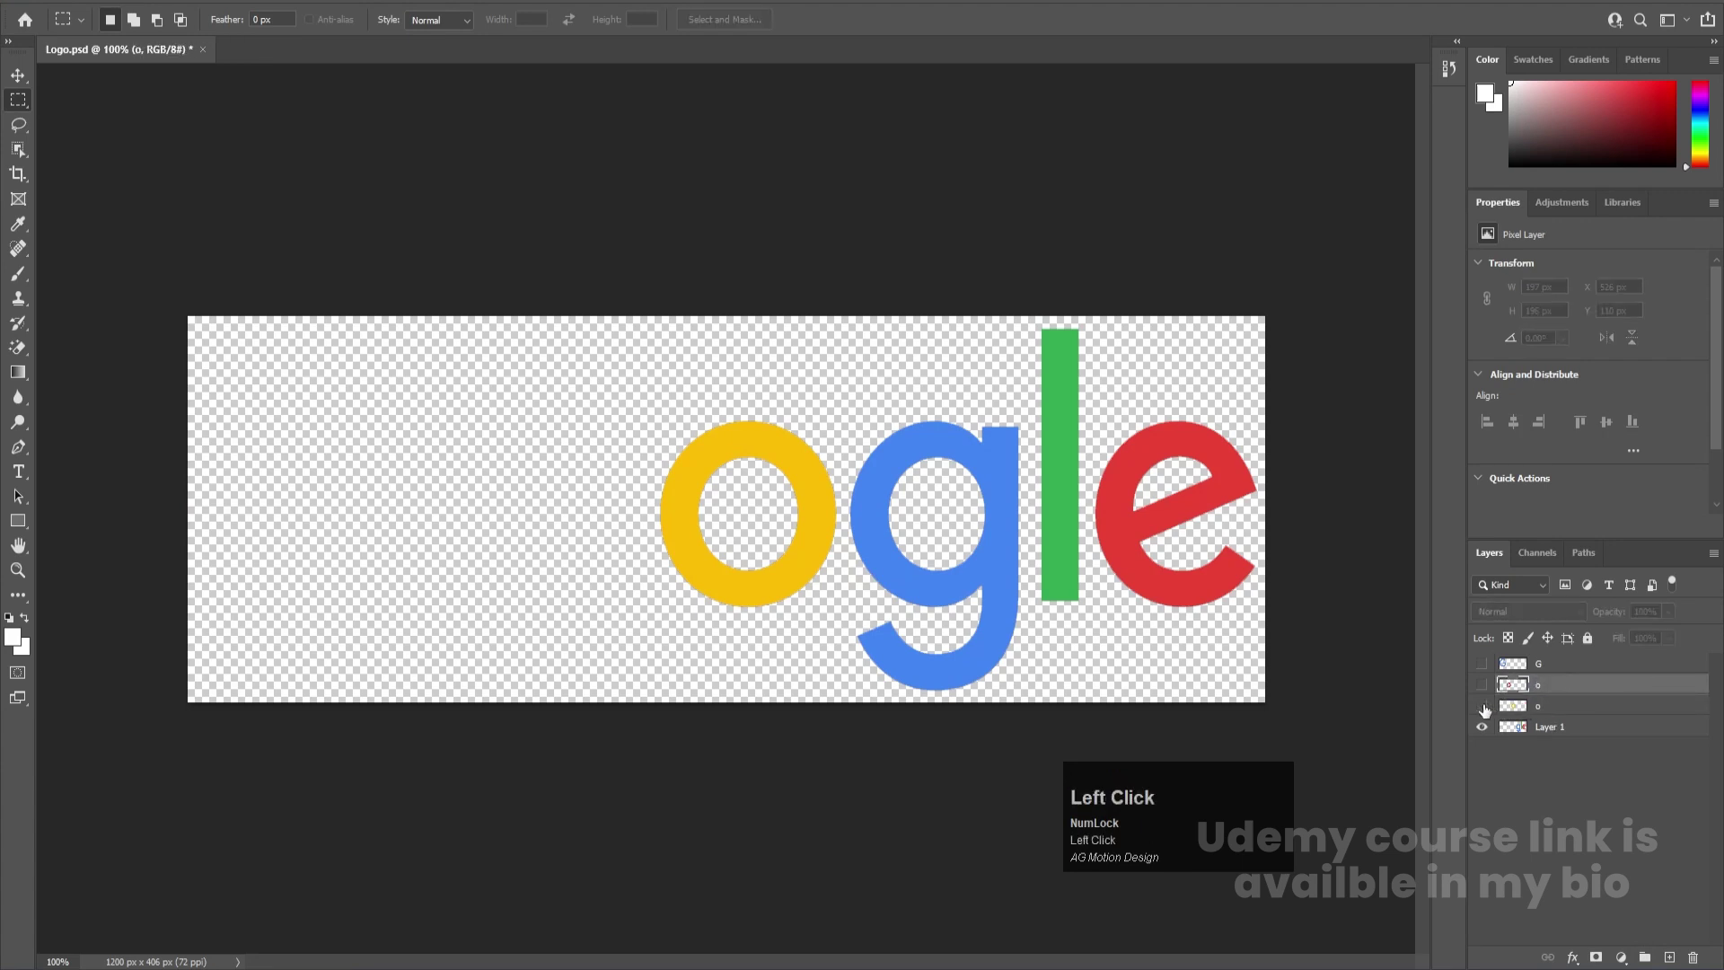
Cut the blue lowercase g from Layer 1 and paste it in place on a new layer
left_click(1531, 733)
left_click_drag(814, 359, 1022, 743)
key("ctrl+x")
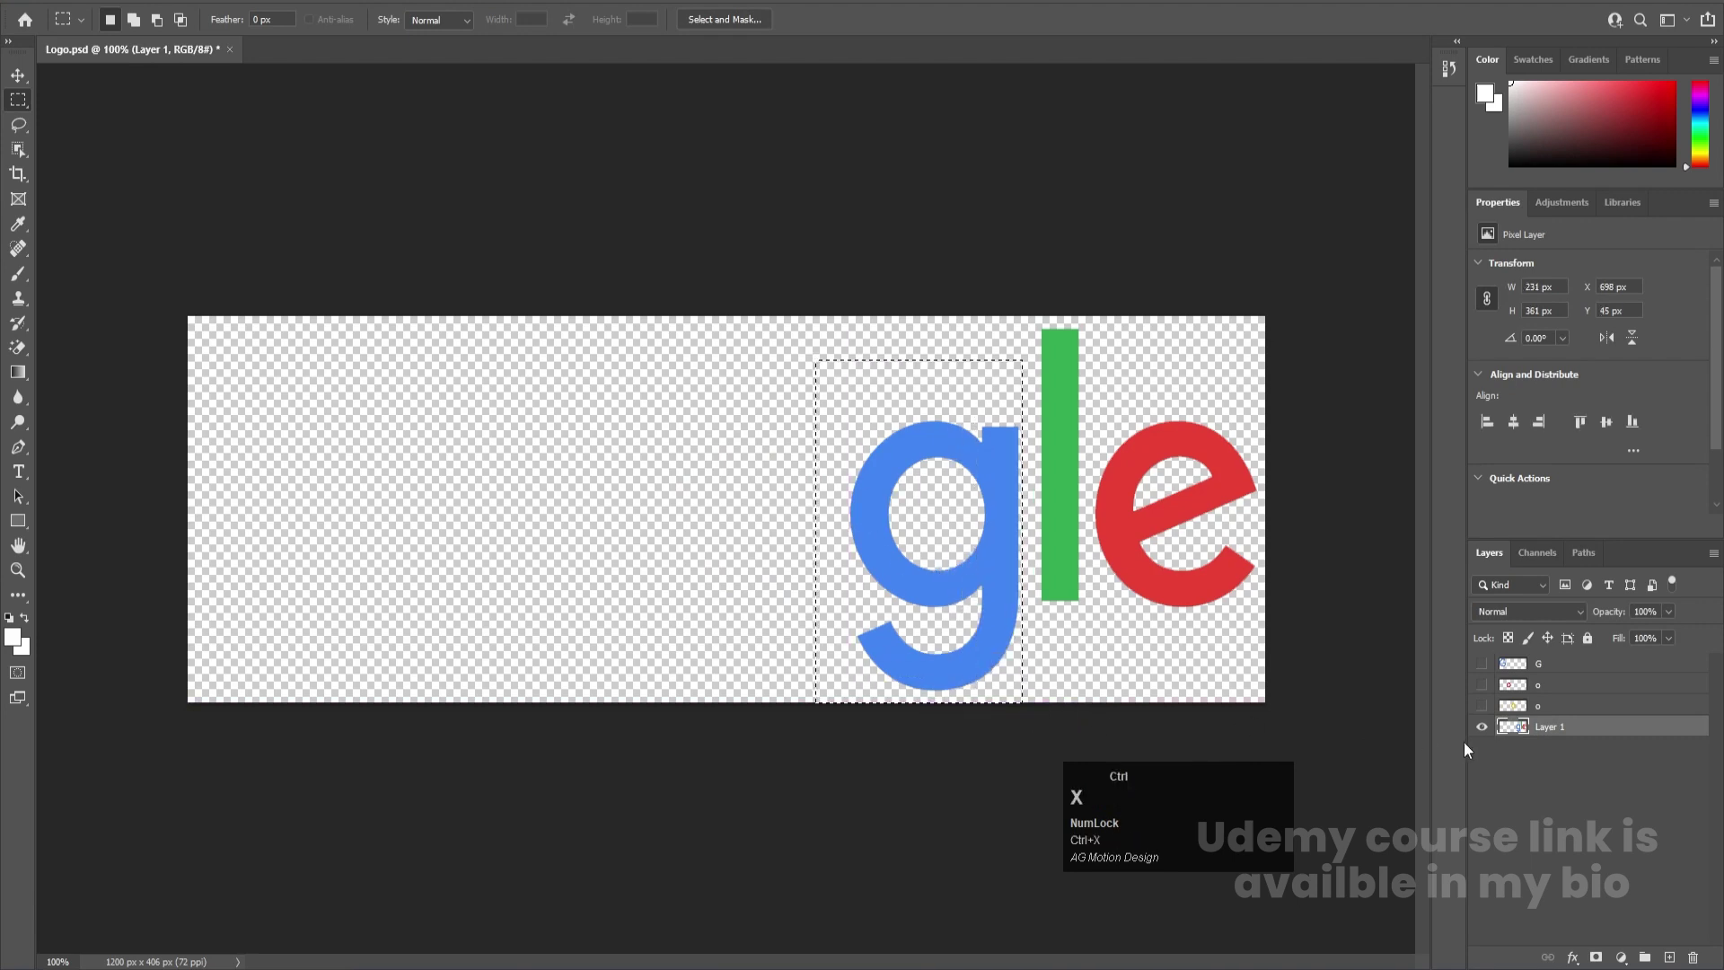
left_click(1667, 955)
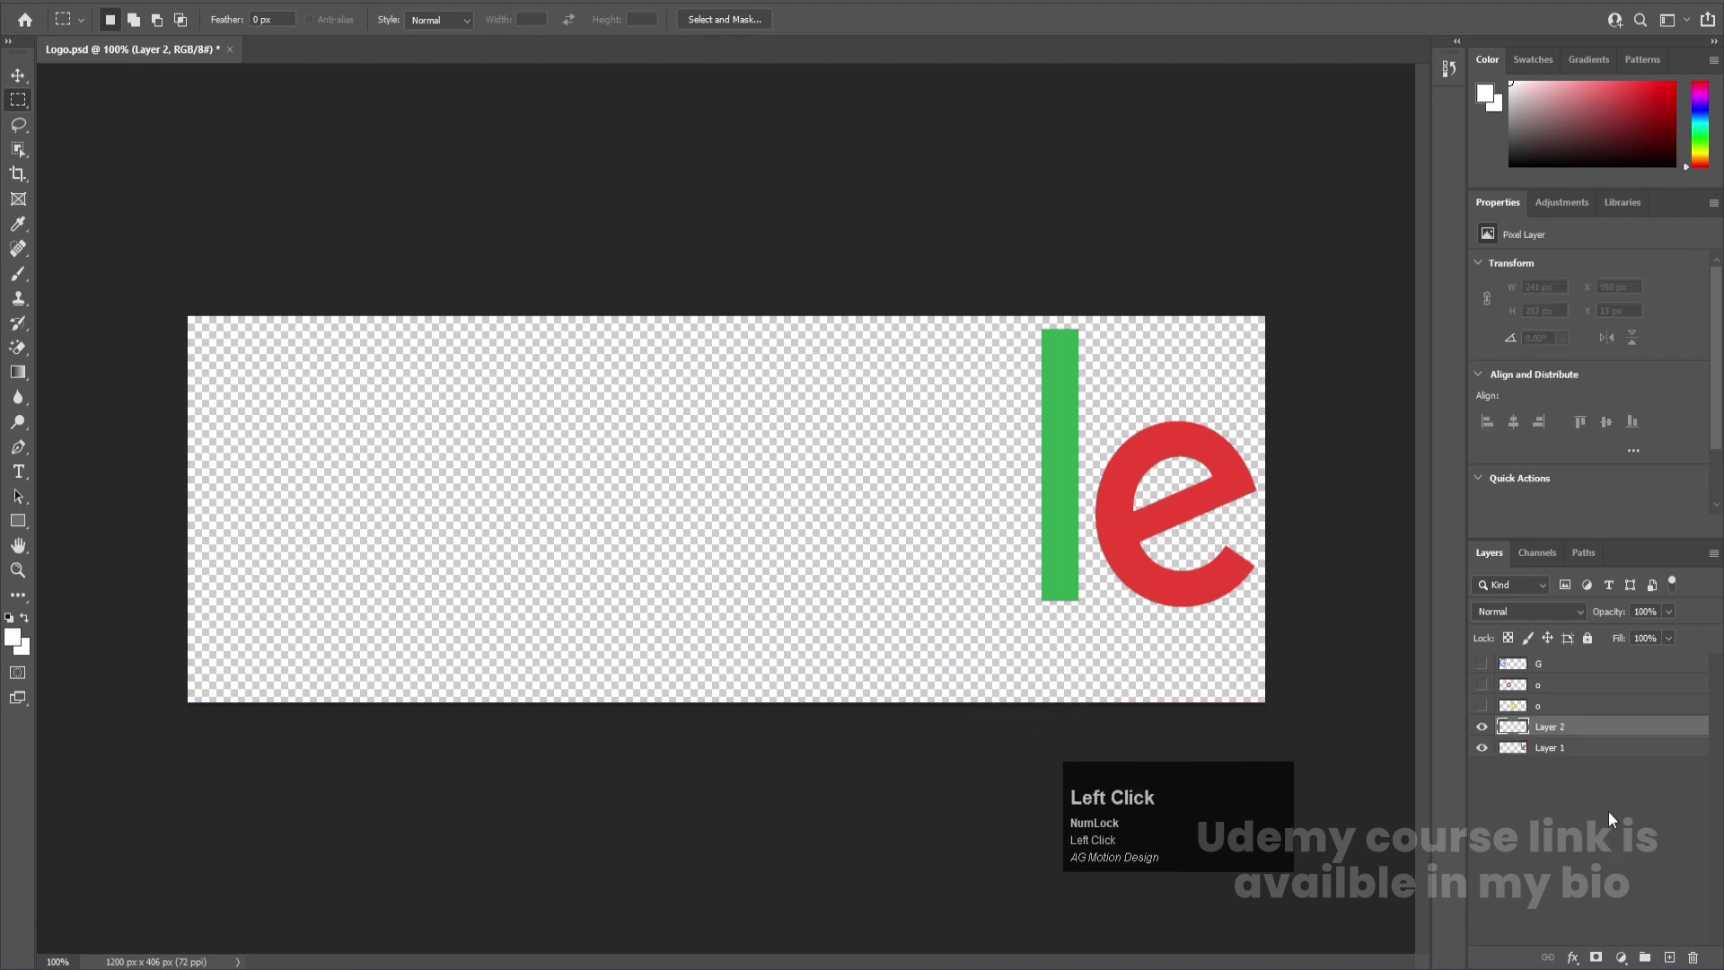
key("Num_Lock")
key("ctrl+shift+v")
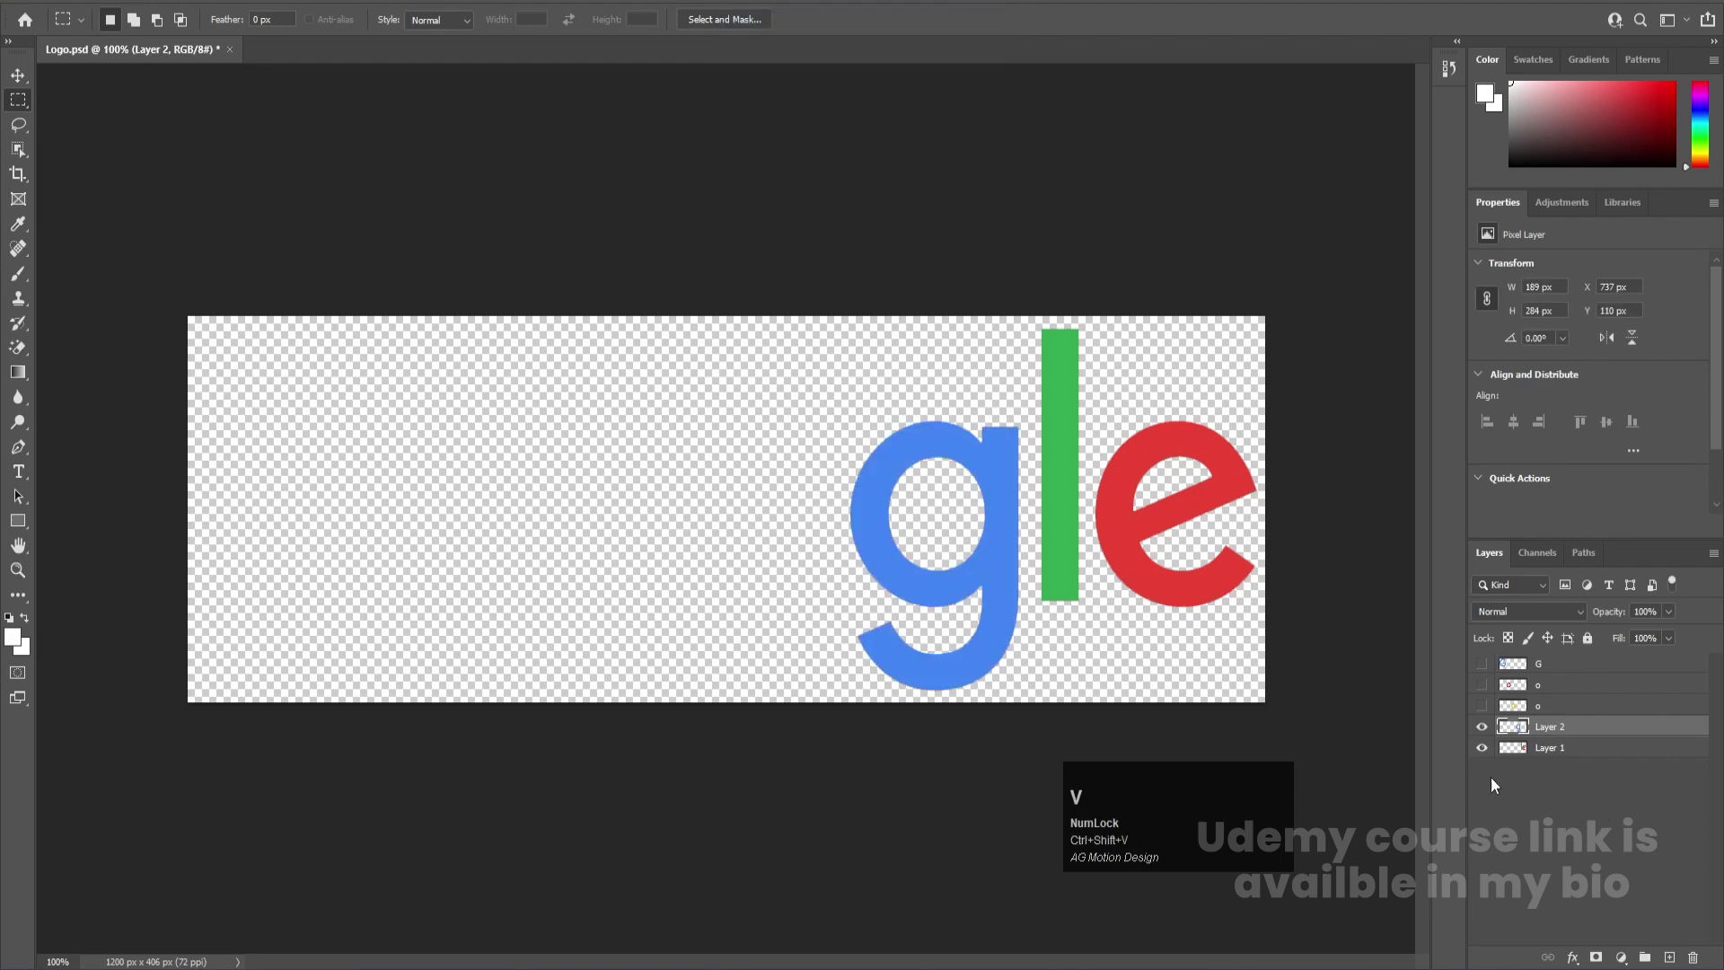
Rename the blue lowercase letter's layer as g and hide it
double_click(1545, 726)
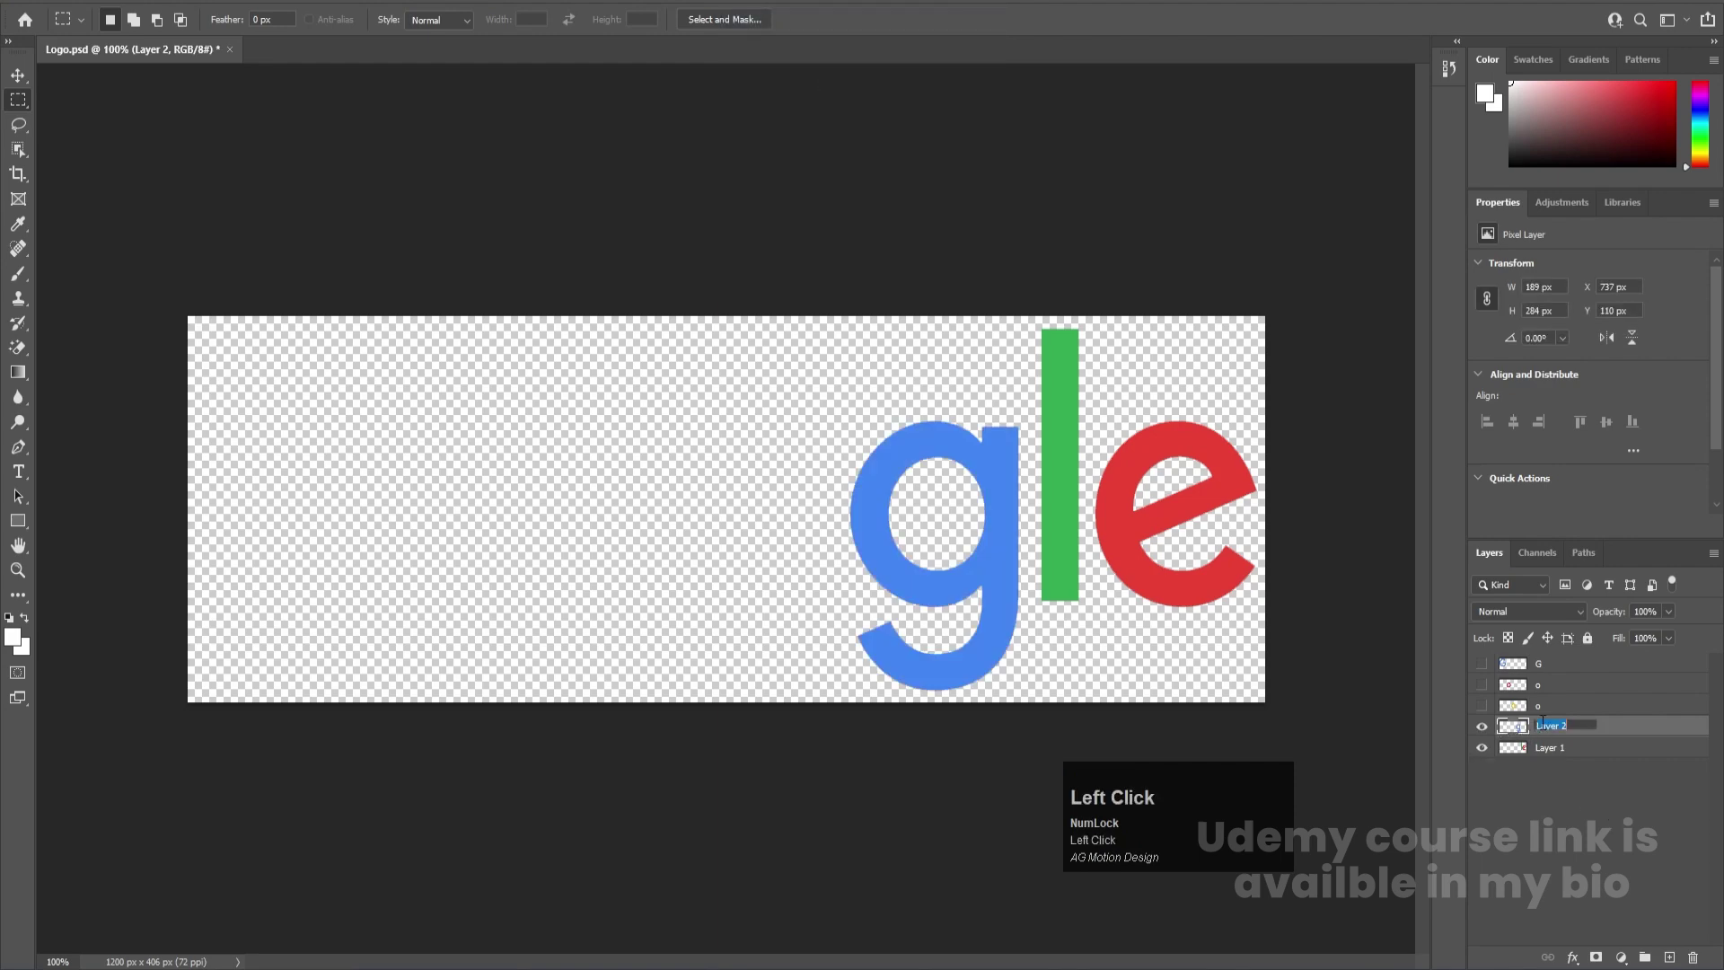
type("g")
key("Return")
left_click(1481, 726)
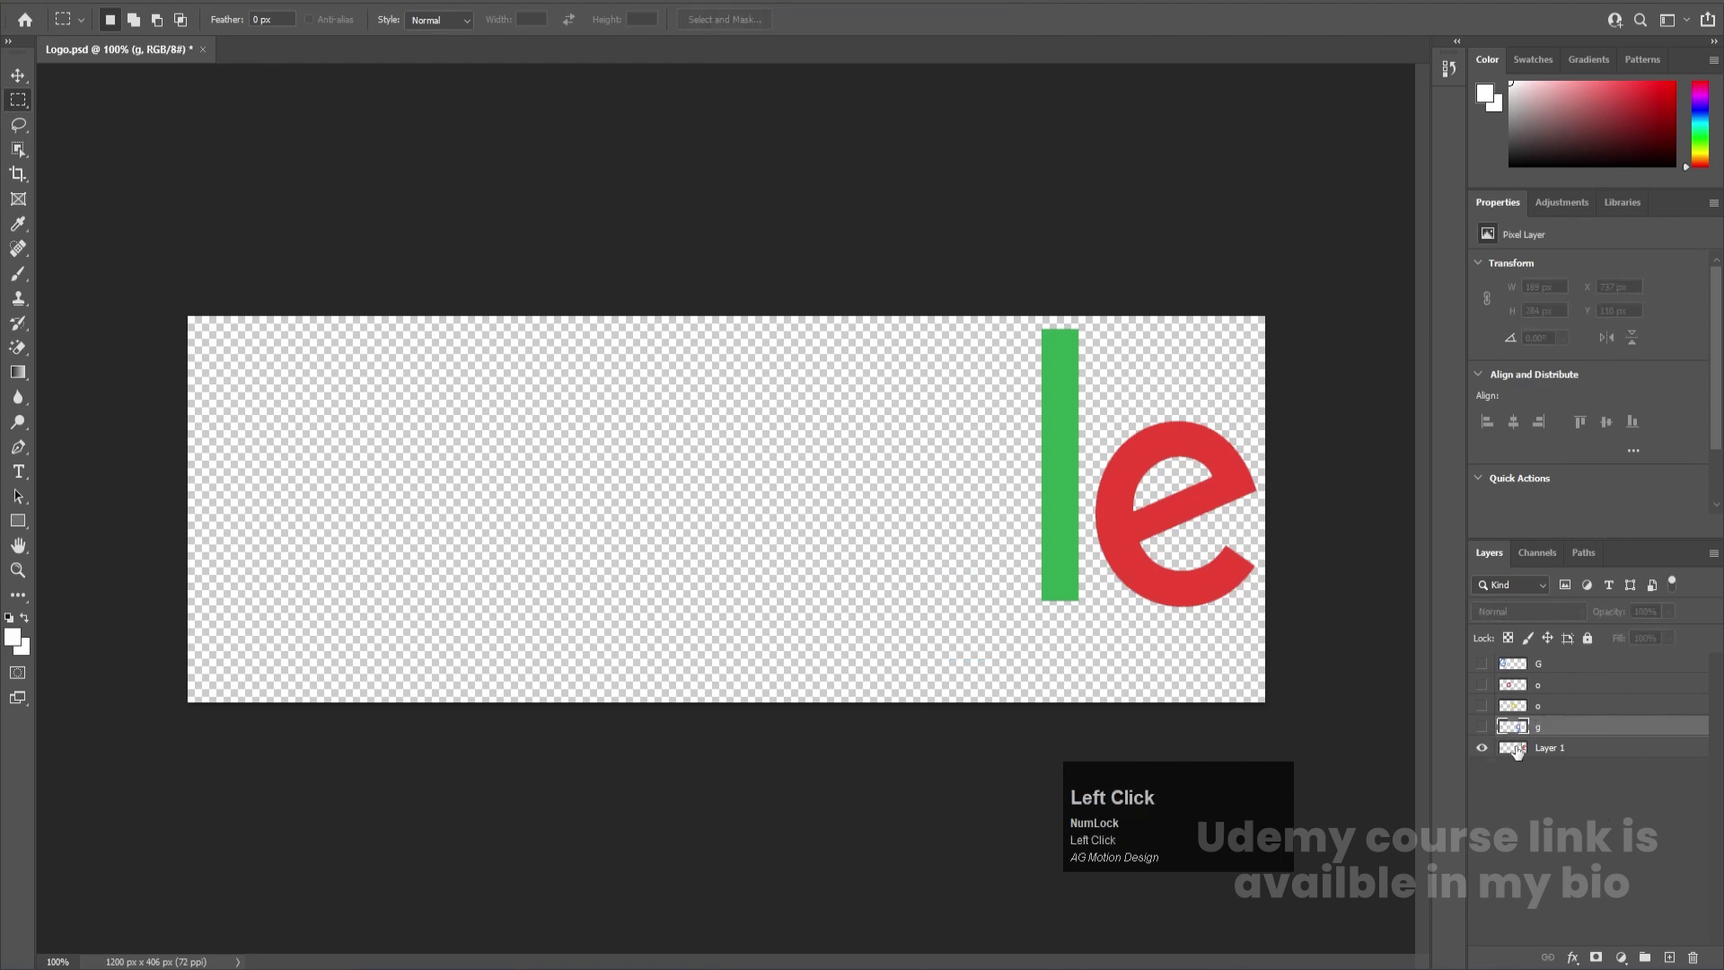
Cut the green l from Layer 1 and paste it in place on a new layer
left_click(1518, 747)
left_click_drag(976, 276, 1088, 603)
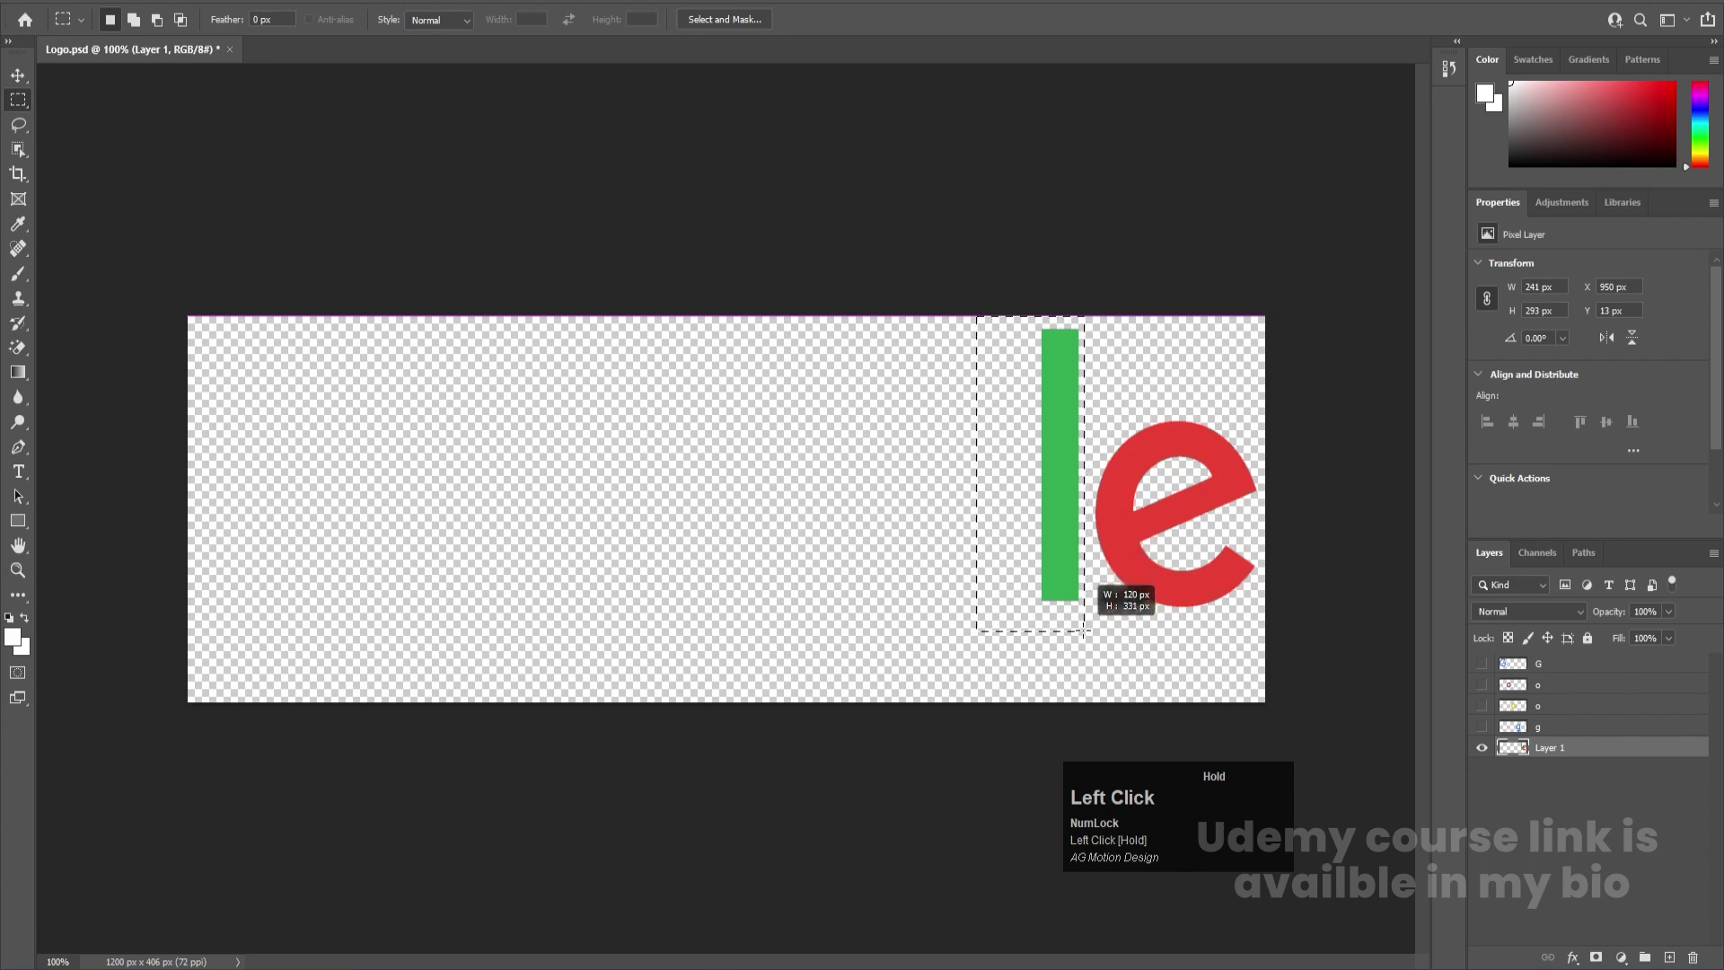
key("ctrl+x")
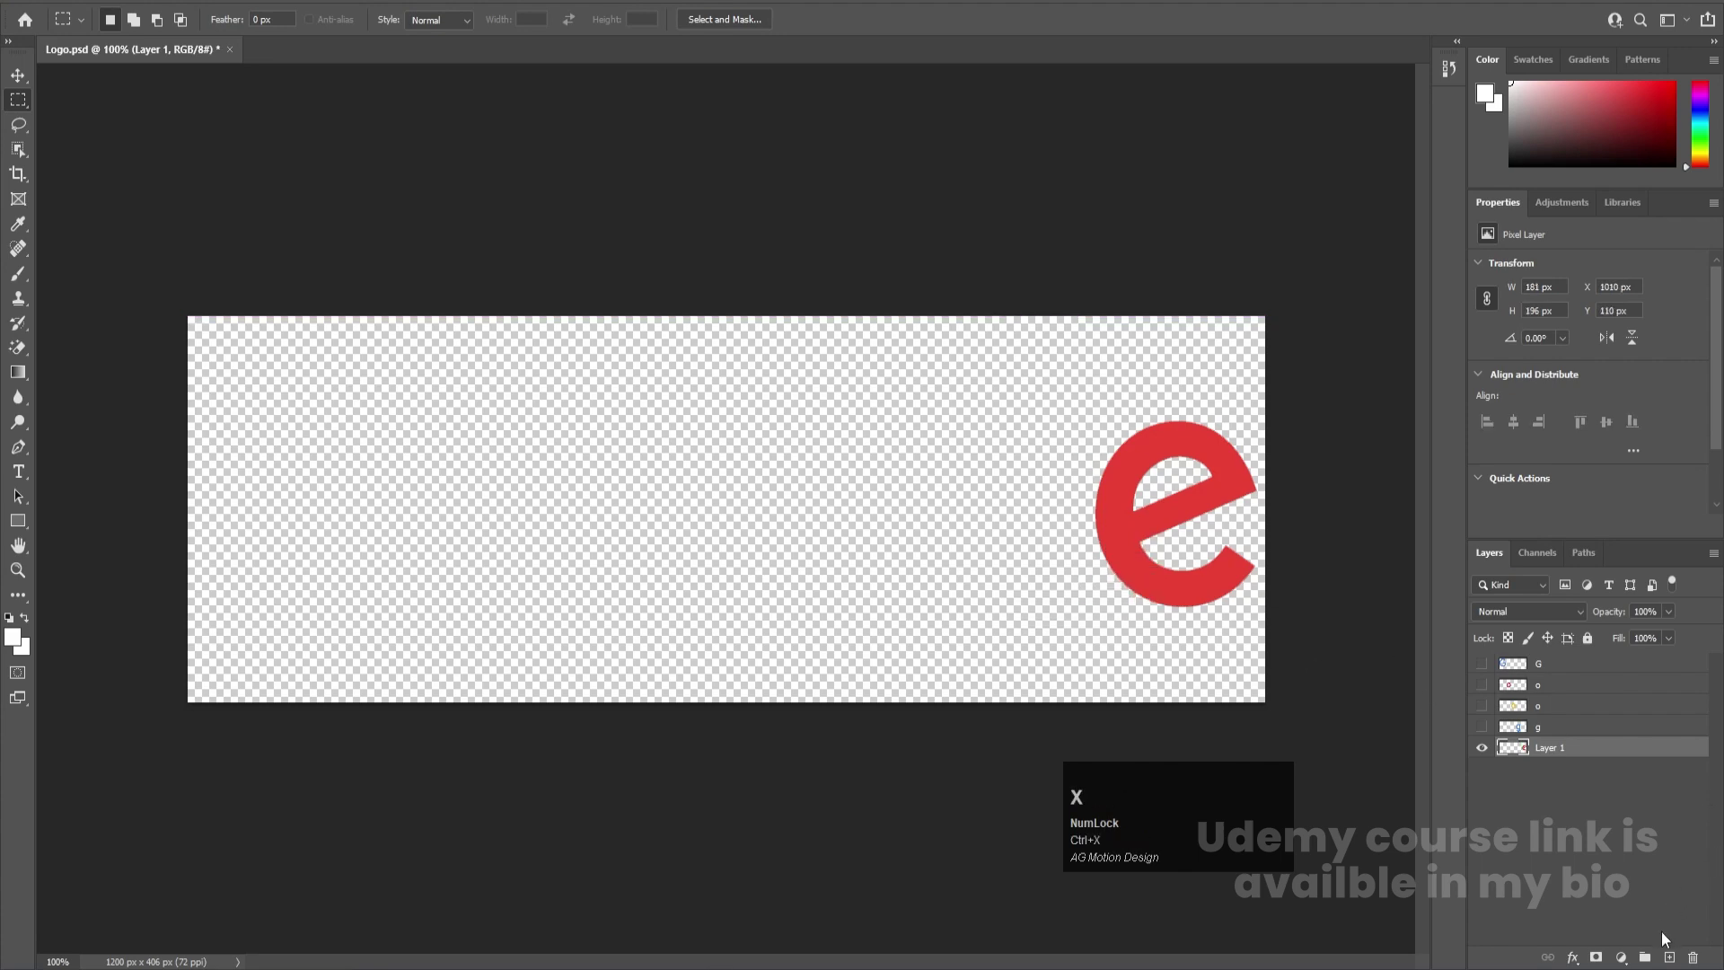
left_click(1669, 957)
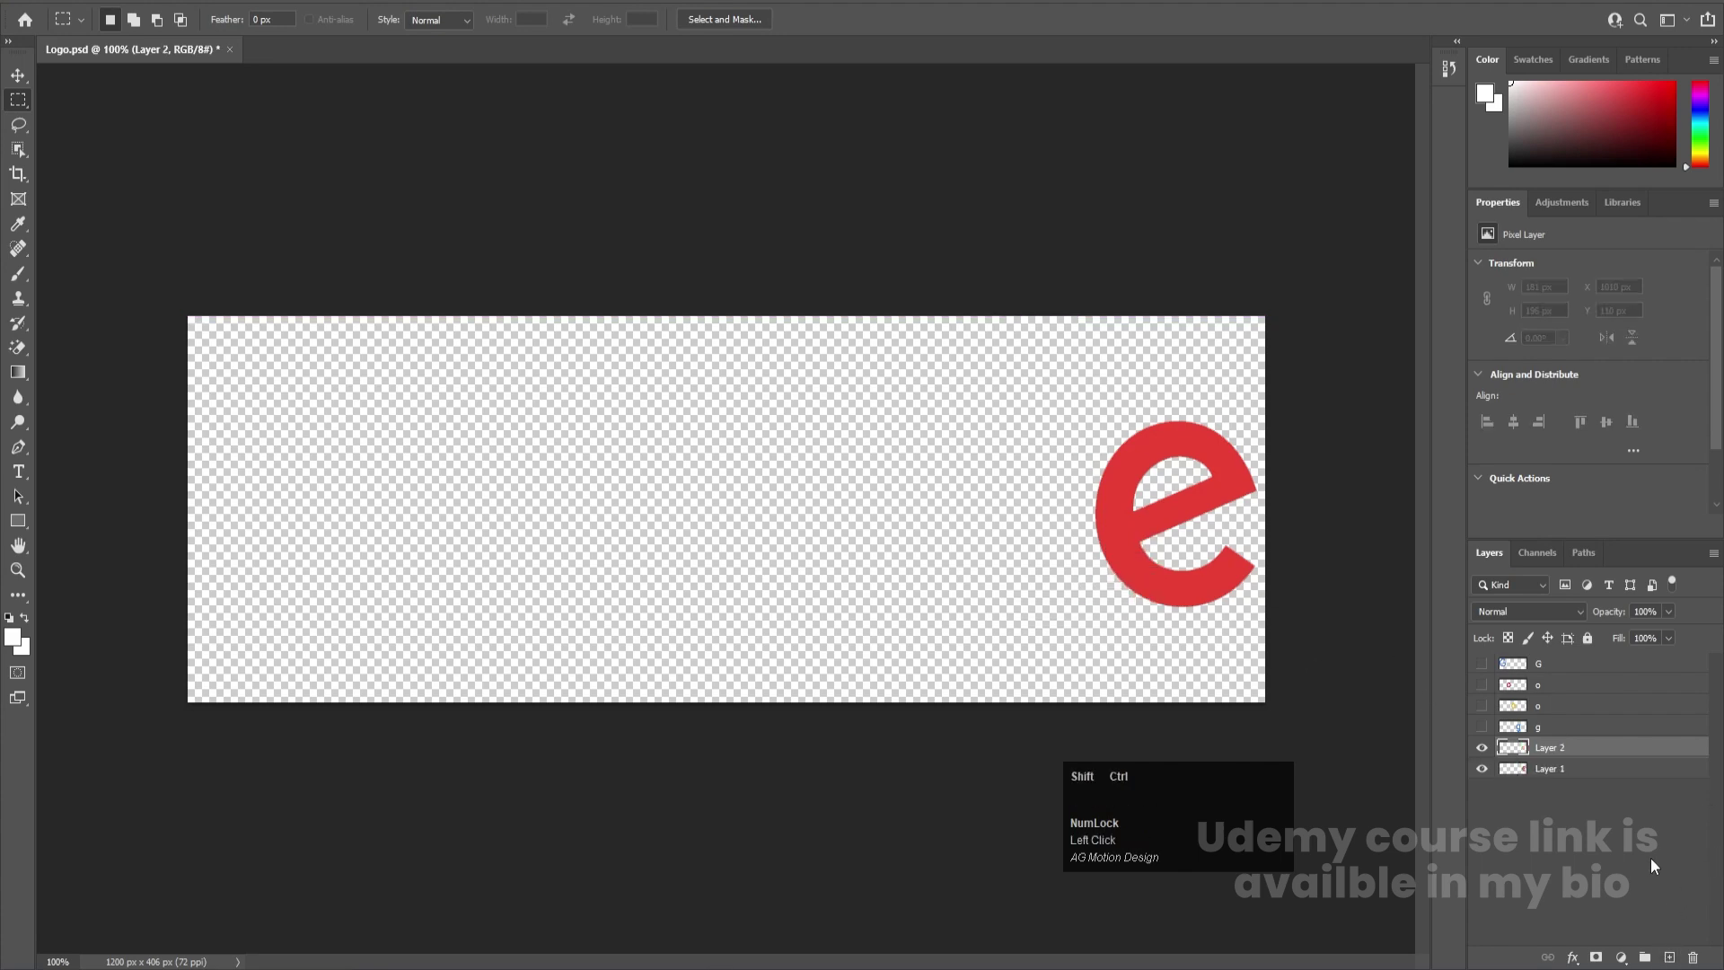
key("ctrl+shift+v")
Rename the green letter's layer as l and hide it
double_click(1550, 748)
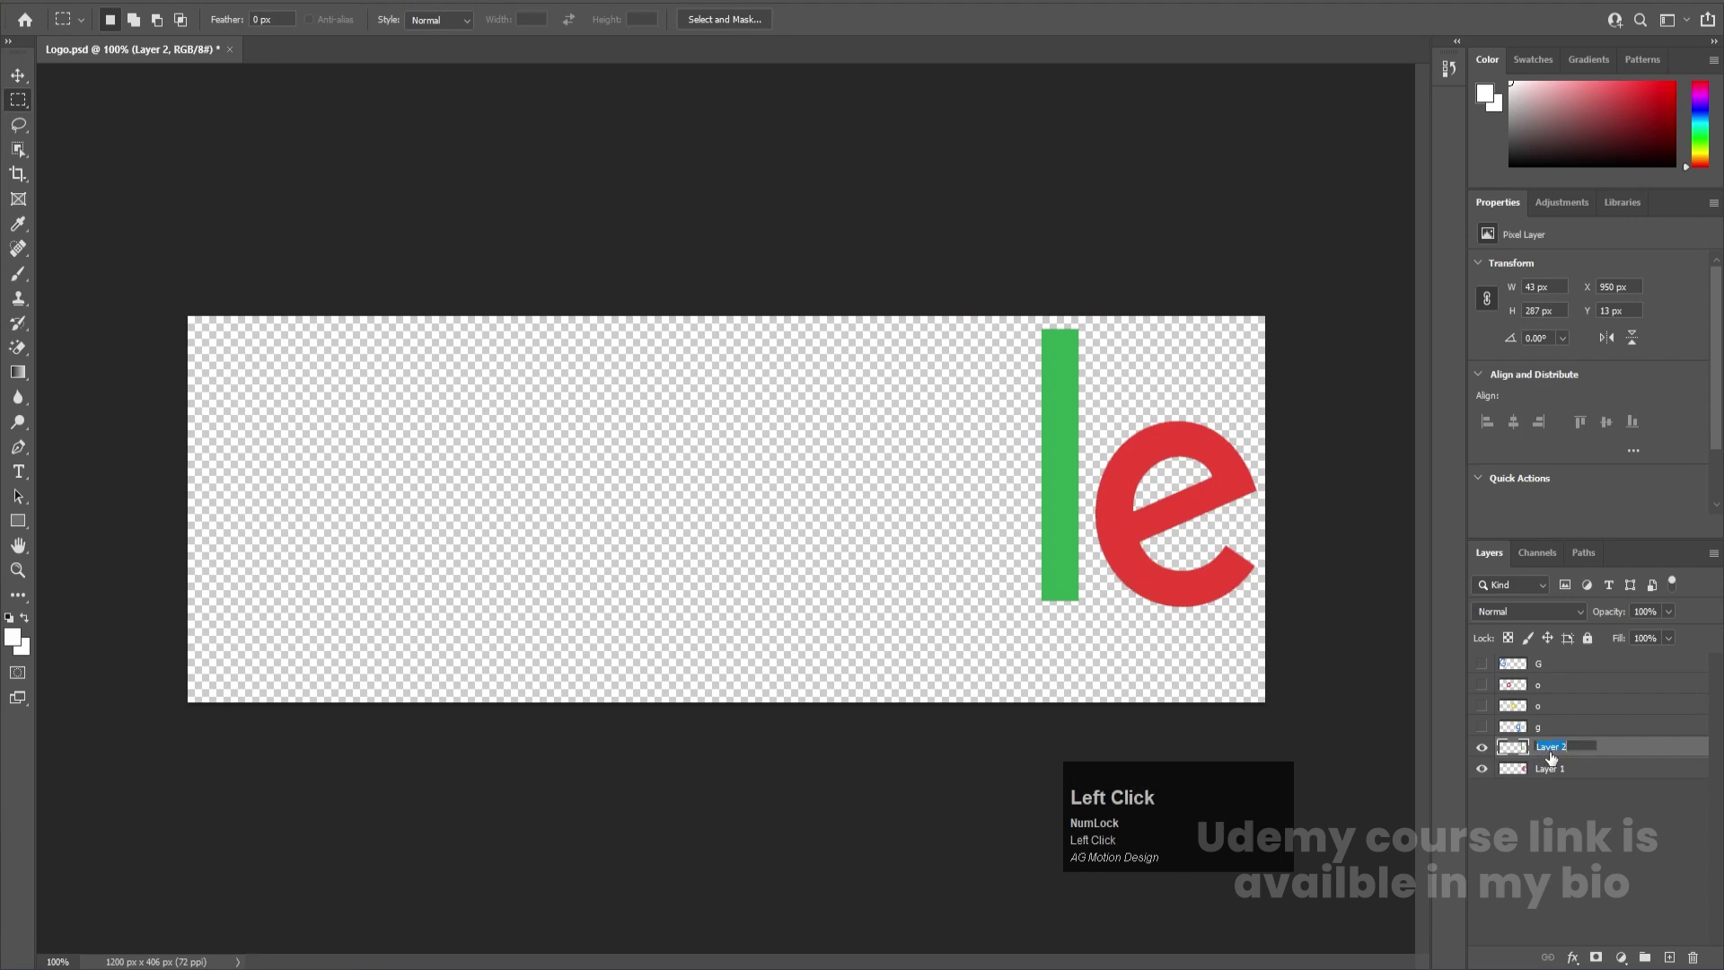
type("l")
key("Return")
left_click(1481, 747)
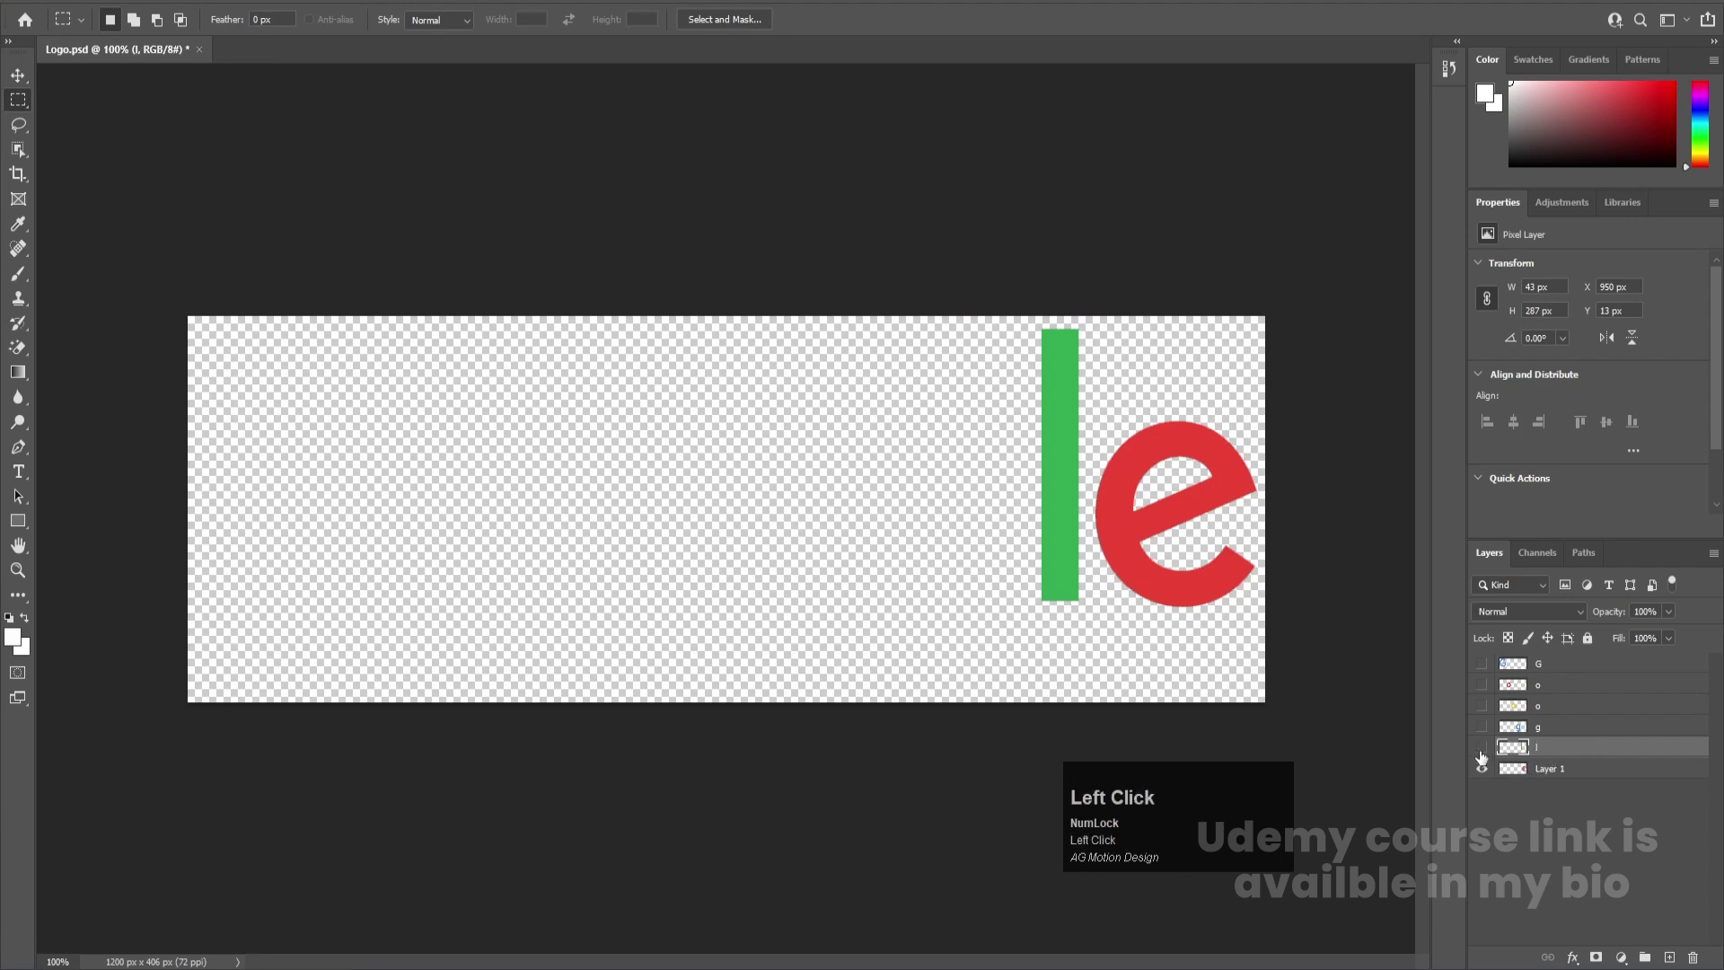
Rename Layer 1, which holds the remaining red letter, as e
double_click(1543, 770)
type("e")
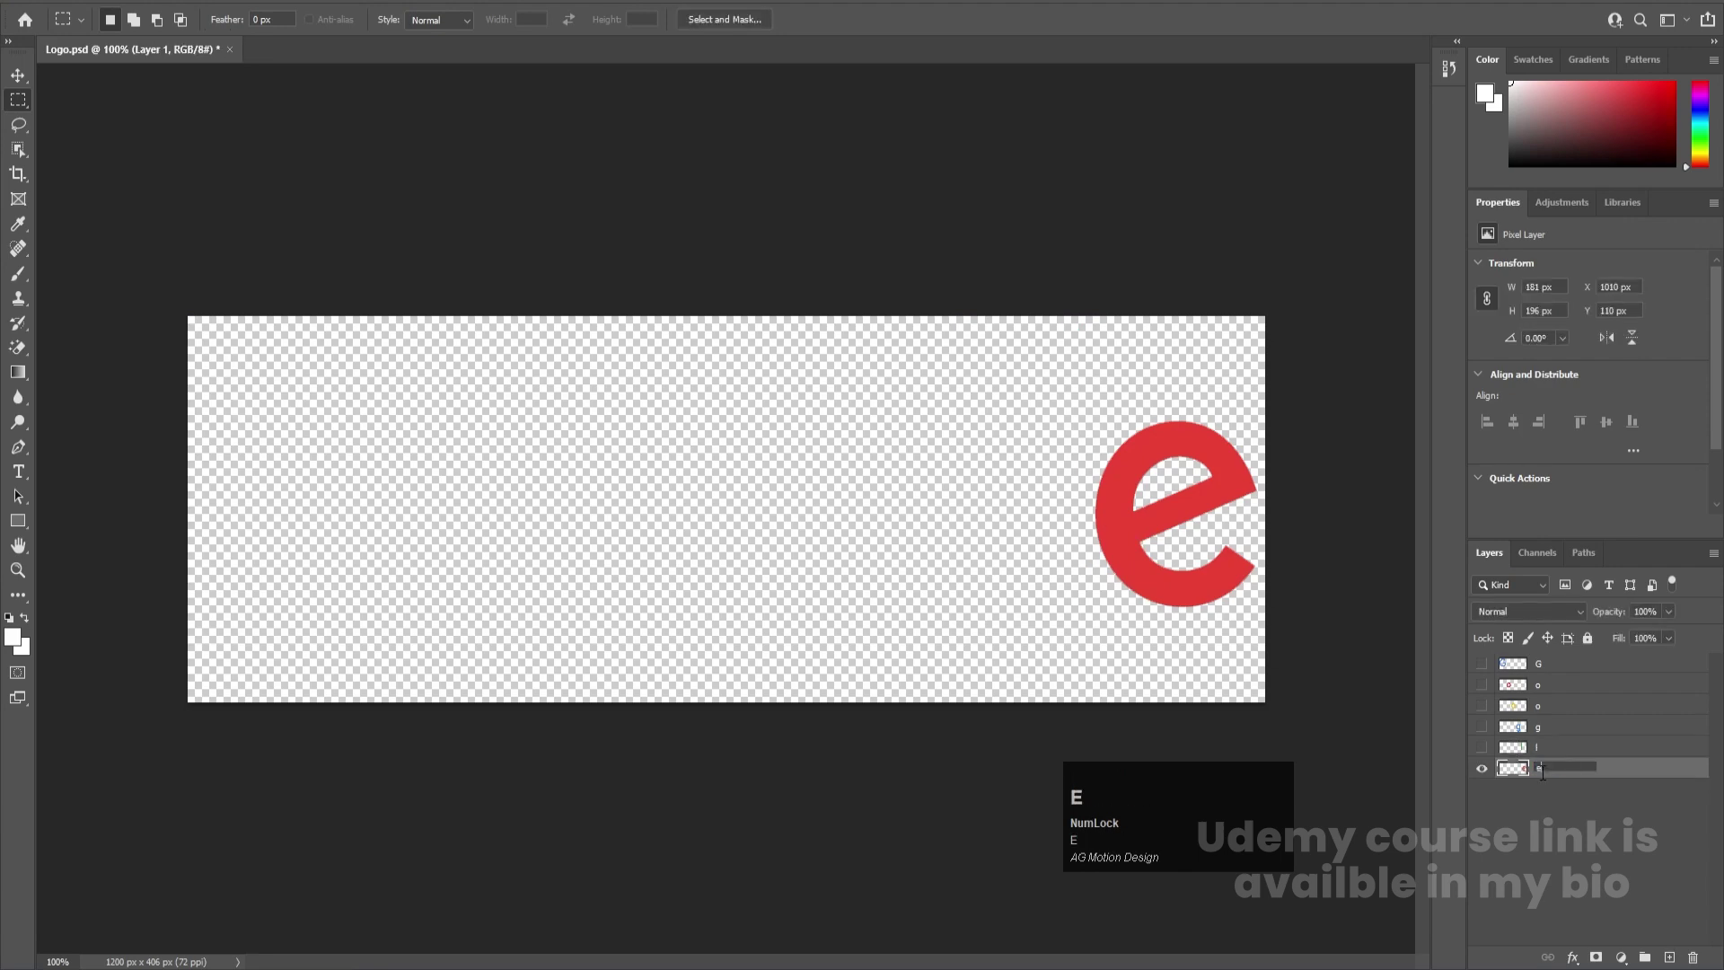
key("Return")
Make all hidden letter layers visible again and save the Logo.psd document
left_click_drag(1484, 757, 1482, 663)
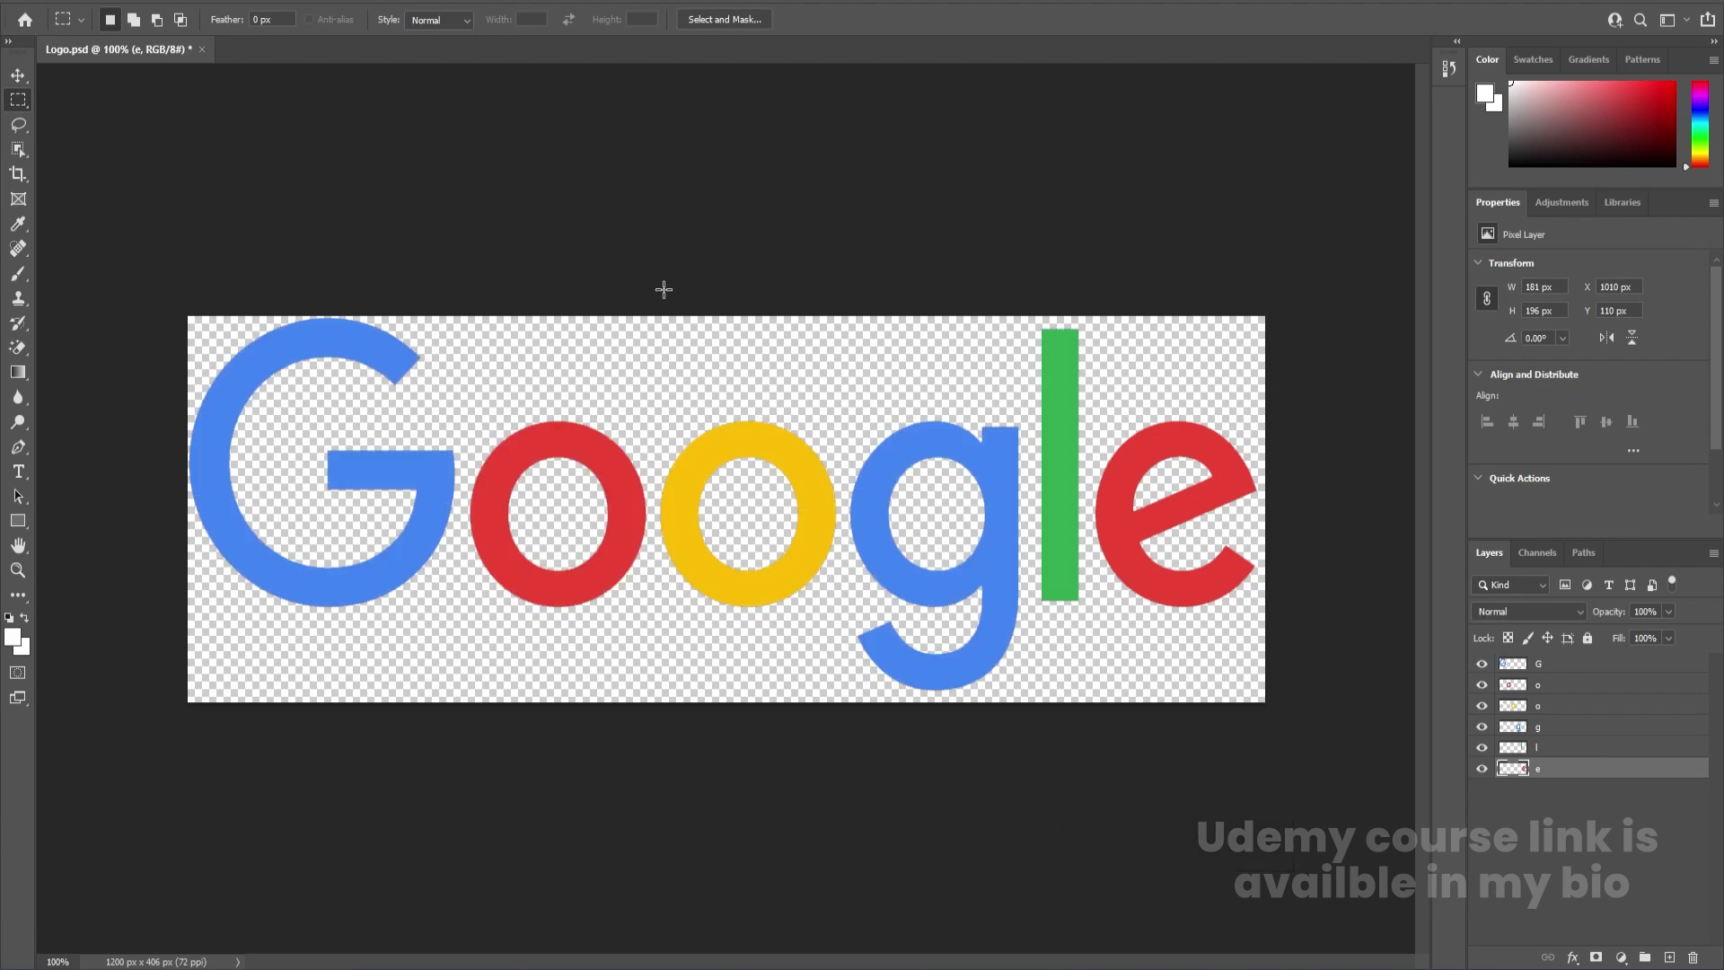
key("ctrl+s")
key("v")
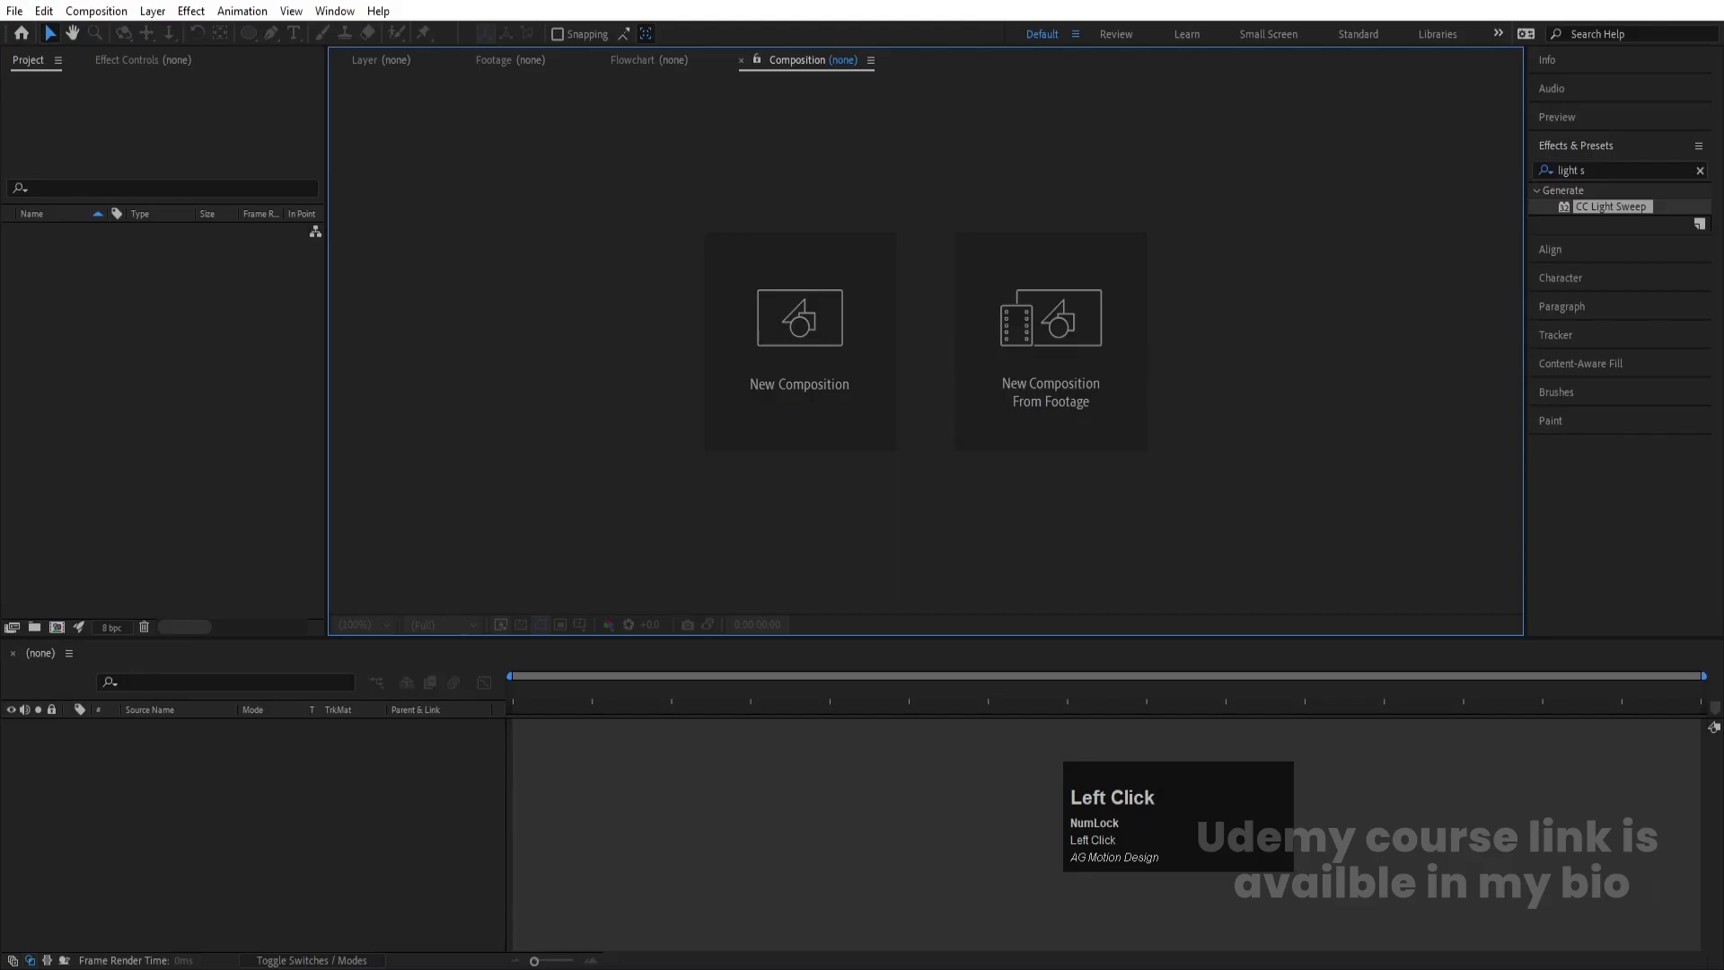
In After Effects, create a composition named Main Animation with a white (FFFFFF) background and turn on its Title/Action Safe overlay
left_click(757, 384)
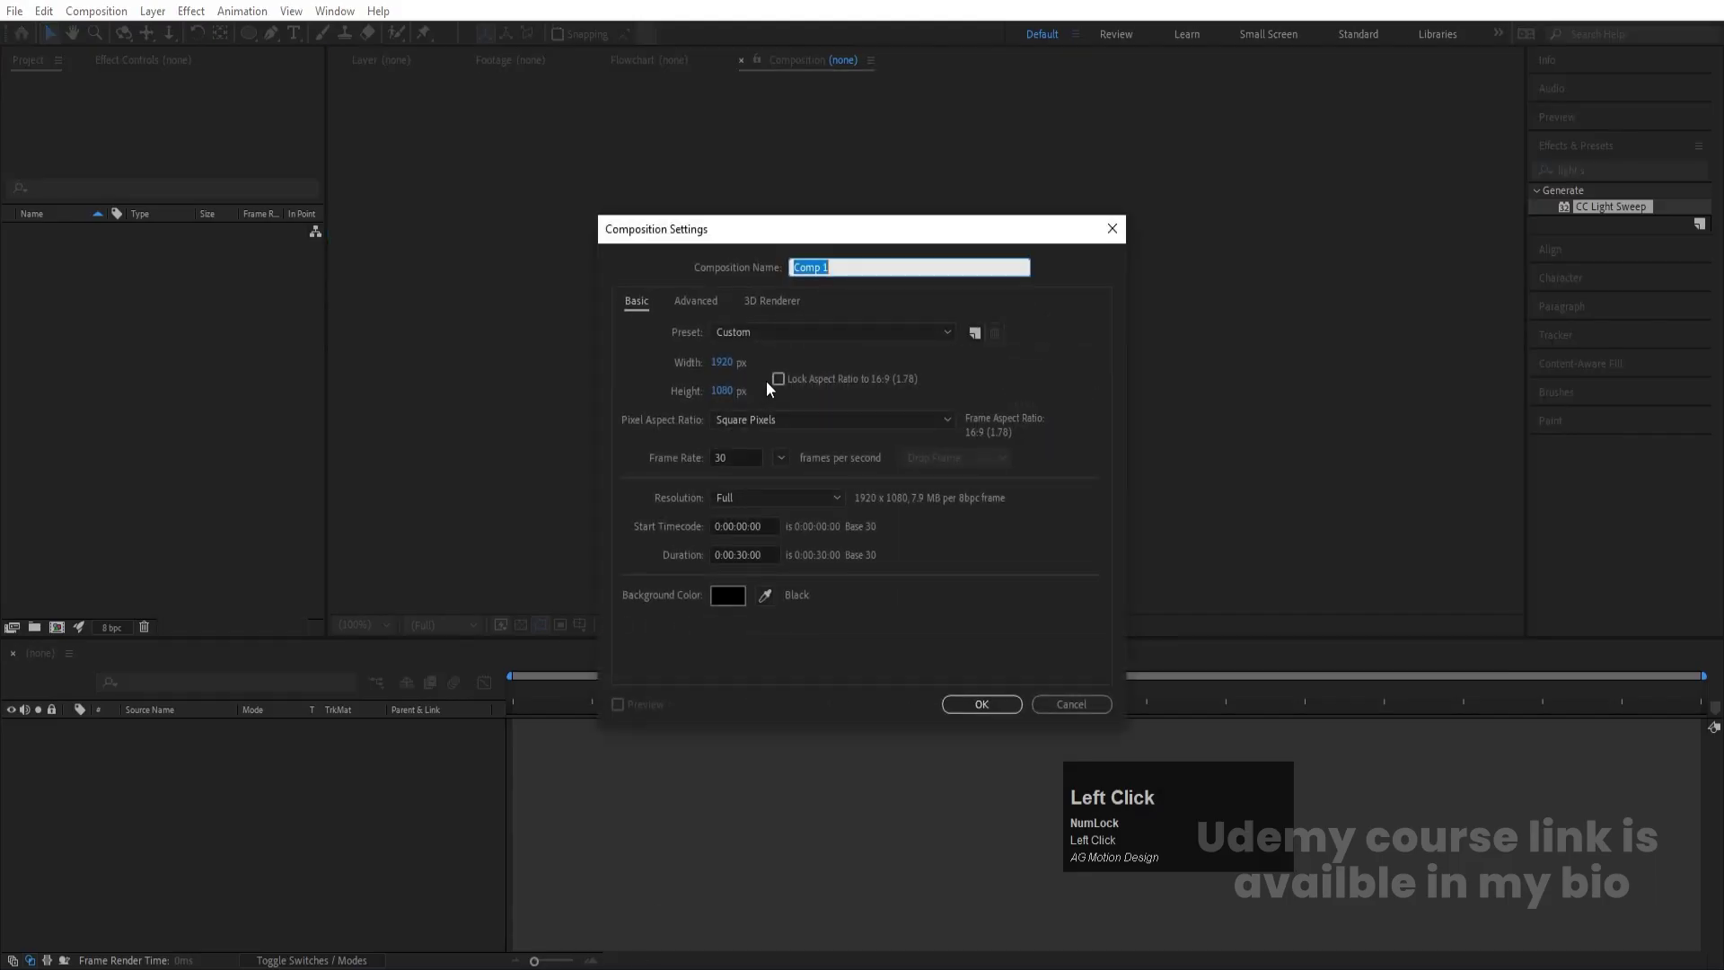
type("Main")
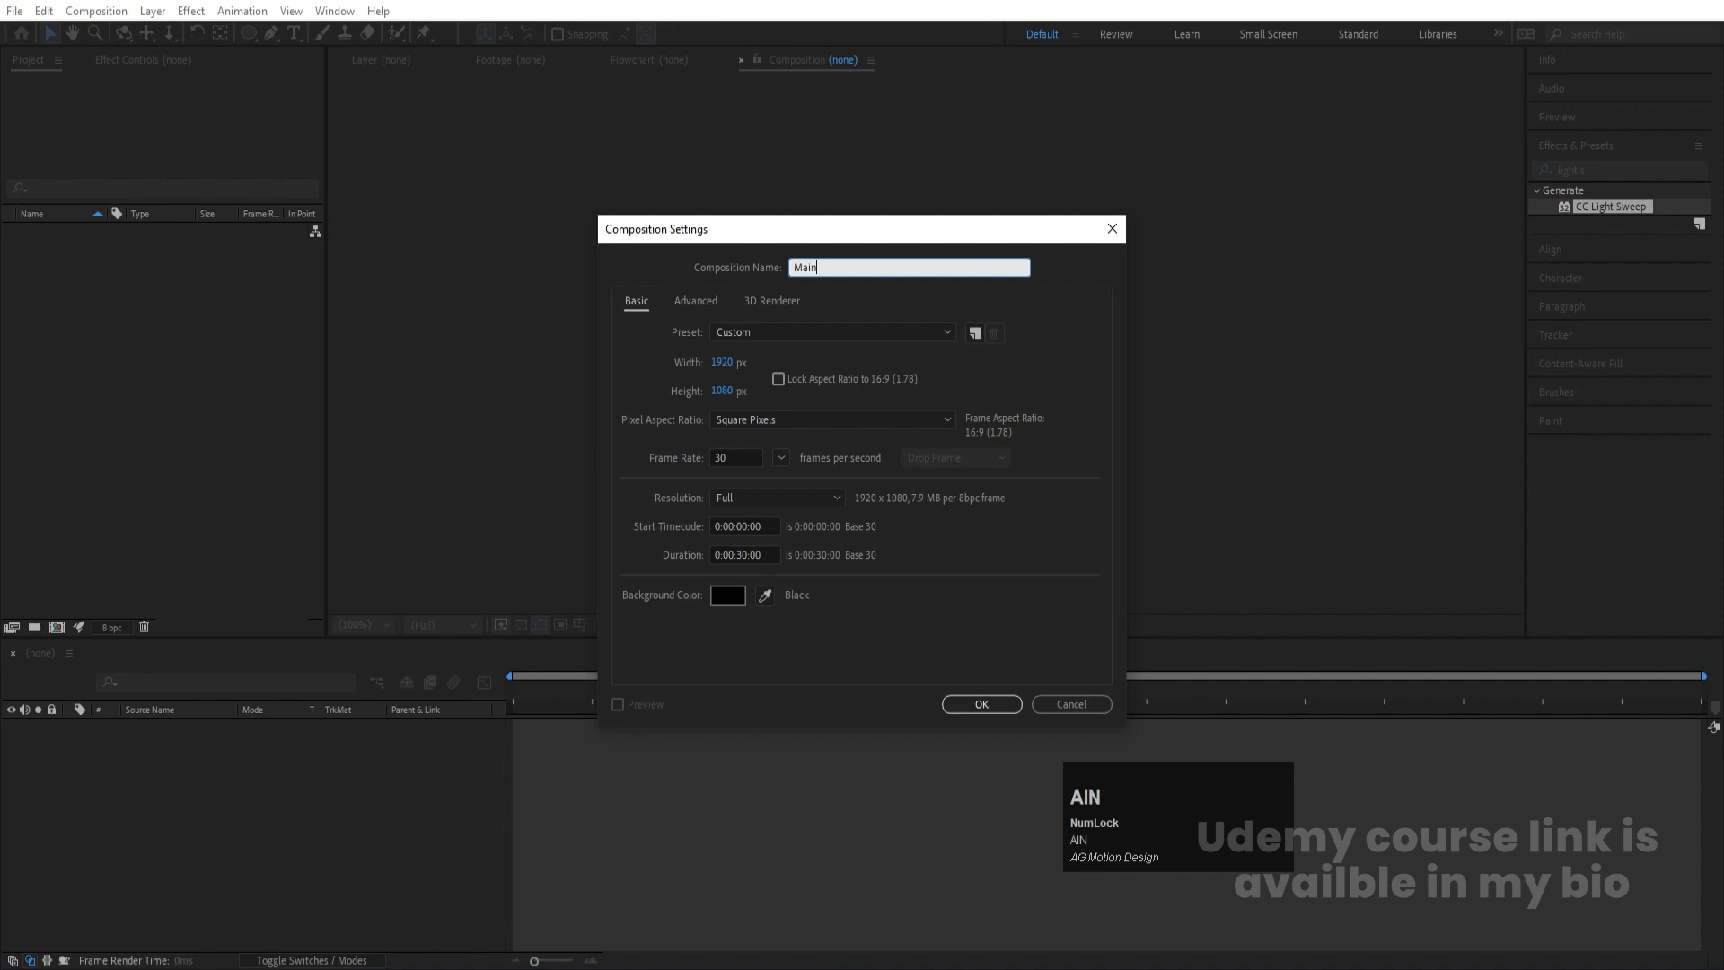
type(" ANimation")
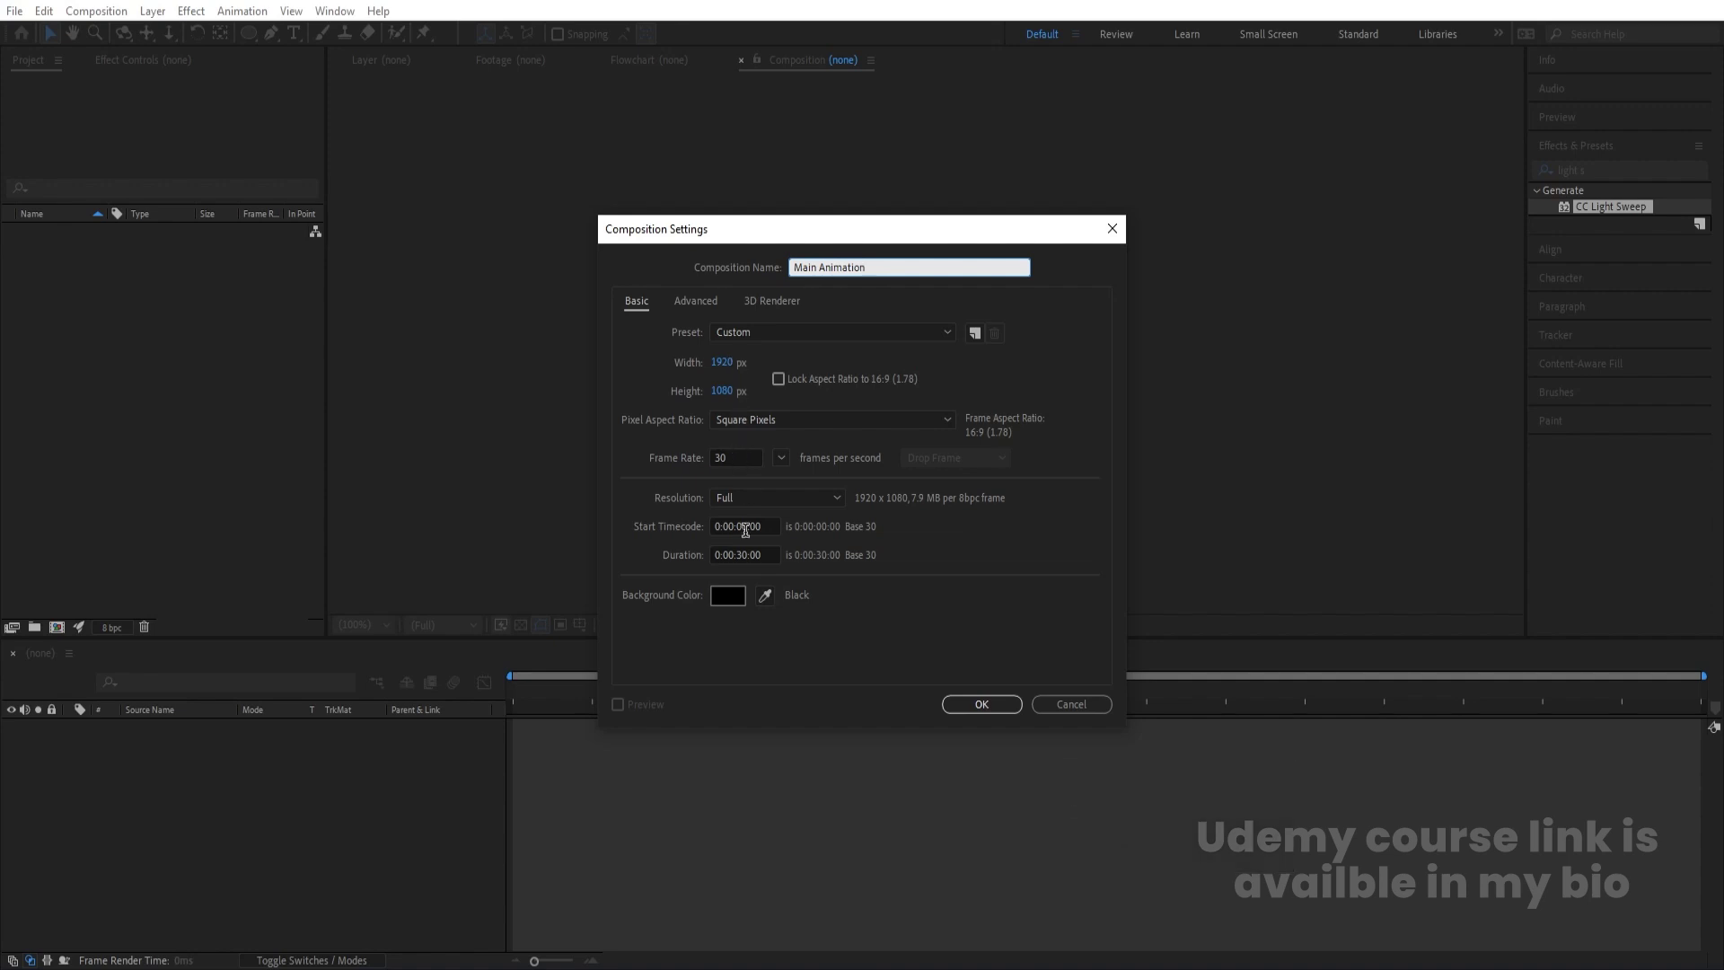
left_click(732, 596)
left_click(862, 314)
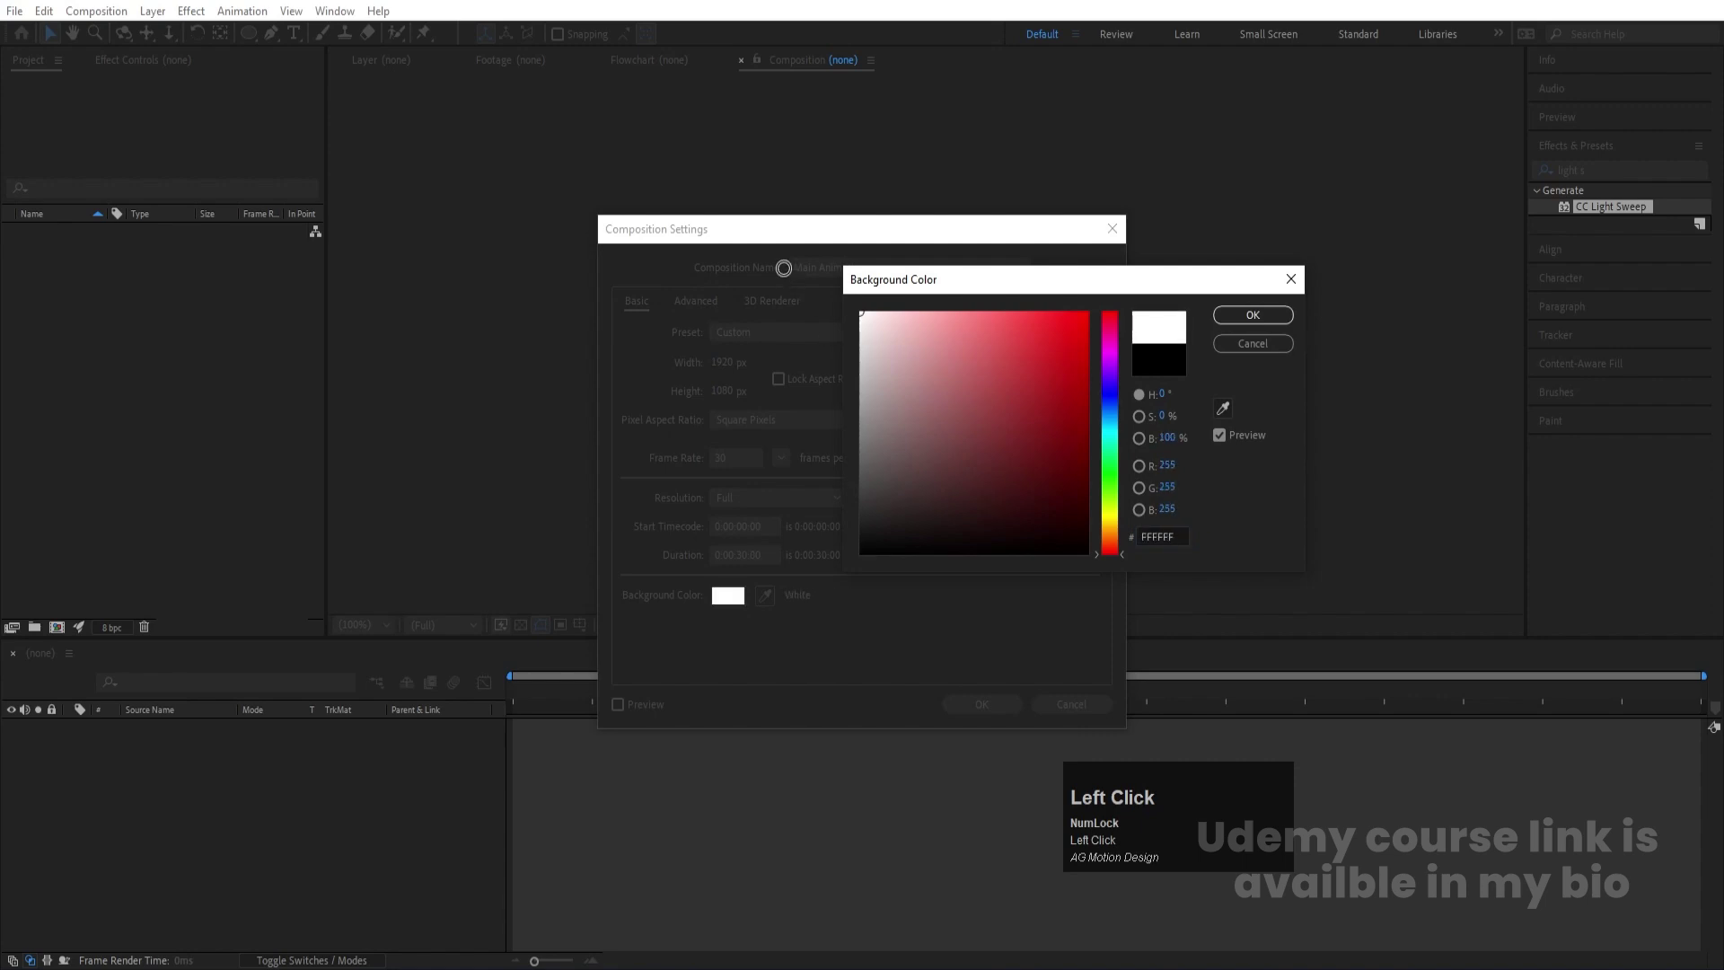
left_click(1250, 316)
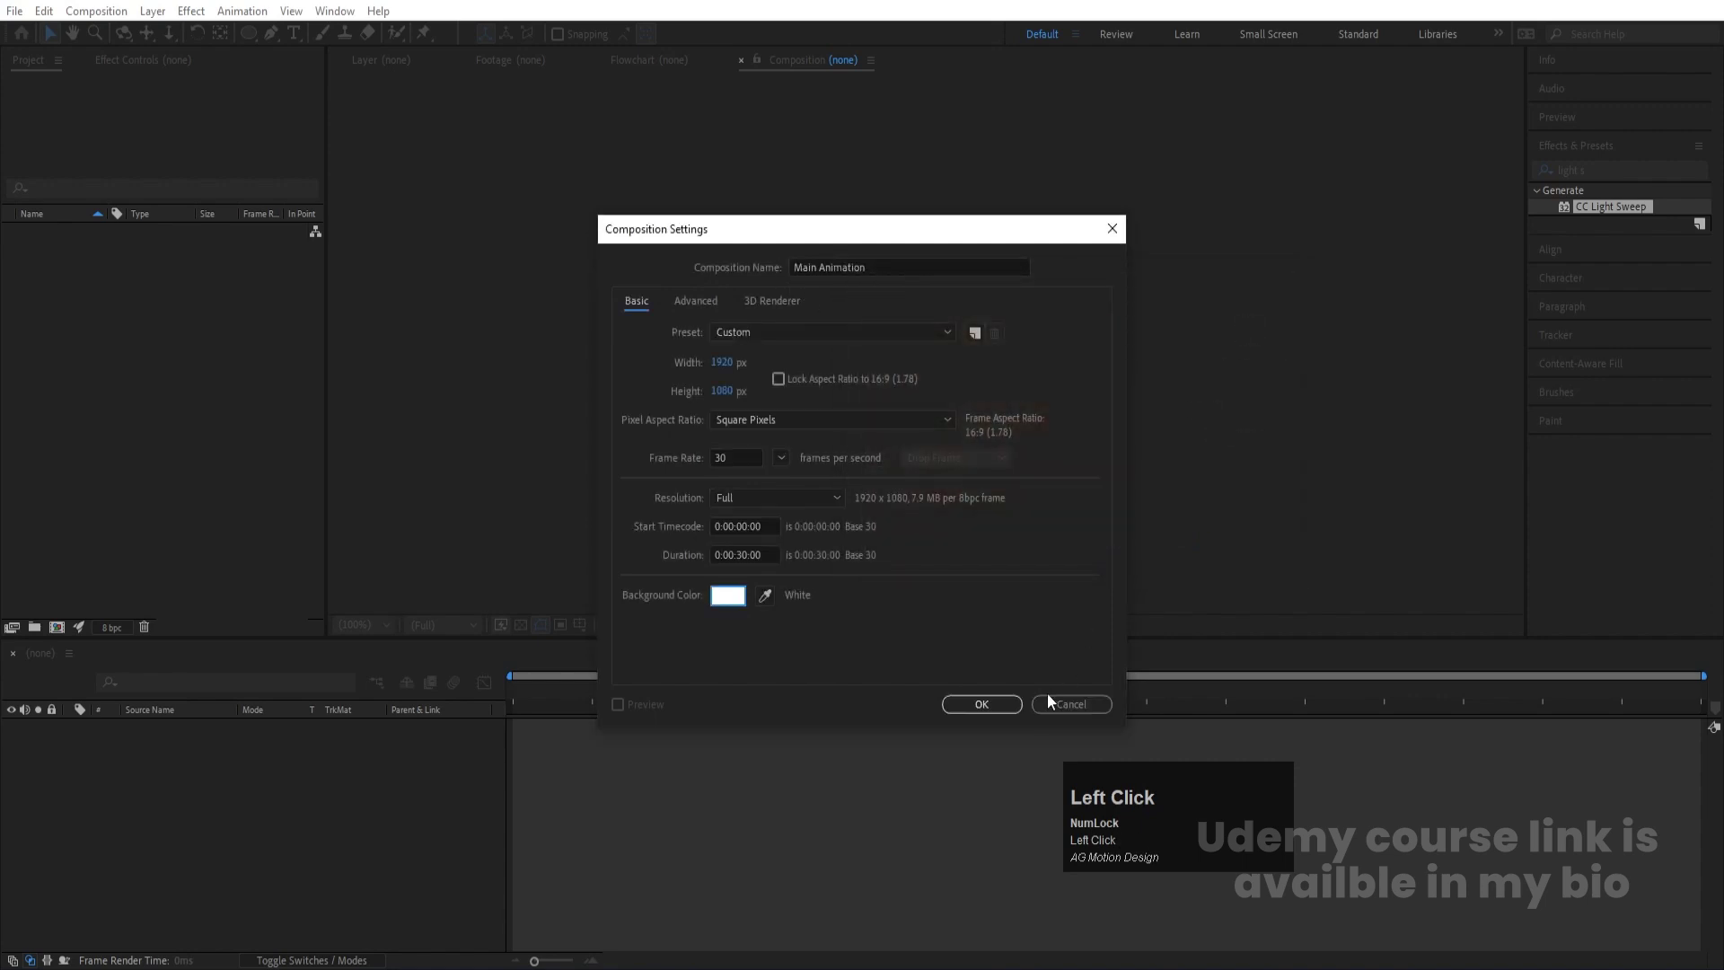
left_click(983, 702)
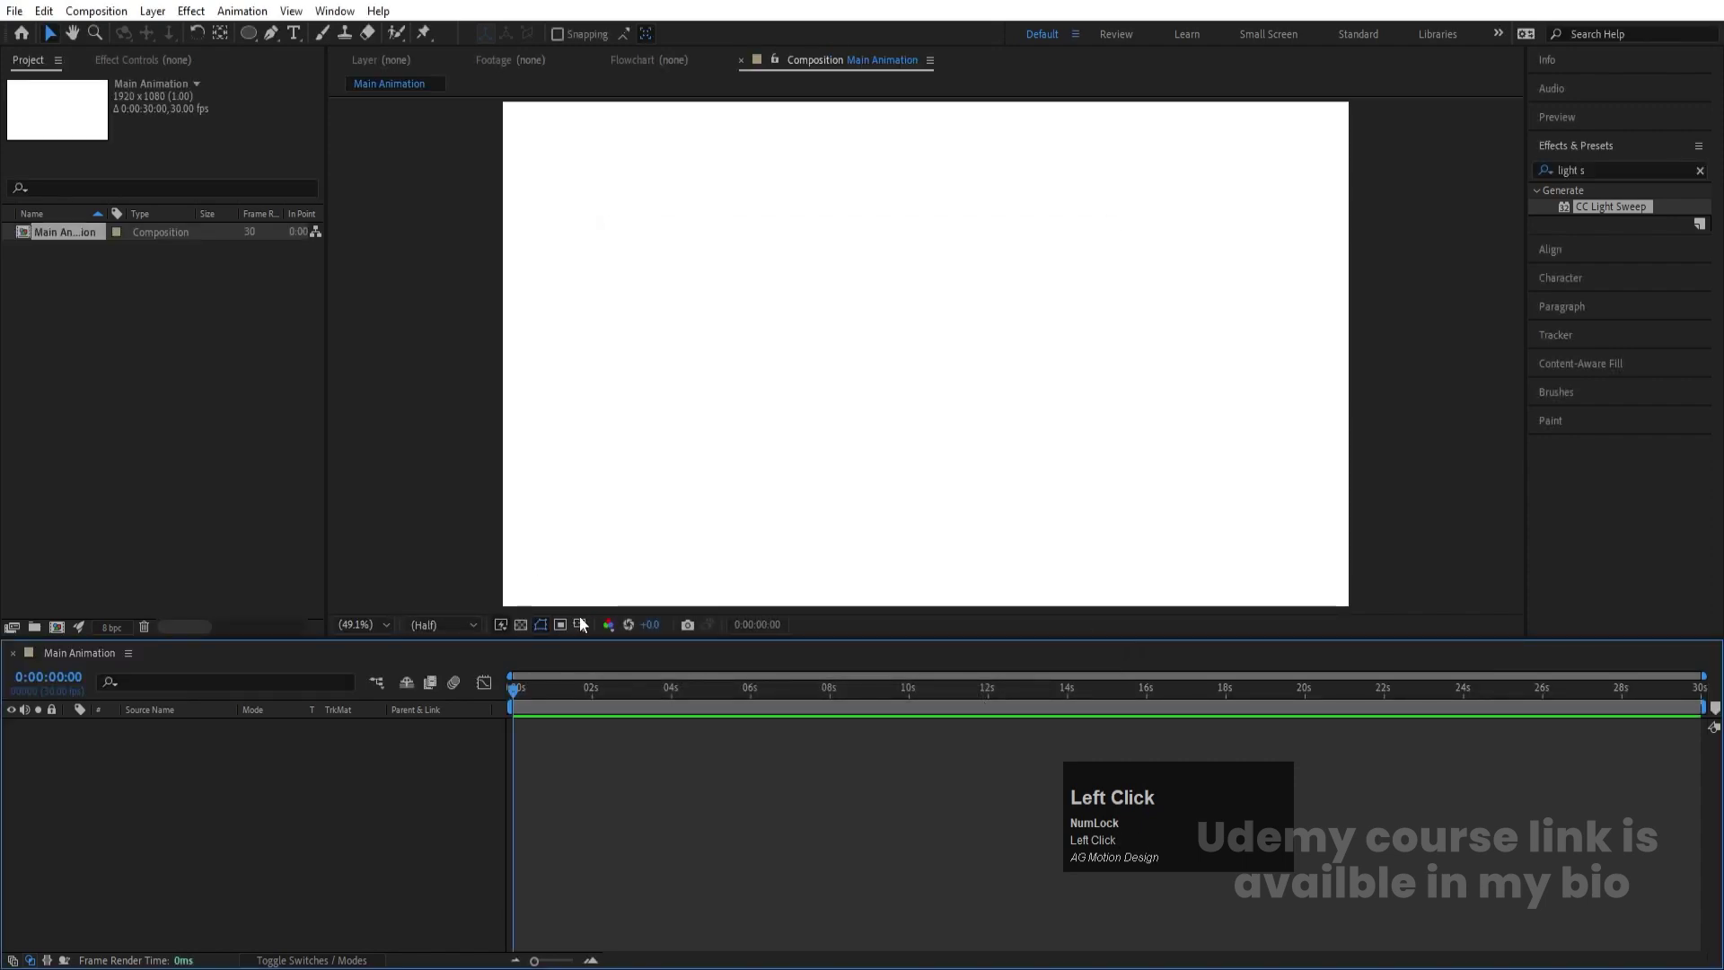
left_click(580, 624)
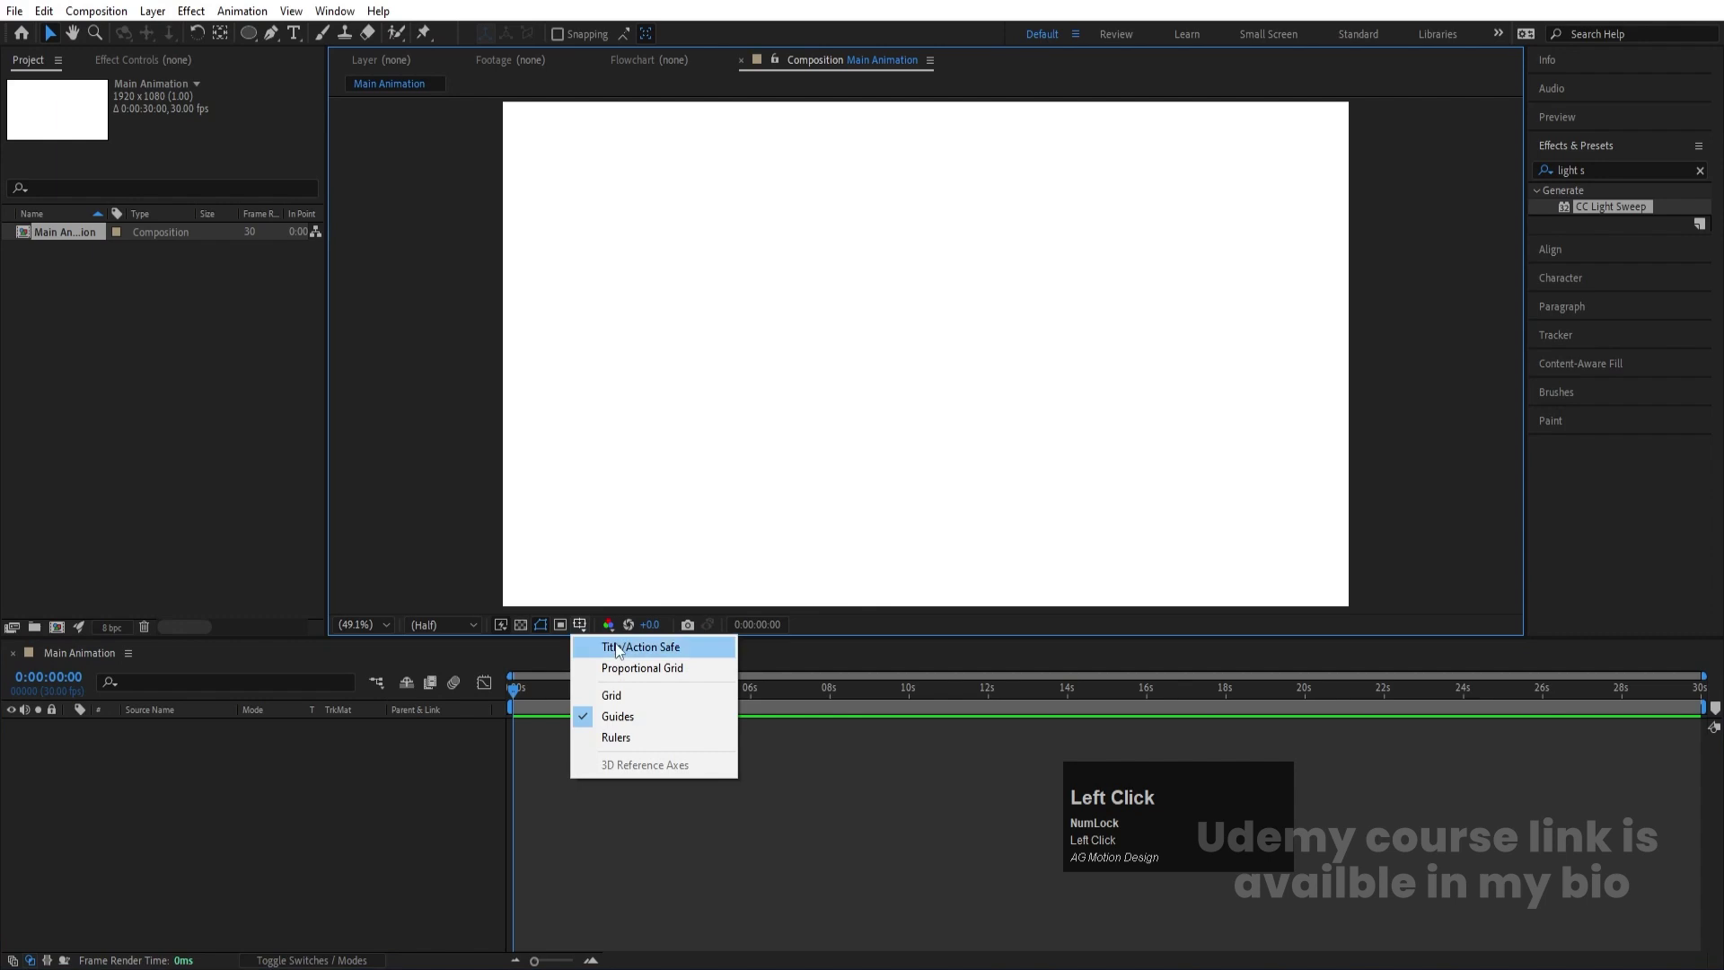
left_click(618, 648)
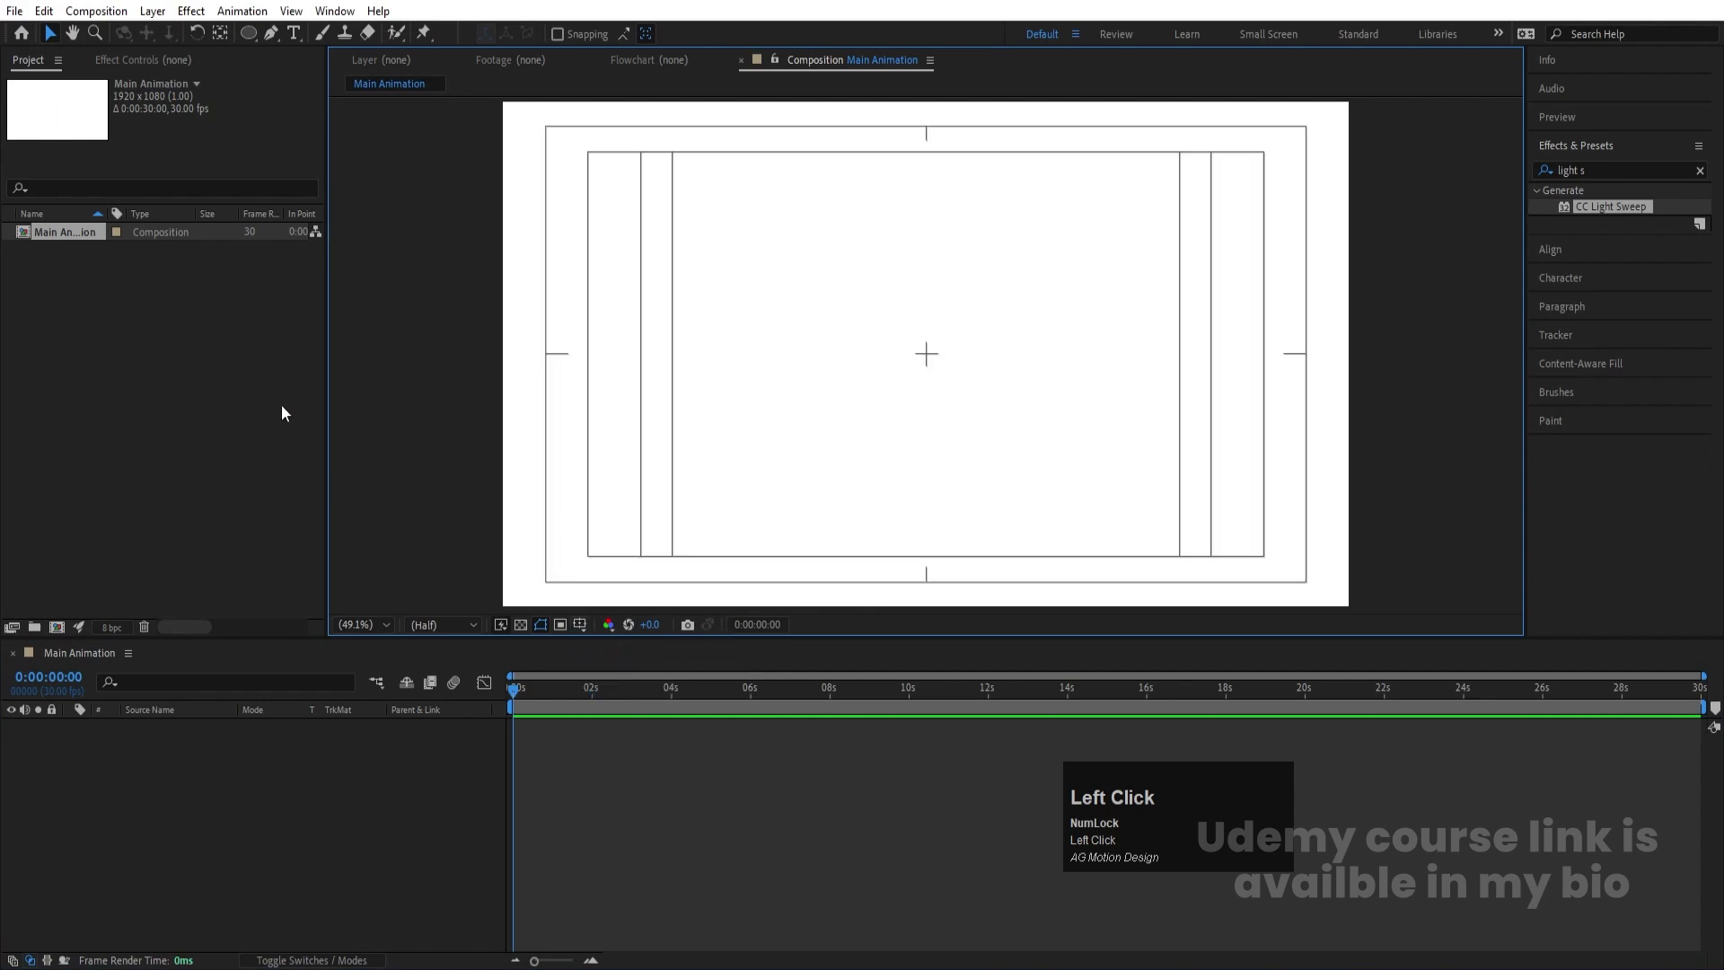
Import Logo.psd as Composition - Retain Layer Sizes and add the resulting Logo composition to the Main Animation timeline
key("ctrl+i")
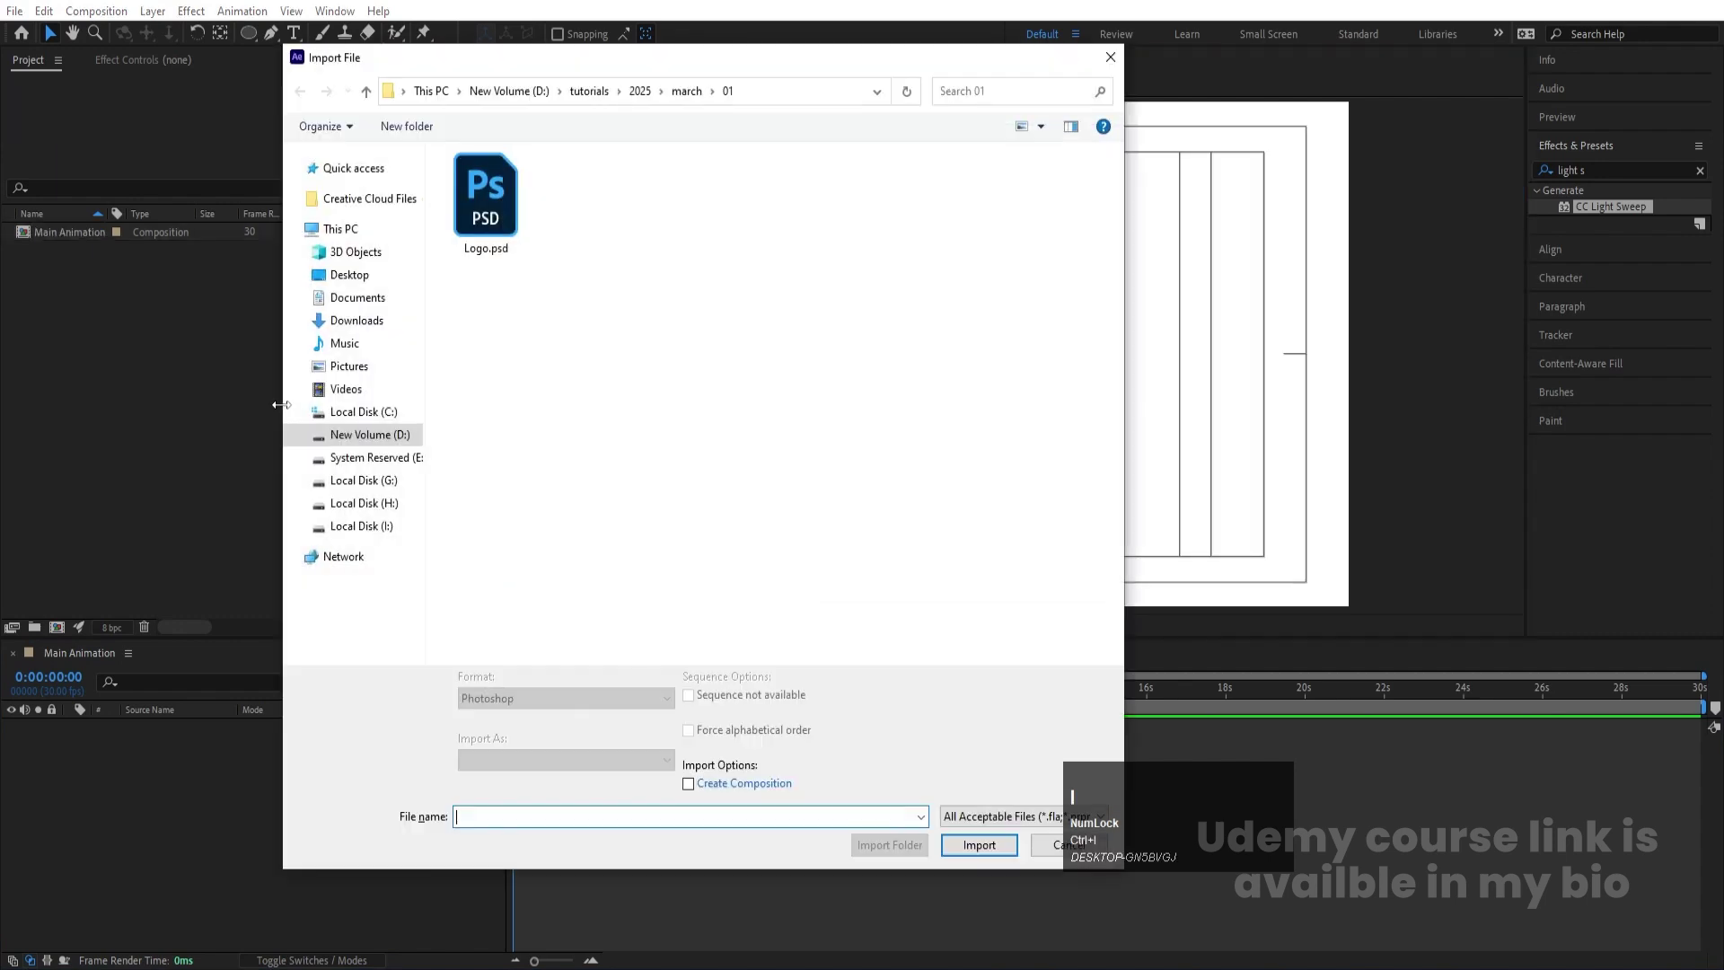
left_click(482, 213)
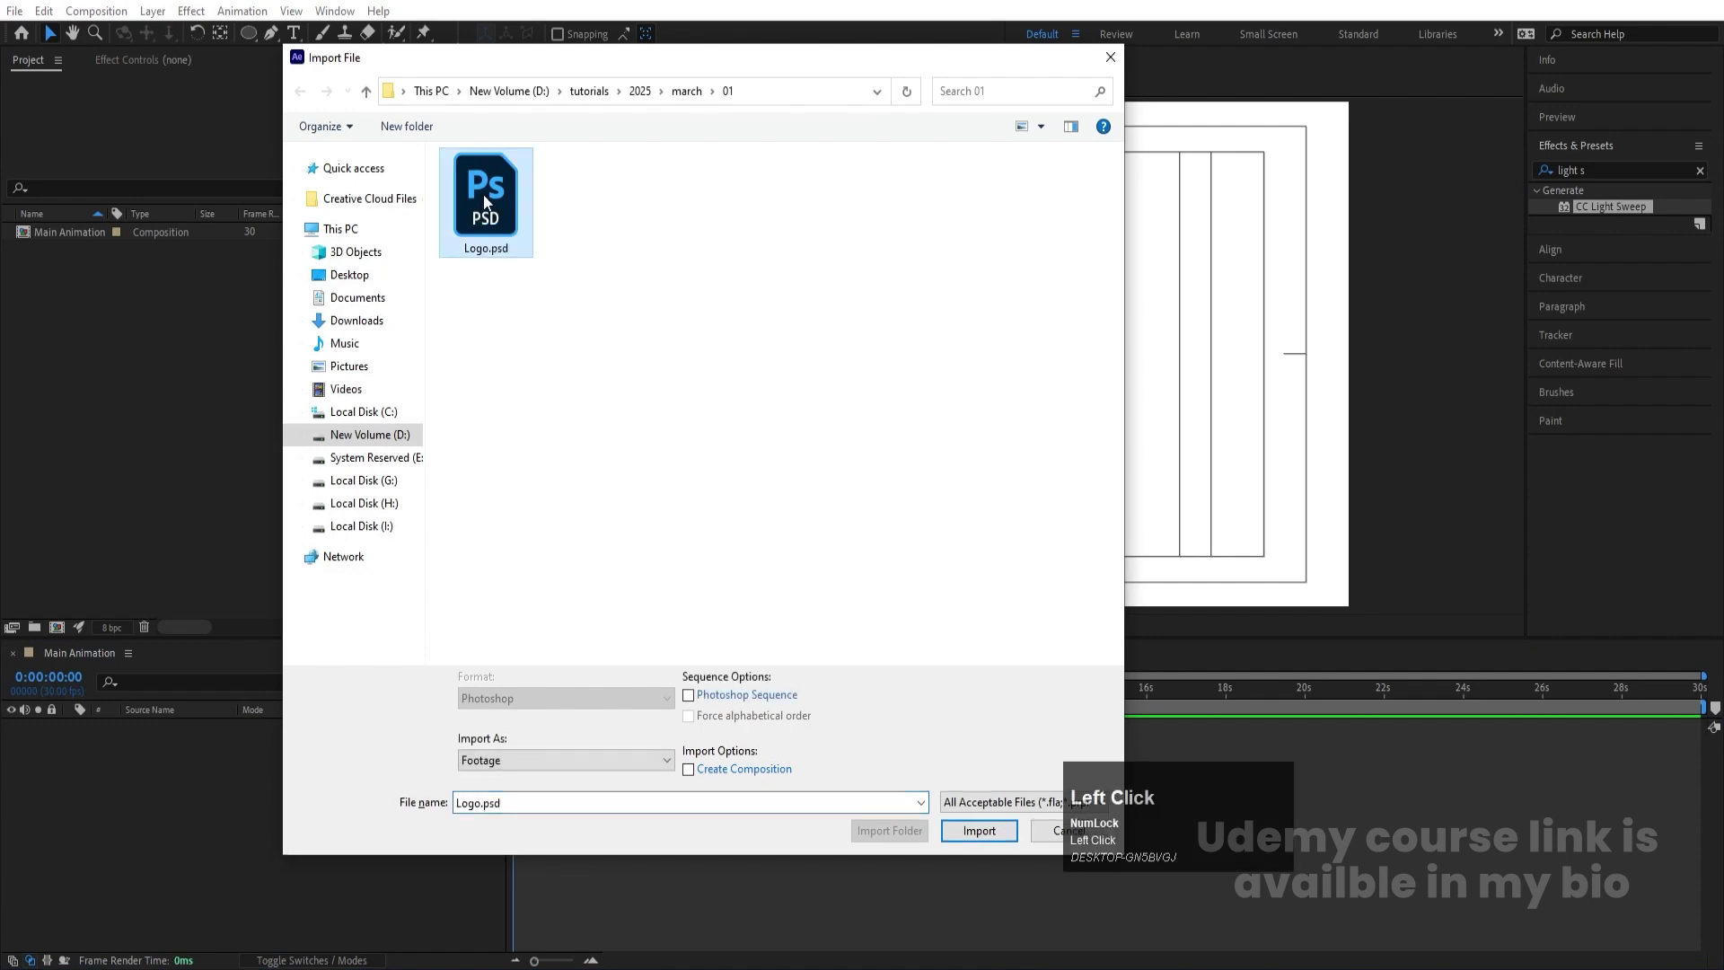
left_click(477, 759)
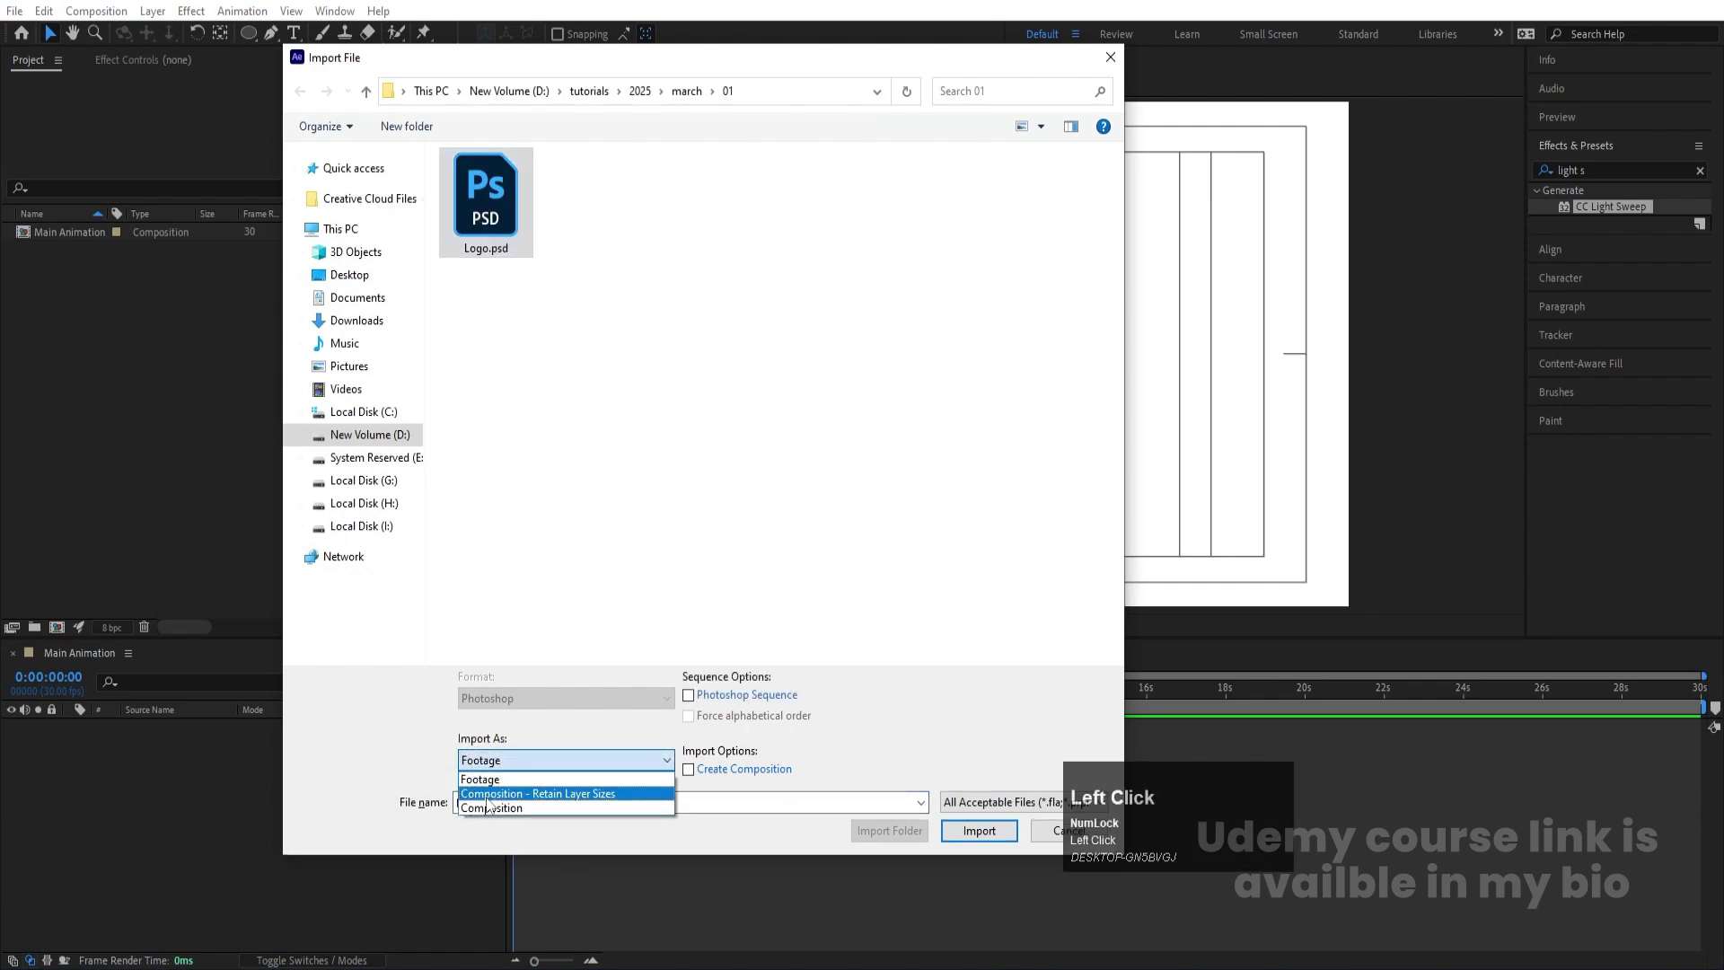
left_click(489, 794)
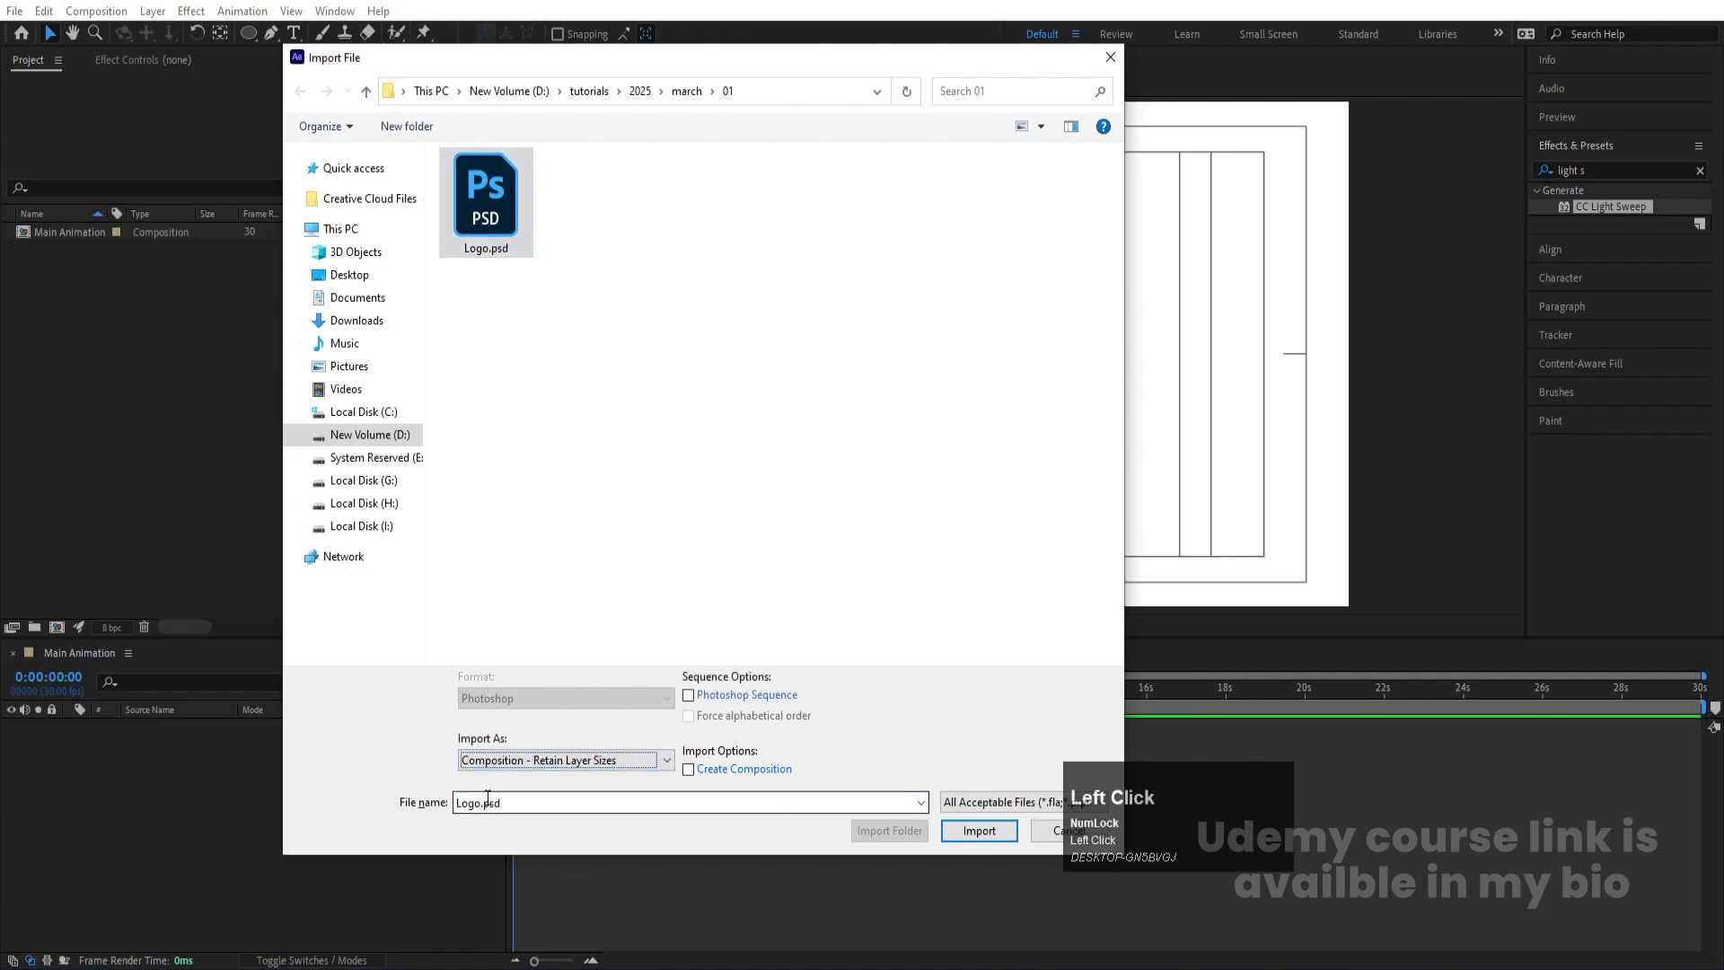
left_click(956, 827)
left_click(898, 598)
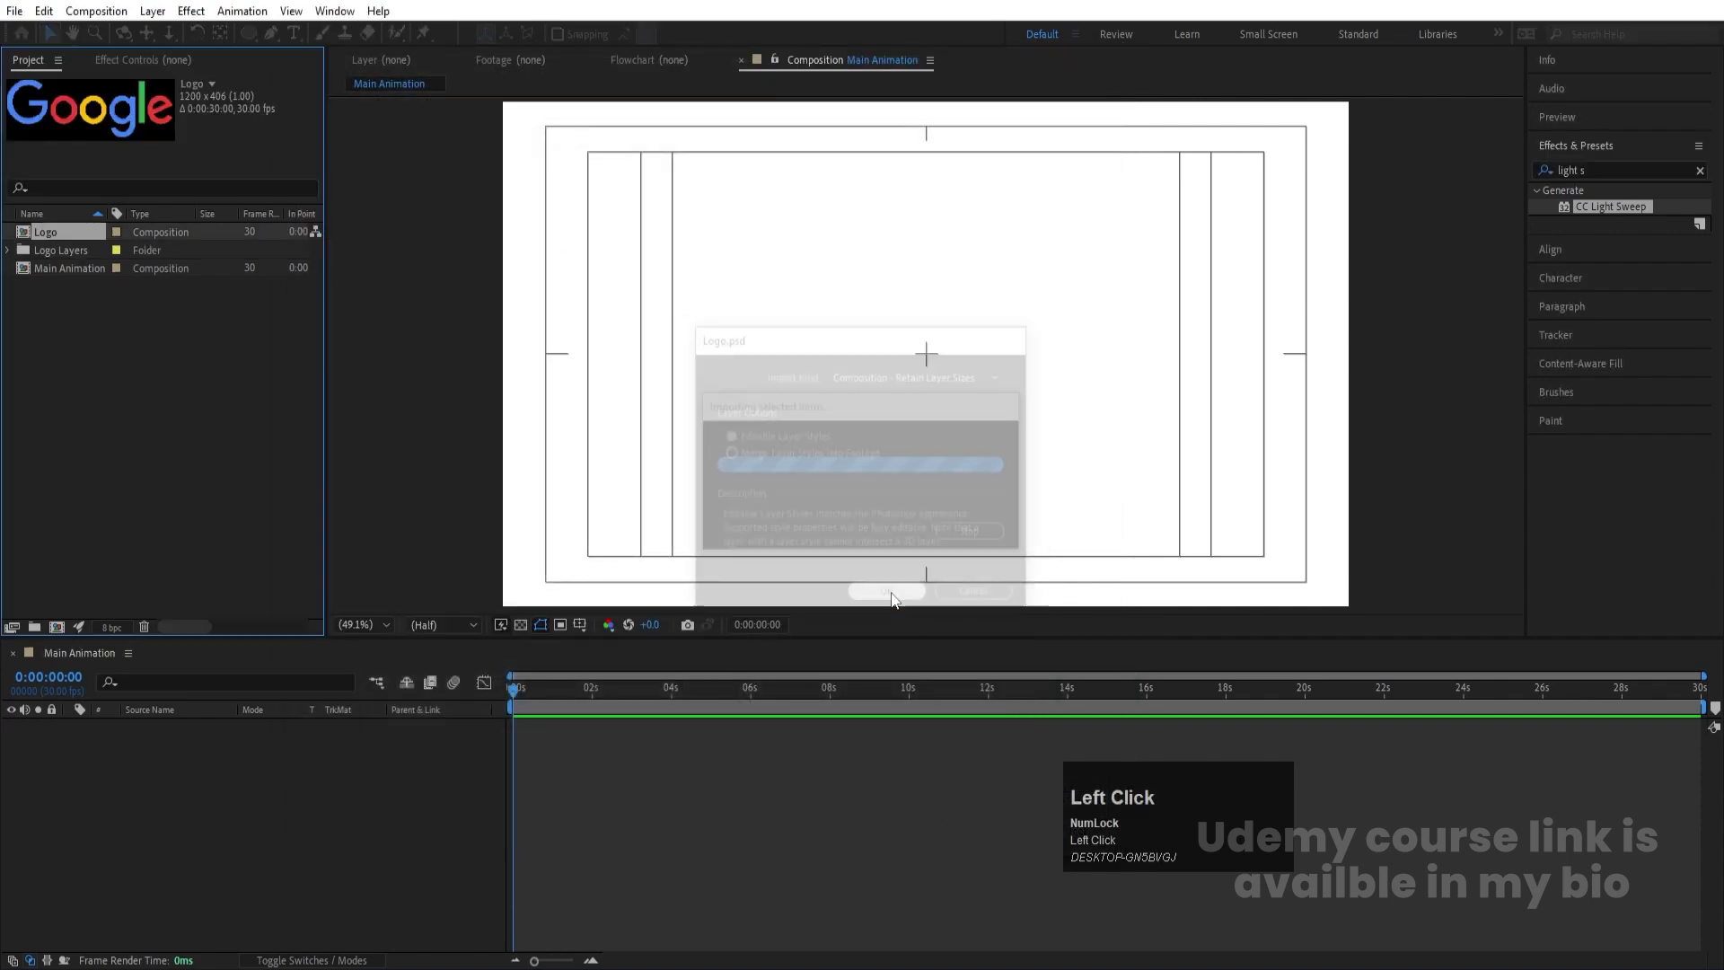
left_click_drag(56, 230, 201, 730)
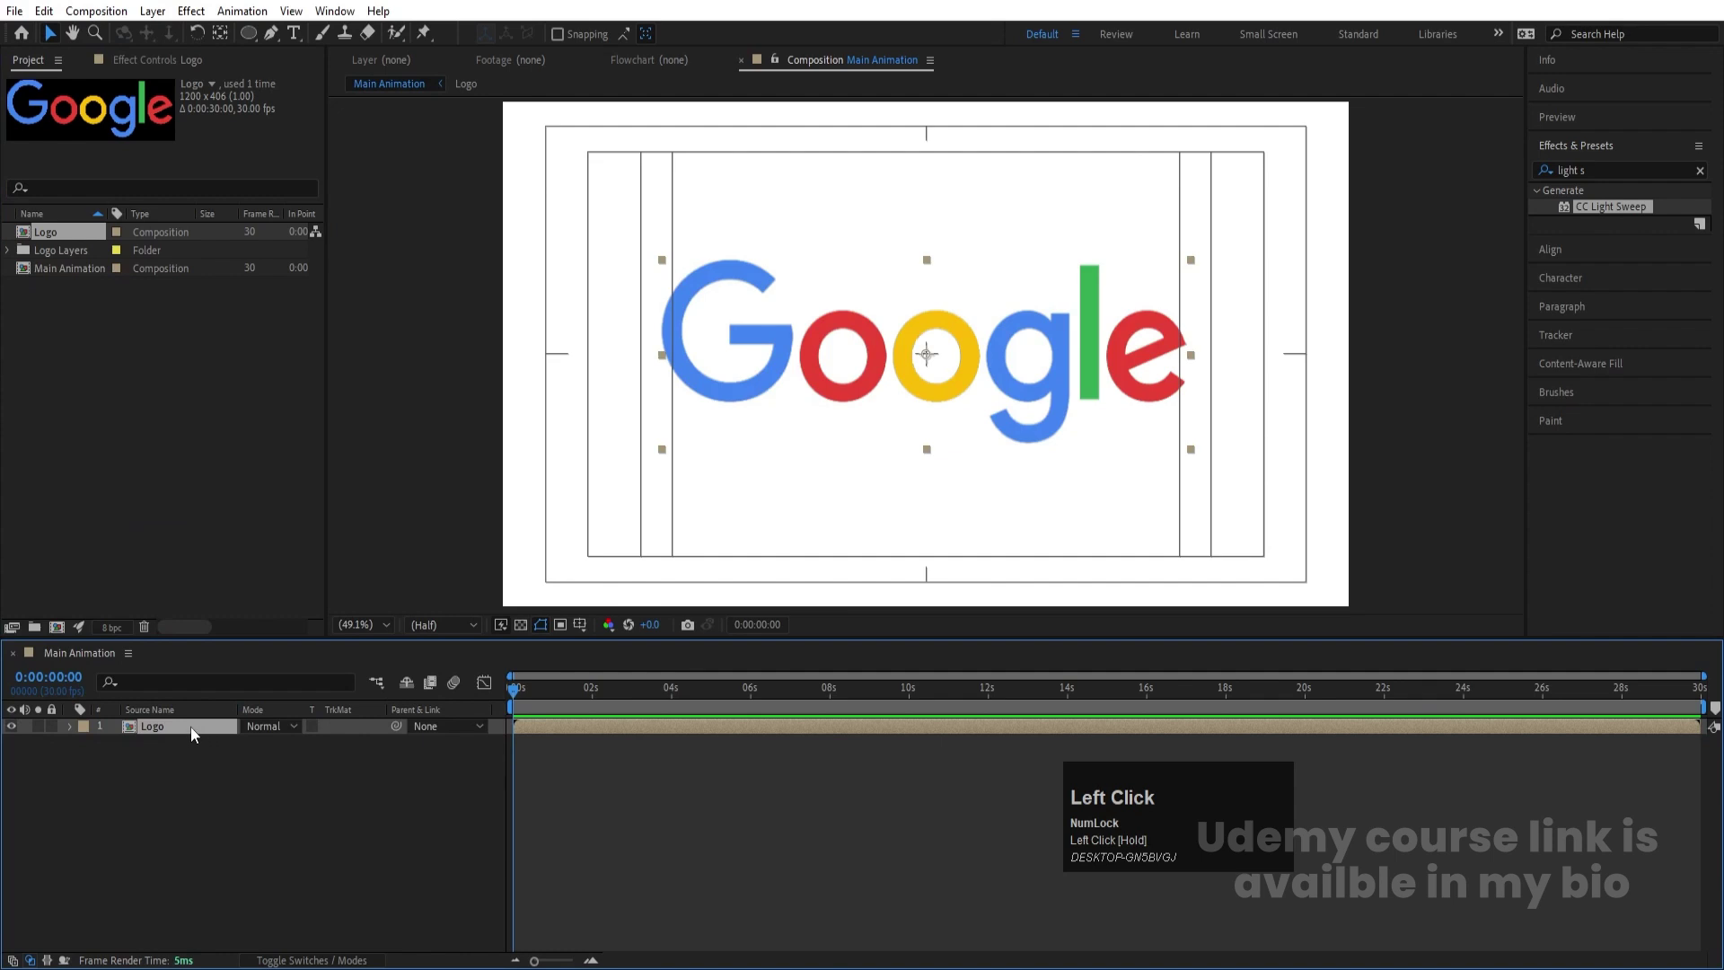
Open the Logo composition and set its width to 1920 px and height to 1080 px
double_click(190, 725)
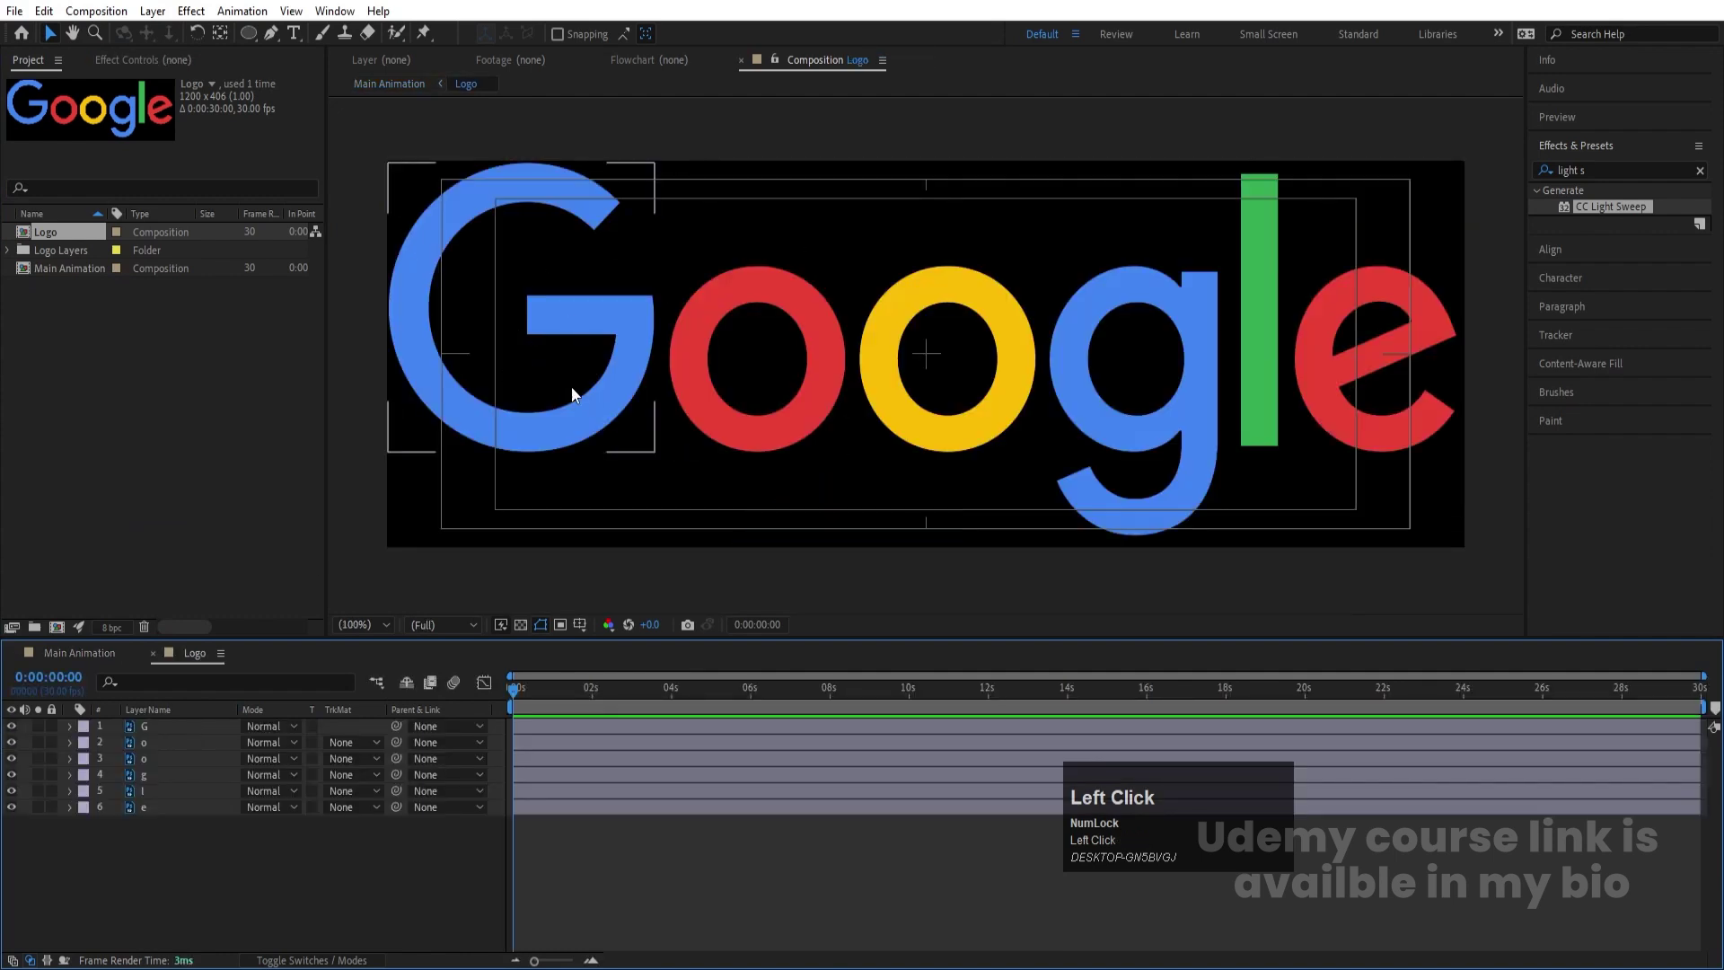
key("ctrl+k")
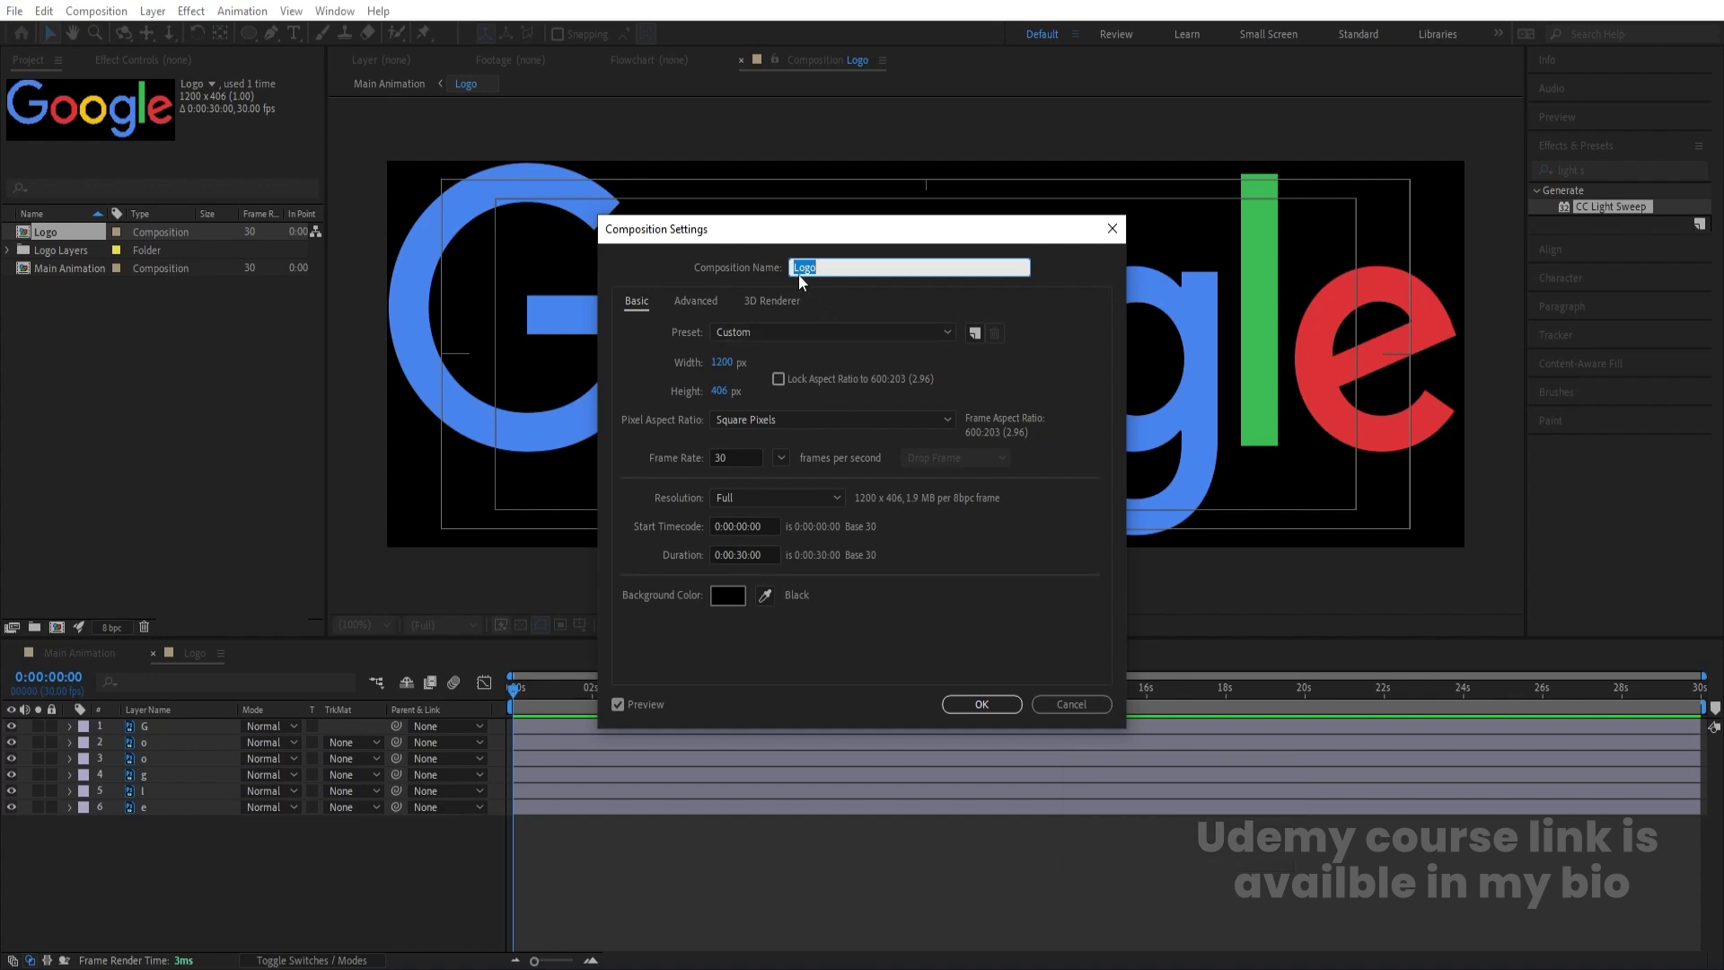
left_click(725, 361)
type("1920")
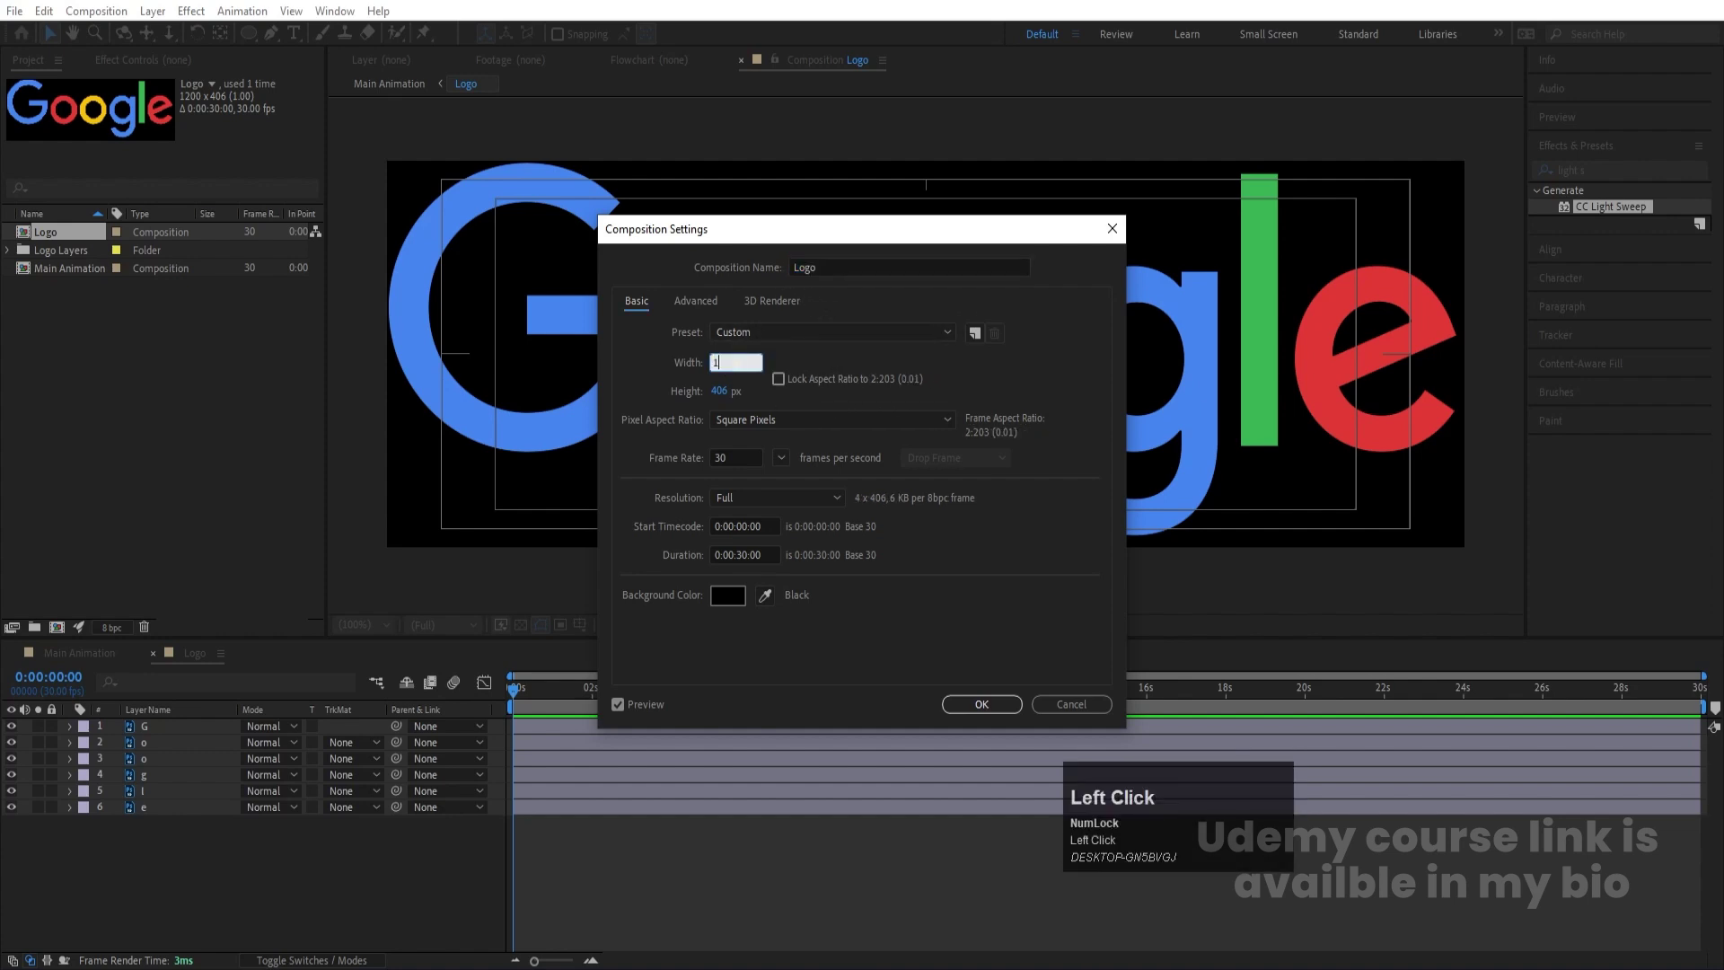
left_click(723, 392)
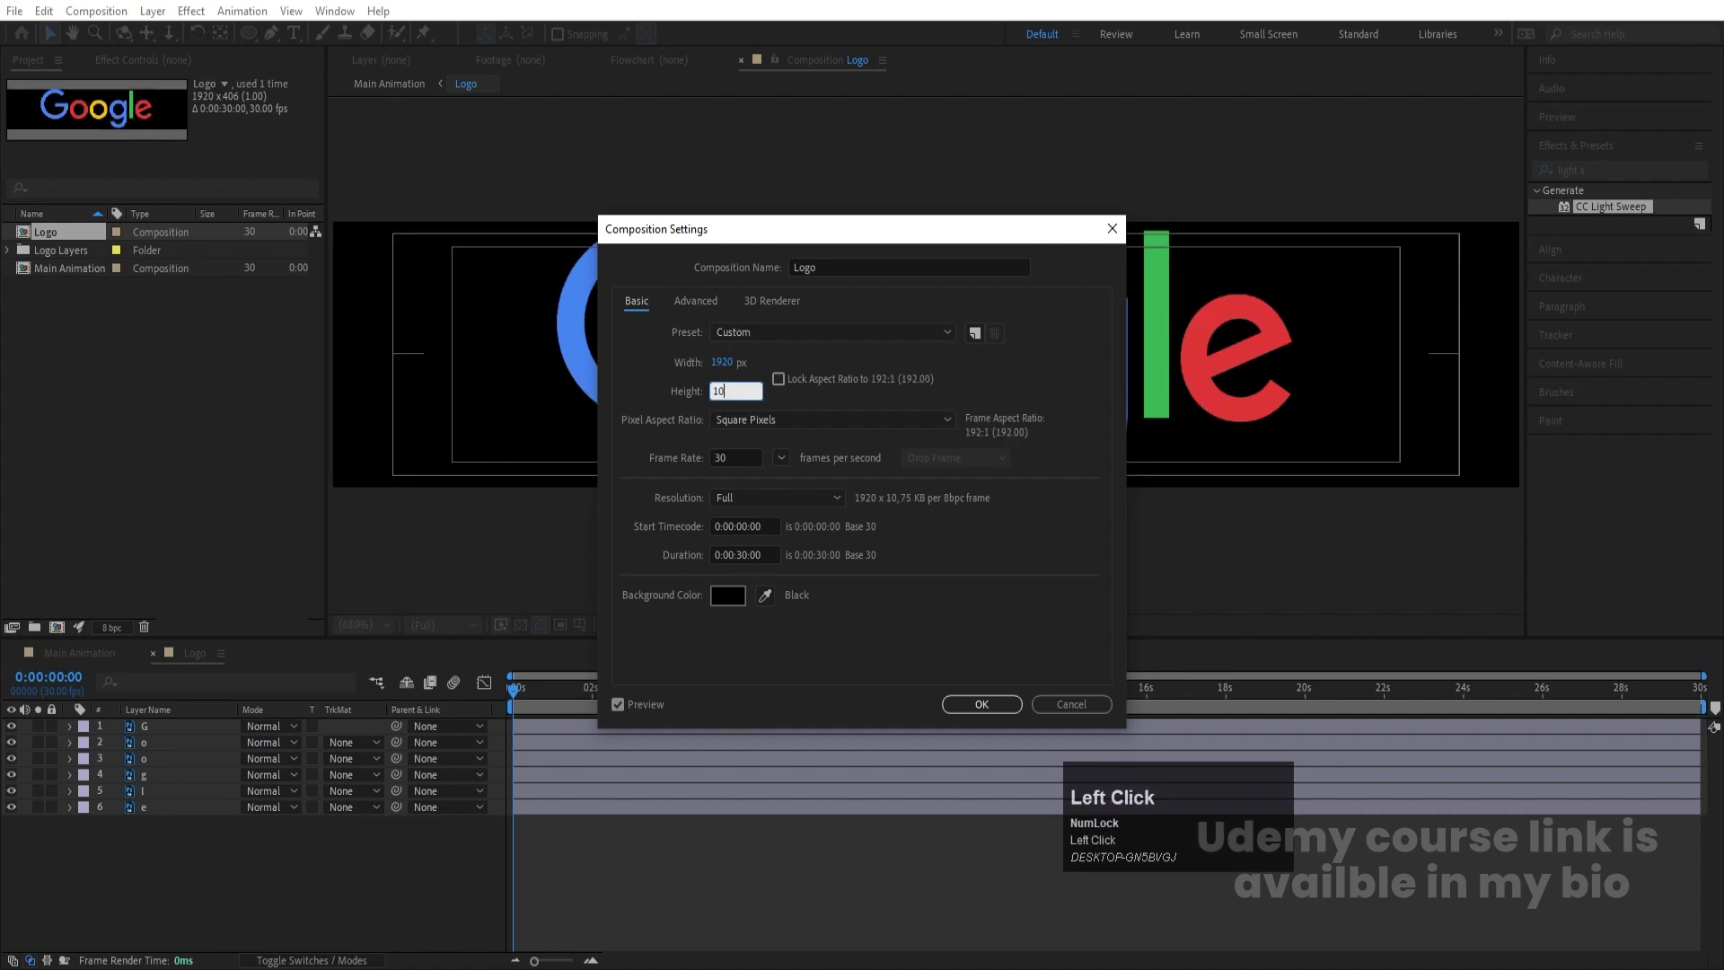
type("1080")
key("Return")
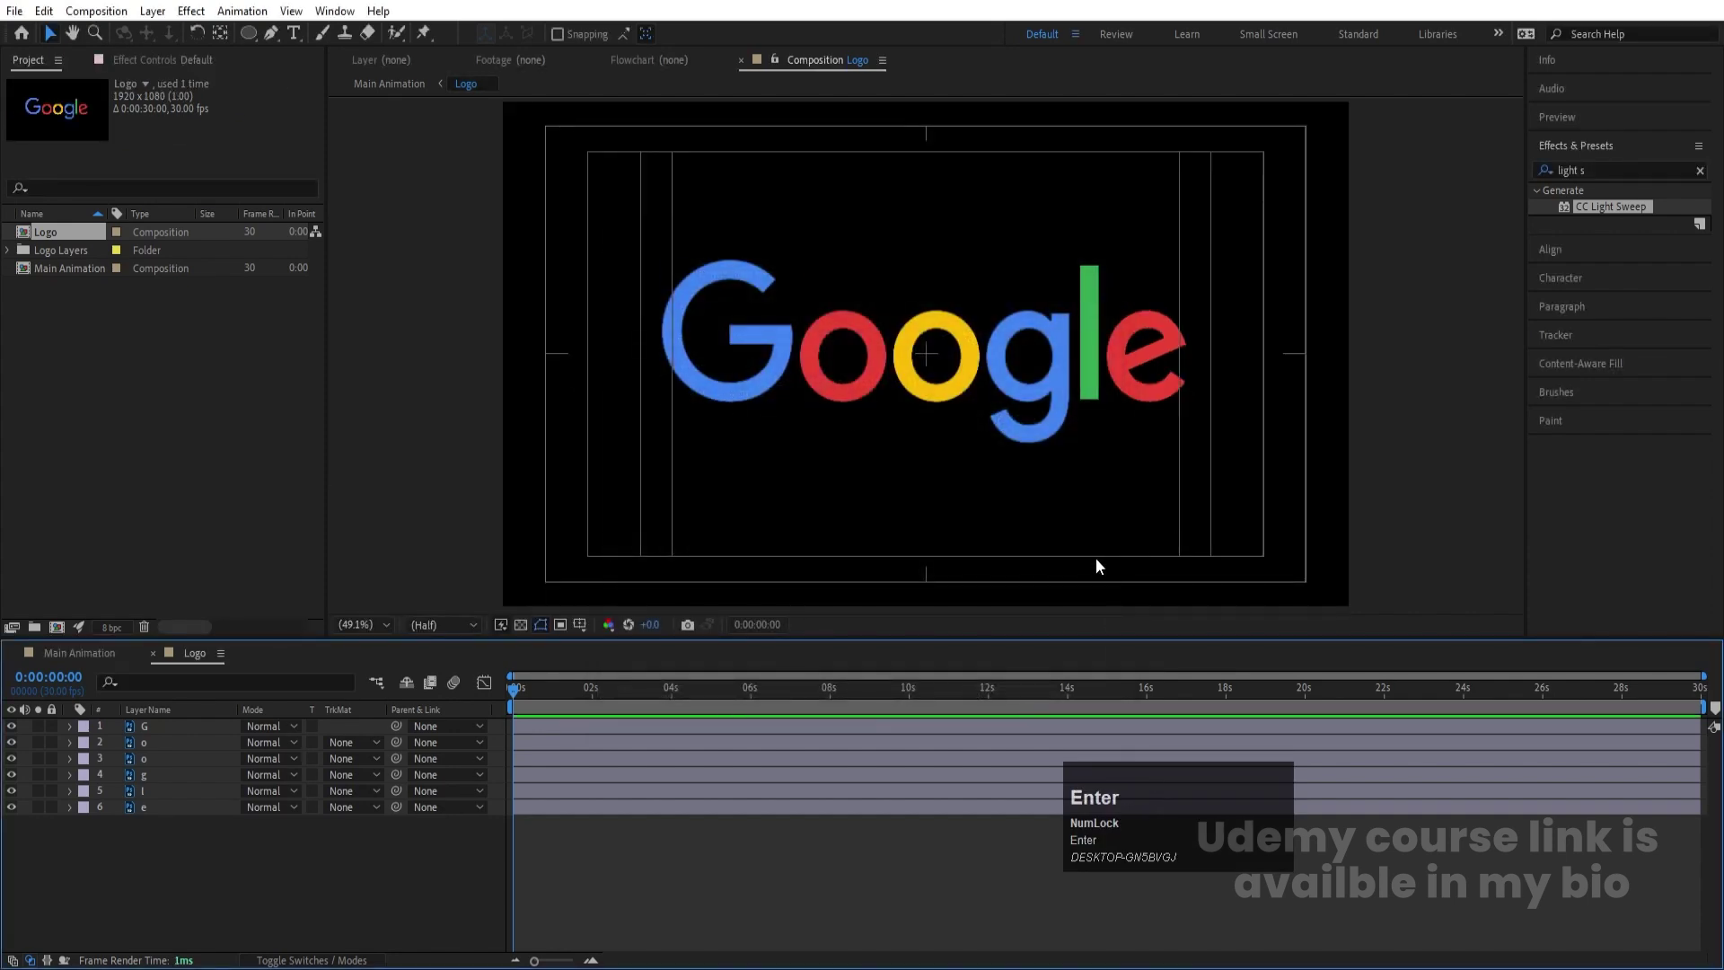
Add a null object to the Logo composition and parent all six letter layers to it
right_click(295, 842)
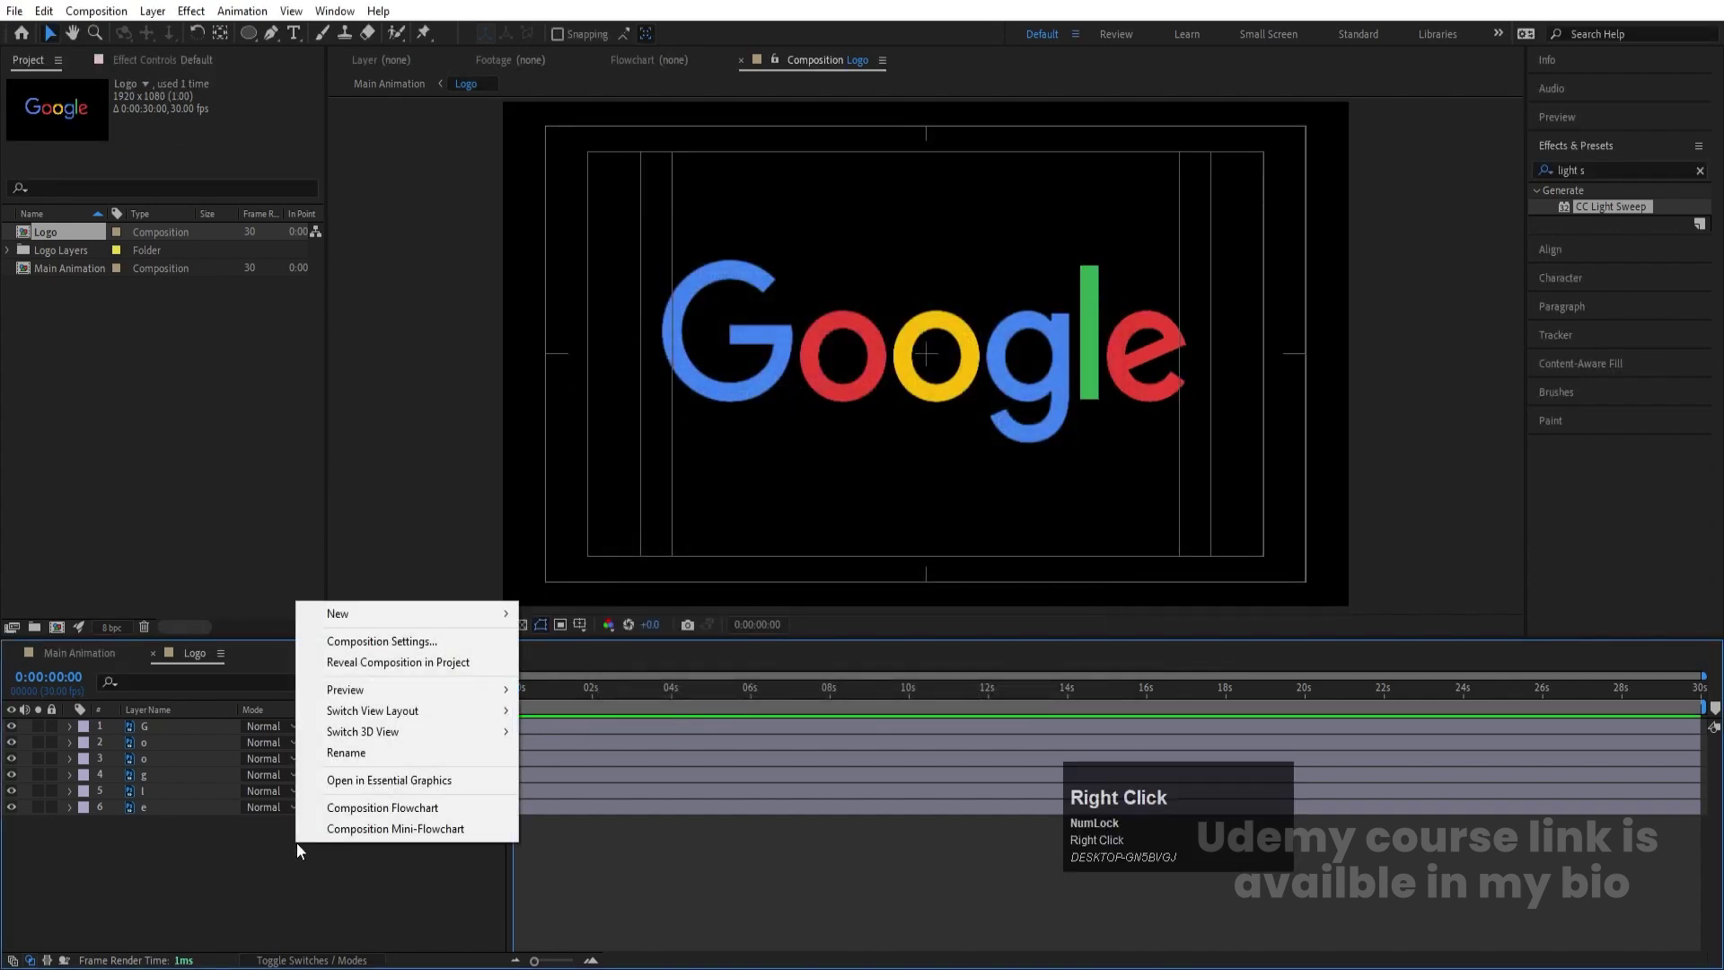
left_click(356, 617)
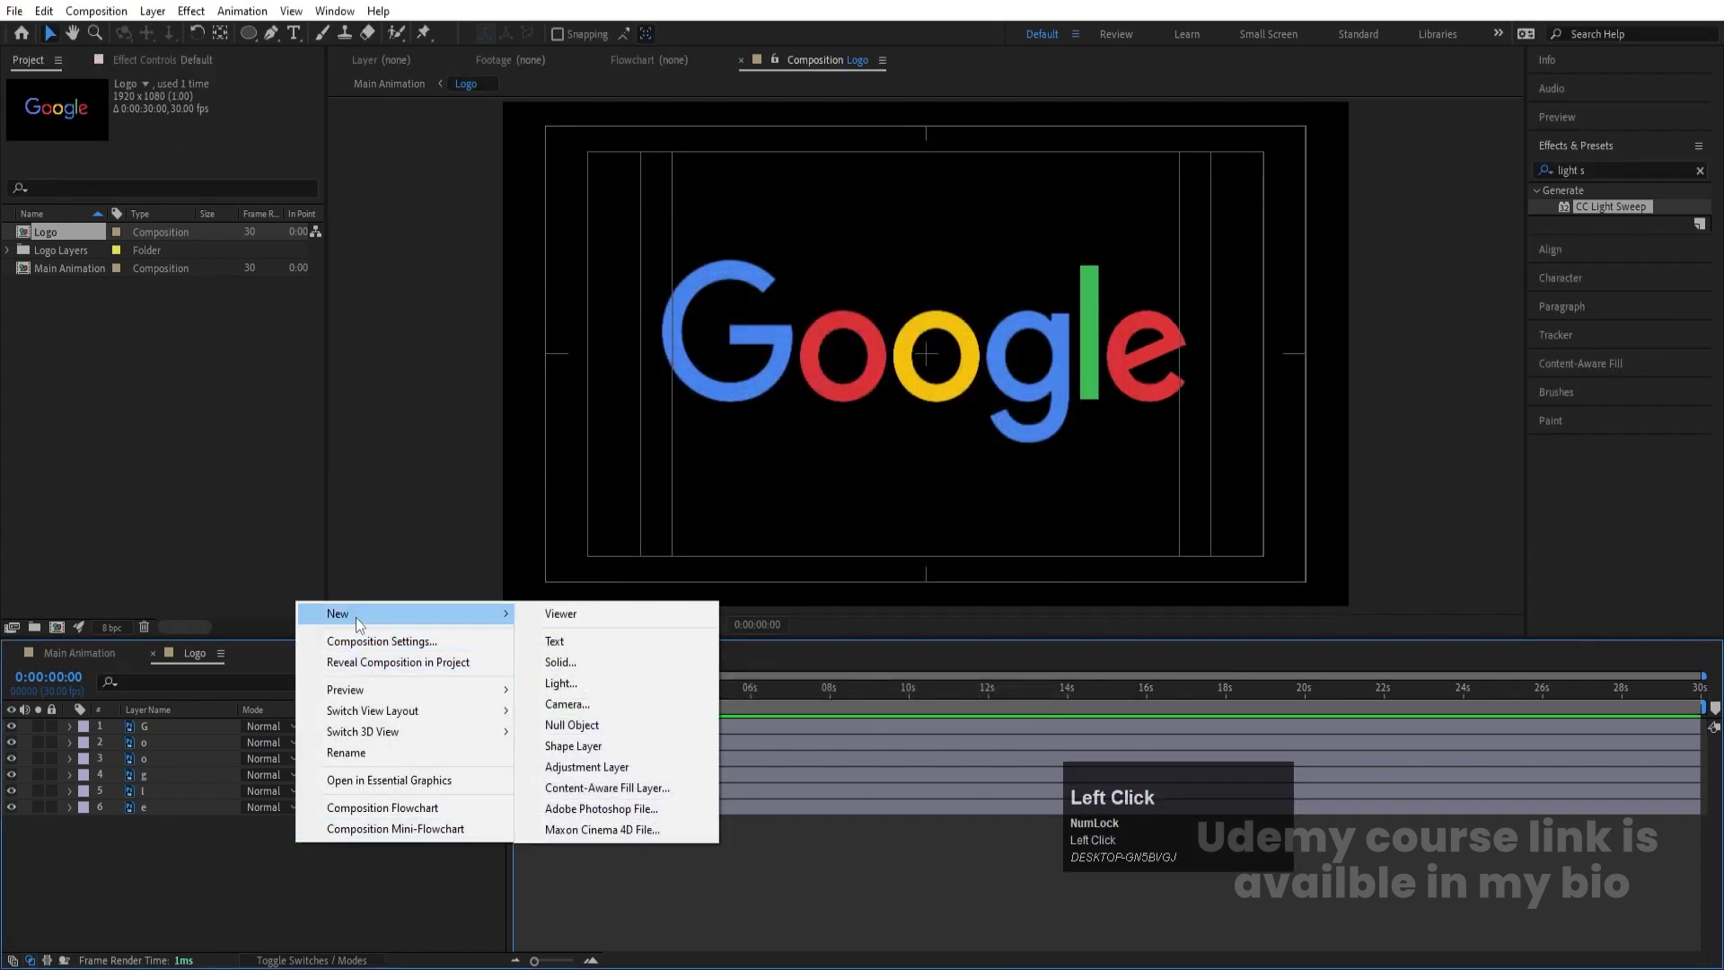
left_click(568, 729)
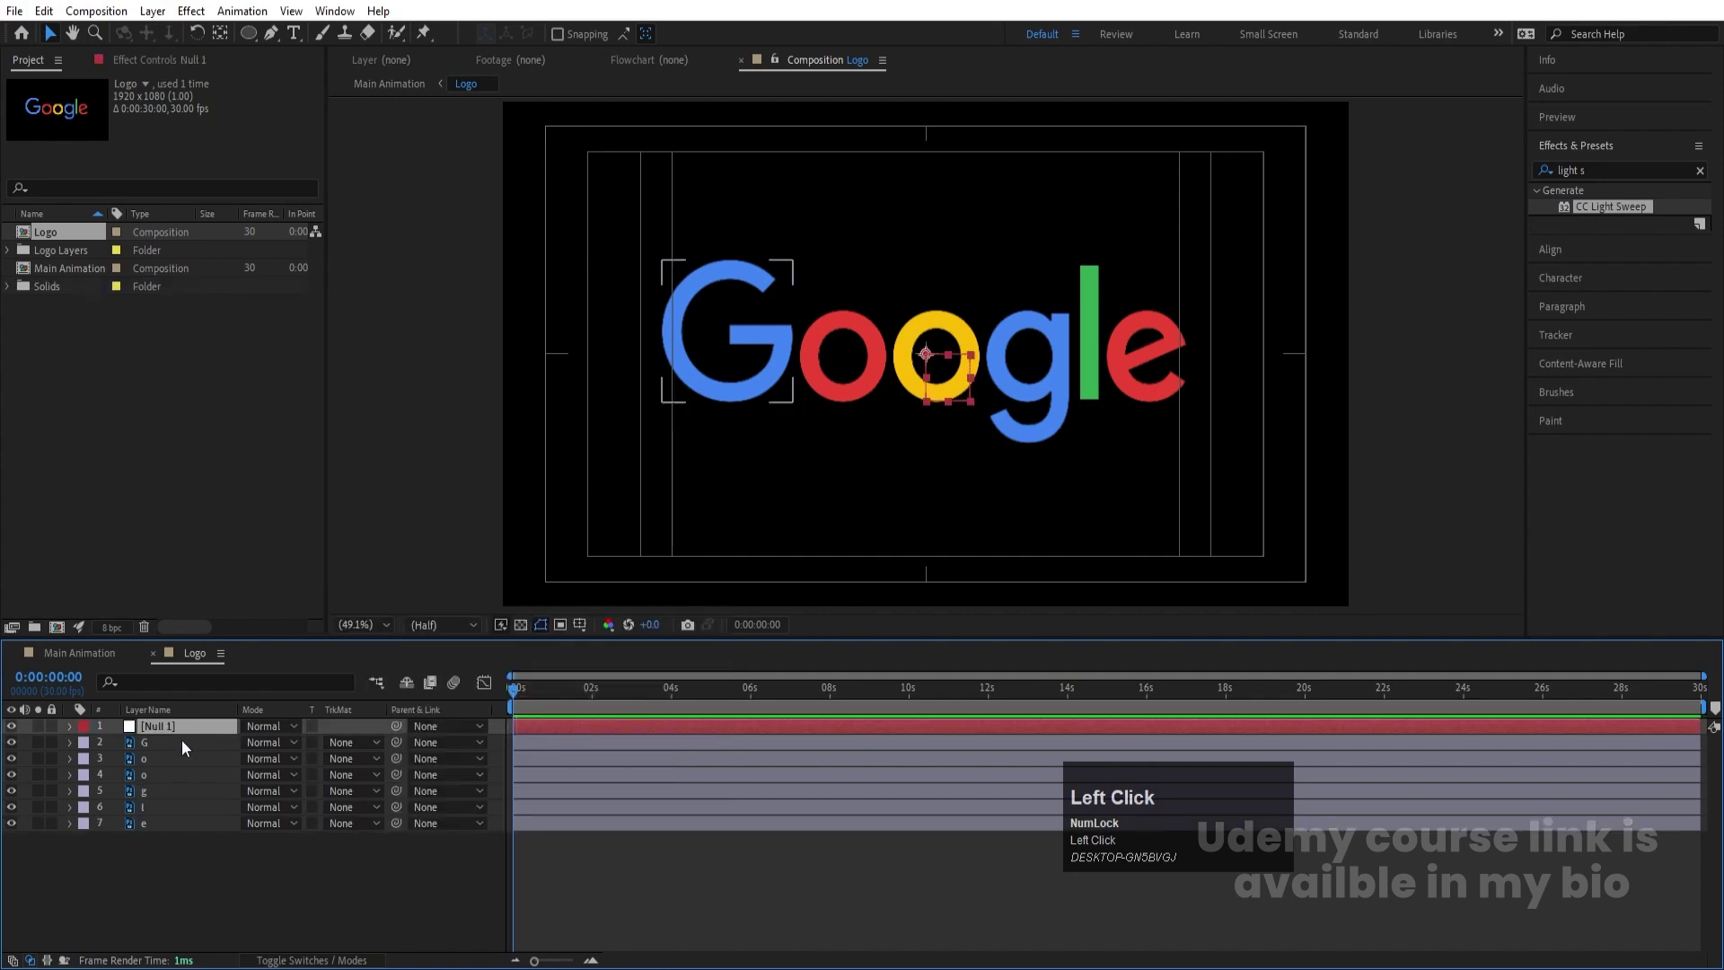
key("ctrl+a")
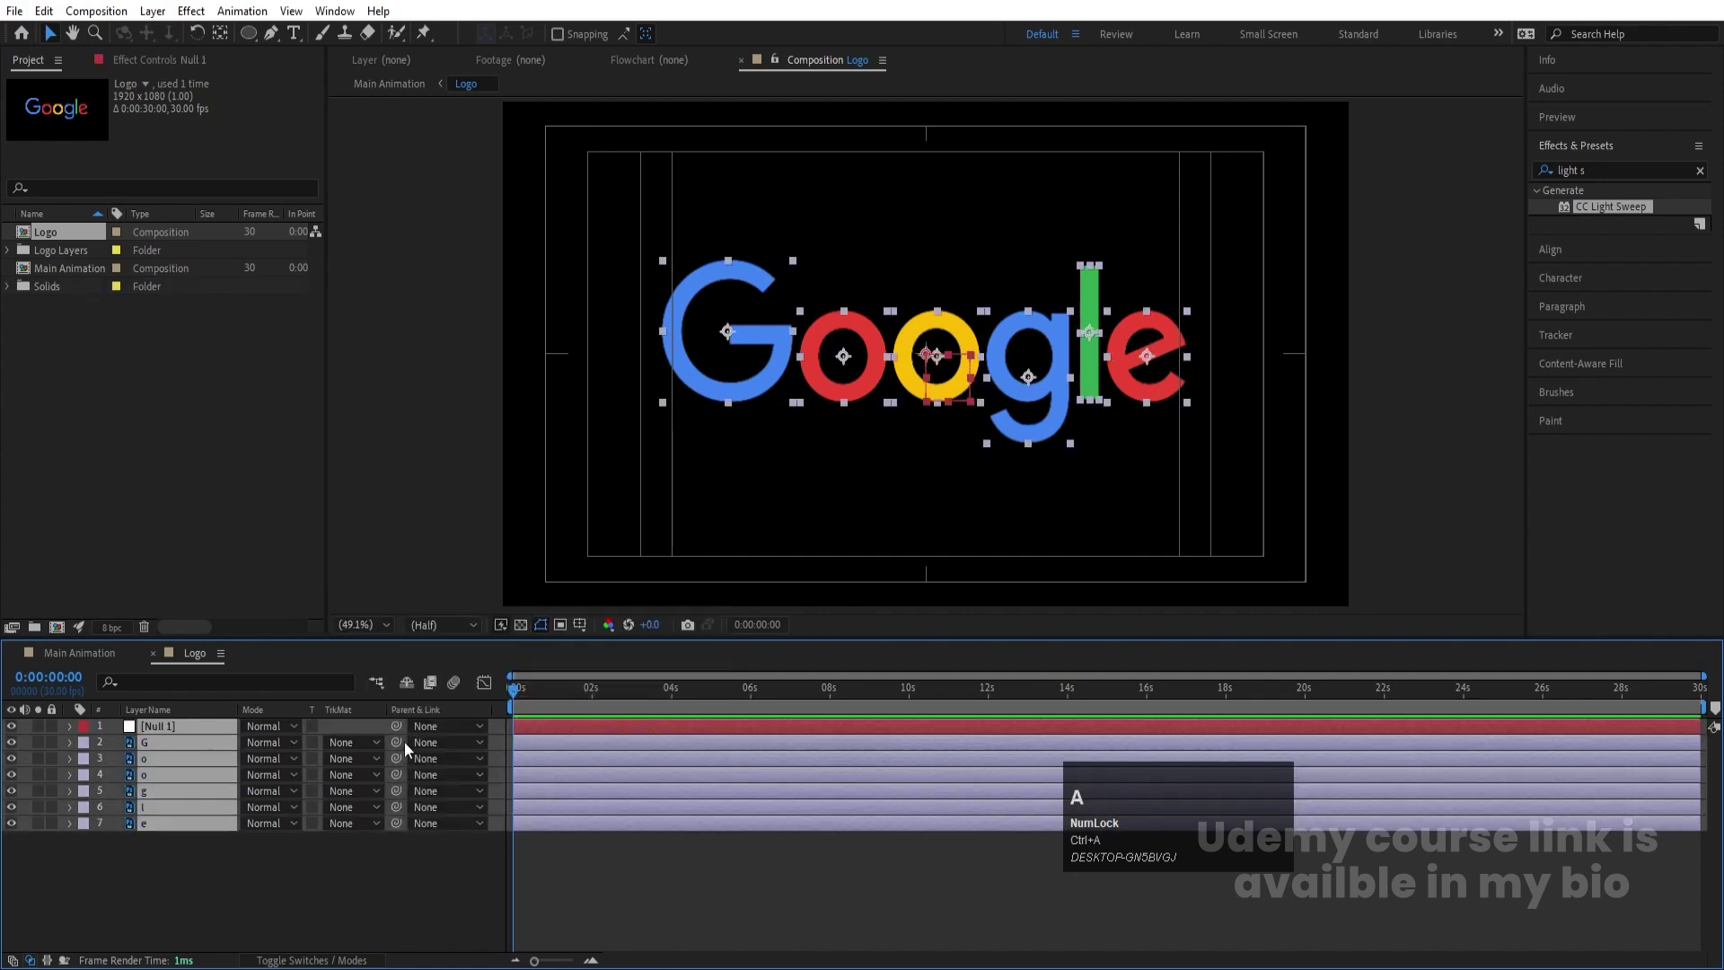
left_click_drag(396, 741, 209, 728)
left_click(164, 835)
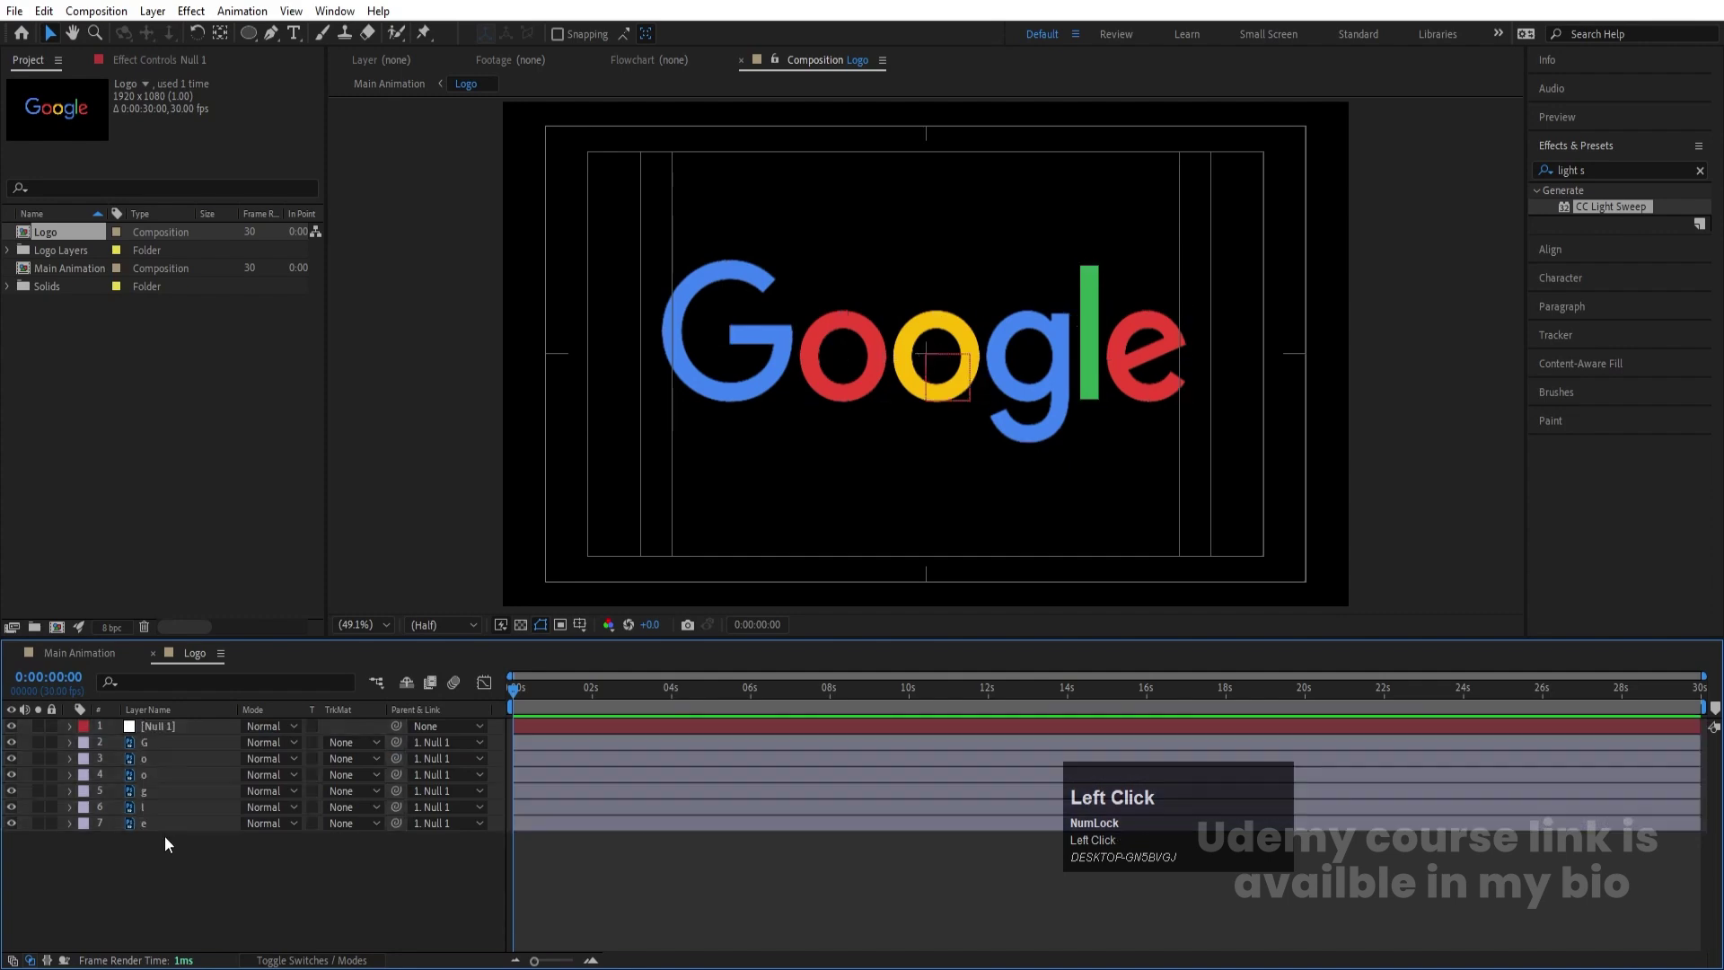
Scale the null to 63% to shrink the whole logo, and delete the null
left_click(159, 727)
key("s")
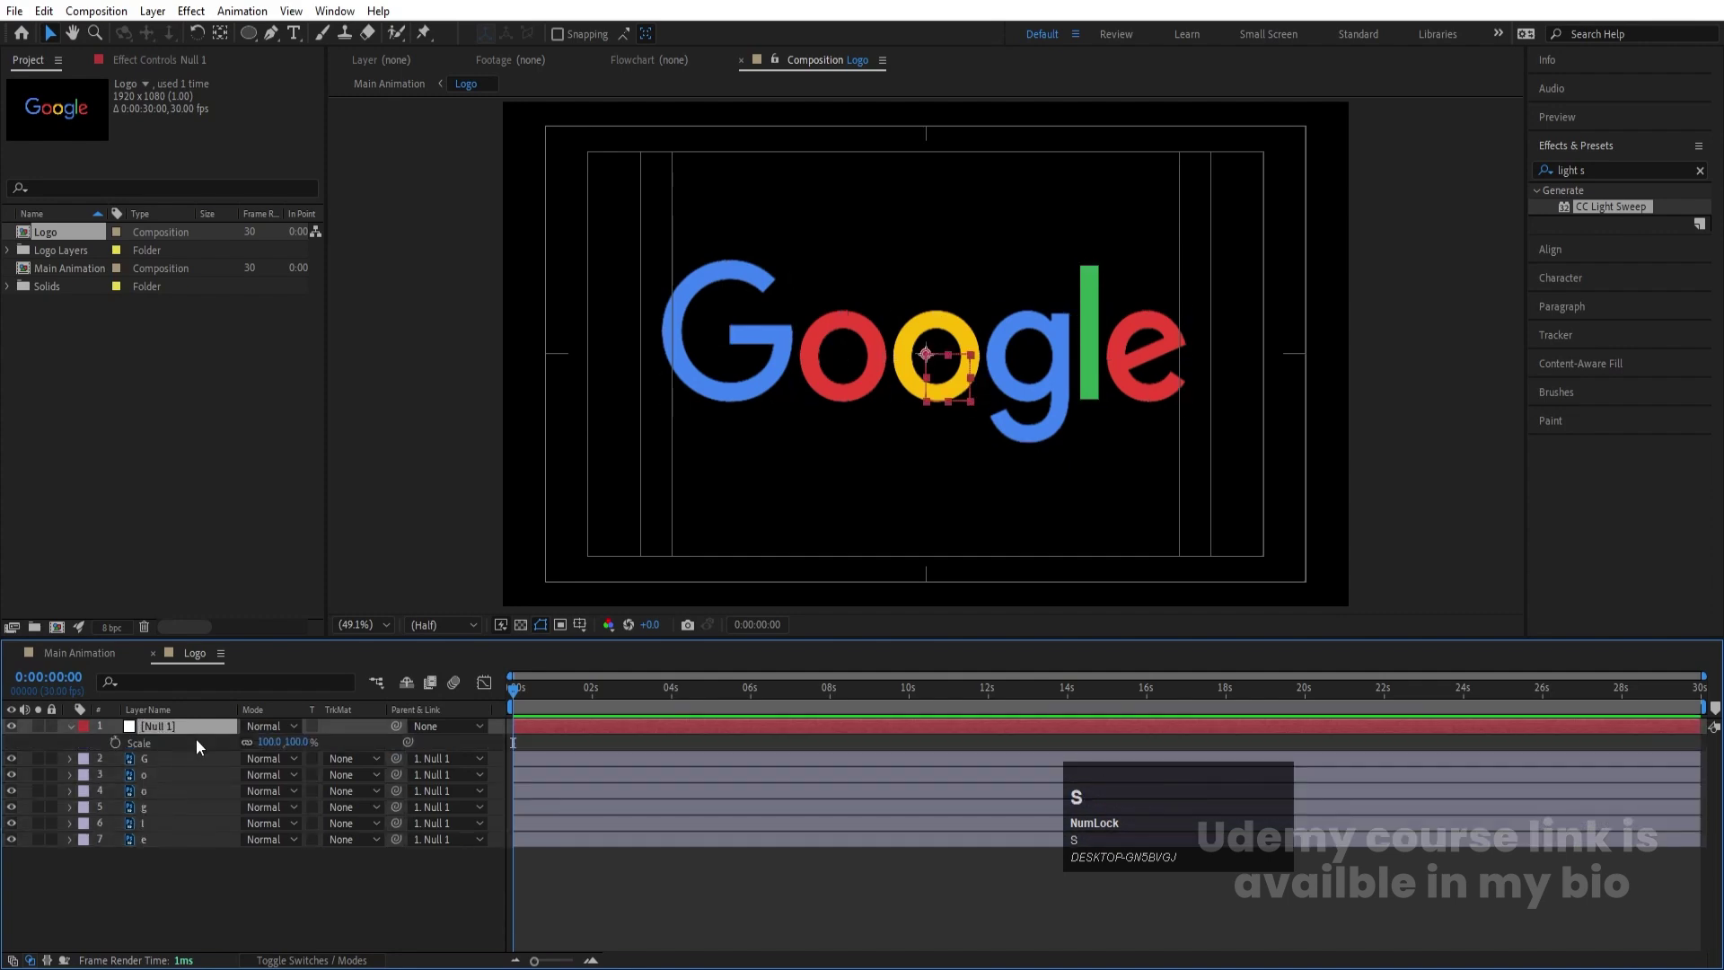
left_click_drag(265, 742, 226, 738)
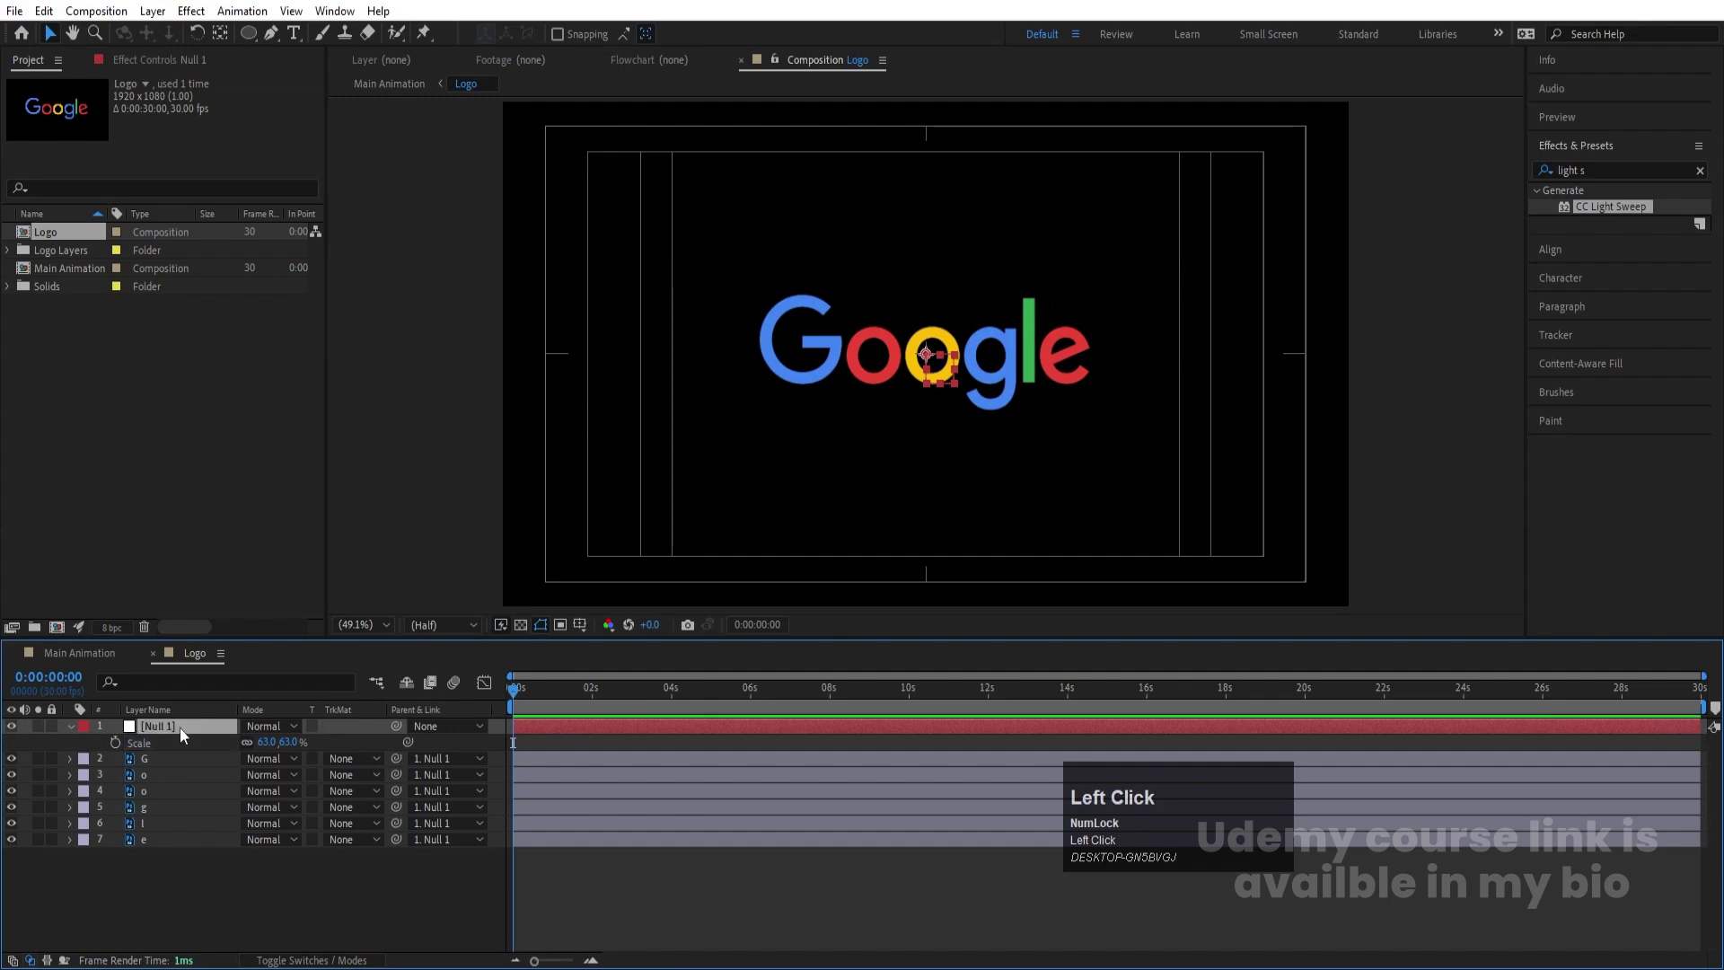
key("Delete")
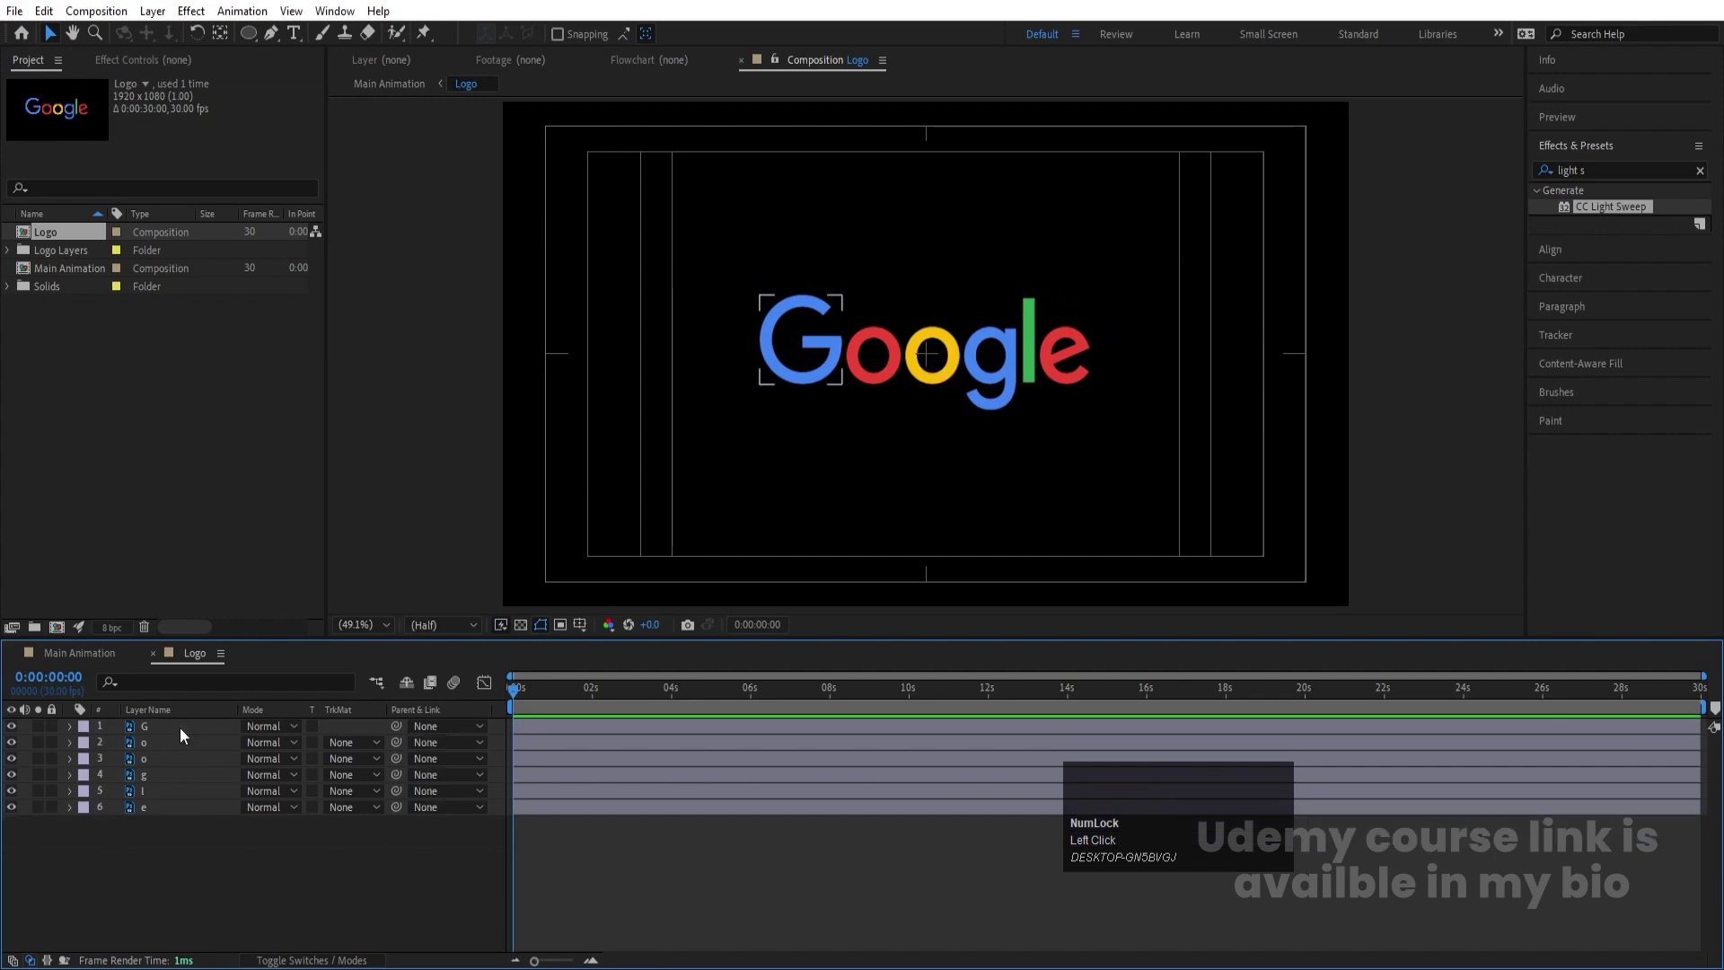
Nudge all six letter layers together, slightly down and to the left, to centre the logo in the composition
key("ctrl+a")
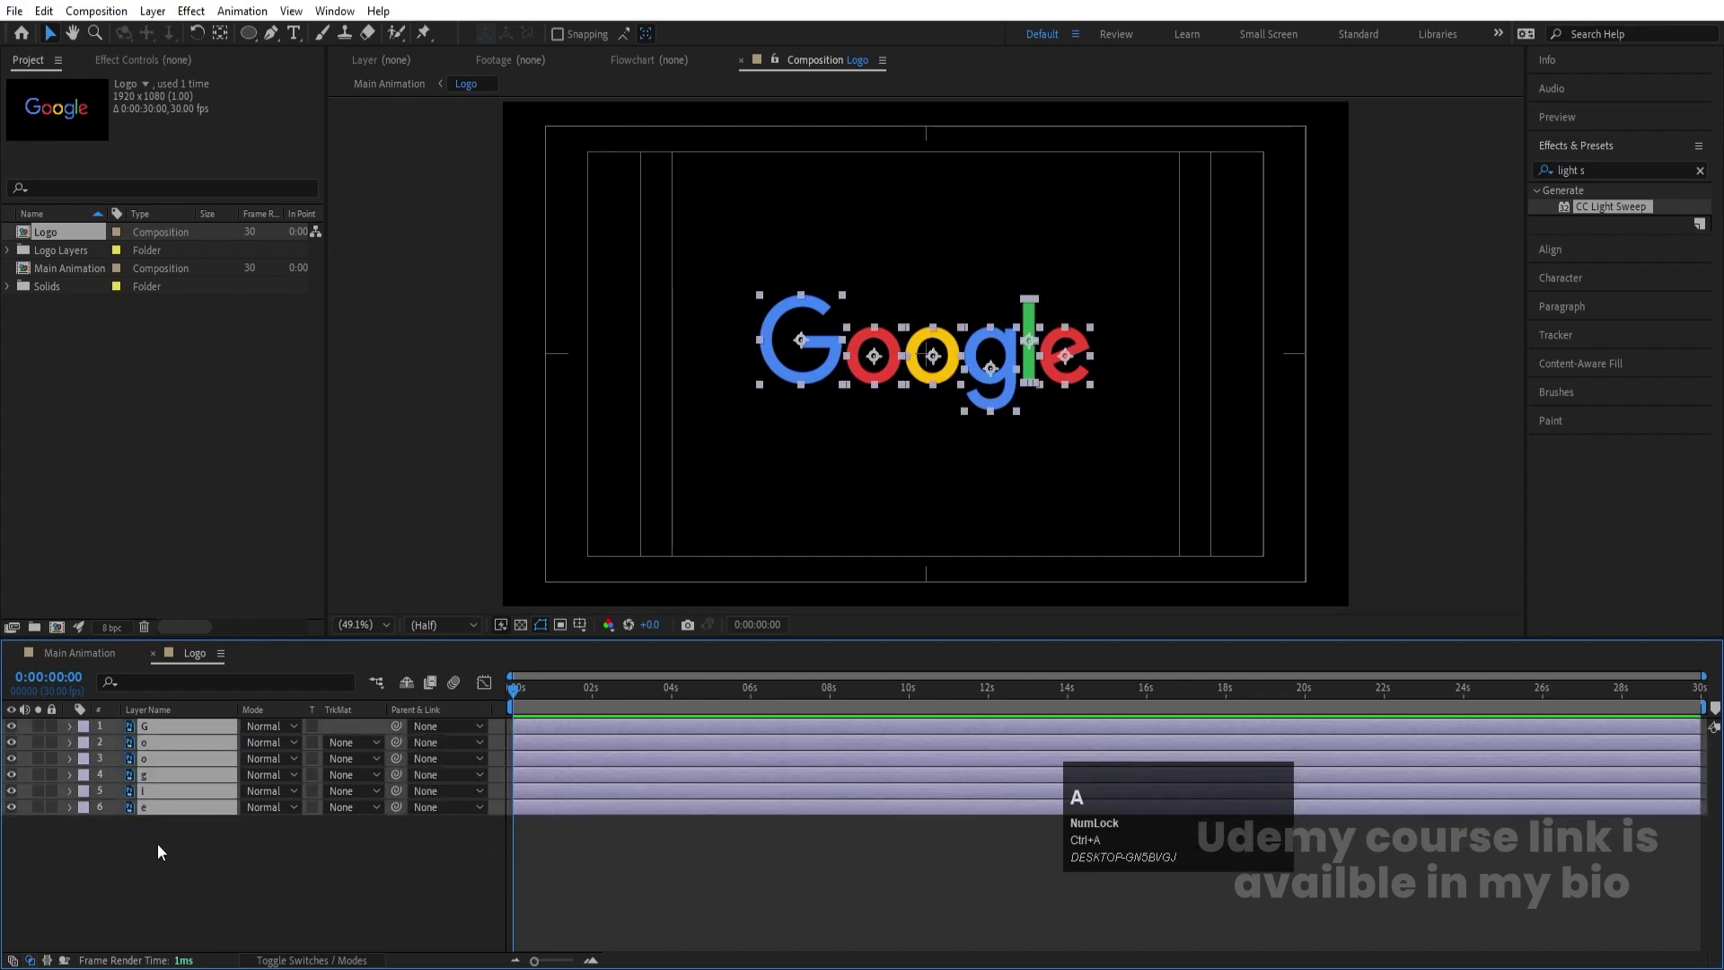
key("Down")
key("Down")
key("Down")
key("Down")
key("Down")
key("Down")
key("Down")
key("Down")
key("Down")
key("Down")
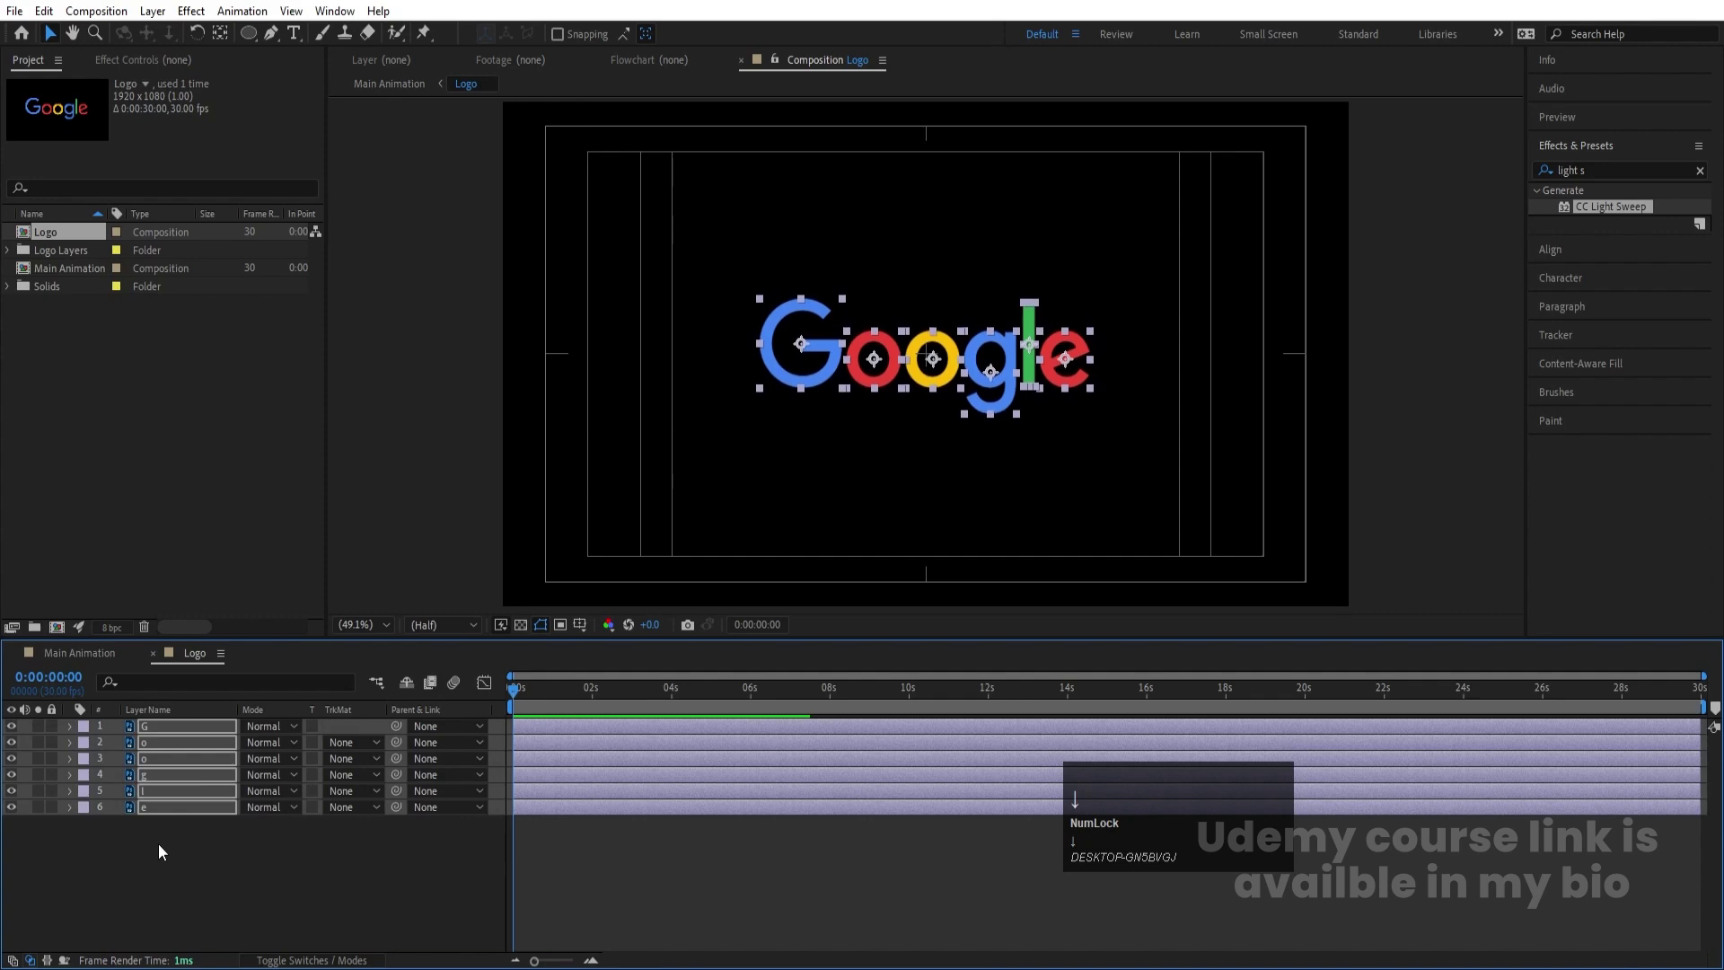
key("Left")
key("Left")
key("Left")
key("Left")
key("Left")
key("Left")
key("Left")
key("Left")
key("Left")
key("Left")
key("Left")
key("Left")
key("Left")
key("Left")
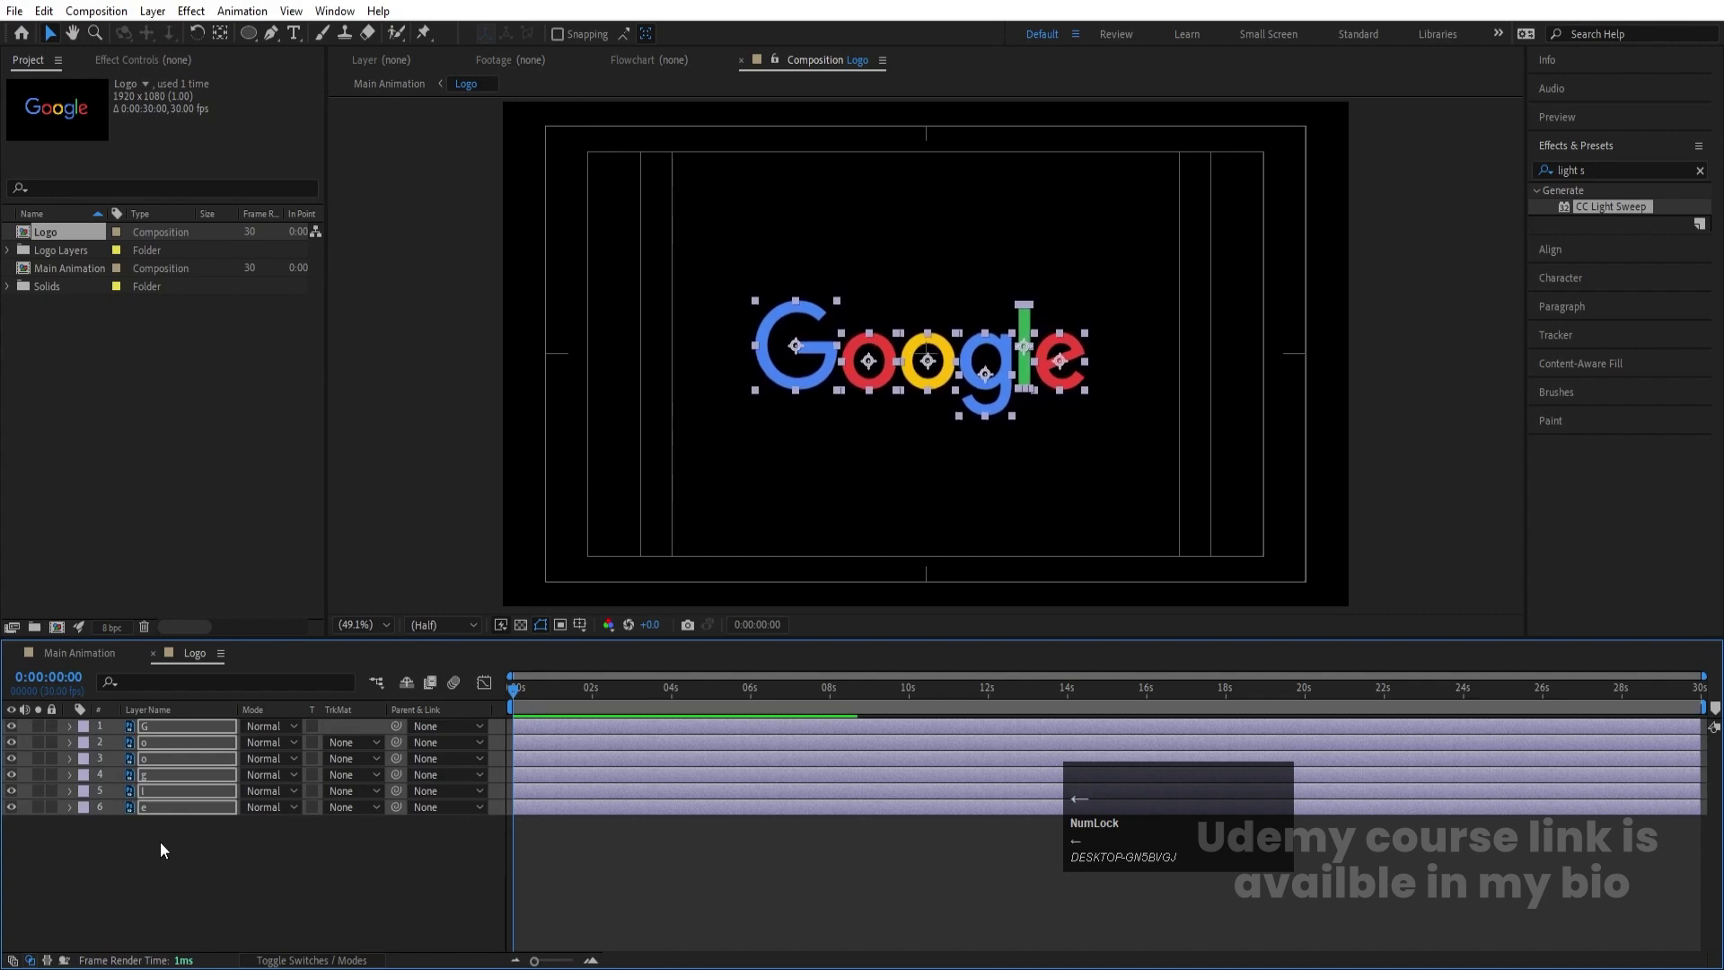
key("Up")
key("Up")
key("Up")
key("Up")
key("Up")
key("Up")
key("Up")
key("Up")
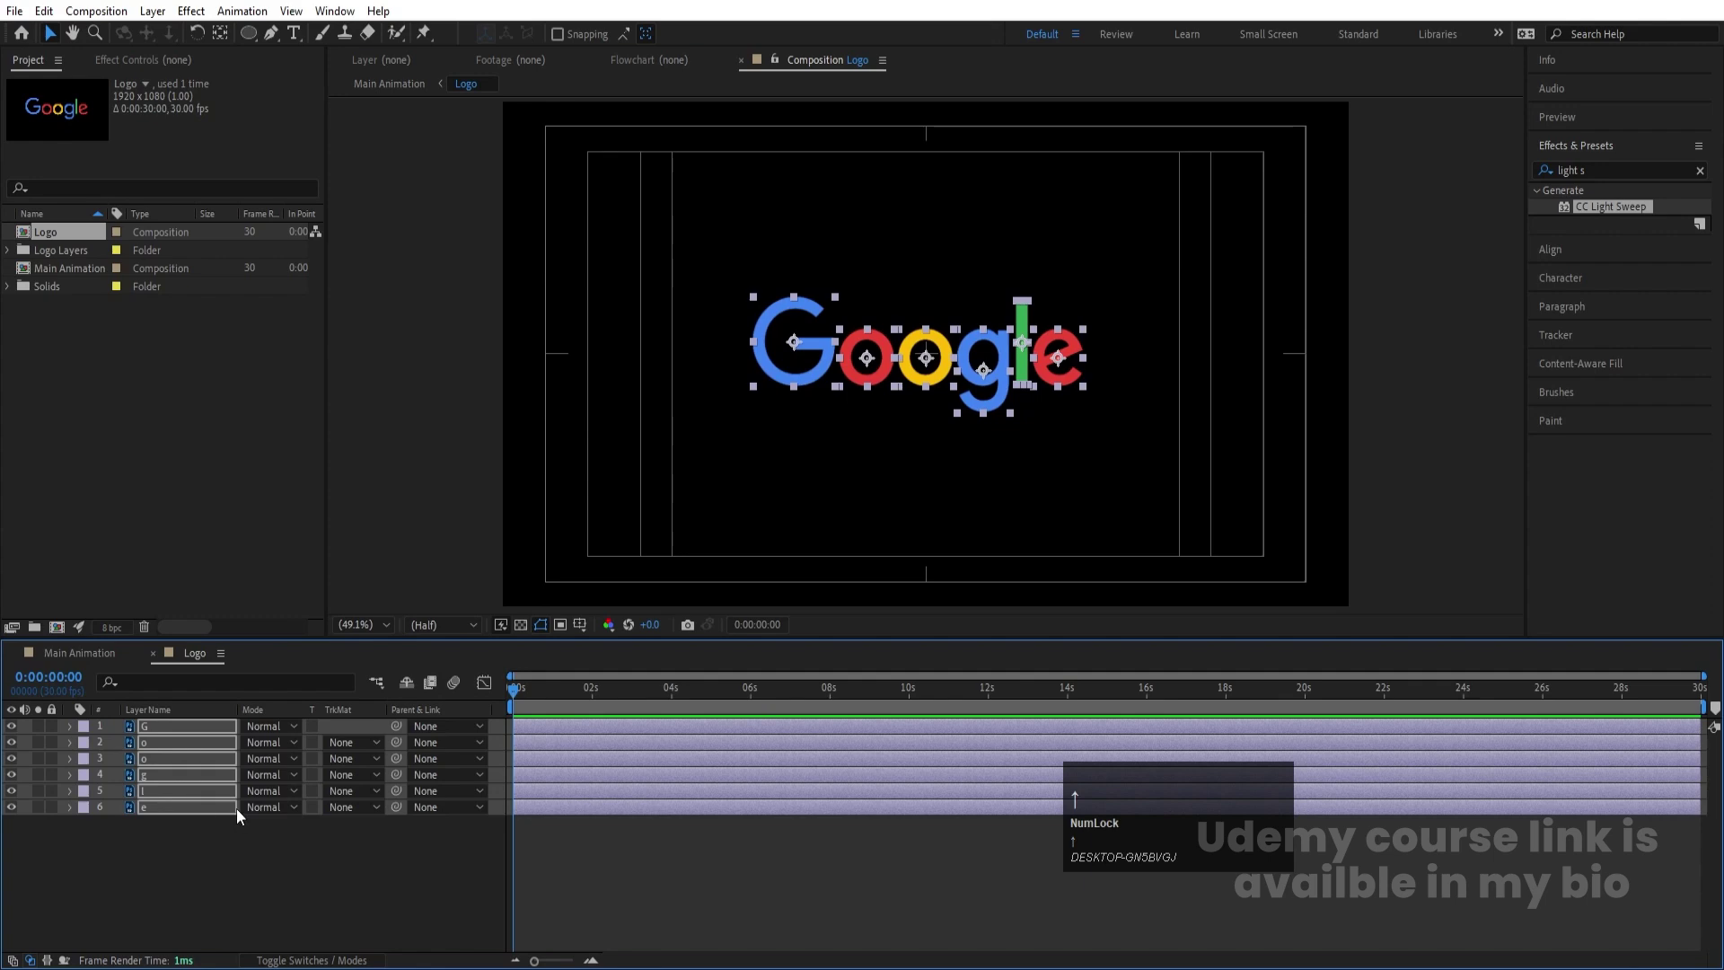
Reveal the Position property of all six letter layers and separate its dimensions into X and Y
left_click(146, 835)
left_click_drag(159, 827, 116, 697)
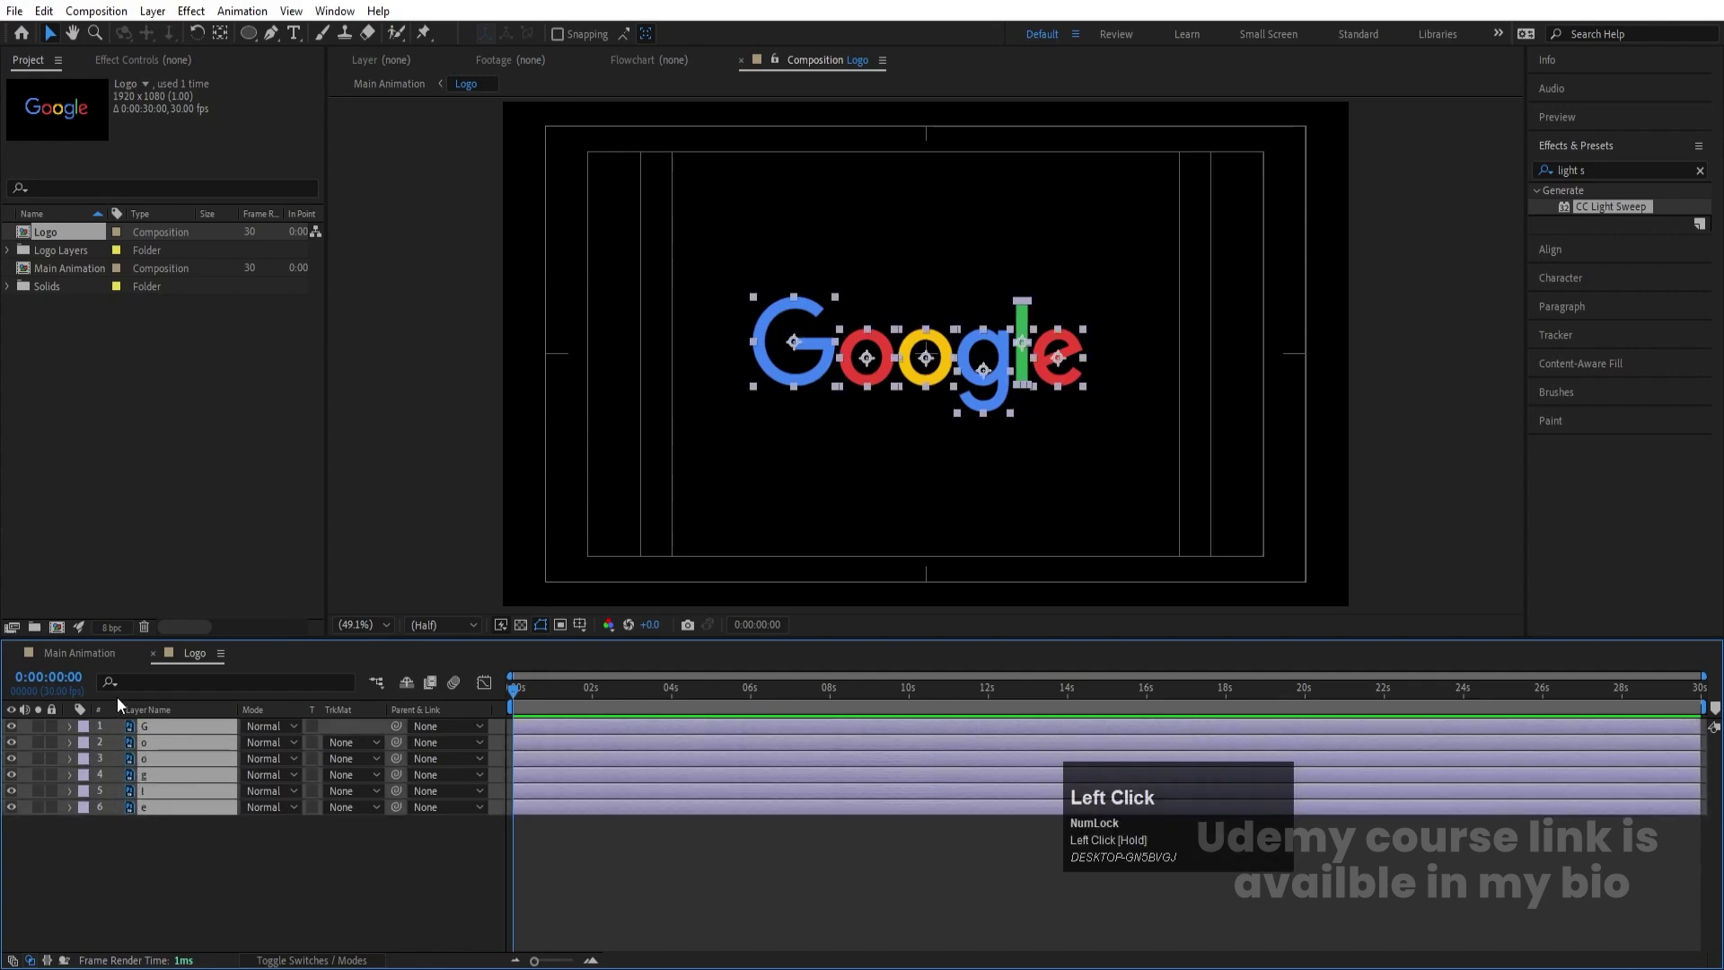
key("p")
left_click(140, 743)
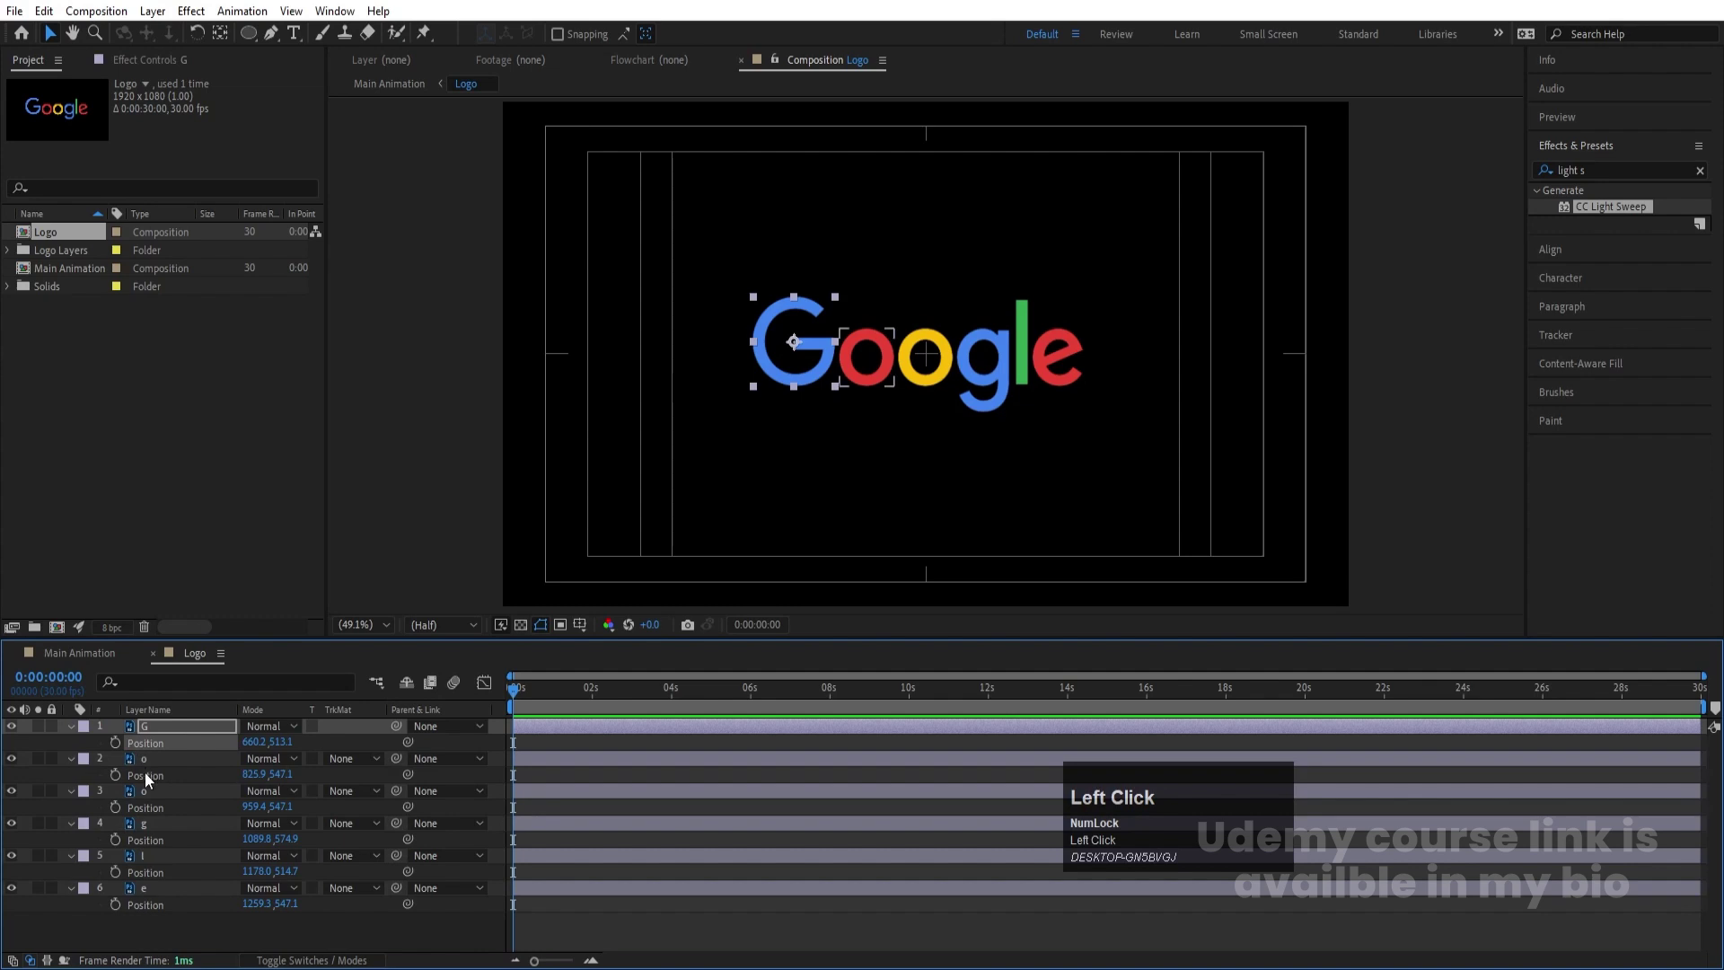
left_click(144, 774, "shift")
left_click(142, 806, "shift")
left_click(148, 834, "shift")
left_click(151, 869, "shift")
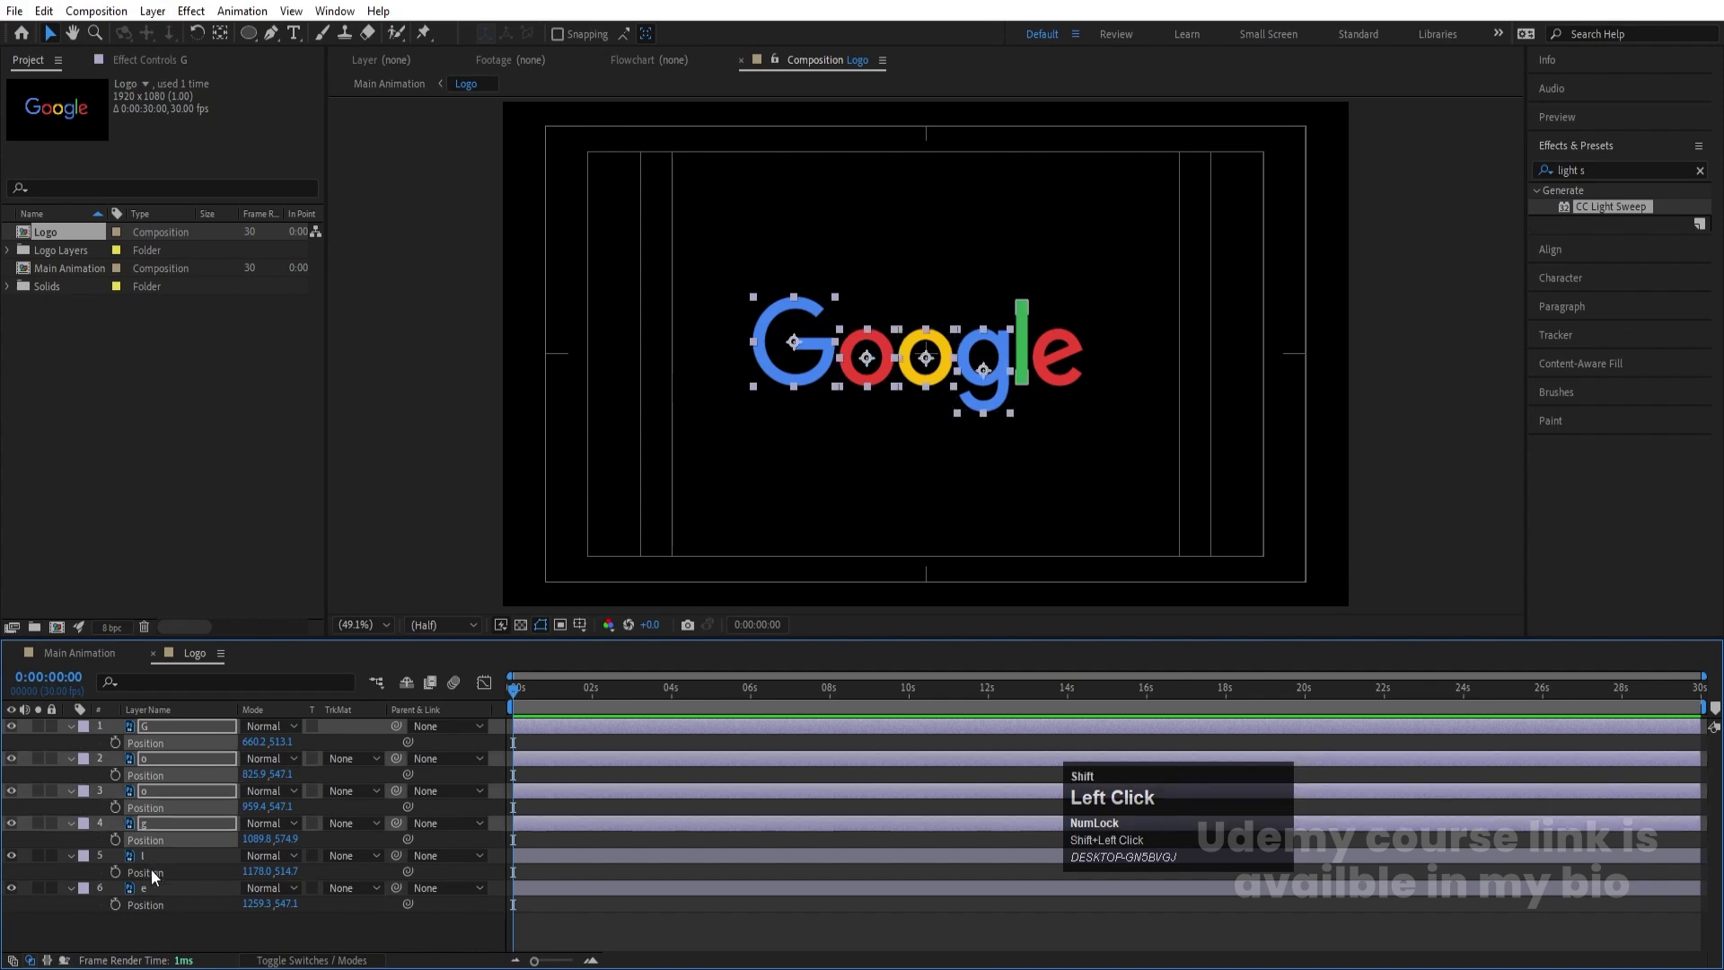
left_click(148, 903, "shift")
right_click(148, 903)
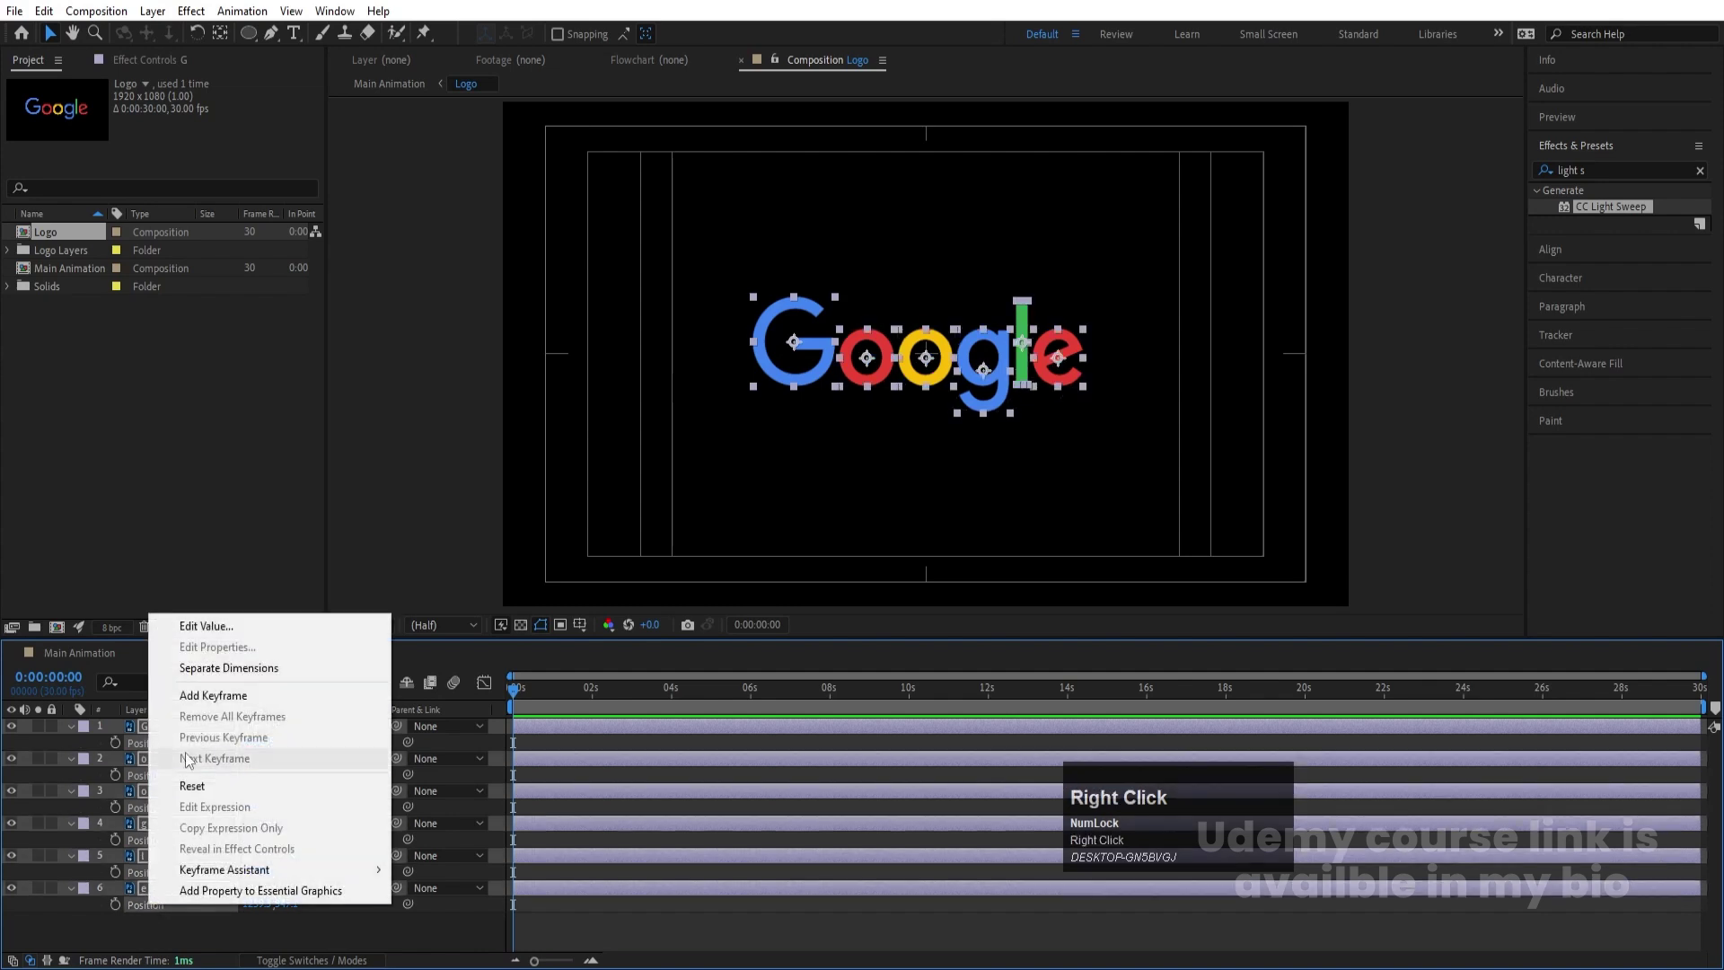
left_click(212, 672)
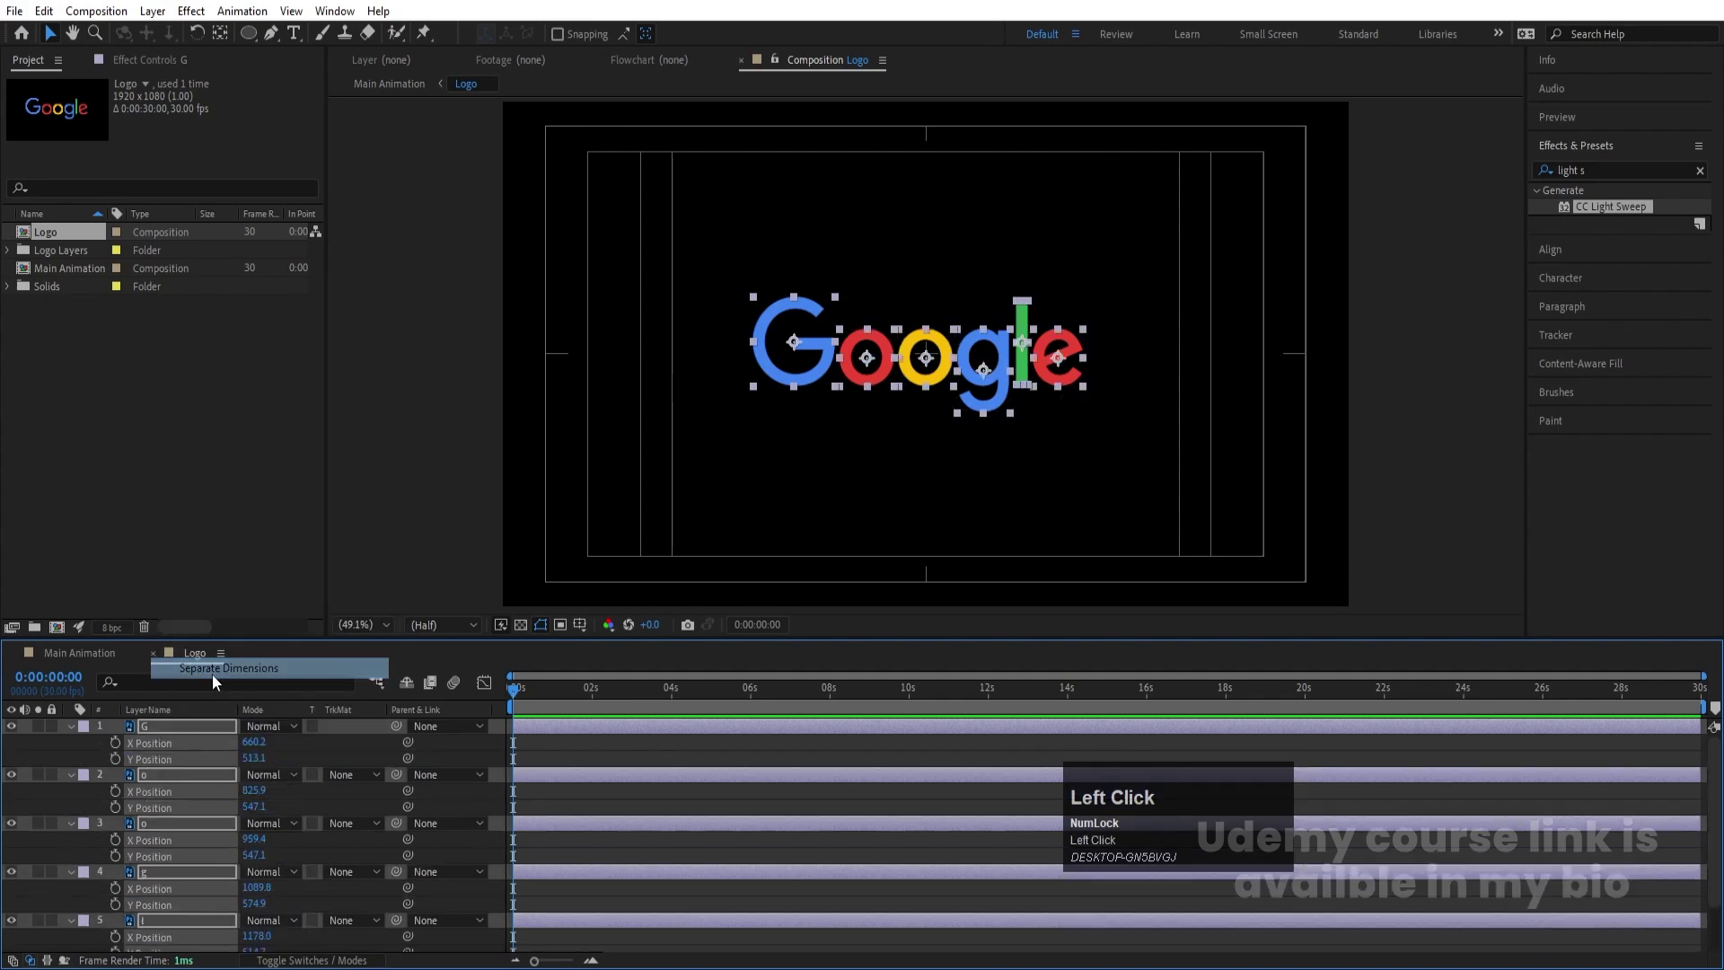
Set starting keyframes at 0:00:00:00 for X Position, Y Position, Scale and Rotation on all letter layers and display every keyframed property
left_click(116, 740)
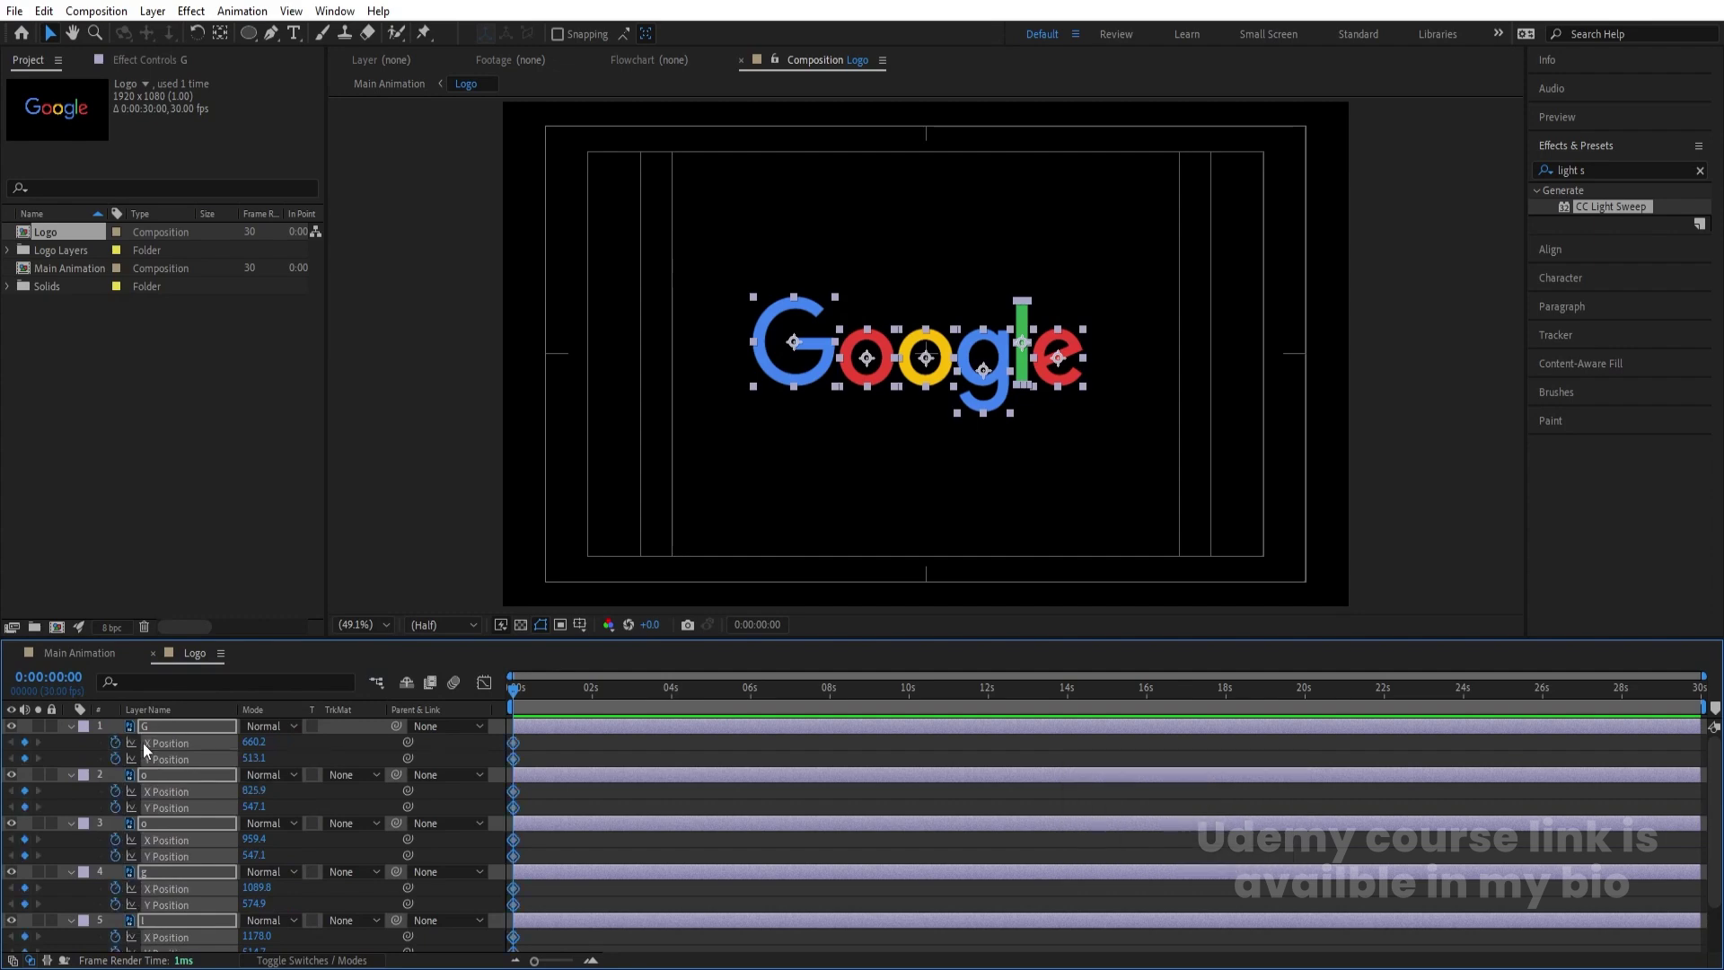
key("s")
left_click(115, 741)
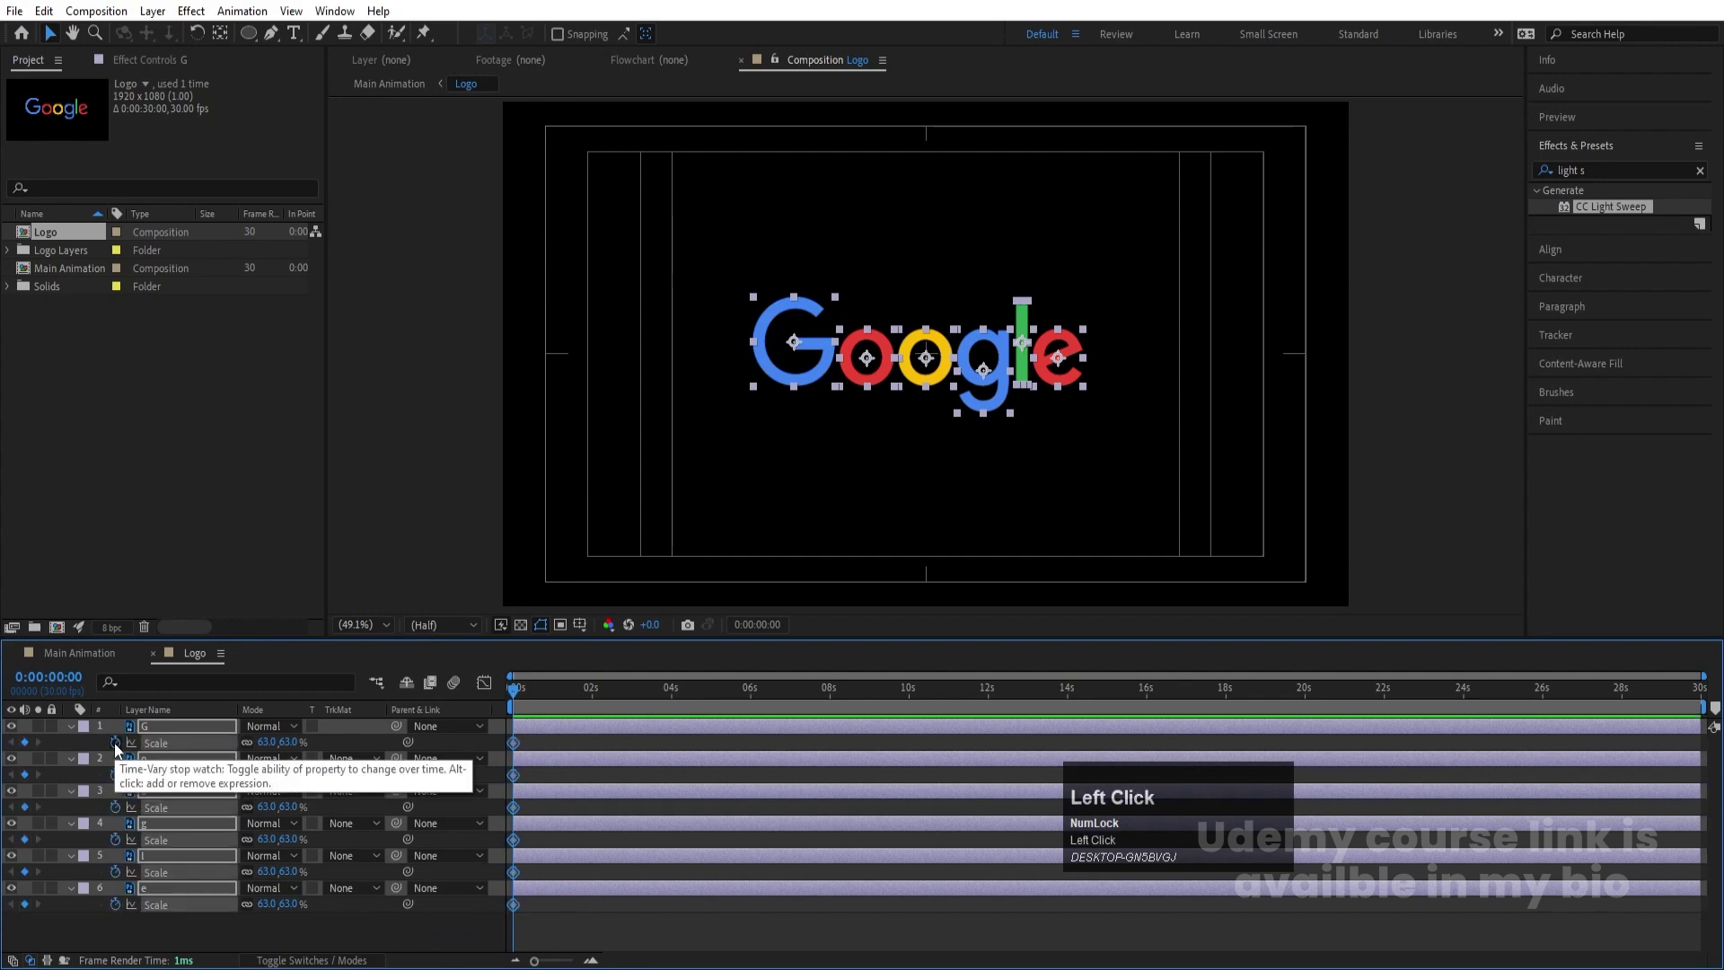
key("r")
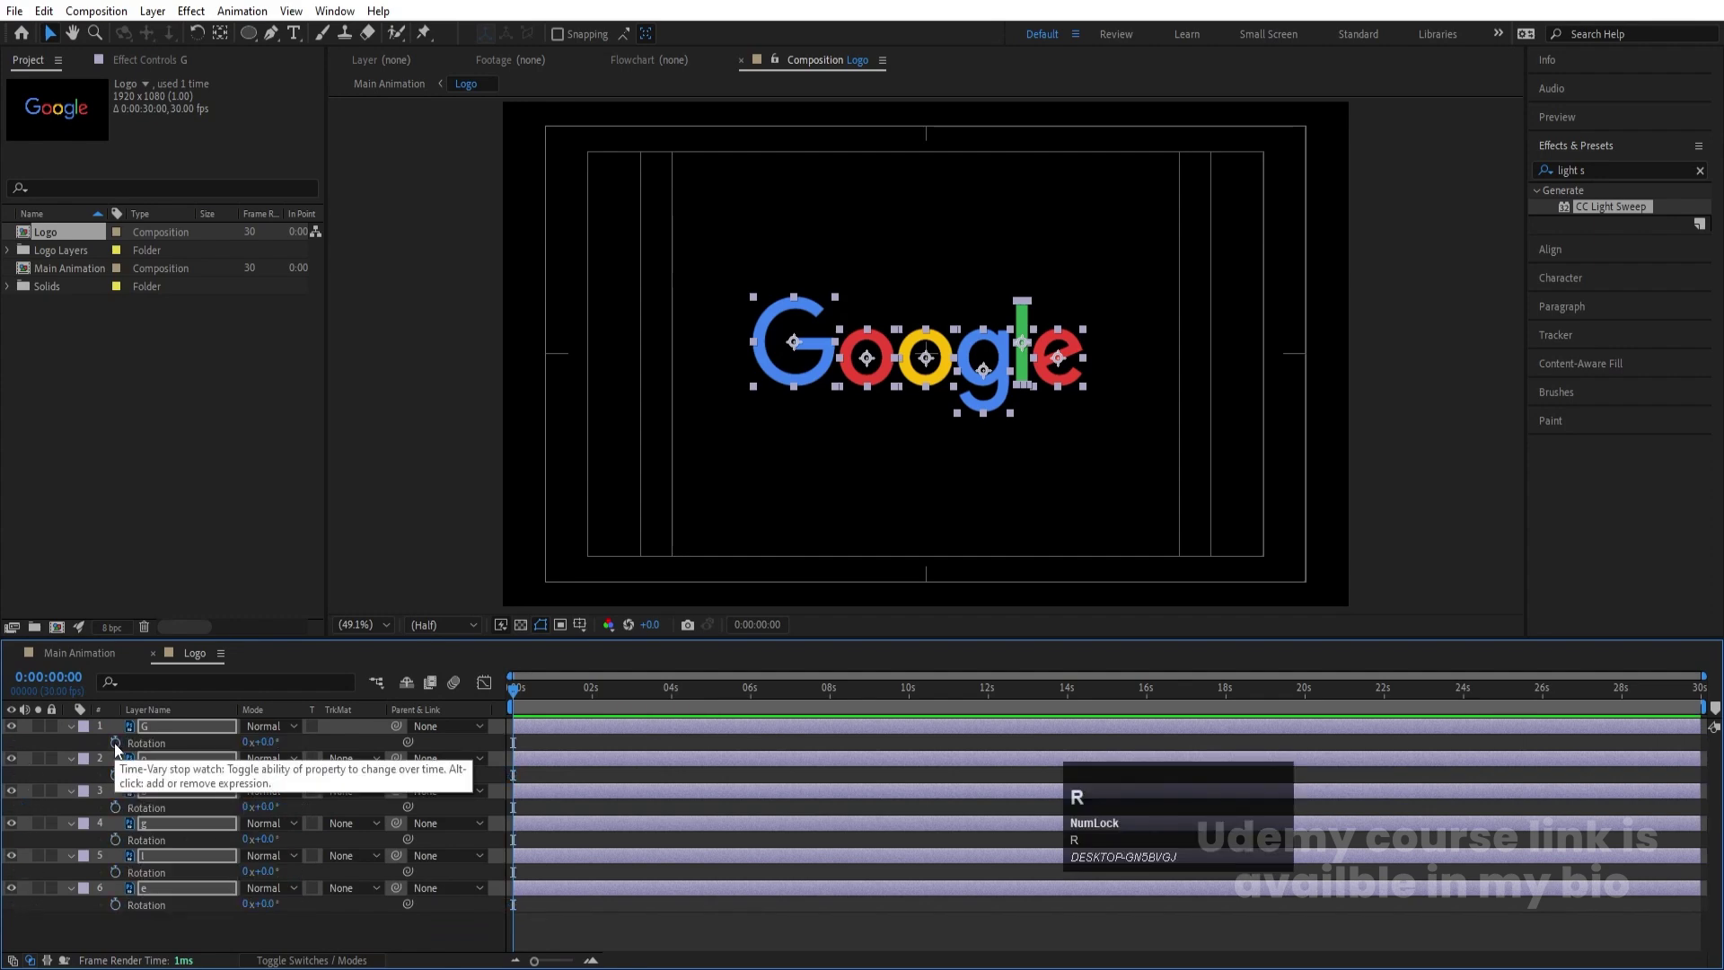
left_click(115, 742)
key("u")
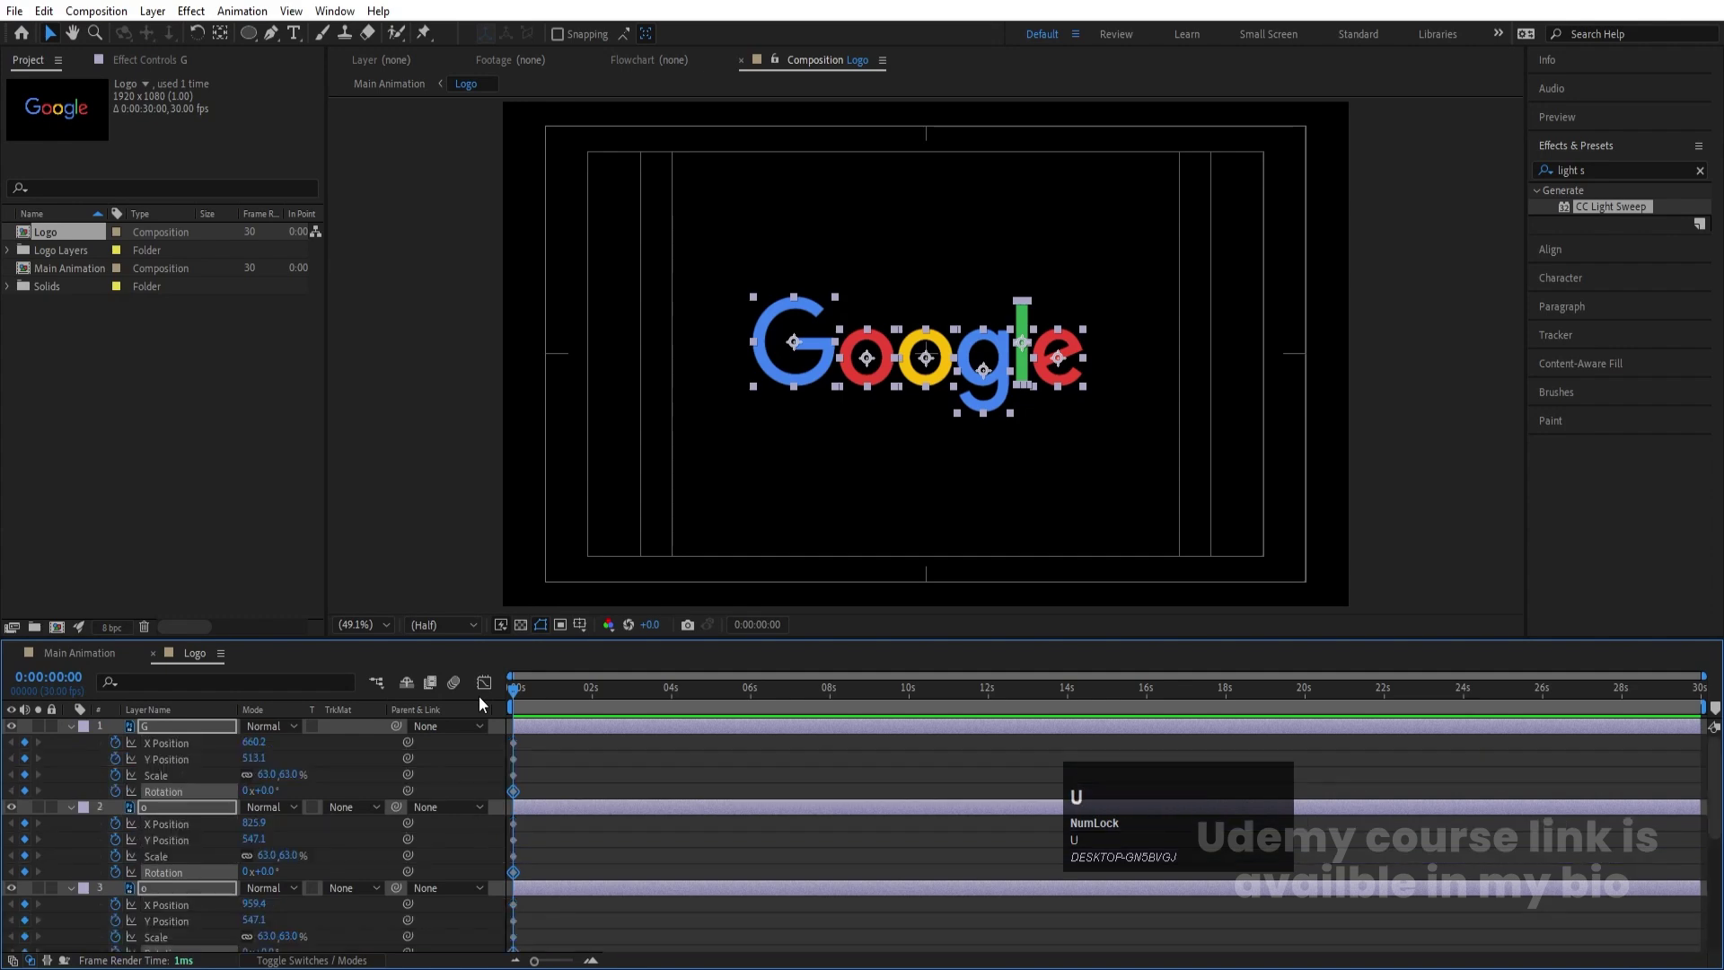
Add X Position, Y Position, Scale and Rotation keyframes to all six letter layers at 0:00:00:20
key("equal")
key("equal")
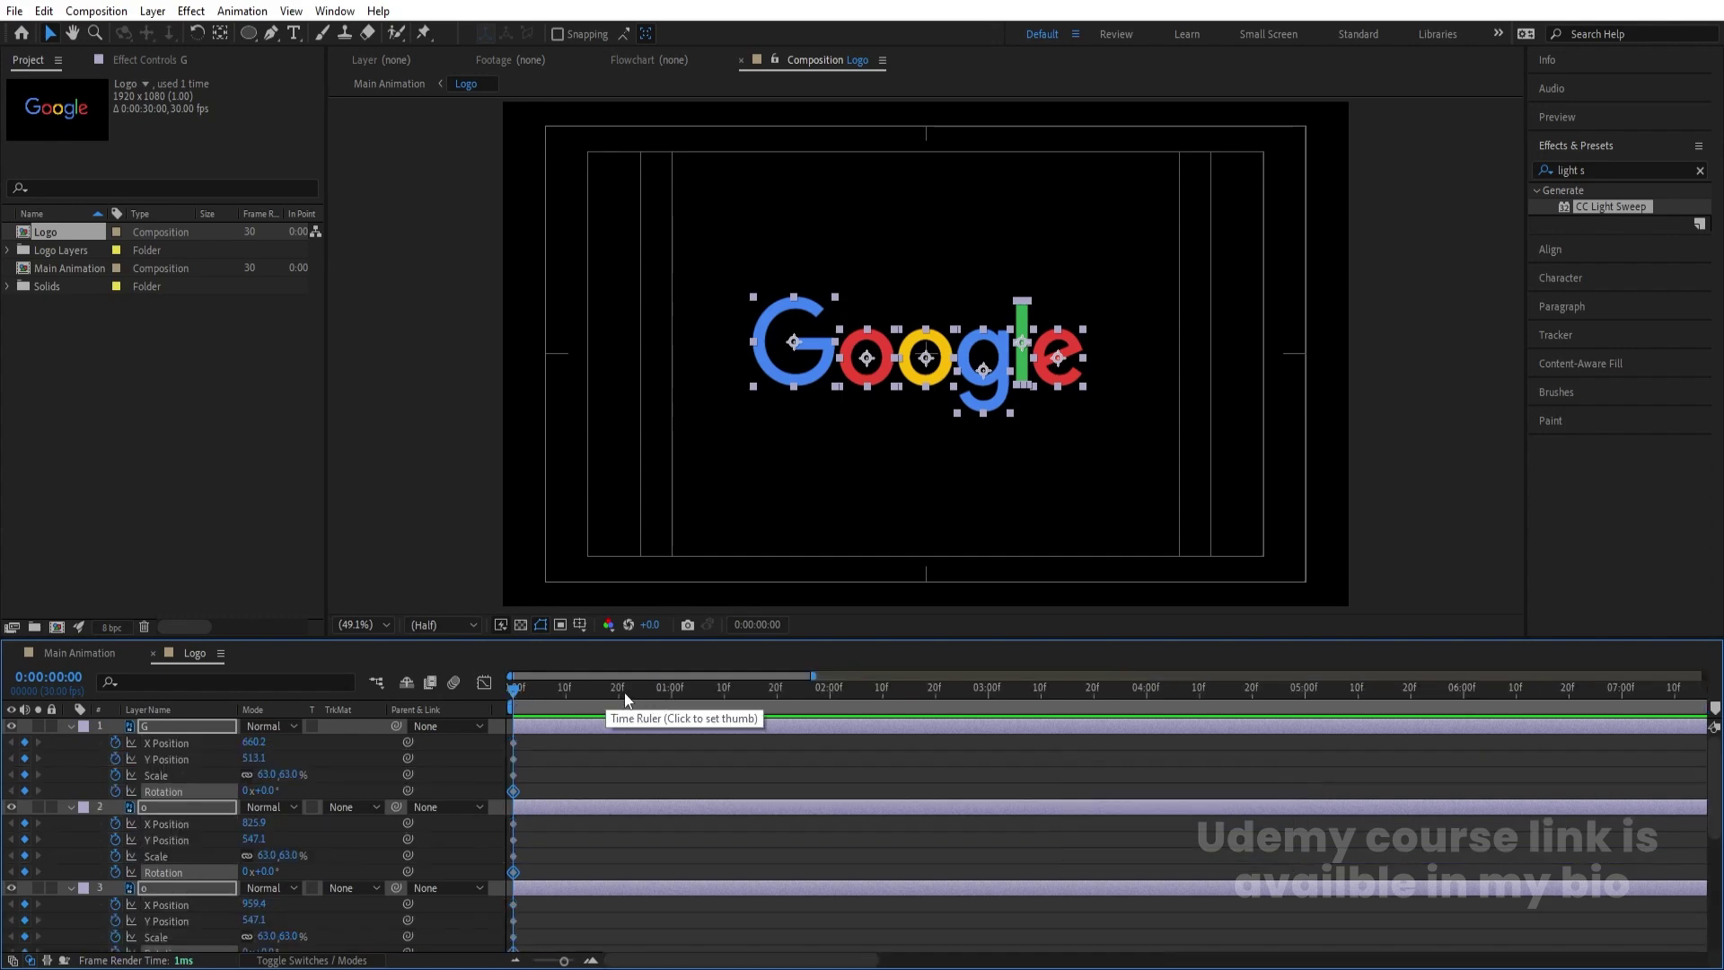
left_click(618, 687)
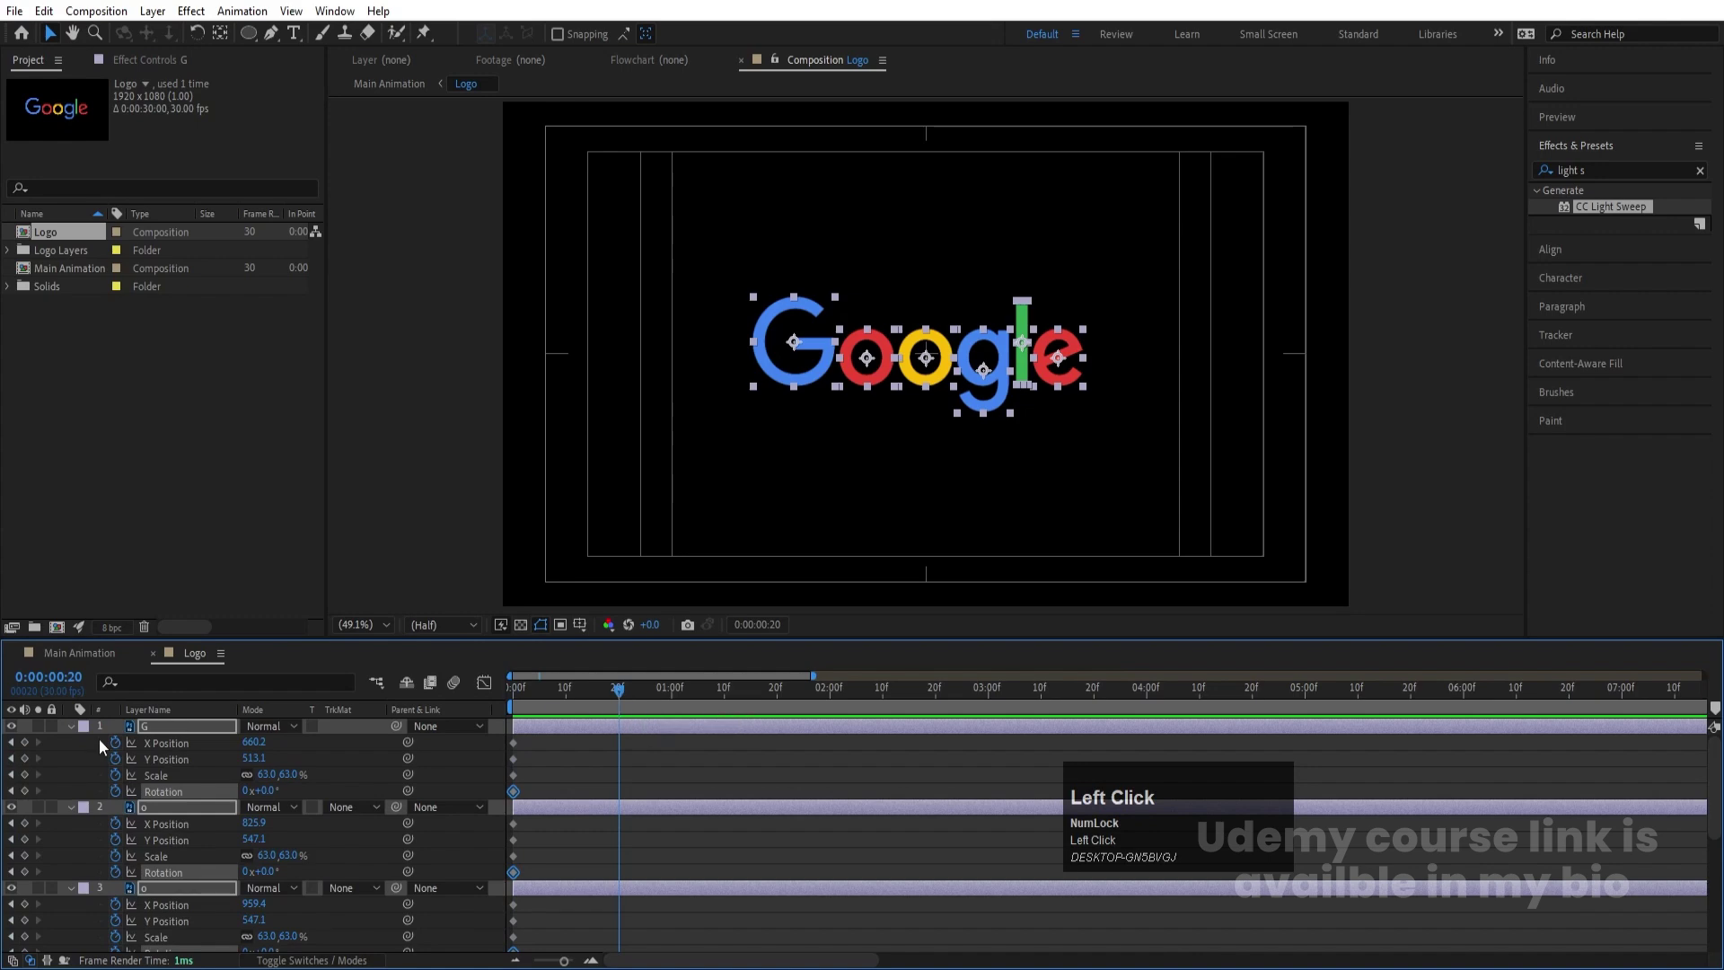
left_click(25, 742)
left_click(25, 759)
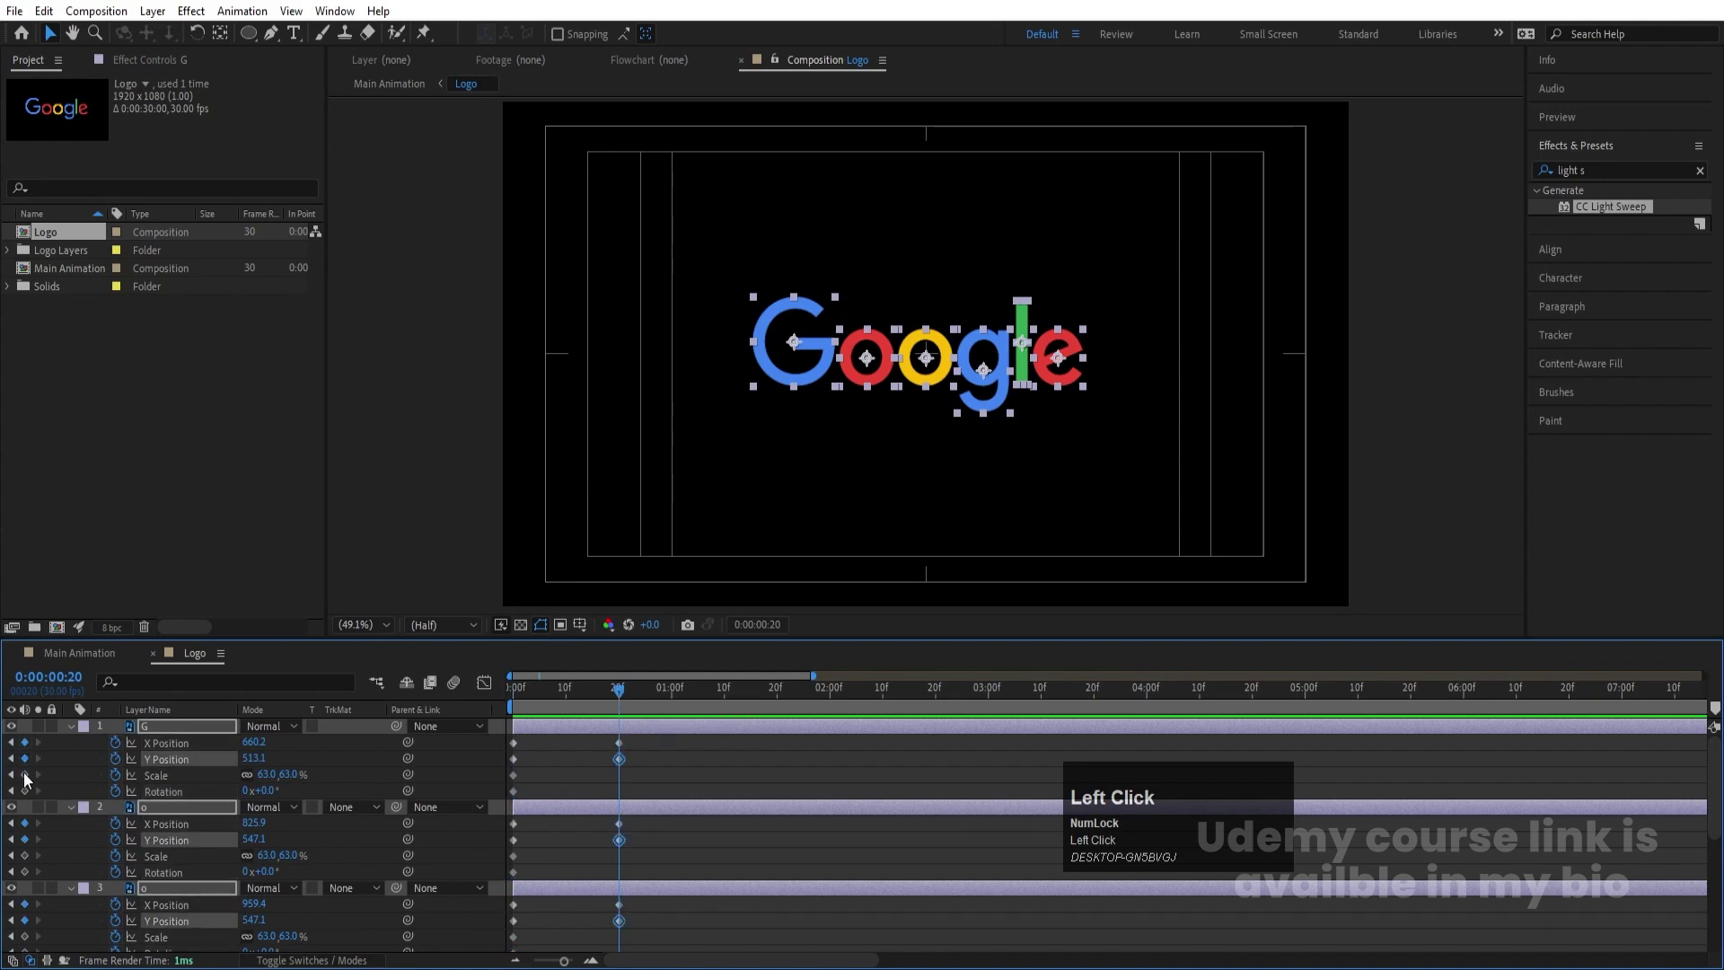
left_click(25, 775)
left_click(25, 791)
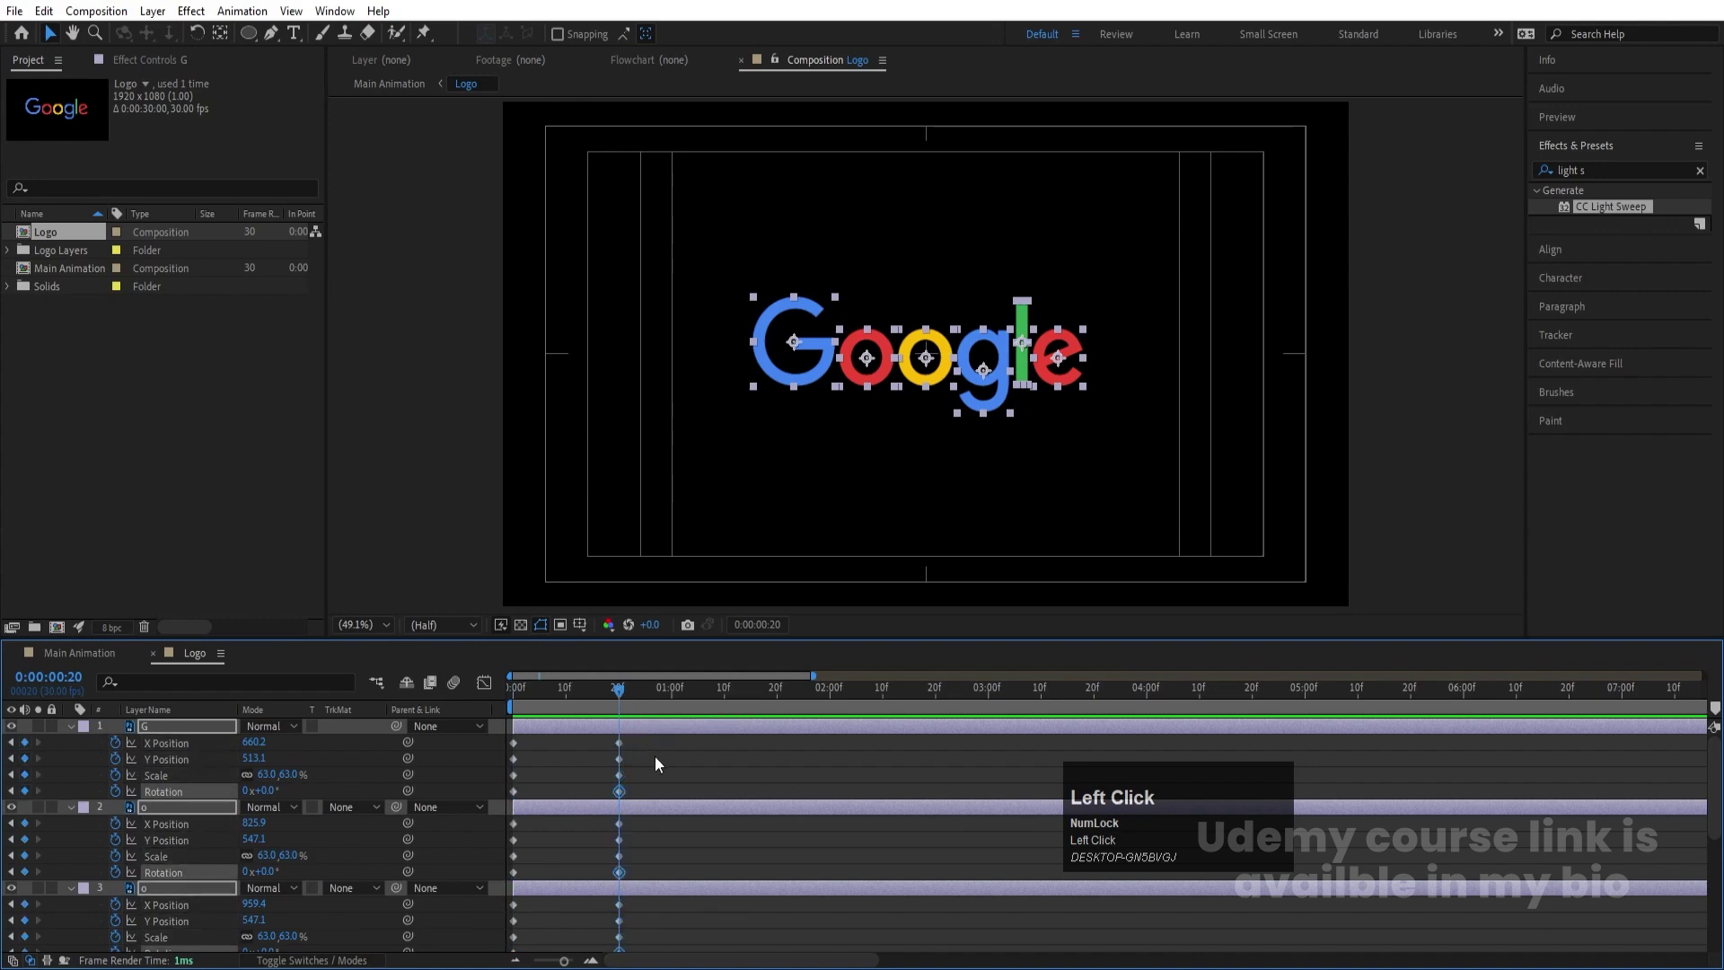
Set the Rotation of the g, l and e layers to 1x+0.0° at 0:00:00:20 and scrub through the spin
left_click(986, 533)
left_click_drag(1134, 447, 929, 273)
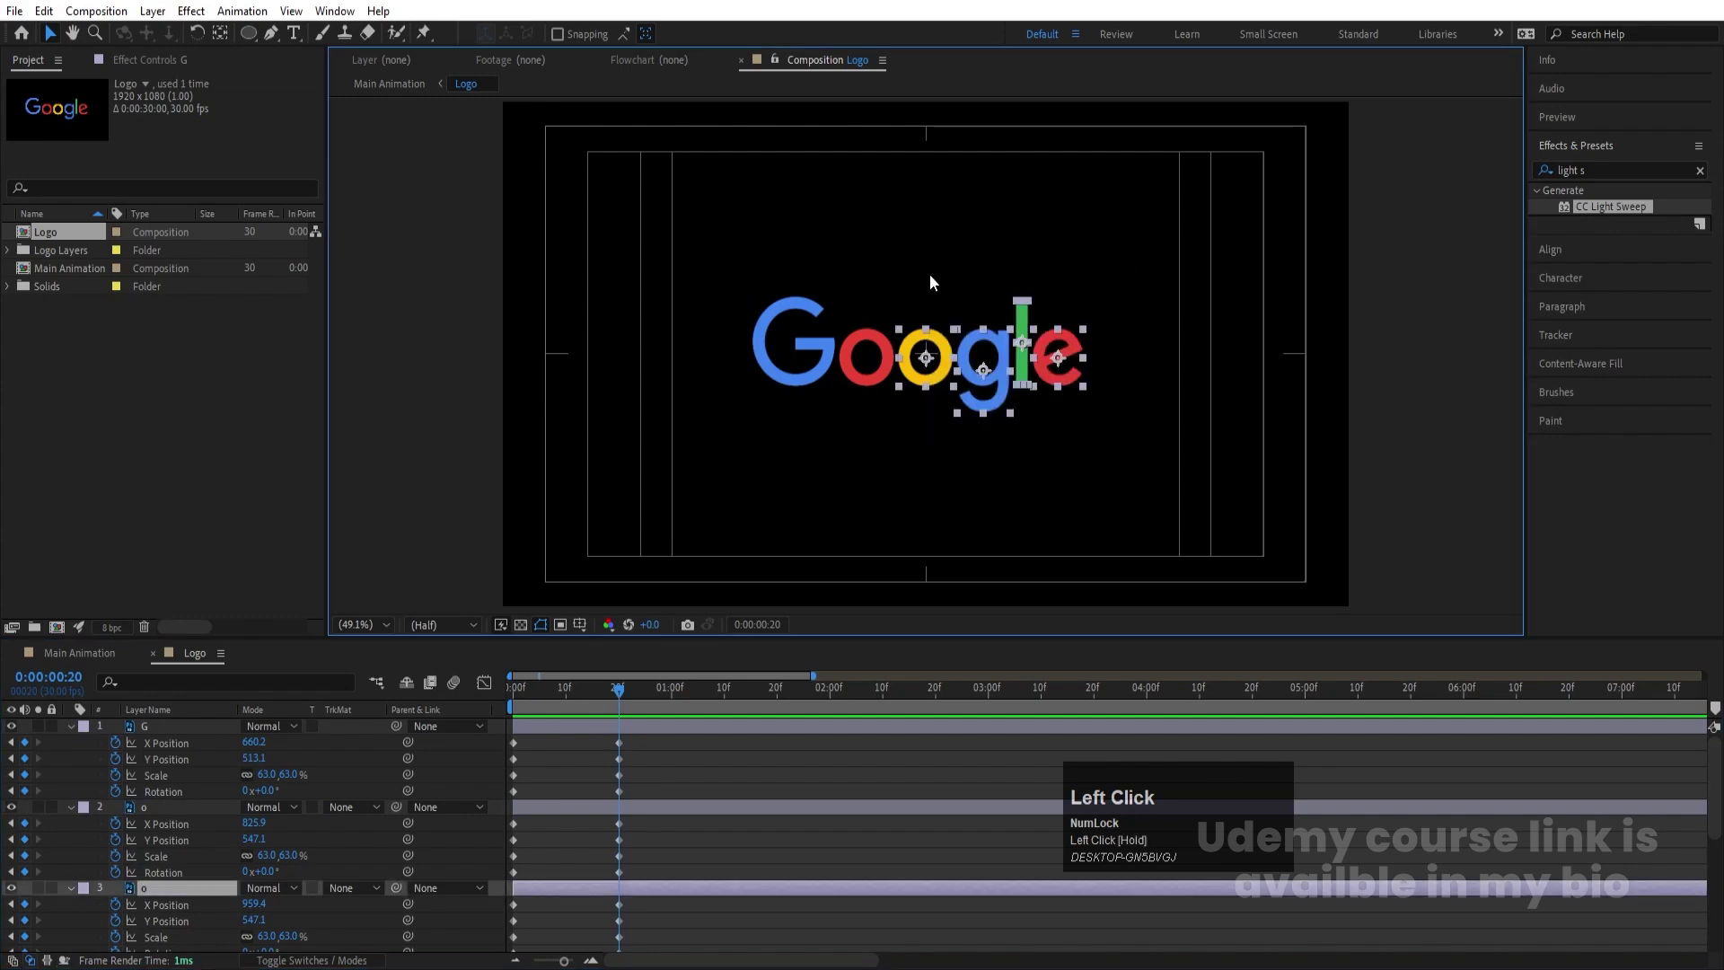
left_click(1136, 480)
left_click_drag(1134, 486, 986, 293)
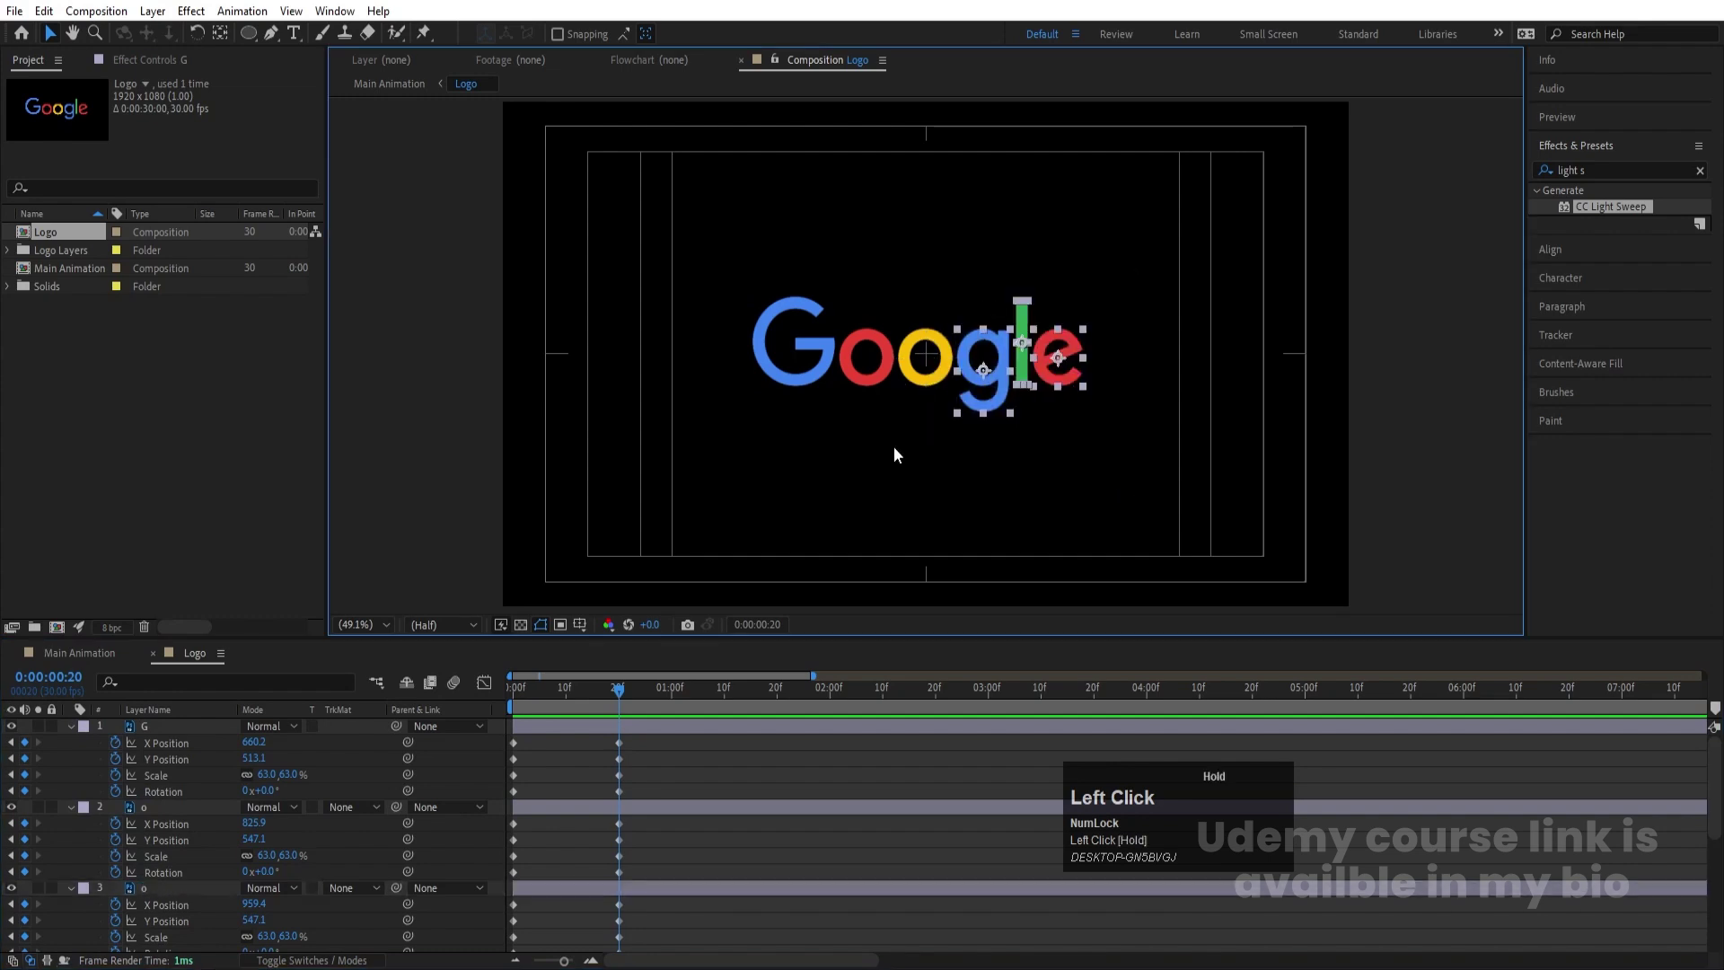
scroll(235, 816, "down", 4)
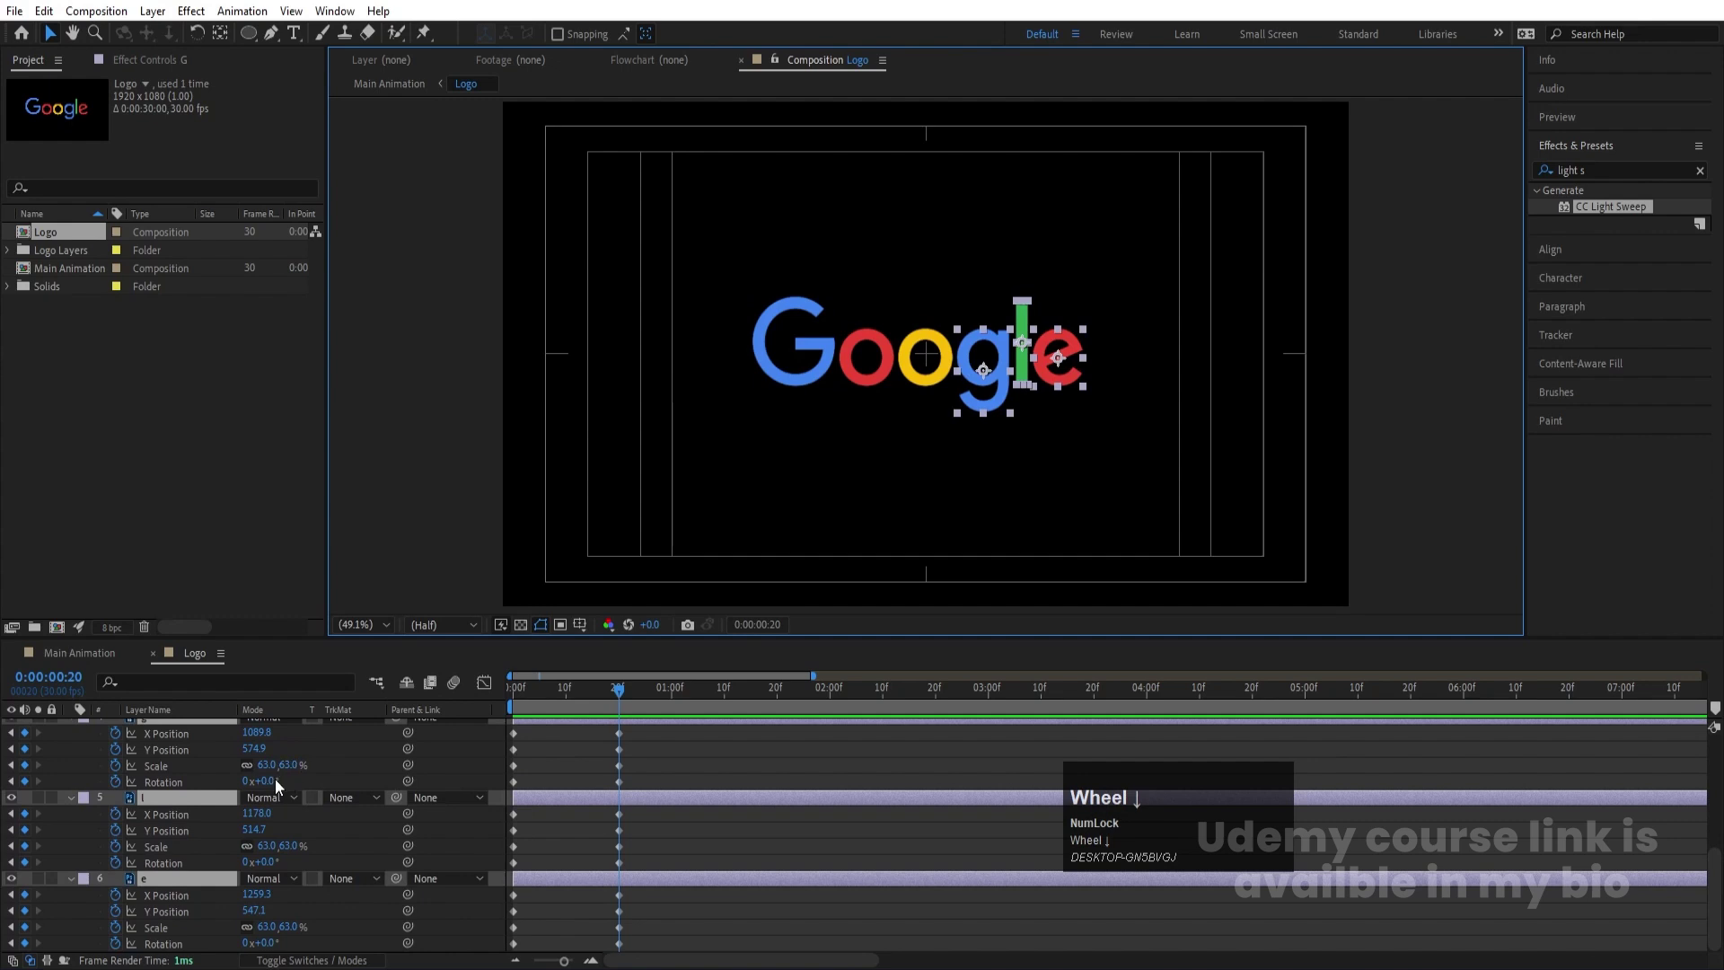
left_click_drag(267, 783, 264, 789)
key("ctrl+z")
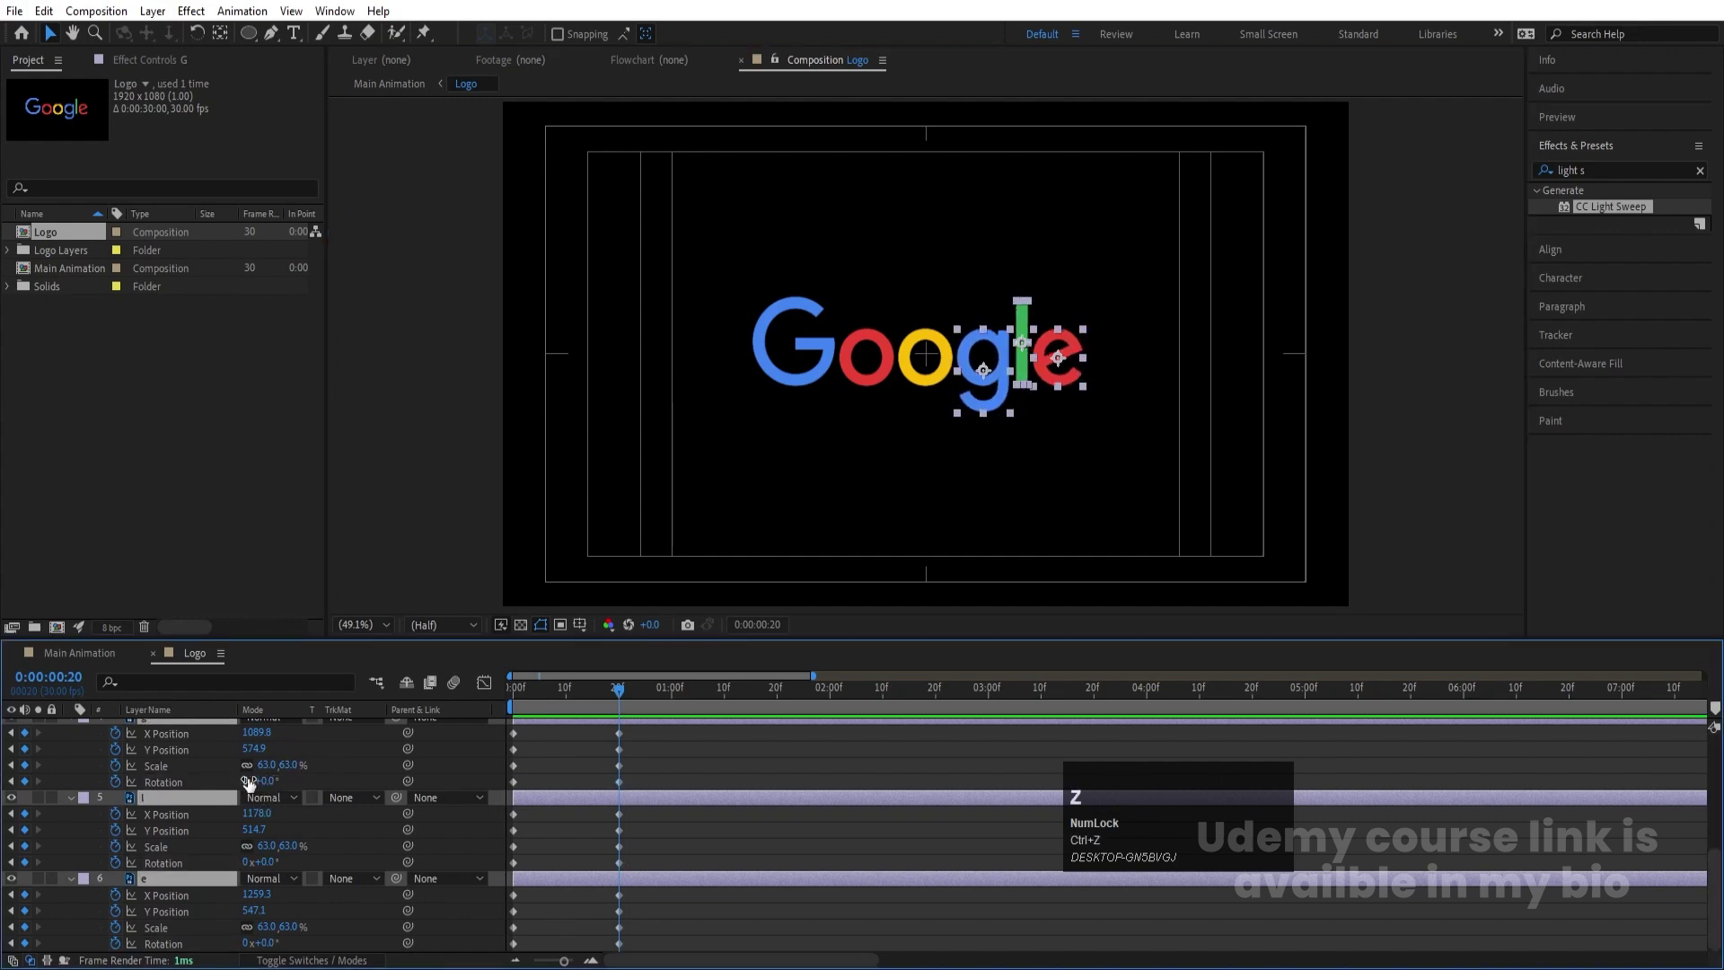
left_click(248, 781)
type("1")
key("Return")
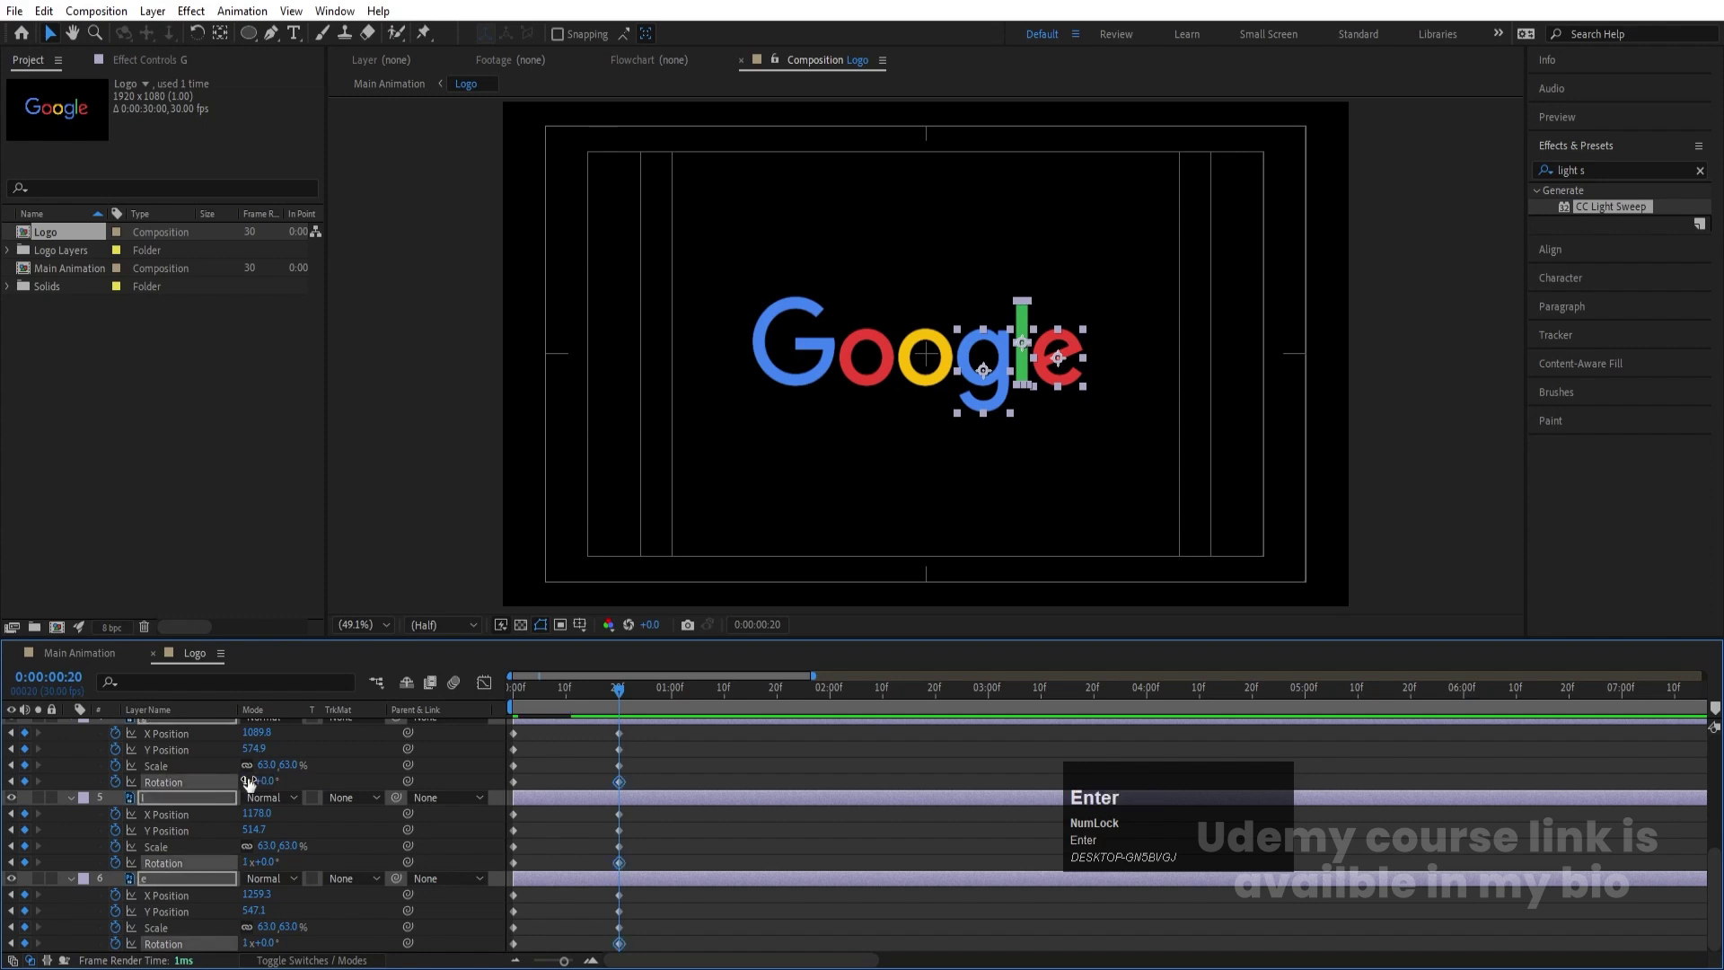
left_click_drag(595, 681, 544, 716)
key("k")
Set the Rotation of the G and both o layers to -1x+0.0° at 0:00:00:20
left_click_drag(720, 281, 916, 441)
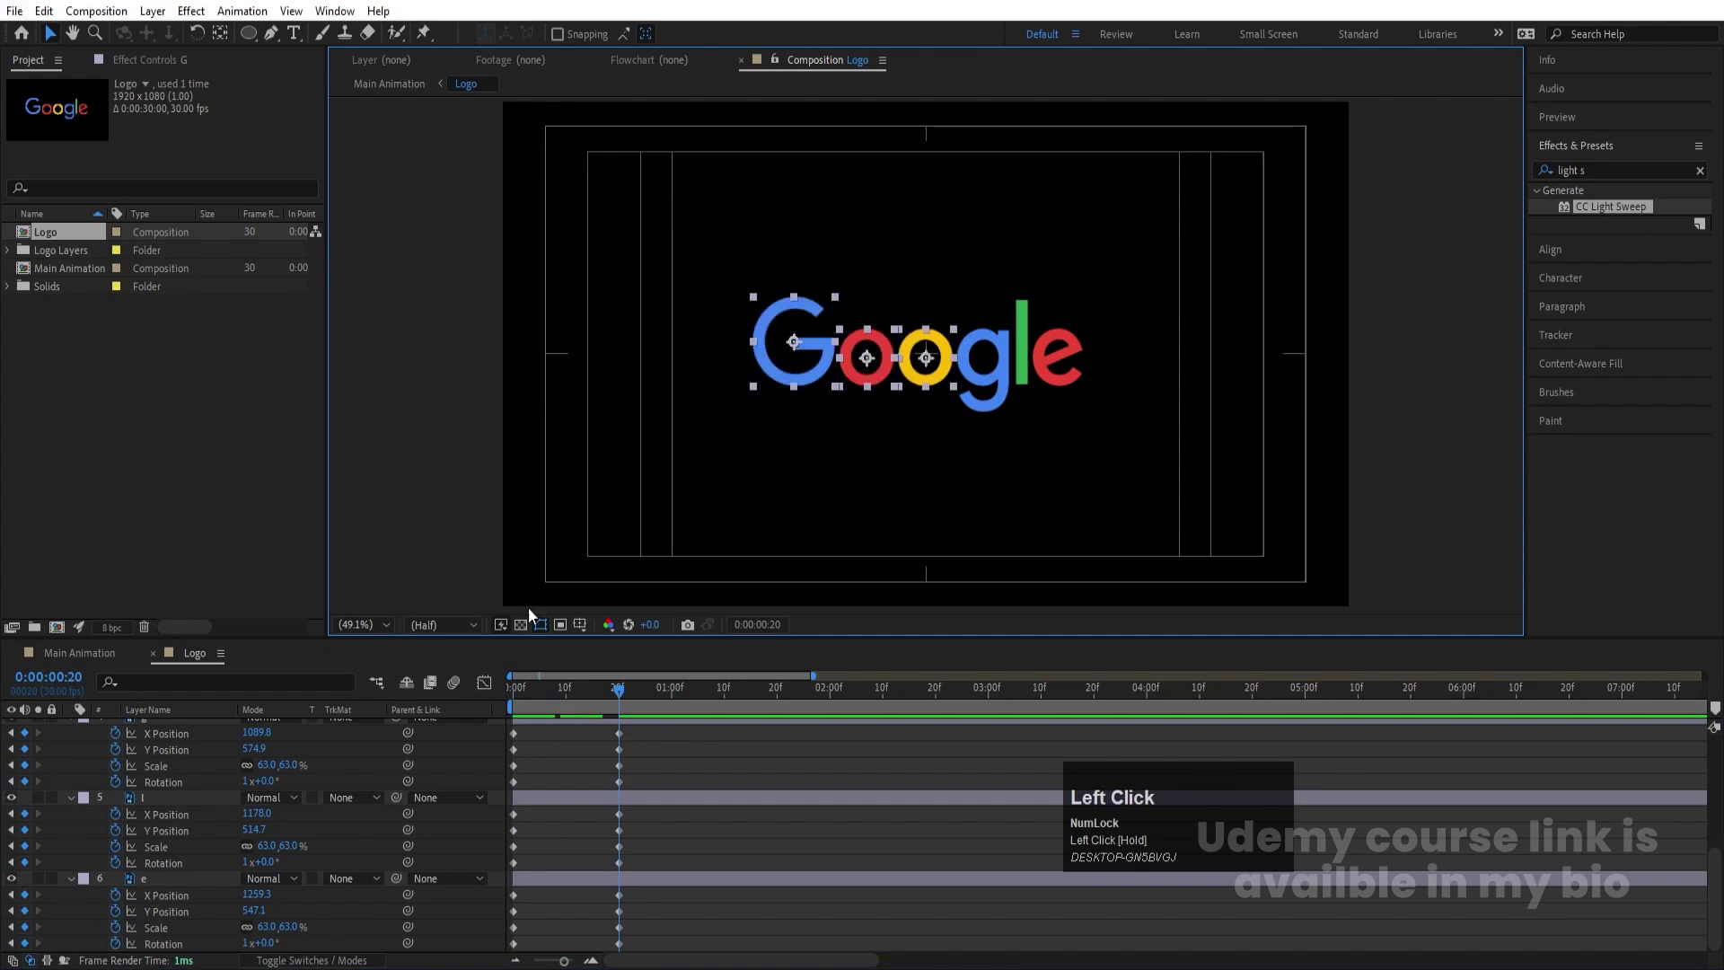
scroll(194, 790, "up", 3)
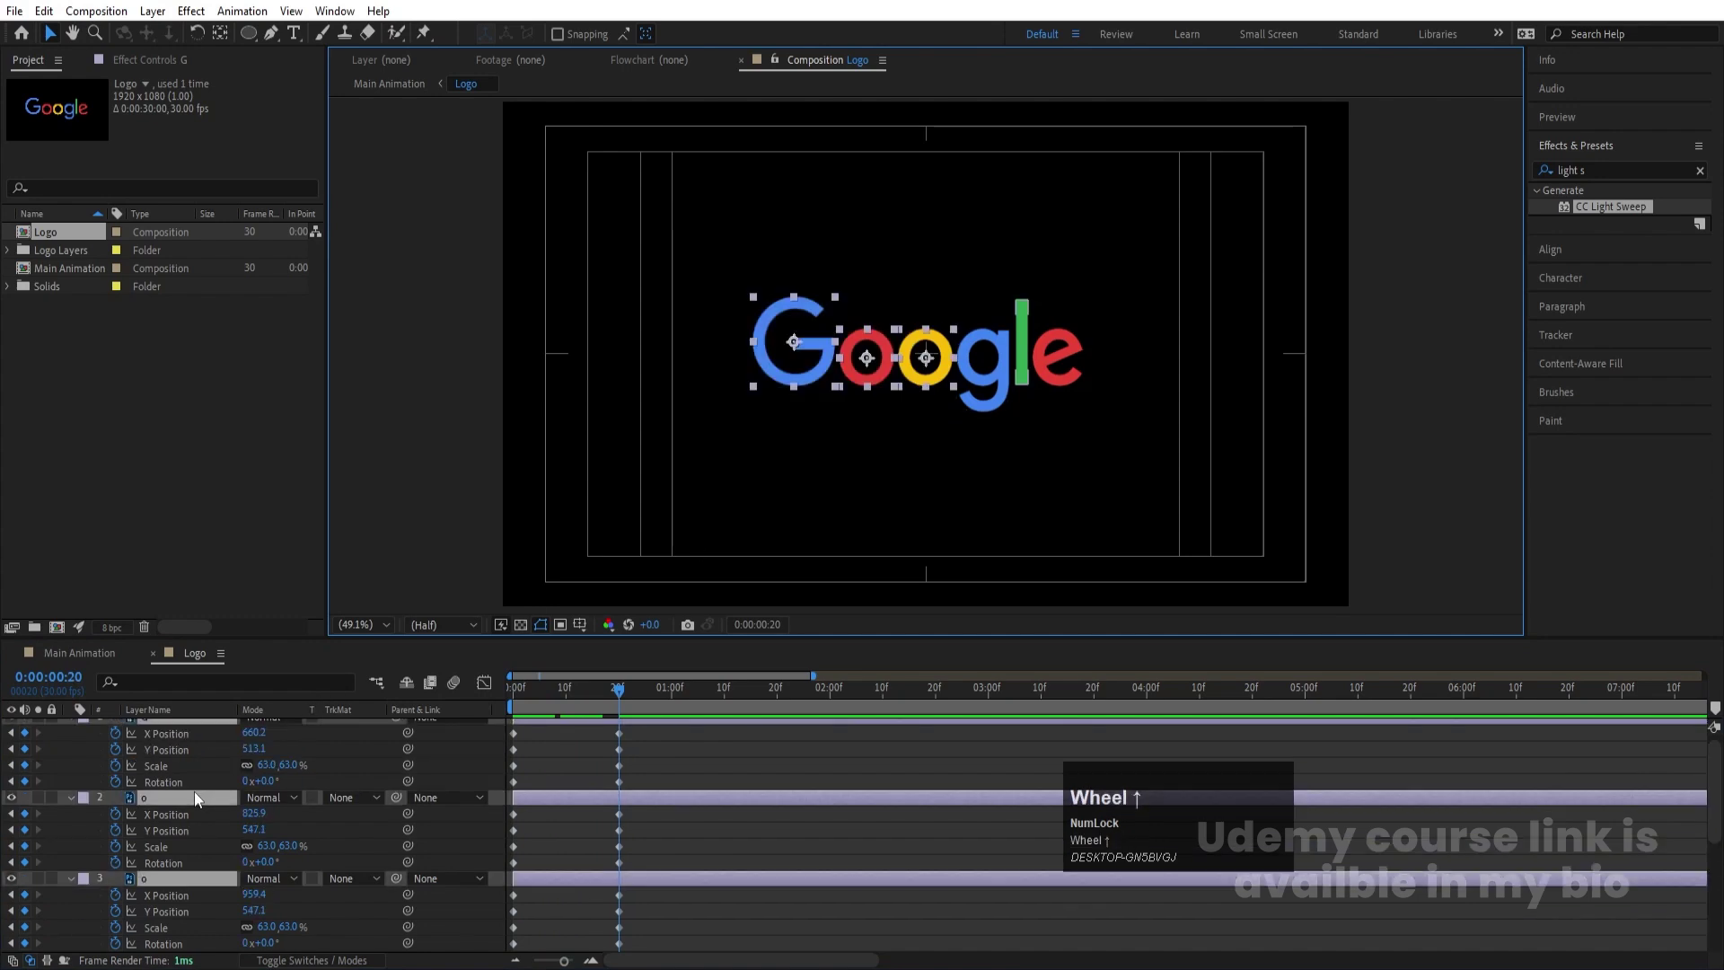
left_click(265, 790)
left_click(247, 791)
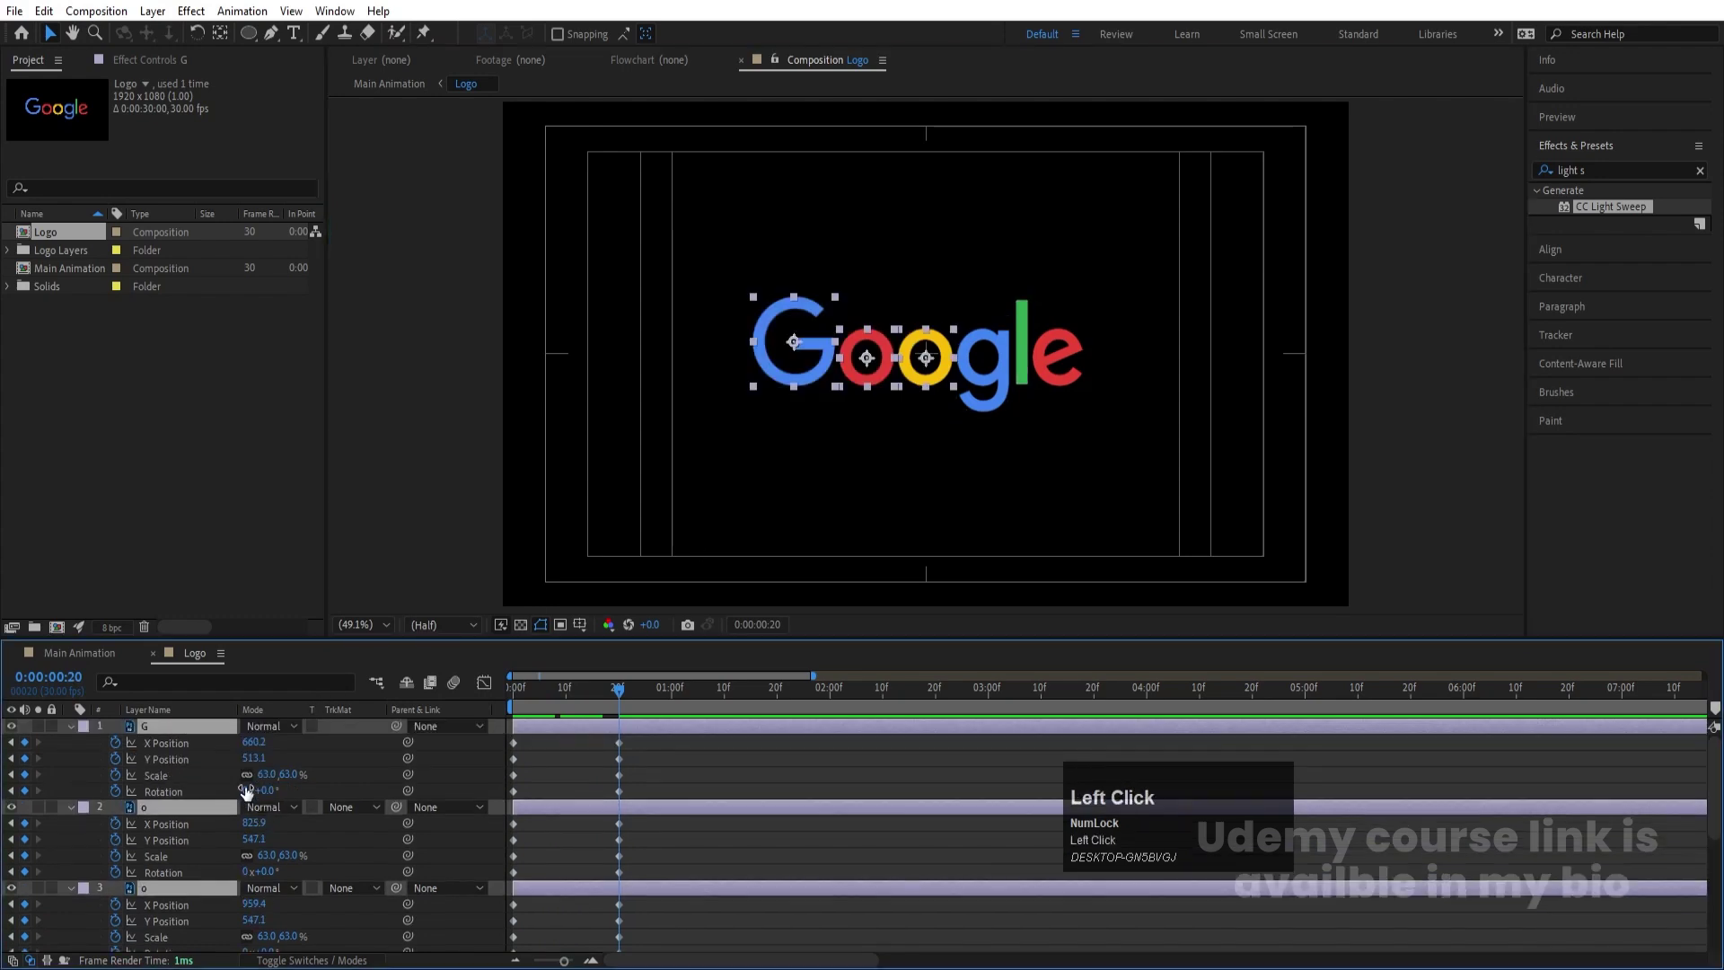
type("-1")
key("Return")
Stack all six letters on one point at 0:00:00:00 by aligning them horizontally and vertically to the selection
left_click_drag(567, 698, 359, 702)
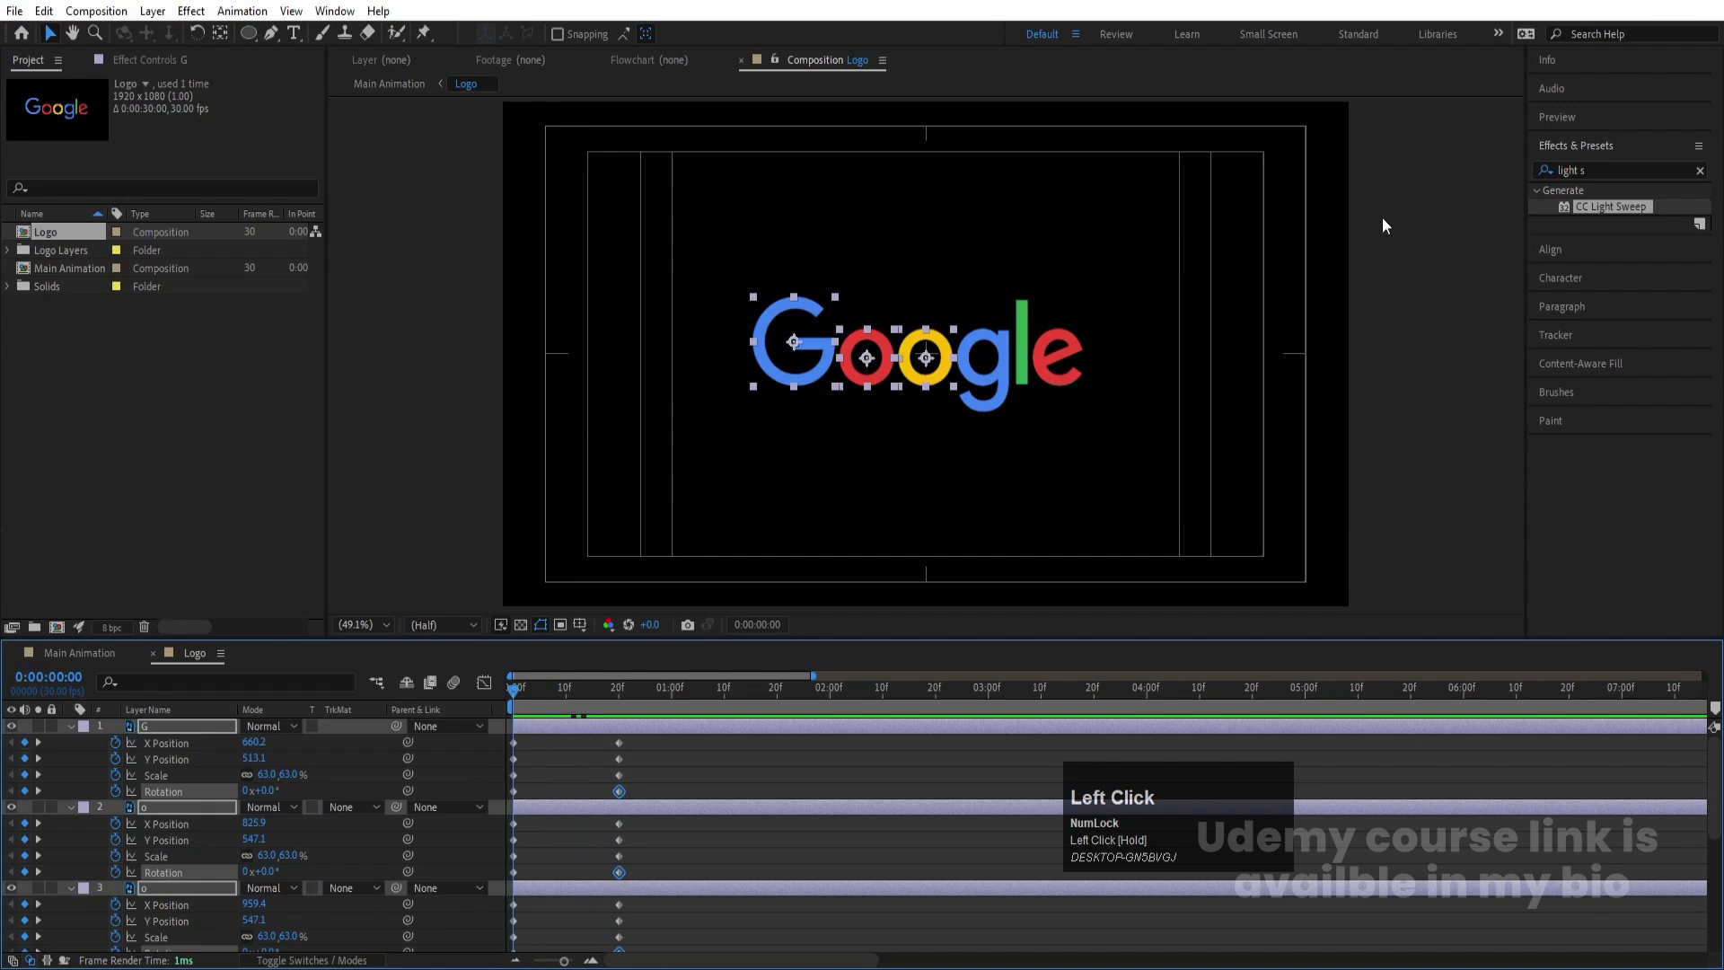
left_click(1540, 248)
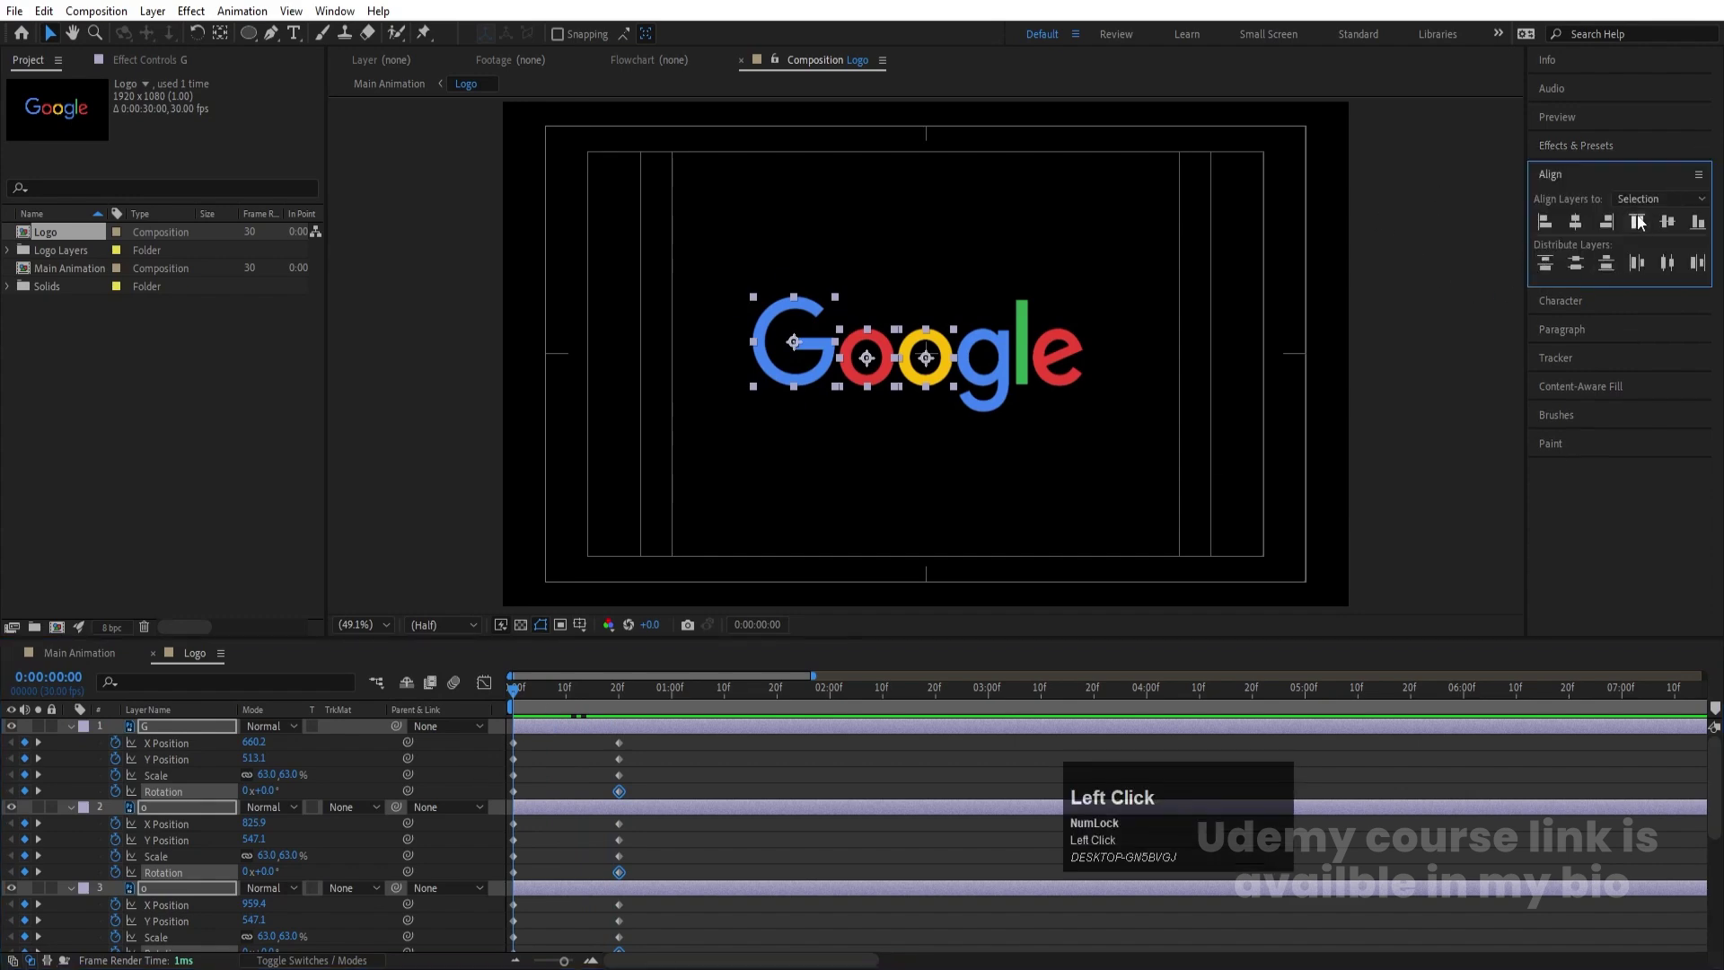
left_click(1573, 222)
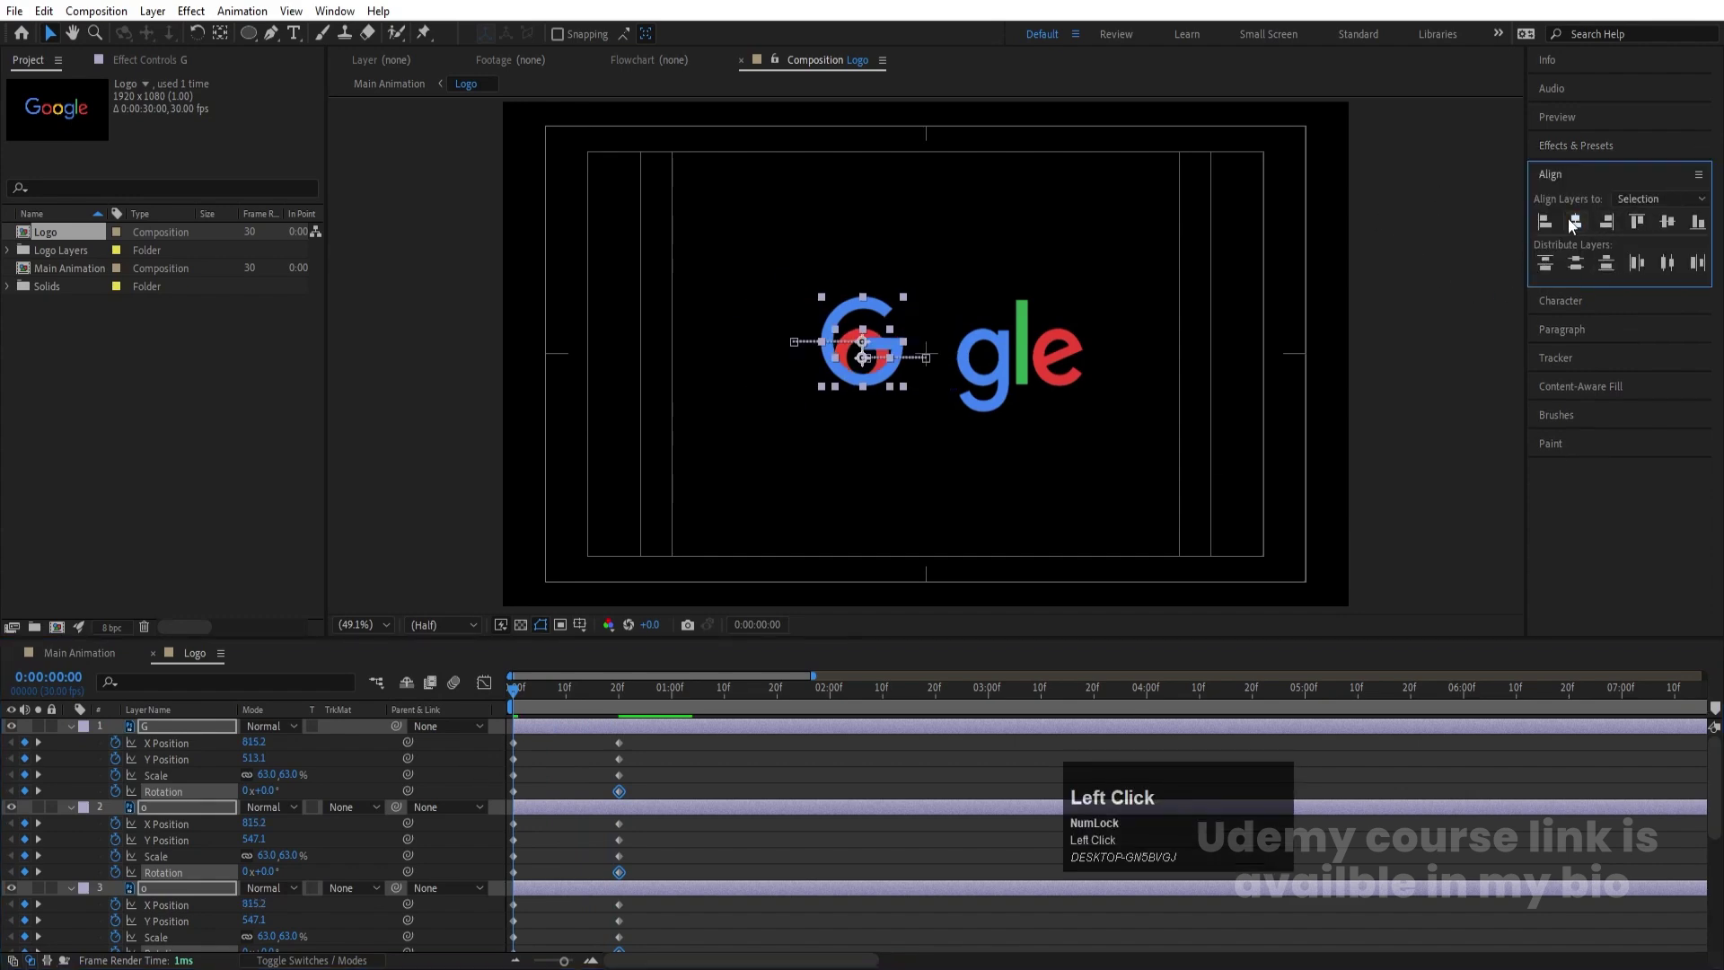
left_click(1667, 222)
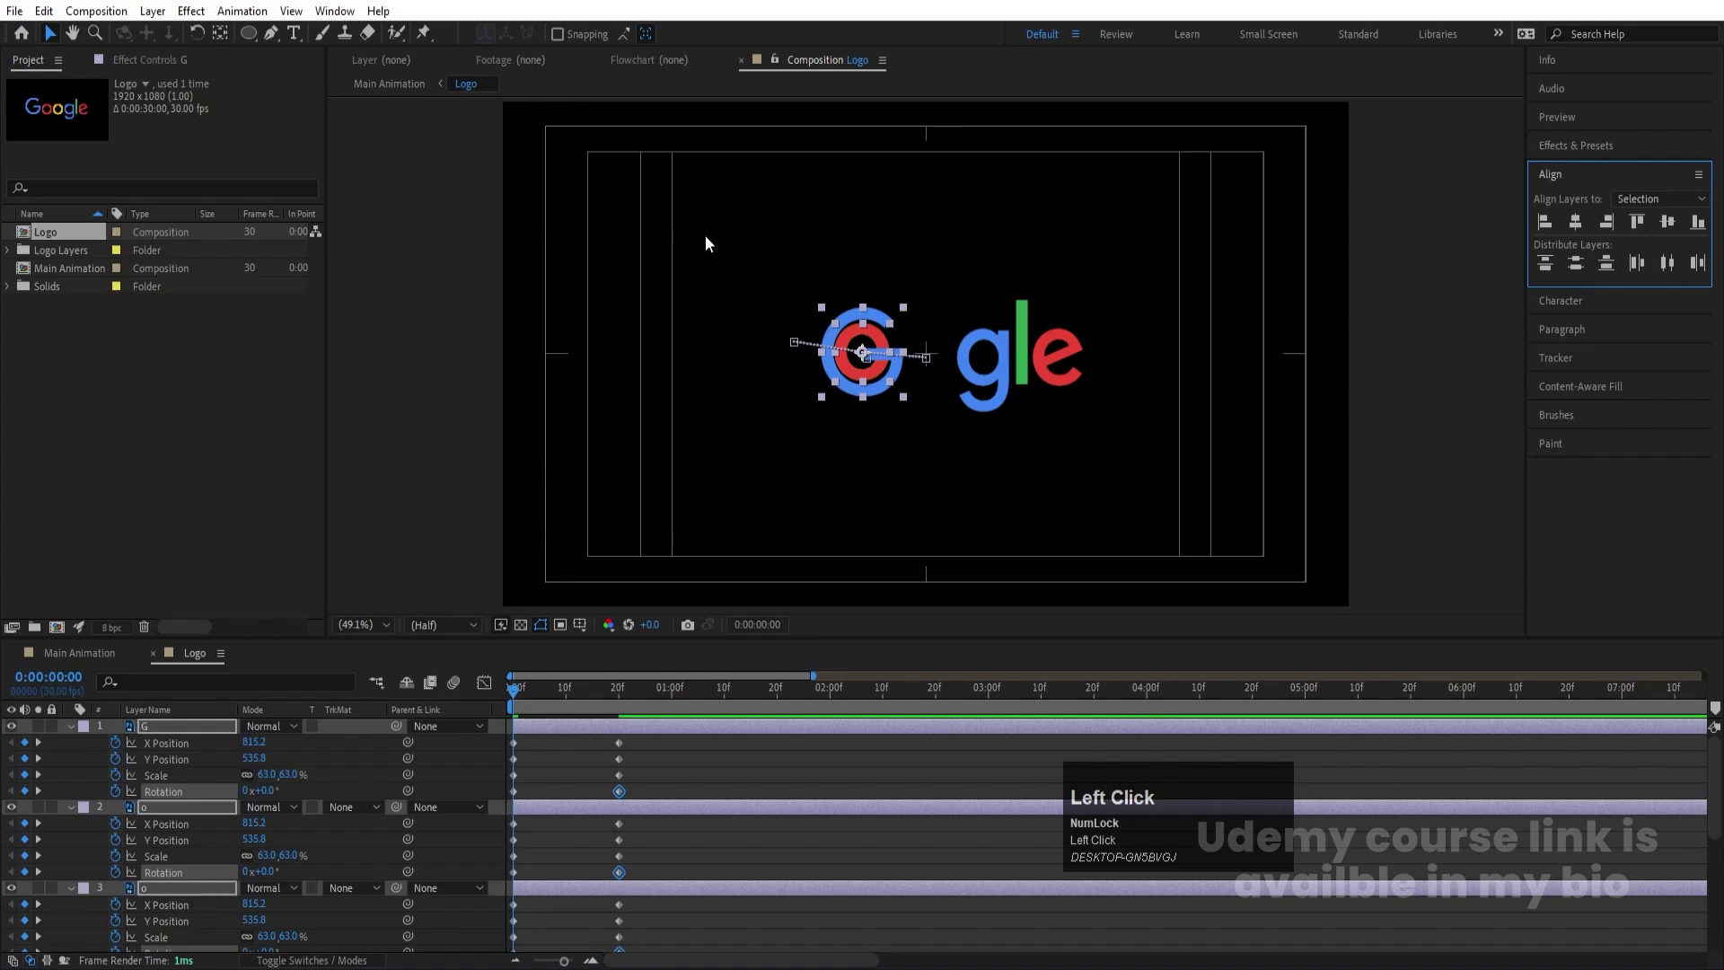
left_click_drag(704, 236, 1164, 463)
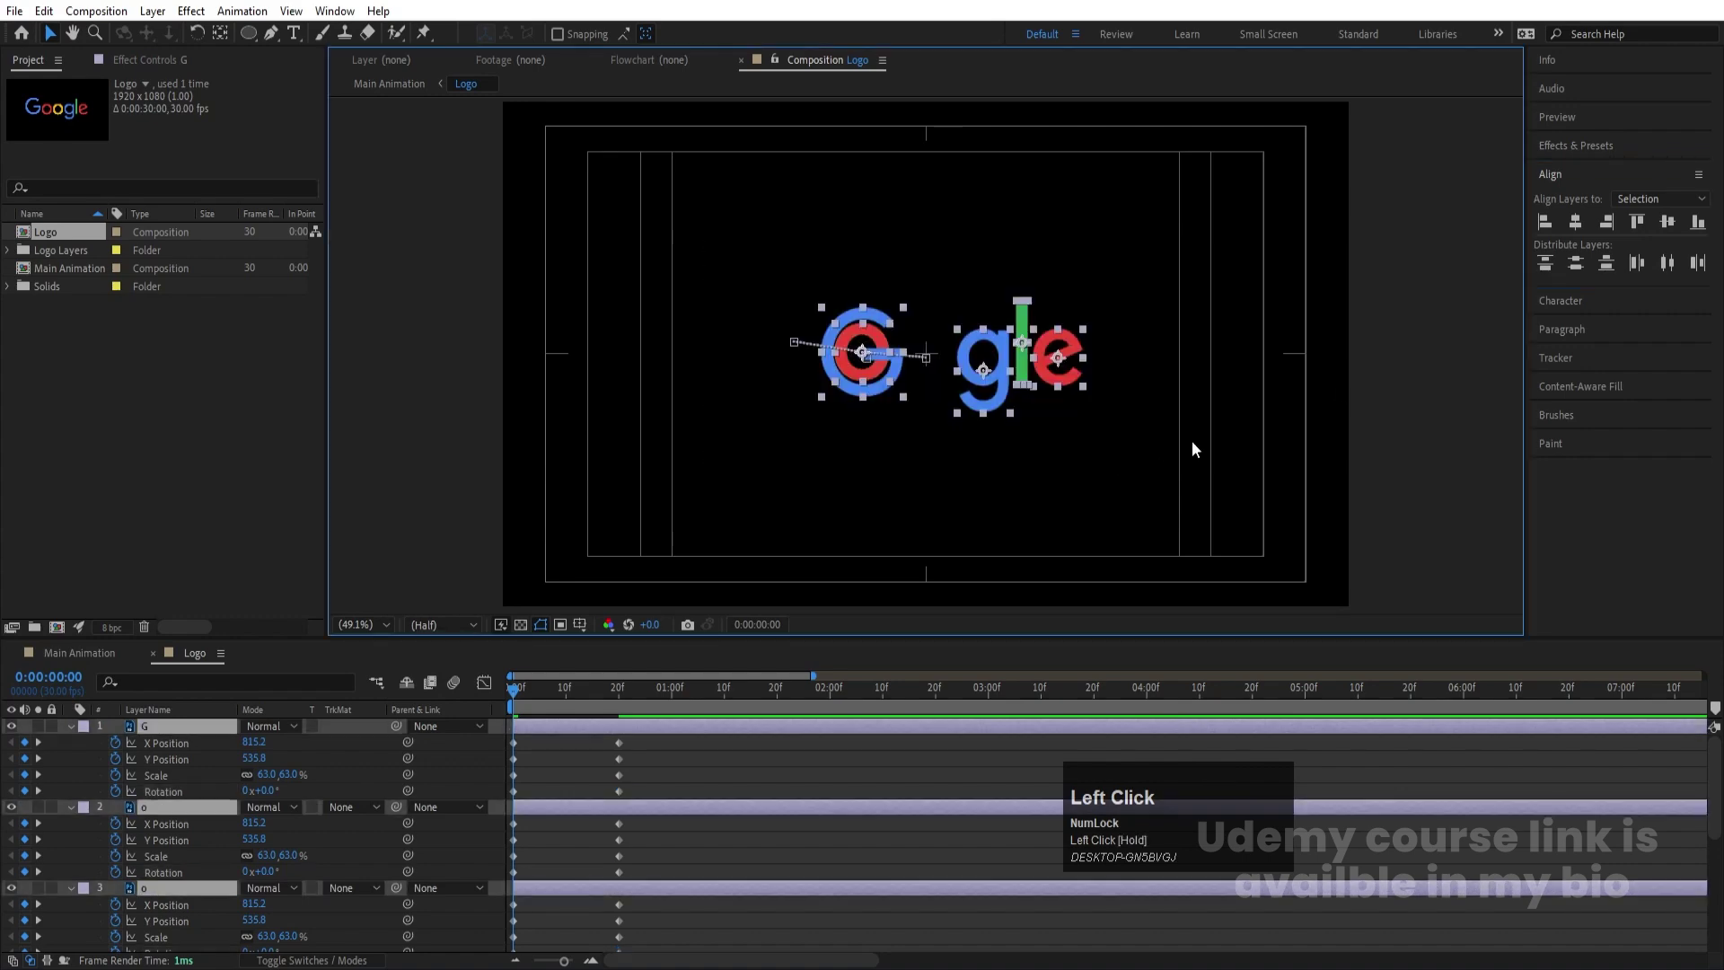
left_click(1573, 226)
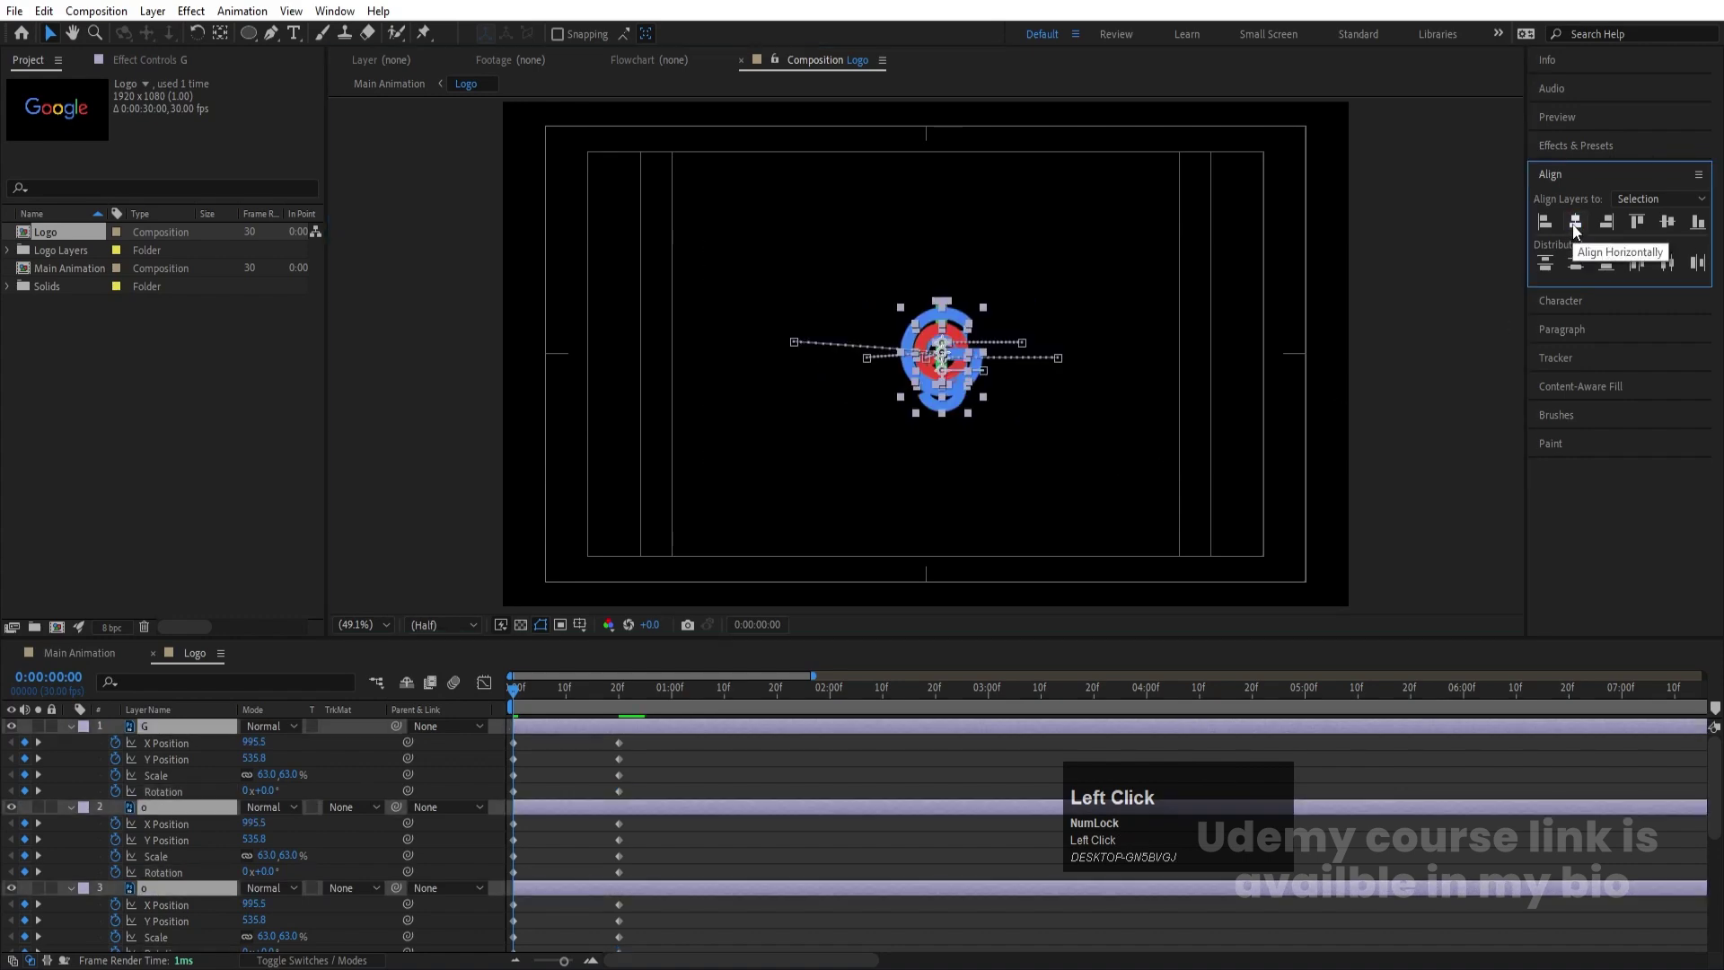
left_click(1665, 223)
Keyframe two bounces in all letters' Y Position: about 319 px higher at 0:00:00:10 and 100 px higher at 0:00:00:25, resting at 0:00:01:00
left_click_drag(519, 691, 567, 697)
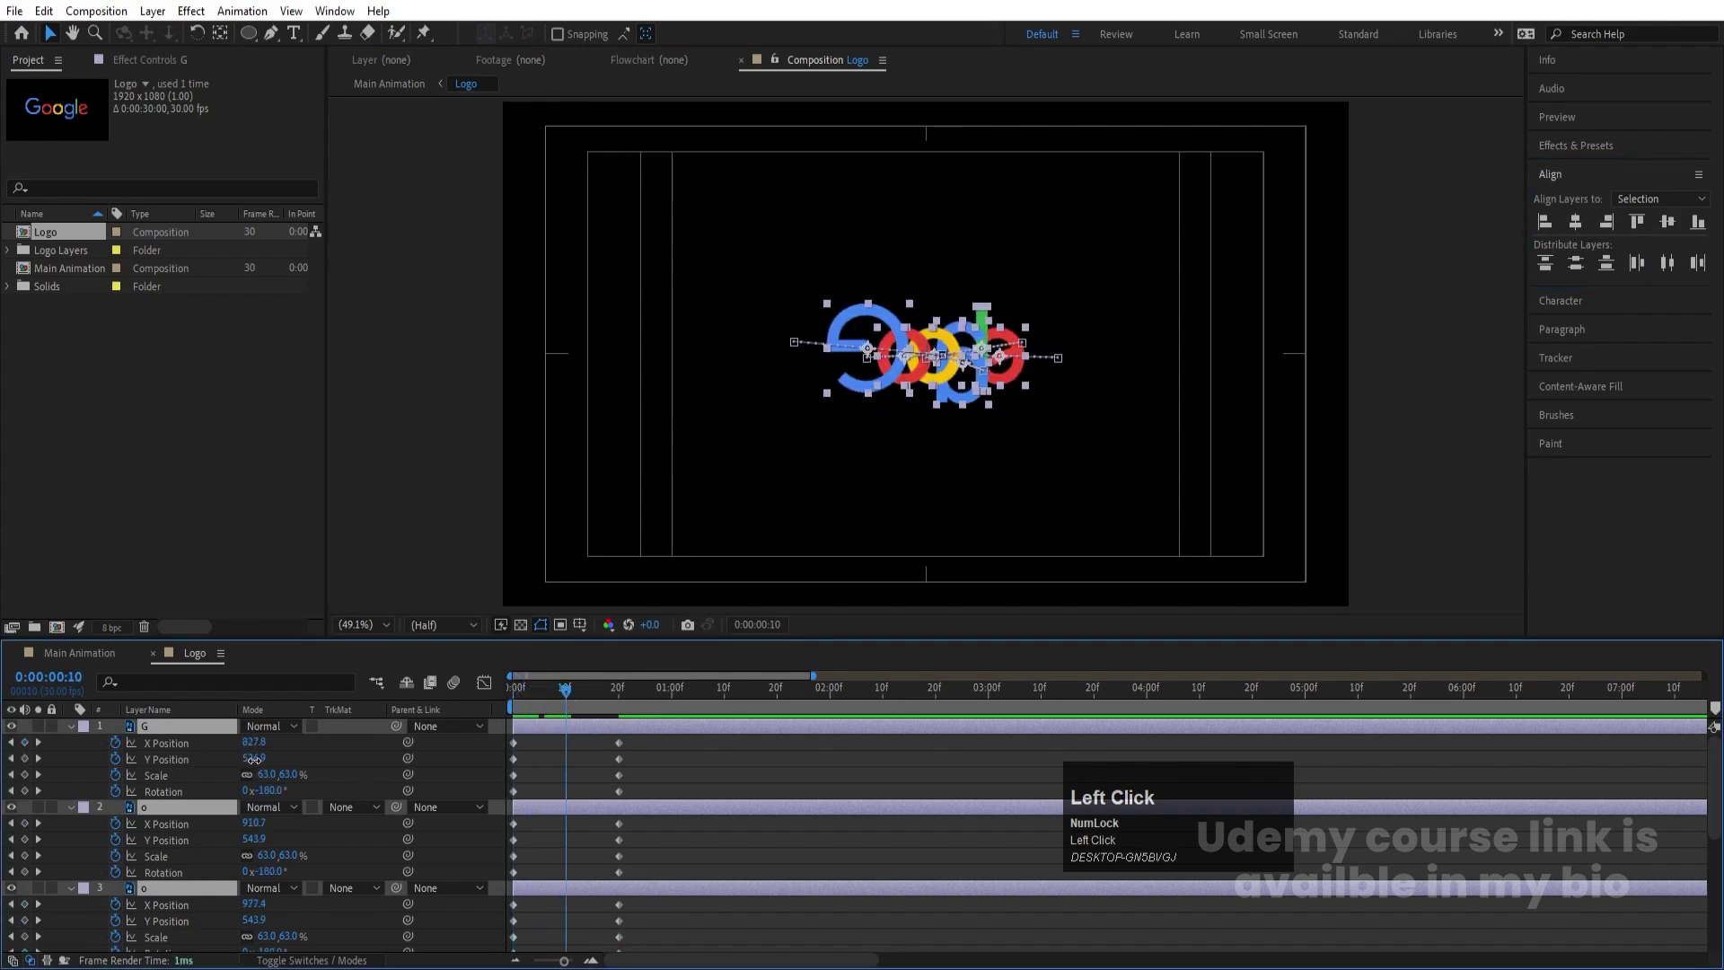
left_click_drag(254, 759, 108, 723)
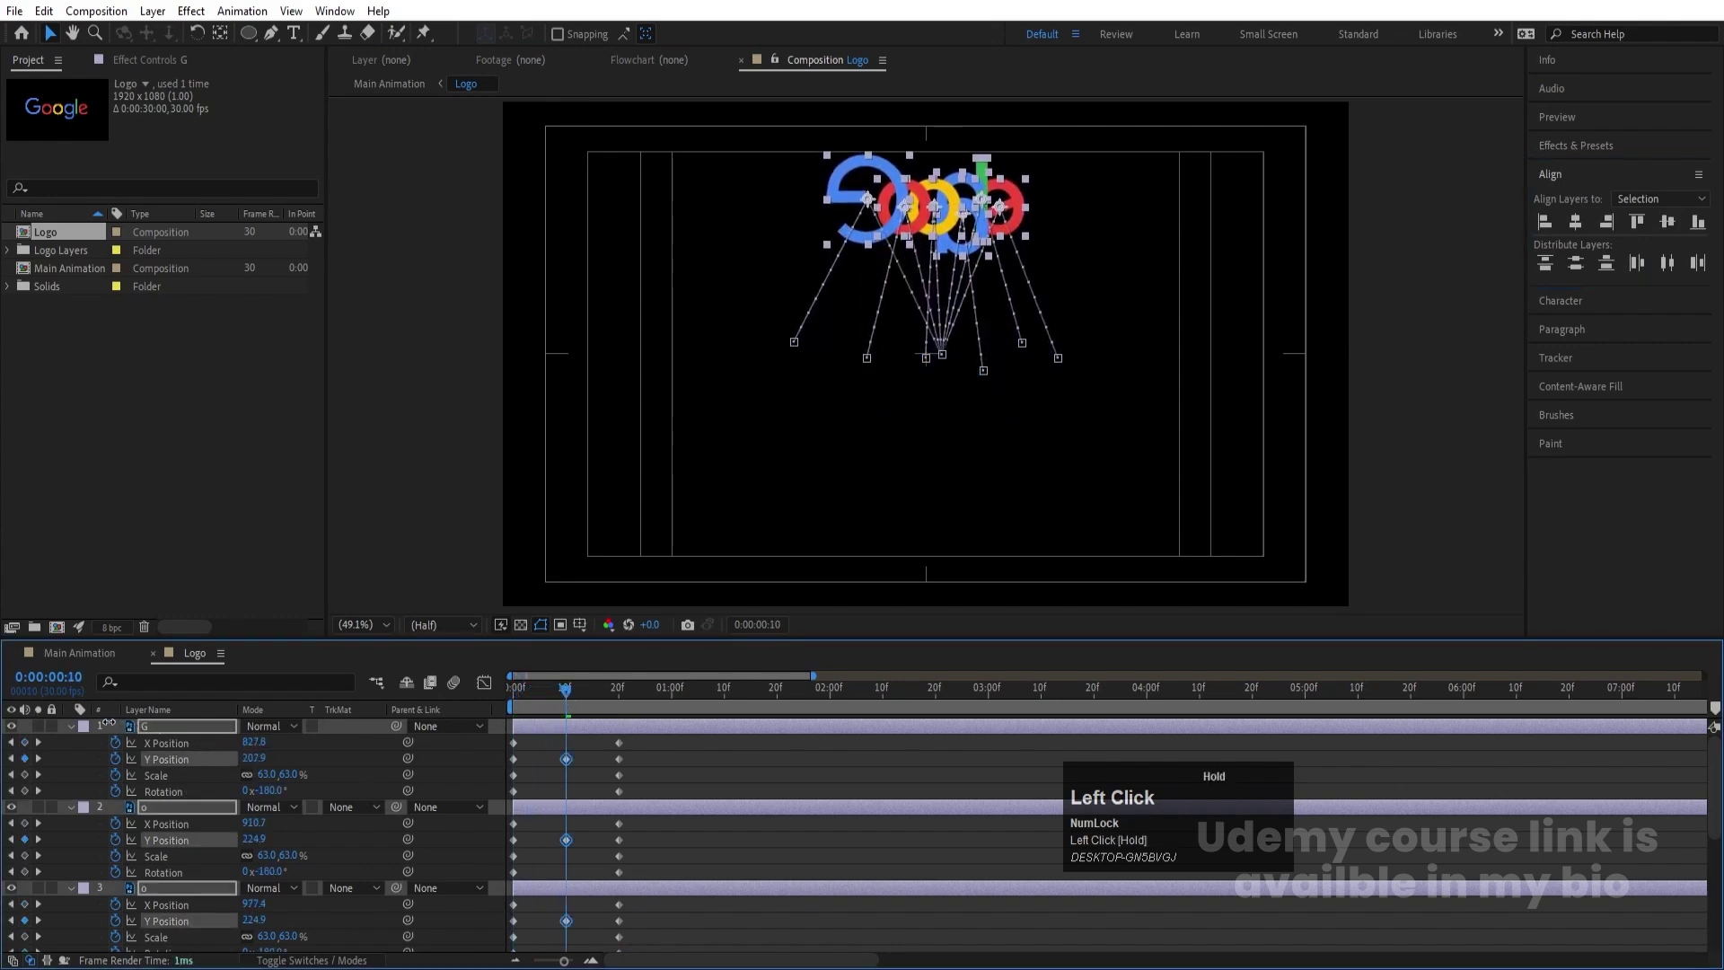
left_click(672, 691)
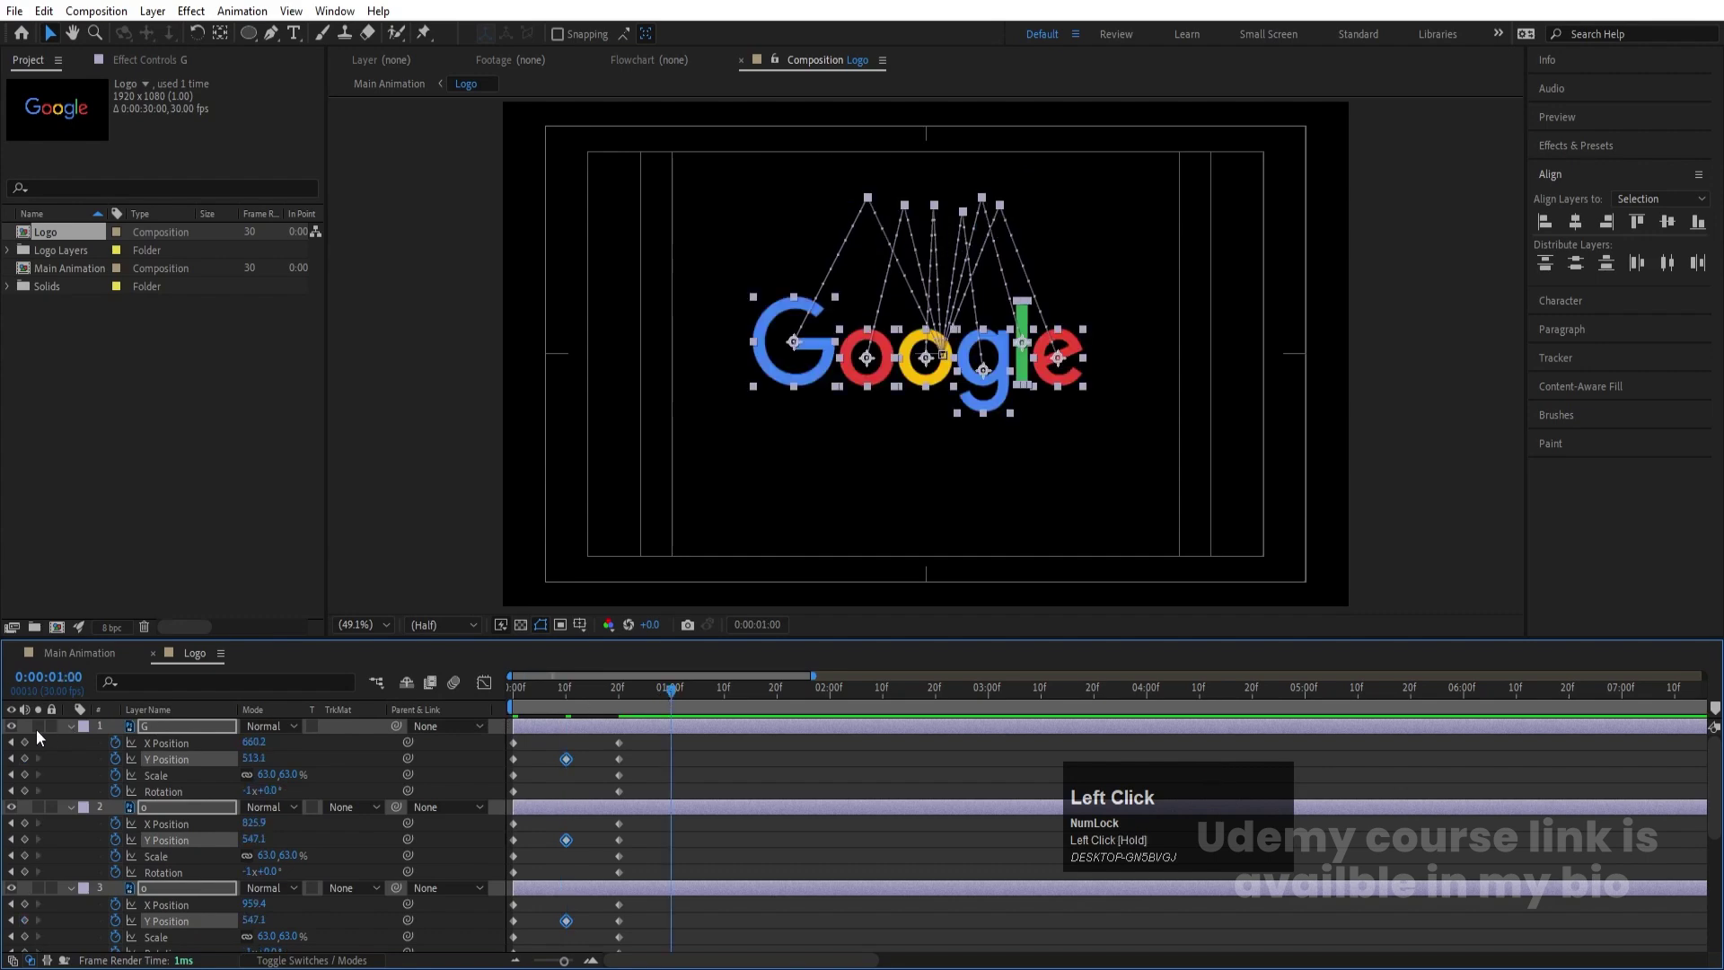
left_click(24, 758)
left_click_drag(658, 688, 644, 684)
left_click_drag(254, 759, 174, 745)
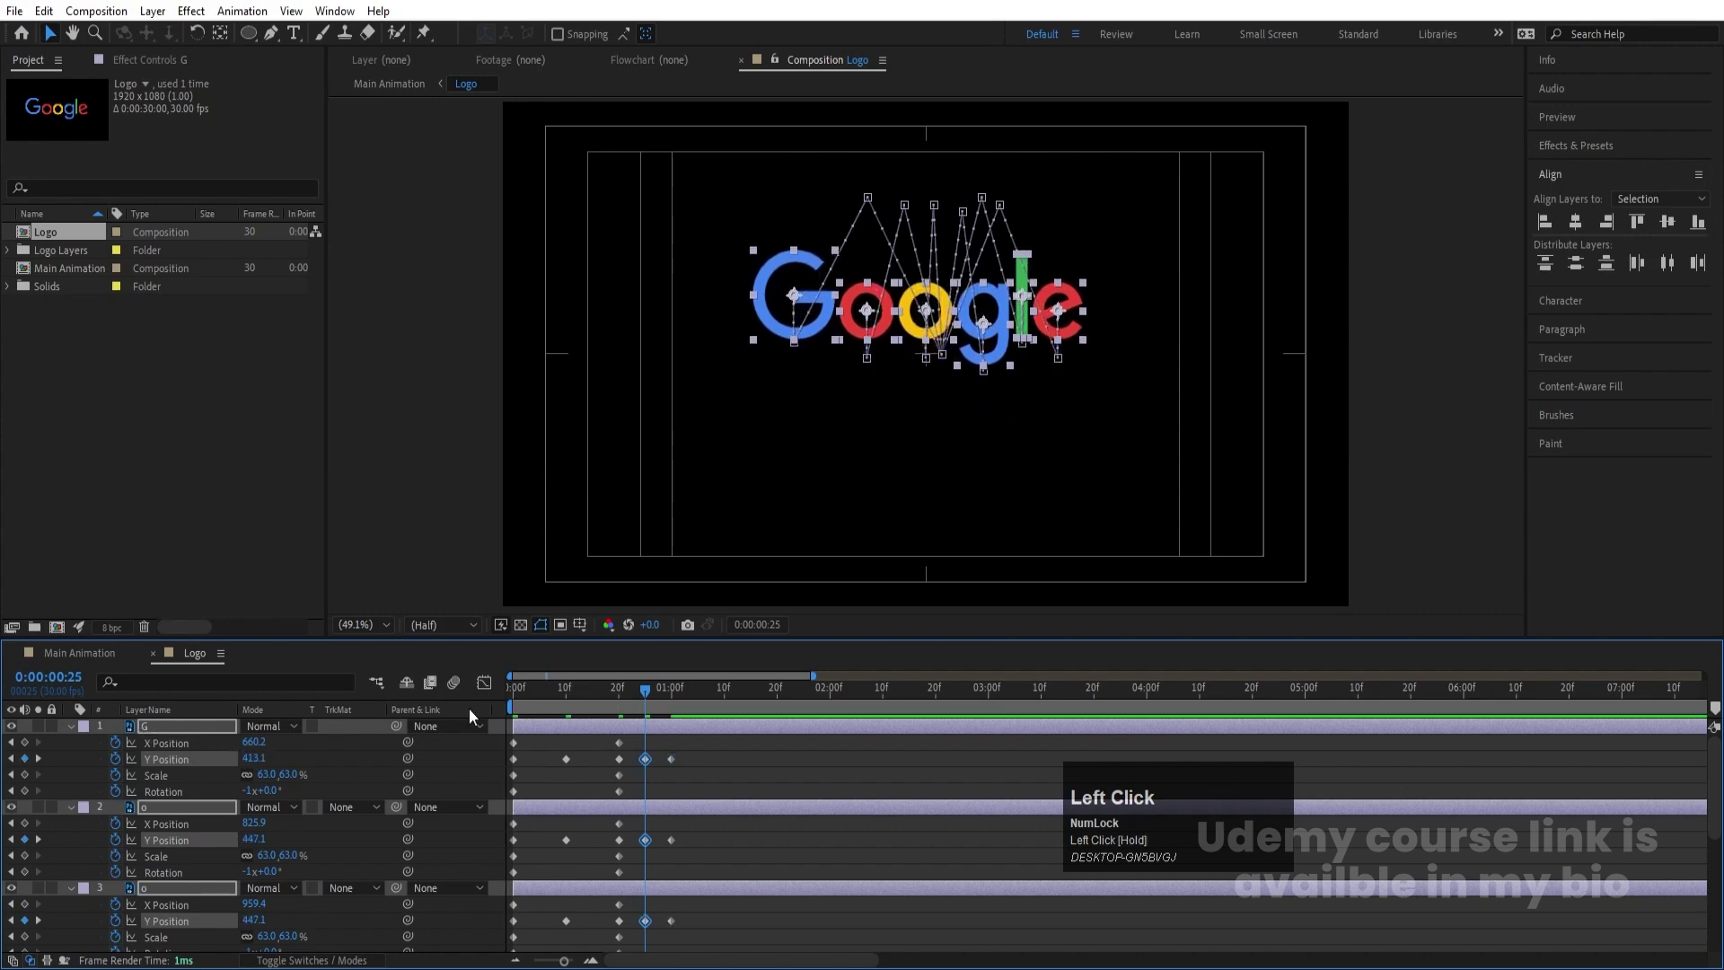
Set the Scale of all six letter layers to 0% at 0:00:00:00
key("Home")
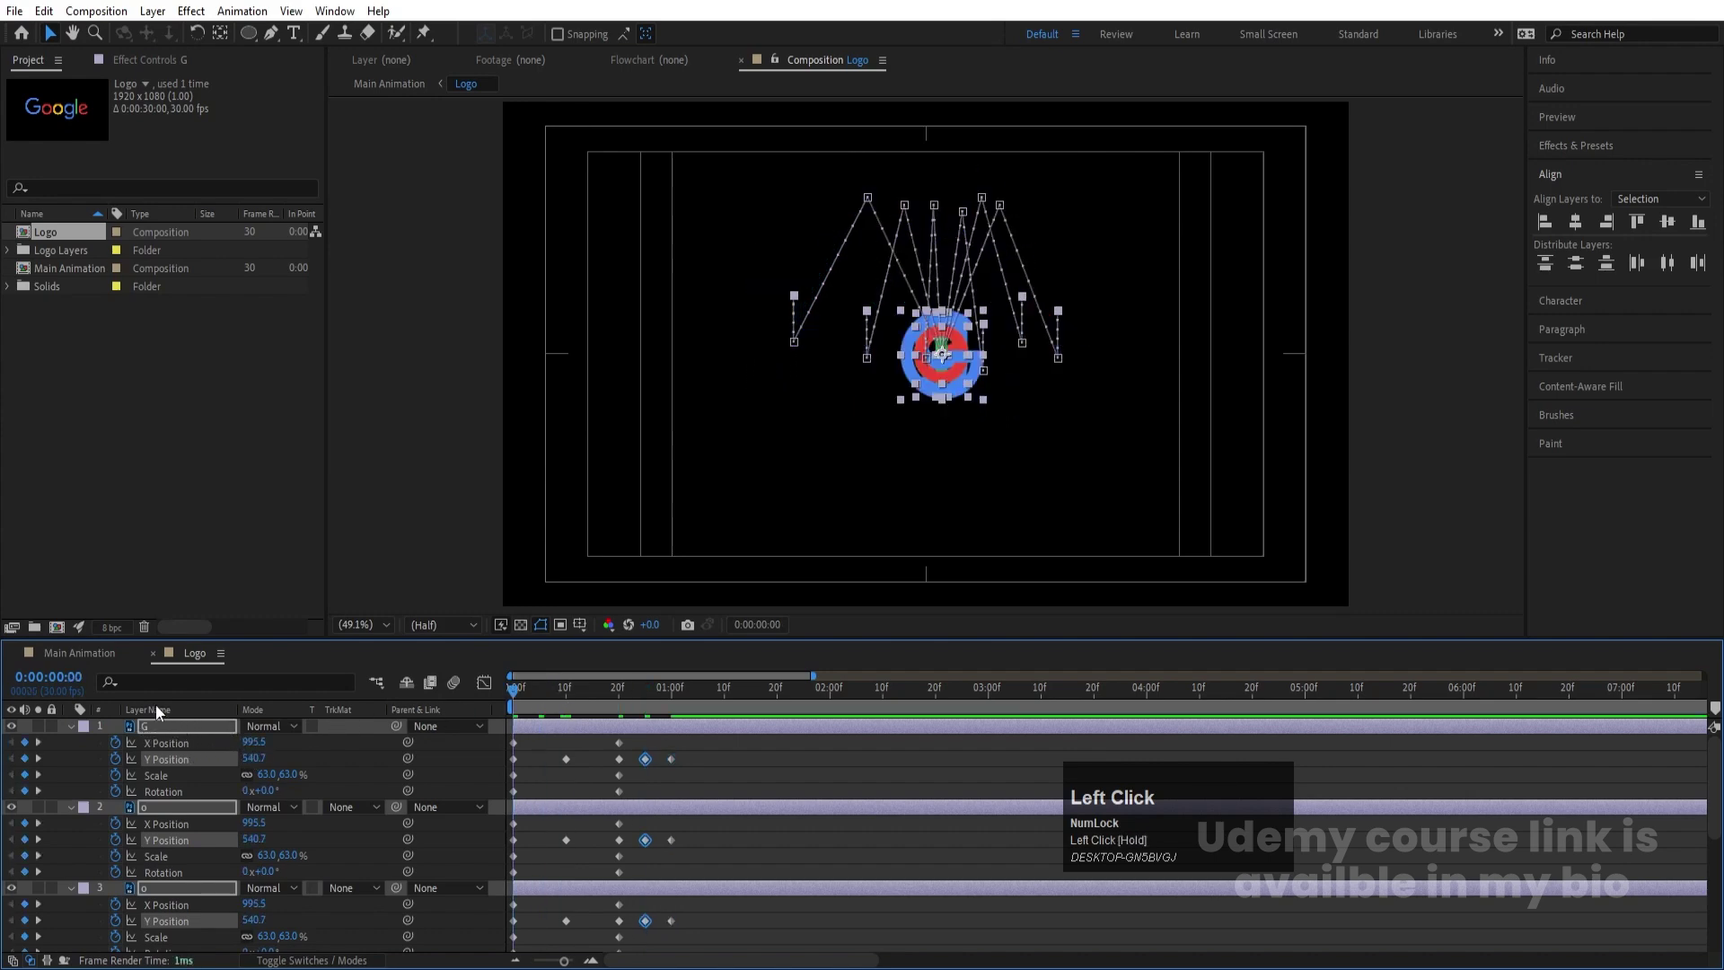
left_click(266, 773)
type("0")
key("Return")
mouse_move(520, 691)
left_mouse_down()
mouse_move(648, 692)
mouse_move(513, 697)
left_mouse_up()
Filter the timeline properties by "y" and apply Easy Ease to all Y Position keyframes of the six letters
left_click(148, 681)
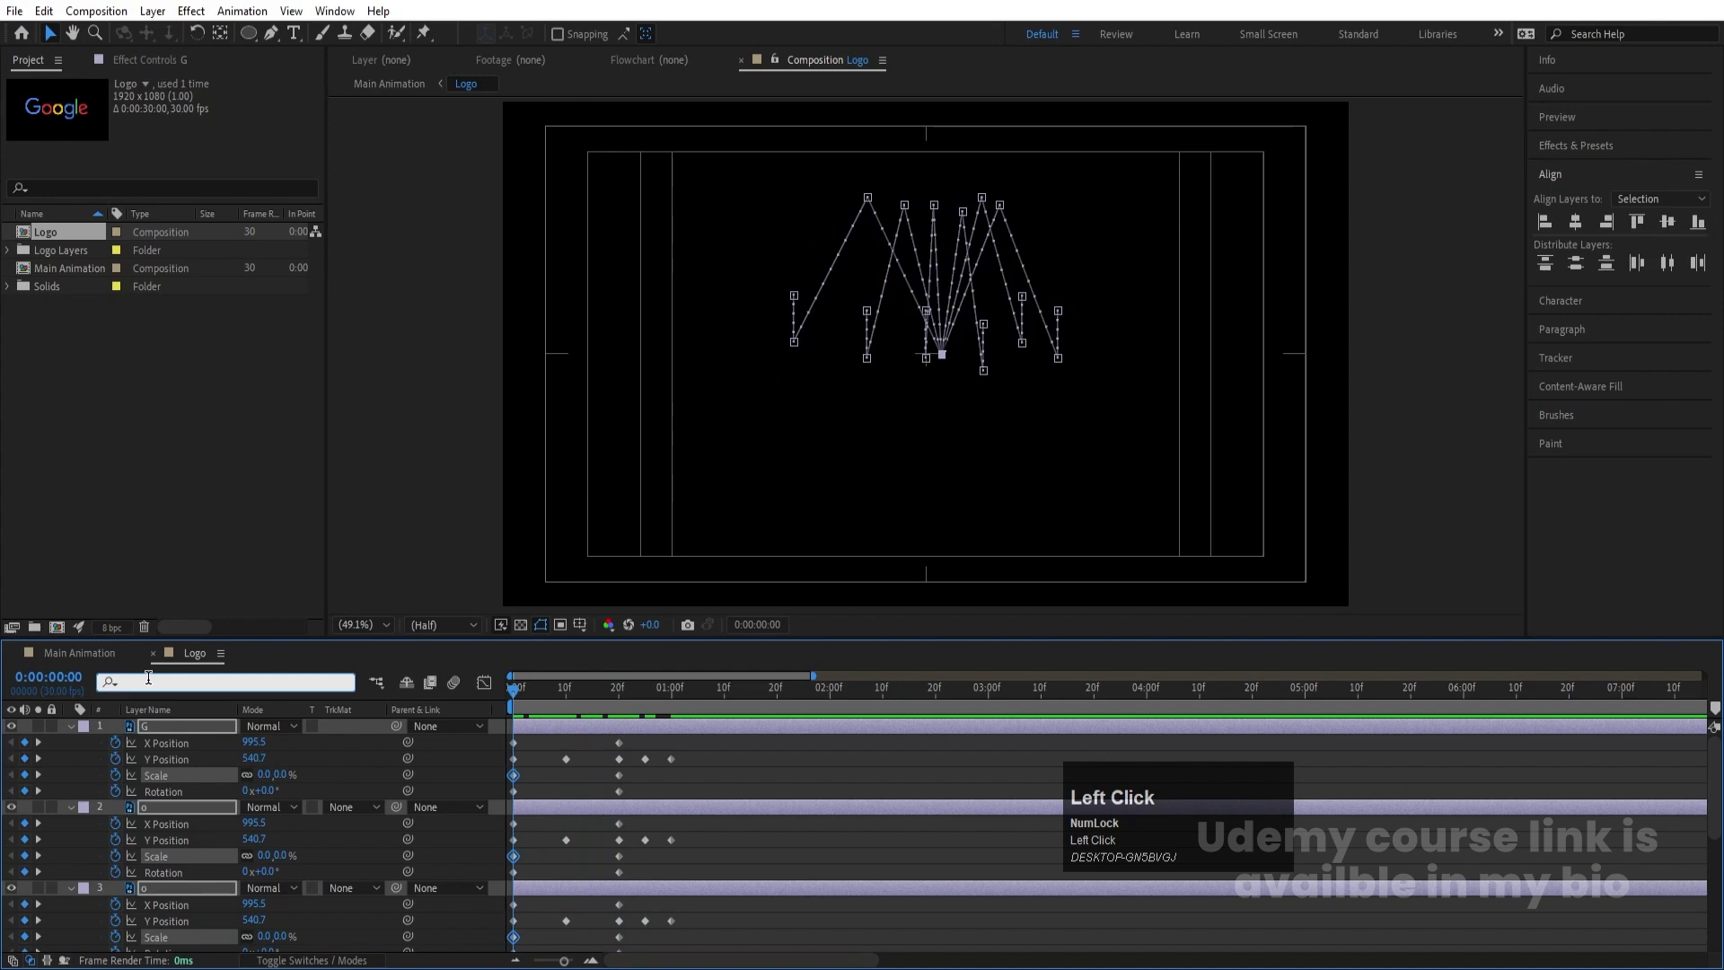
type("y")
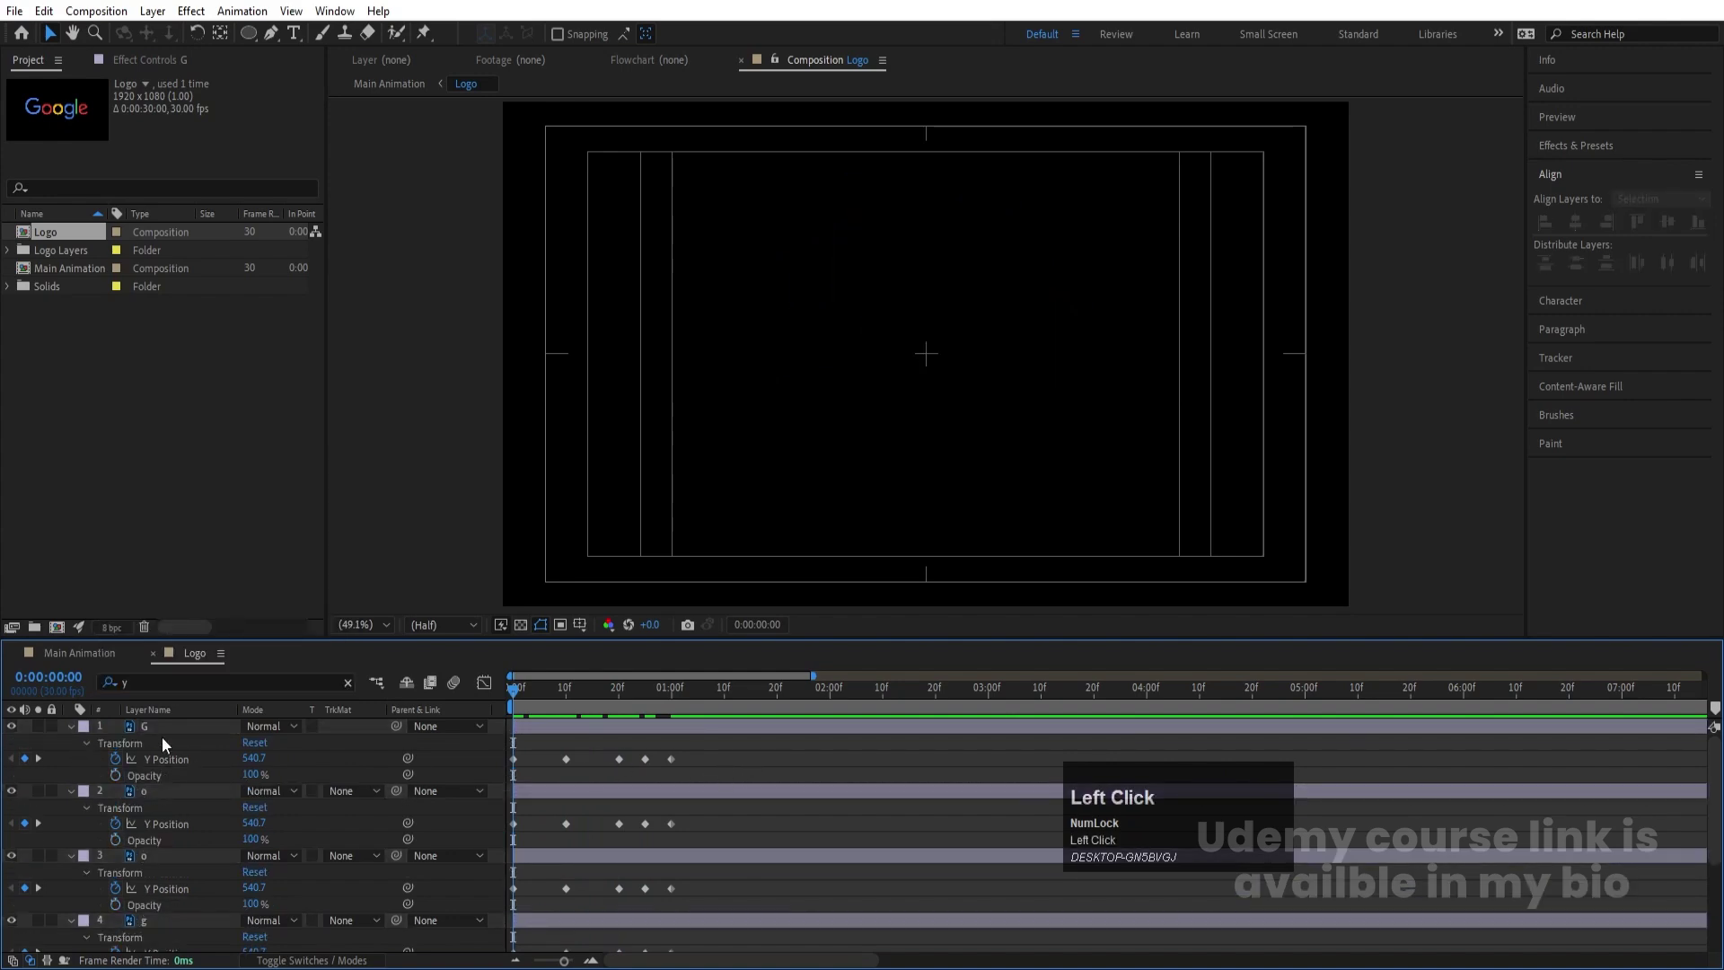
scroll(567, 788, "down", 3)
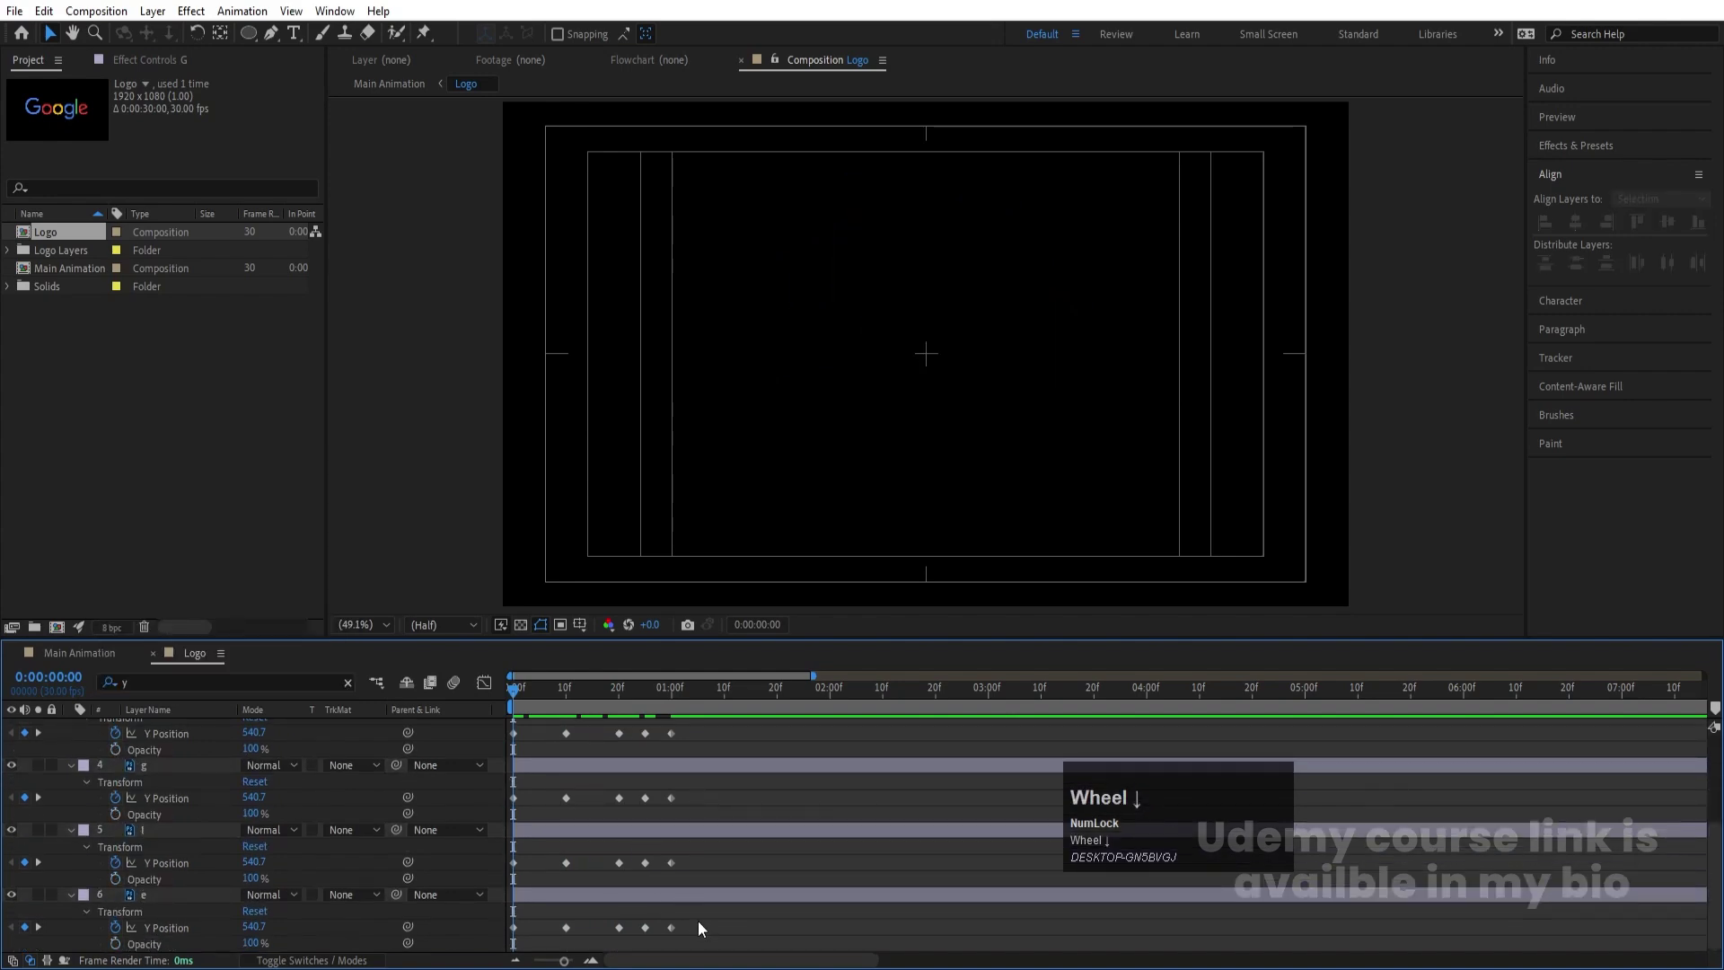
left_click_drag(709, 935, 418, 526)
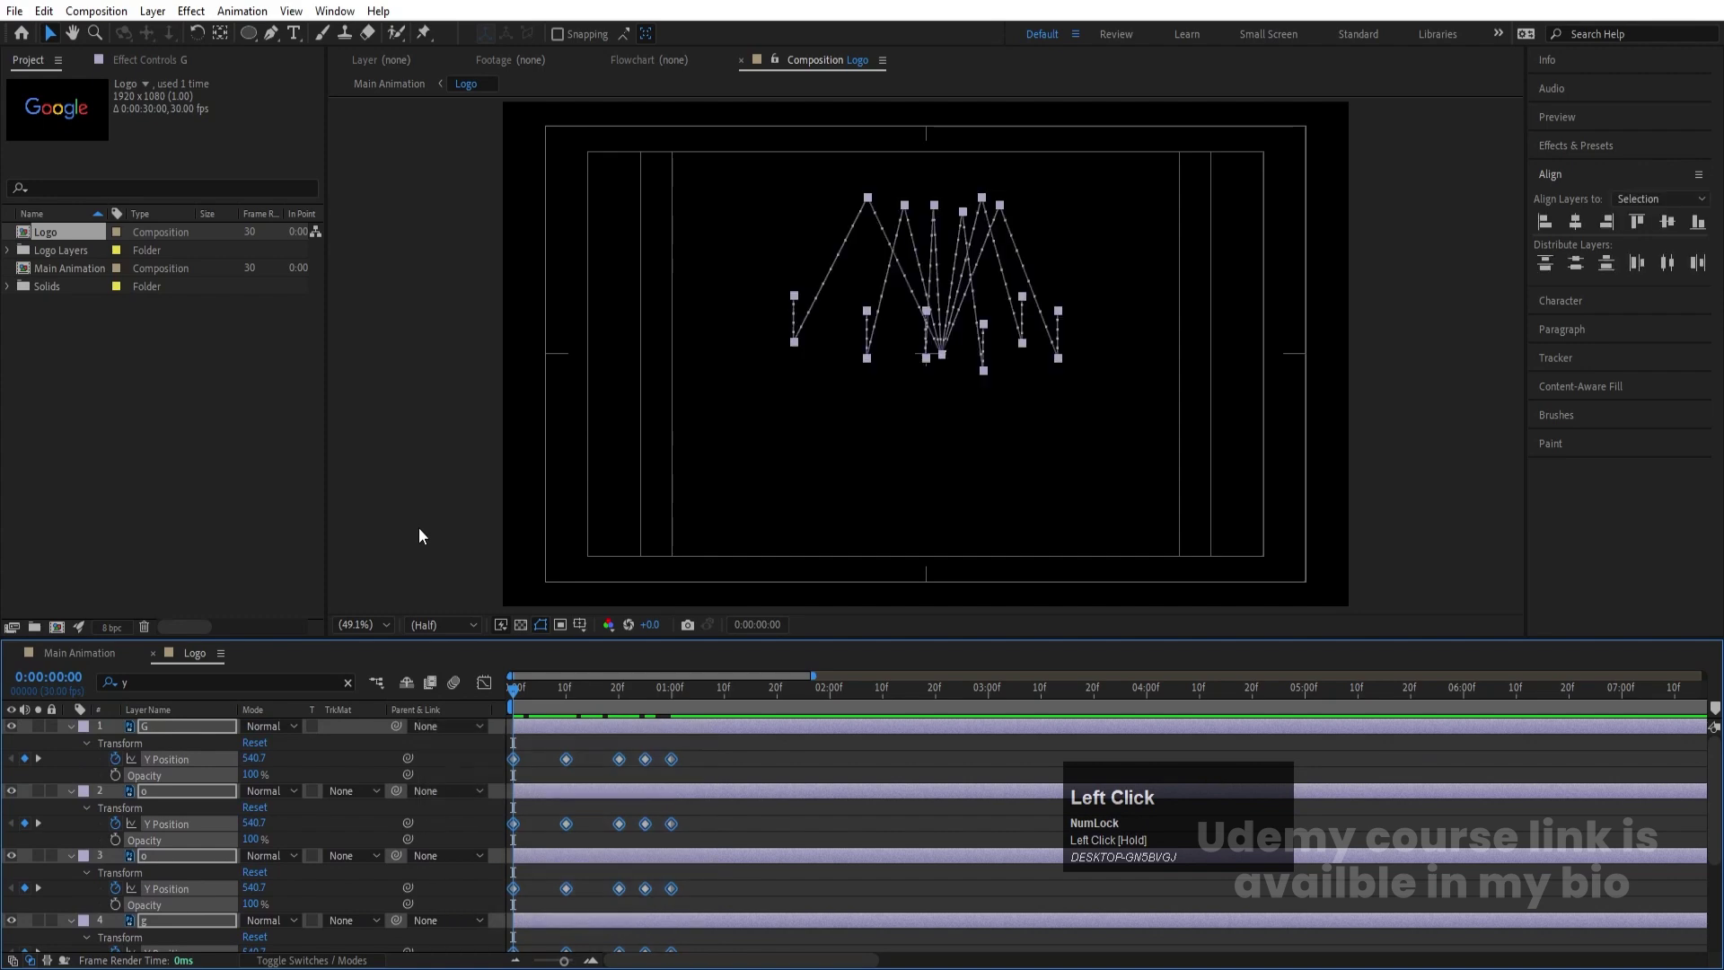
key("F9")
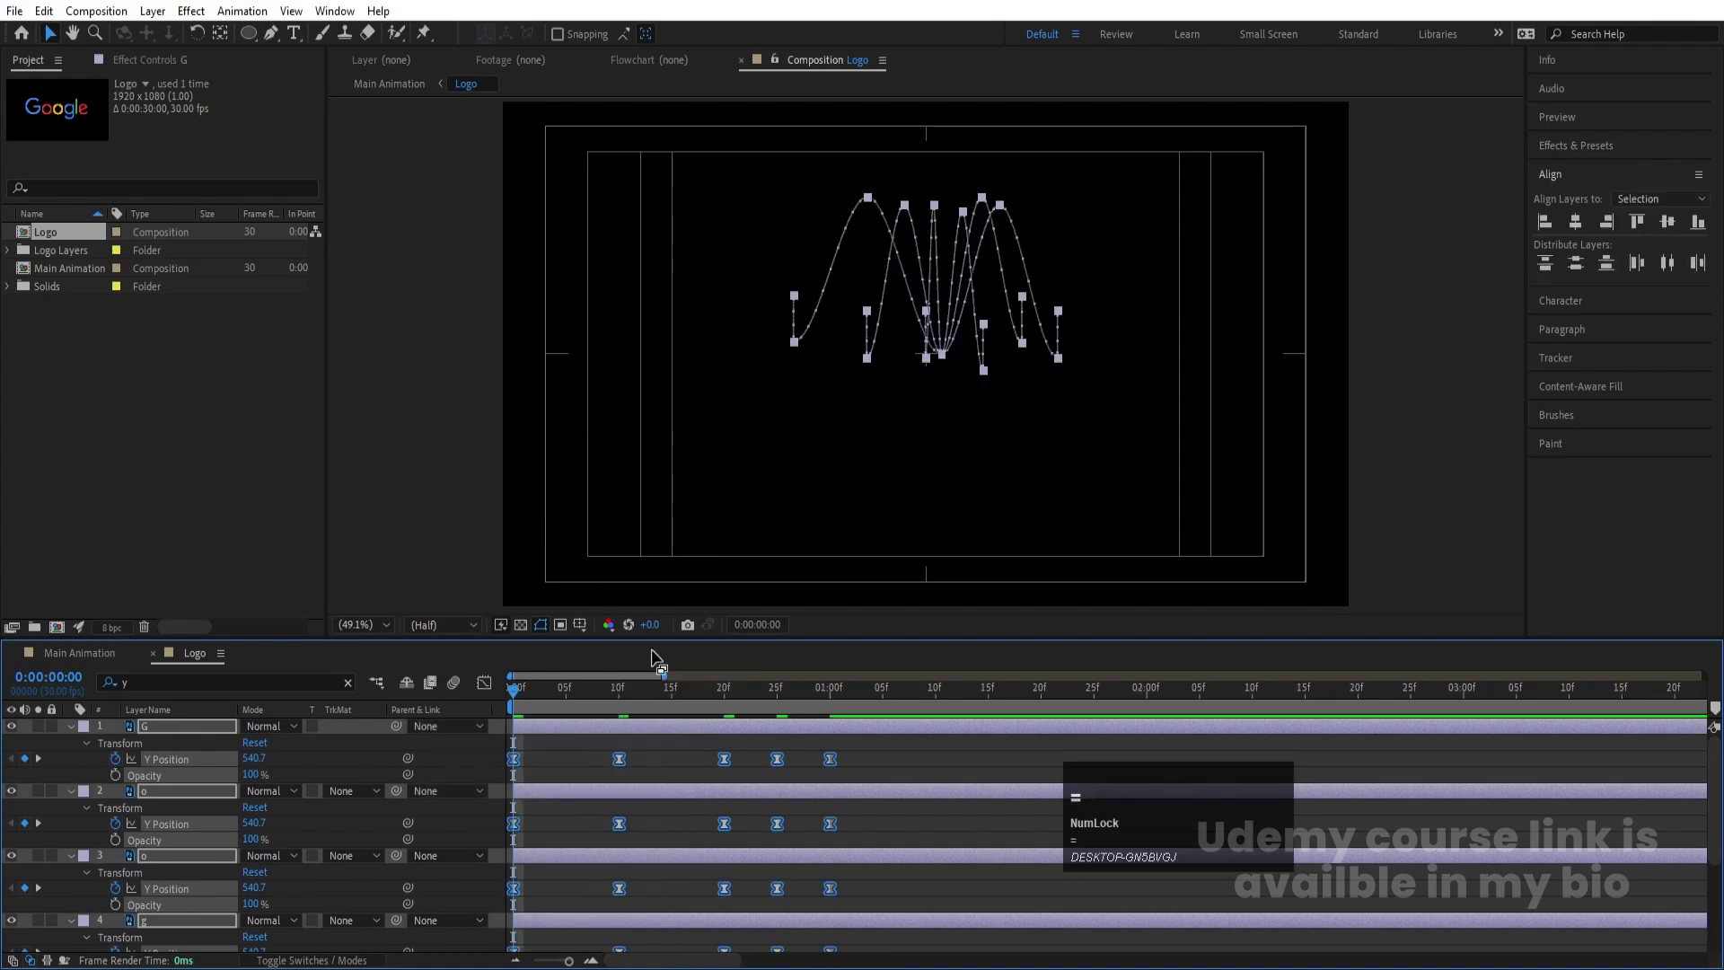
In the speed graph, stretch both influence handles of the 0:00:00:10 Y Position keyframes outward to slow the letters at their highest point
left_click(484, 682)
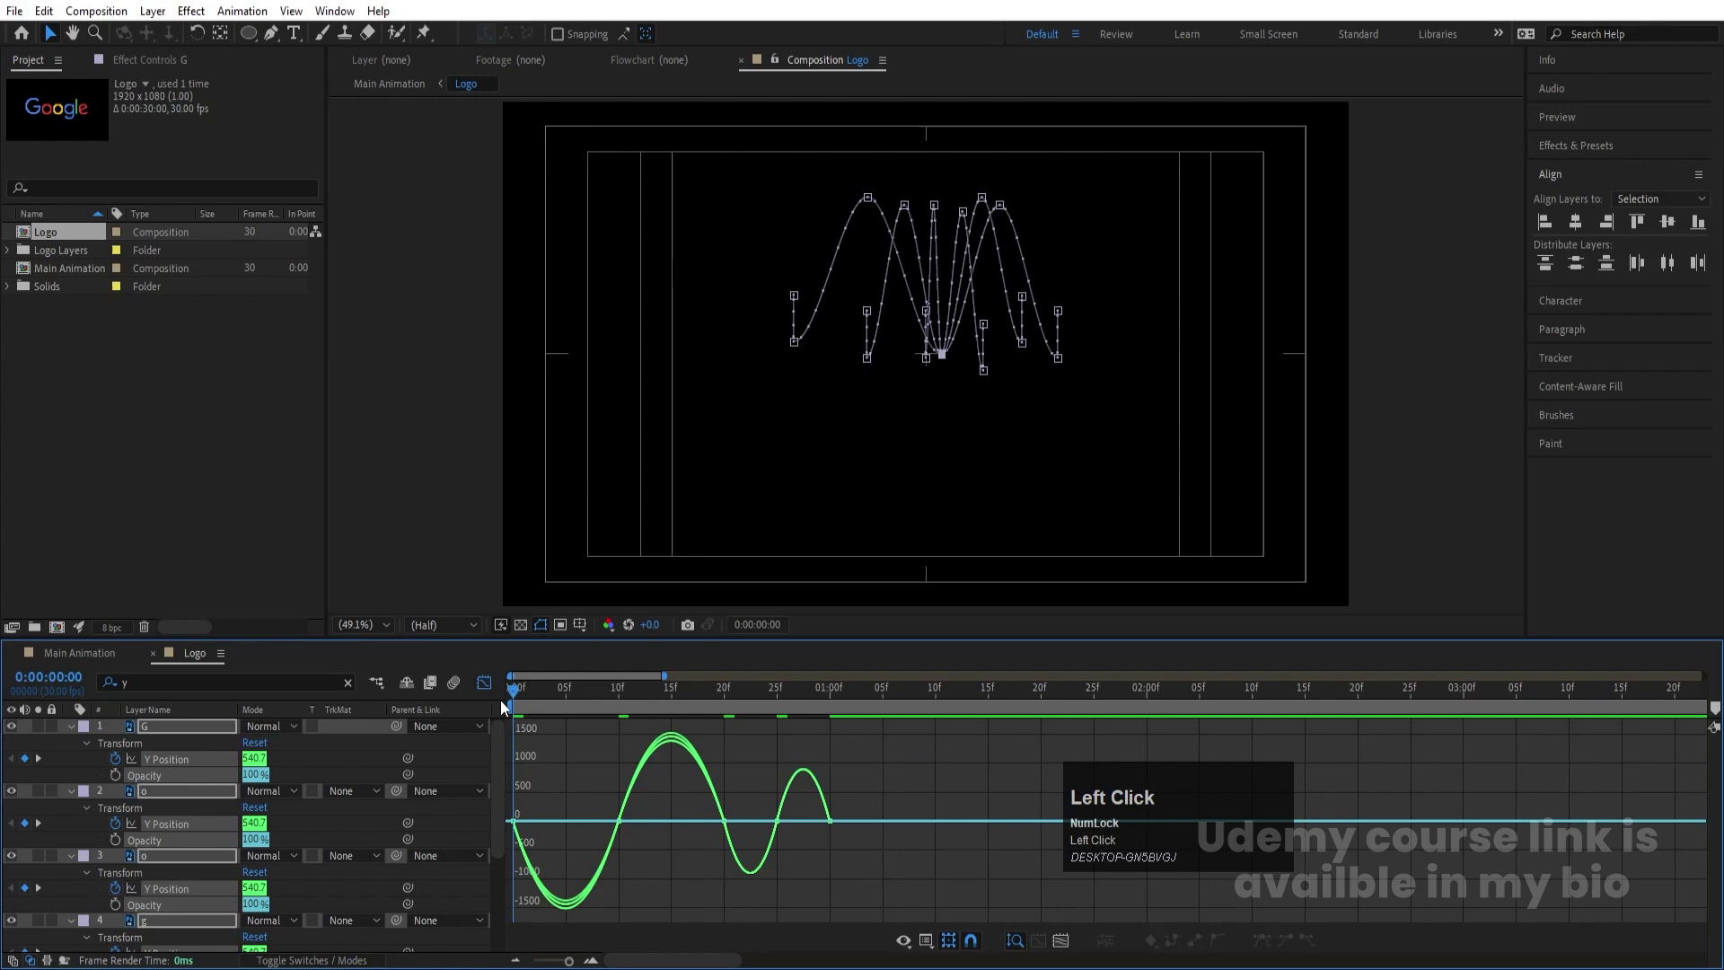
right_click(562, 784)
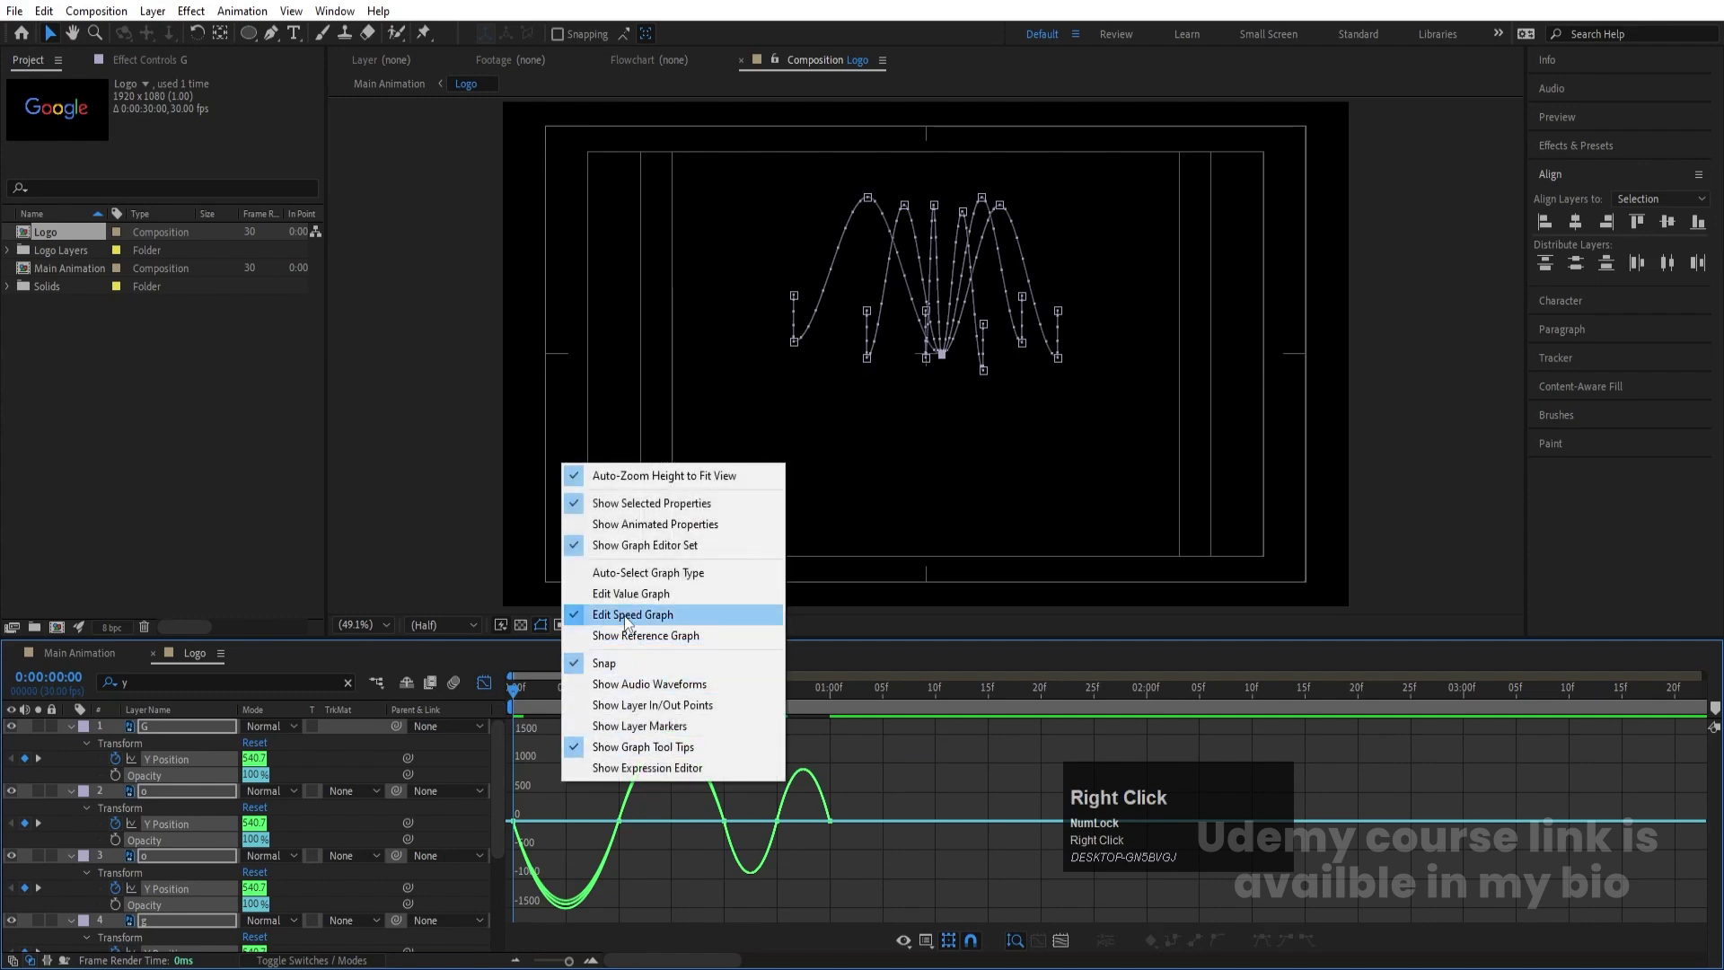
left_click(643, 851)
mouse_move(643, 851)
left_mouse_down()
mouse_move(580, 783)
mouse_move(601, 834)
mouse_move(579, 789)
mouse_move(541, 788)
mouse_move(666, 777)
mouse_move(703, 736)
left_mouse_up()
left_click(586, 754)
mouse_move(568, 765)
left_mouse_down()
mouse_move(498, 817)
mouse_move(513, 821)
left_mouse_up()
left_click(531, 815)
Shorten the influence handles of the 0:00:00:20 Y Position keyframes in the speed graph for a sharp landing, and preview the motion
left_click(703, 825)
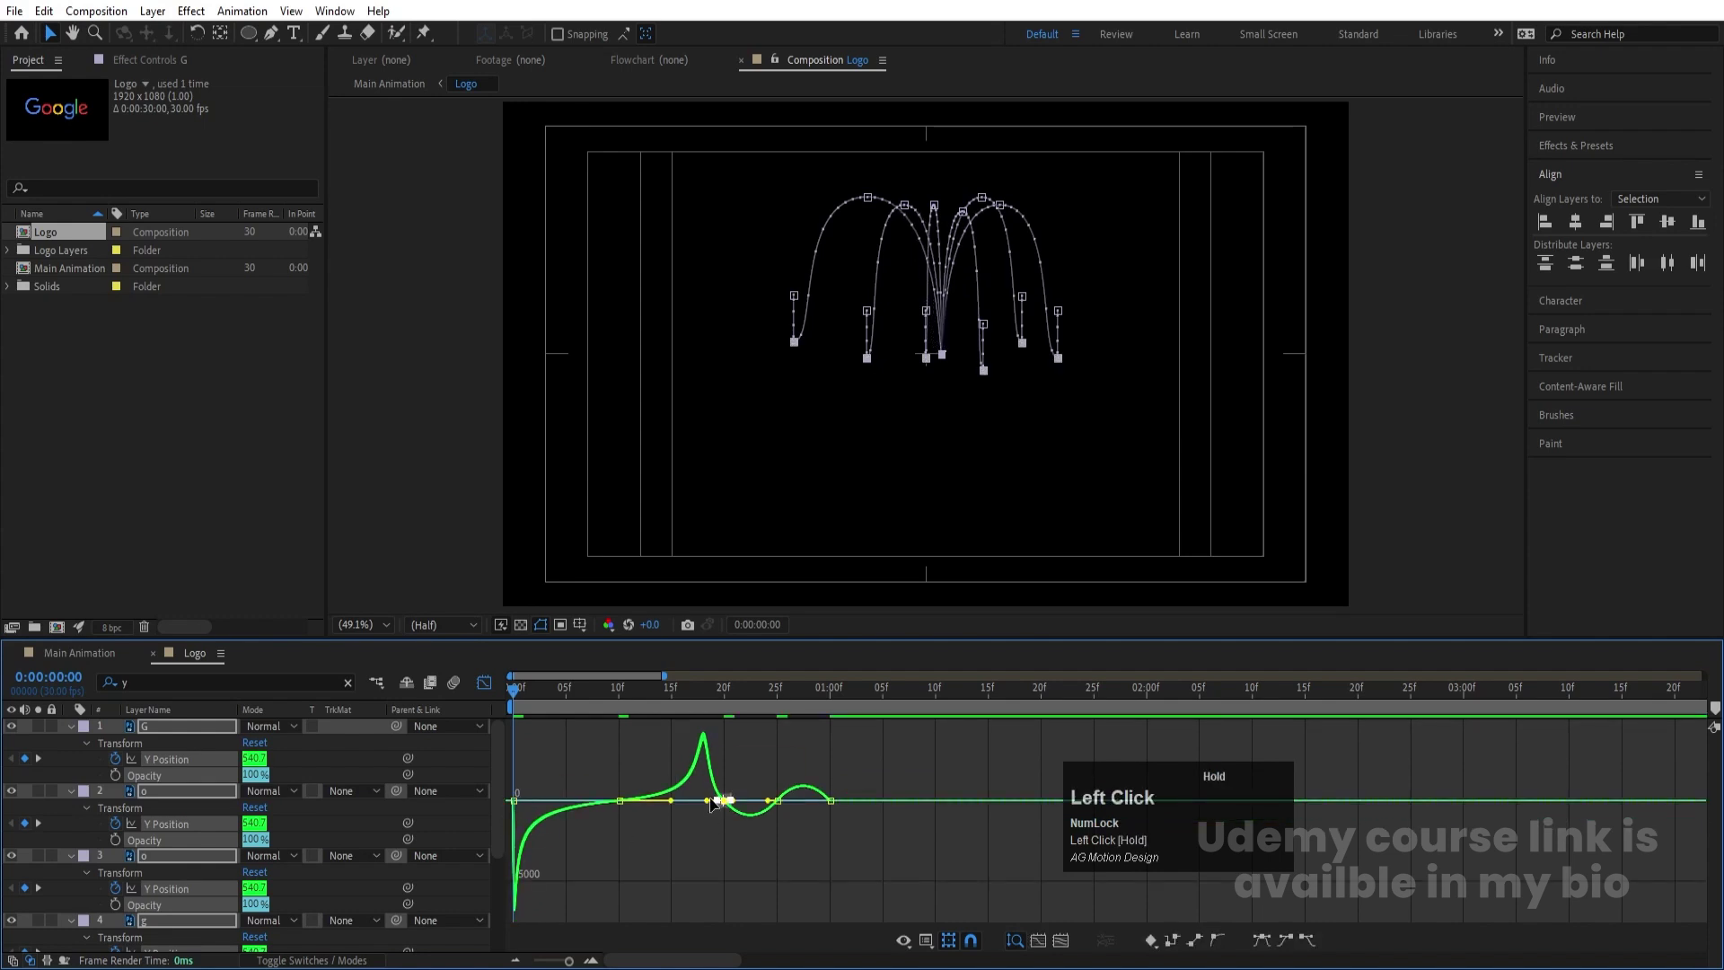
left_click_drag(729, 801, 718, 802)
key("space")
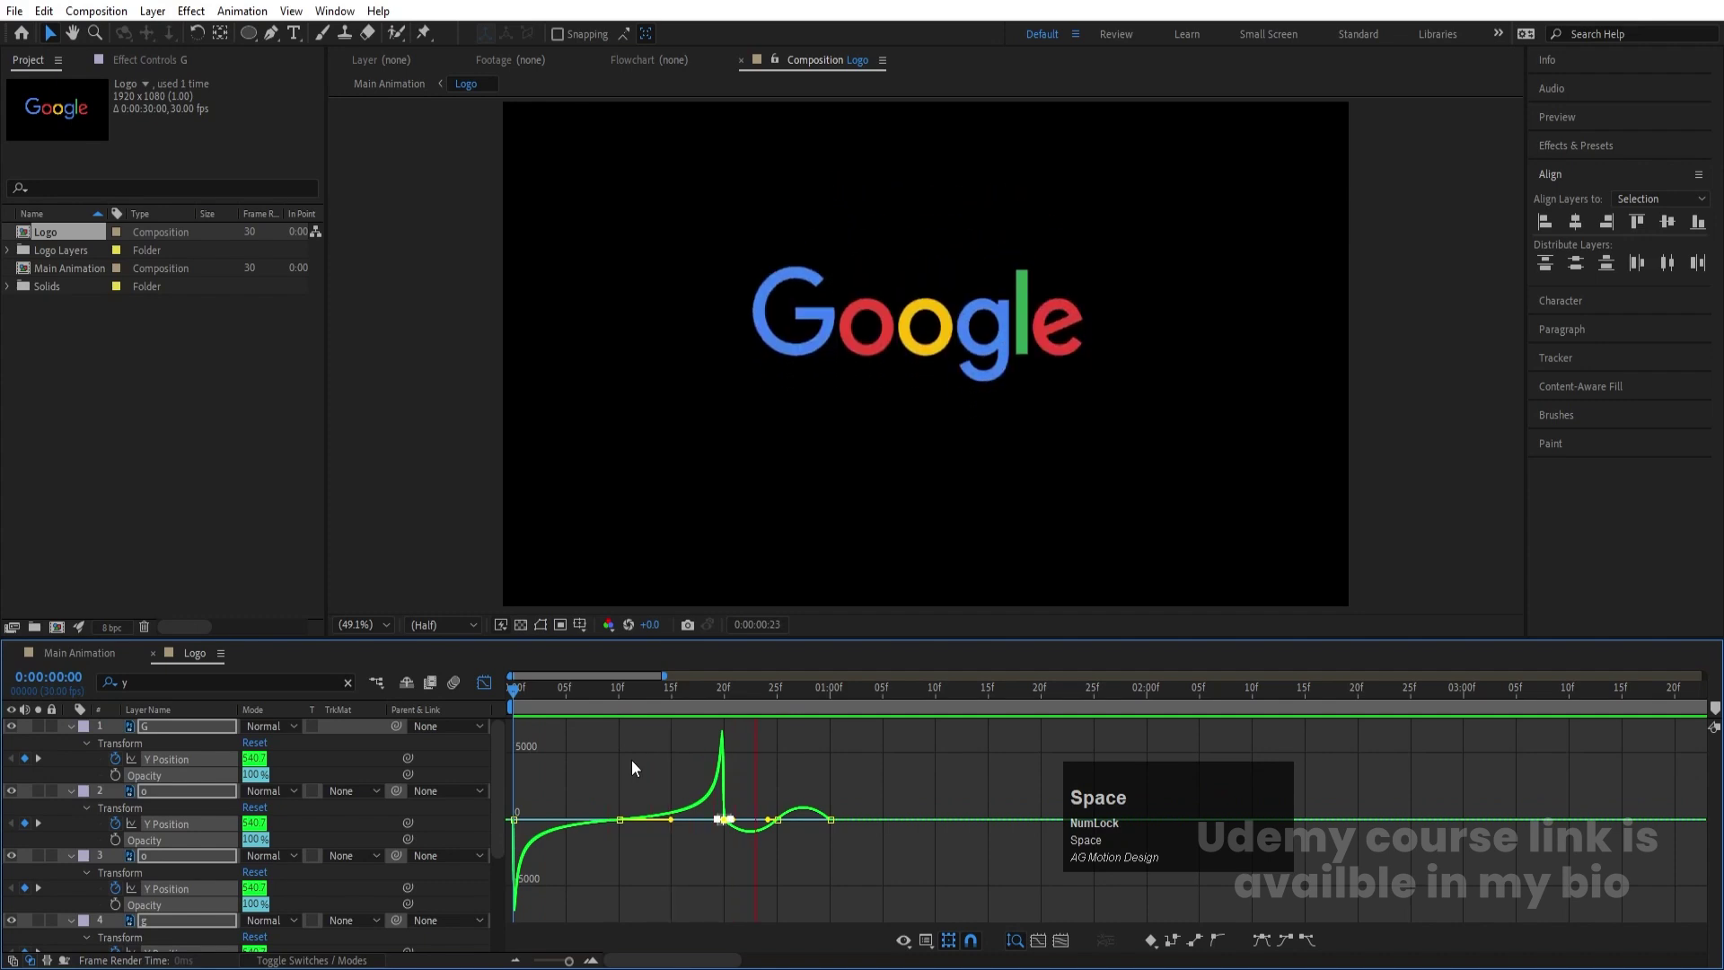
key("space")
Stretch the influence handles of the 0:00:00:25 Y Position keyframes outward on both sides and preview the second bounce
left_click(779, 825)
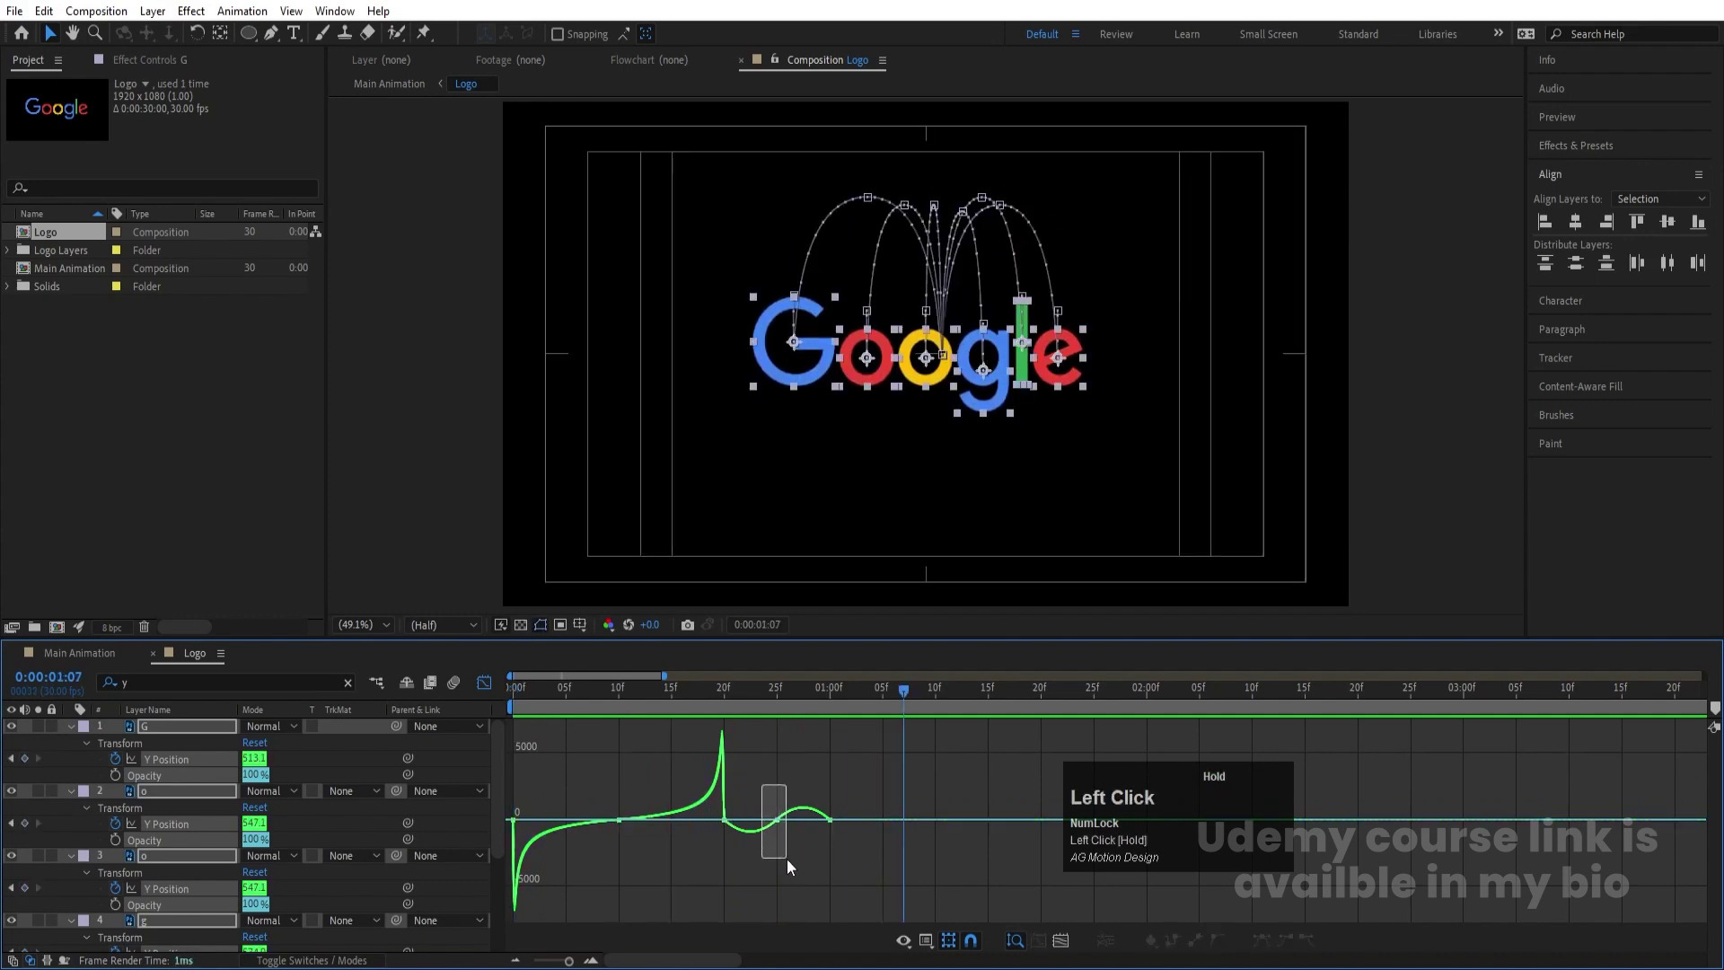
left_click(774, 837)
left_click_drag(754, 820, 828, 822)
key("space")
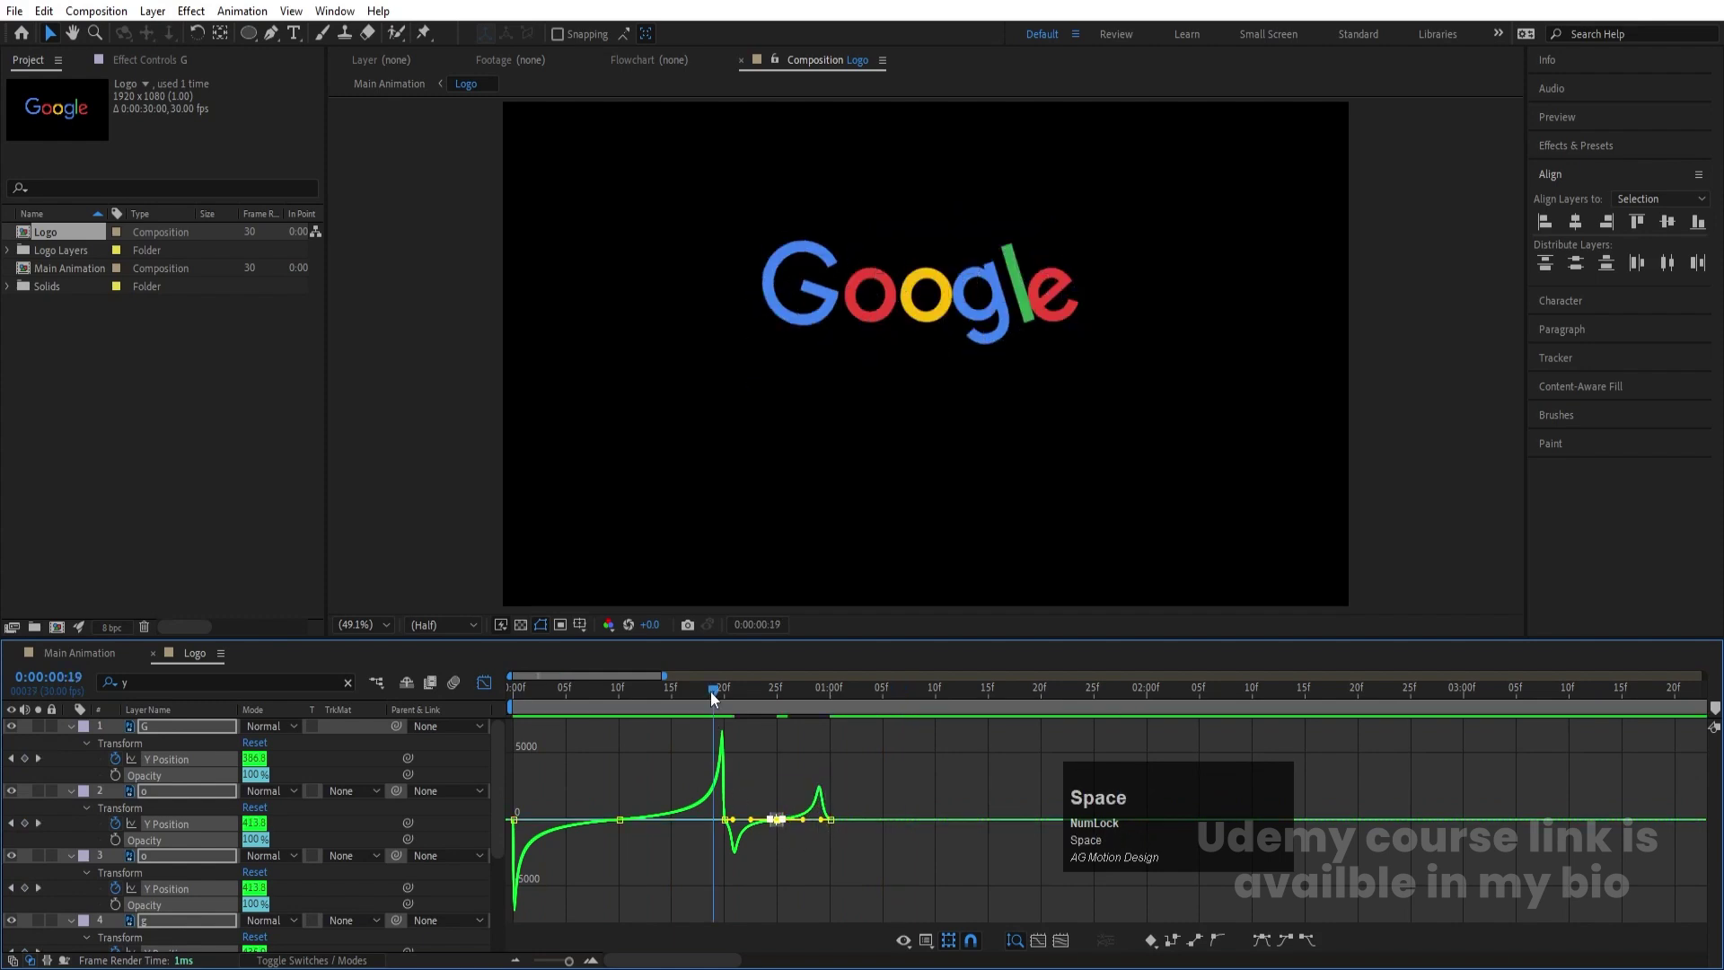
key("space")
left_click(678, 685)
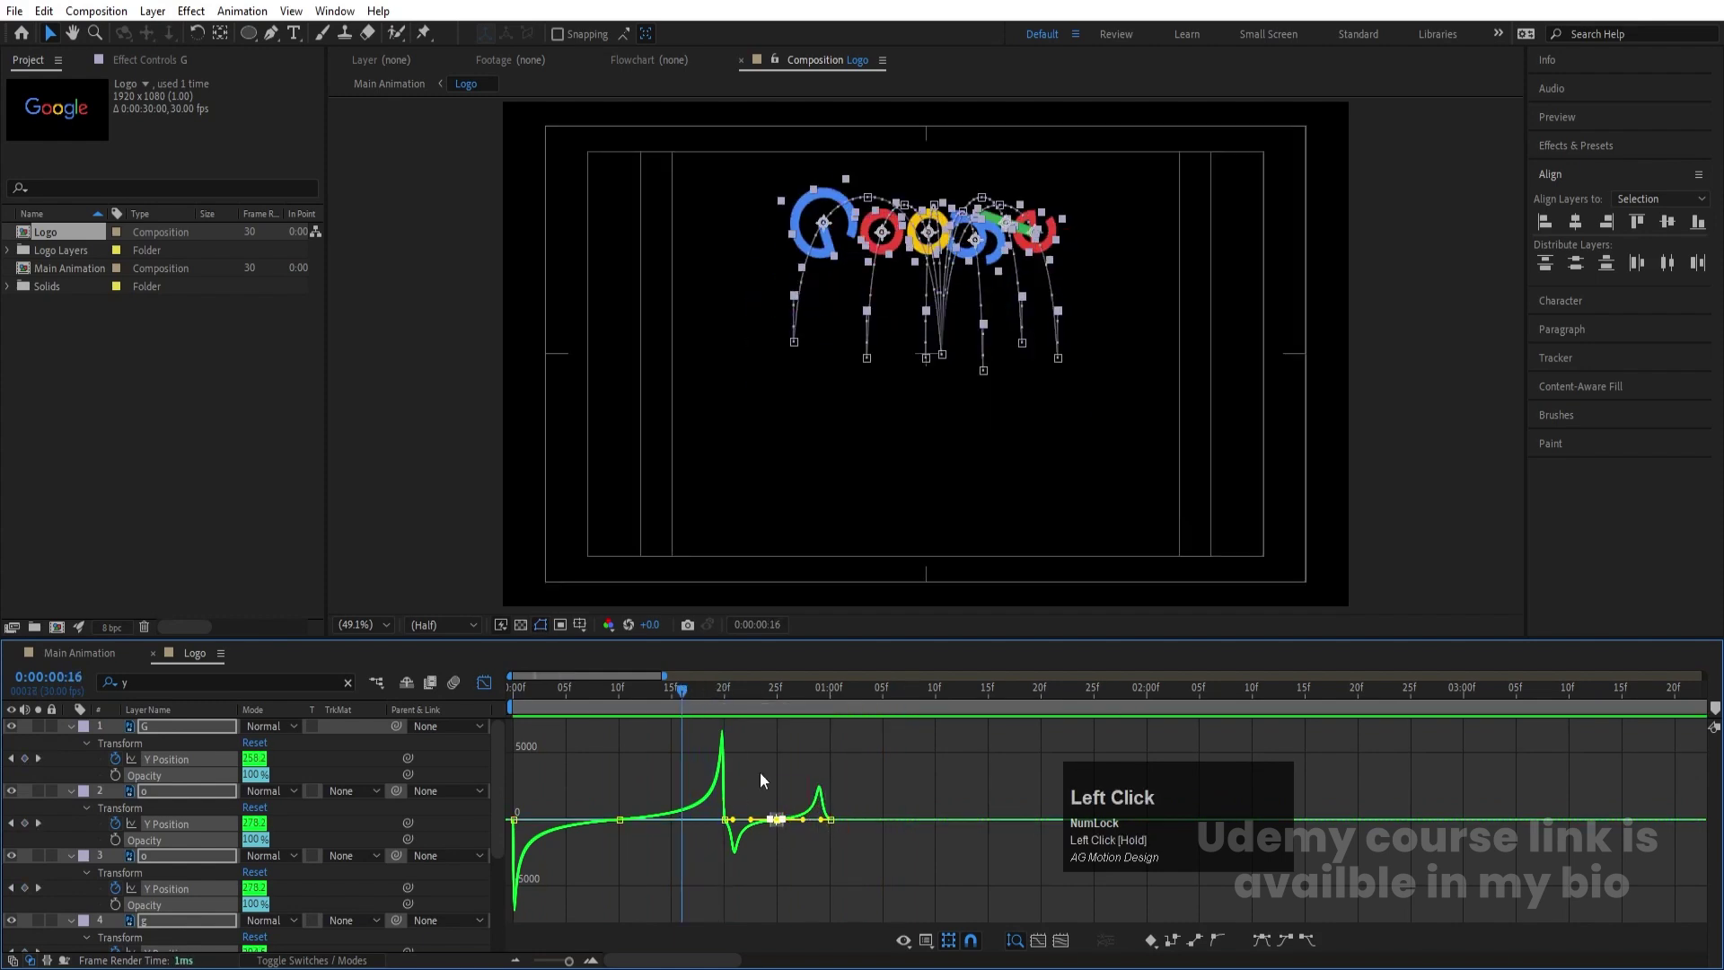
In the speed graph, shorten the outgoing handles of the 0:00:00:20 Y Position keyframes and the incoming handles at 0:00:01:00, and preview the motion
scroll(760, 772, "up", 2)
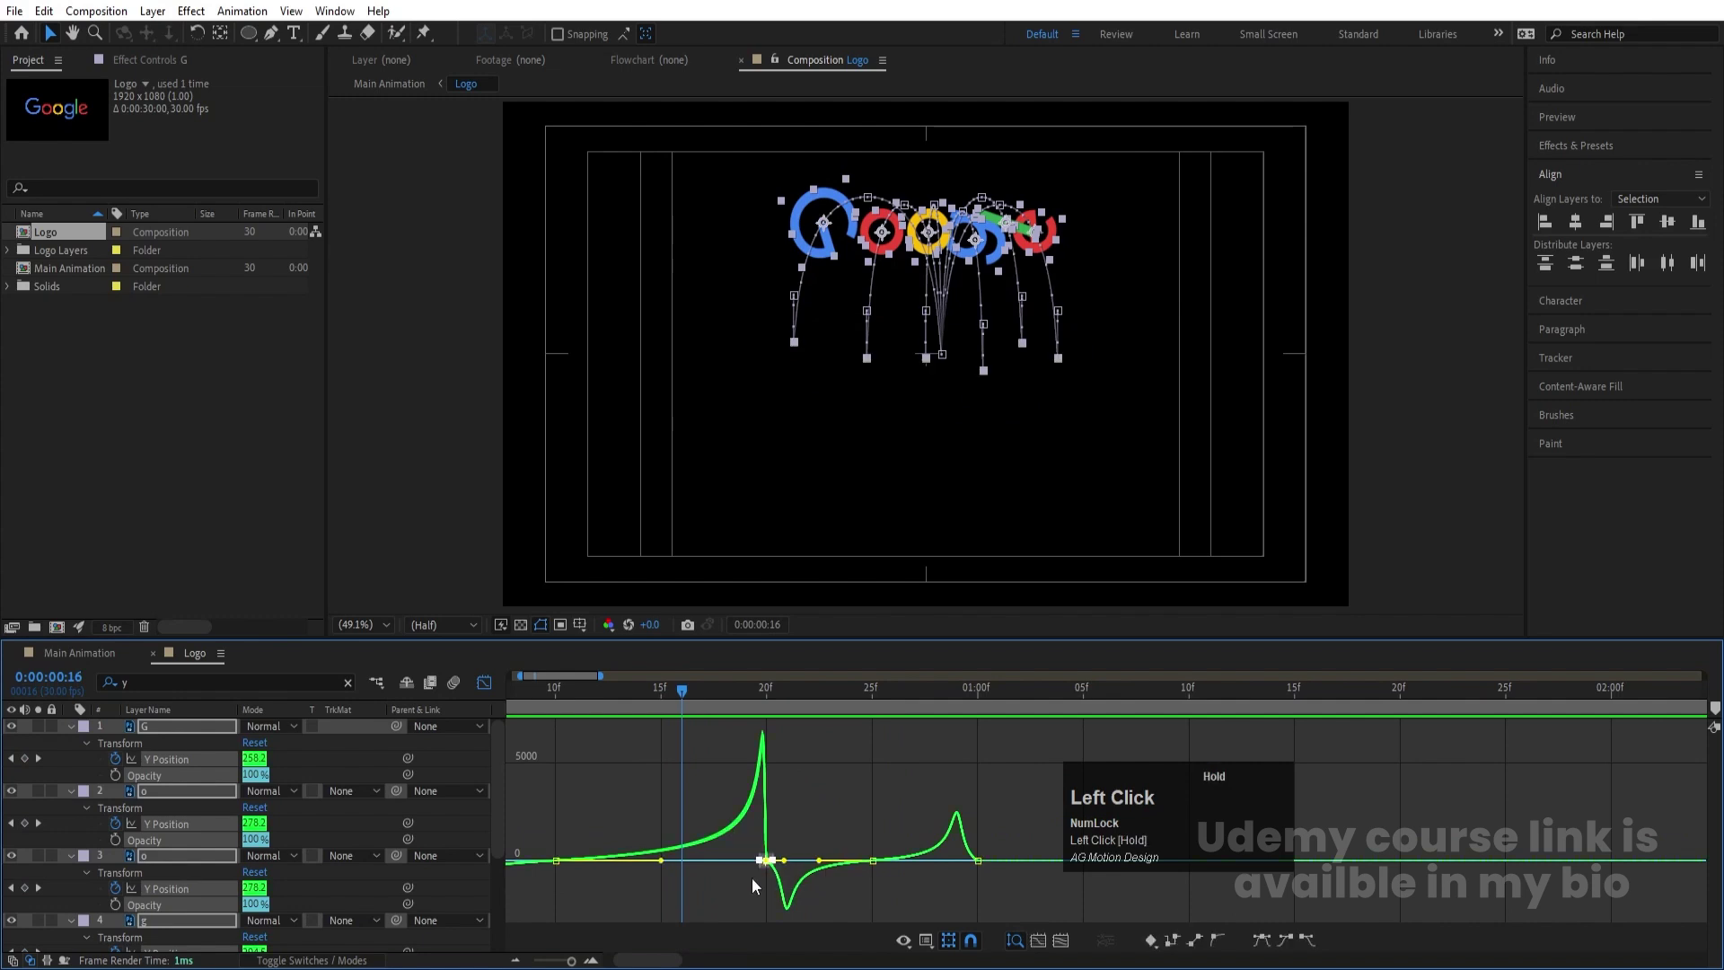
left_click_drag(784, 864, 772, 862)
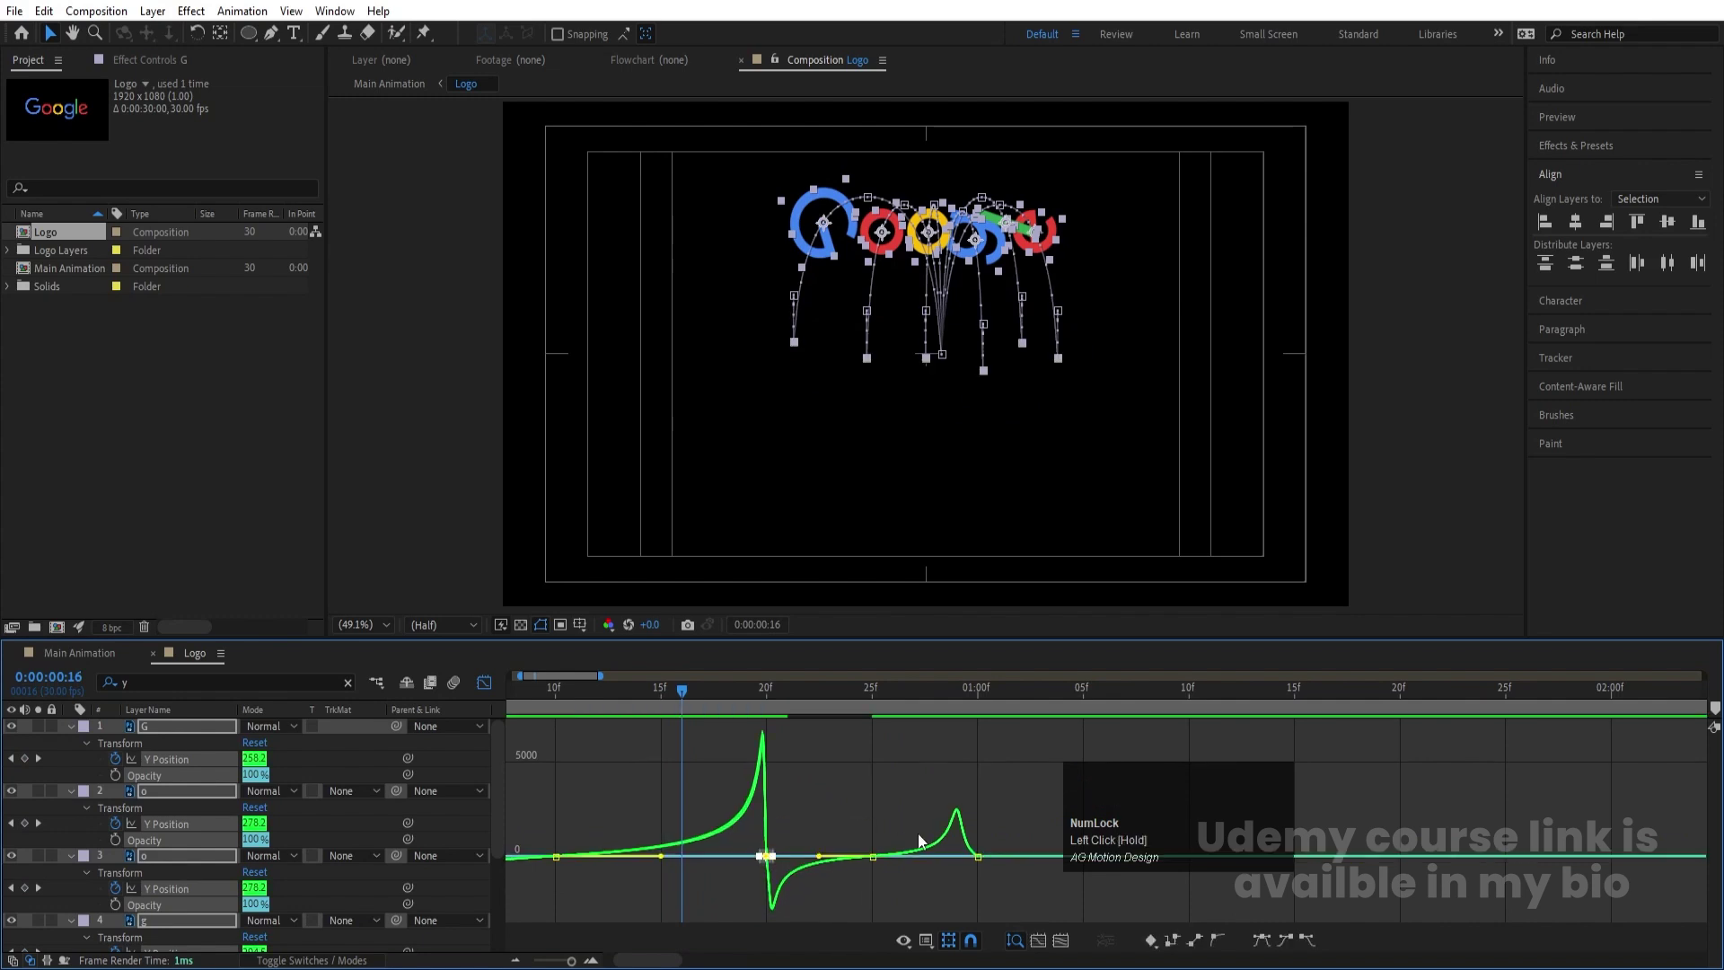
left_click(977, 855)
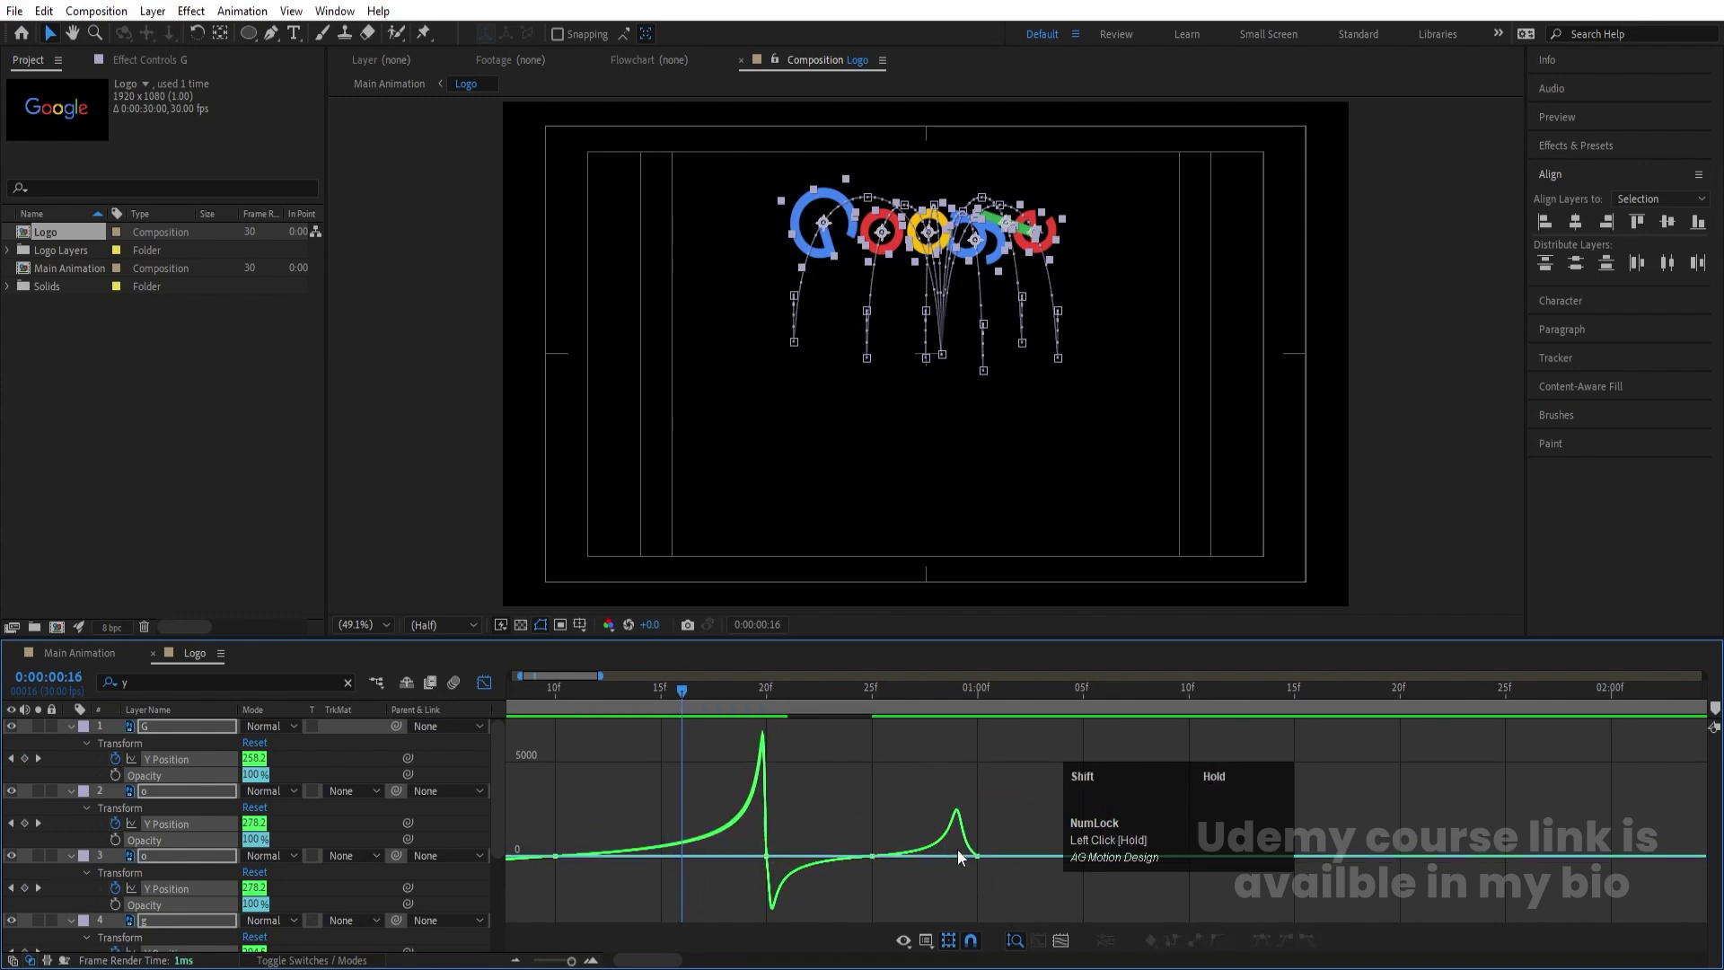
mouse_move(957, 849)
left_mouse_down()
mouse_move(988, 878)
mouse_move(970, 855)
left_mouse_up()
key("space")
key("space")
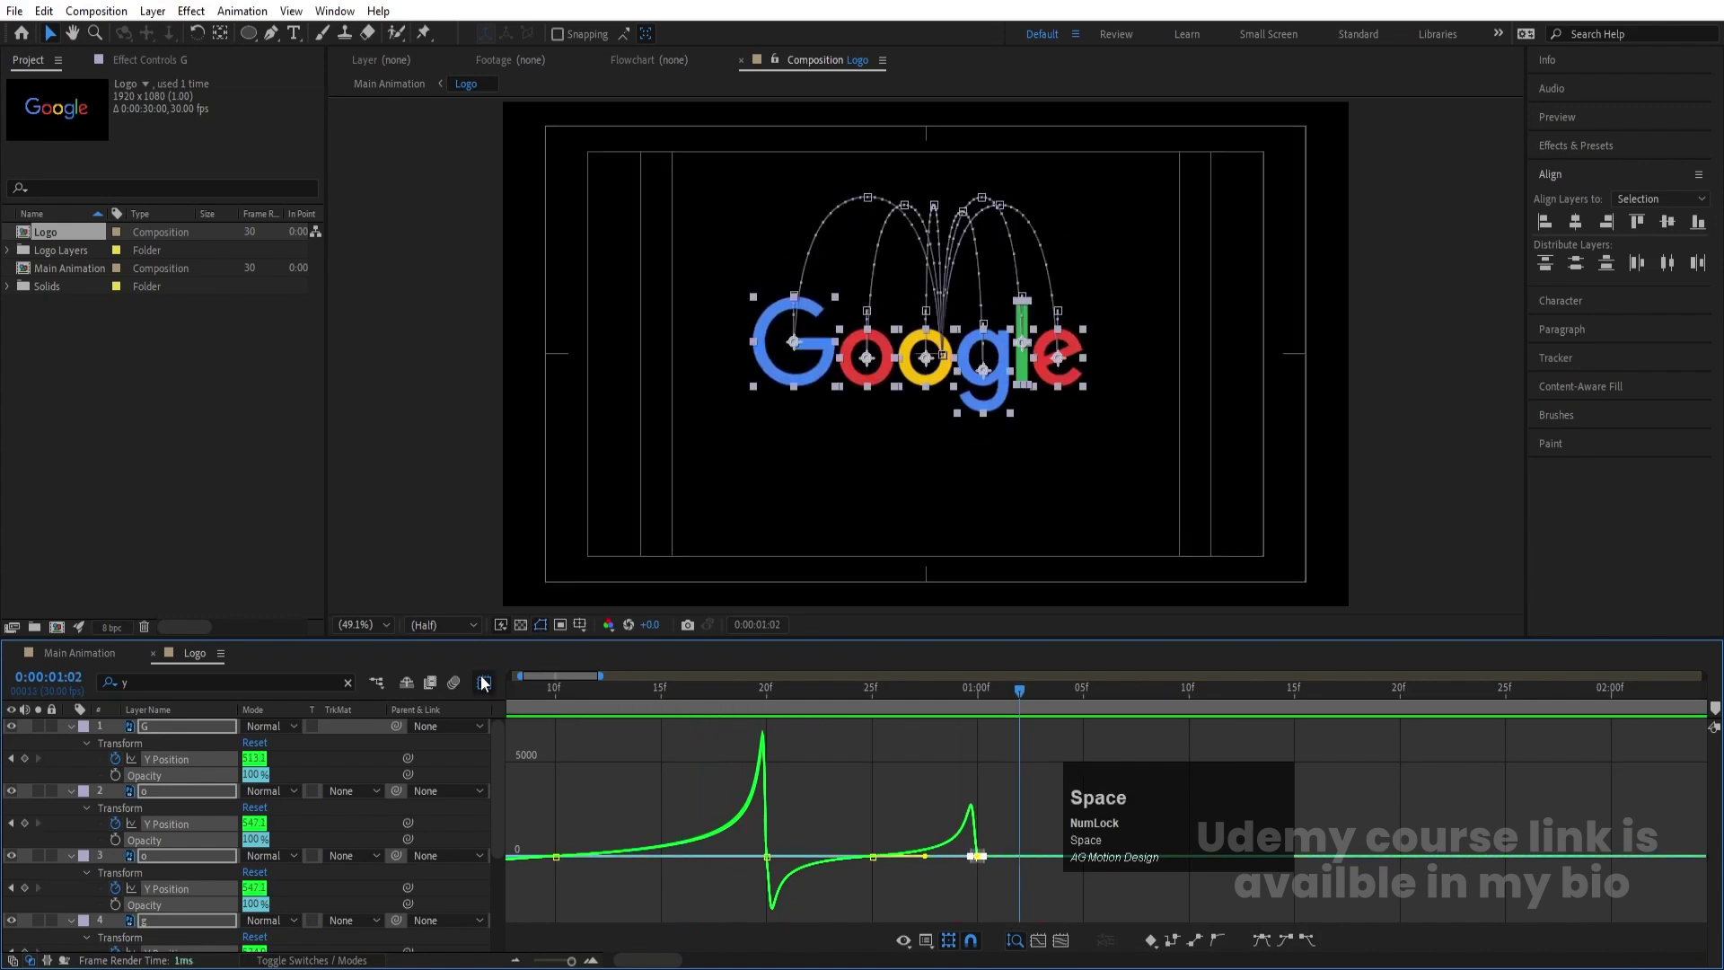
Leave the graph view, lower all letters' second bounce at 0:00:00:25 by setting the G's Y Position to 469.1, and preview it
left_click(483, 682)
left_click(887, 702)
left_click_drag(887, 704, 871, 704)
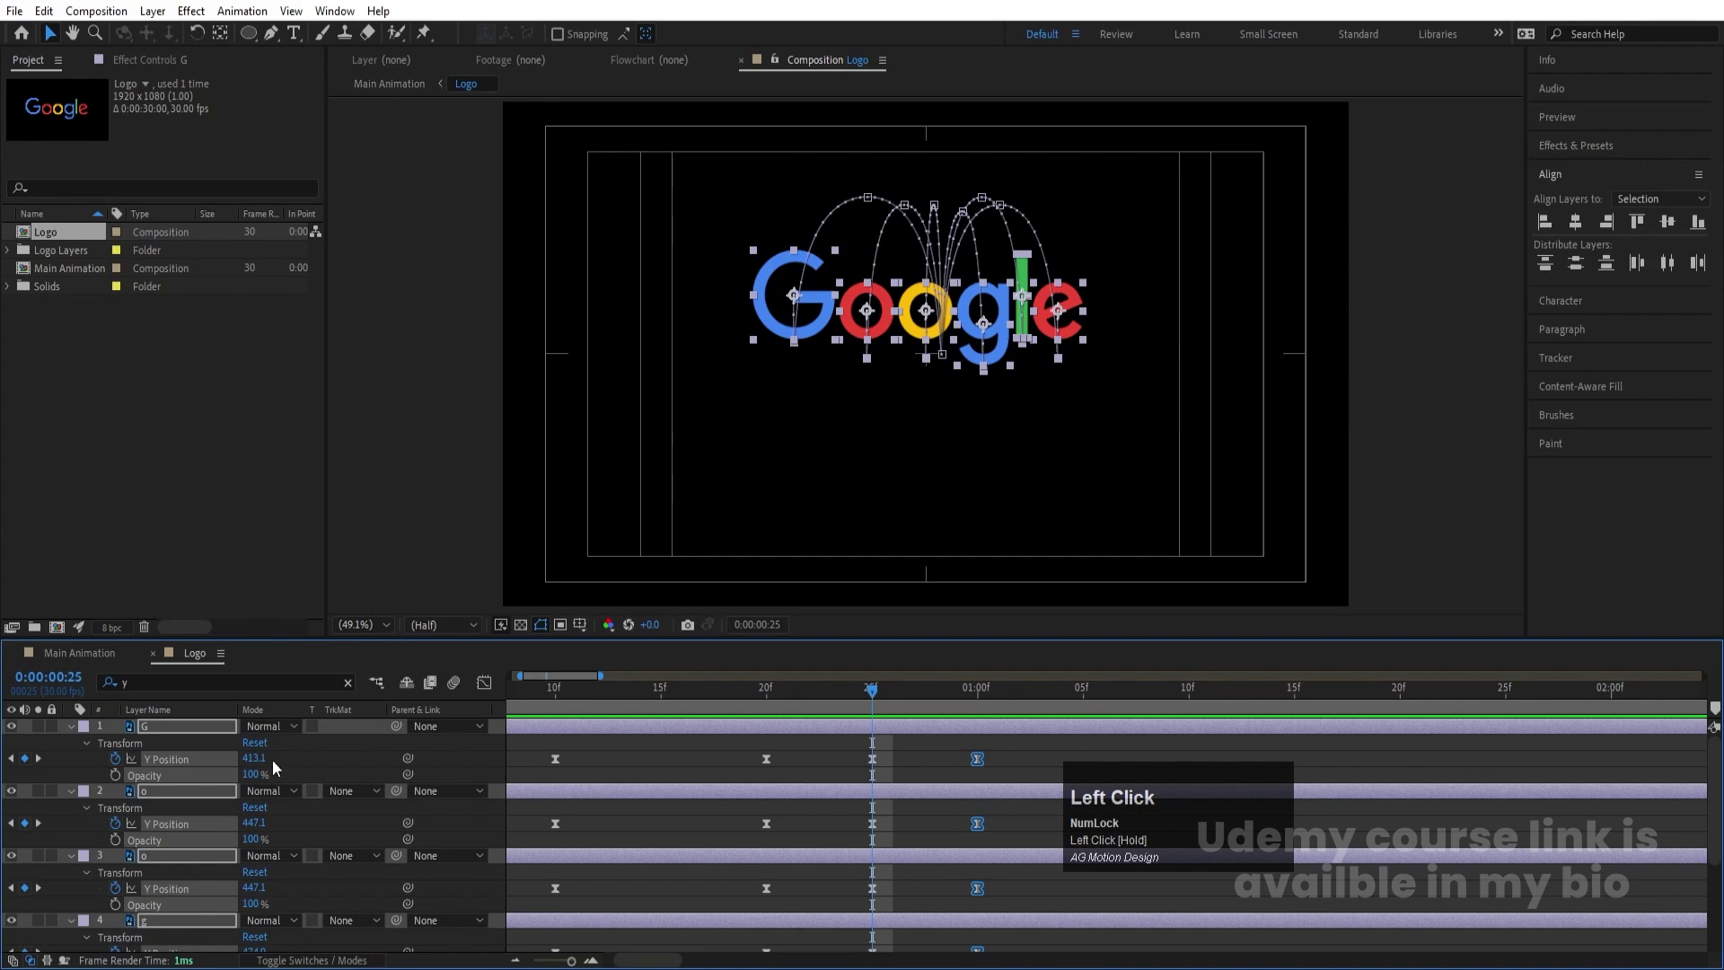
left_click_drag(254, 759, 308, 765)
key("minus")
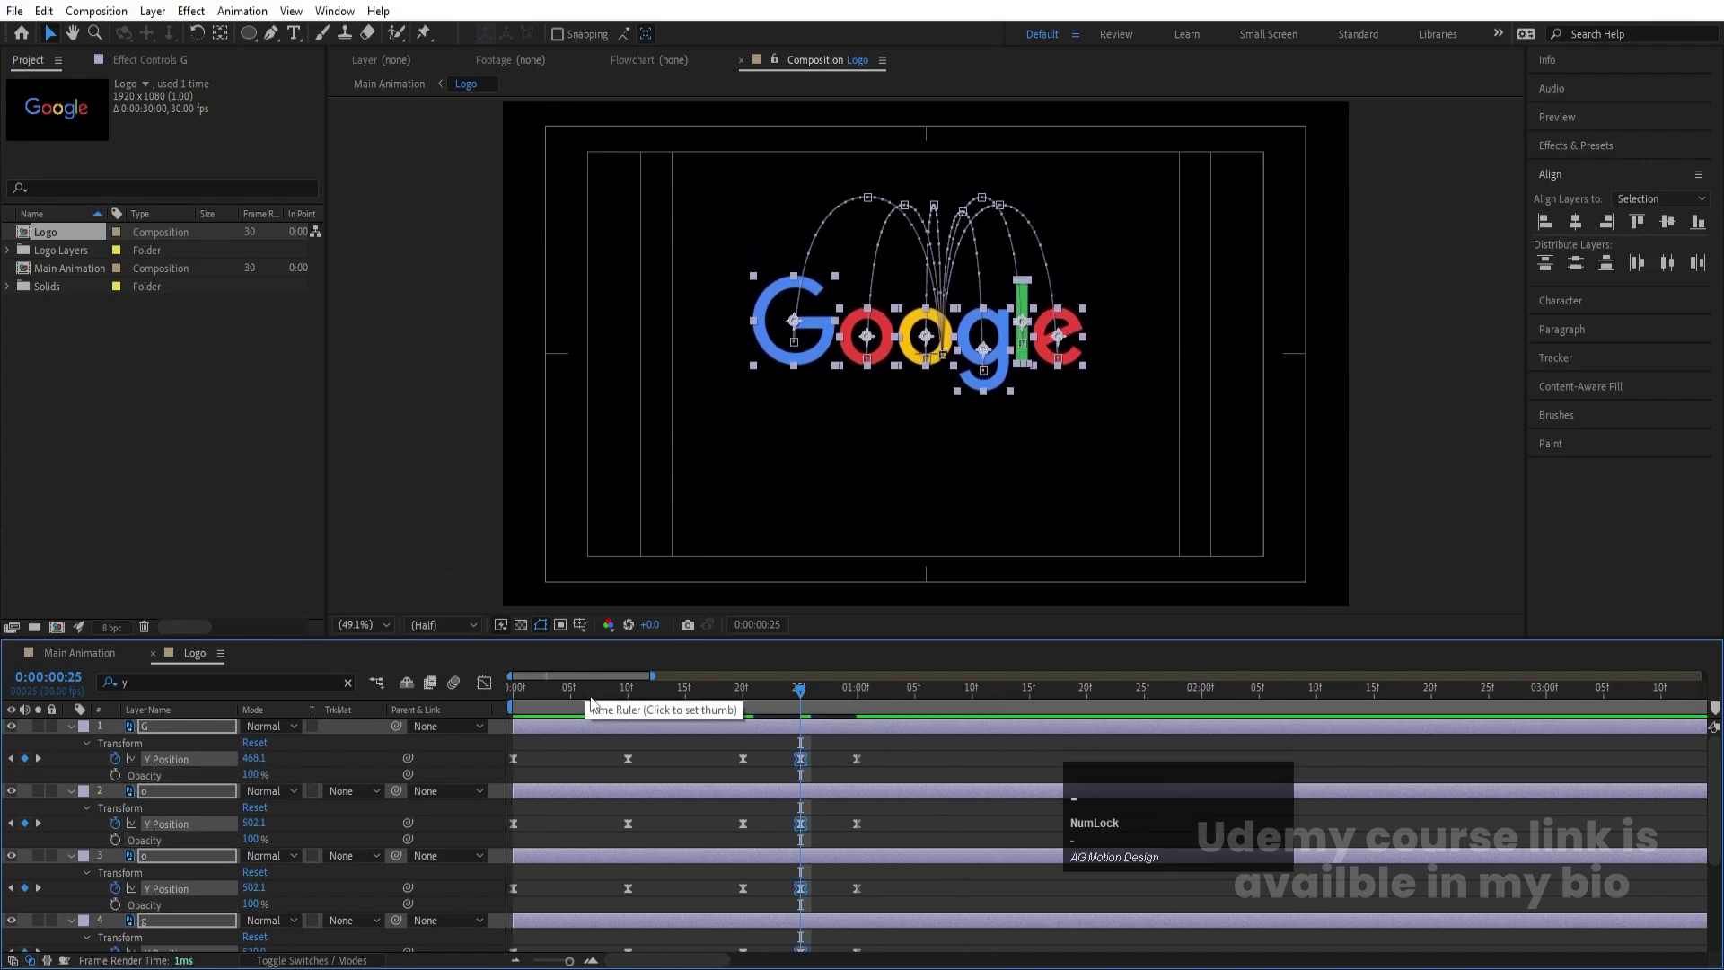
left_click(514, 688)
key("space")
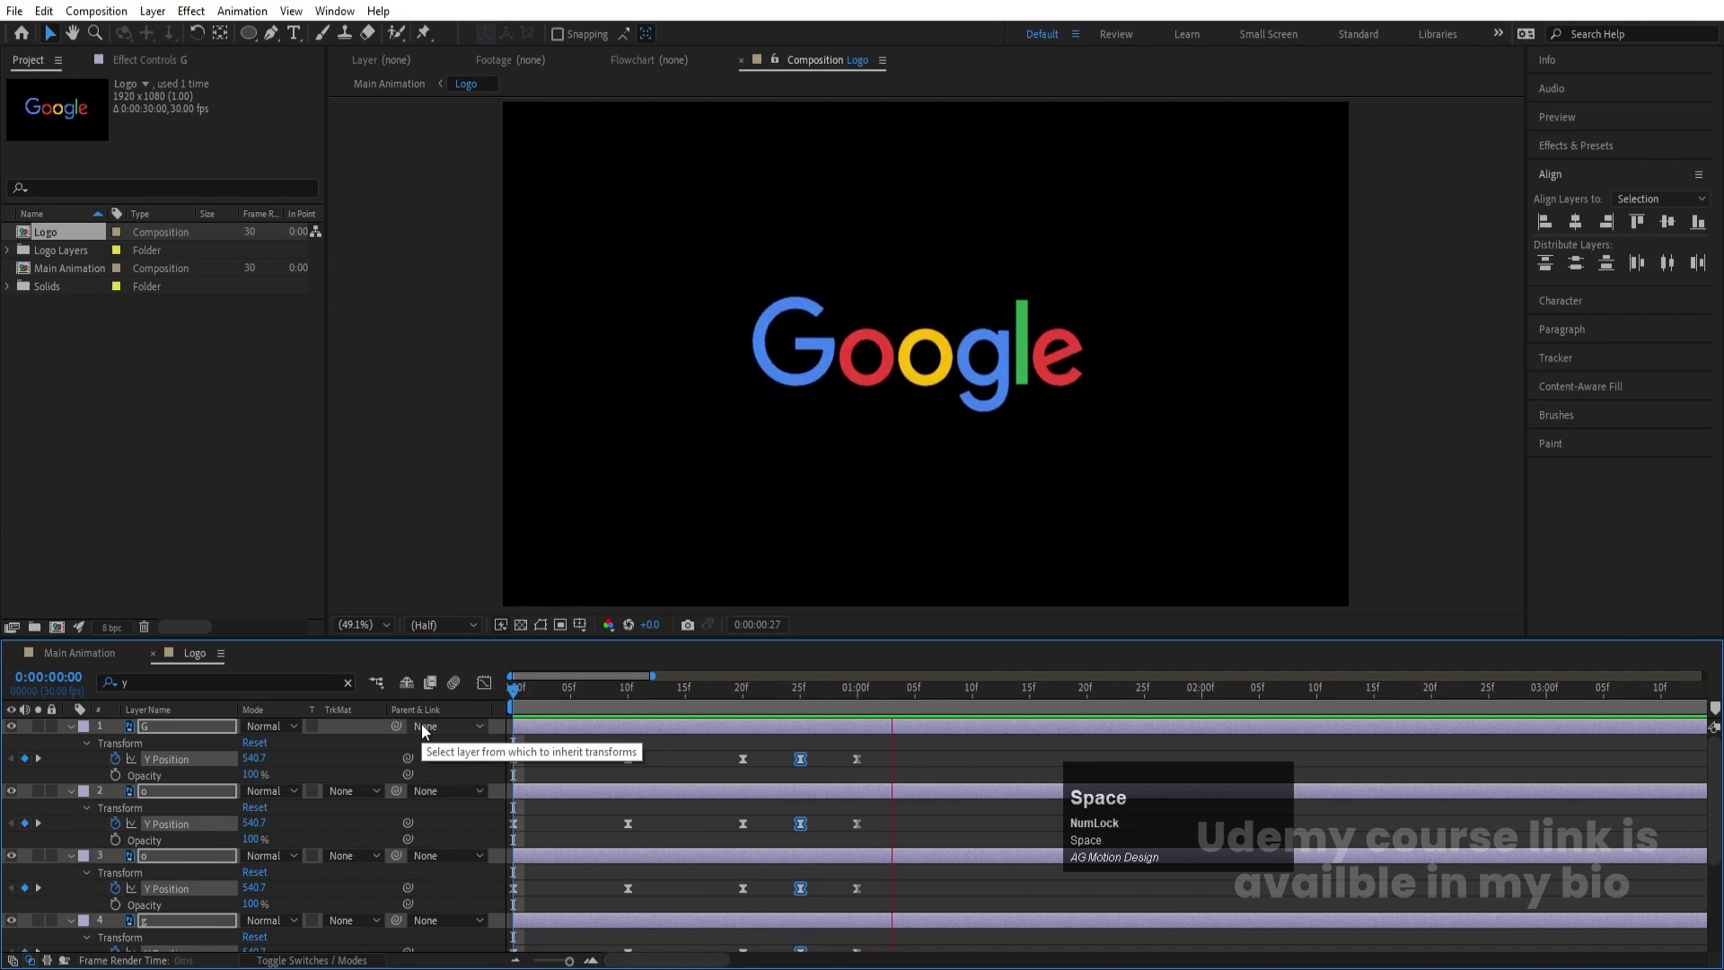
key("space")
Collapse the properties of all letter layers and shift the first o layer to start at 0:00:00:02
left_click(541, 739)
key("u")
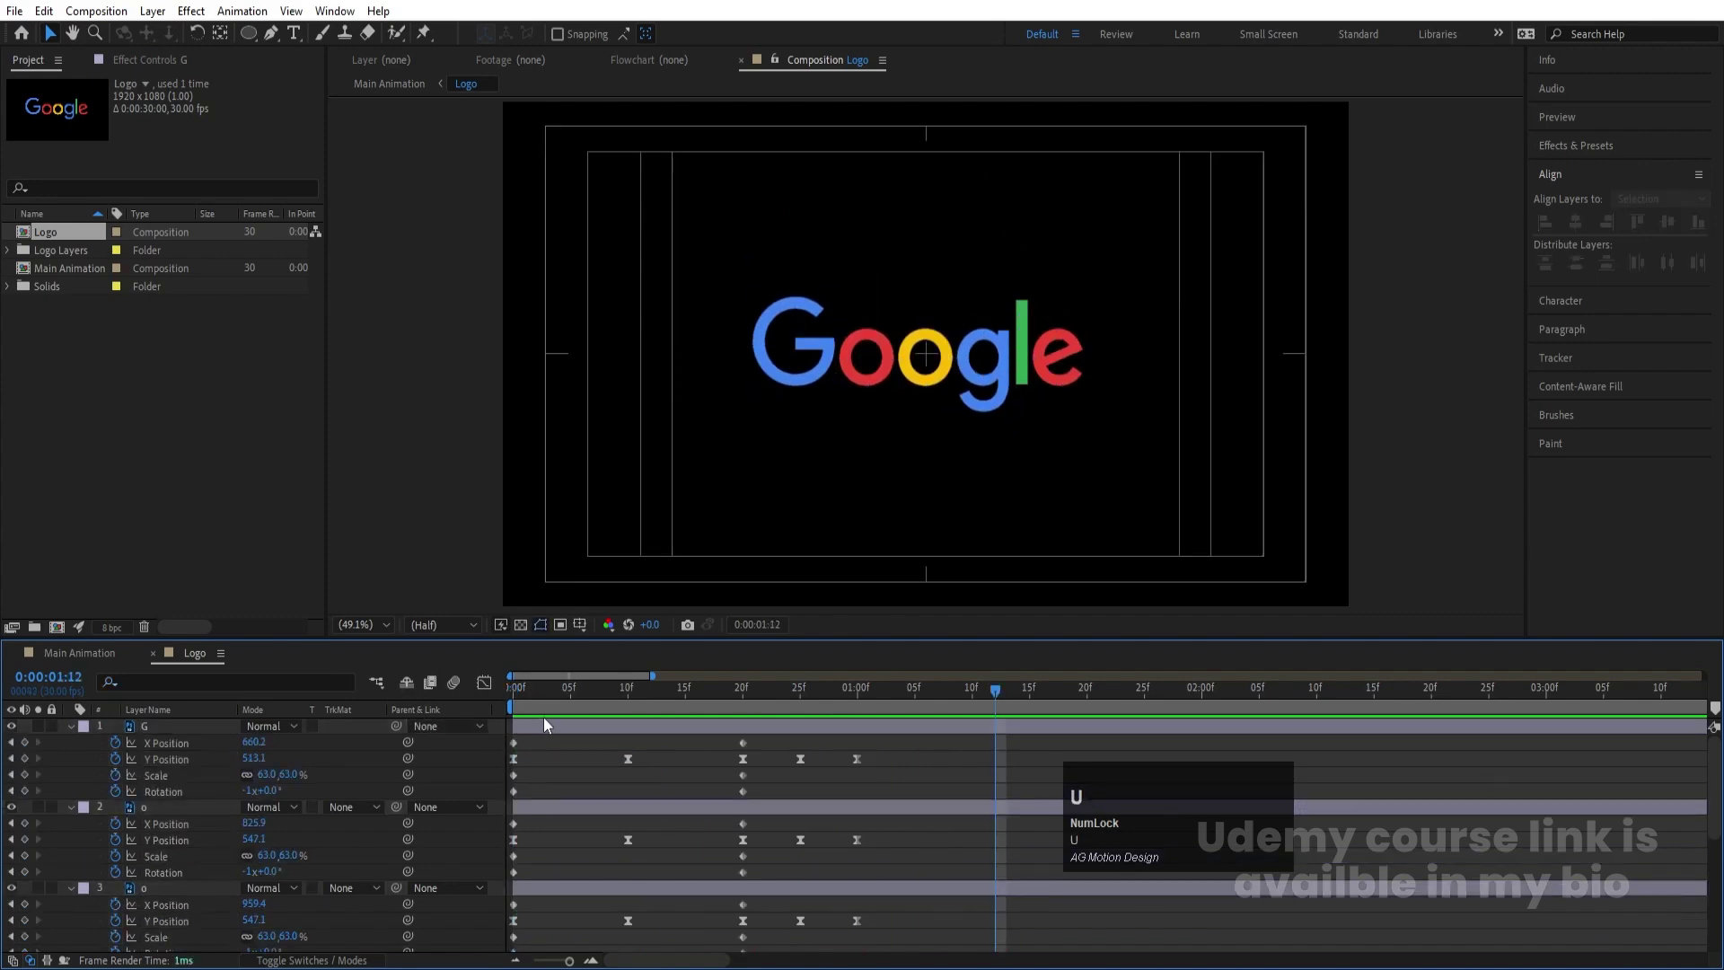
key("u")
left_click(513, 688)
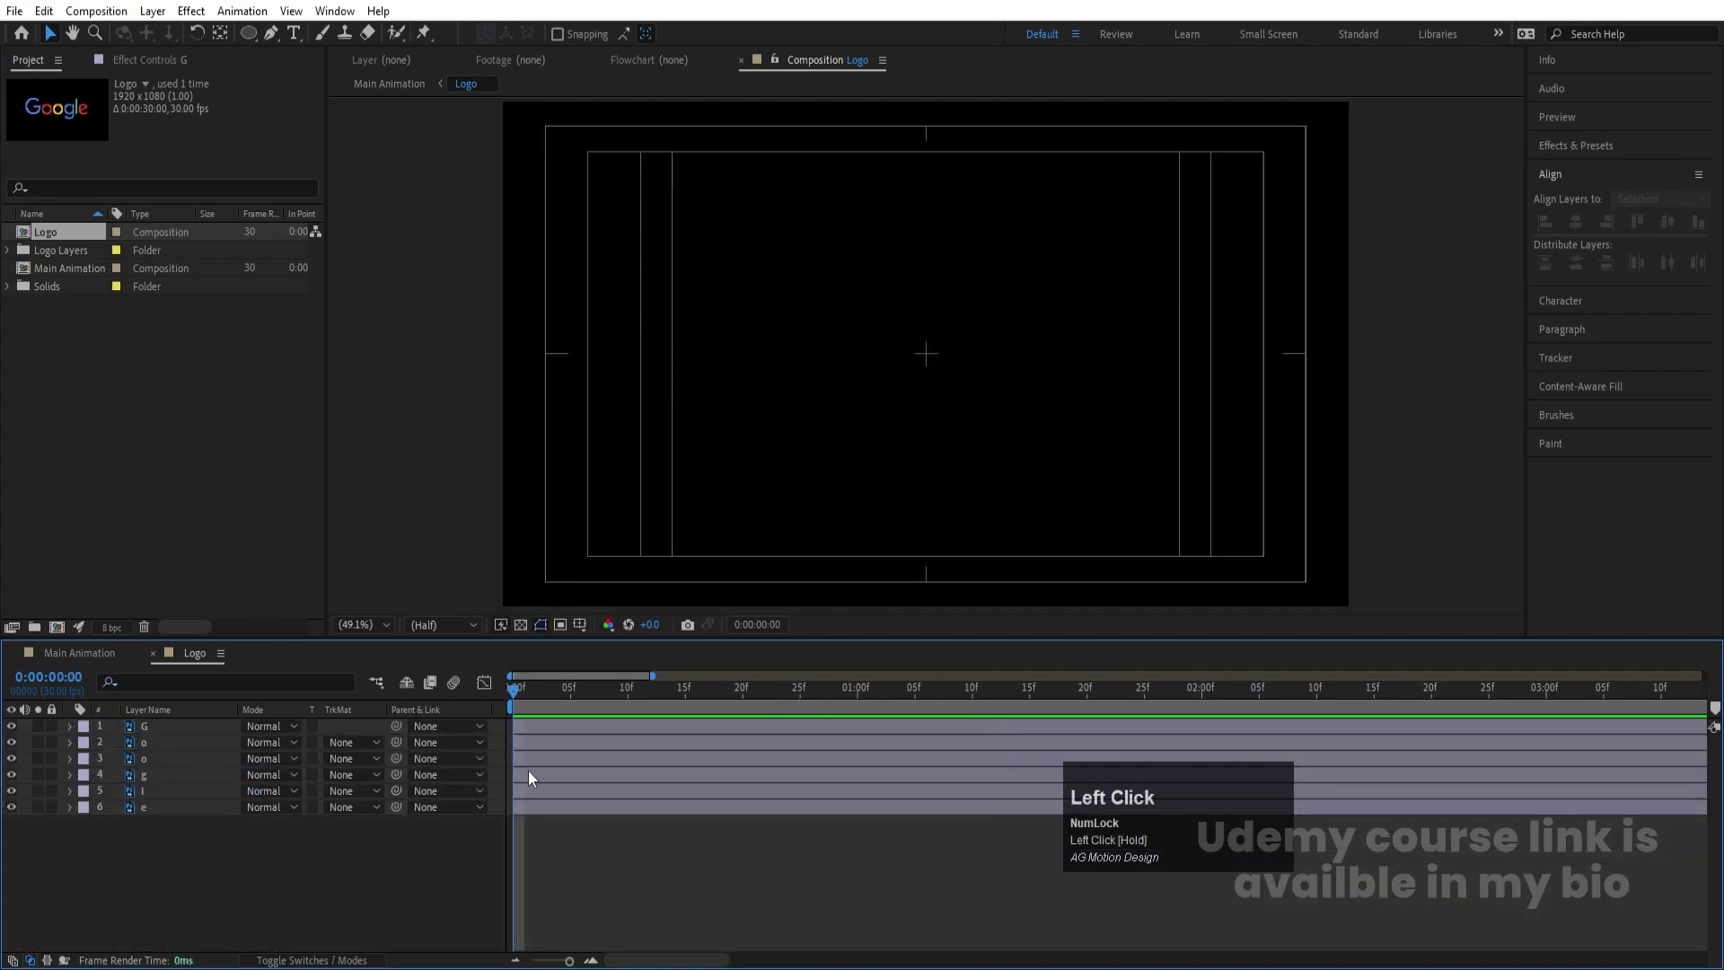
key("Page_Down")
key("Page_Down")
left_click(529, 740)
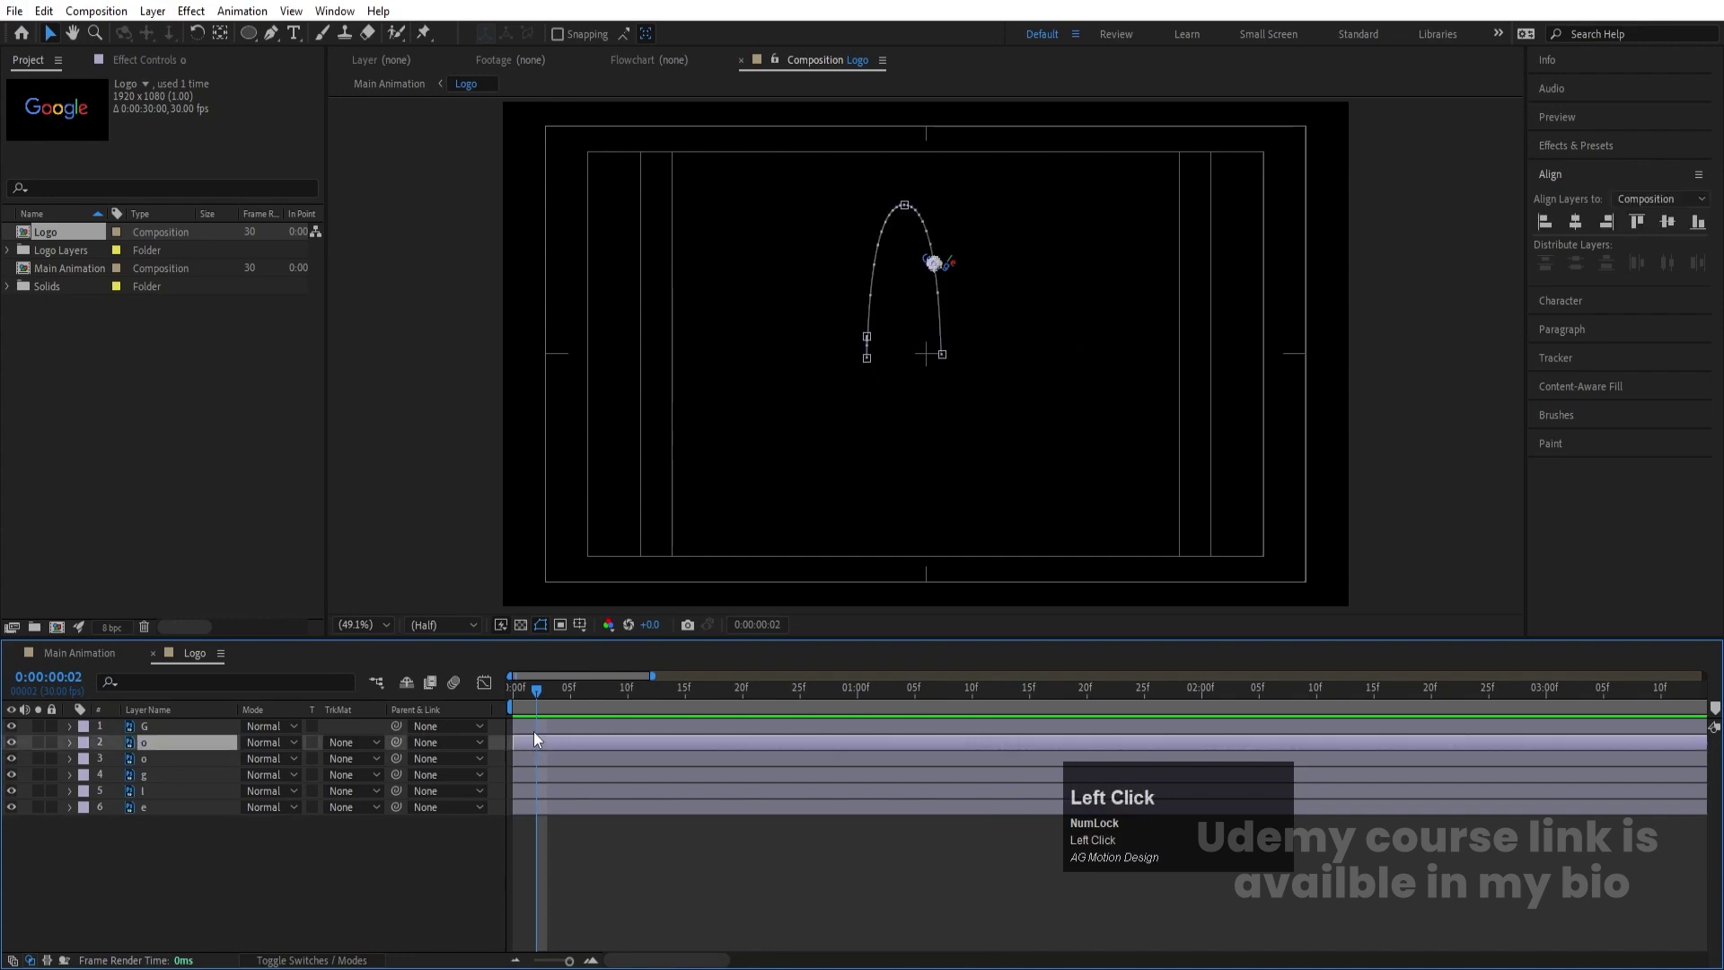
key("bracketleft")
Shift the second o layer to start at 0:00:00:04 and the g layer at 0:00:00:06
key("Page_Down")
key("Page_Down")
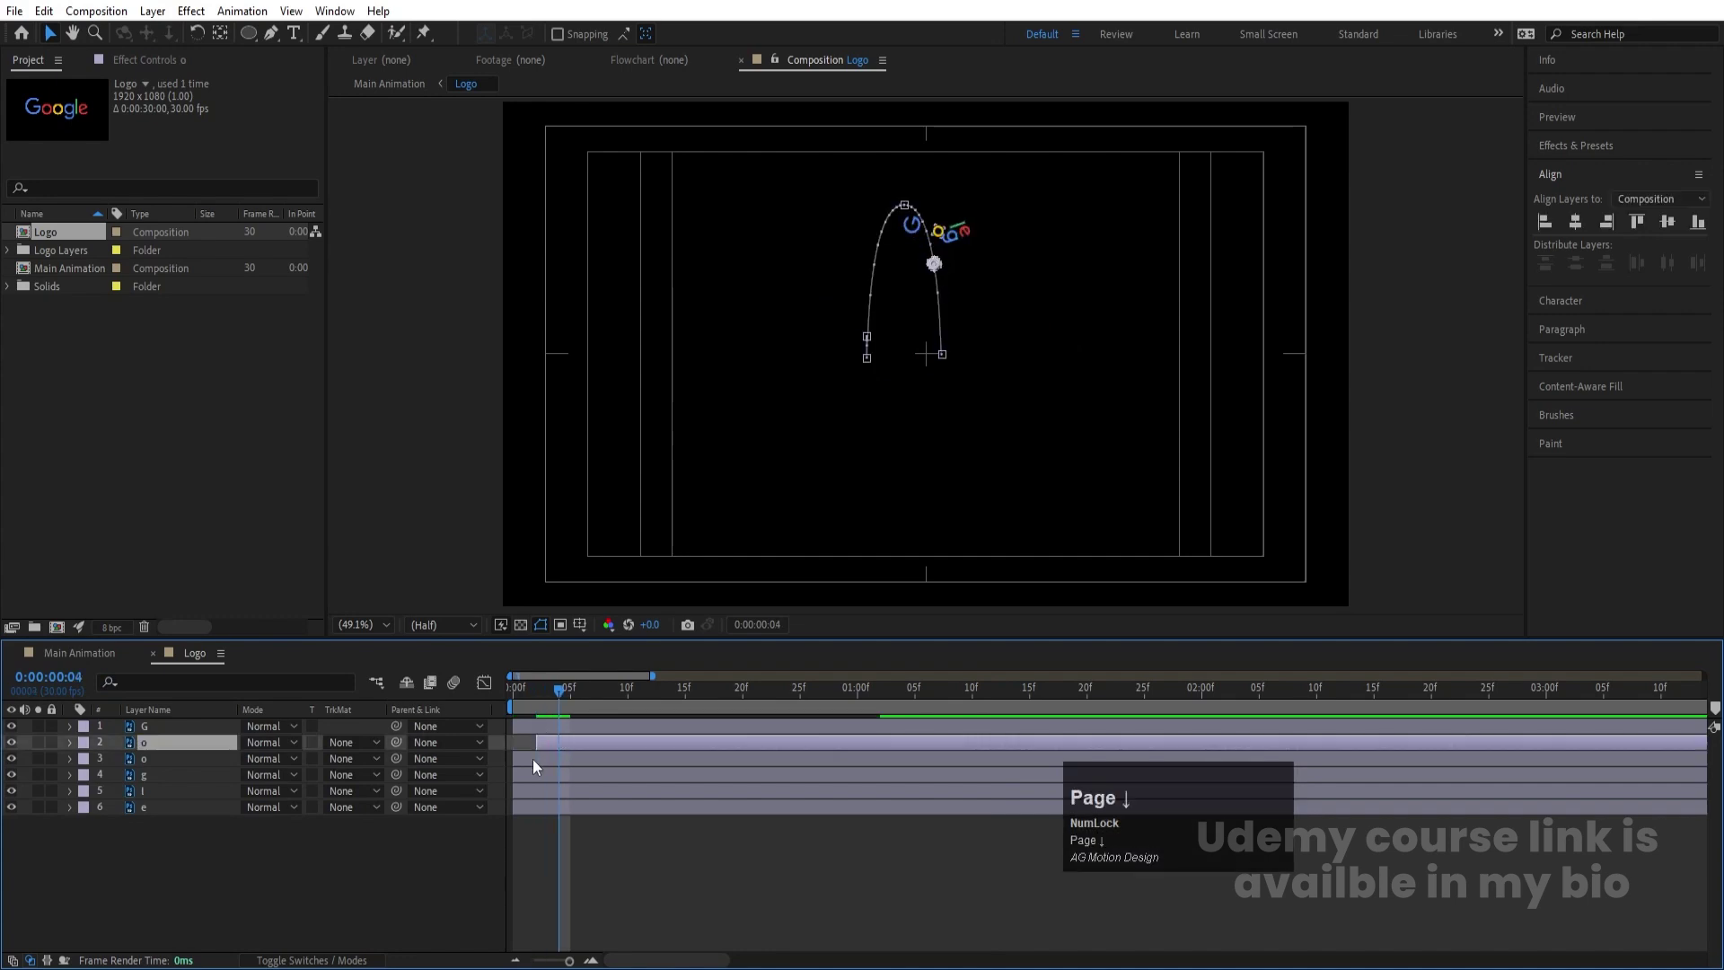
left_click(532, 758)
key("bracketleft")
key("Page_Down")
key("Page_Down")
left_click(556, 778)
key("bracketleft")
Shift the l layer to start at 0:00:00:08 and the e layer at 0:00:00:10
key("Page_Down")
key("Page_Down")
left_click(565, 791)
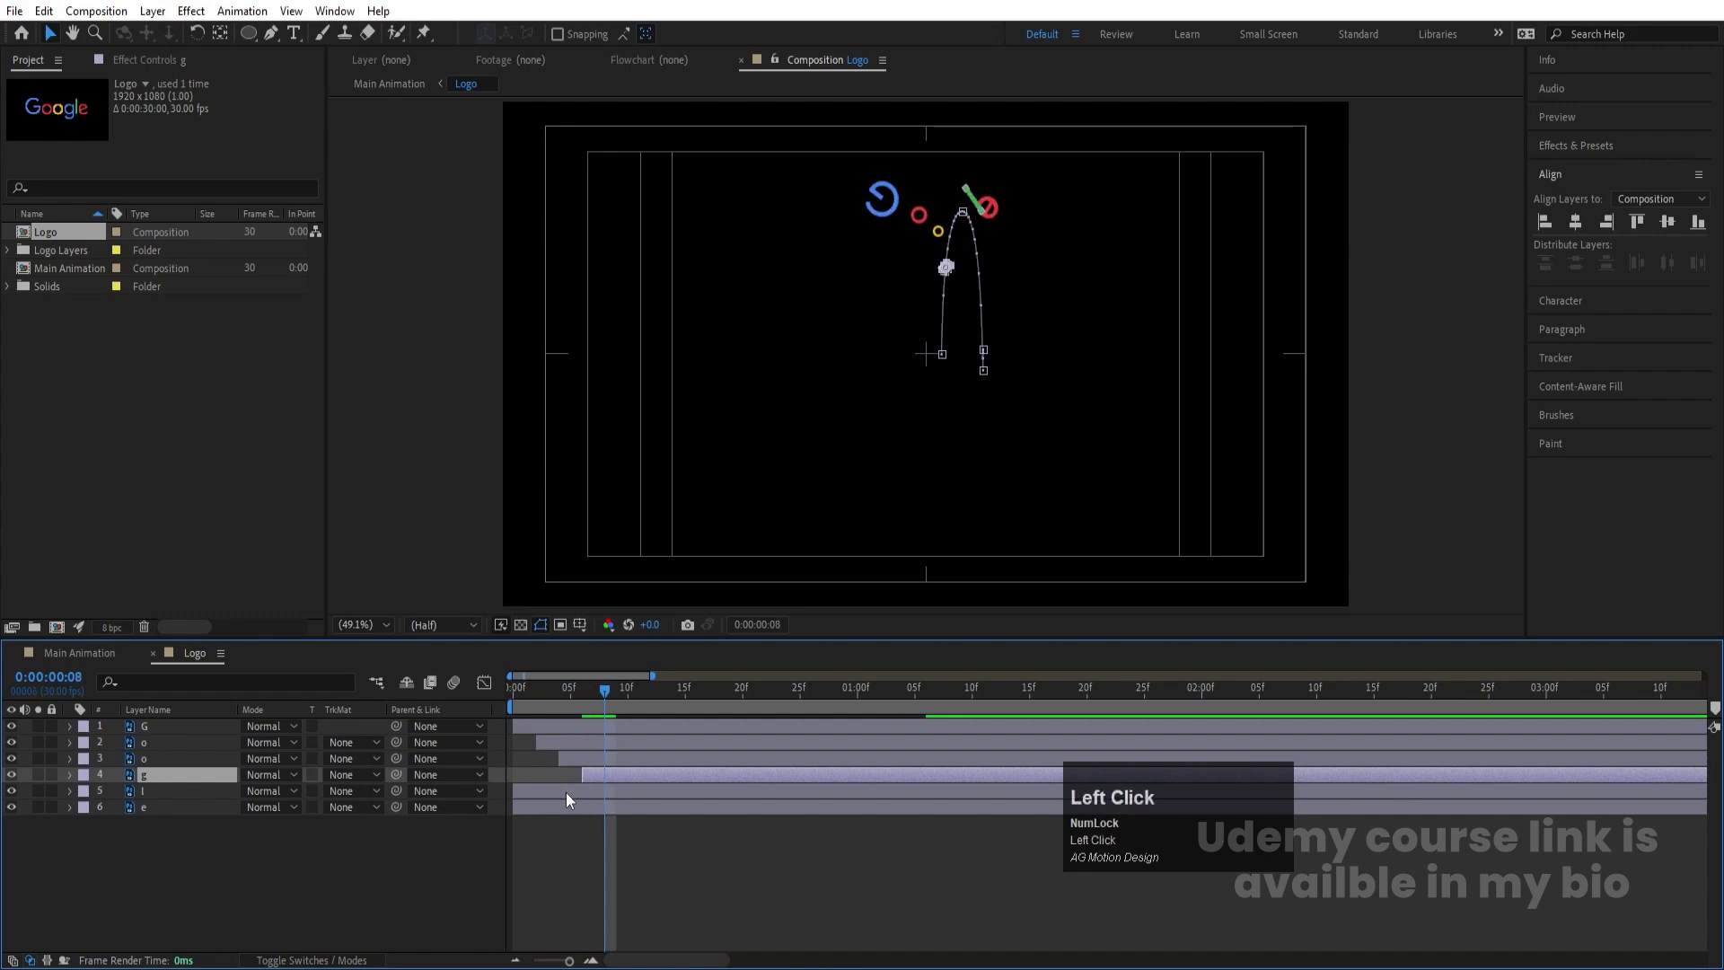
key("bracketleft")
key("Page_Down")
key("Page_Down")
left_click(580, 805)
key("bracketleft")
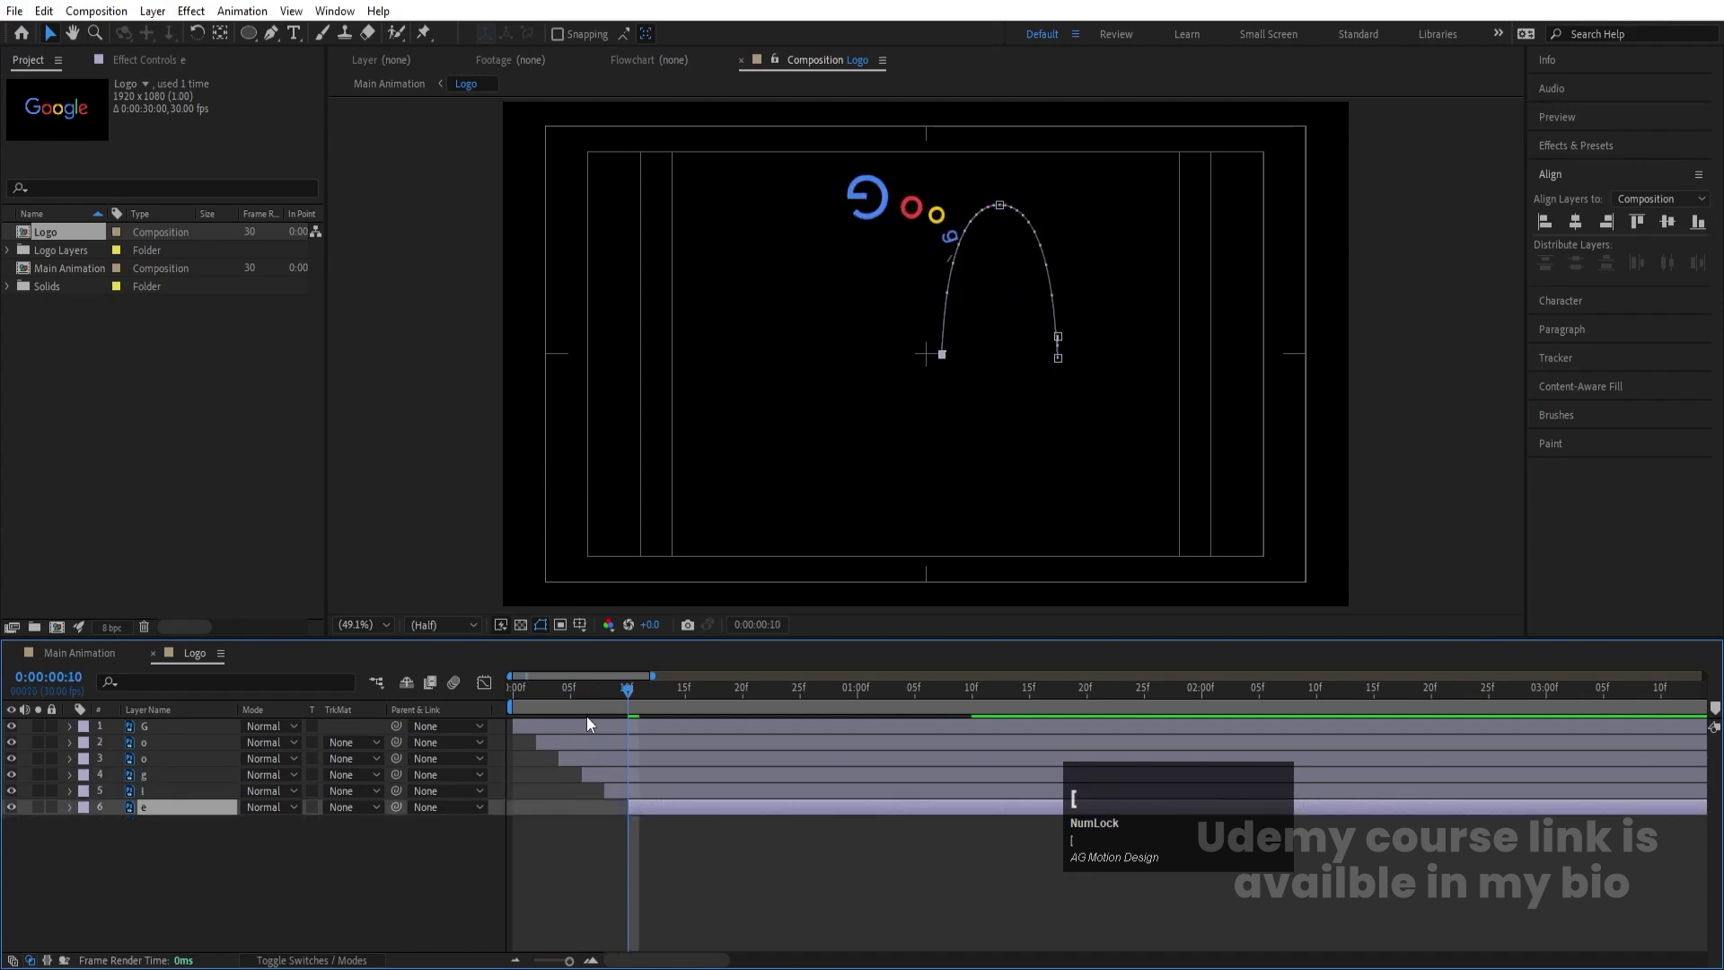
Preview the staggered letter animation from the beginning
key("space")
left_click(384, 717)
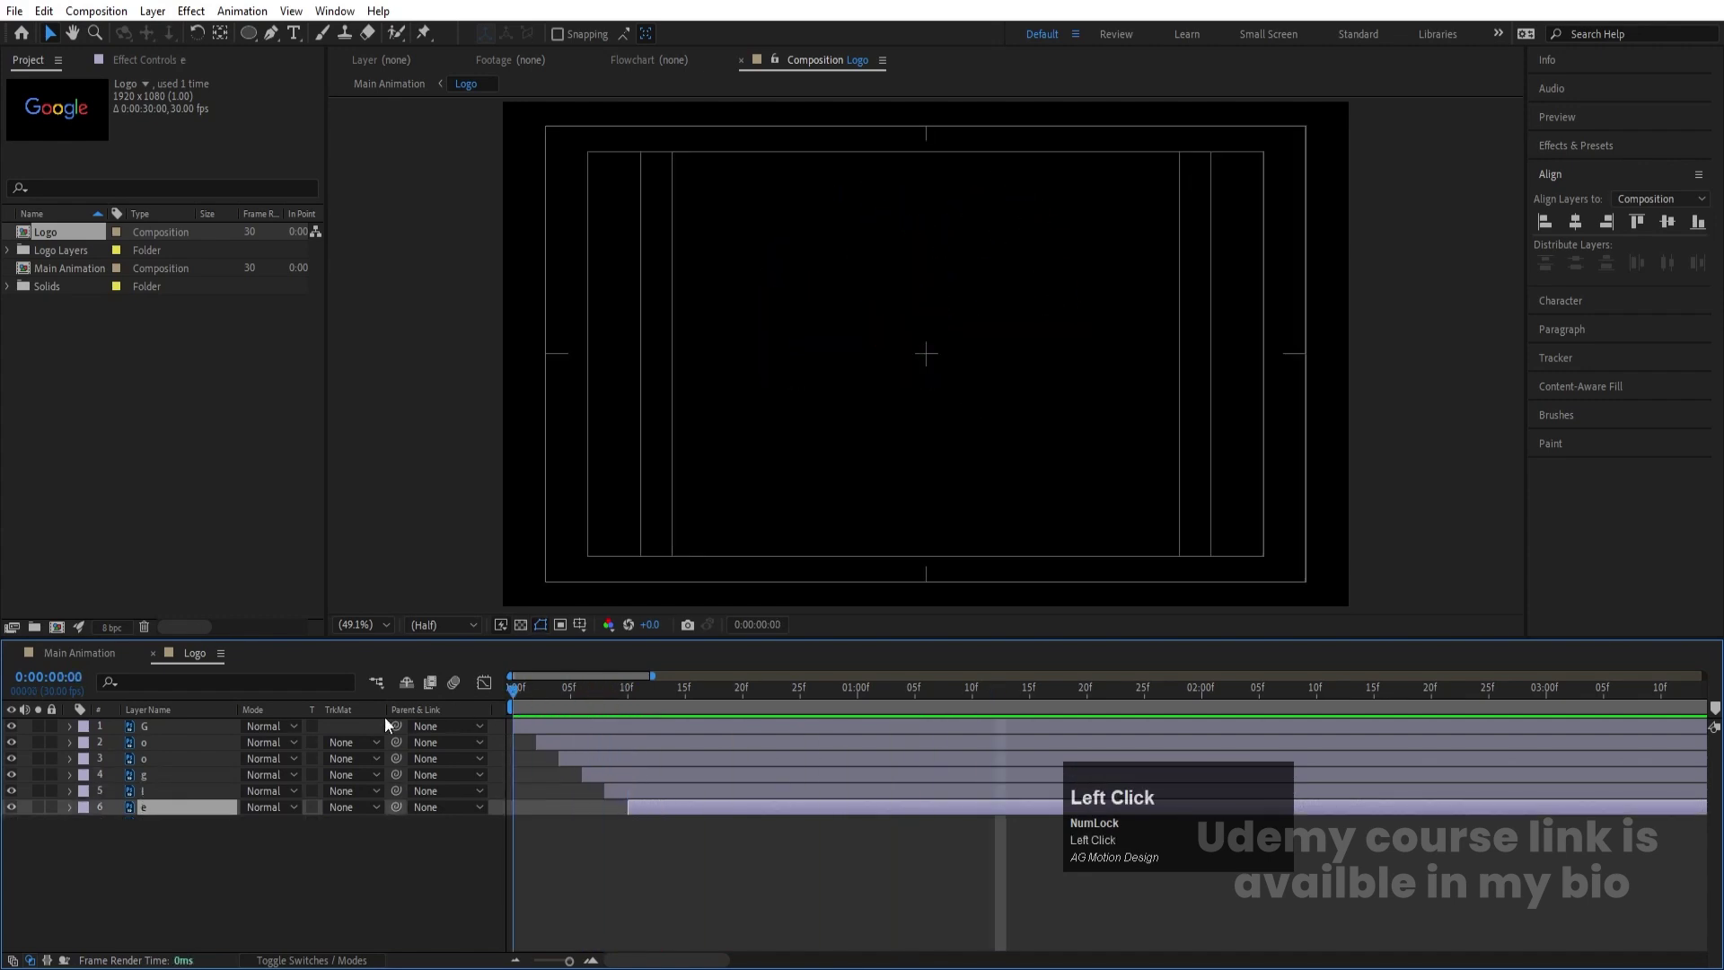
key("space")
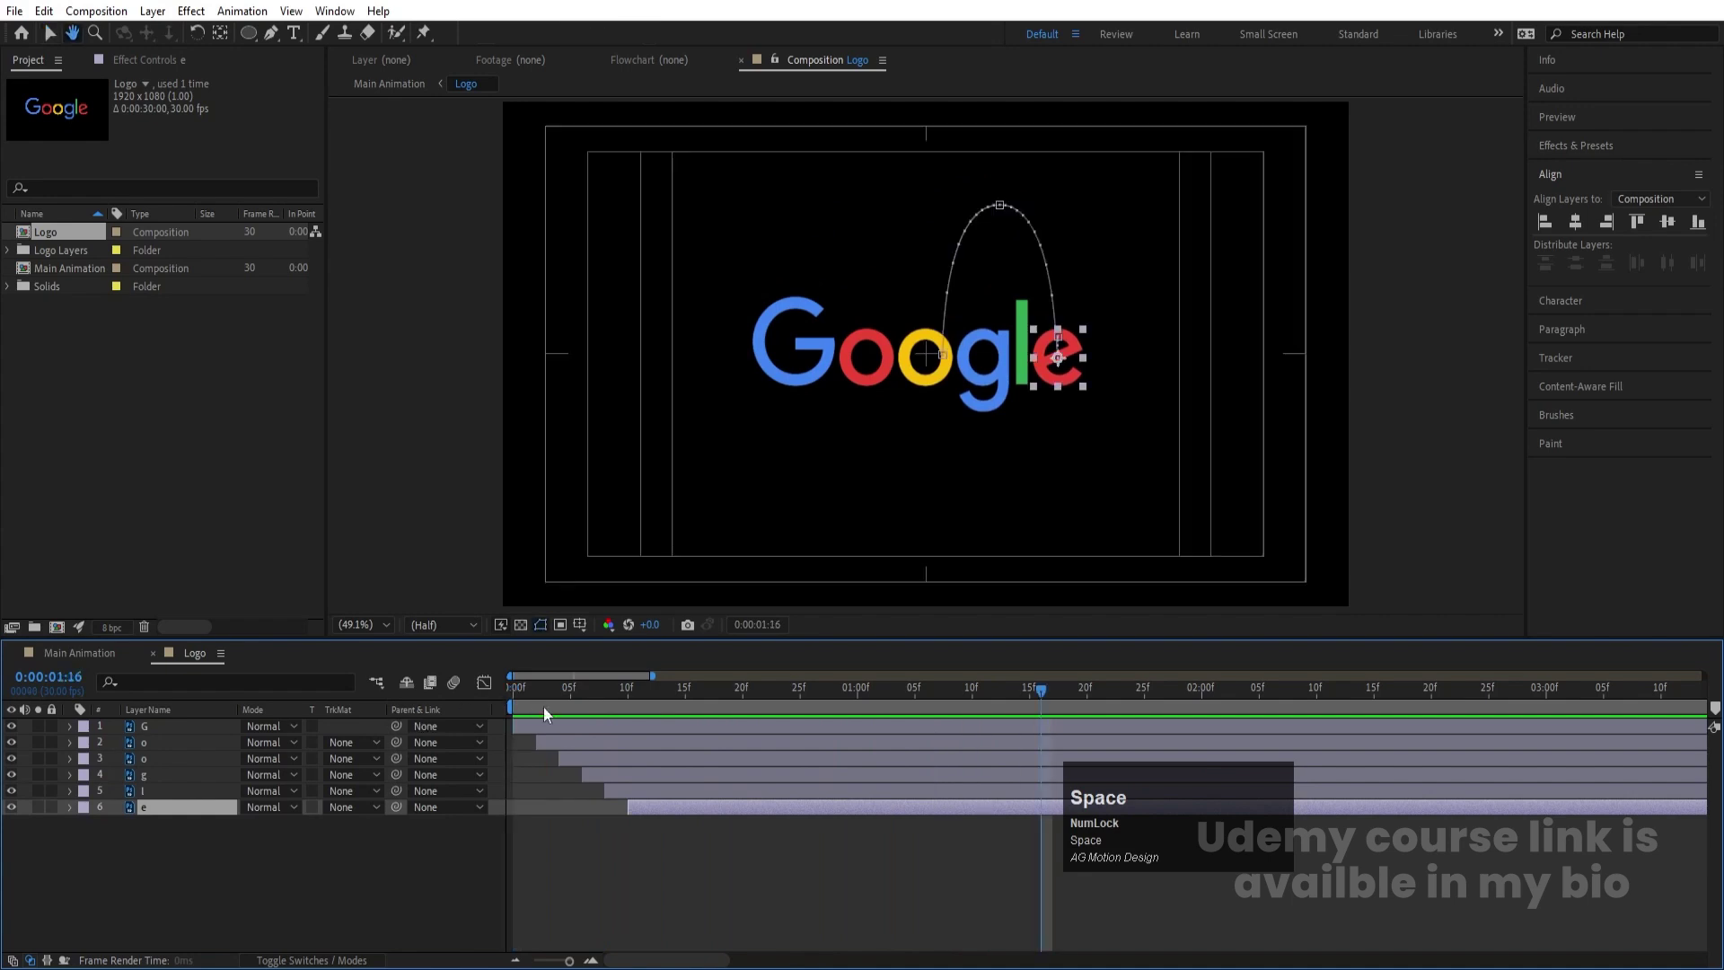
left_click_drag(539, 693, 478, 693)
key("space")
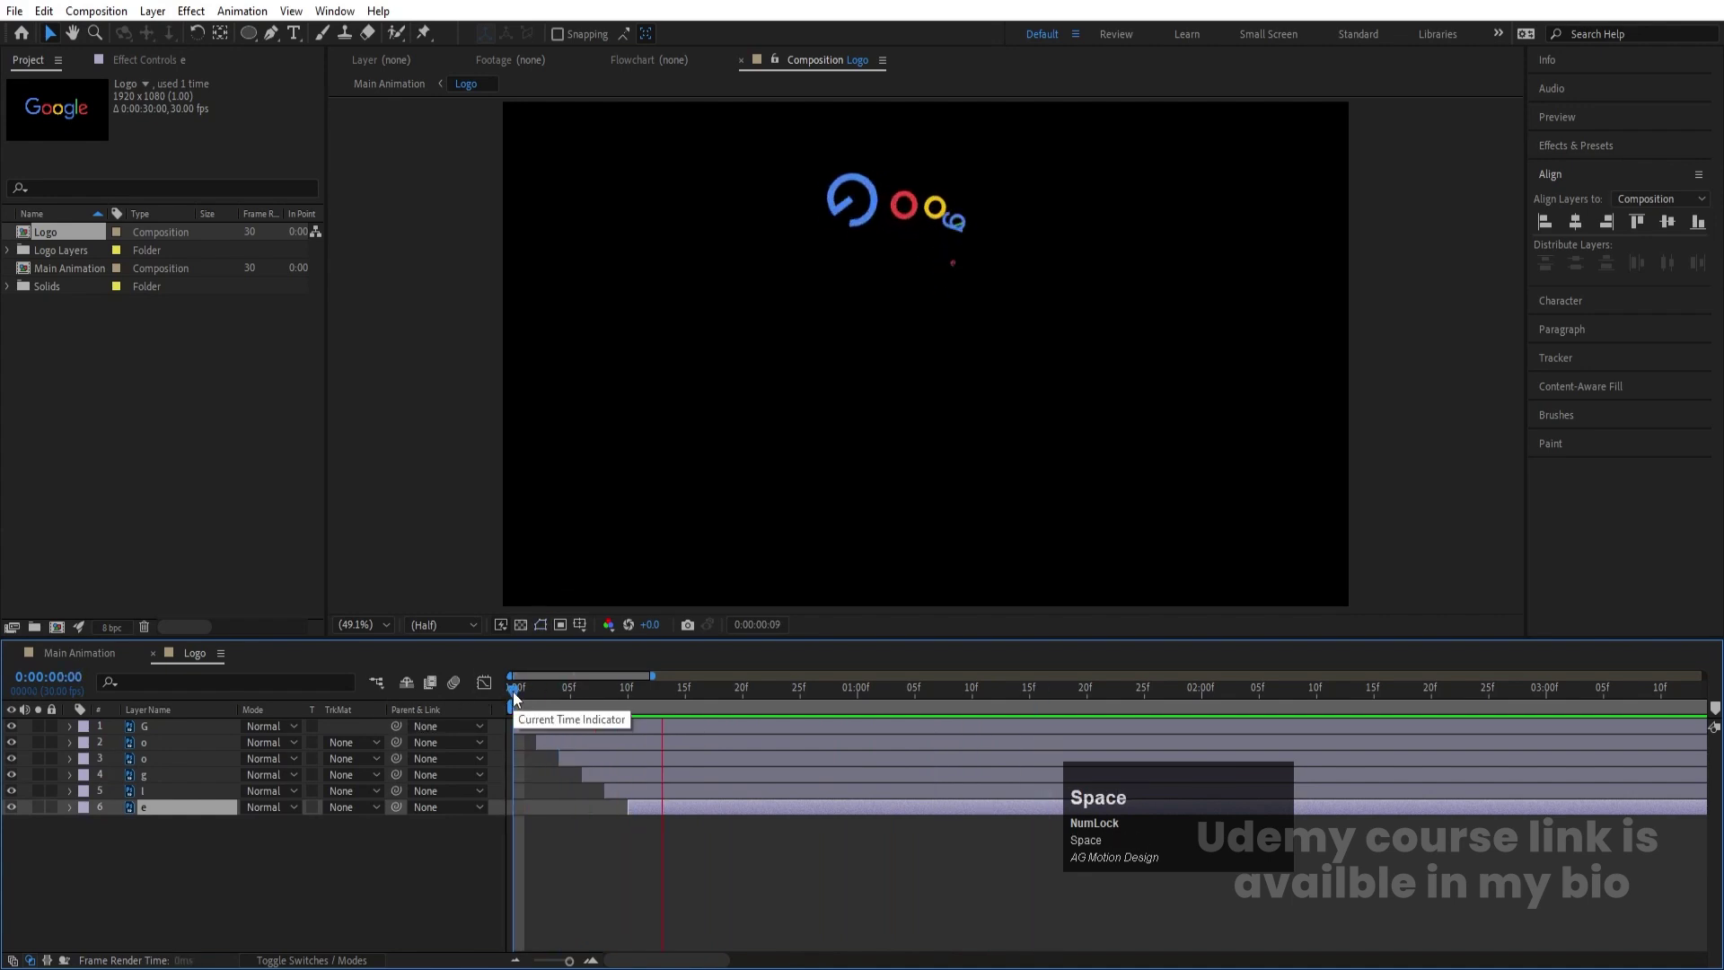
Enable motion blur for all six letter layers and for the composition, and preview the result from the start
key("ctrl+a")
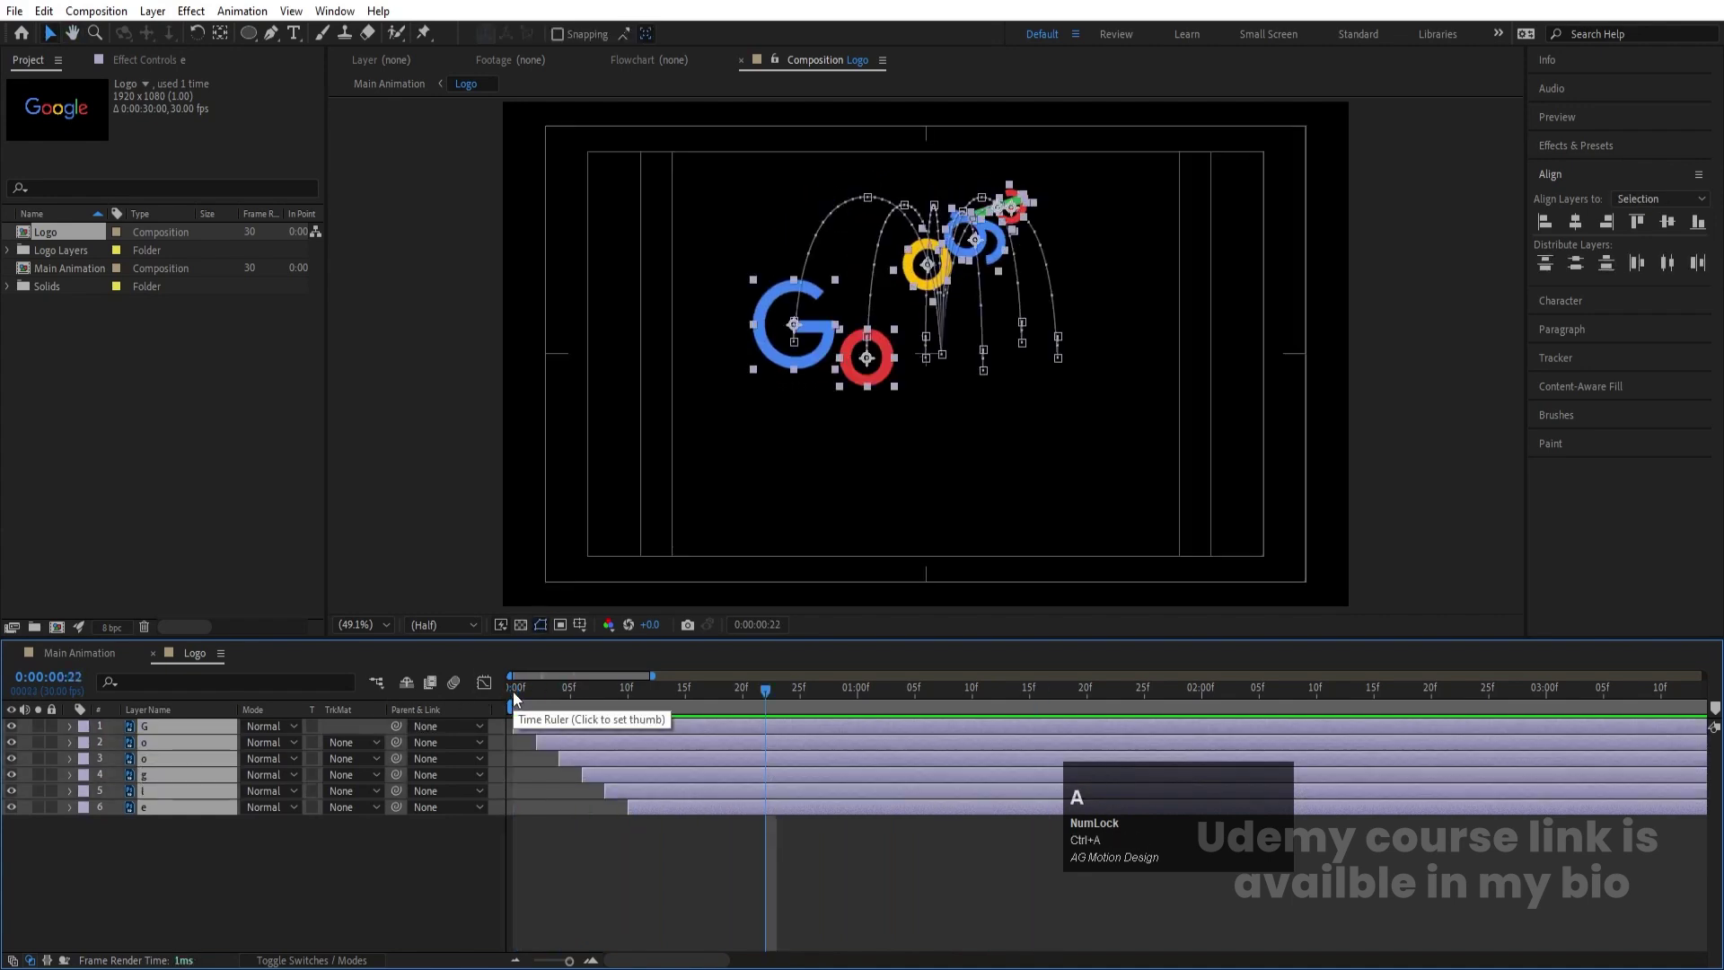
key("F4")
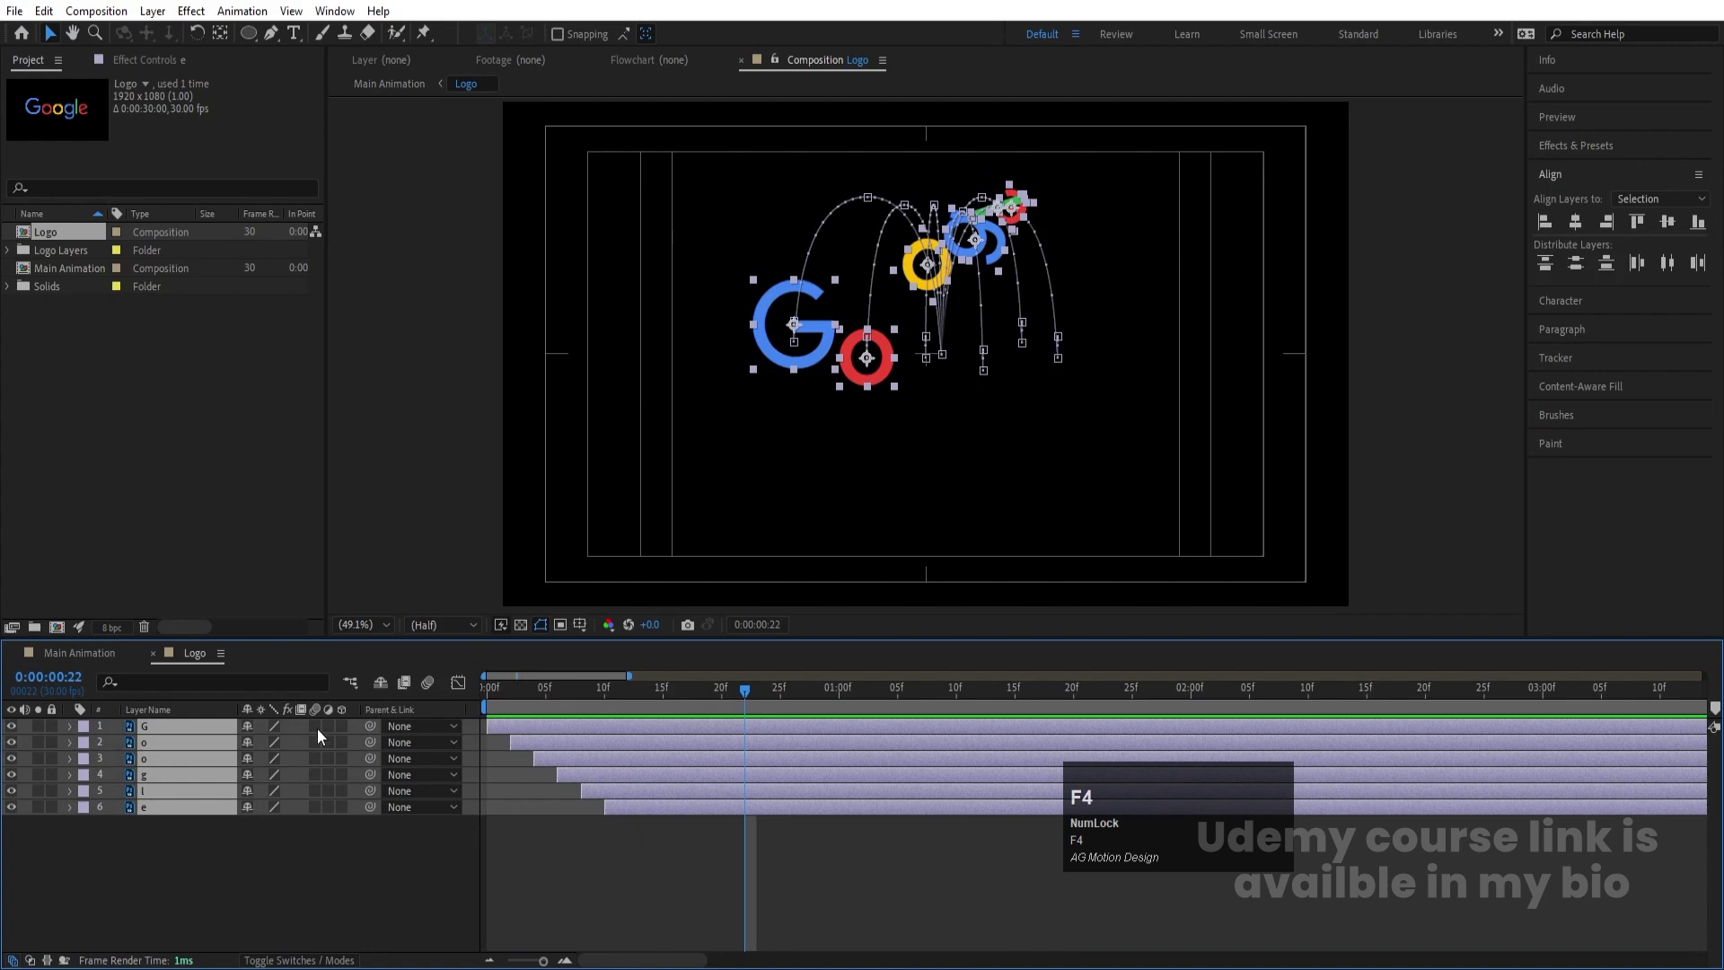
left_click(316, 726)
left_click(427, 683)
key("Home")
key("space")
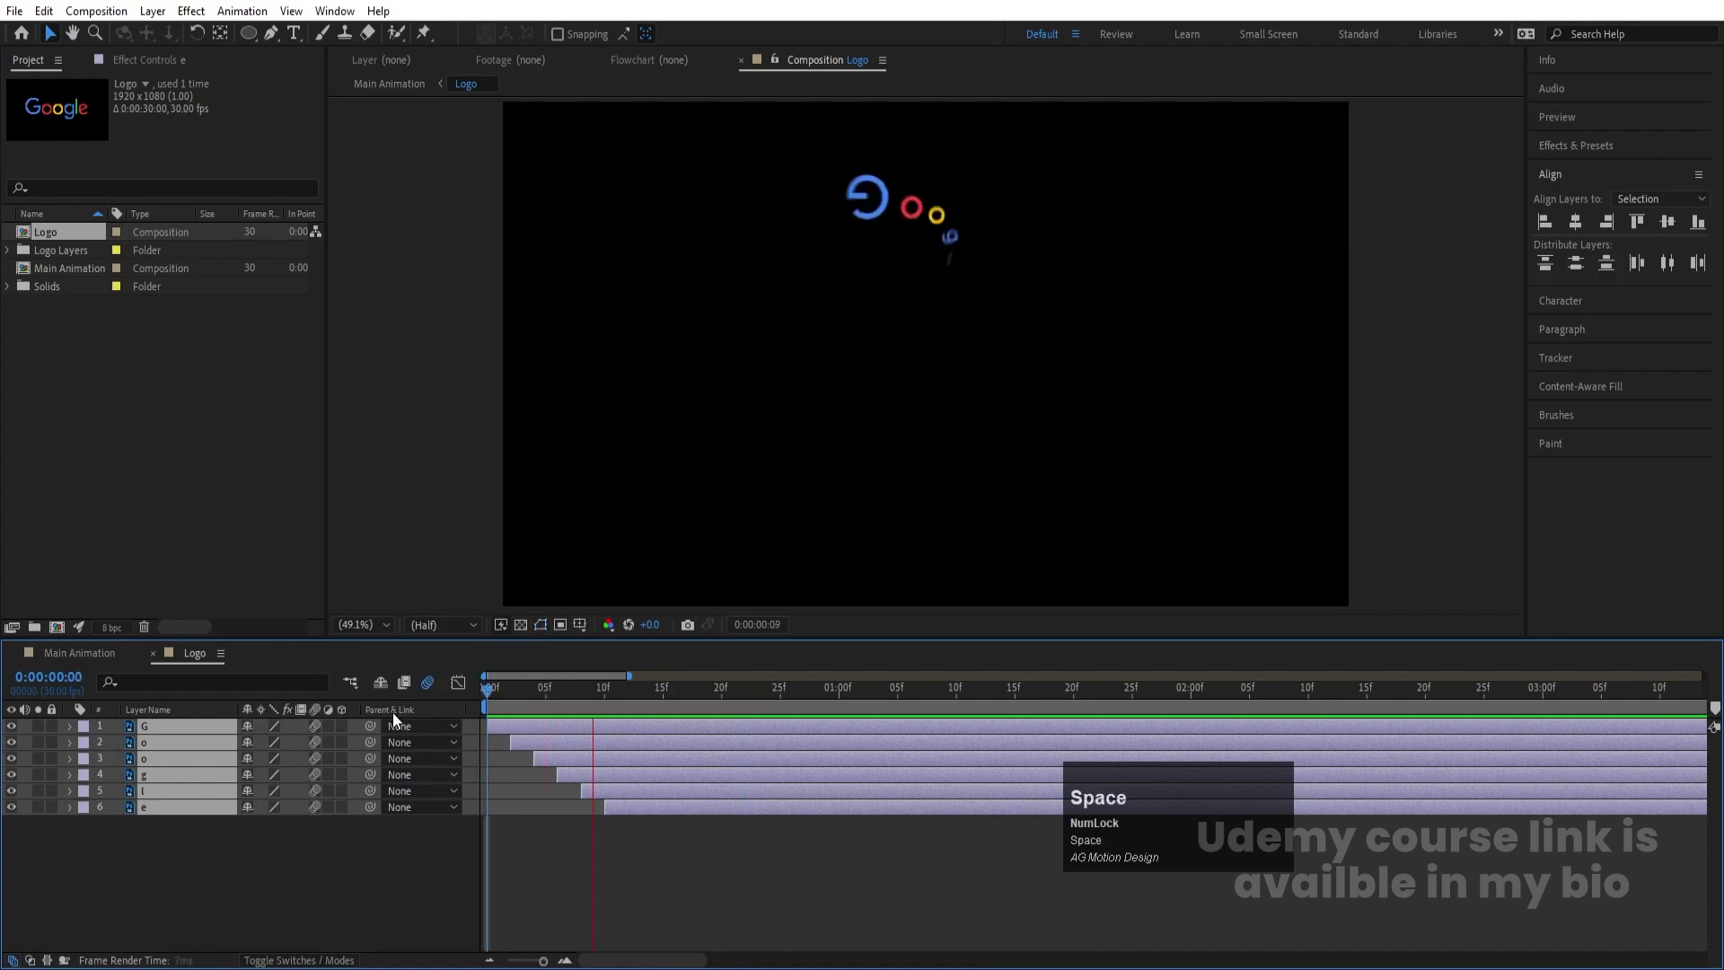
key("space")
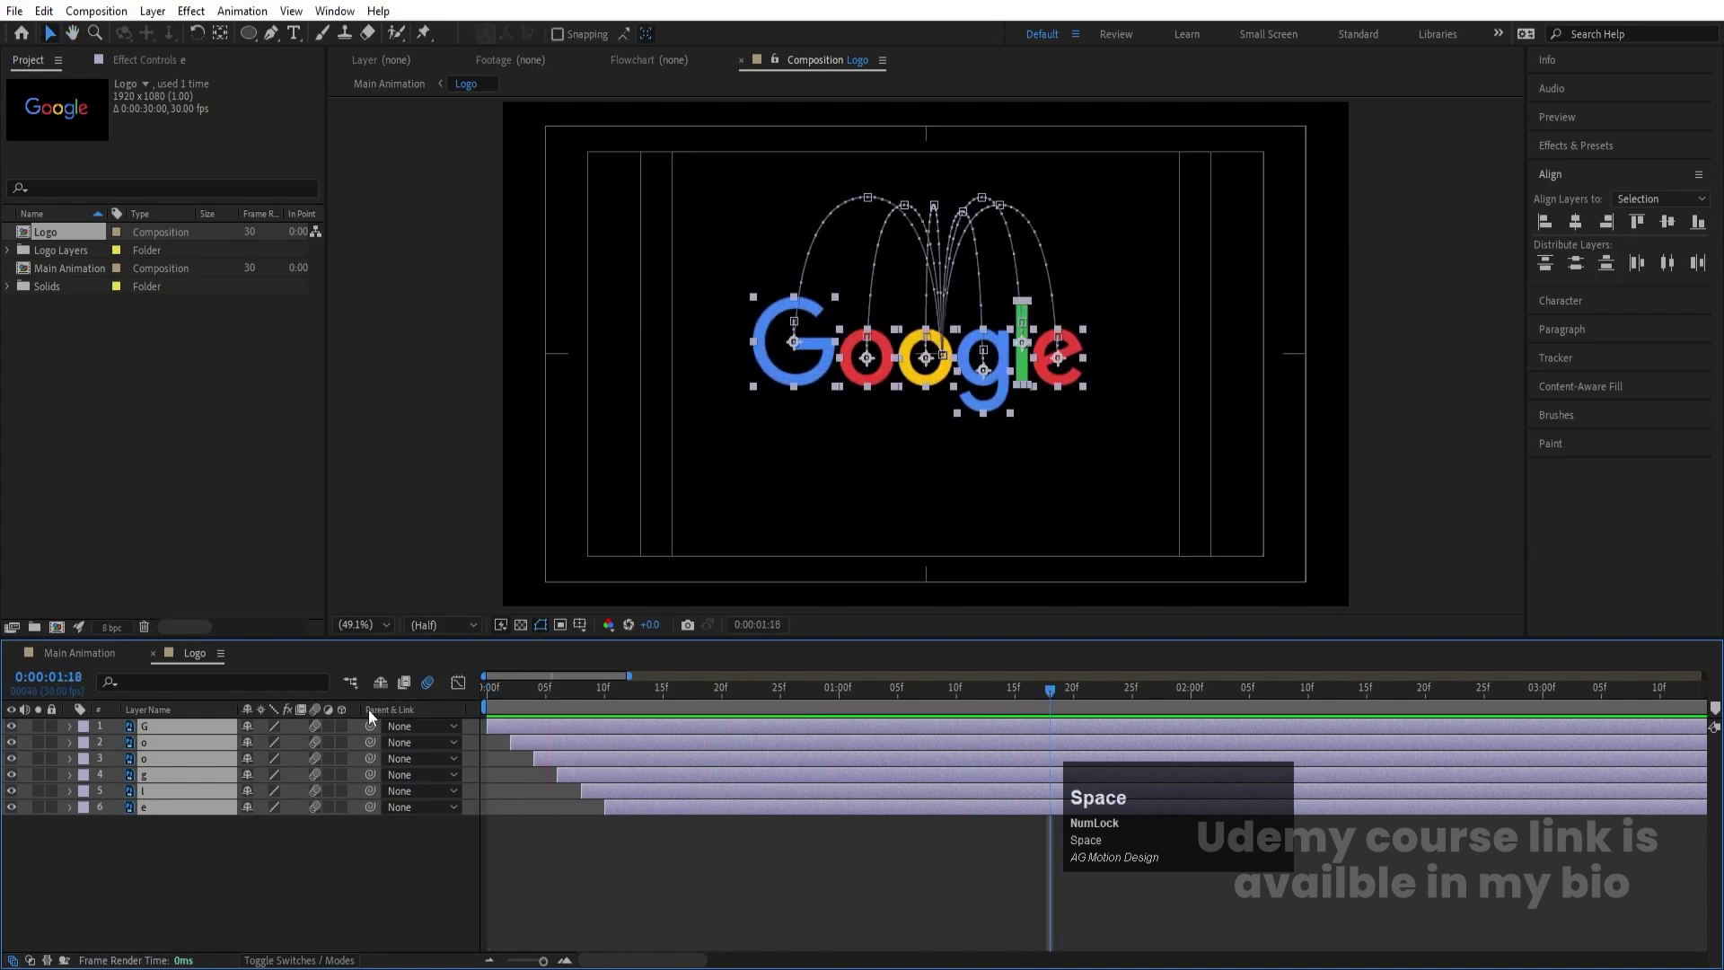
Open the Main Animation composition, set its preview resolution to Full, and play the logo animation from the start
left_click(55, 650)
key("Num_Lock")
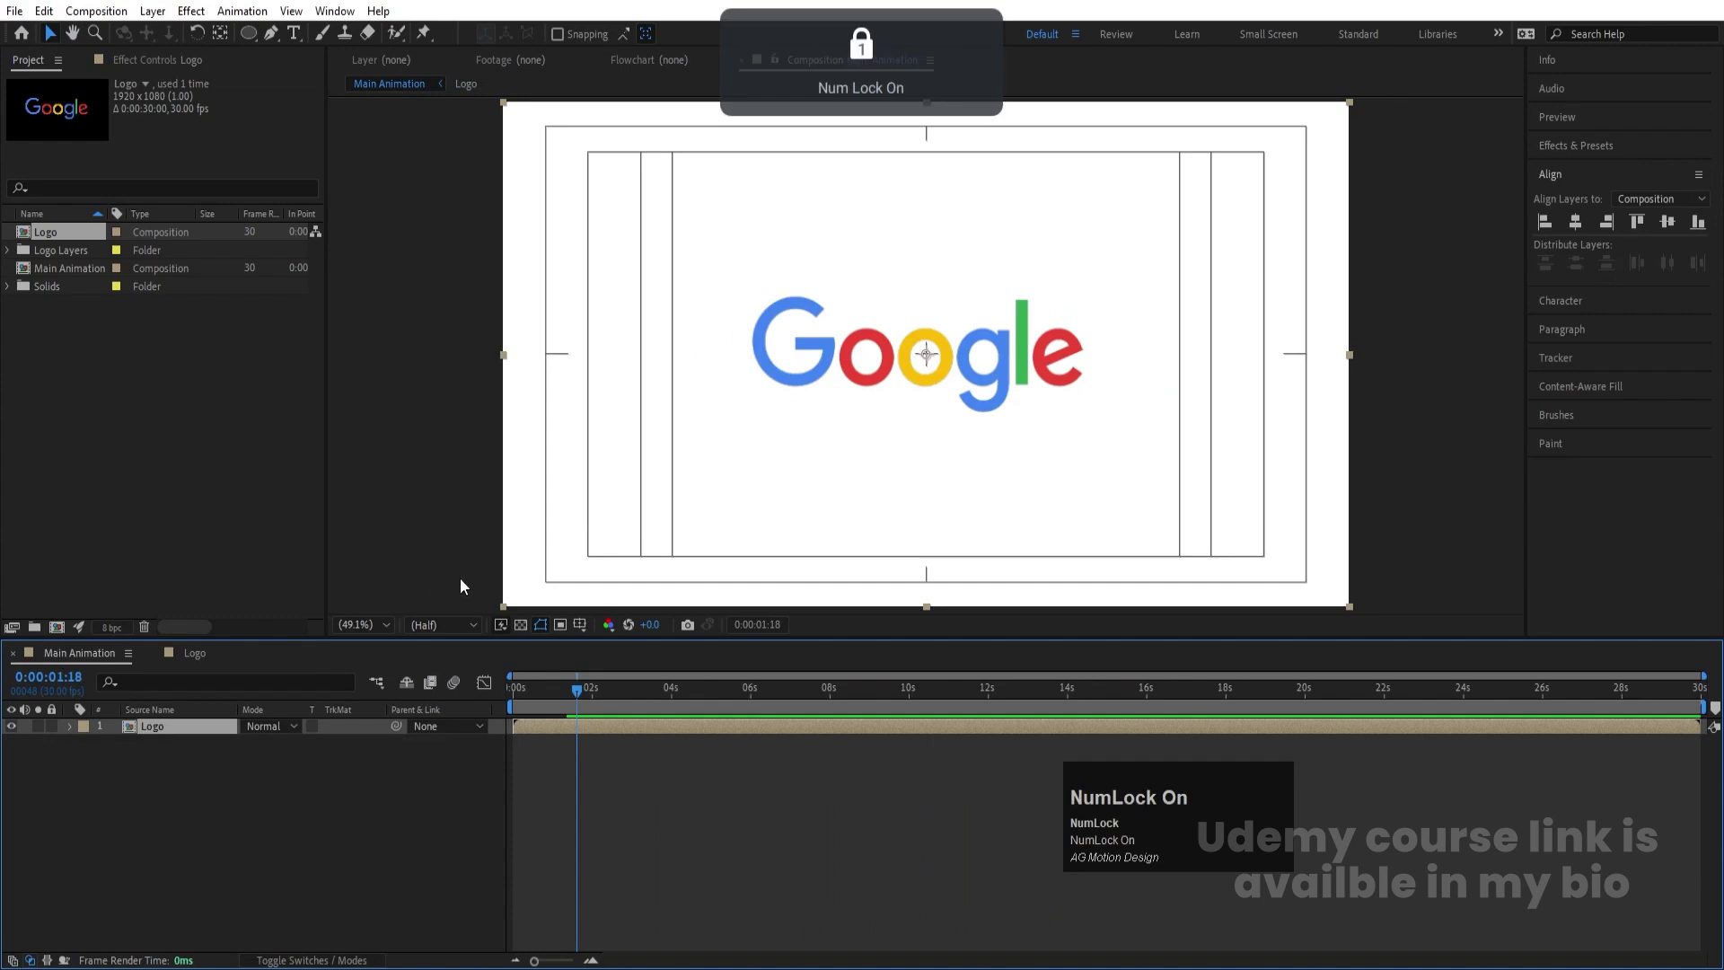
left_click(410, 627)
left_click(438, 664)
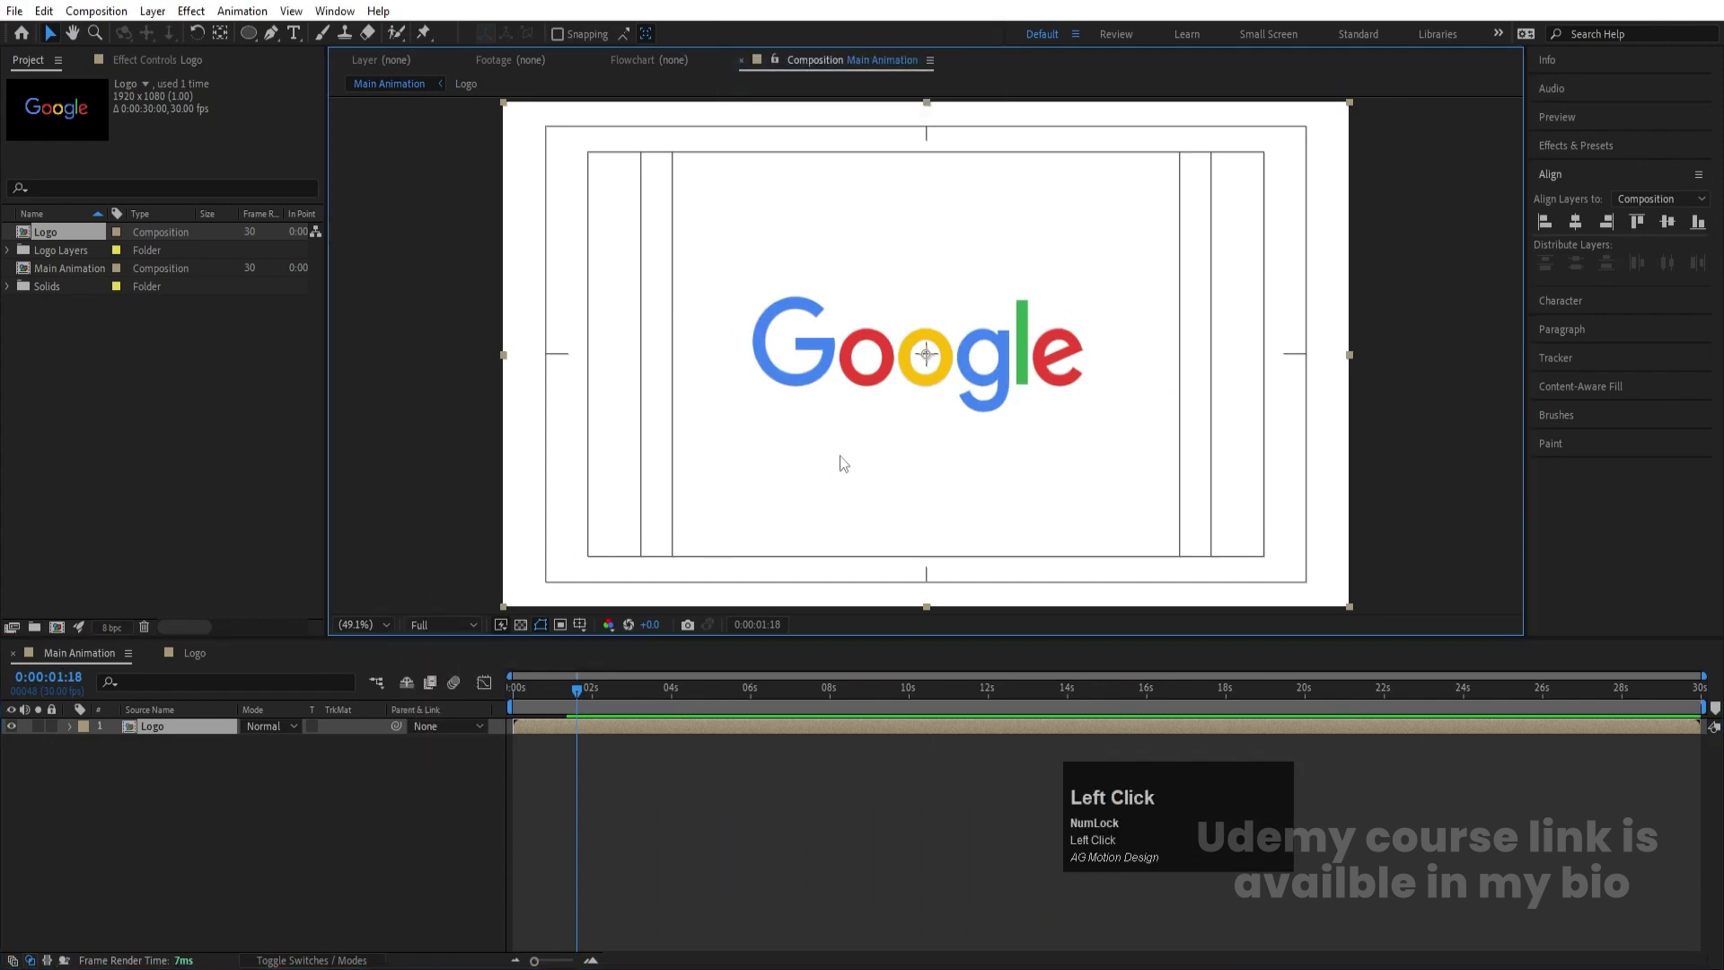
key("space")
key("space")
left_click(513, 687)
key("space")
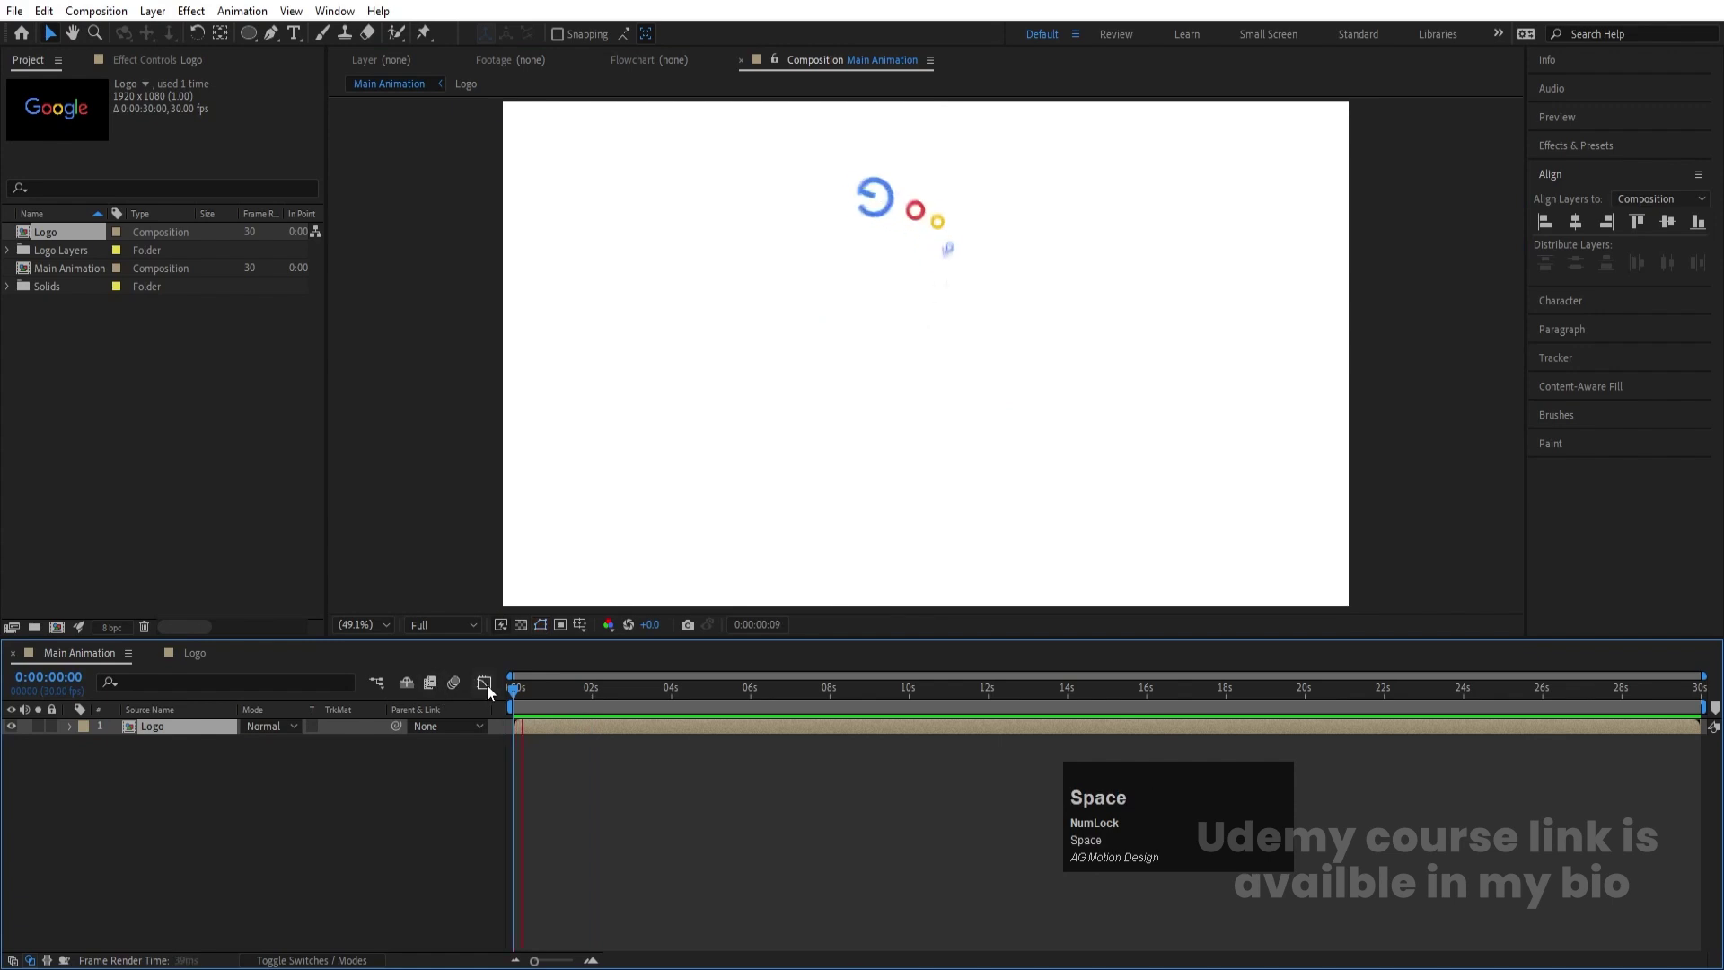
key("apostrophe")
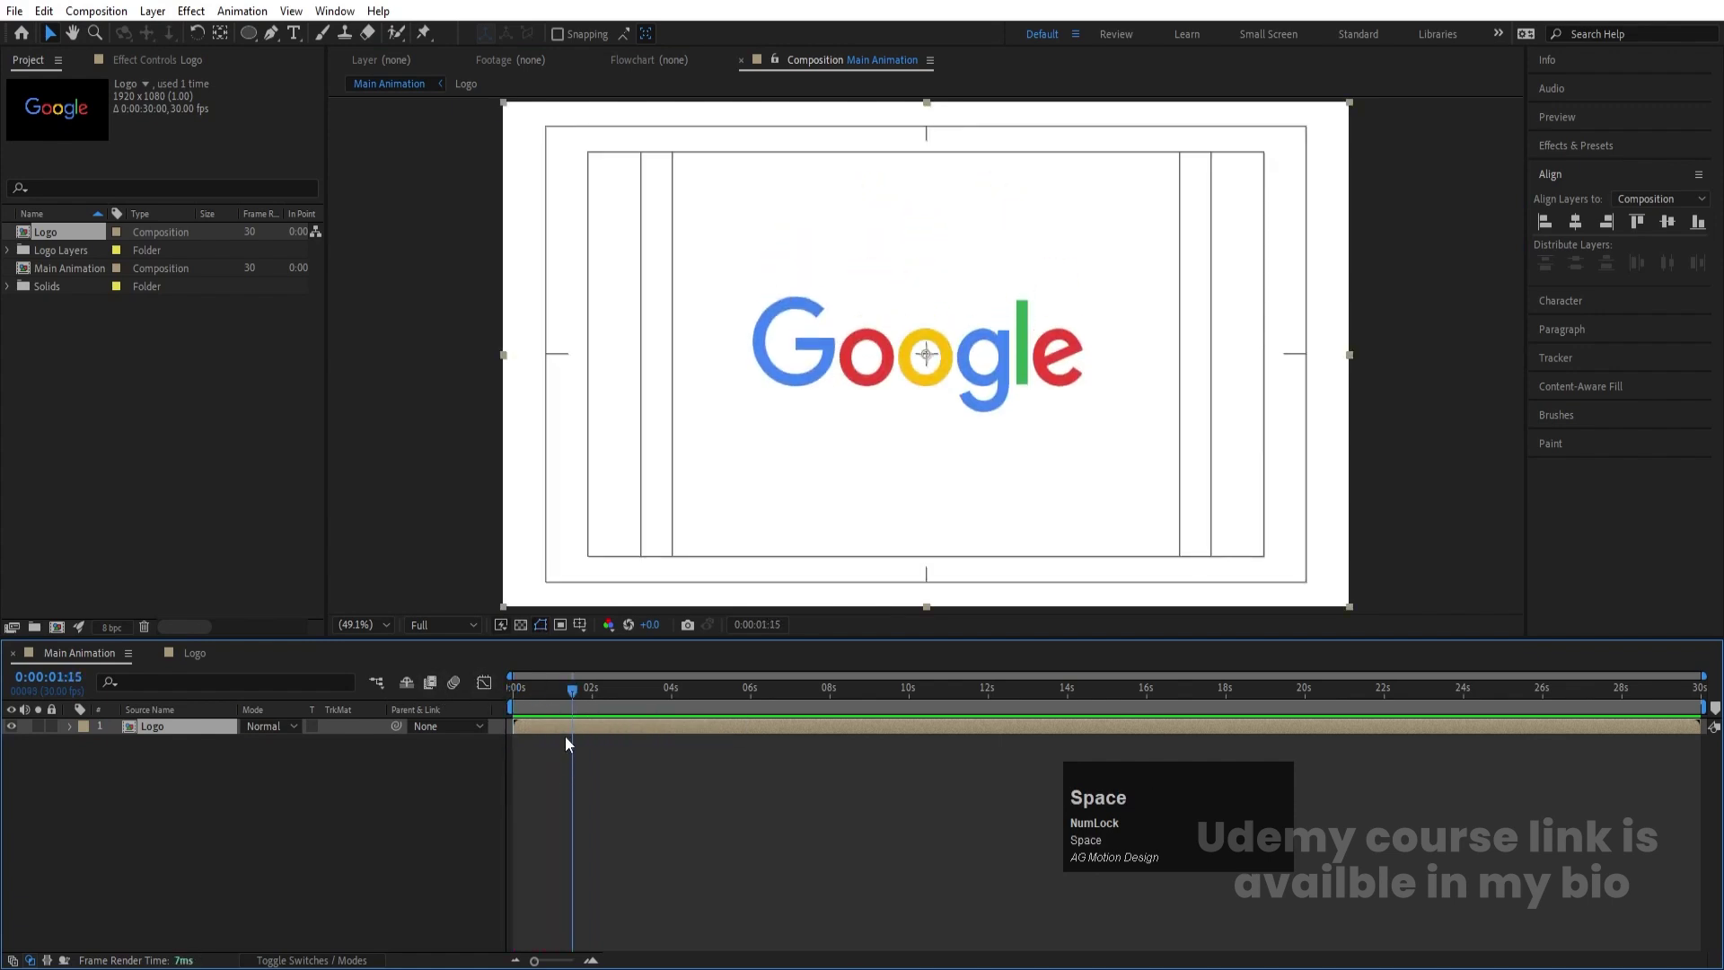
Replay the animation, hide the Logo layer, and return to 0:00:00:00 with nothing selected
left_click(11, 725)
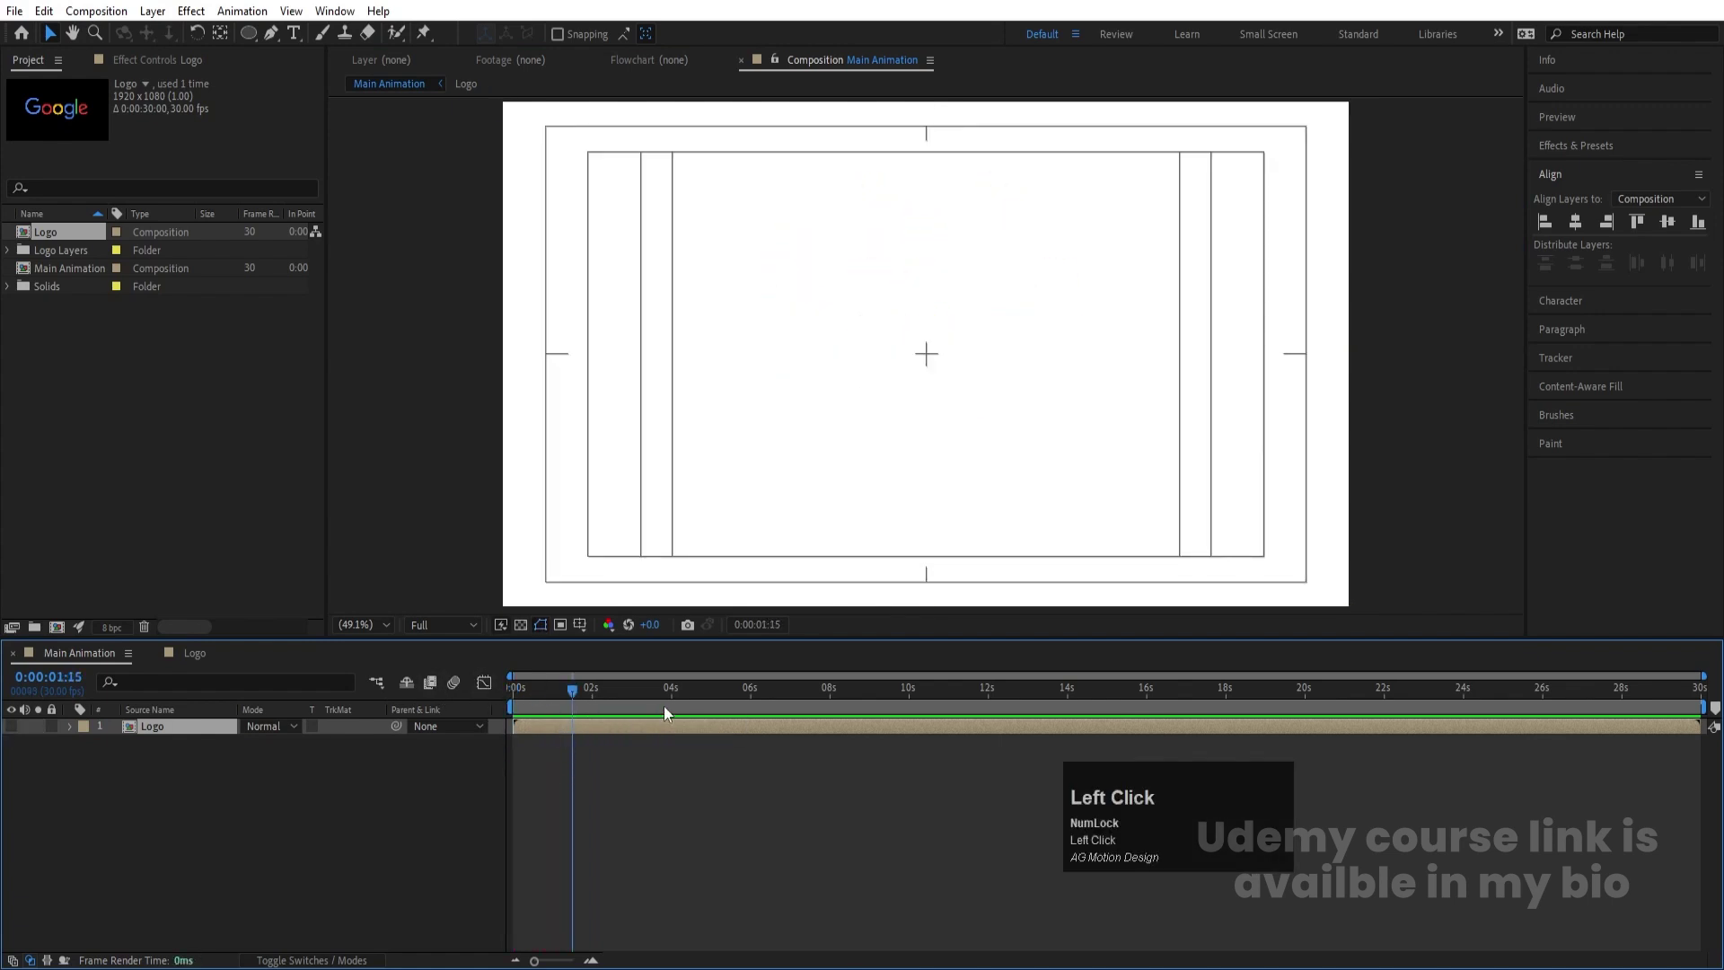
left_click_drag(580, 688, 438, 718)
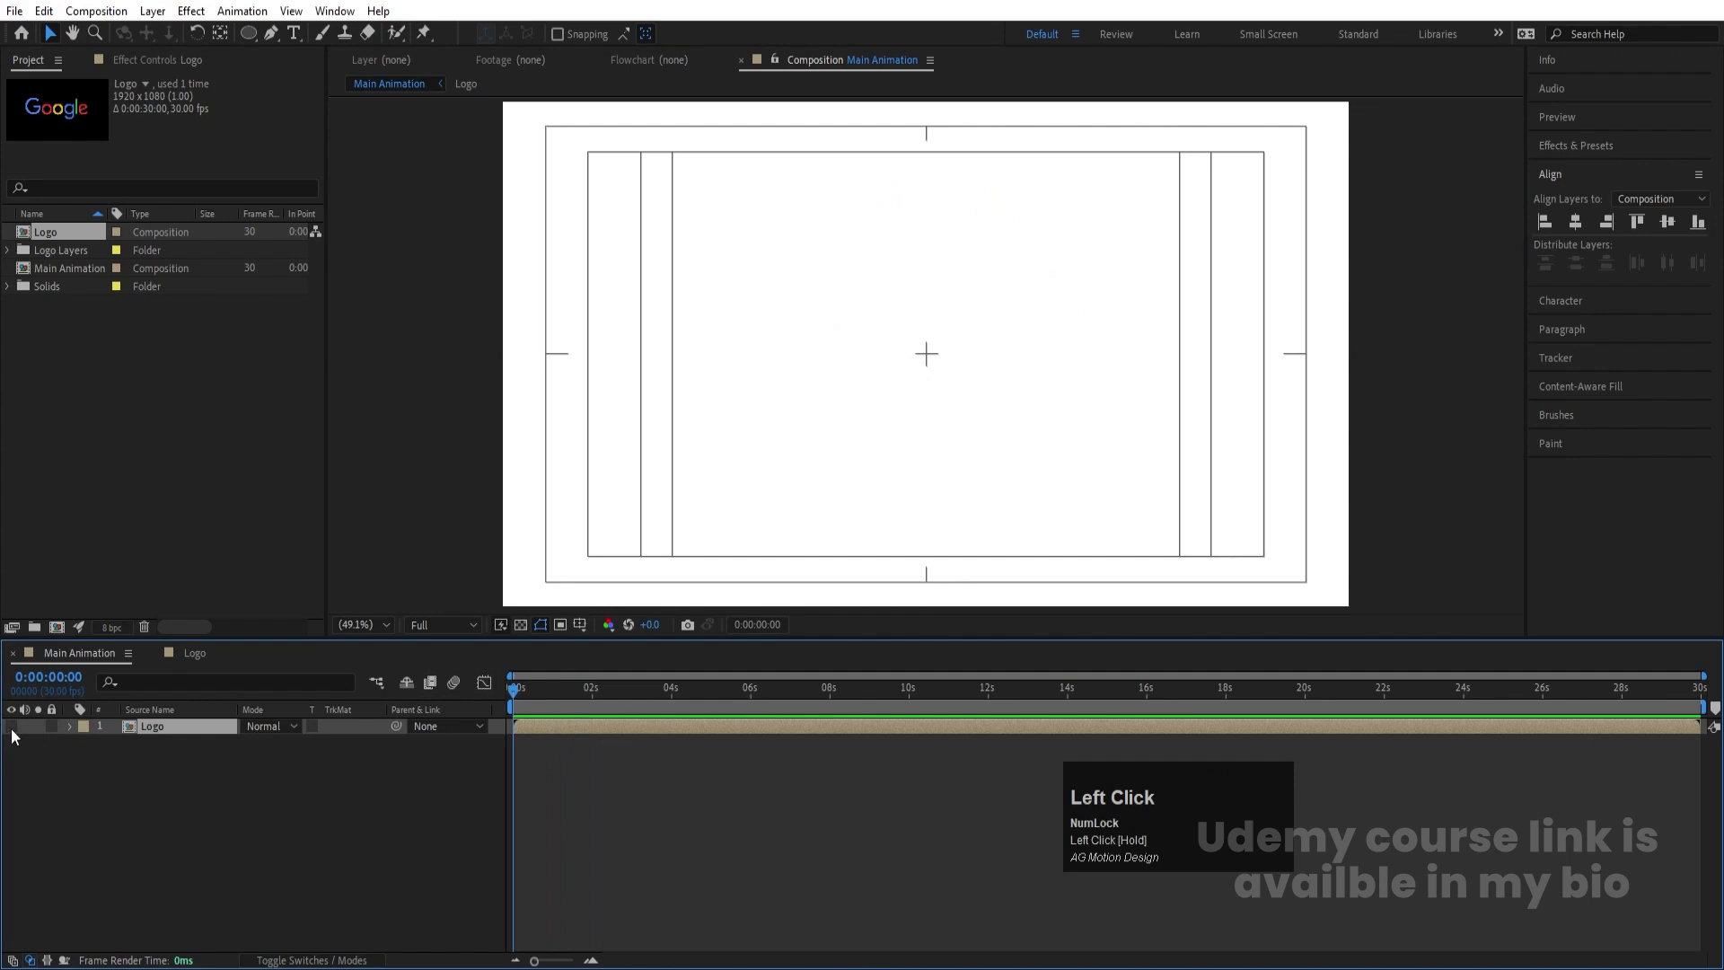
key("space")
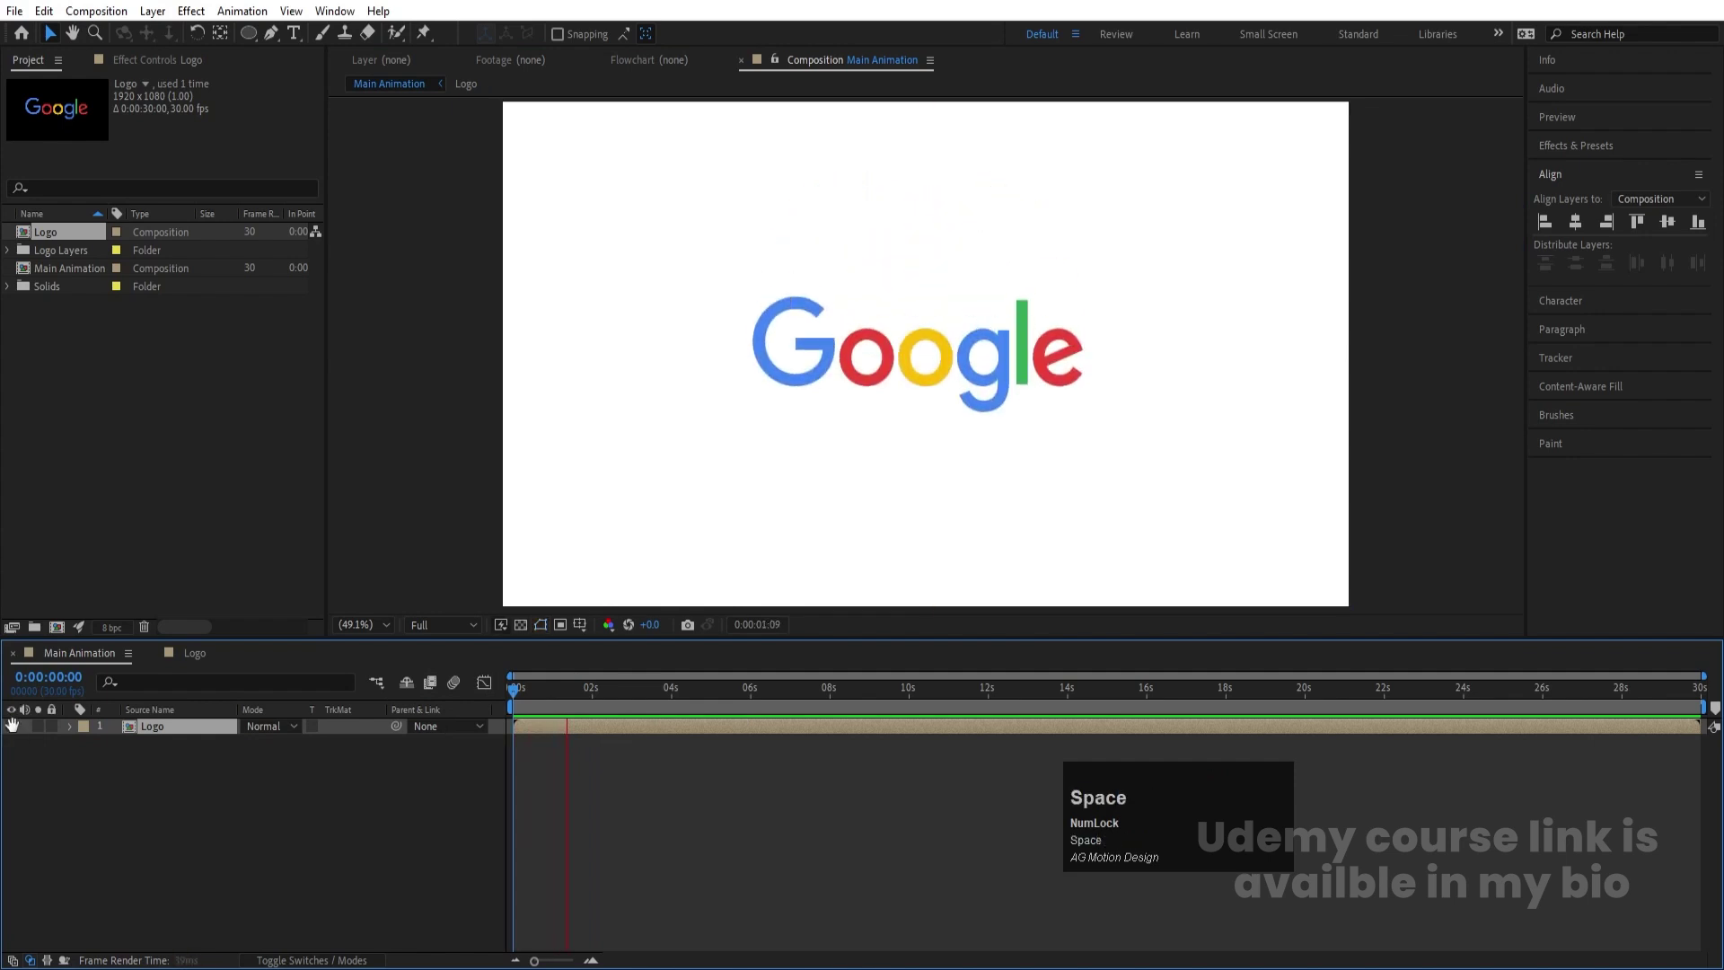
left_click(12, 725)
left_click_drag(526, 695, 433, 707)
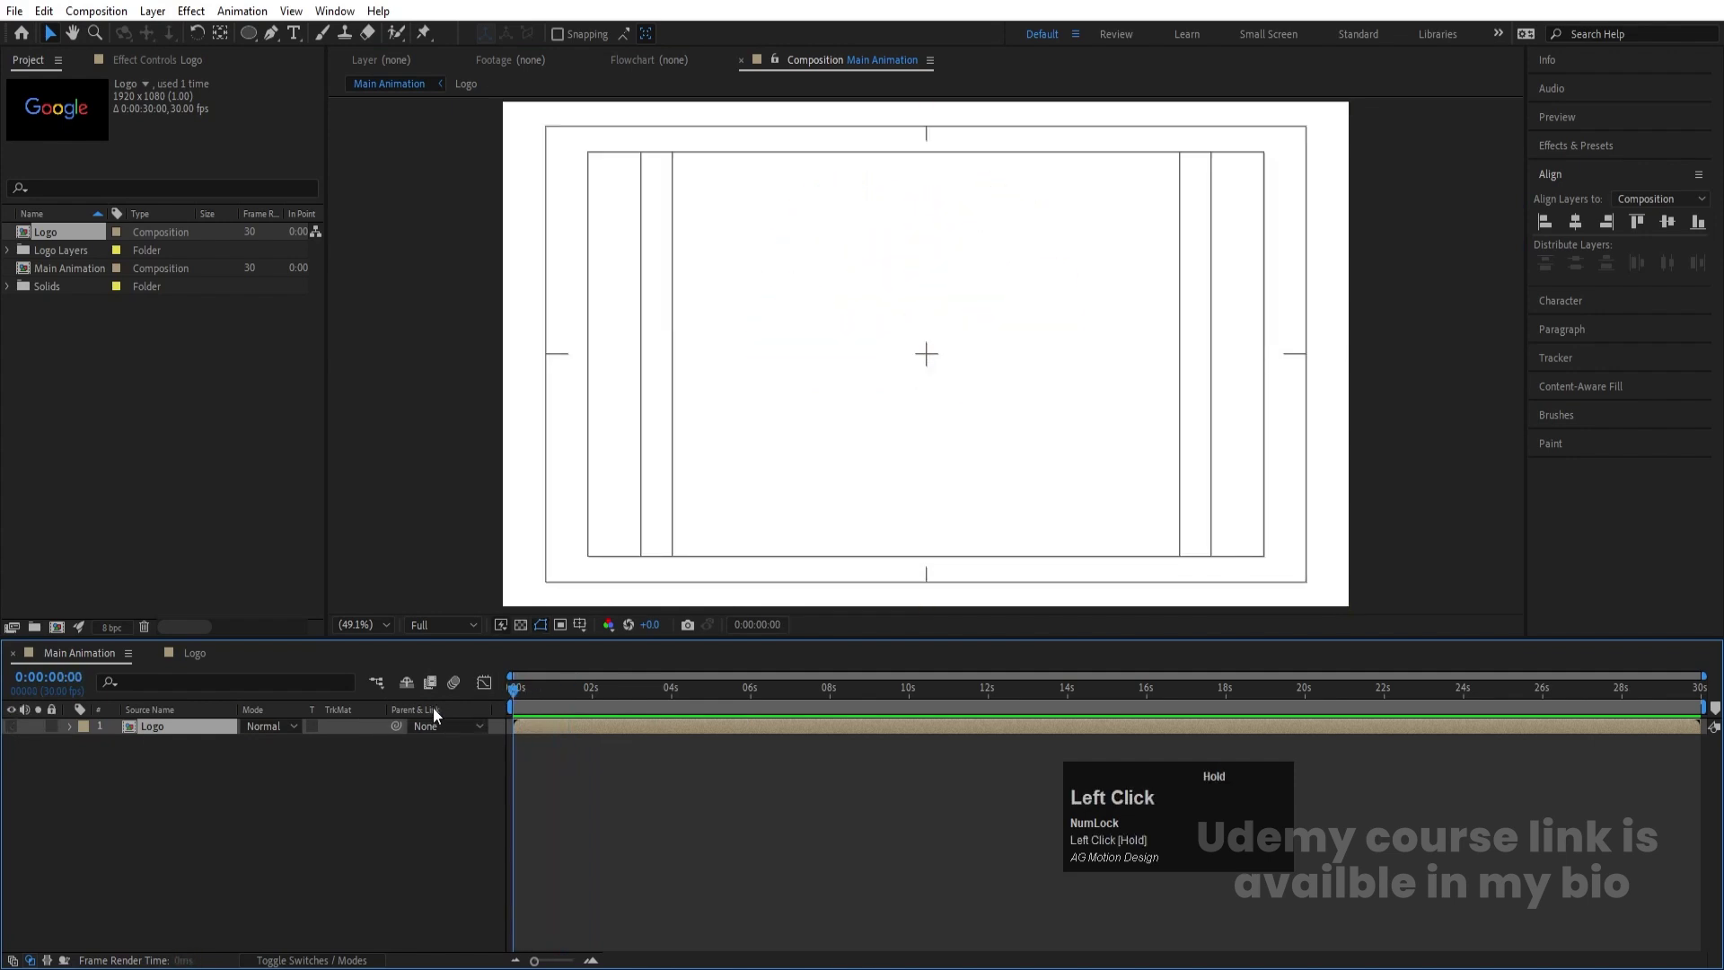
left_click(308, 810)
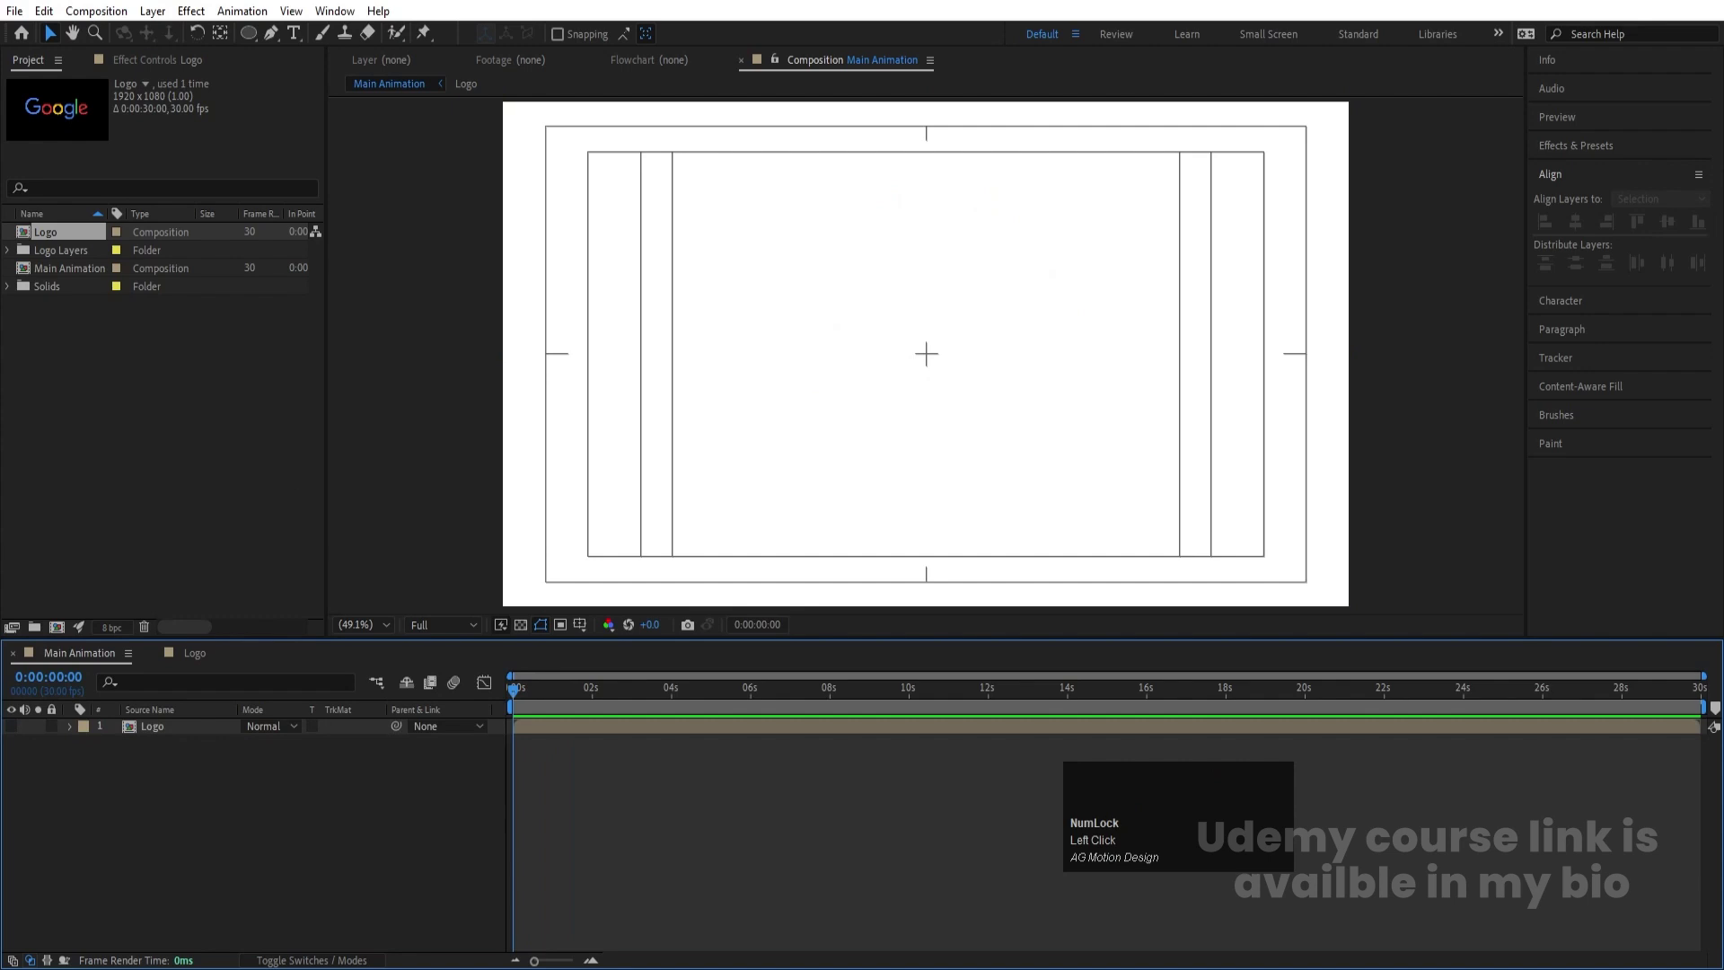
Draw a small circle near the composition's centre with the Ellipse tool, using a red fill and no stroke
left_click(249, 36)
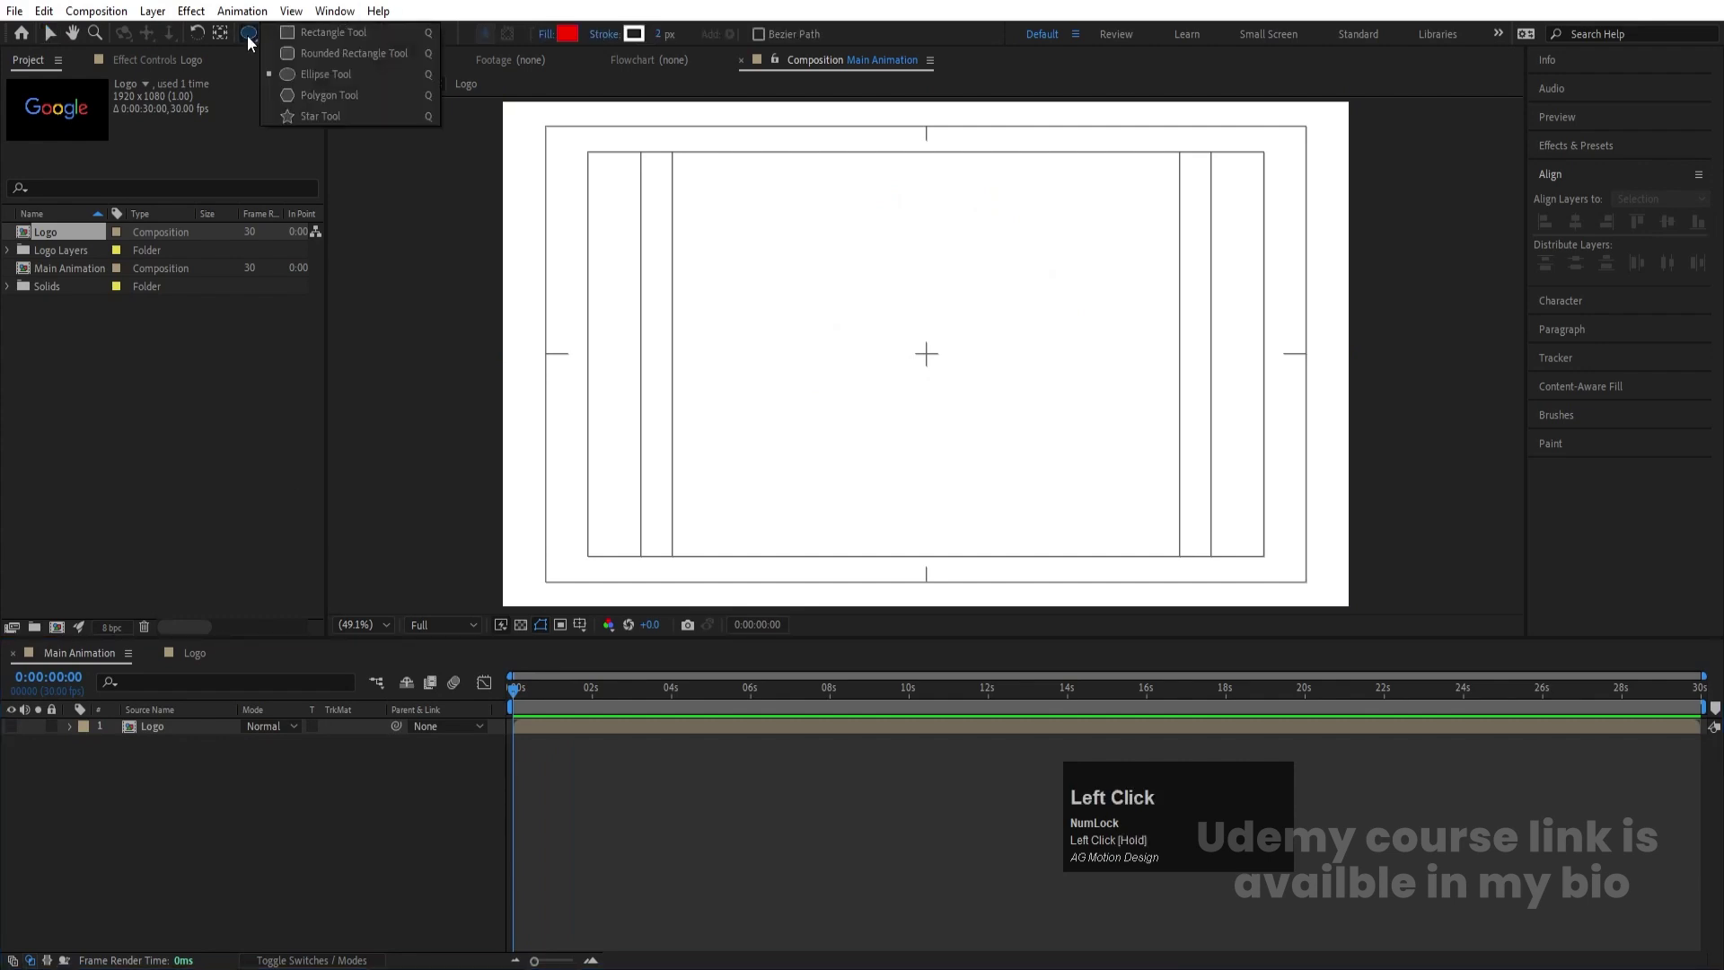
left_click(302, 77)
left_click(604, 36)
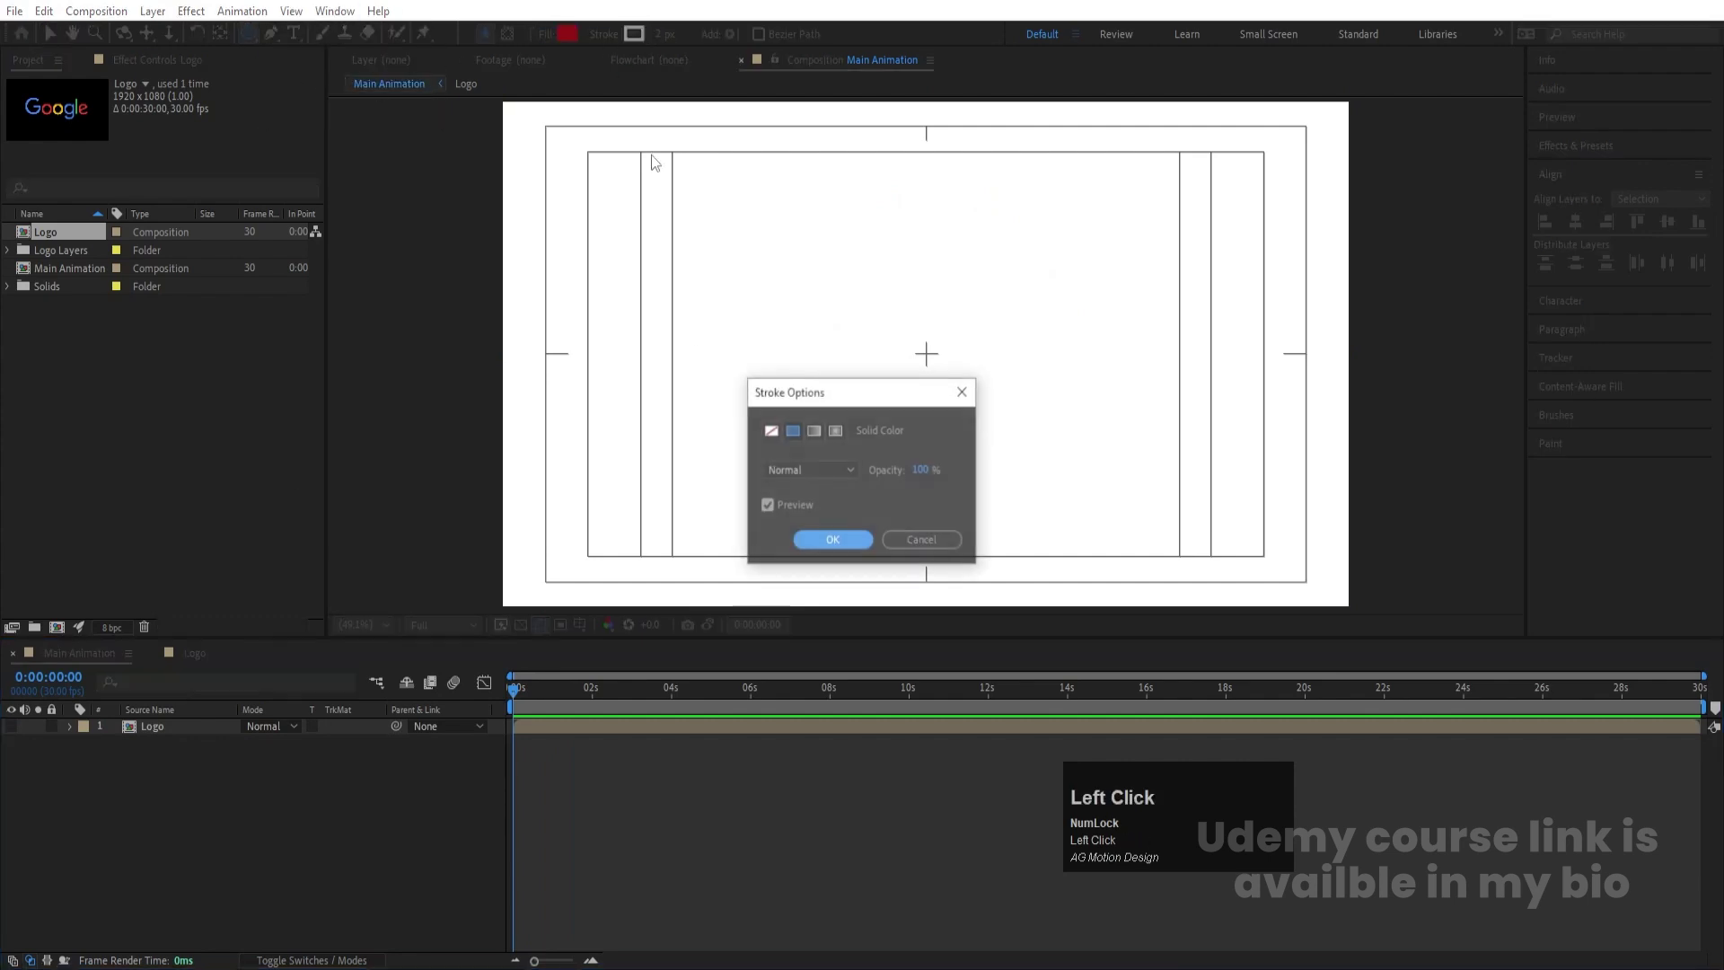
left_click(770, 430)
left_click(830, 539)
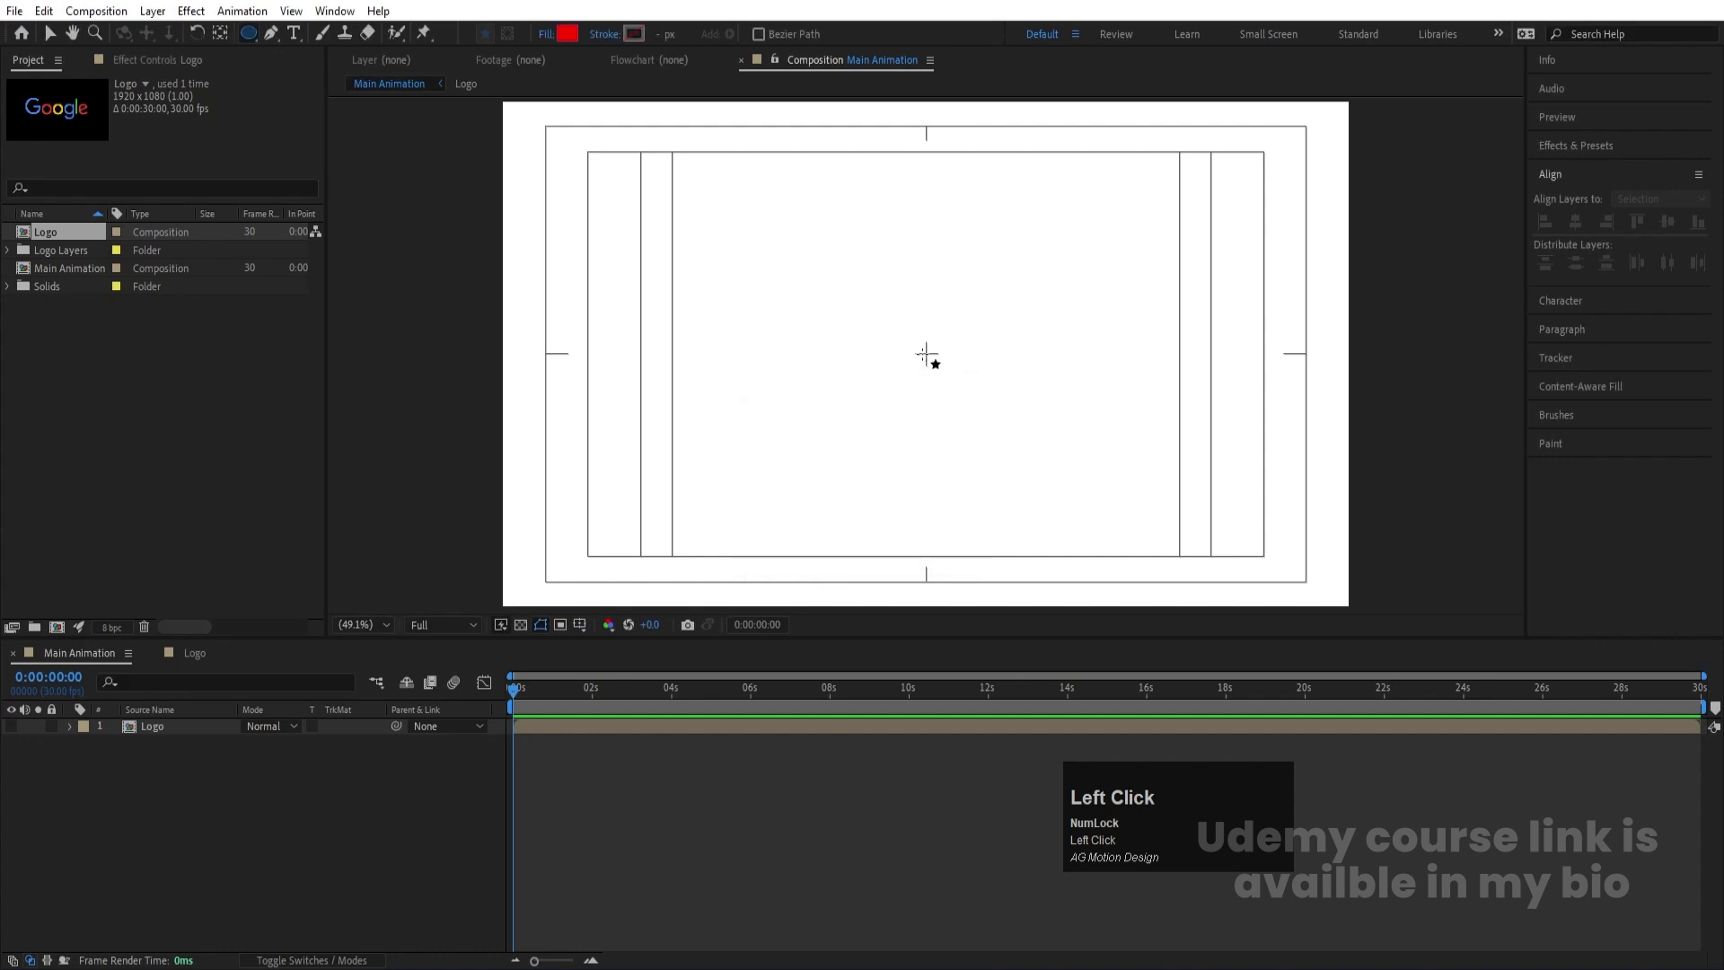
left_click_drag(917, 338, 948, 369)
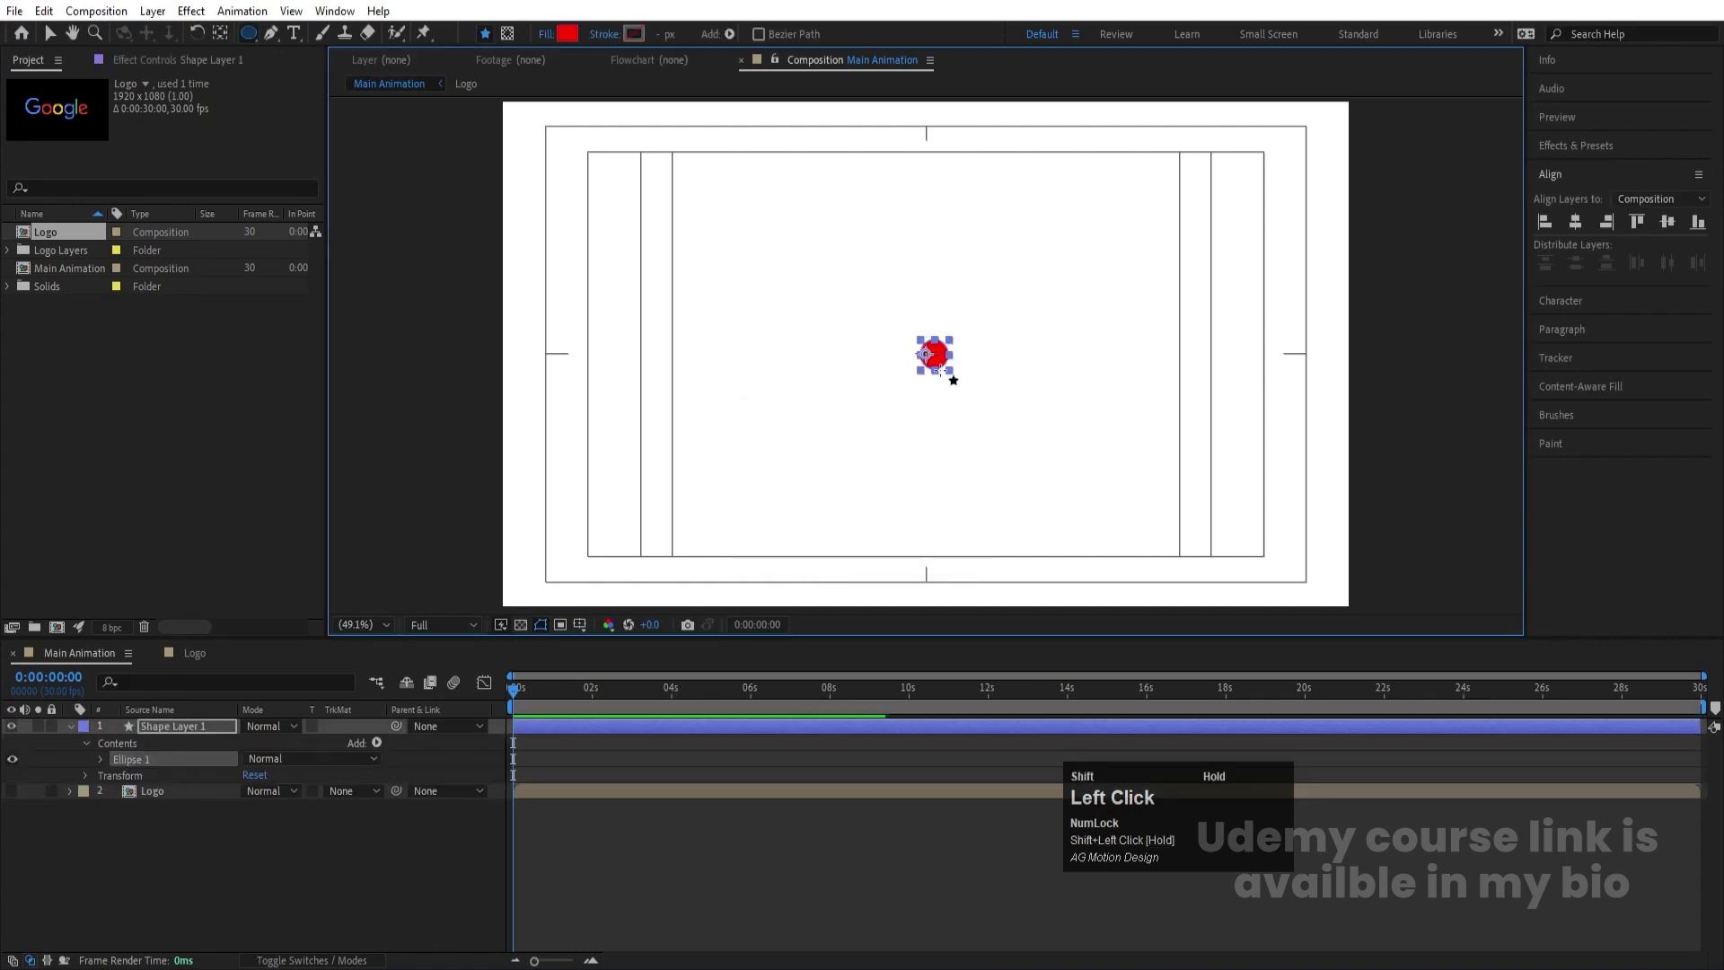
Select the new circle's shape layer and centre its anchor point on the circle
left_click(573, 752)
left_click(204, 726)
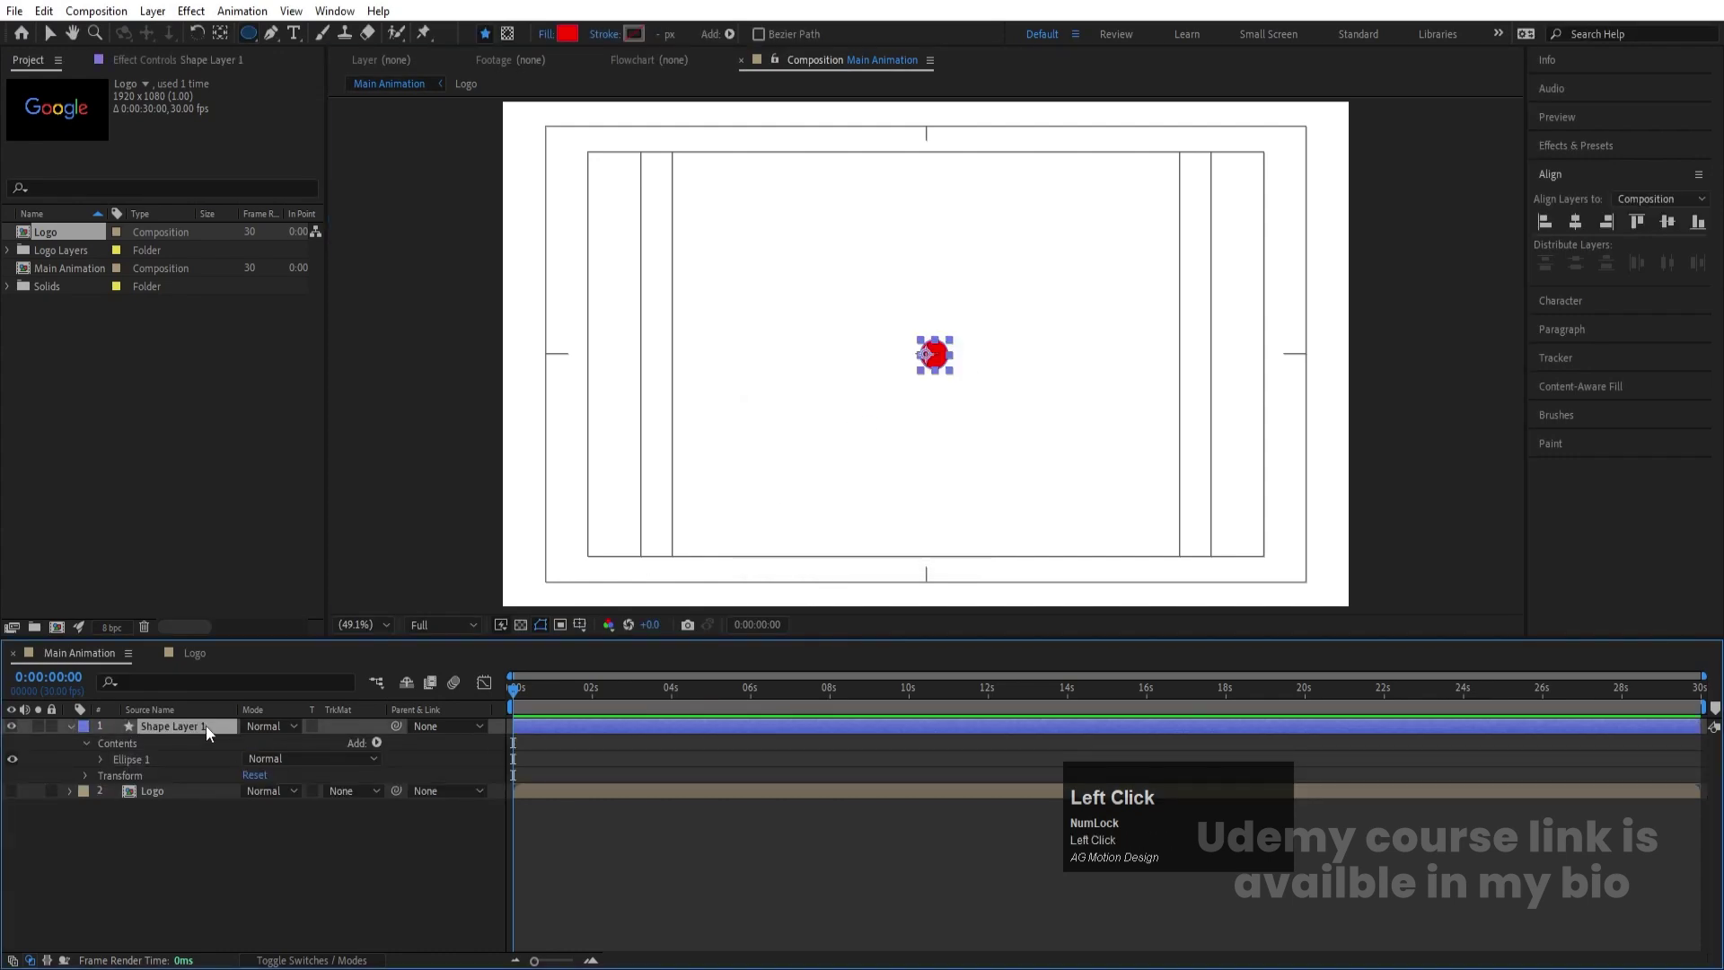
key("ctrl")
key("ctrl+alt+Home")
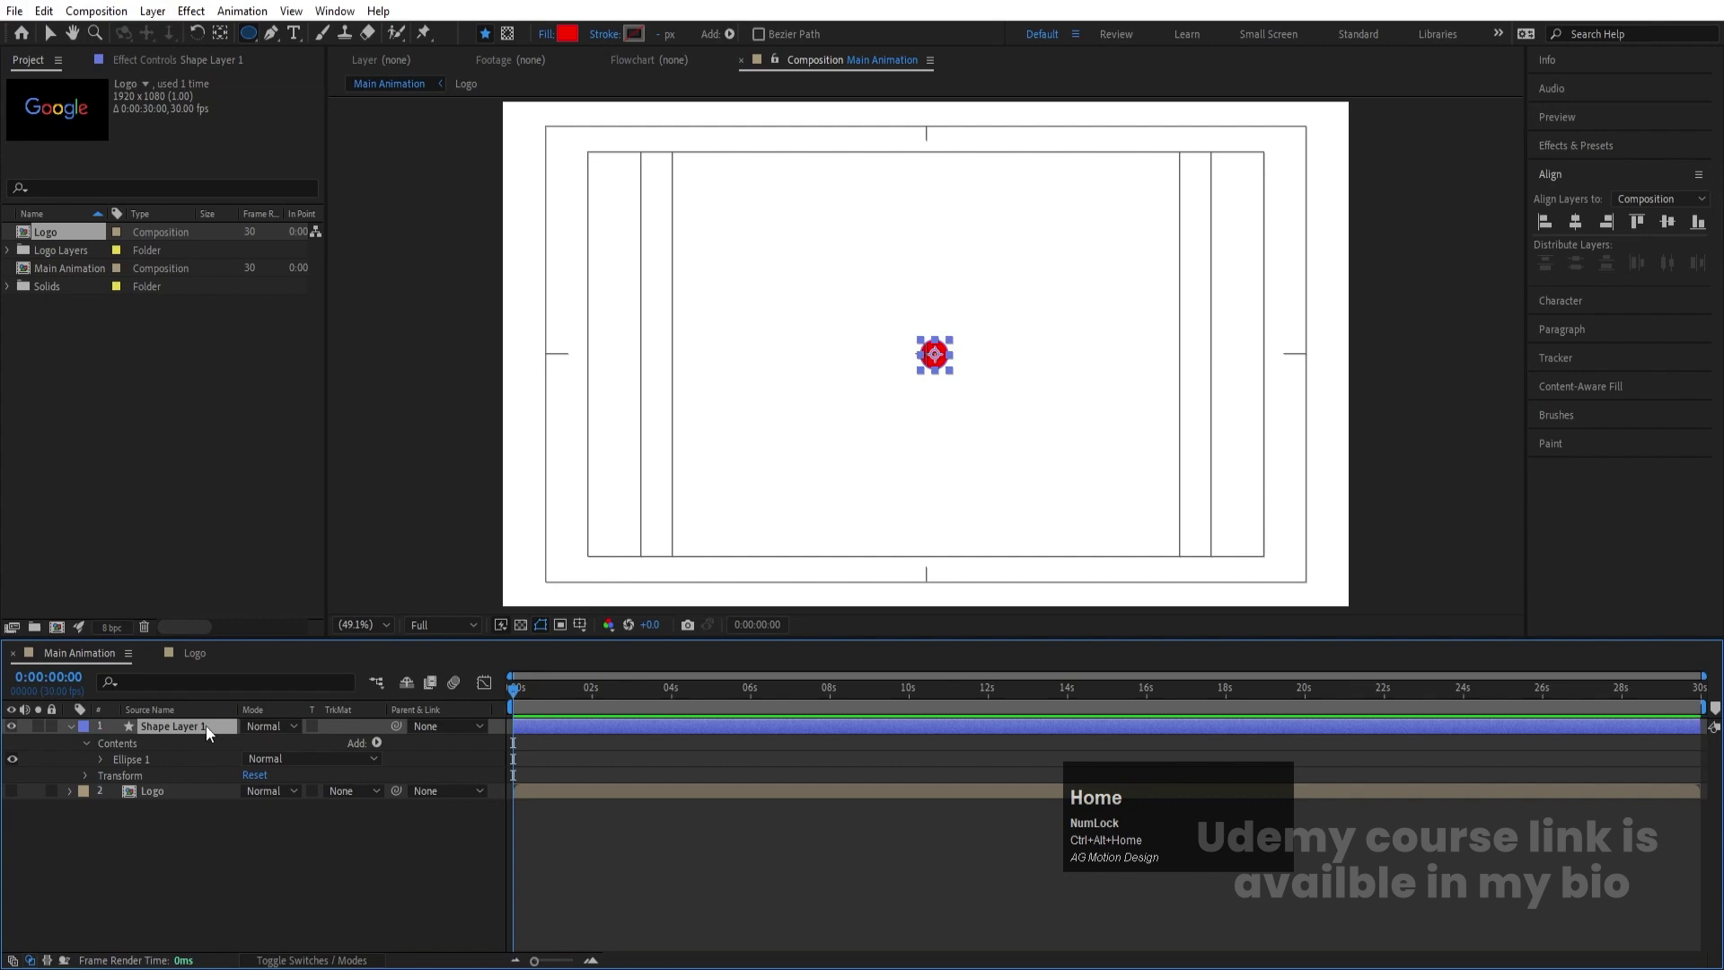
Centre the circle in the composition, and keyframe its Position at 0:00:00:00 just outside the frame's upper-right corner, at about 1969, -14
left_click(1577, 222)
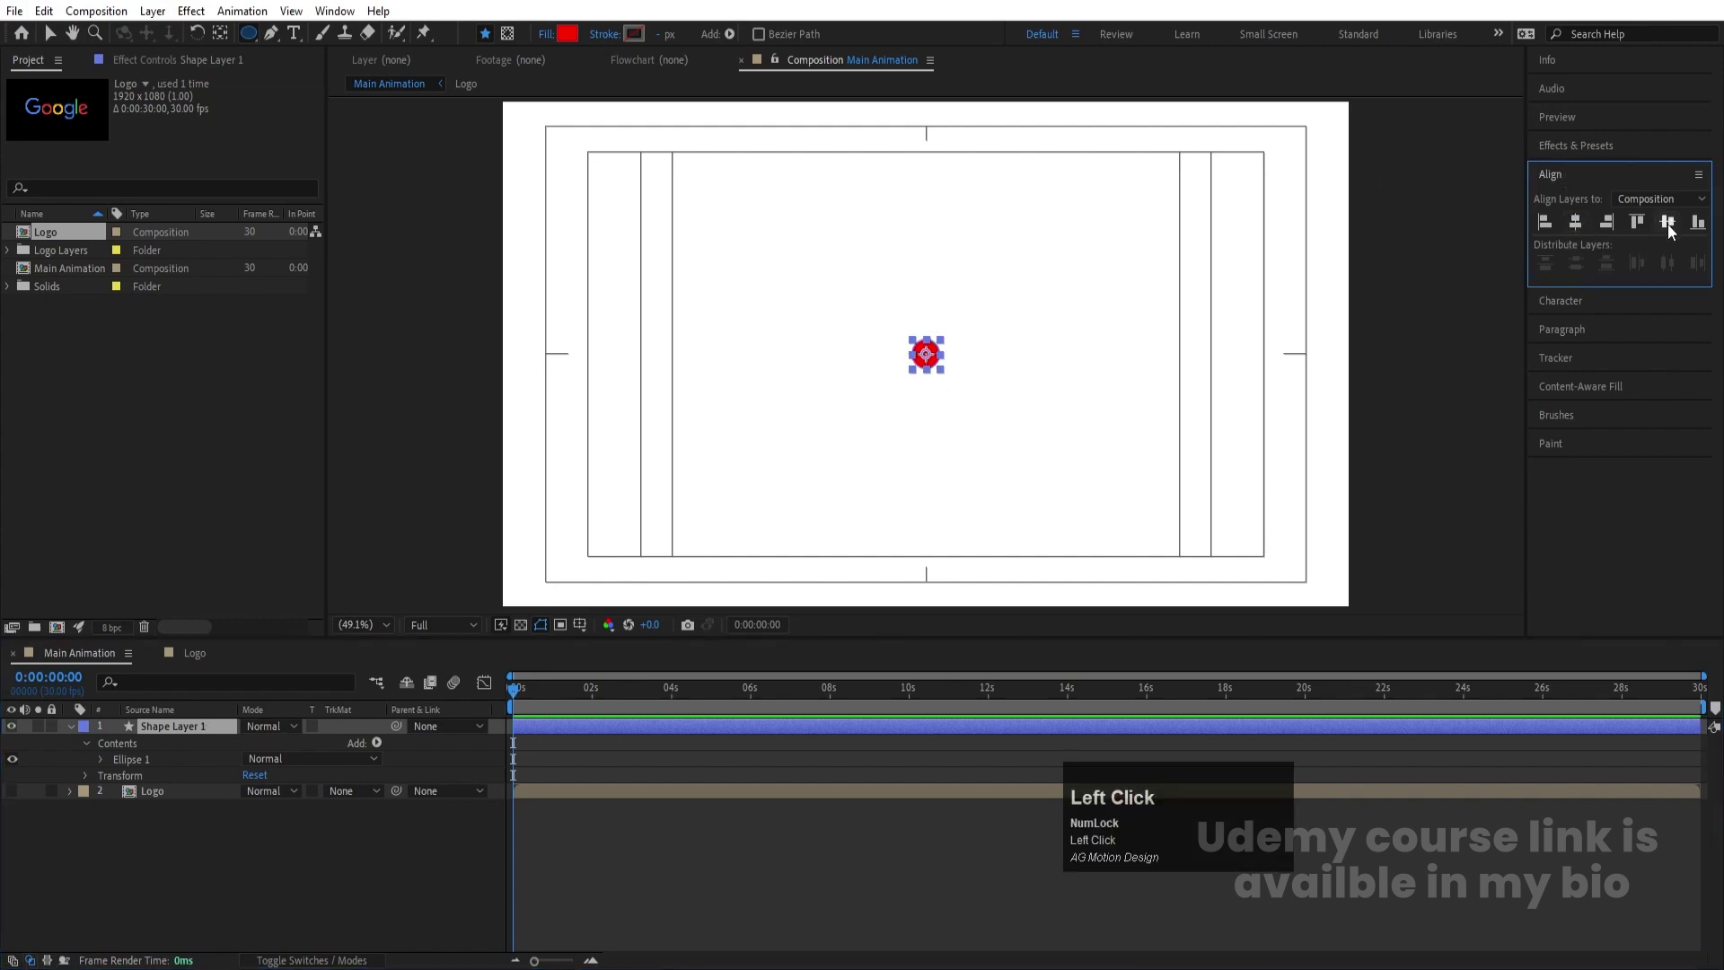
left_click(254, 747)
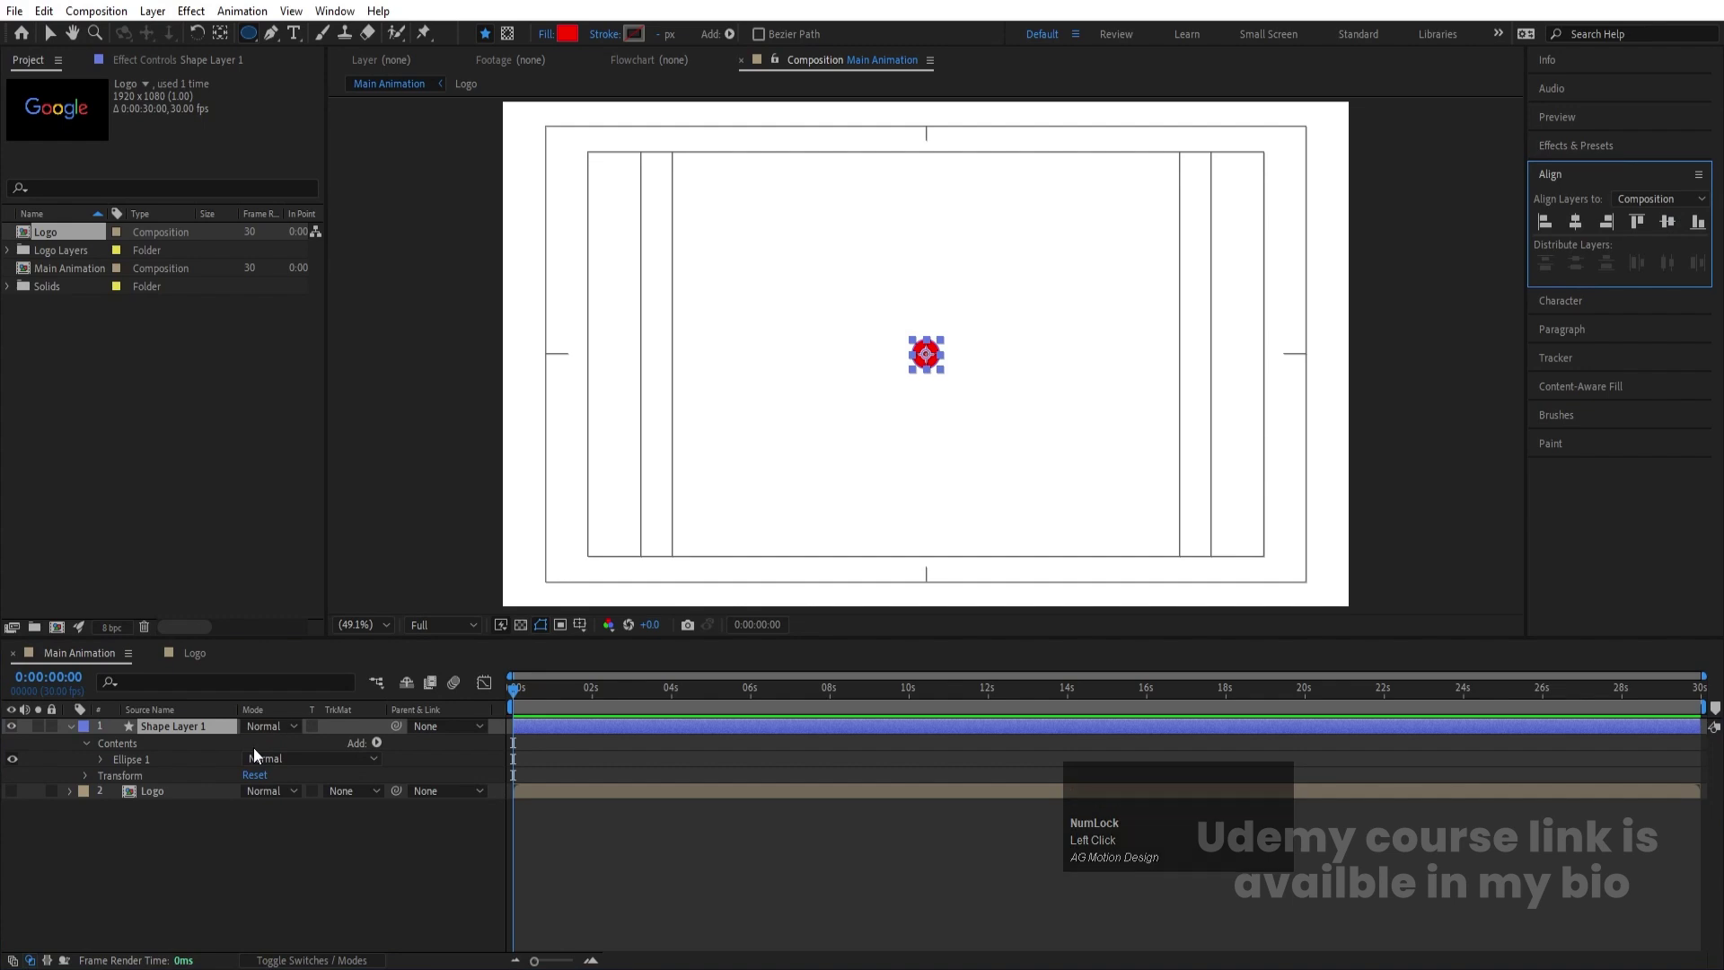
key("p")
left_click(114, 743)
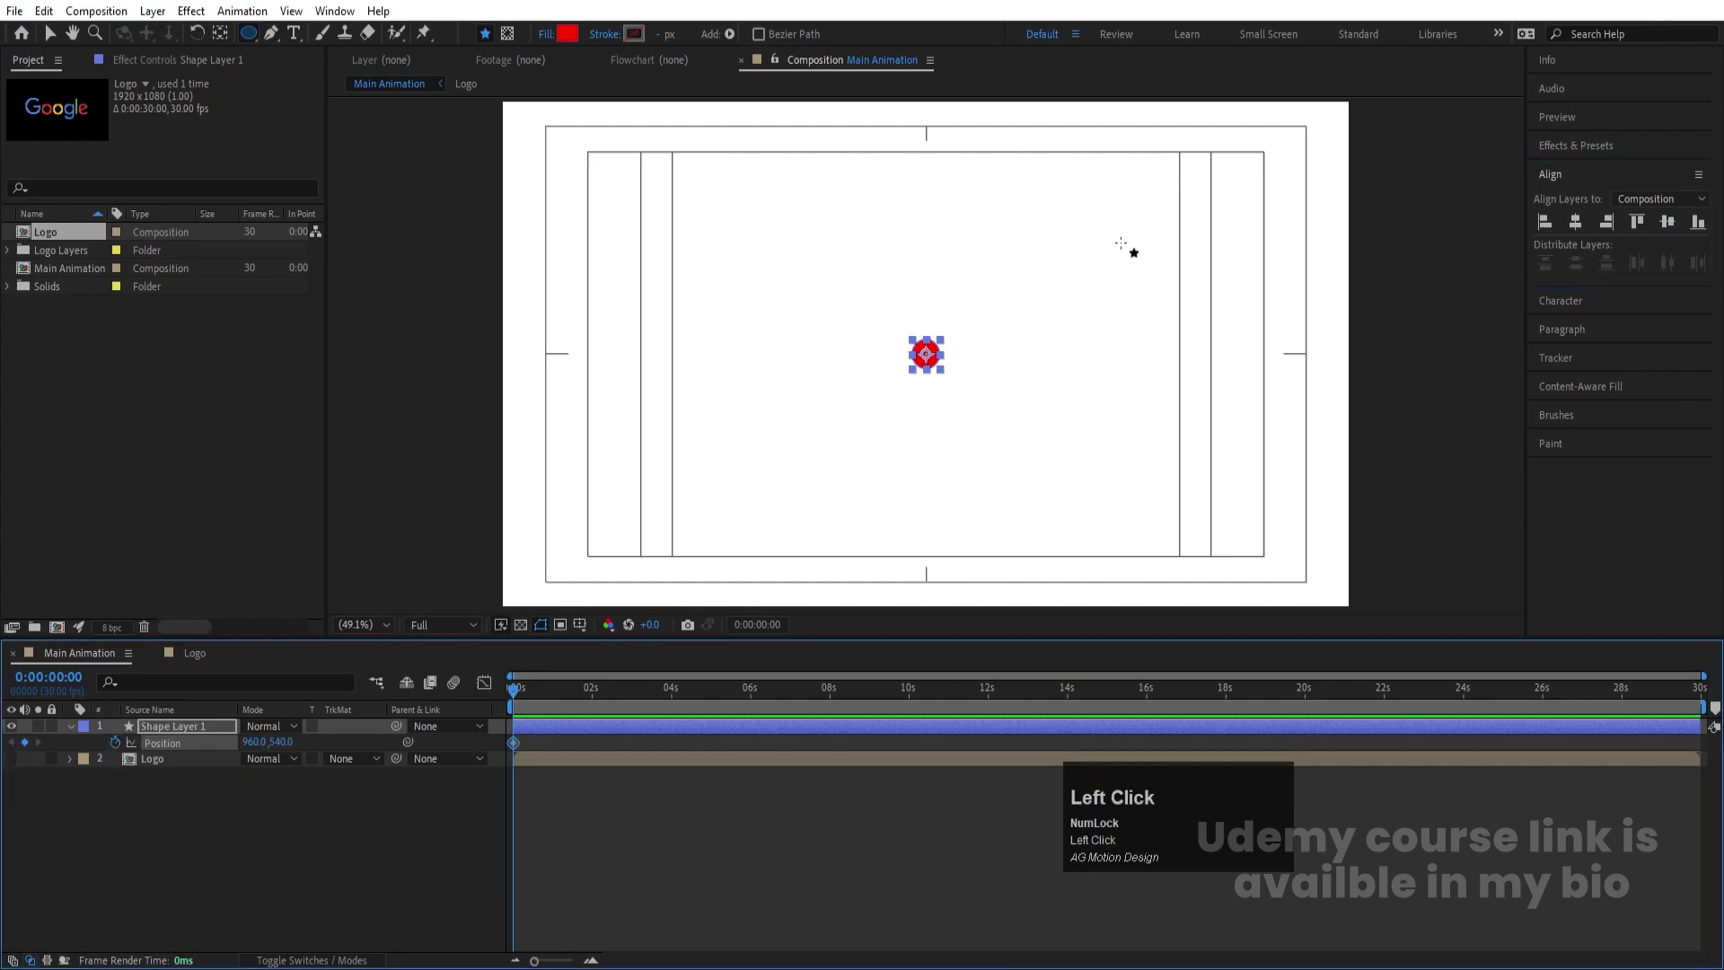
key("v")
left_click_drag(933, 353, 1378, 99)
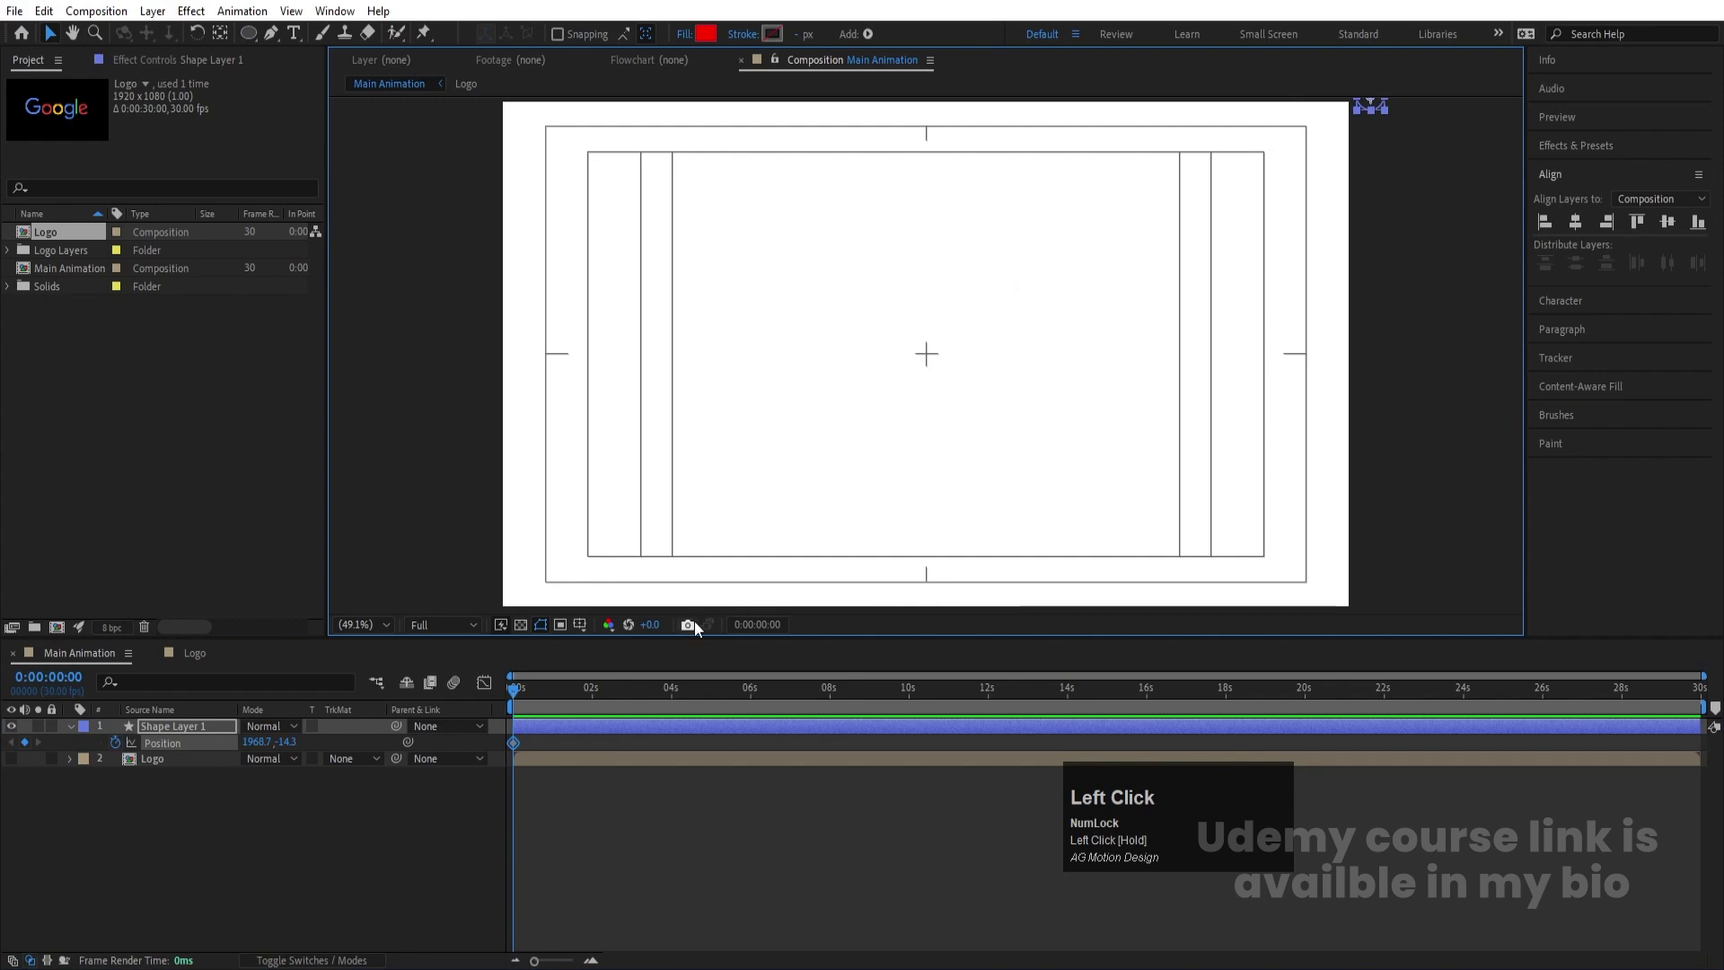
At 0:00:01:00, move the circle left of the composition's centre, to about 727, 555, as a second Position keyframe
key("equal")
left_click(591, 692)
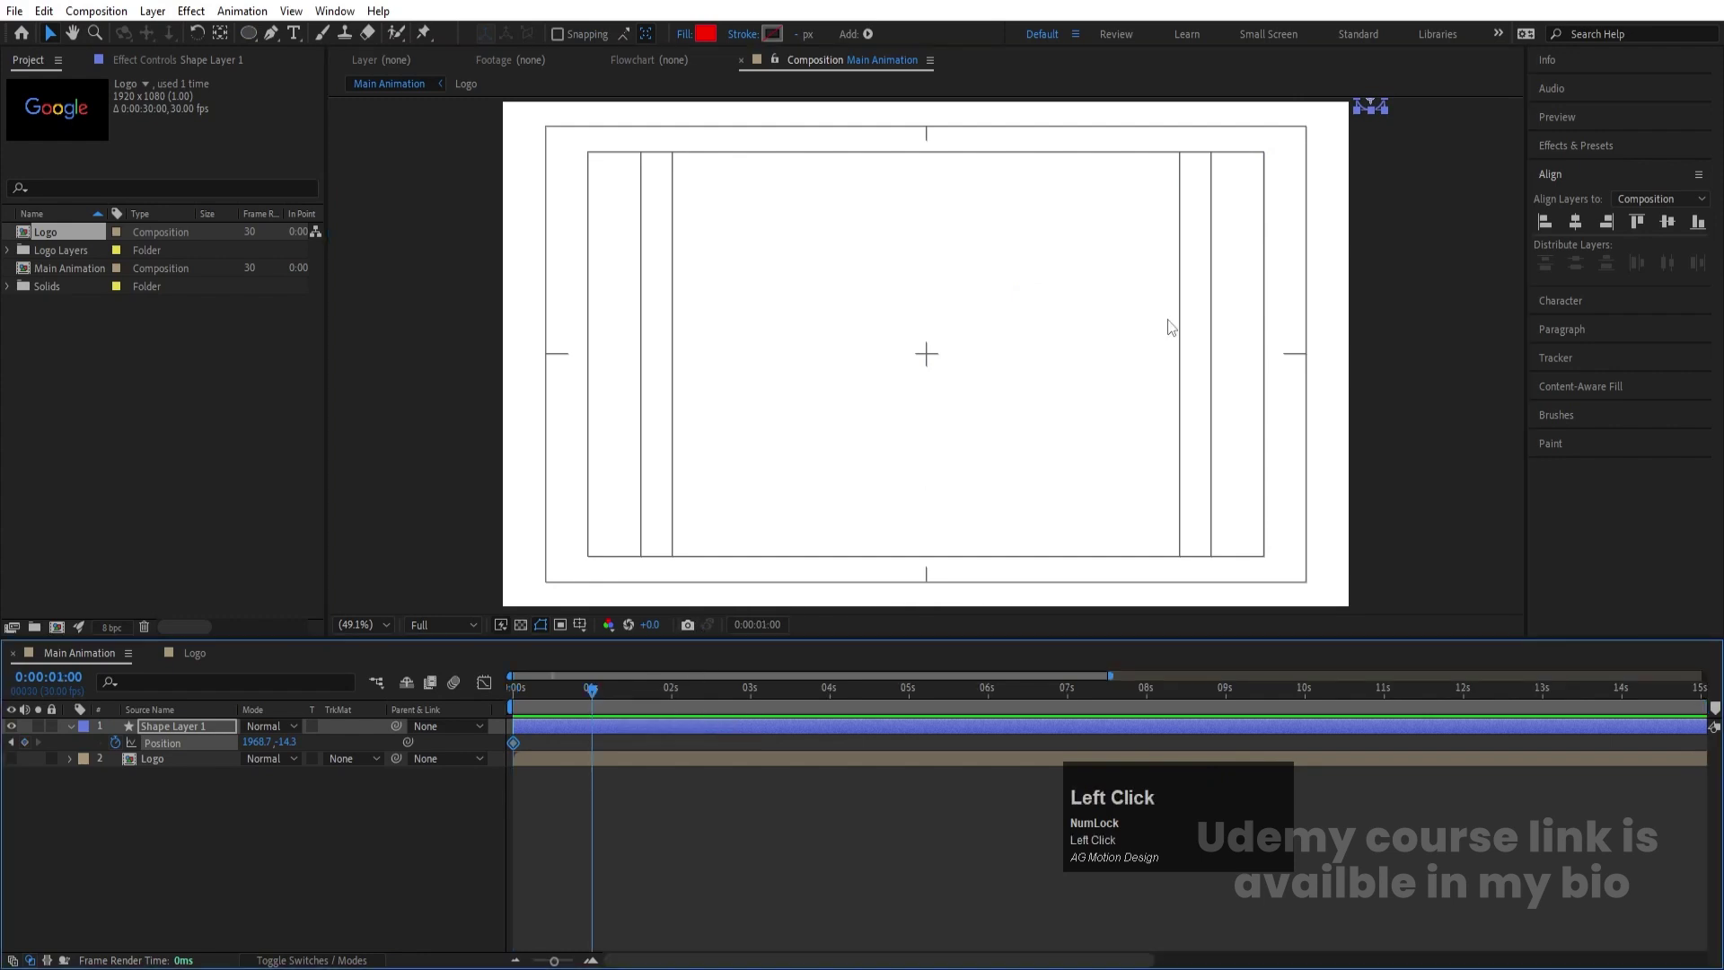
left_click(1364, 96)
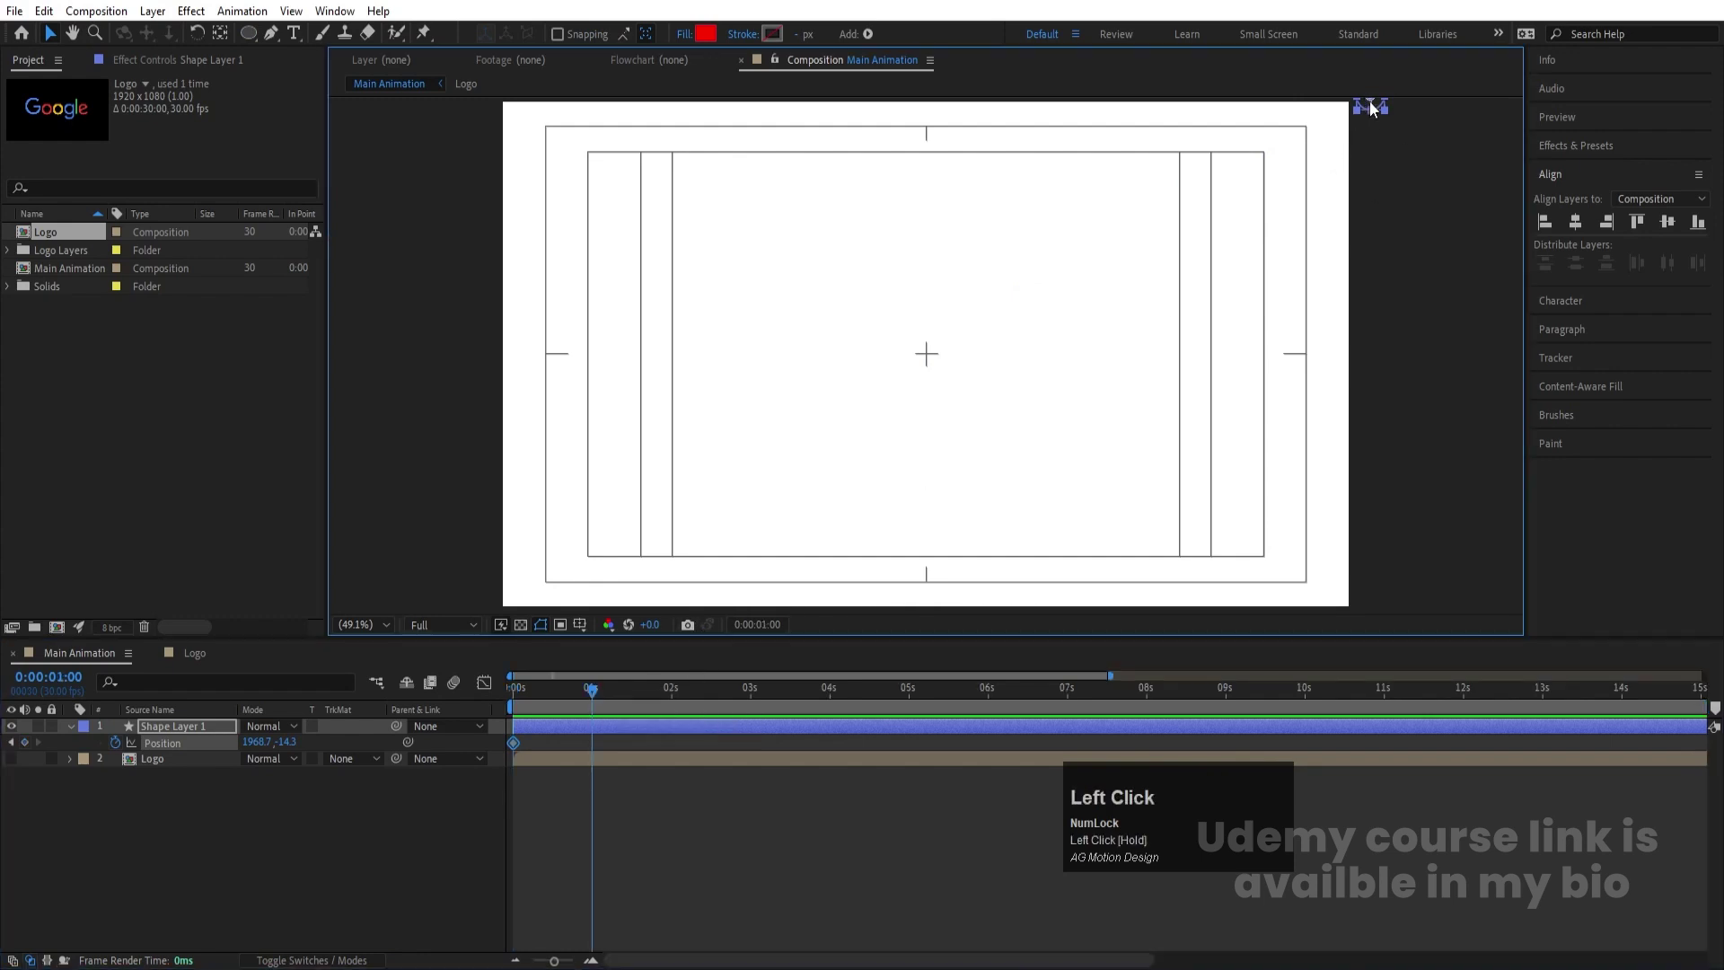
left_click(1122, 265)
left_click(134, 778)
left_click_drag(259, 742, 370, 735)
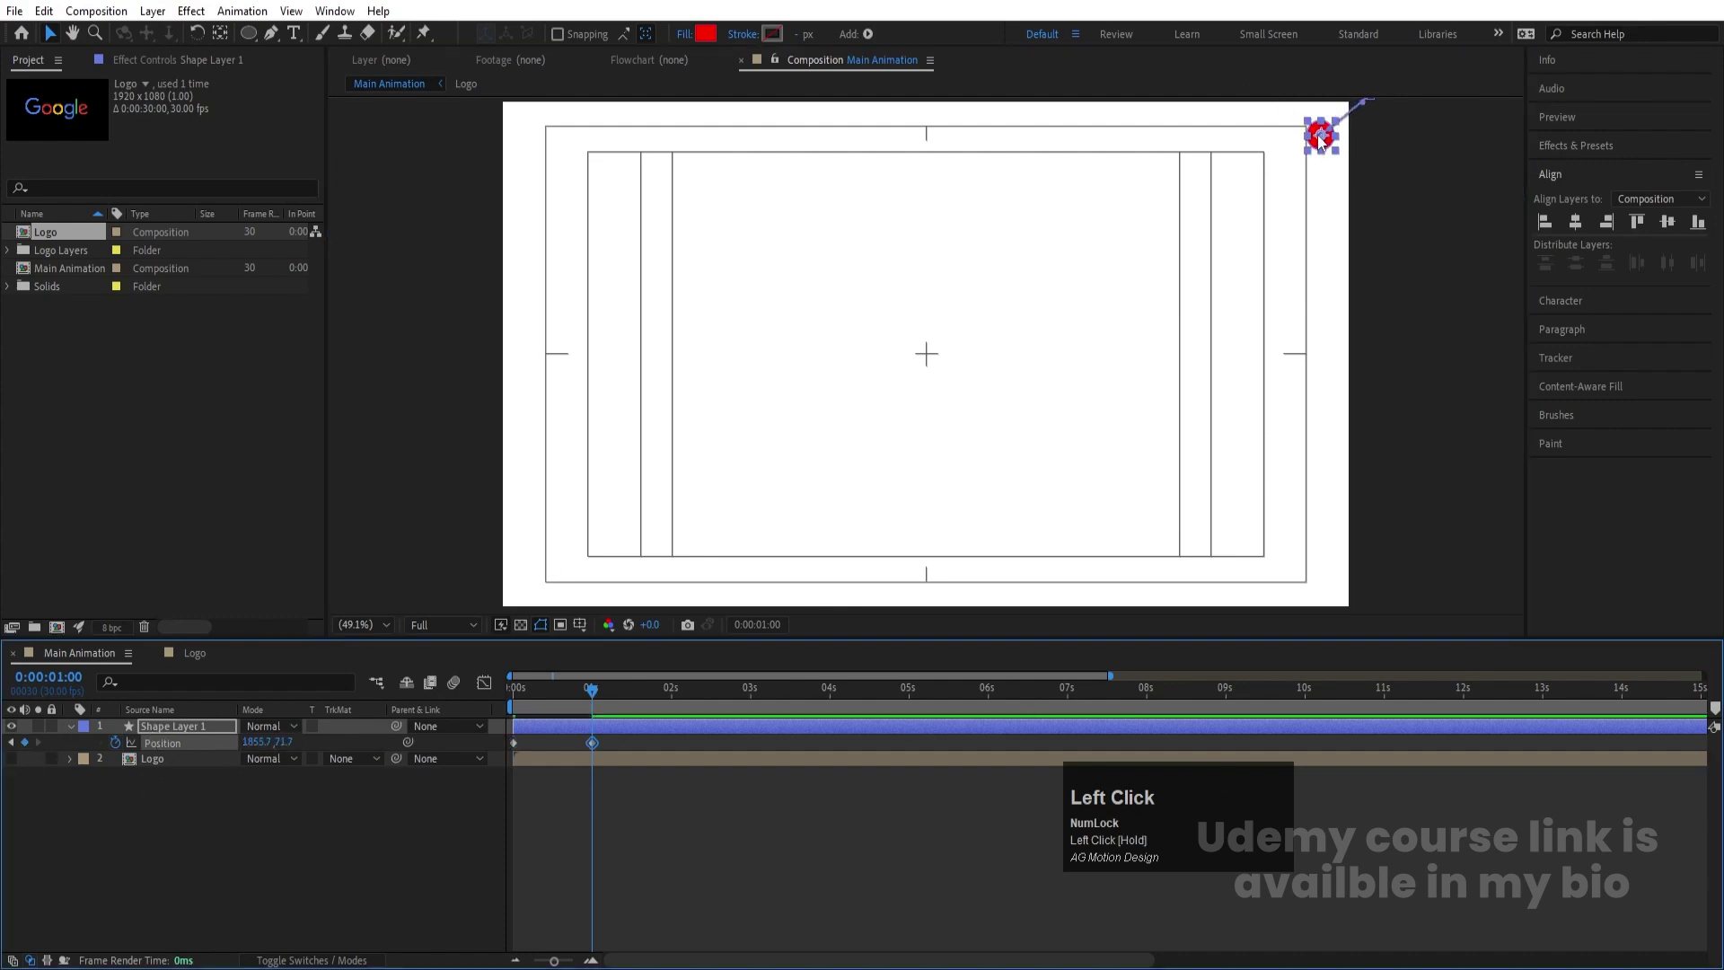
left_click_drag(1320, 137, 823, 363)
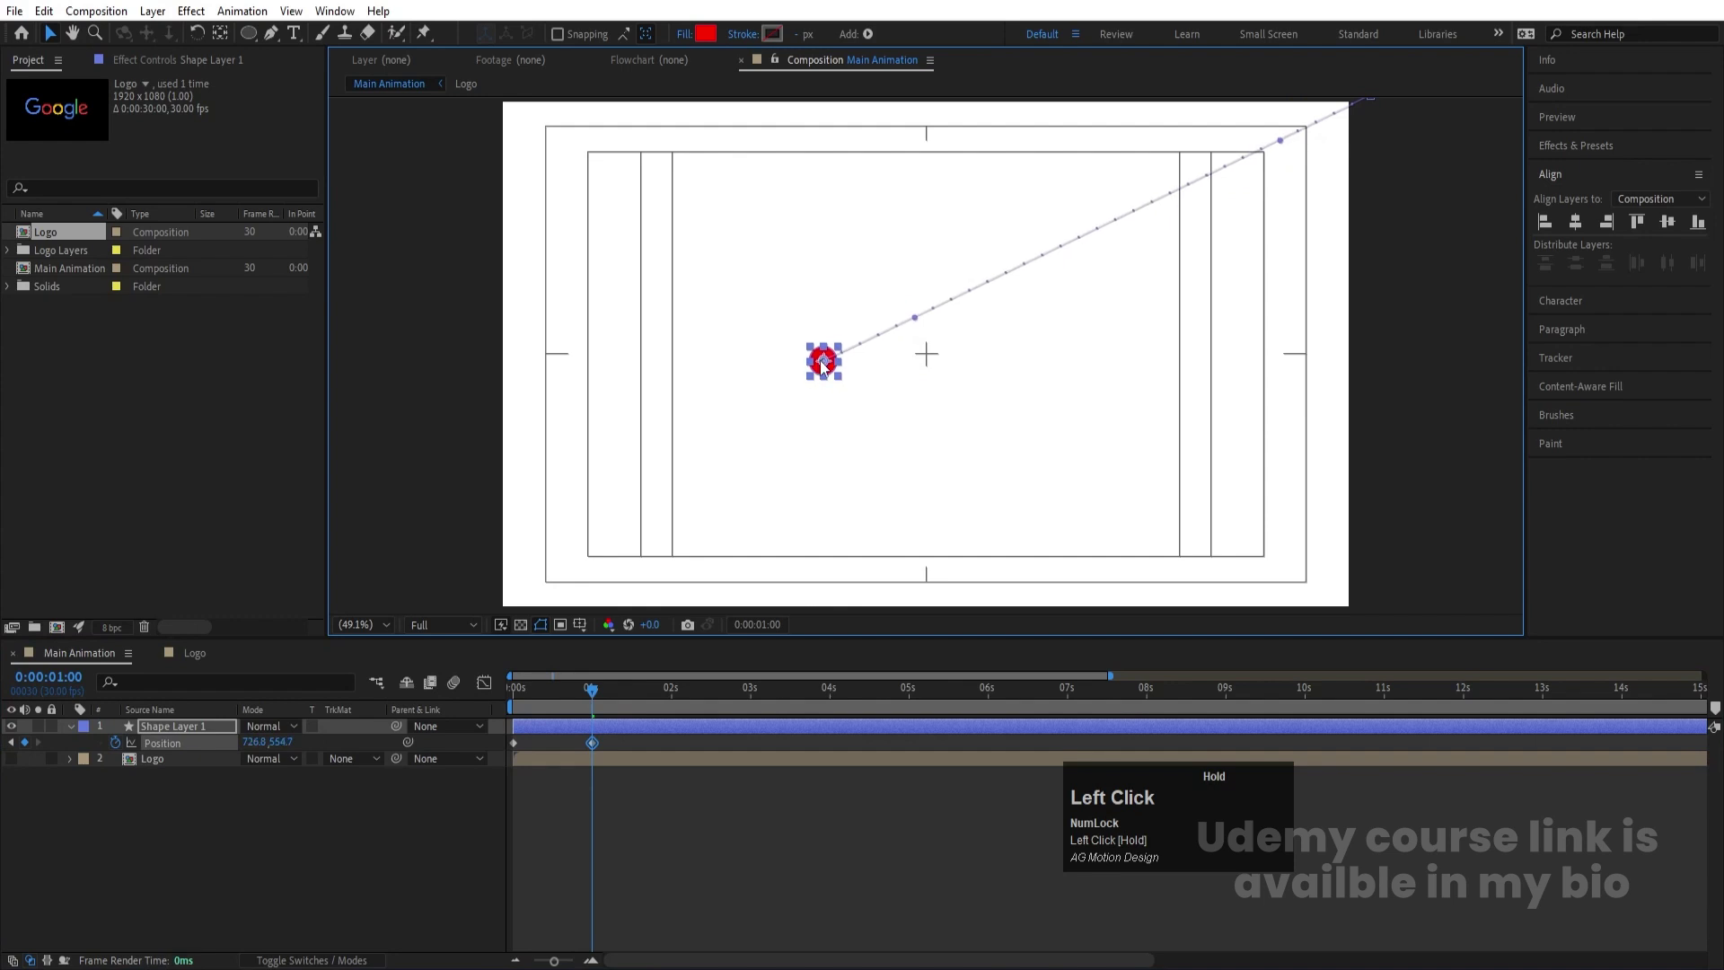
Play the circle's entrance from the start with nothing selected
left_click_drag(592, 689, 514, 690)
key("space")
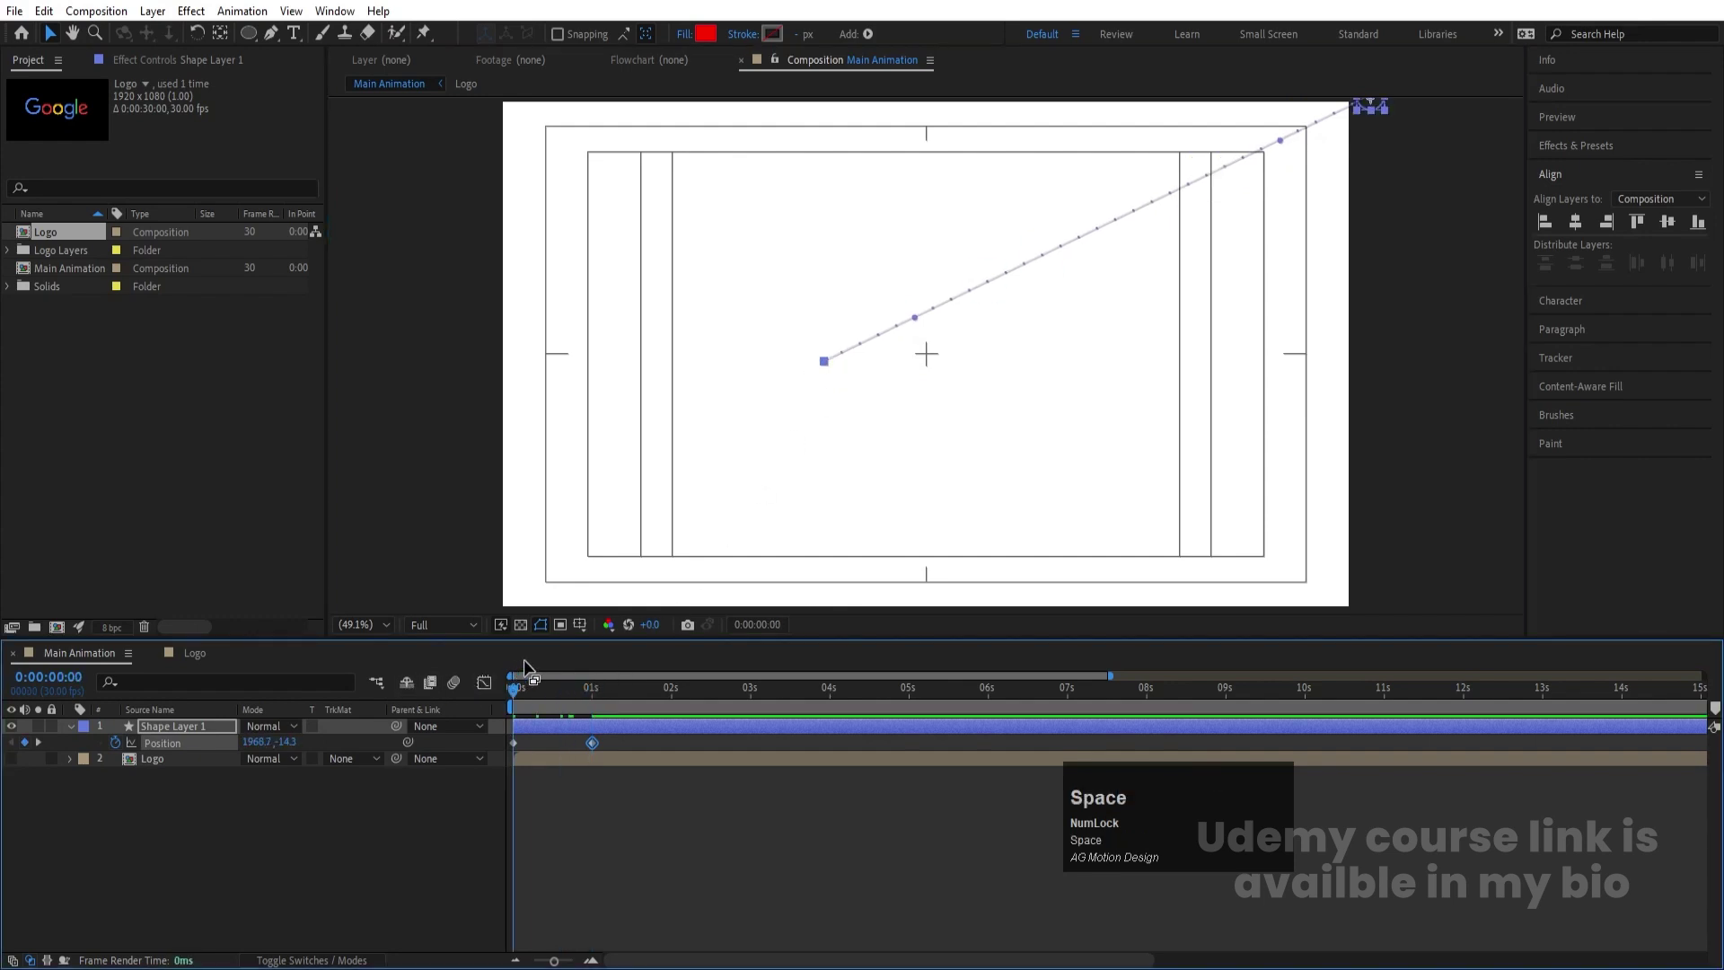
left_click(616, 799)
key("space")
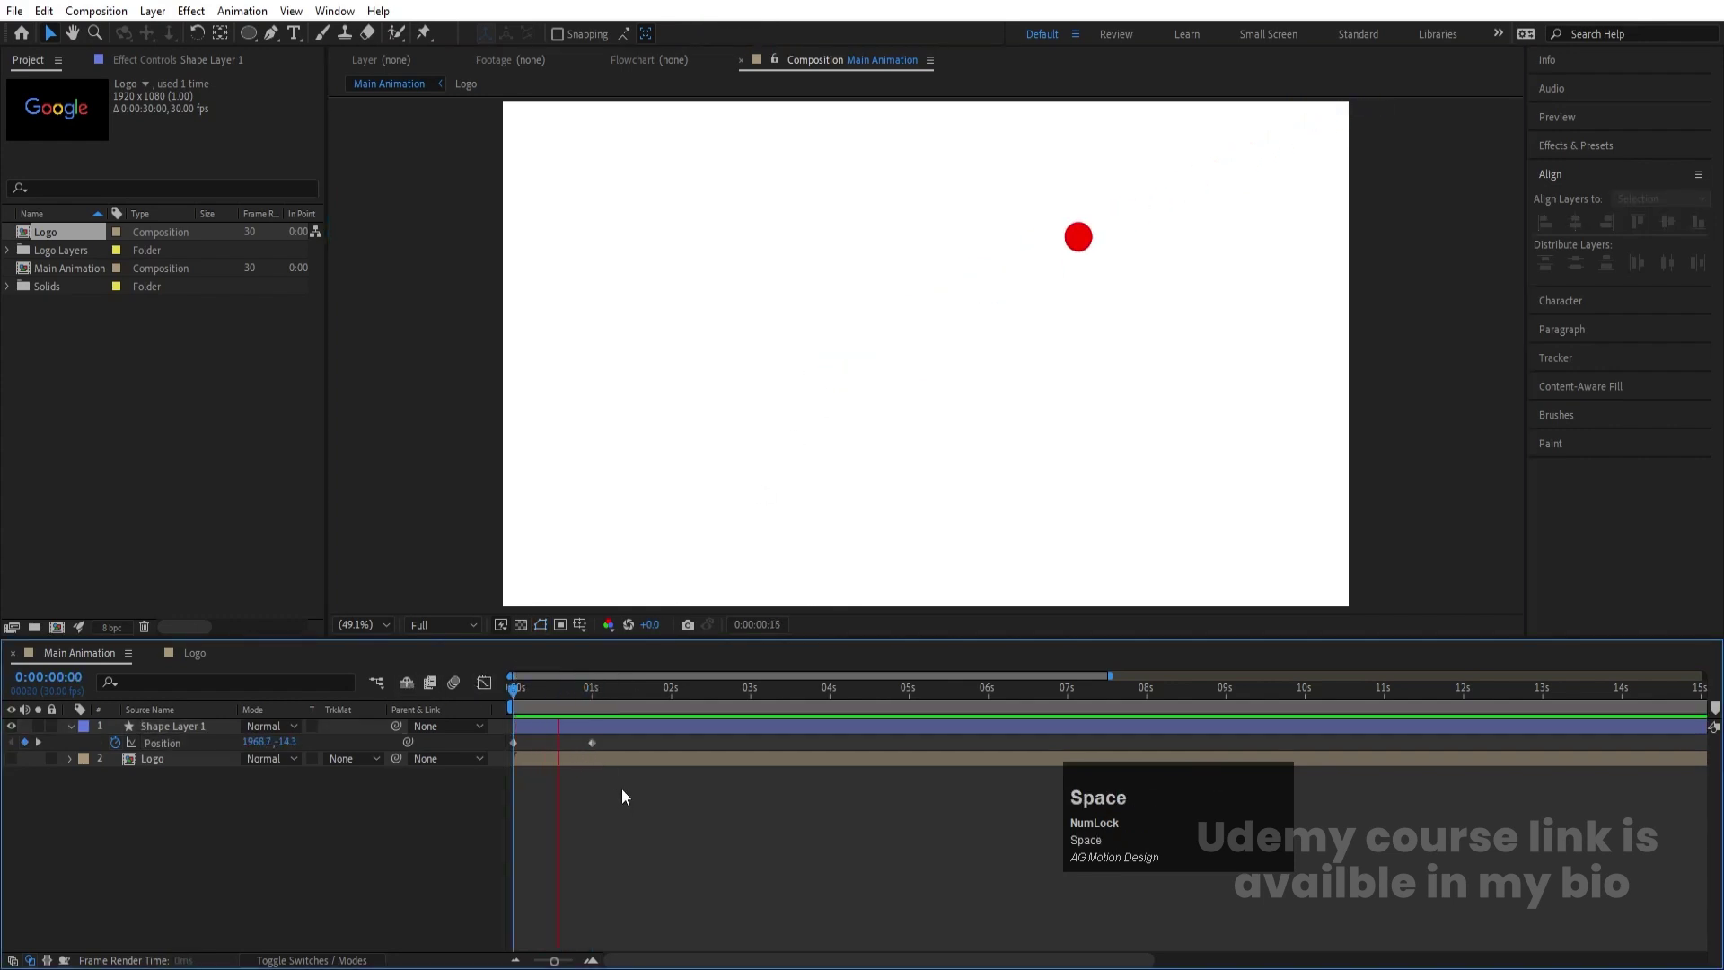
At 0:00:01:20, move the circle right of the composition's centre, to about 1285, 569, as a third Position keyframe
left_click_drag(590, 691, 643, 707)
left_click(824, 367)
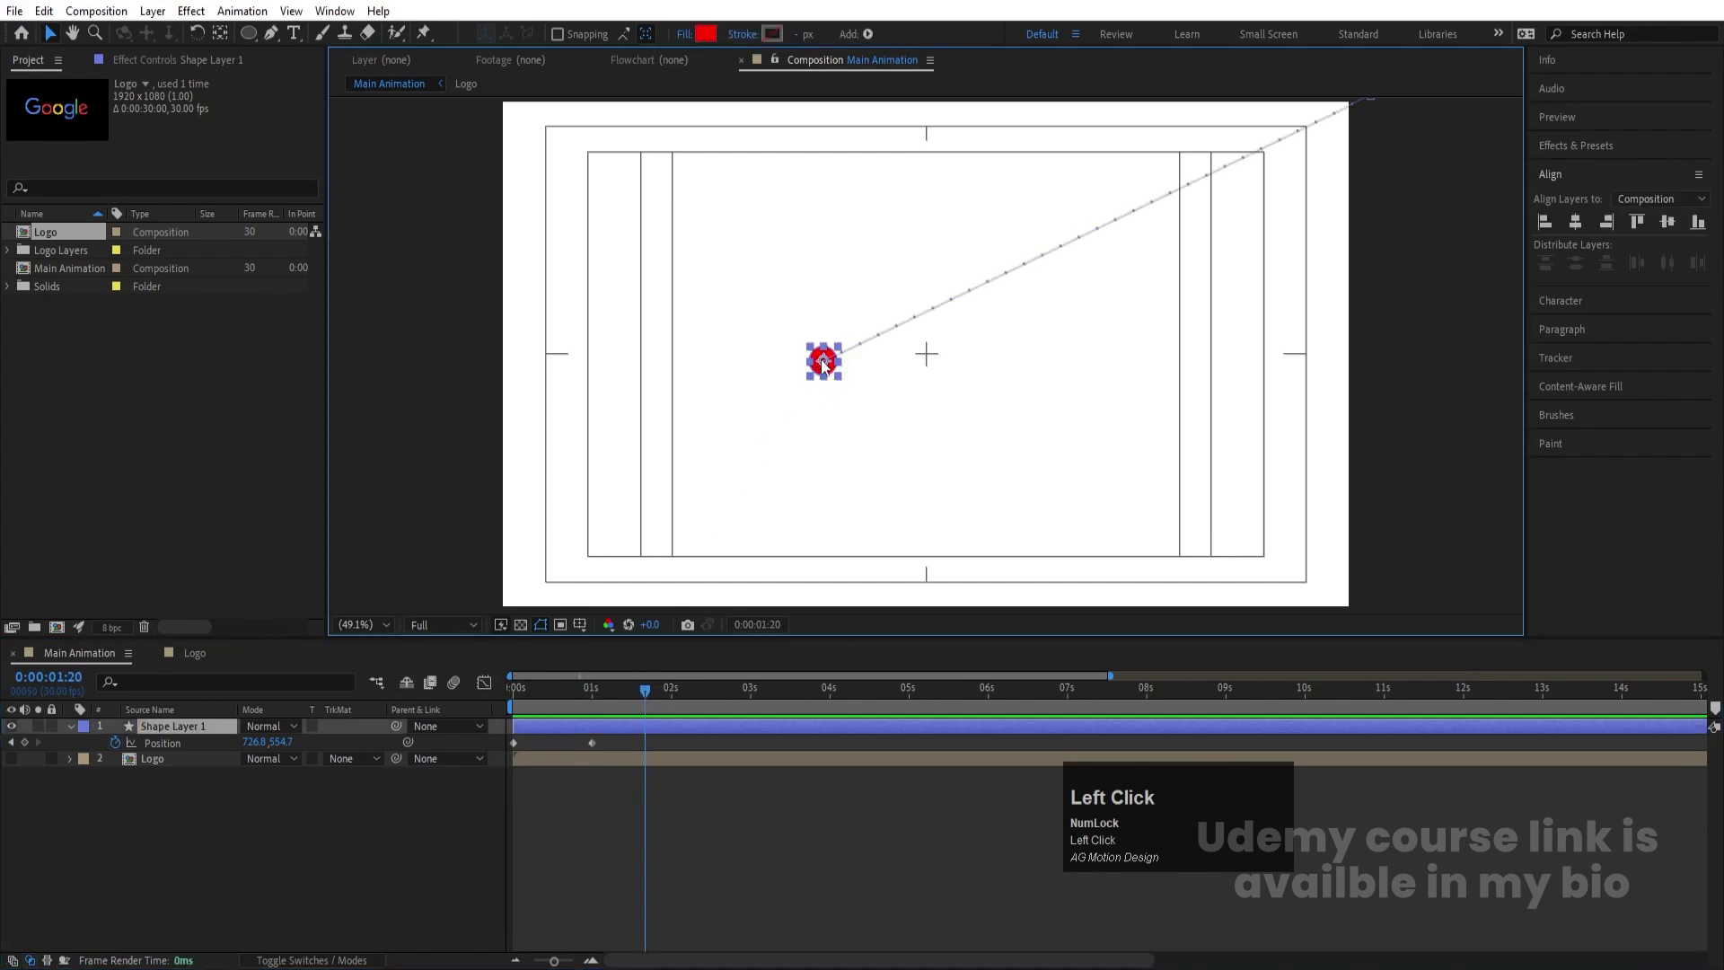
left_click_drag(823, 363, 1069, 367)
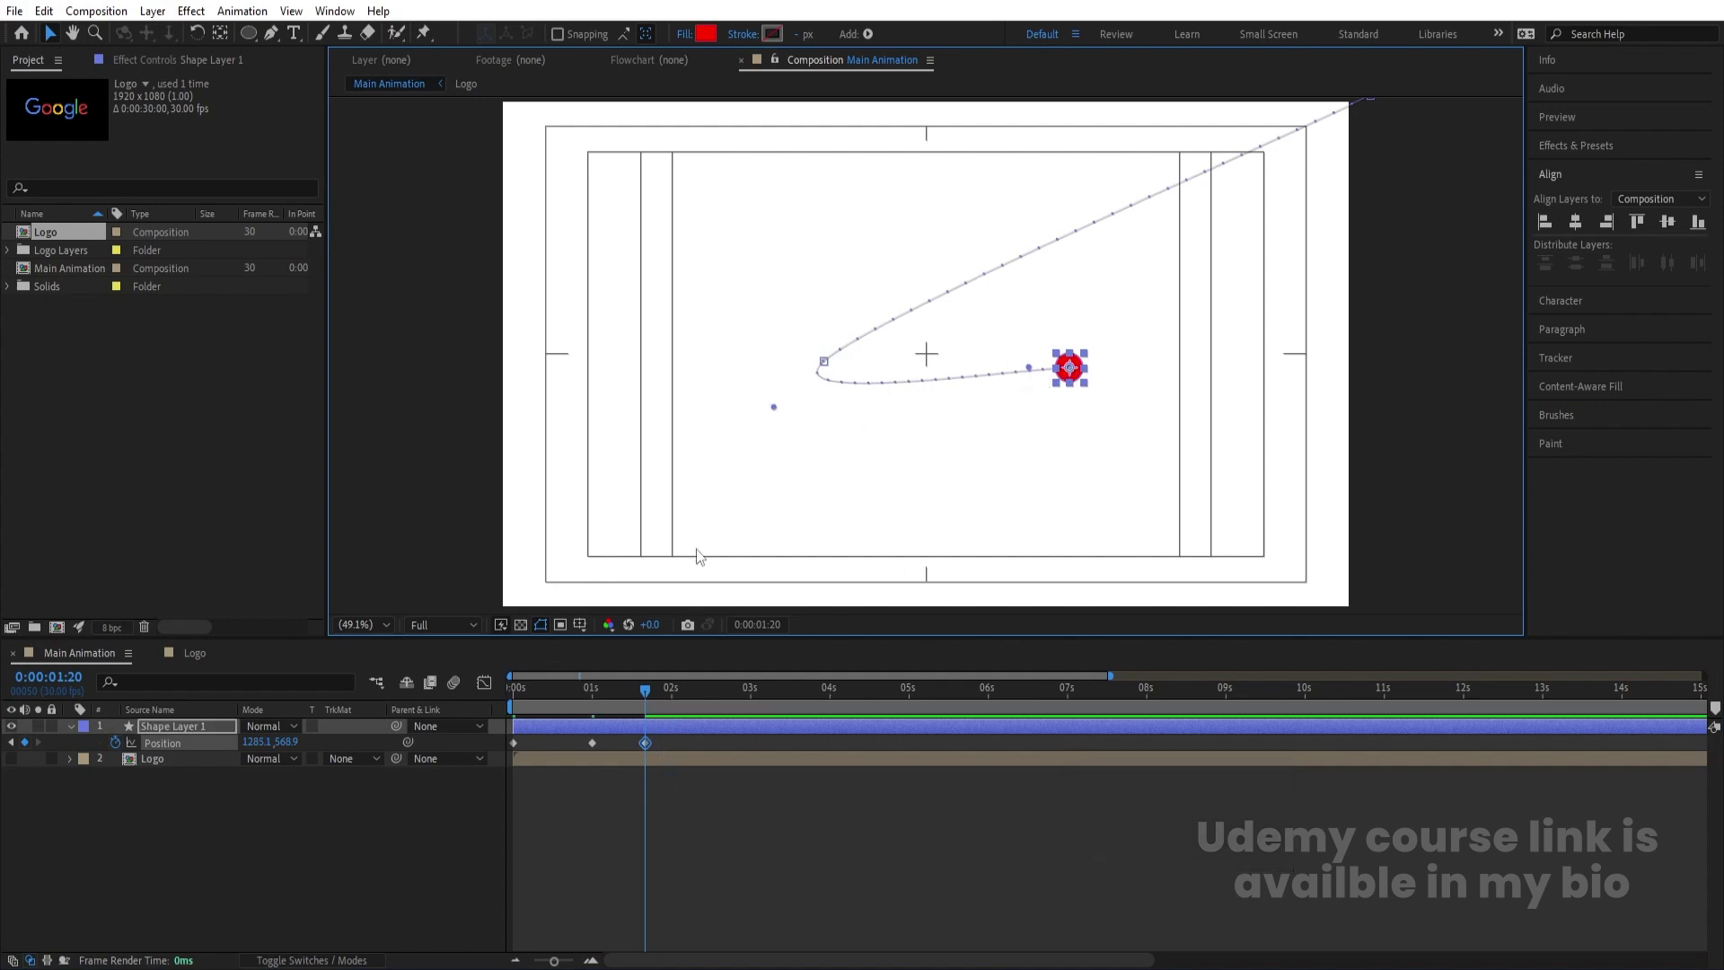
At 0:00:02:21, move the circle back left of centre, to about X 706, and centre it vertically in the composition
left_click_drag(646, 696, 727, 695)
left_click_drag(1072, 376, 816, 362)
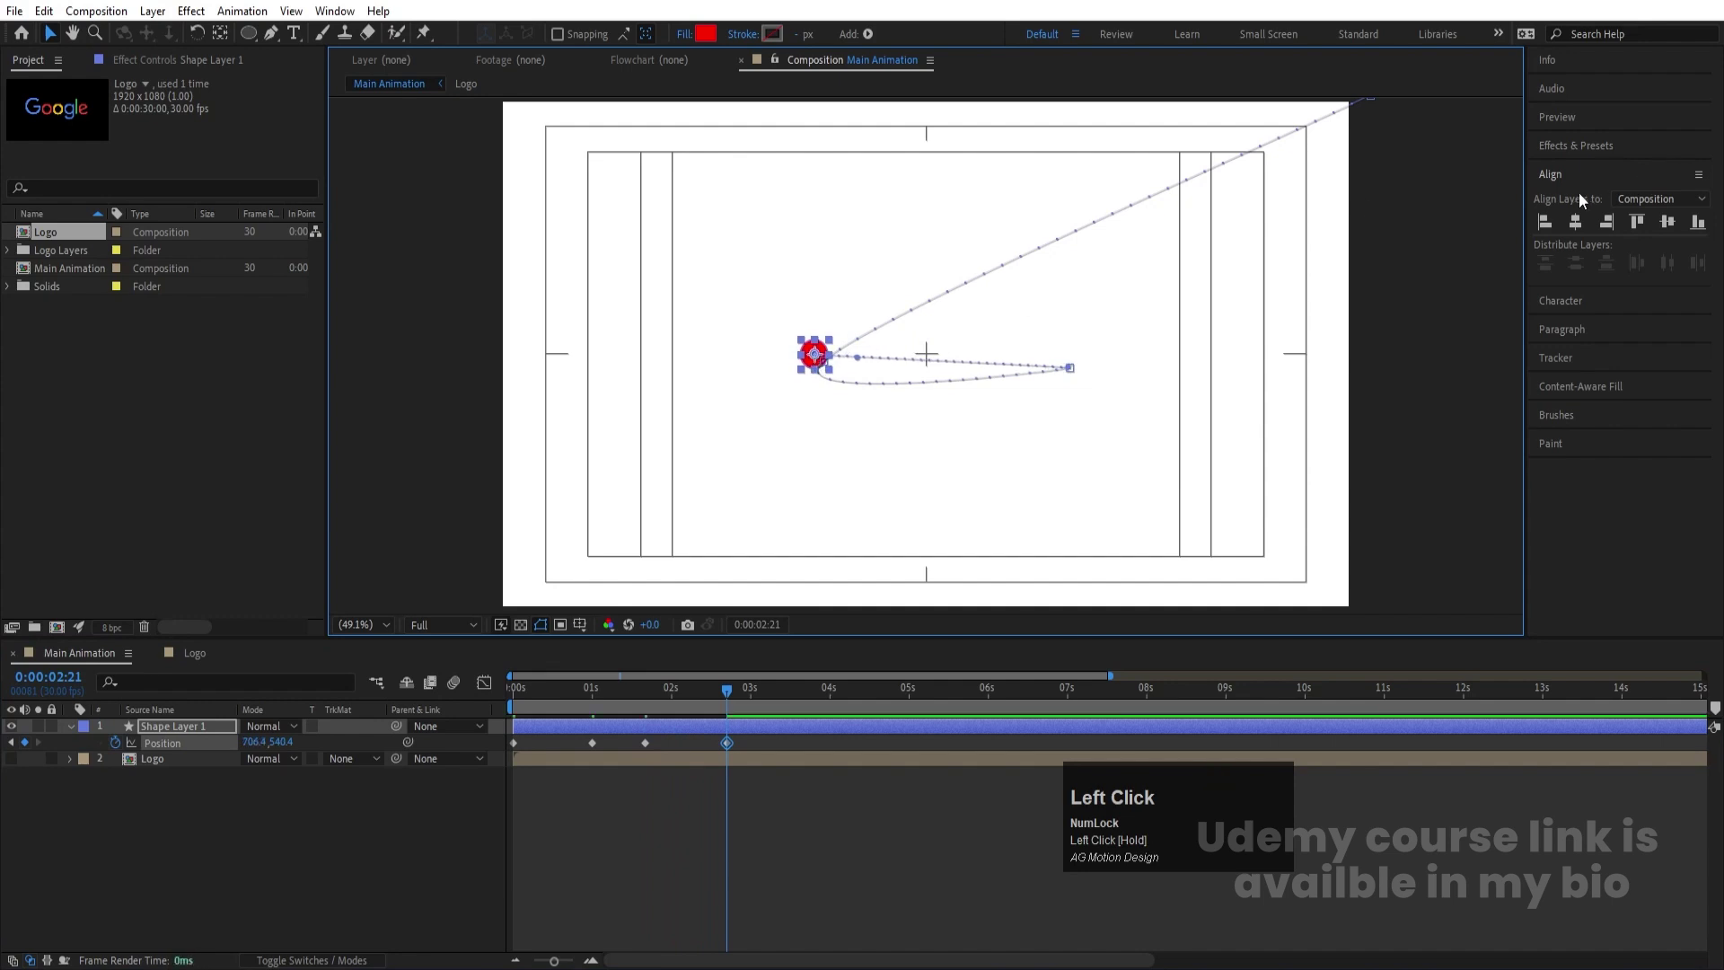
left_click(1666, 223)
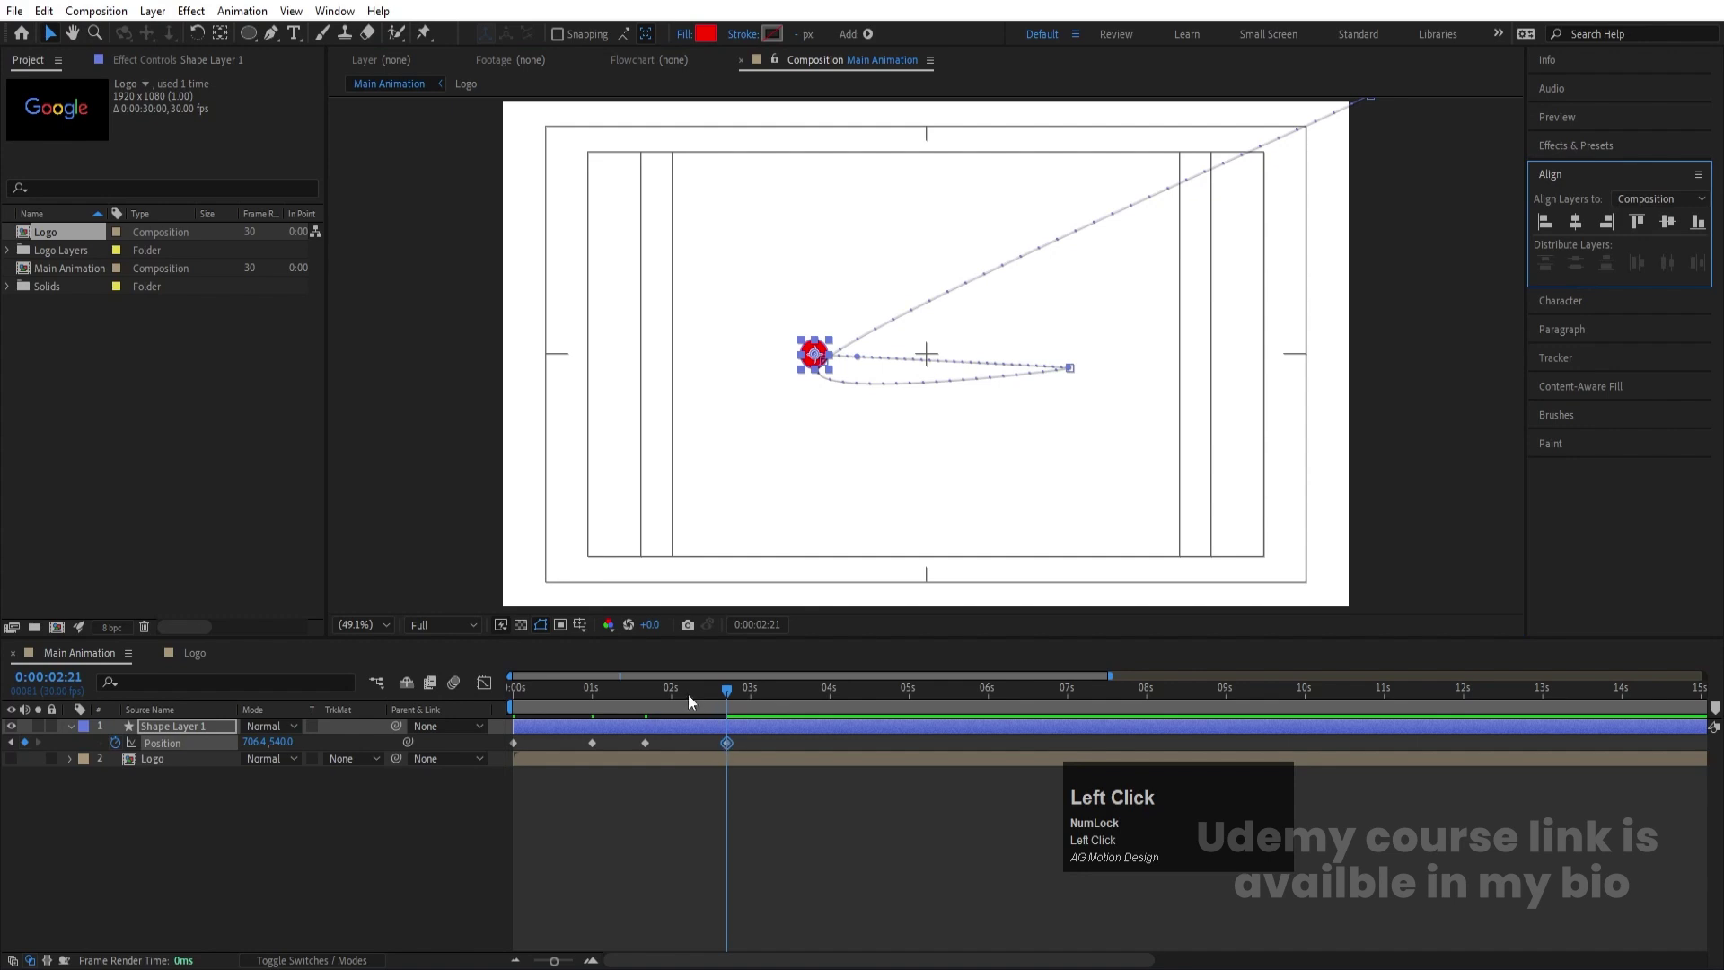
Play the circle's back-and-forth motion from 0:00:00:00
left_click_drag(689, 695, 365, 746)
key("space")
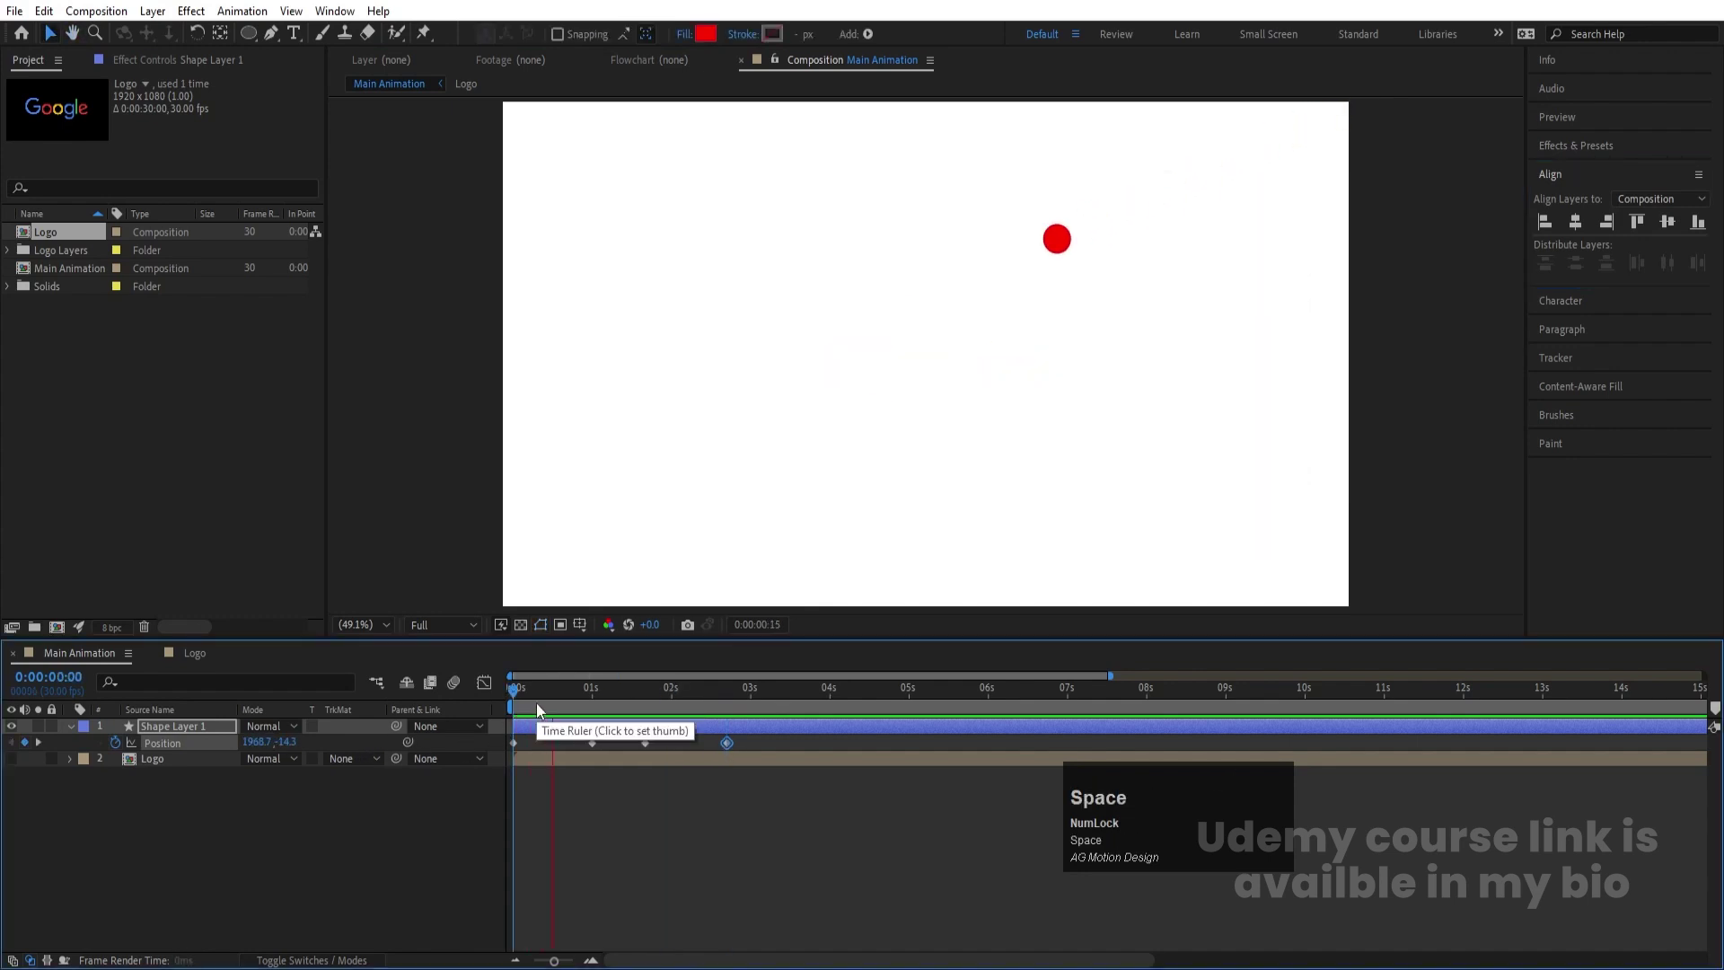
key("space")
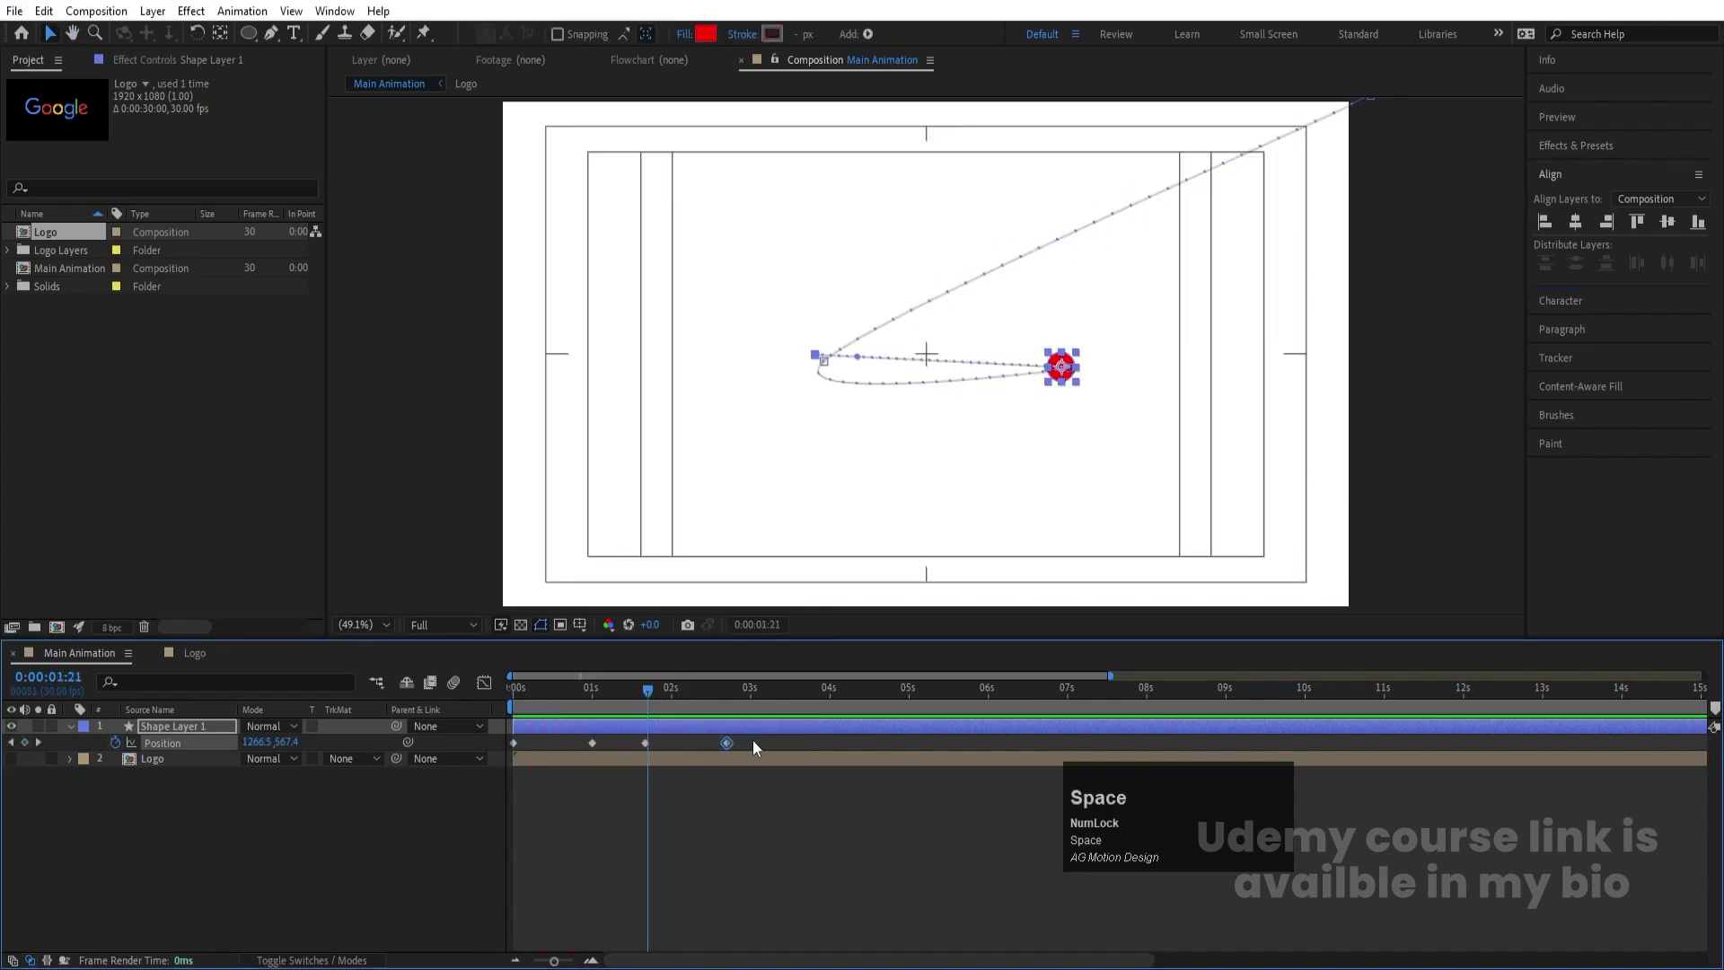
Apply Easy Ease to all four of the circle's Position keyframes and show their speed graph
left_click_drag(753, 740, 496, 754)
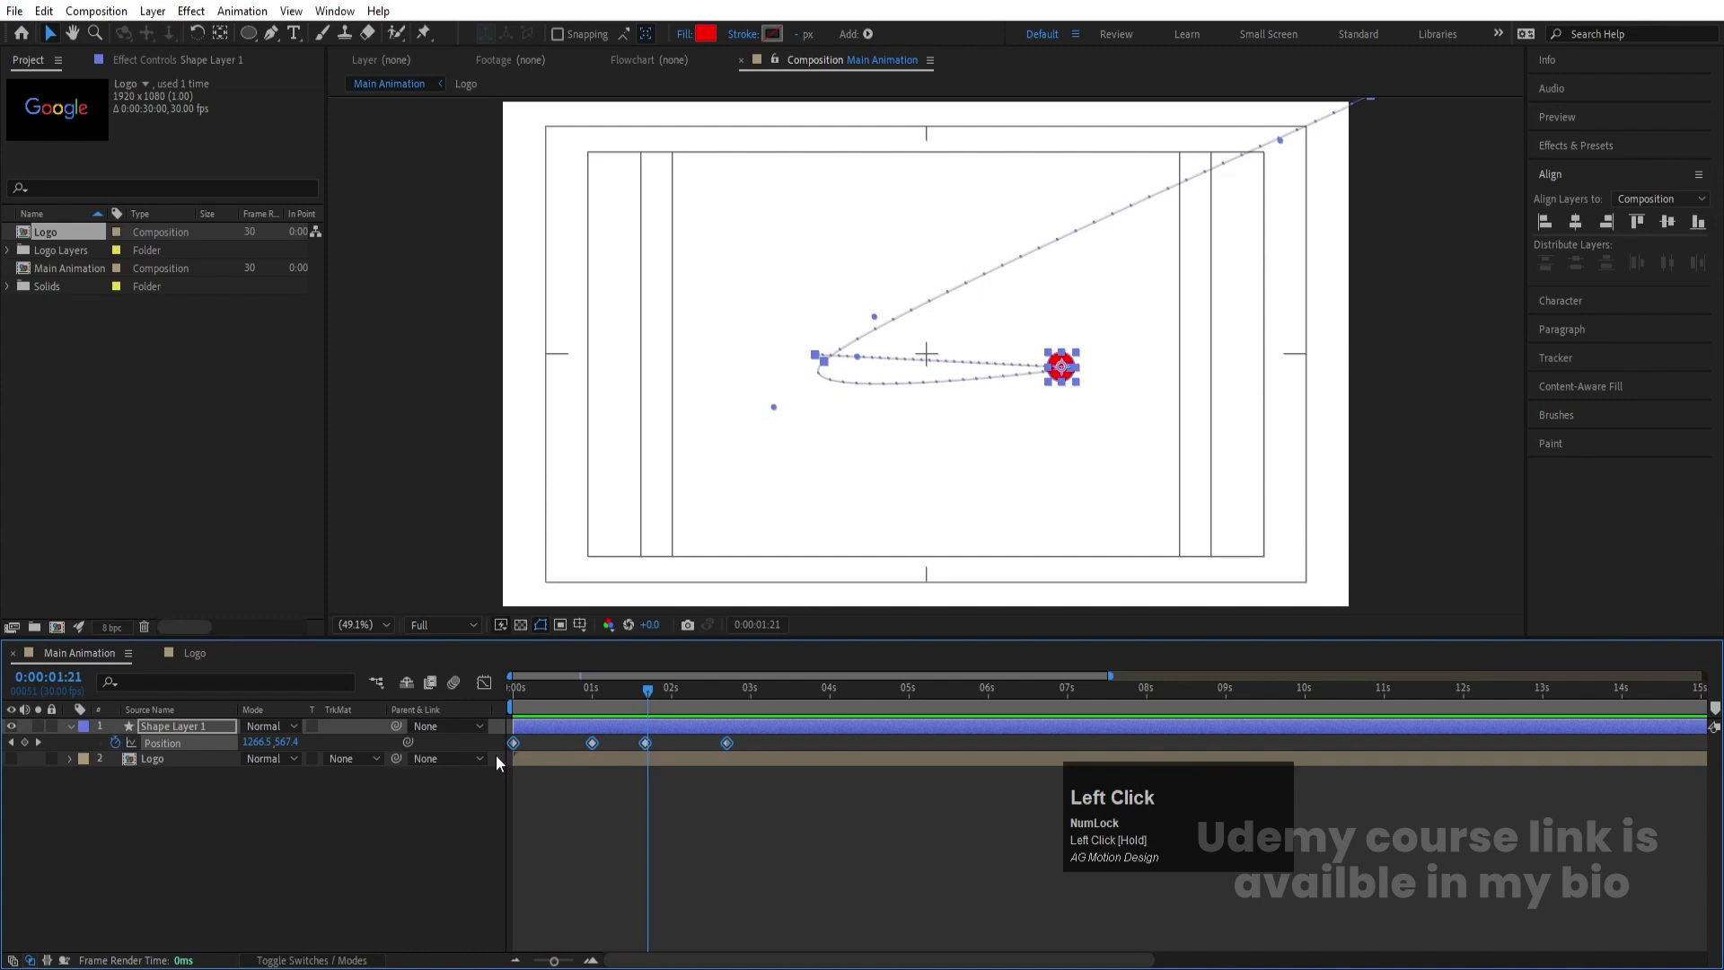
key("F9")
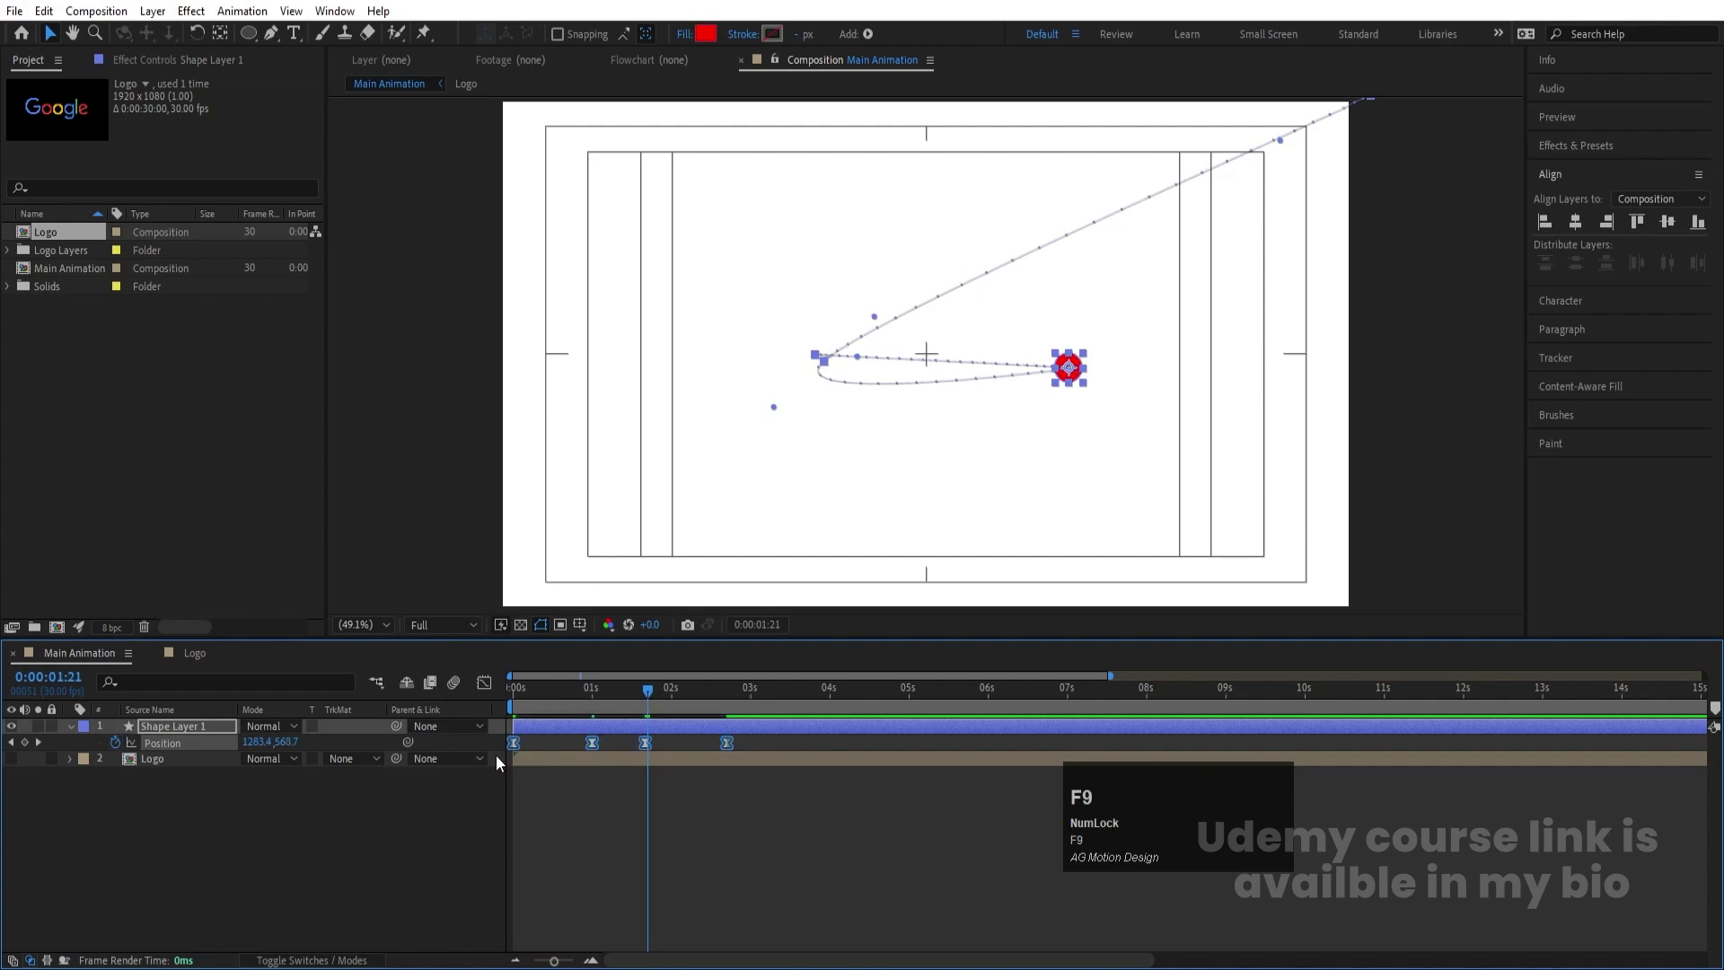
left_click(484, 681)
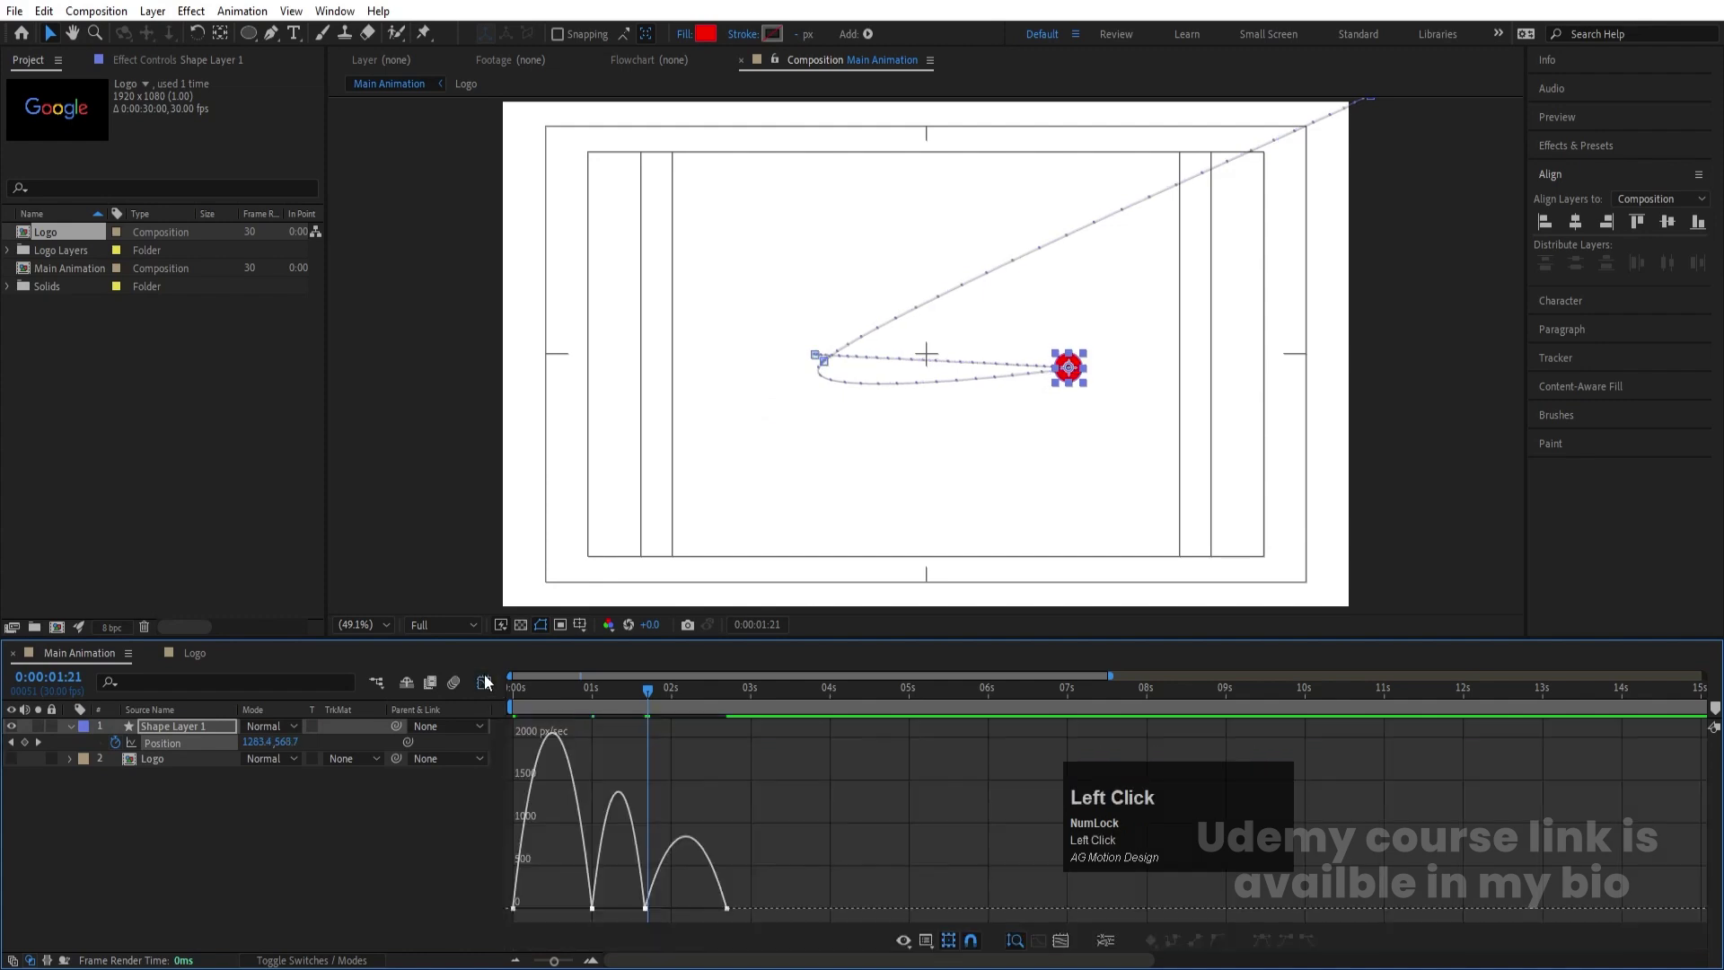
right_click(652, 794)
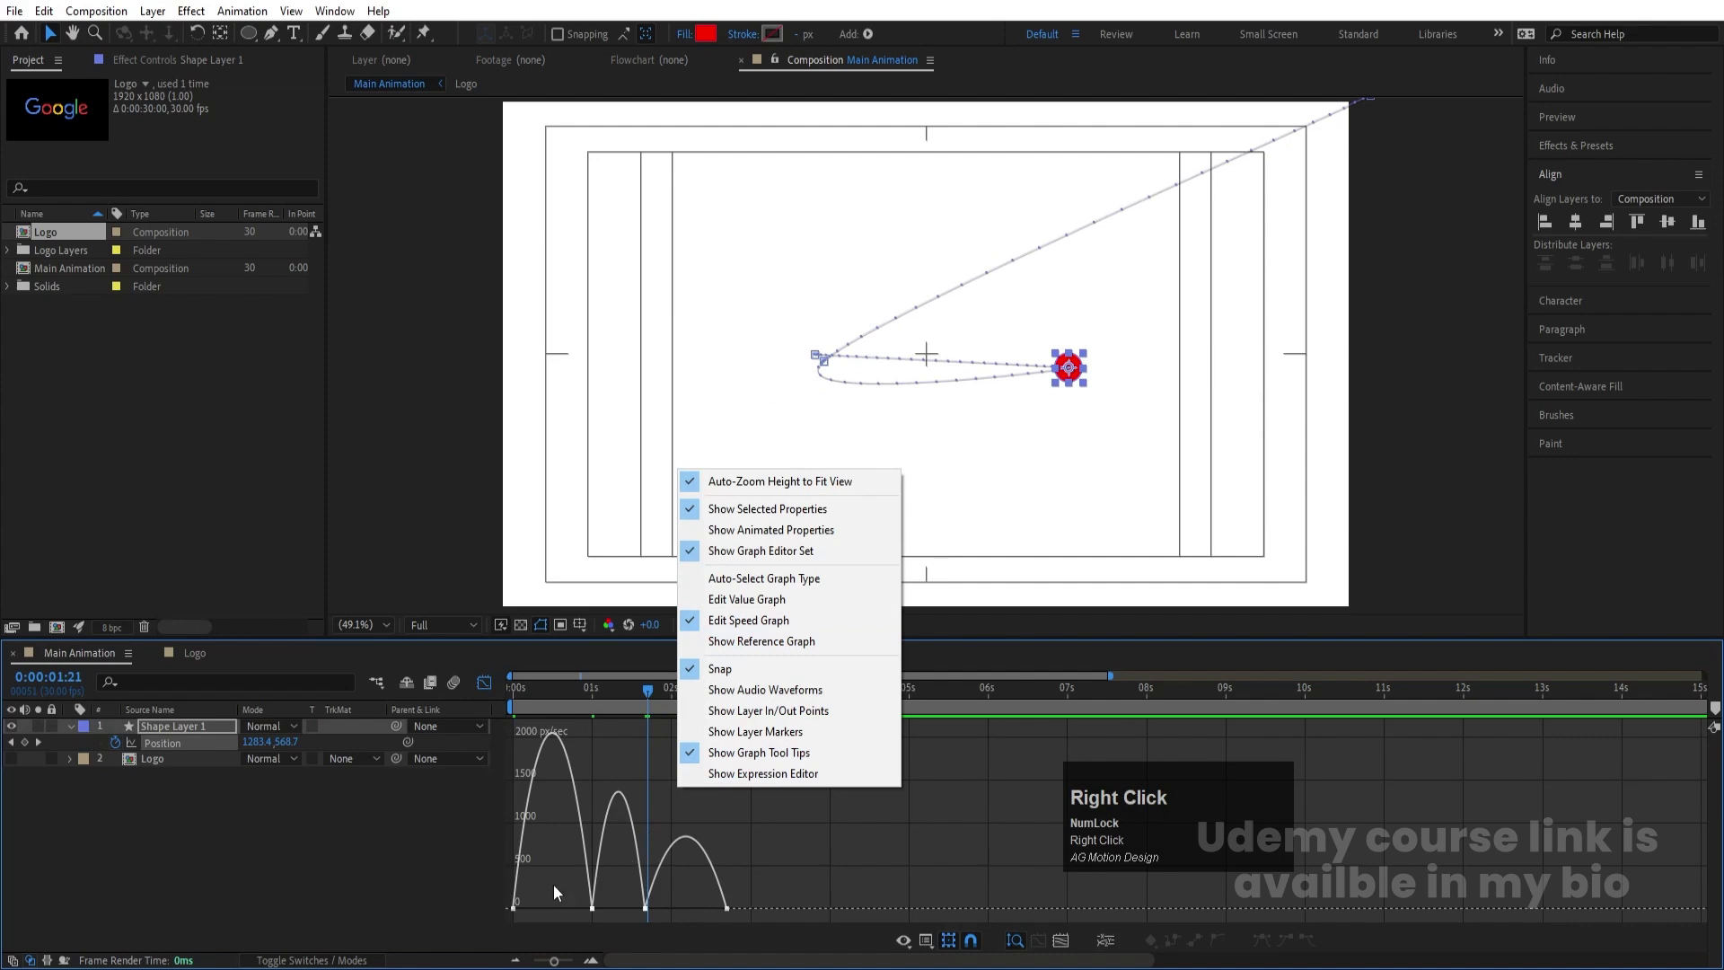
Adjust the first move's ease handles so its speed peaks early and tapers off slowly, and preview the motion
key("equal")
left_click_drag(669, 959, 592, 909)
left_click(515, 689)
key("space")
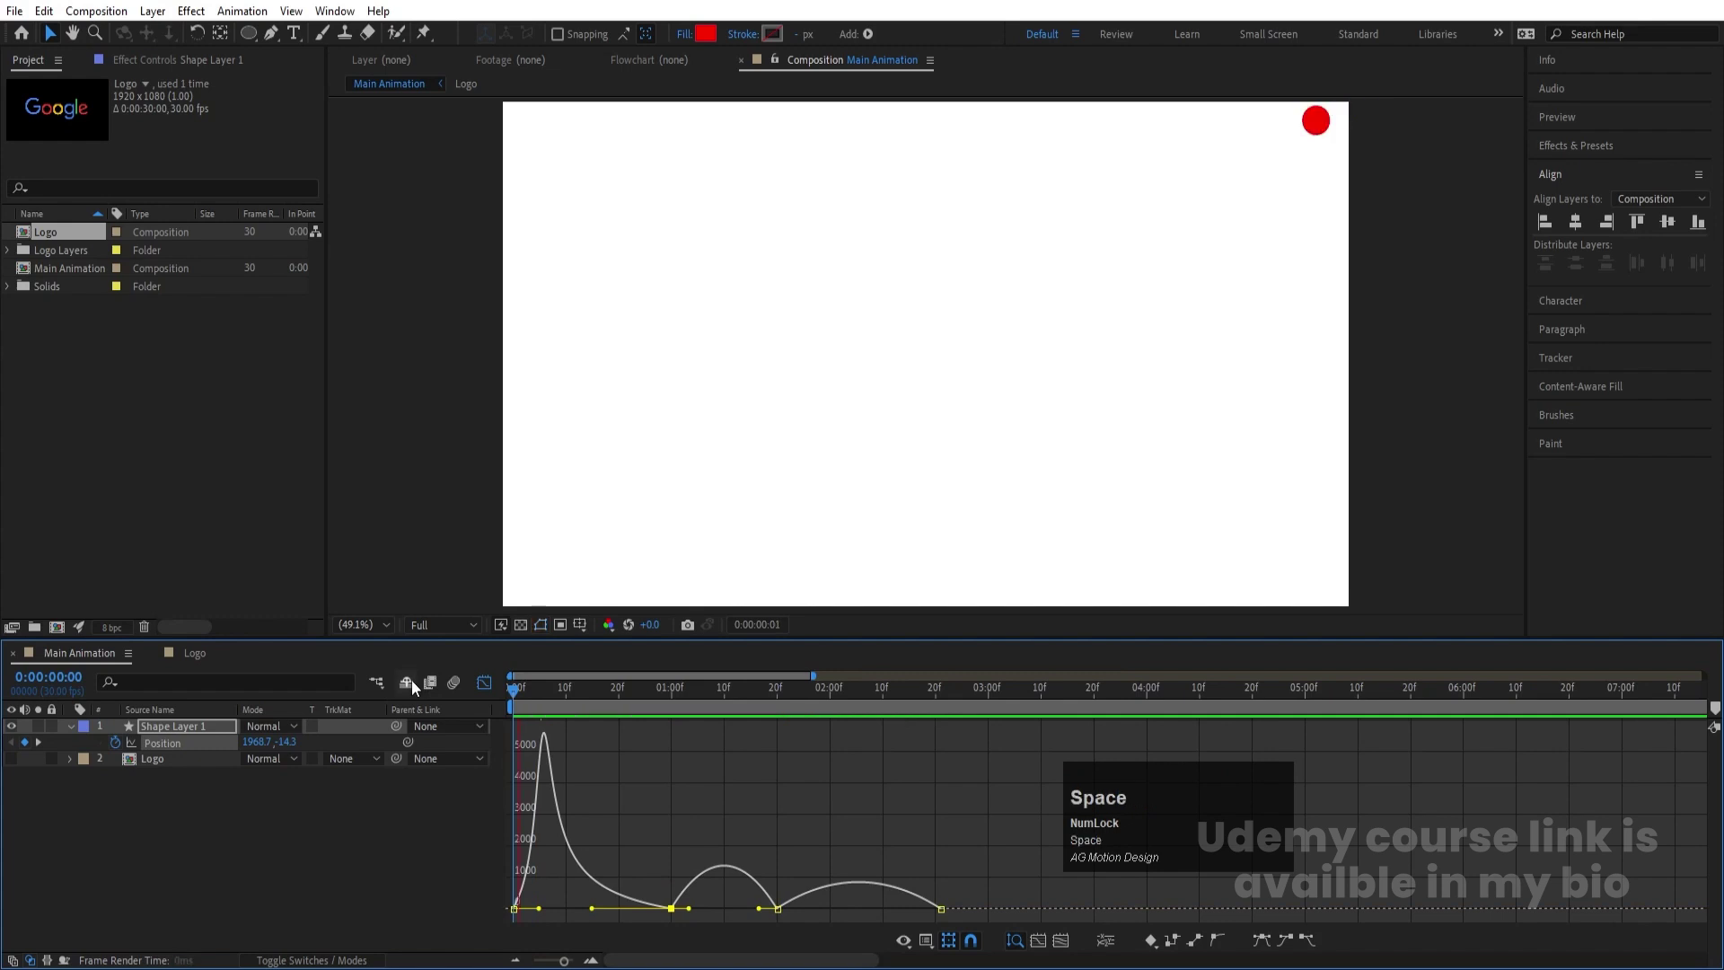
key("space")
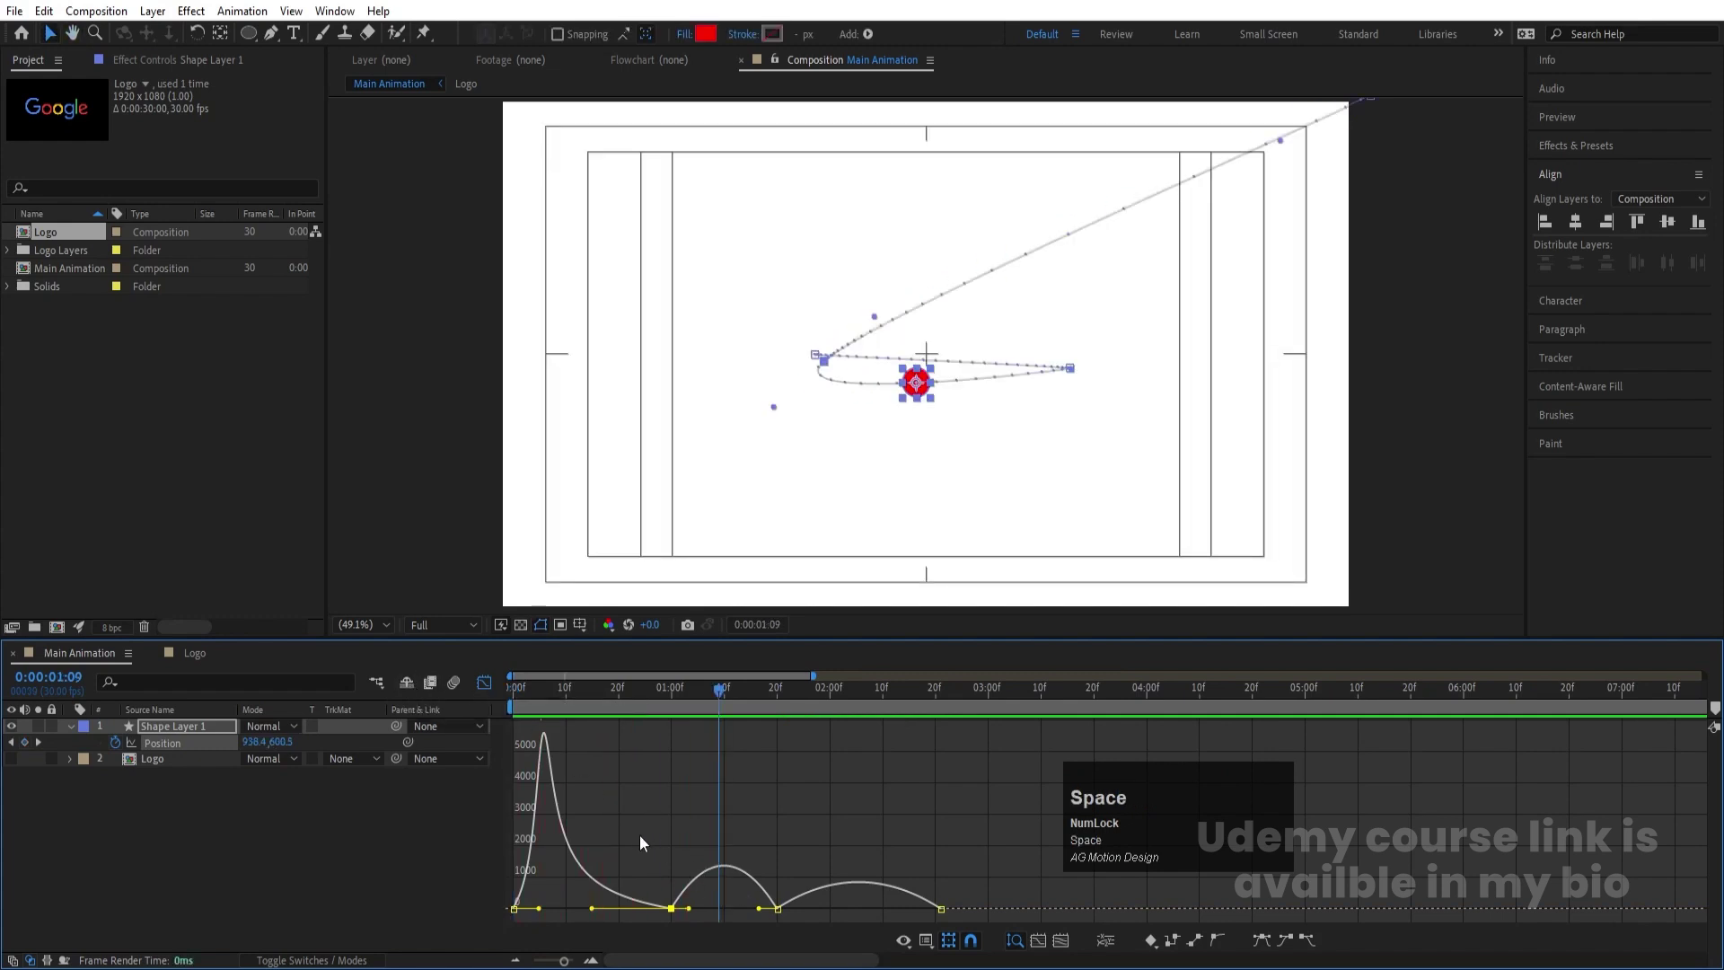
Extend the ease handles between the second and third keyframes into a sharp central speed peak, and play from the start
left_click_drag(655, 876, 732, 909)
left_click_drag(691, 688, 504, 698)
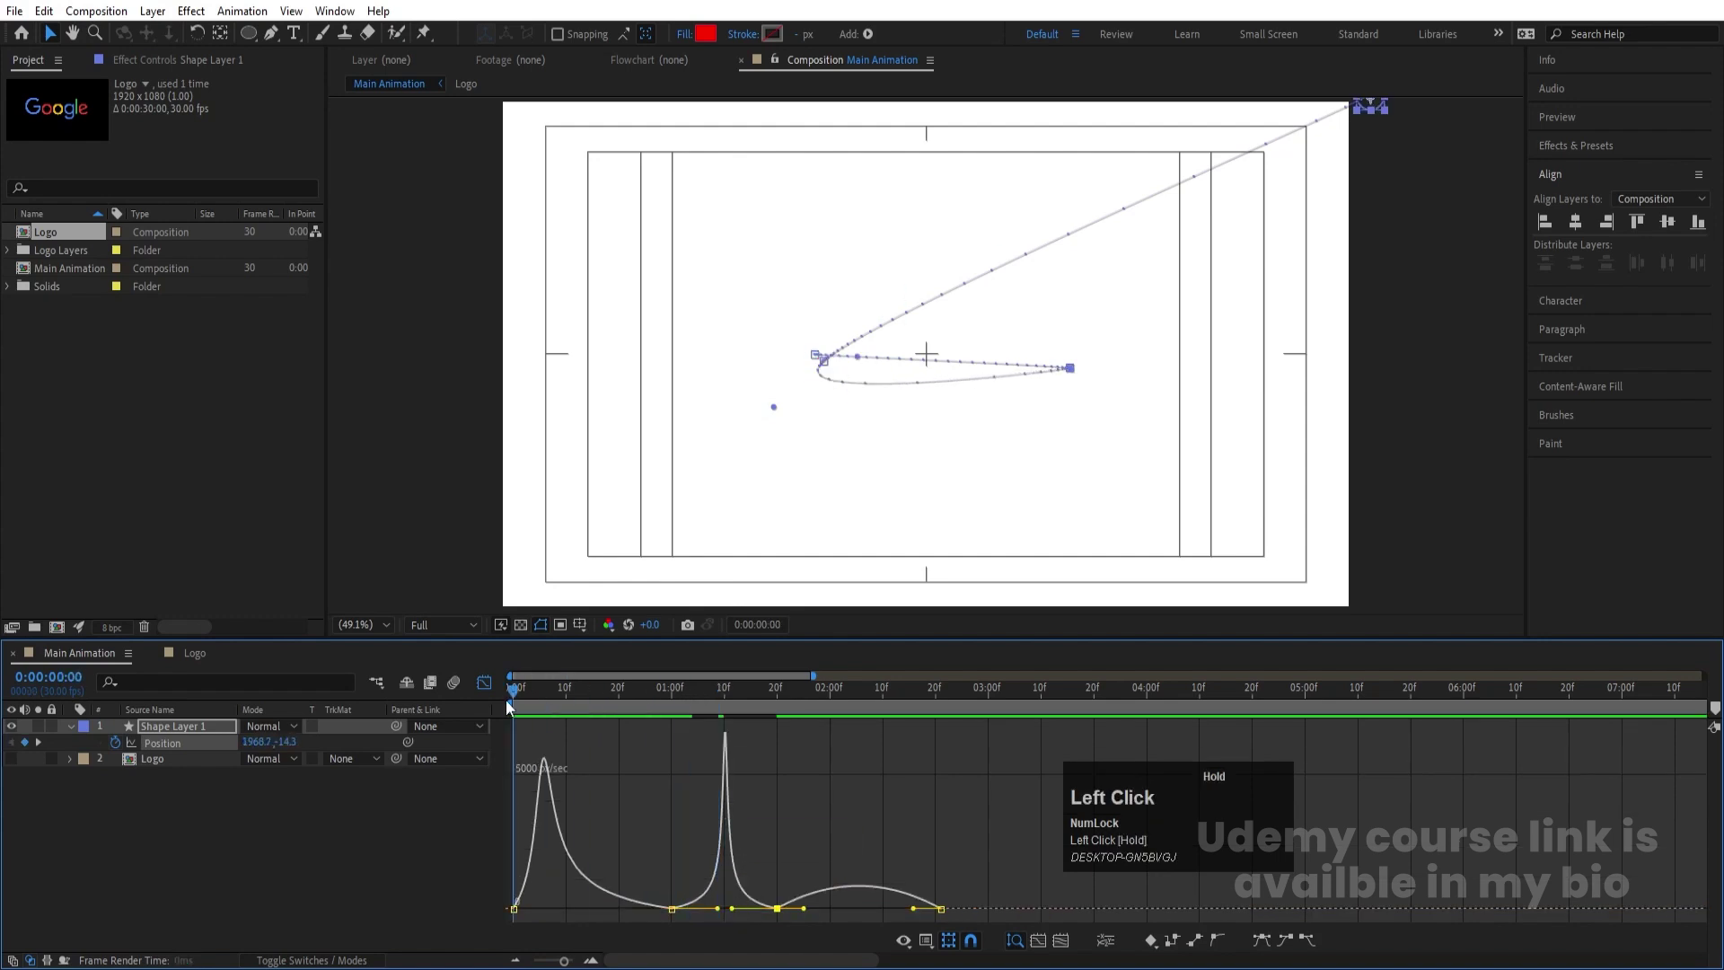
key("space")
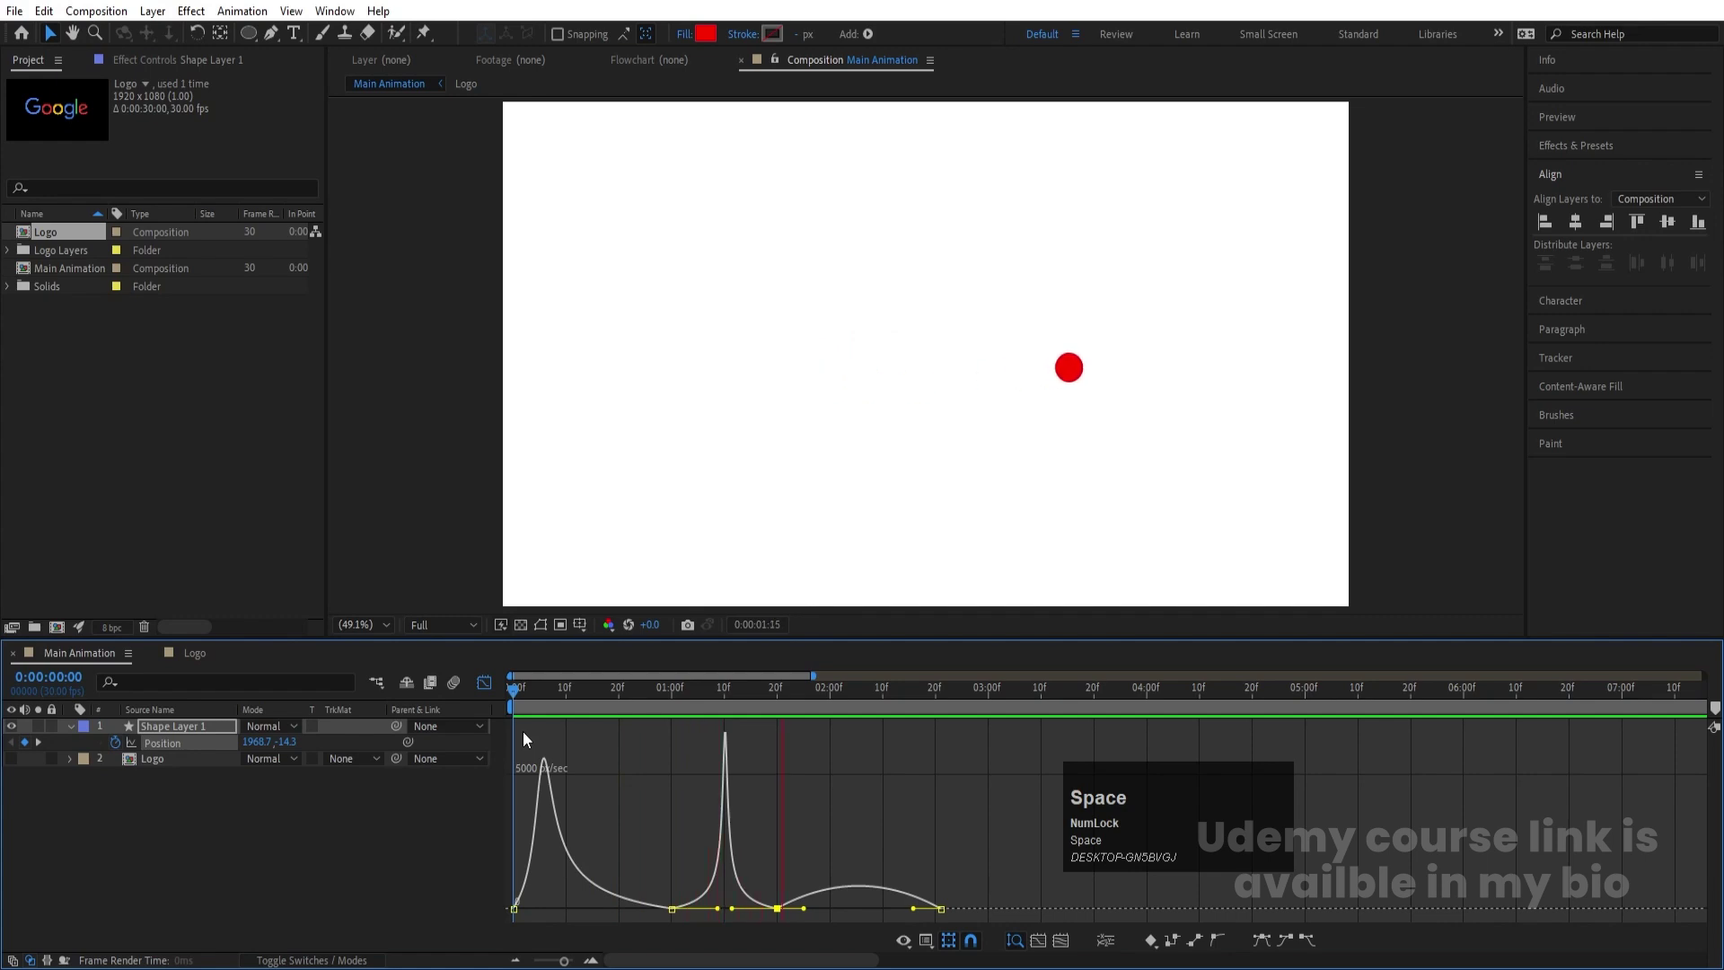
left_click(815, 940)
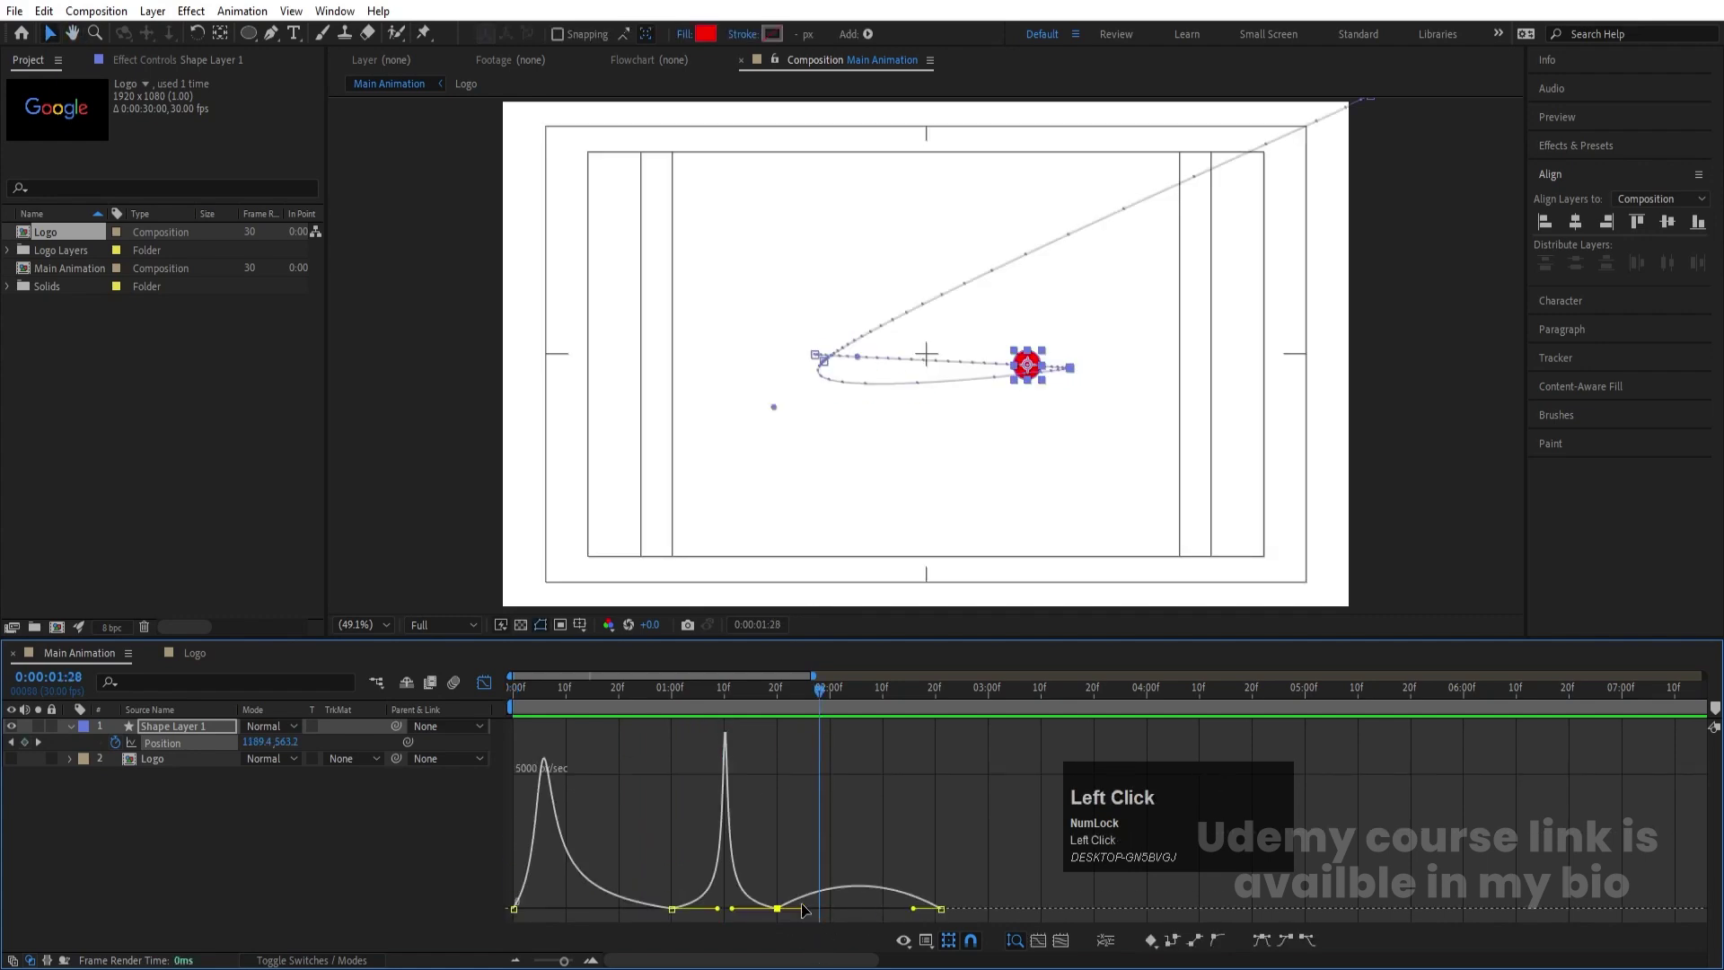
Shape the third move's speed curve into a sharp central peak, preview the motion, and close the Graph Editor
left_click_drag(803, 909, 869, 909)
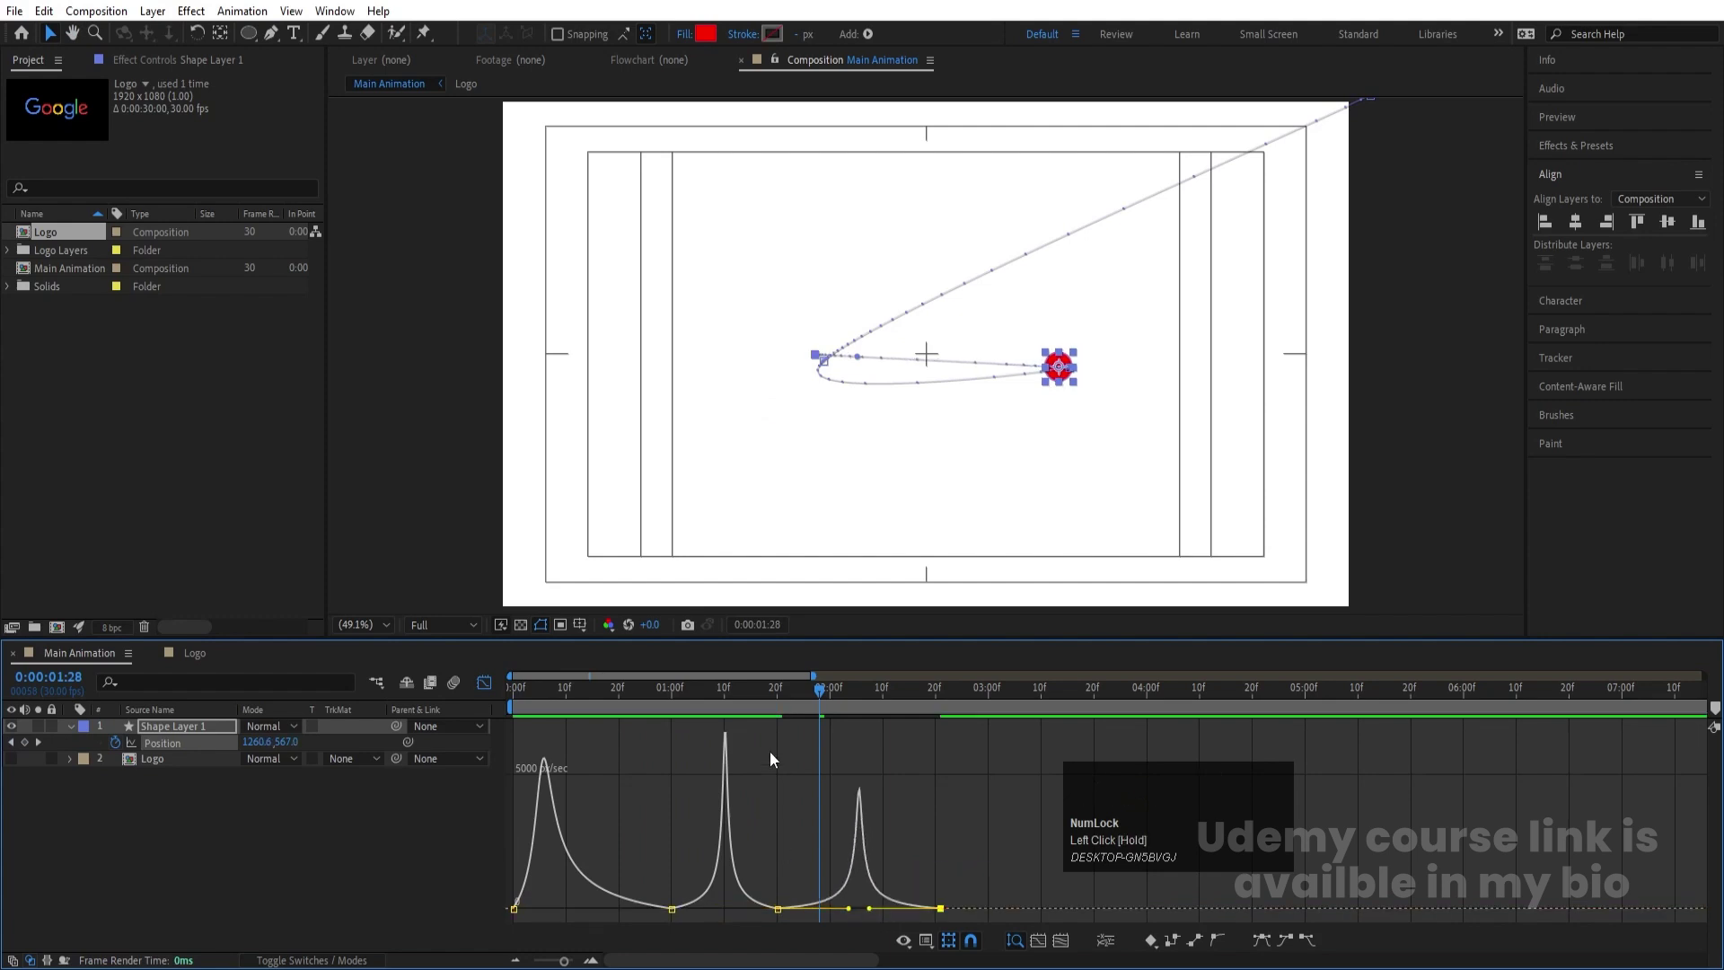
left_click(521, 710)
key("space")
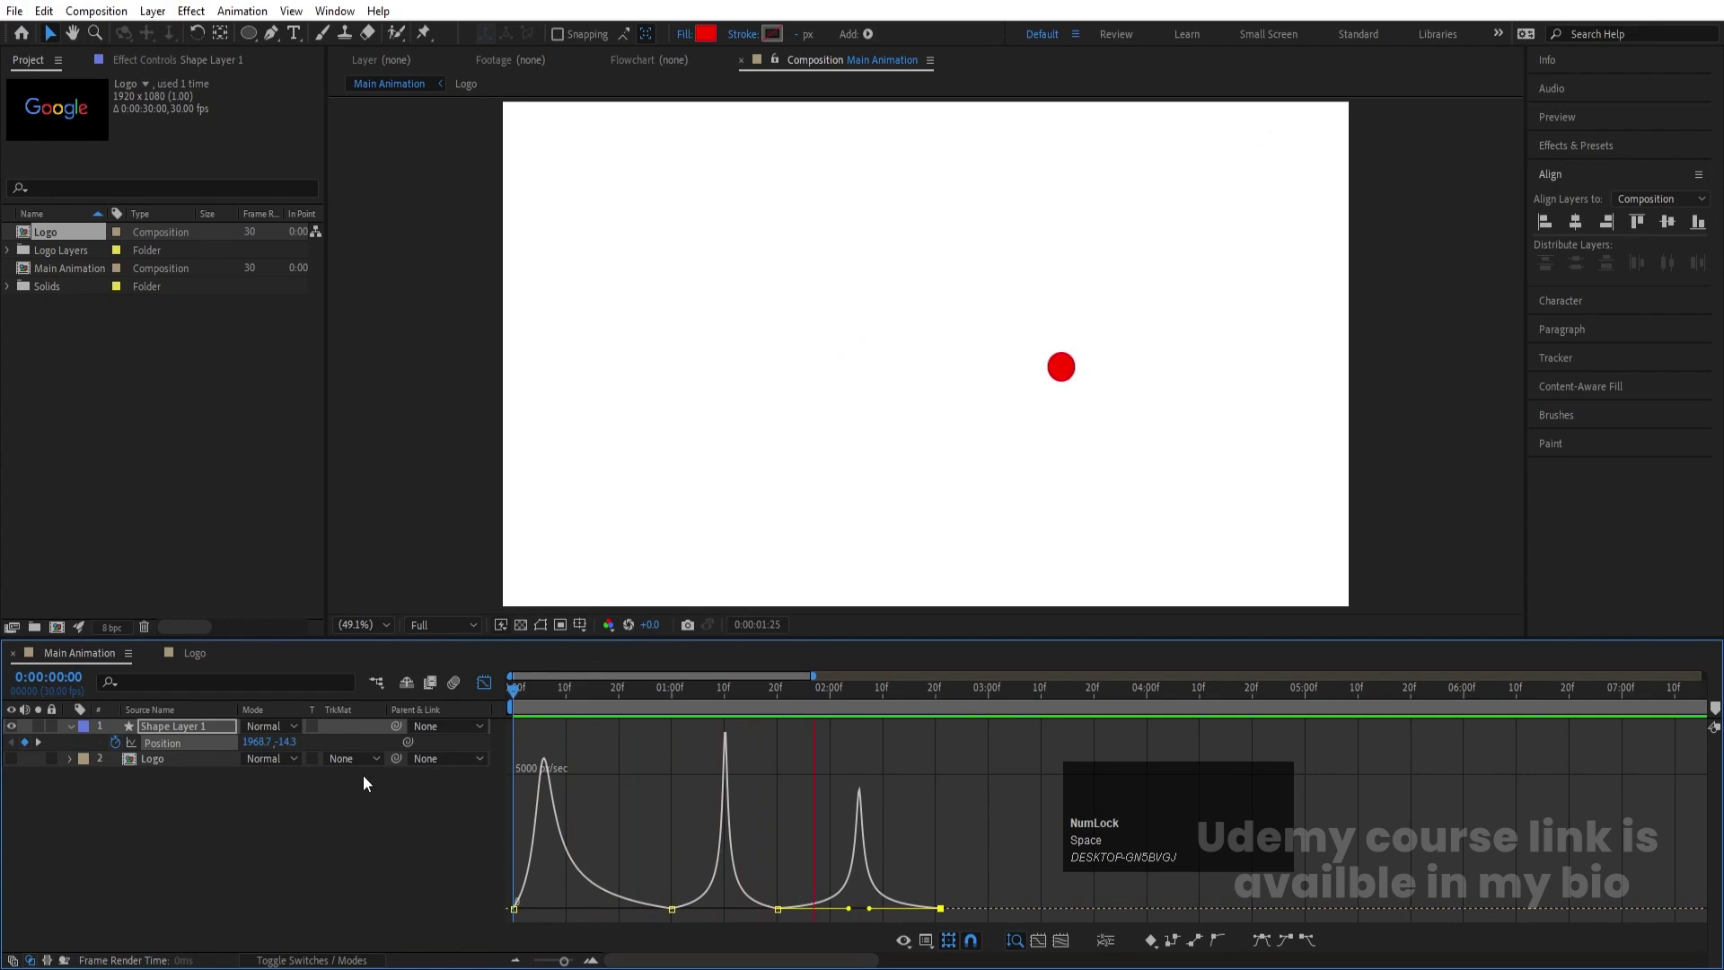
key("space")
left_click(484, 683)
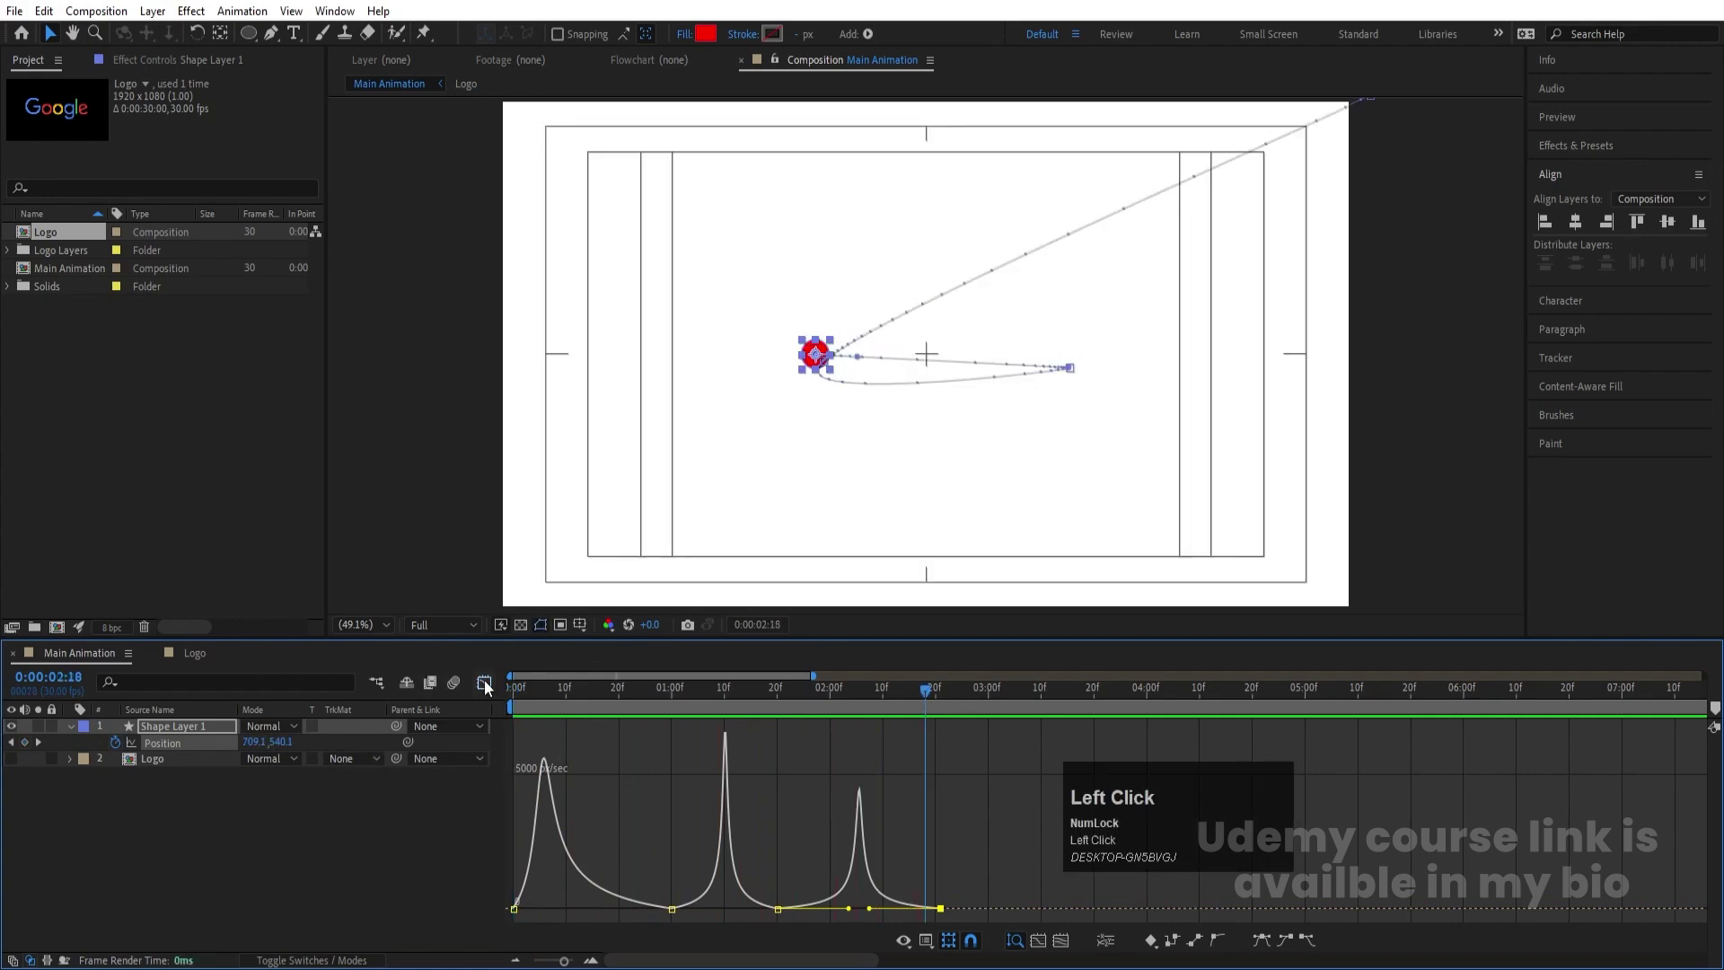
Add a Position keyframe with the circle's current value at 0:00:02:22, one frame after the last keyframe
left_click_drag(925, 687, 955, 750)
key("equal")
key("equal")
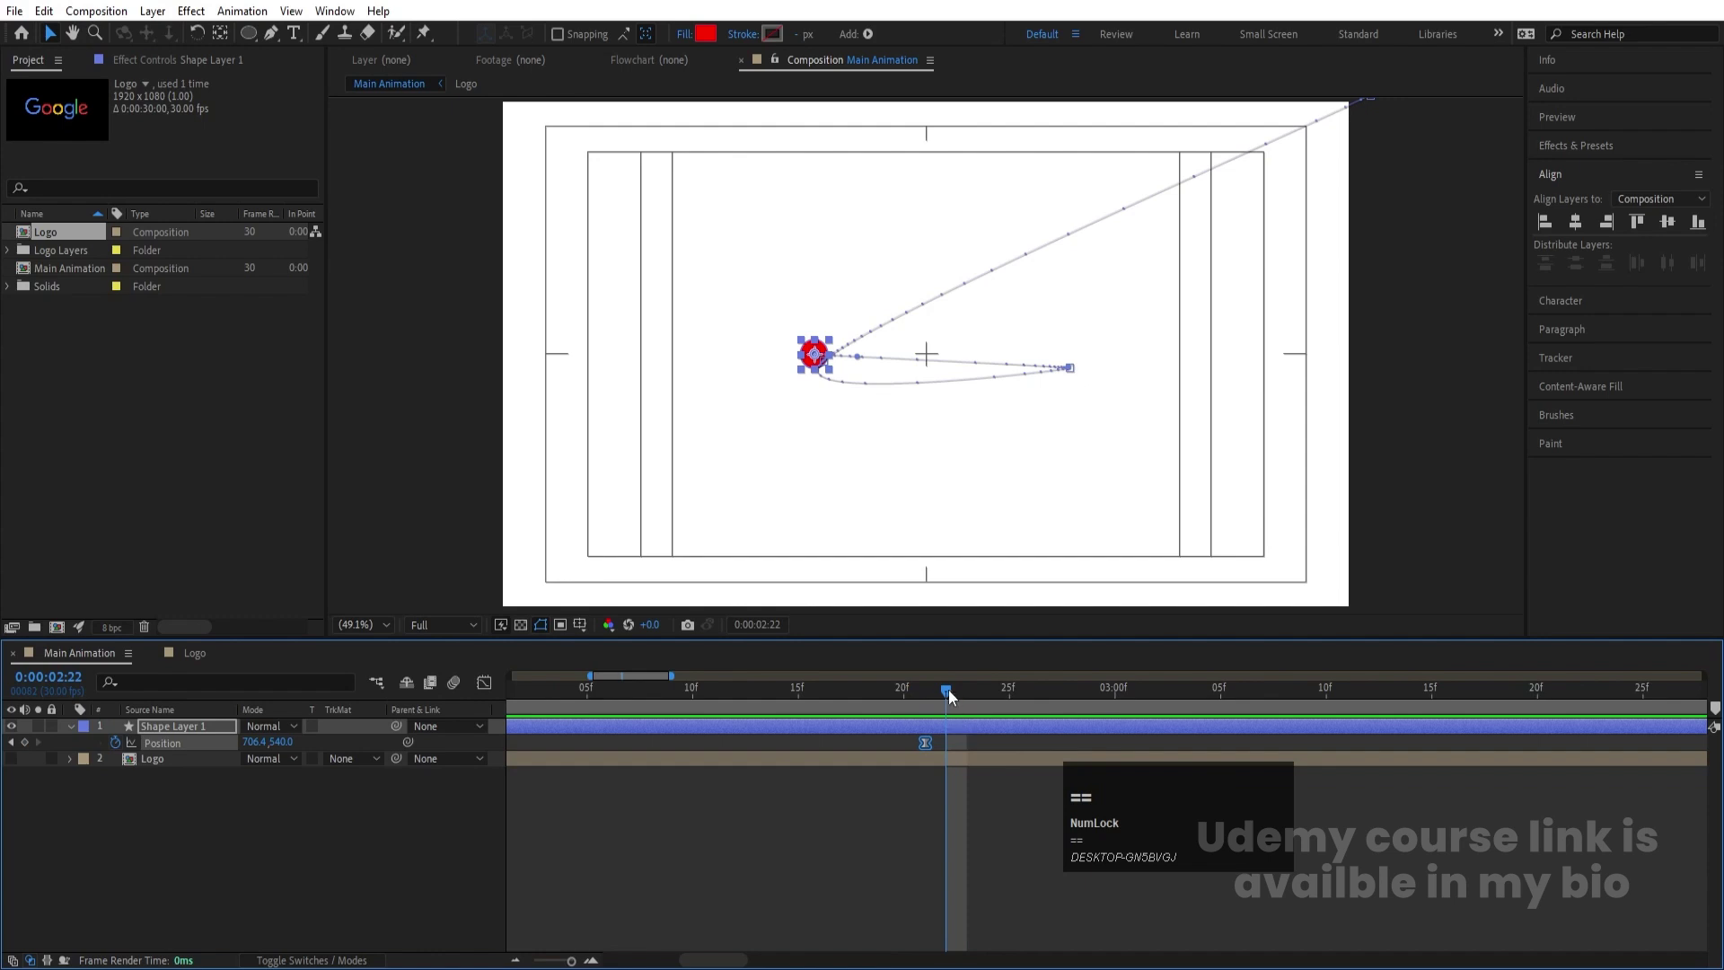
left_click(925, 686)
key("Page_Down")
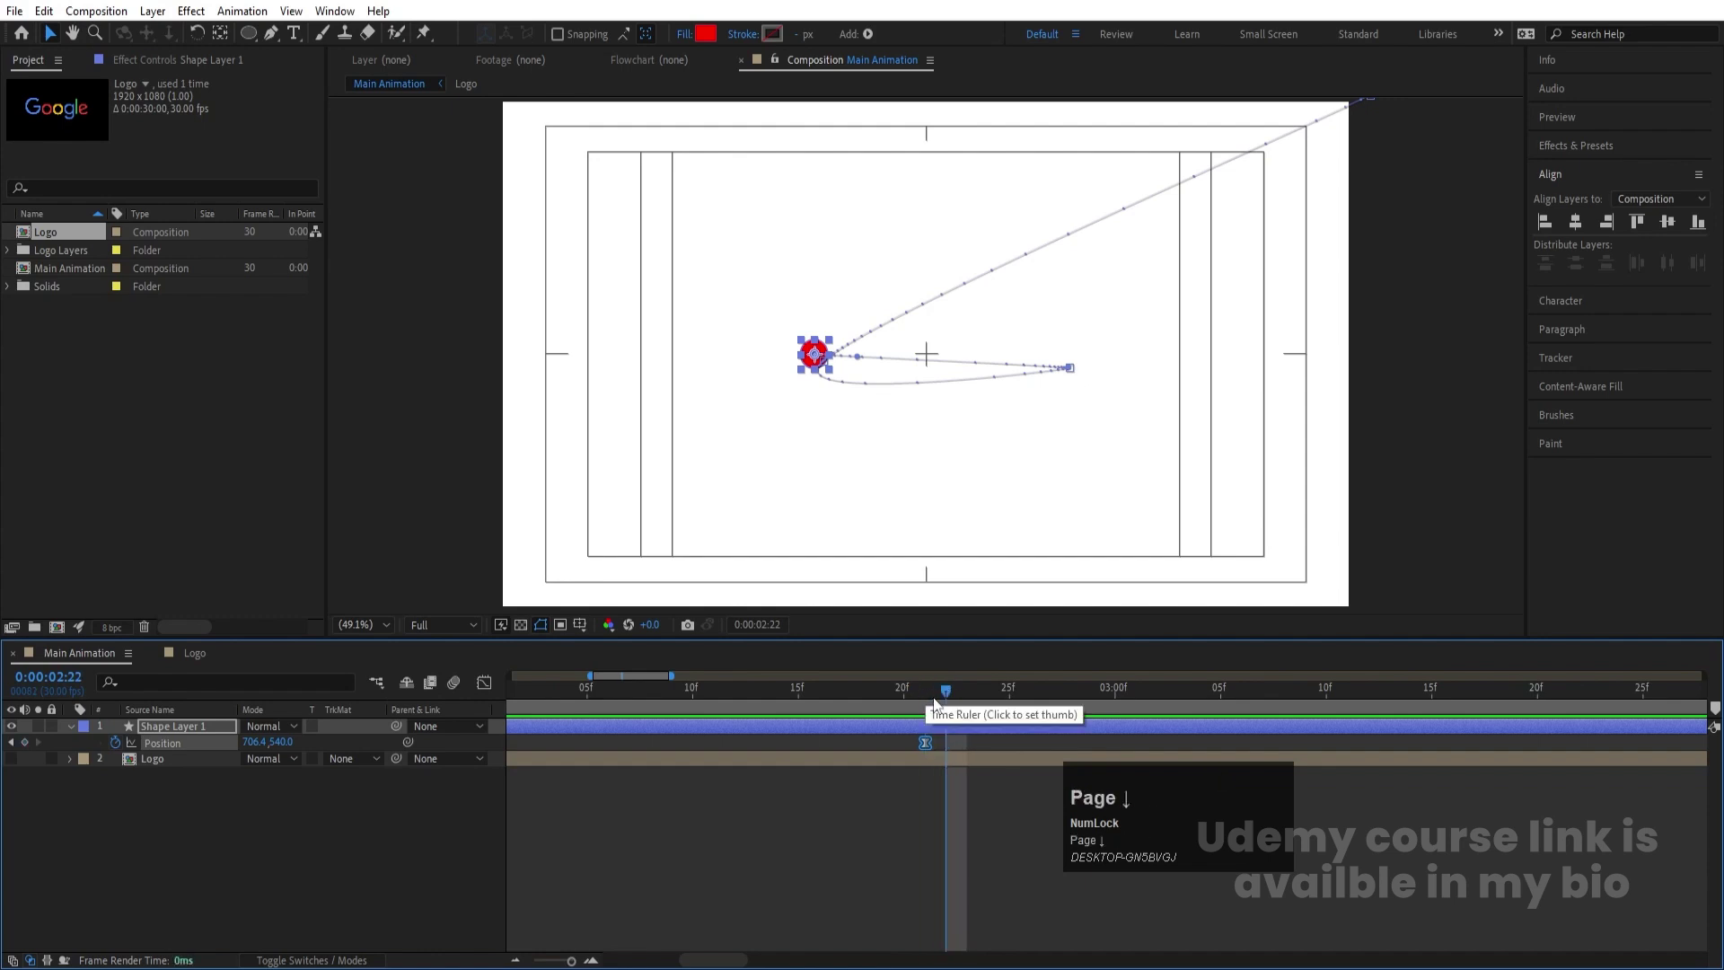
left_click(891, 827)
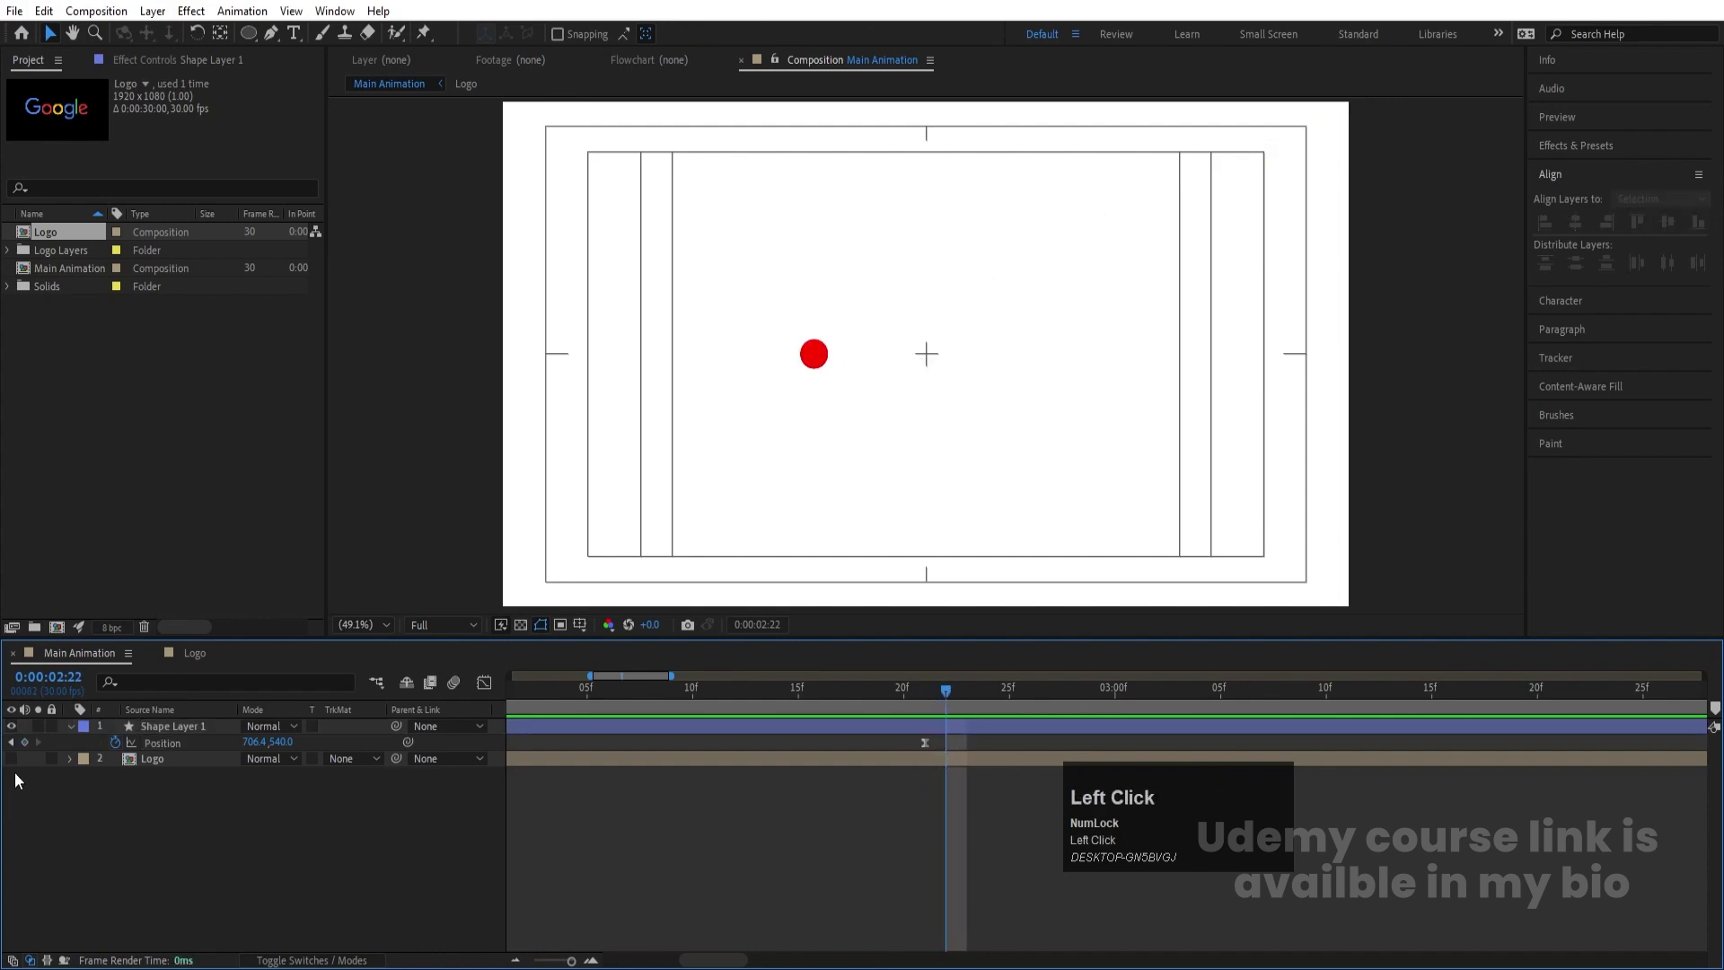
left_click(24, 743)
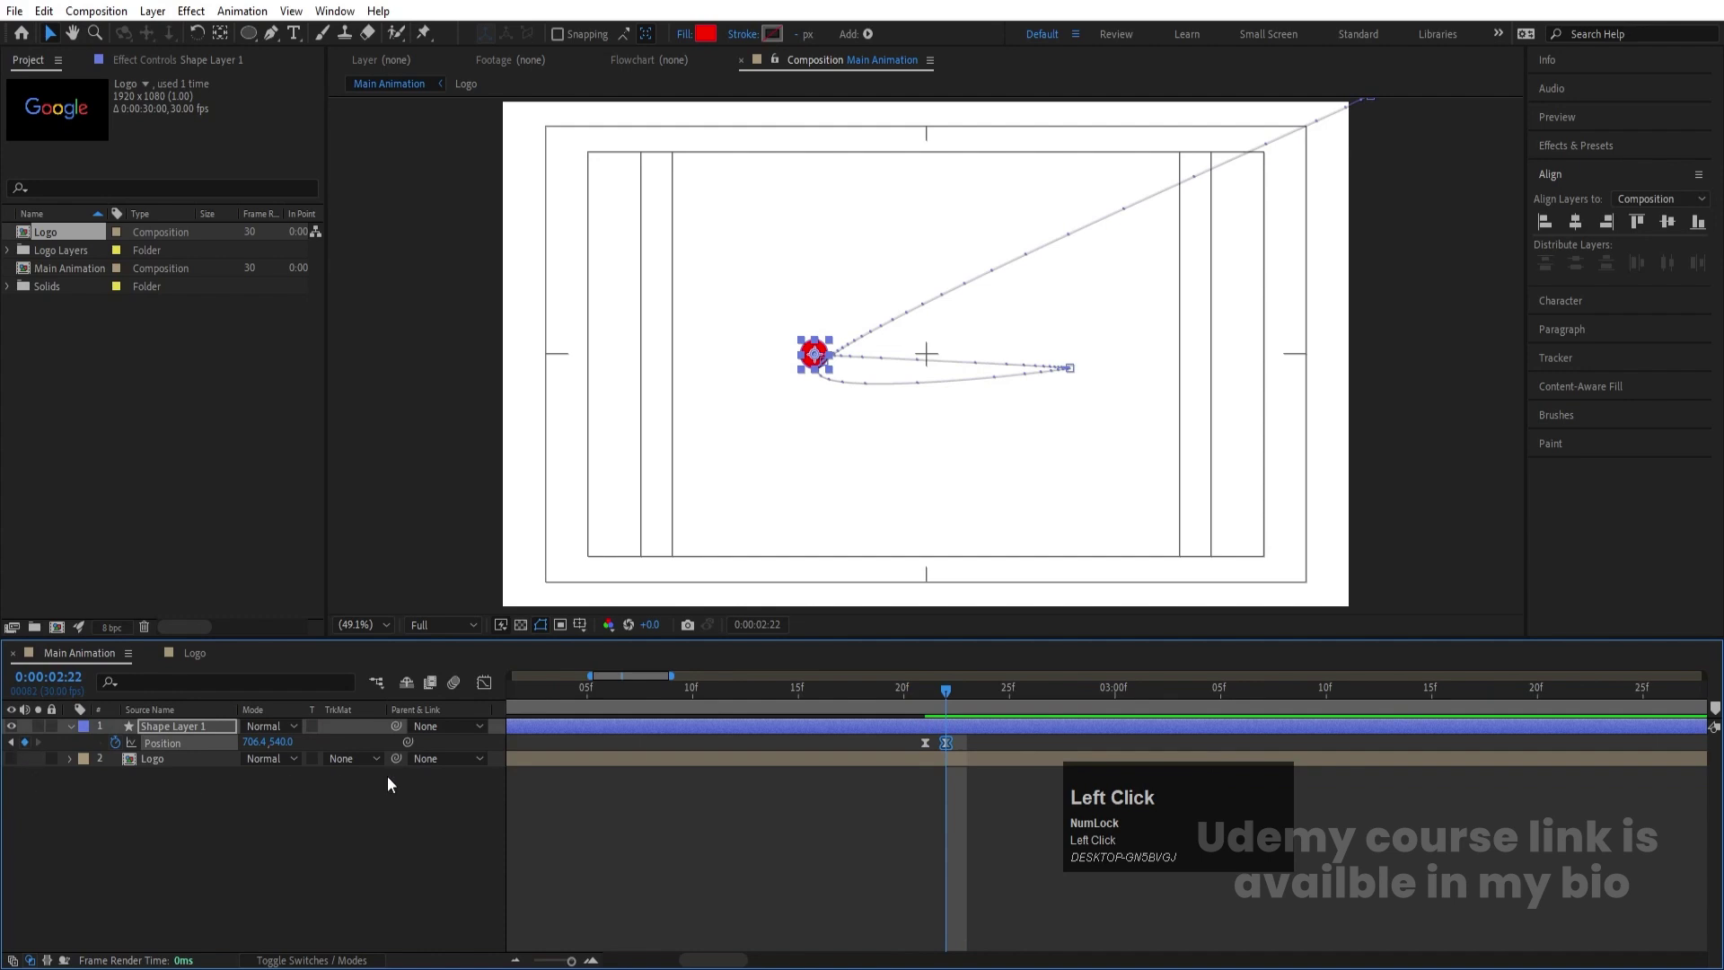
At 0:00:03:20, set the circle's X position to about 1213 so it moves horizontally right of centre
key("minus")
key("minus")
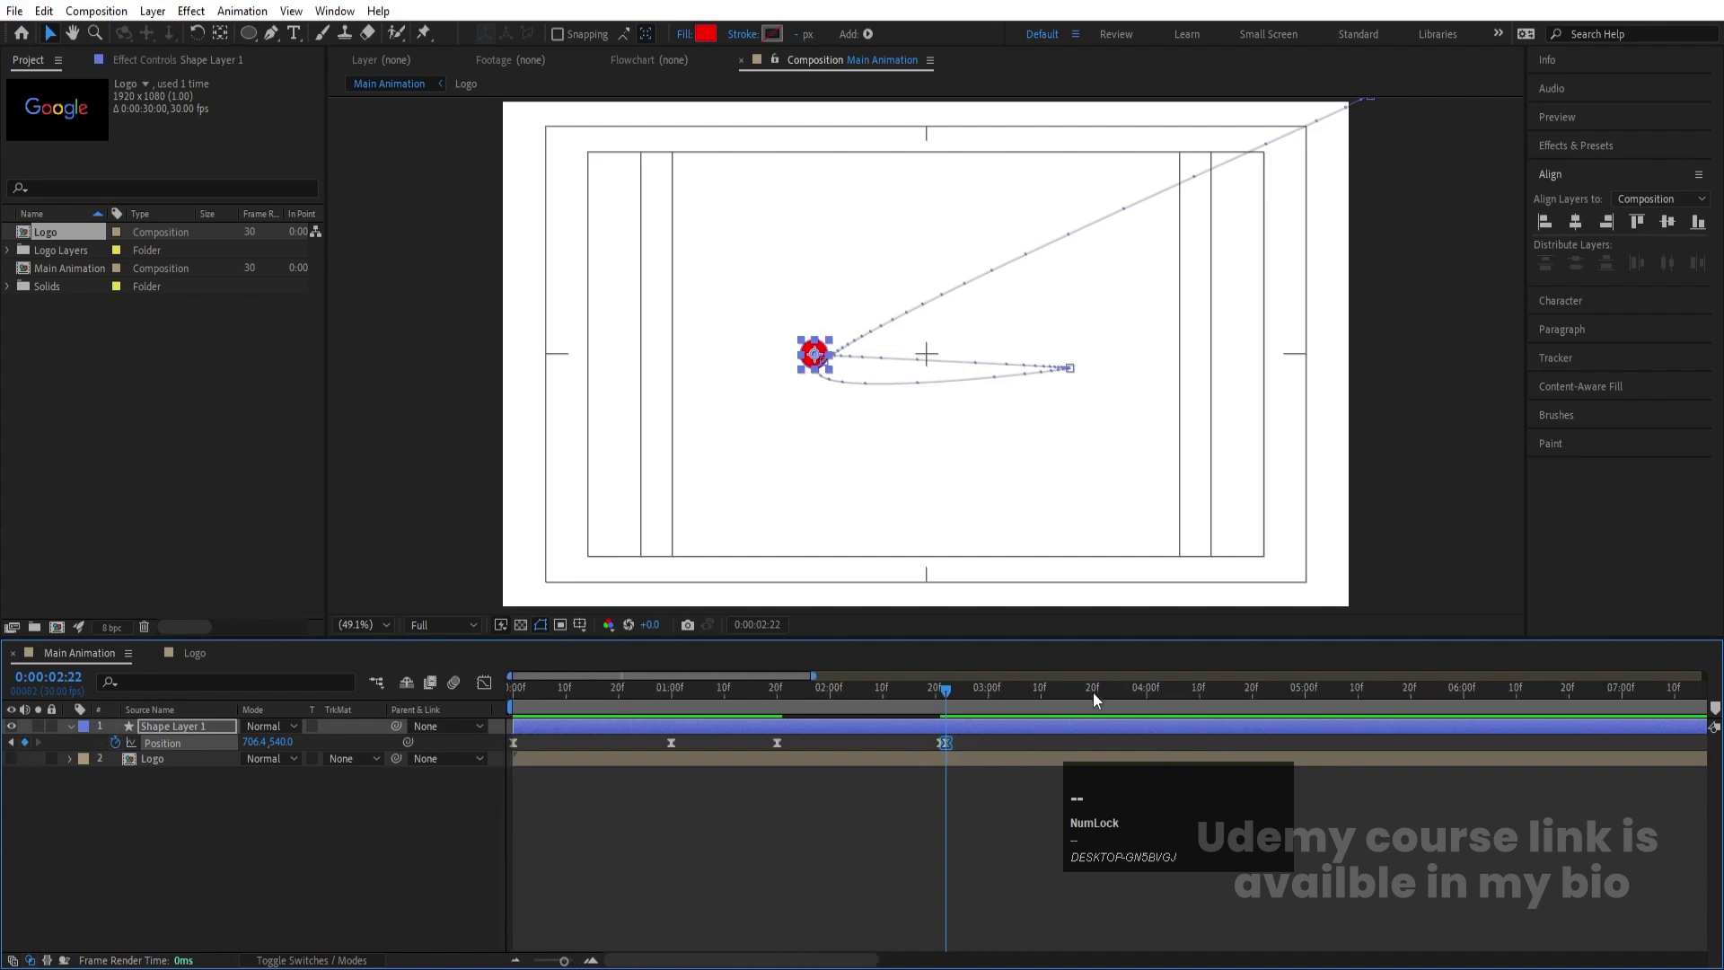
left_click(1094, 697)
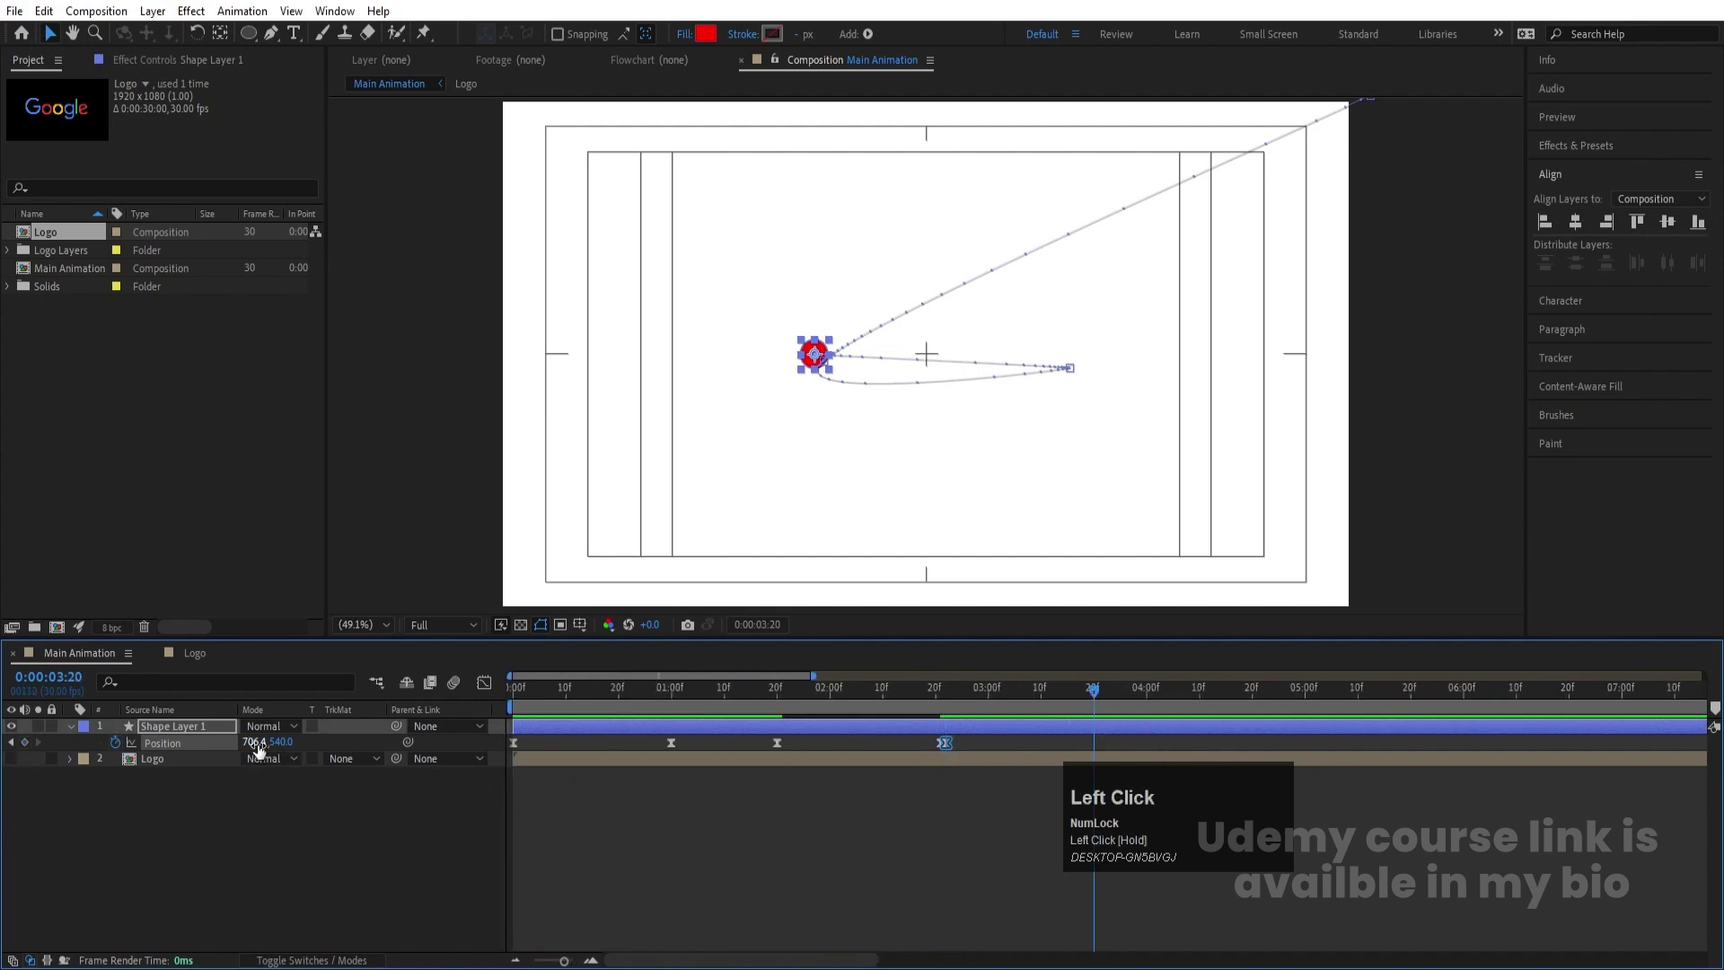
left_click_drag(254, 742, 687, 714)
left_click(991, 837)
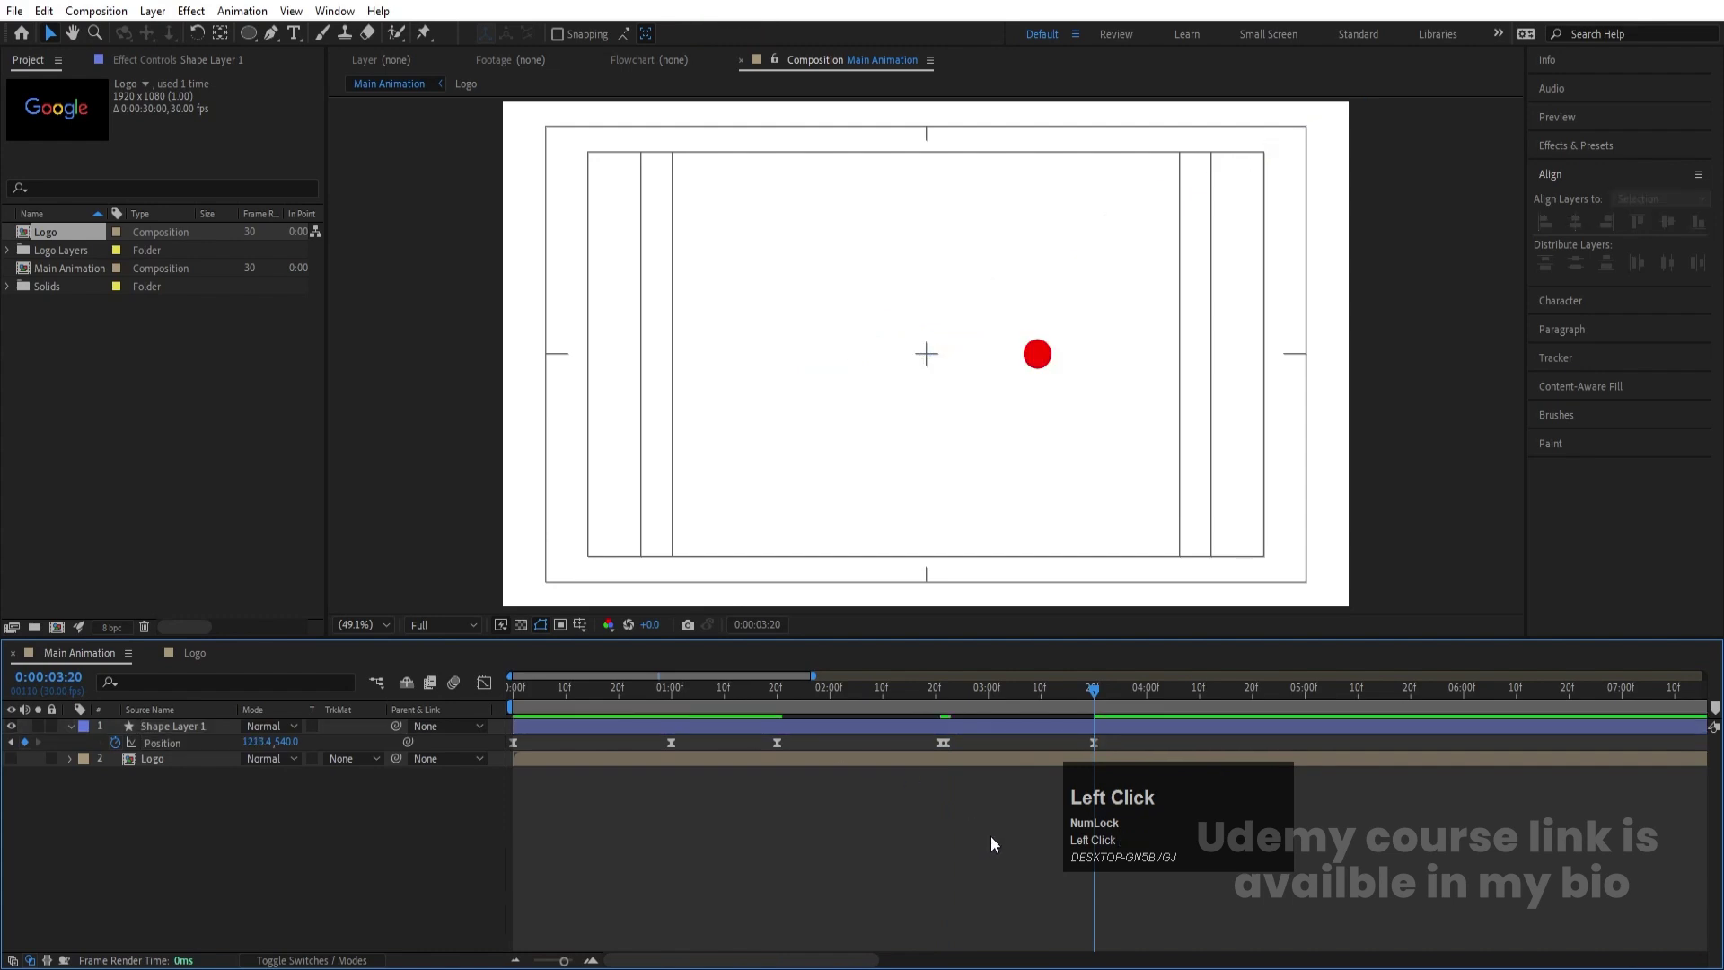
With the Pen tool, draw a straight horizontal line from the circle's centre at 0:00:02:21 to its centre at 0:00:03:20
left_click_drag(961, 688, 943, 684)
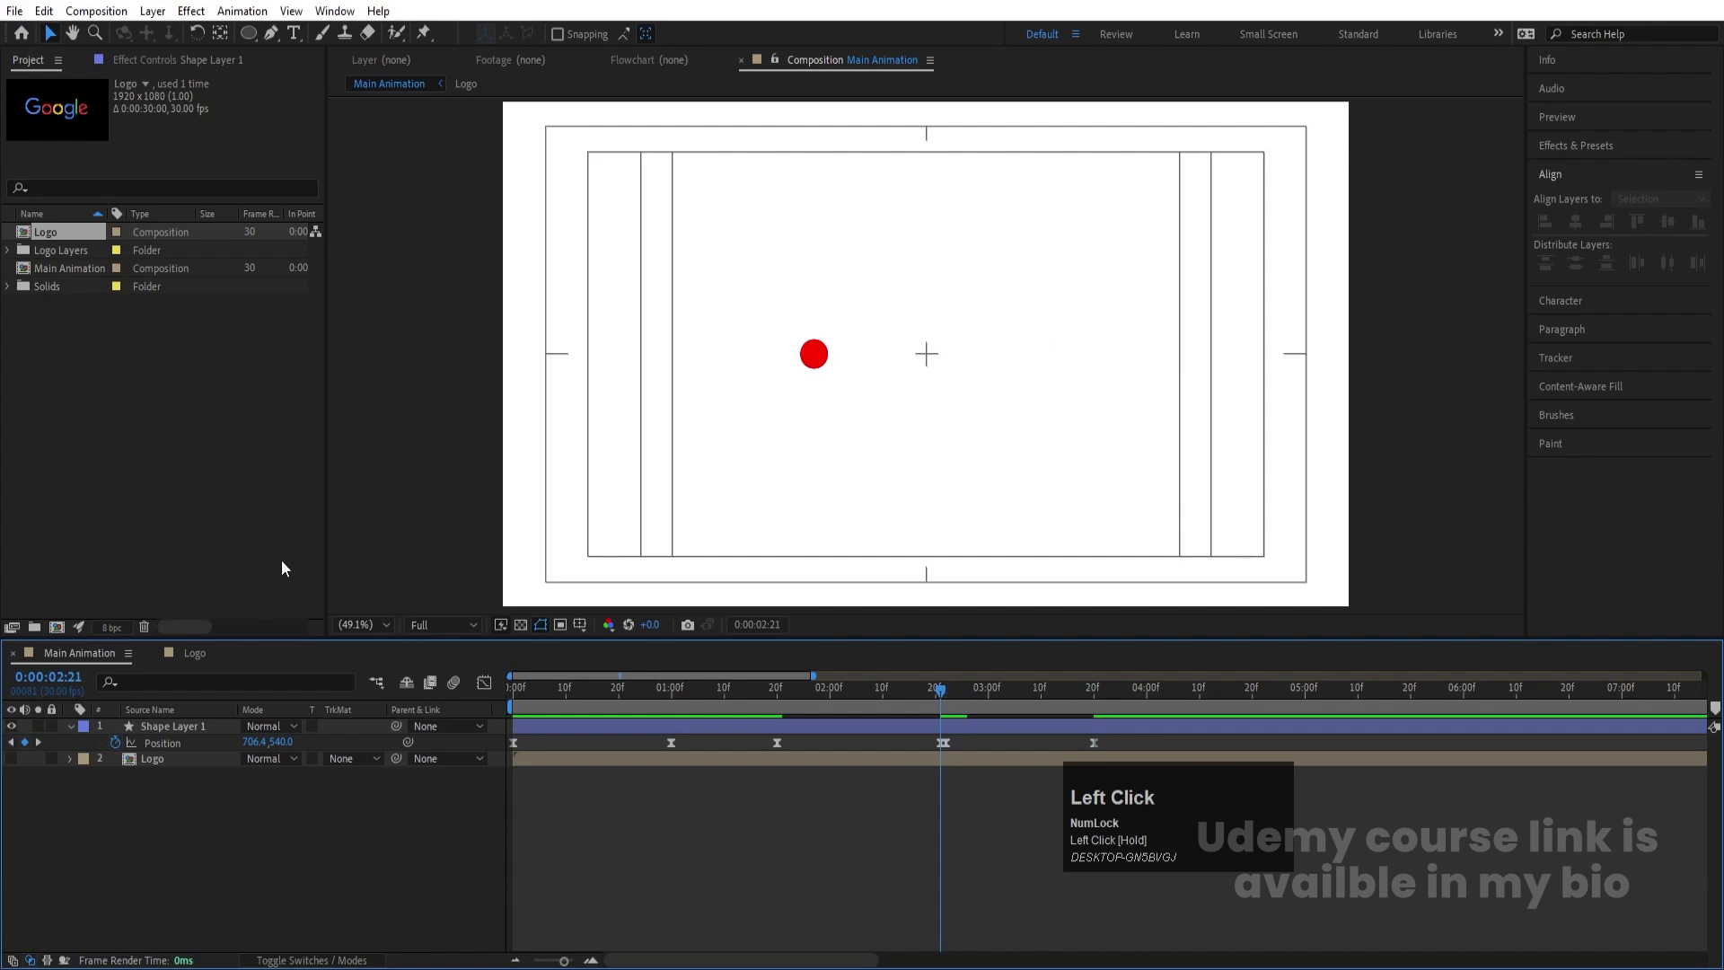
left_click(271, 33)
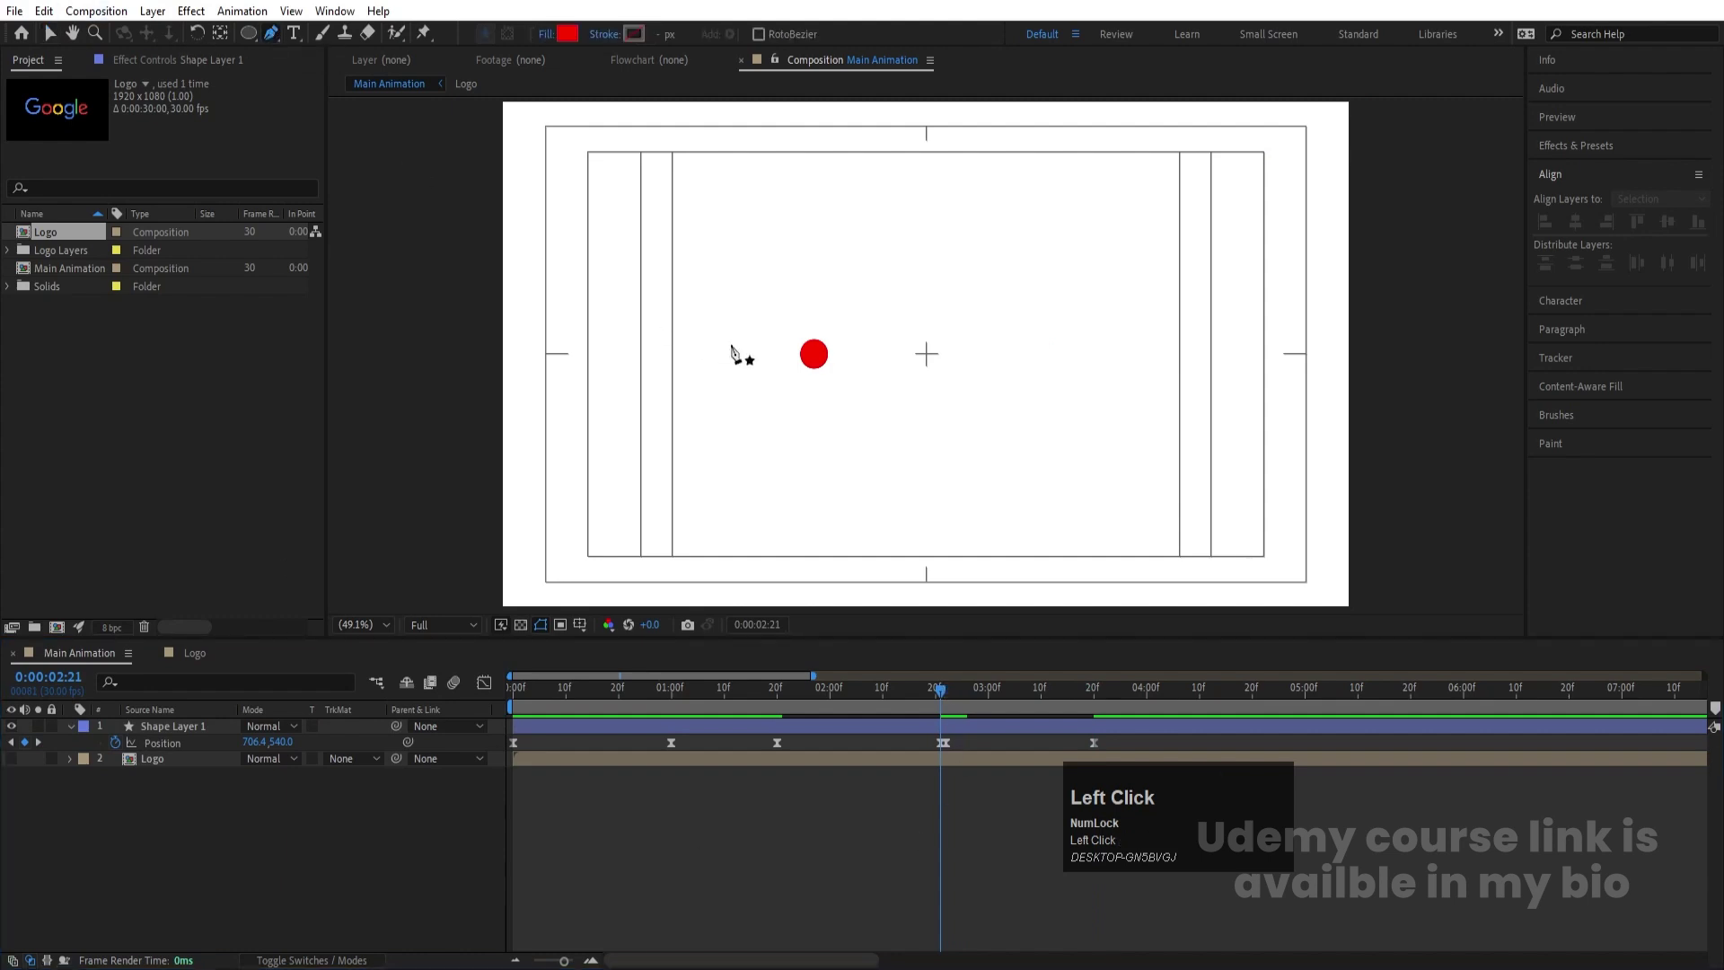
left_click(815, 358)
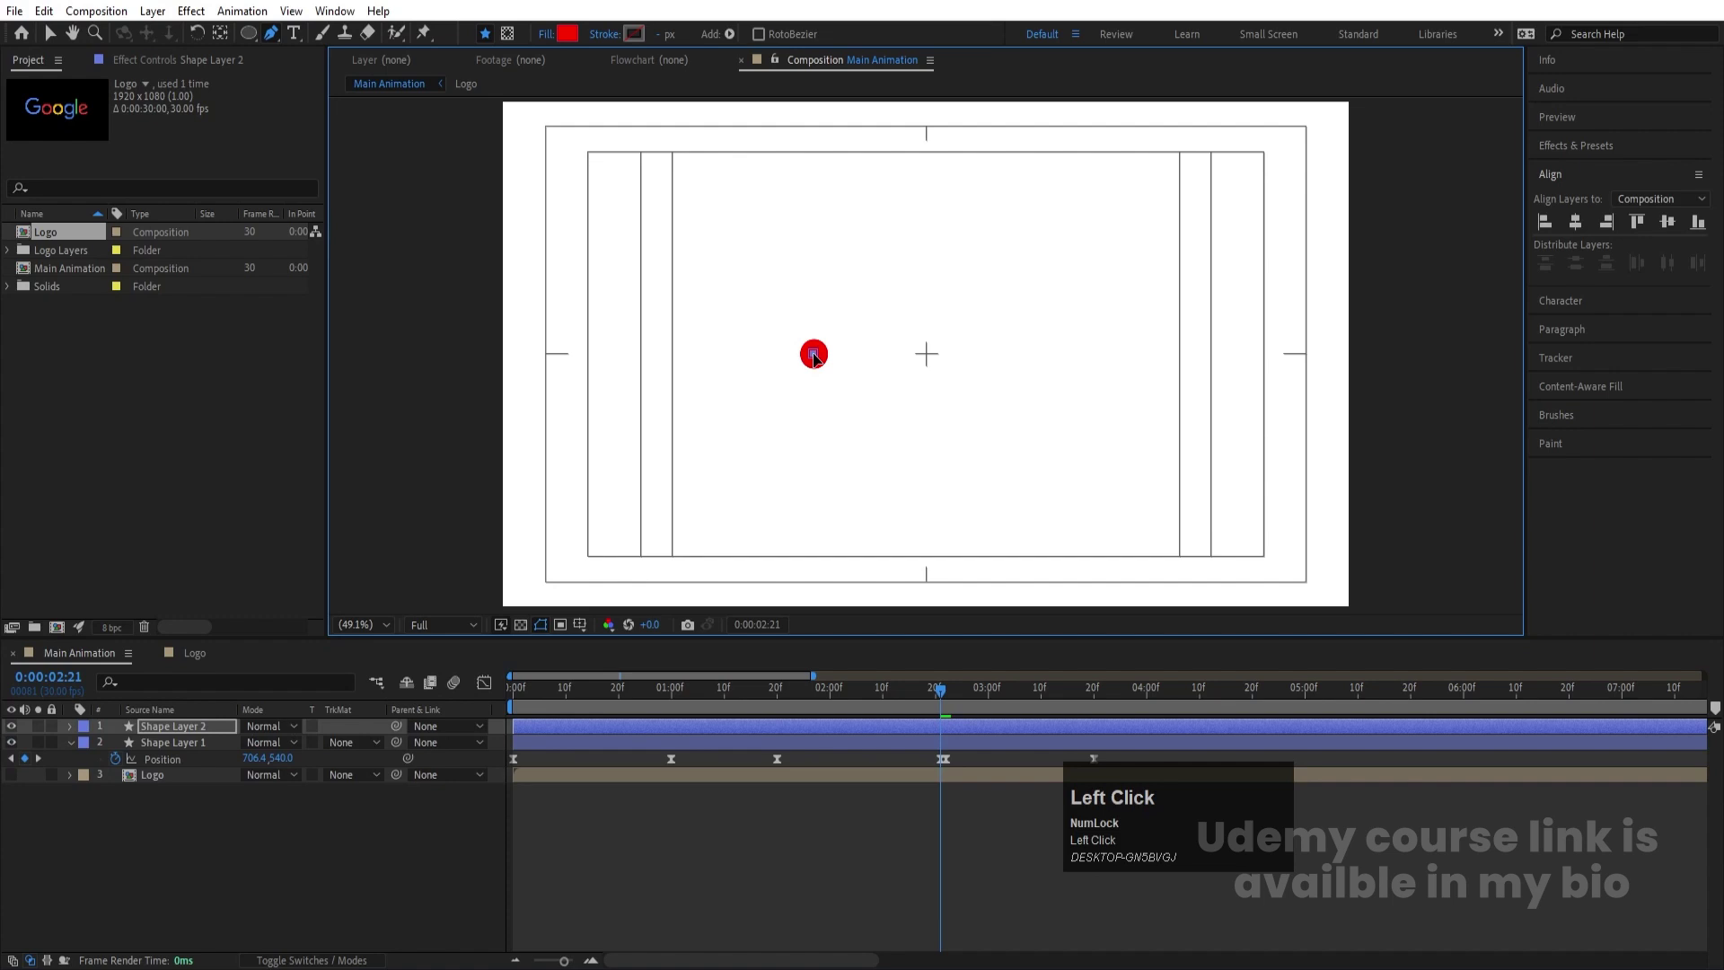
key("k")
key("k")
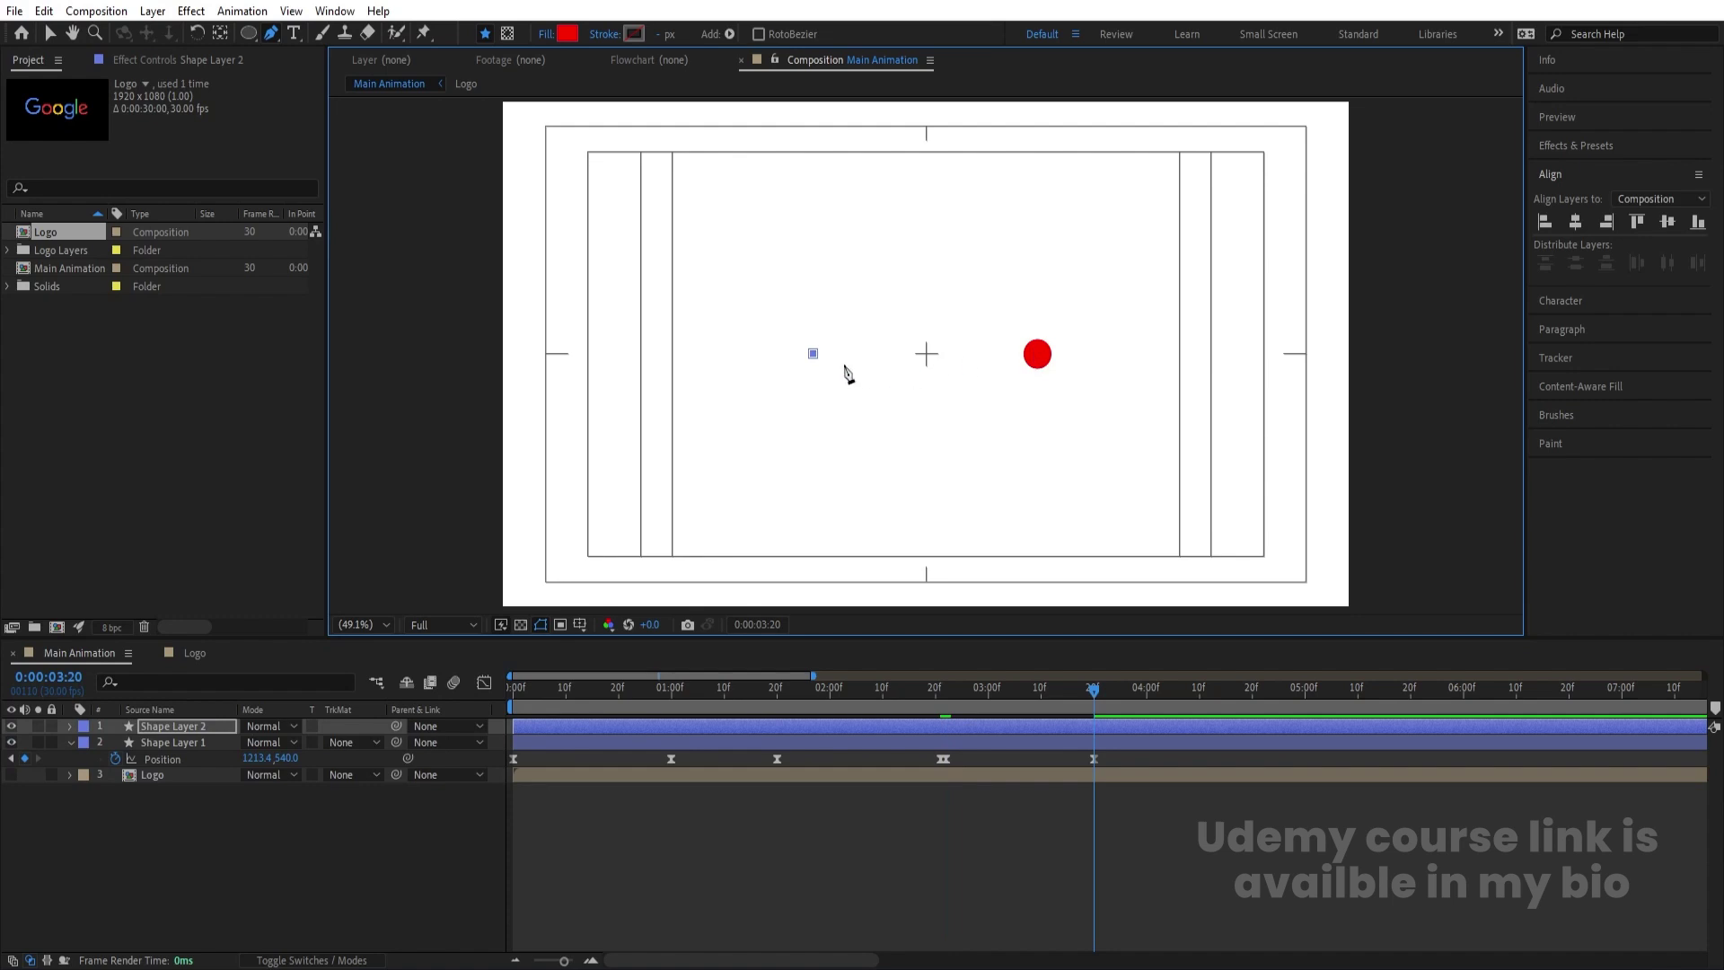
left_click(1041, 356)
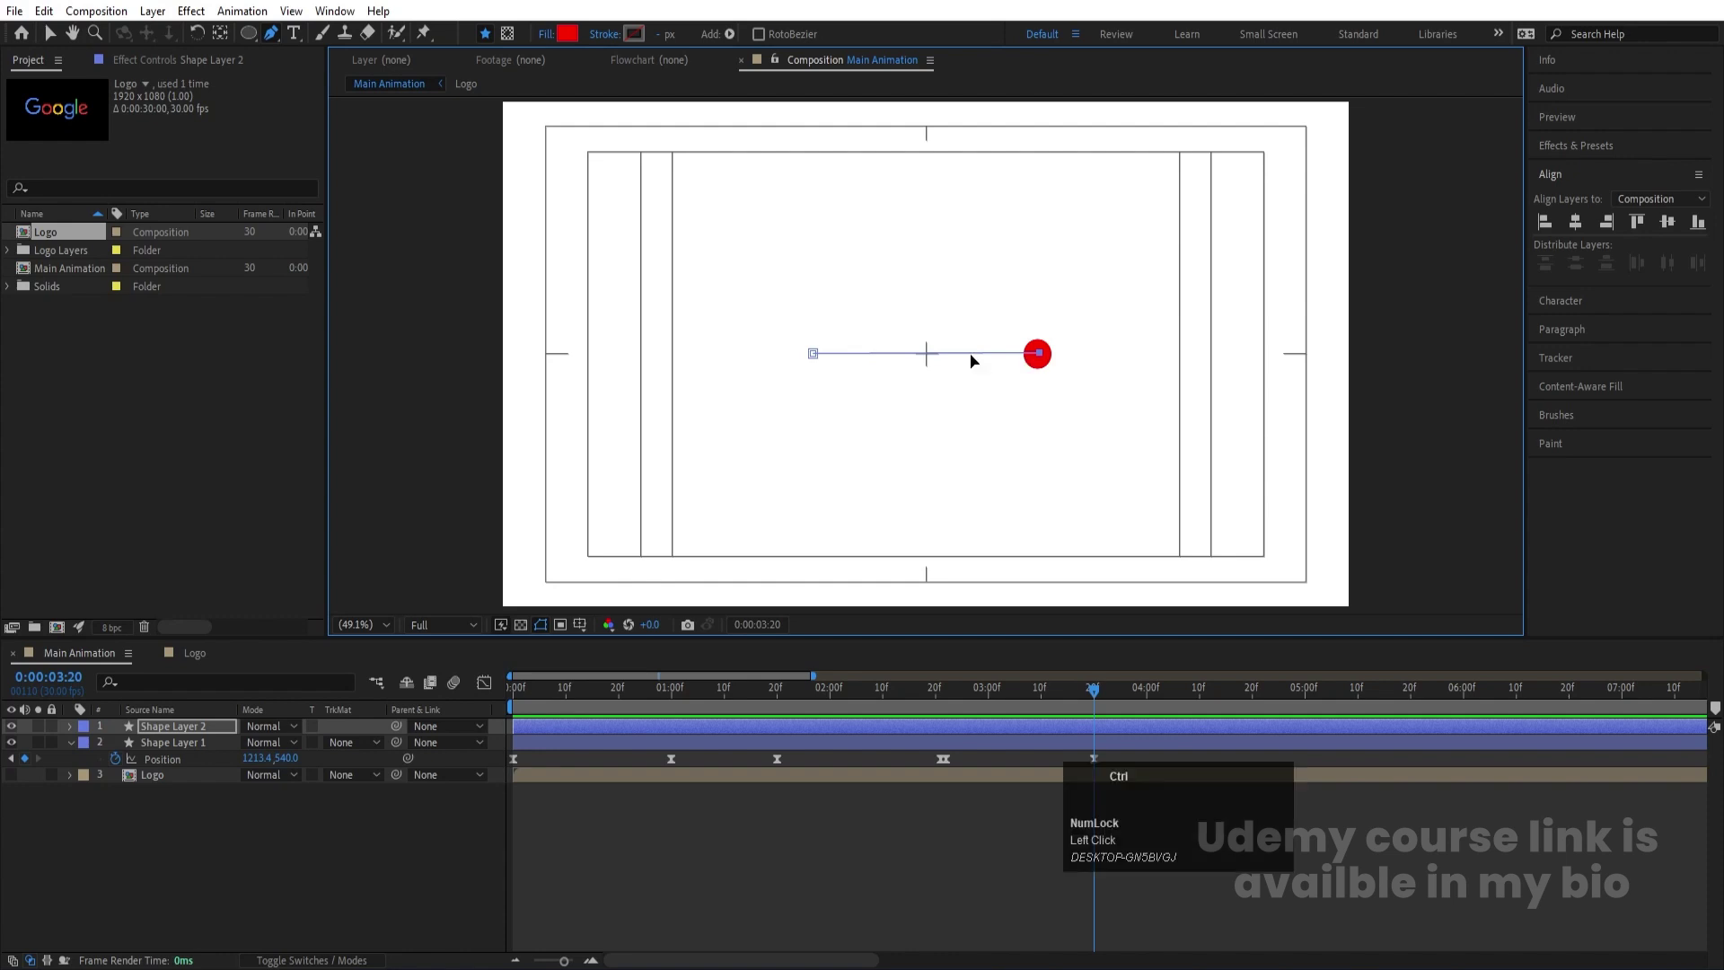
key("ctrl+z")
left_click(1041, 355, "shift")
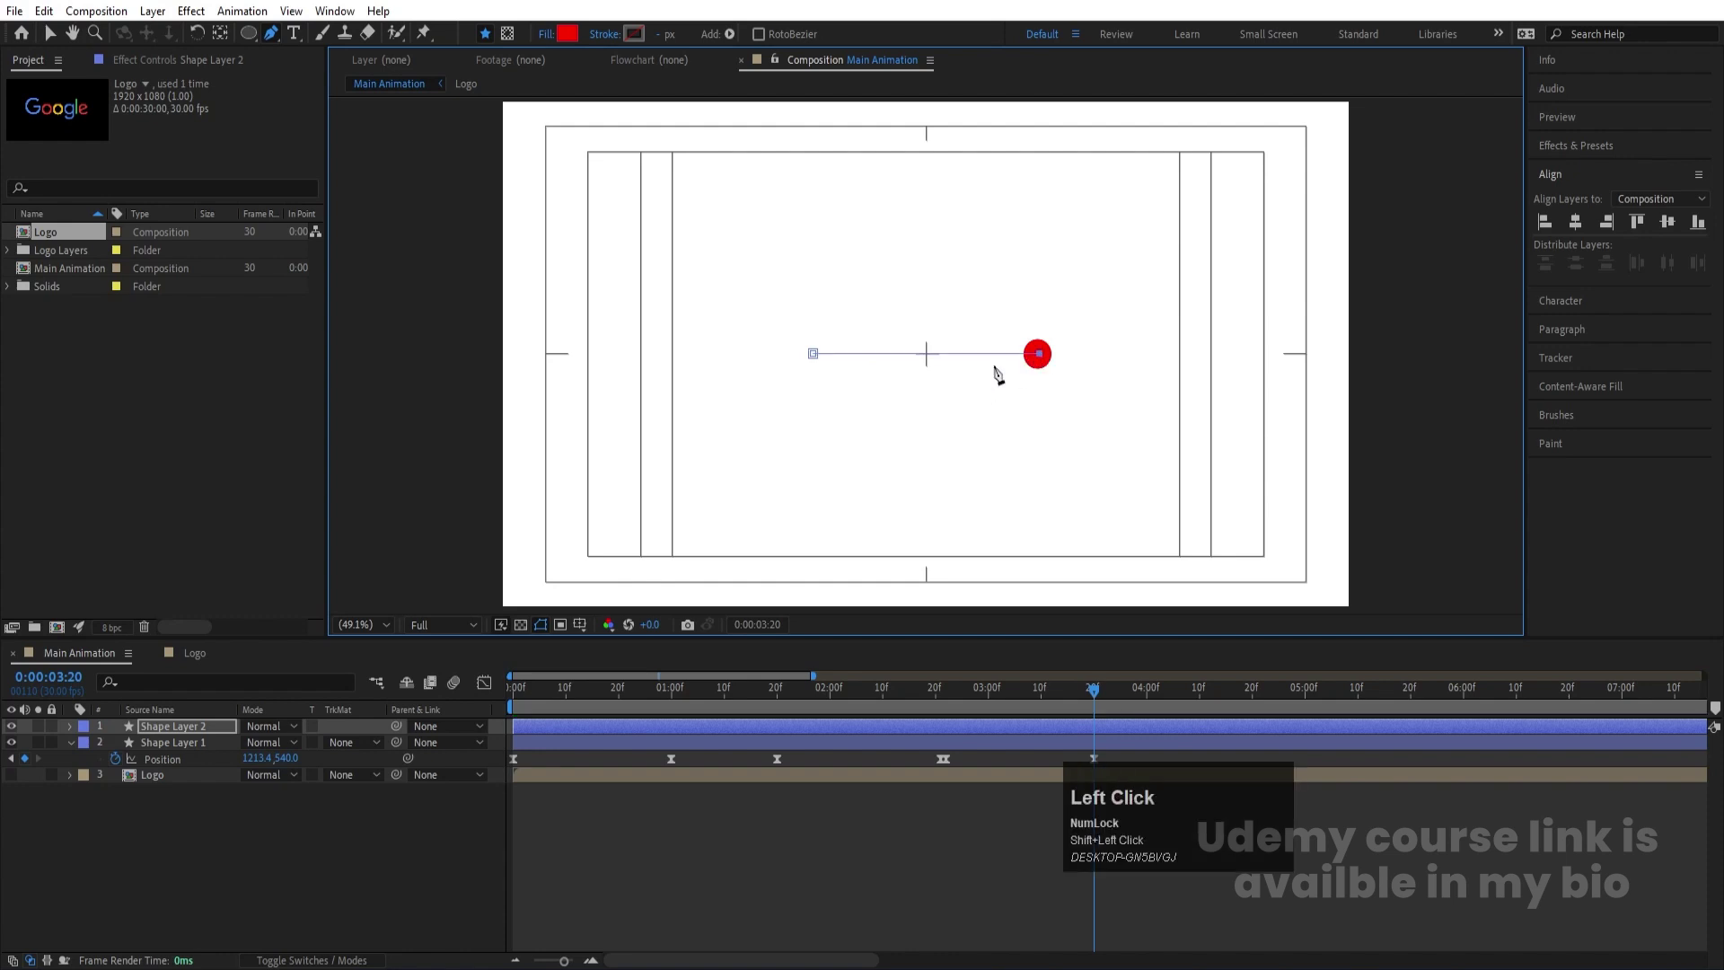
Remove the new line's fill and give it a red FF0000 stroke
left_click(546, 34)
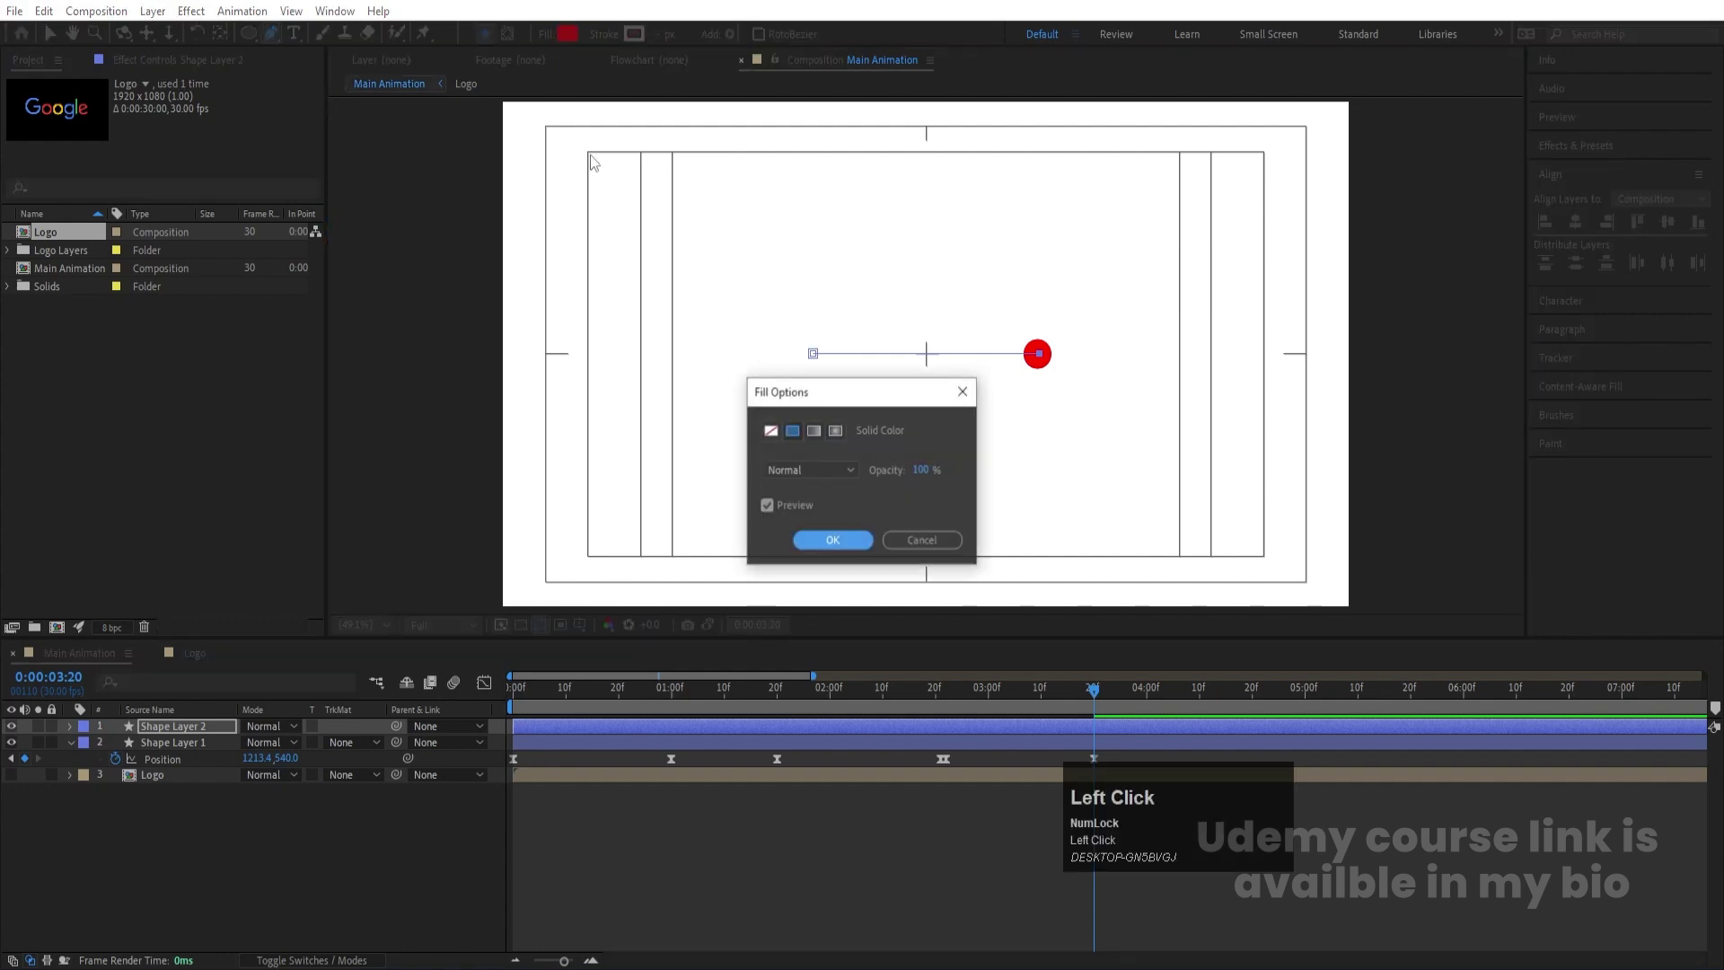
left_click(802, 541)
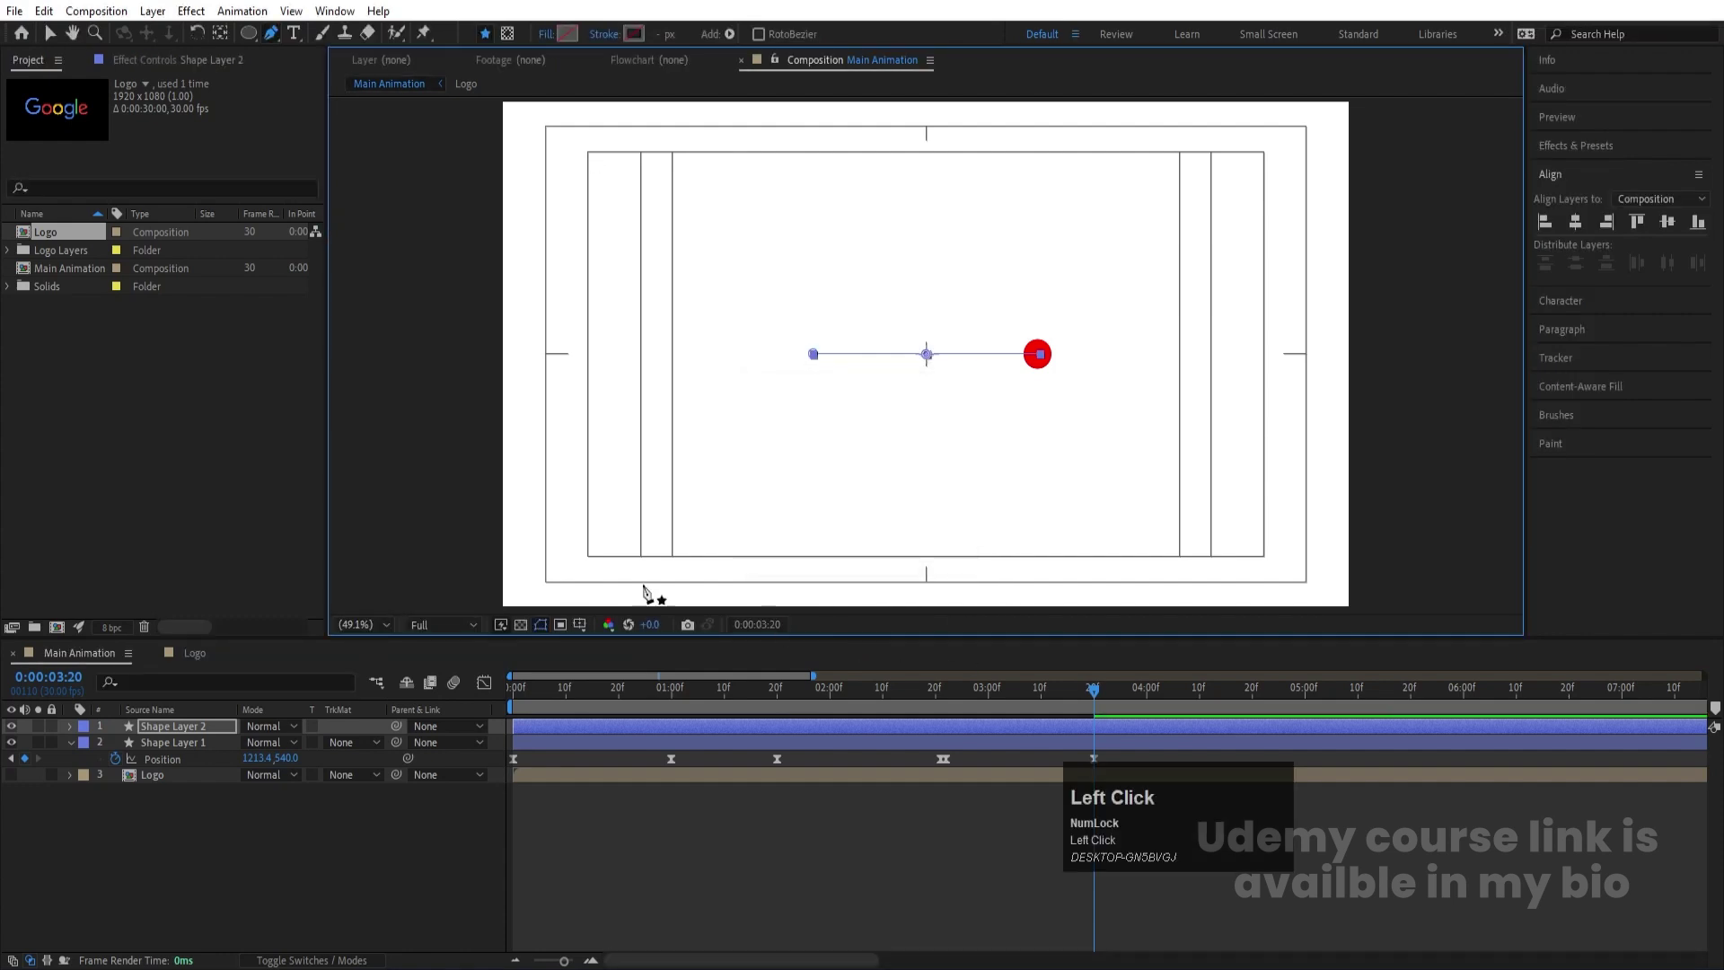
left_click(641, 35)
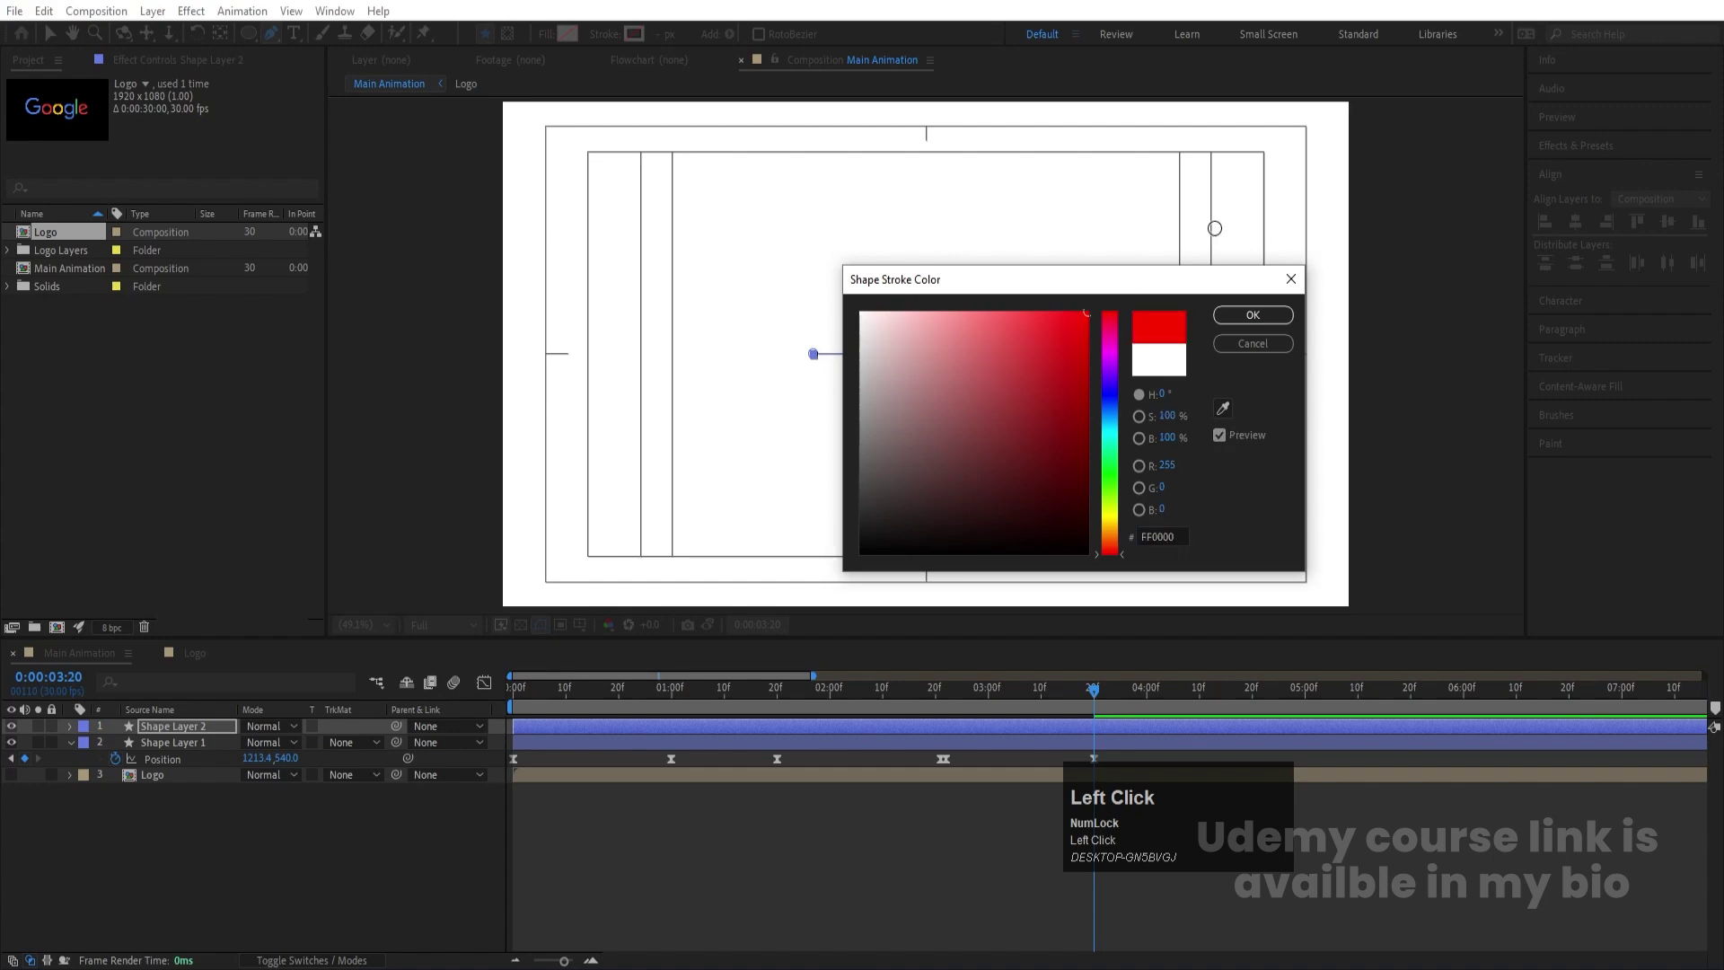
left_click(1255, 313)
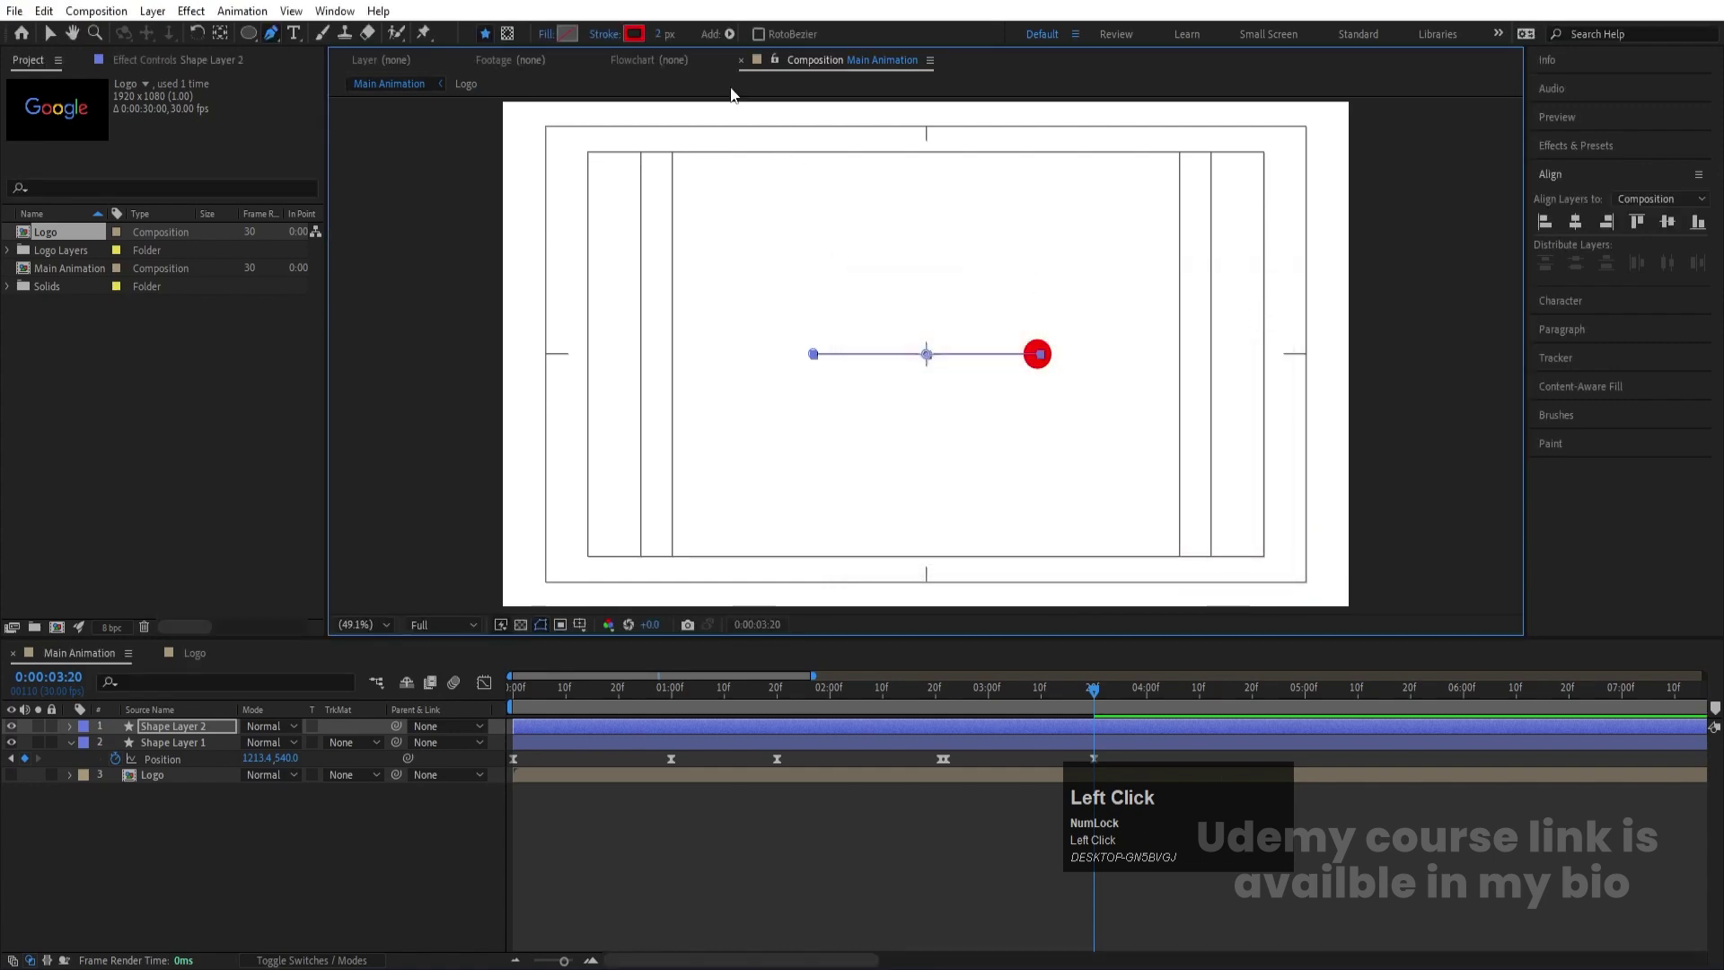
Centre the line layer's anchor point in its content and move the layer's start to 0:00:02:22
left_click(159, 836)
left_click(194, 724)
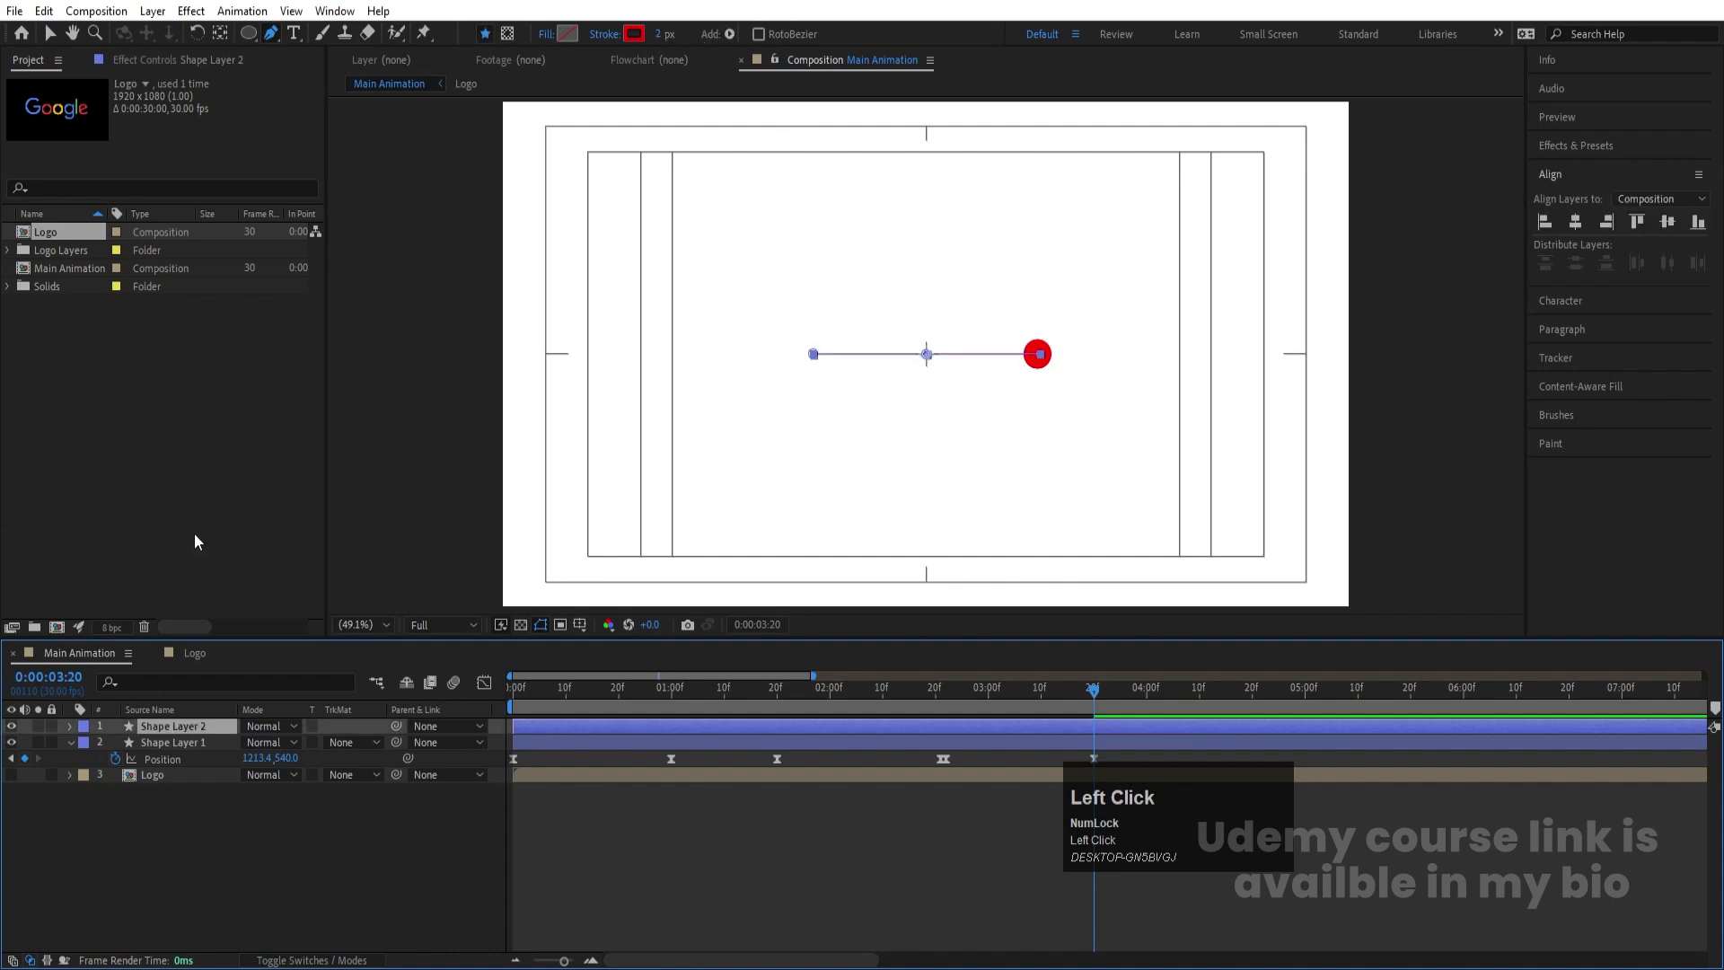
key("ctrl+alt+Home")
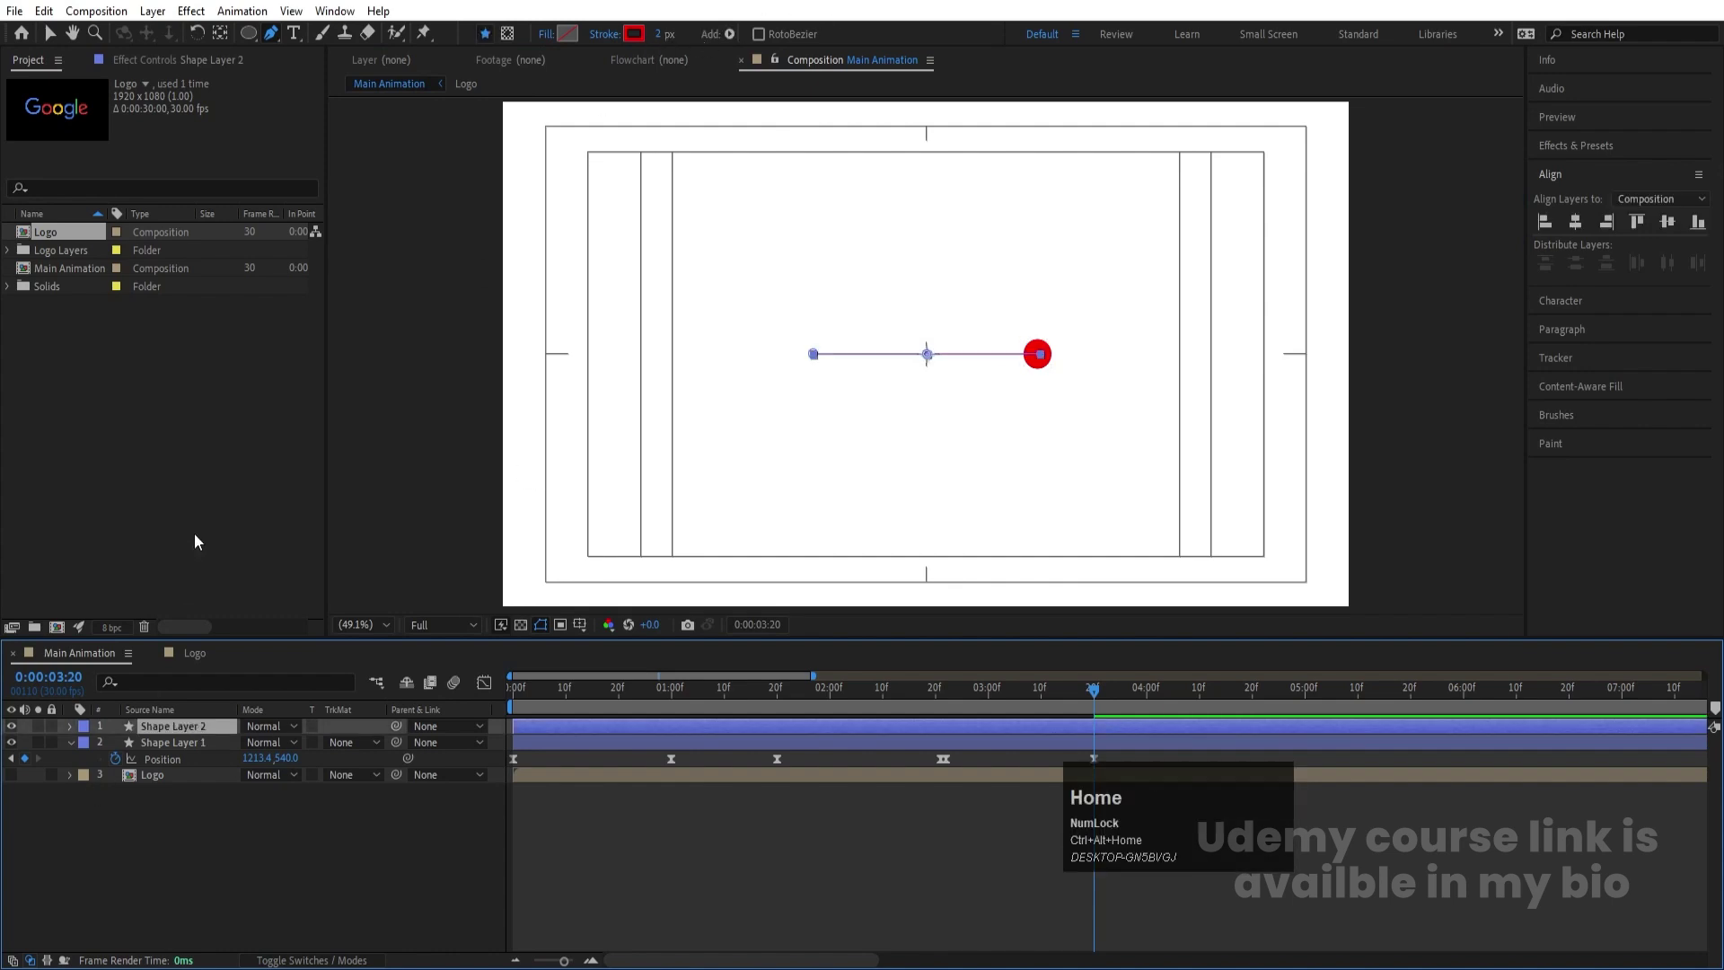
left_click_drag(953, 680, 945, 688)
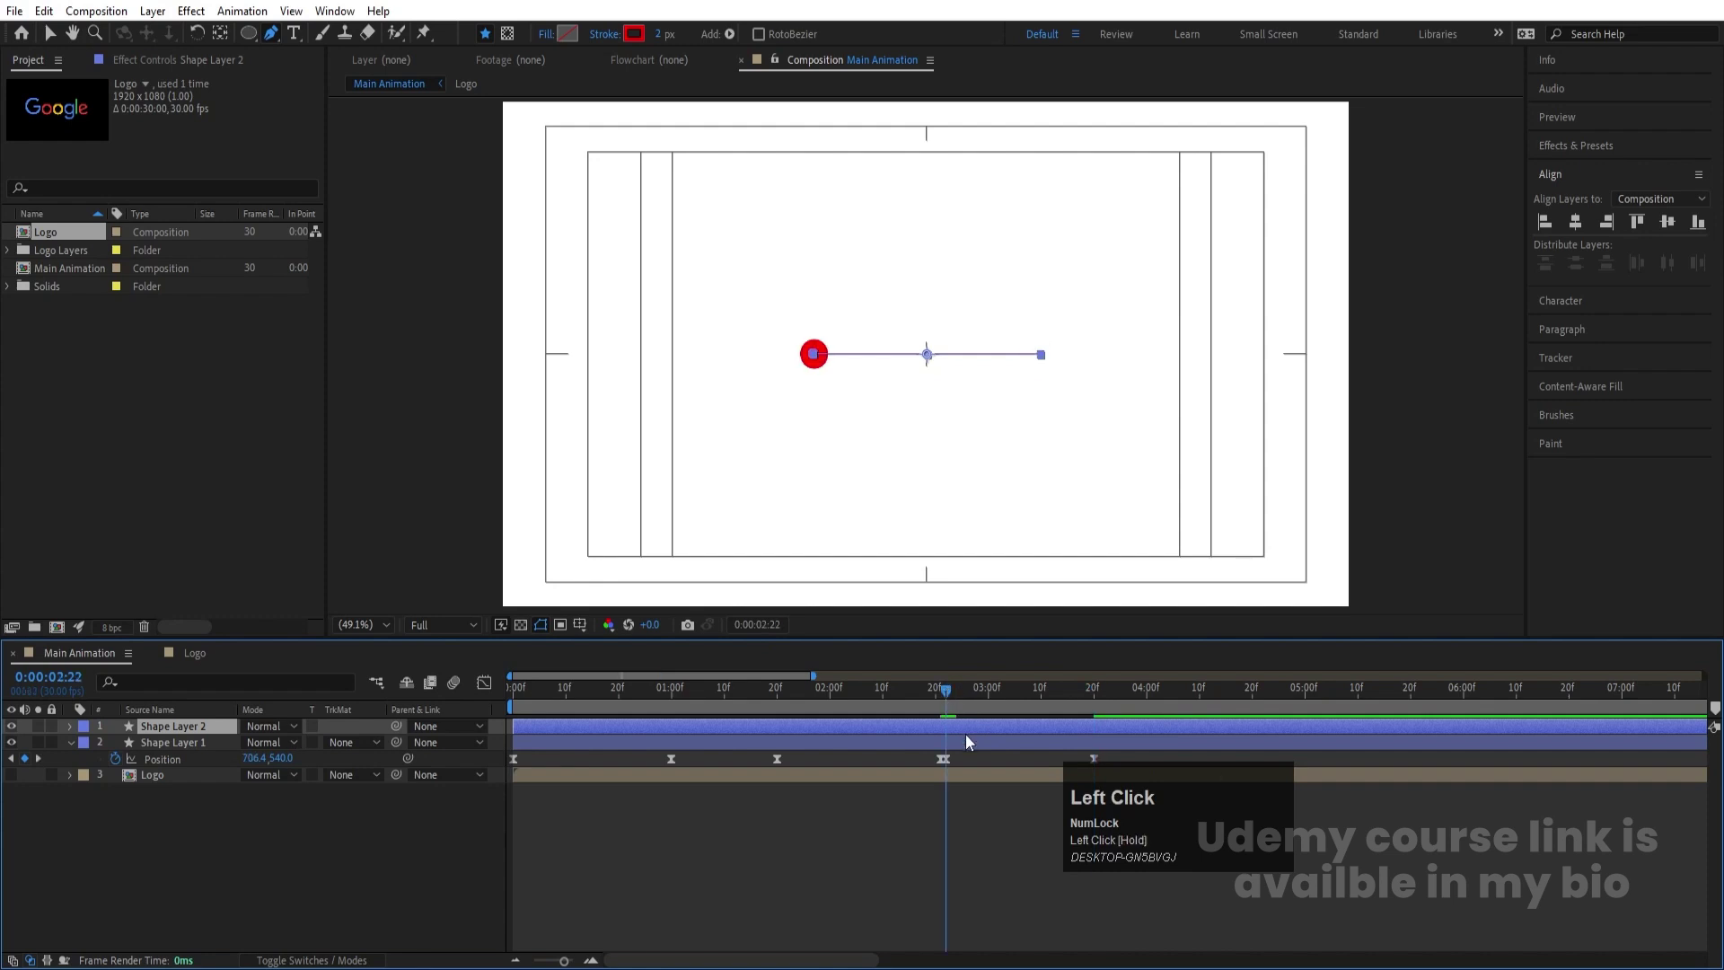
key("bracketleft")
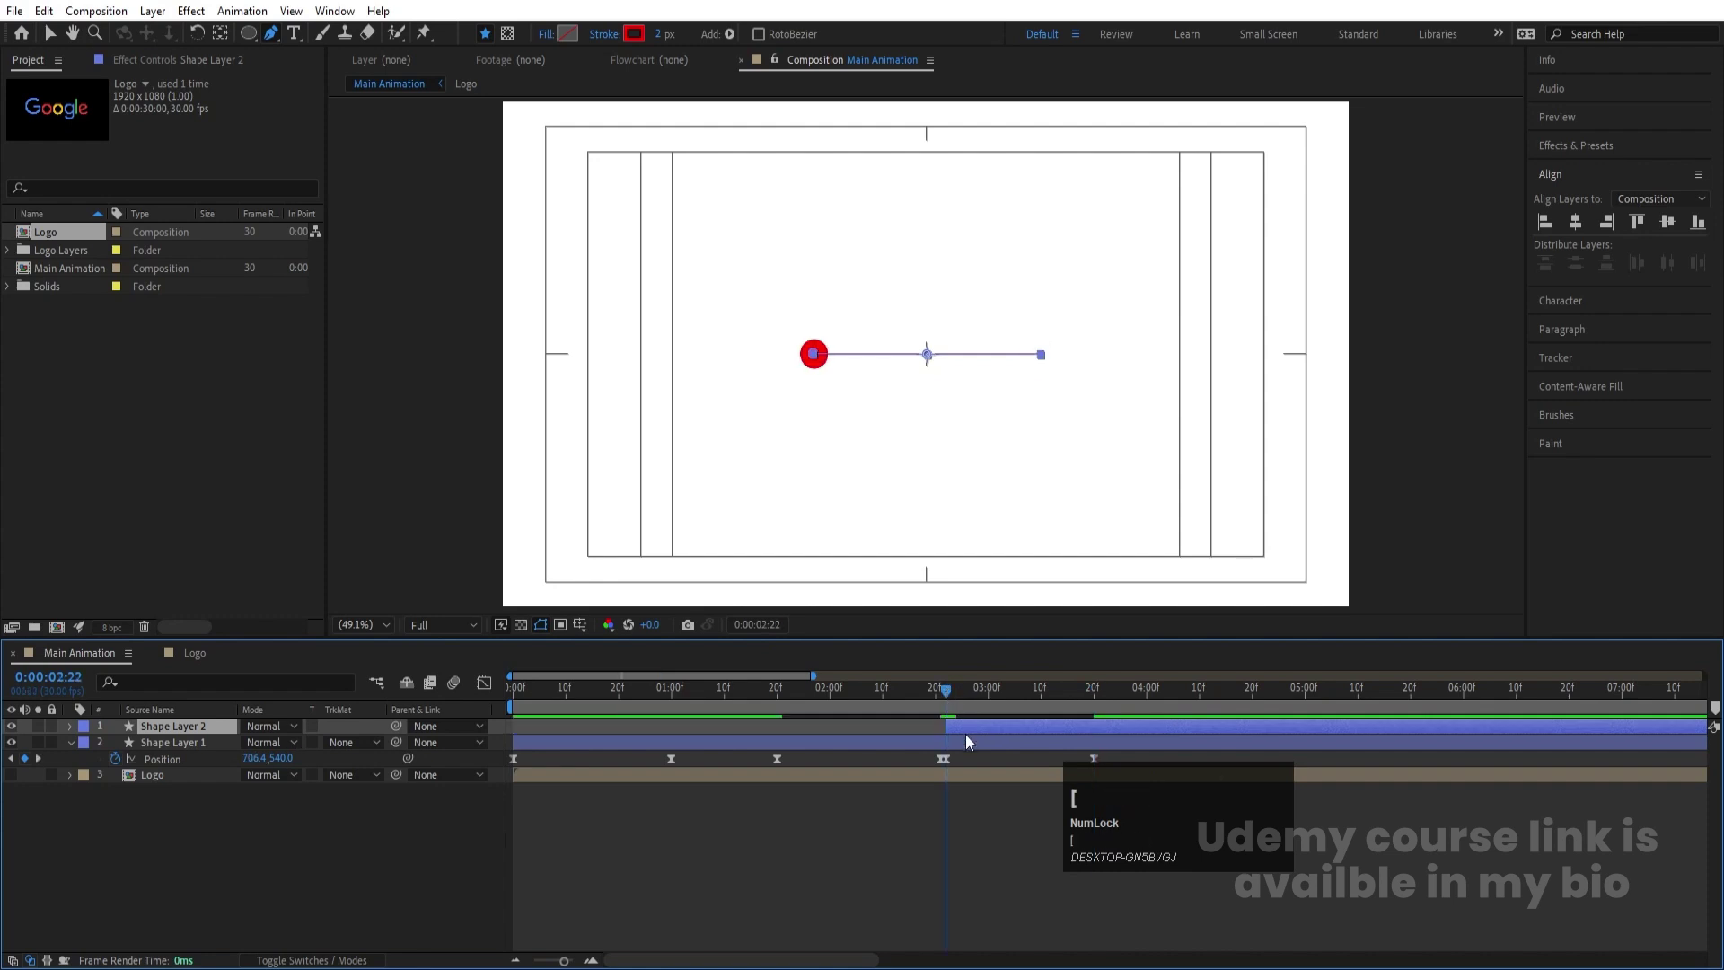
Add a Trim Paths operator to the contents of the line layer
left_click(63, 723)
left_click(69, 726)
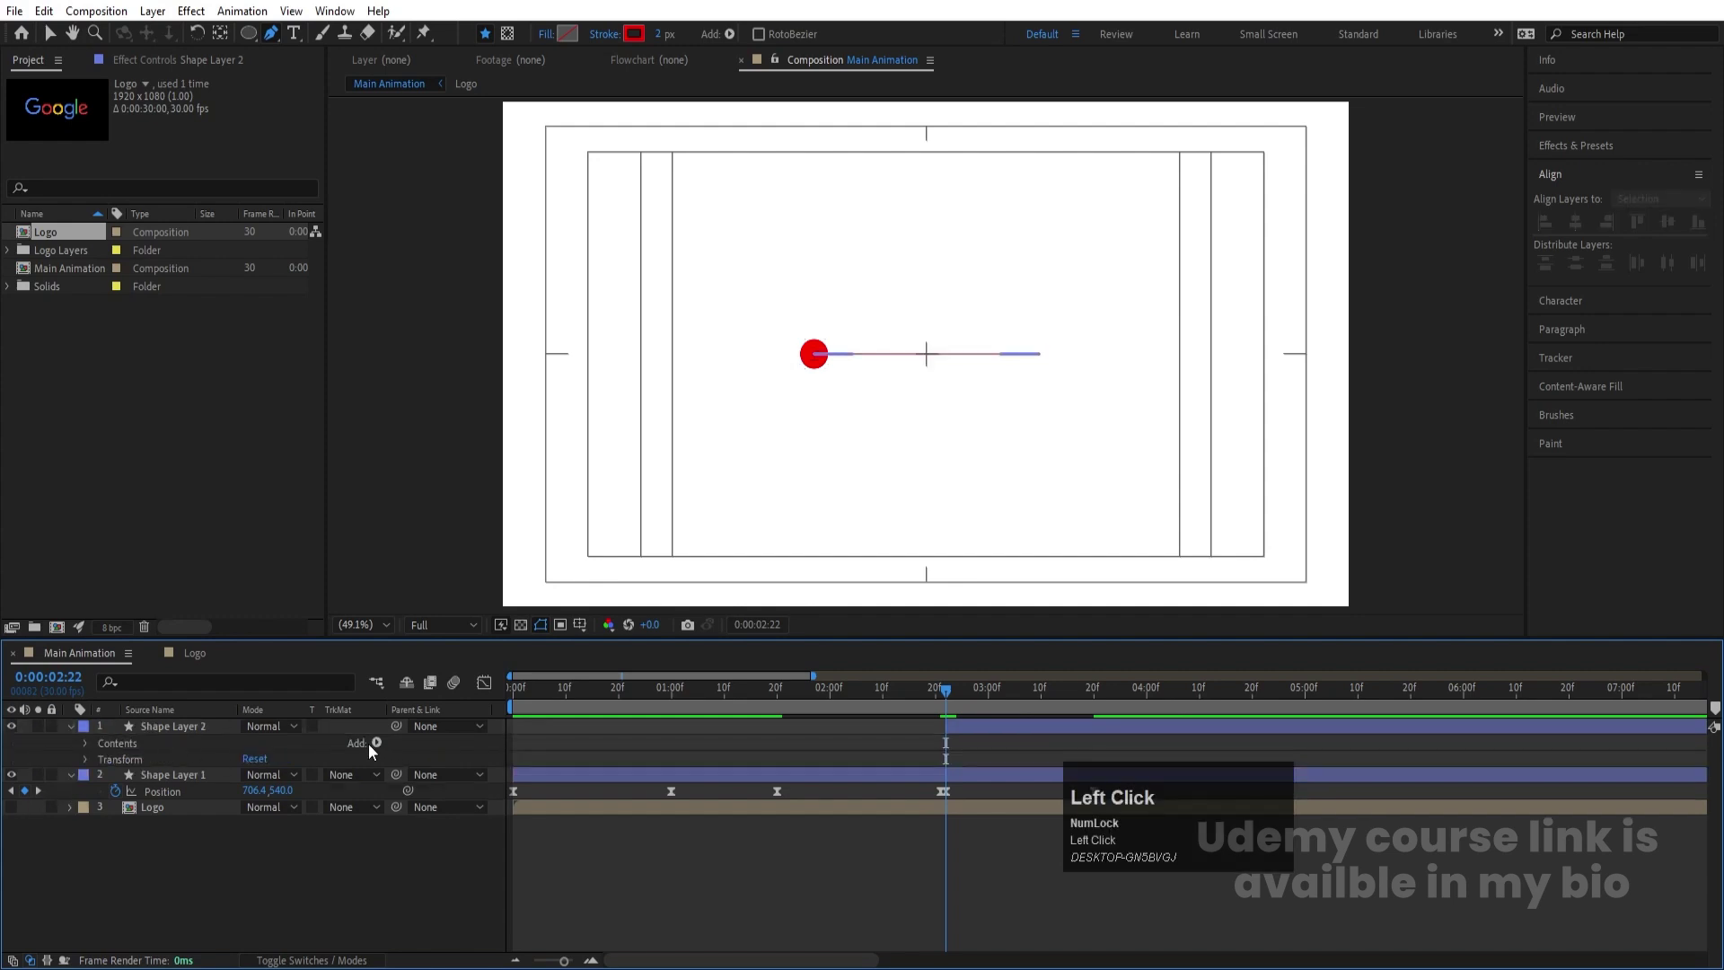
left_click(376, 742)
left_click(425, 643)
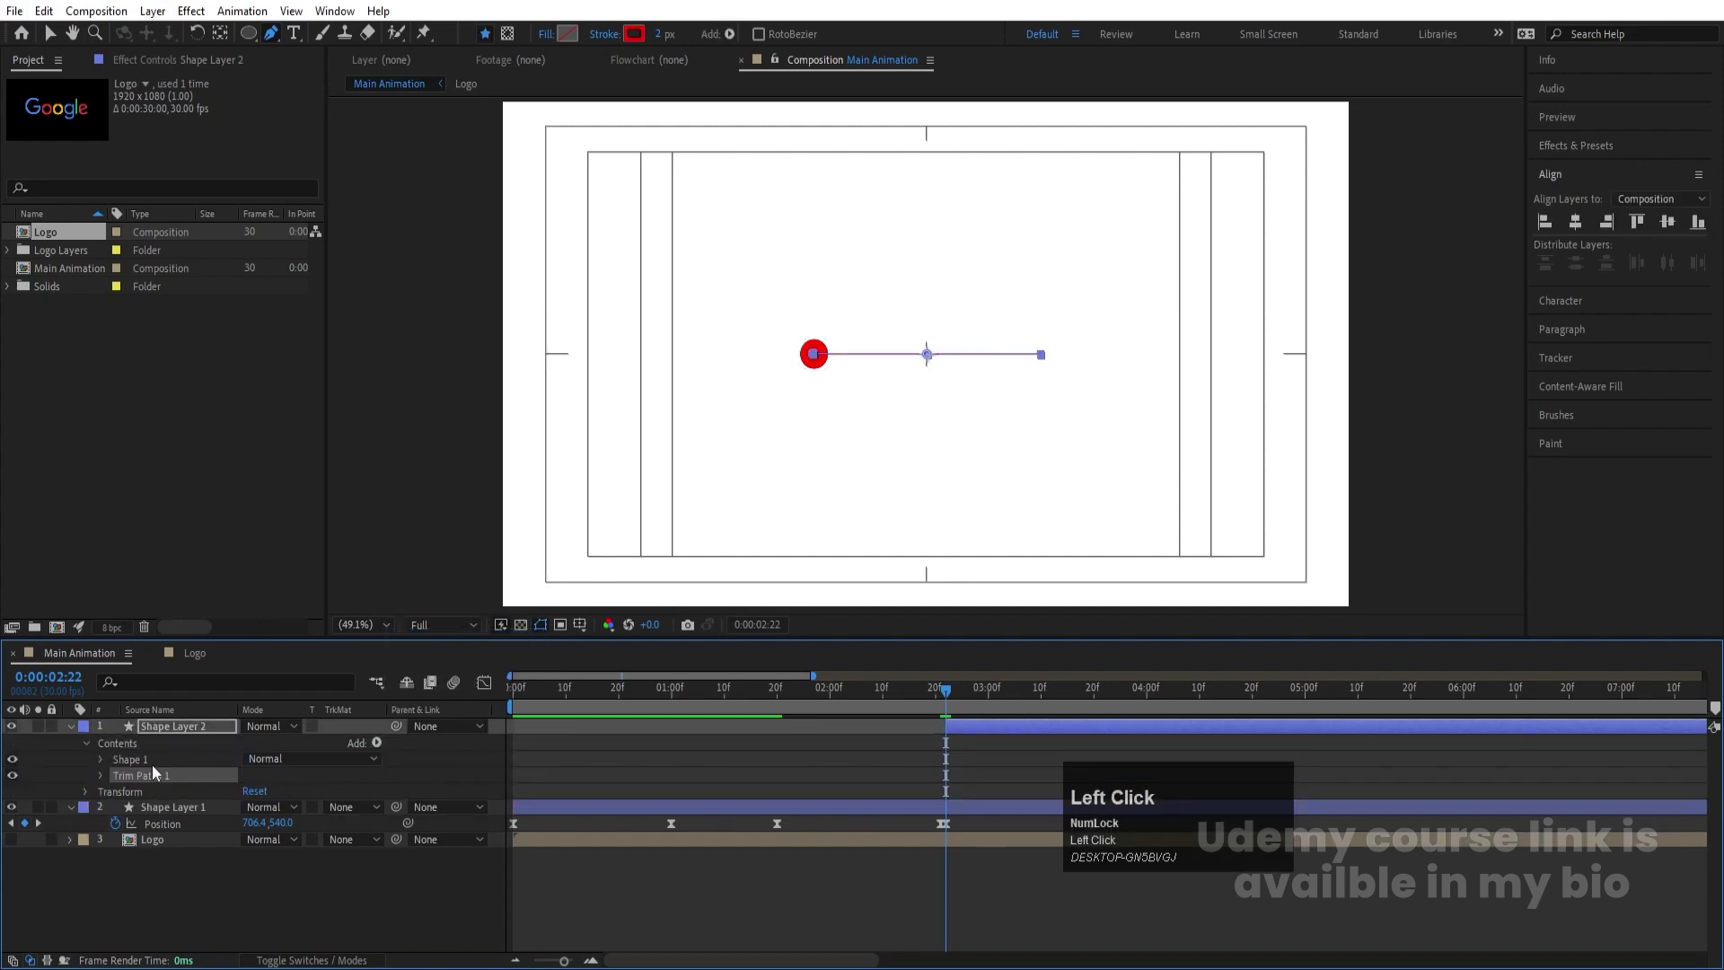
Keyframe the Trim Paths End from 0% at 0:00:02:22 to 100% at 0:00:03:20 and apply Easy Ease to both keyframes
left_click(101, 775)
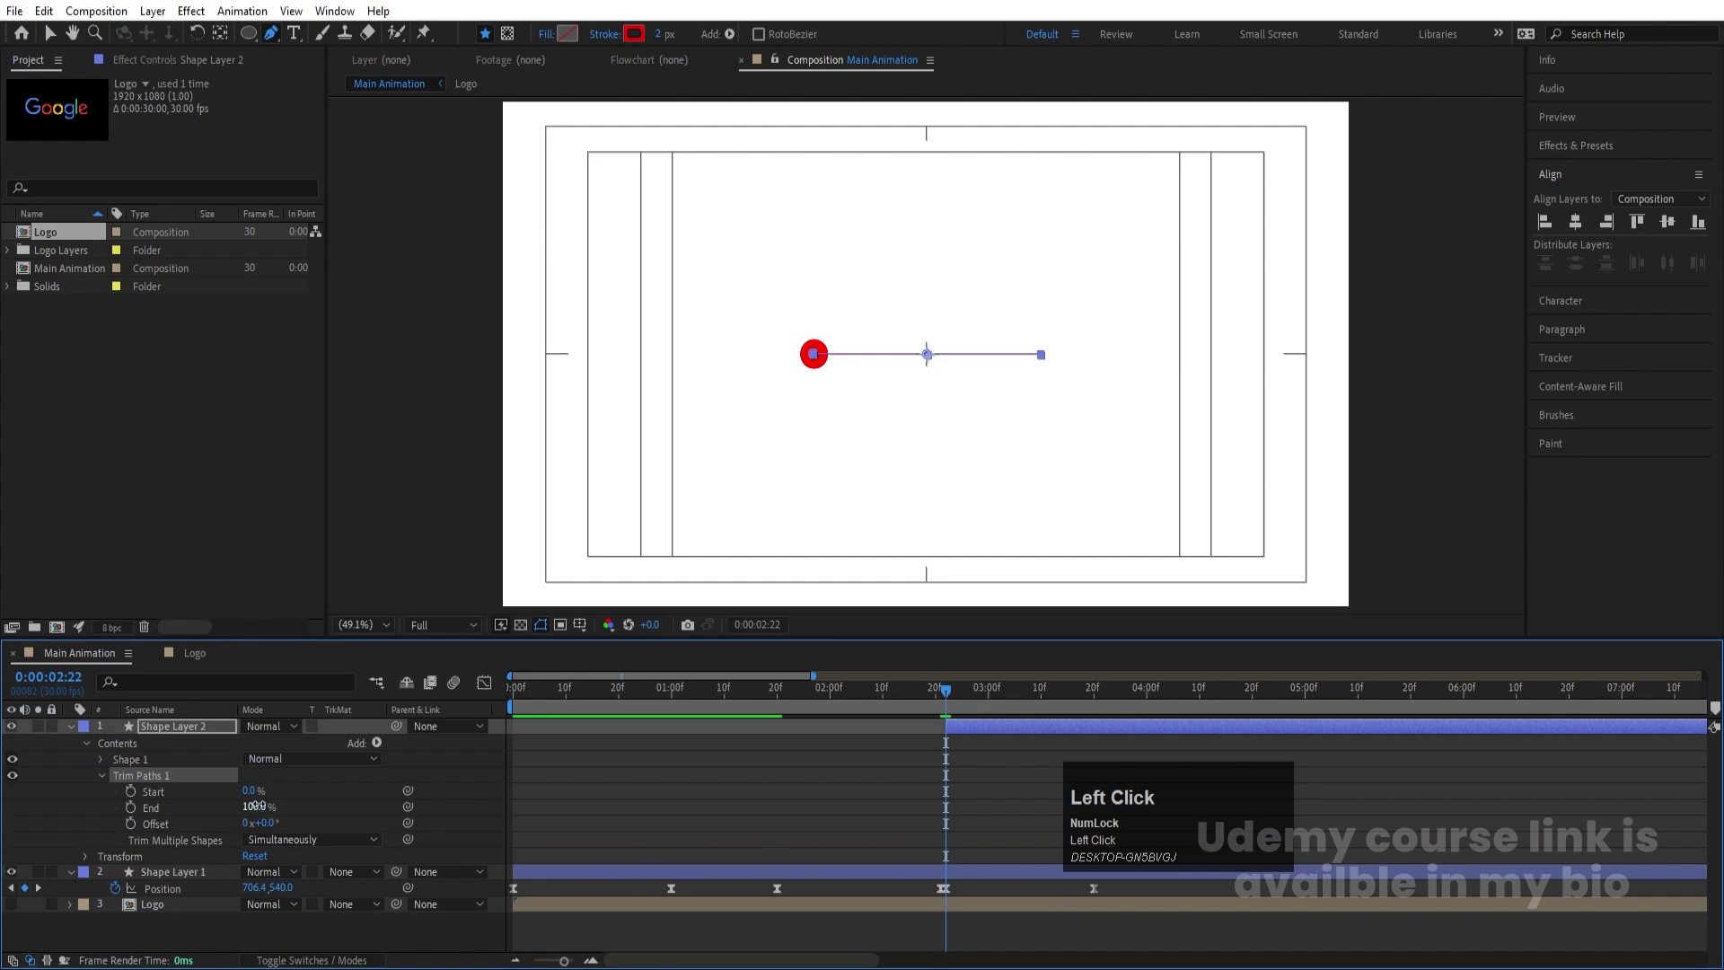
left_click_drag(256, 806, 134, 813)
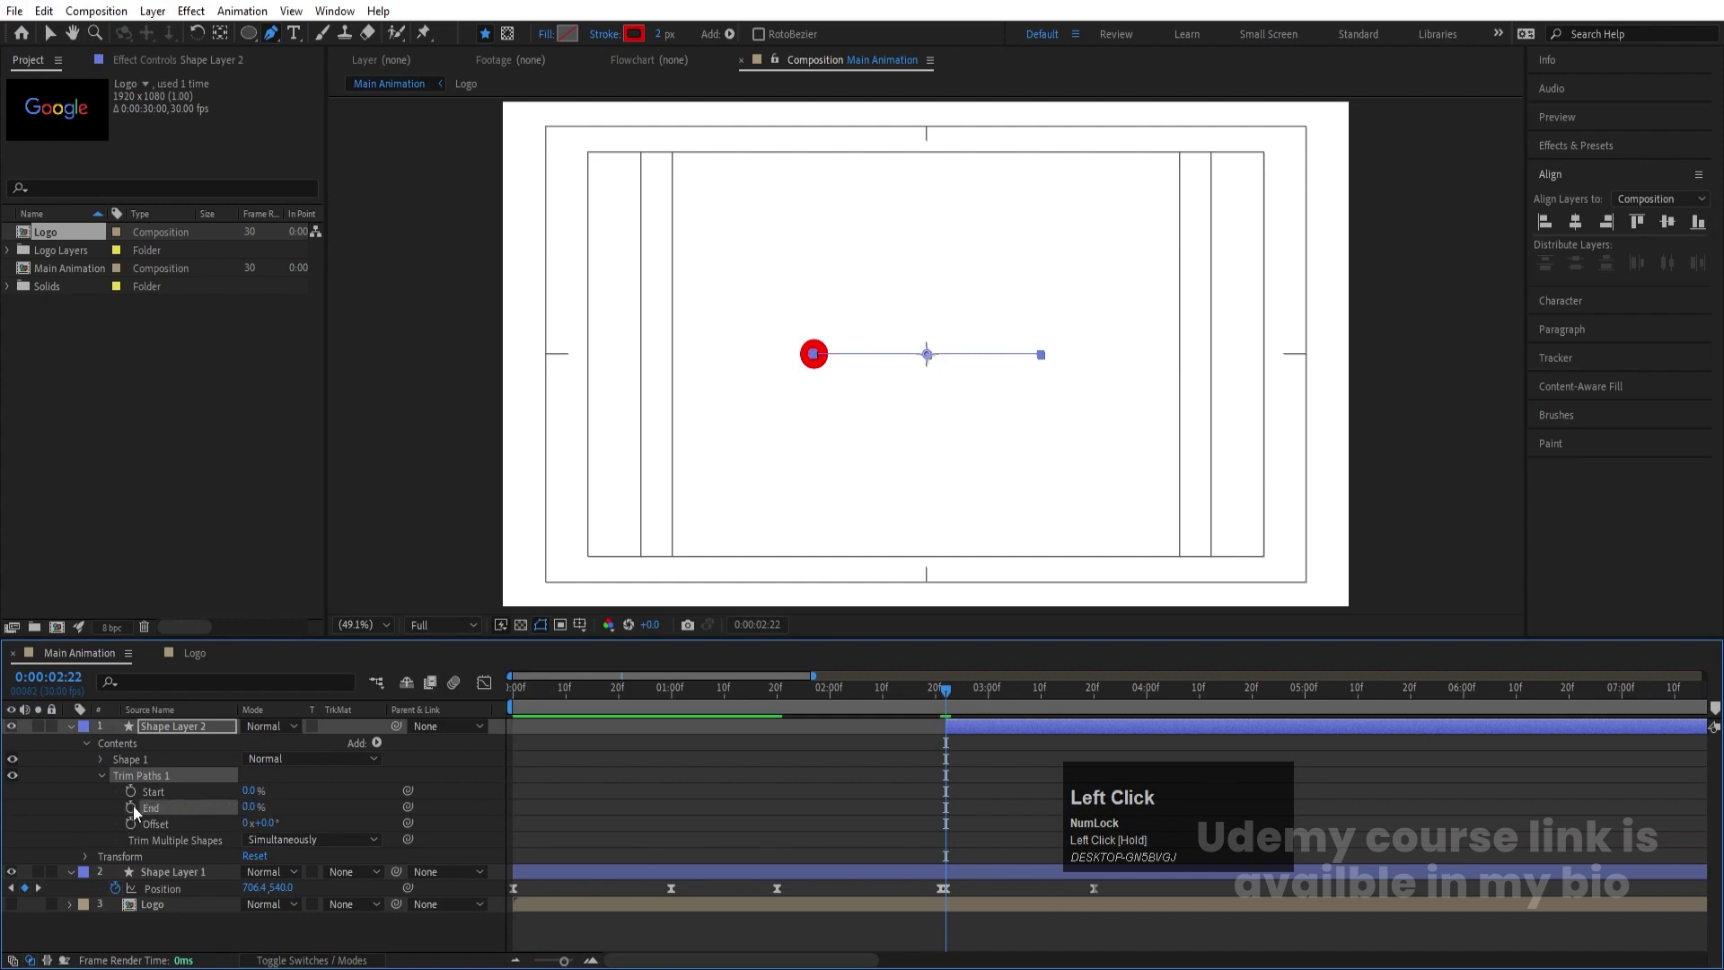
left_click(131, 807)
key("k")
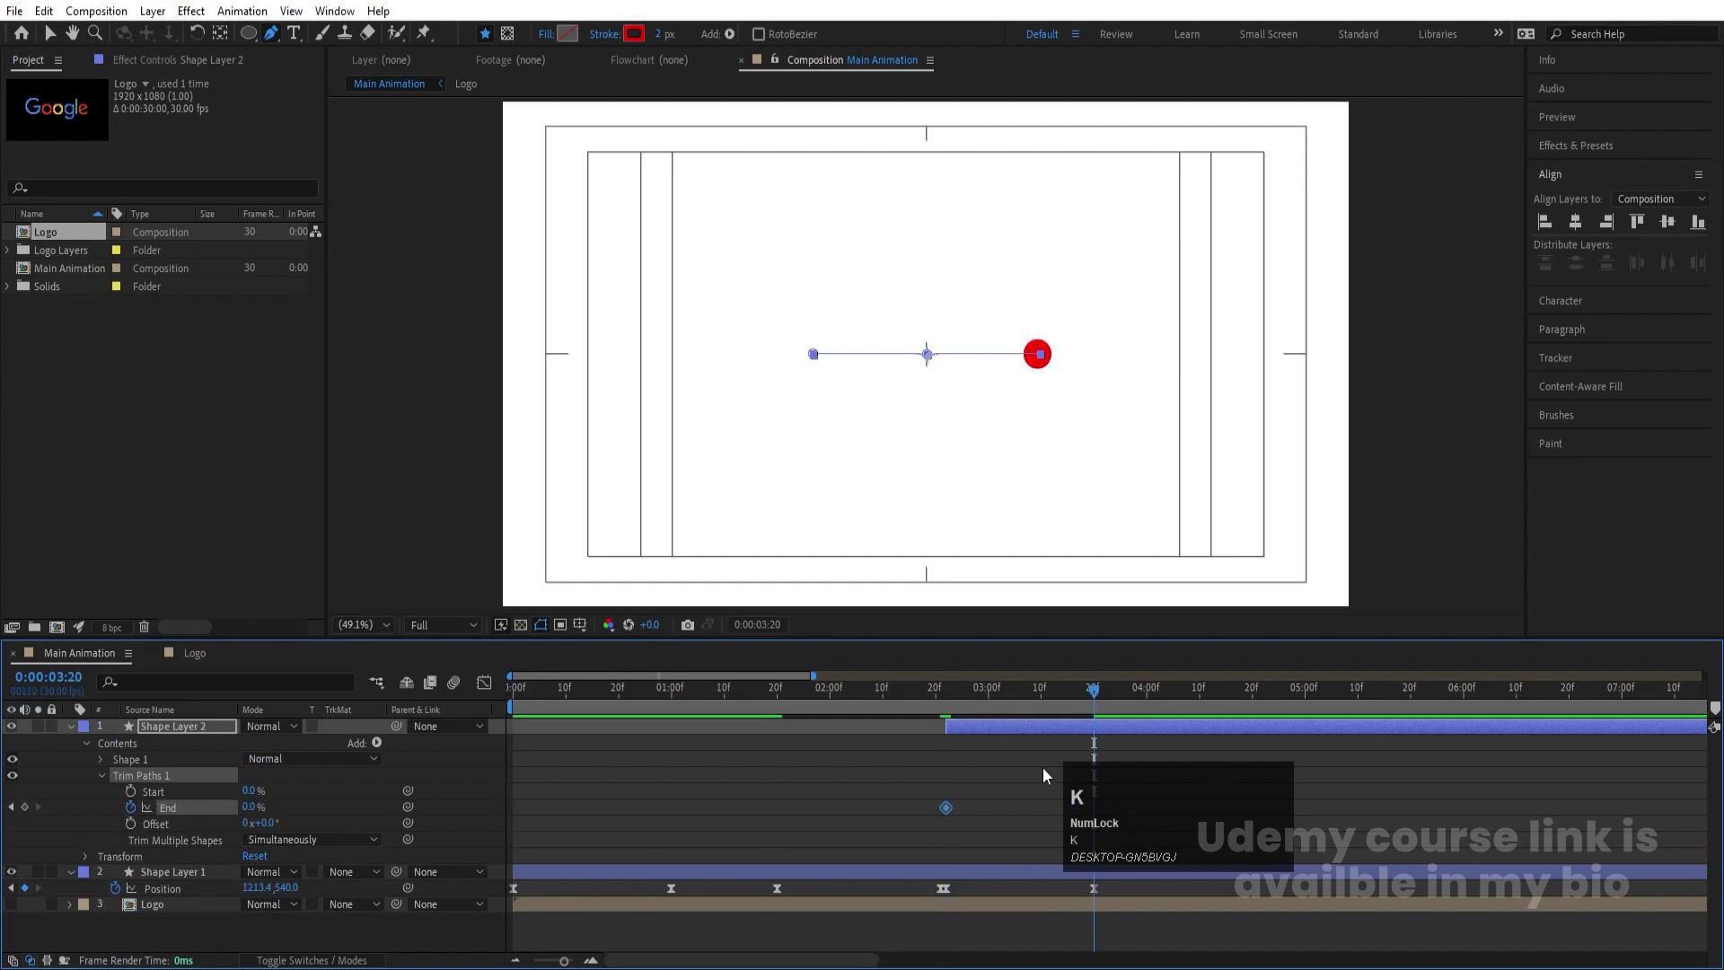
left_click_drag(251, 807, 341, 807)
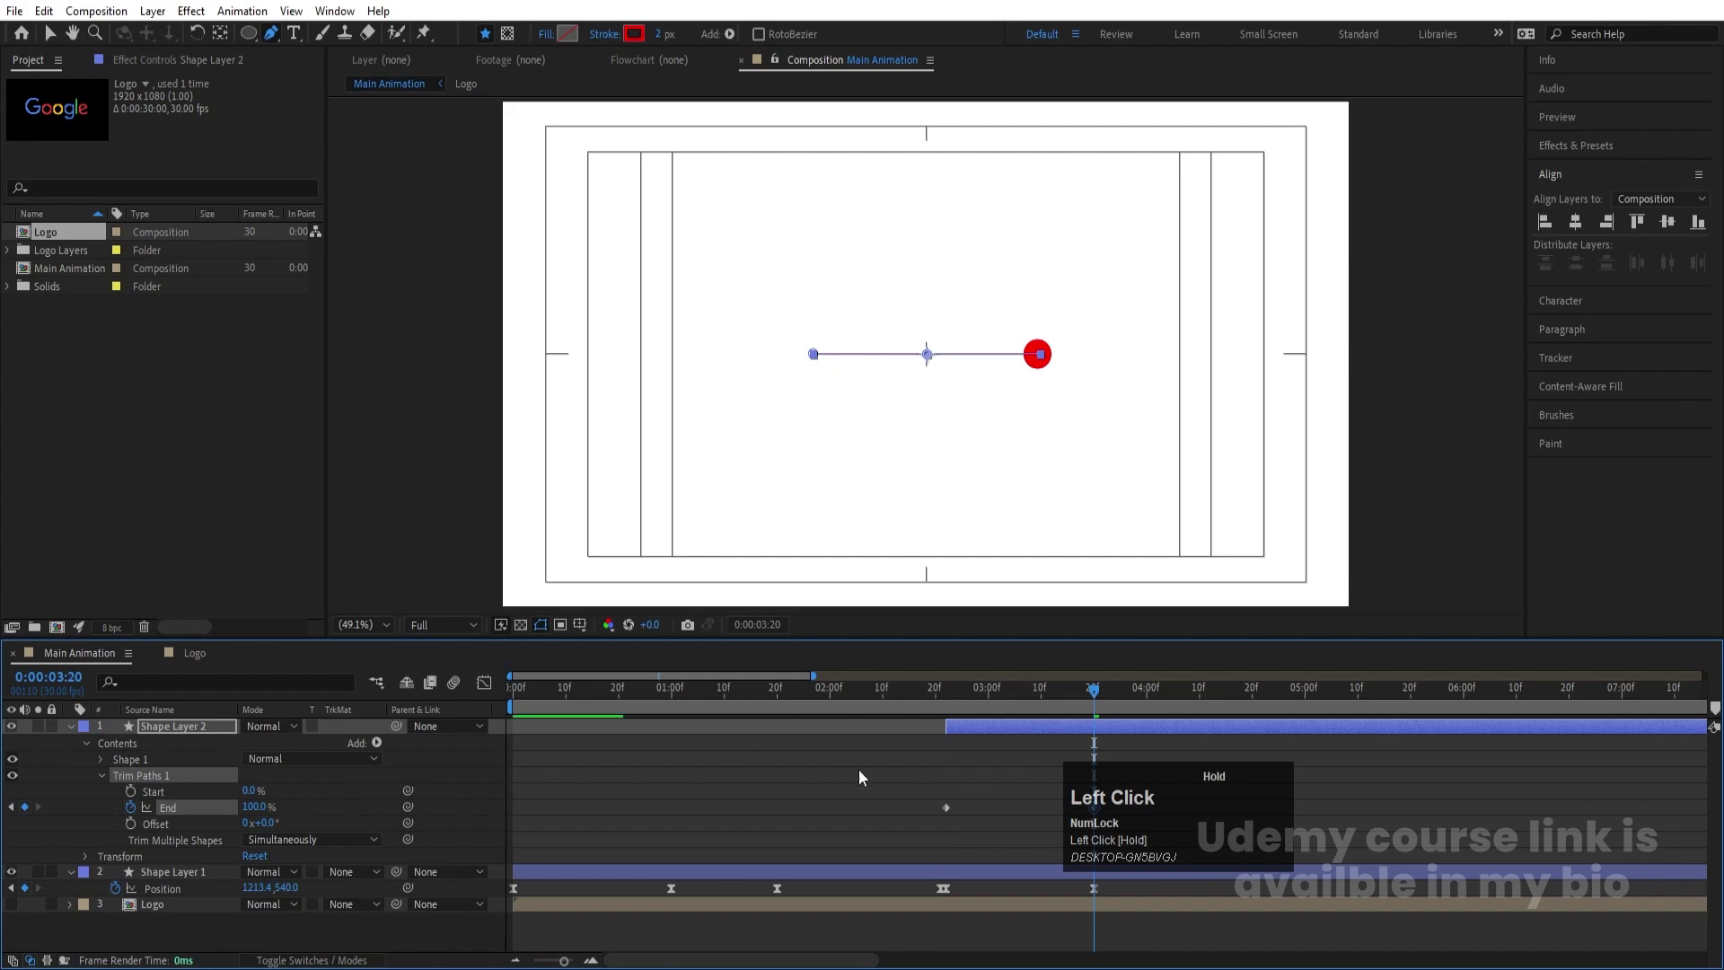
left_click_drag(866, 776, 1187, 824)
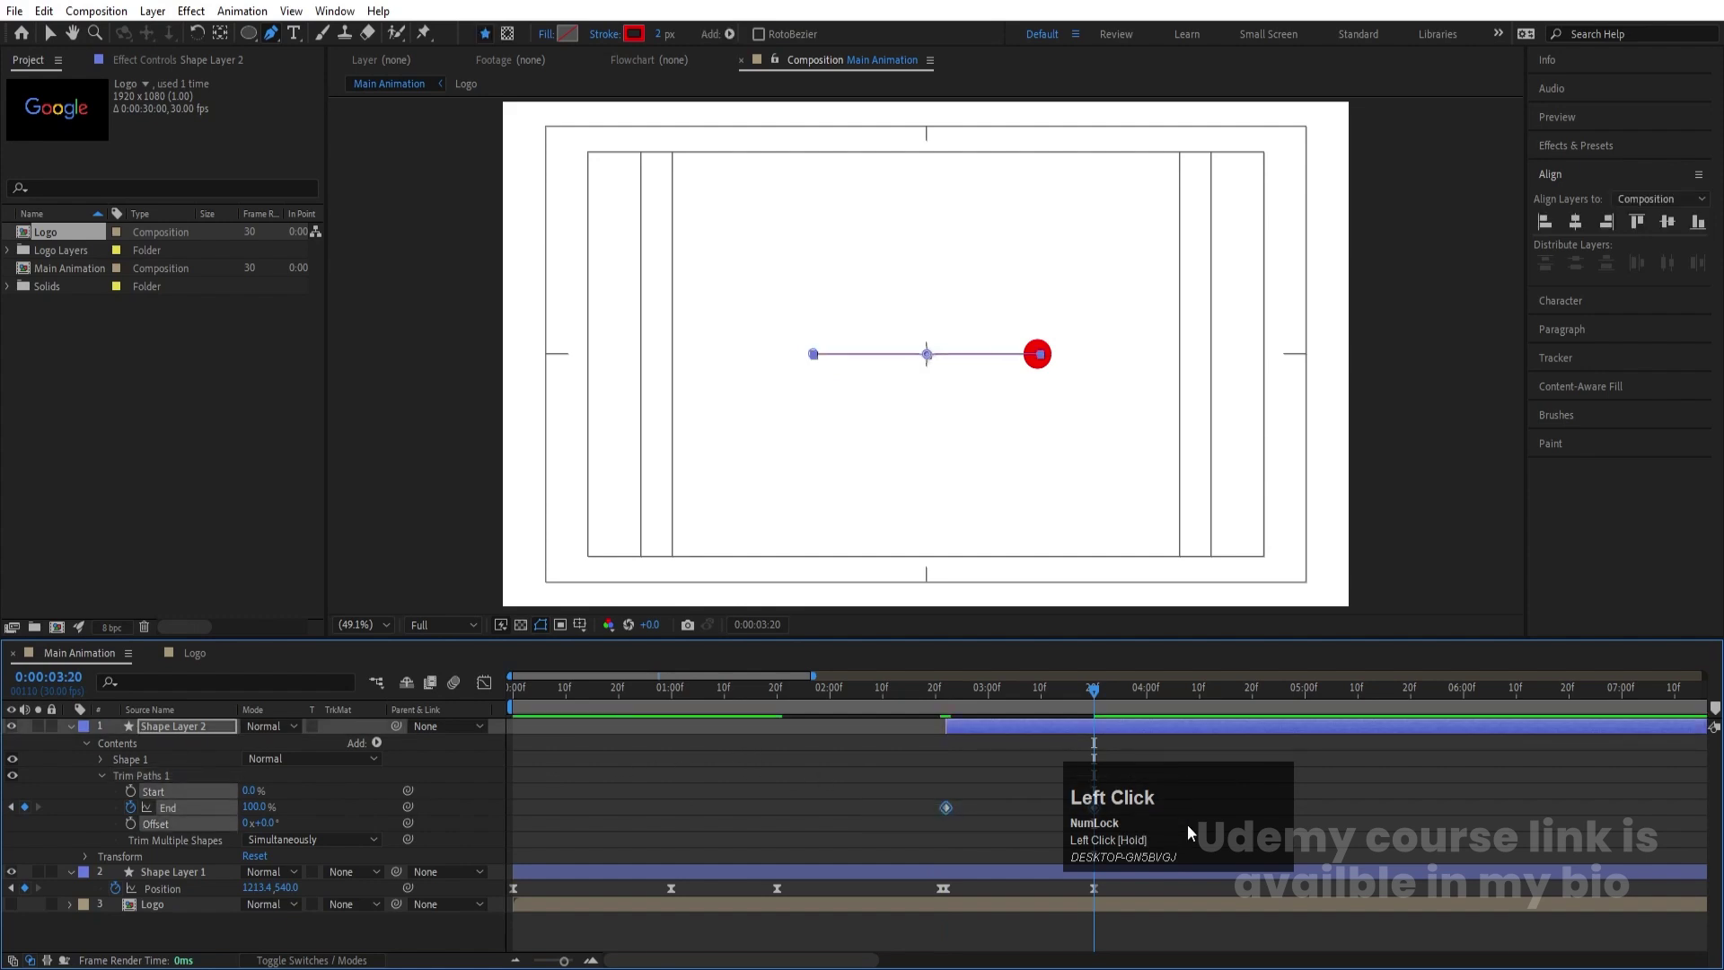
key("F9")
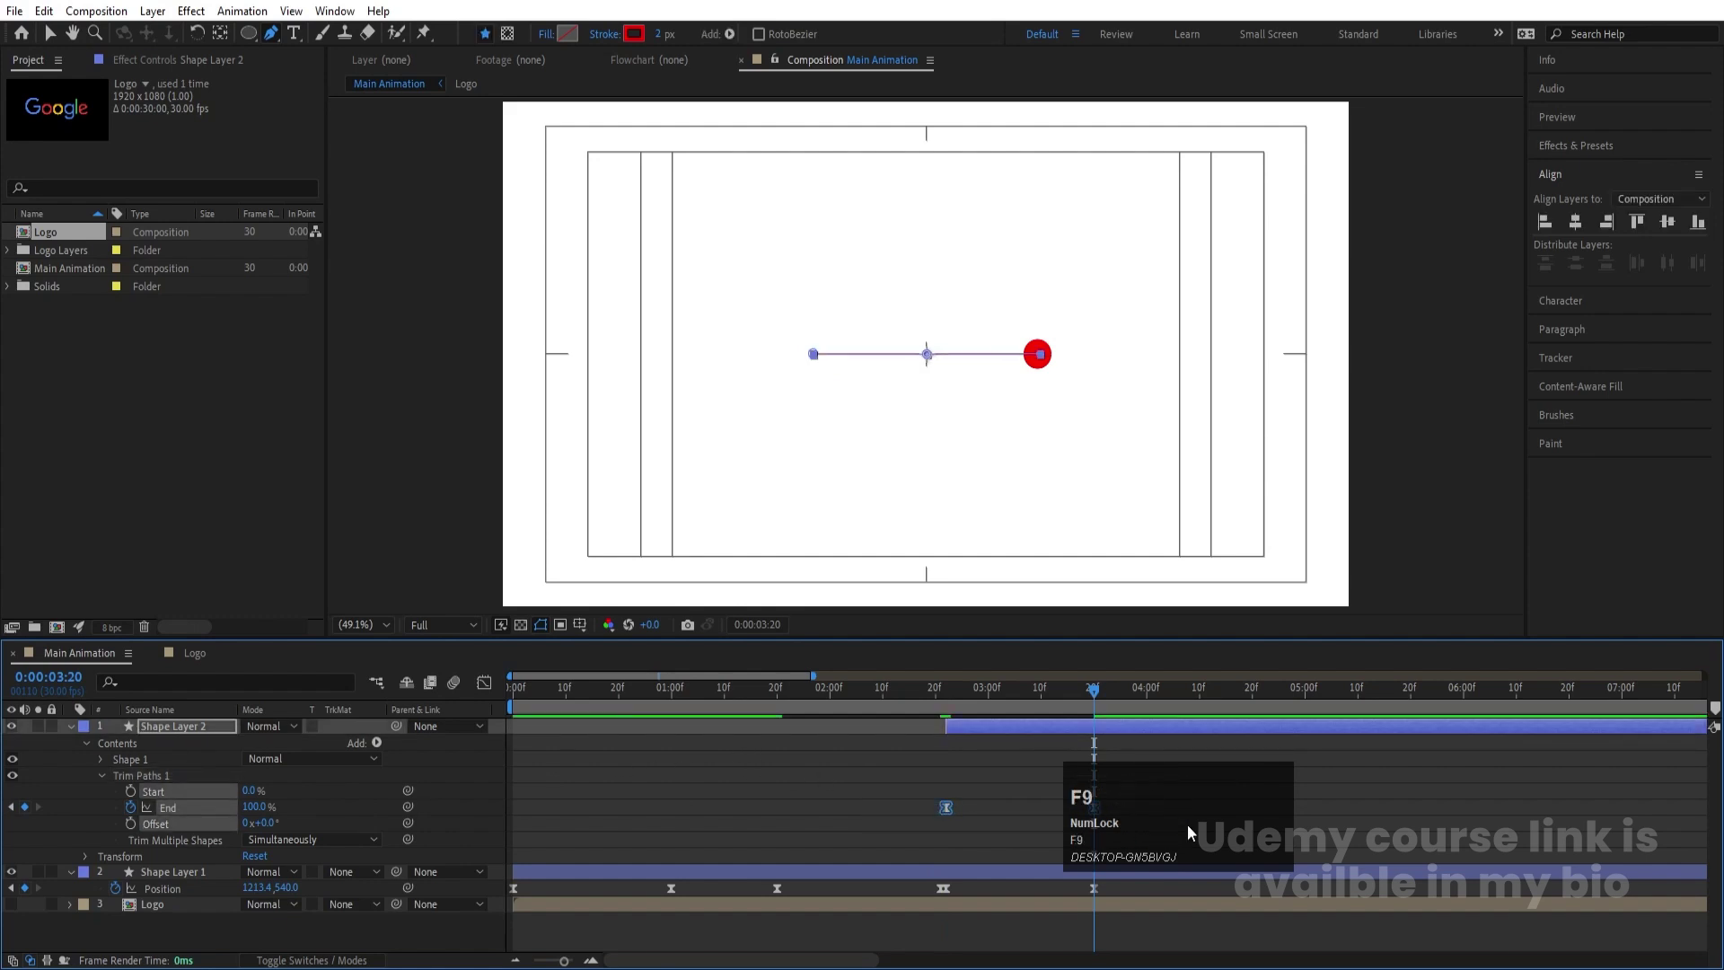
Shape the speed curves of the line's End keyframes and the circle's last two Position keyframes together into a sharp central peak
left_click(1210, 752)
key("u")
left_click_drag(1119, 778, 1280, 501)
left_click_drag(1117, 770, 946, 723)
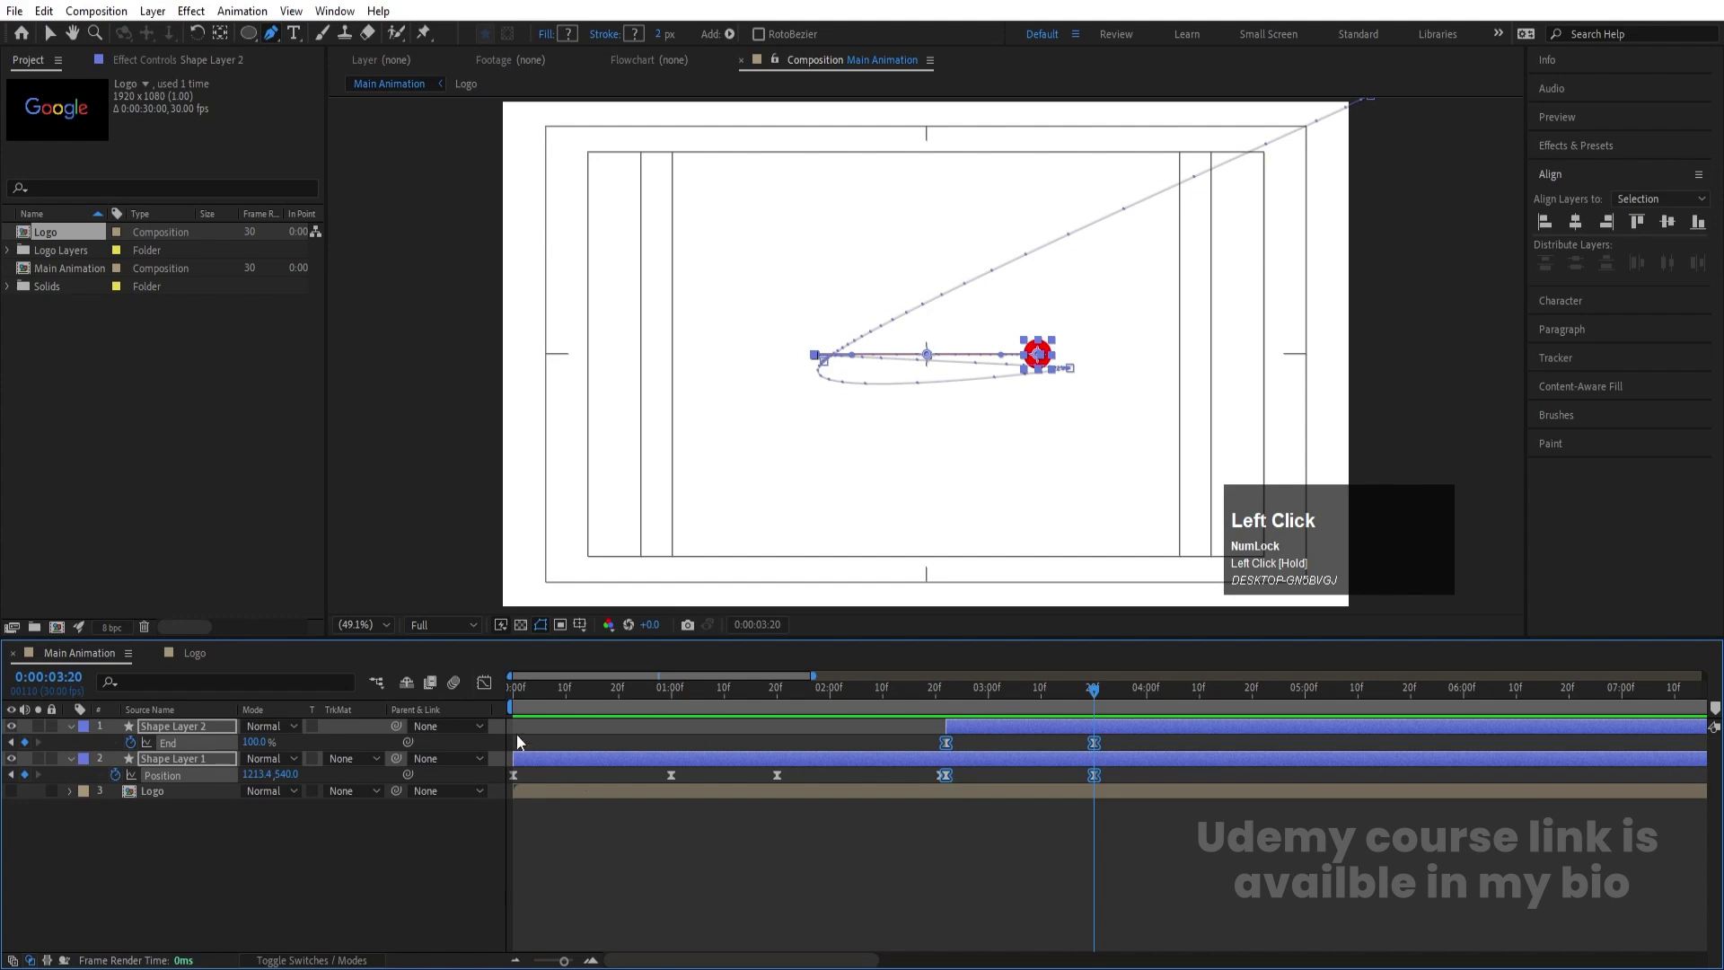
left_click(483, 683)
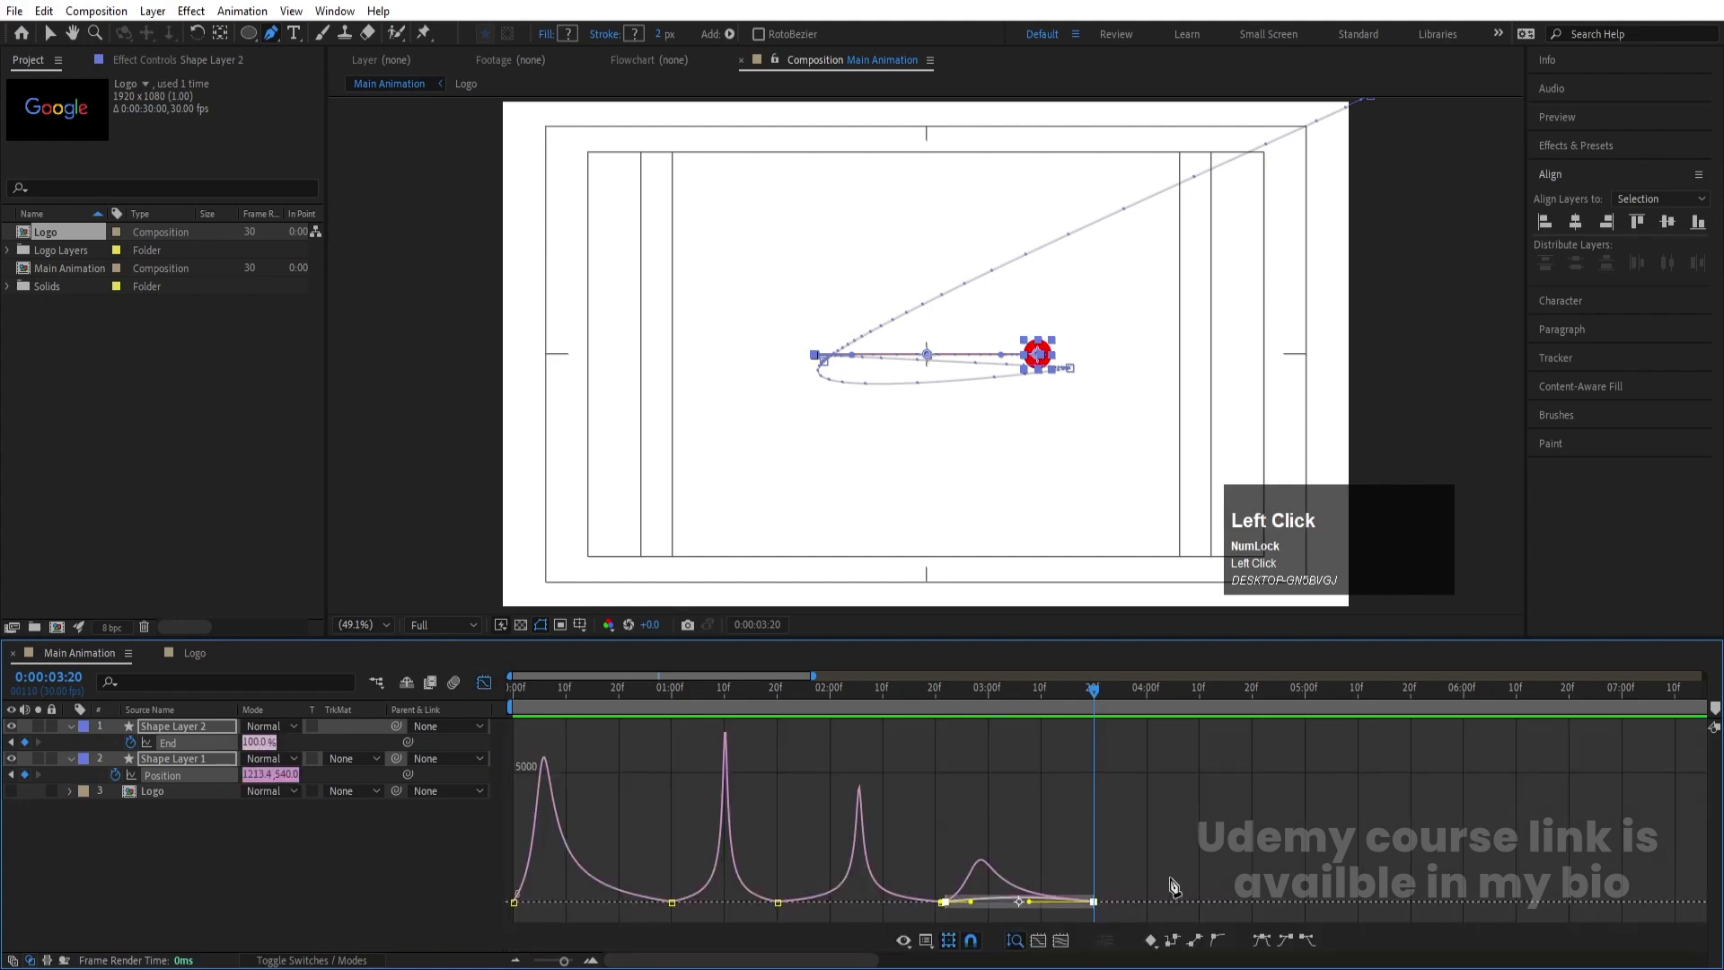
key("F9")
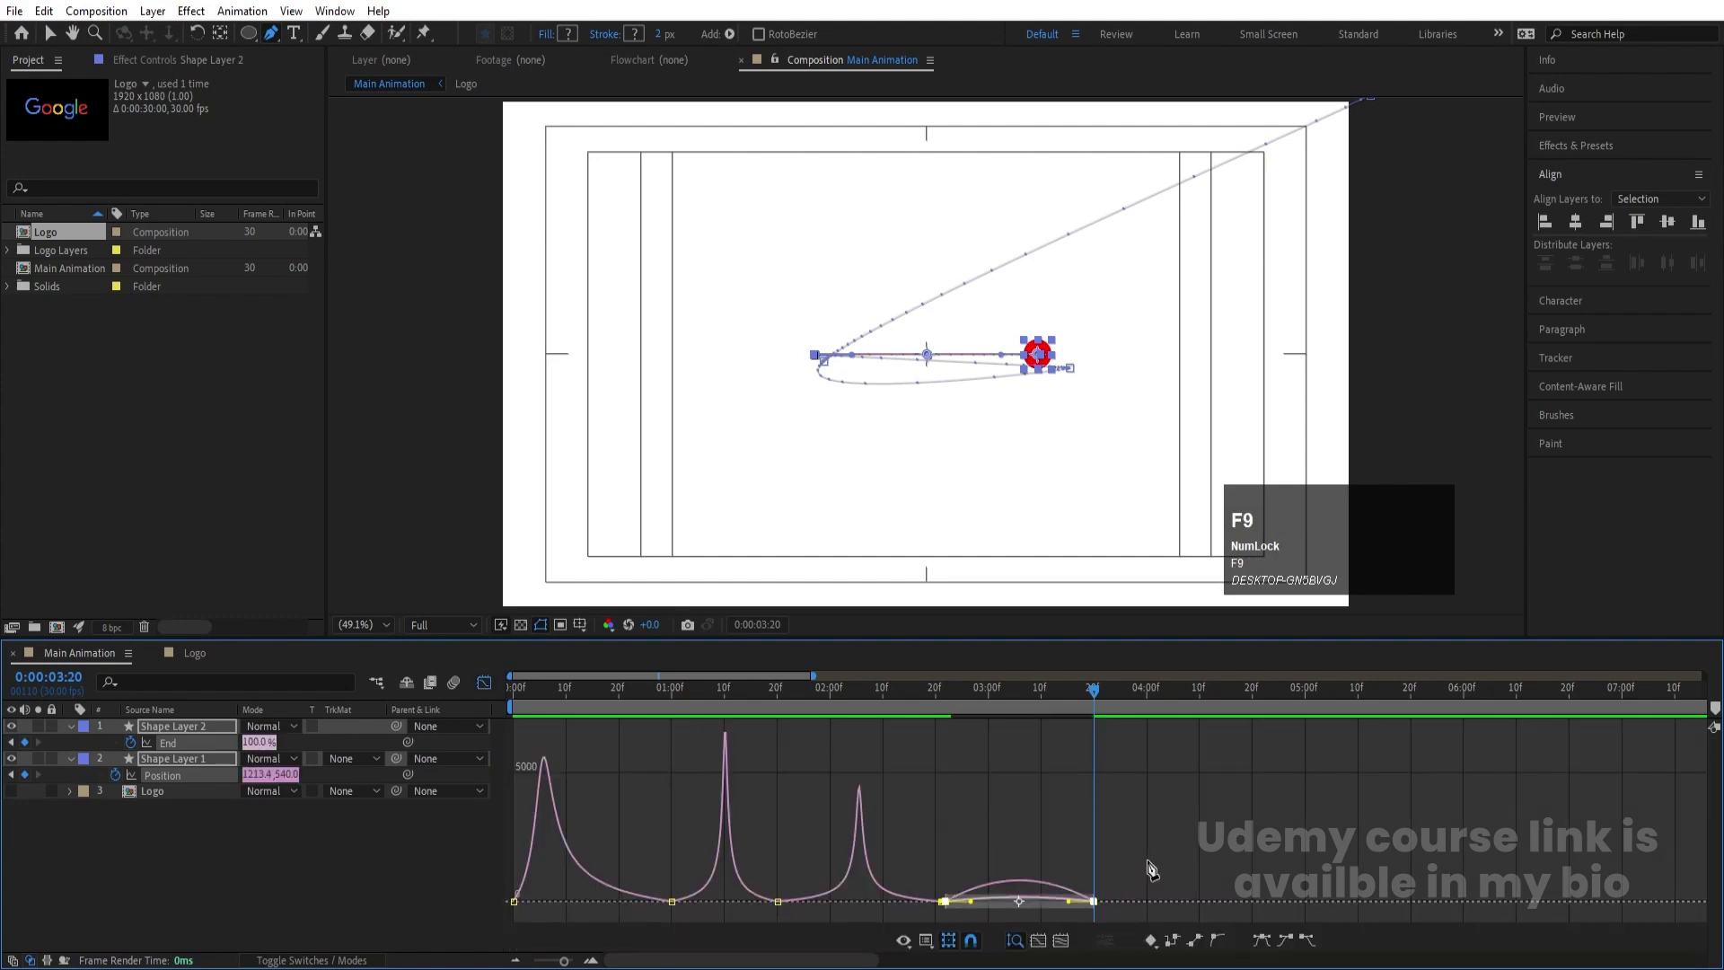
left_click_drag(1158, 845, 945, 922)
left_click_drag(1073, 902, 1005, 758)
Preview the line growing with the circle from 0:00:02:21, close the Graph Editor, and return to the Selection tool
left_click(939, 693)
key("space")
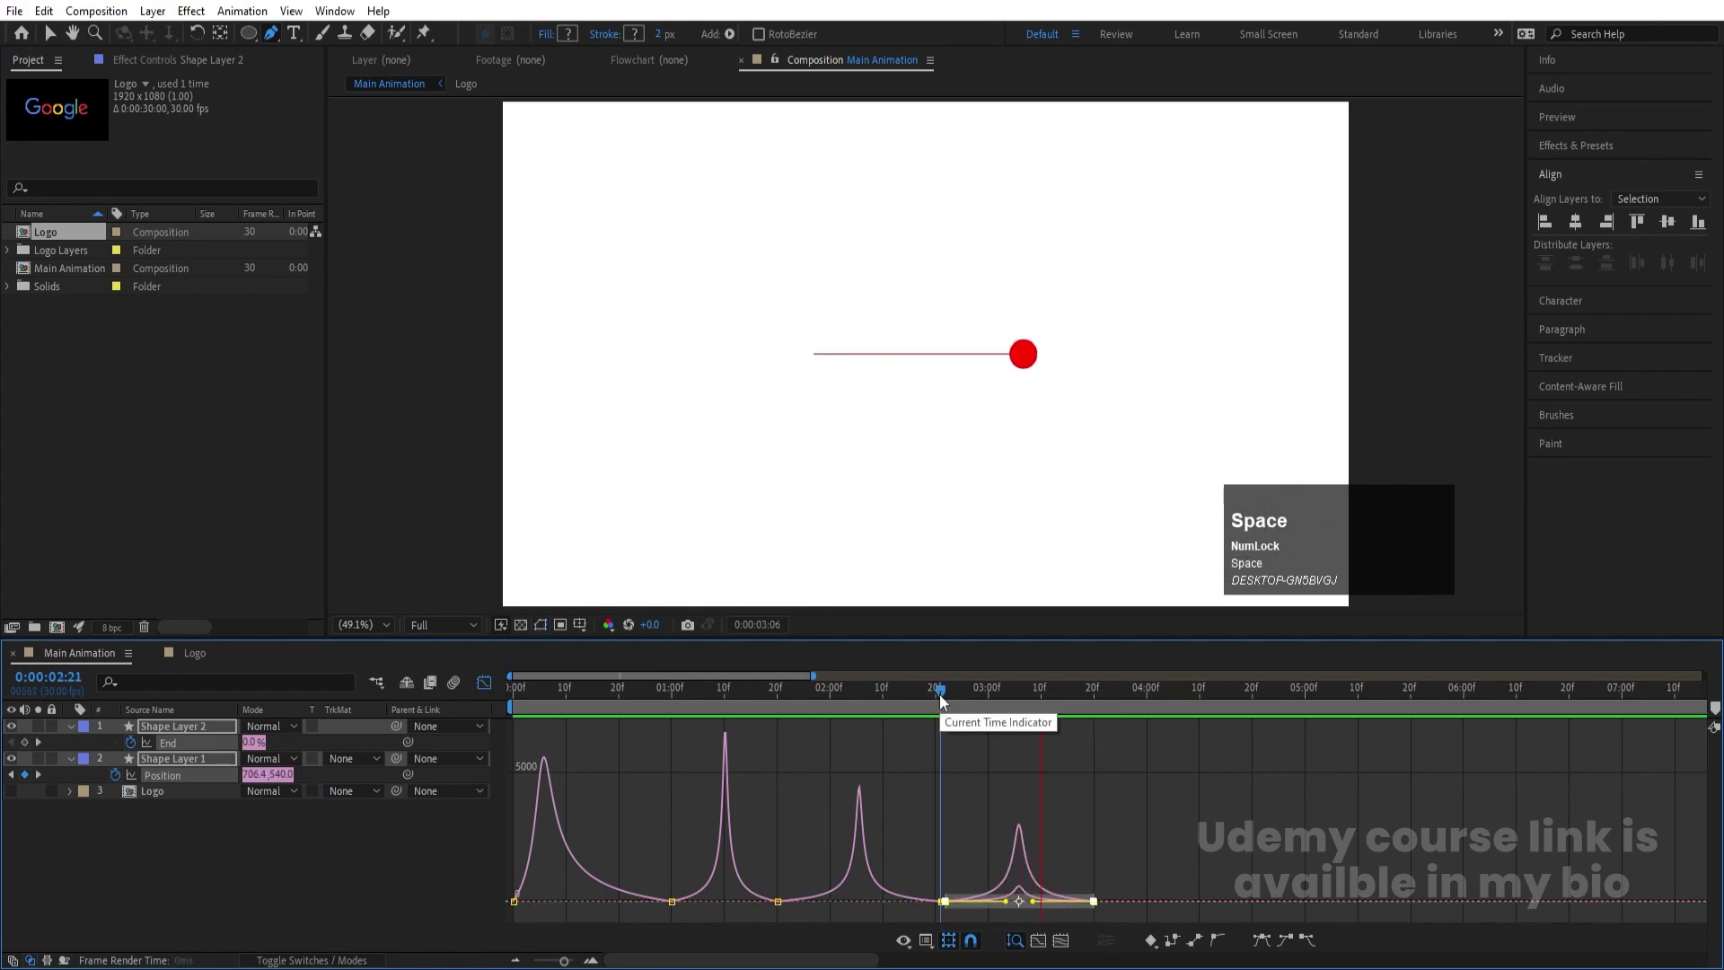
left_click(485, 684)
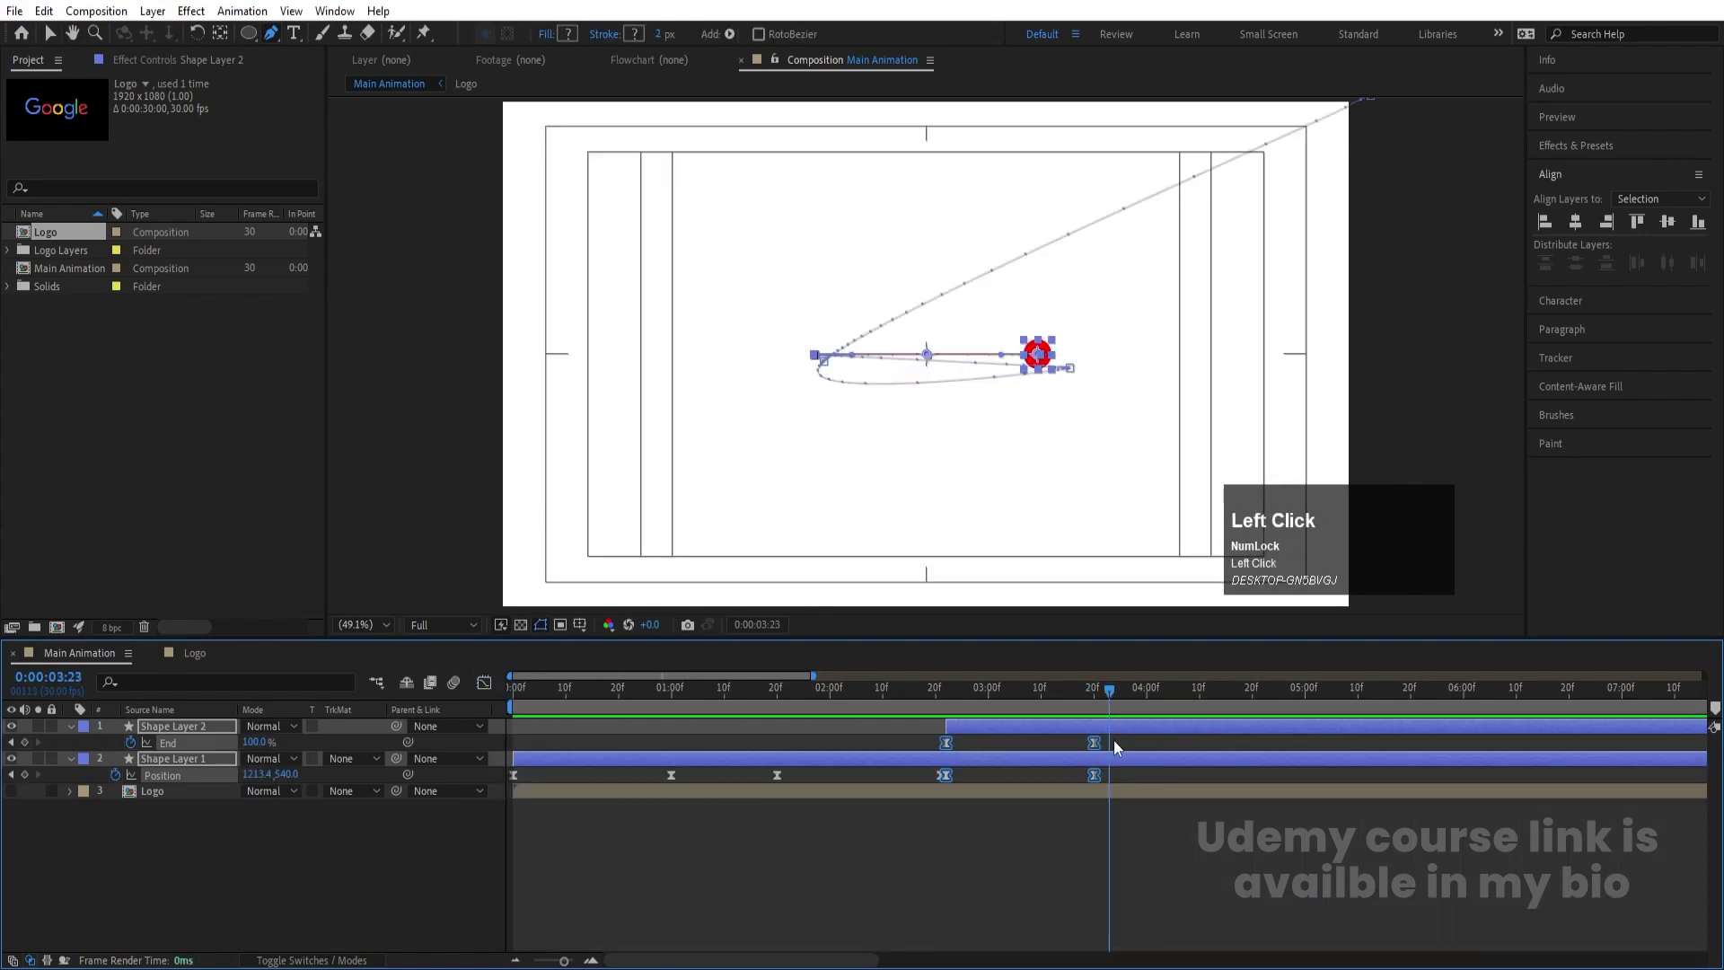
left_click(1113, 739)
key("space")
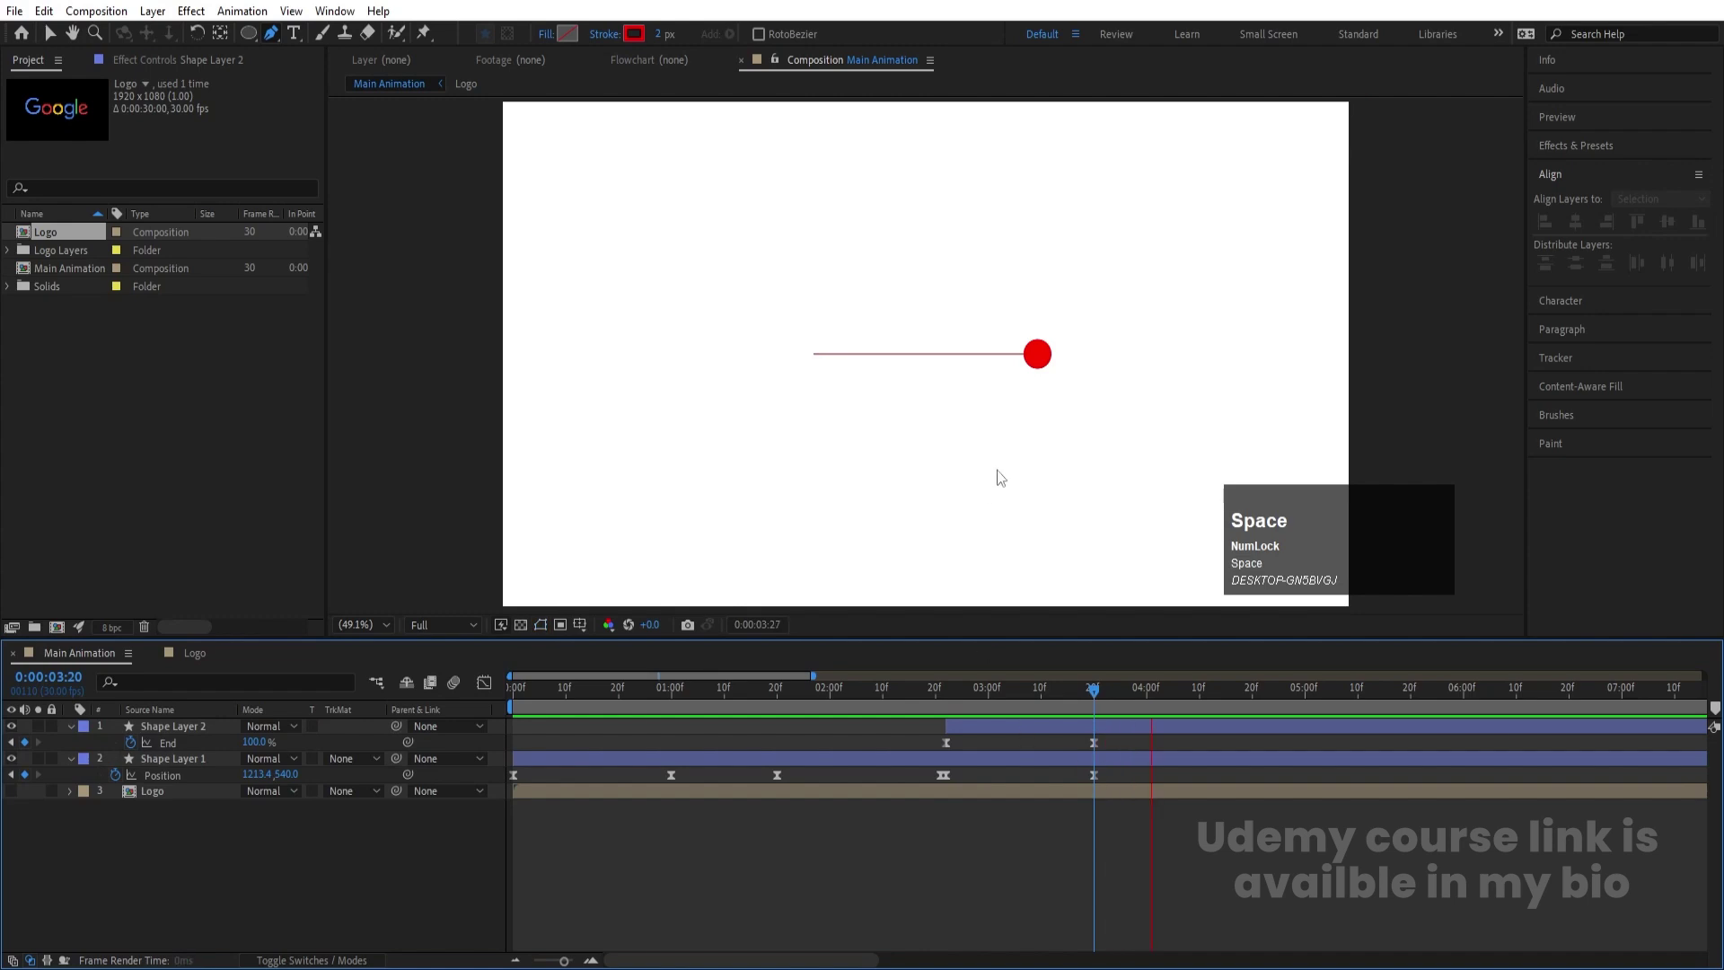
key("space")
key("v")
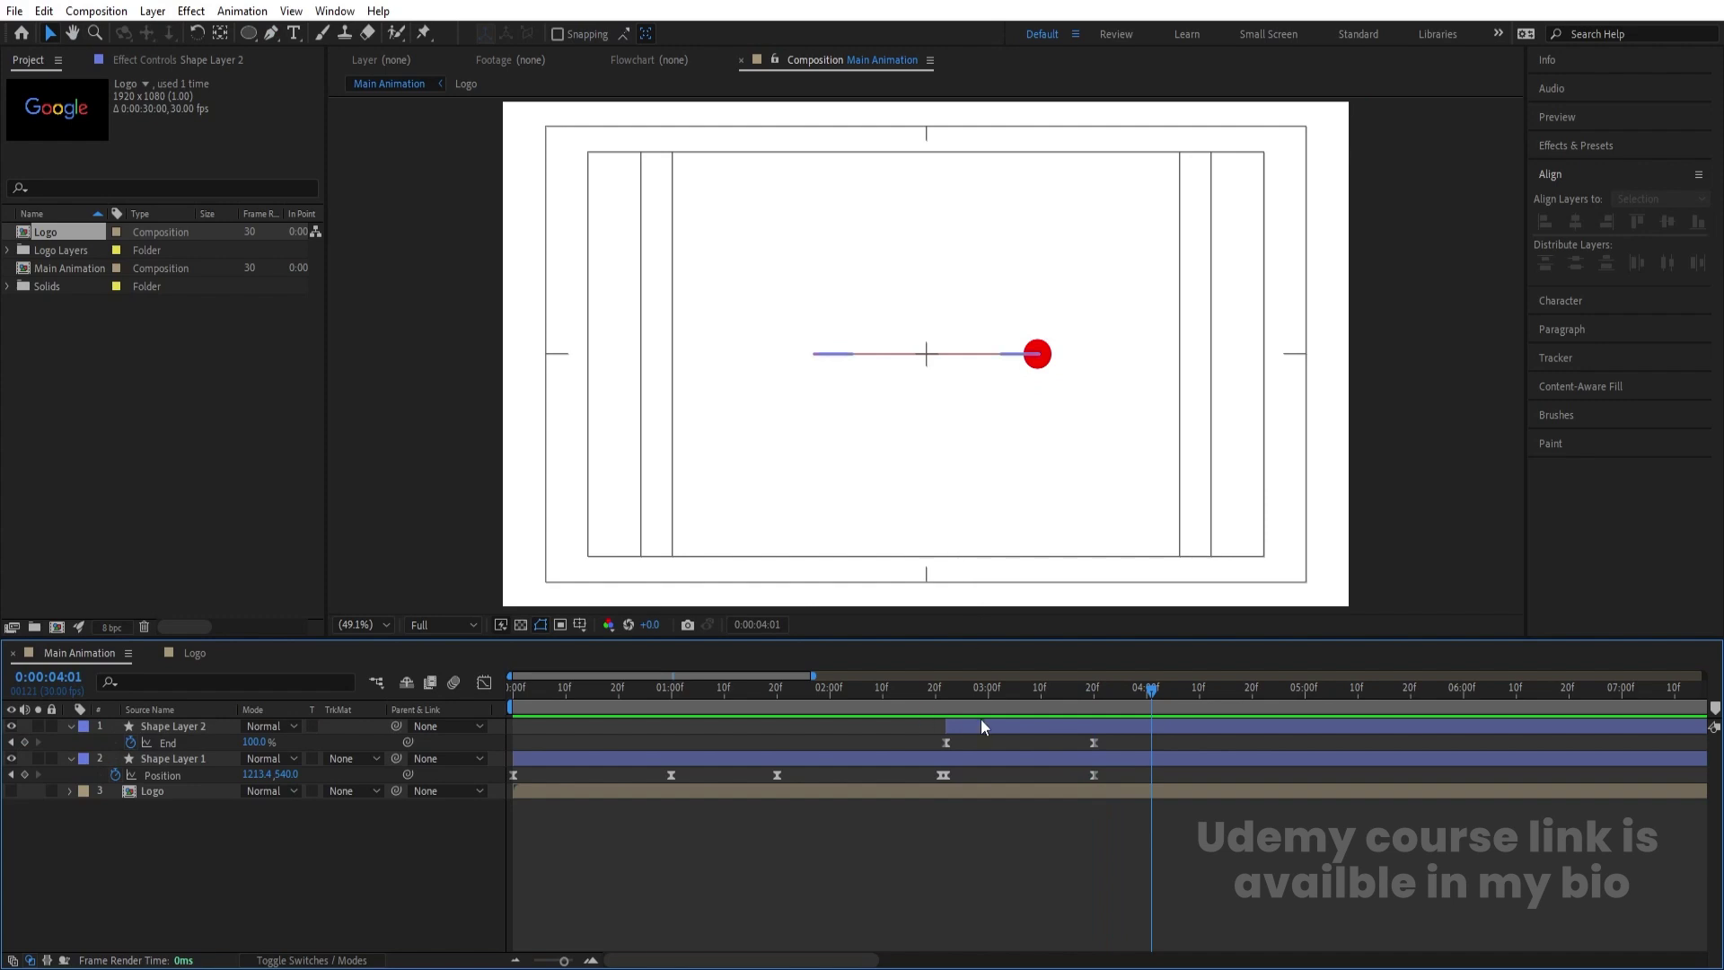
Add a null object to the main composition and make its layer start at 0:00:03:21
left_click_drag(1113, 691, 1099, 689)
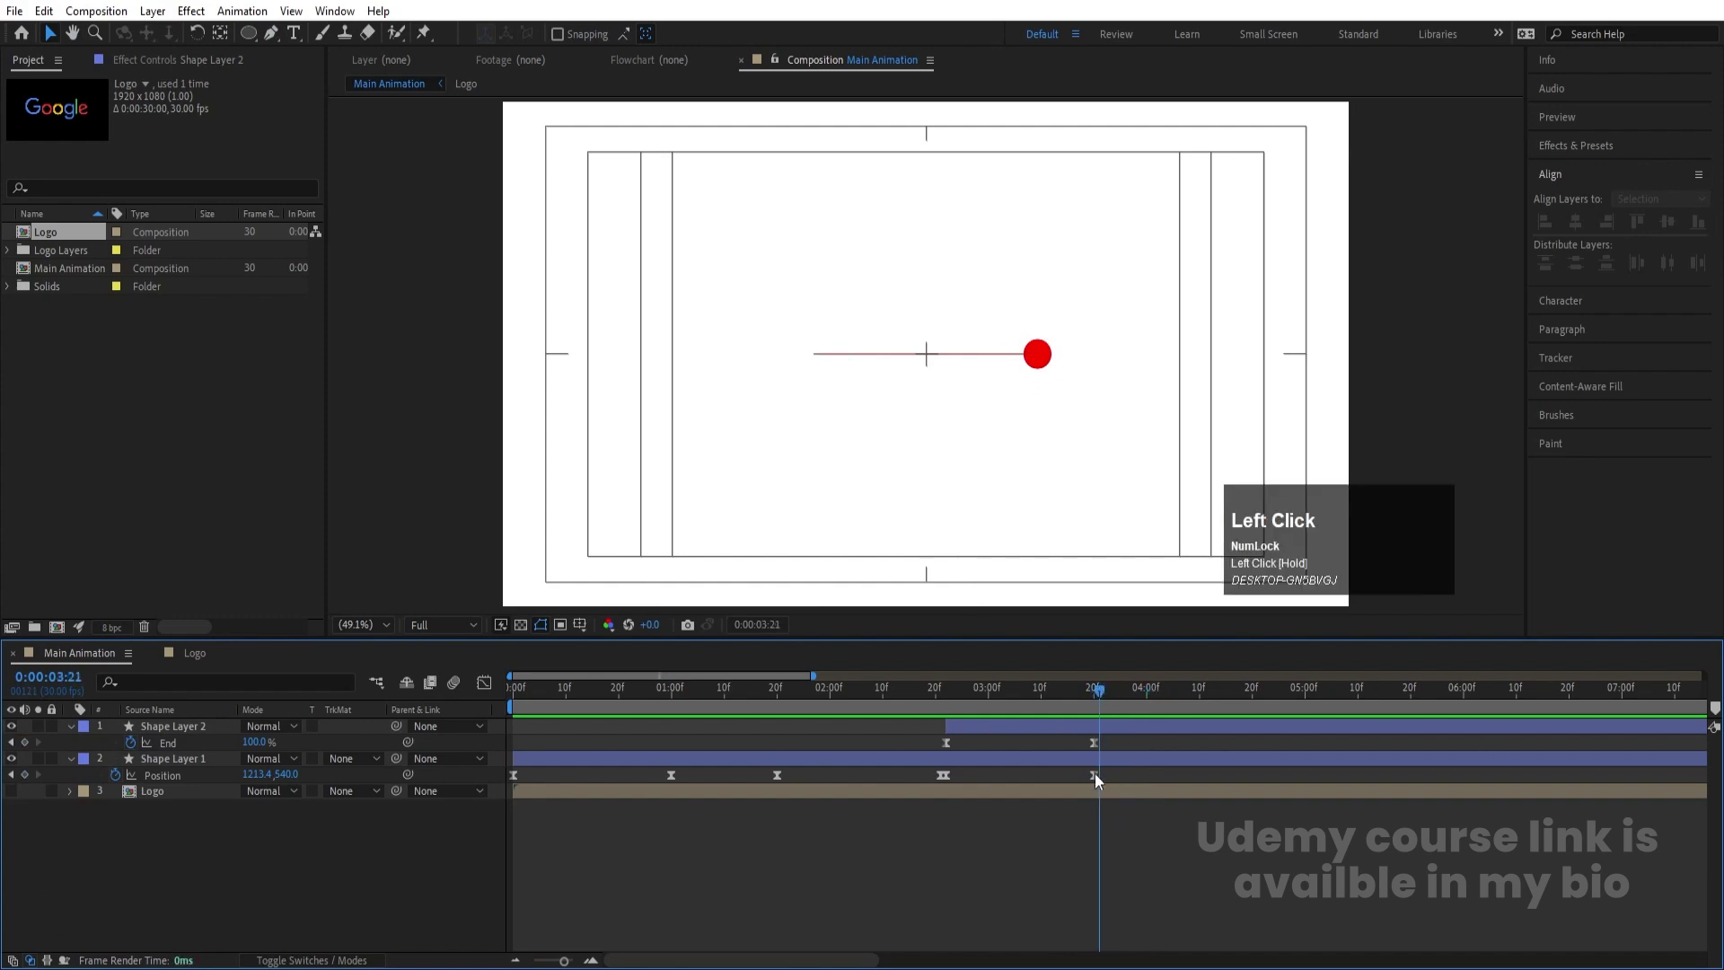
right_click(217, 844)
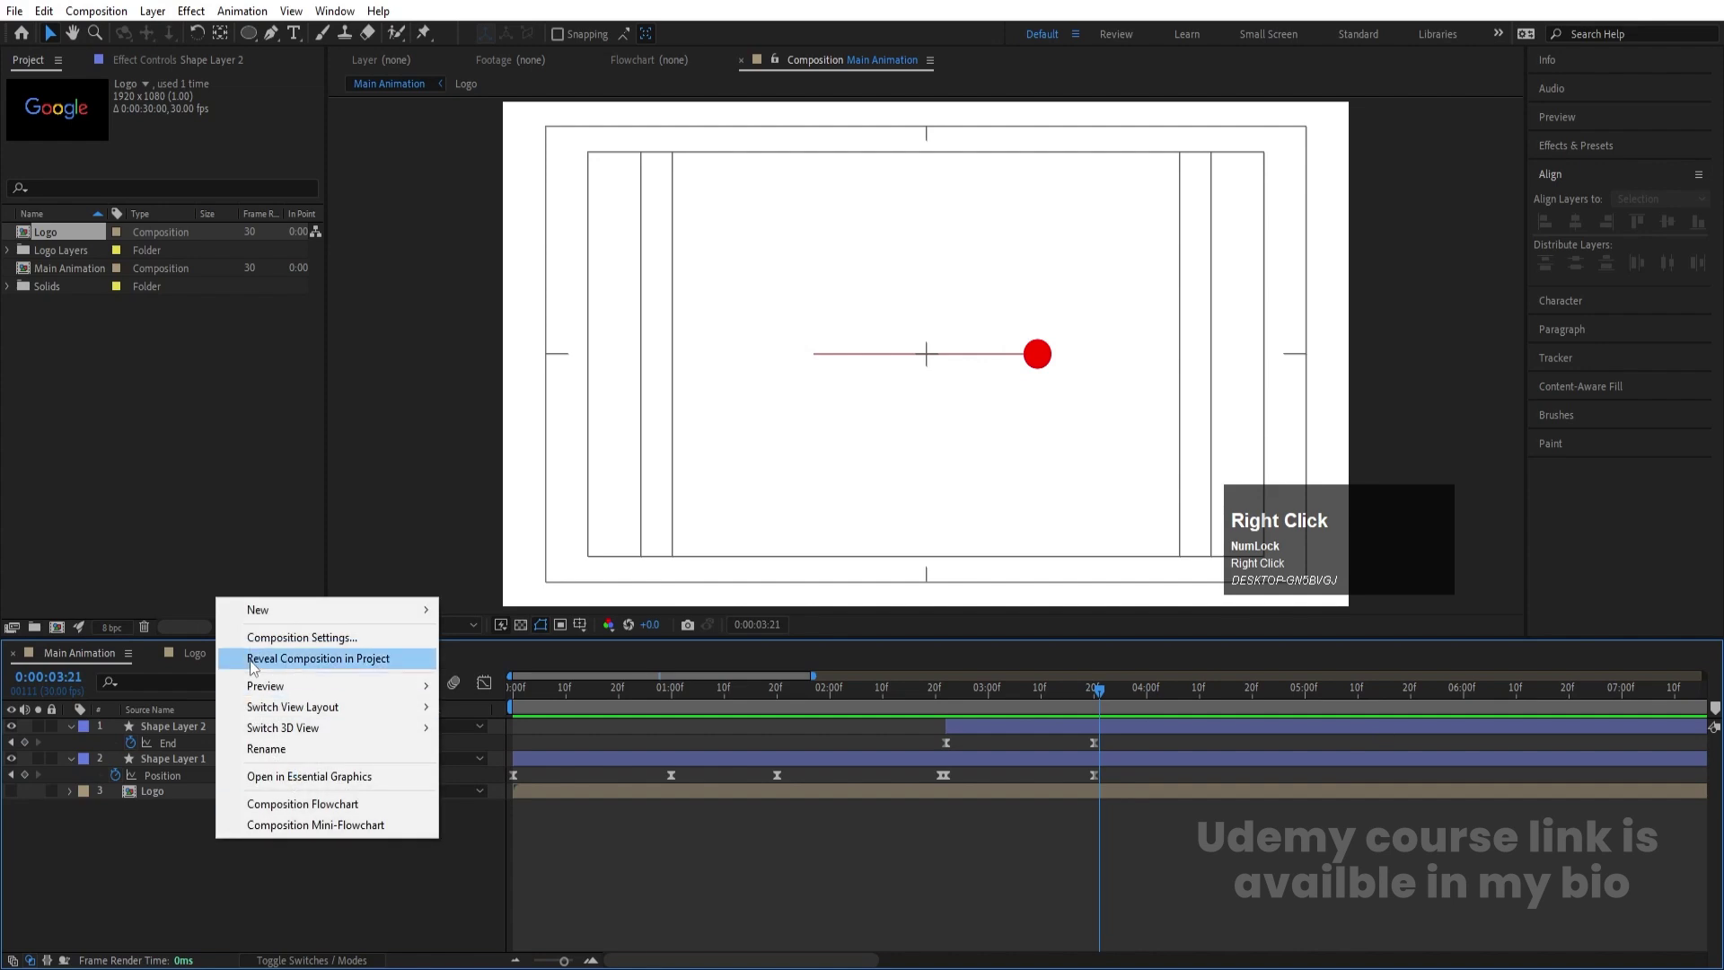
left_click(258, 610)
left_click(467, 720)
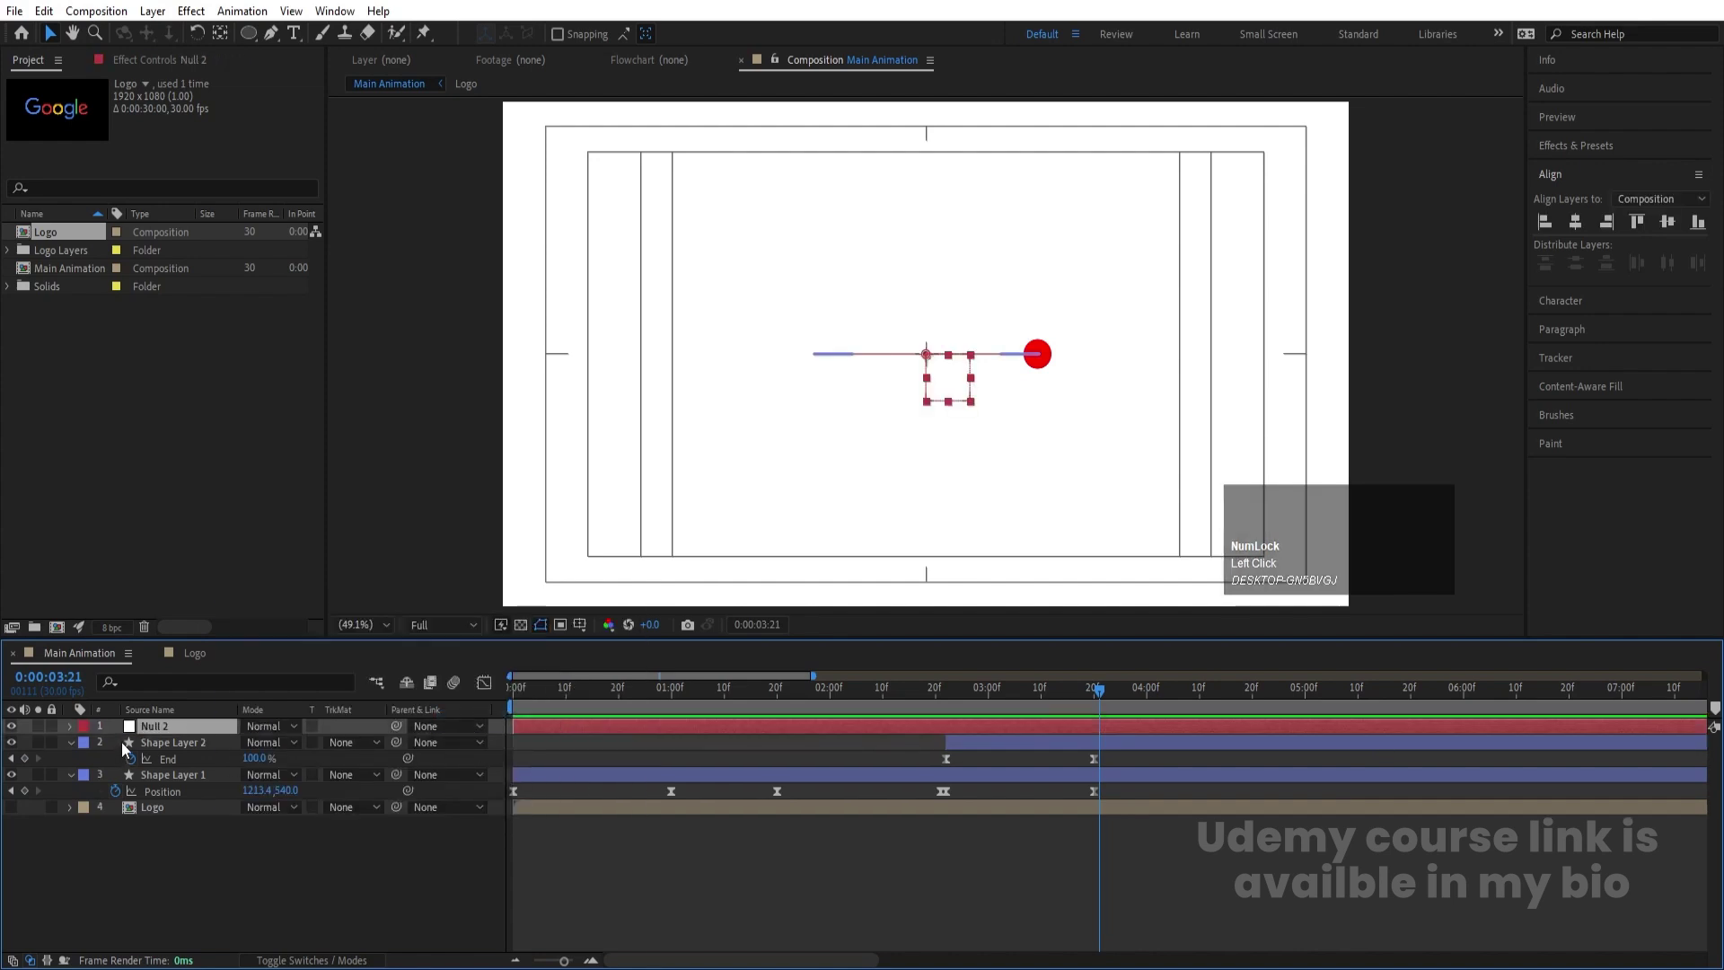
key("bracketleft")
Rename the null layer to Controller
key("Return")
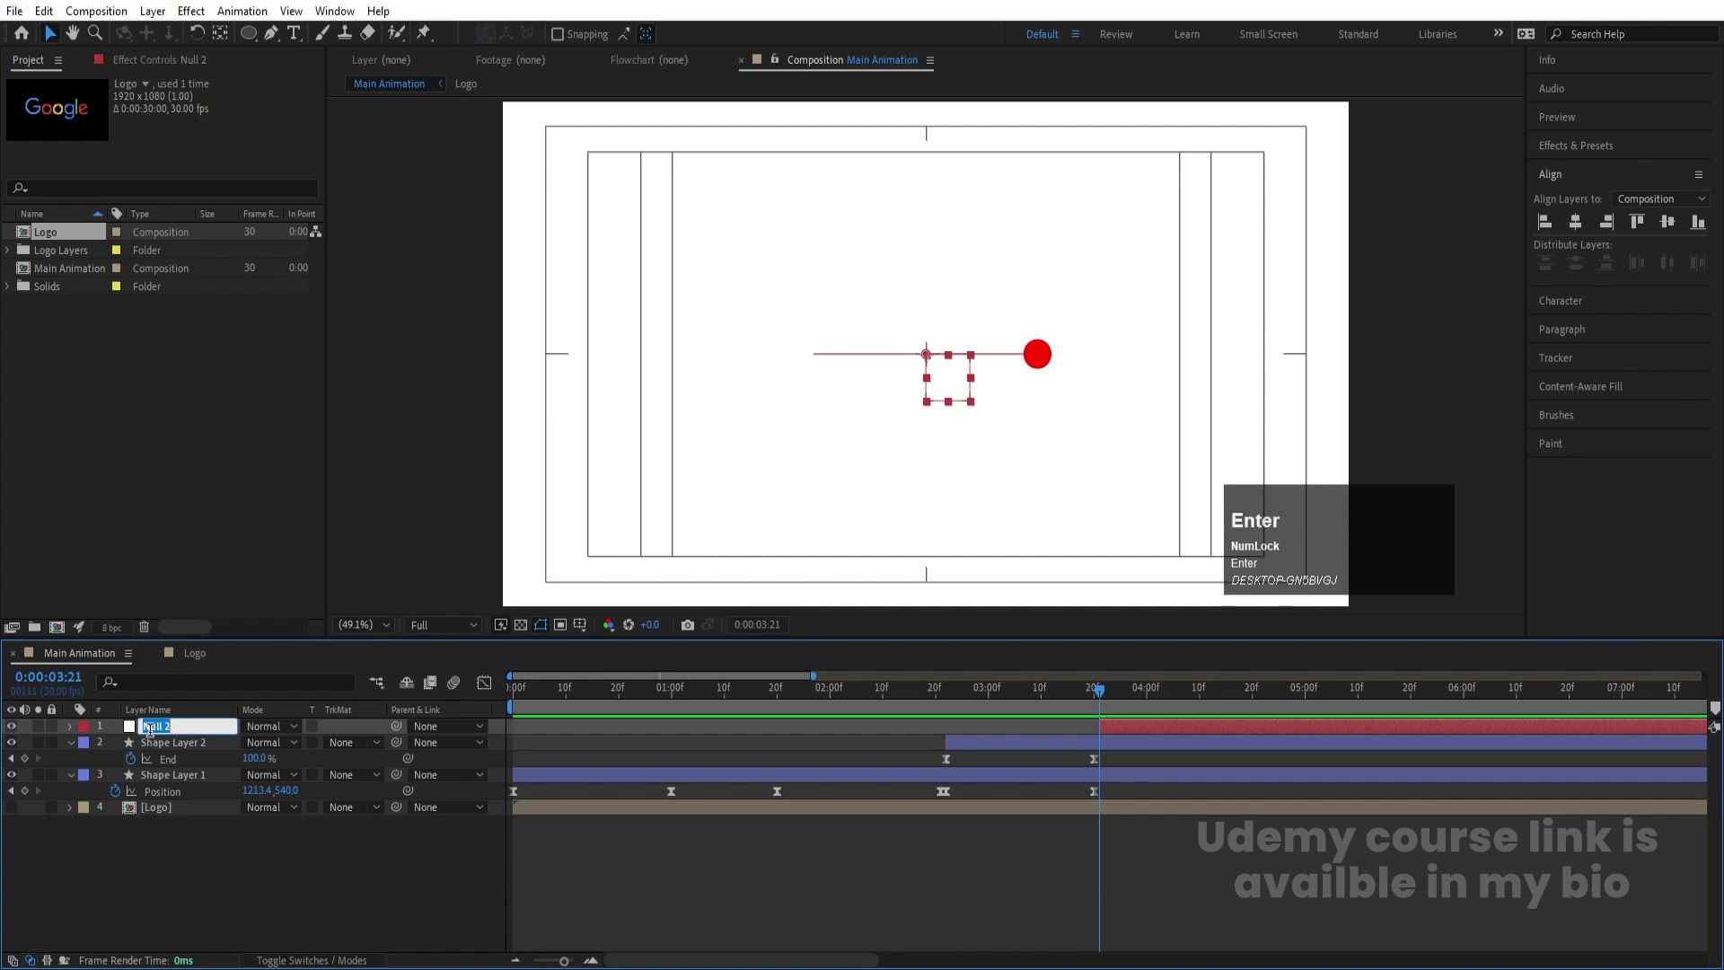
type("XC")
type("Controlle")
type("rolle")
key("Return")
Move the circle layer above the line layer in the layer order
left_click(151, 745)
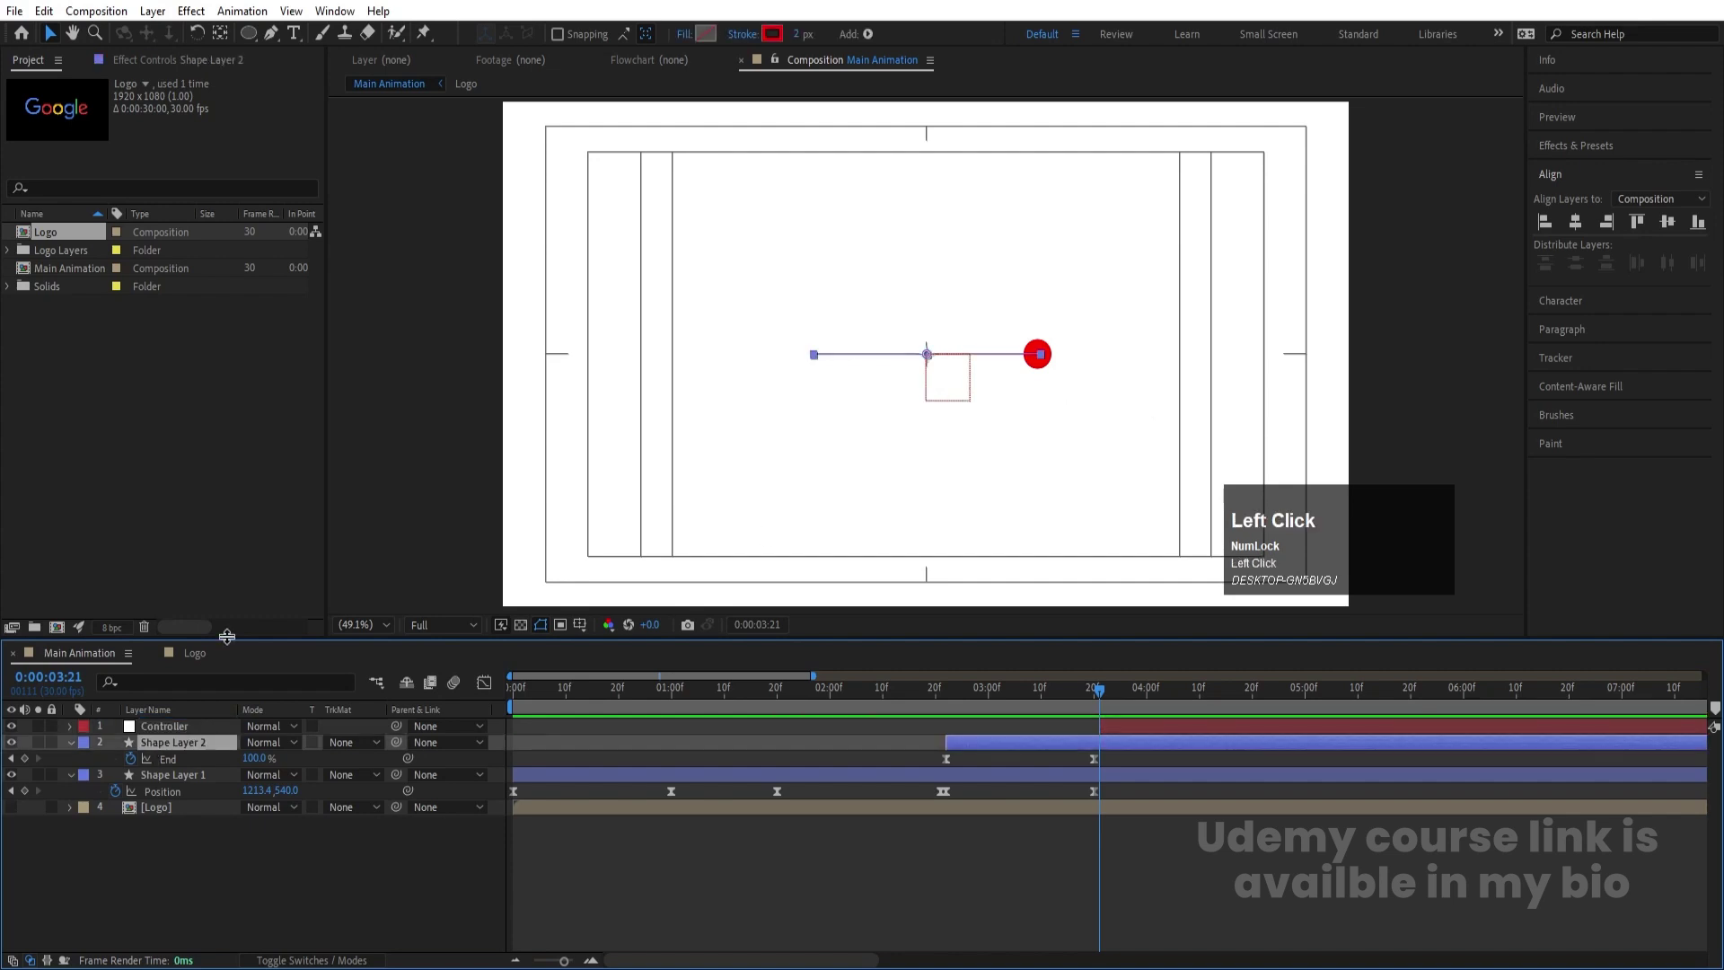
left_click_drag(175, 774, 171, 743)
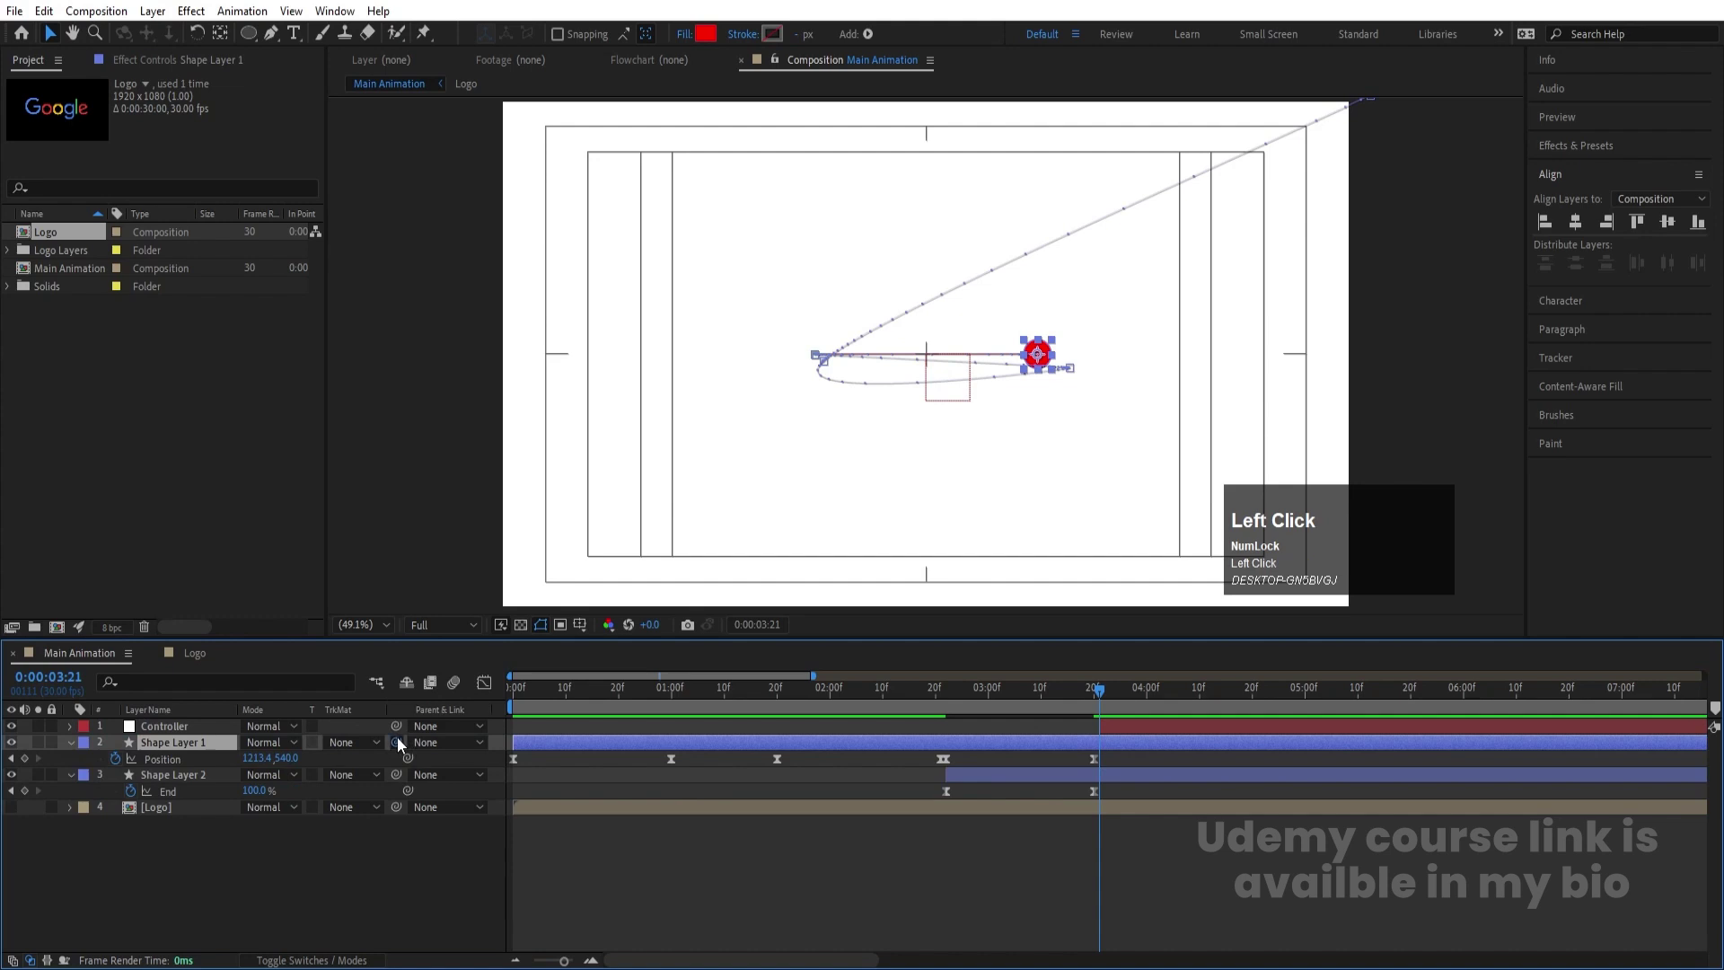
Move the Controller null horizontally along the line, between the composition centre and the red circle
left_click_drag(398, 739, 218, 747)
left_click(165, 725)
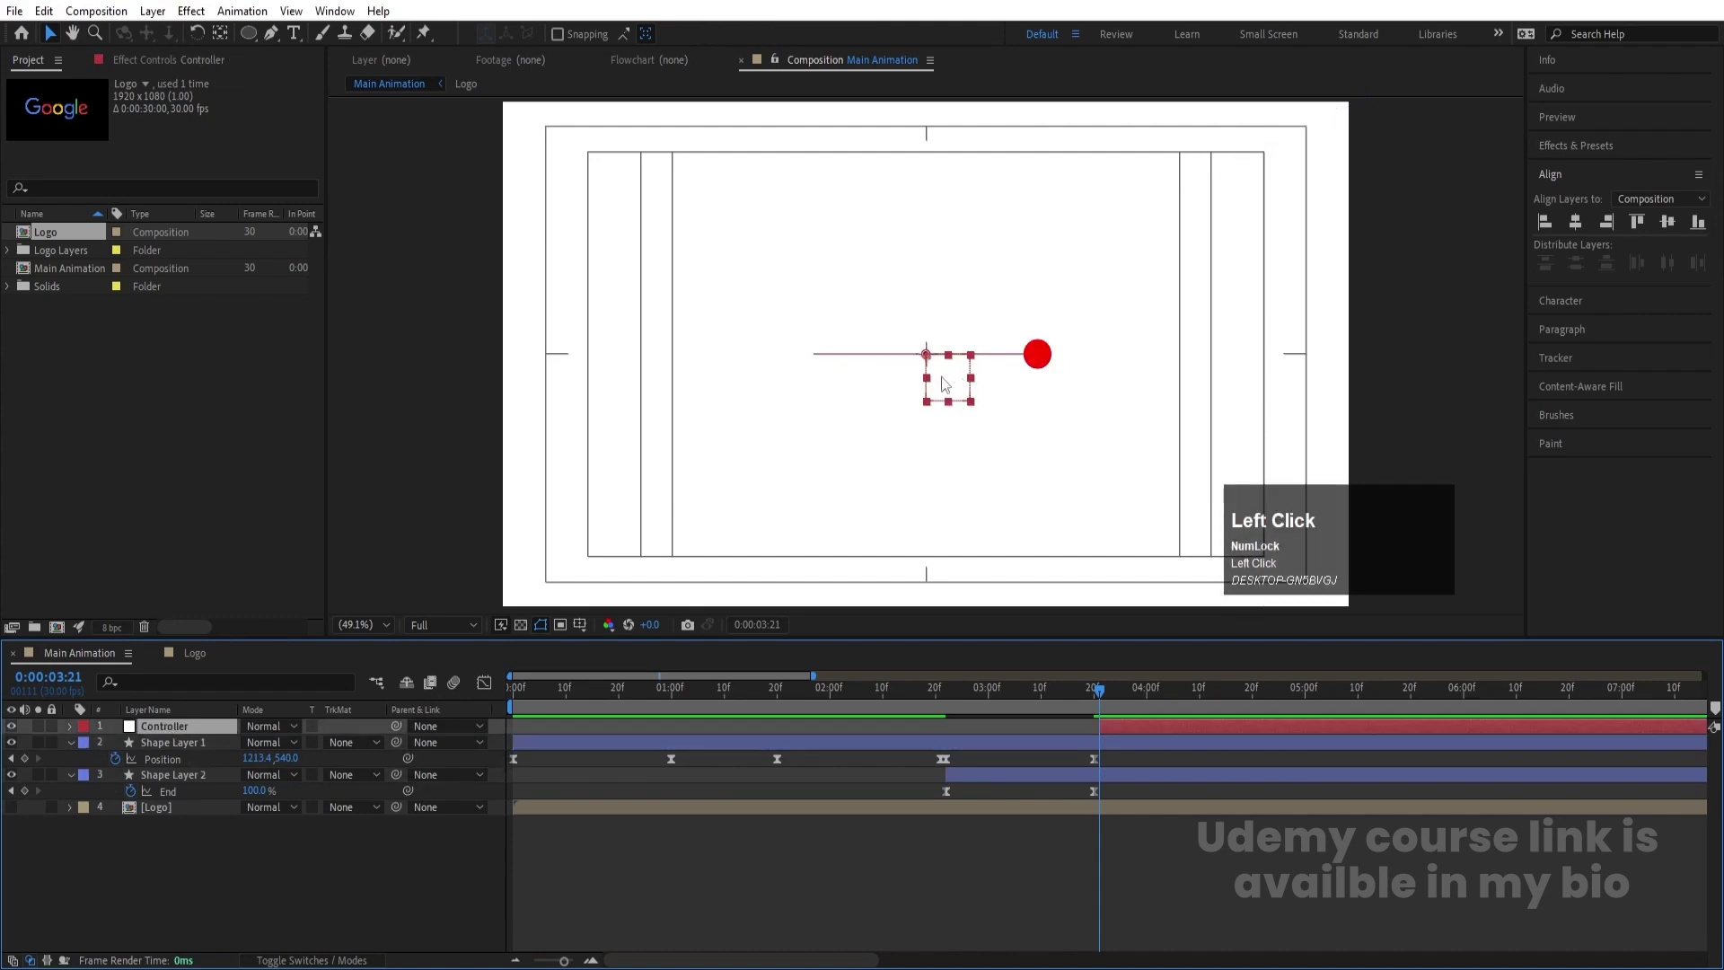
left_click_drag(944, 384, 995, 384)
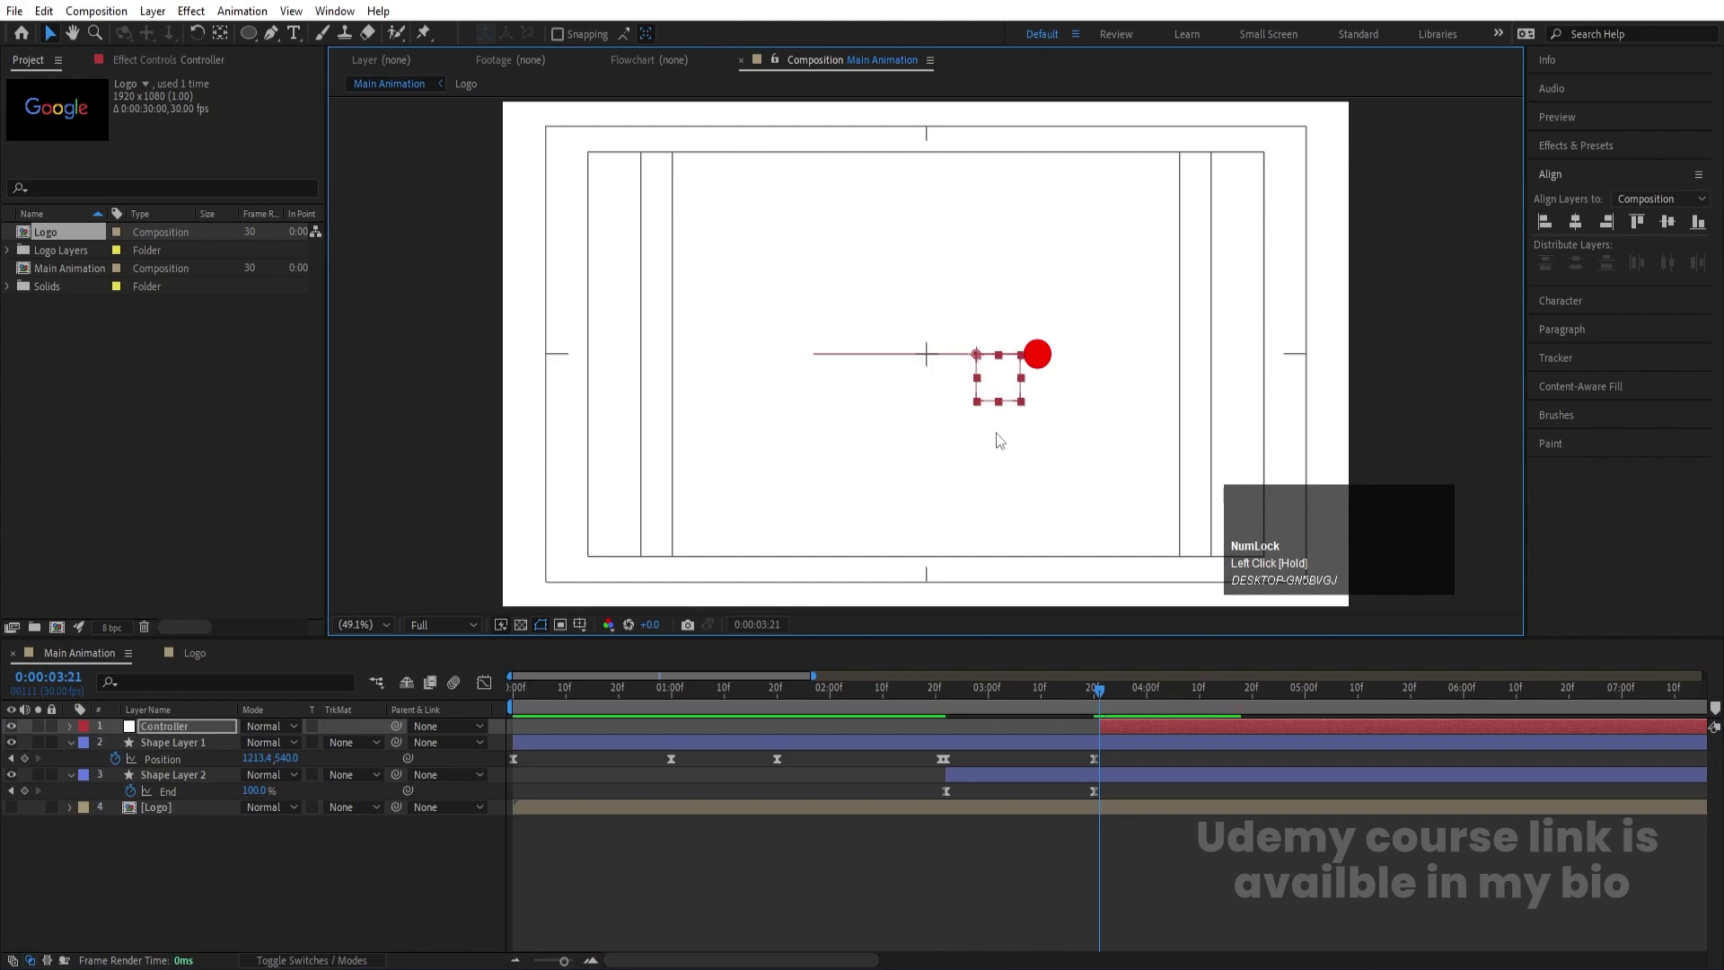
Parent the red circle's layer to Controller and rename that layer Sphere
left_click(187, 739)
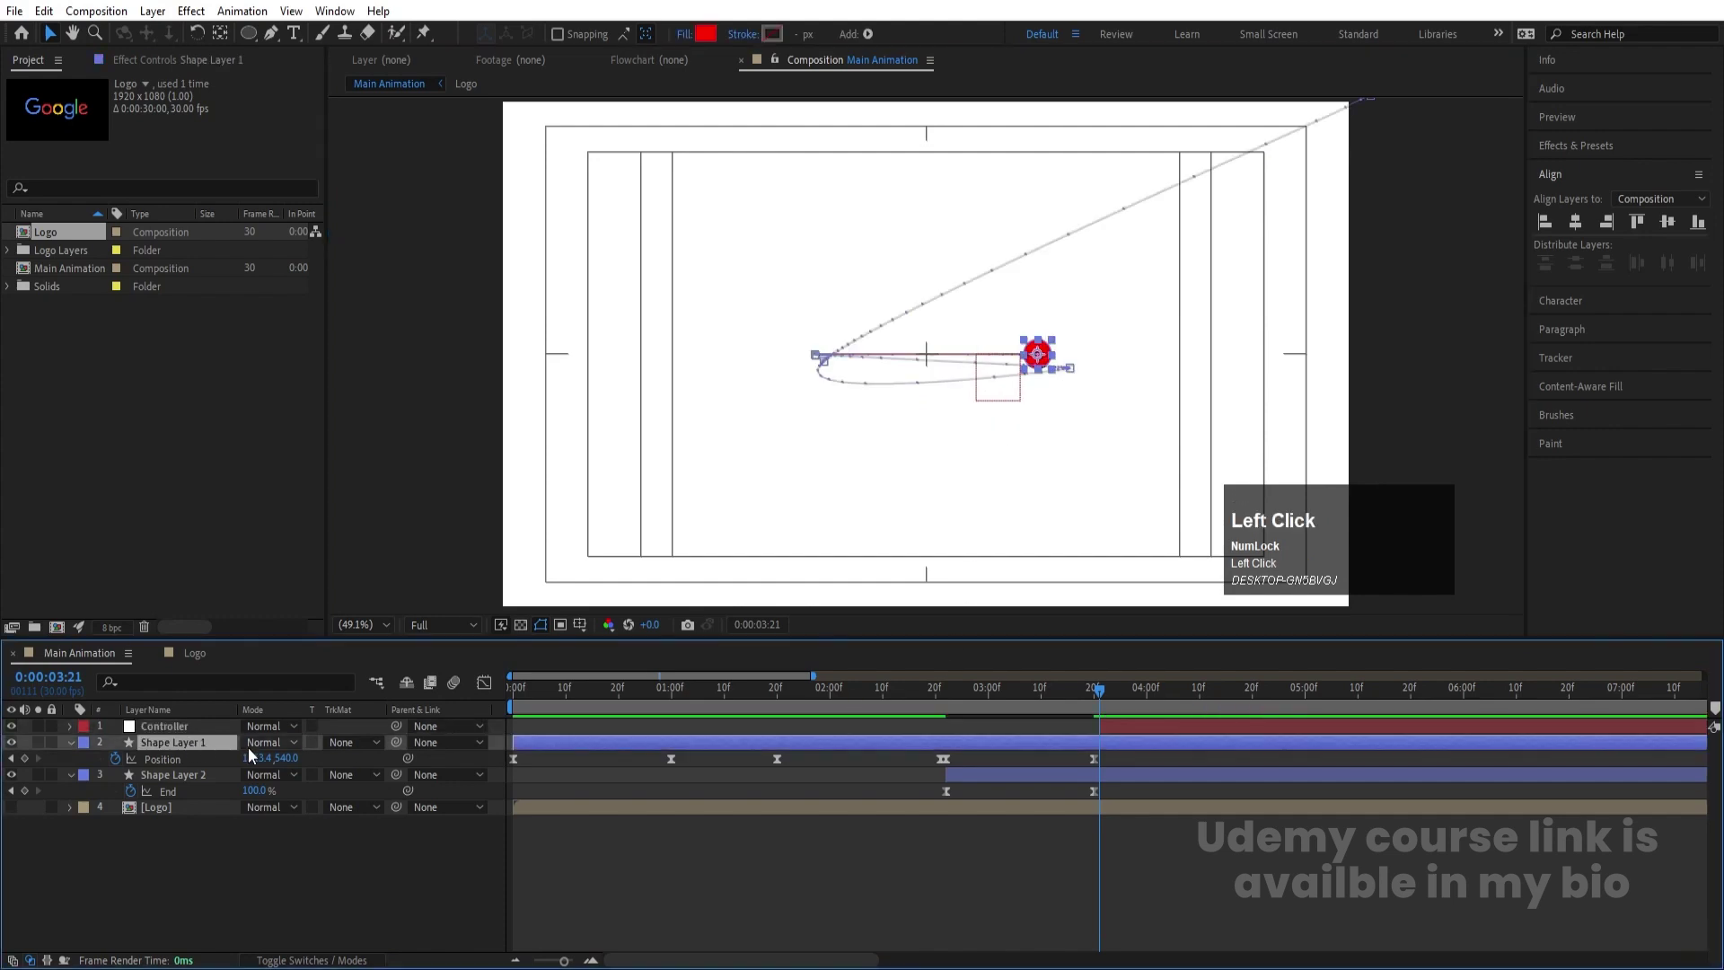
left_click_drag(395, 741, 180, 724)
key("Return")
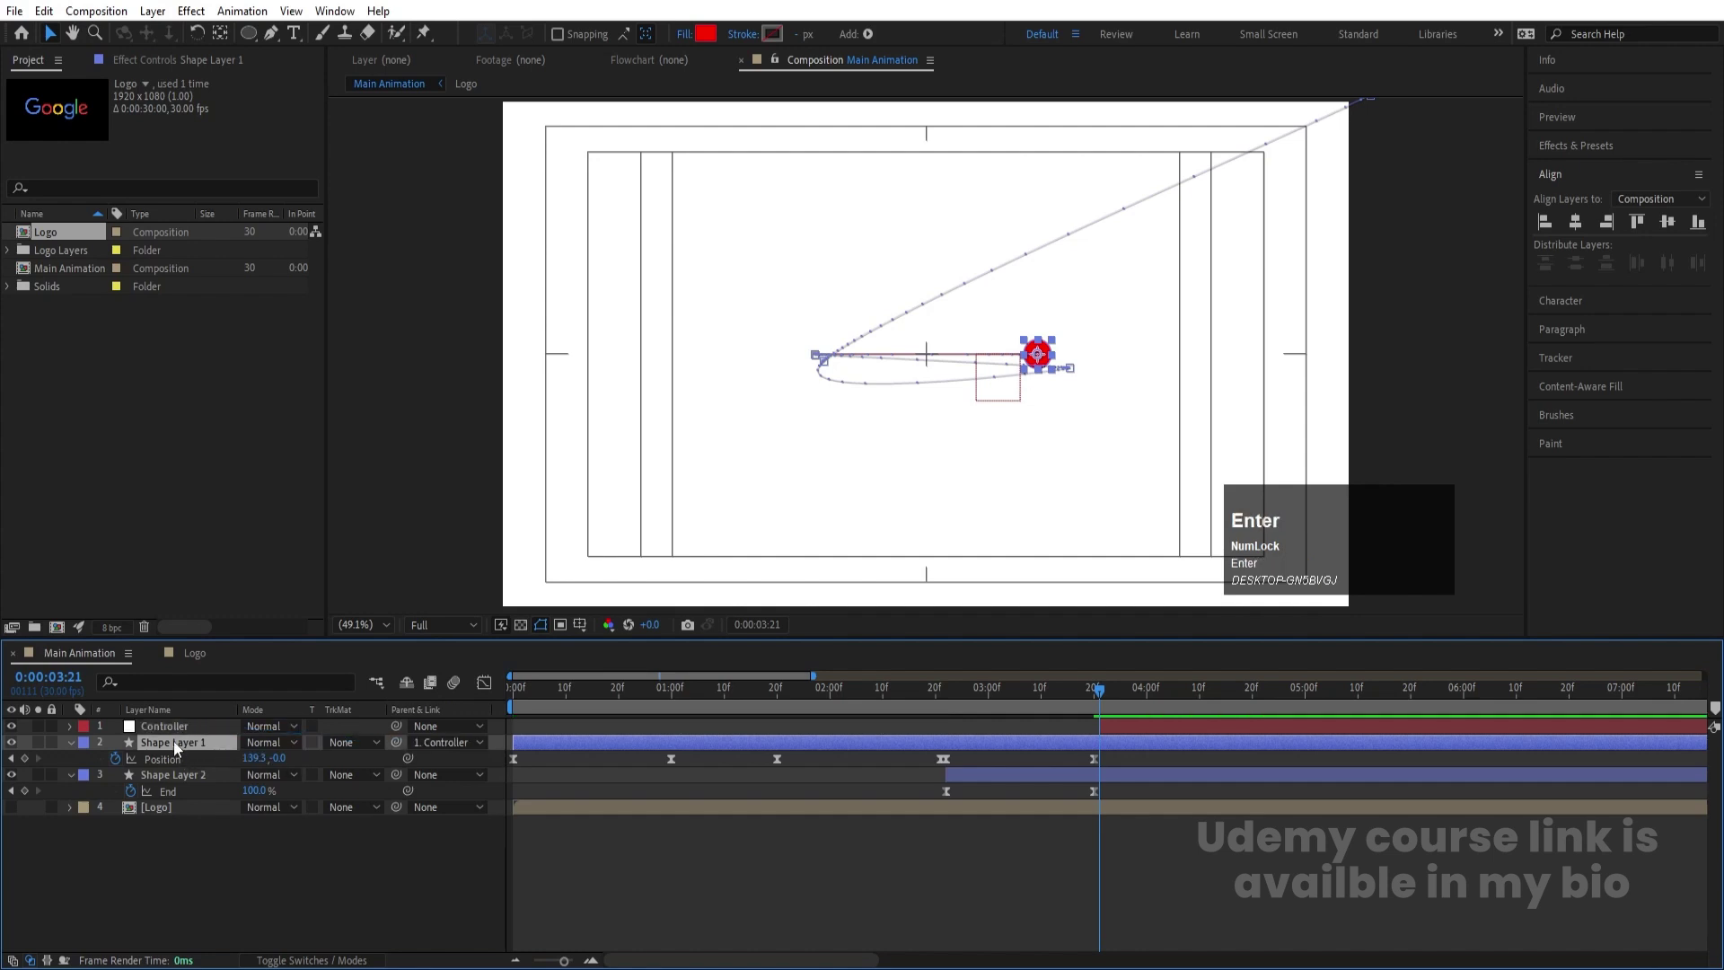
type("Sphere")
key("Return")
Rename the trailing line's shape layer to line
left_click(172, 769)
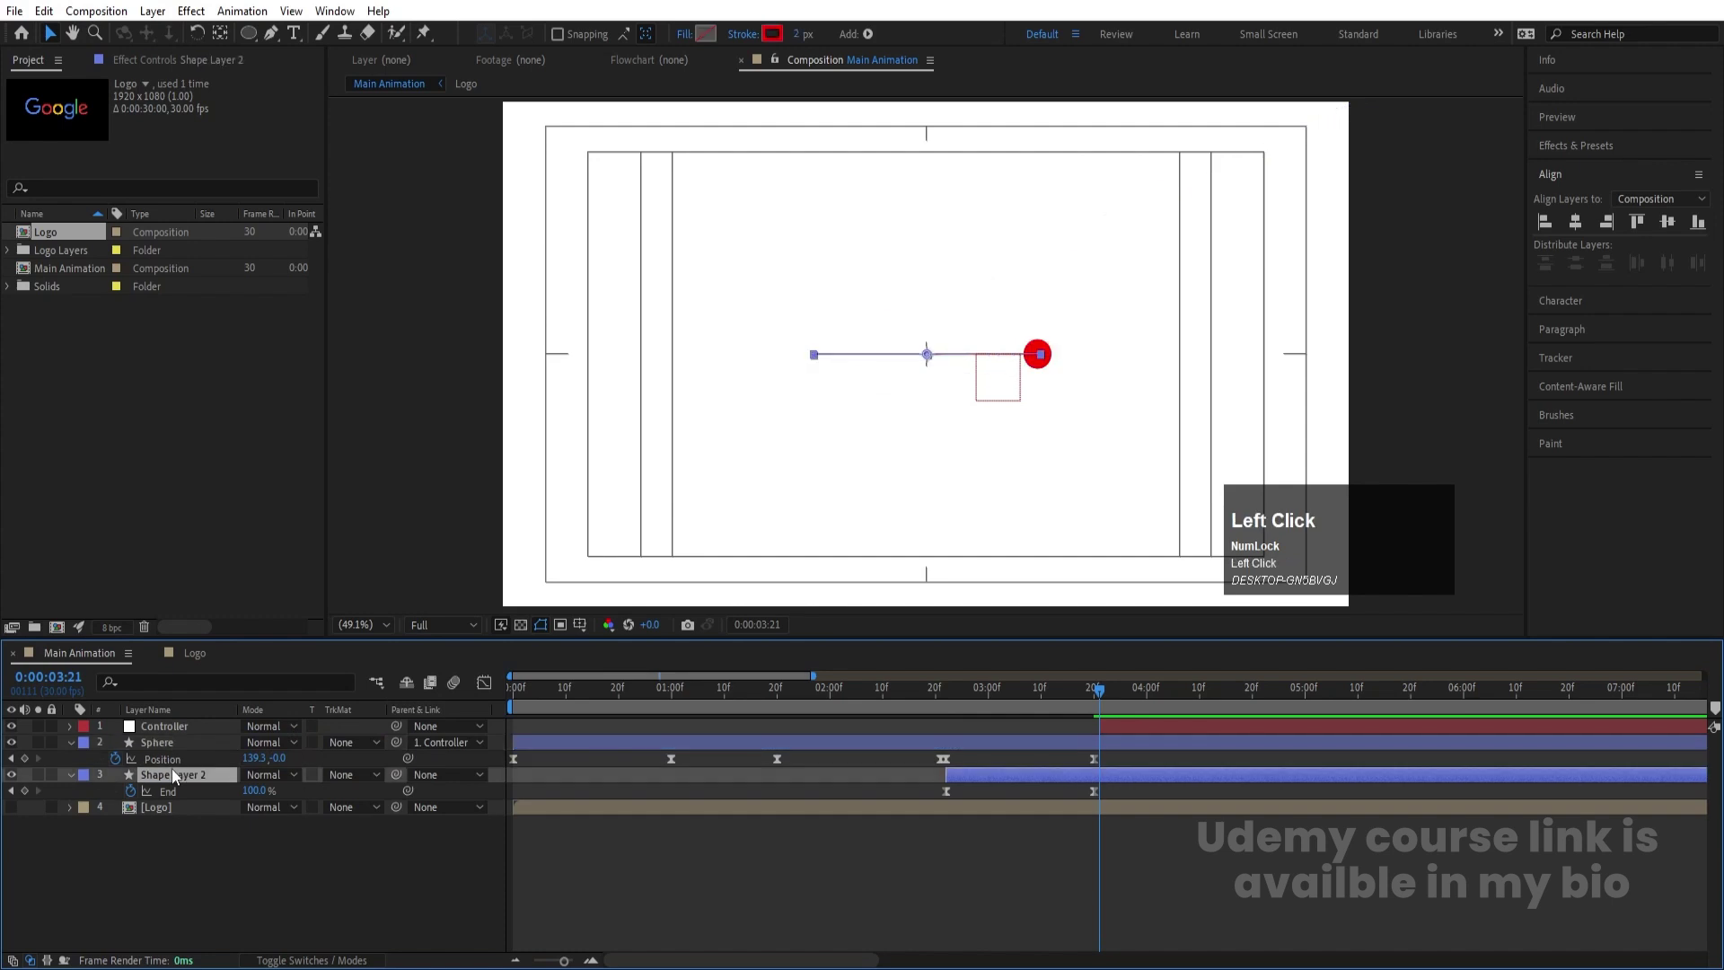
key("Return")
type("li")
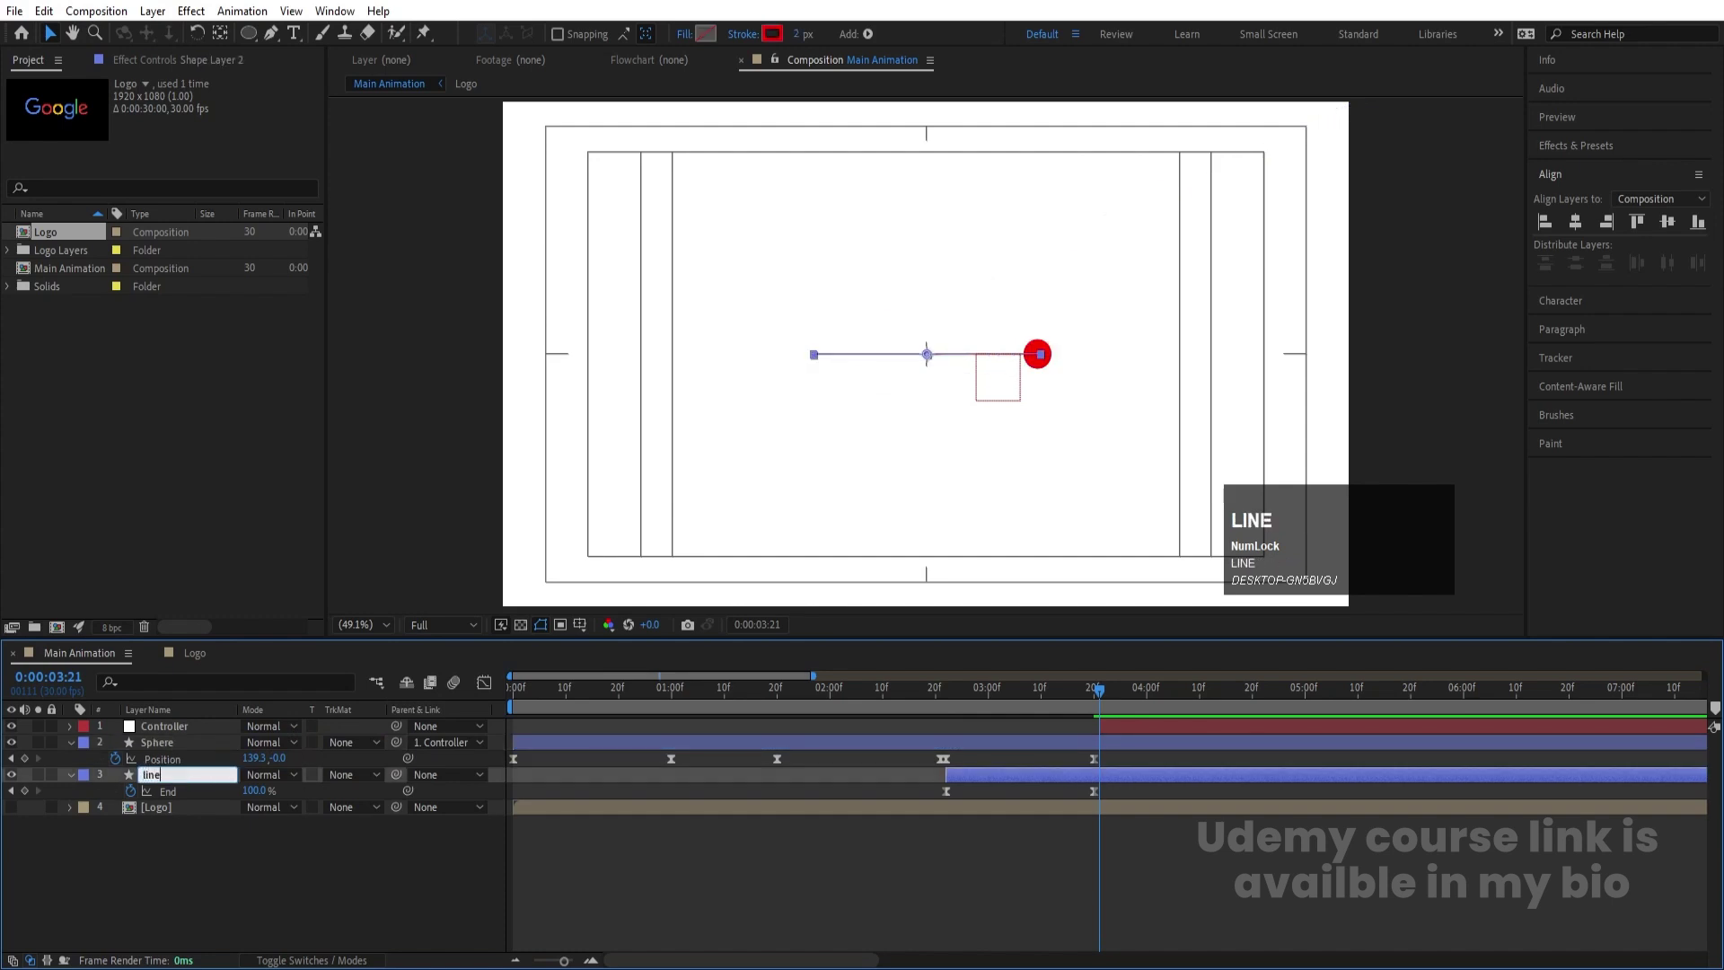
type("ne")
key("Return")
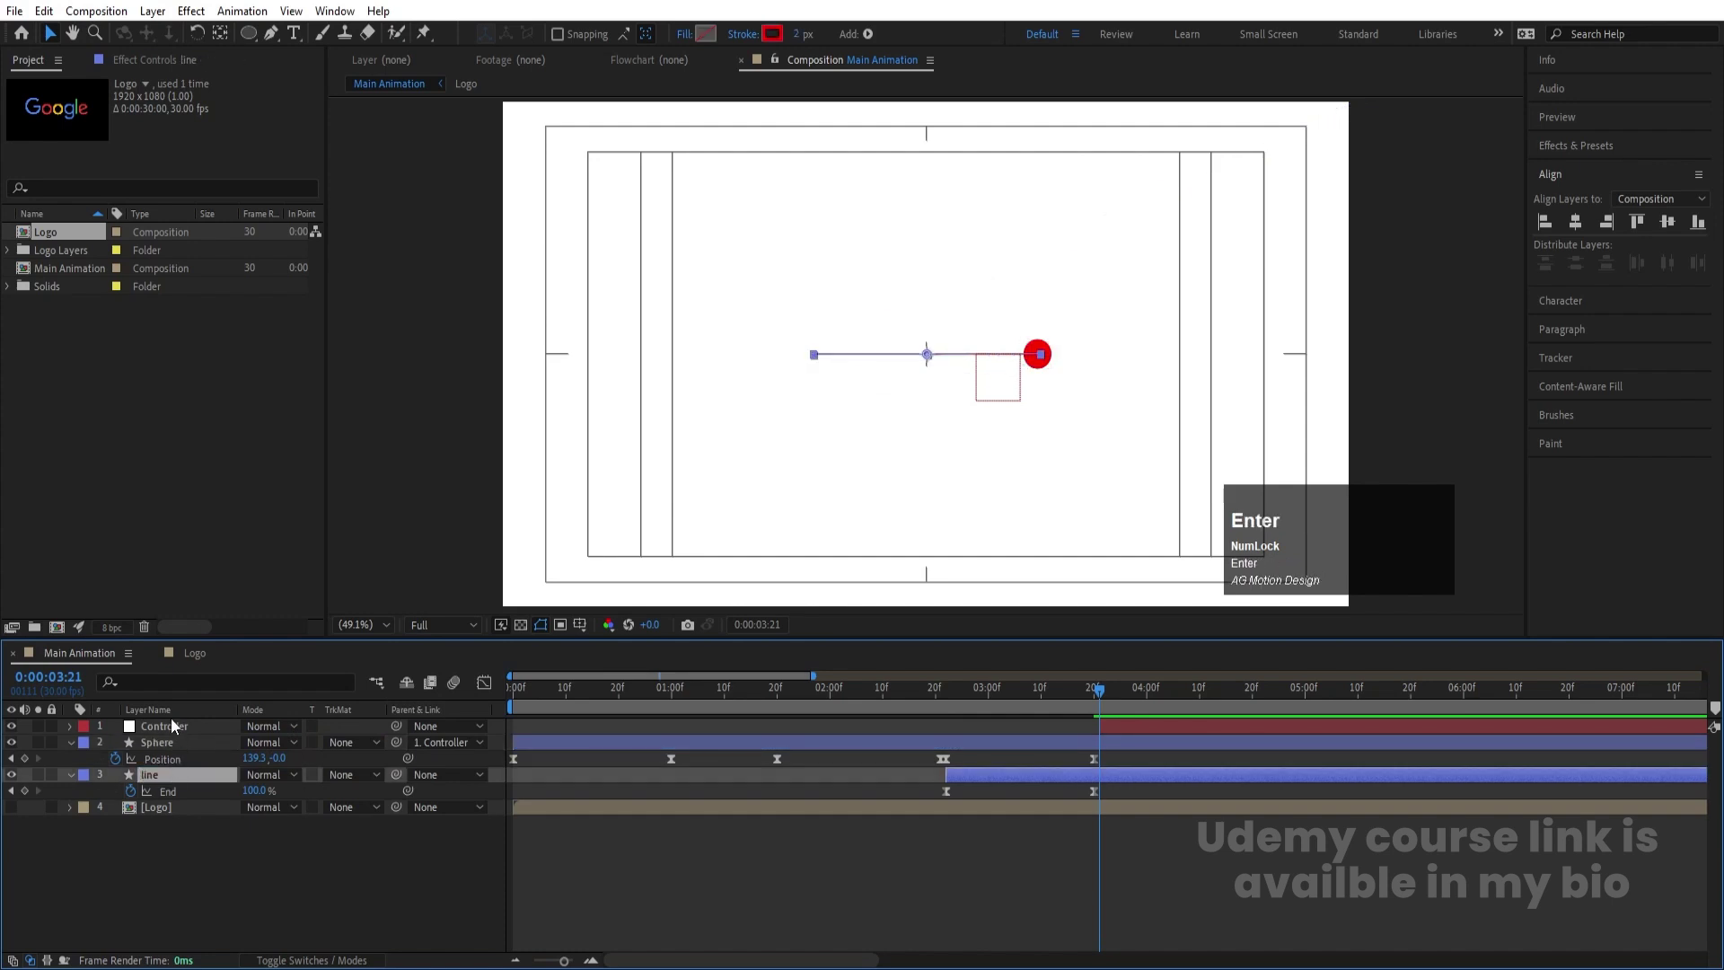
Add a Rotation keyframe of 0° to the Controller layer at 0:00:03:21
left_click(171, 716)
left_click(168, 727)
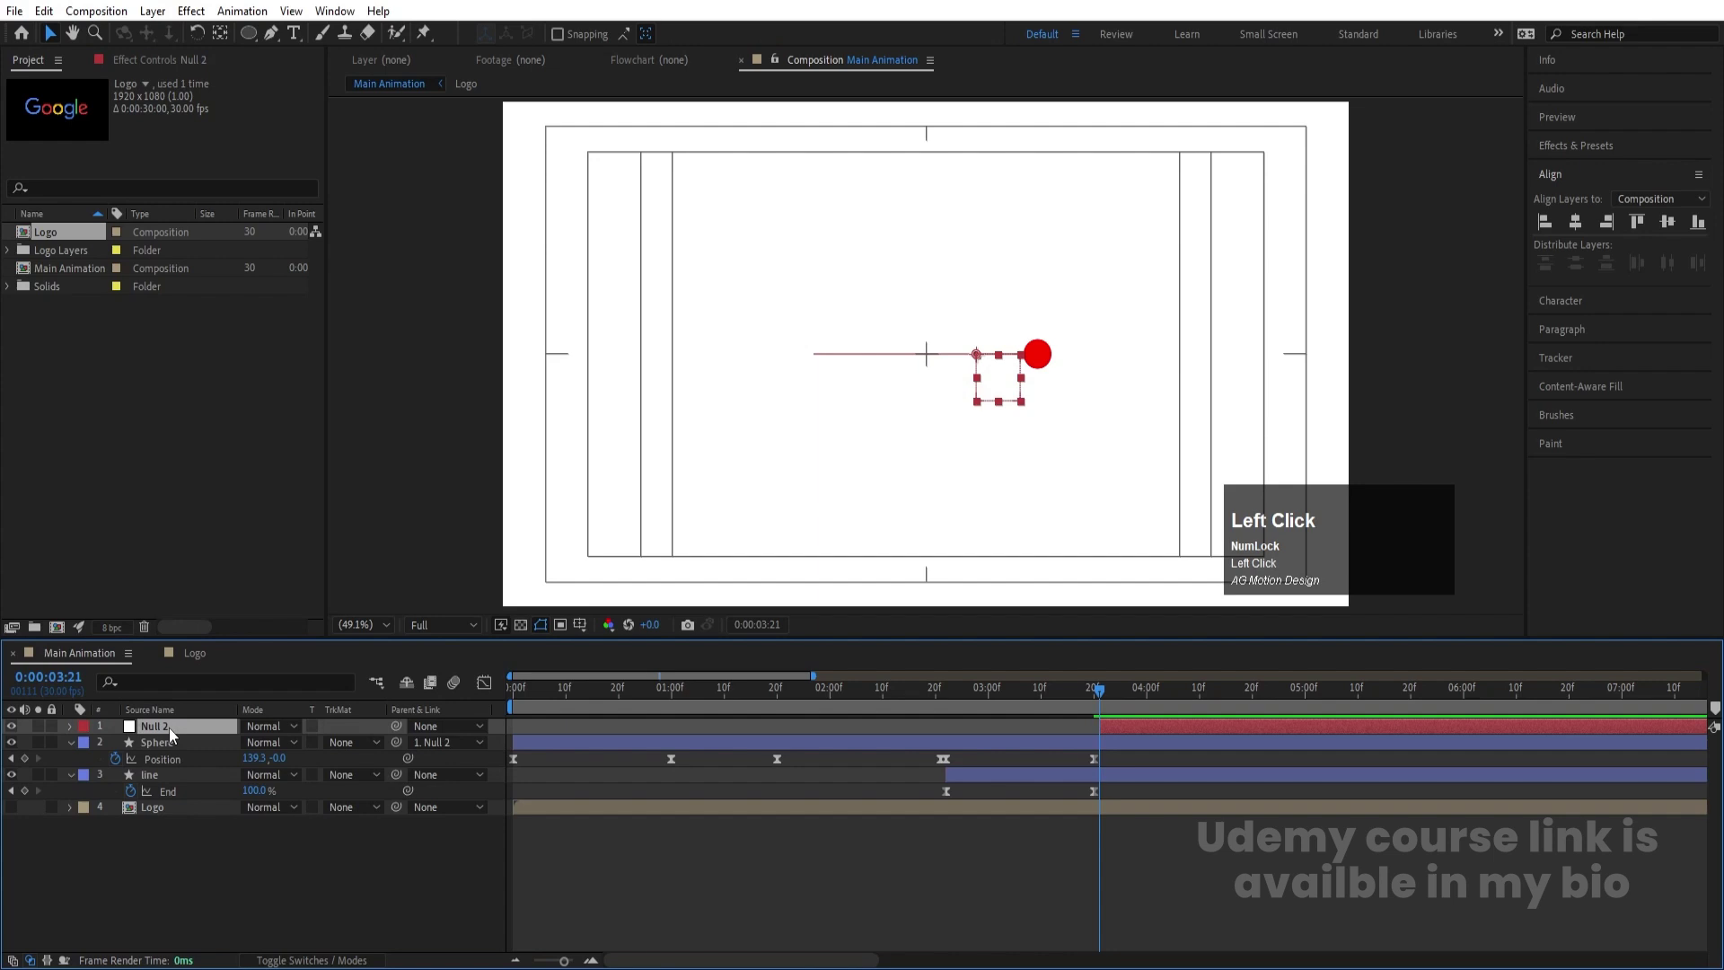
left_click(154, 713)
key("r")
left_click(116, 742)
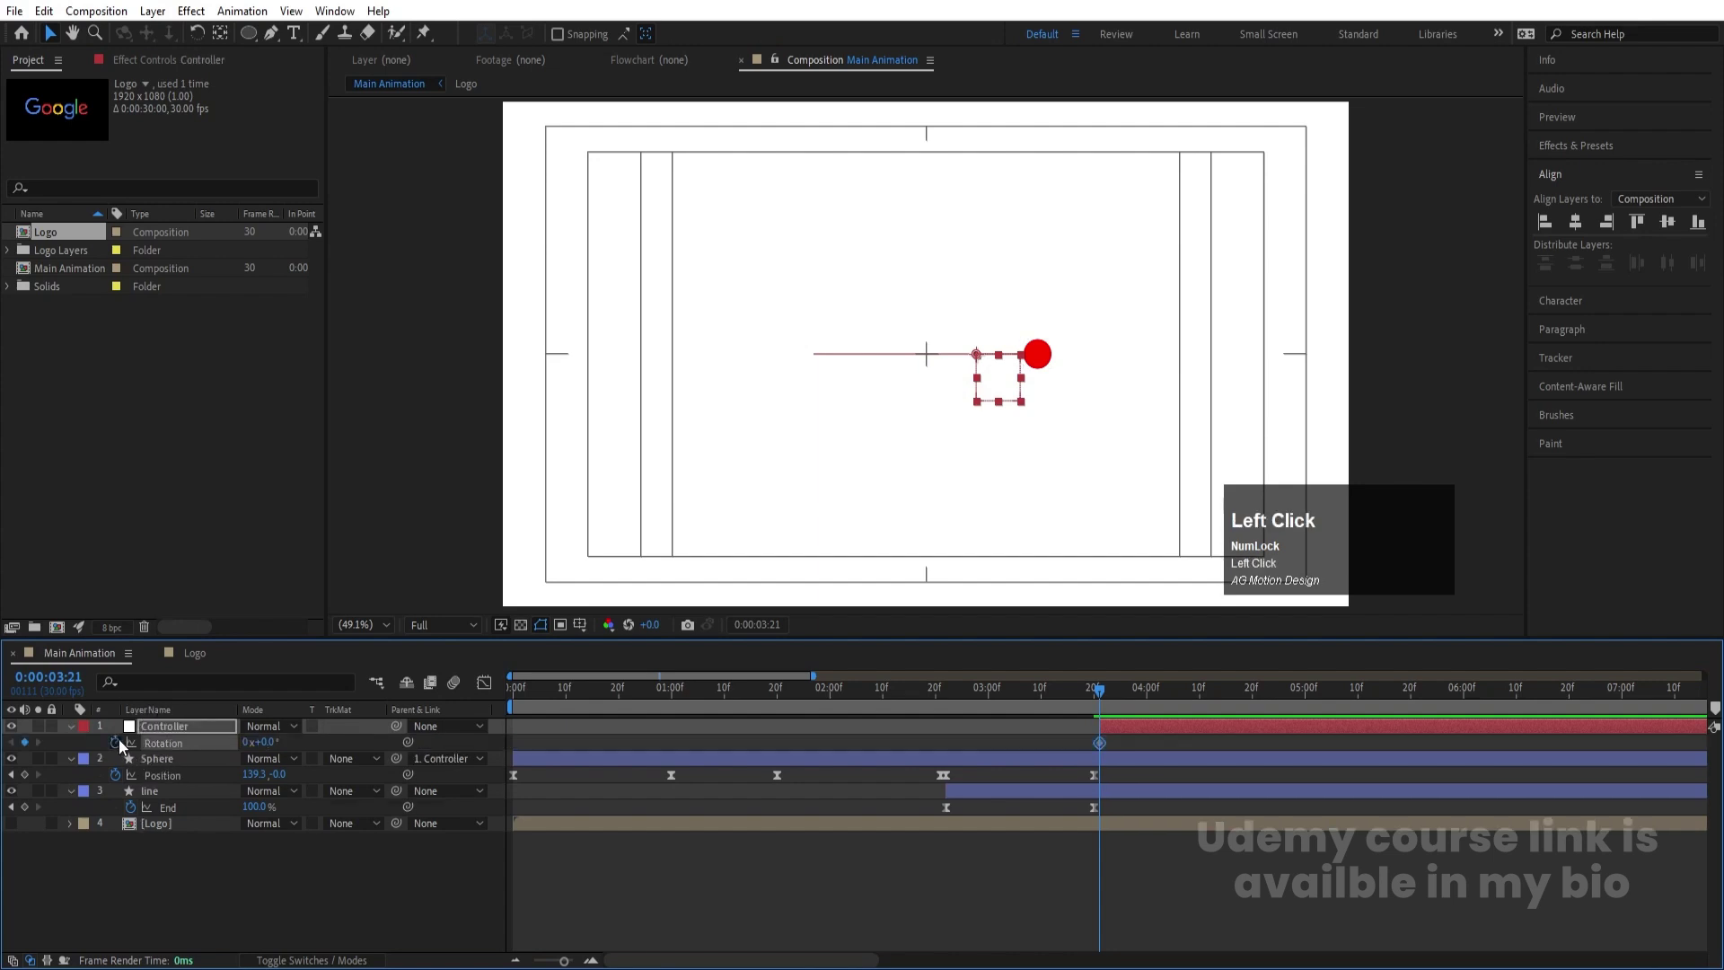
Add a Position keyframe to the Sphere layer at 0:00:03:21, keeping its current position
left_click(150, 759)
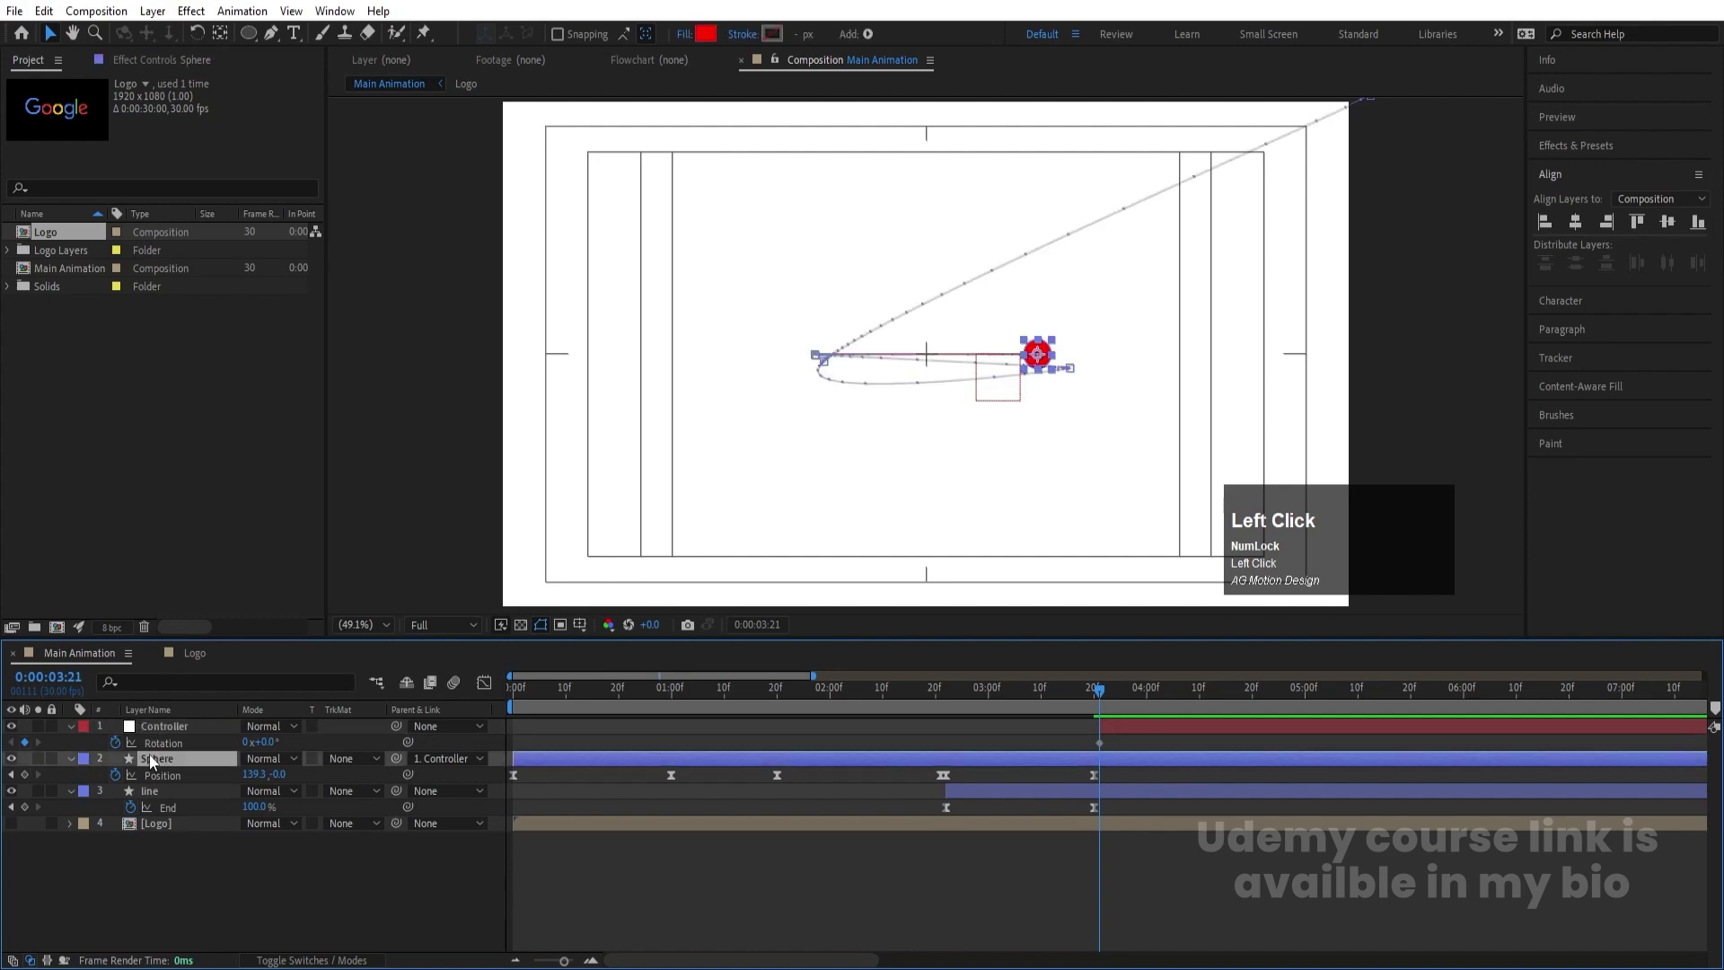
key("minus")
left_click(25, 774)
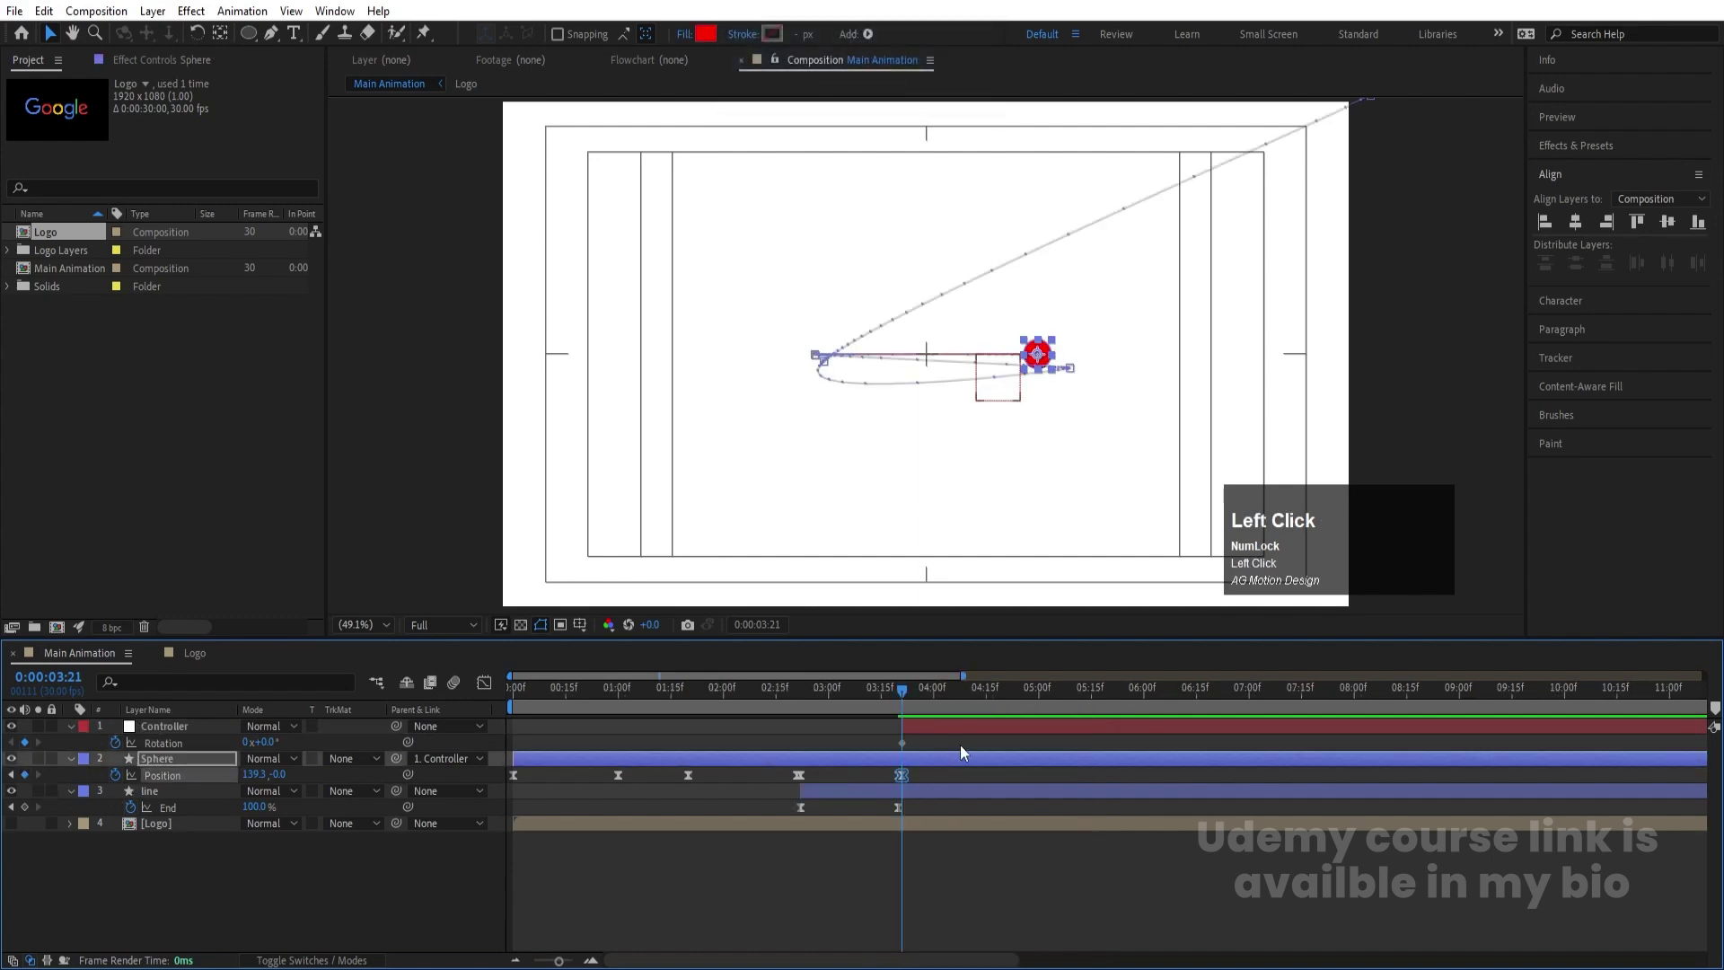
Set the Controller layer's rotation to 180° at 0:00:04:10
key("equal")
key("equal")
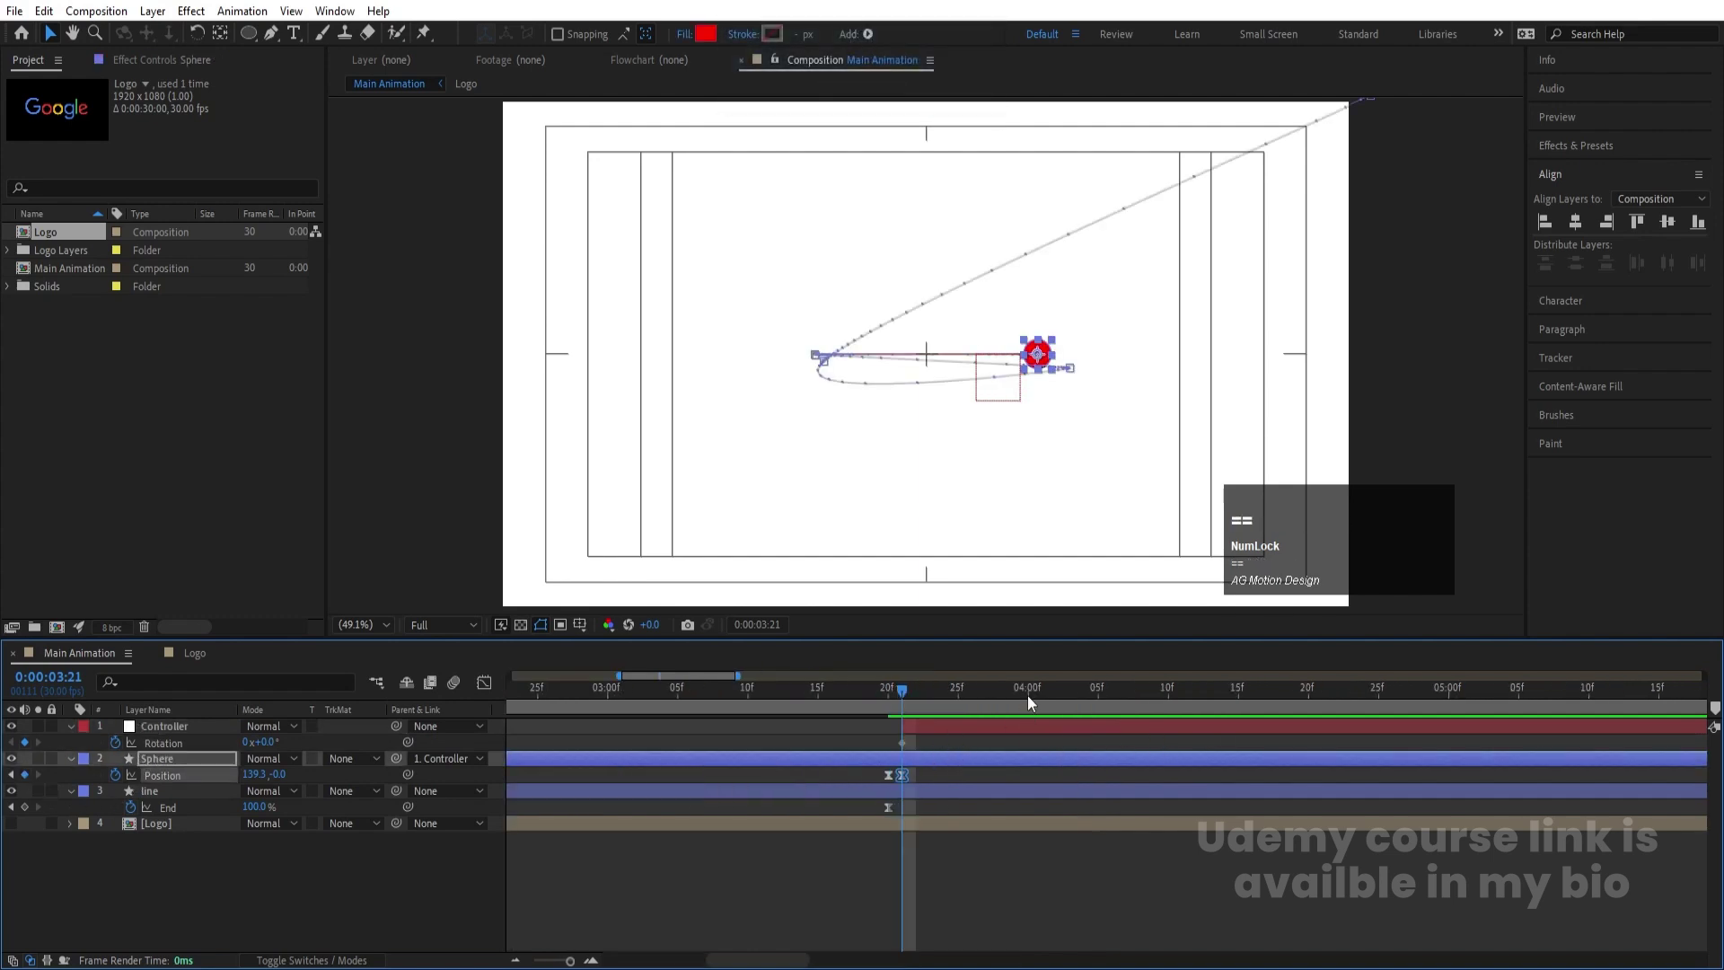
left_click_drag(1027, 695, 1168, 701)
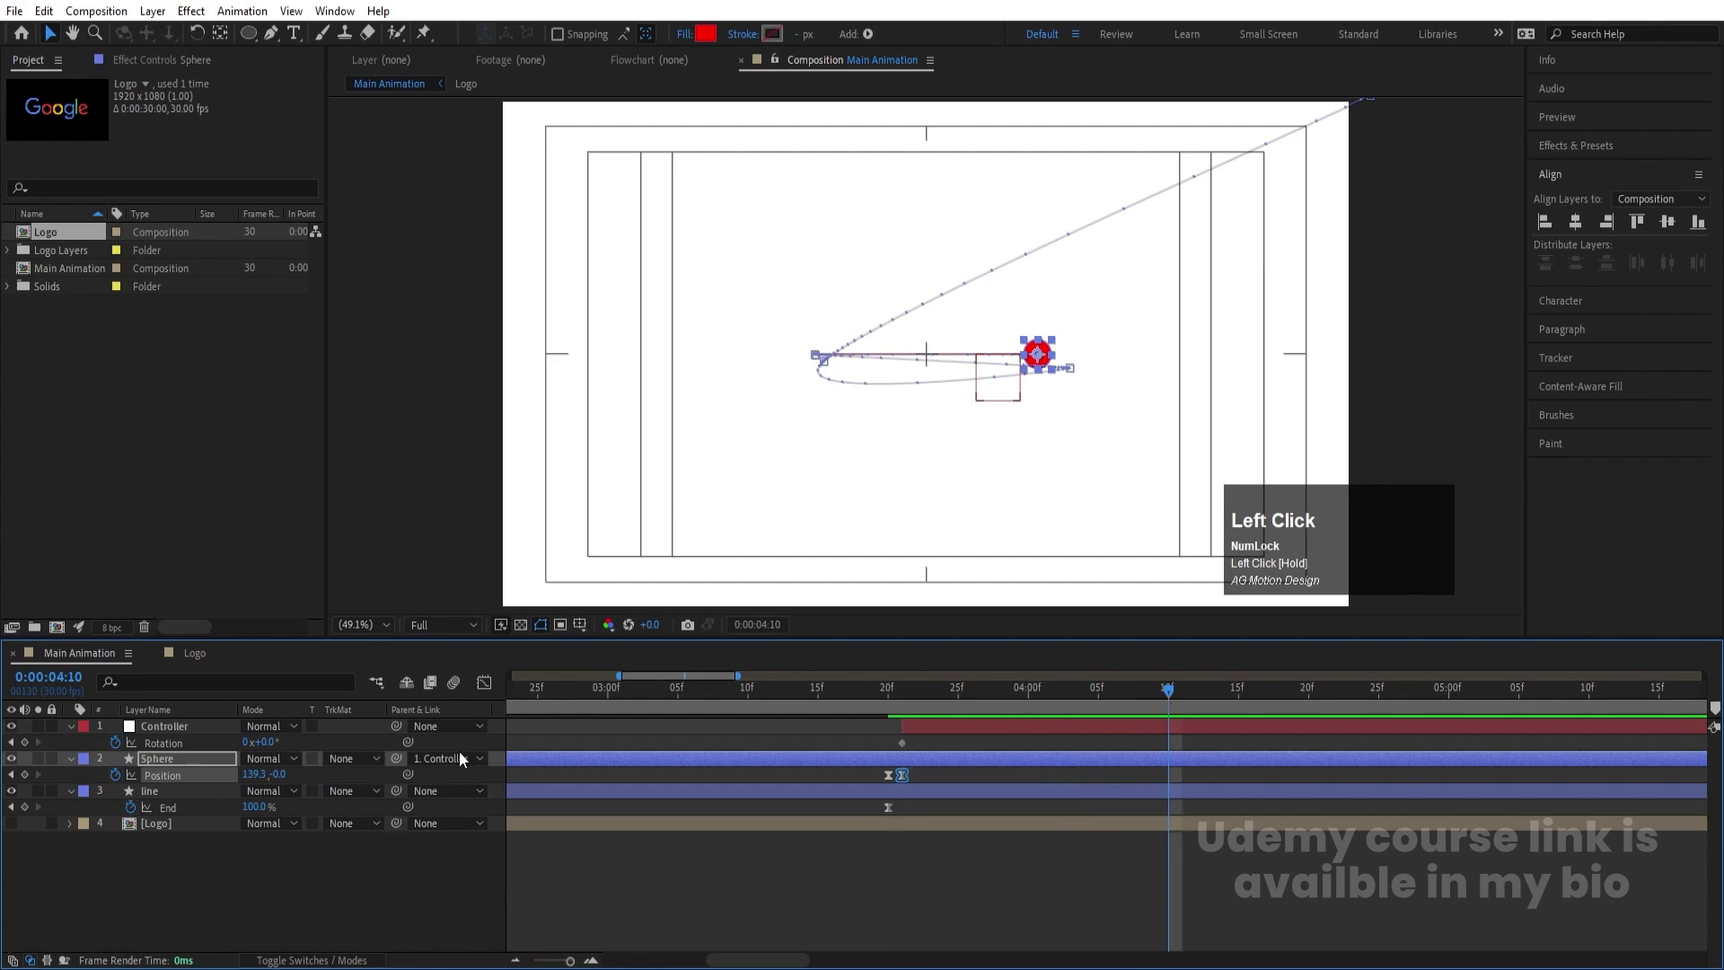
left_click_drag(267, 742, 346, 736)
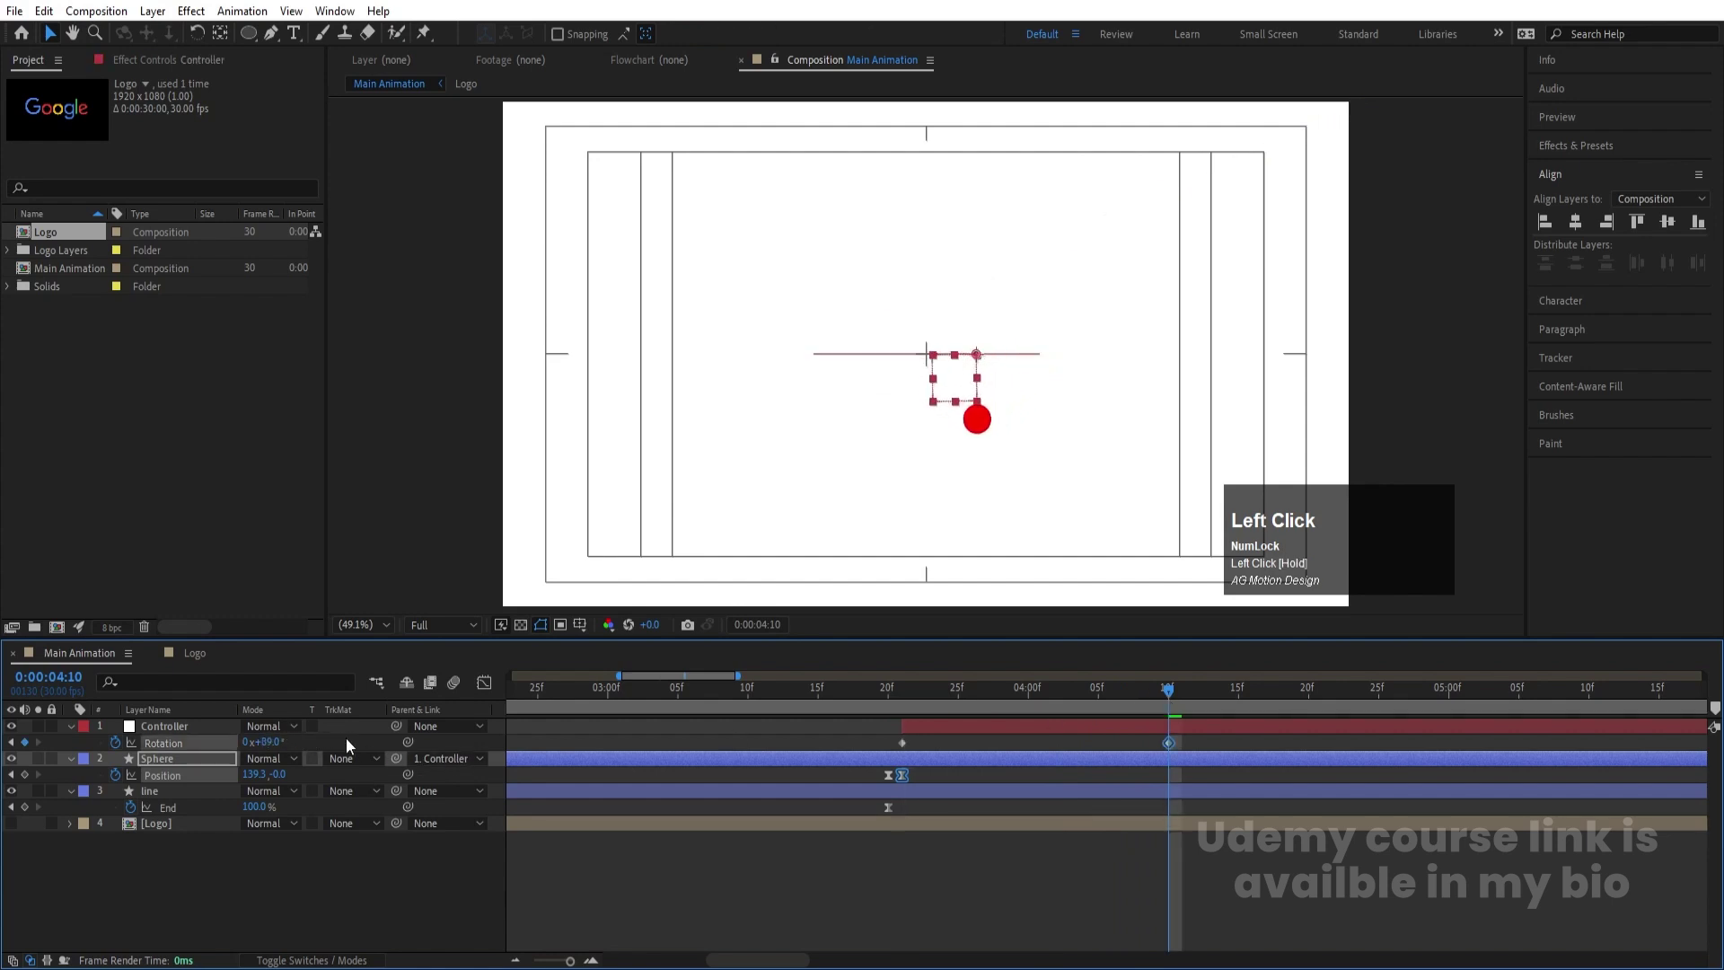
left_click(269, 742)
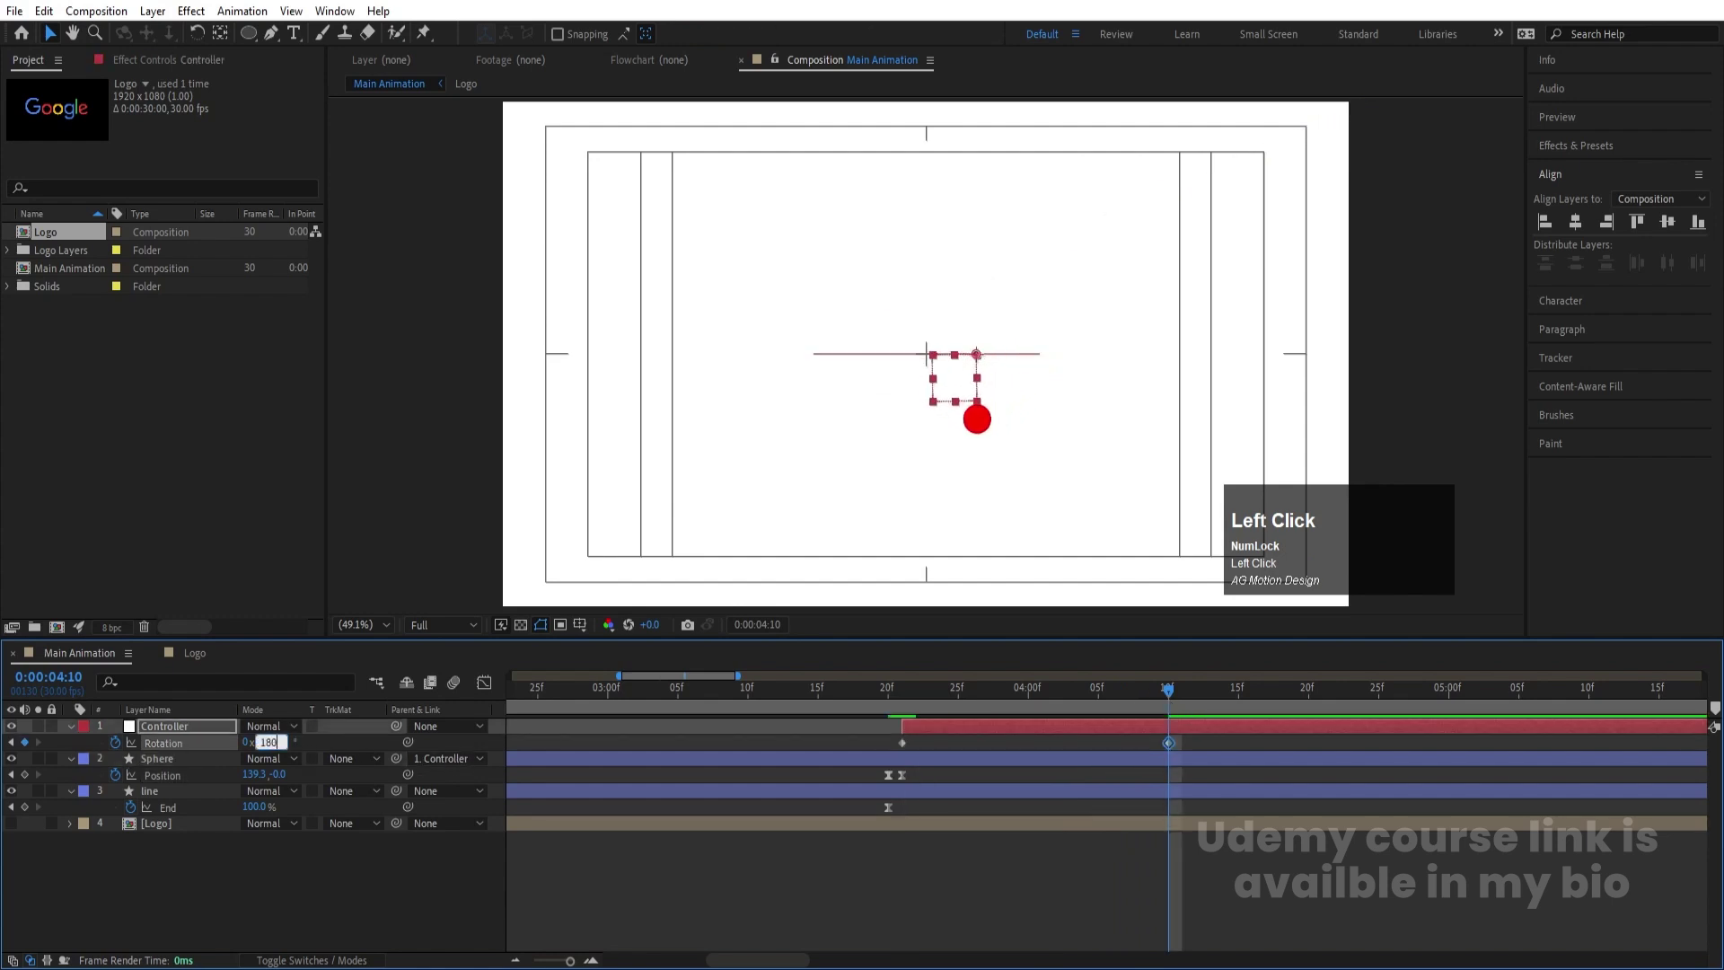
key("Return")
Set Sphere's position to 115.3, 88.0 at 0:00:04:10 and apply Easy Ease to the Controller and Sphere keyframes from 0:00:03:21 to 0:00:04:10
left_click(988, 762)
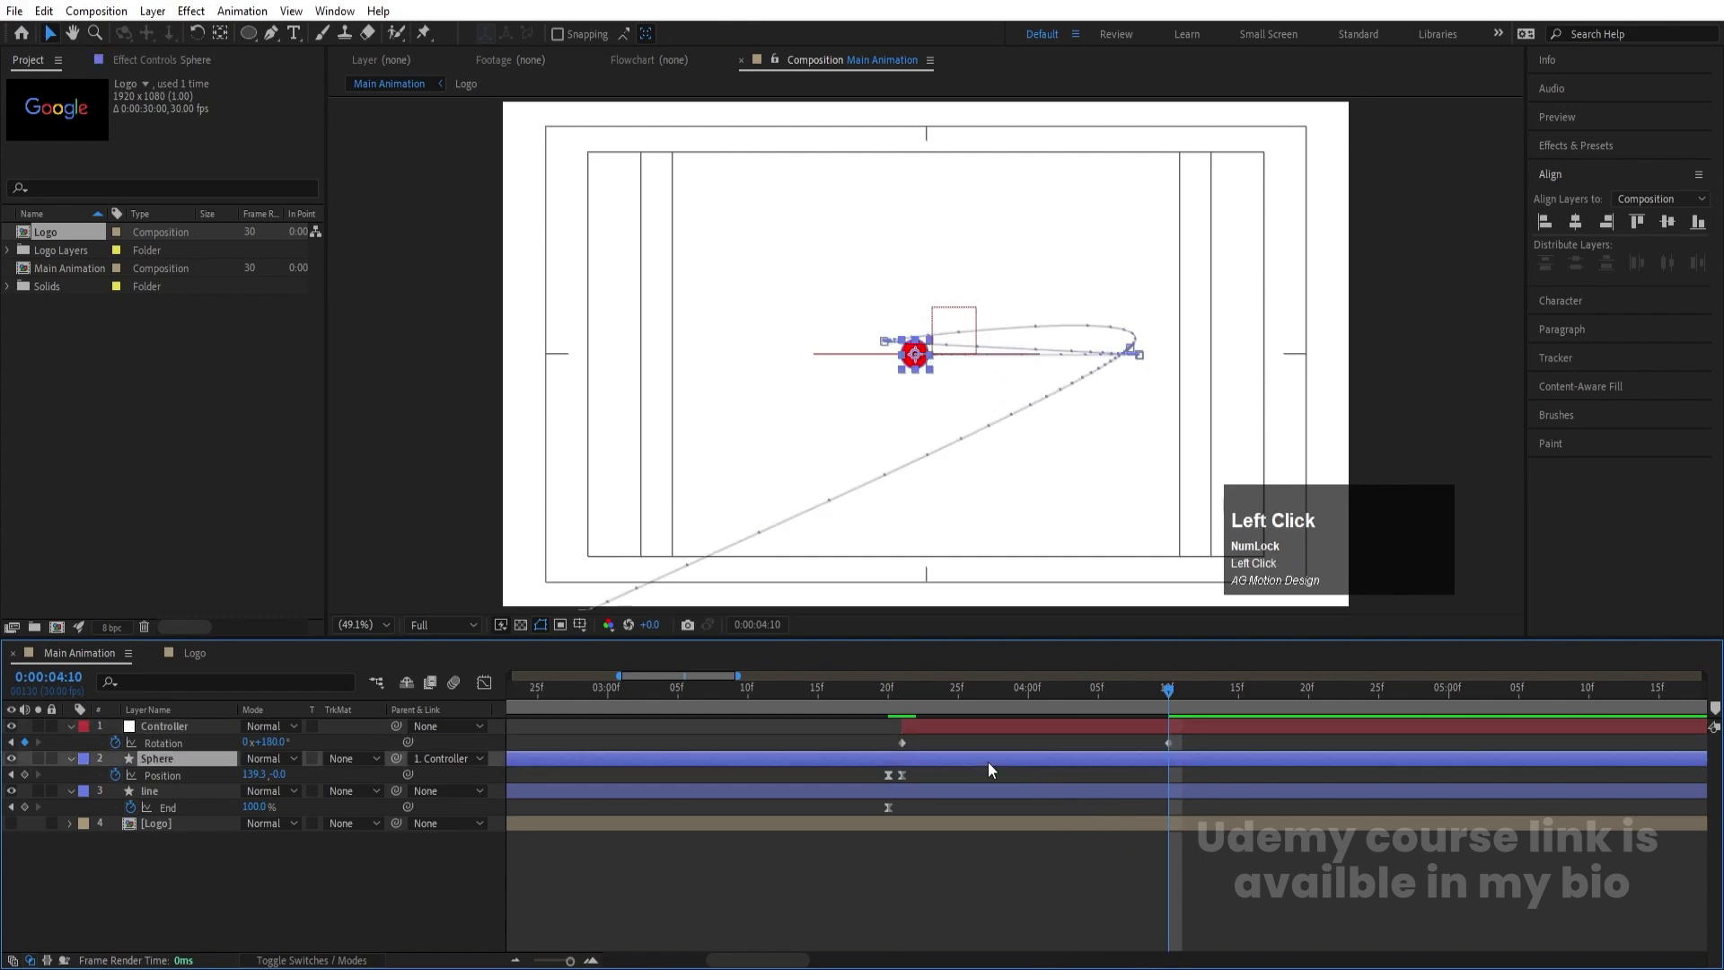
left_click_drag(244, 777, 424, 749)
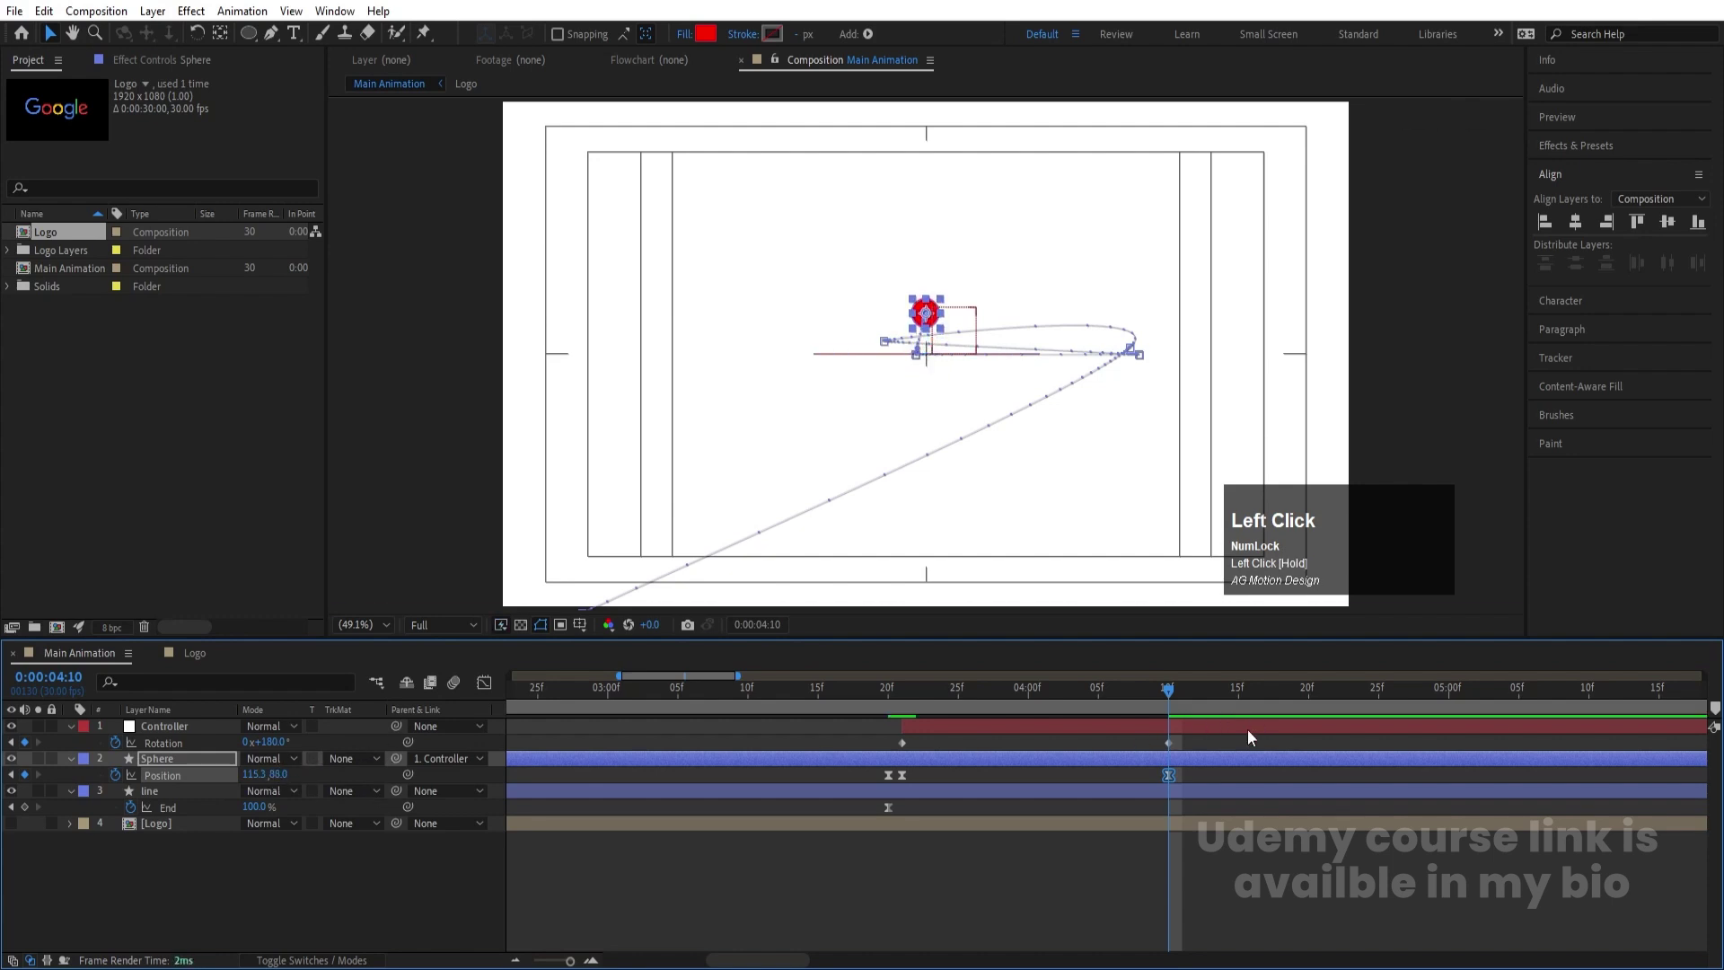
left_click_drag(1185, 775, 898, 648)
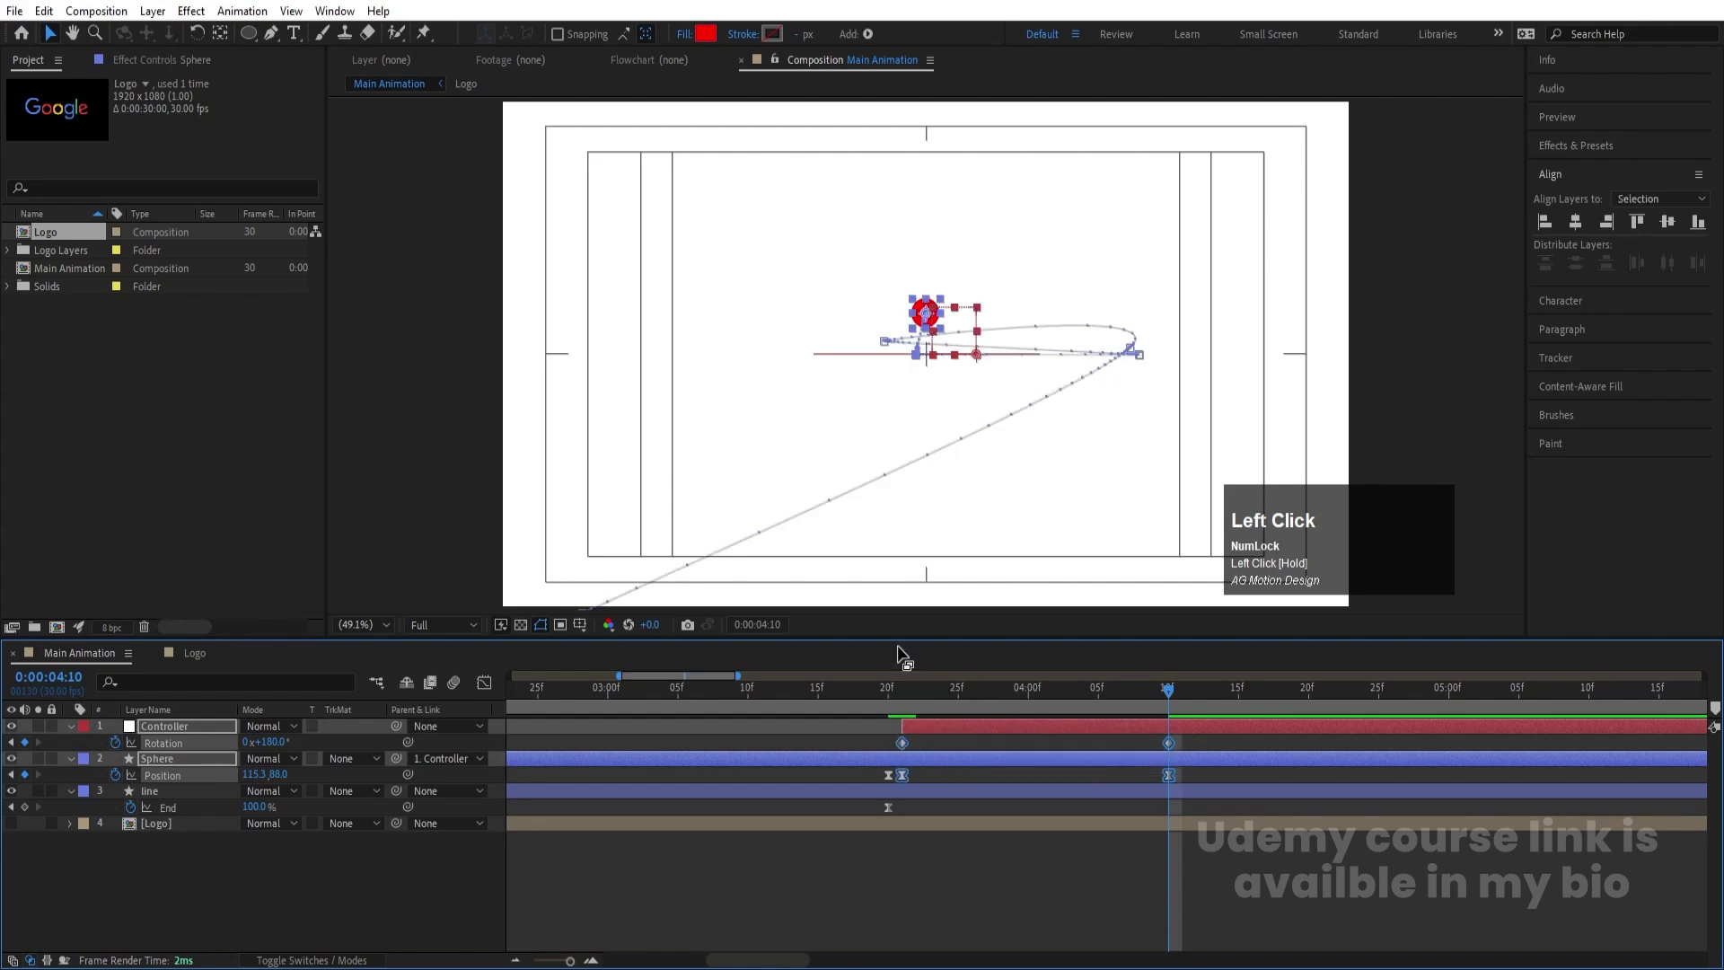
key("F9")
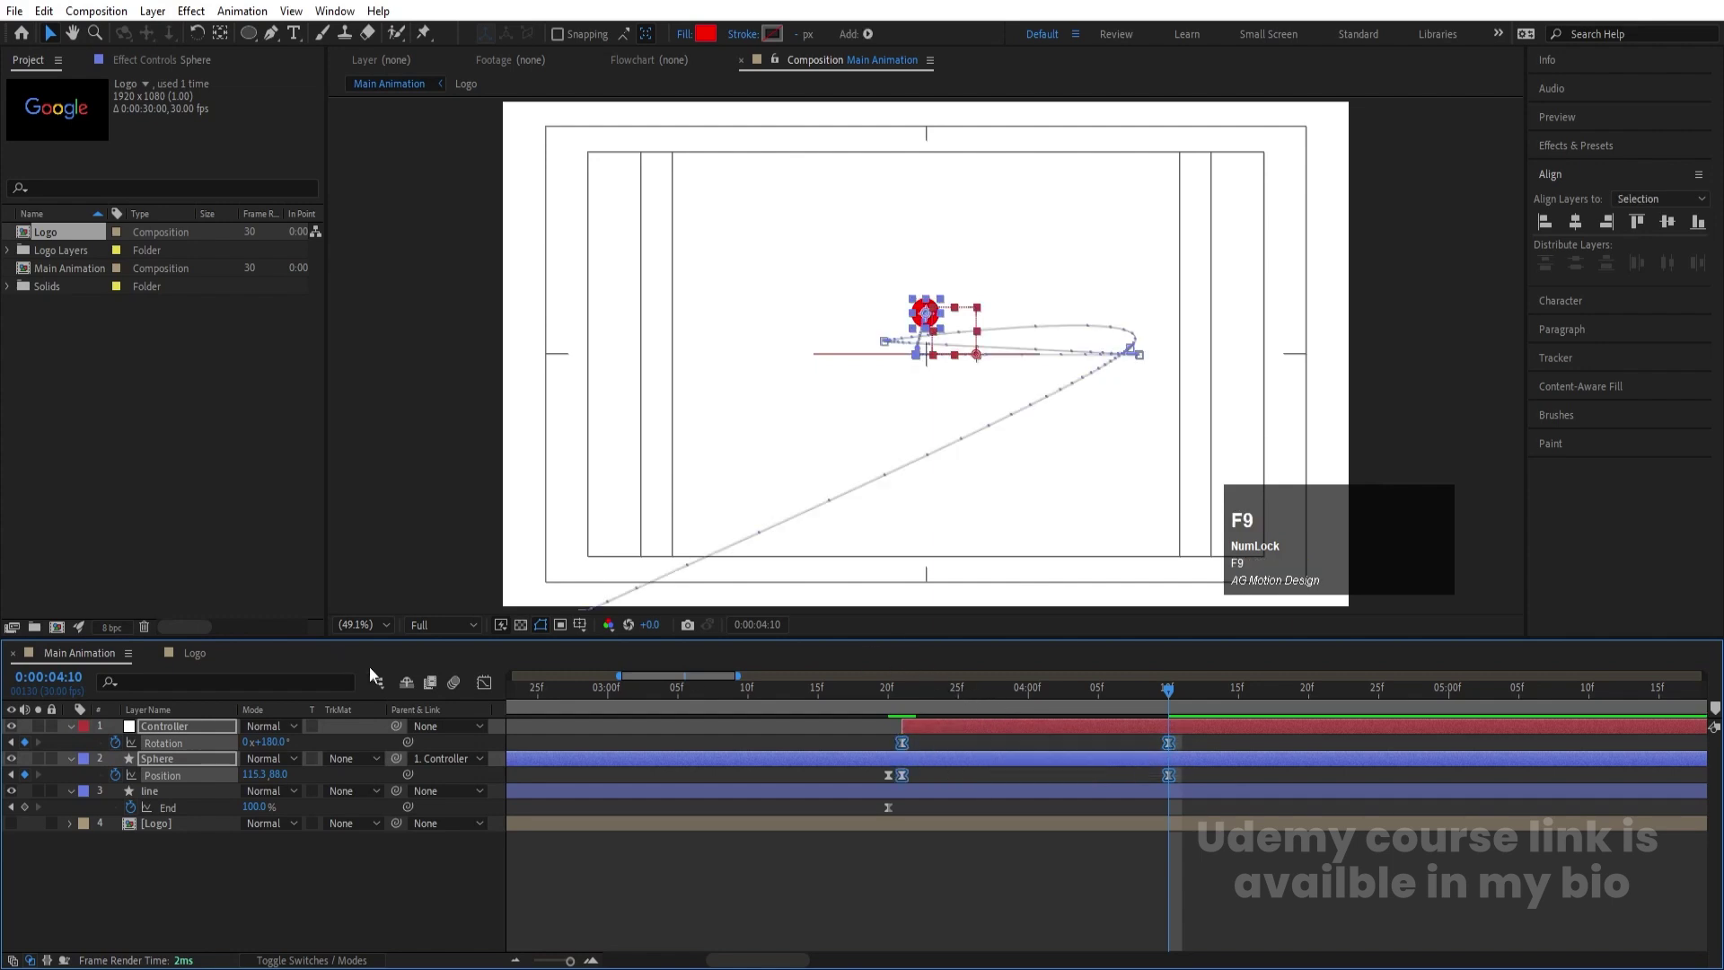
Reshape the Controller rotation and Sphere position speed curves in the Graph Editor so they peak just before 0:00:04:10
left_click(483, 684)
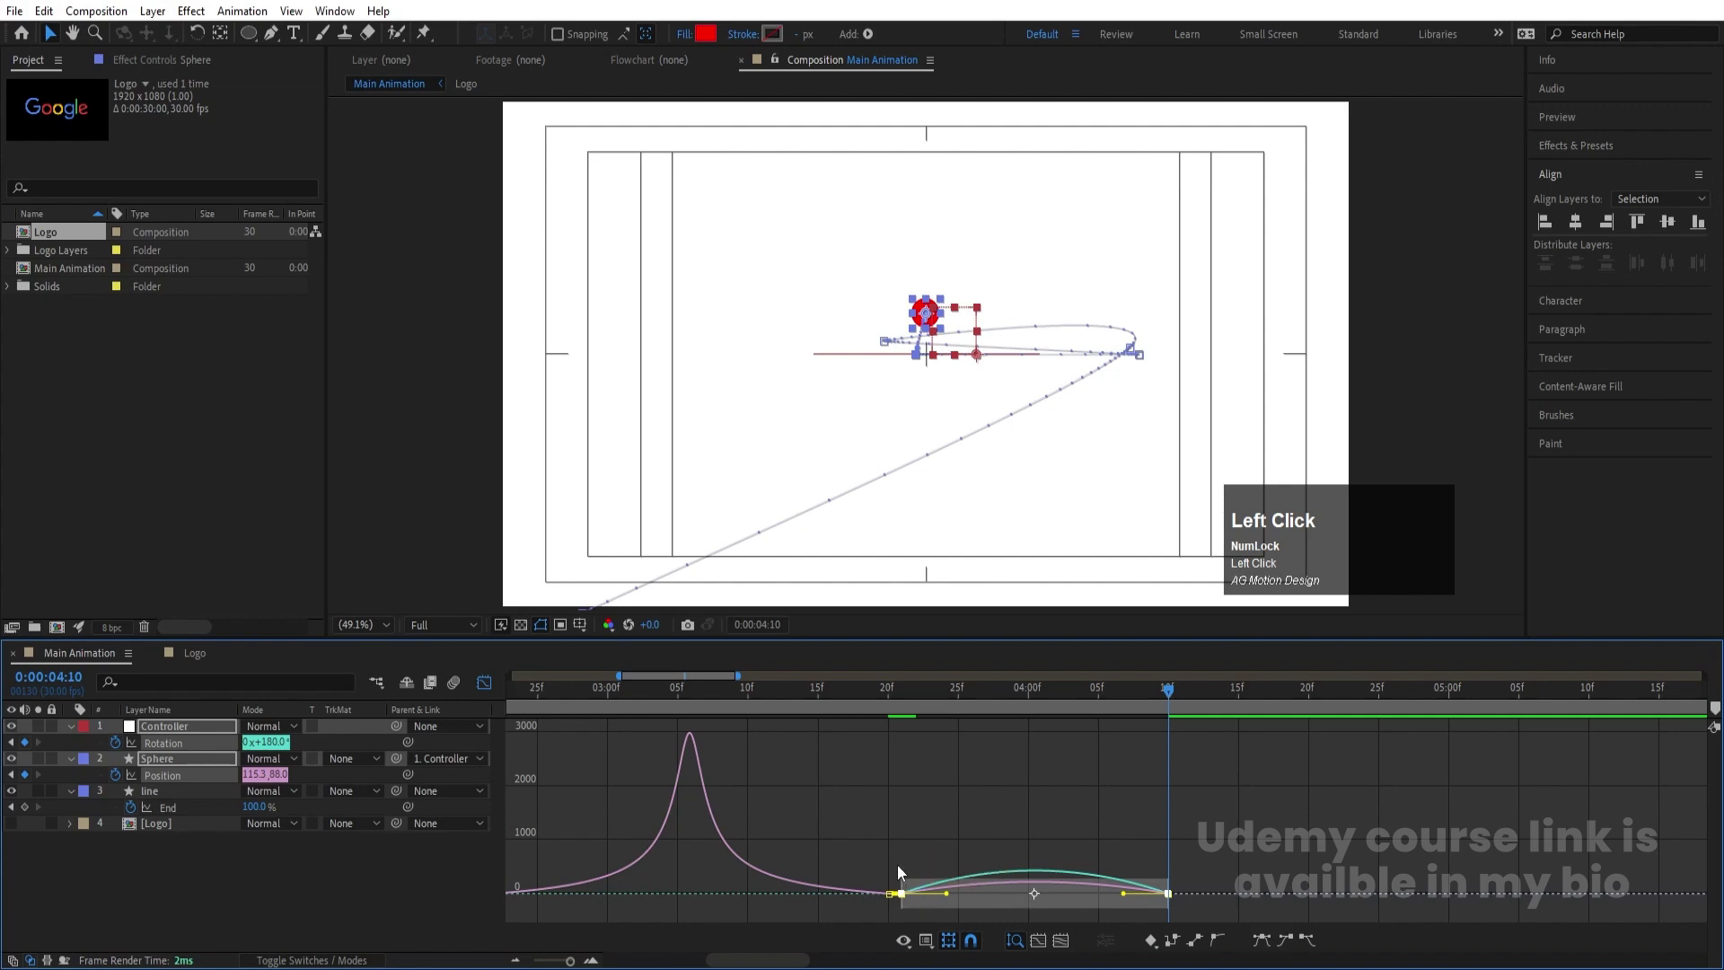
left_click_drag(907, 891, 1177, 894)
left_click_drag(1206, 808, 1150, 903)
key("minus")
key("minus")
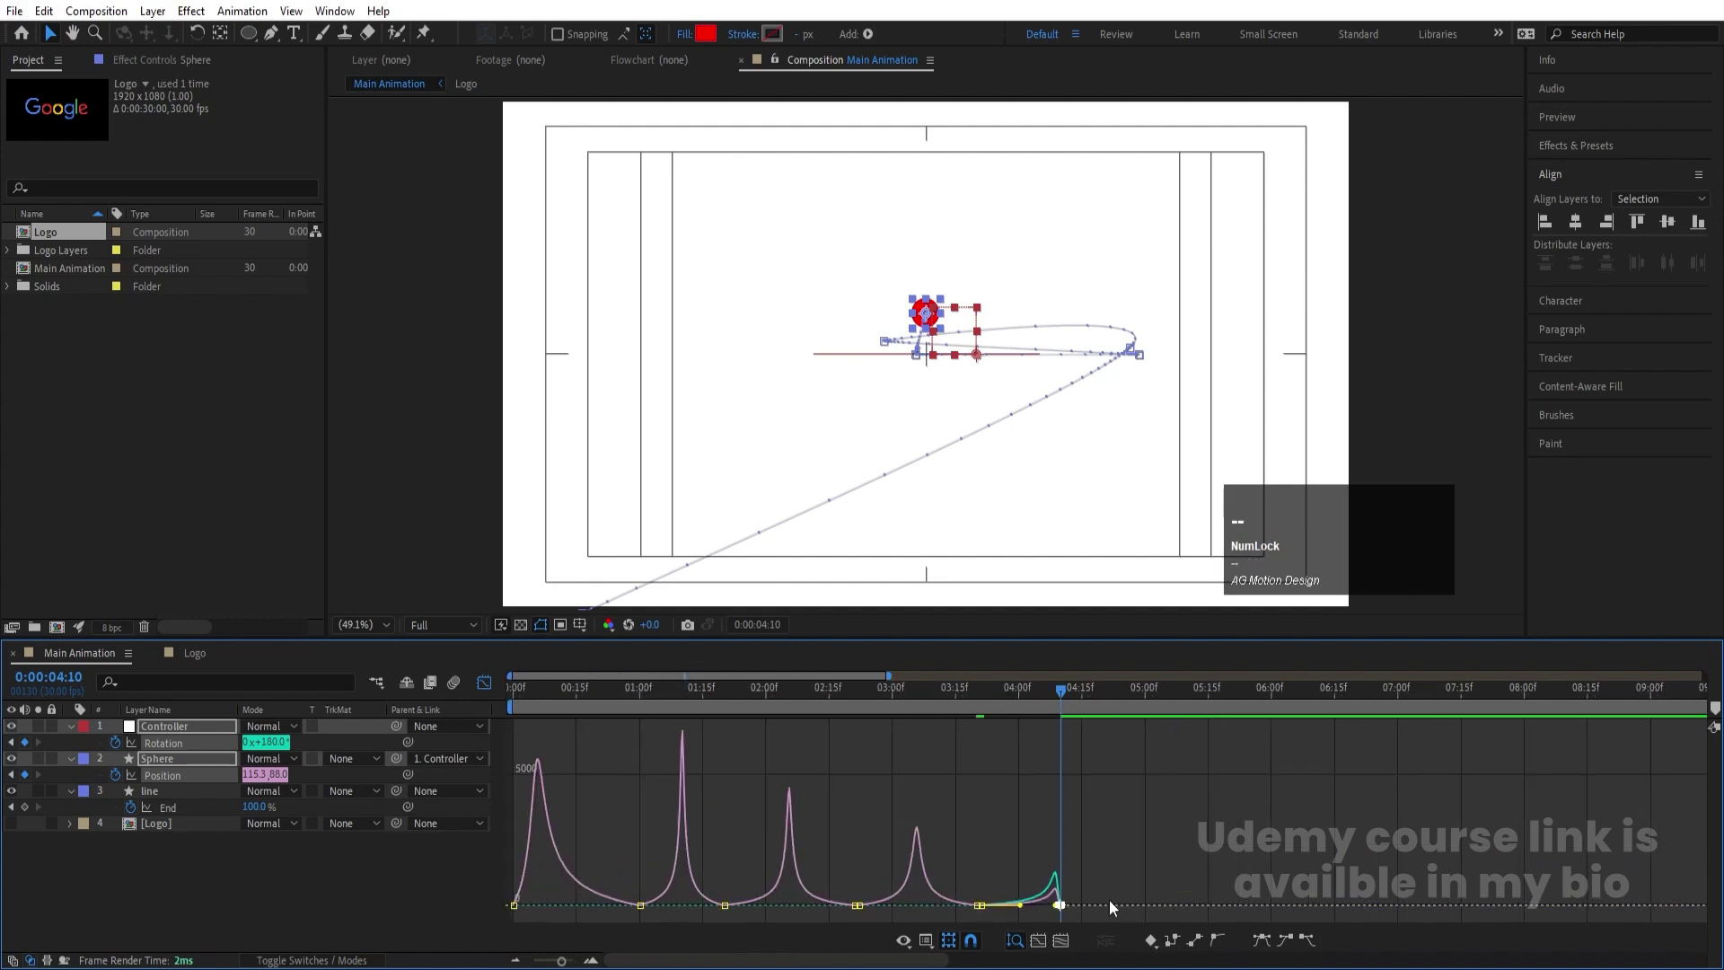
Preview the circle's swing around the line's end from 0:00:03:14 and close the Graph Editor
left_click_drag(969, 684, 950, 683)
key("space")
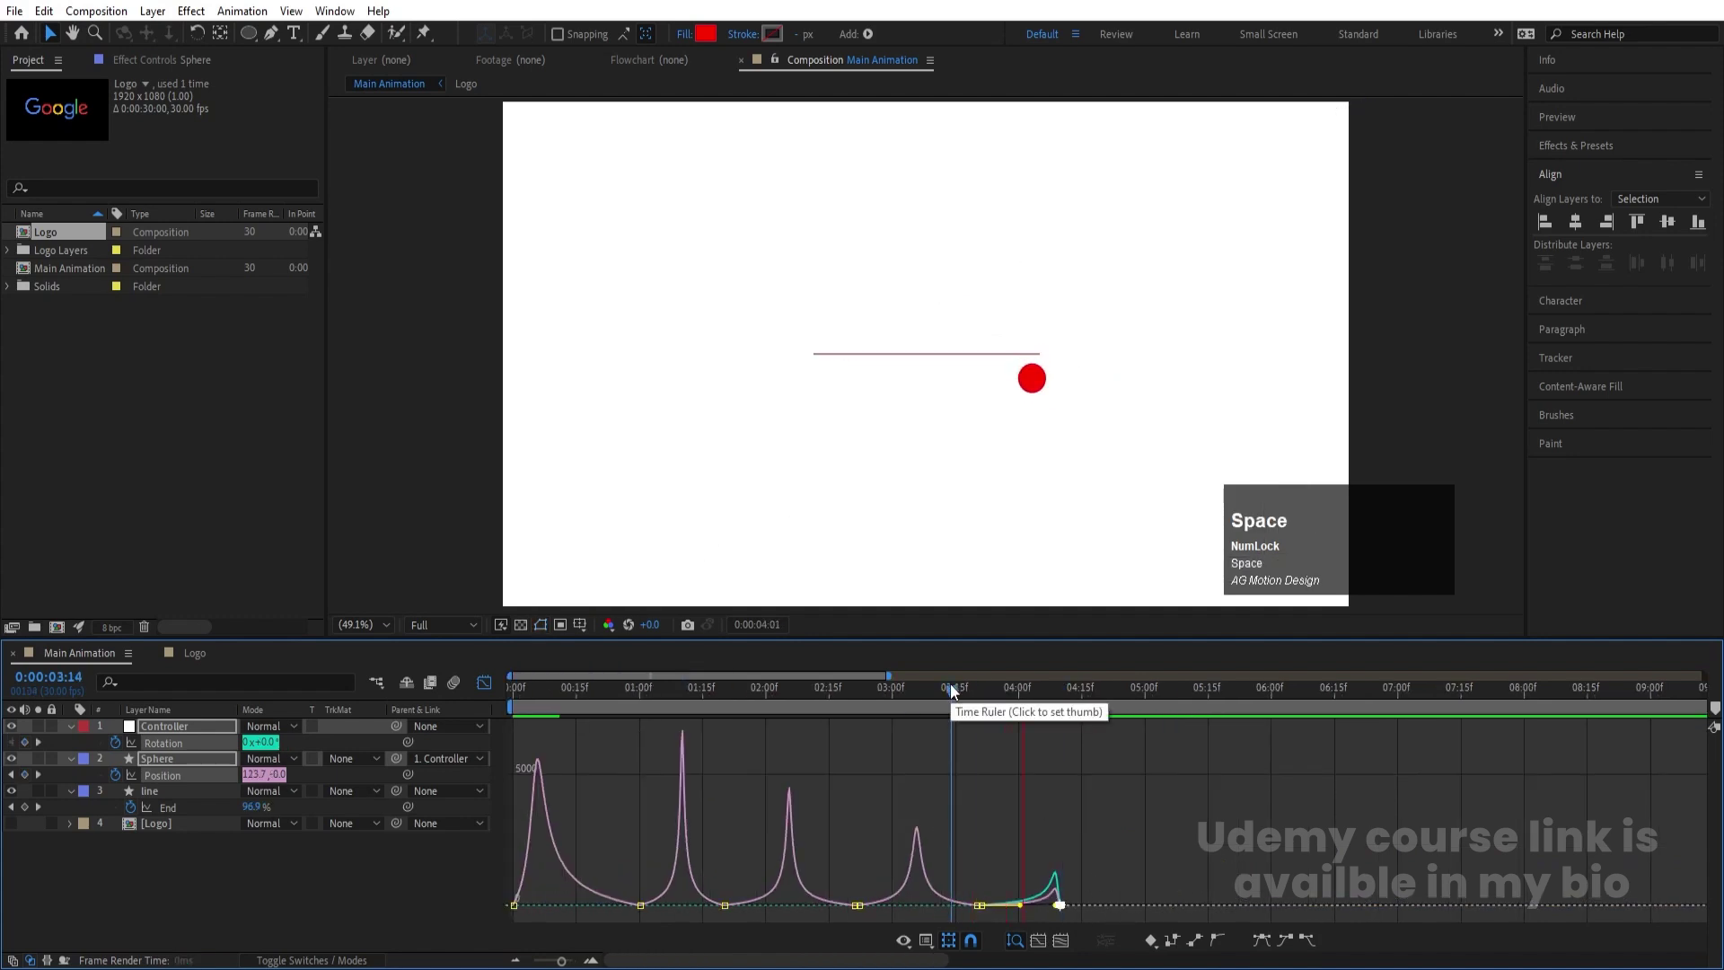
left_click(476, 689)
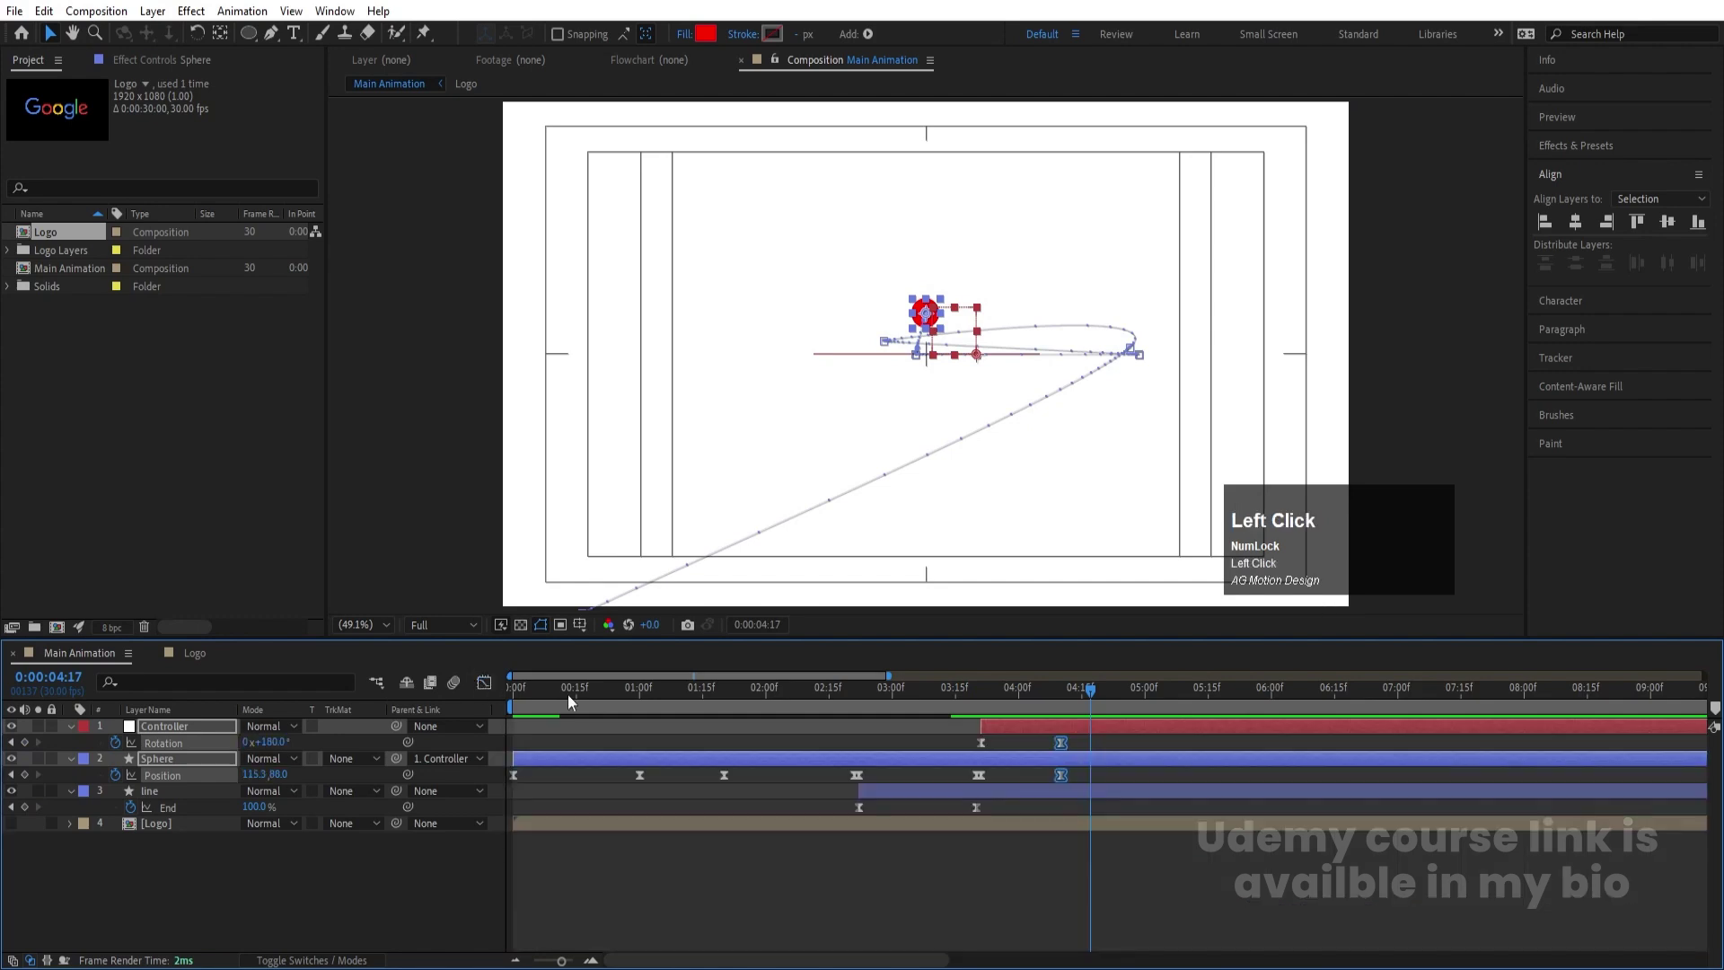
Split the Sphere layer at 0:00:04:10
left_click_drag(1061, 694, 1060, 696)
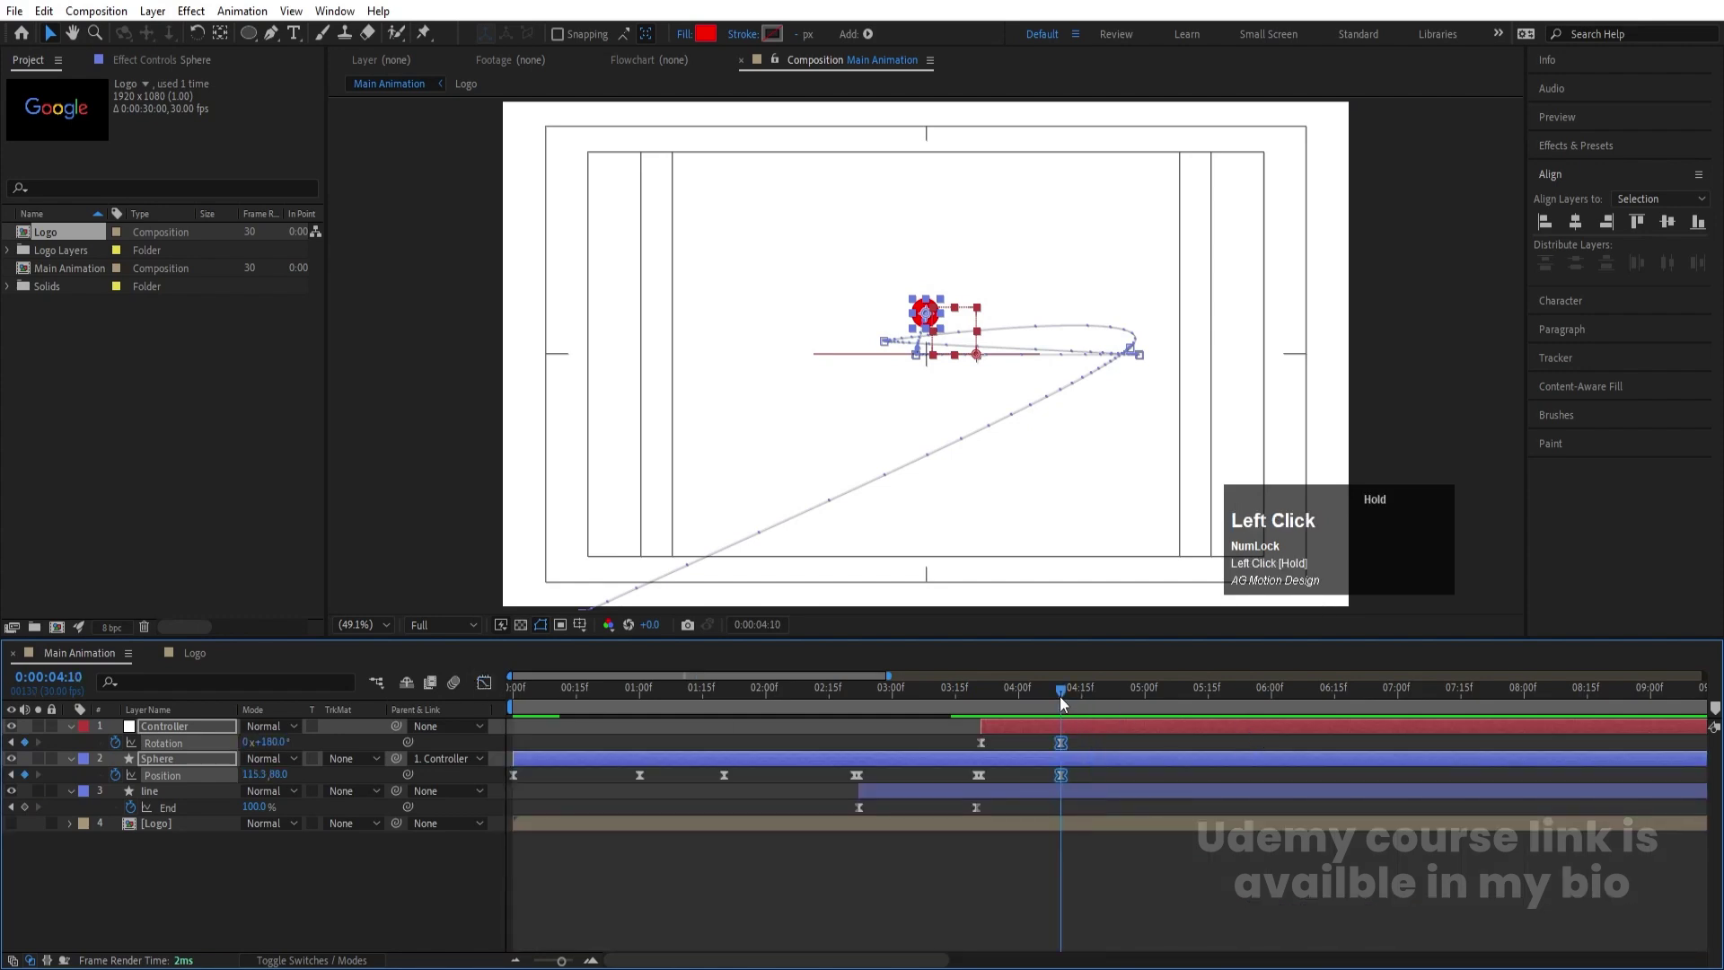
left_click(1086, 740)
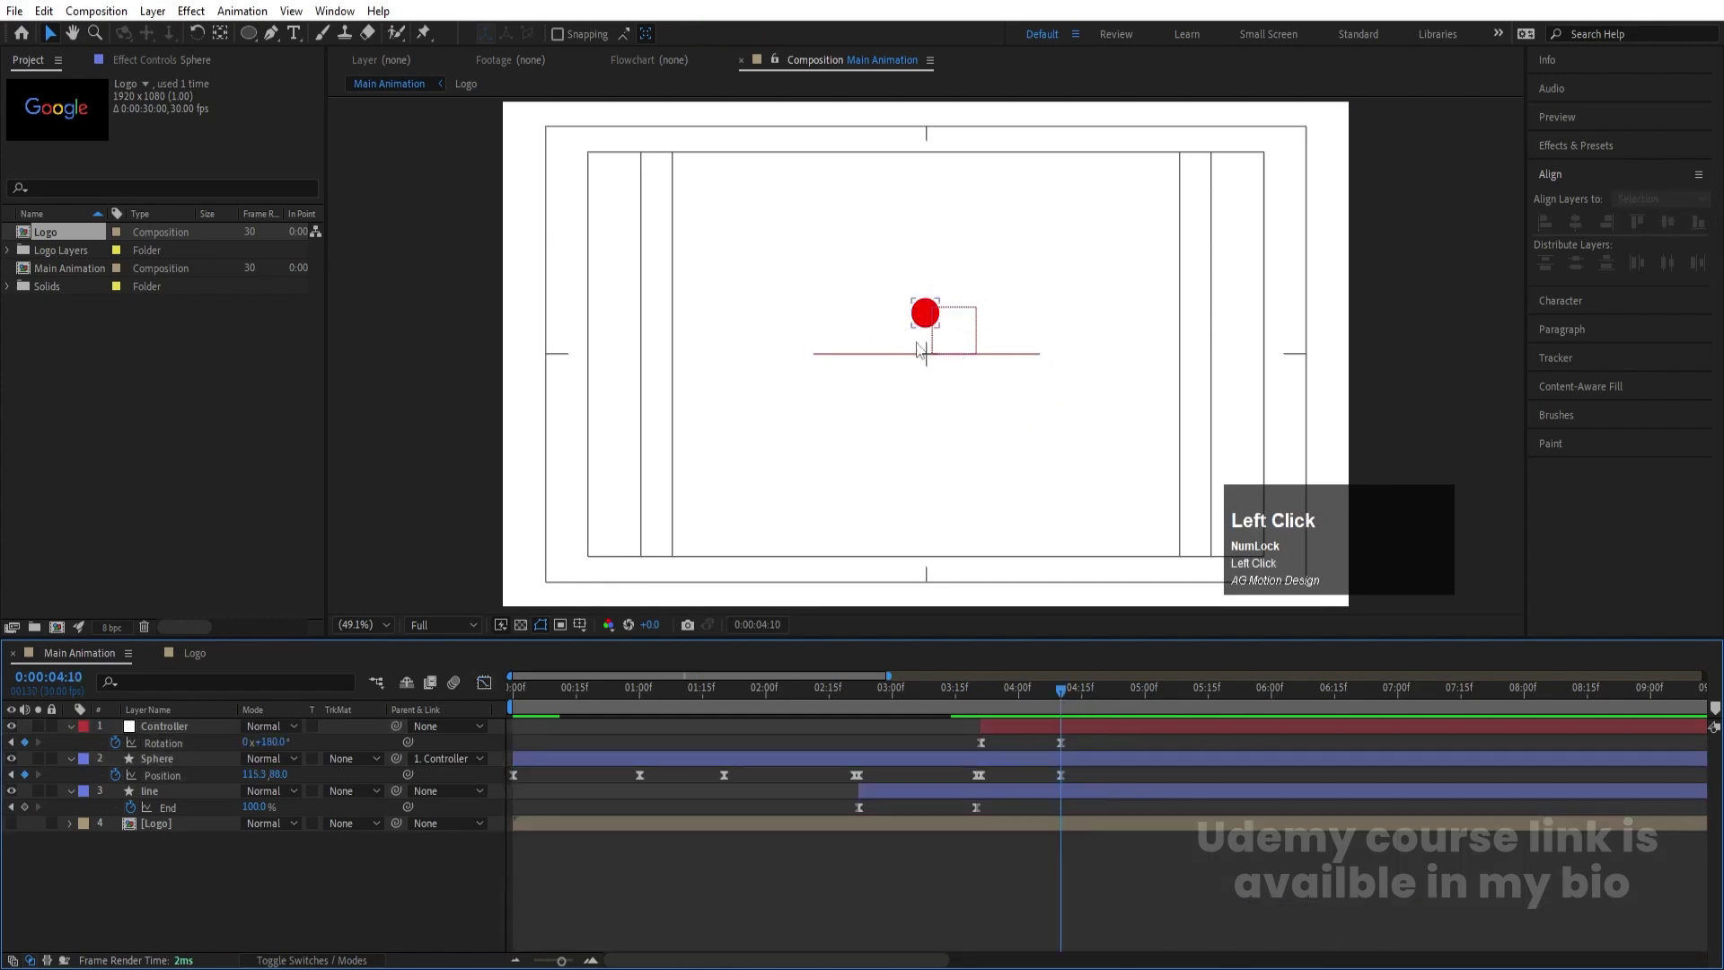
left_click(1075, 758)
scroll(944, 327, "up", 1)
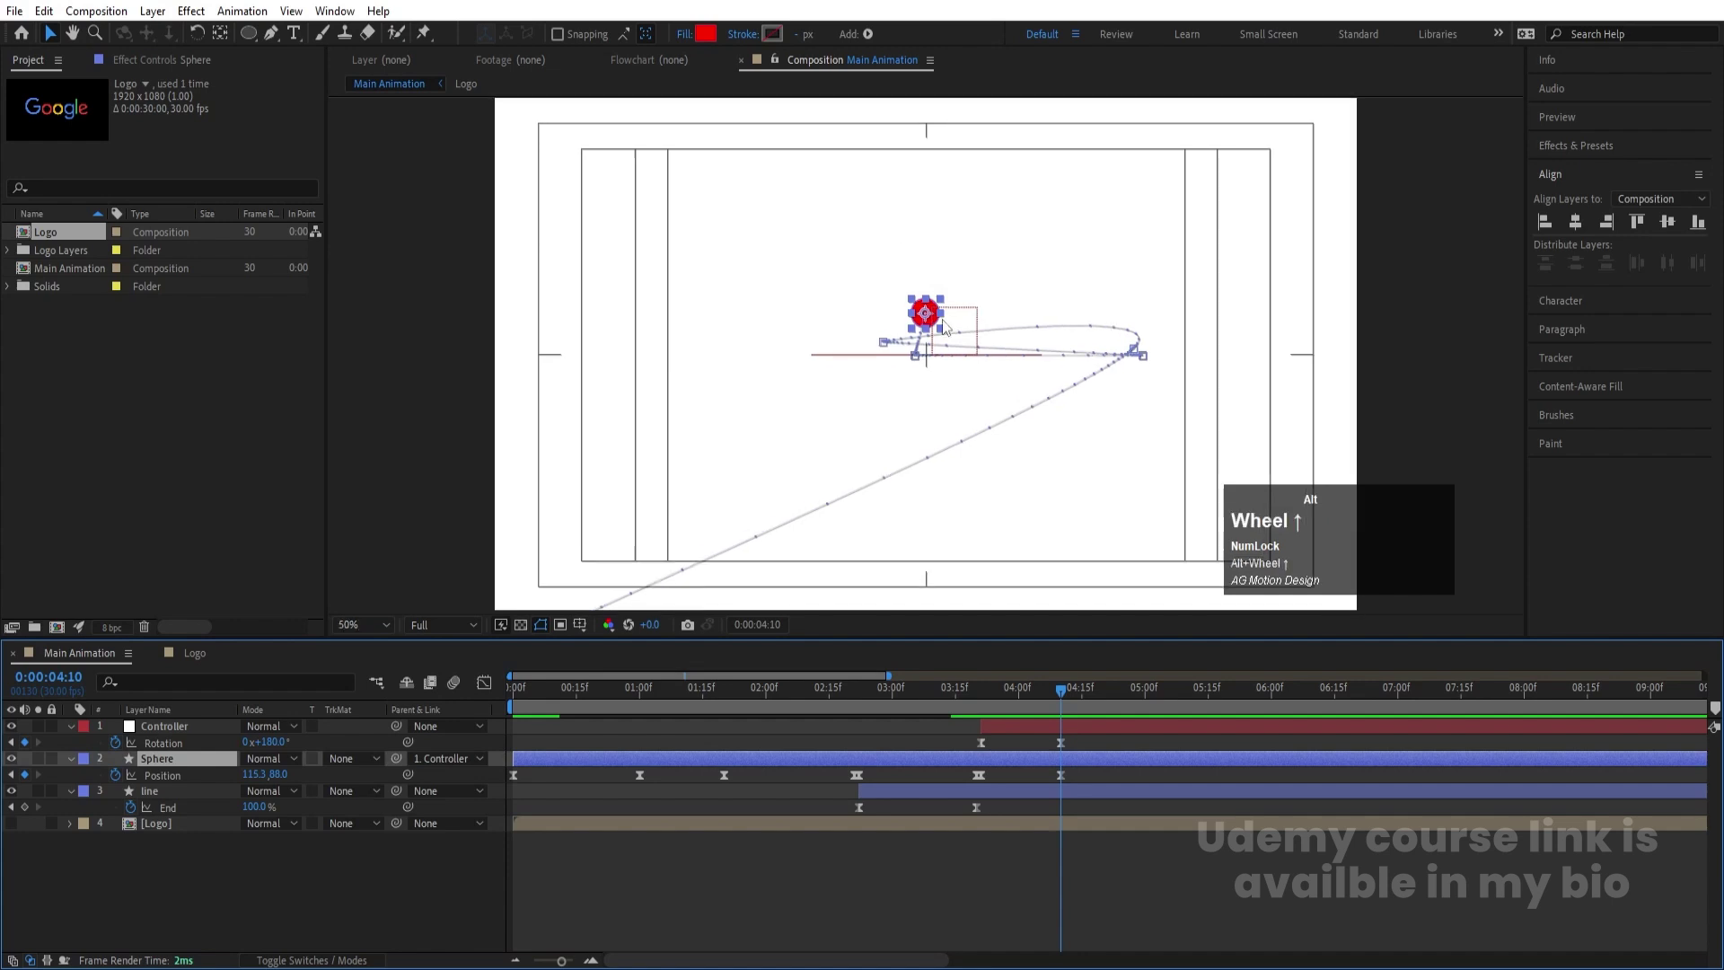
scroll(944, 327, "up", 3)
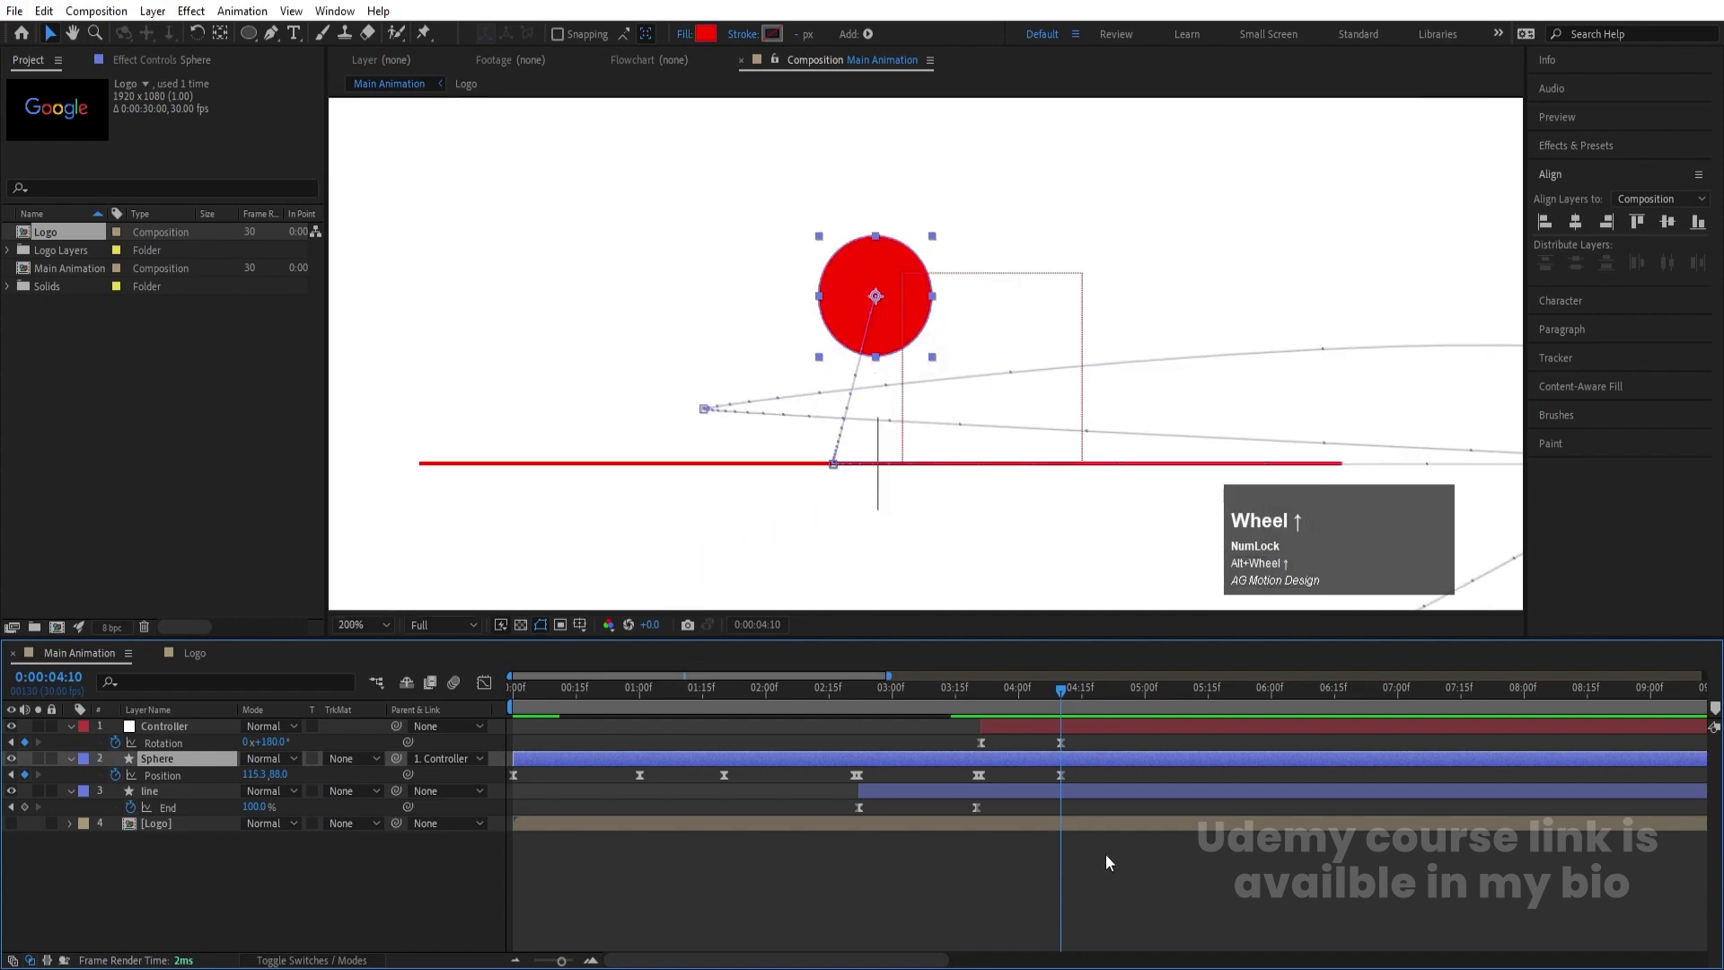
key("ctrl")
key("ctrl+shift+d")
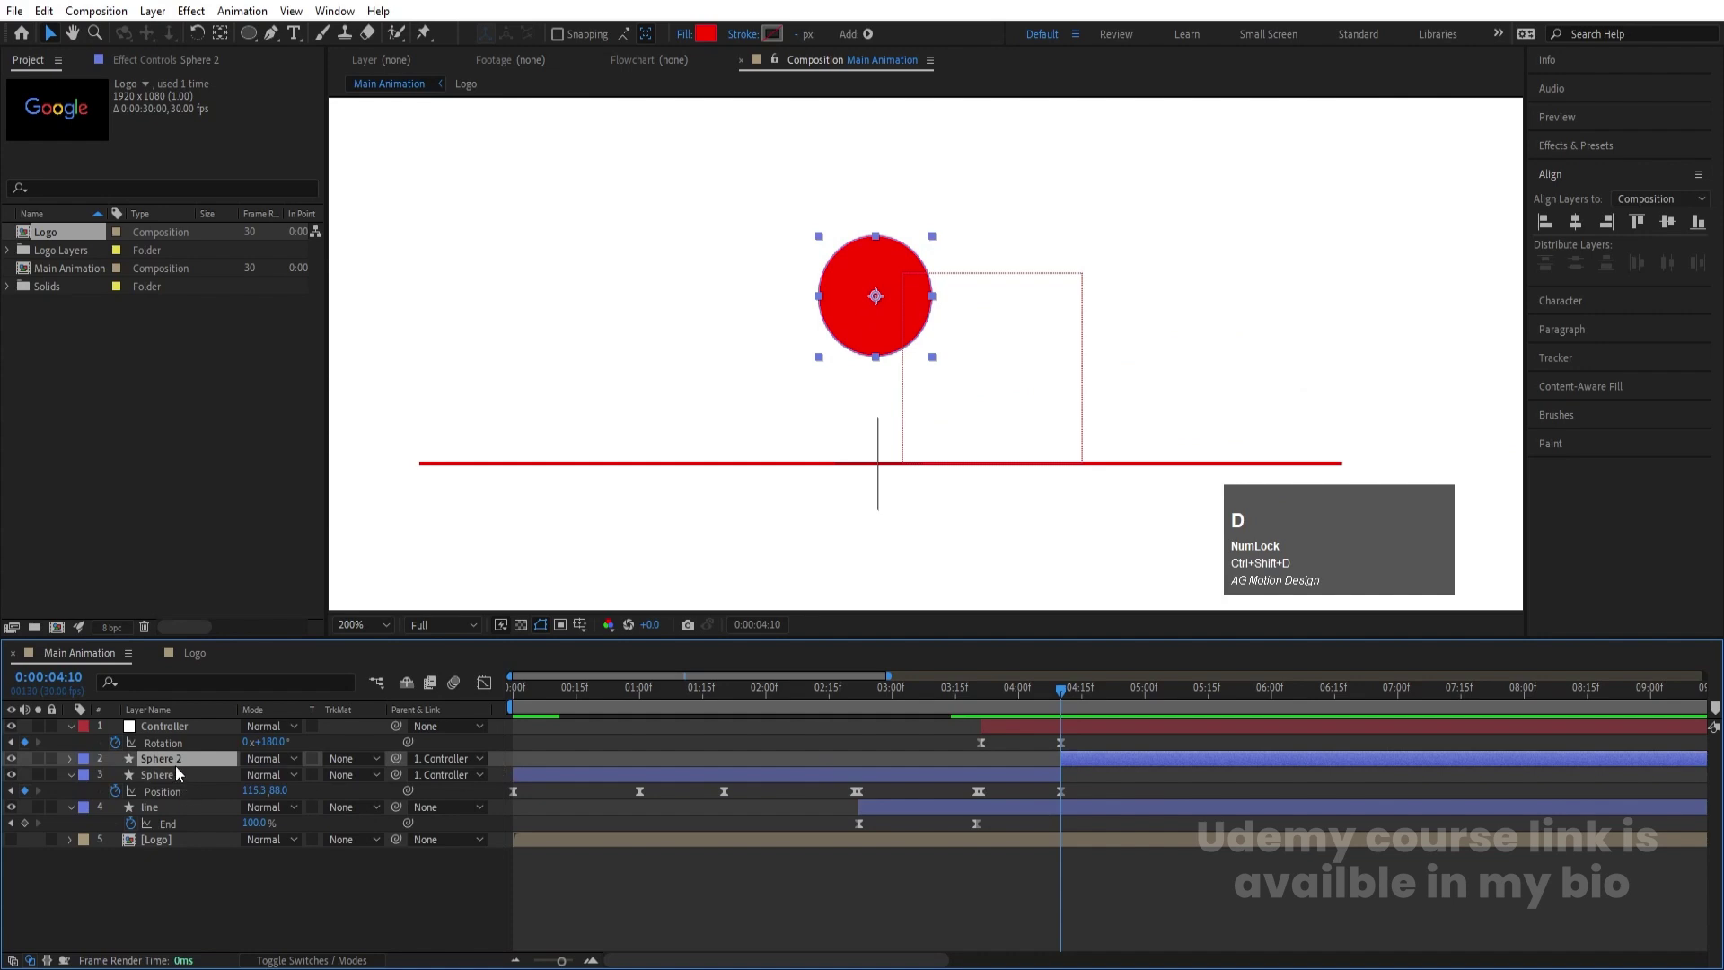
Move the split-off Sphere 2 layer above Controller and set its parent to None
left_click_drag(175, 765, 178, 719)
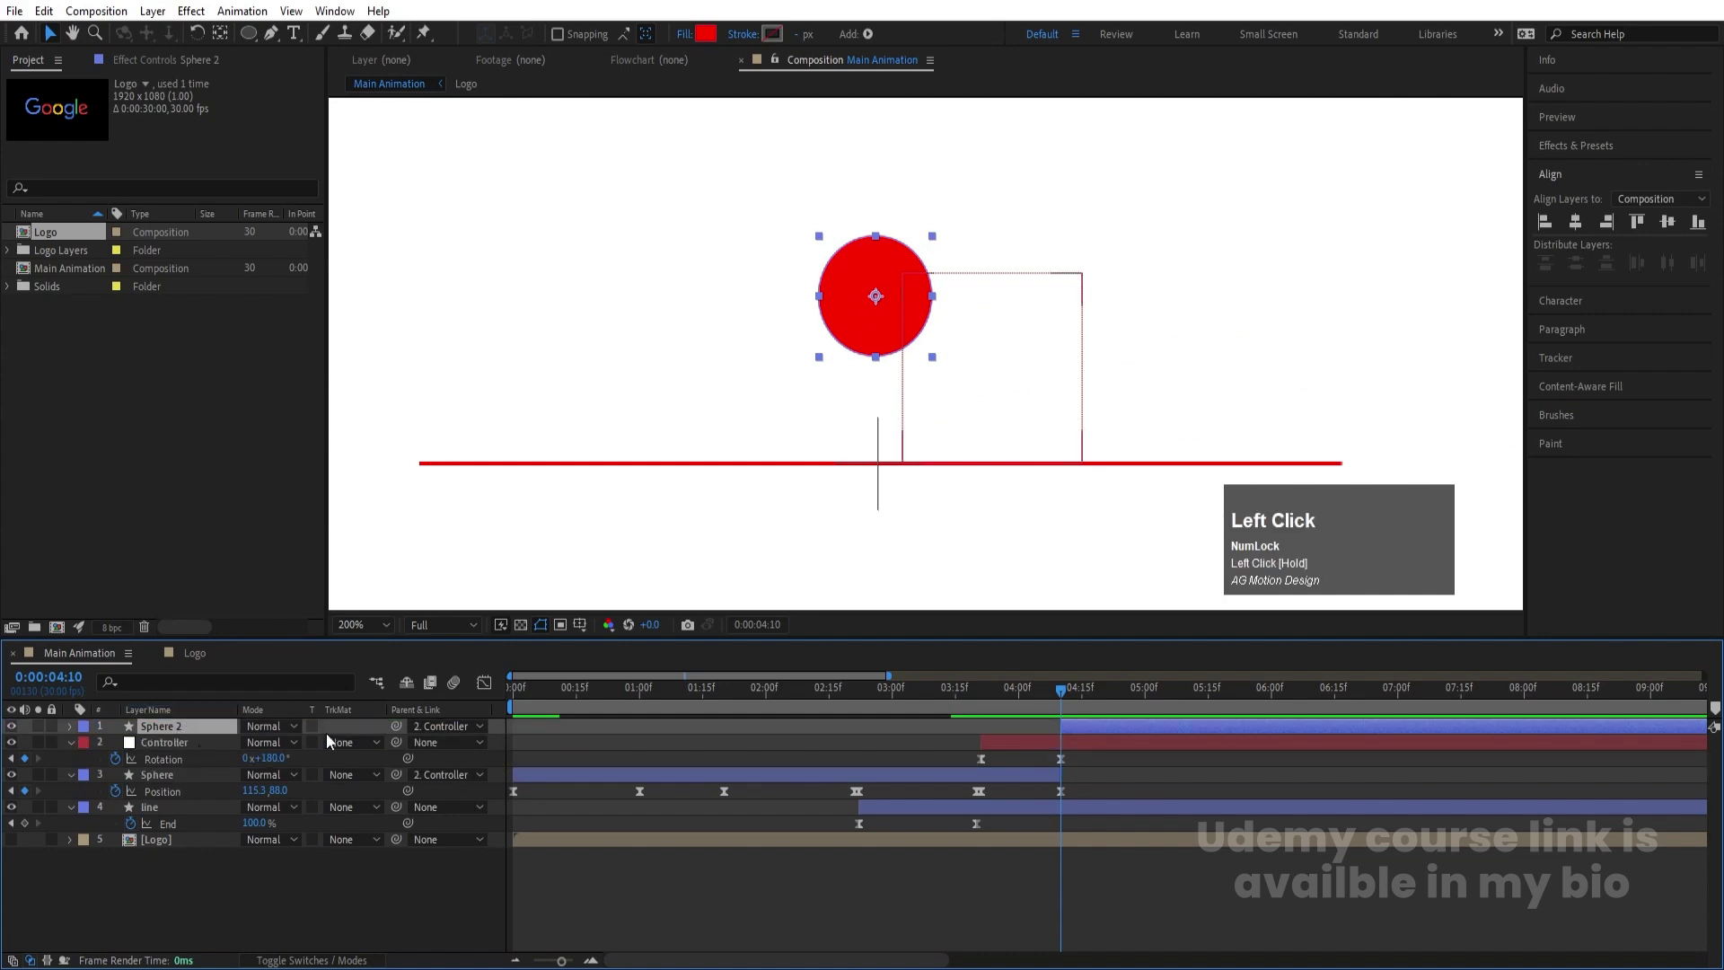
left_click(454, 725)
left_click(451, 743)
Delete all Position keyframes from the Sphere 2 layer and collapse the layers' keyframed properties
key("u")
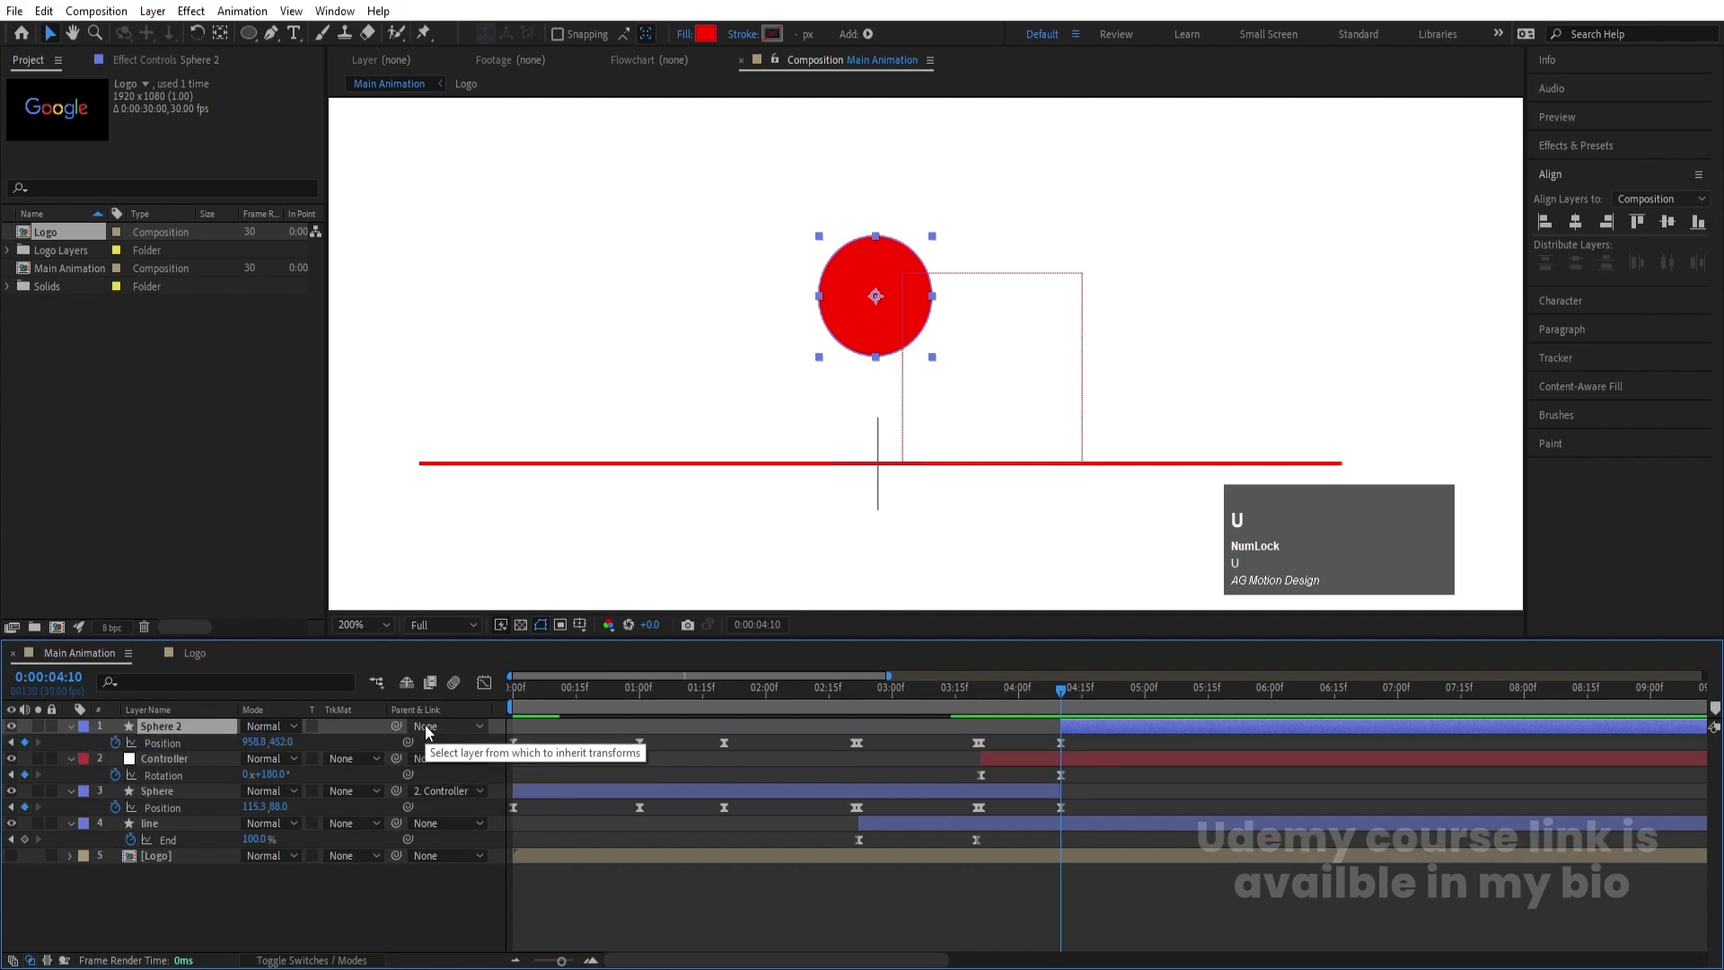
left_click(191, 745)
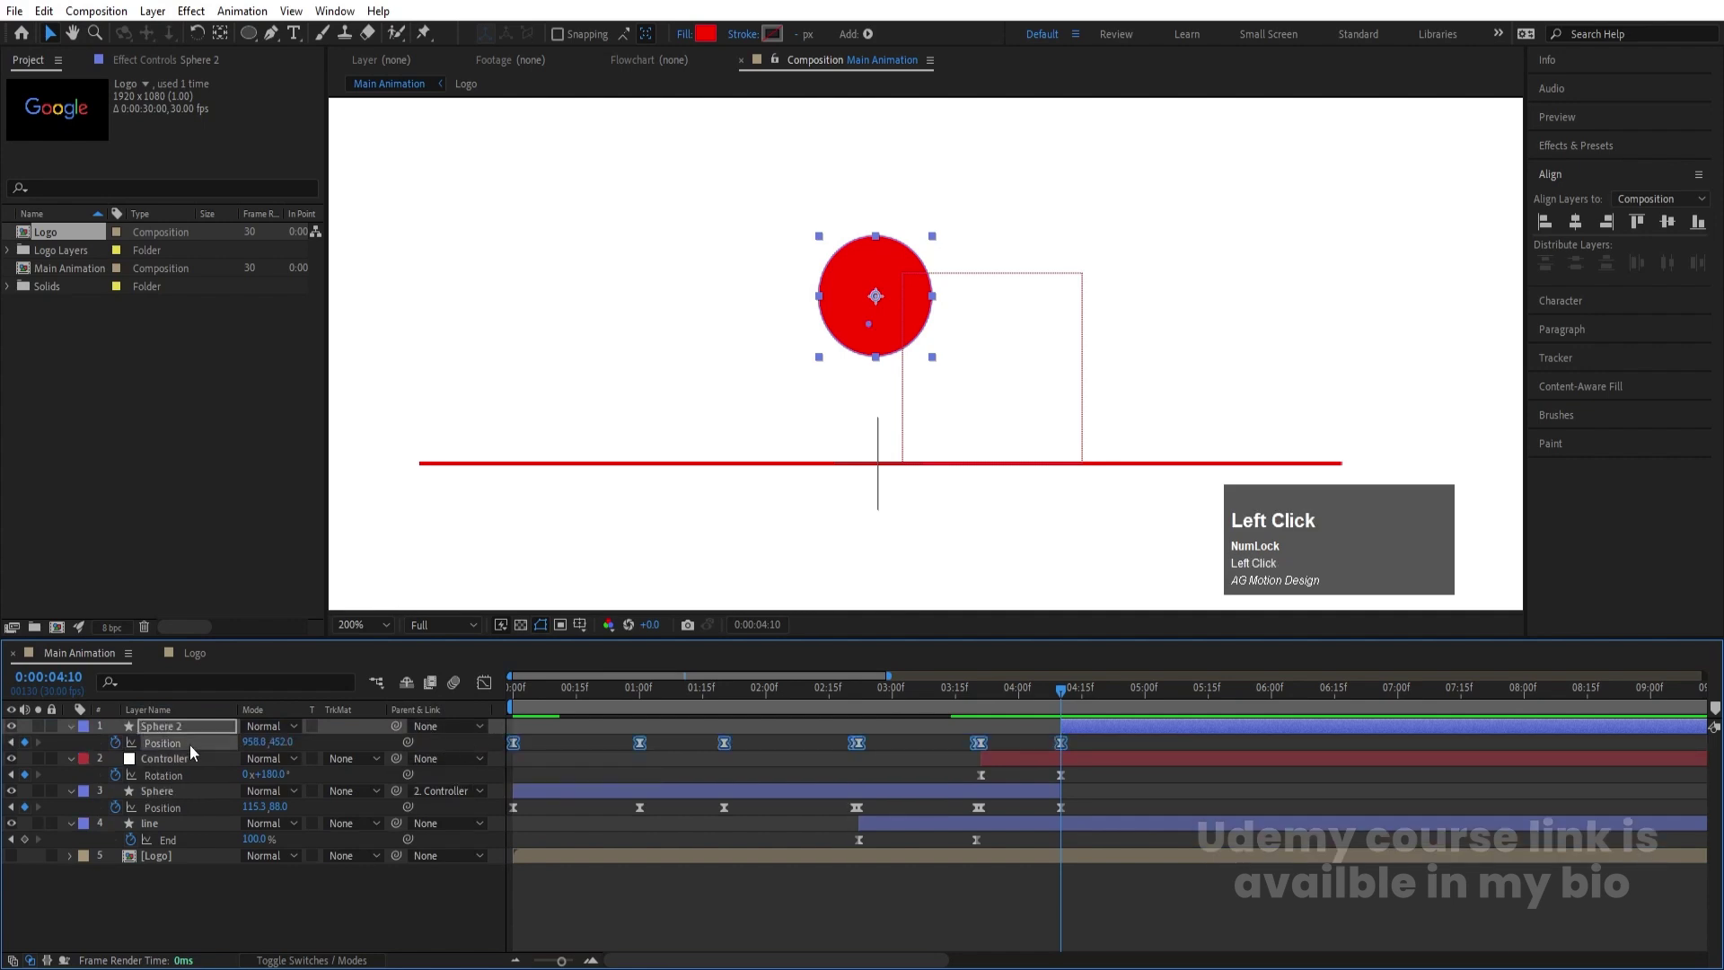
key("Delete")
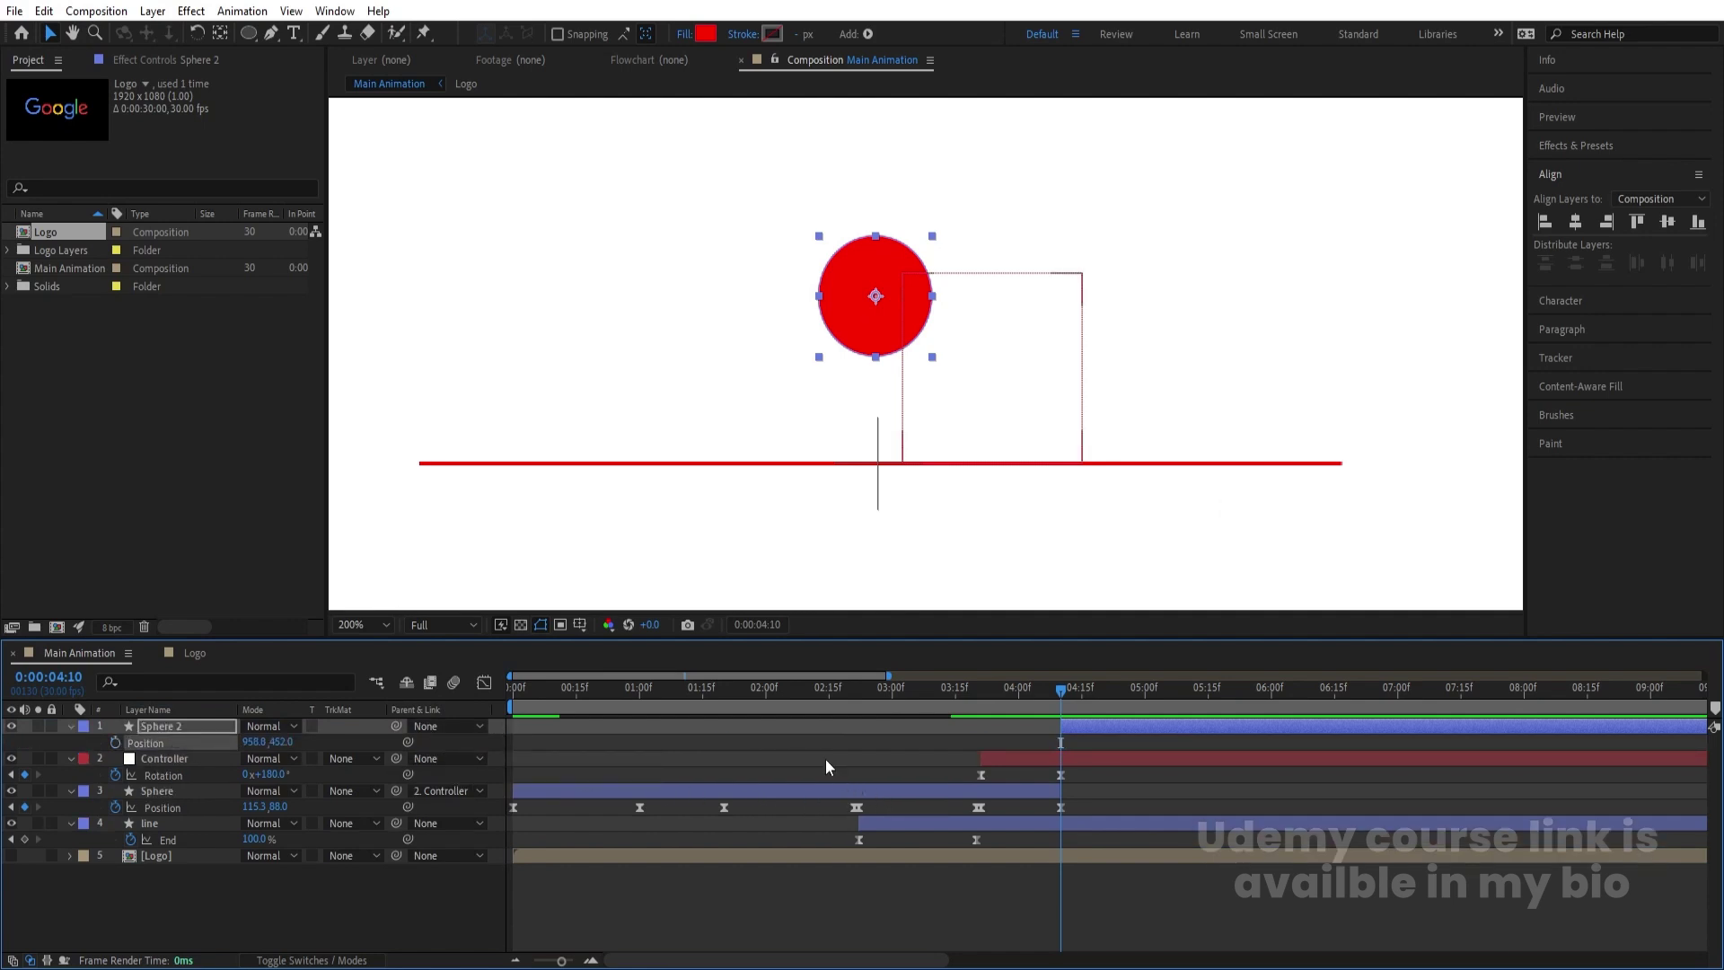
left_click(826, 757)
key("u")
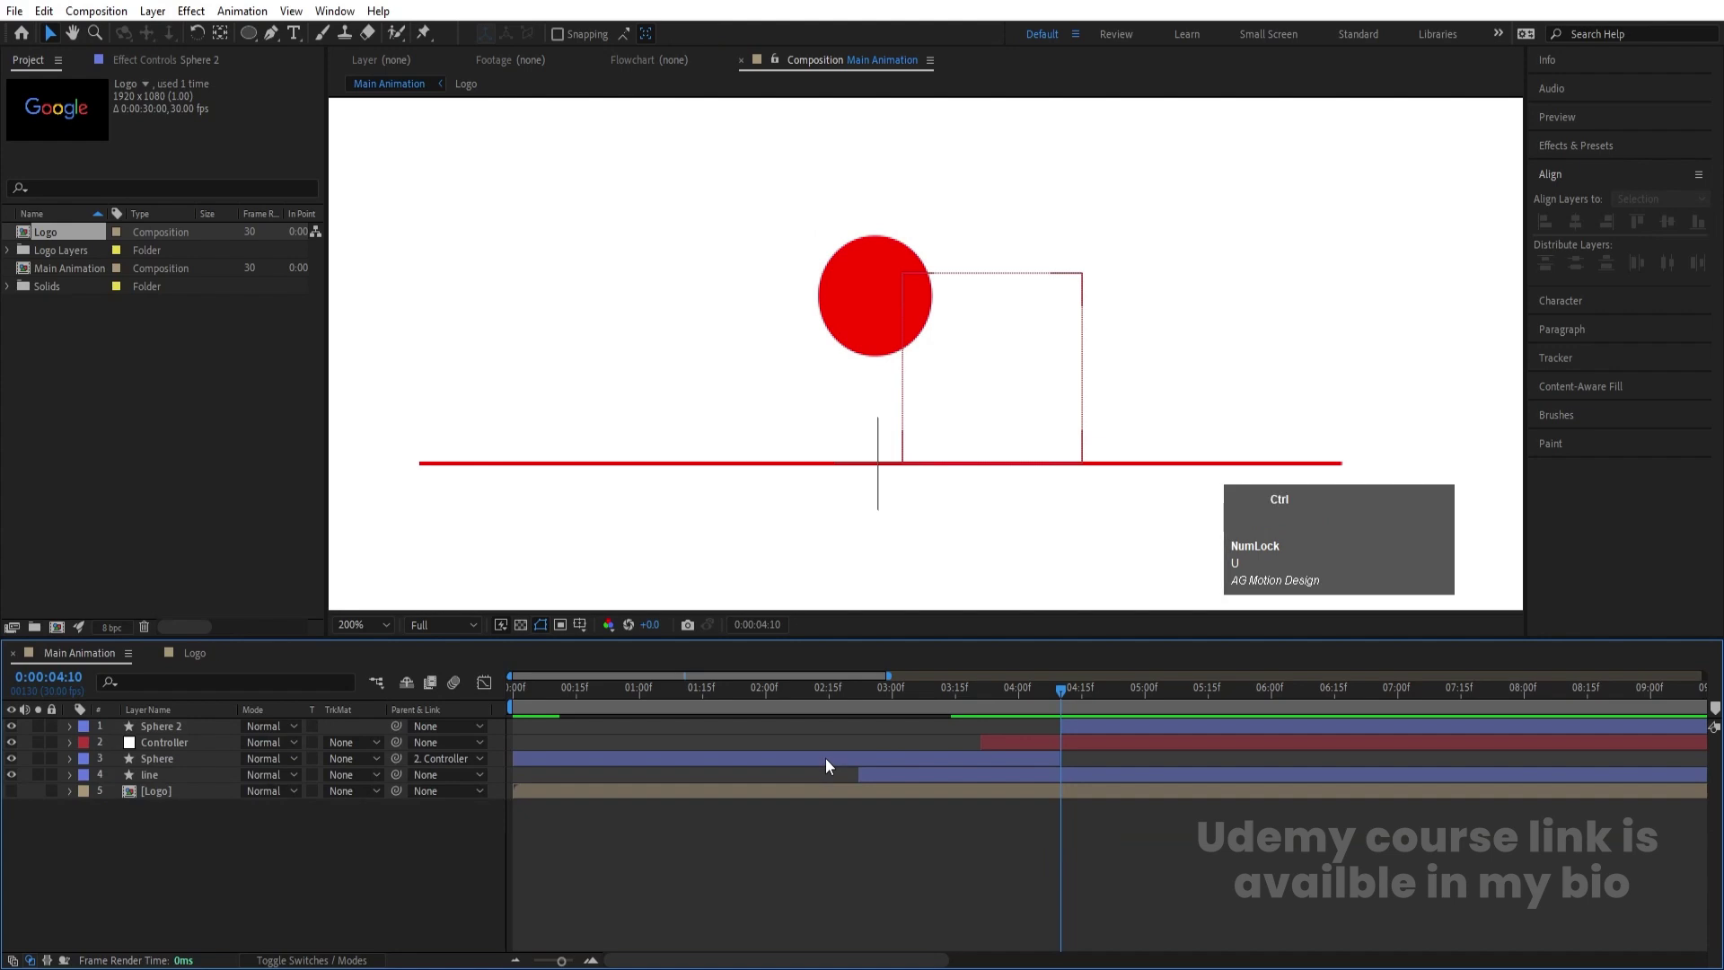
Reveal the Position property of Sphere 2 and start keyframing it at 0:00:04:10
left_click(1077, 723)
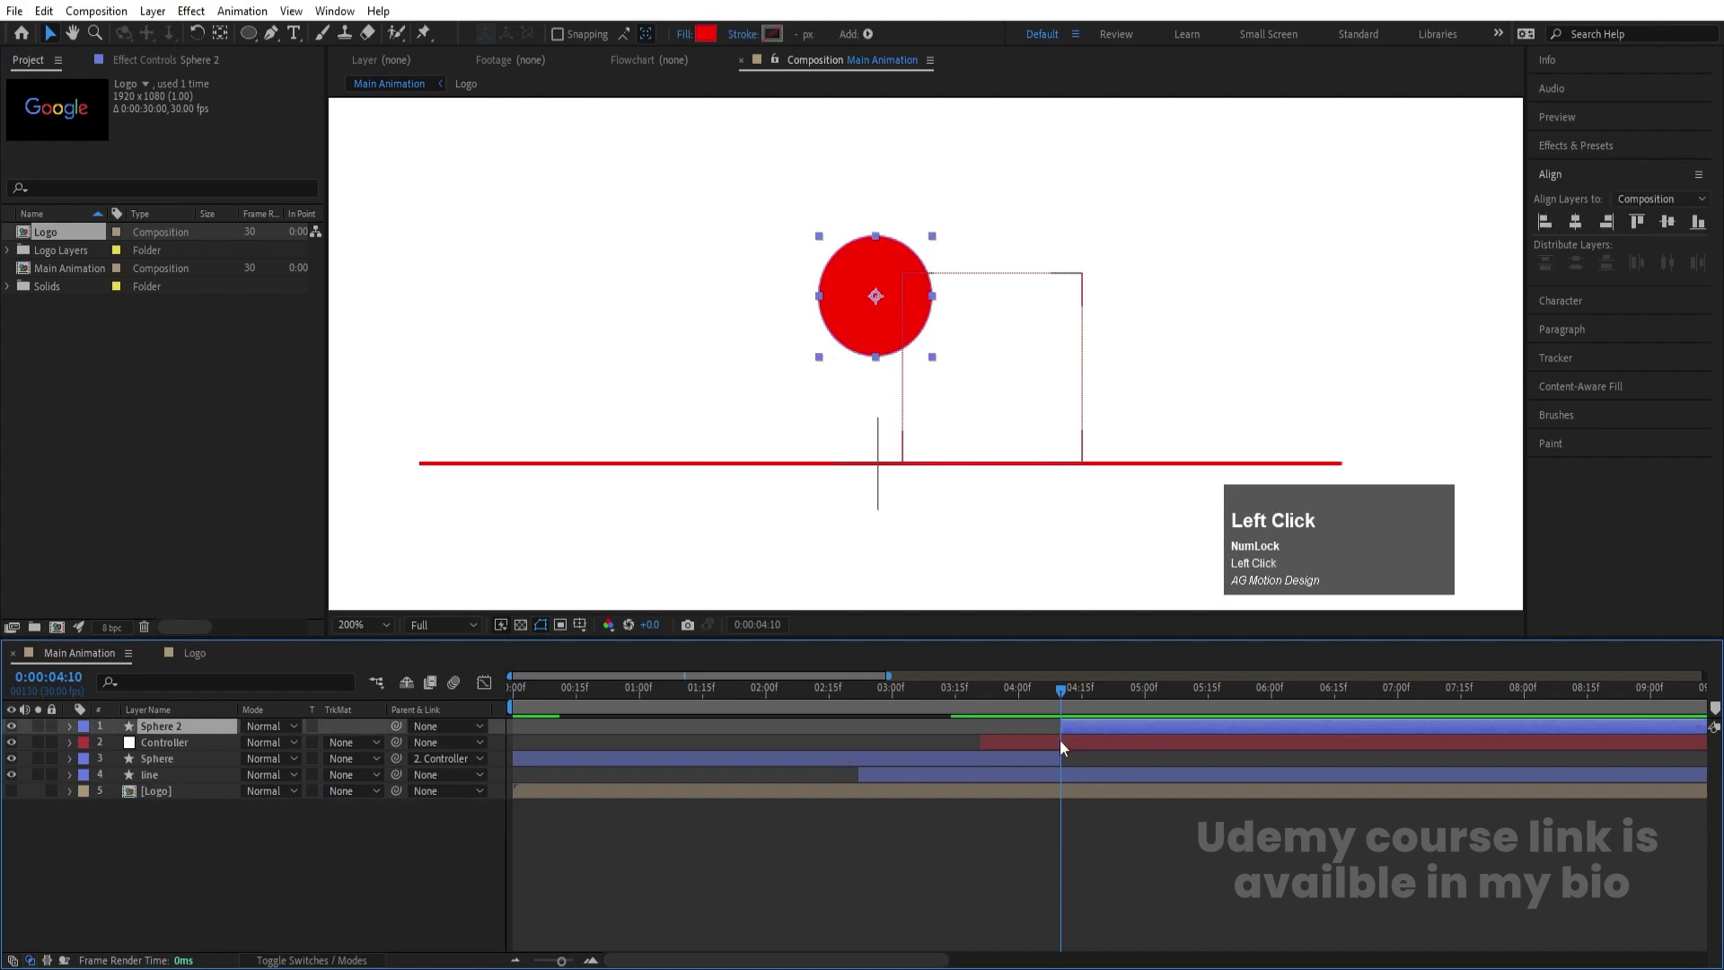
key("p")
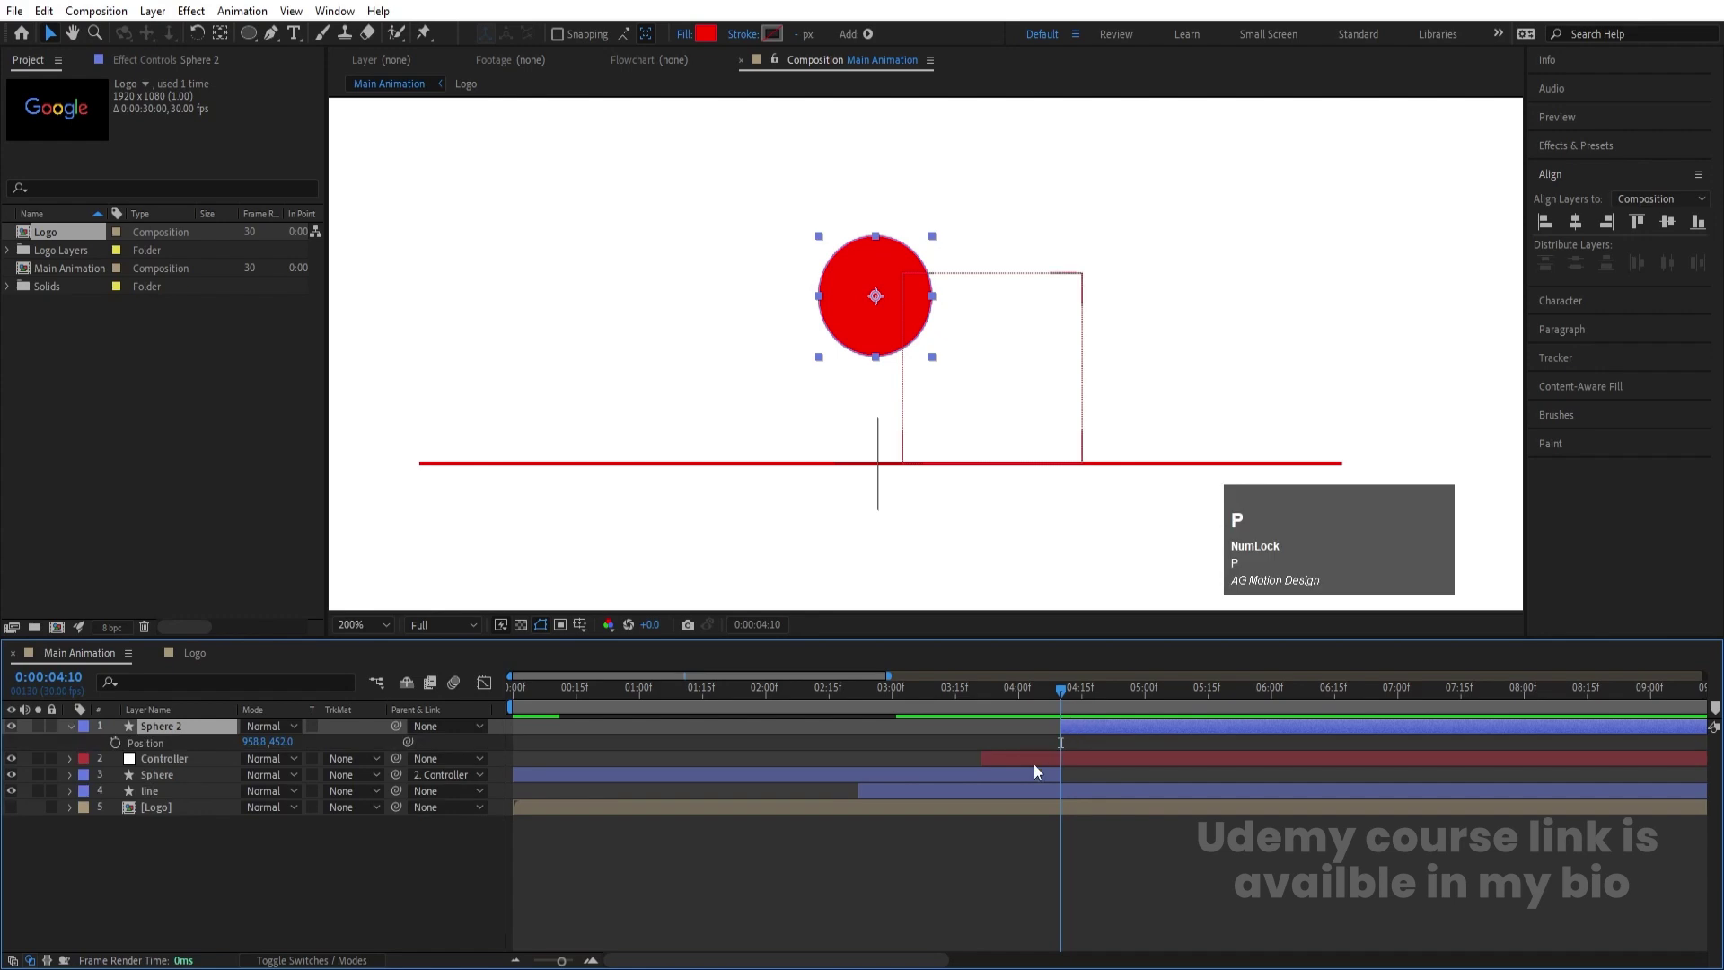
left_click(115, 743)
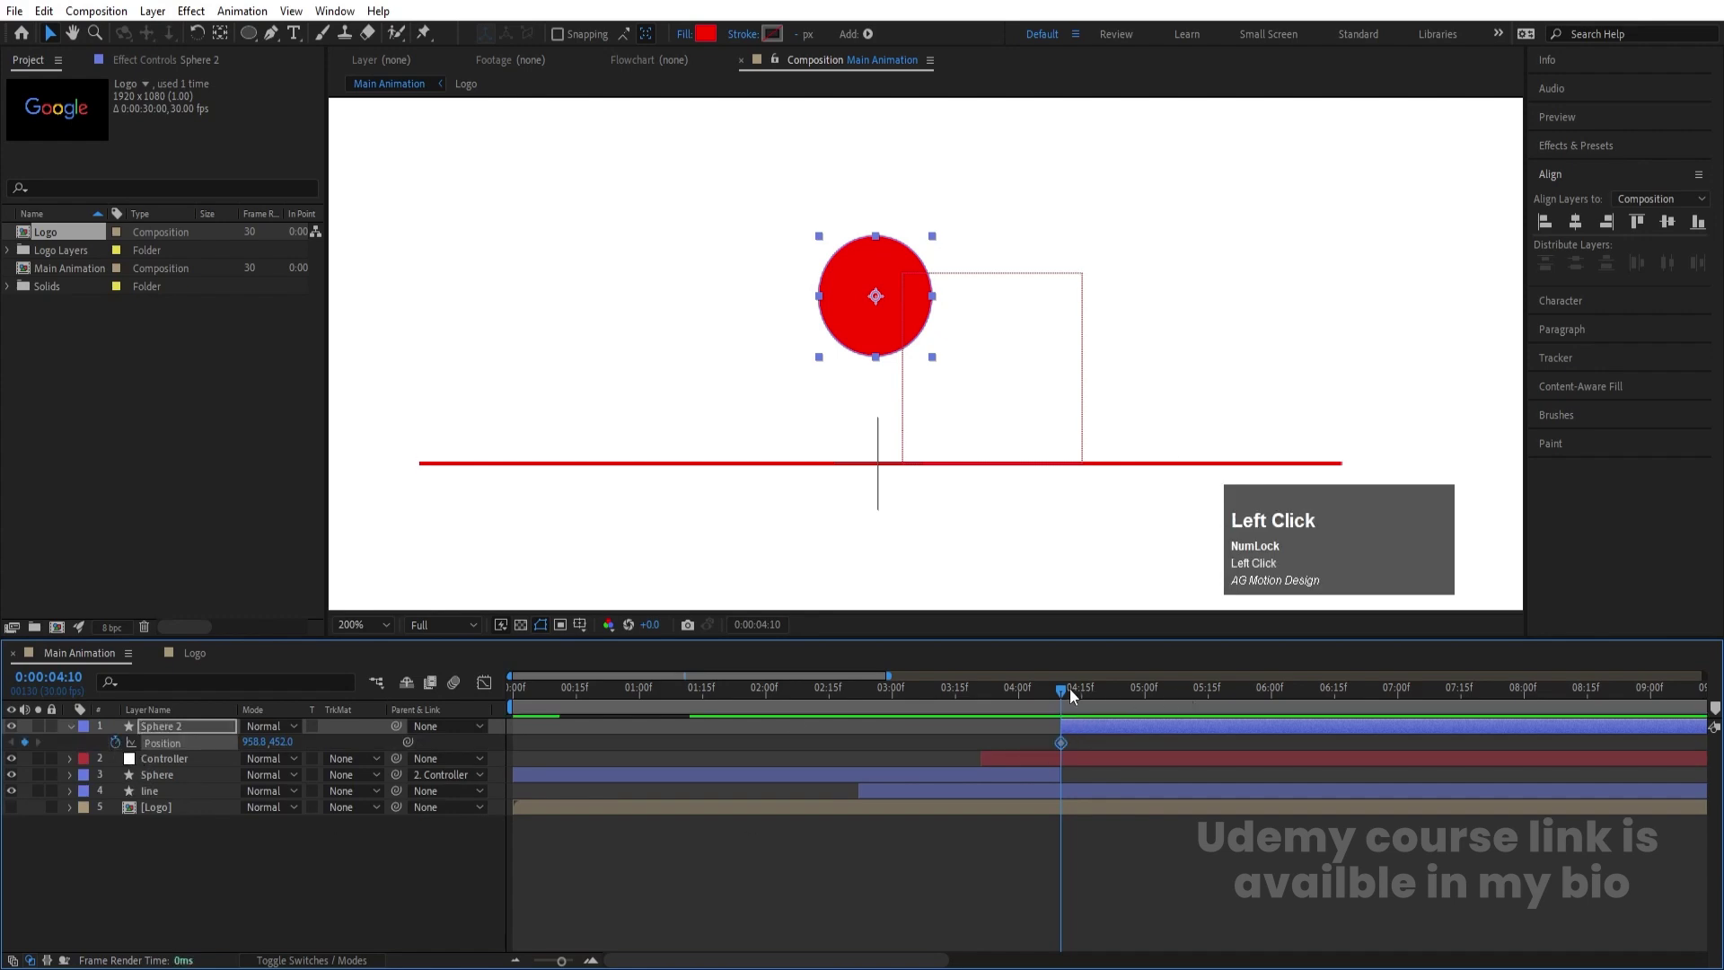
At 0:00:05:00, drop Sphere 2 to a Y position of 823, fit the composition in the viewer, and preview from 0:00:03:22
key("minus")
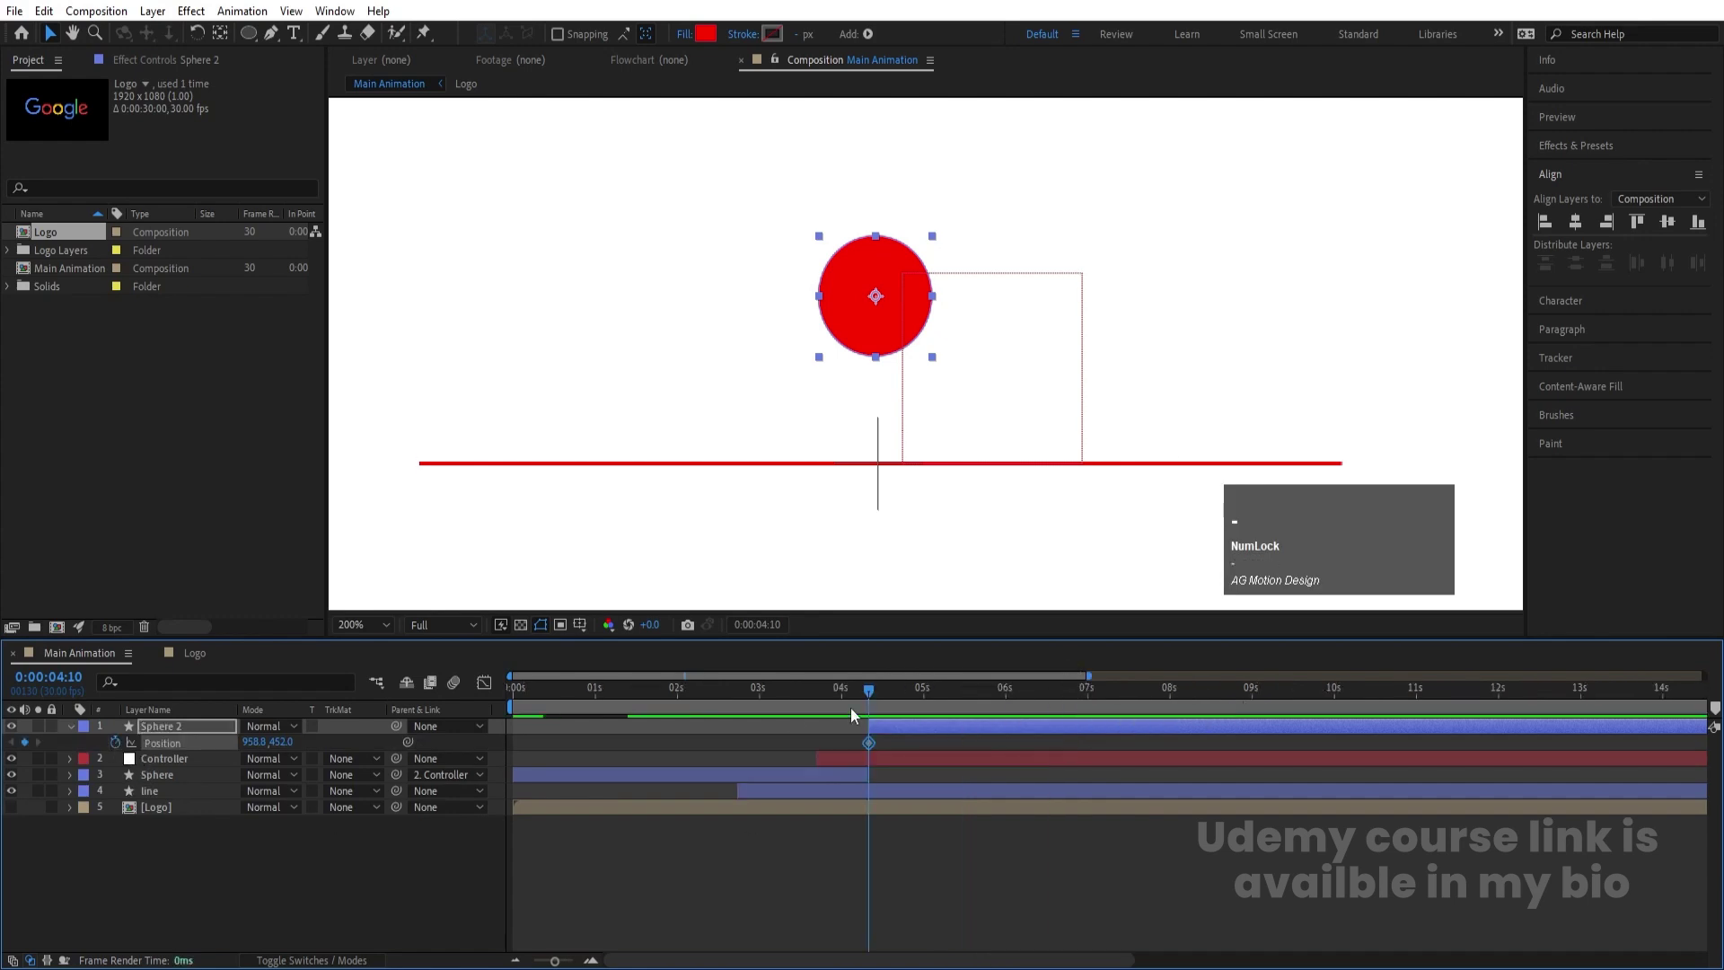
left_click_drag(870, 691, 924, 701)
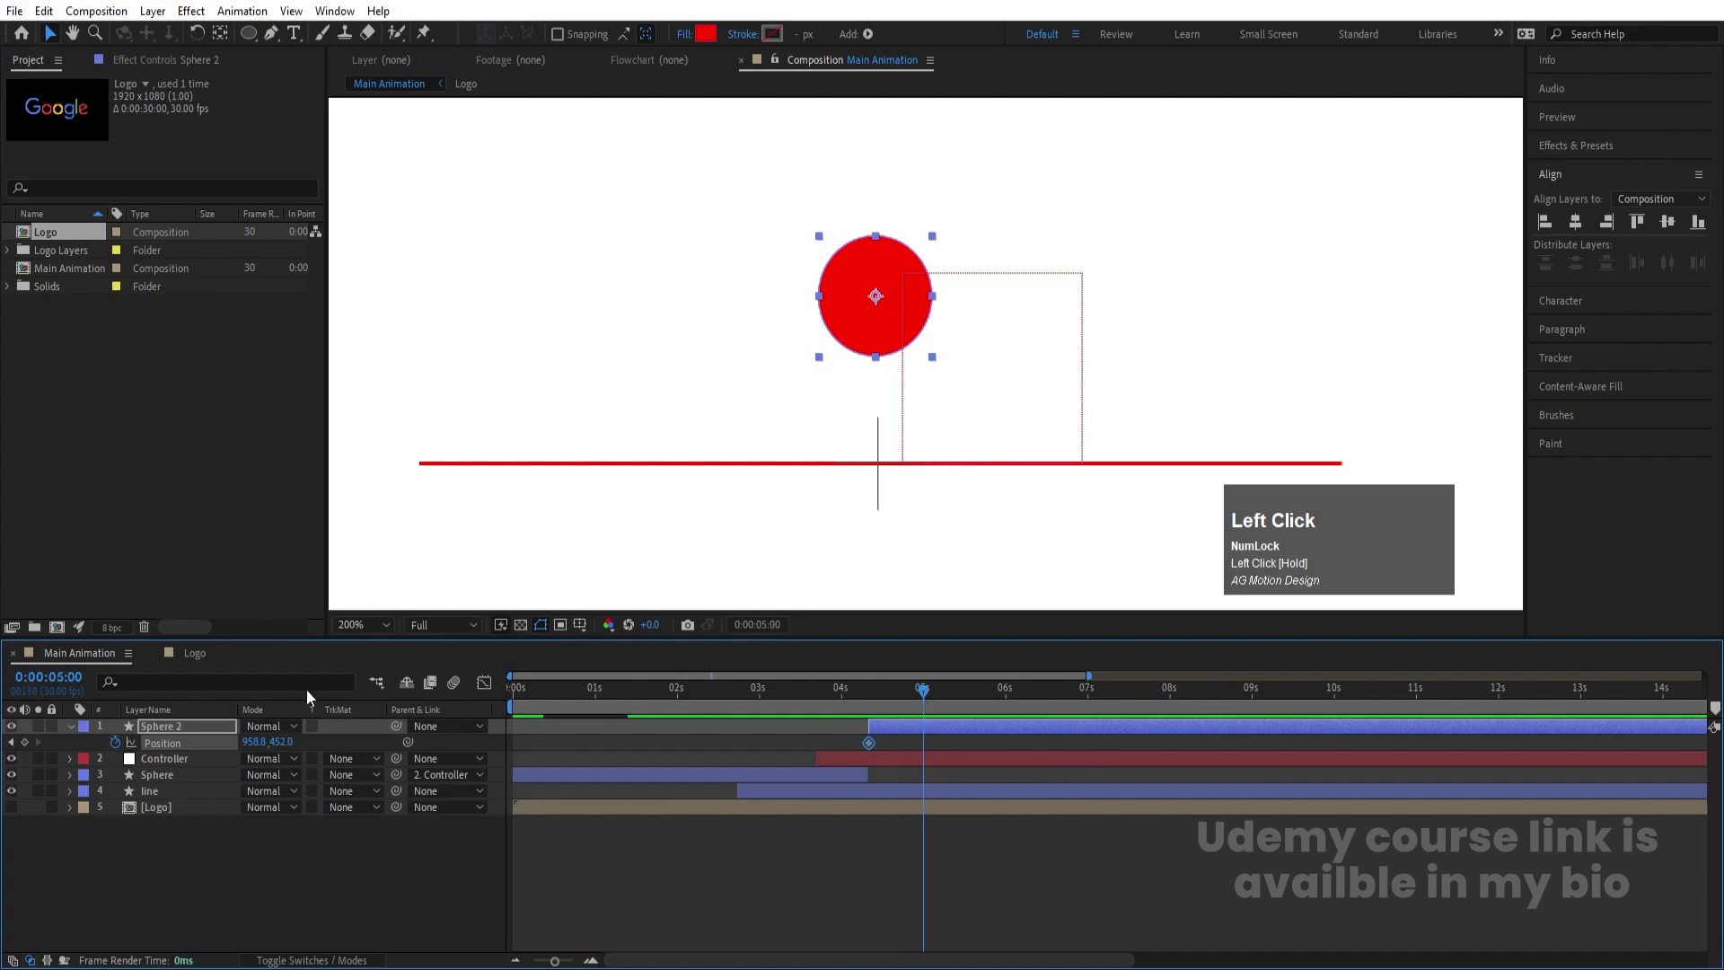
left_click(383, 625)
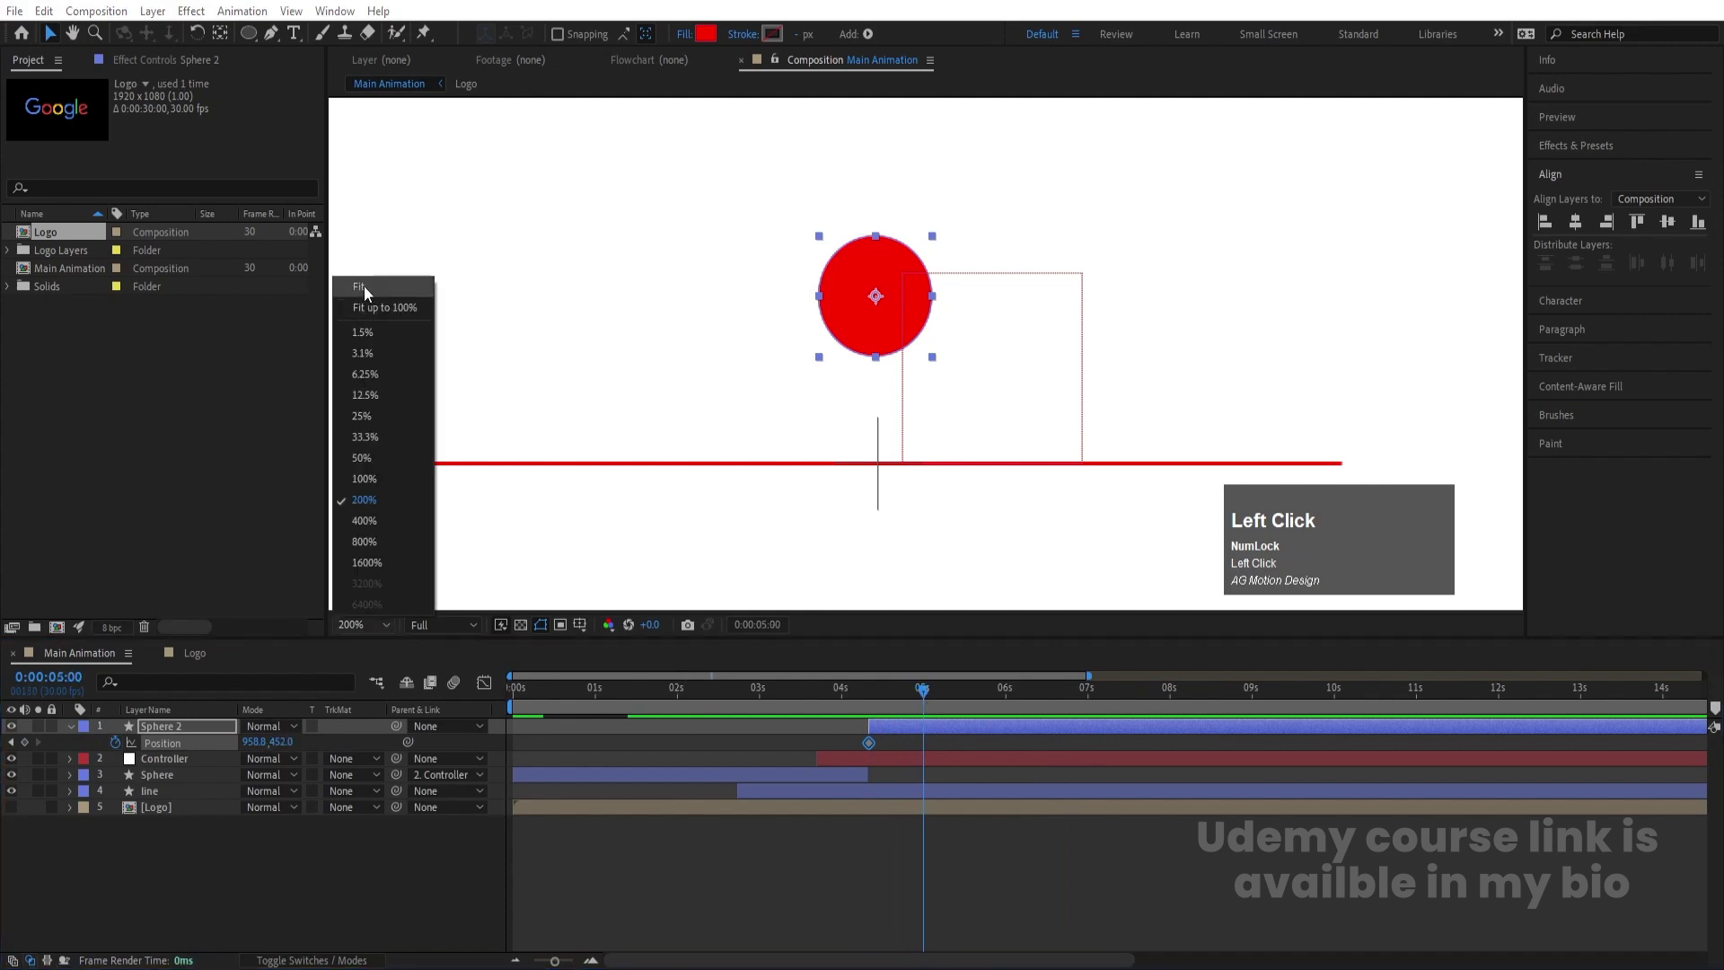
left_click(364, 286)
left_click_drag(284, 745, 599, 768)
left_click_drag(866, 688, 819, 670)
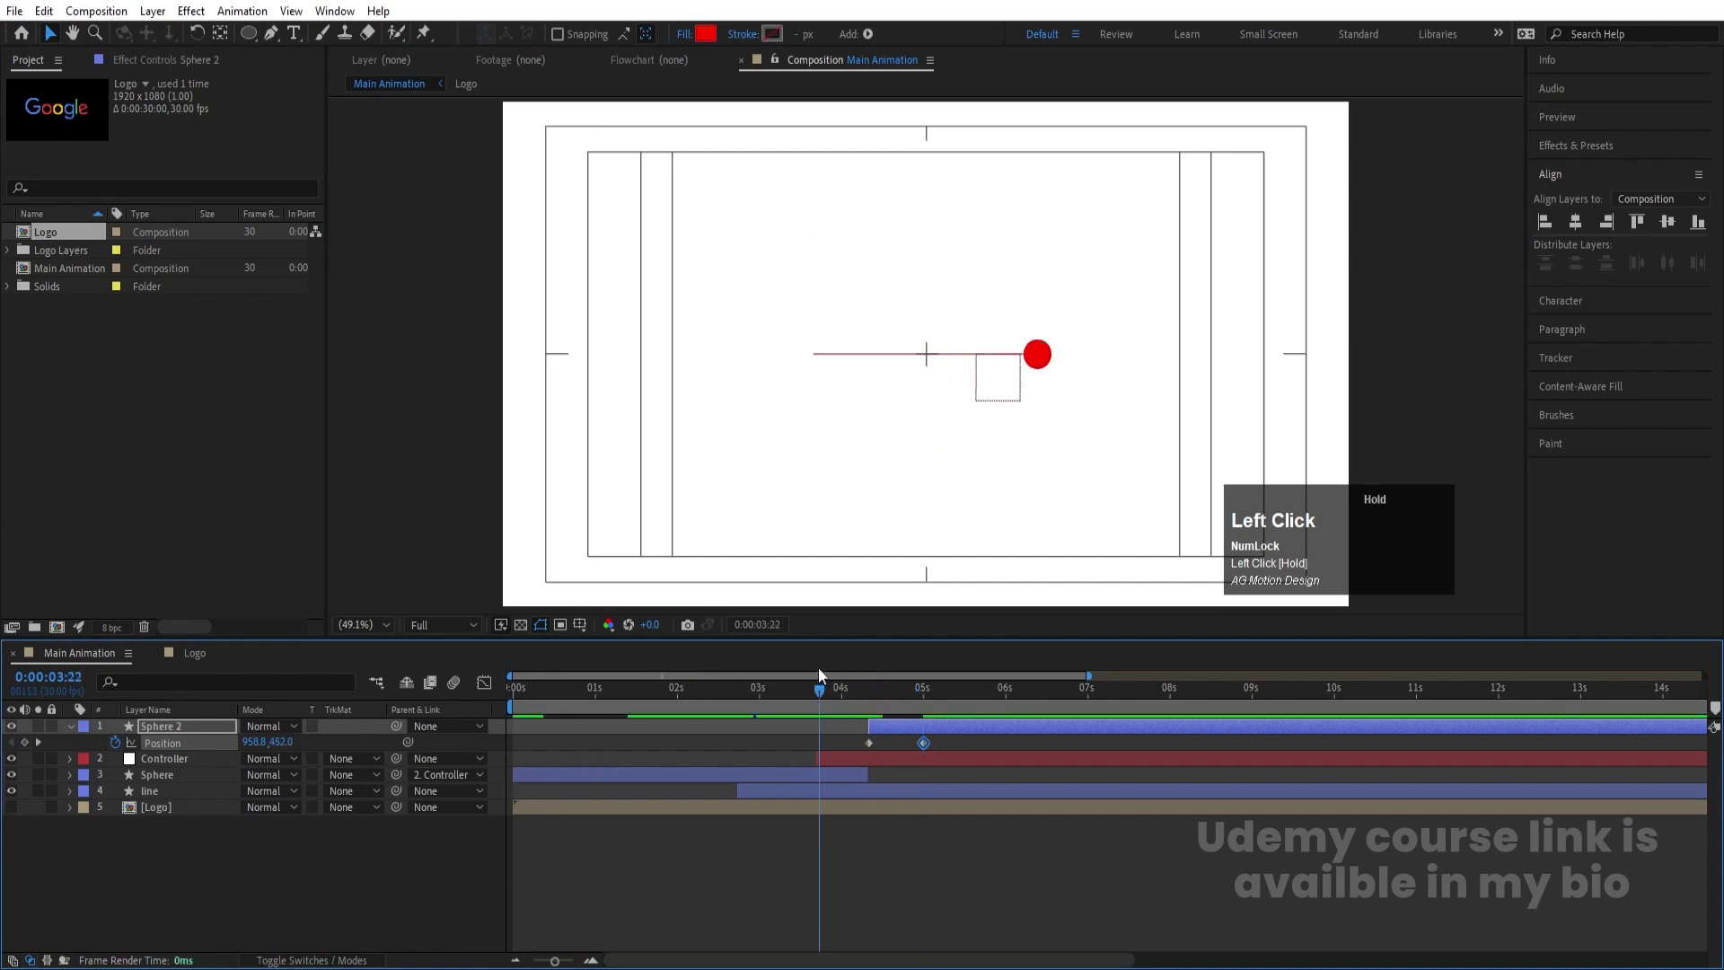
key("space")
key("space")
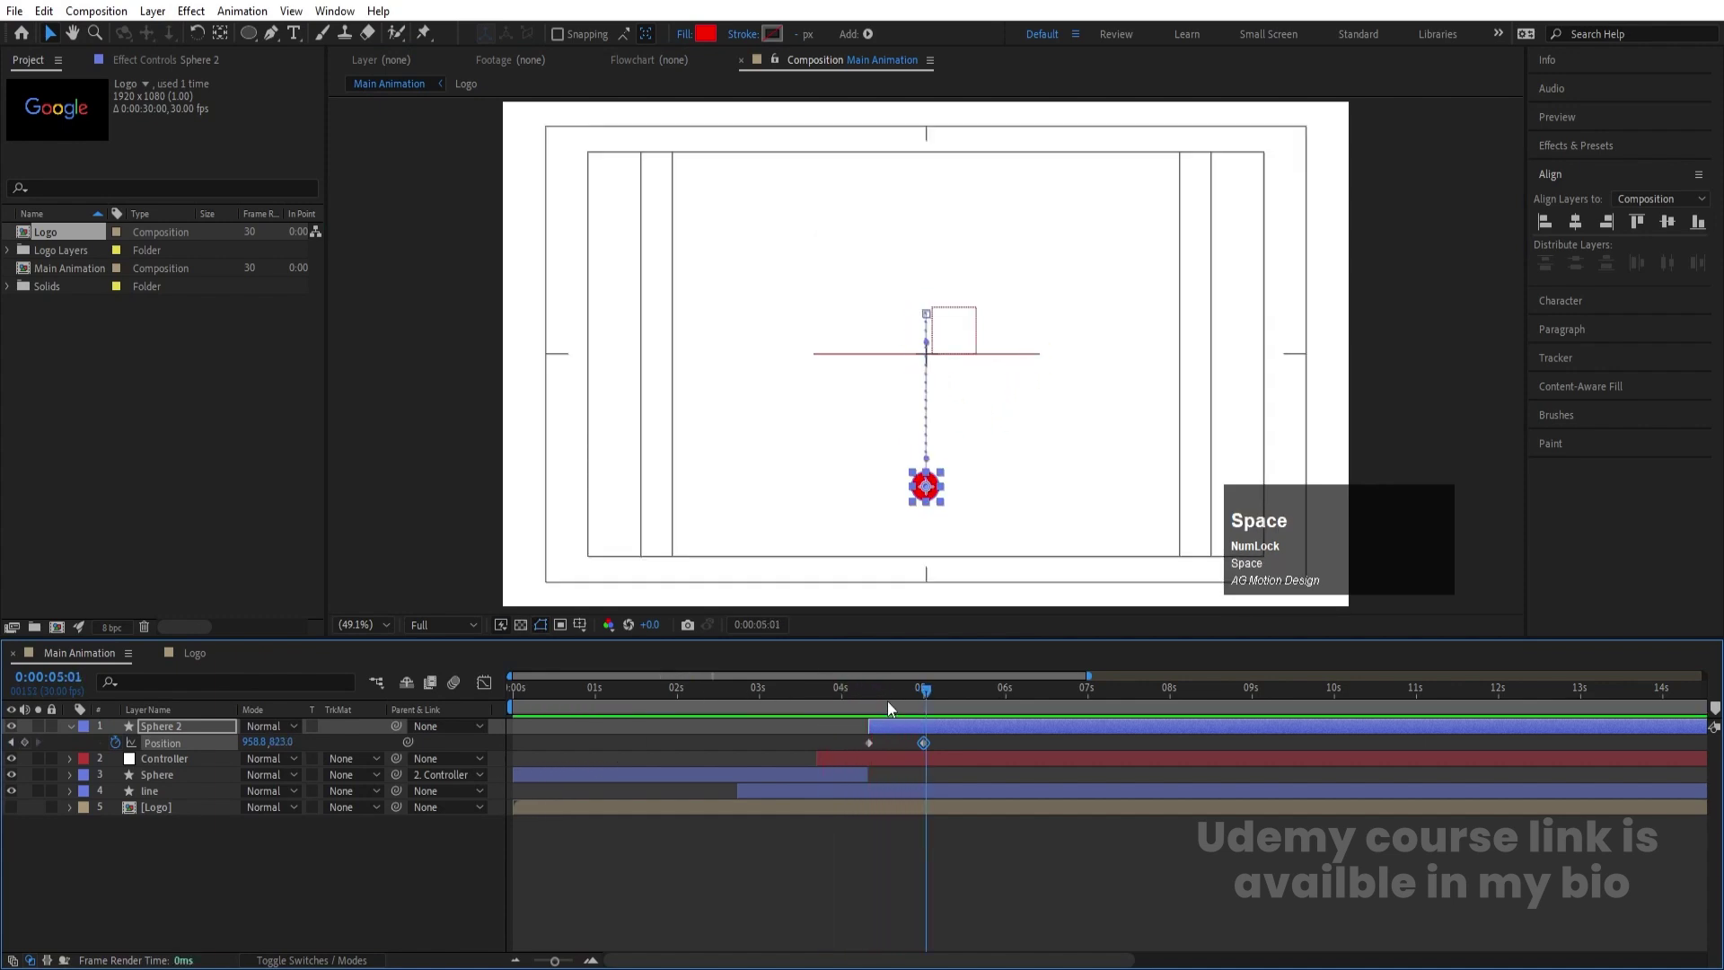
Easy-ease both Sphere 2 Position keyframes, shape the speed graph to peak just after 0:00:04:10, and preview the drop
left_click_drag(851, 741, 943, 752)
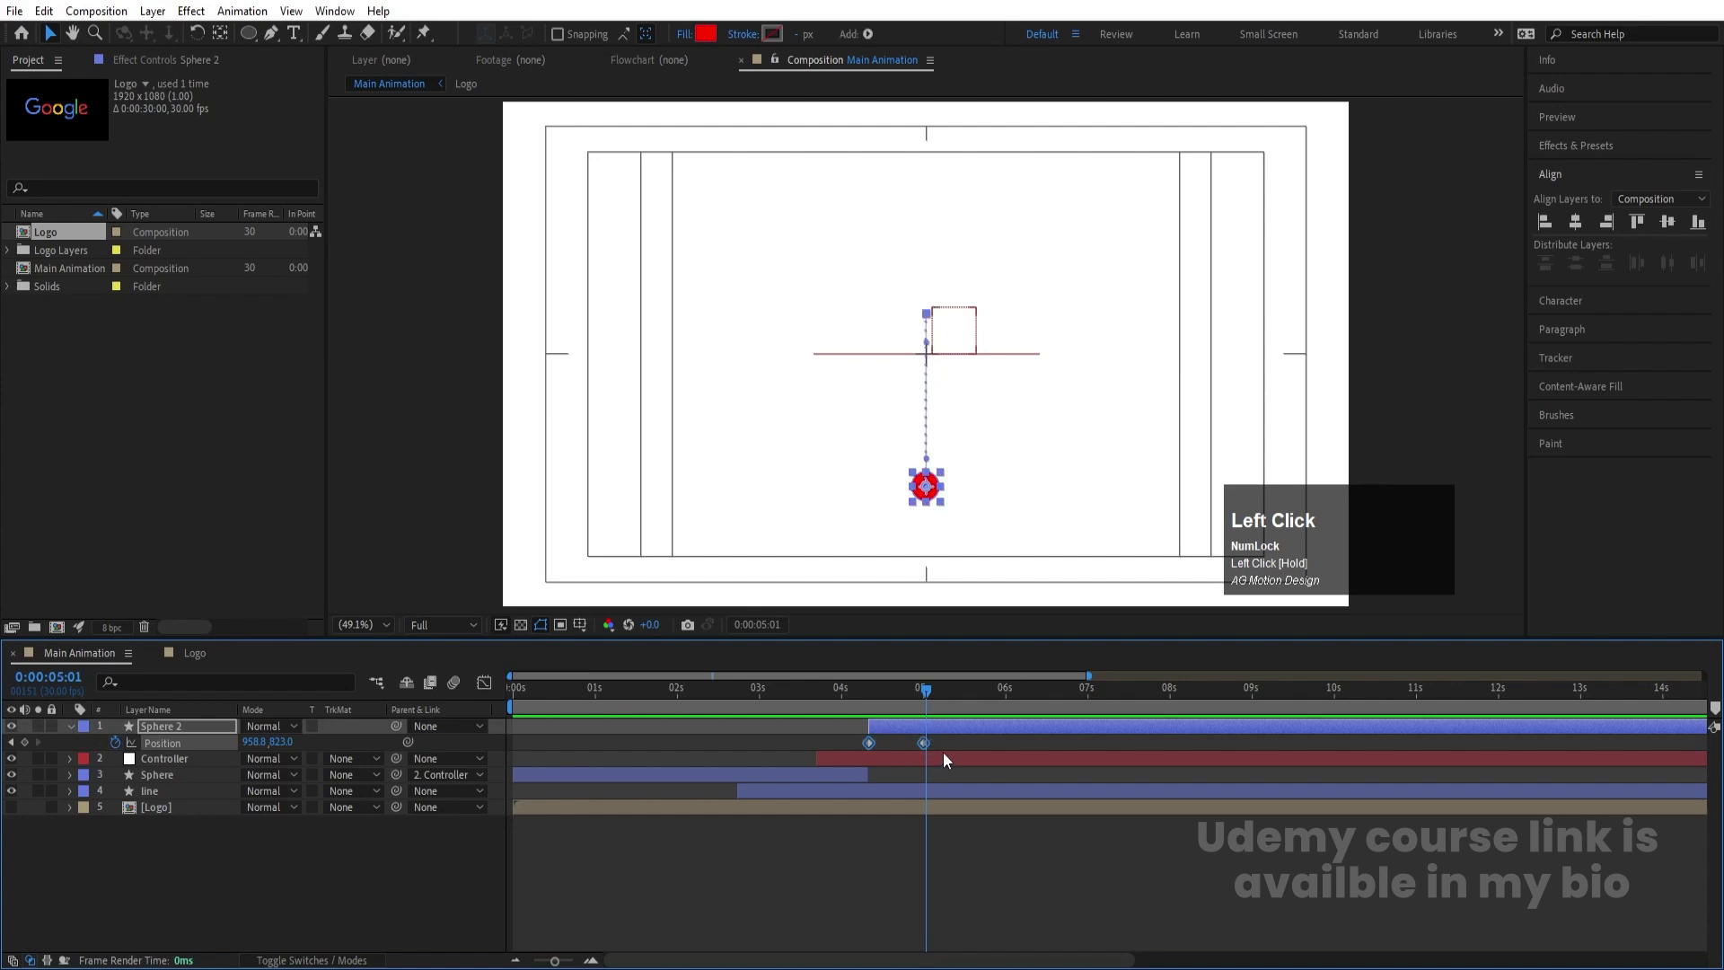
key("F9")
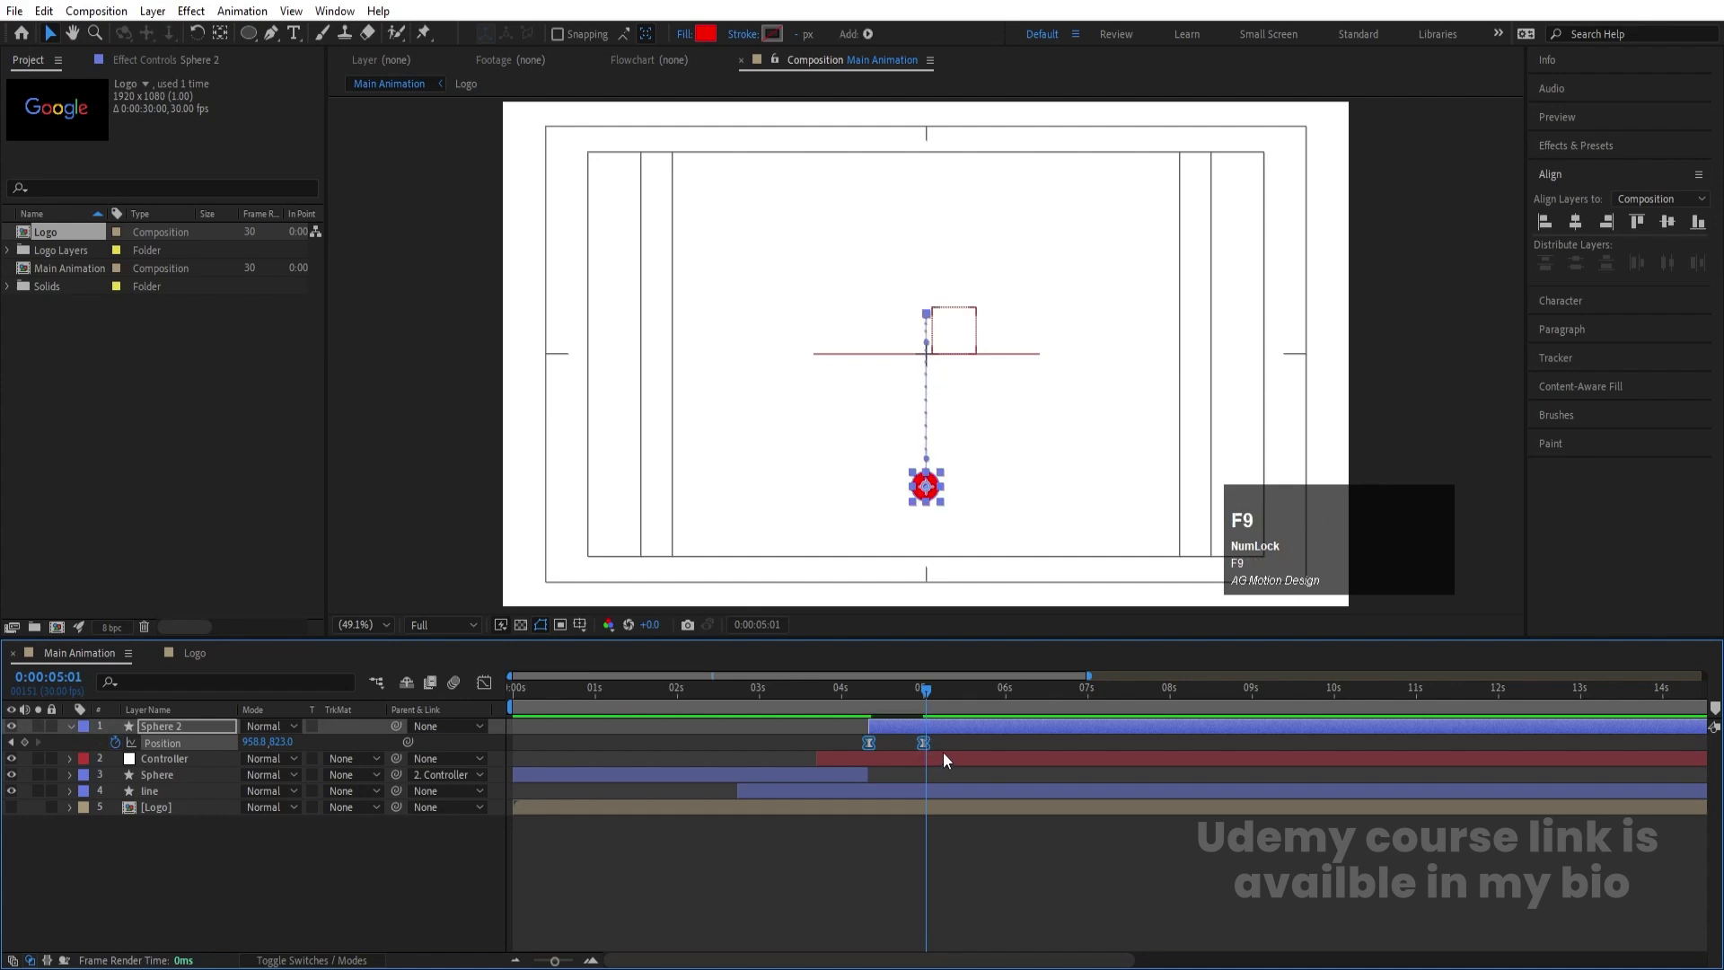
key("equal")
left_click(484, 682)
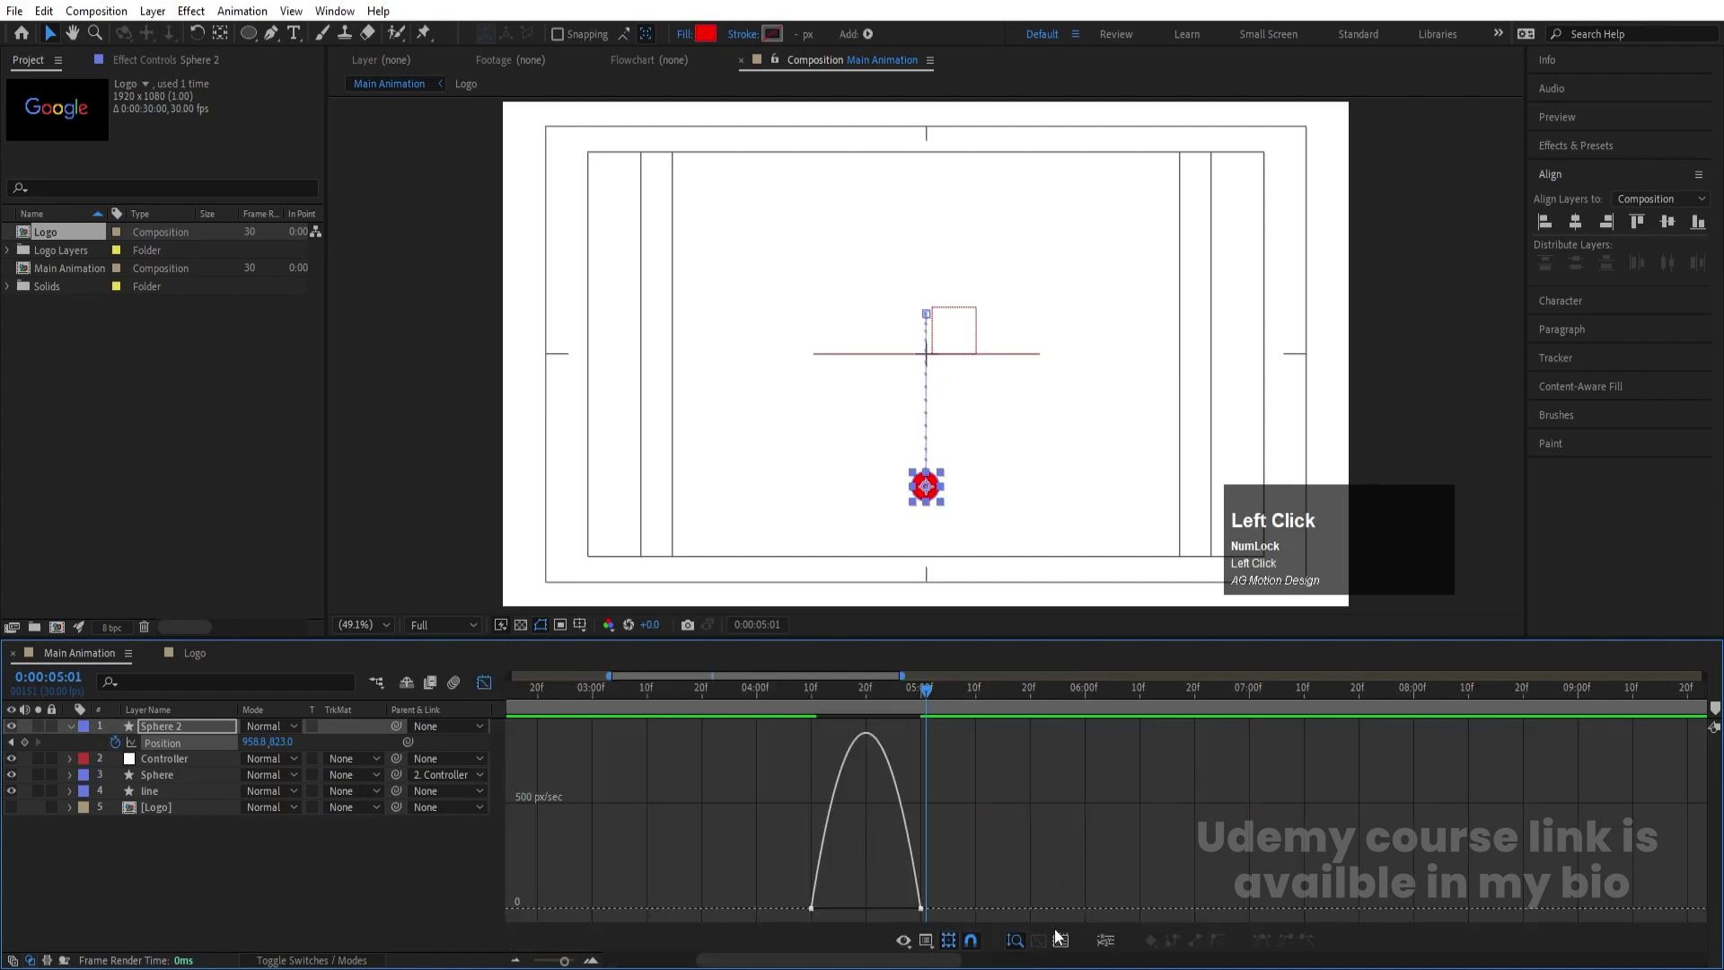
left_click_drag(904, 909, 819, 909)
left_click_drag(801, 691, 734, 686)
key("space")
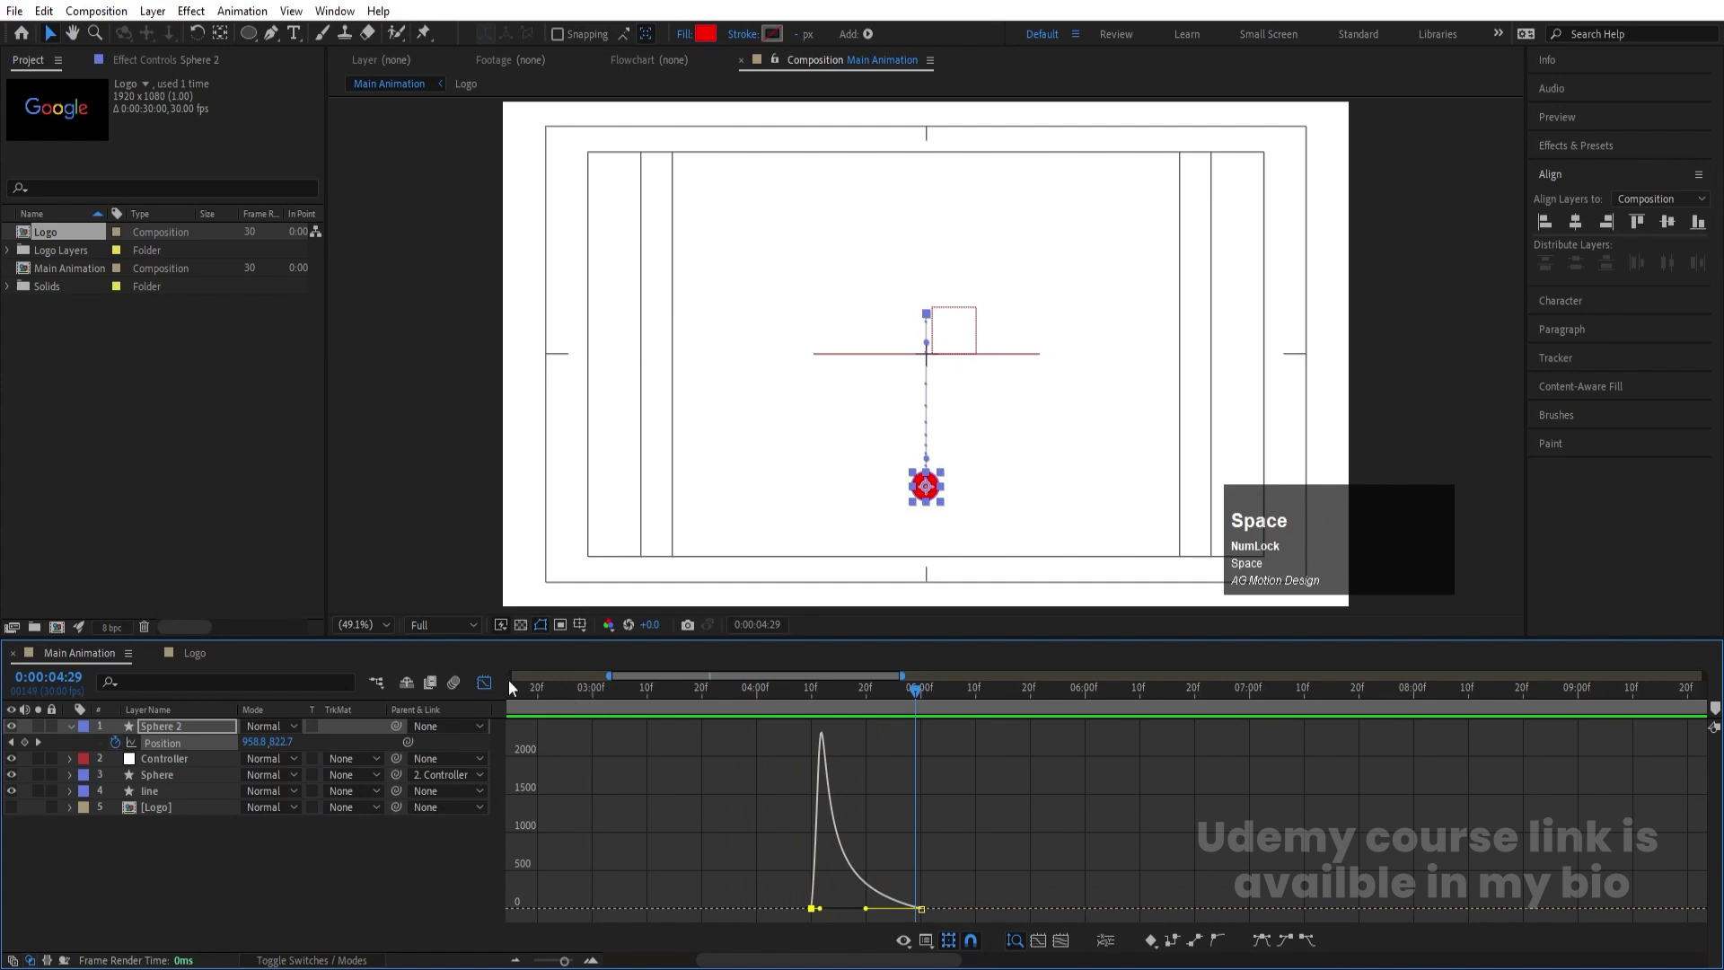
Raise Sphere 2 well above the line with a Position keyframe at 0:00:06:00 and preview from 0:00:04:07
left_click(484, 683)
left_click_drag(914, 699, 1033, 710)
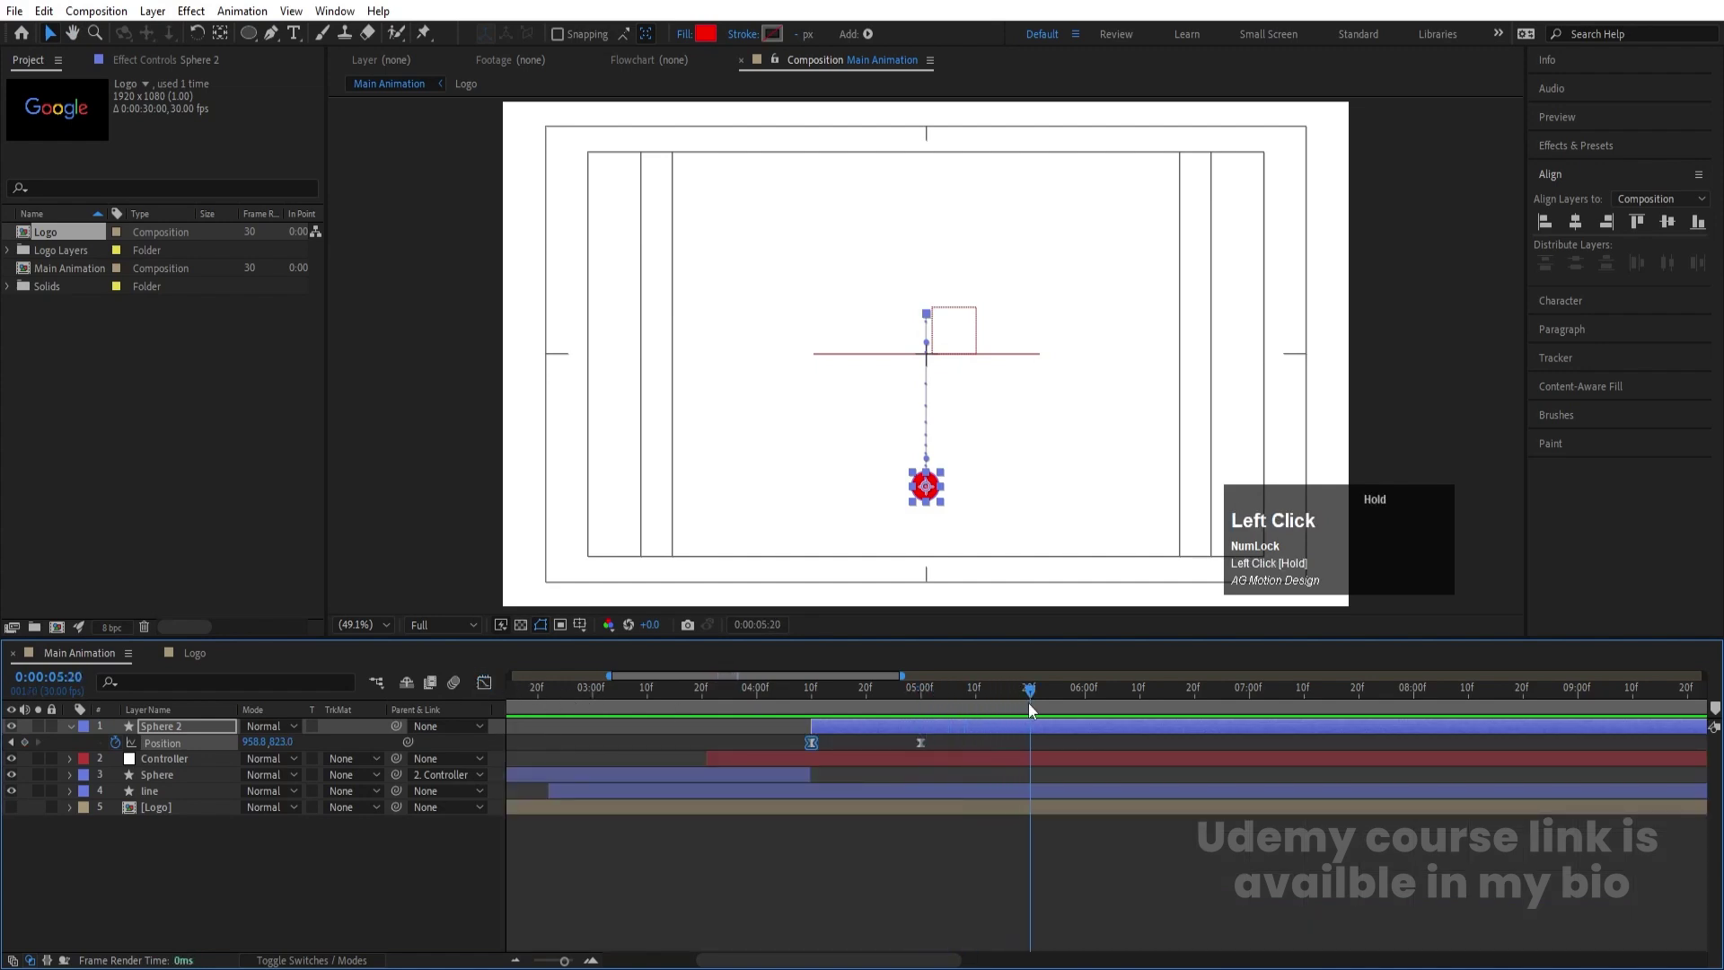
left_click(277, 734)
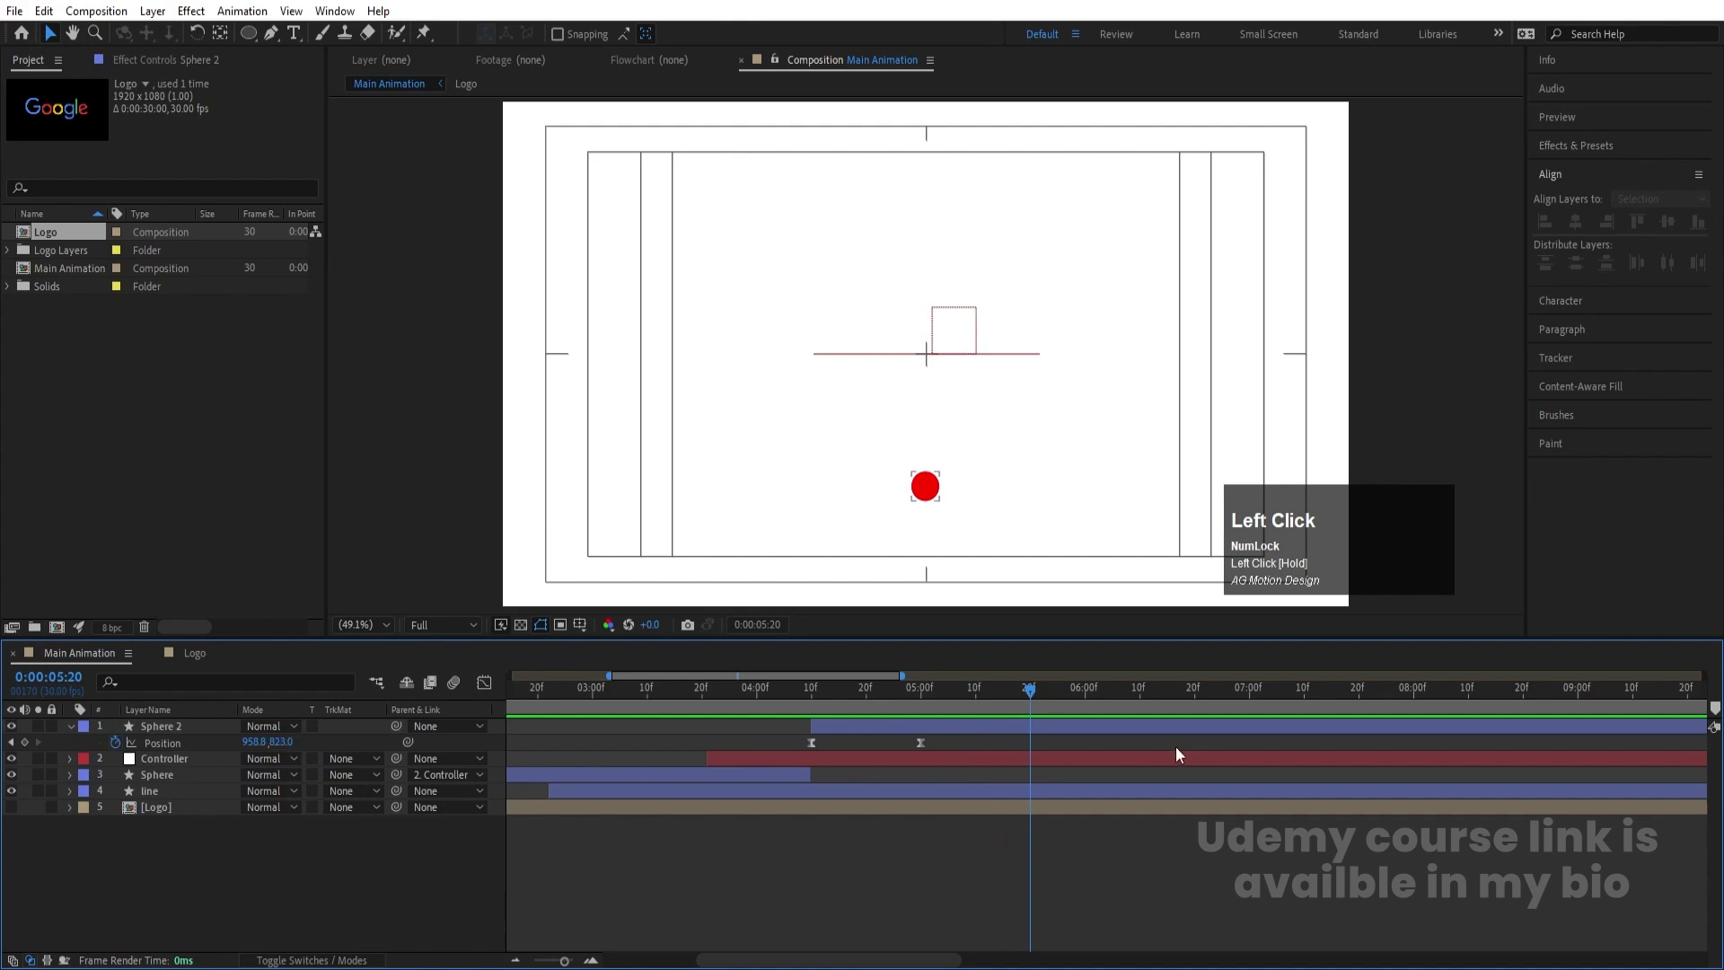
left_click_drag(1083, 702, 1086, 702)
left_click_drag(281, 741, 170, 709)
left_click_drag(271, 732, 180, 732)
left_click_drag(1042, 690, 795, 687)
key("space")
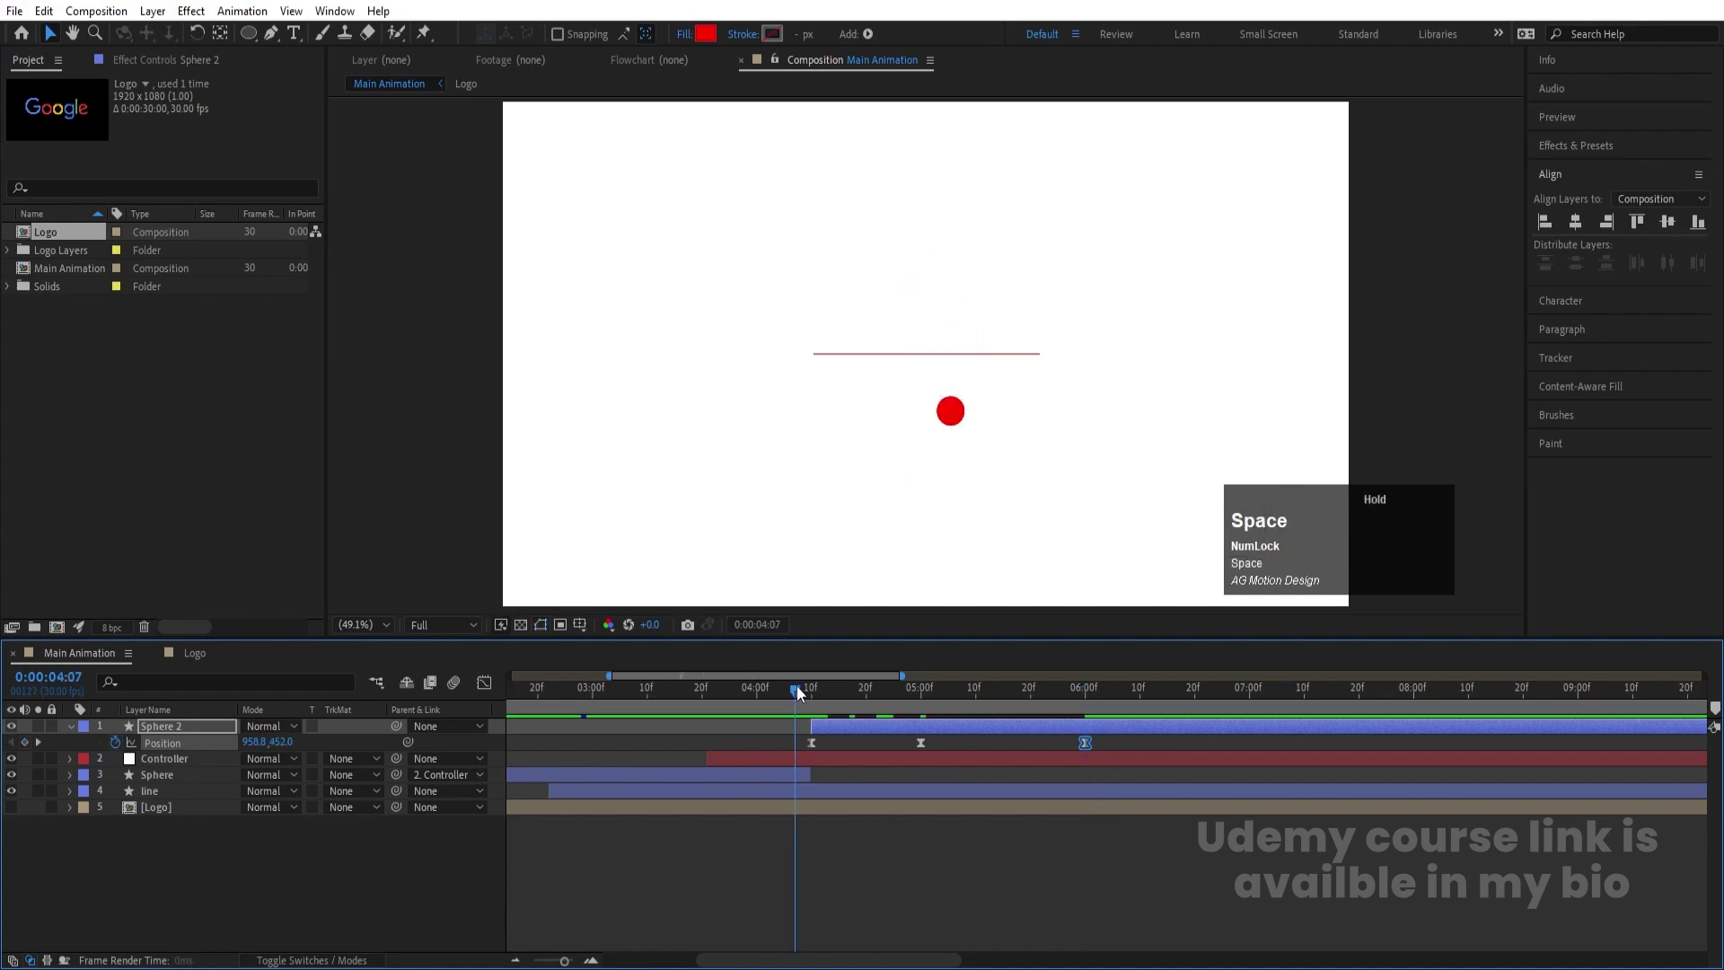
key("space")
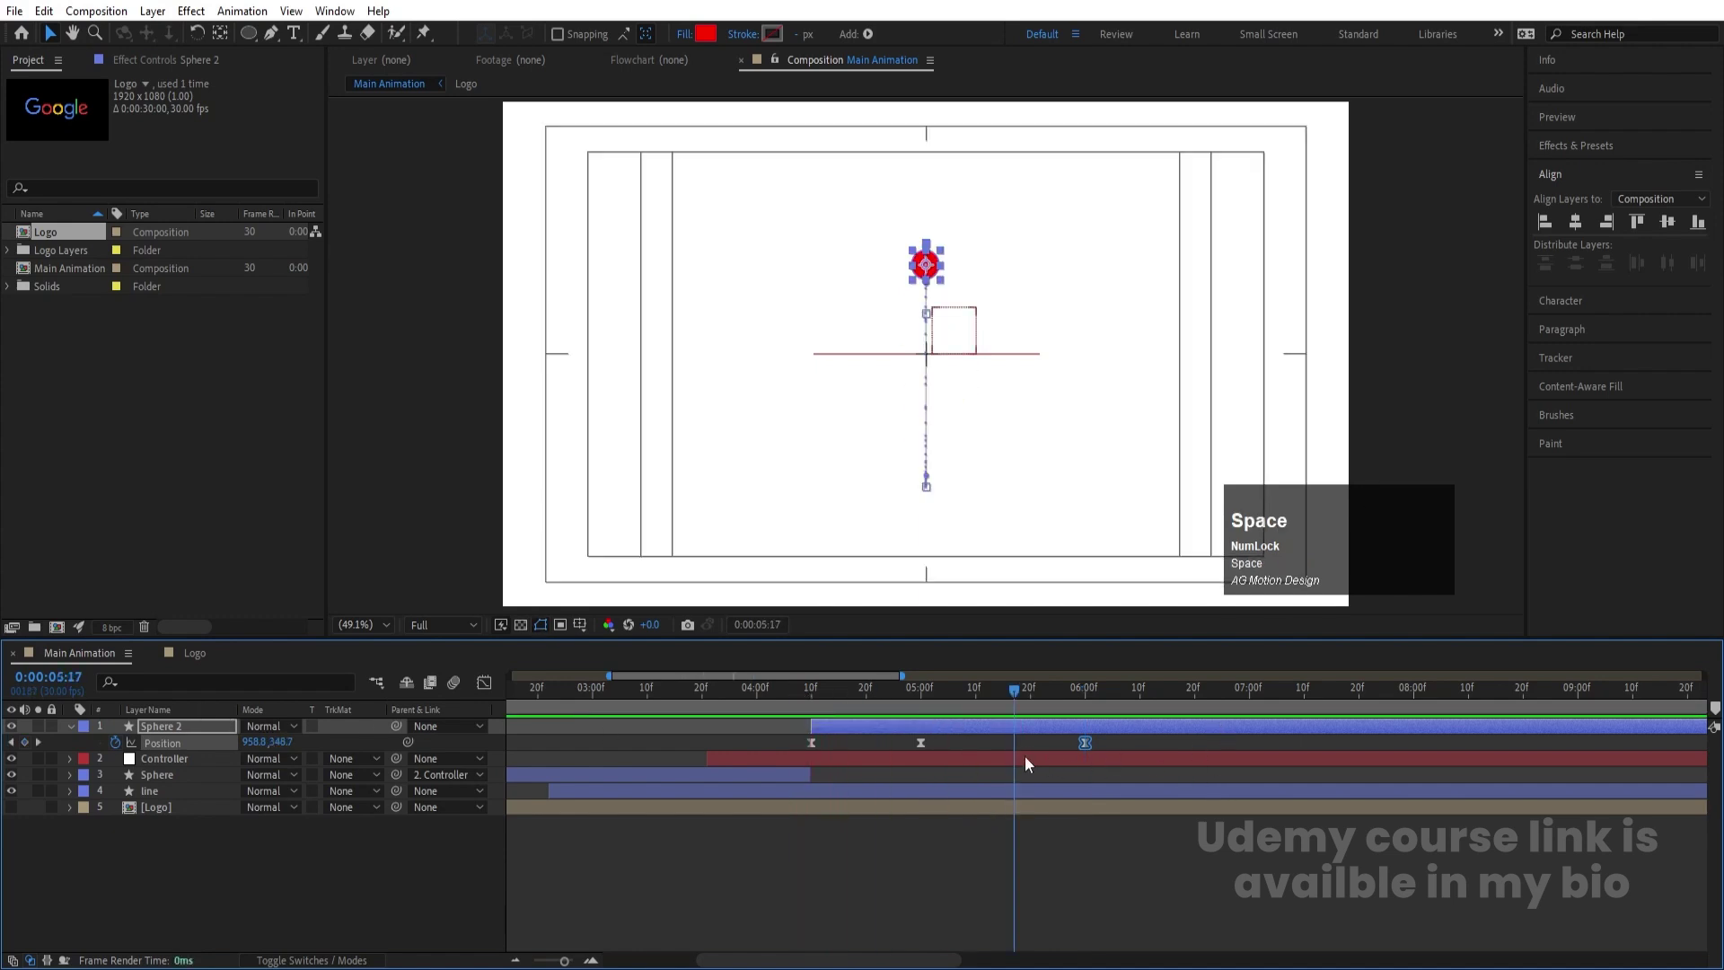
Try a speed graph peak just after 0:00:05:00 for Sphere 2's rise and preview it from 0:00:04:10
left_click(486, 680)
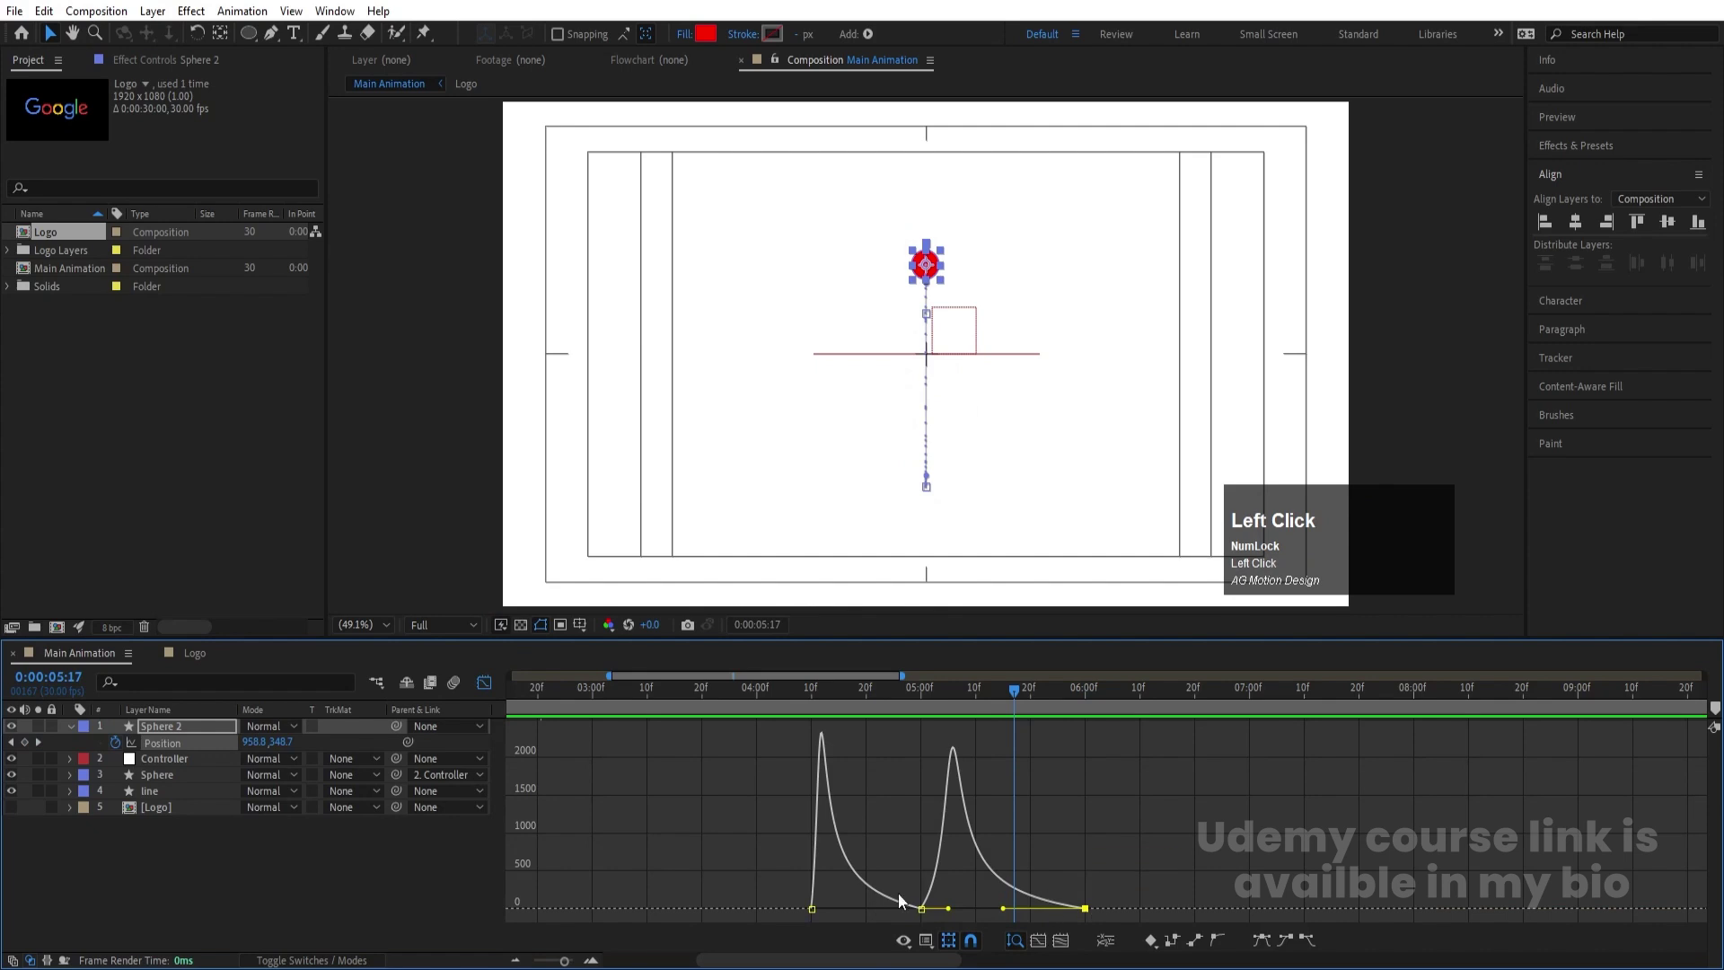
left_click_drag(947, 909, 993, 909)
left_click(813, 707)
key("space")
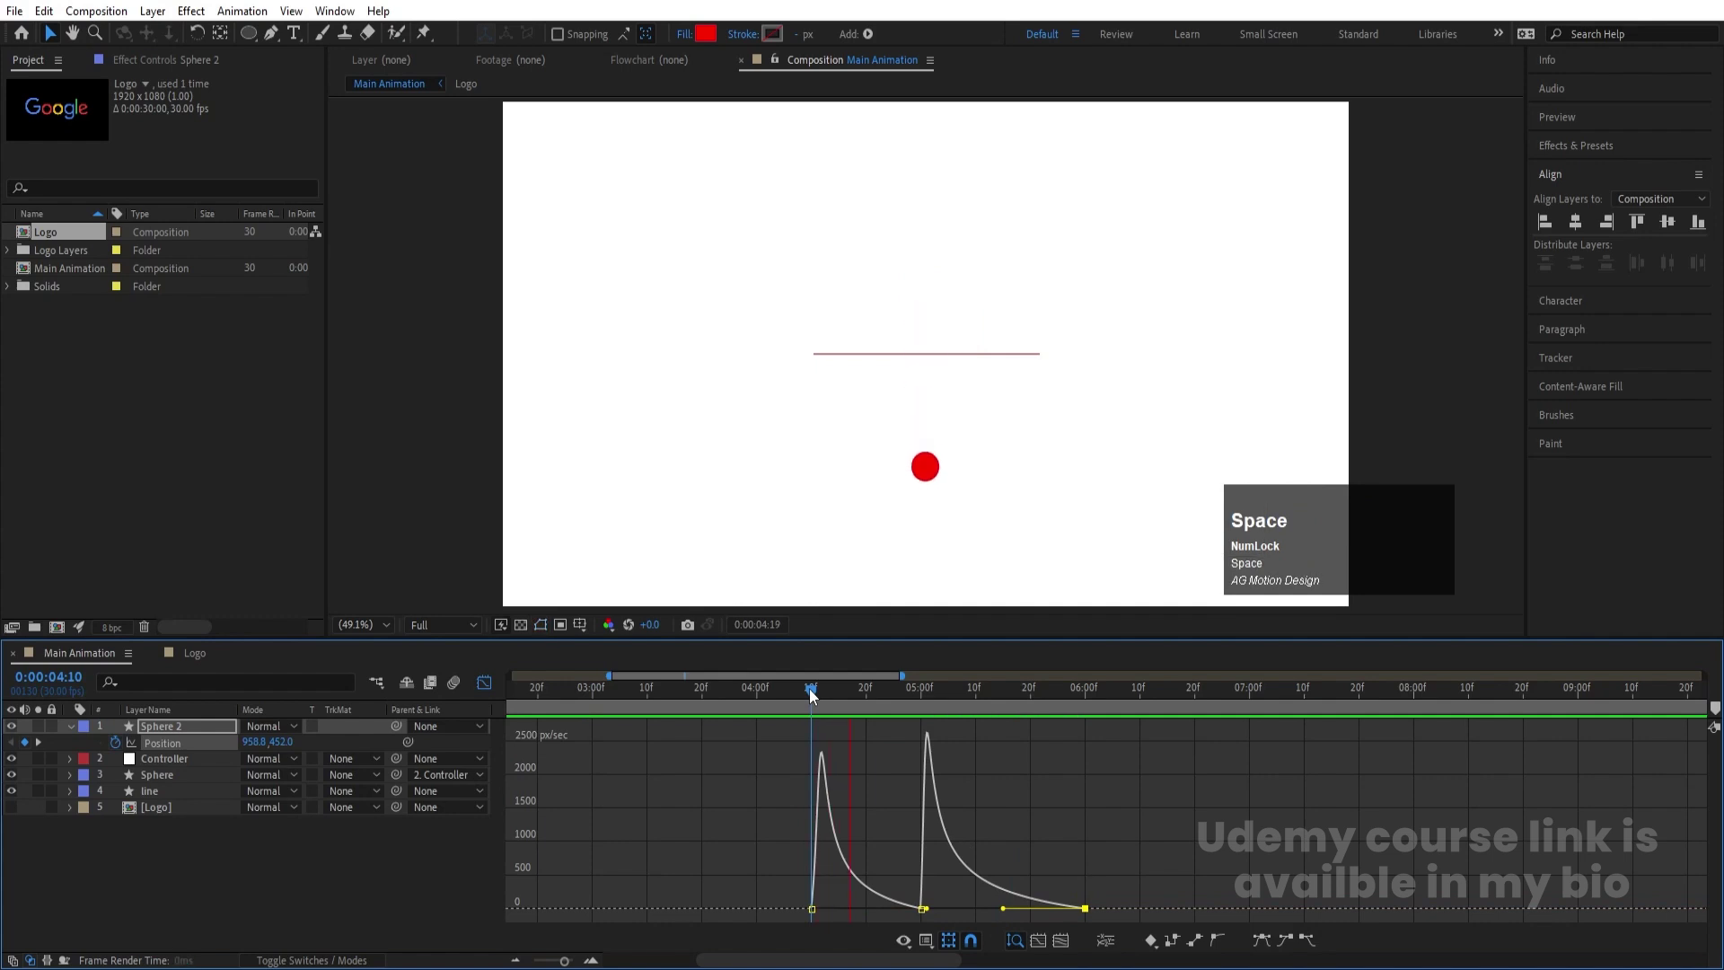
key("space")
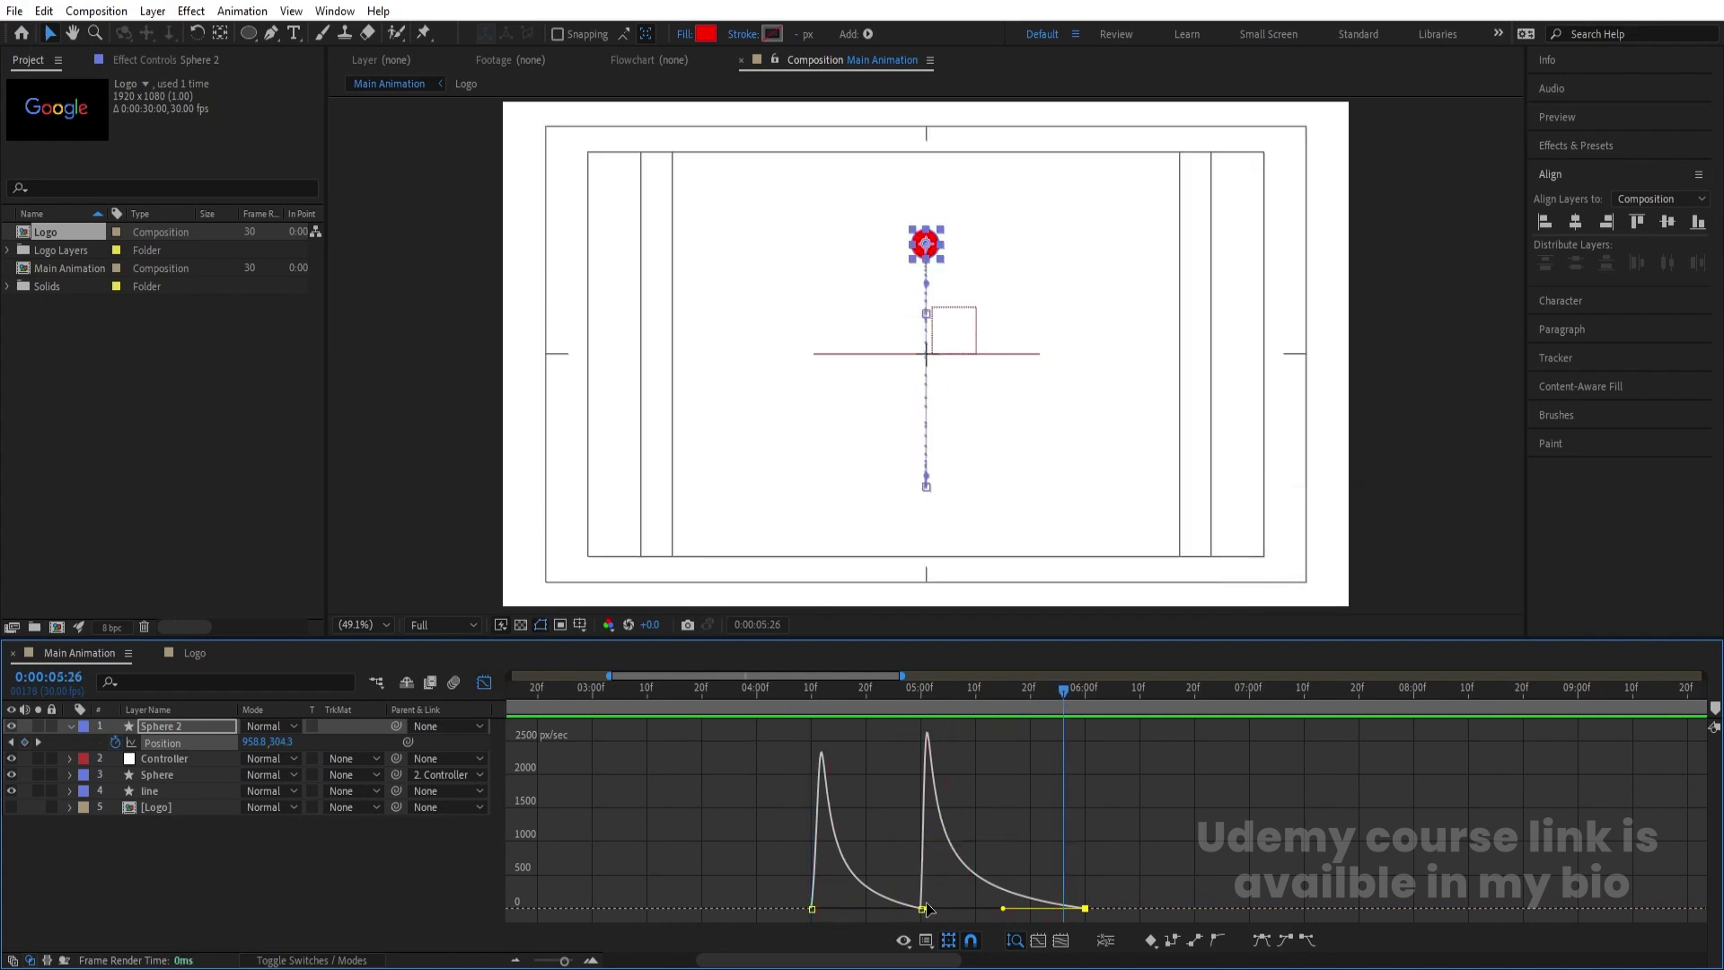
Easy-ease the Sphere 2 Position keyframes and extend the outgoing influence at 0:00:05:00 so the rise's speed peaks mid-move, previewing the result
left_click(1123, 896)
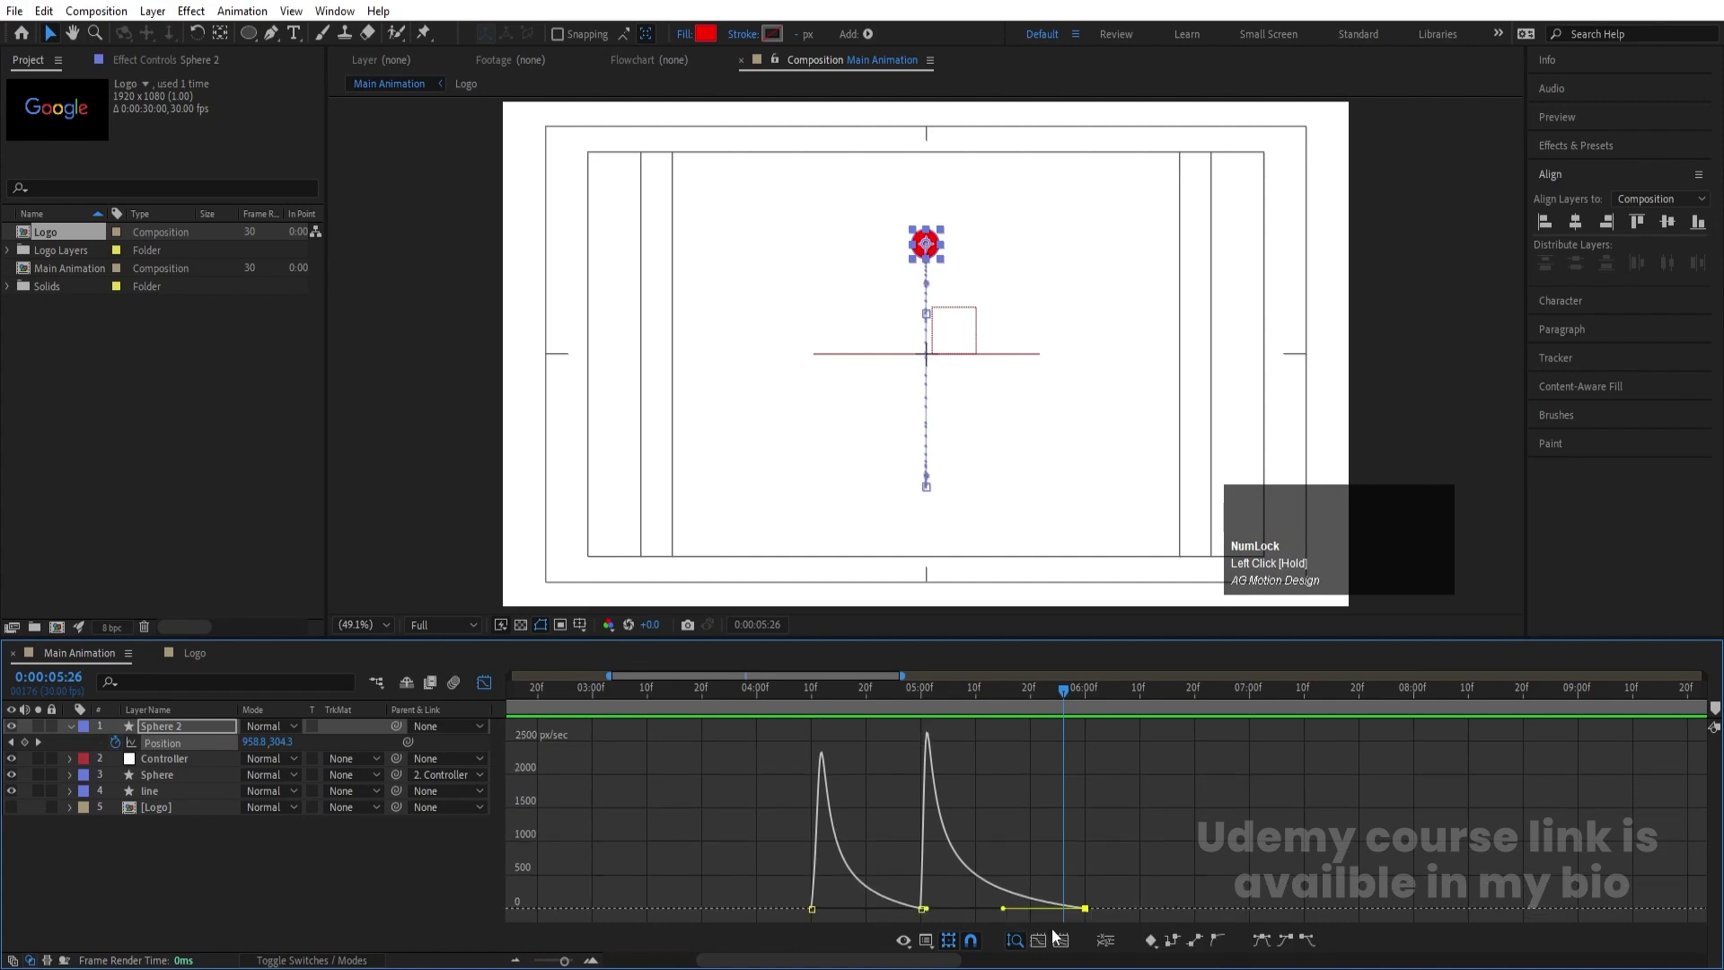
key("F9")
left_click_drag(933, 914, 984, 908)
left_click(806, 689)
key("space")
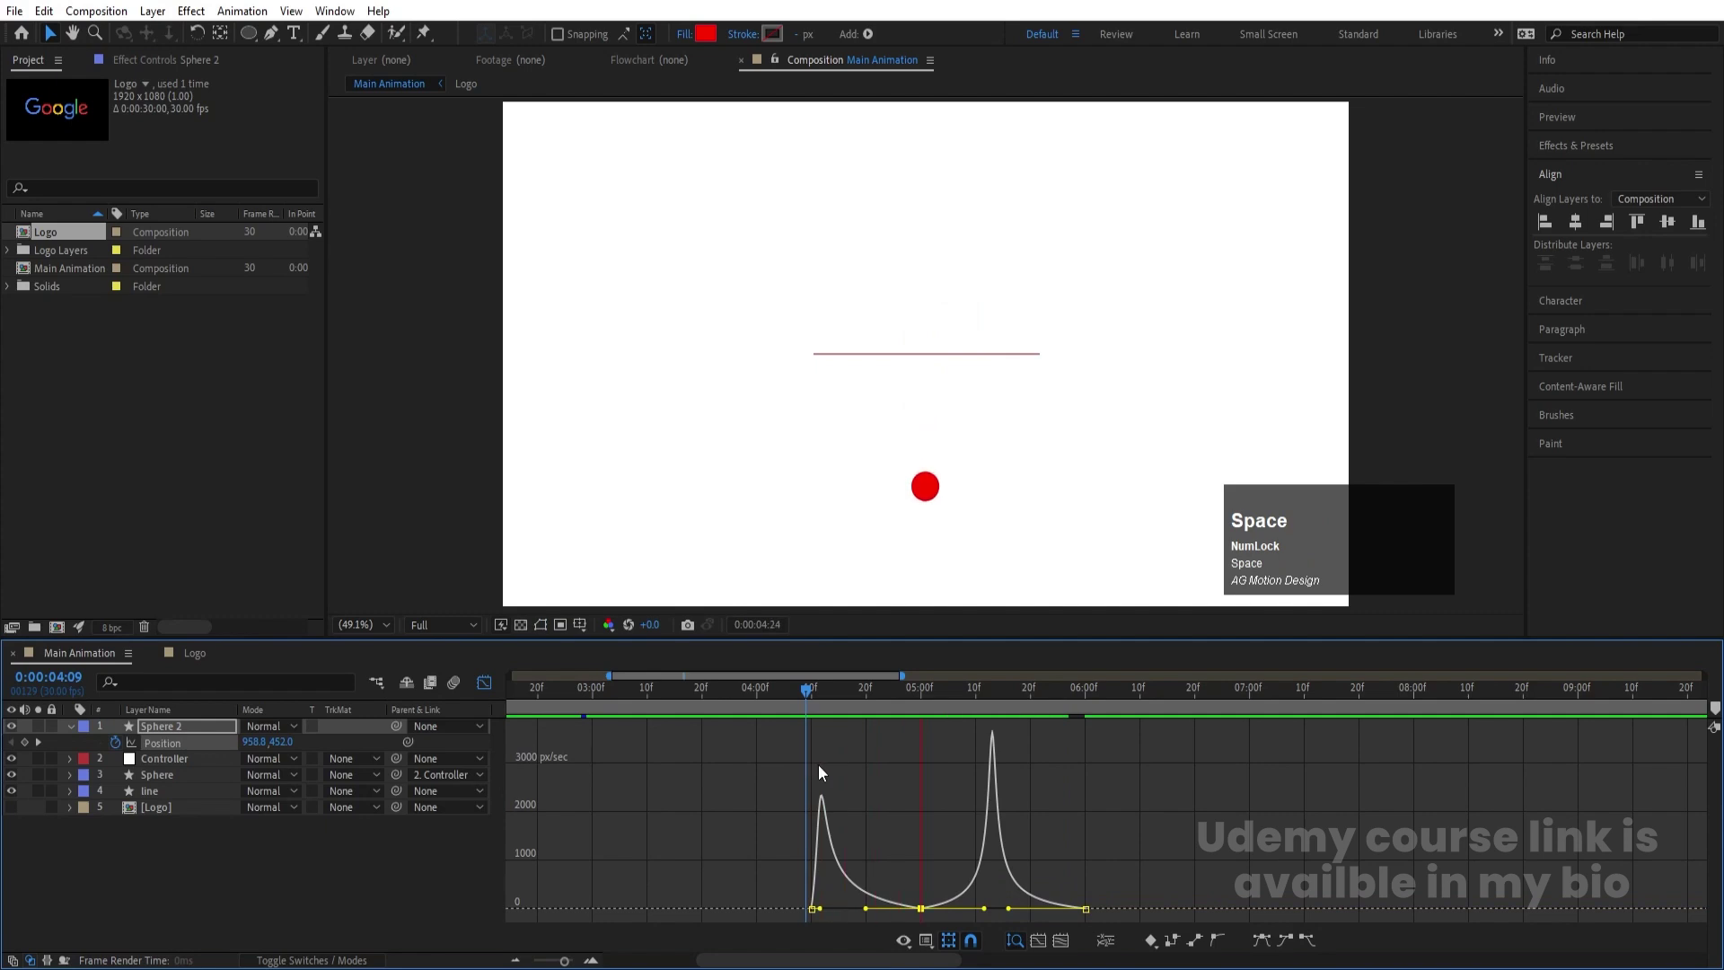
key("space")
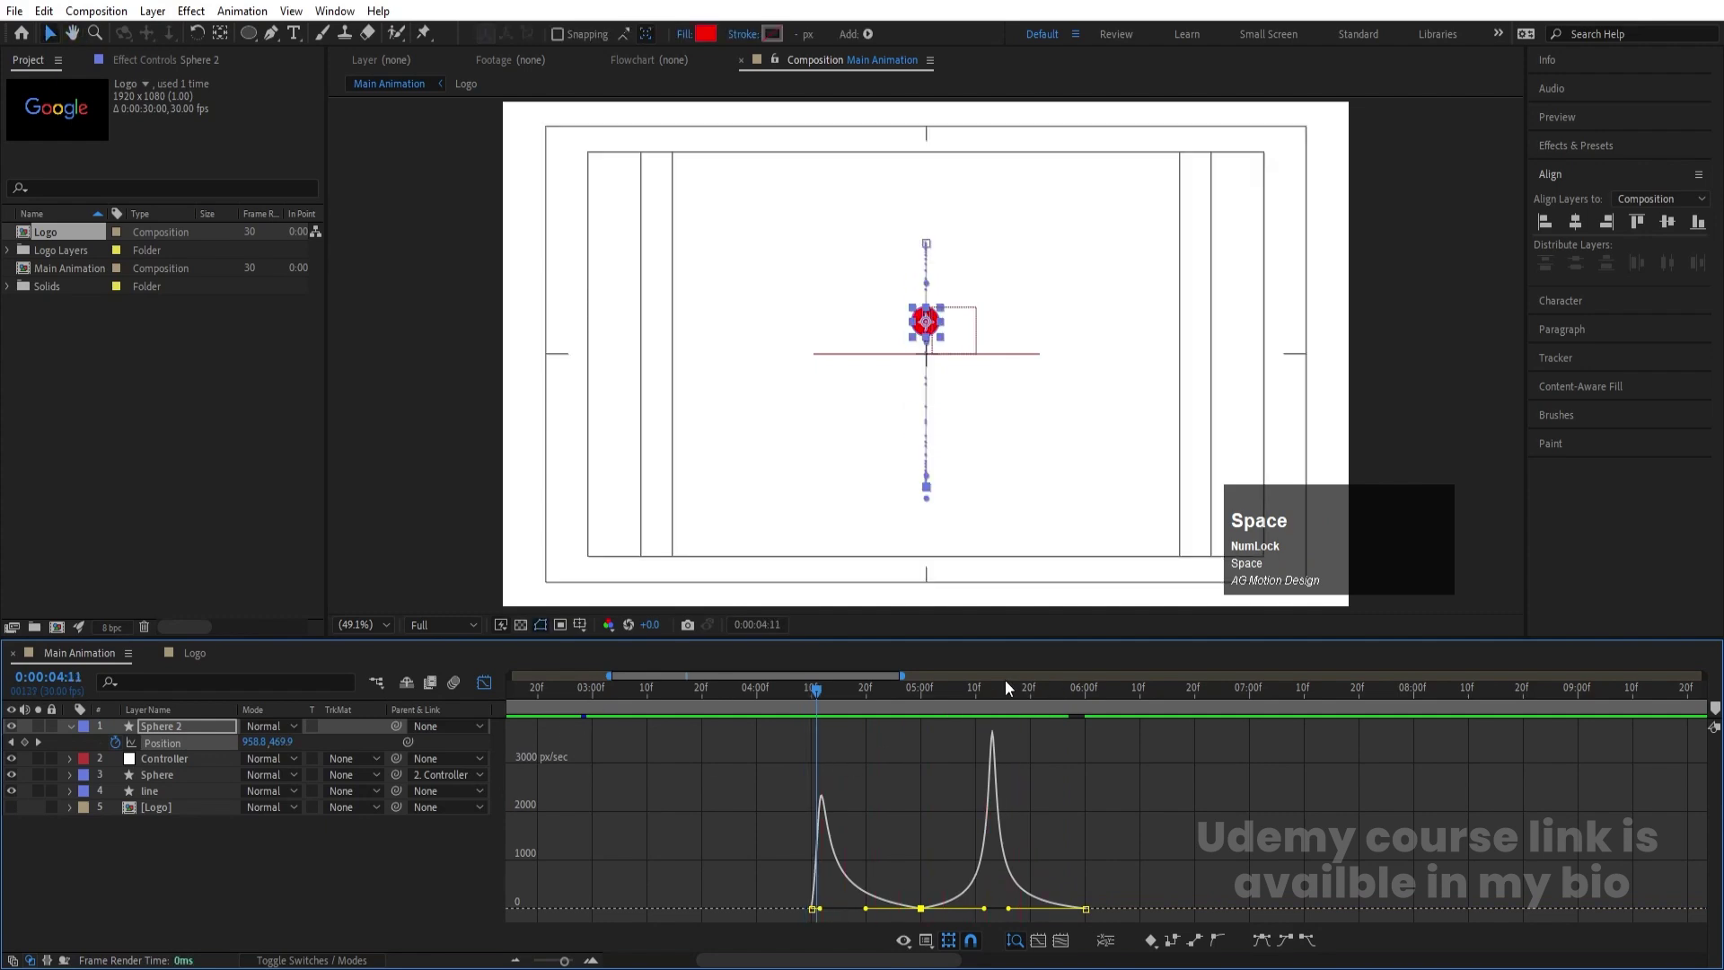
key("space")
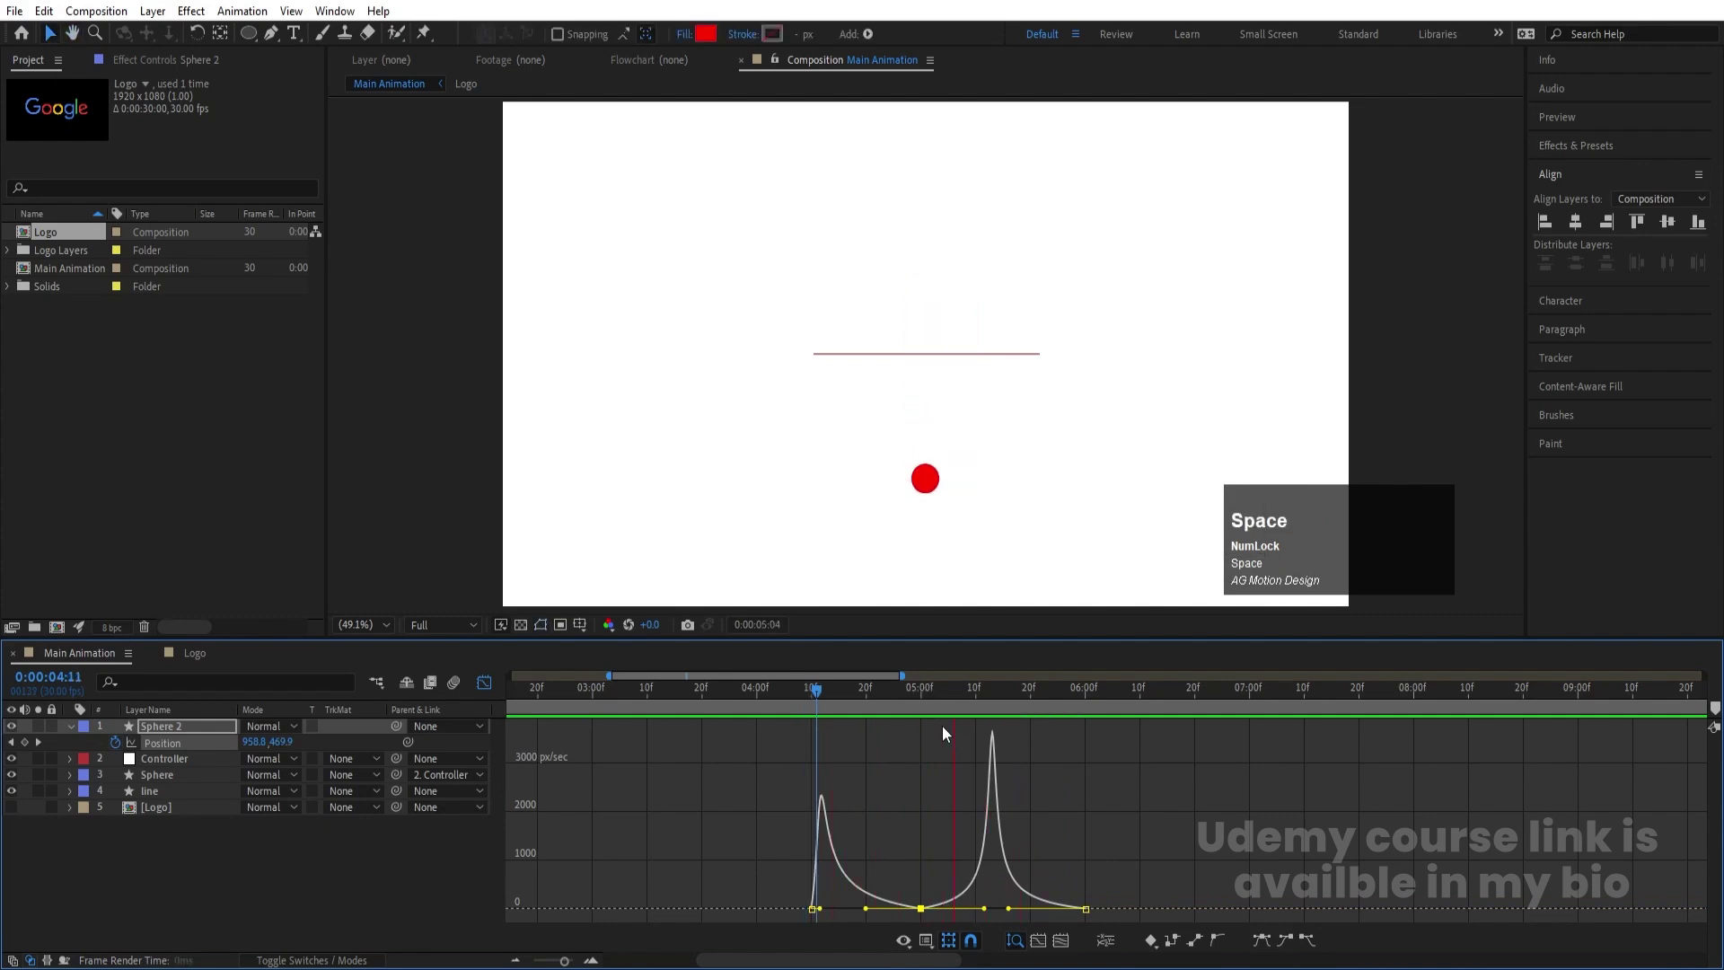
key("space")
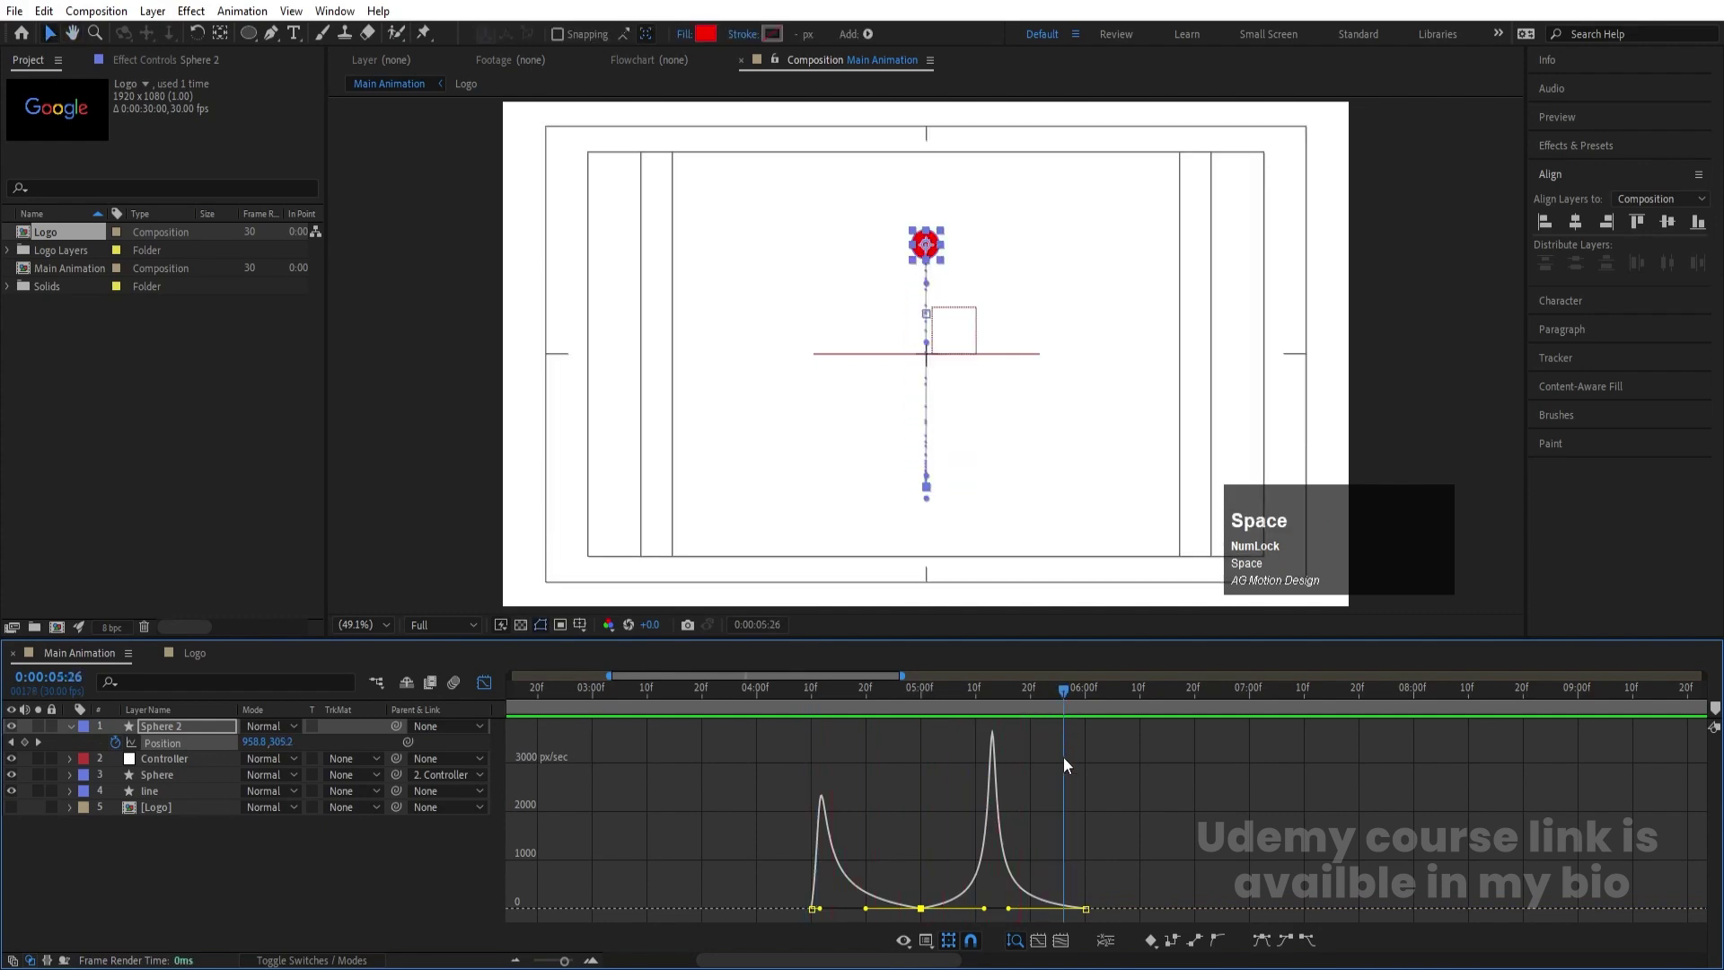
At 0:00:06:20, lower Sphere 2 to a Y position of 909, then display its speed graph and preview from 0:00:05:27
left_click(484, 683)
left_click_drag(1081, 690, 1195, 699)
left_click_drag(287, 742, 828, 745)
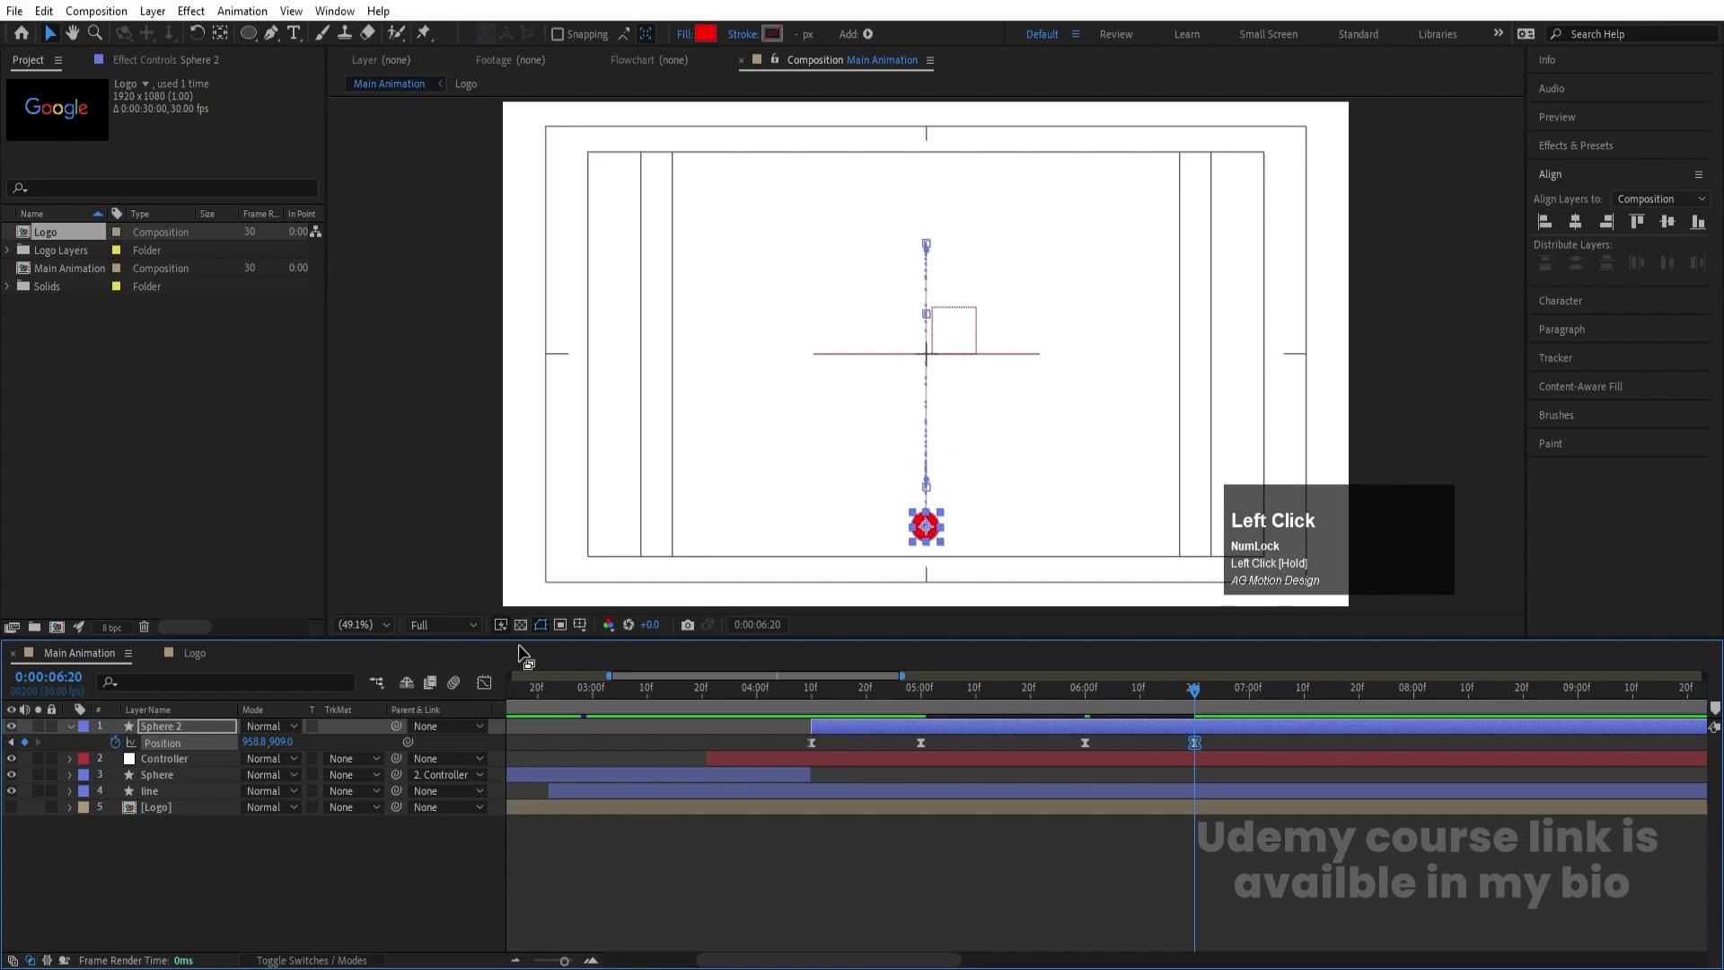
left_click(484, 682)
key("space")
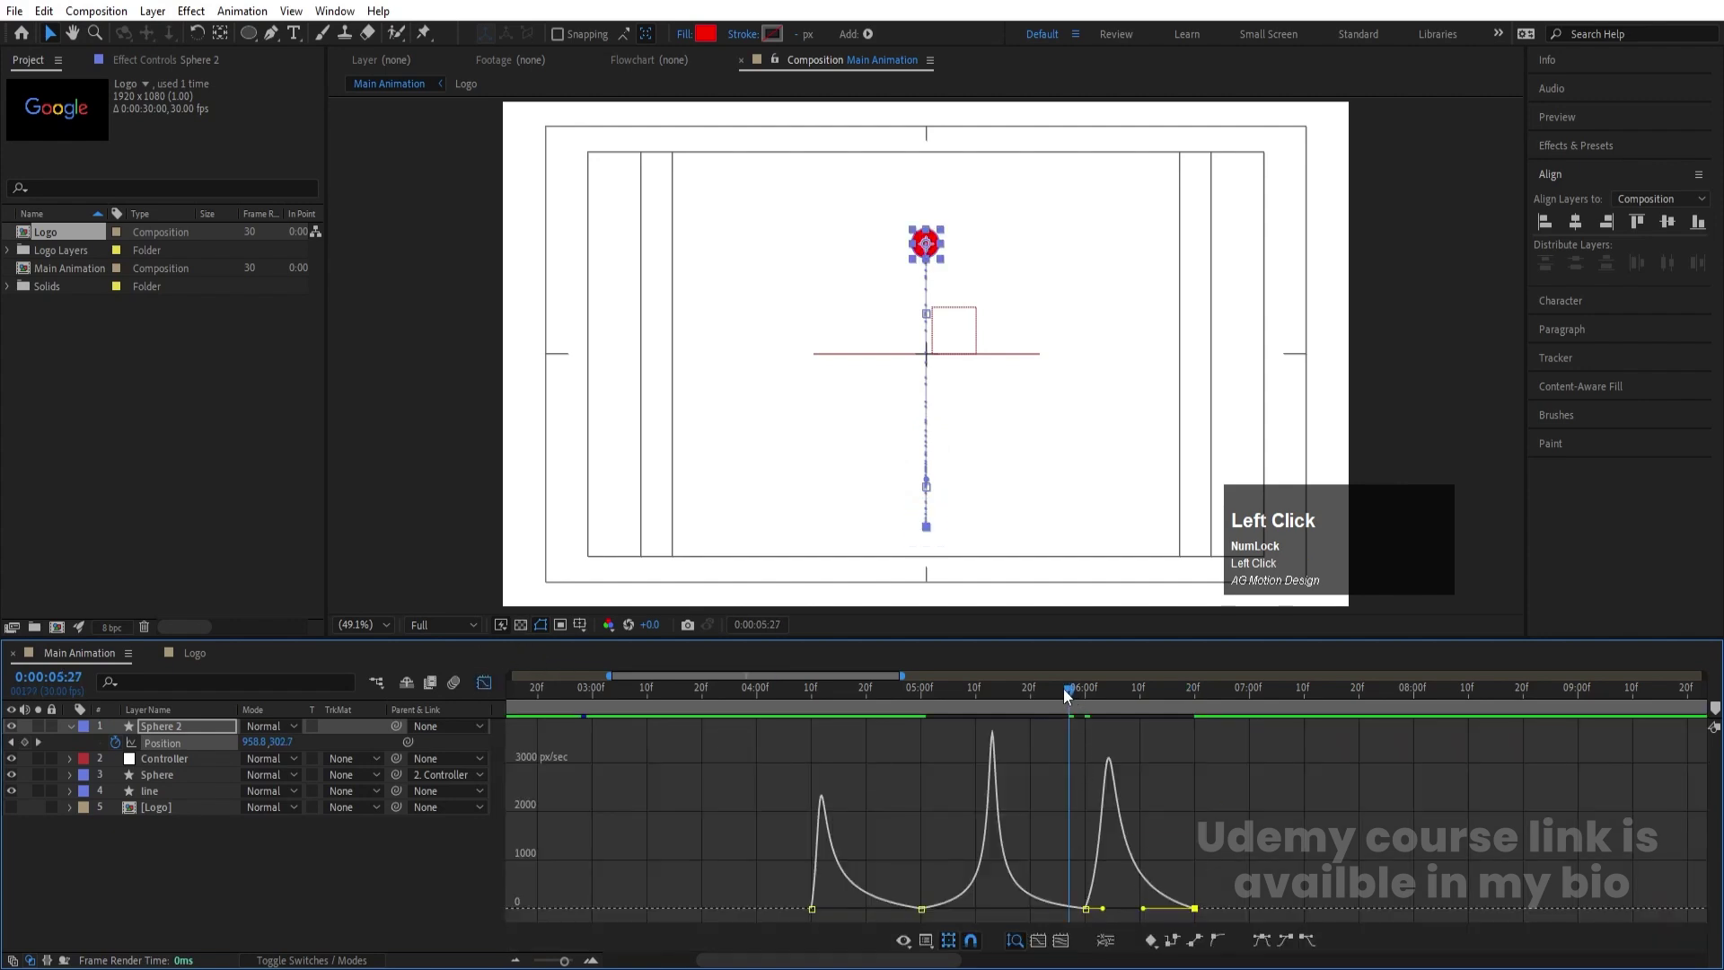
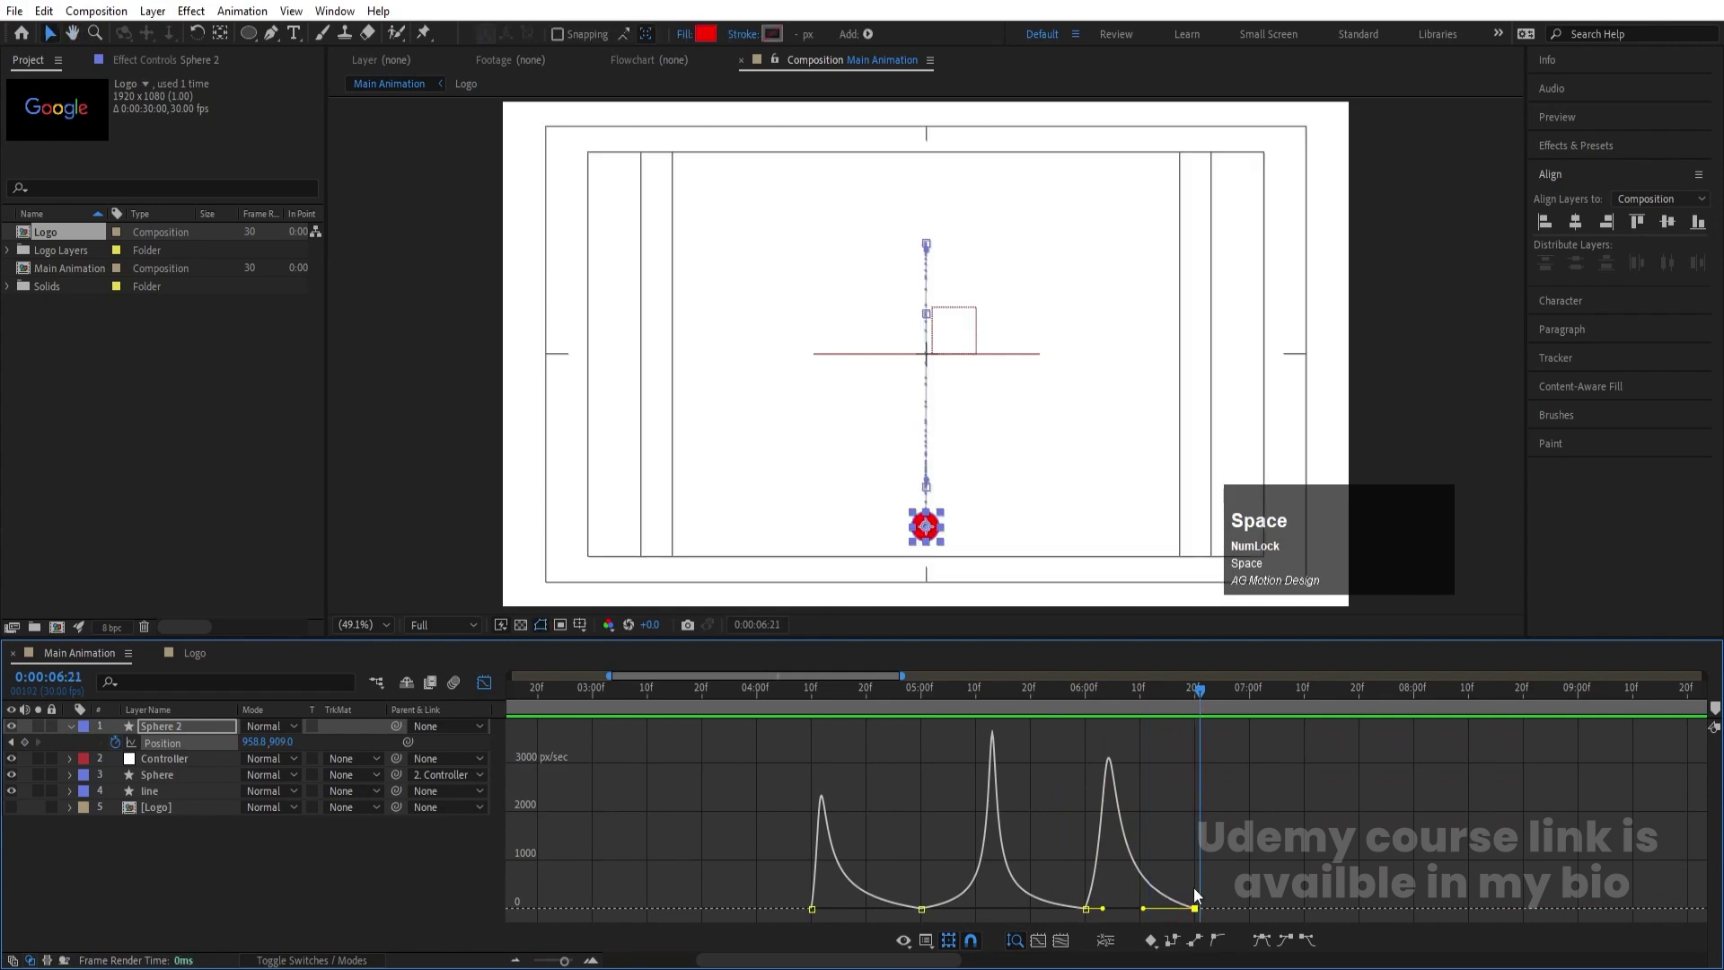
Lengthen the outgoing speed handle of Sphere 2's Position keyframe at 0:00:06:00 and preview the motion
key("space")
left_click_drag(1103, 909, 1123, 908)
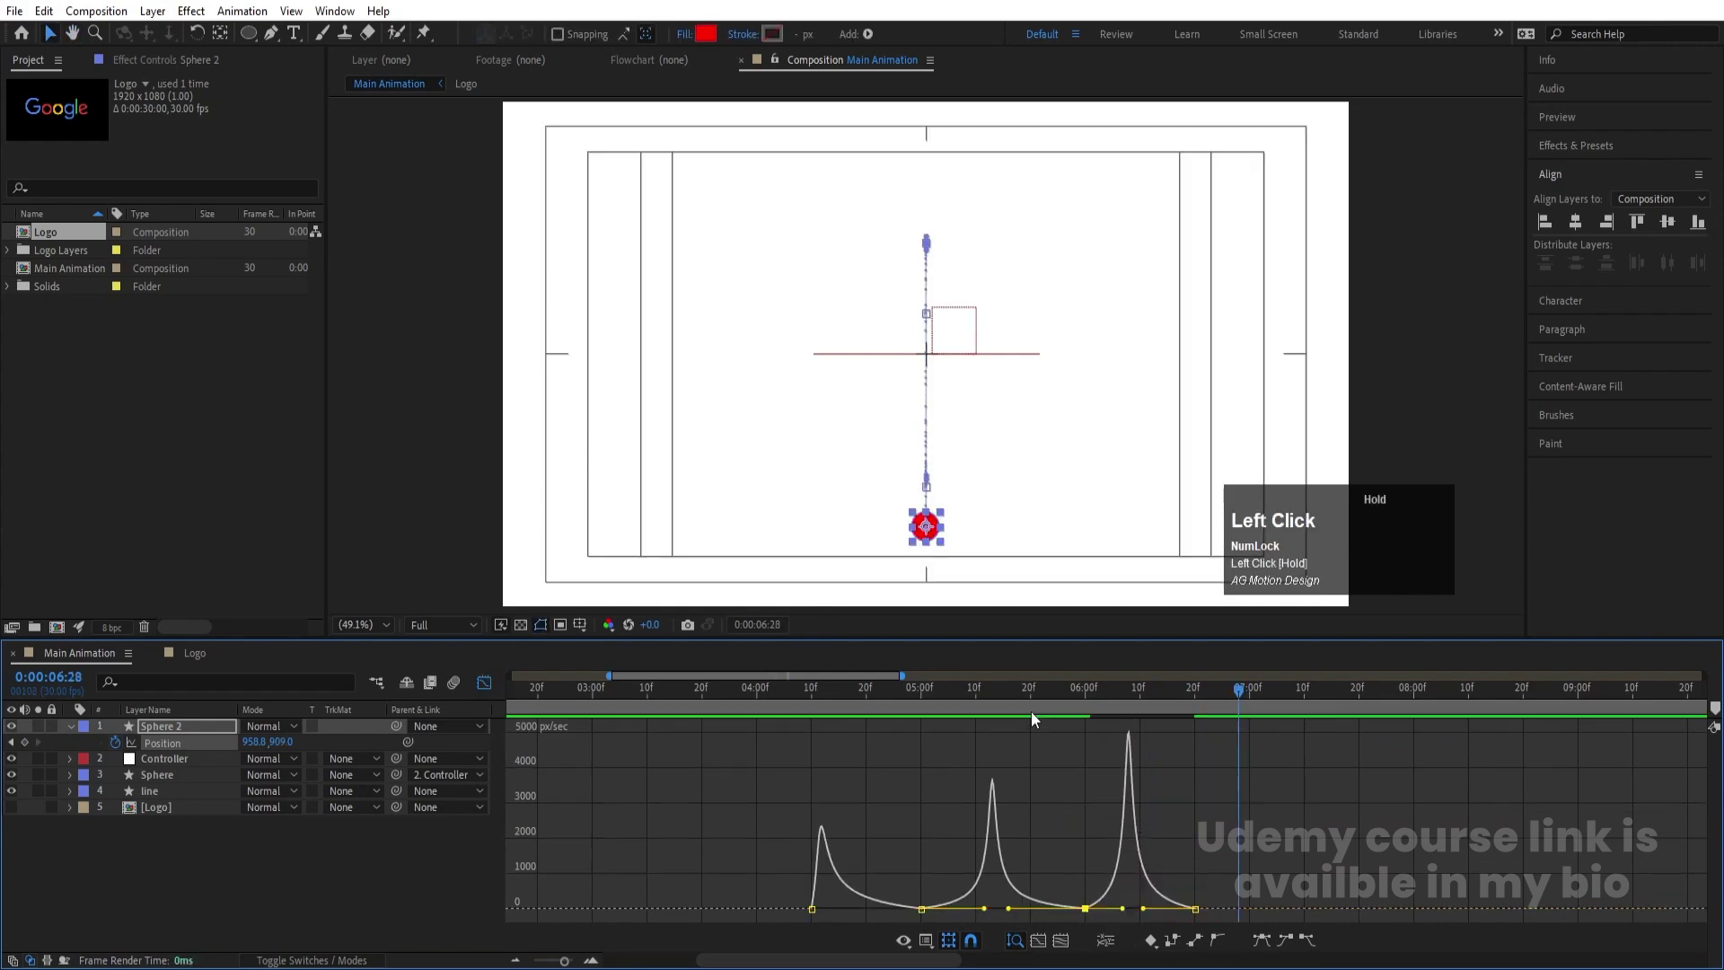
left_click_drag(1031, 711, 1063, 697)
key("space")
key("space")
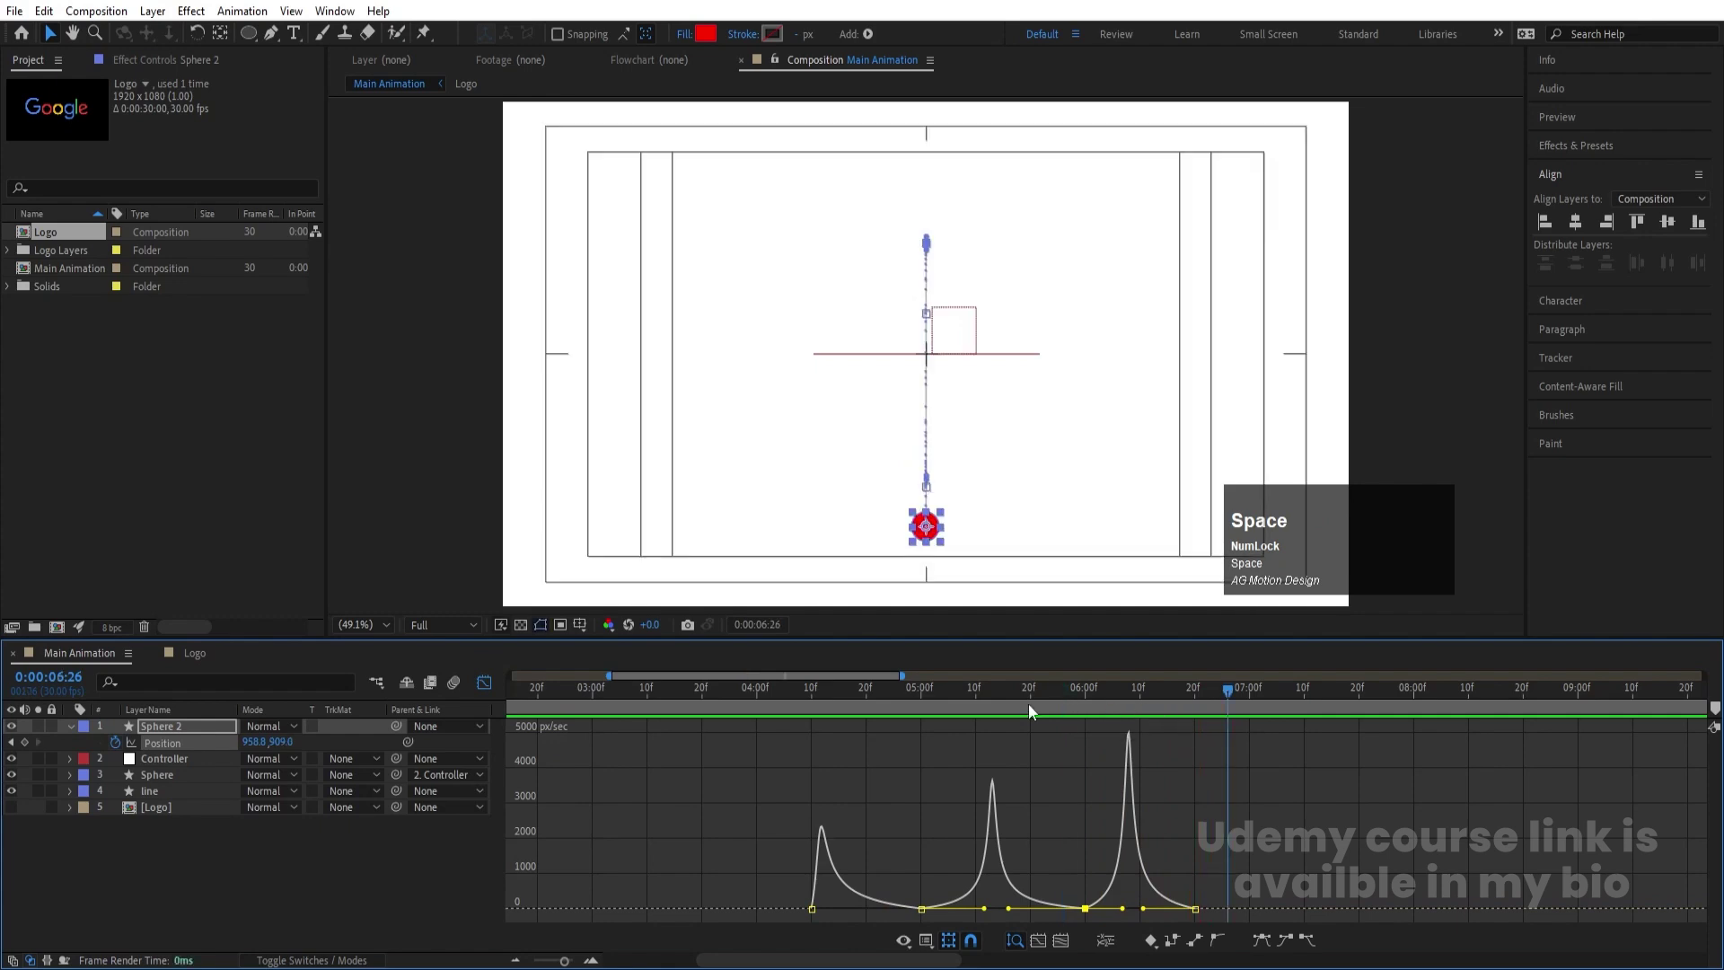
Keyframe Sphere 2's vertical position at 533 at 0:00:07:10 and show its speed graph
left_click(483, 683)
left_click_drag(1223, 691, 1307, 702)
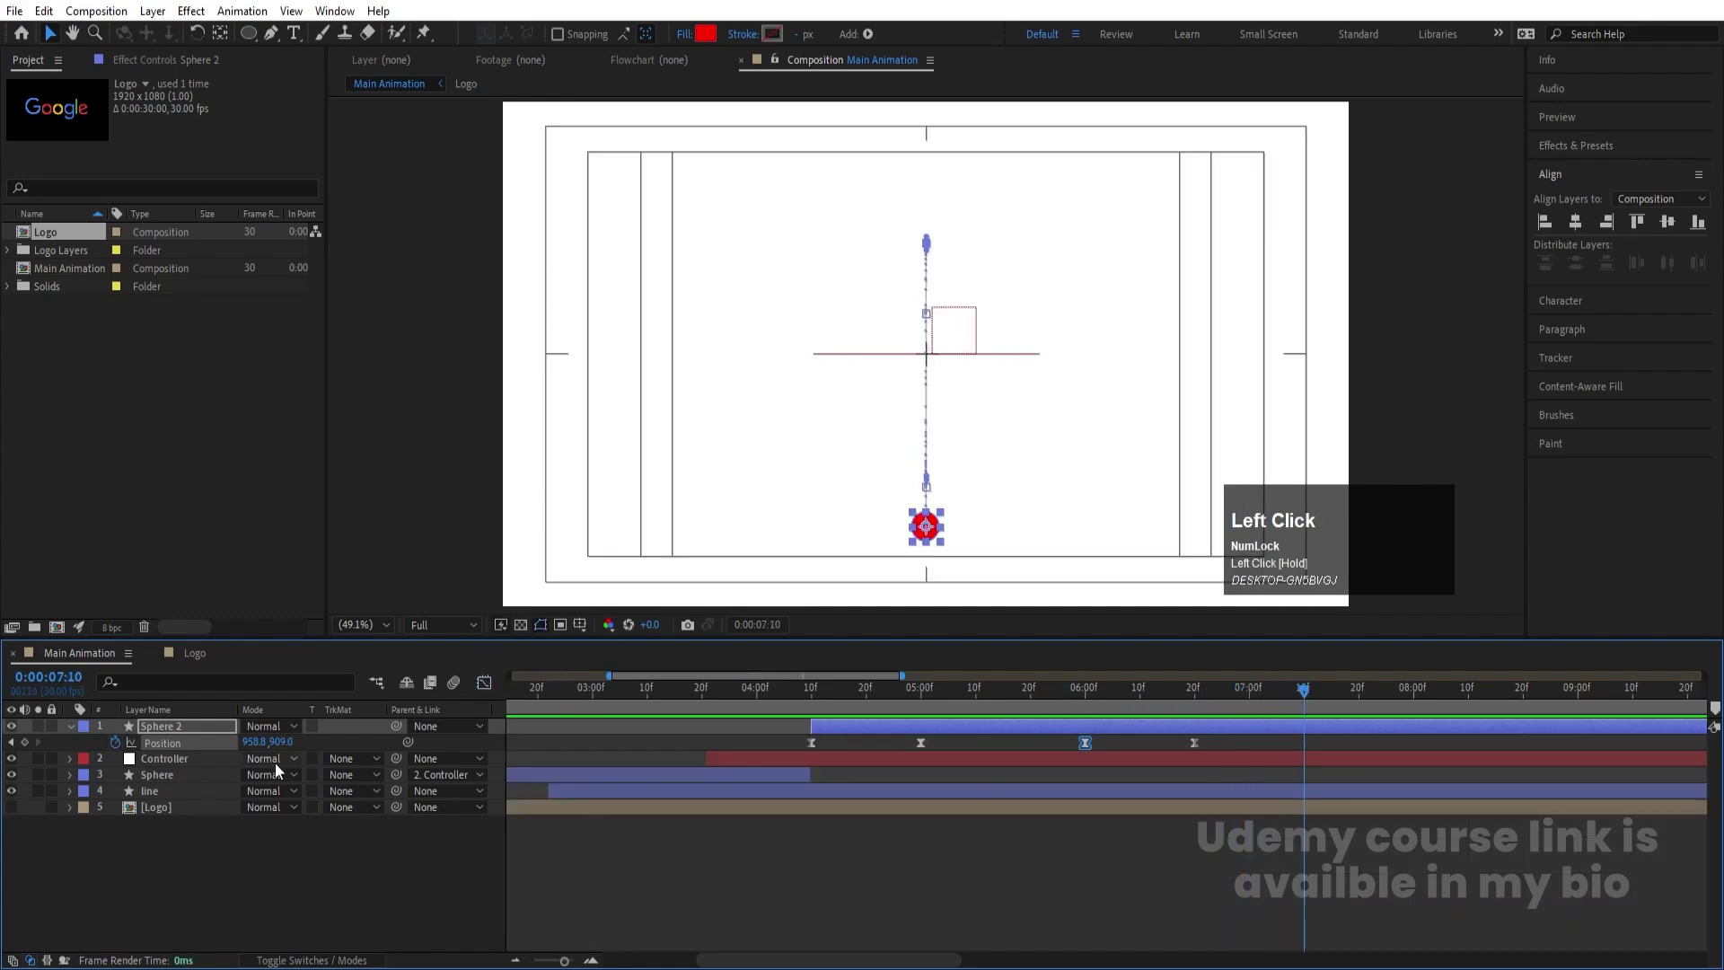
left_click_drag(288, 746, 14, 674)
left_click(484, 682)
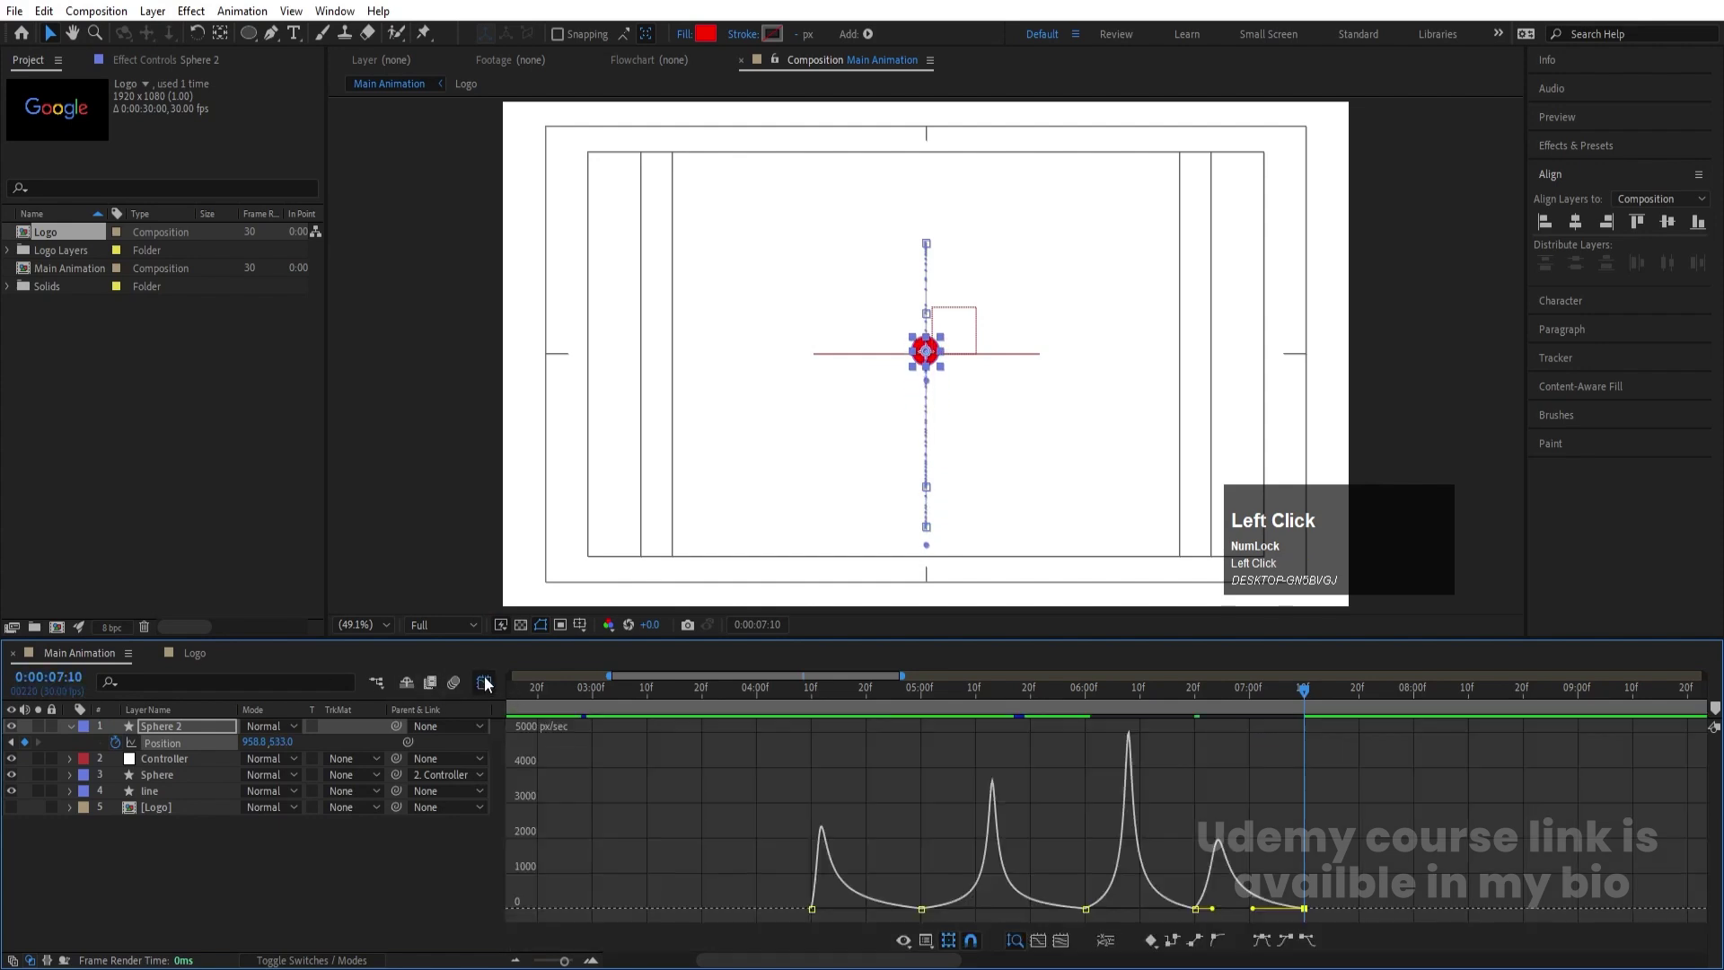
Preview the bounce and lengthen the outgoing speed handle of Sphere 2's Position keyframe at 0:00:06:20
key("space")
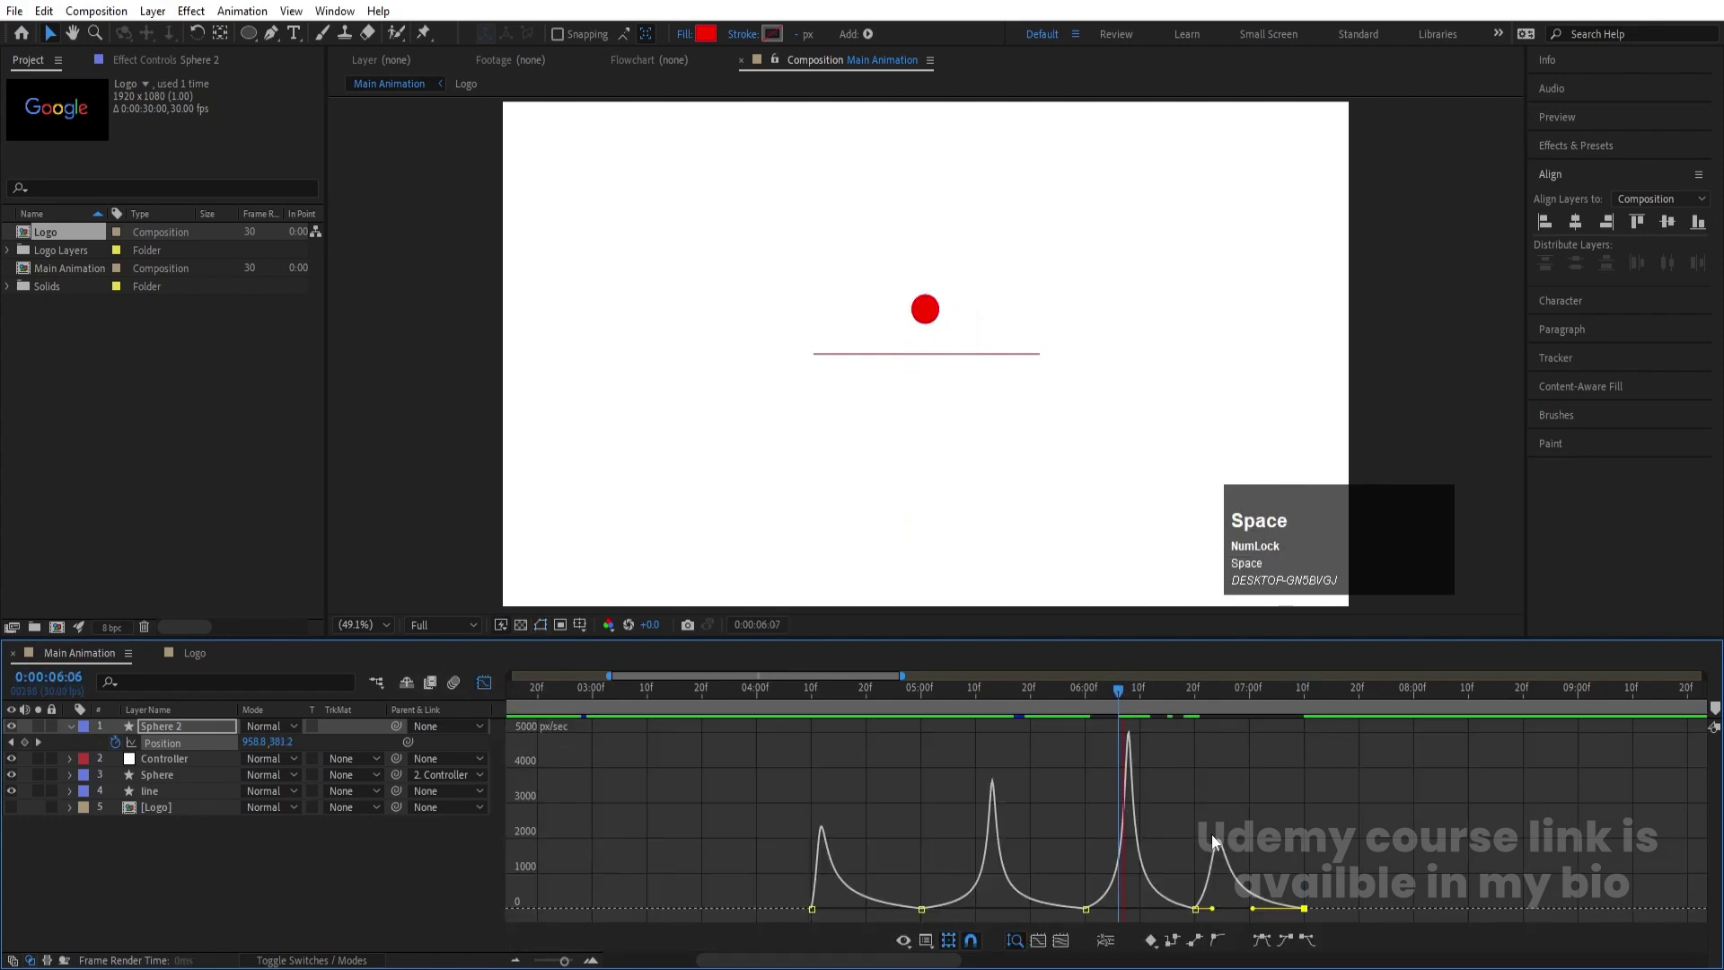
key("space")
key("space")
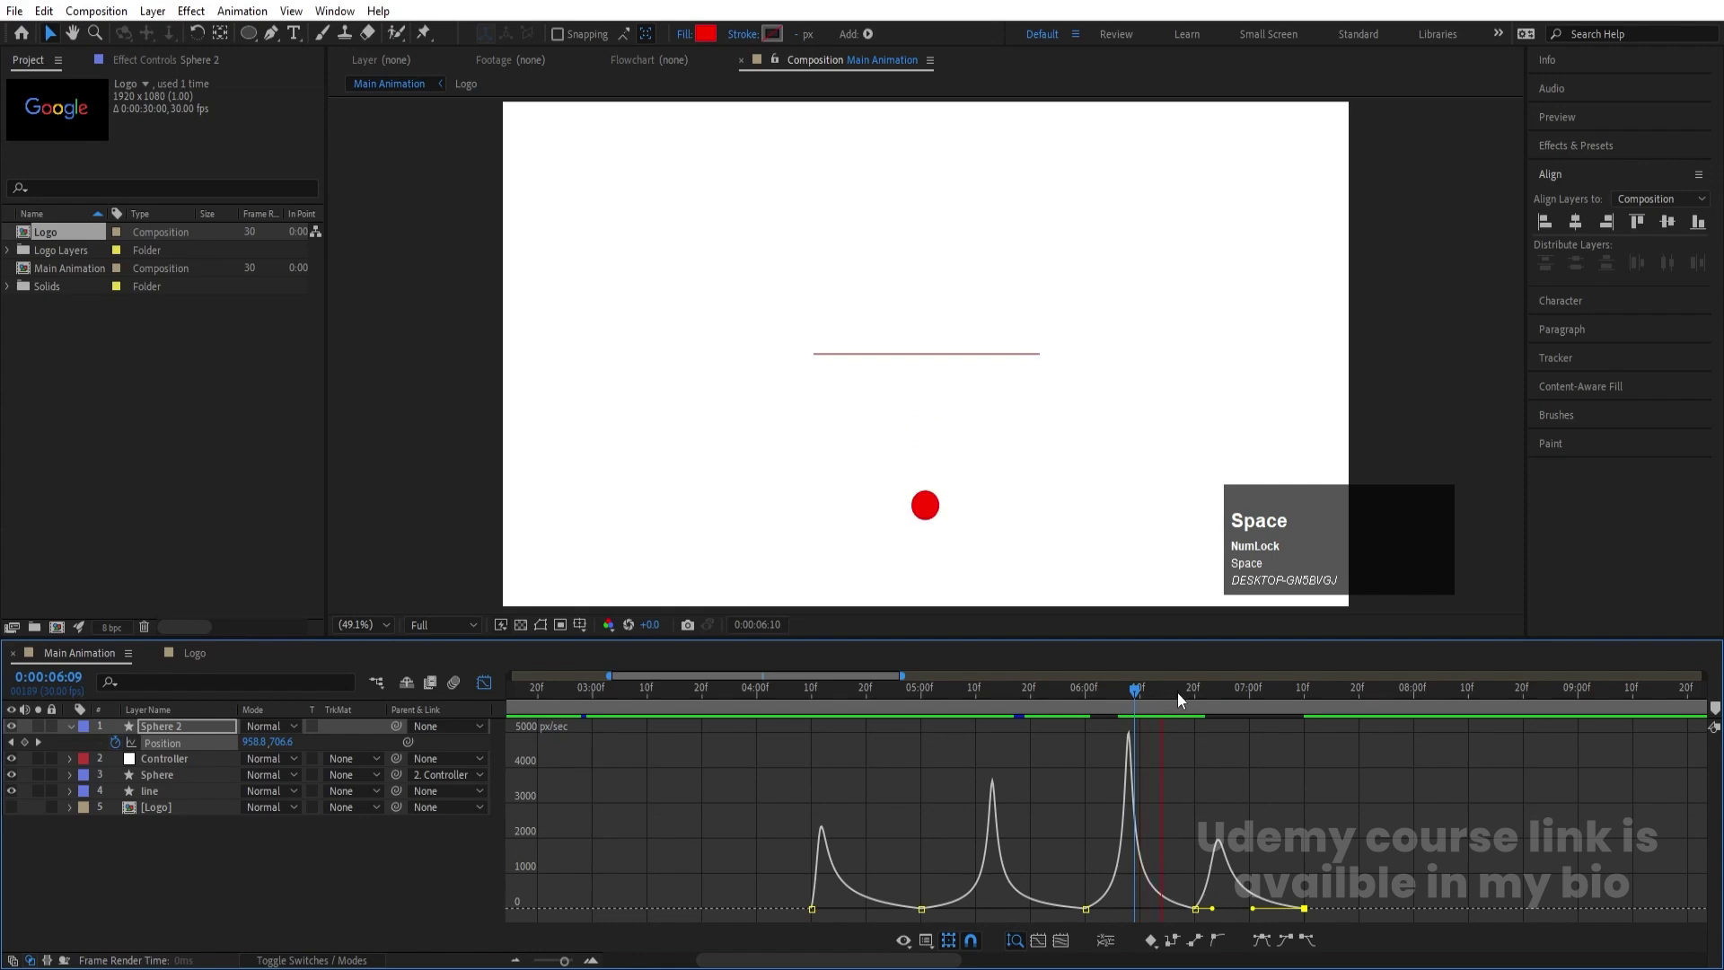
left_click_drag(1177, 692, 1226, 698)
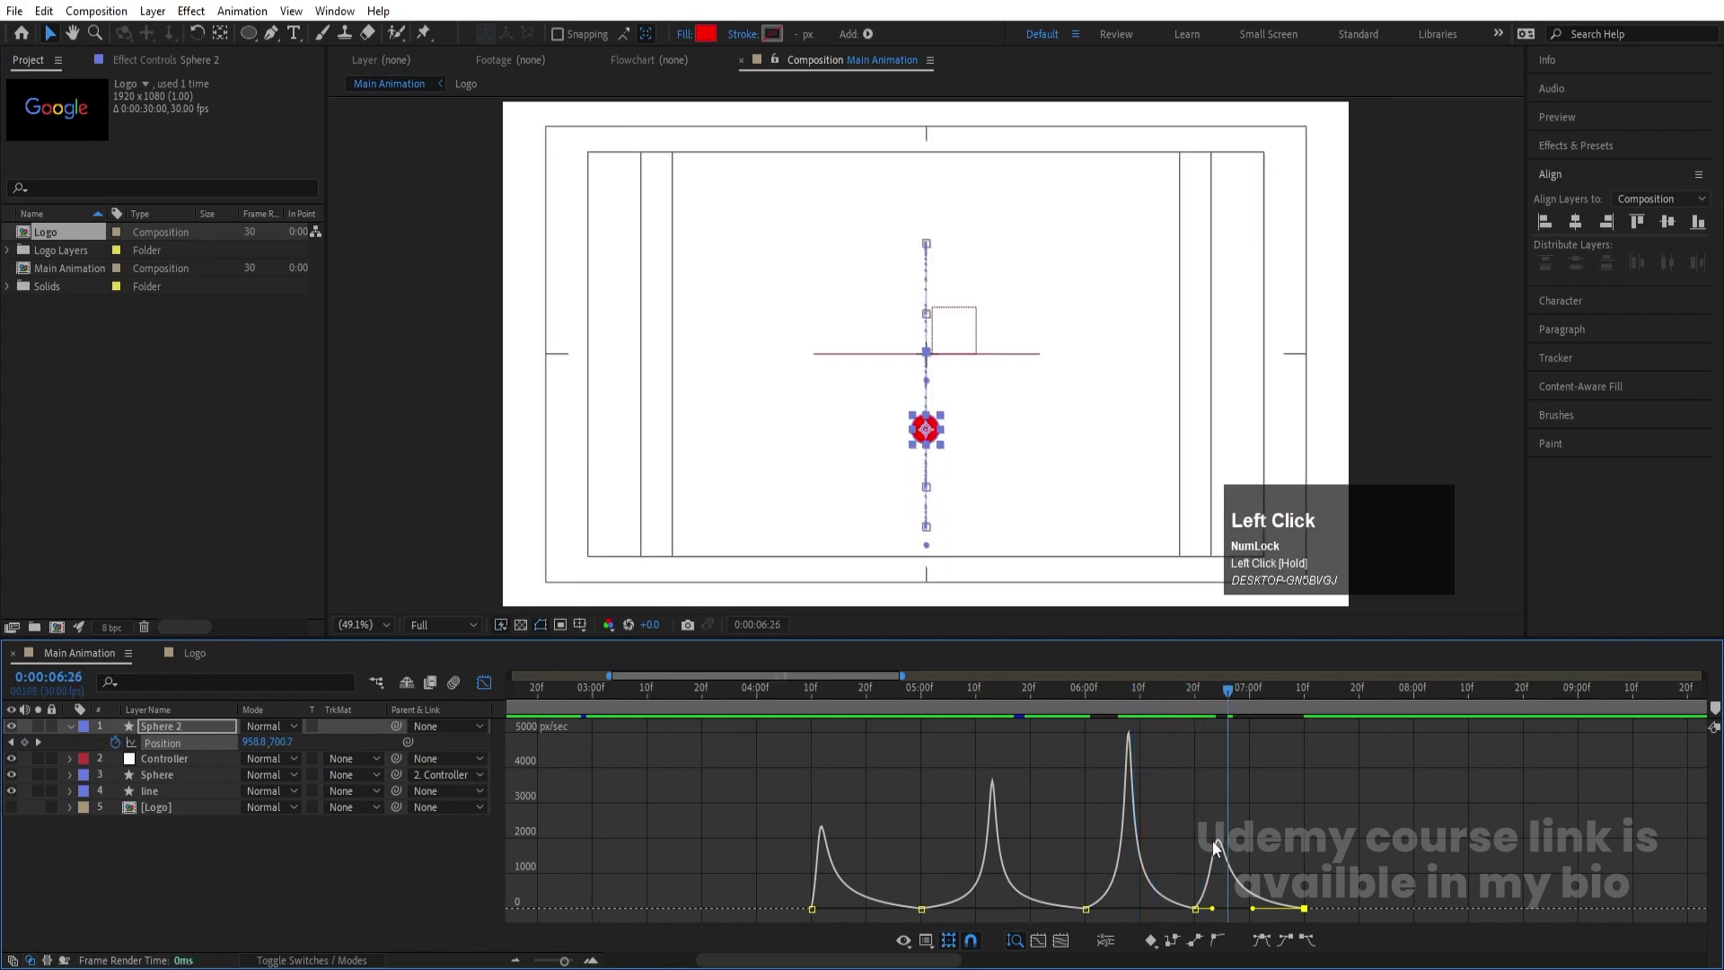
left_click_drag(1213, 907, 1232, 907)
key("space")
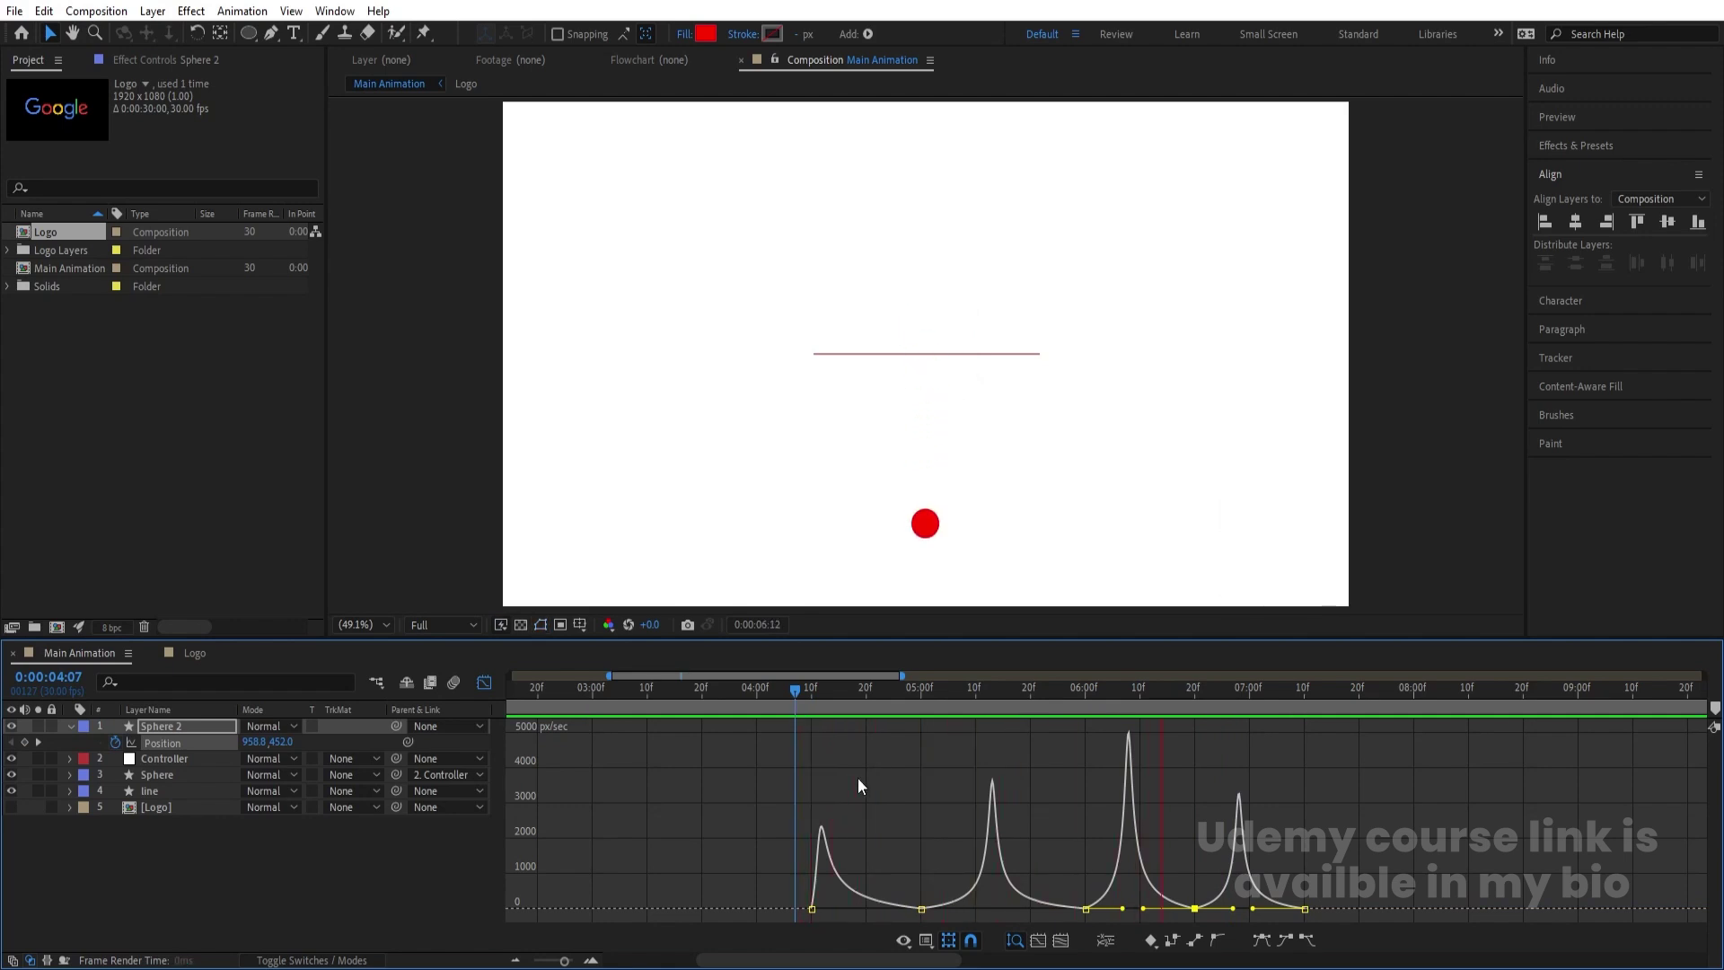
key("space")
Return to layer-bar view at 0:00:04:07 and add a vertex at the middle of the line layer's path with the Pen tool
left_click(484, 683)
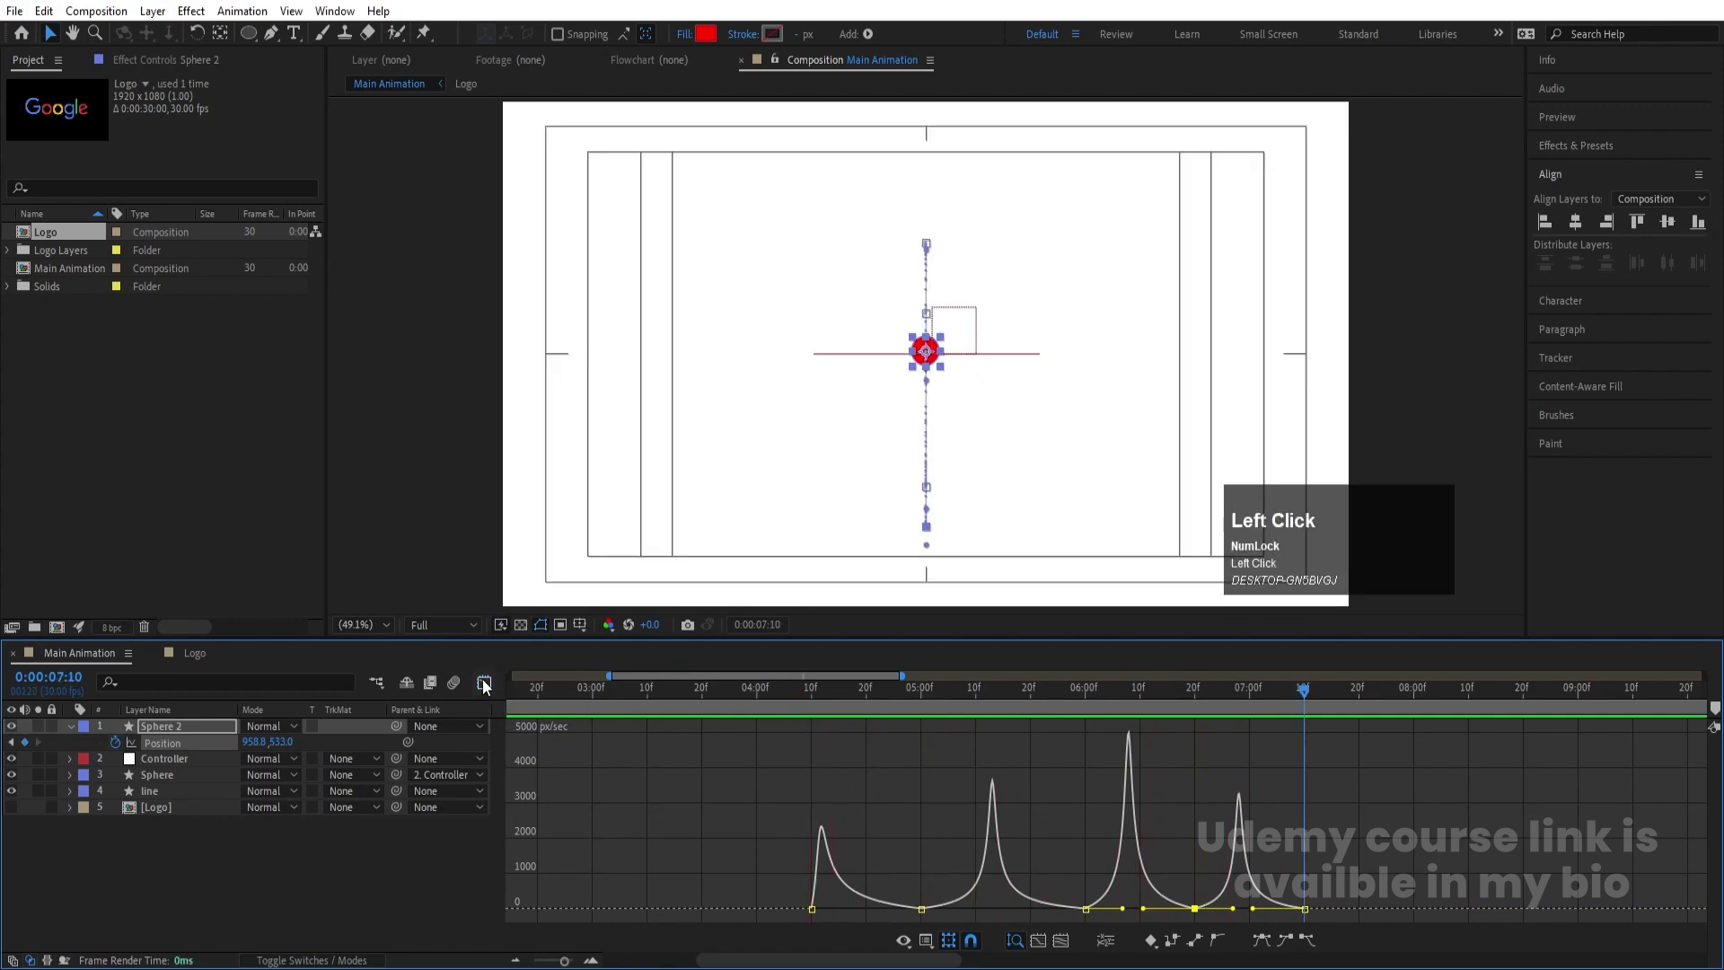
left_click_drag(847, 692, 794, 689)
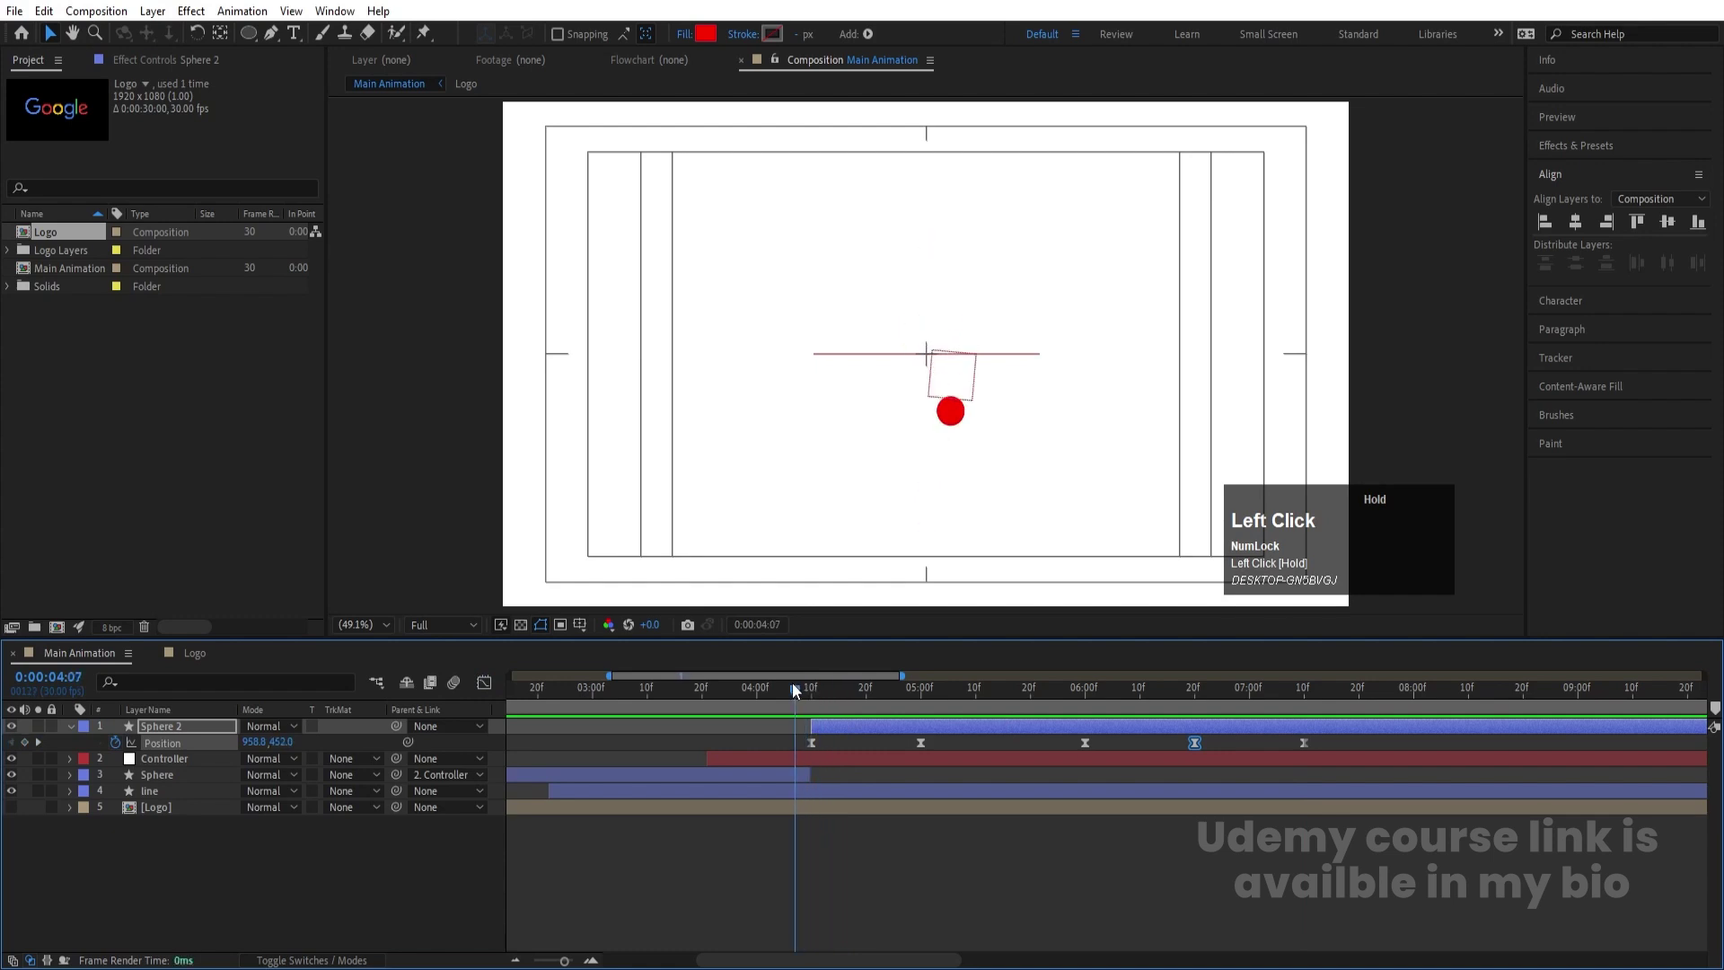
left_click(165, 790)
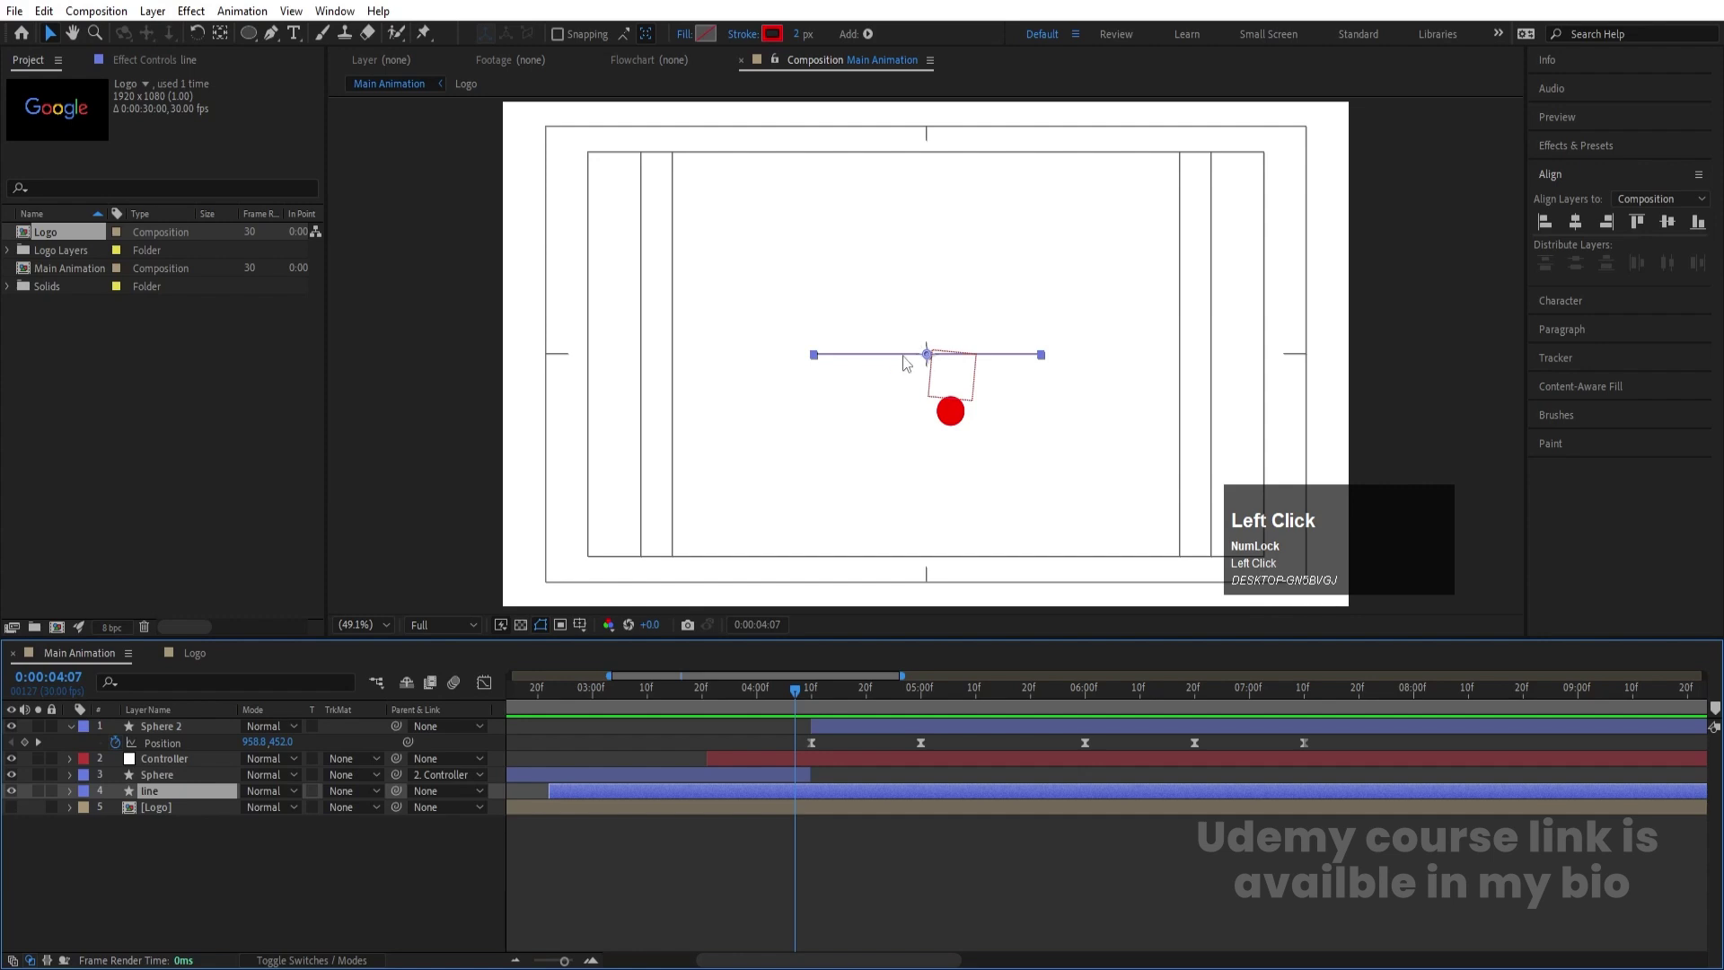
key("p")
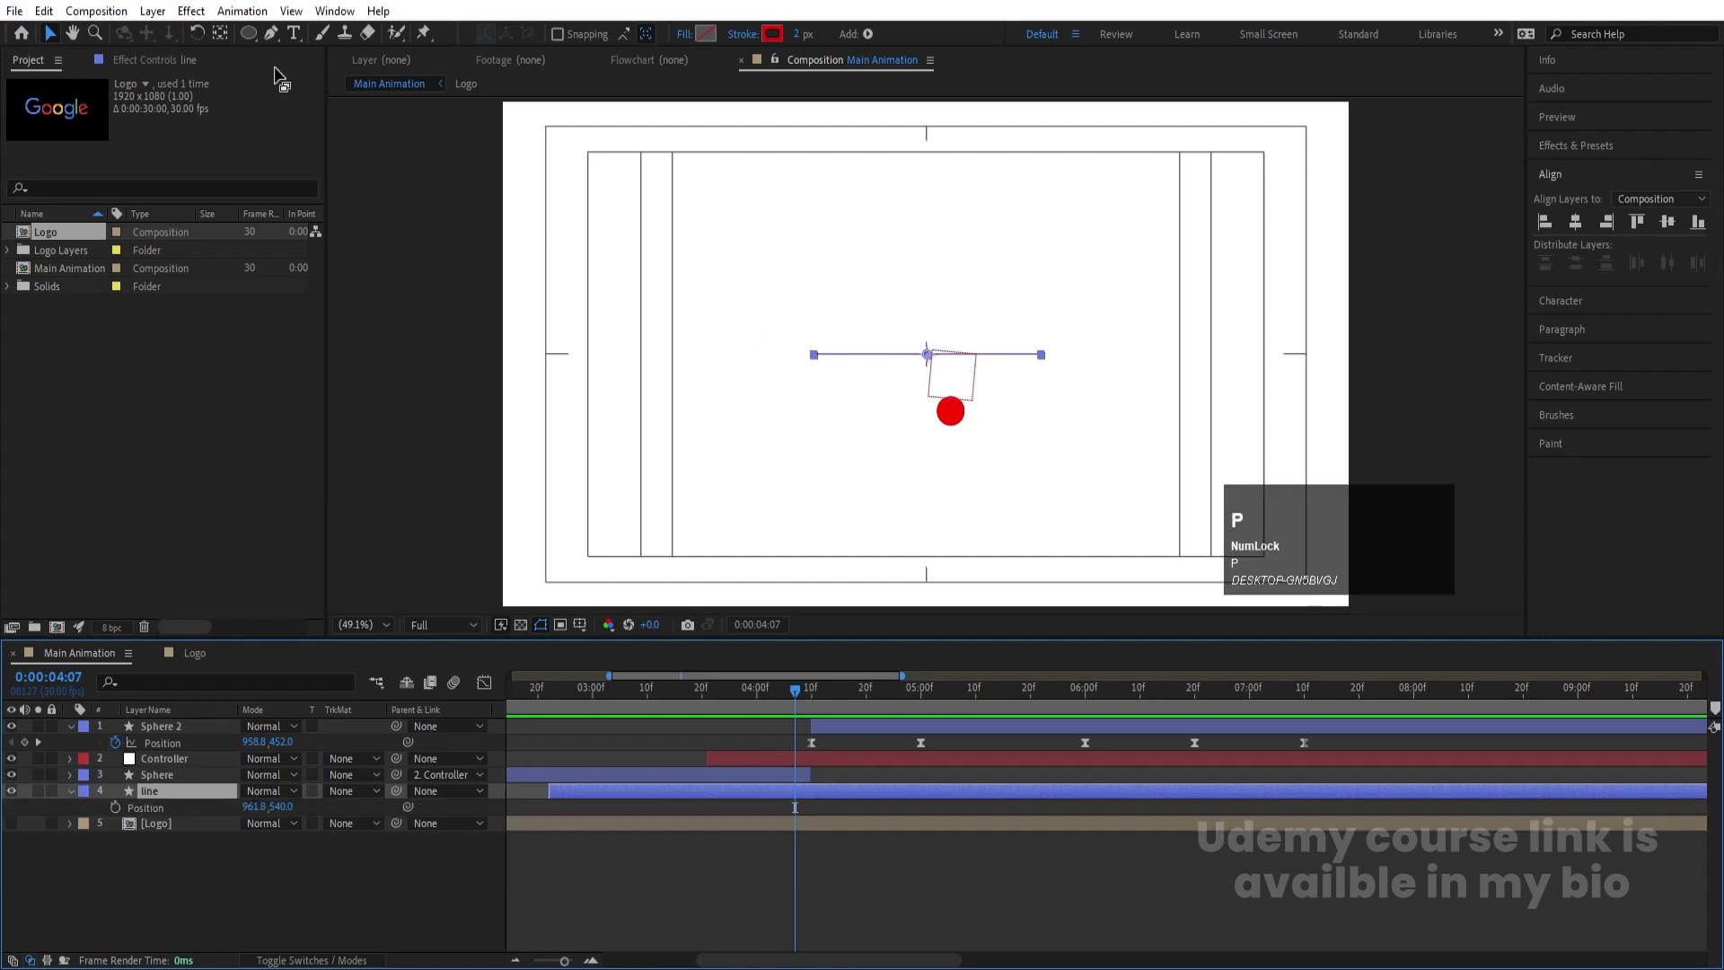
key("g")
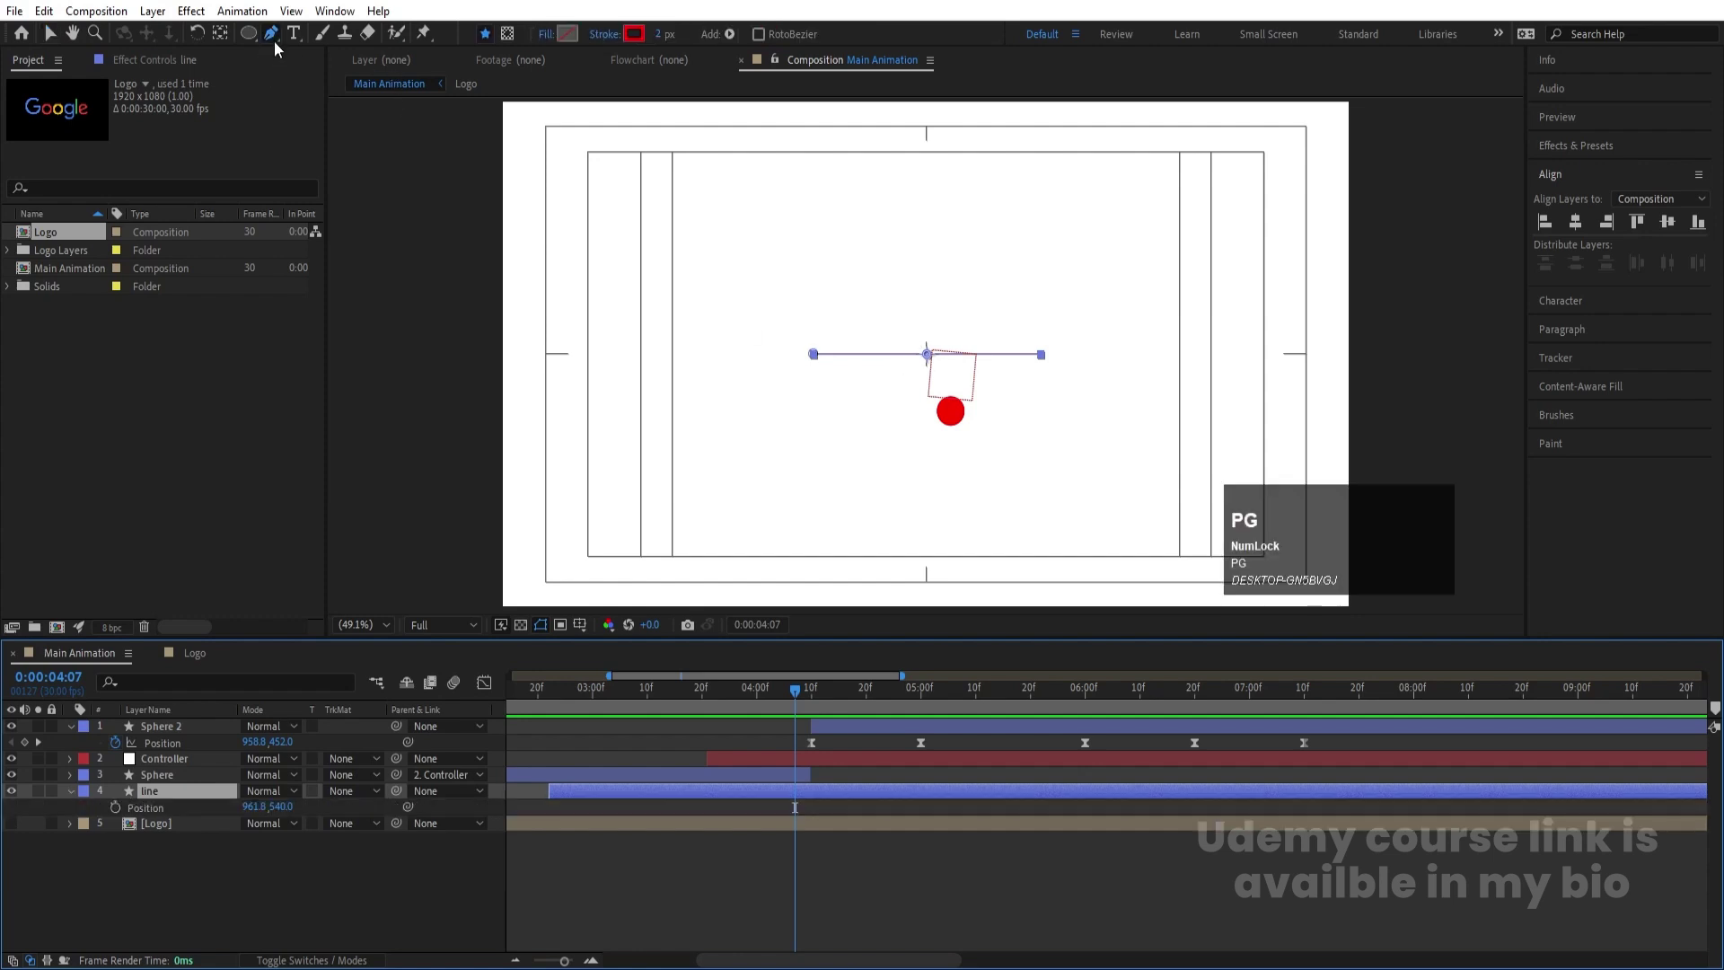
scroll(936, 404, "up", 4)
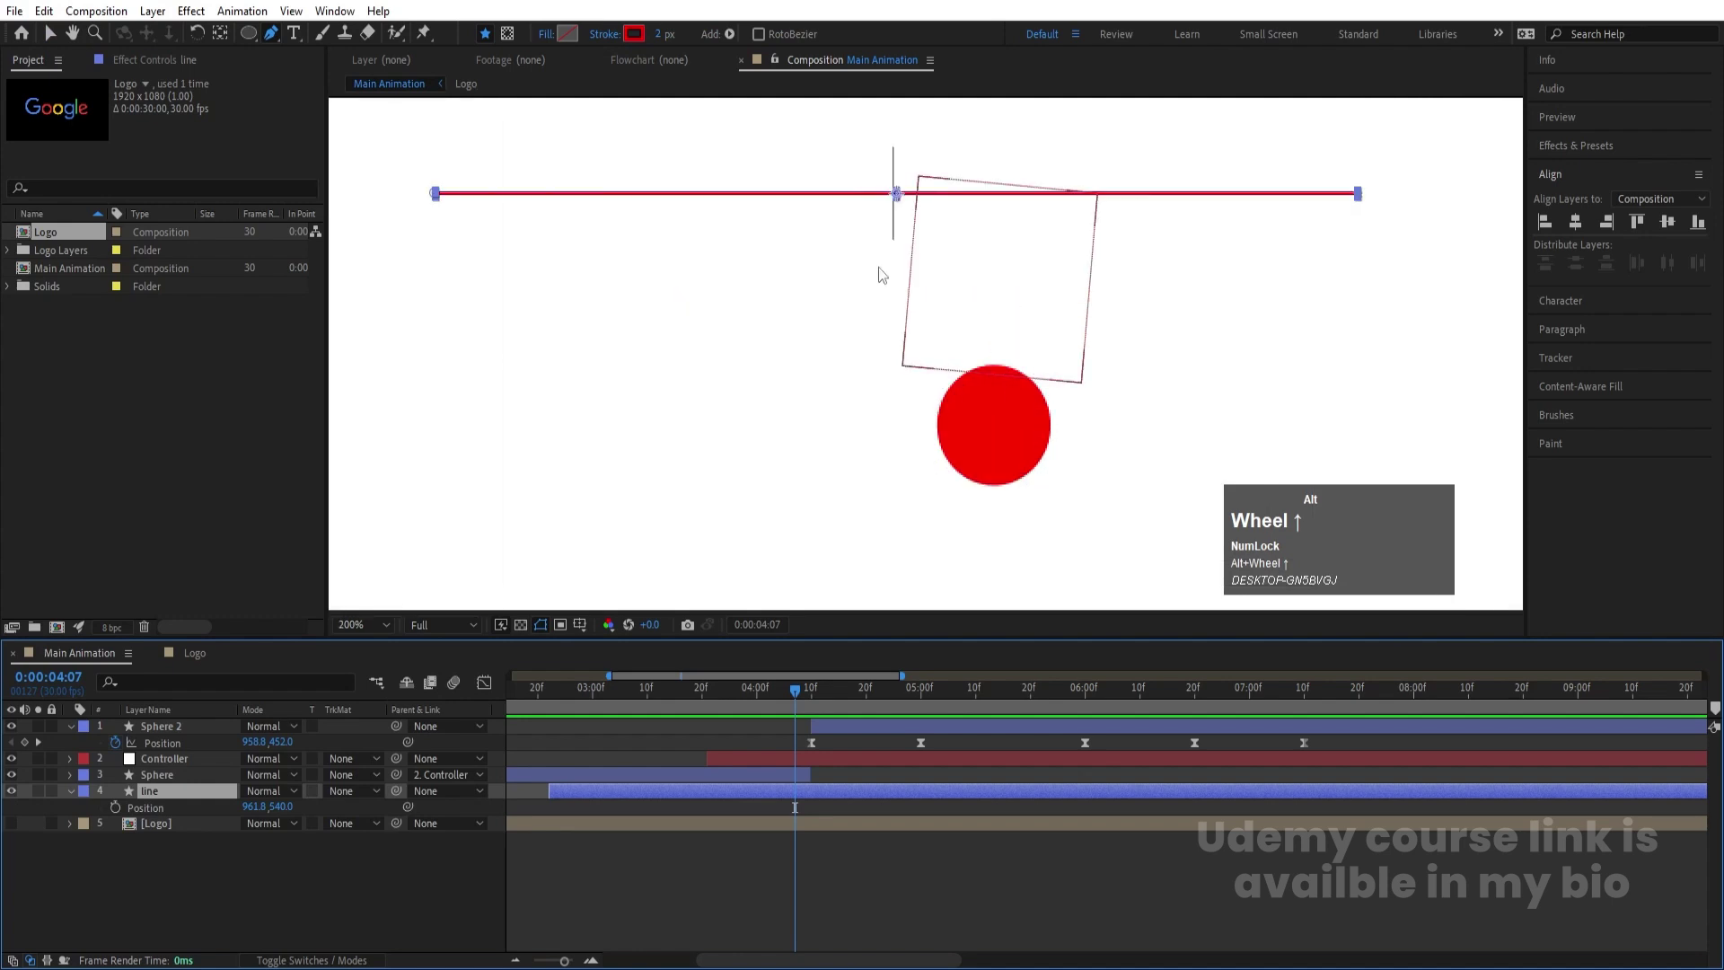
left_click(895, 195)
mouse_move(889, 197)
left_mouse_down()
mouse_move(897, 161)
mouse_move(897, 212)
mouse_move(897, 170)
left_mouse_up()
key("ctrl+z")
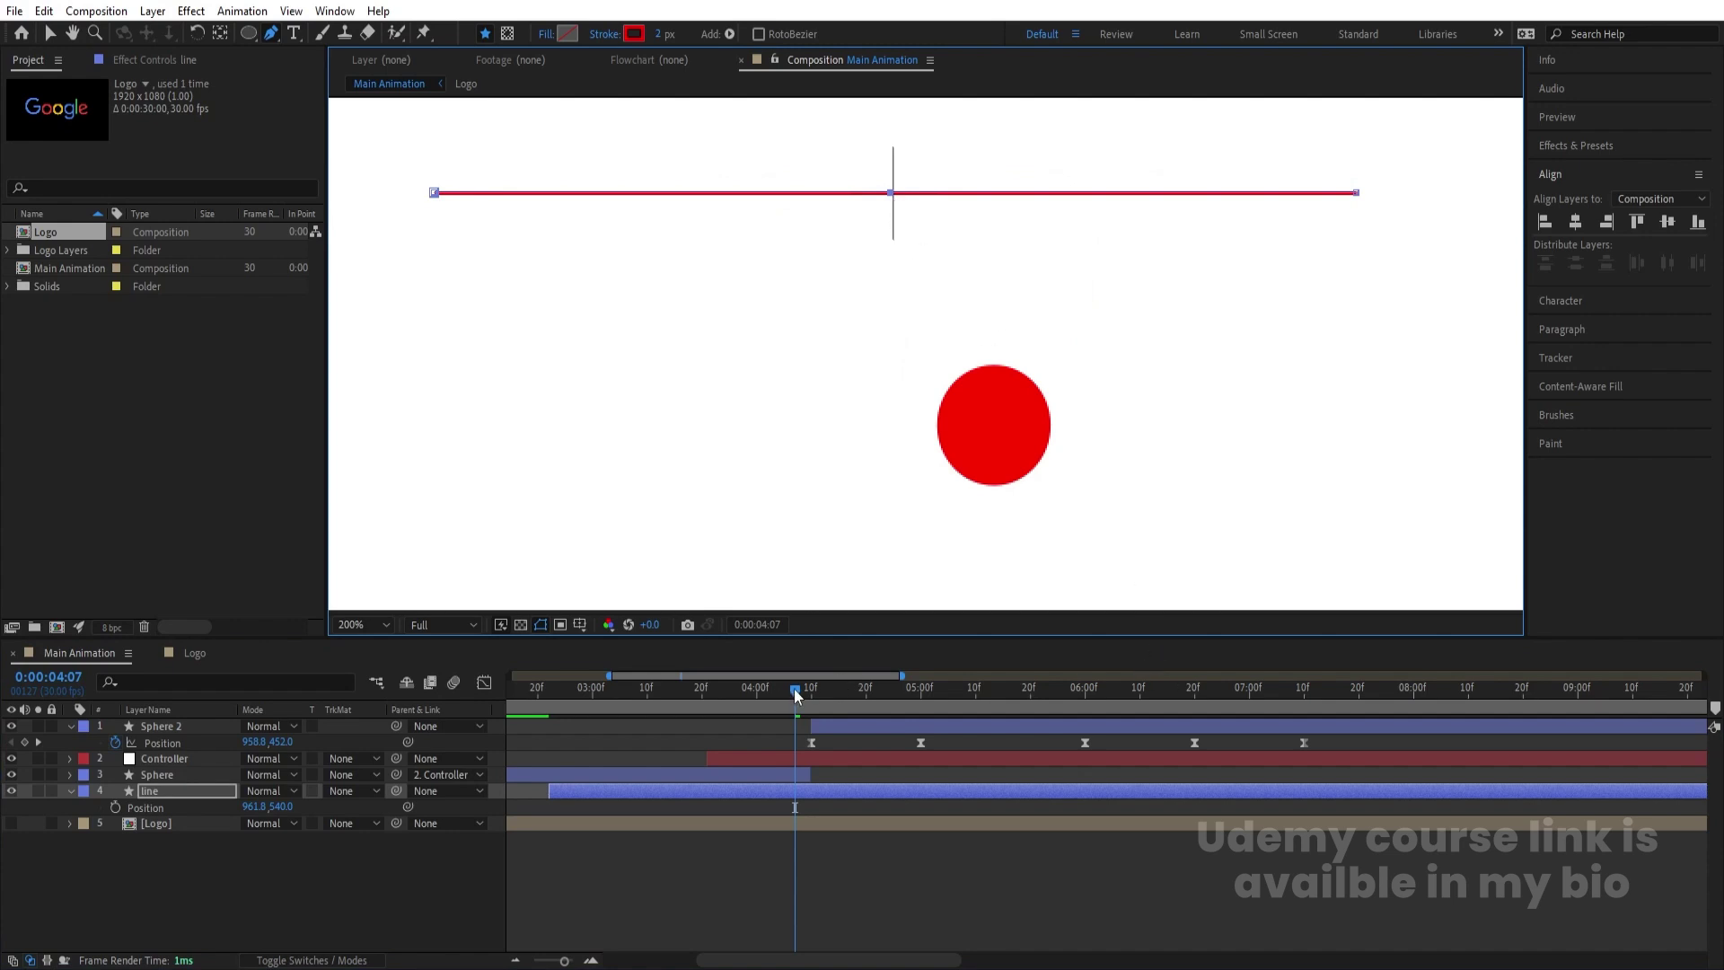
Expand the line layer's Shape 1 down to Path 1 and start keyframing its Path at 0:00:04:08
left_click_drag(799, 692, 807, 703)
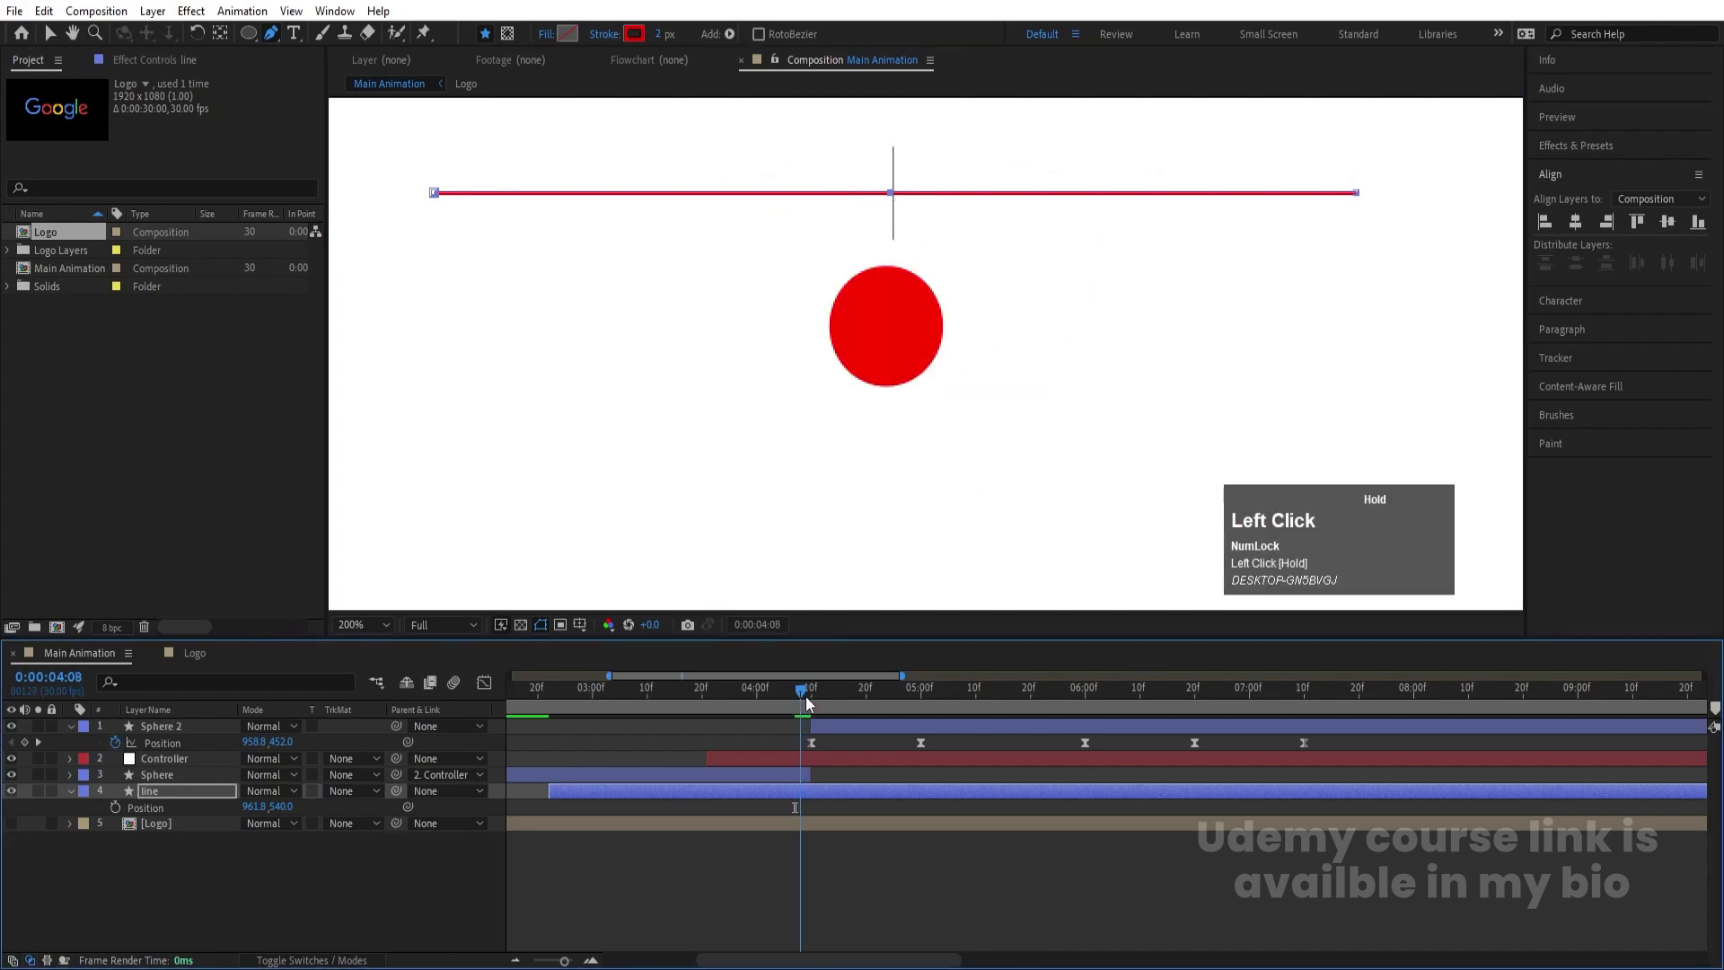
left_click(70, 790)
left_click(70, 790)
left_click(85, 823)
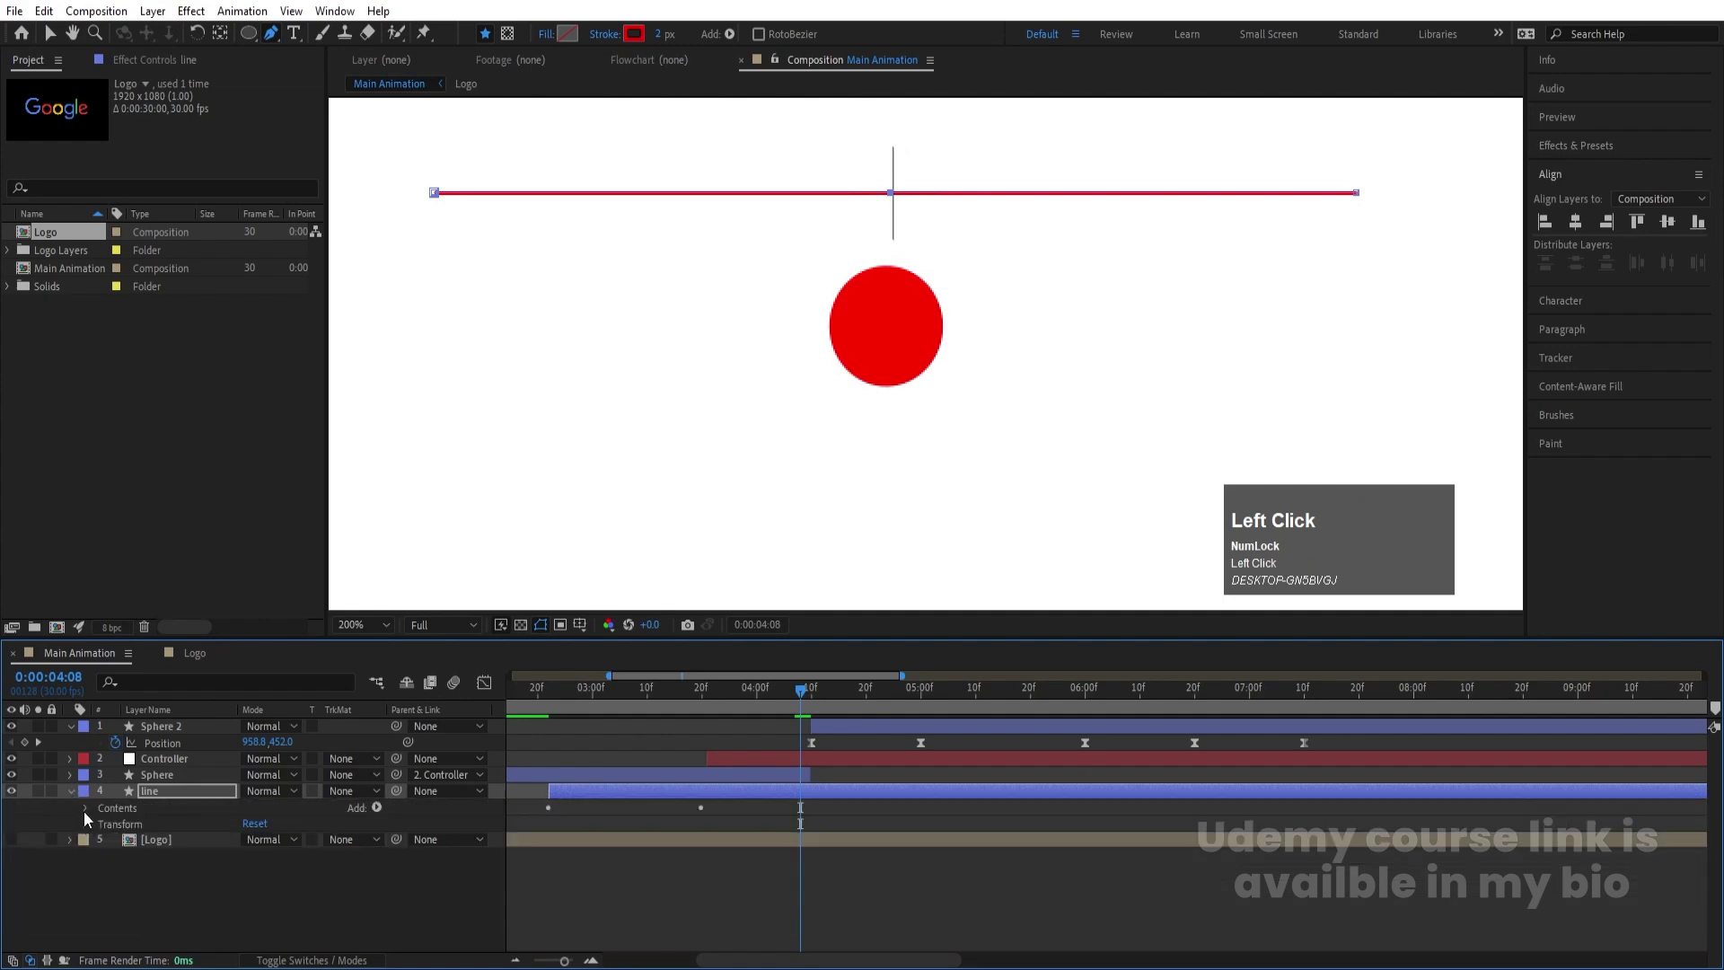
left_click(84, 808)
left_click(102, 824)
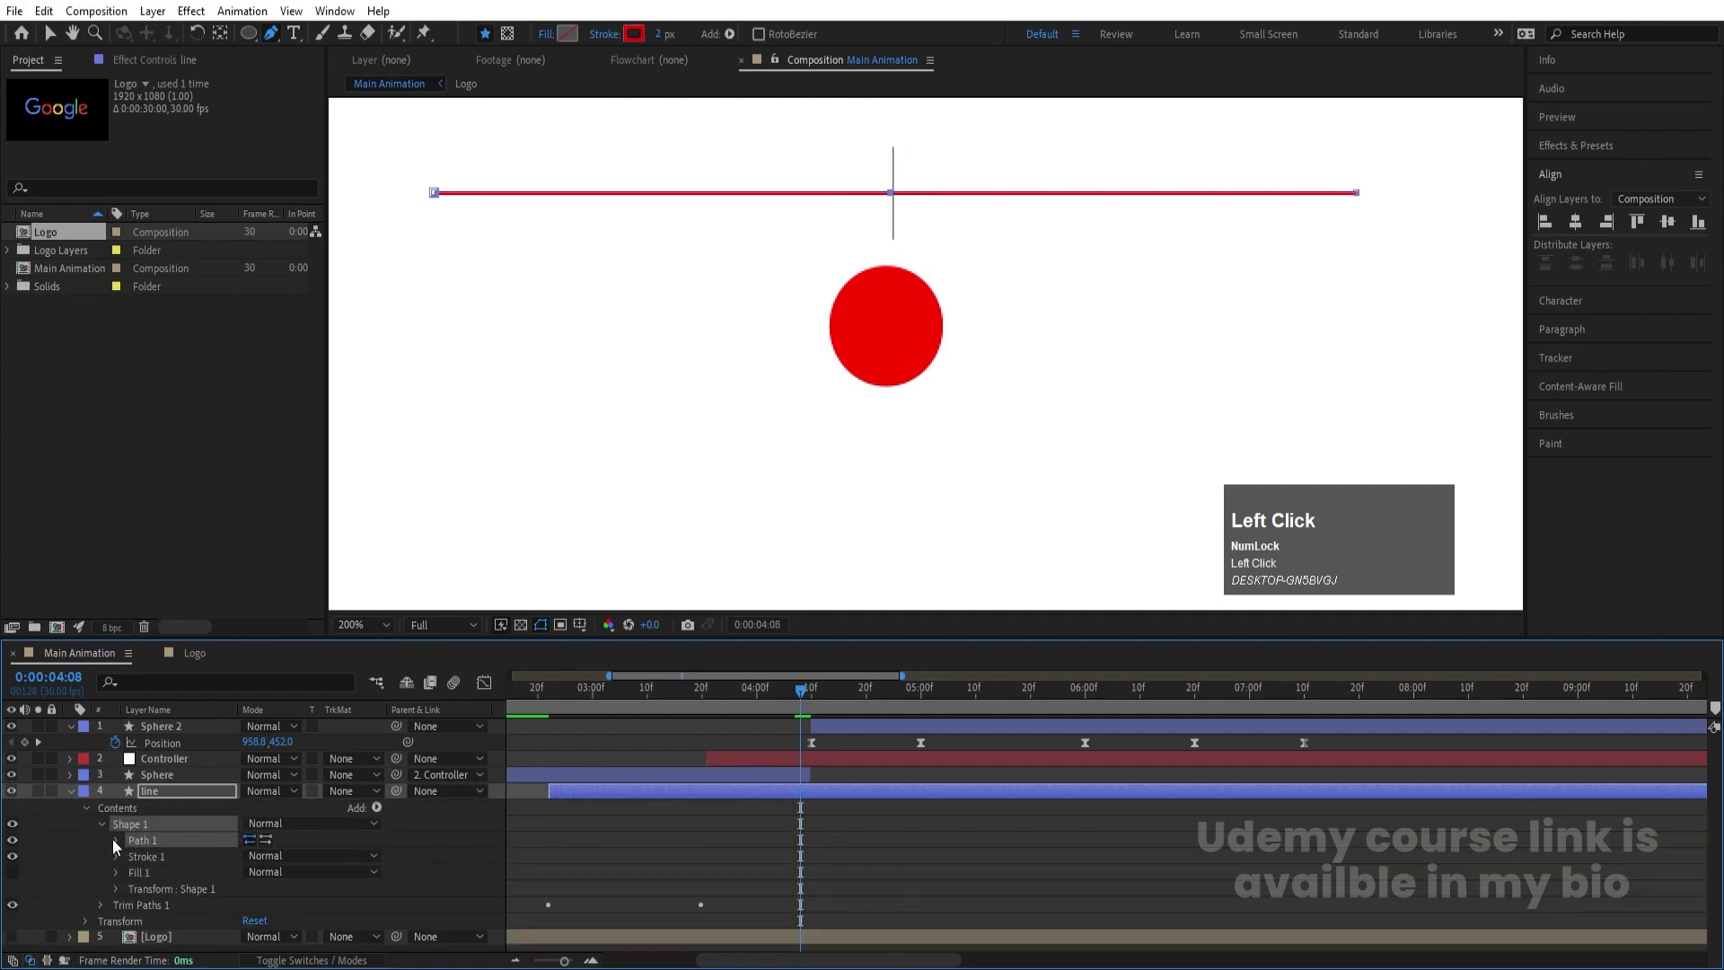
left_click(115, 841)
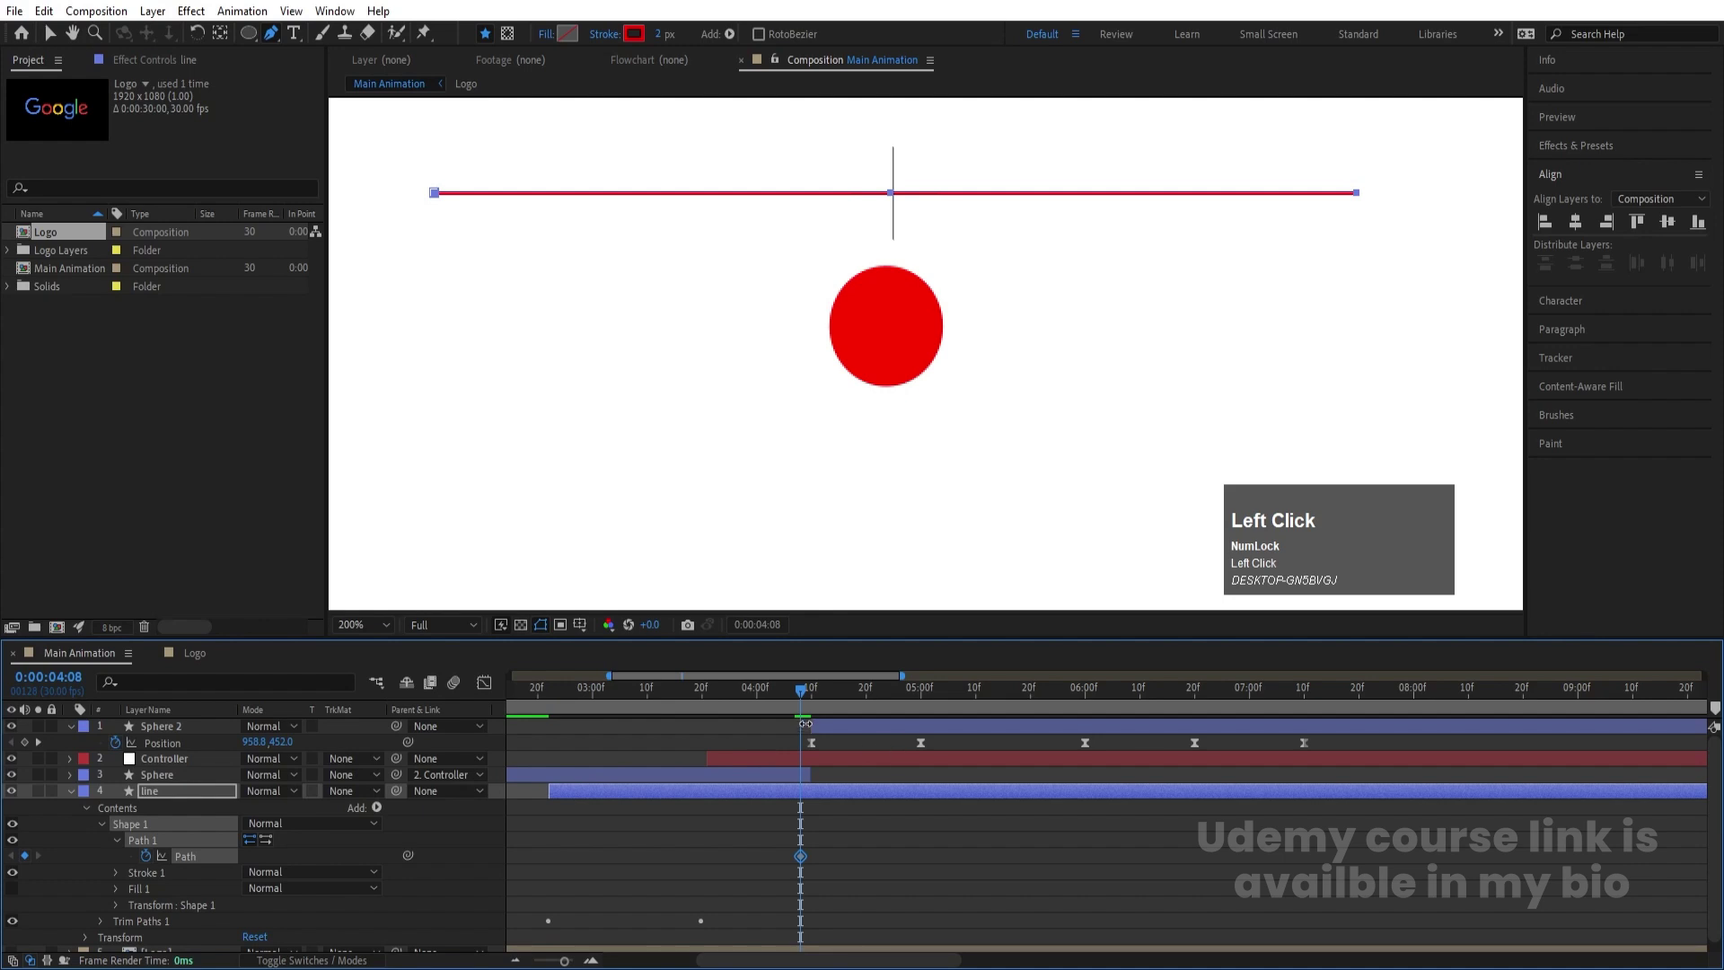
Add a Path keyframe at 0:00:04:10 and raise the line's middle vertex to the top of the red sphere
left_click_drag(808, 703, 812, 705)
scroll(1033, 257, "down", 2)
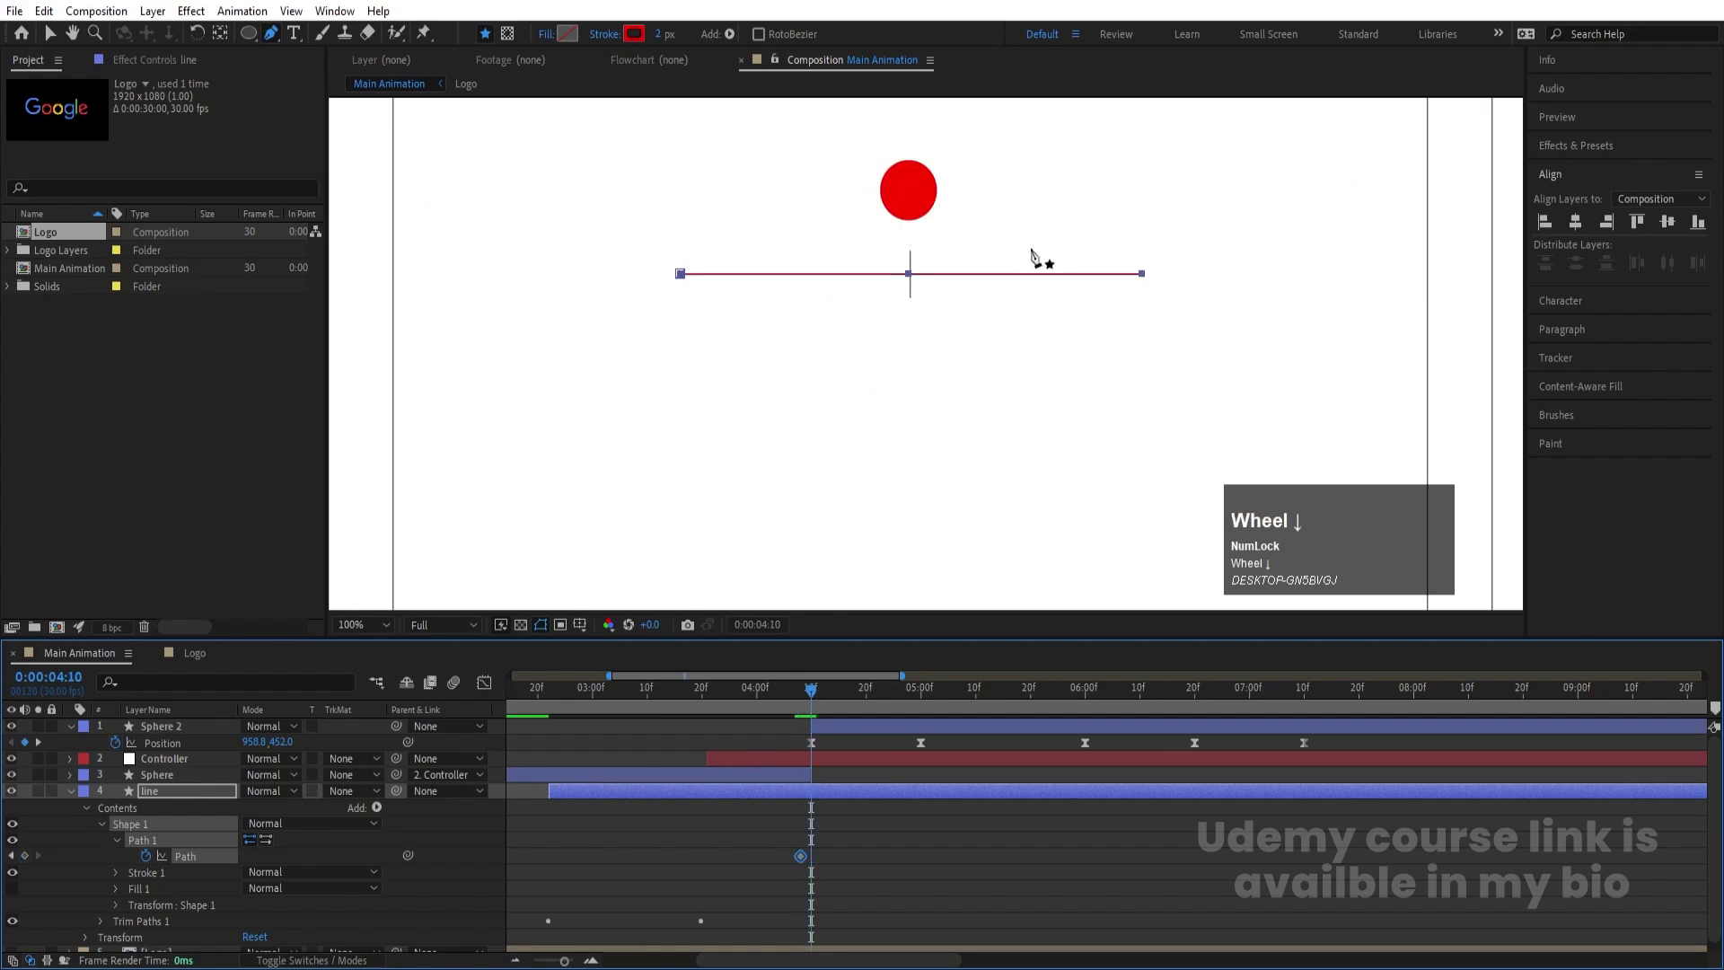
key("space")
left_click_drag(927, 236, 916, 323)
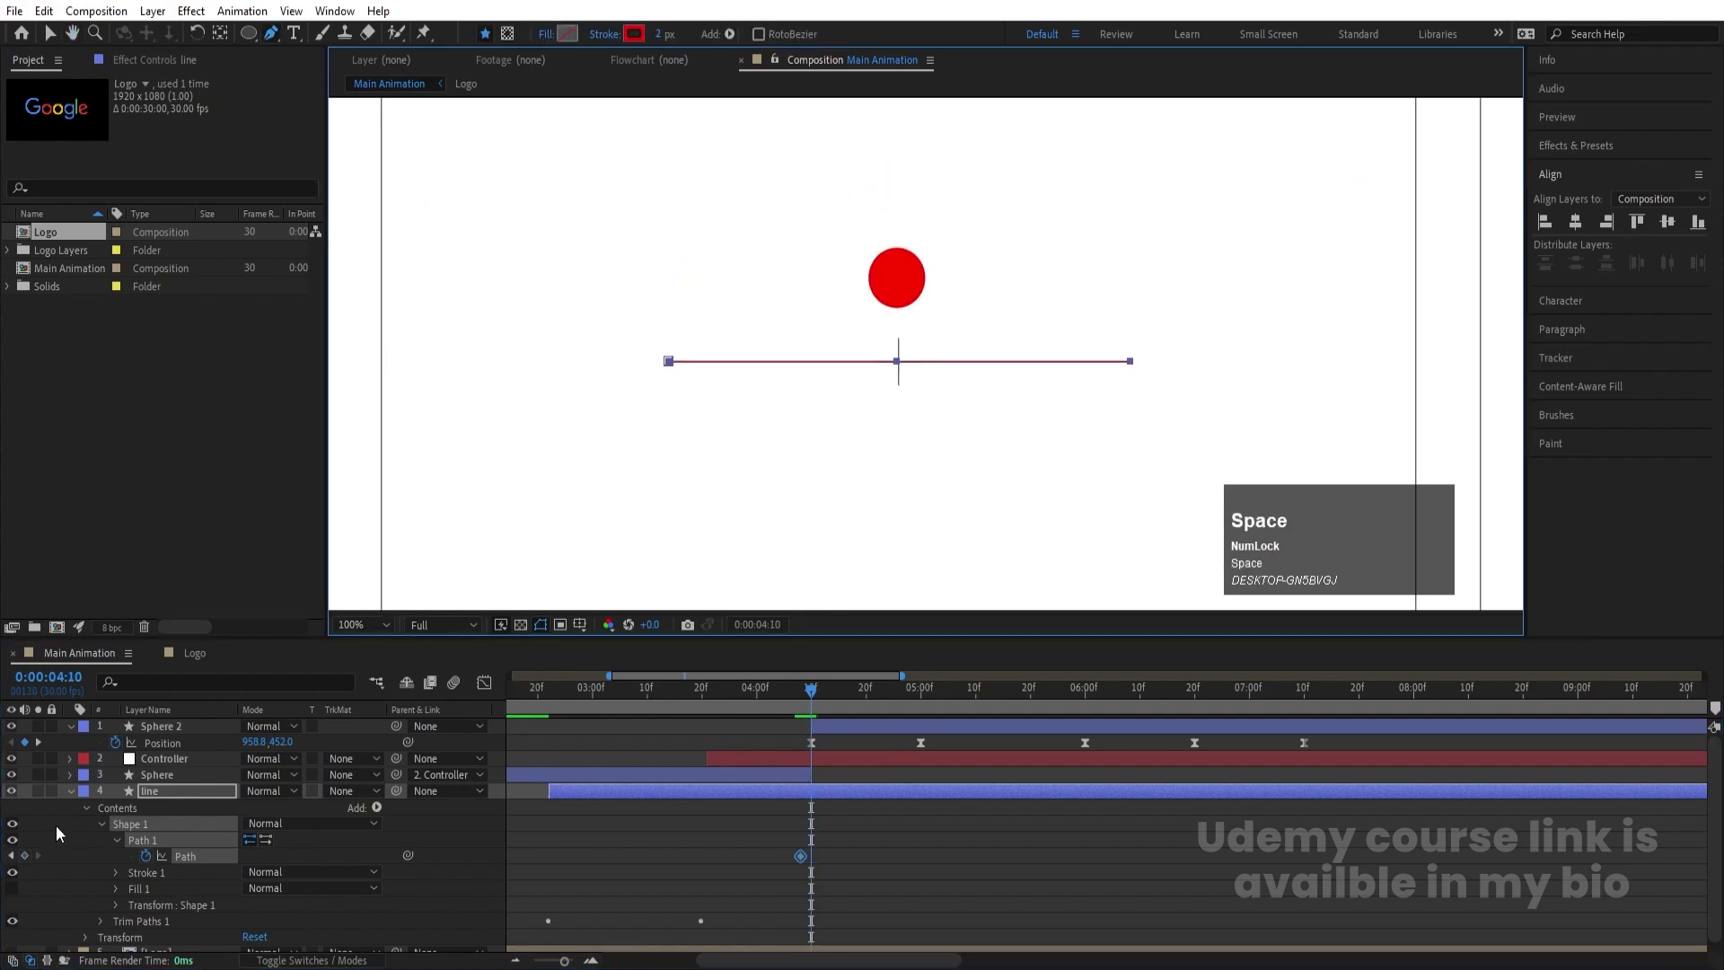
left_click(25, 855)
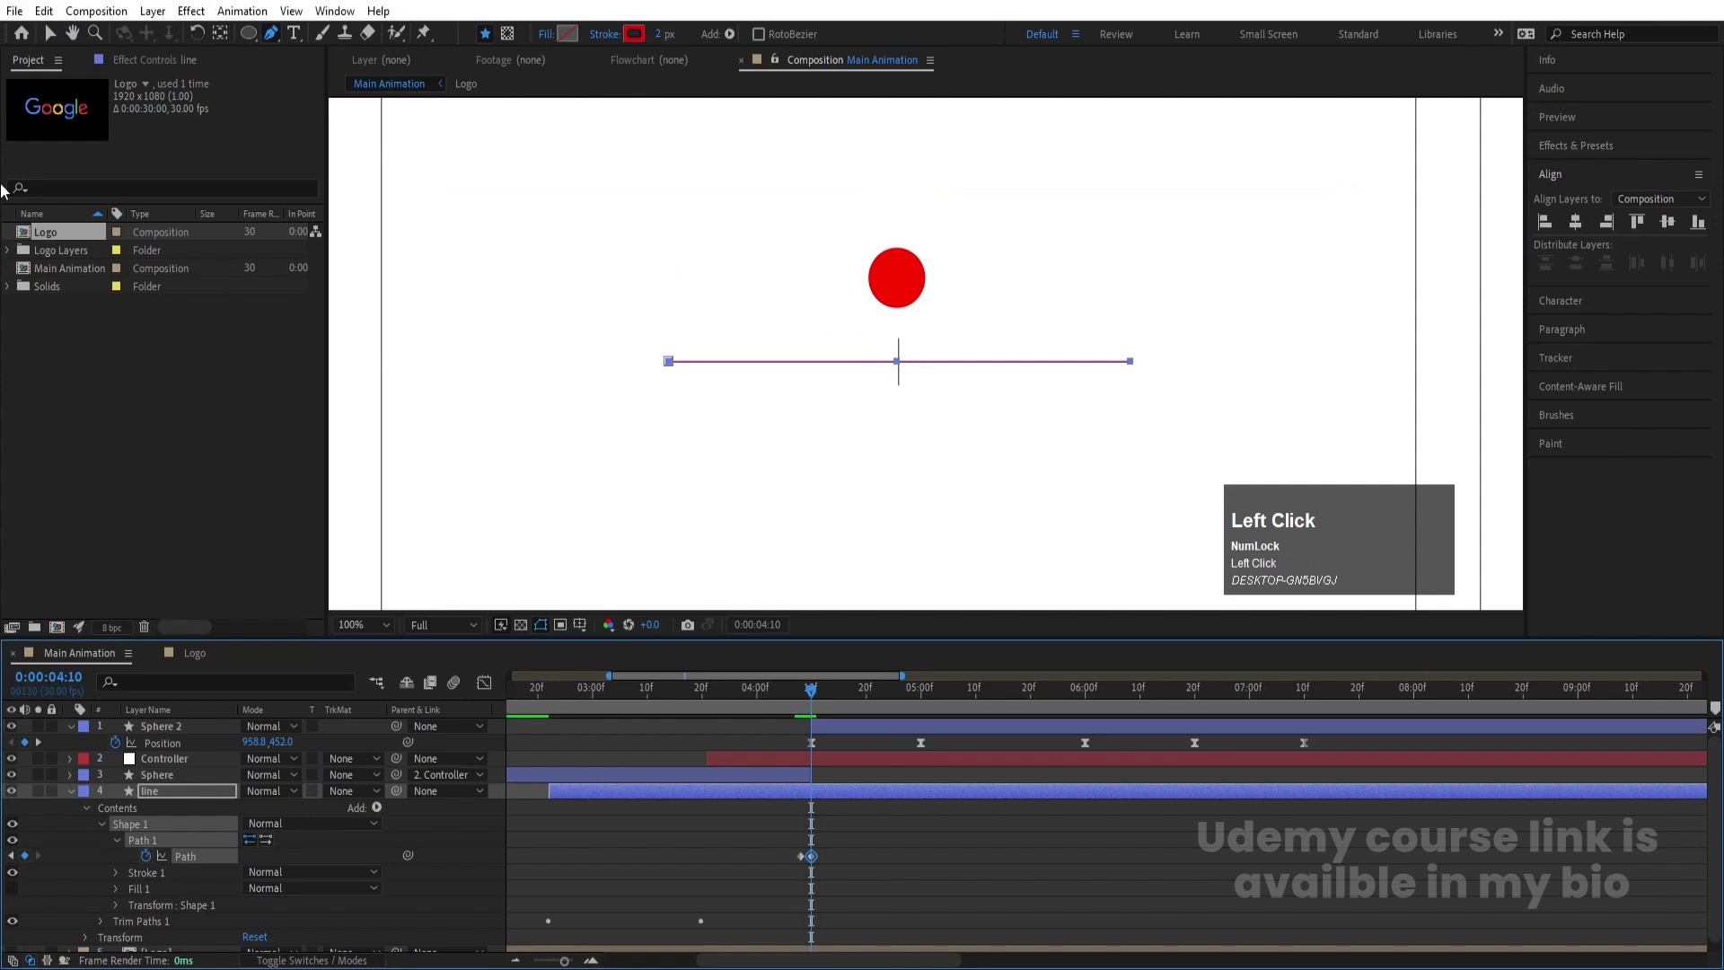
left_click(46, 35)
left_click_drag(876, 332, 899, 247)
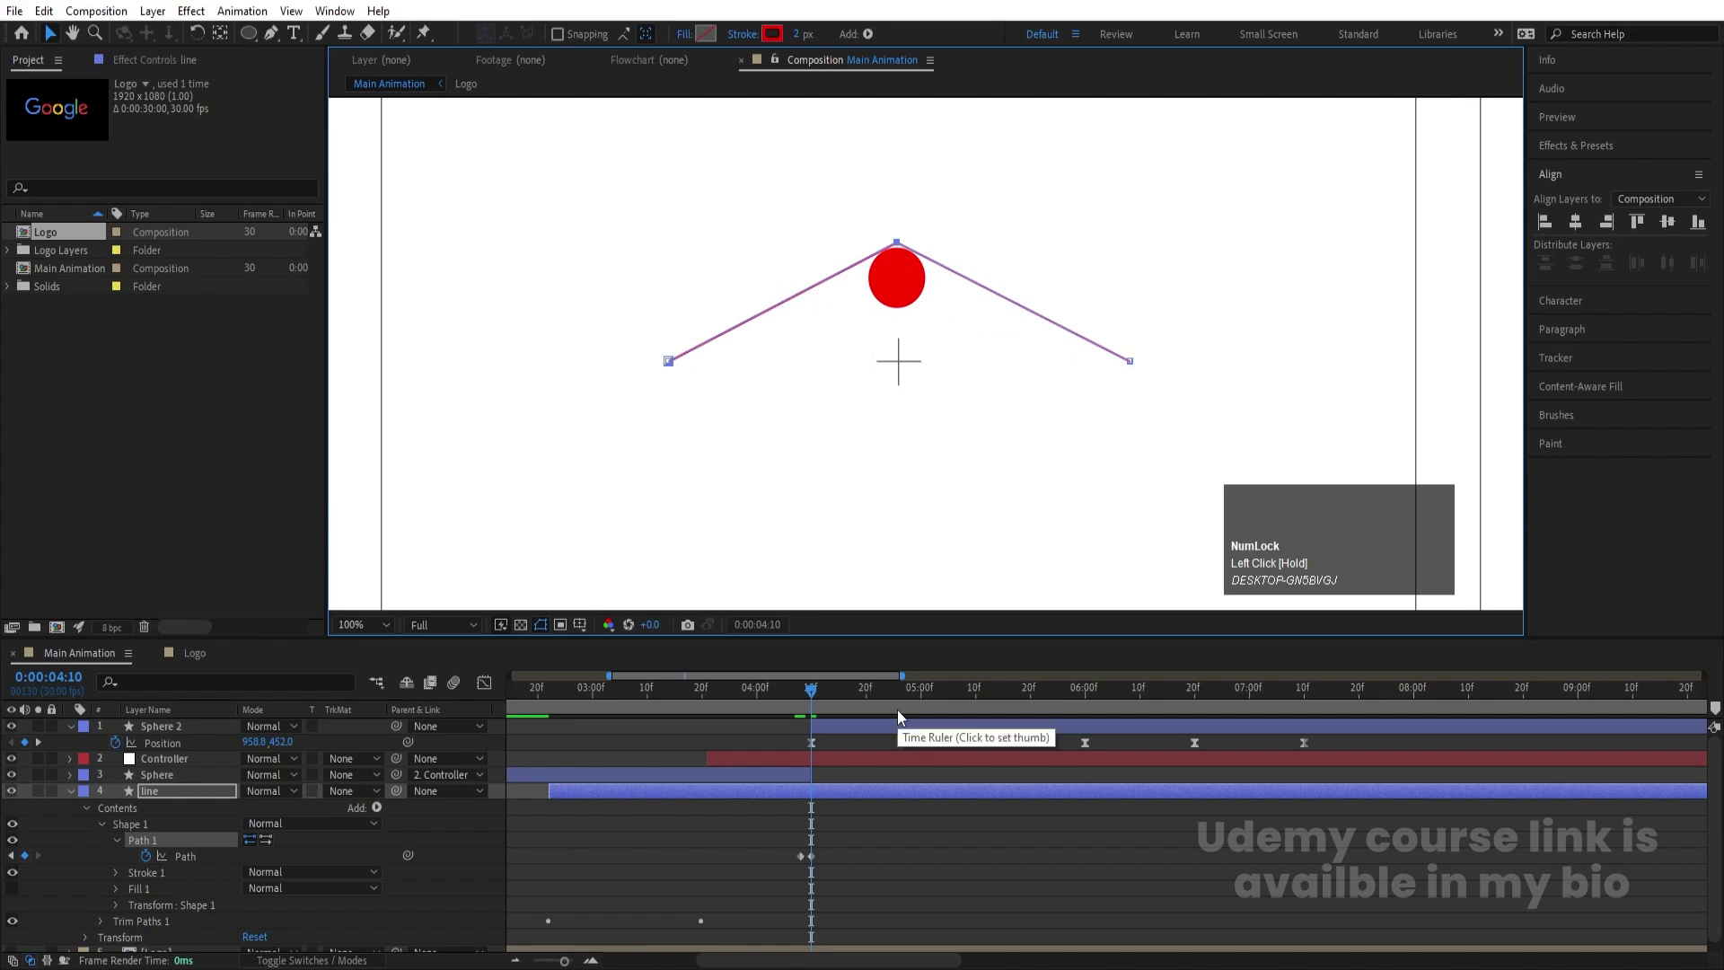
Lower the line's middle vertex until it is flat at 0:00:05:00 and hold it with another Path keyframe before 0:00:06:00
key("k")
scroll(921, 333, "down", 2)
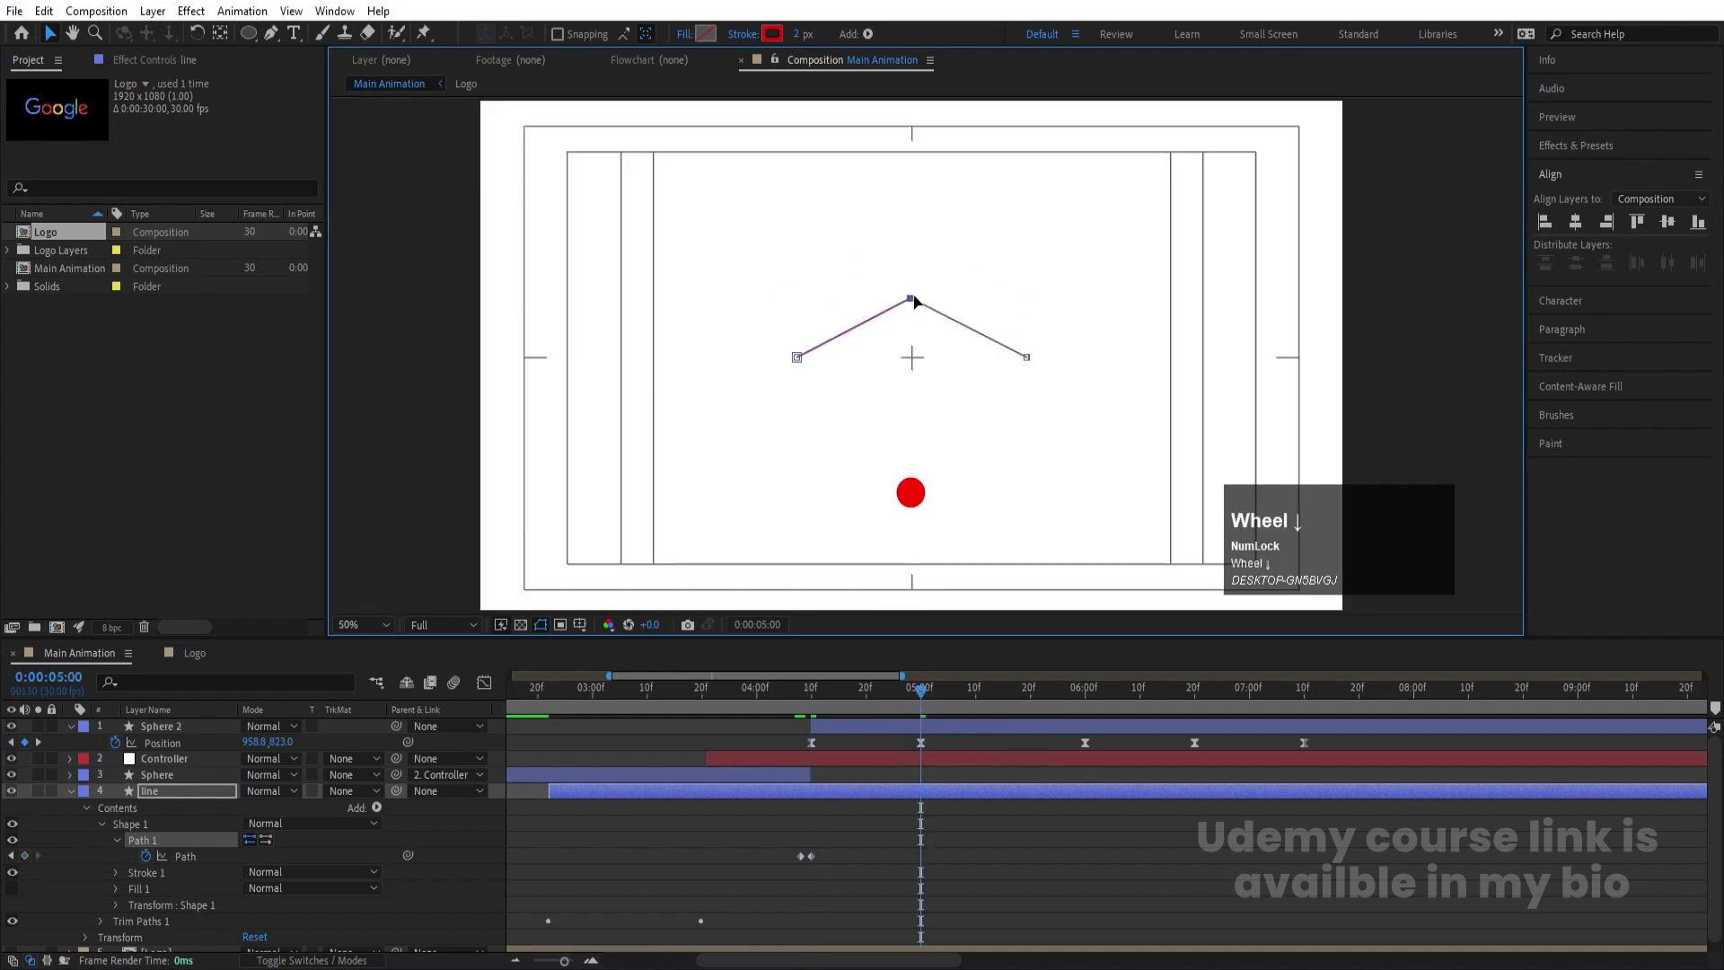
left_click_drag(914, 300, 911, 360)
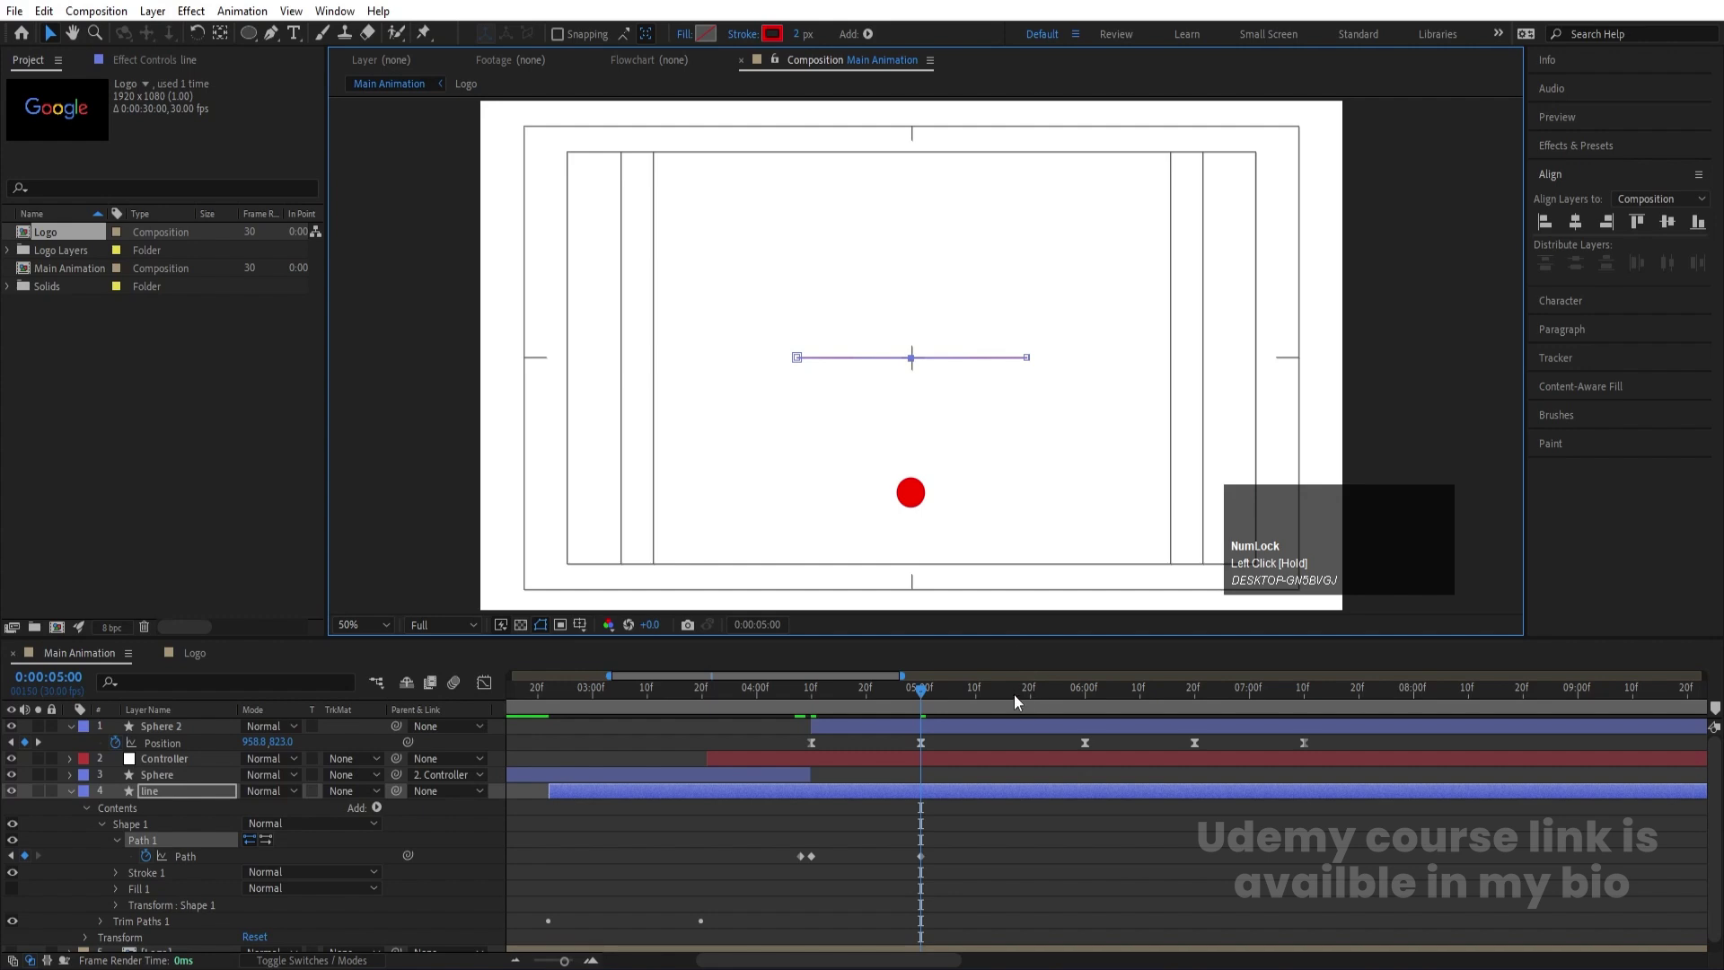
left_click_drag(1014, 693, 1085, 704)
left_click(25, 855)
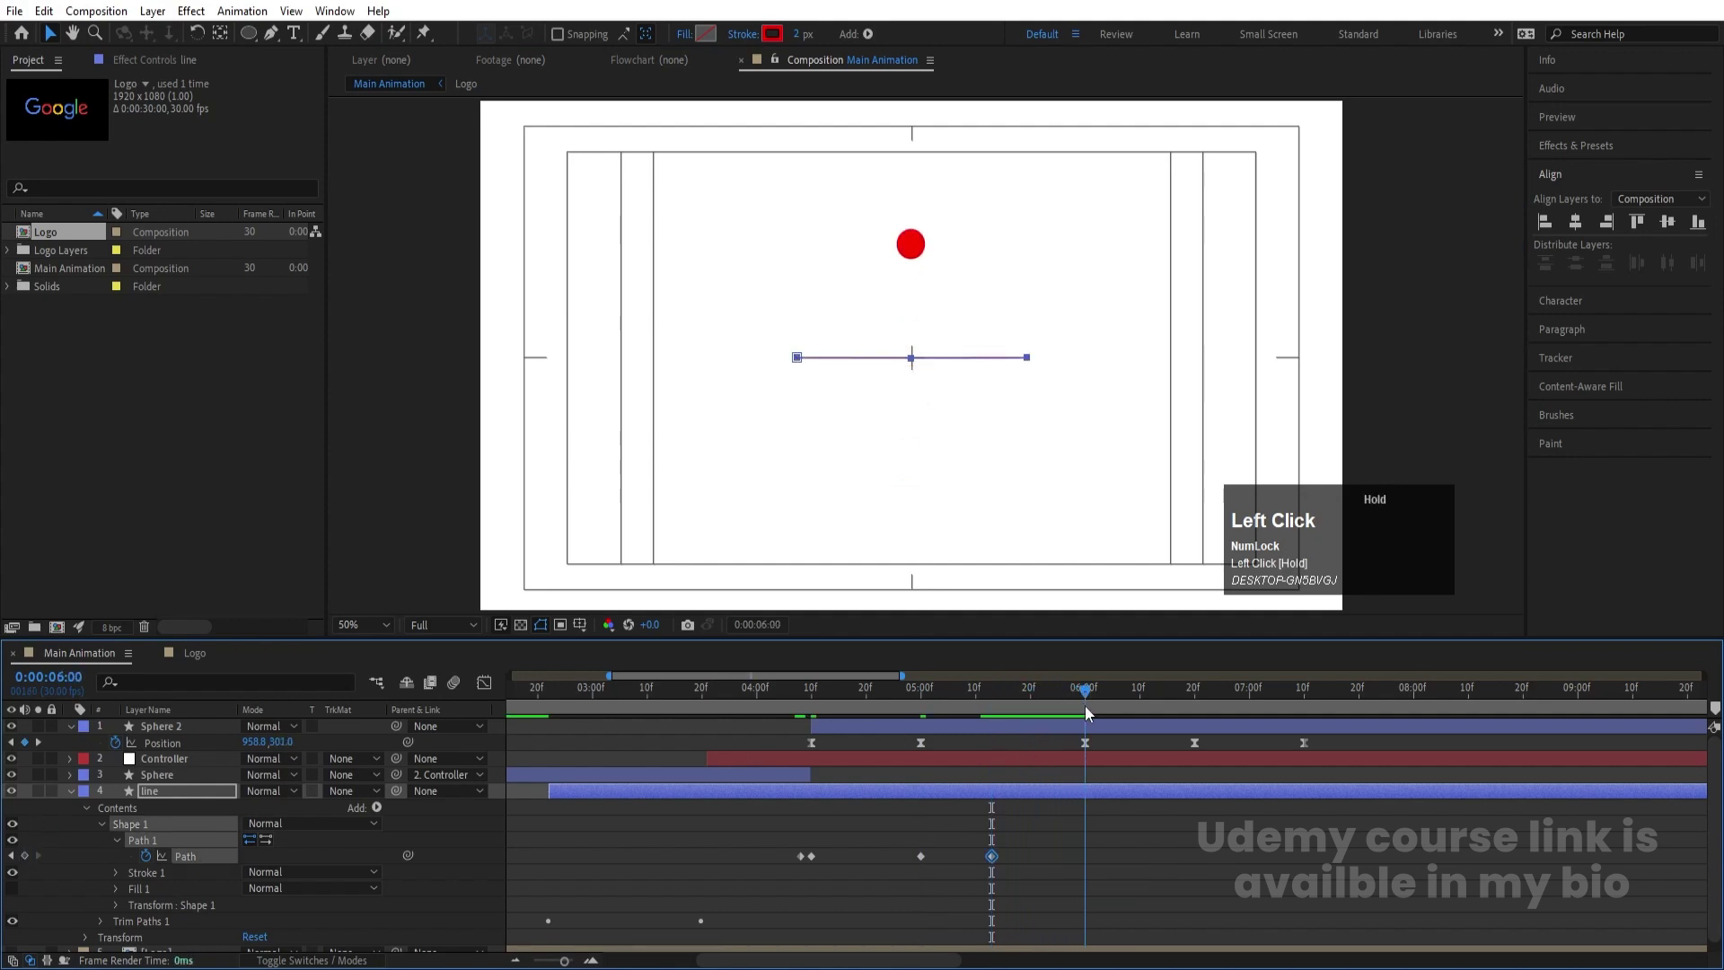
Add a Path keyframe at 0:00:06:00 and raise only the line's middle vertex to the top of the red sphere
left_click_drag(913, 361, 913, 304)
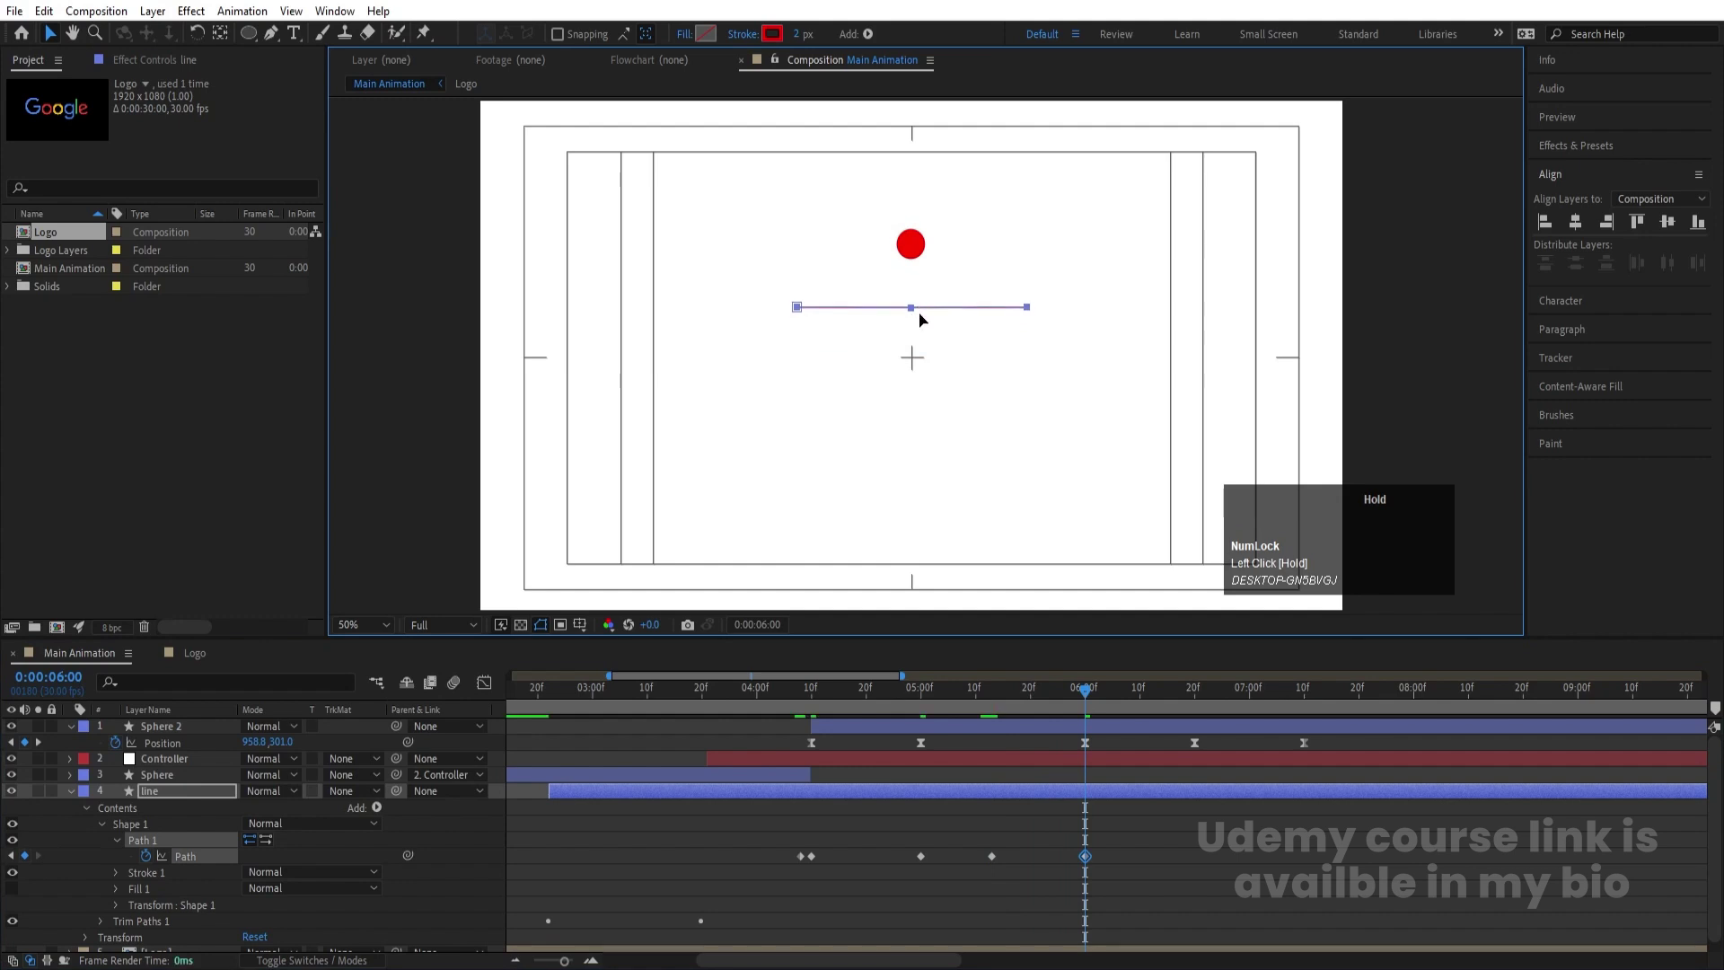
key("ctrl+z")
left_click(26, 856)
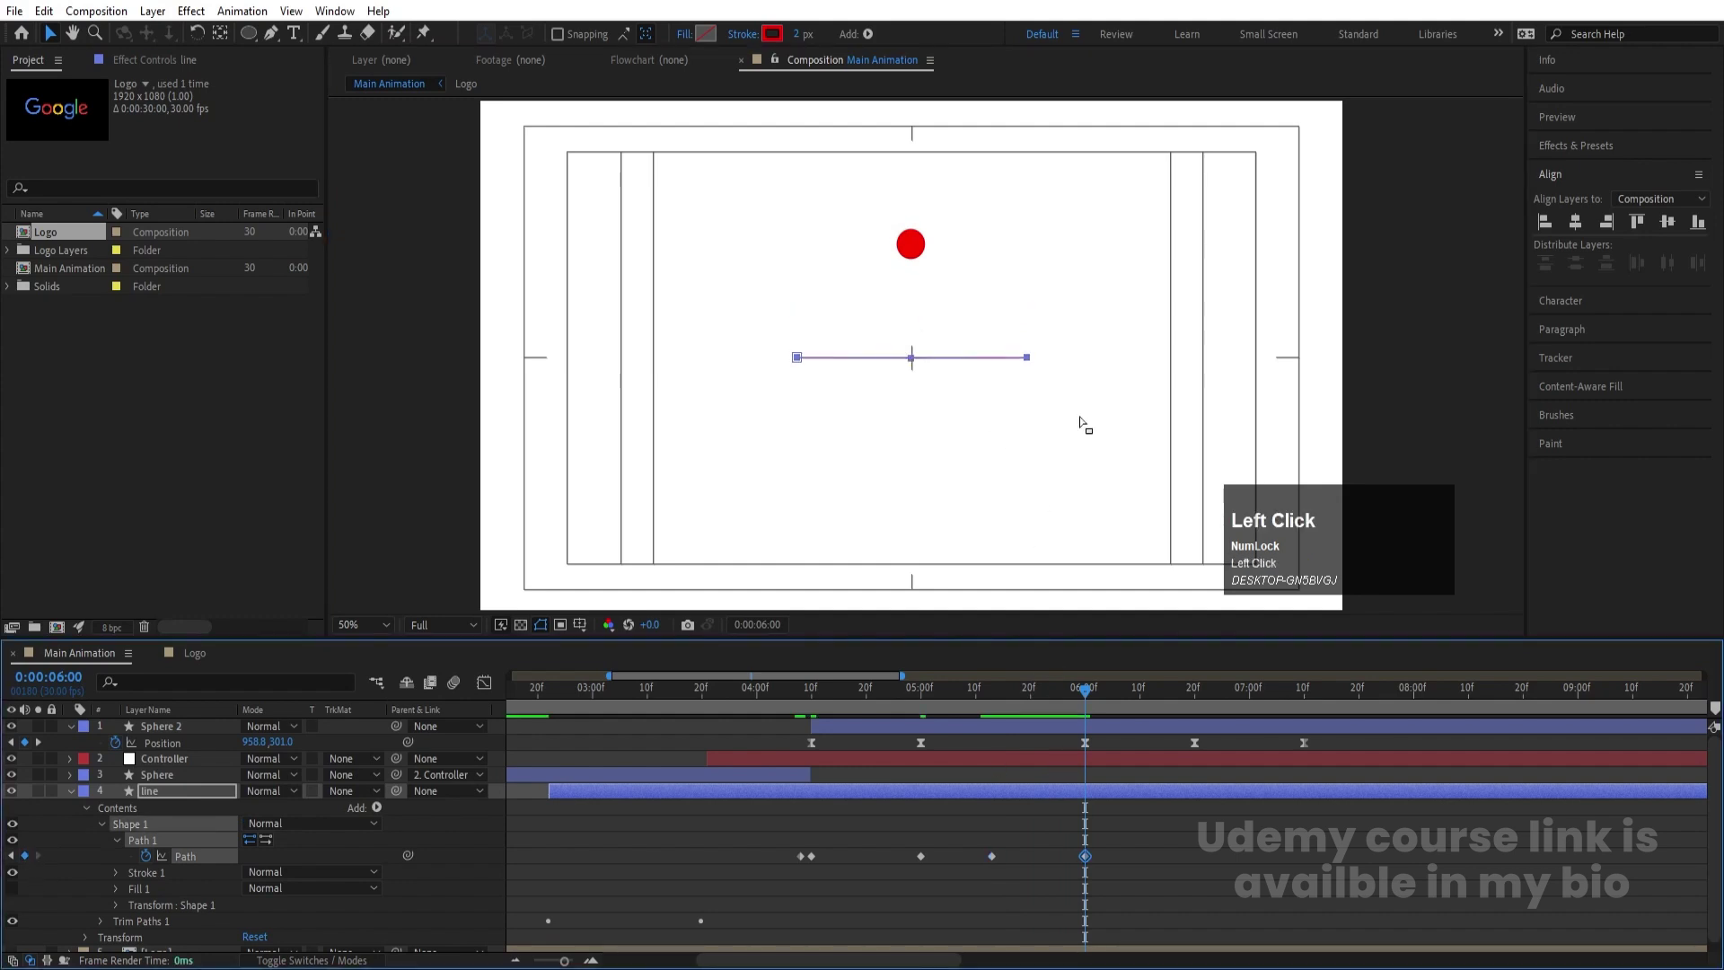
left_click(895, 338)
left_click_drag(910, 359, 915, 231)
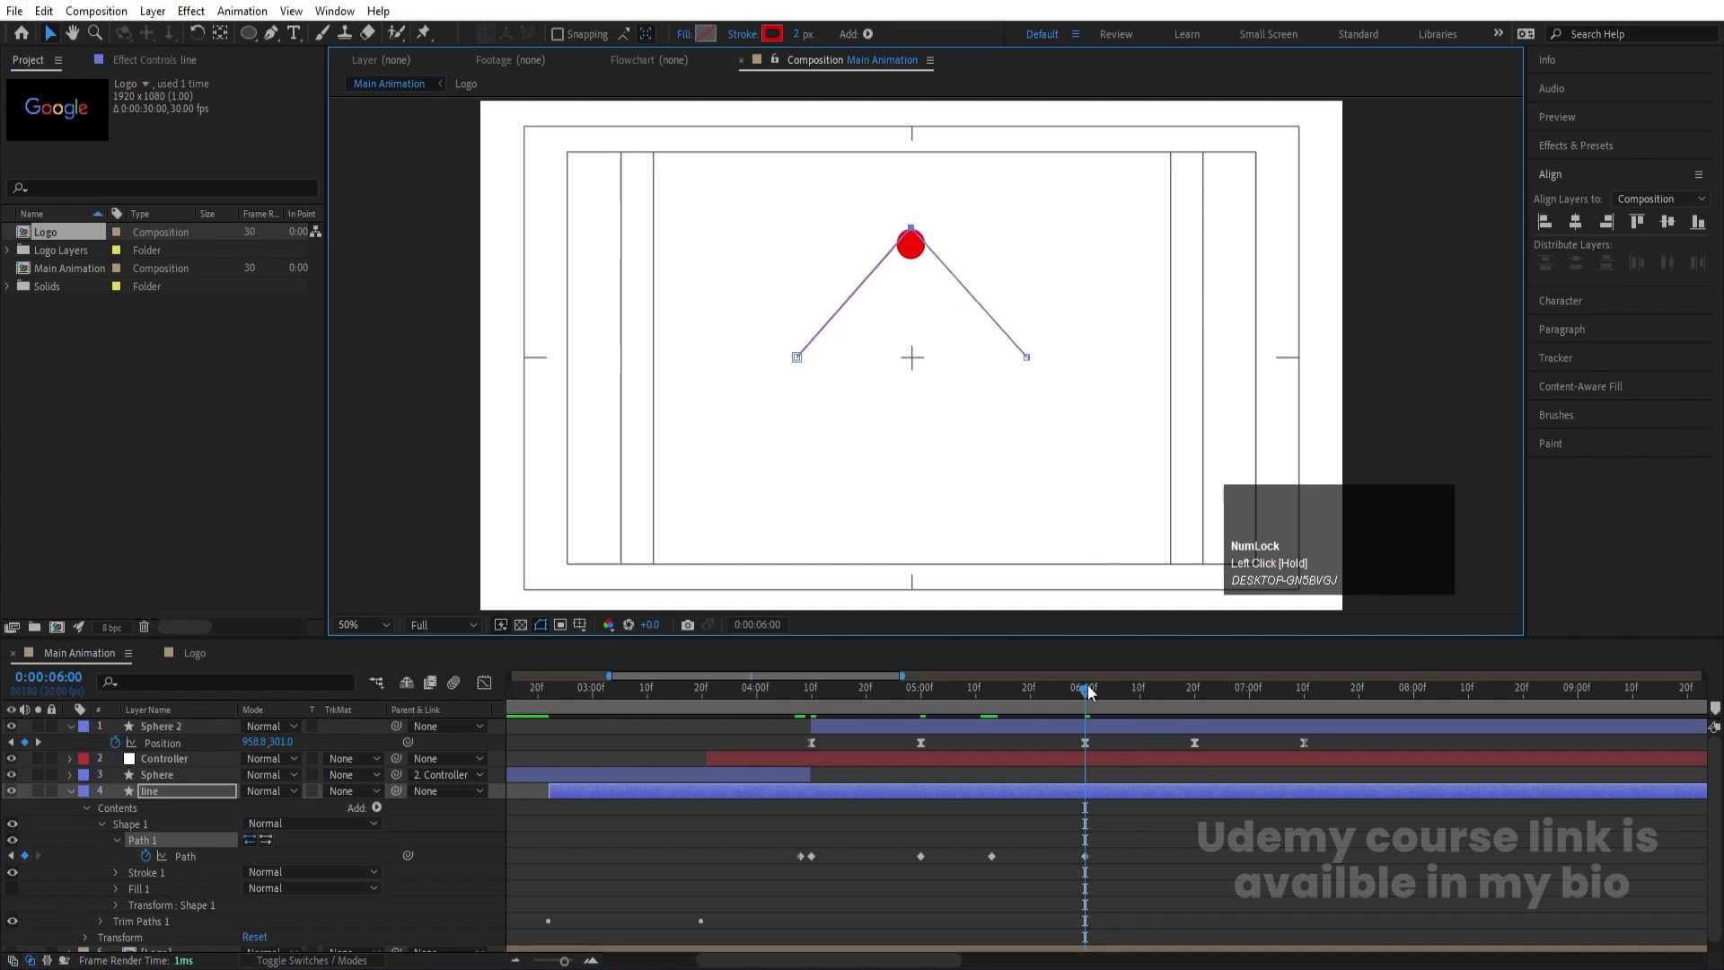
Flatten the line's middle vertex at 0:00:06:20 and shift that Path keyframe to near Sphere 2's last Position keyframe
left_click_drag(1088, 690, 1195, 706)
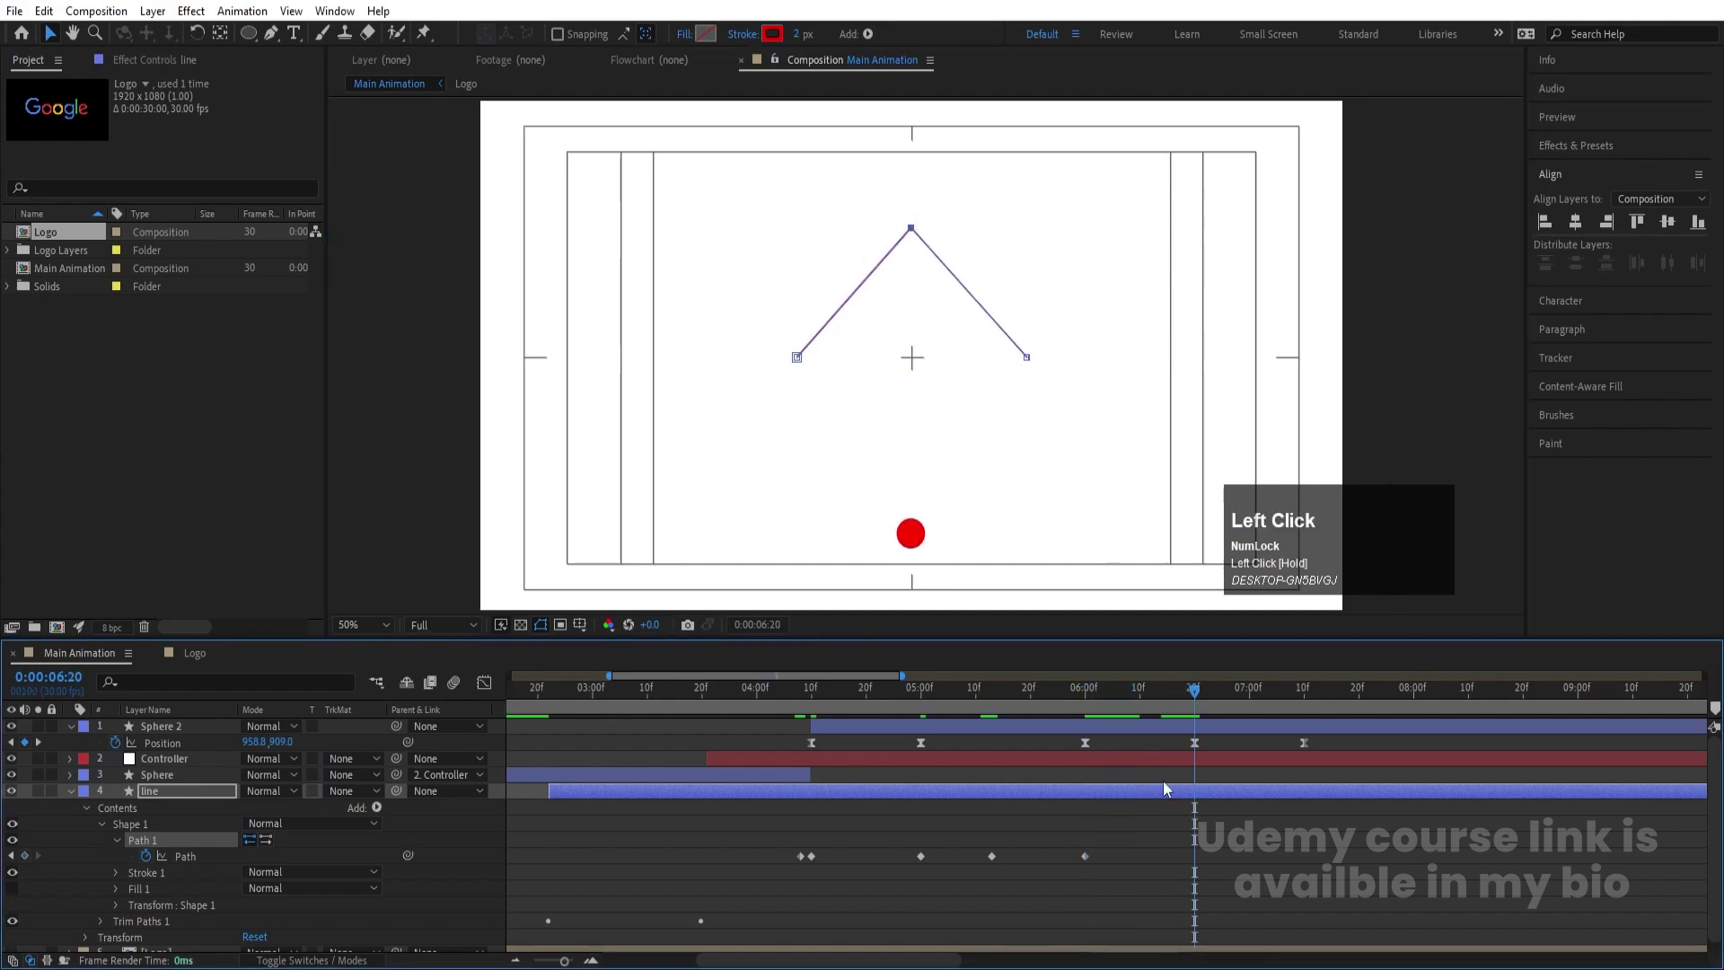
left_click_drag(888, 206, 926, 357)
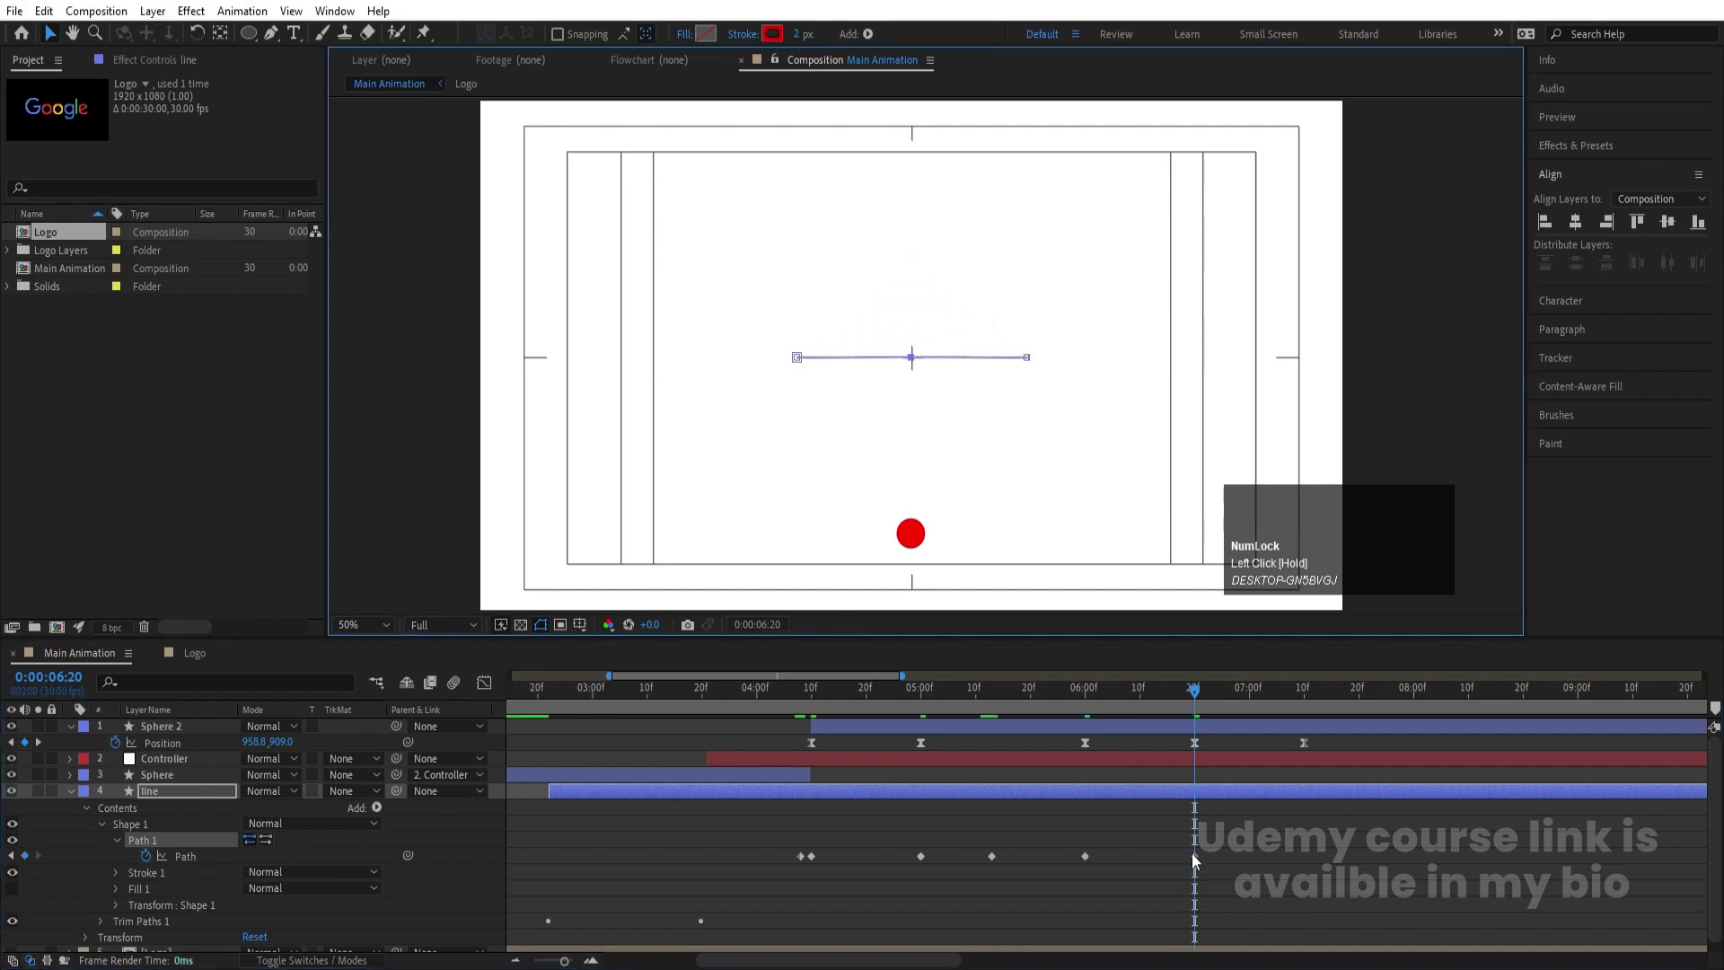
left_click_drag(1193, 855, 1309, 858)
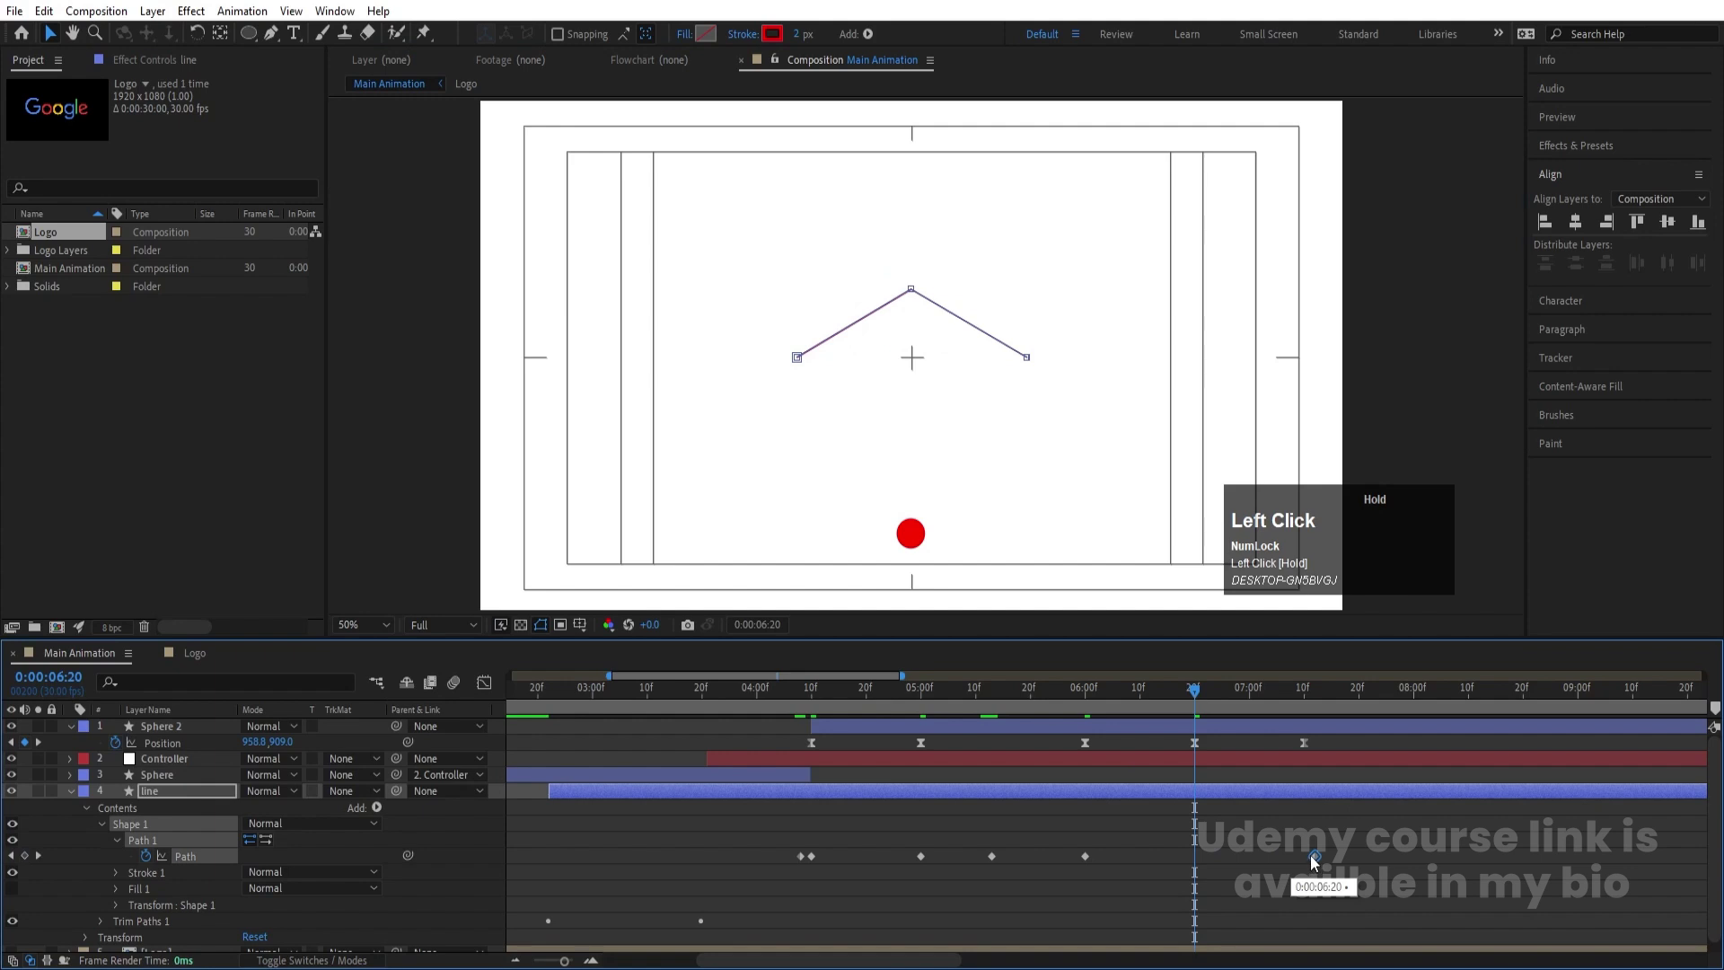
Select all of the line's Path keyframes and apply Easy Ease to them
left_click_drag(1173, 687, 801, 720)
left_click_drag(774, 832, 1341, 858)
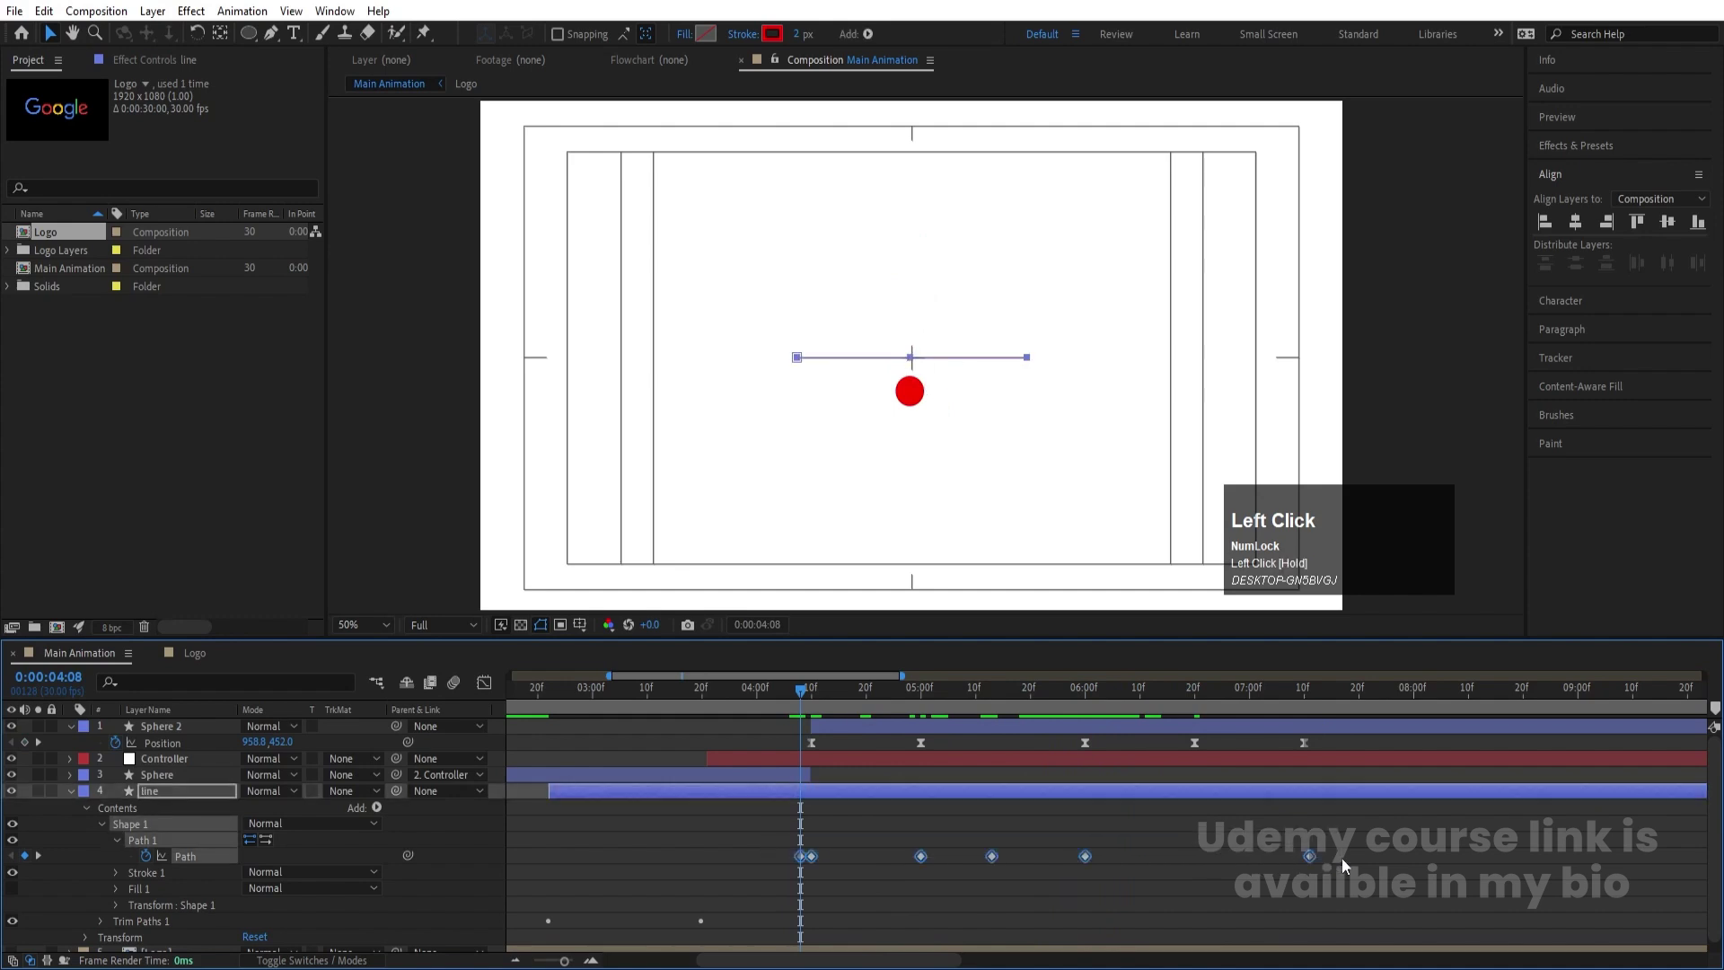
key("F9")
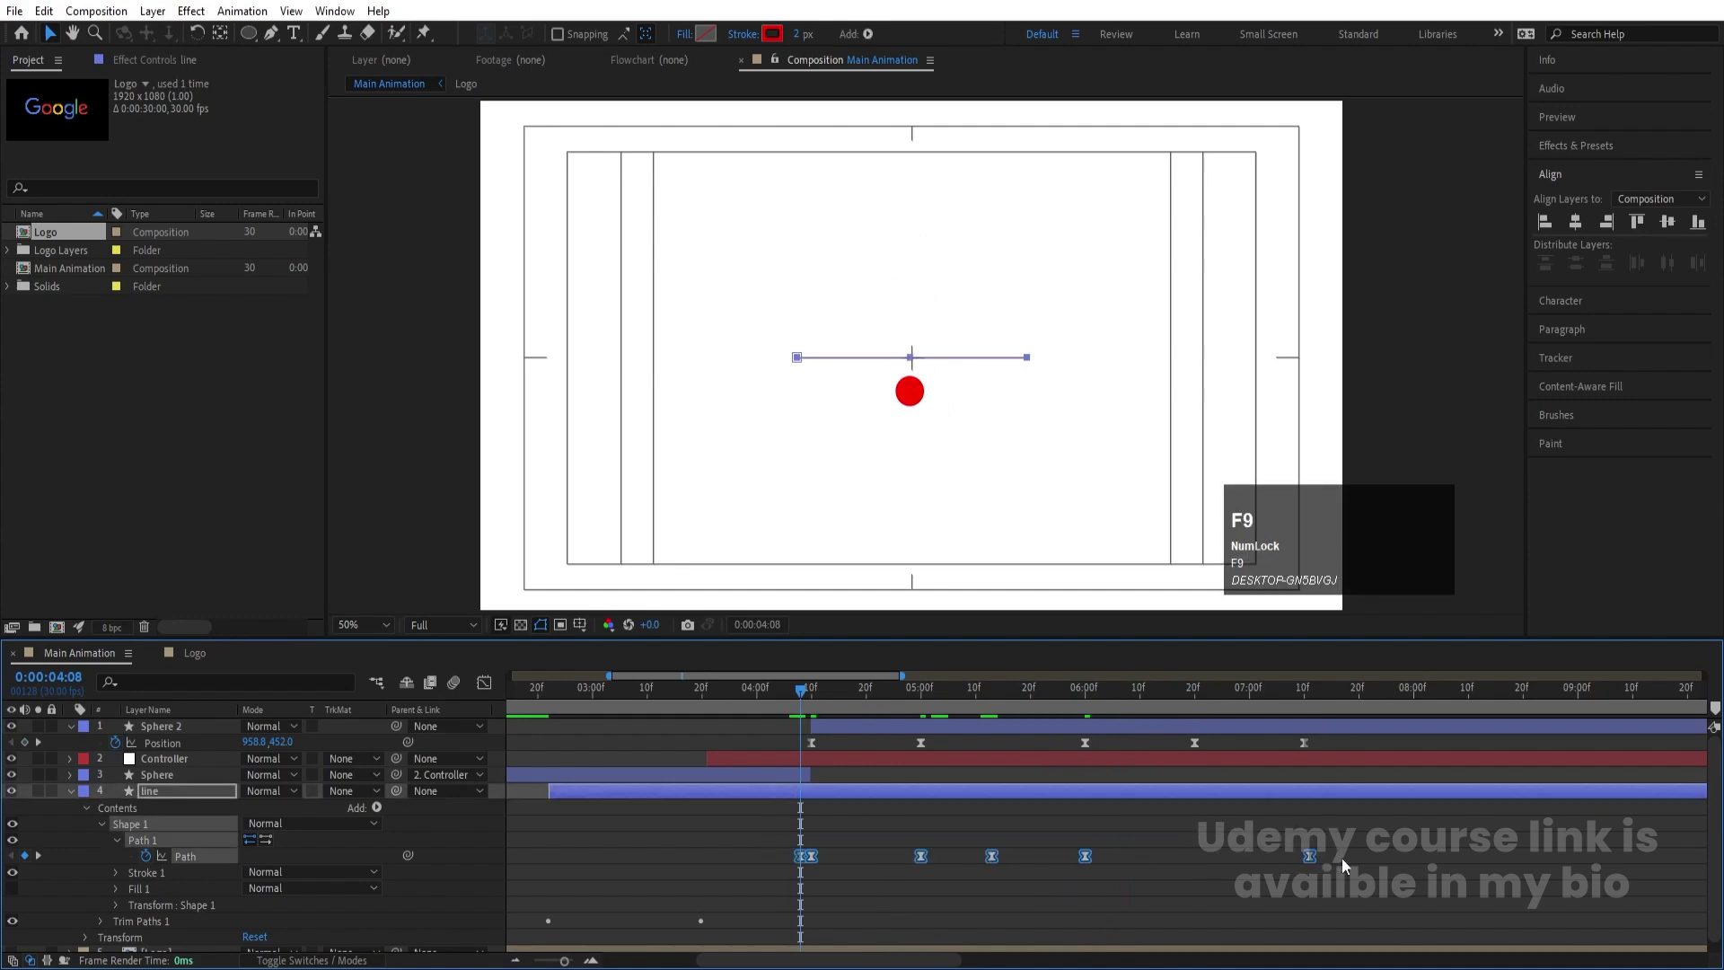
Reshape the line's Path speed graph so the movement into the 0:00:06:00 keyframe peaks right after the preceding keyframe, and preview it
left_click(484, 682)
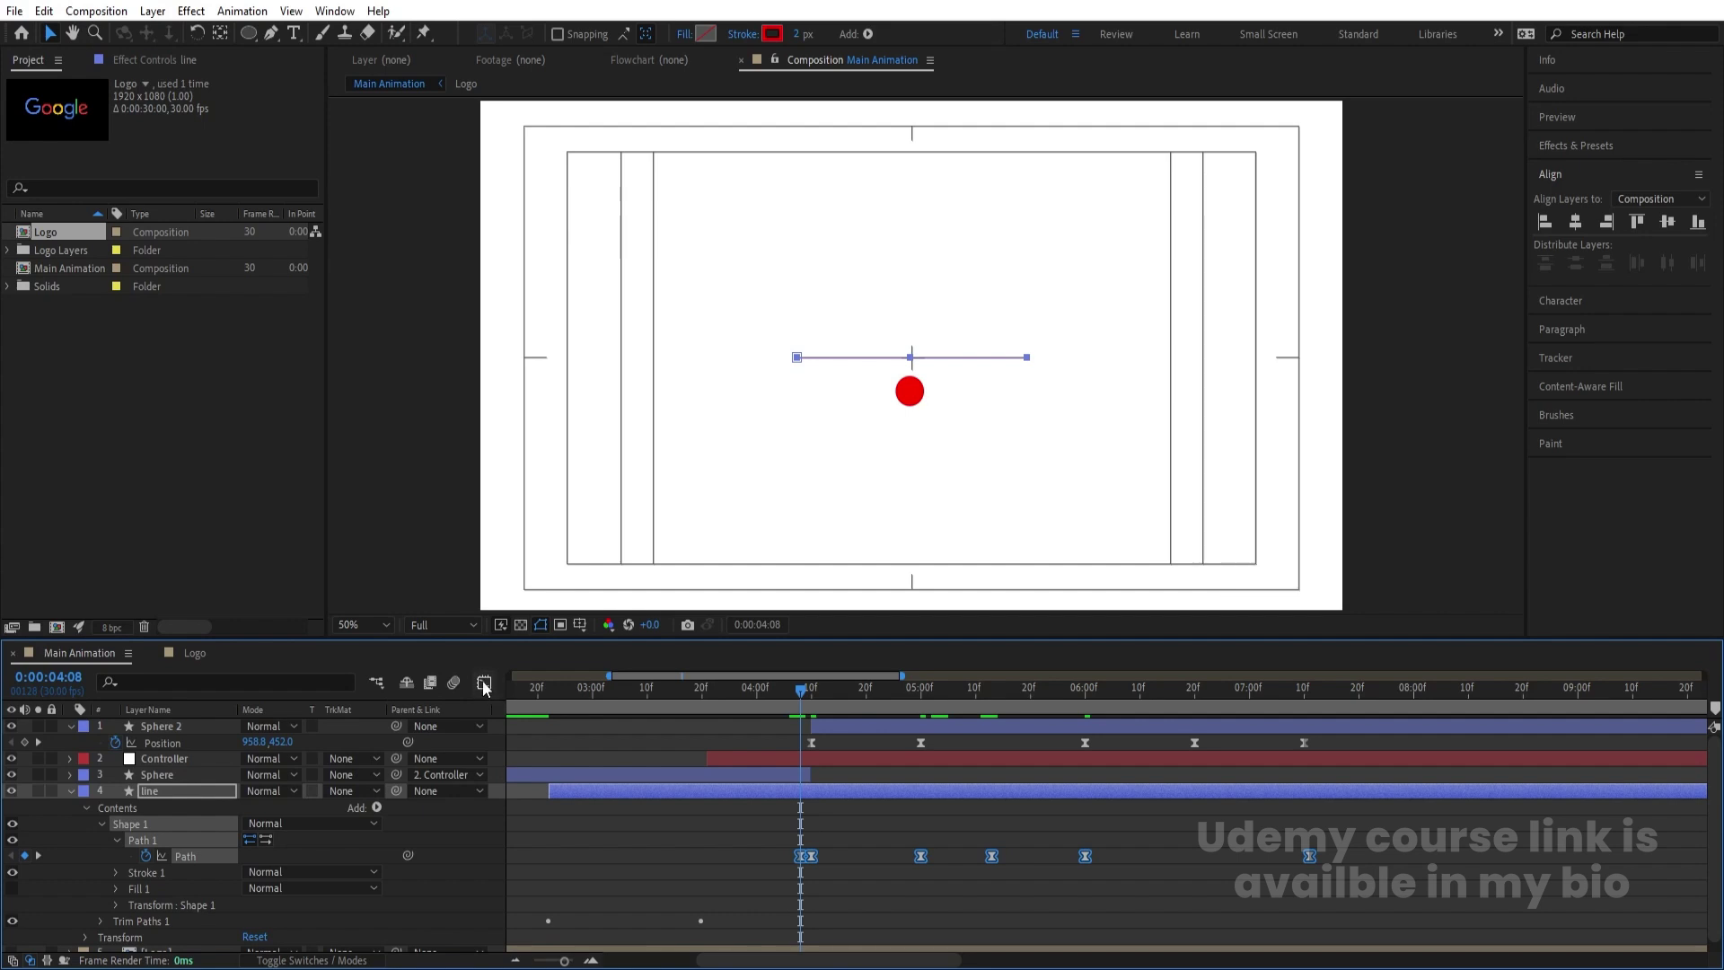
key("equal")
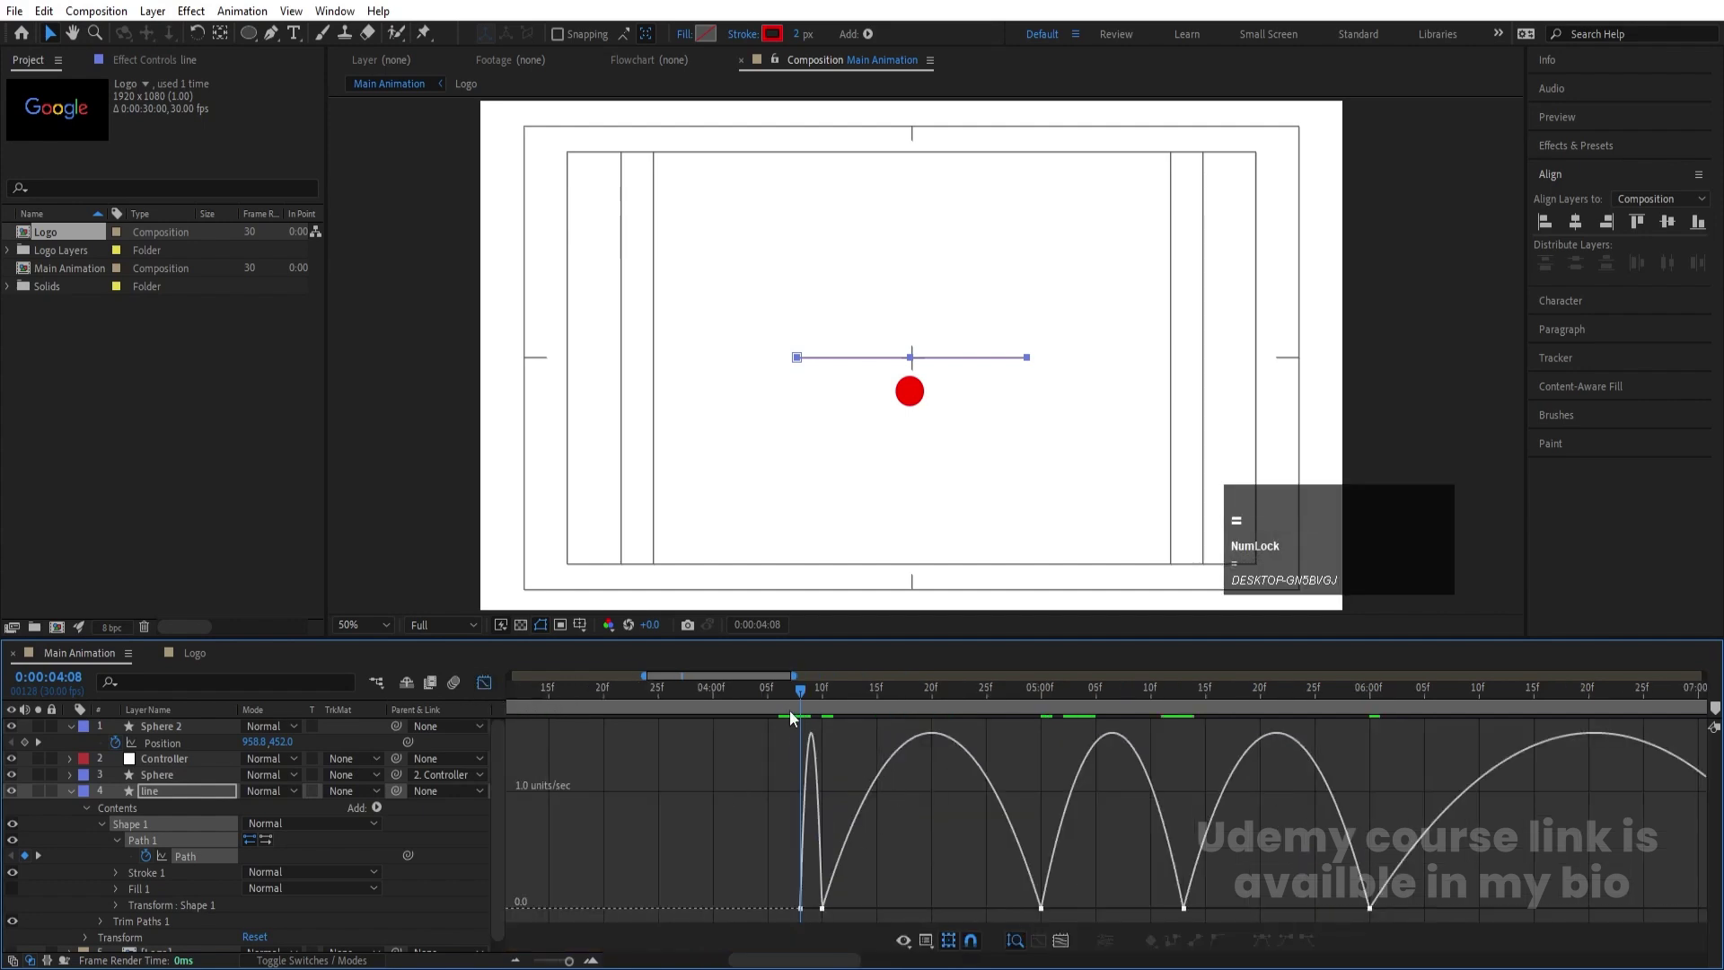
left_click_drag(800, 683, 1260, 803)
key("space")
double_click(1377, 912)
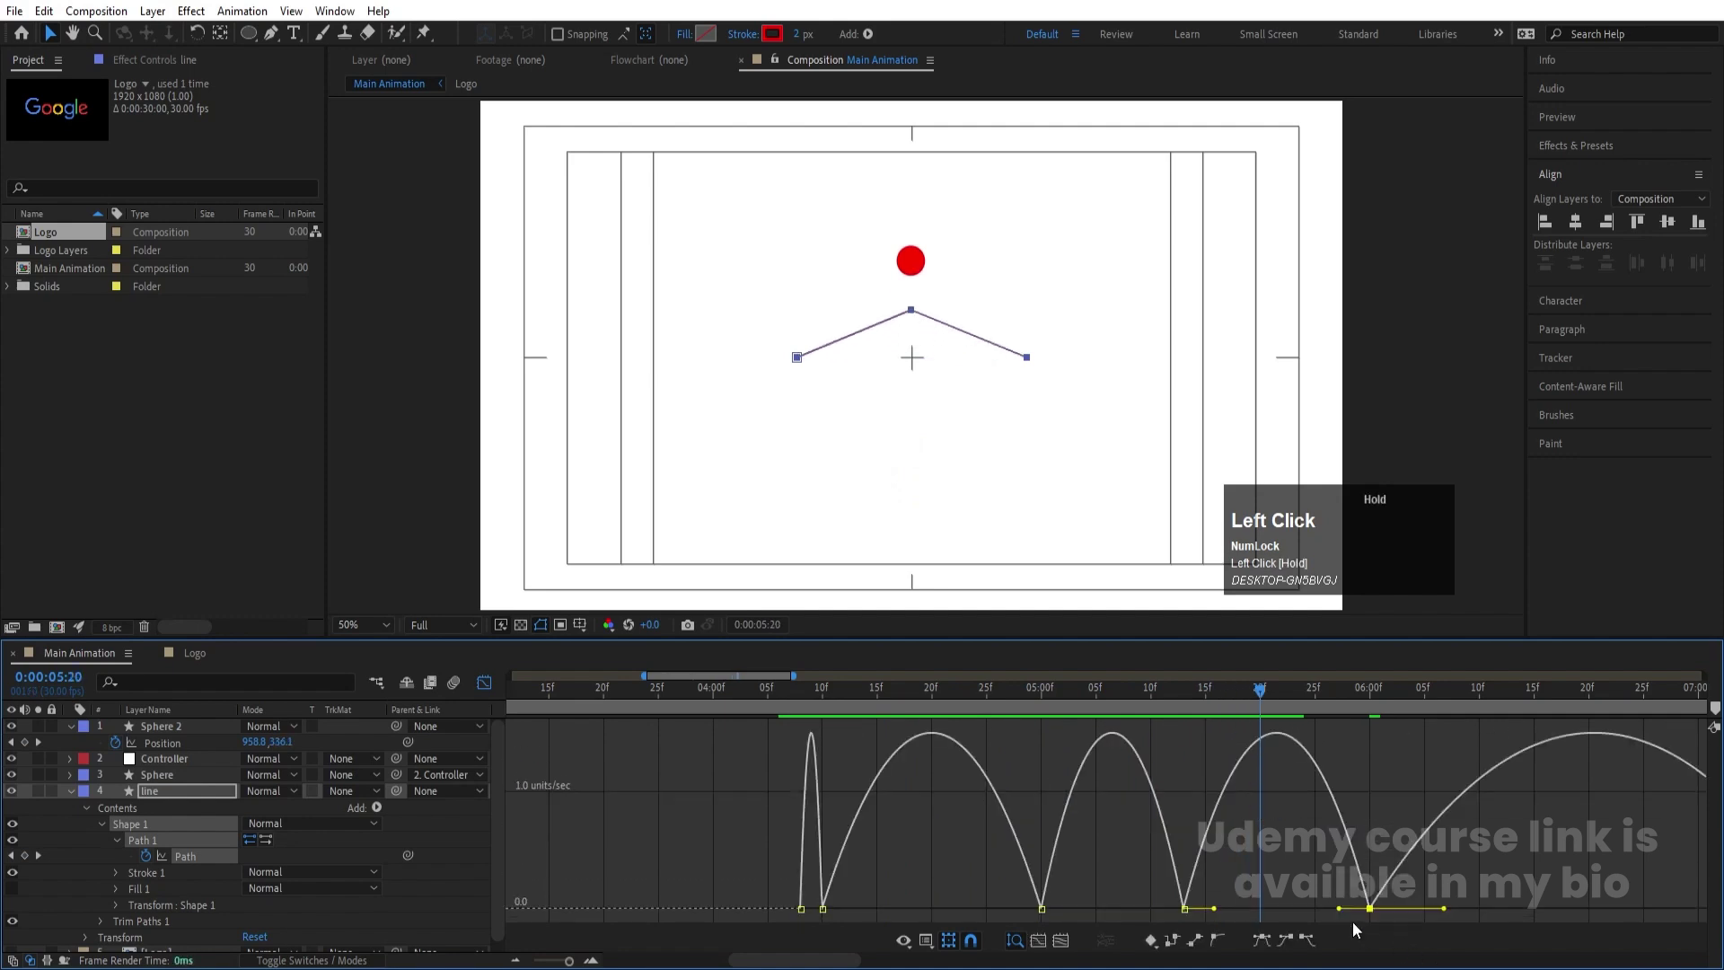
left_click_drag(1341, 909, 1200, 905)
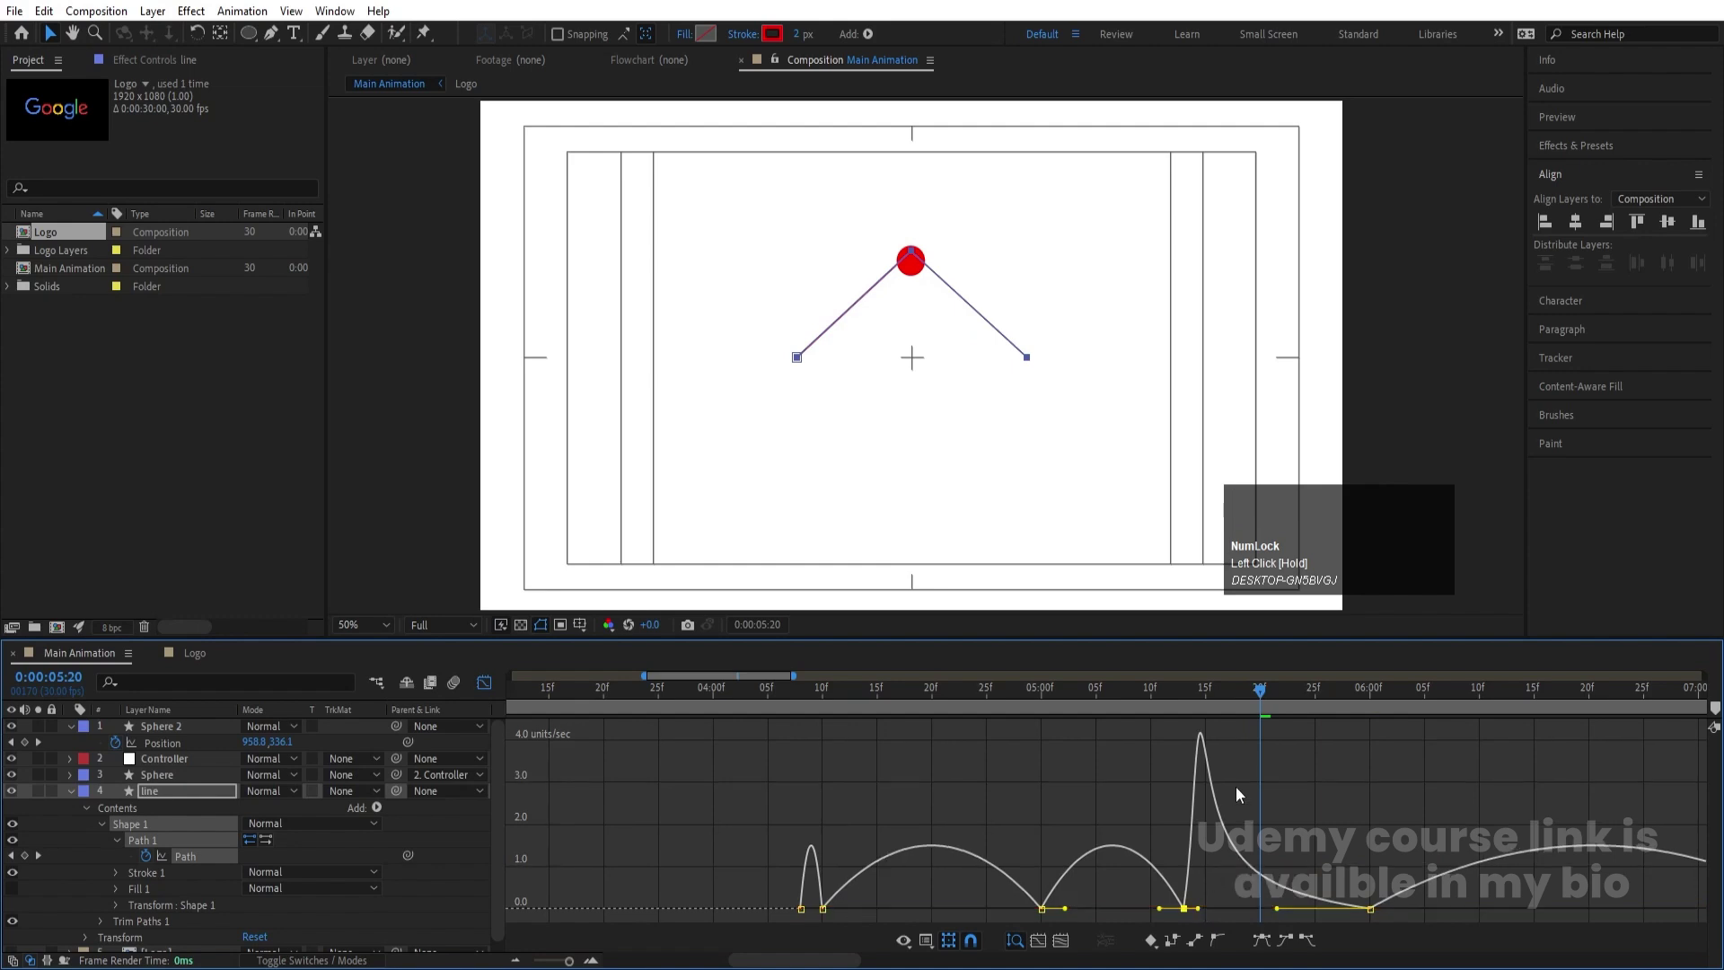
left_click(1182, 687)
key("space")
key("space")
key("minus")
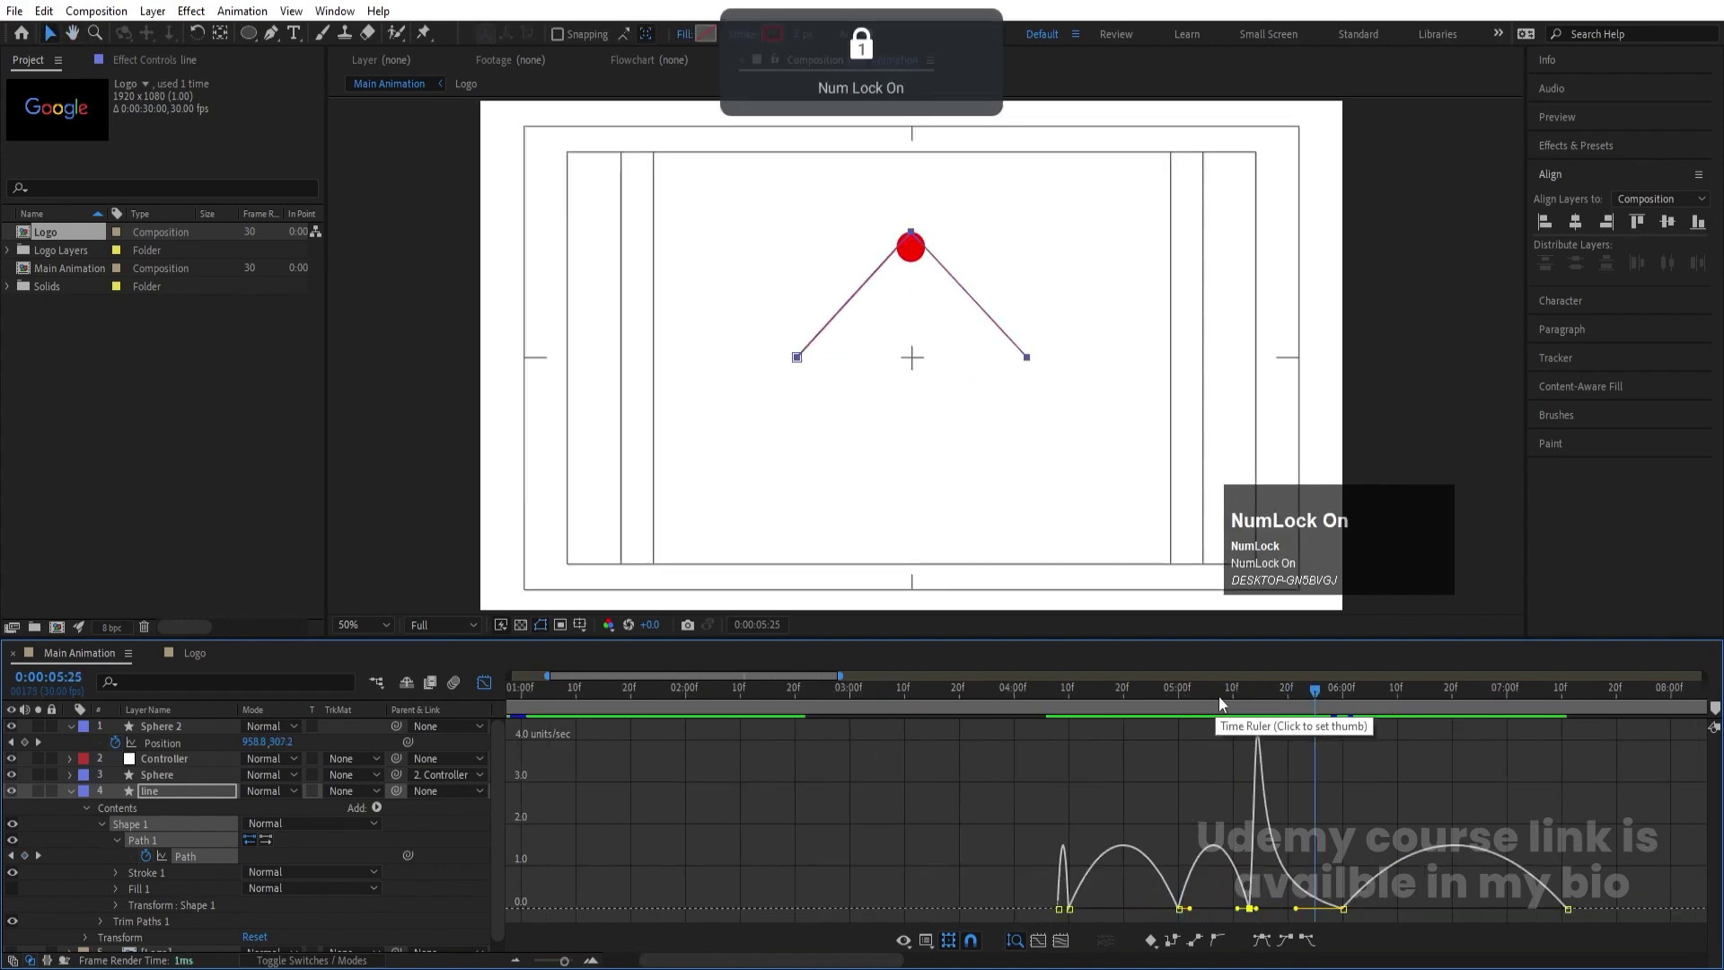
Lengthen the outgoing ease of the line's 0:00:06:00 Path keyframe so the speed peaks nearer the last keyframe, and preview it
left_click_drag(1318, 700, 1370, 778)
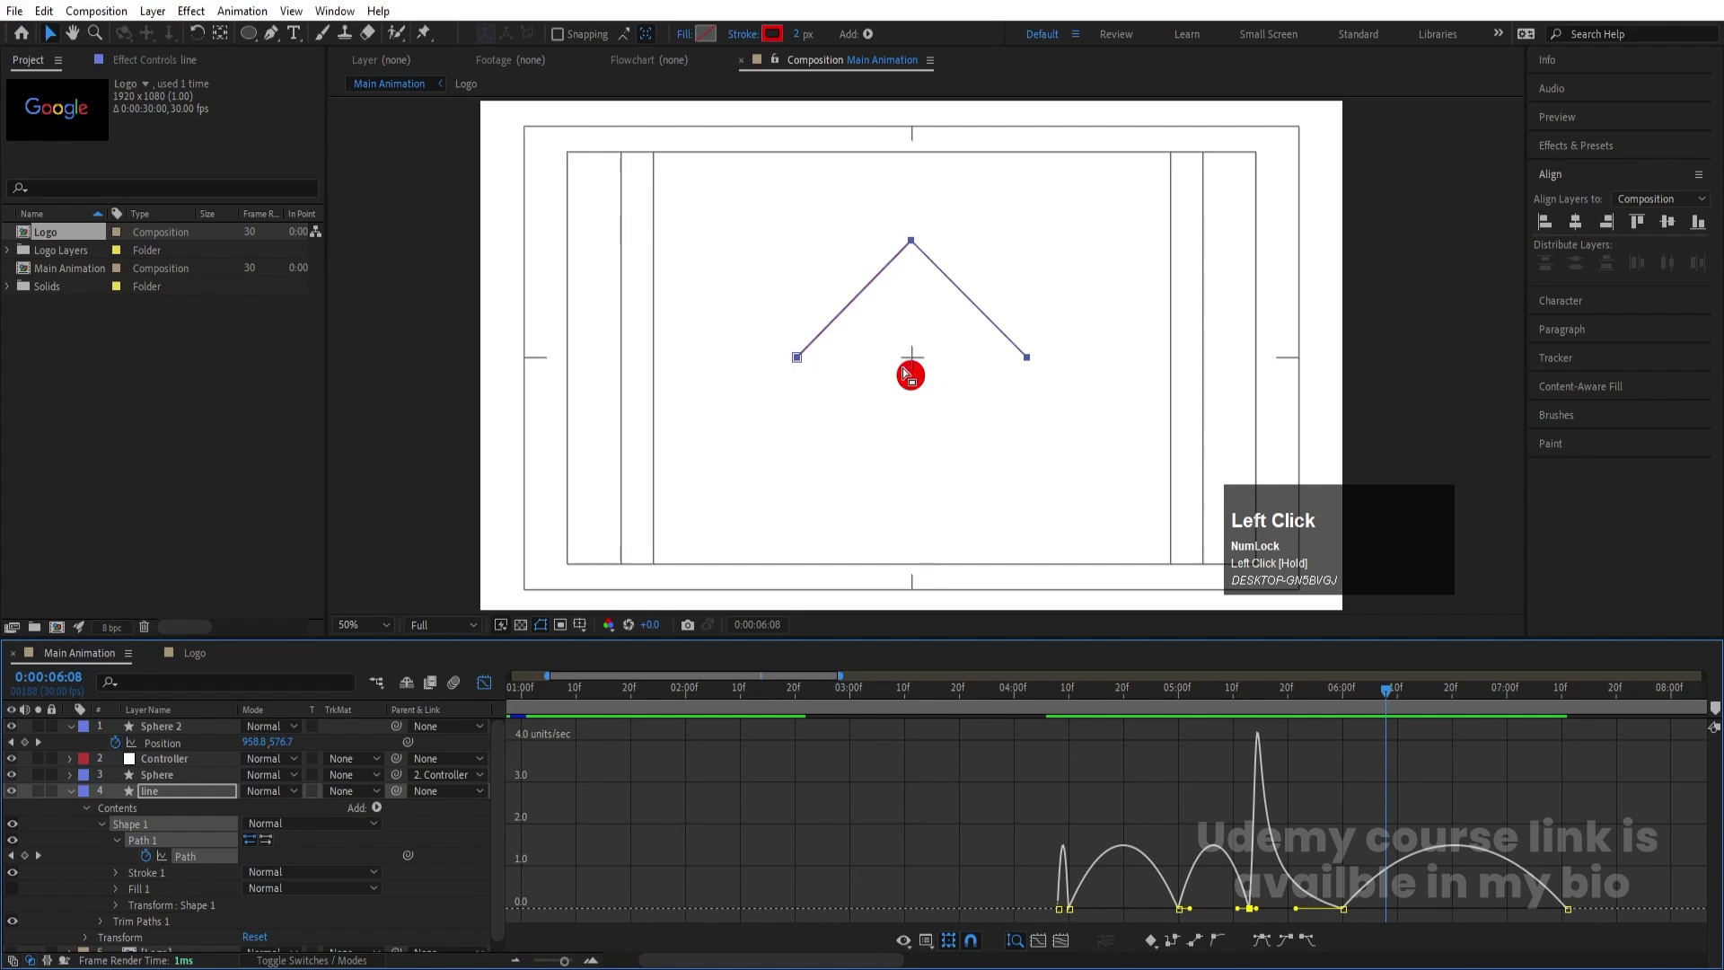
left_click(1342, 909)
left_click_drag(1382, 910, 1422, 907)
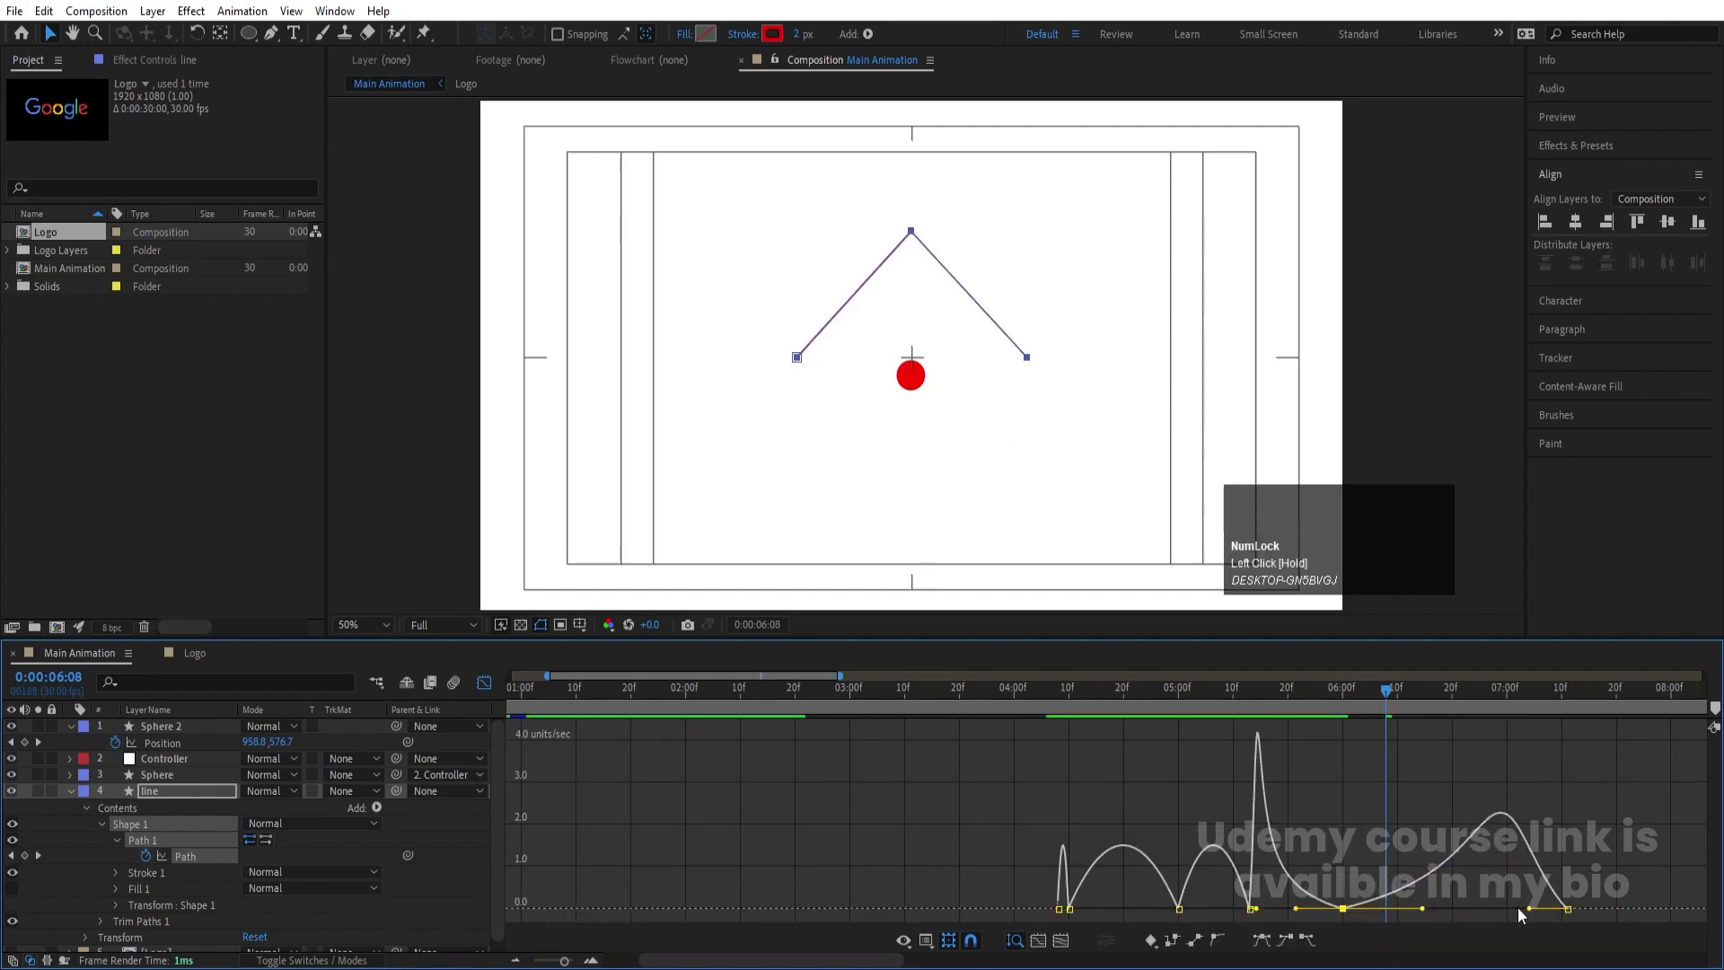
key("space")
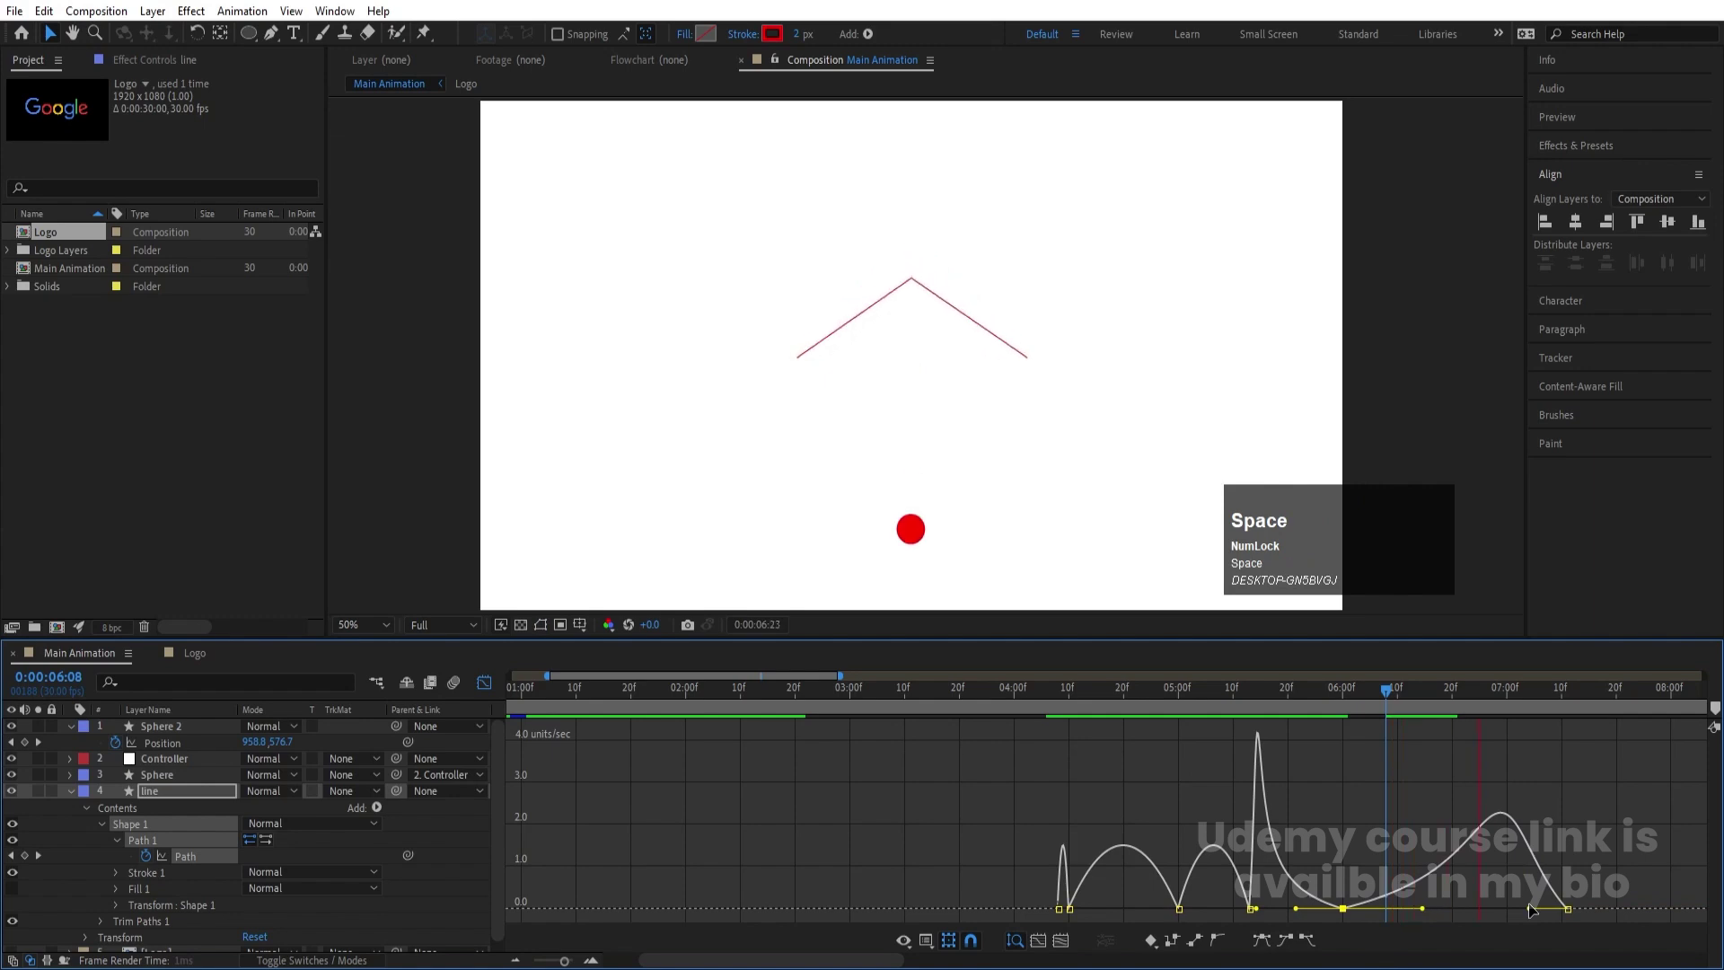
key("space")
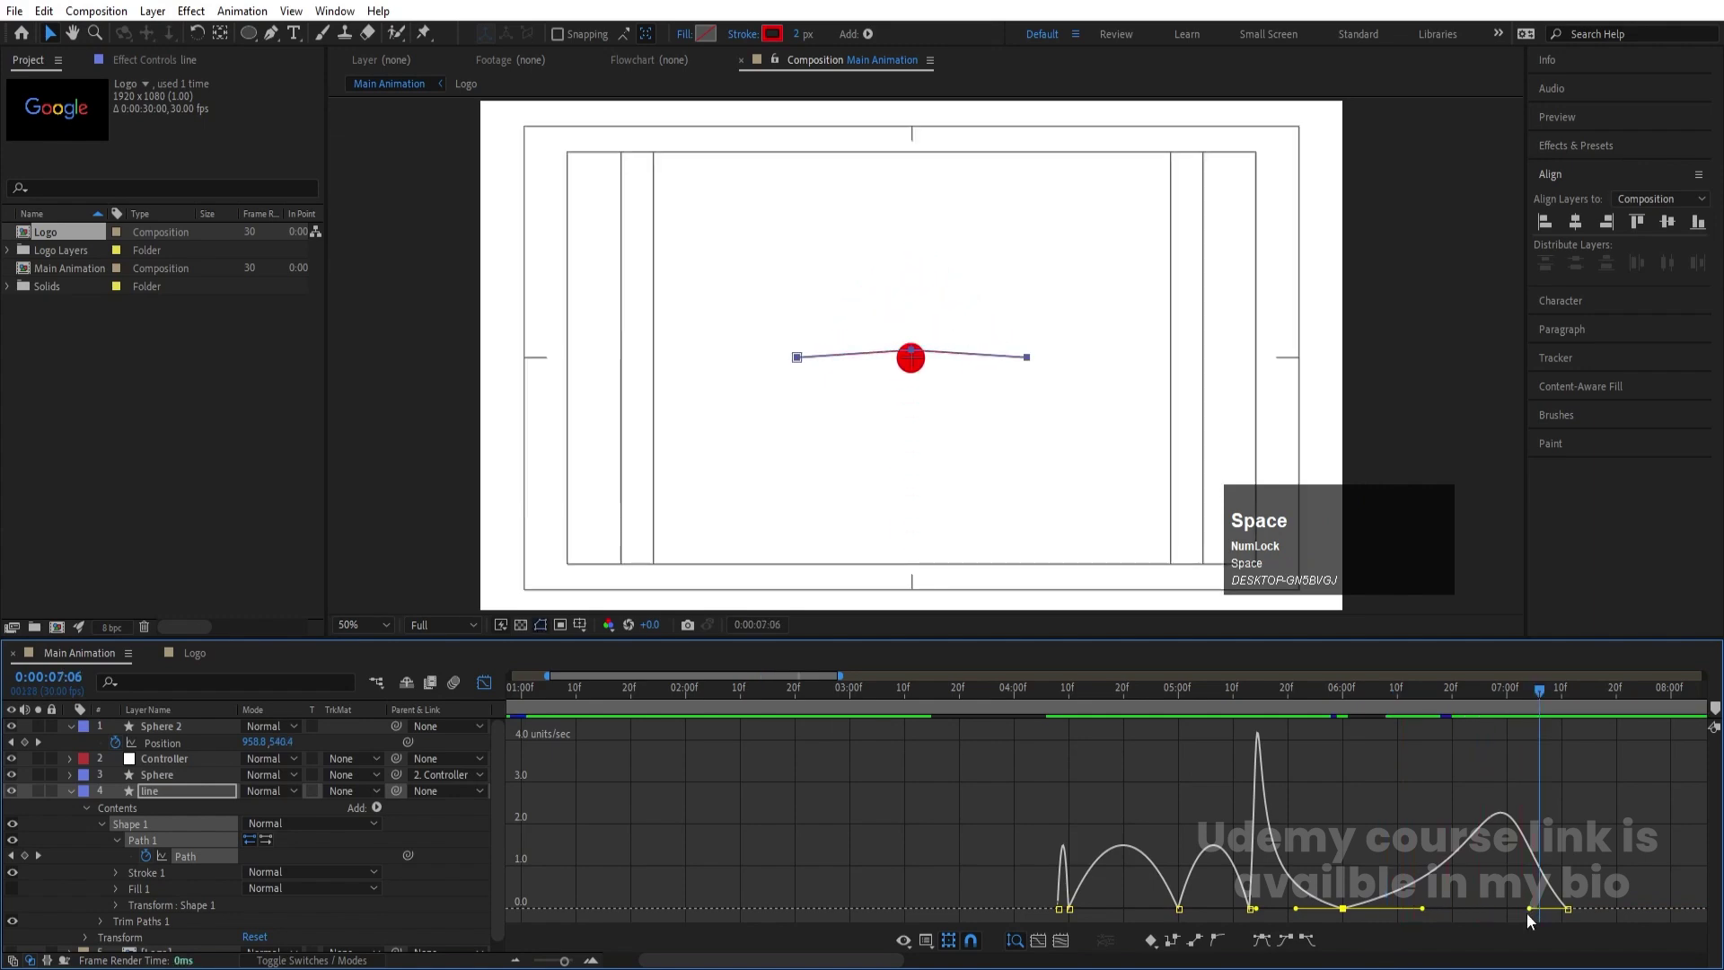
Reshape Sphere 2's Position speed graph so the speed between its last two keyframes peaks close to the final one
left_click(482, 685)
left_click(1452, 726)
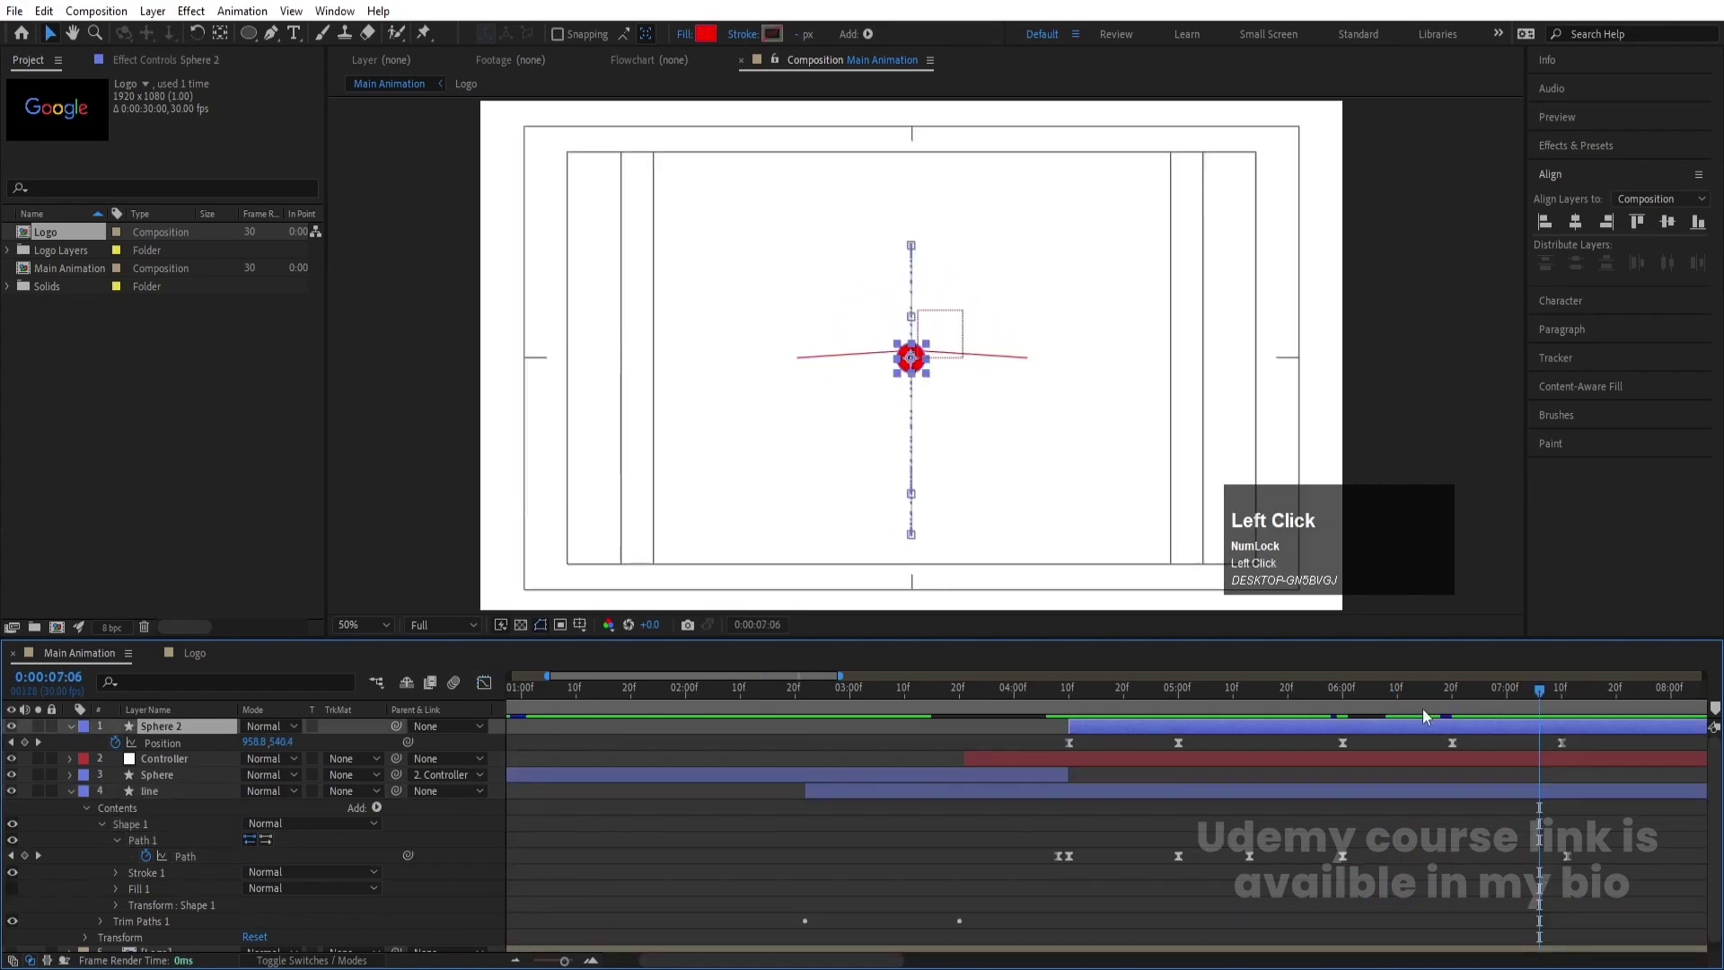
left_click(484, 684)
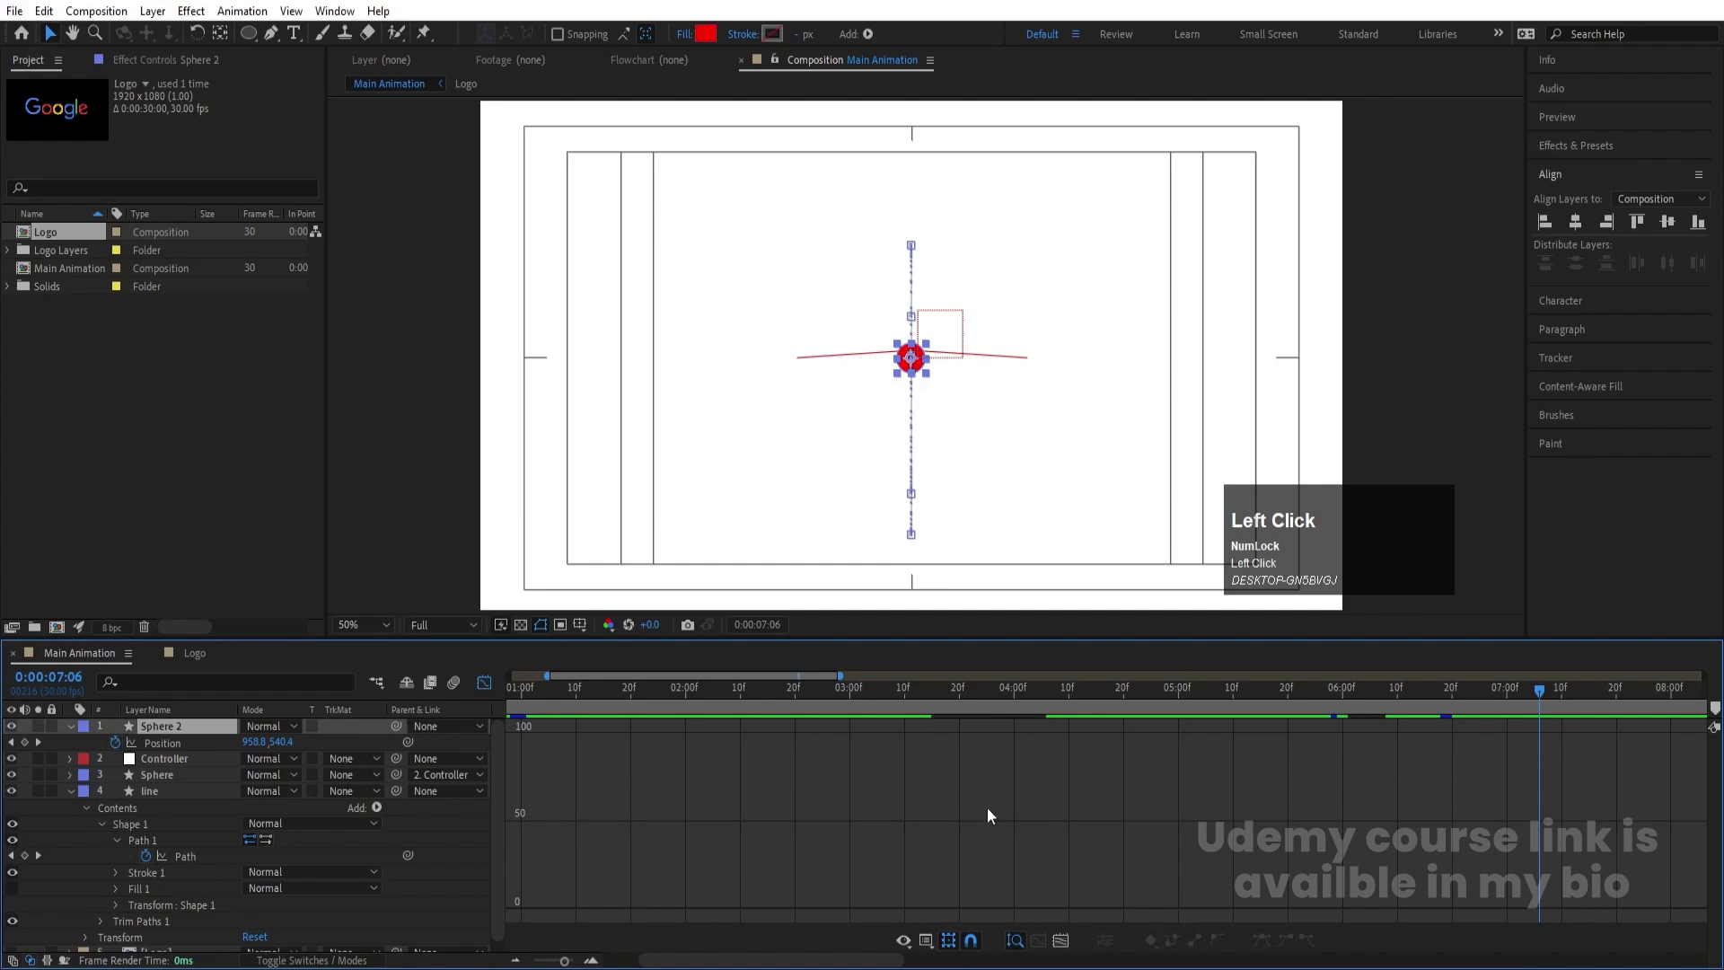
left_click(484, 684)
left_click(1562, 743)
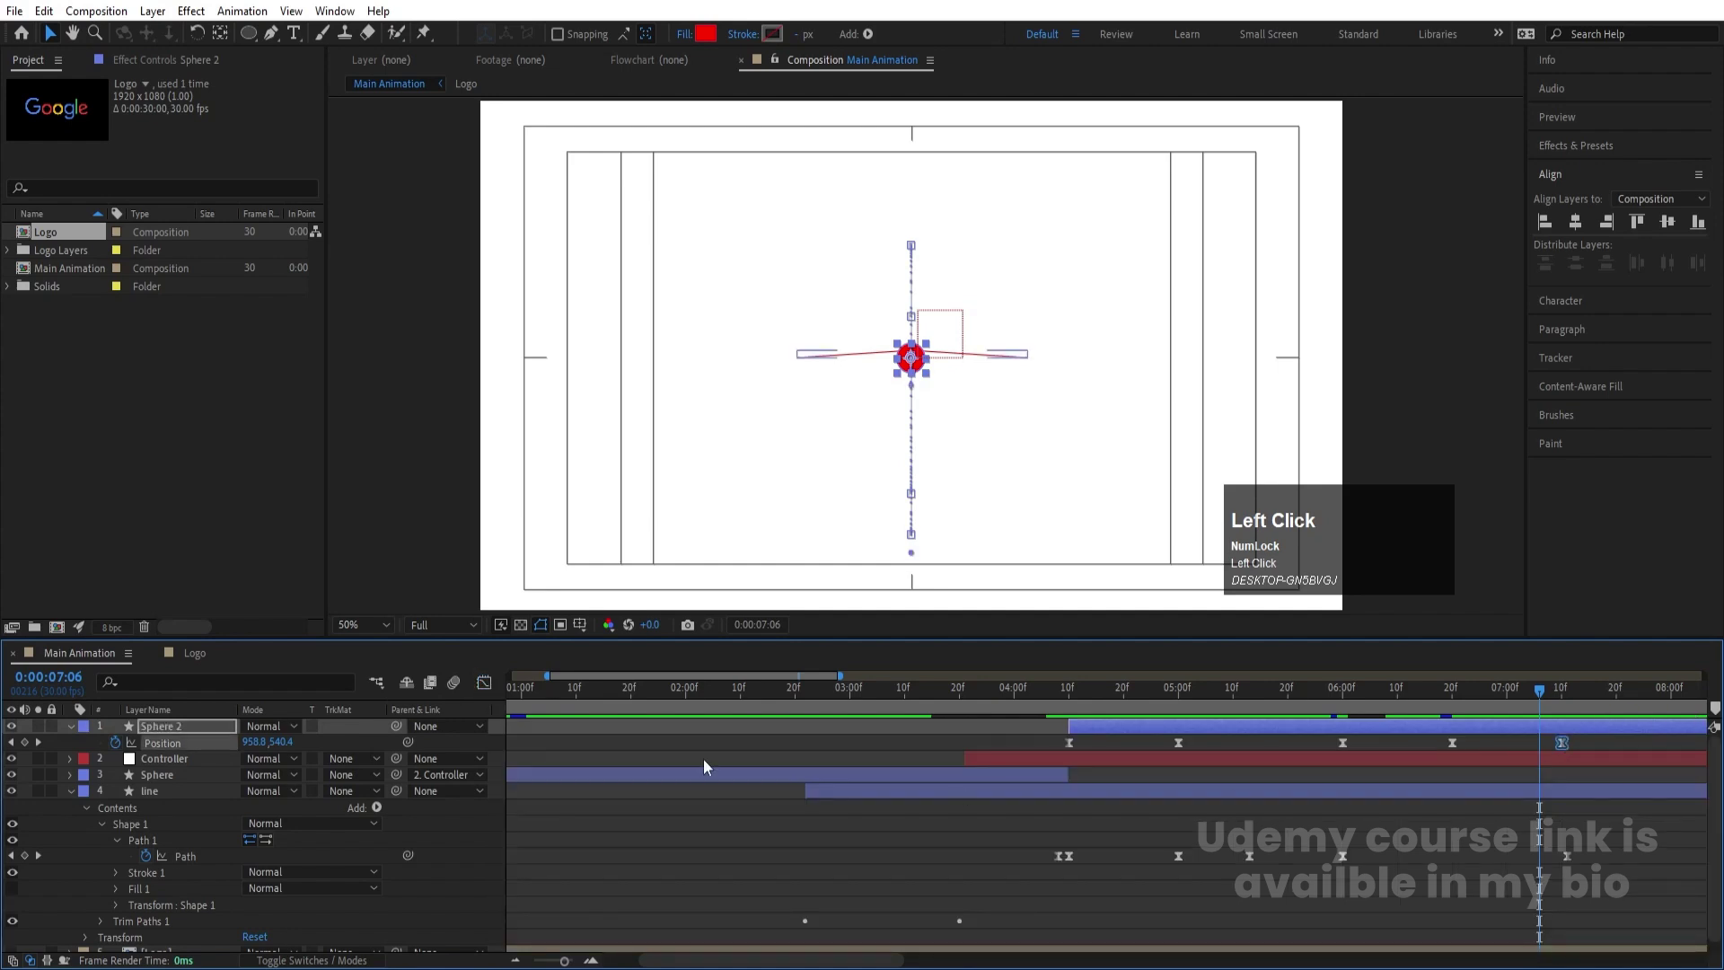
left_click(484, 684)
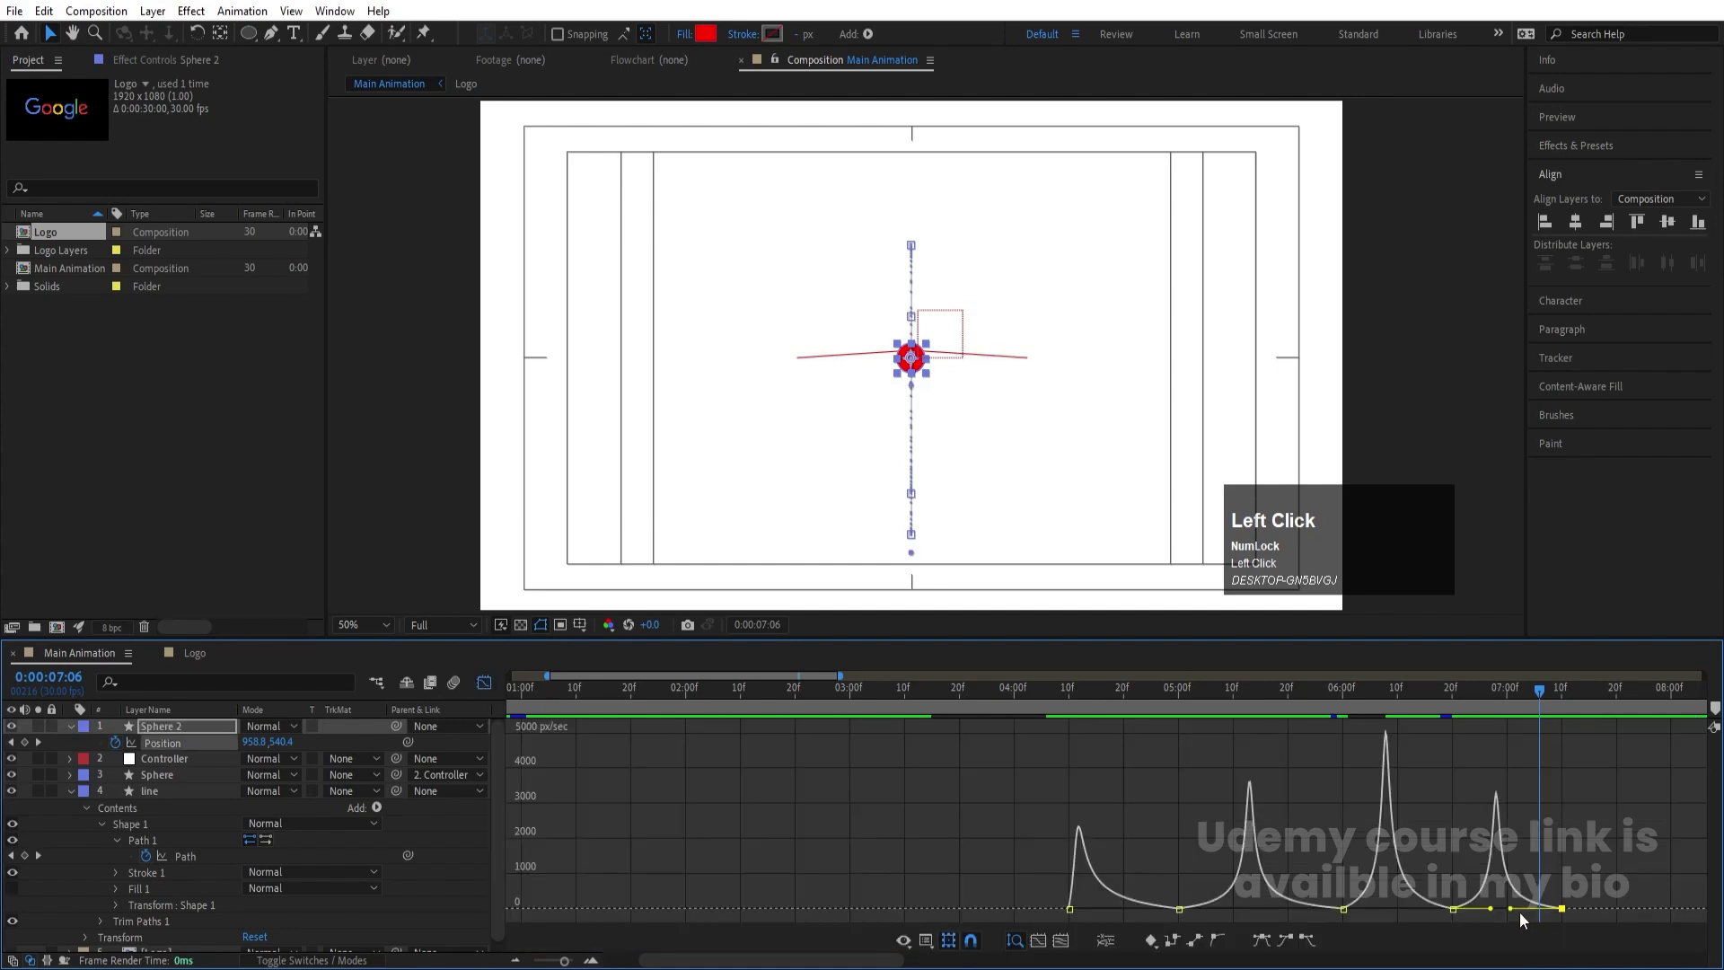
left_click(1477, 756)
key("space")
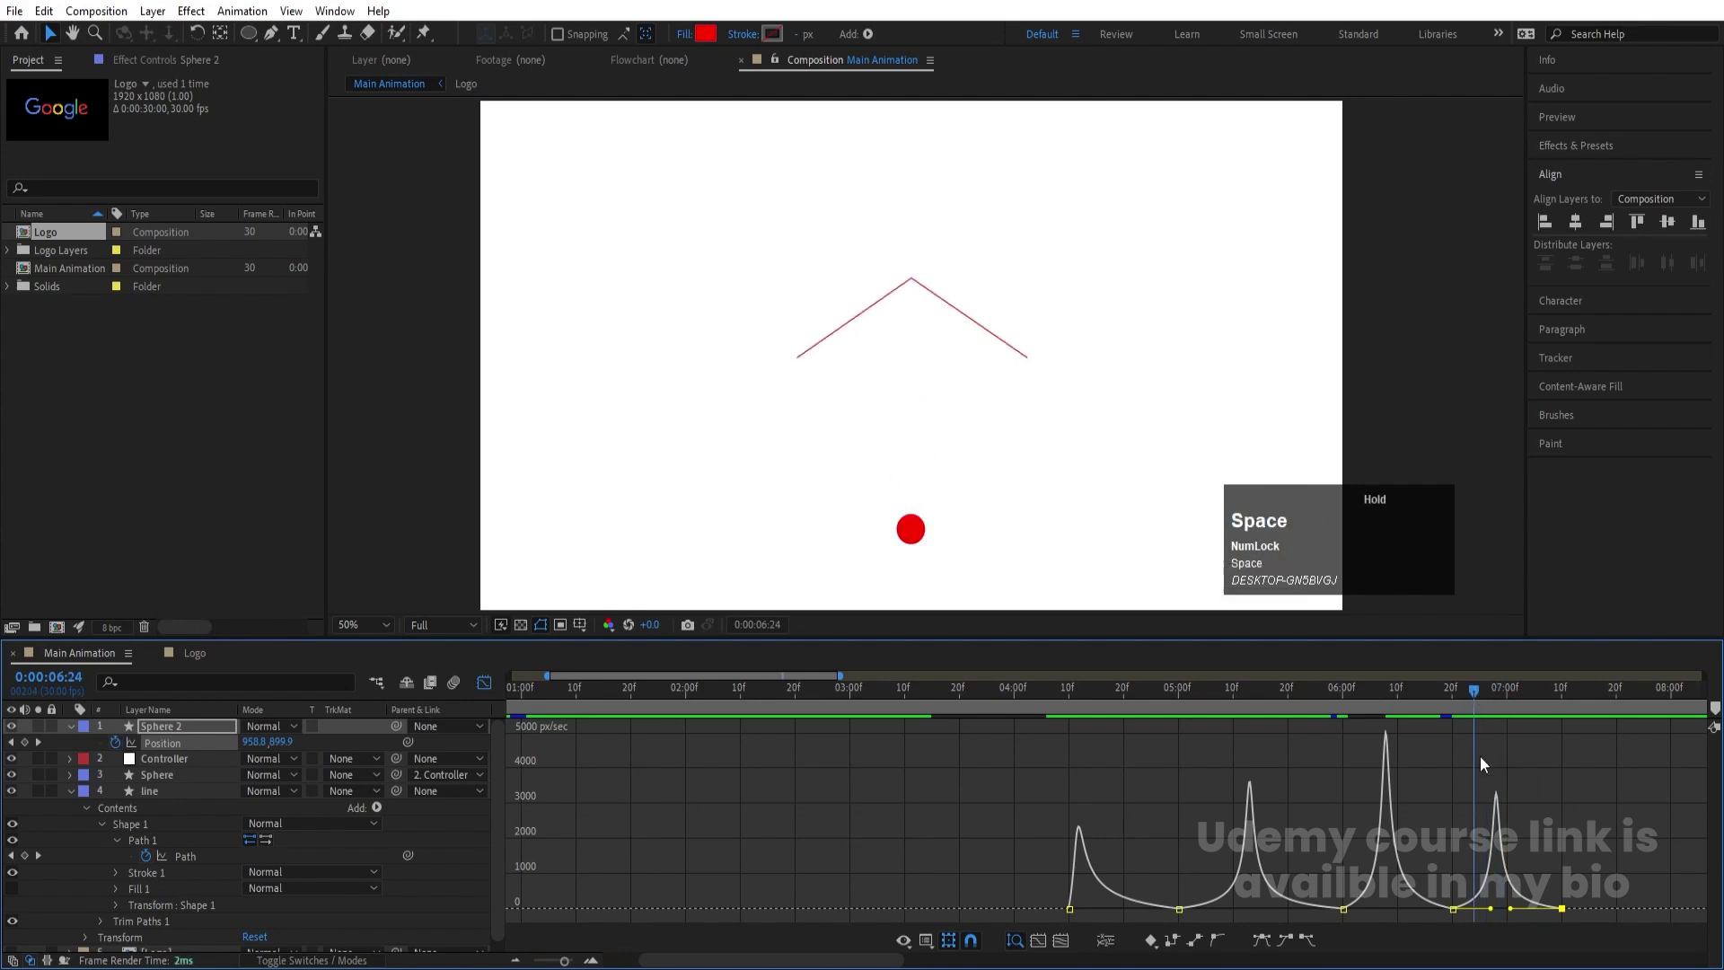
key("space")
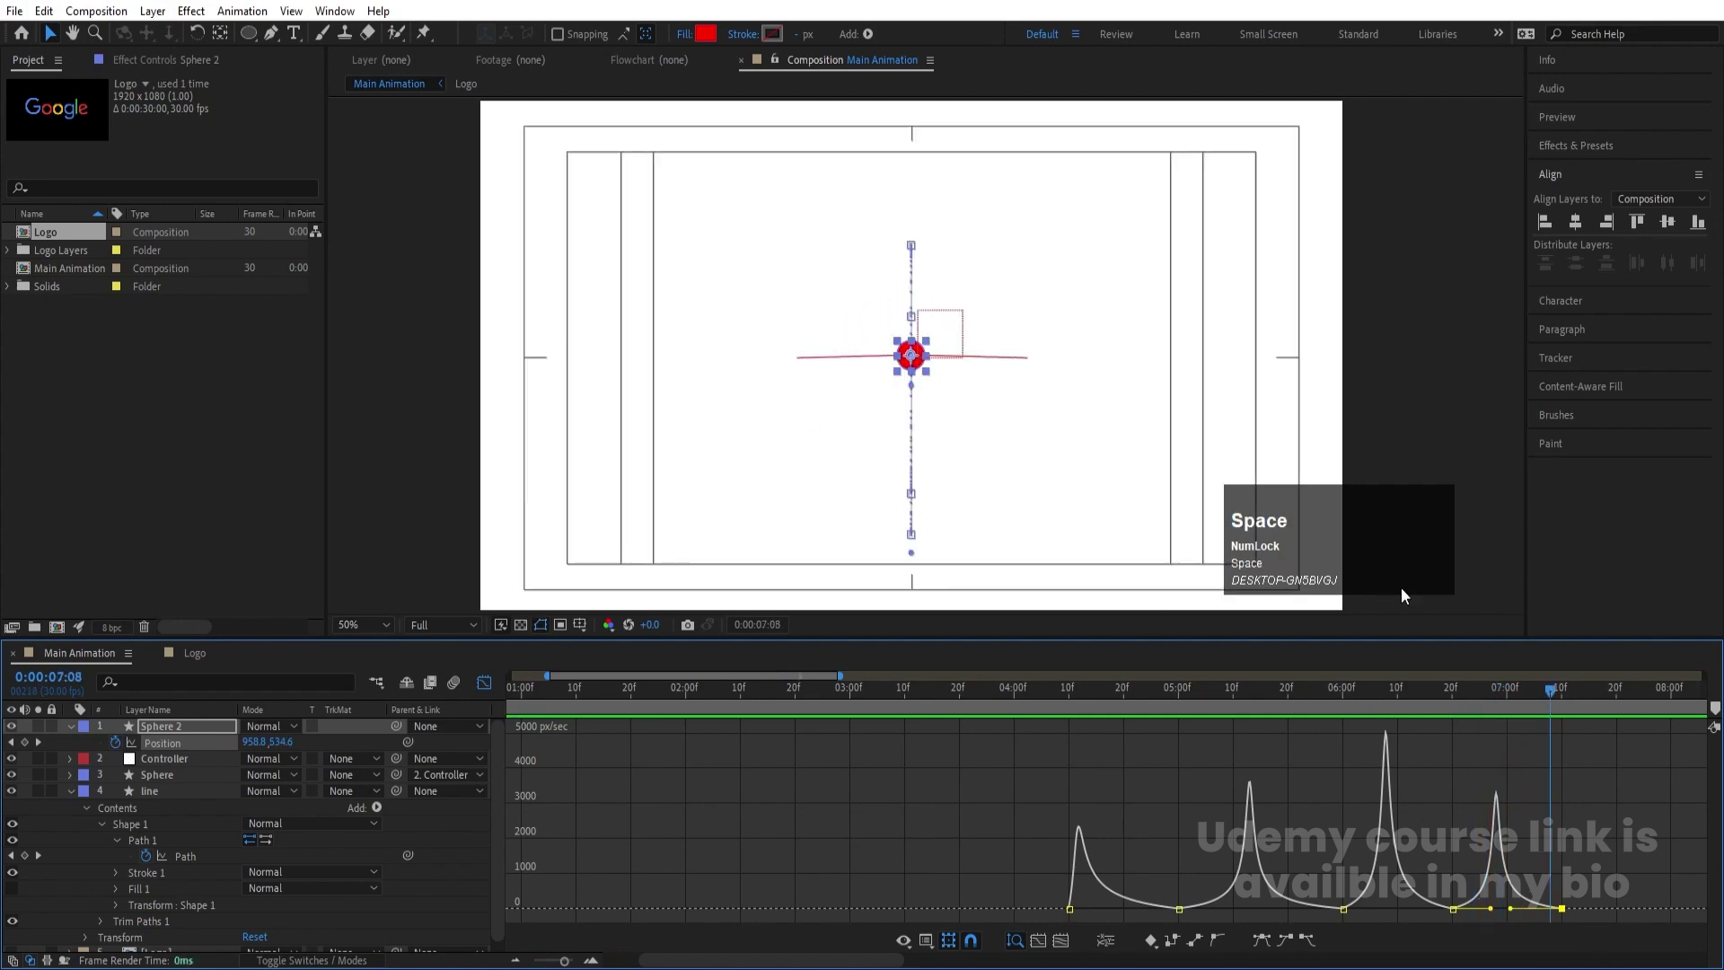
left_click(1449, 693)
left_click(785, 398)
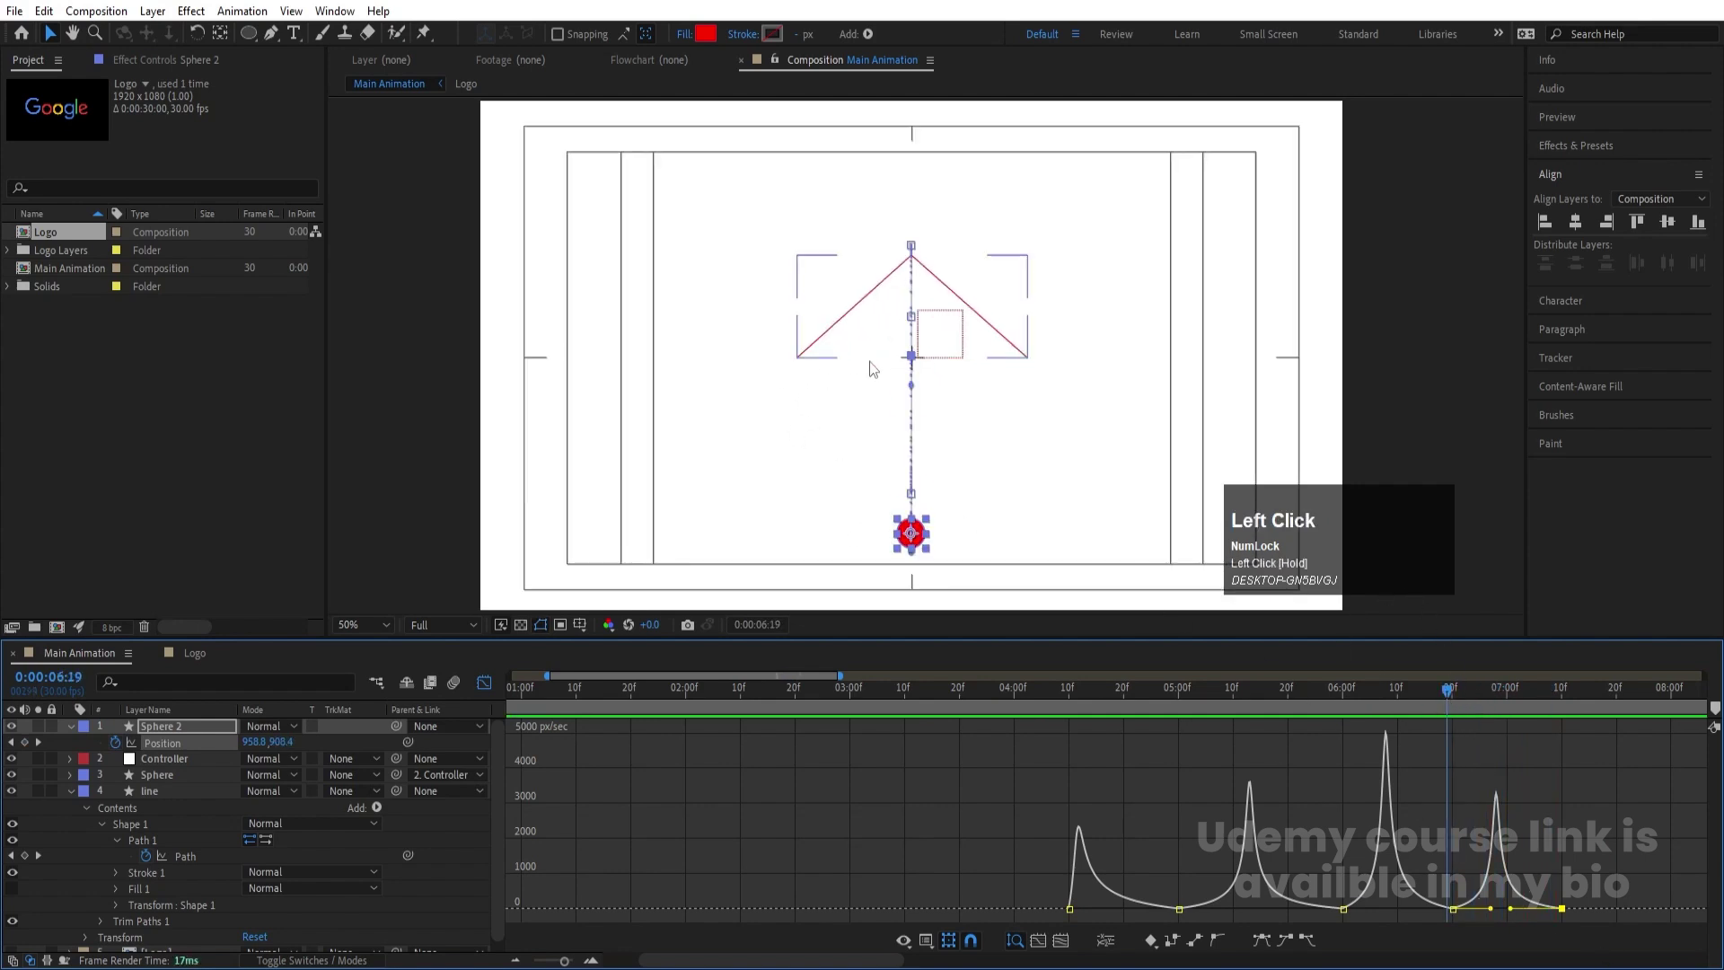
left_click_drag(1589, 893, 1510, 908)
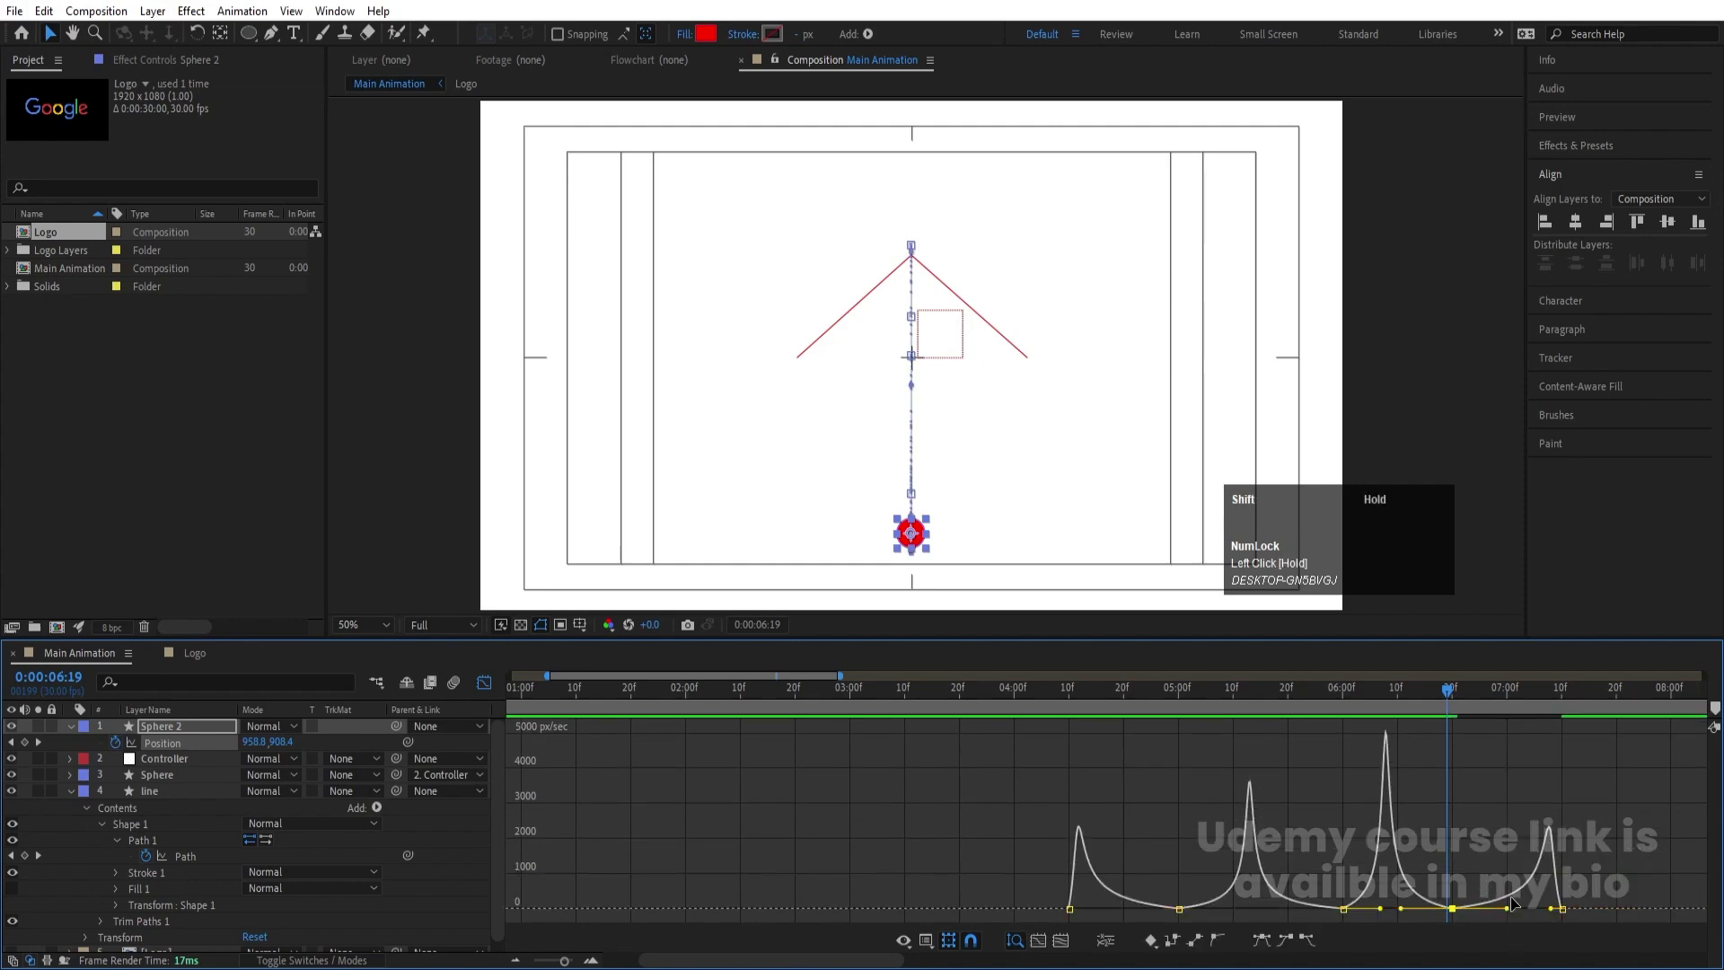
Preview the final bounce and shorten the incoming ease of Sphere 2's last Position keyframe further
left_click(1357, 687)
key("space")
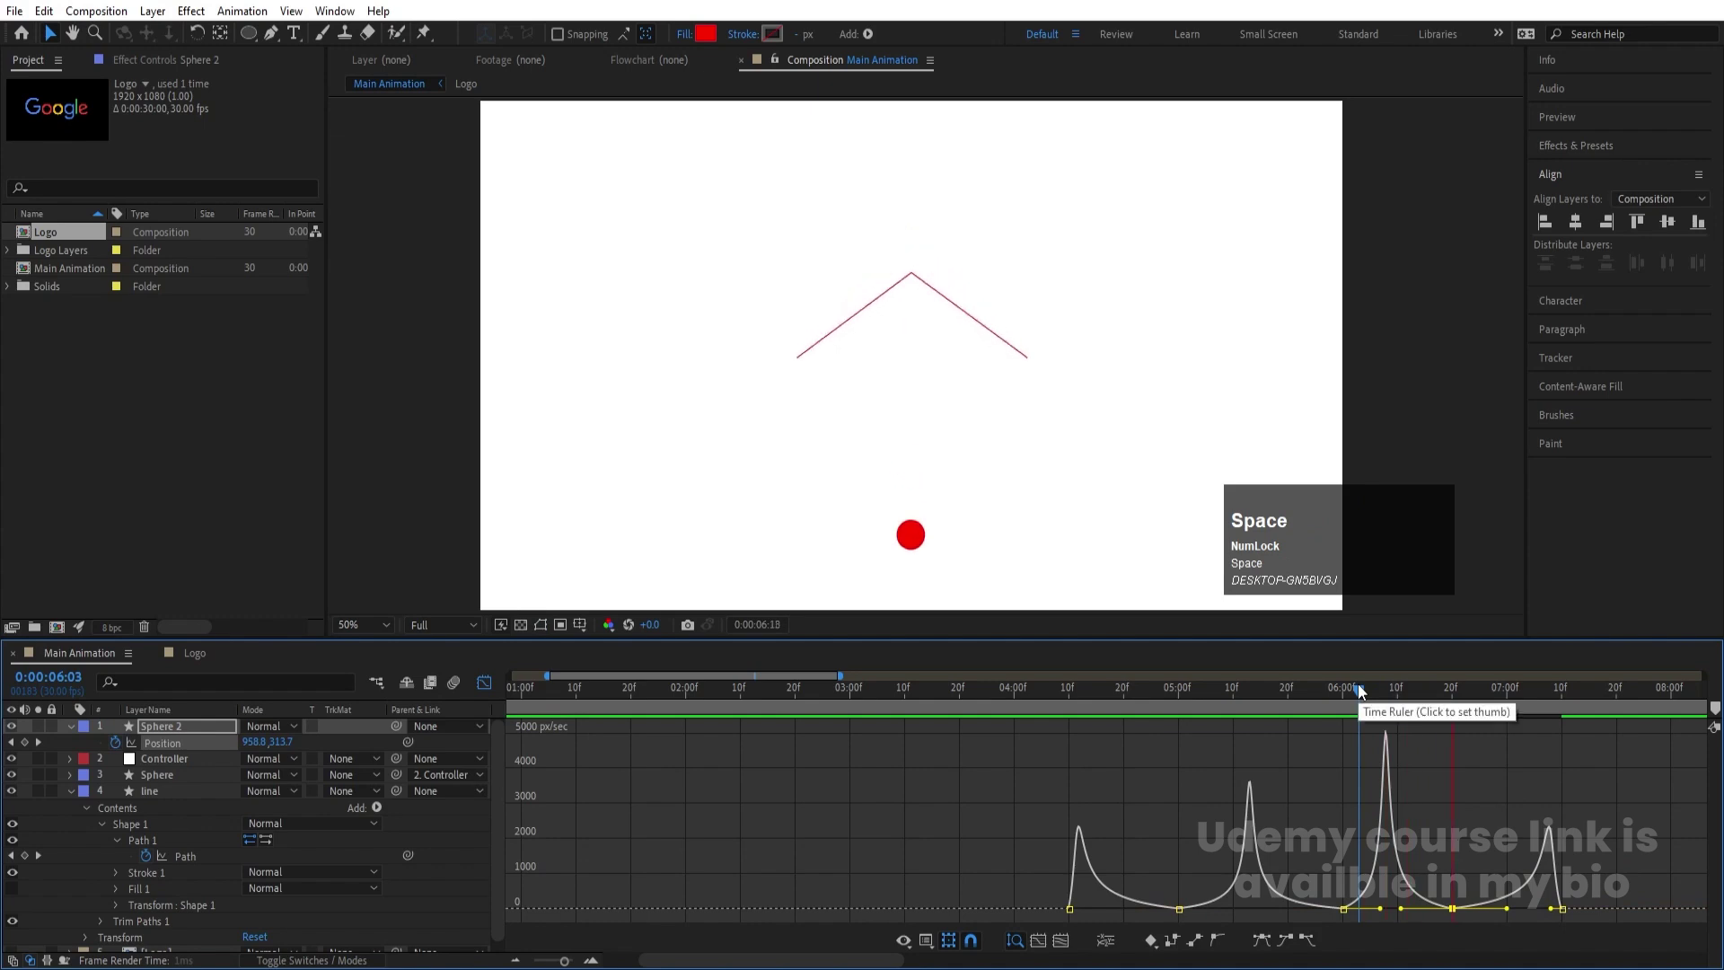
key("space")
left_click_drag(1440, 699, 1537, 740)
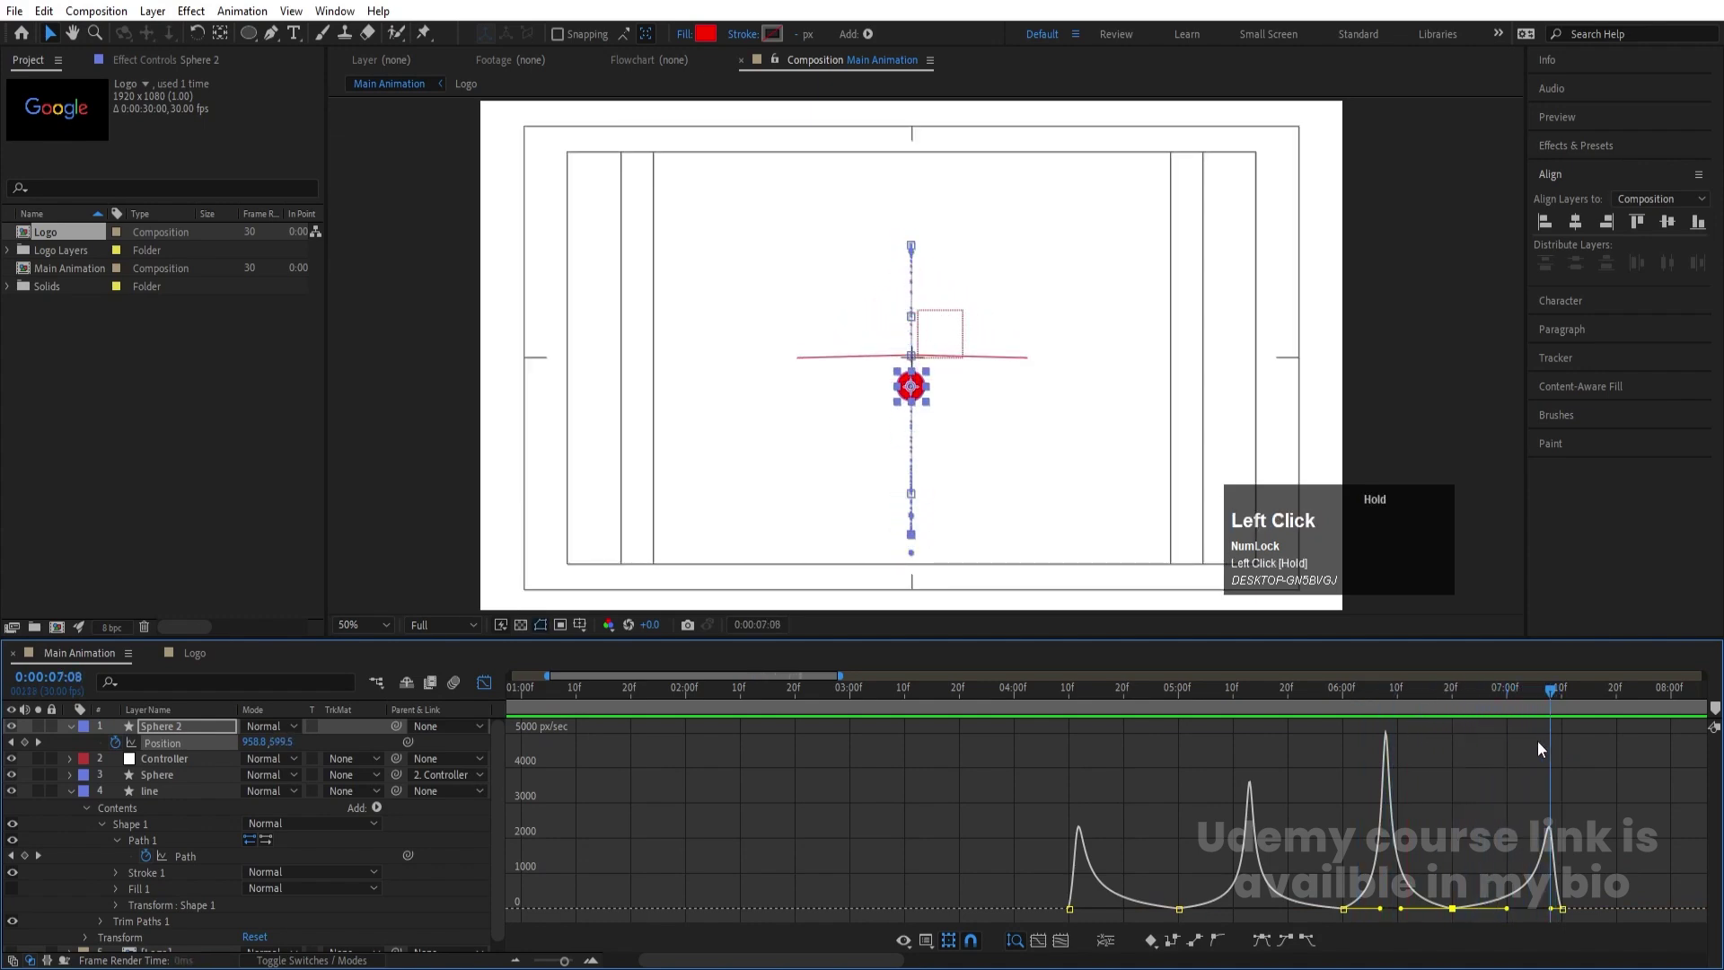
key("space")
key("space")
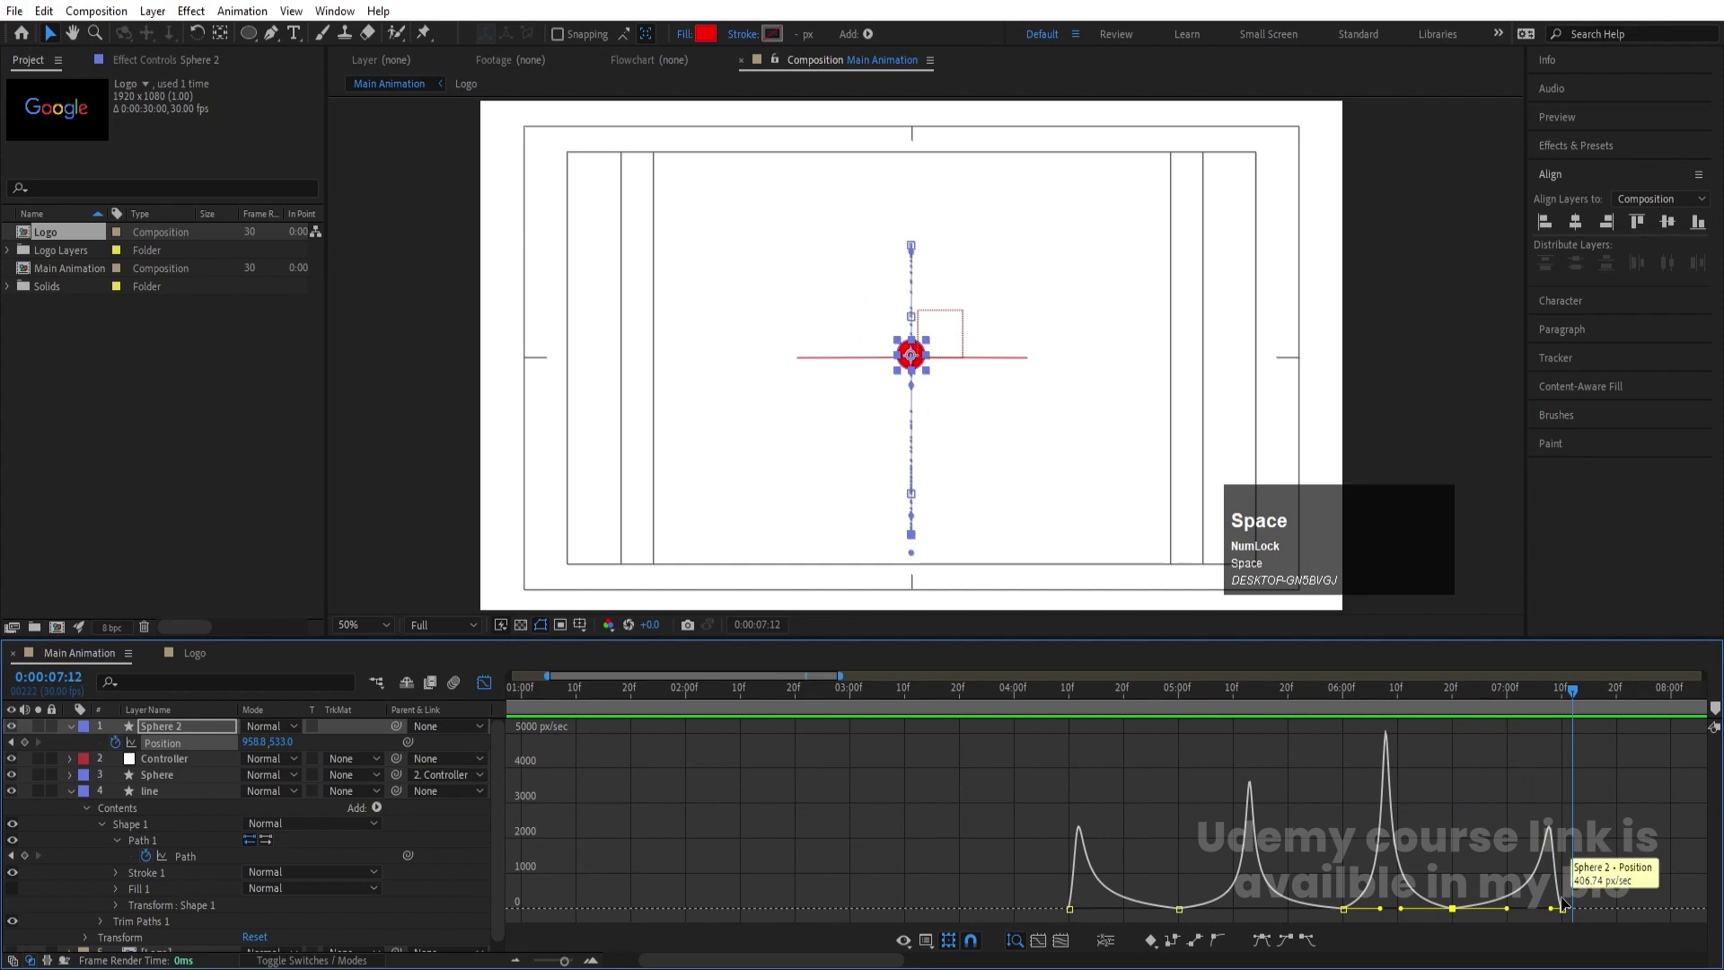
left_click_drag(1546, 912, 1554, 910)
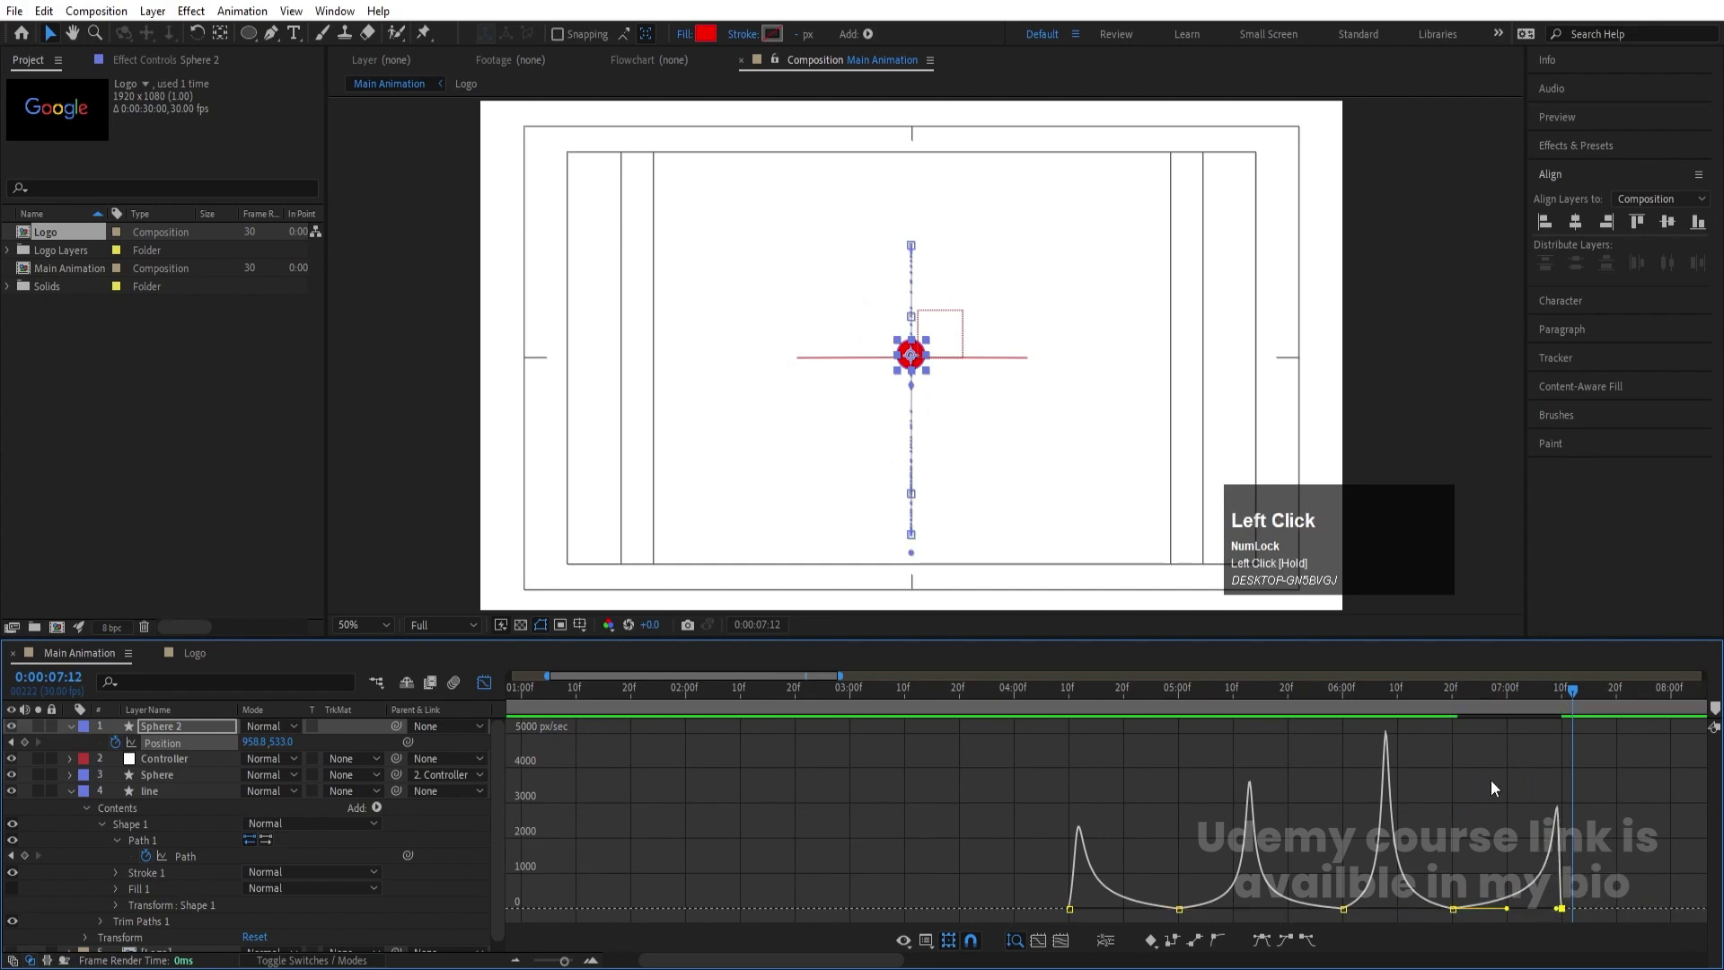
key("space")
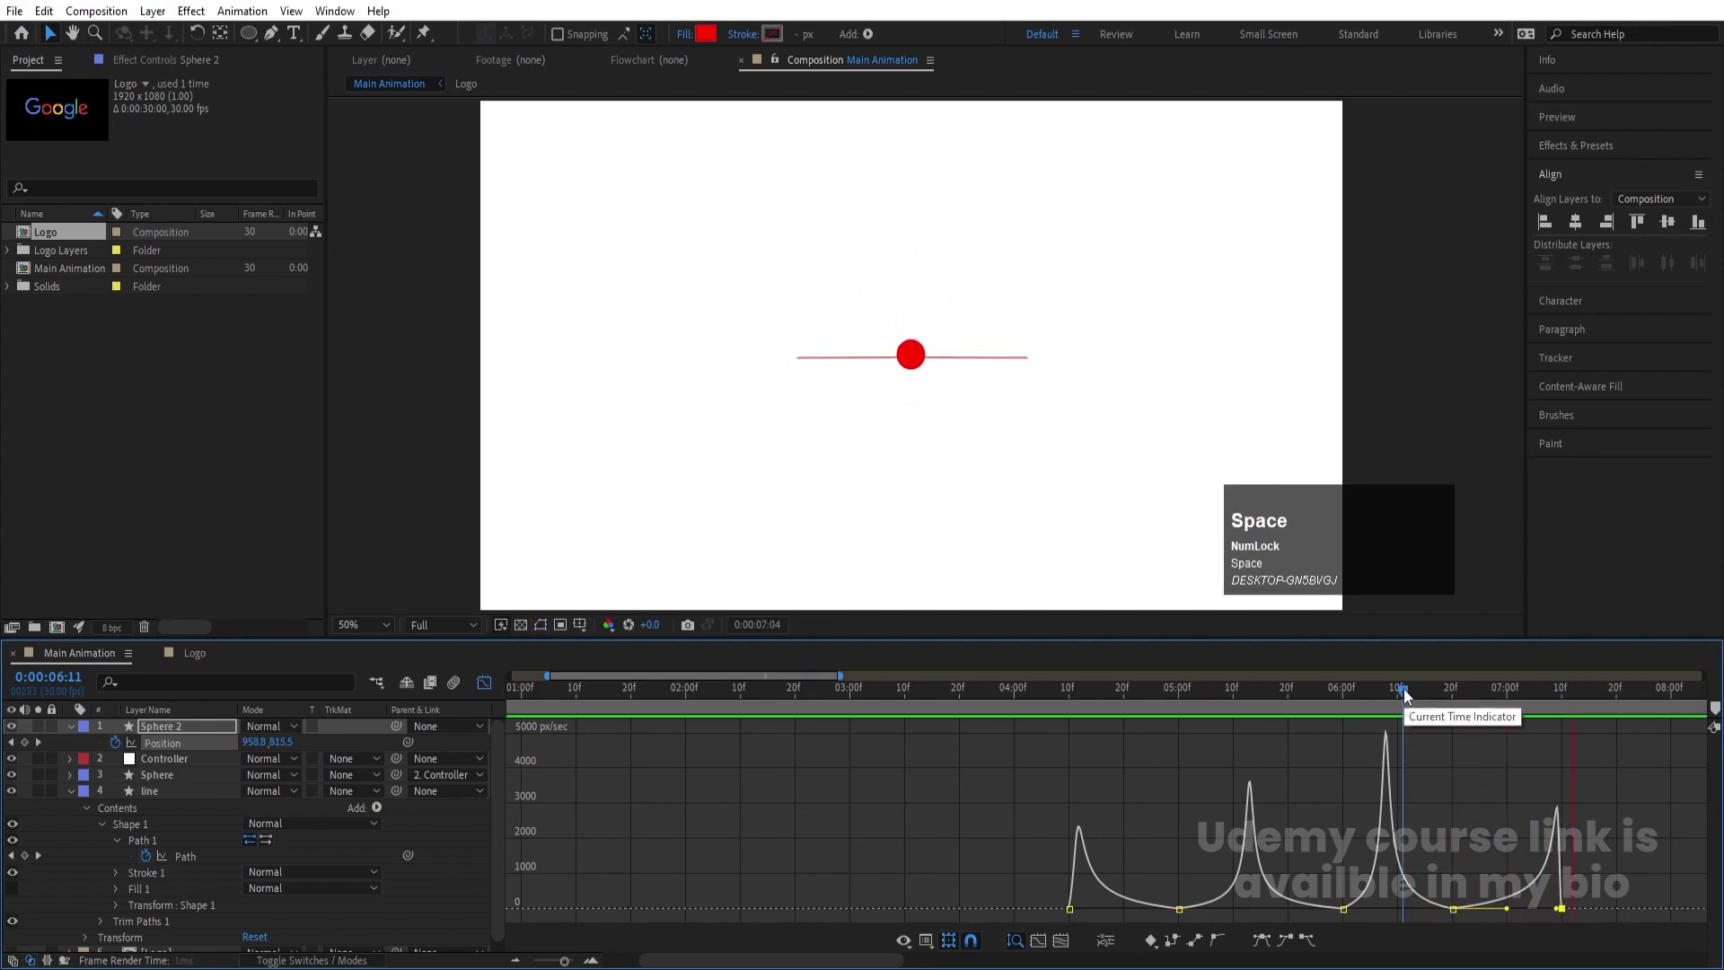
key("space")
Return the timeline to layer bars and preview the animation from 0:00:00:00
left_click(482, 684)
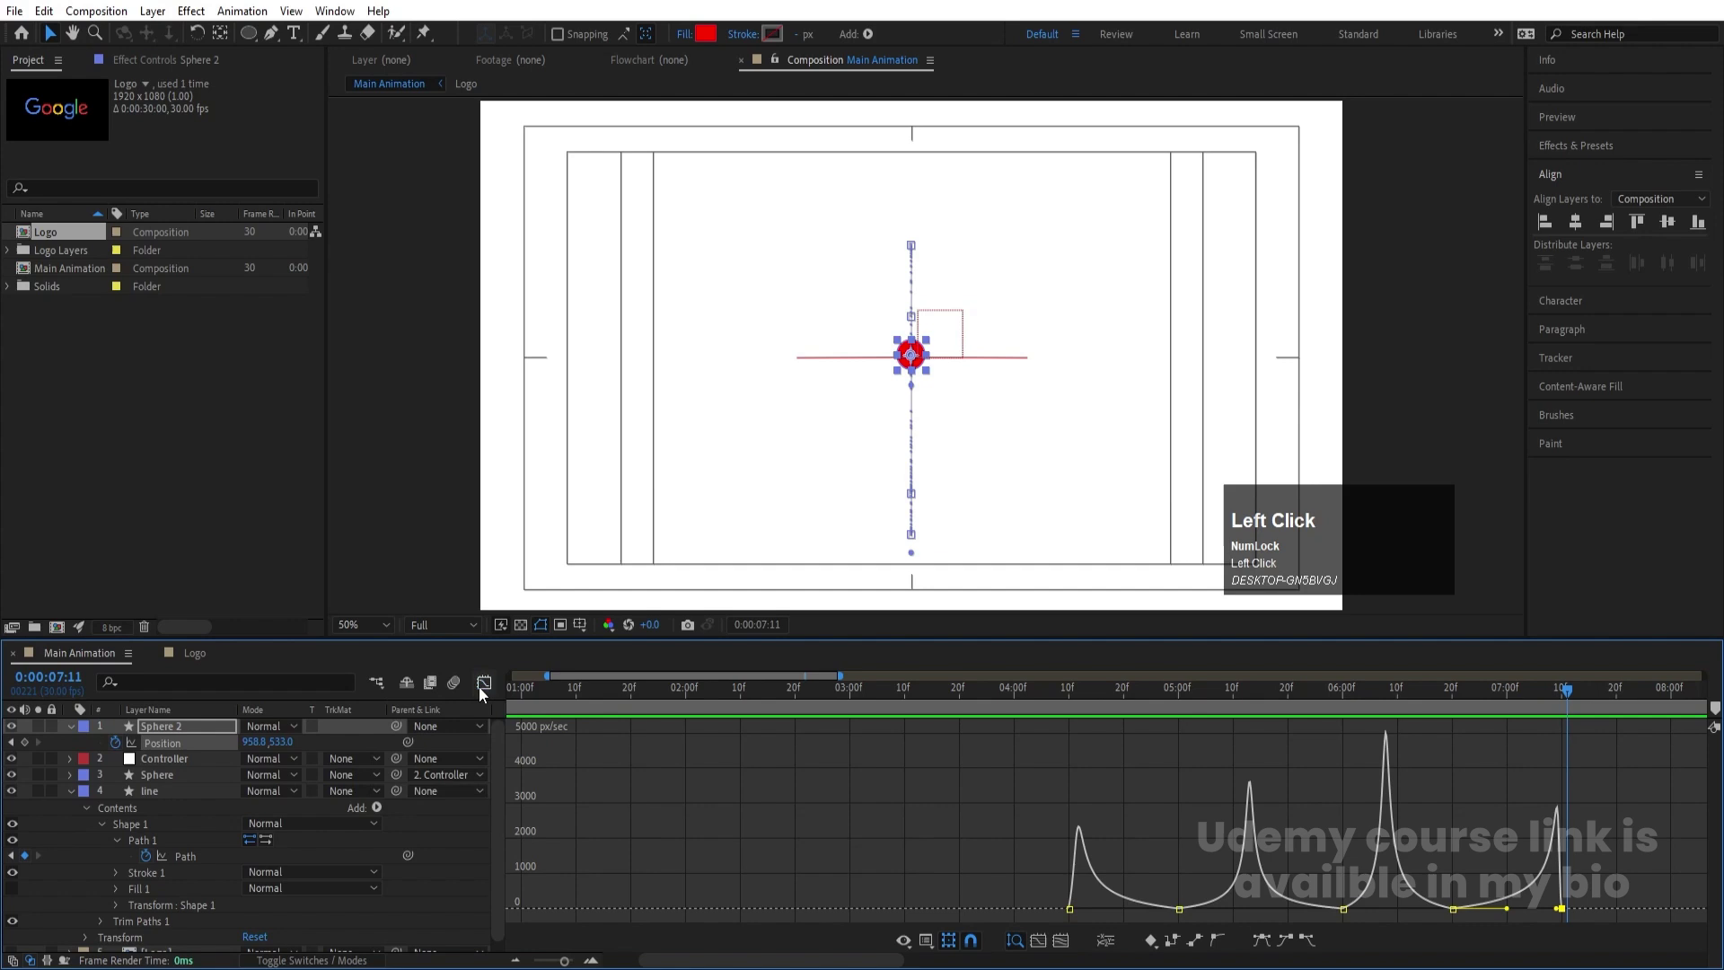
left_click(1562, 690)
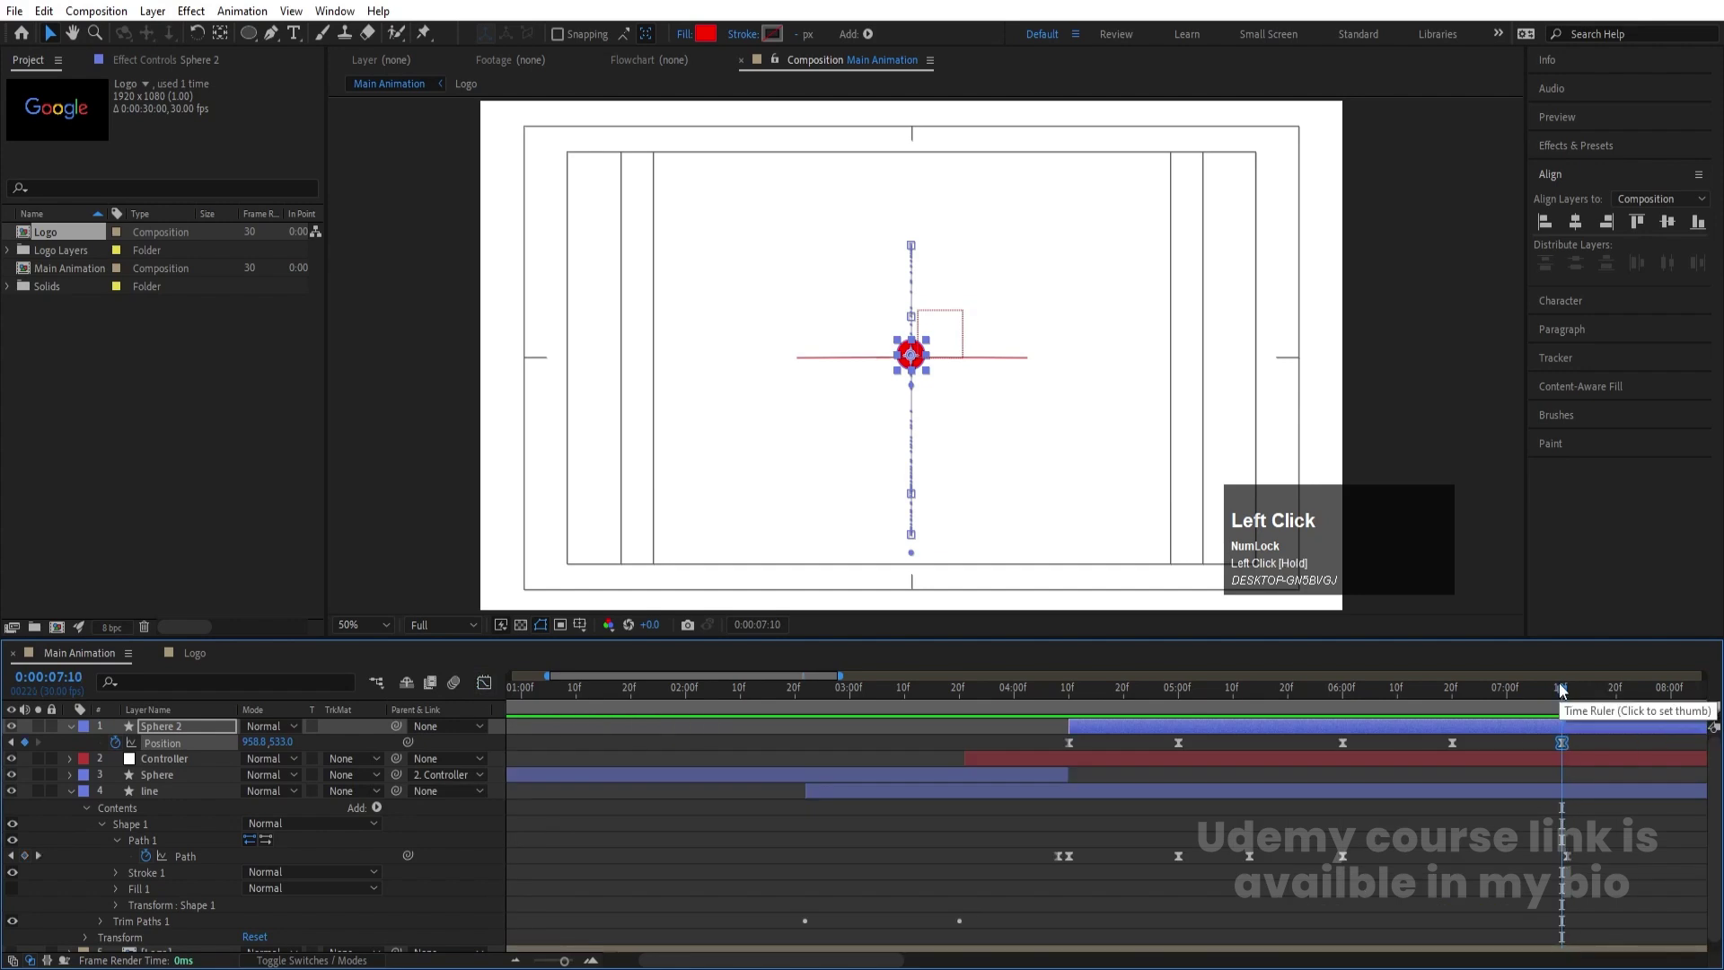
key("minus")
left_click_drag(1097, 687, 513, 690)
key("space")
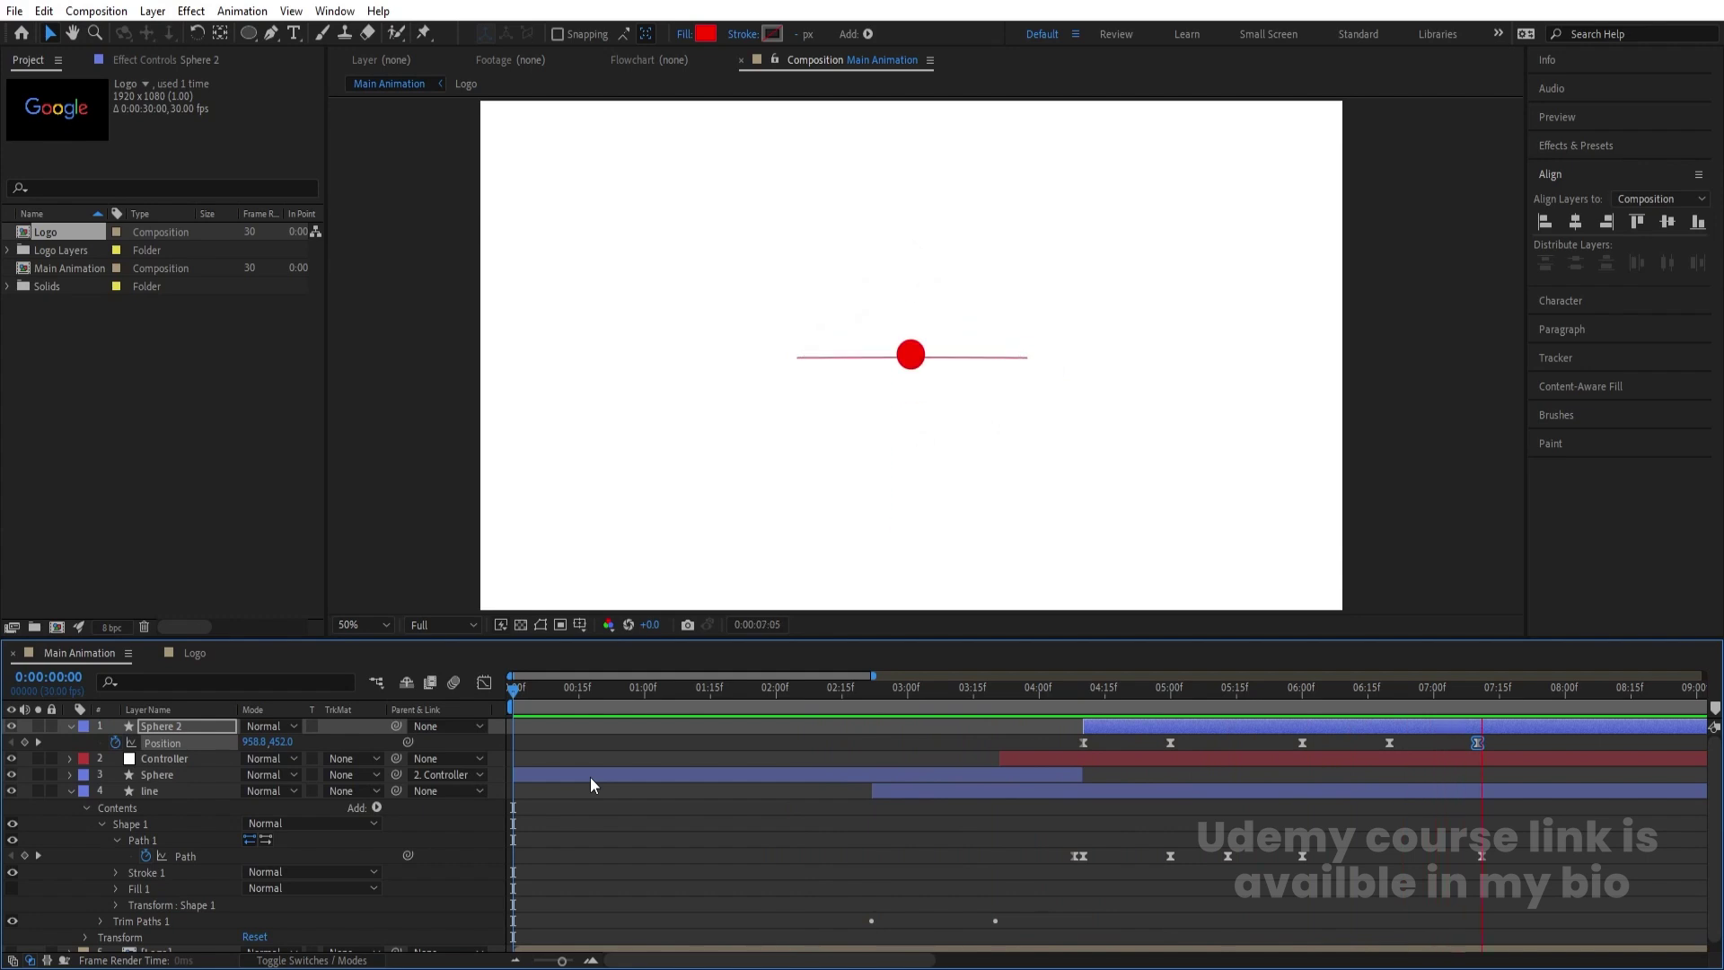
key("space")
Deselect the layers and collapse all revealed layer properties in the Main Animation timeline
left_click_drag(1495, 685, 1086, 719)
left_click_drag(1093, 721, 1099, 731)
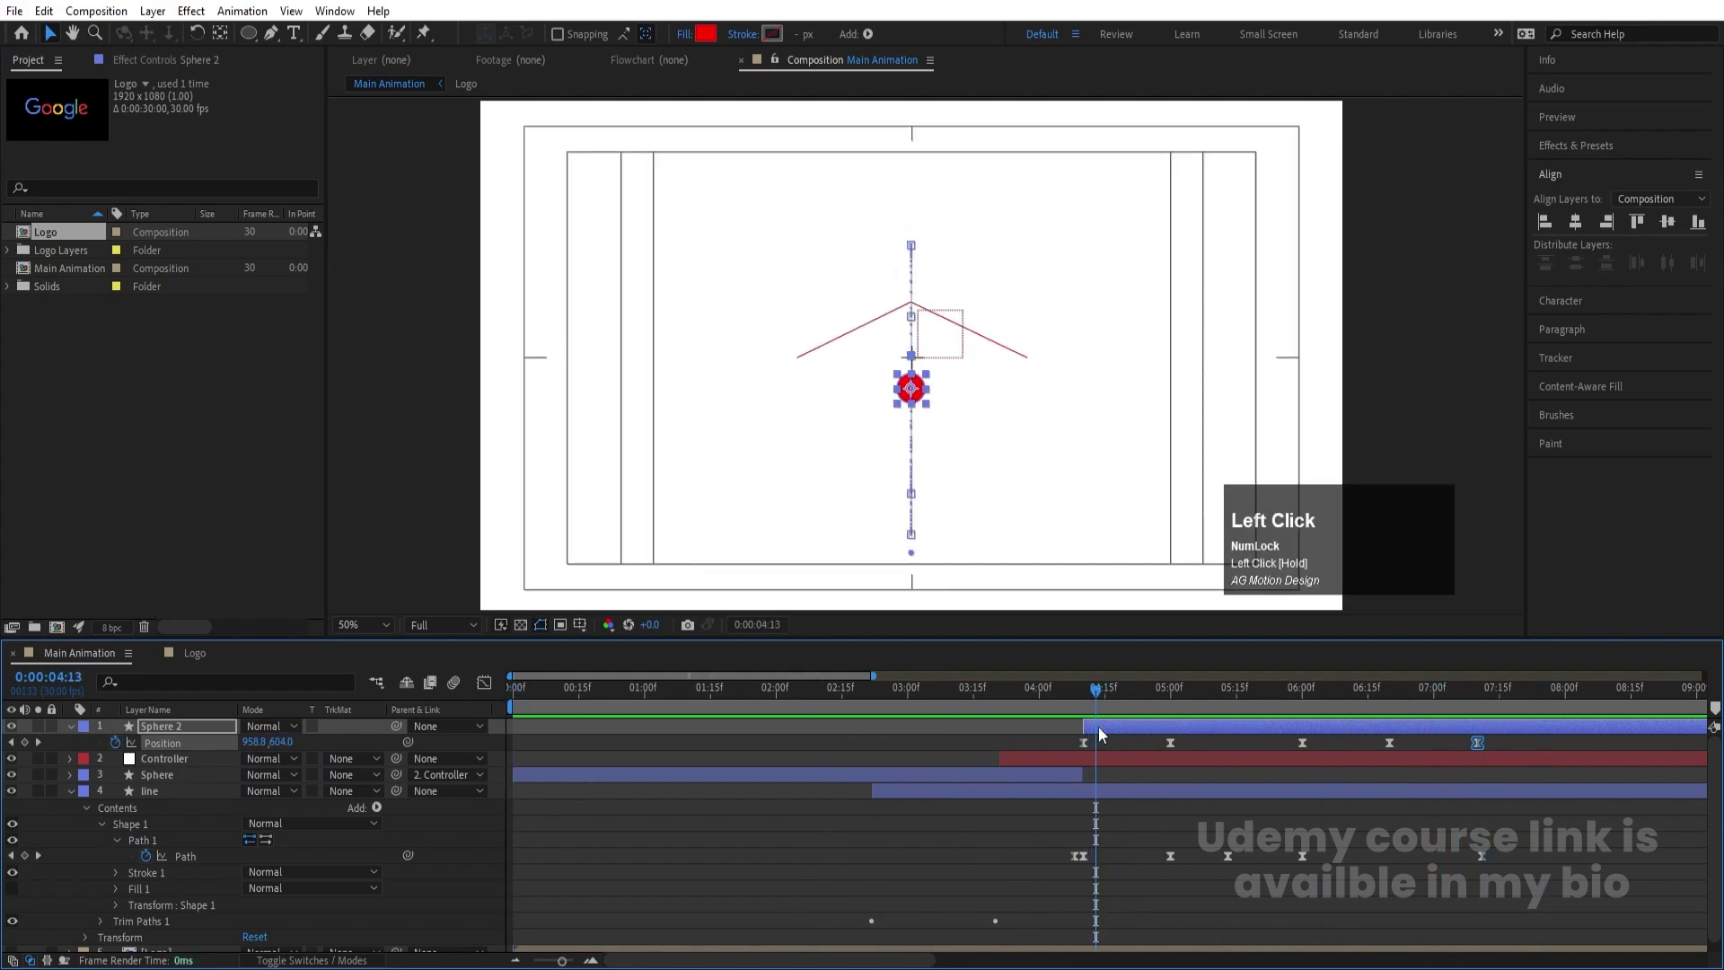
left_click(1097, 742)
key("u")
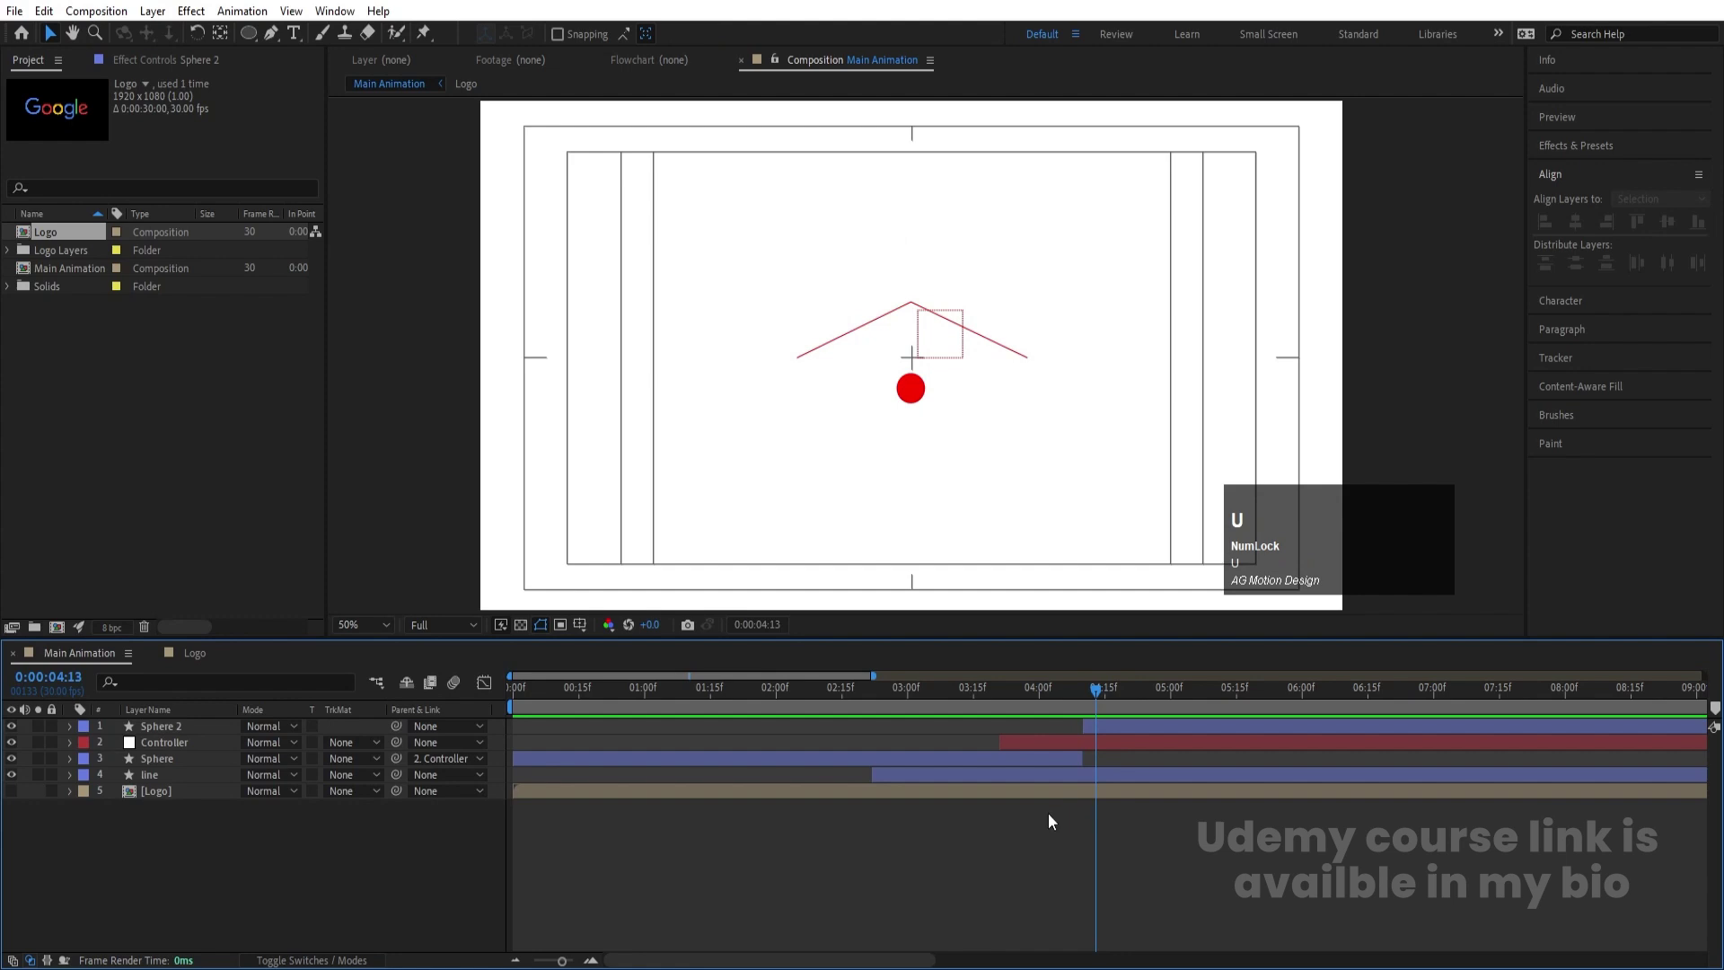
Set the line layer's stroke width to 10 px
left_click(710, 691)
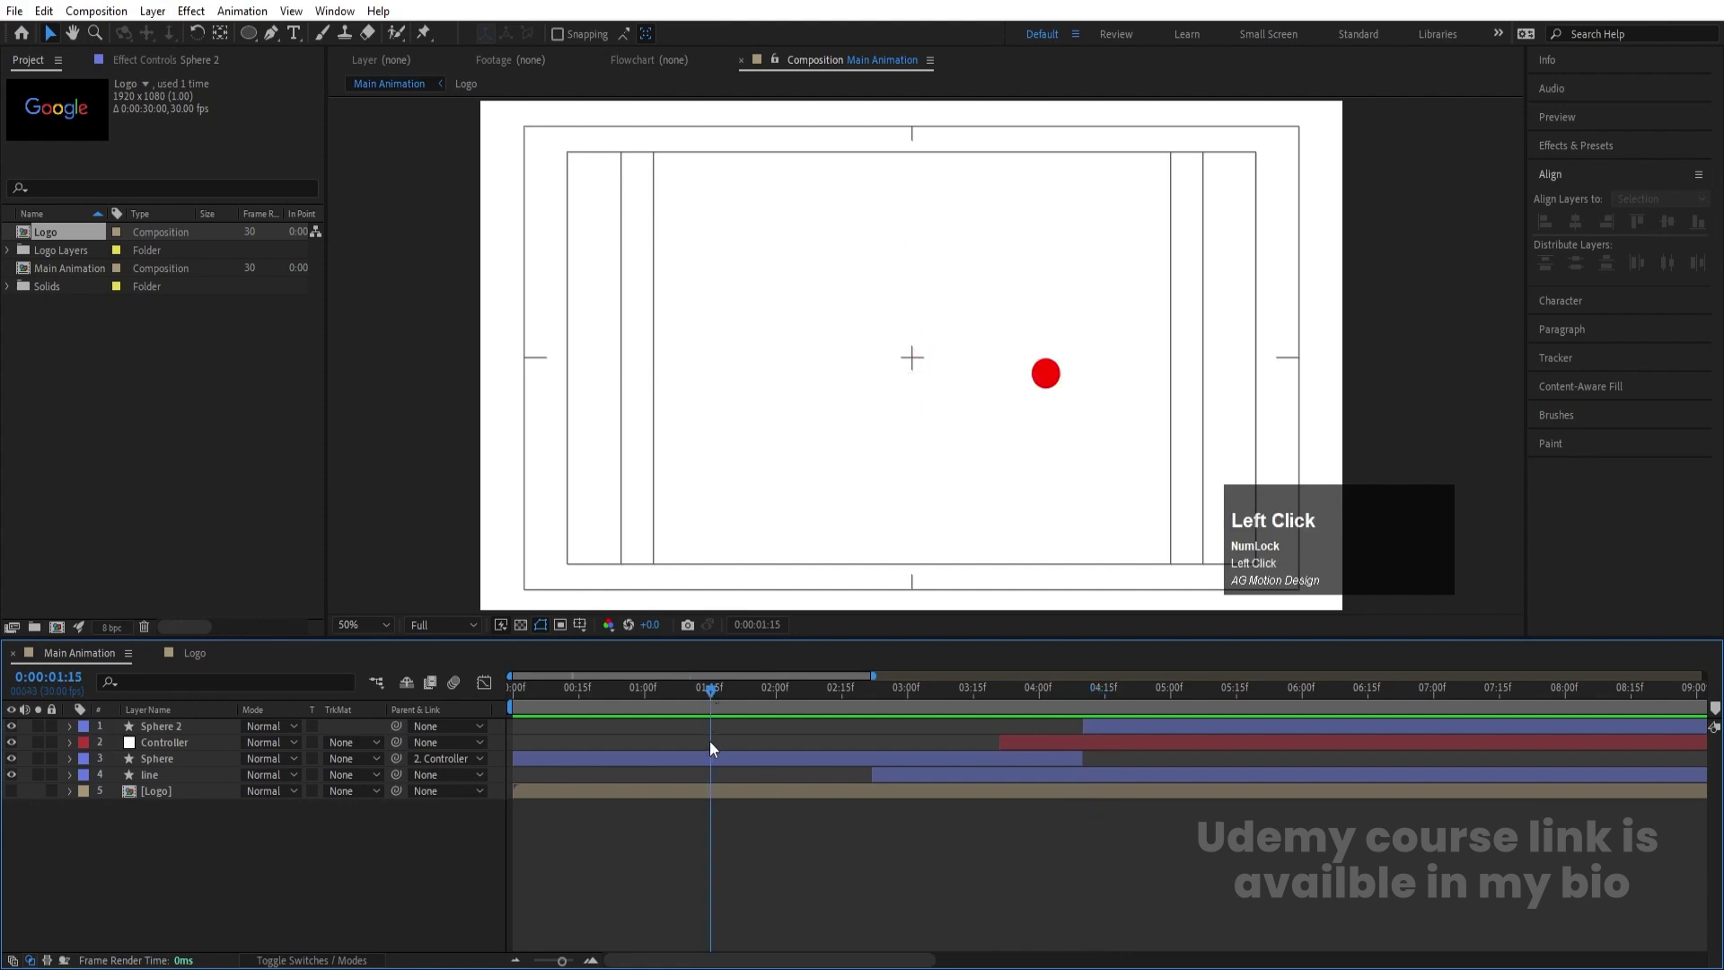
left_click_drag(759, 698, 1058, 698)
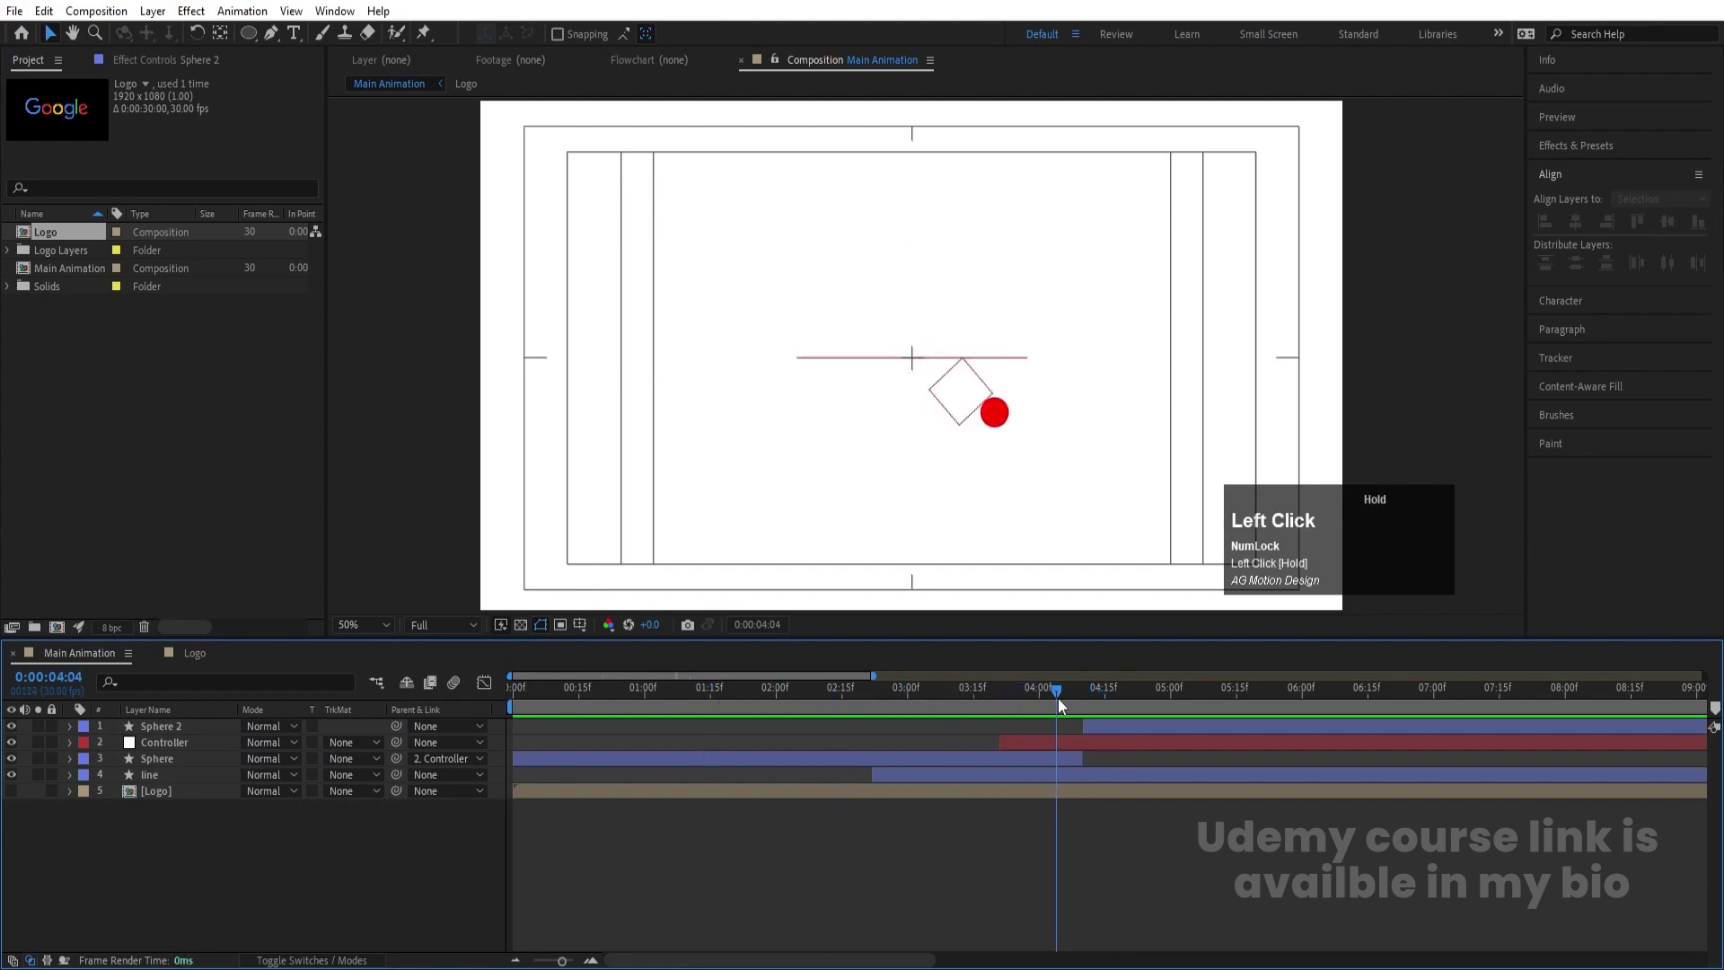
left_click(1047, 740)
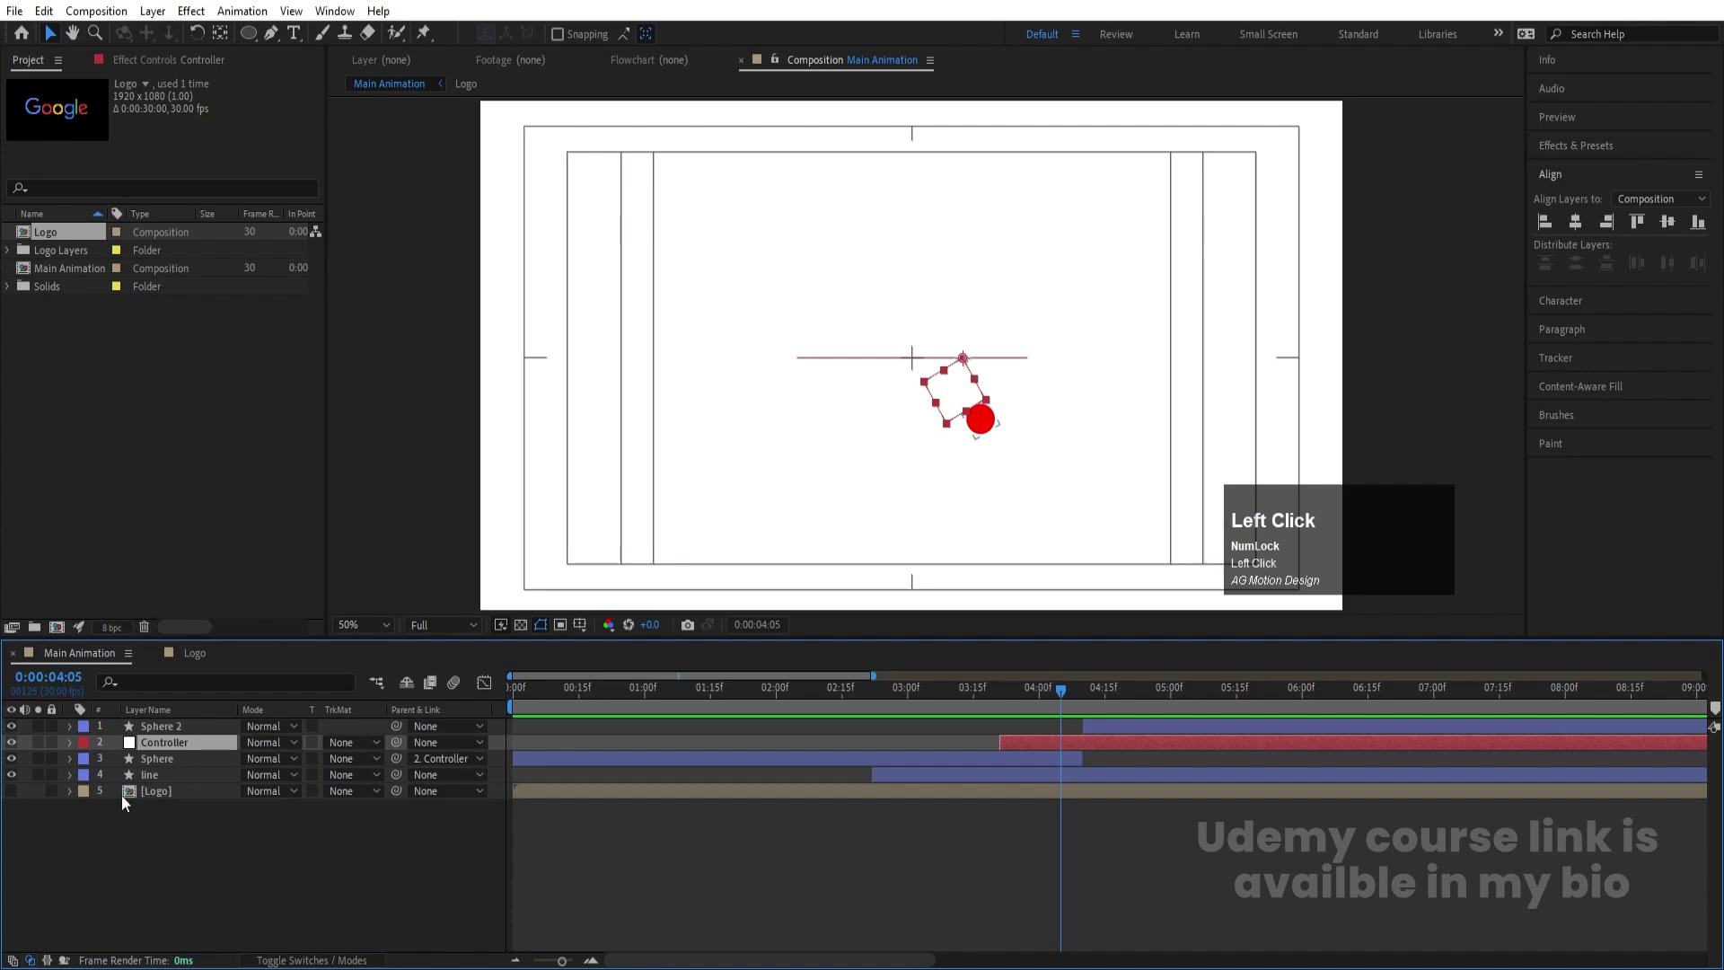
left_click(143, 775)
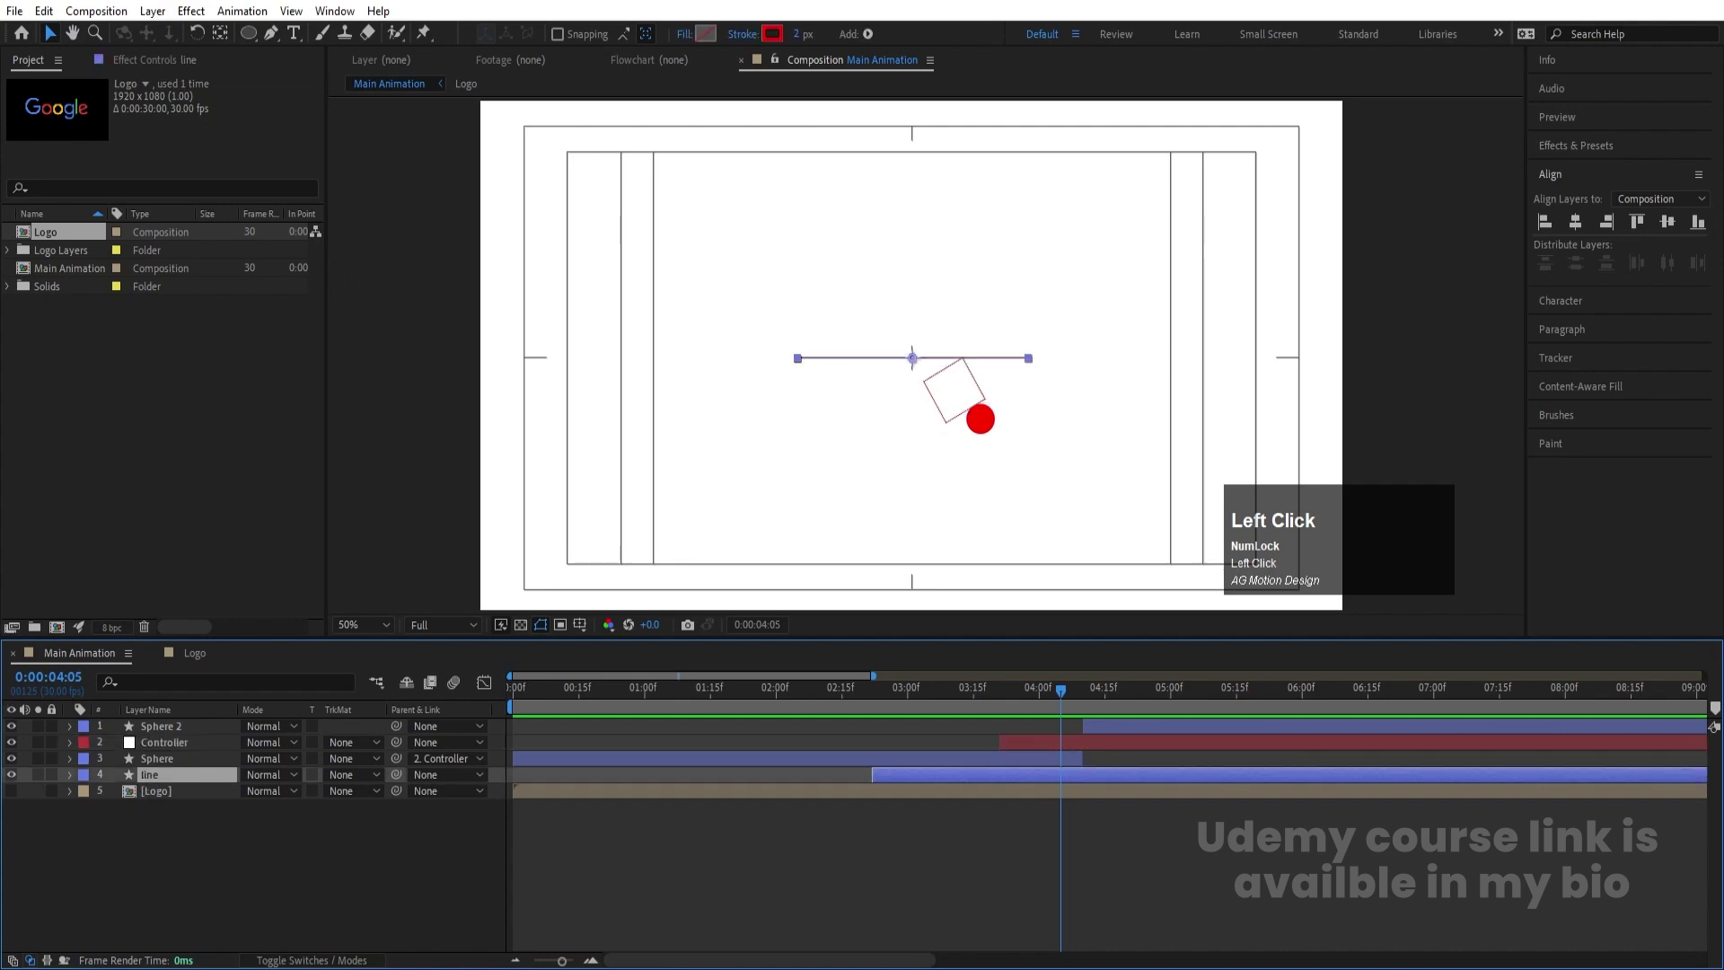
left_click(799, 36)
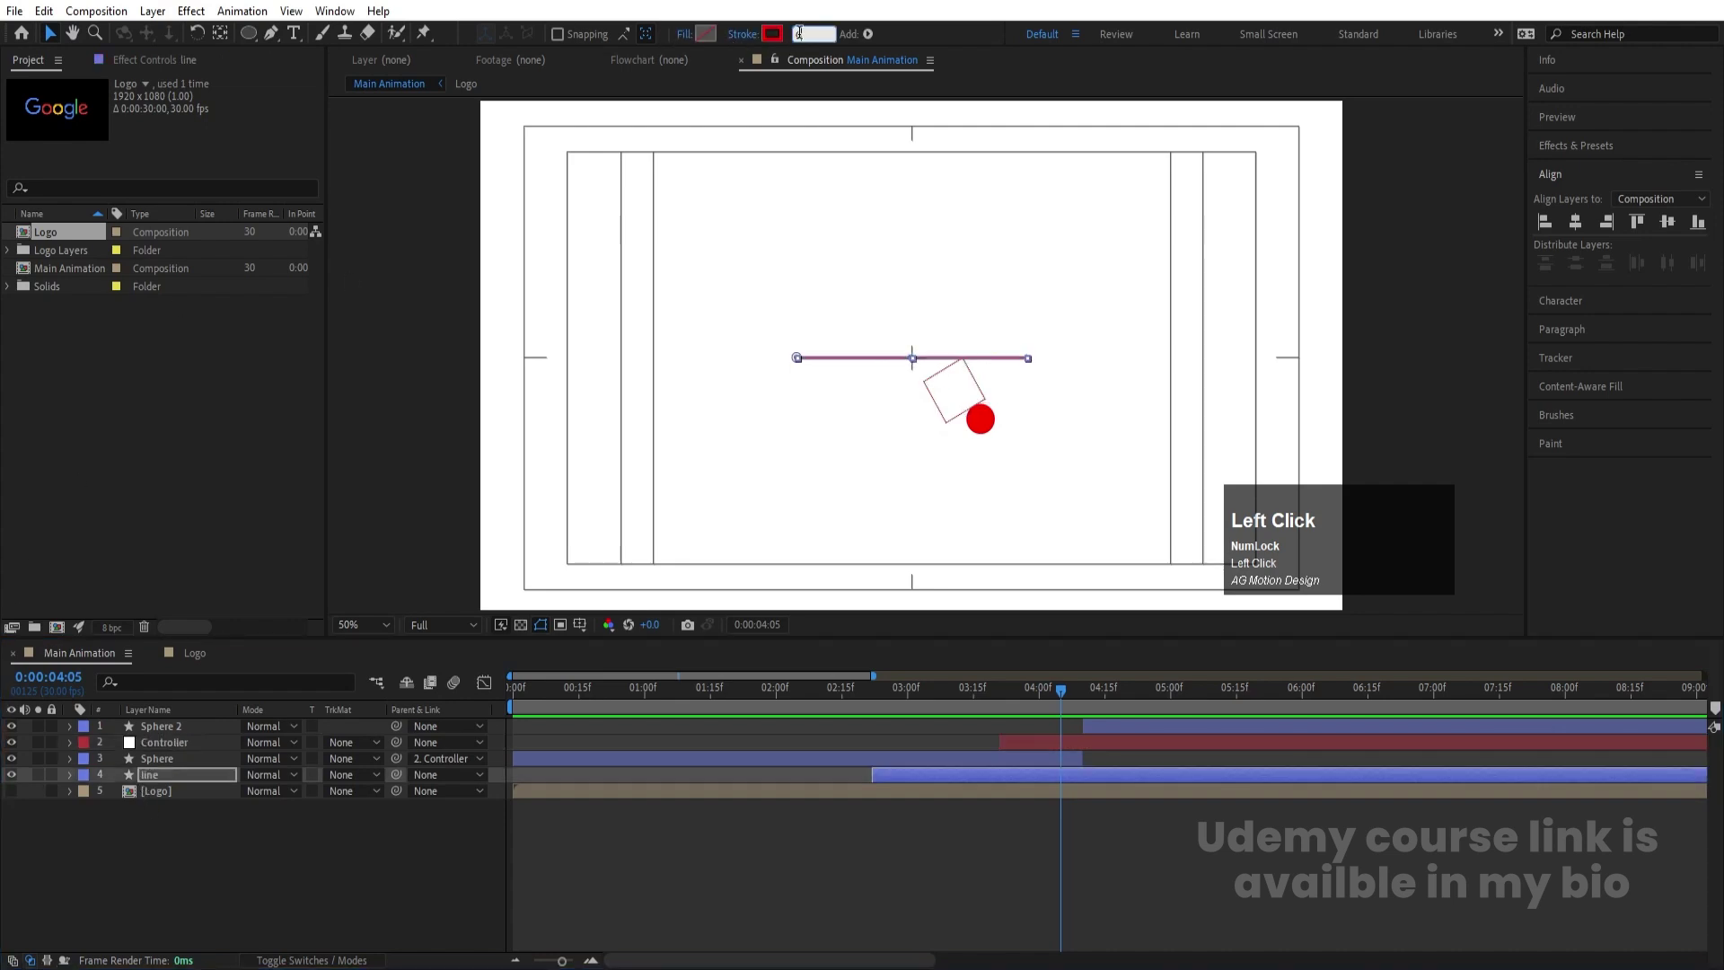
key("Return")
left_click(803, 34)
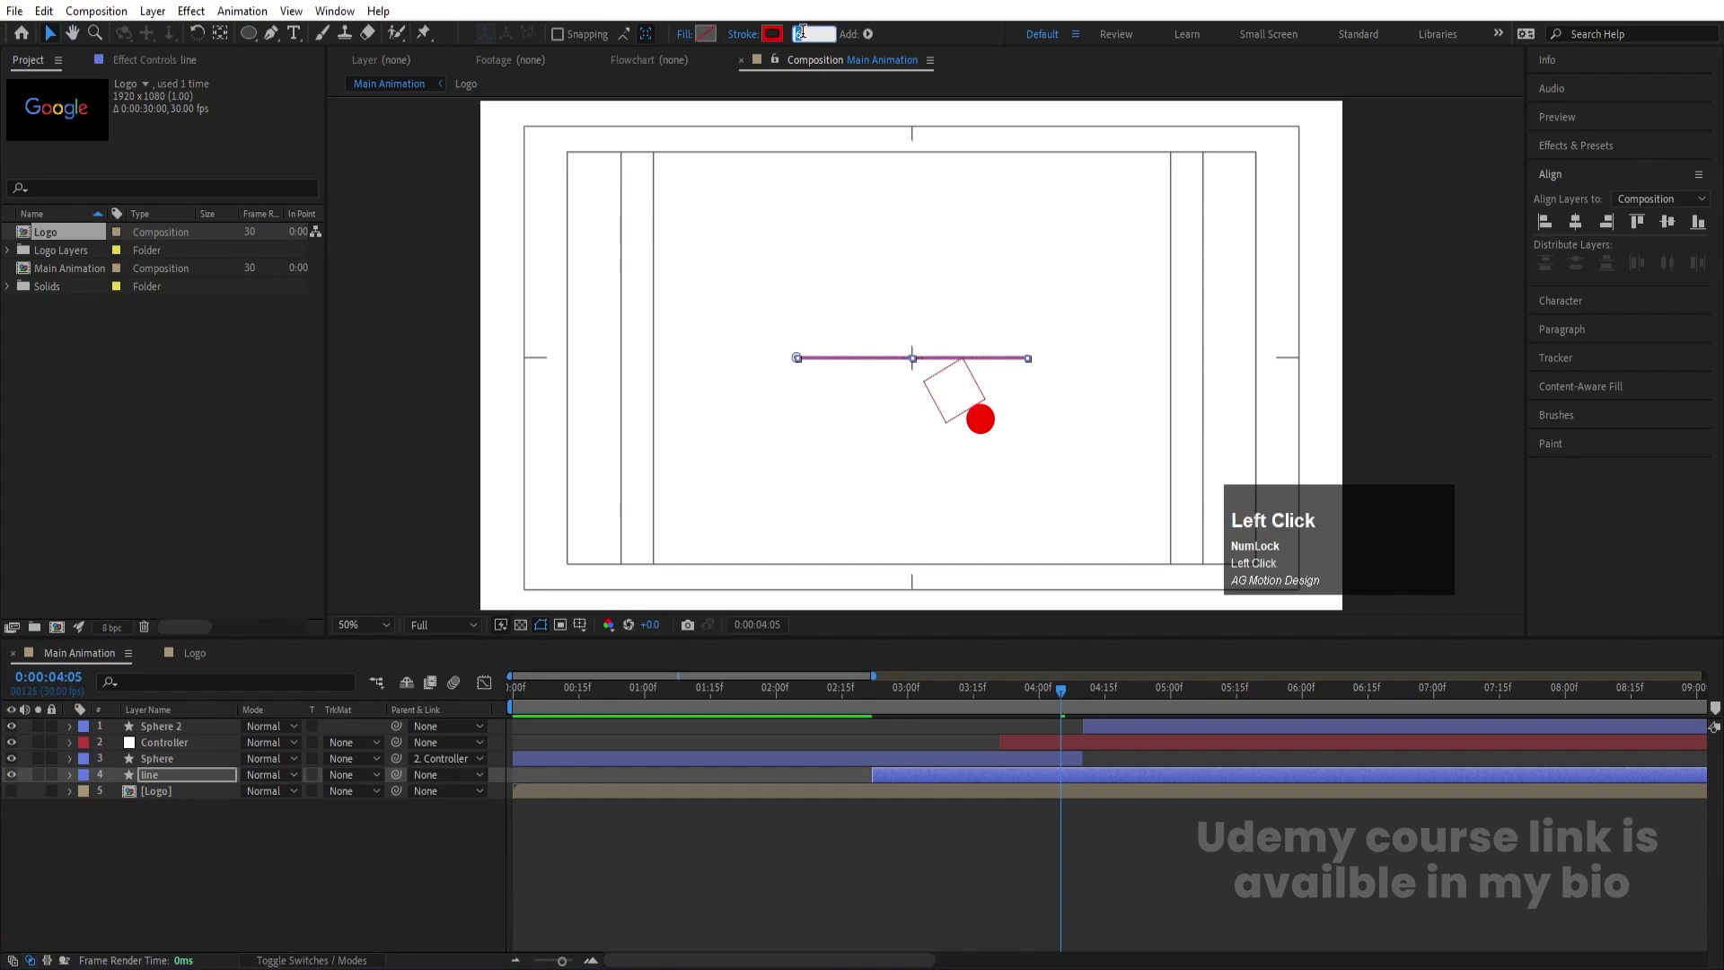
type("10")
key("Return")
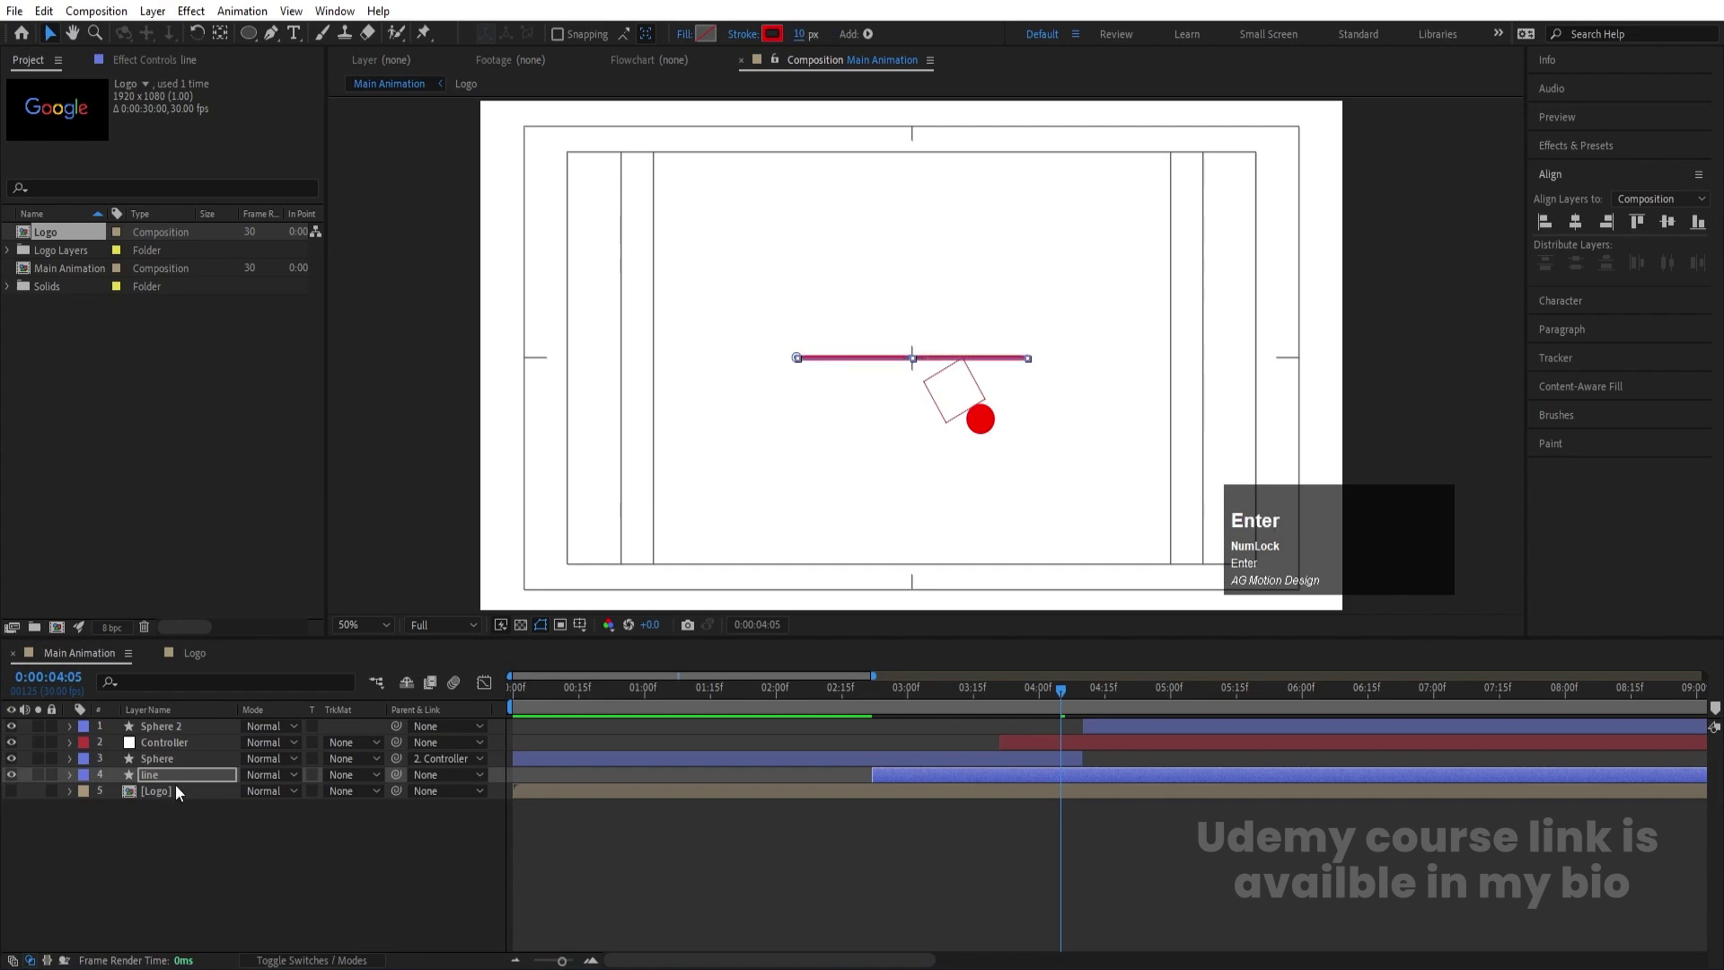
Set the line layer's stroke Line Cap to Round Cap and preview the bounce animation
left_click(160, 685)
type("cap")
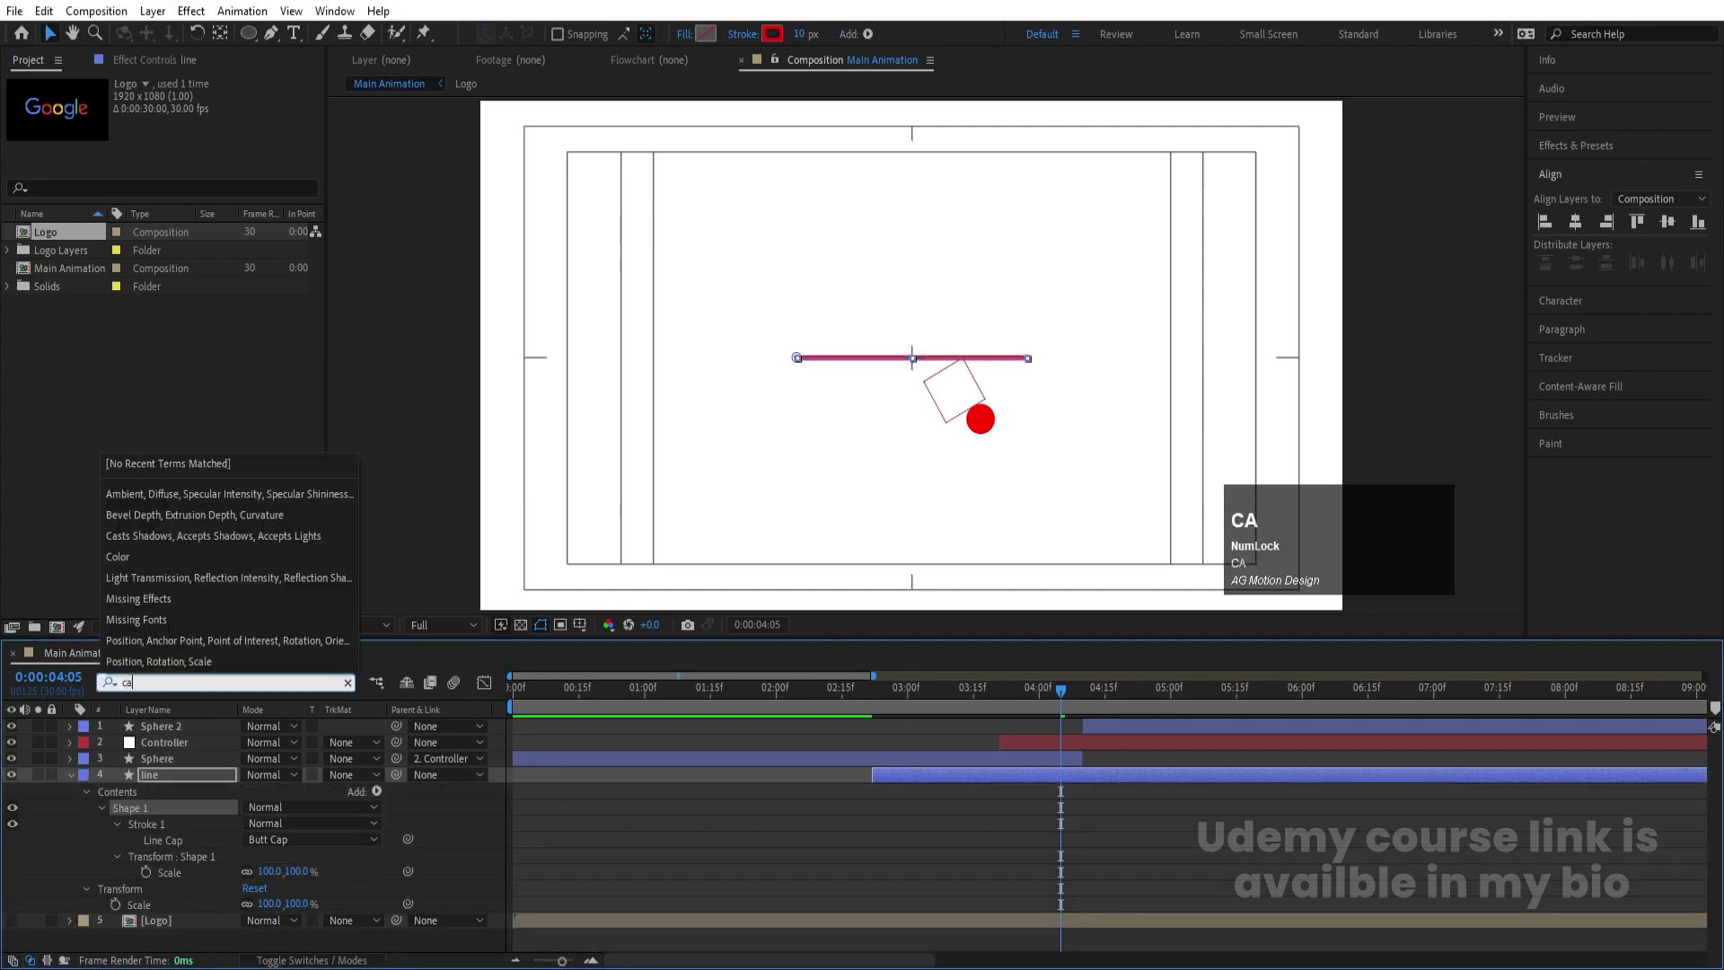
left_click(270, 838)
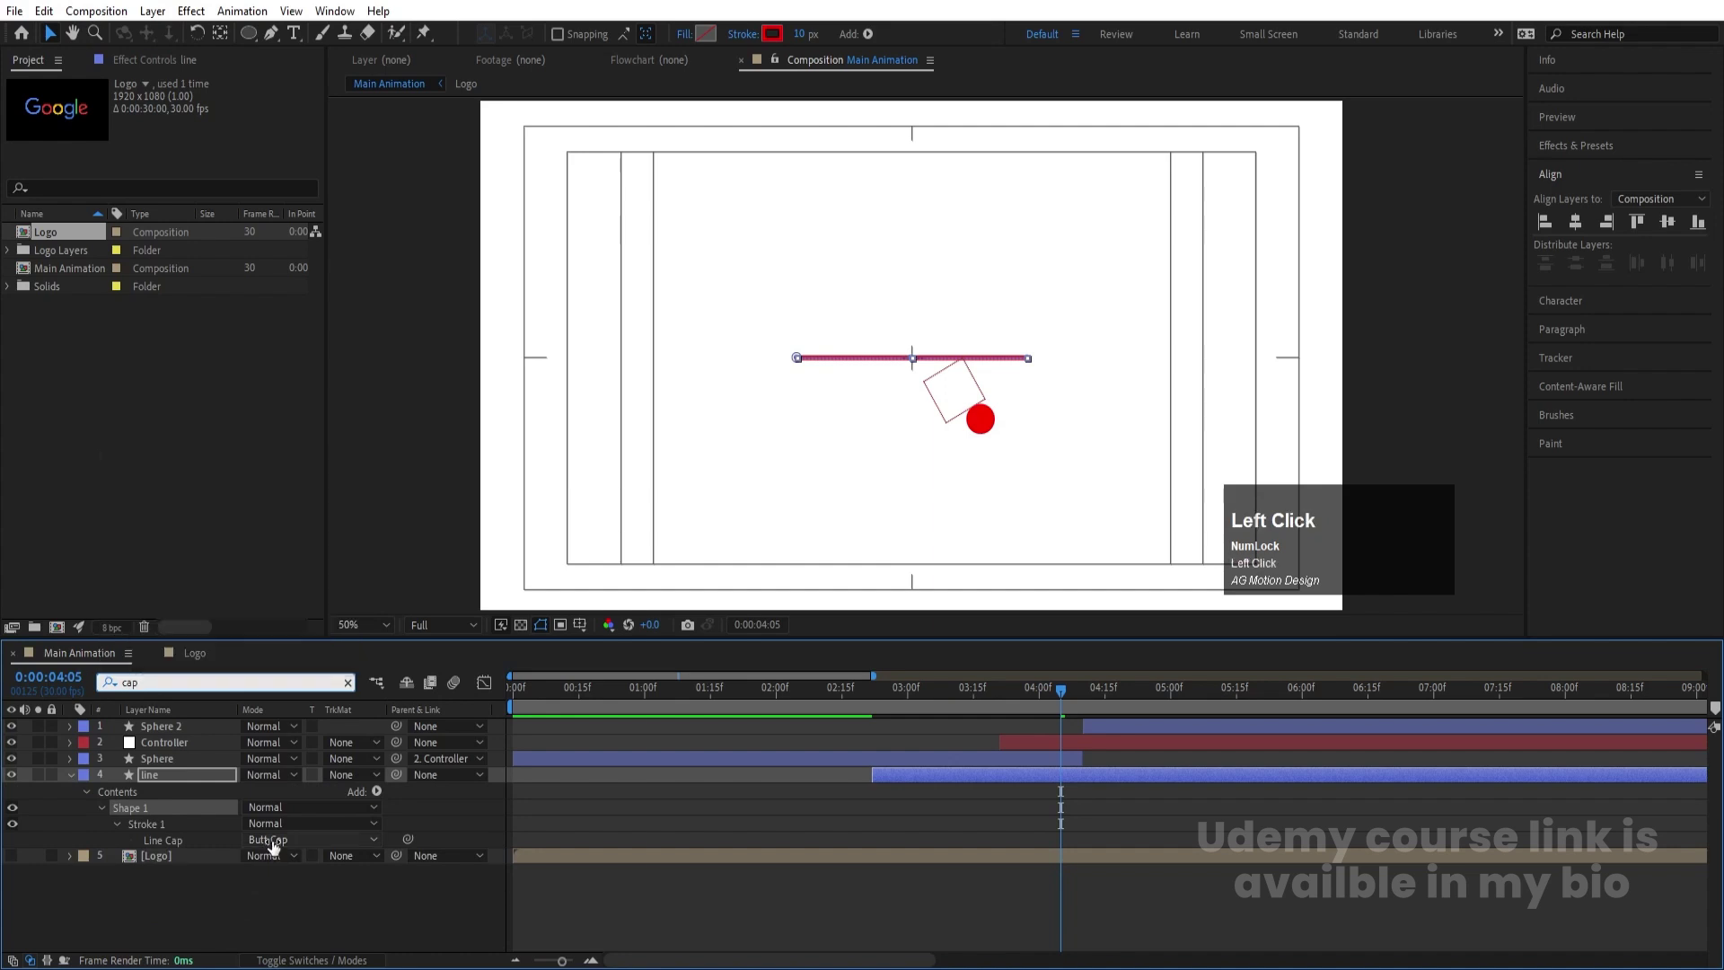
left_click(269, 839)
left_click(270, 877)
left_click(794, 886)
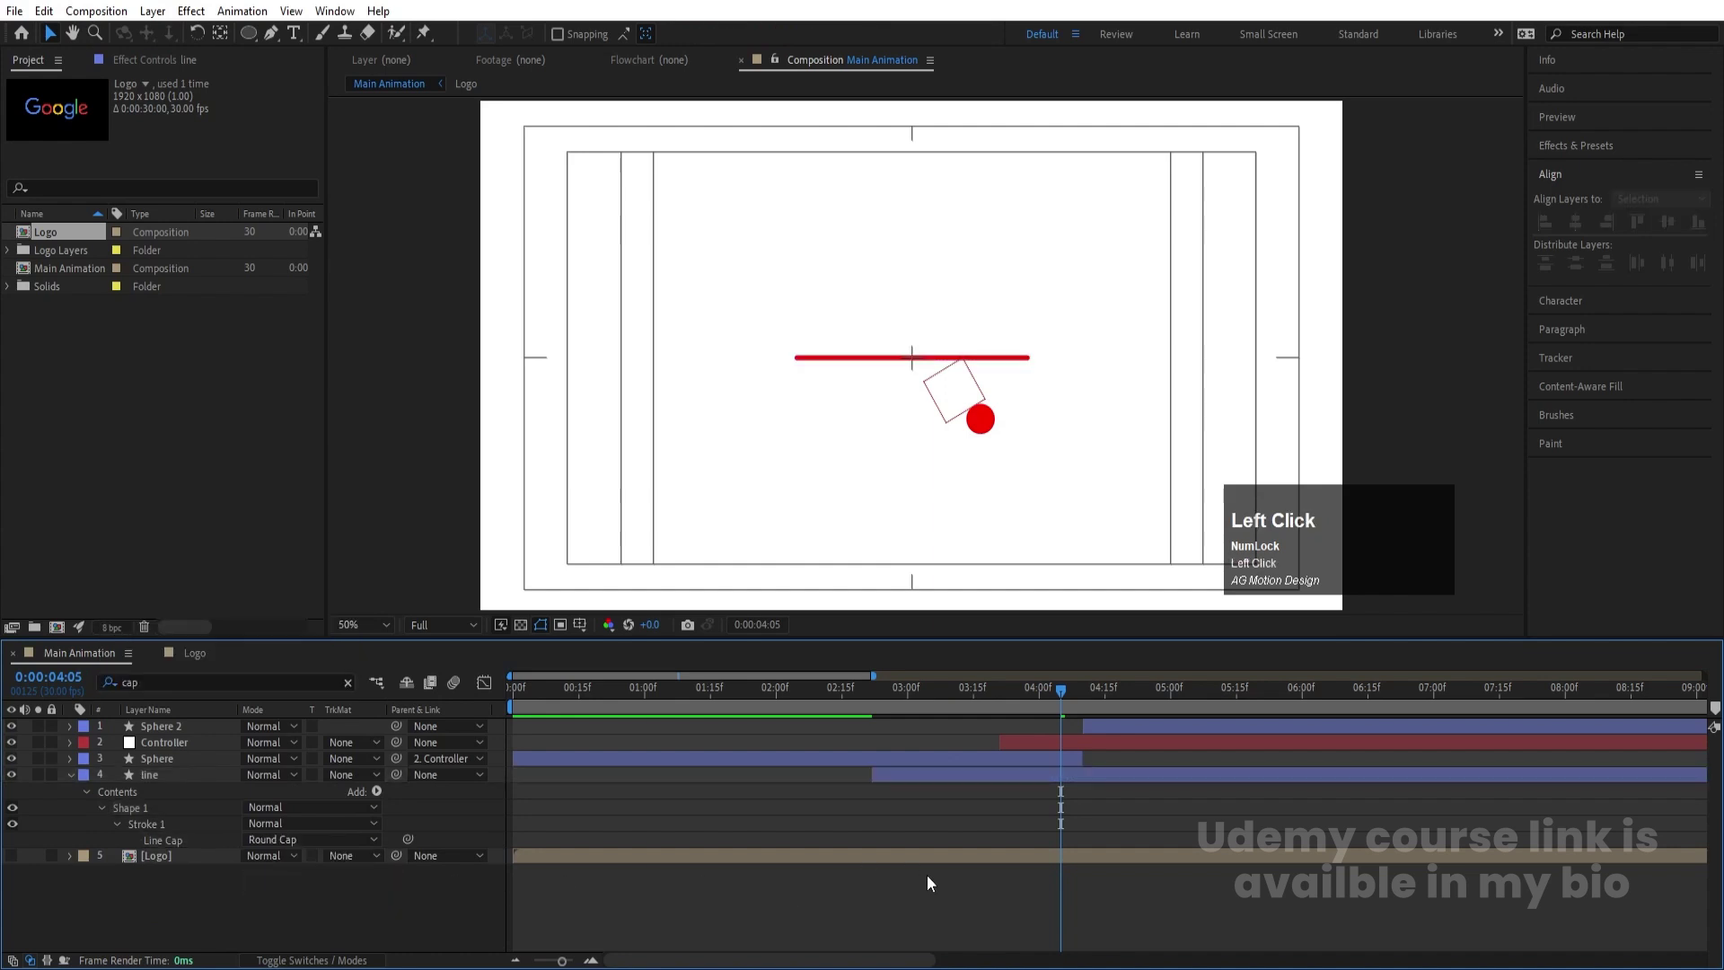
key("space")
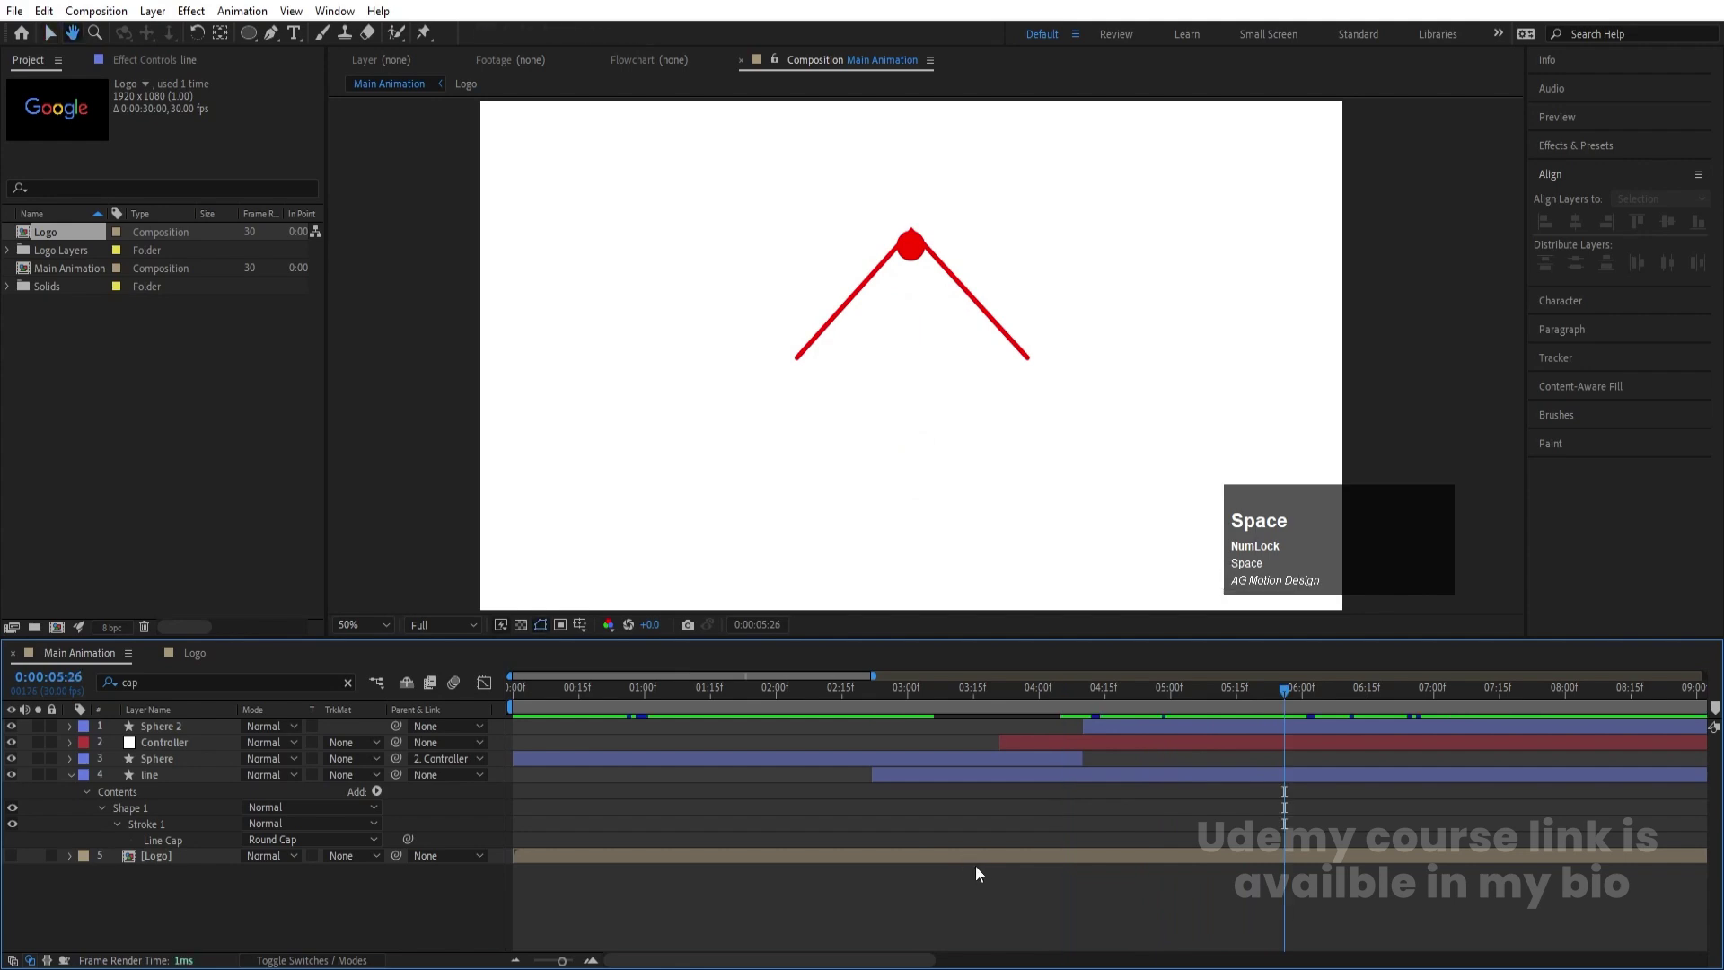
key("space")
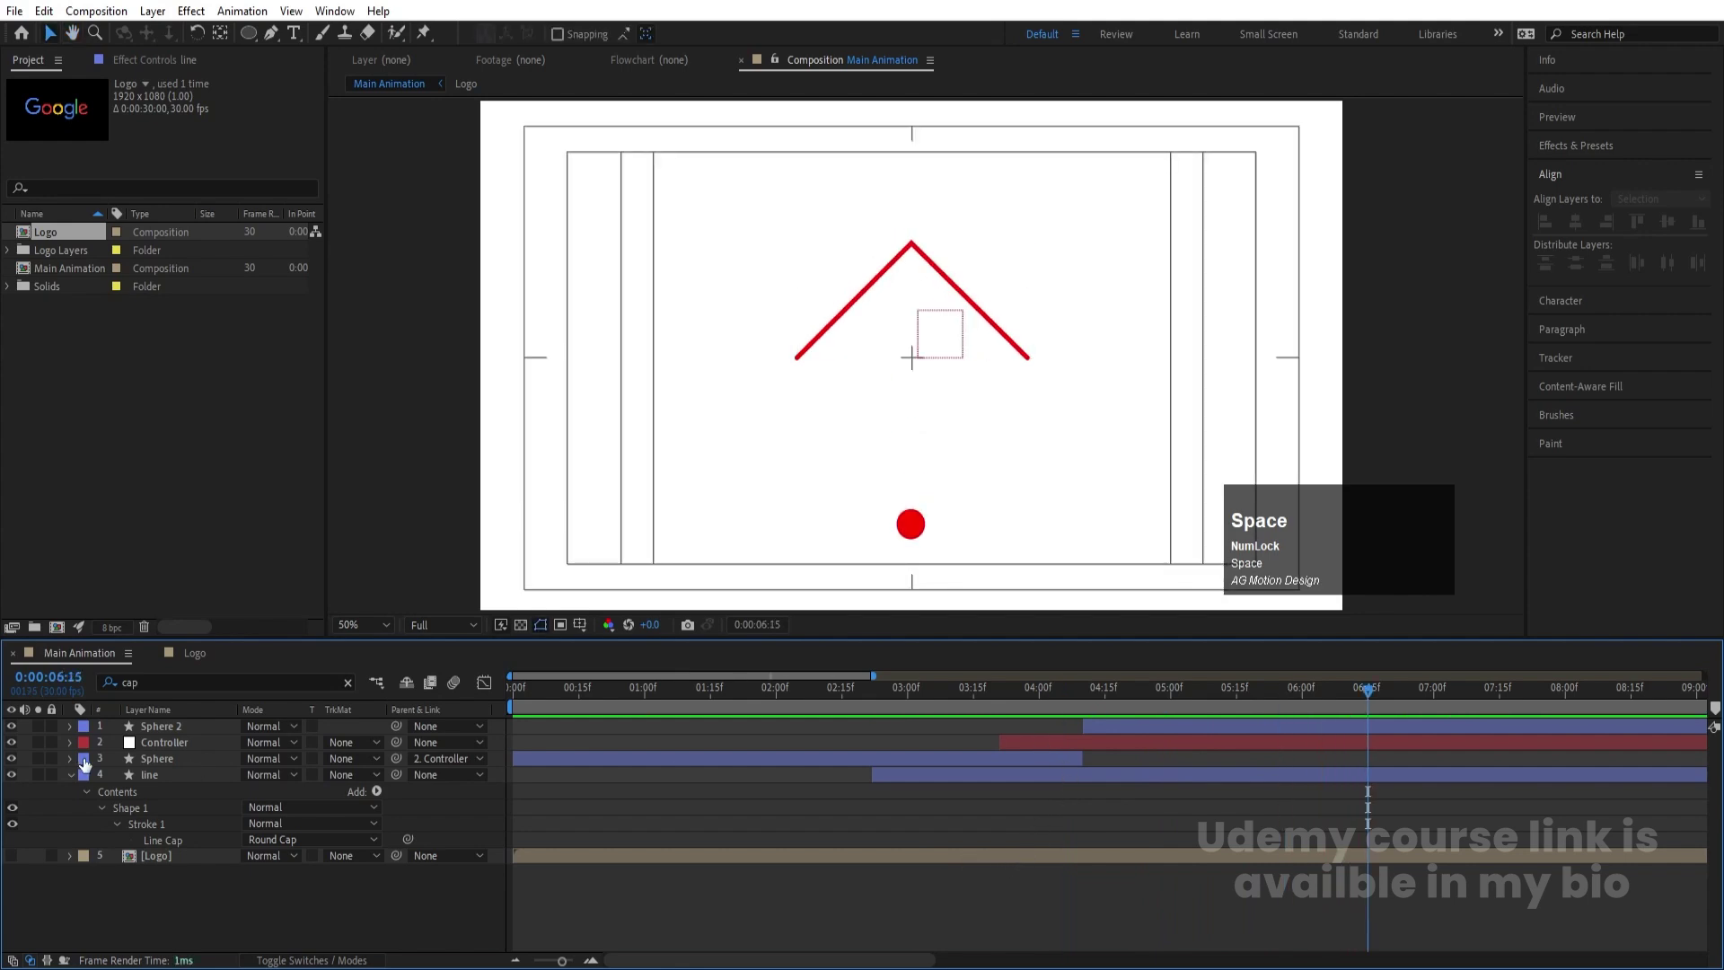
Add a Round Corners operator to the line layer's contents and set its radius to 60
left_click(145, 773)
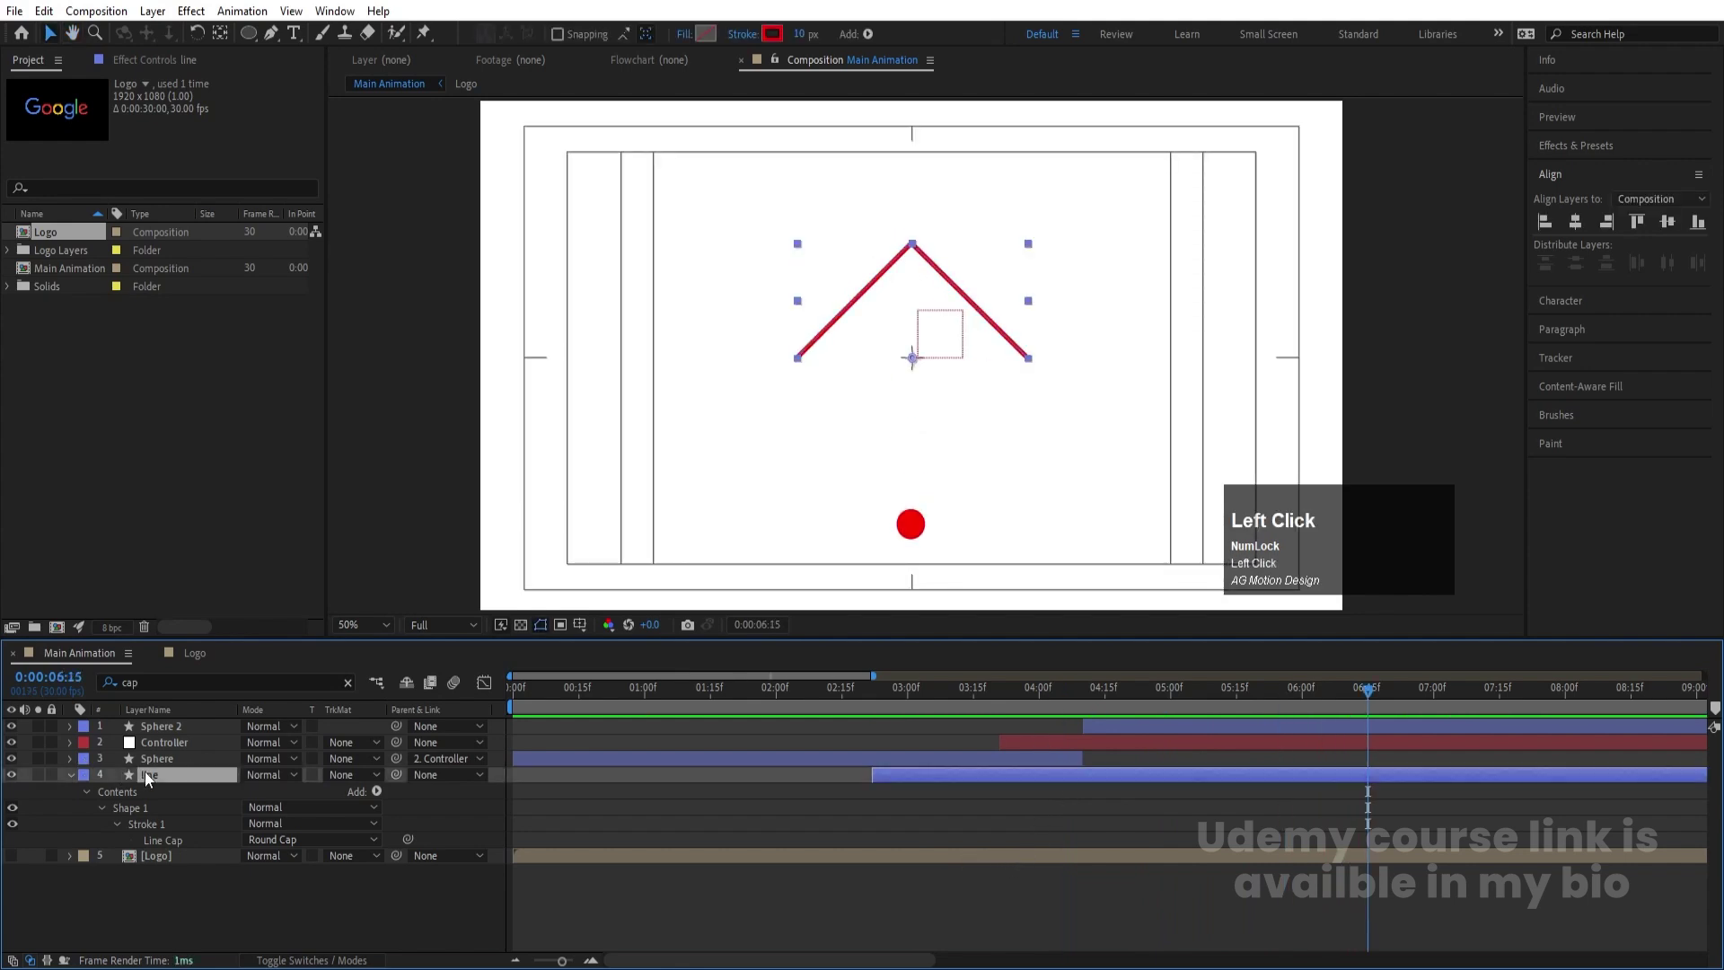
left_click(86, 791)
left_click(376, 791)
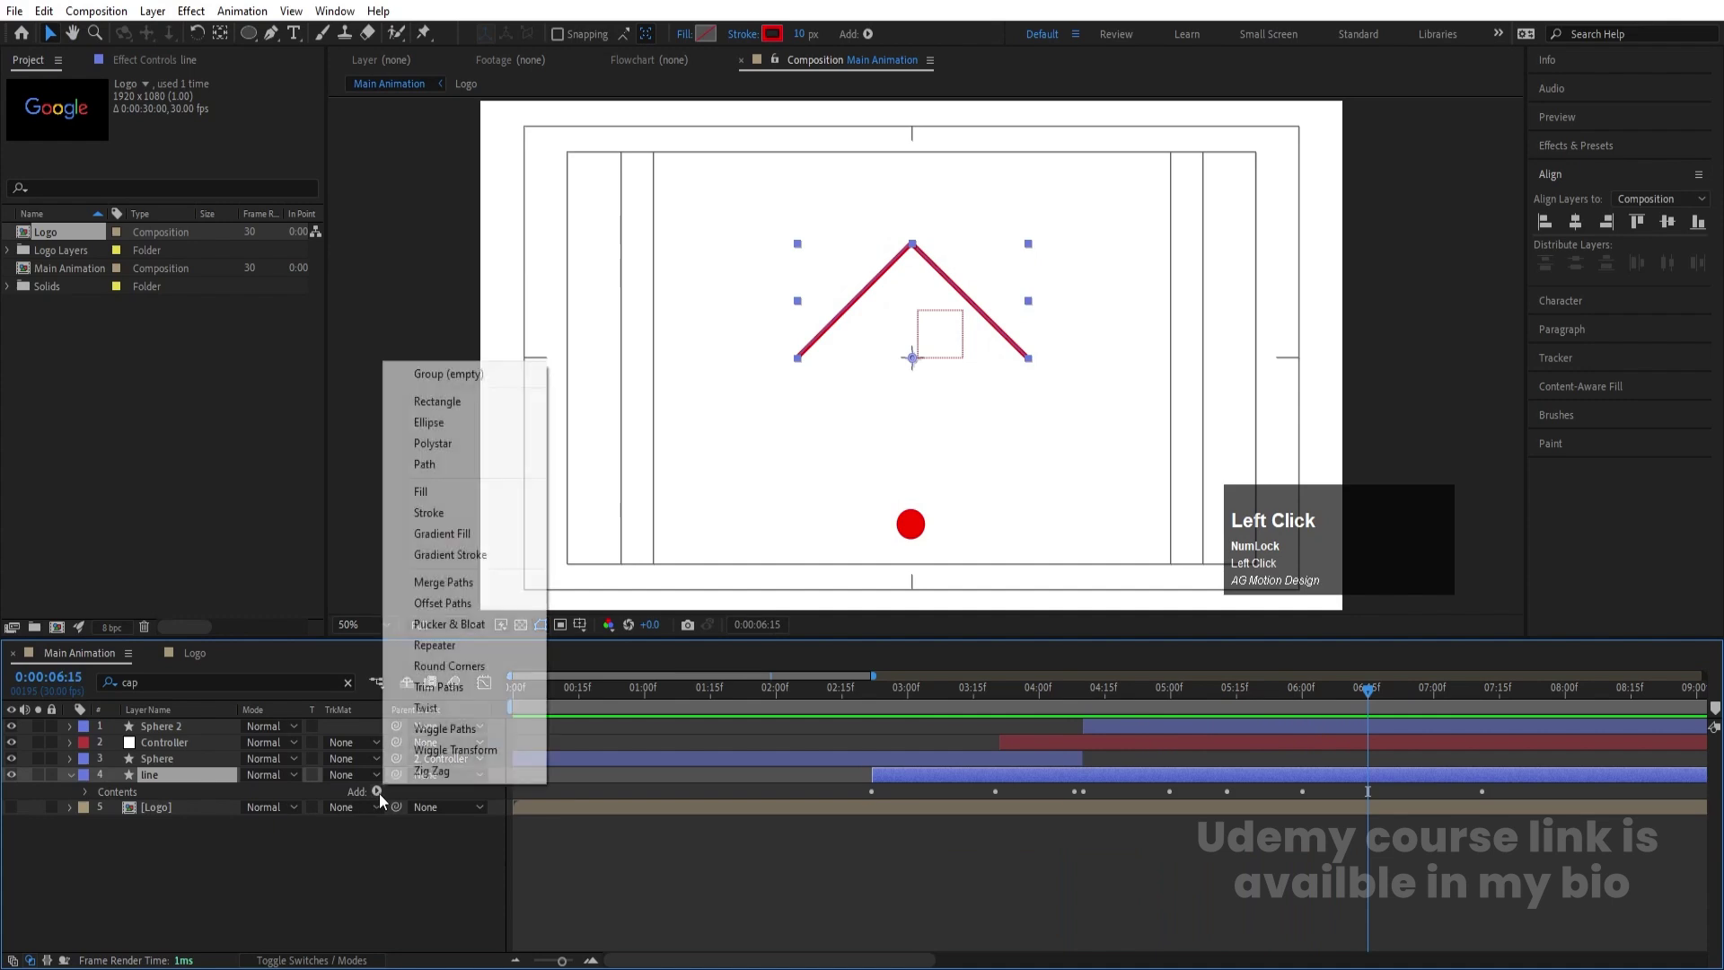
left_click(449, 666)
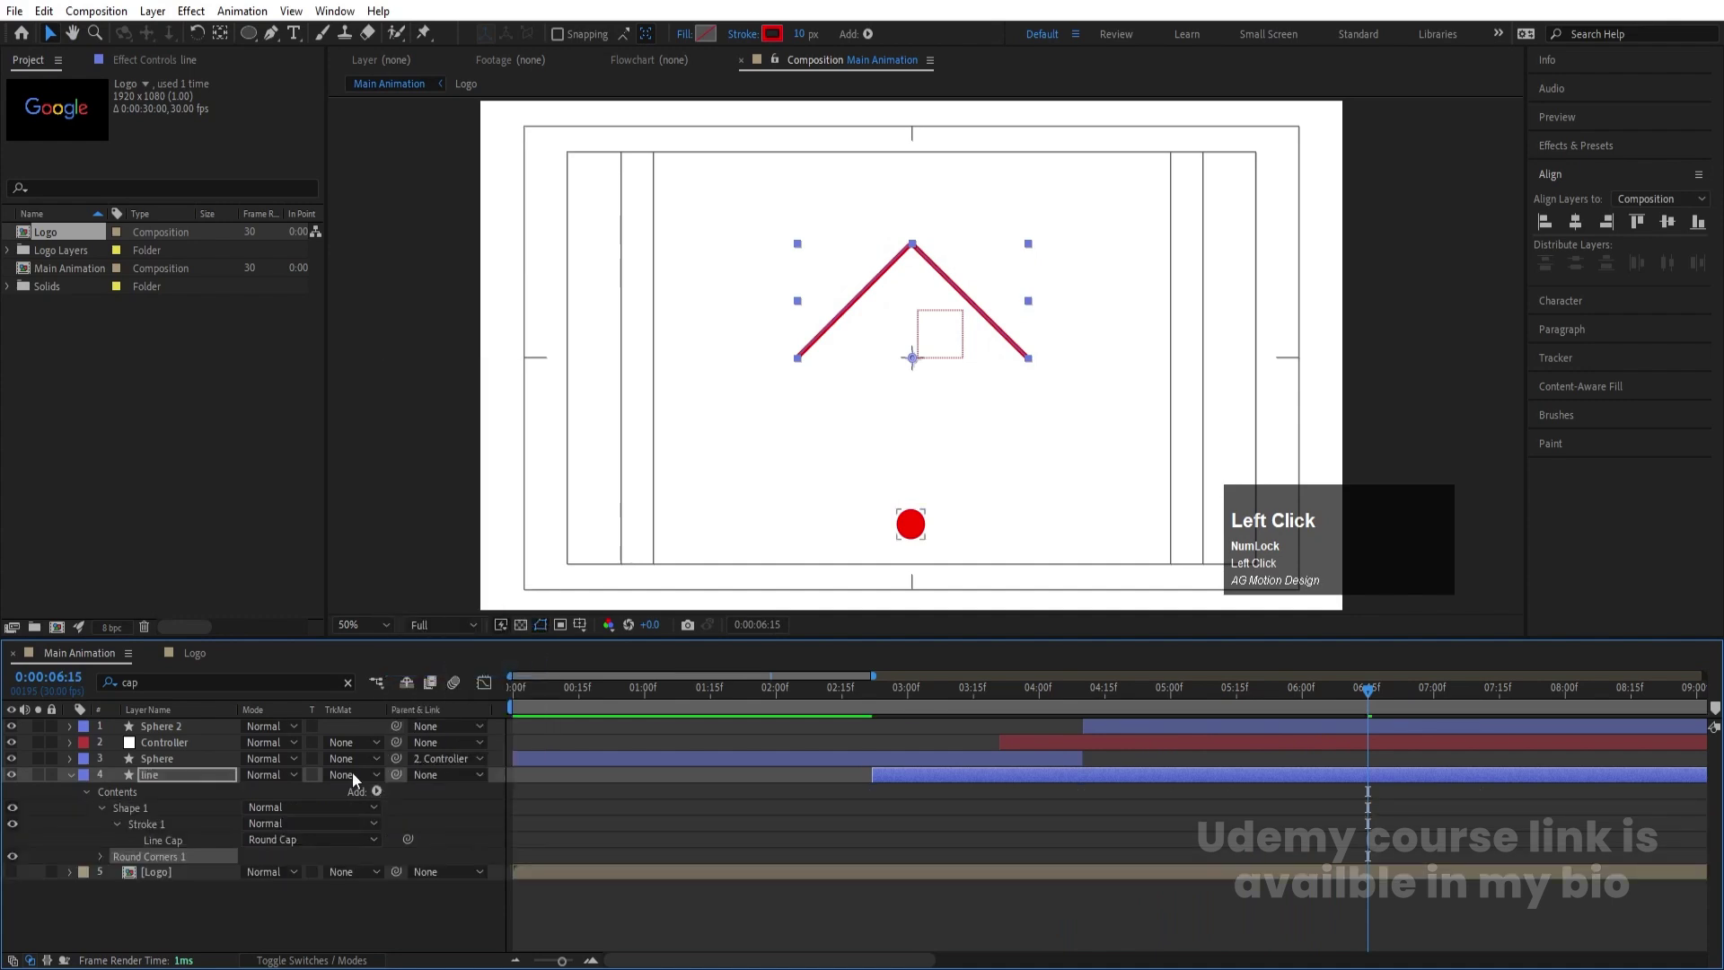
left_click(100, 855)
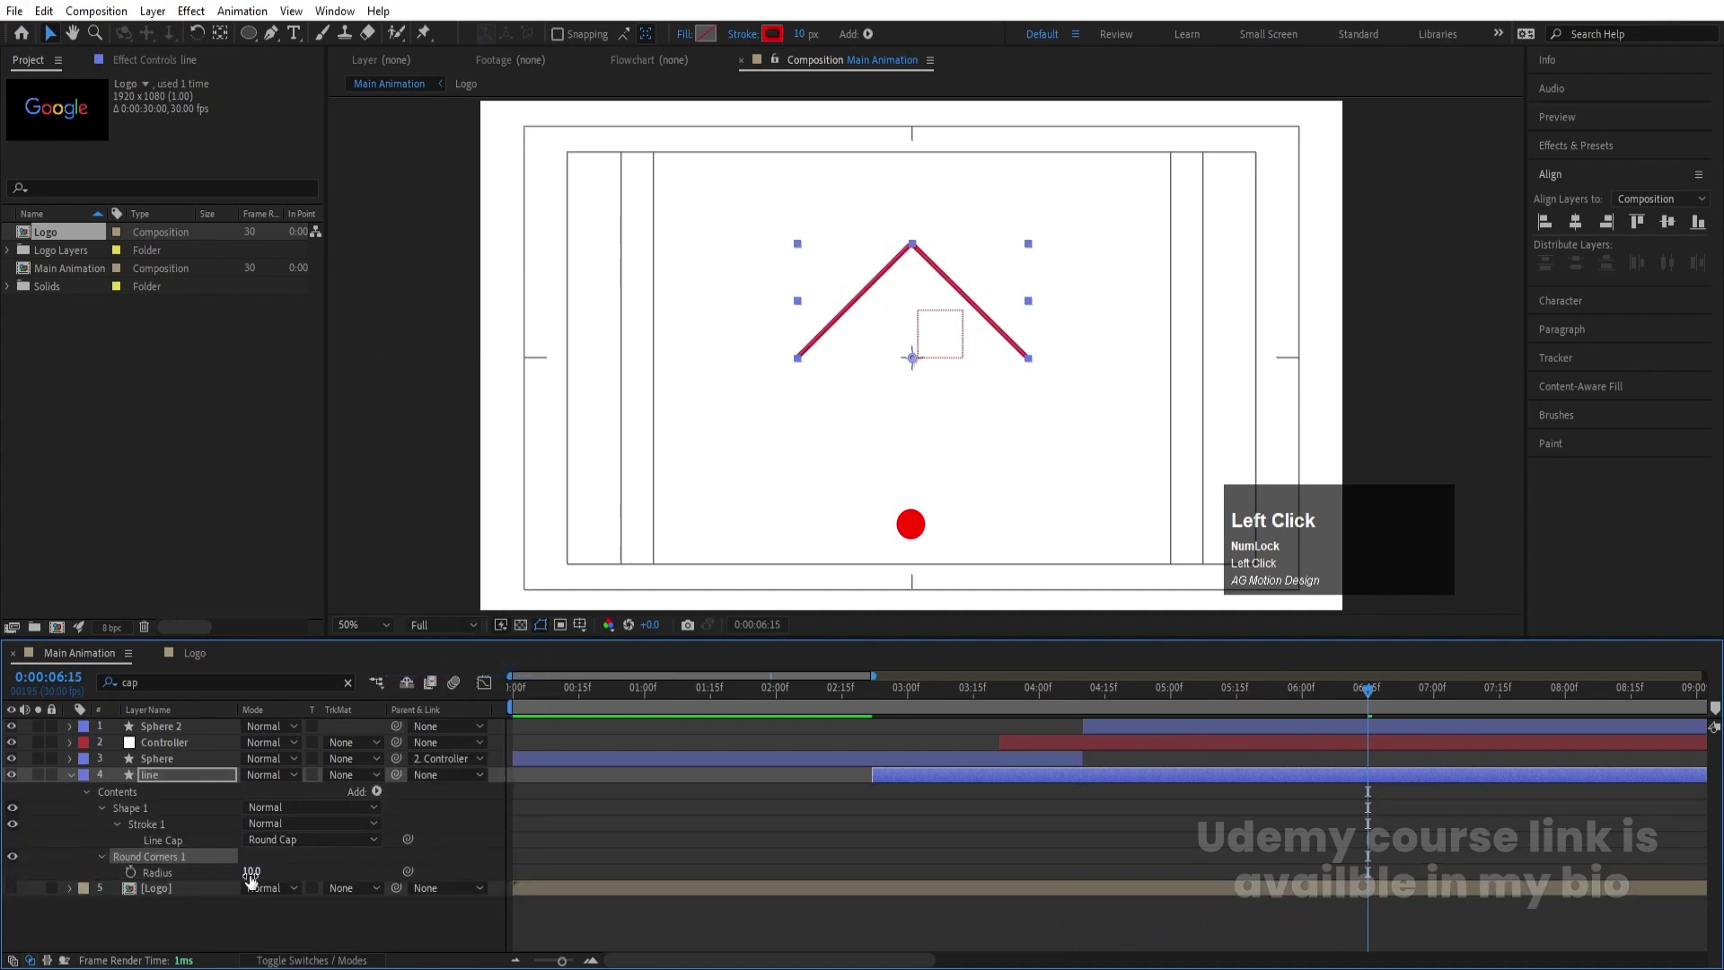
left_click_drag(251, 872, 289, 870)
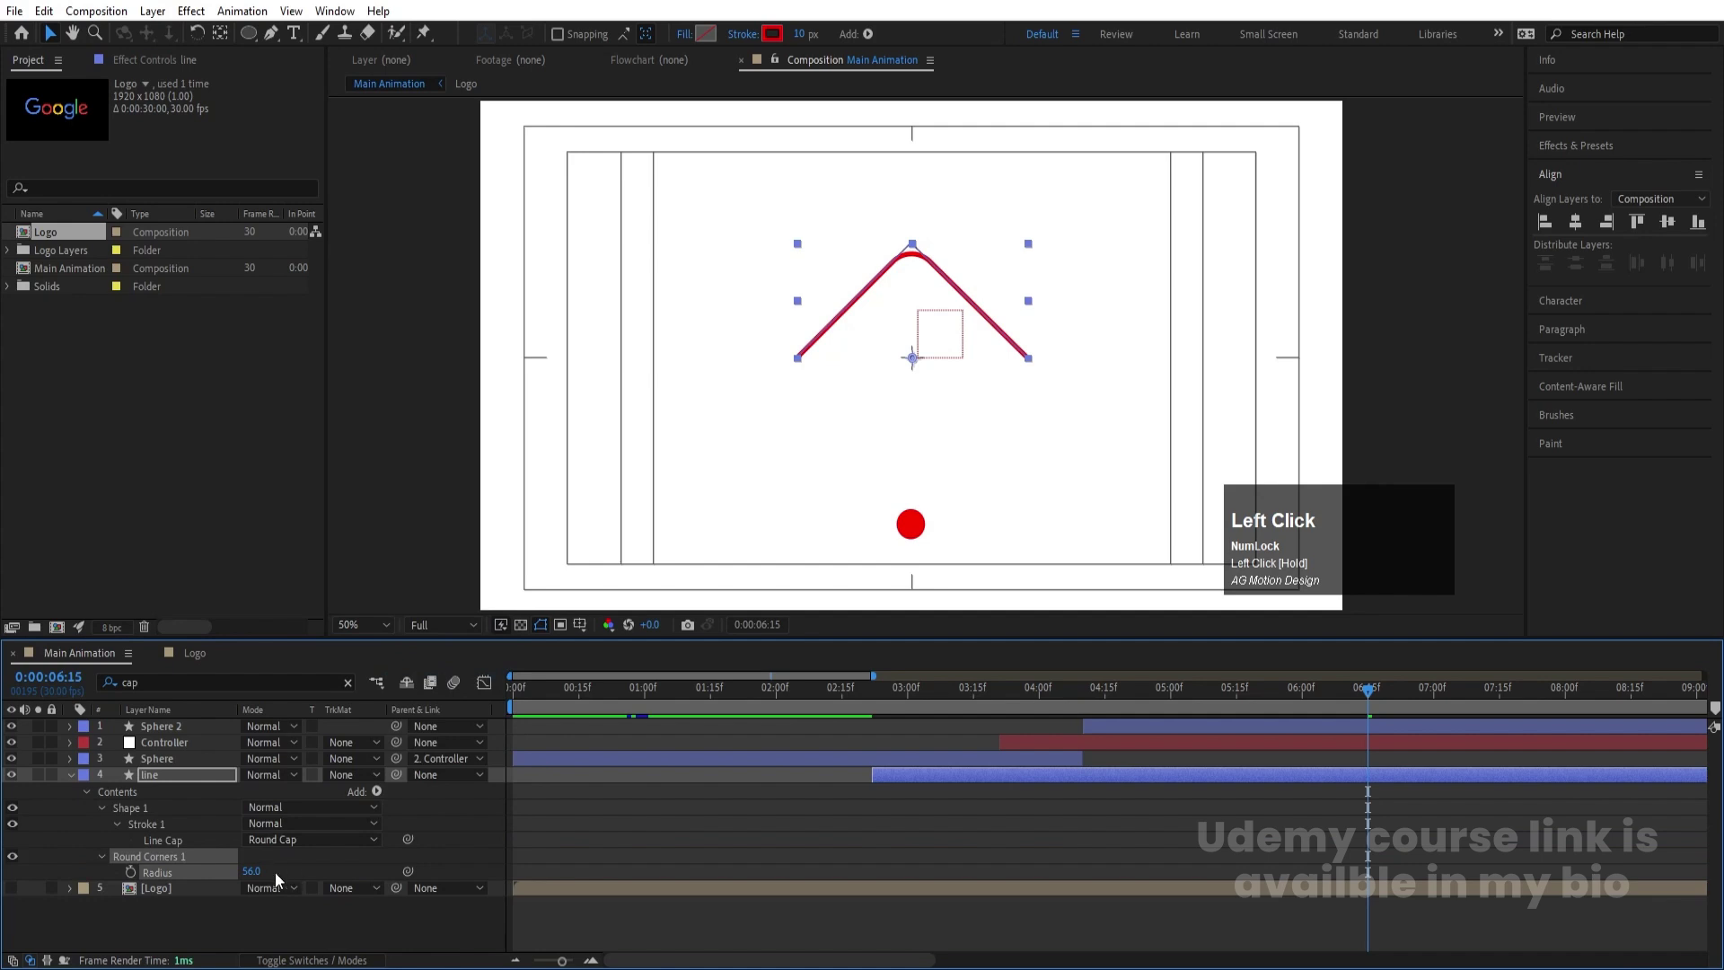
key("Return")
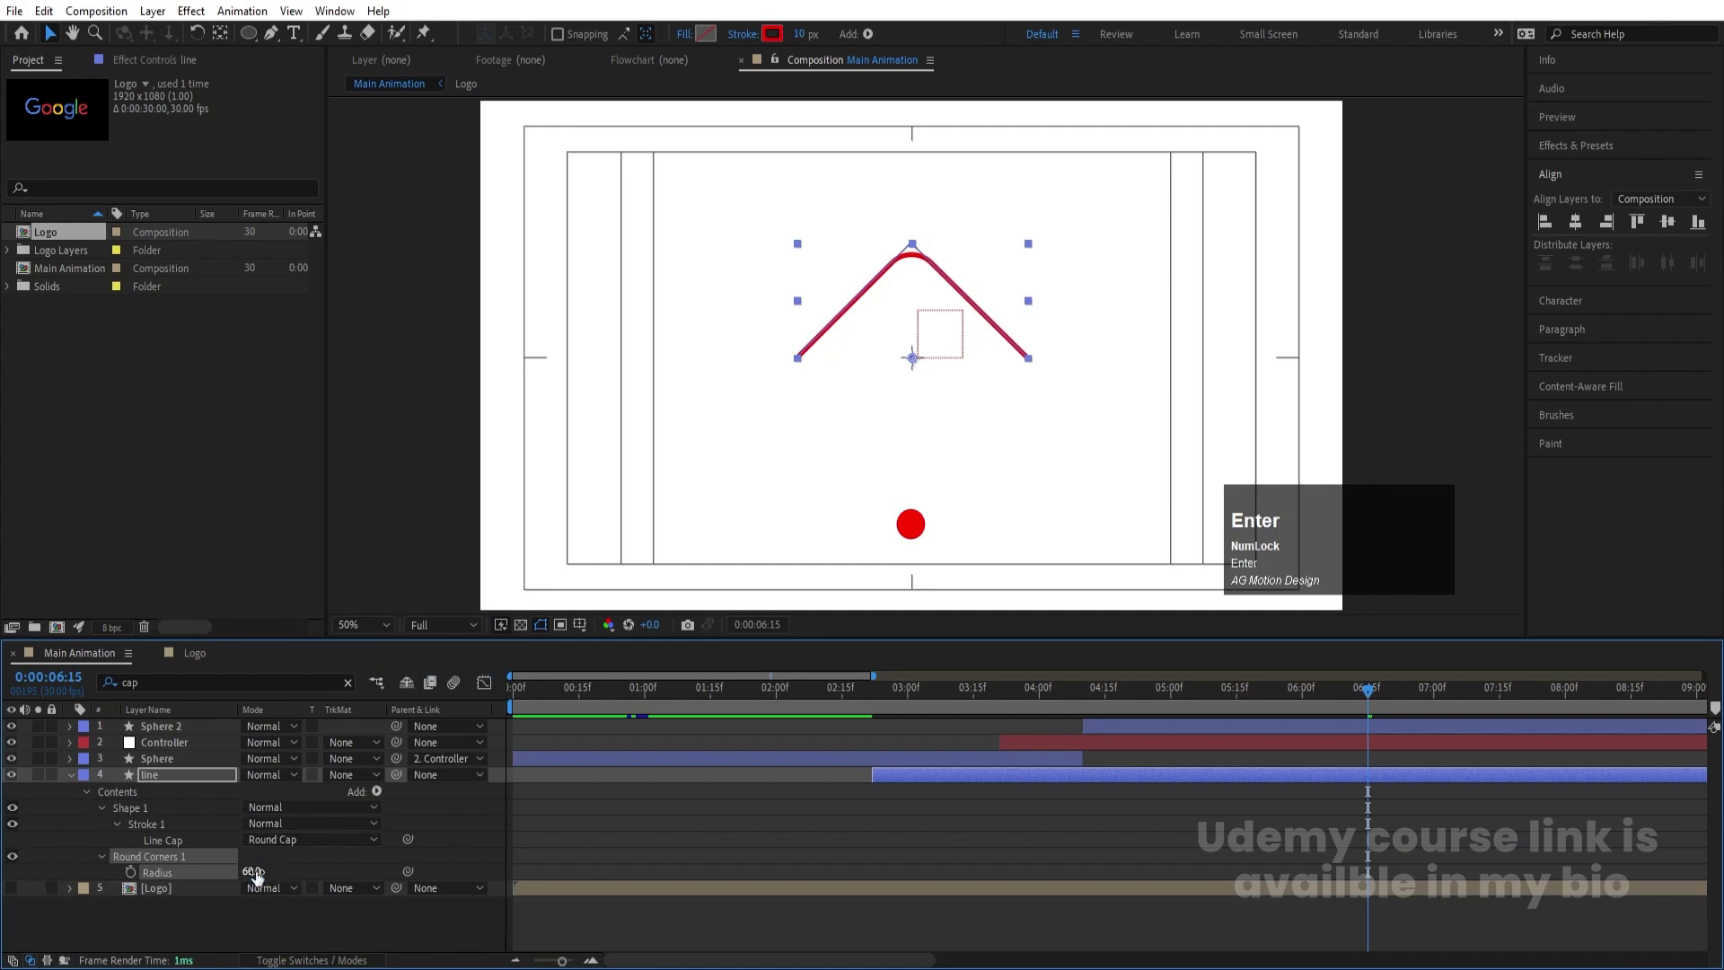
Preview the rounded line and reduce the composition's preview resolution to Quarter
key("space")
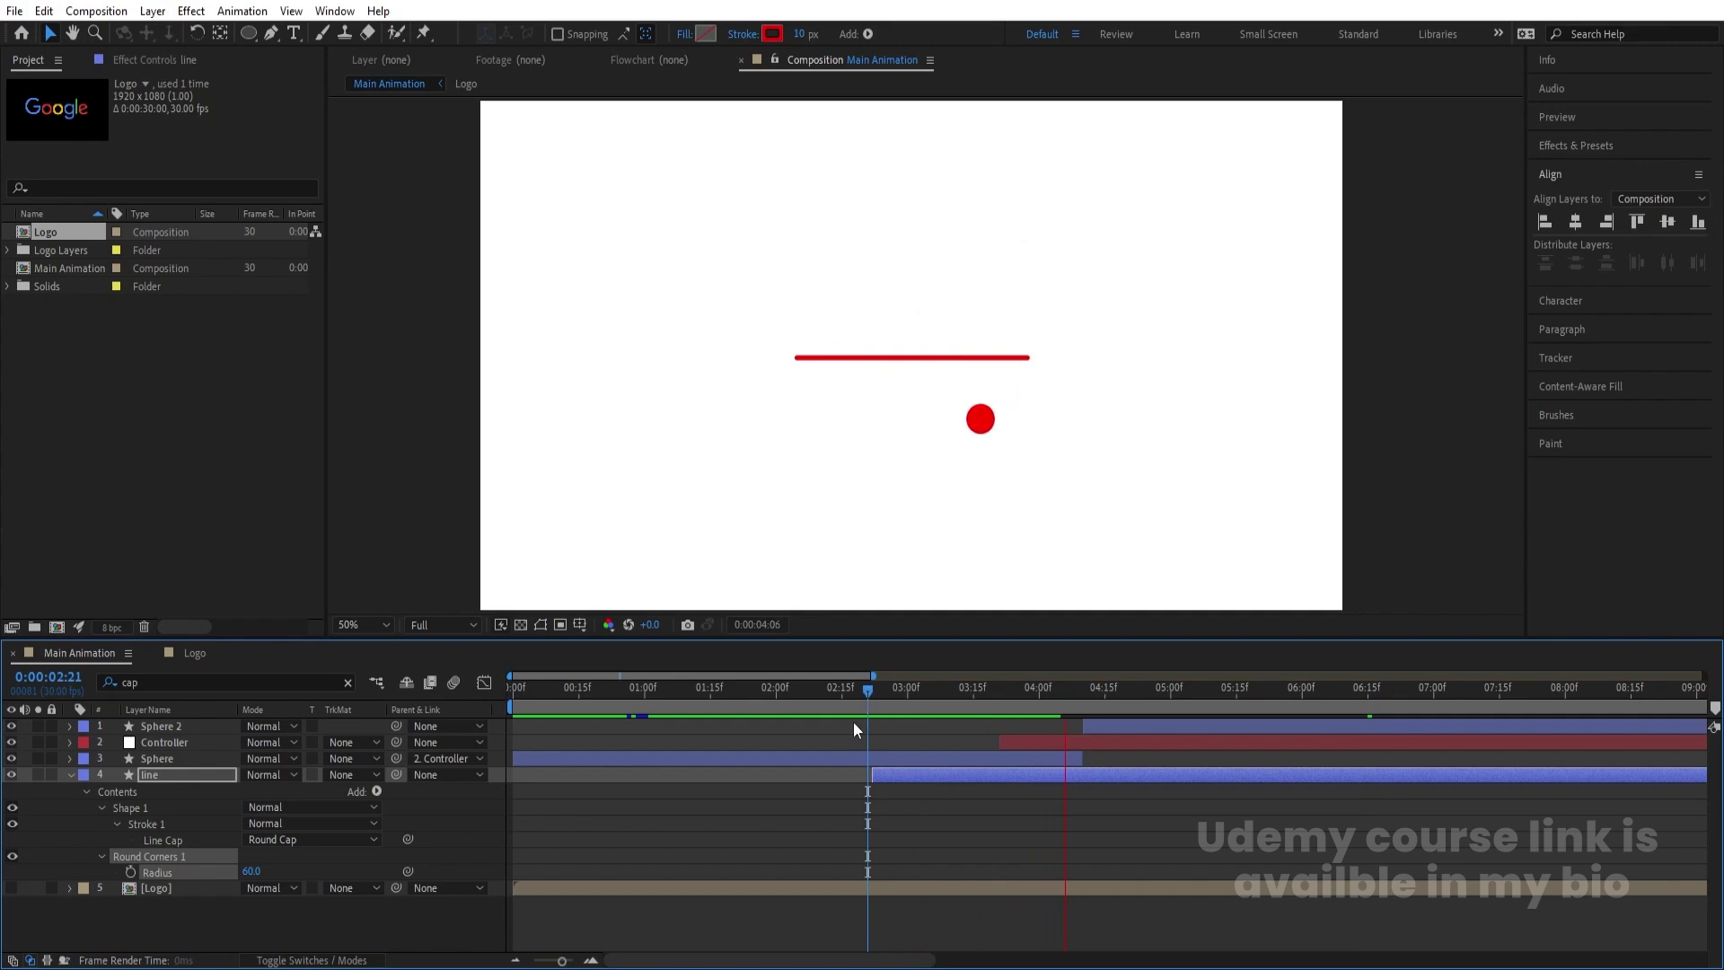
key("space")
left_click(429, 623)
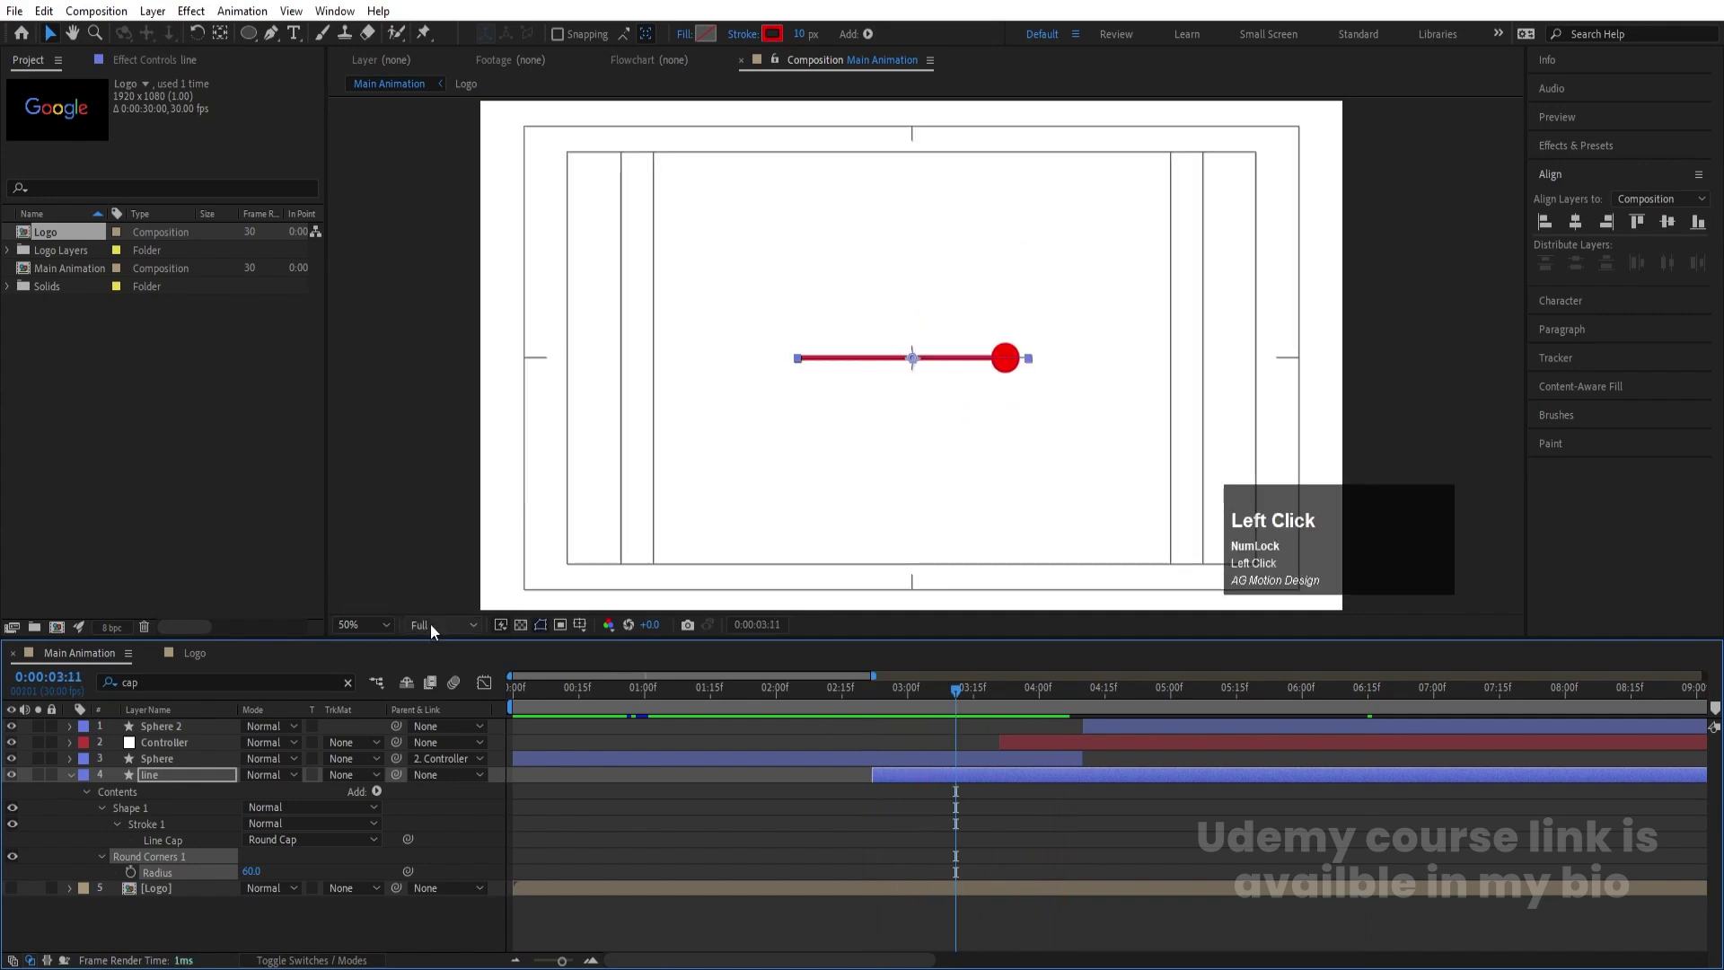
left_click(440, 669)
left_click(454, 719)
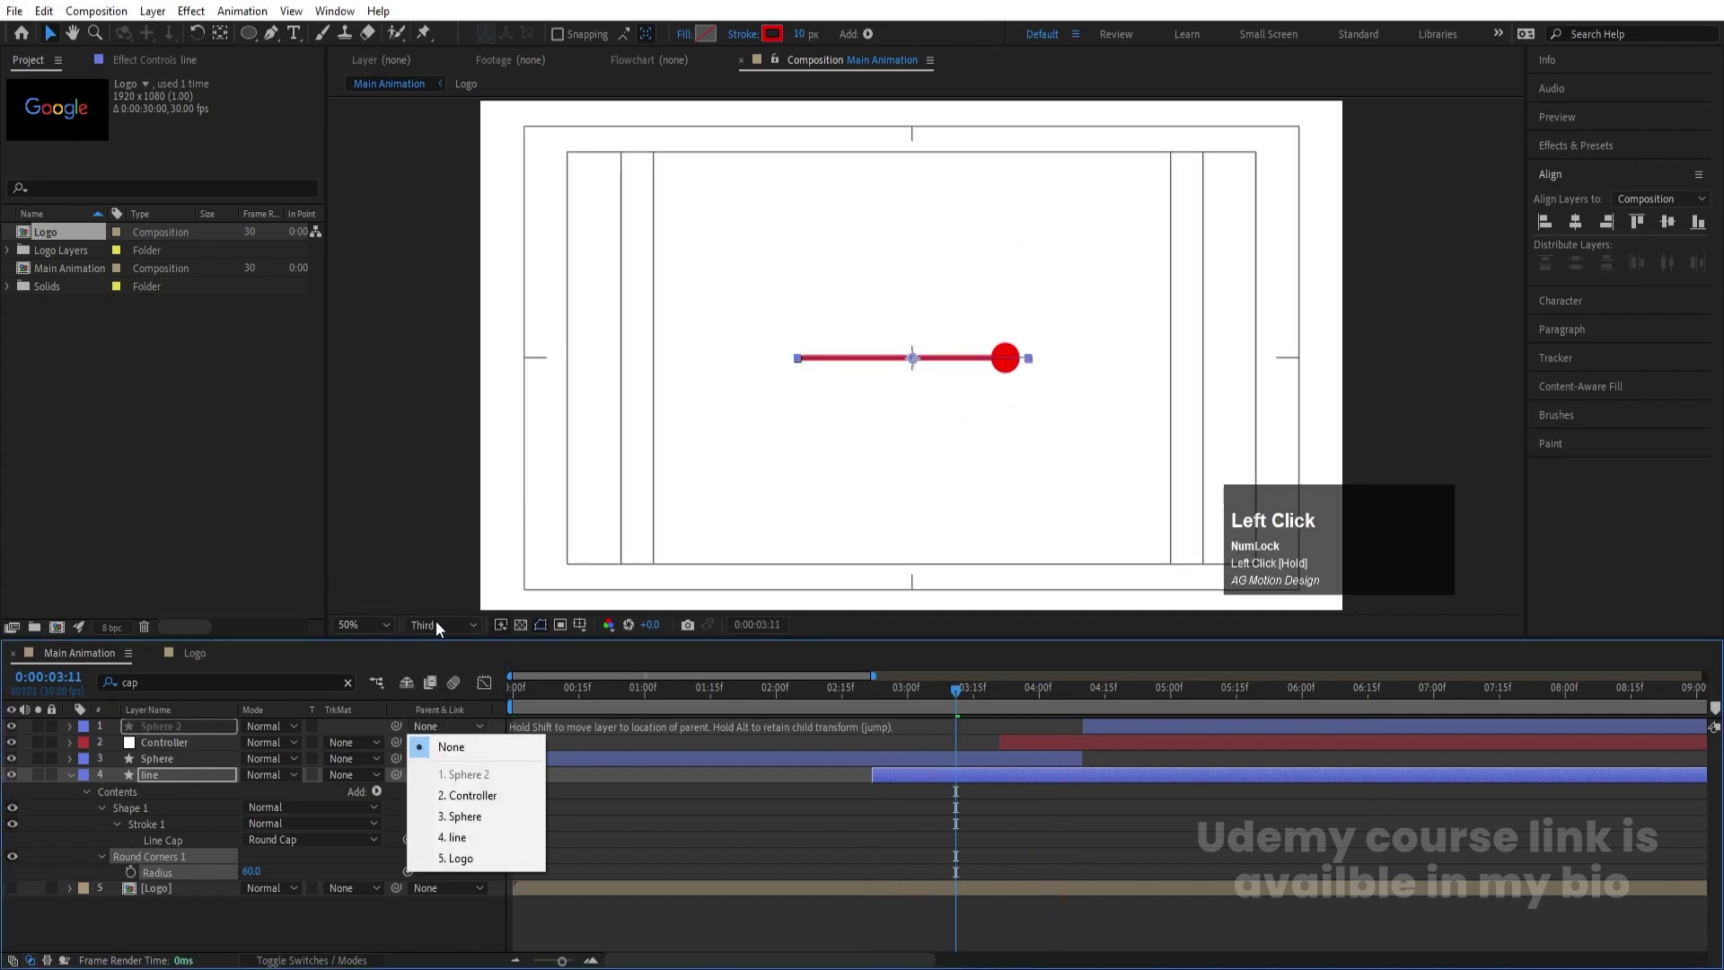
left_click(440, 746)
Preview the bounce through the rounded line, replaying the last bounces from about 0:00:05:25
key("space")
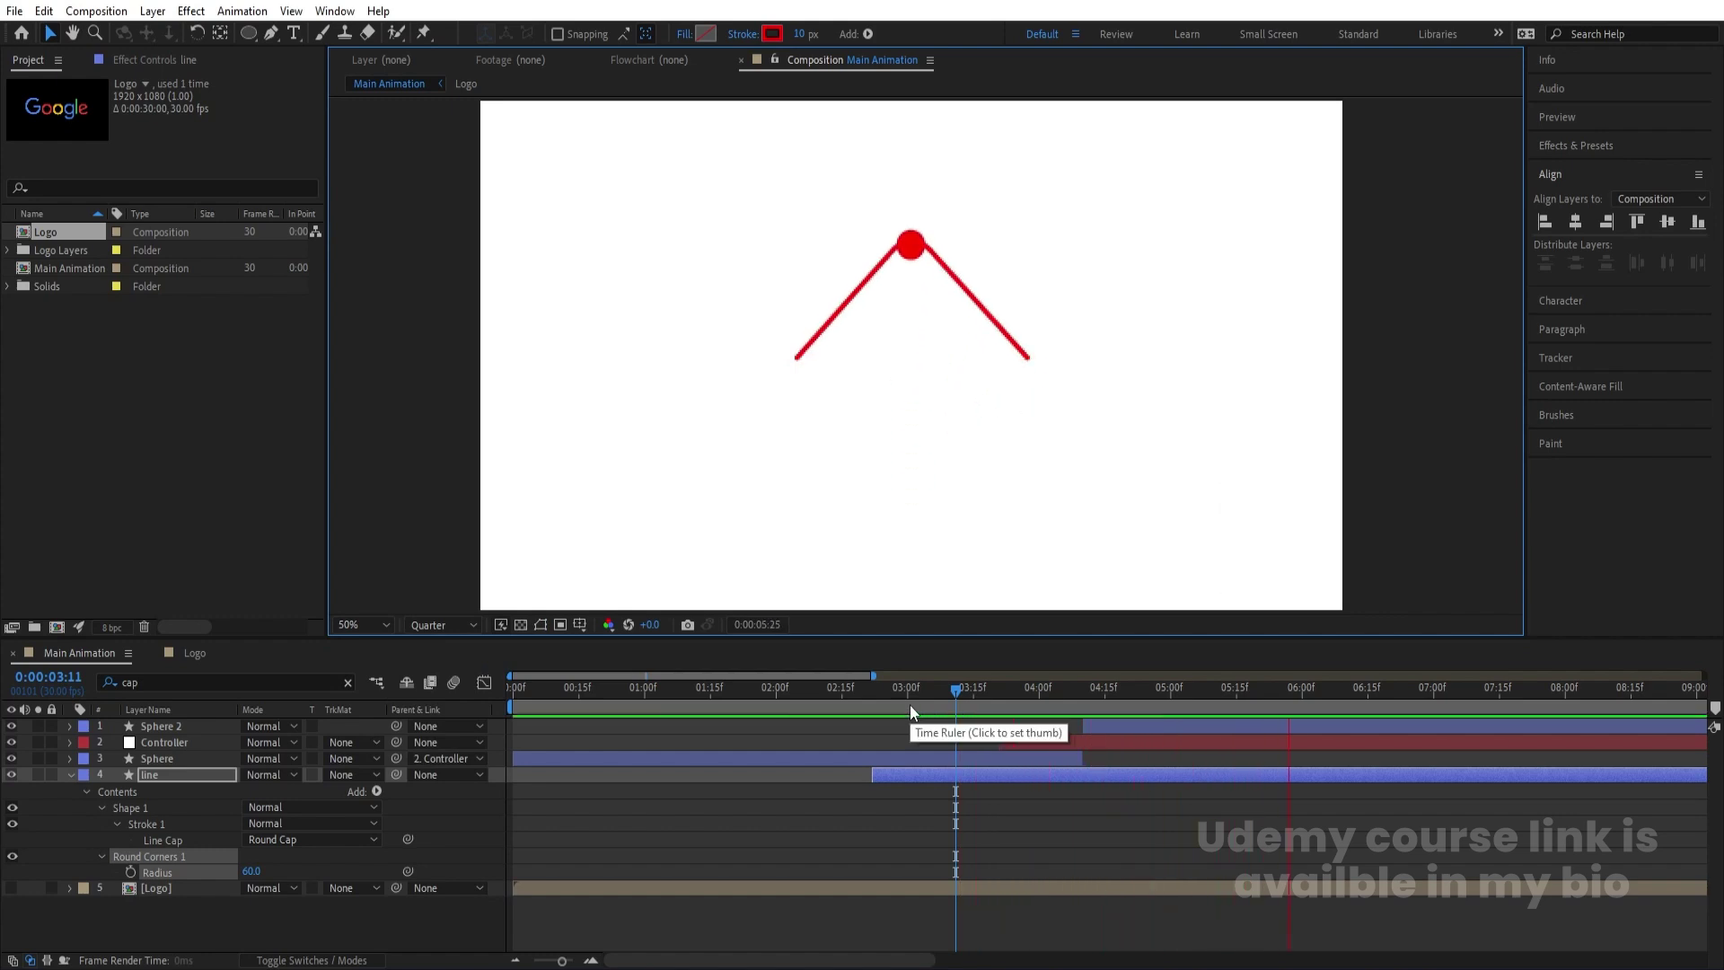
key("space")
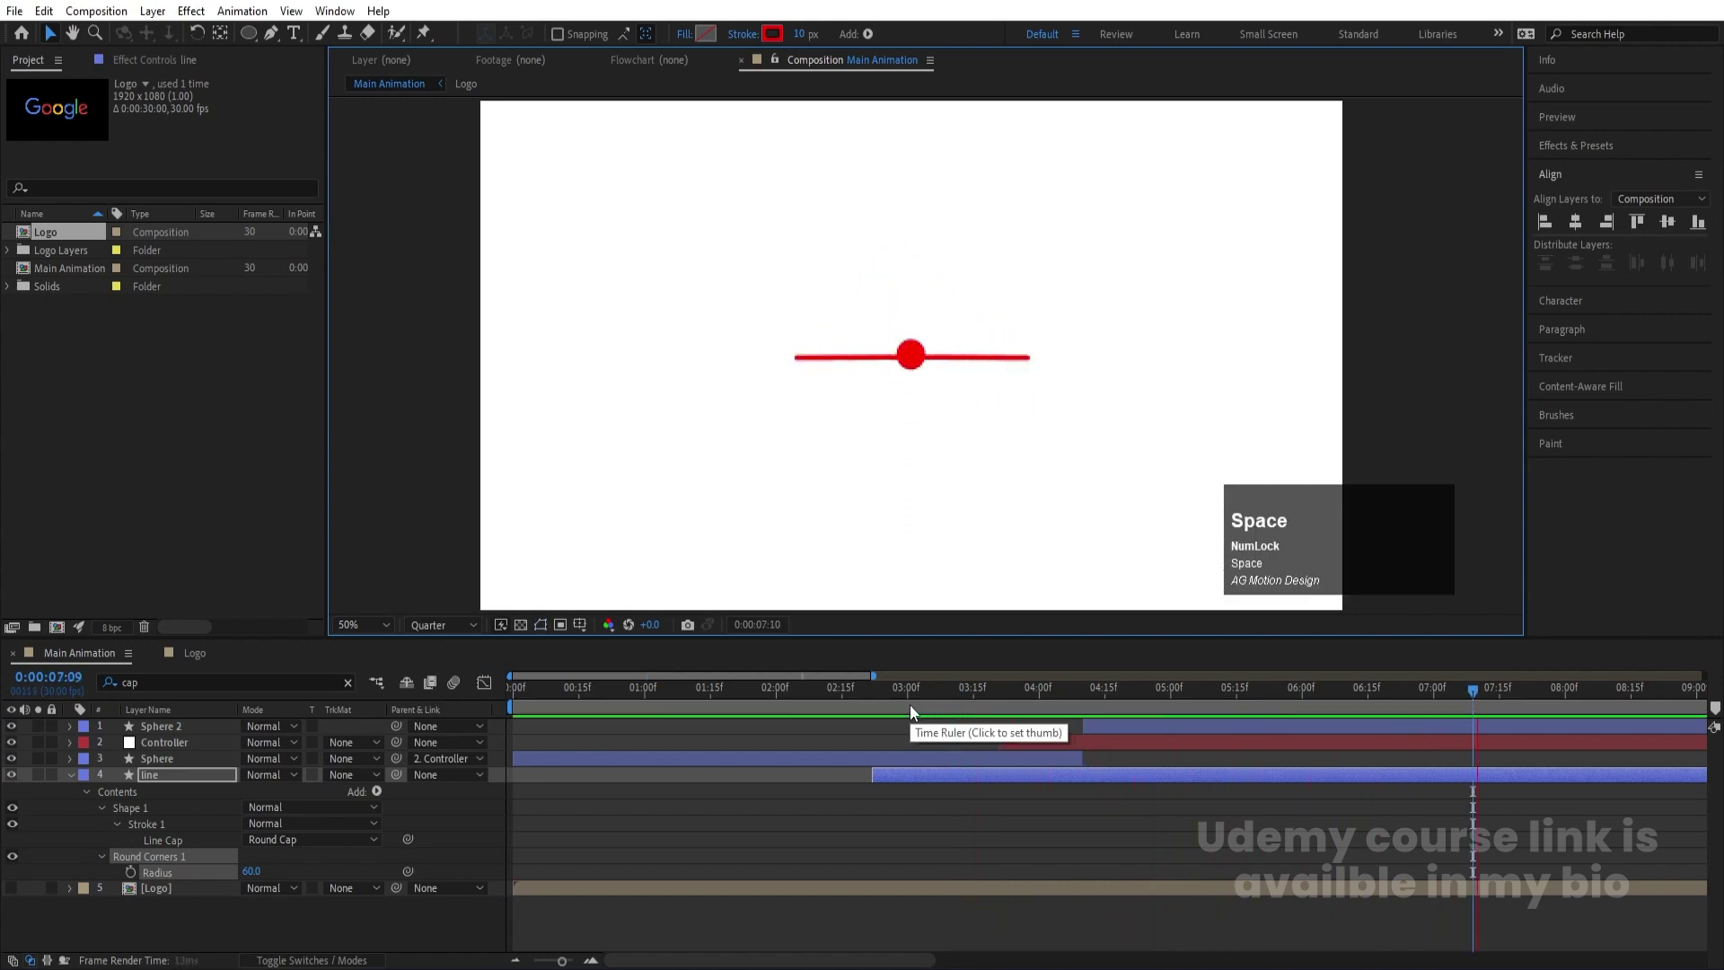
left_click(1281, 688)
key("space")
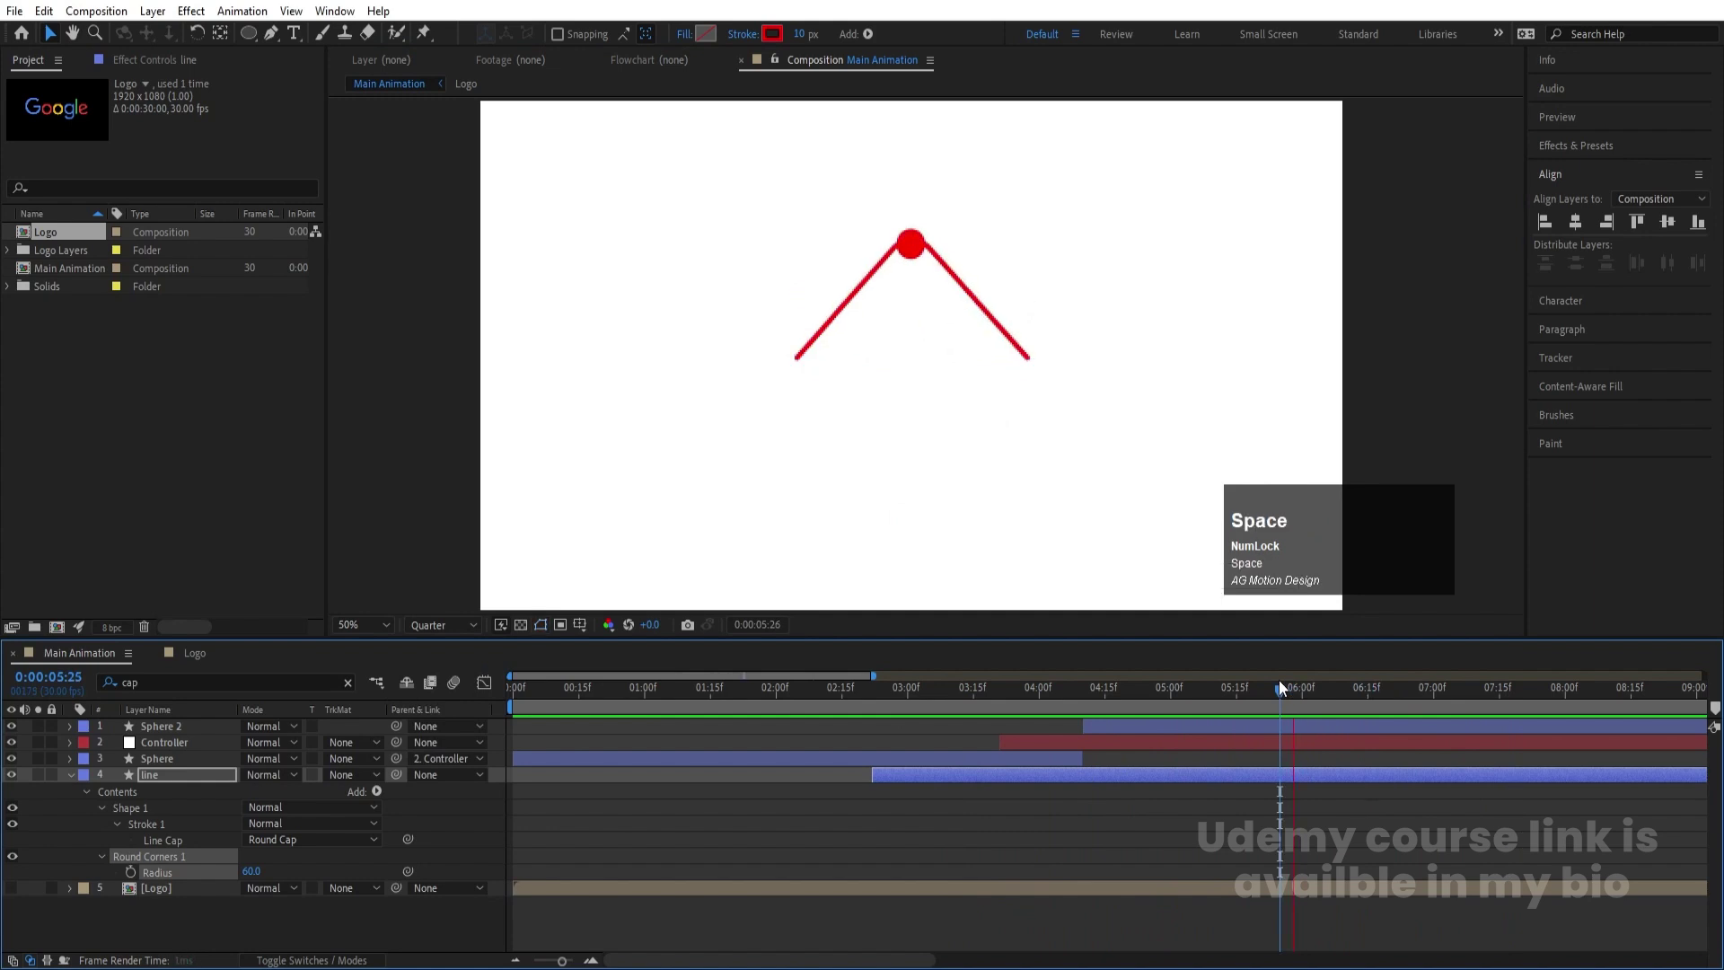
key("space")
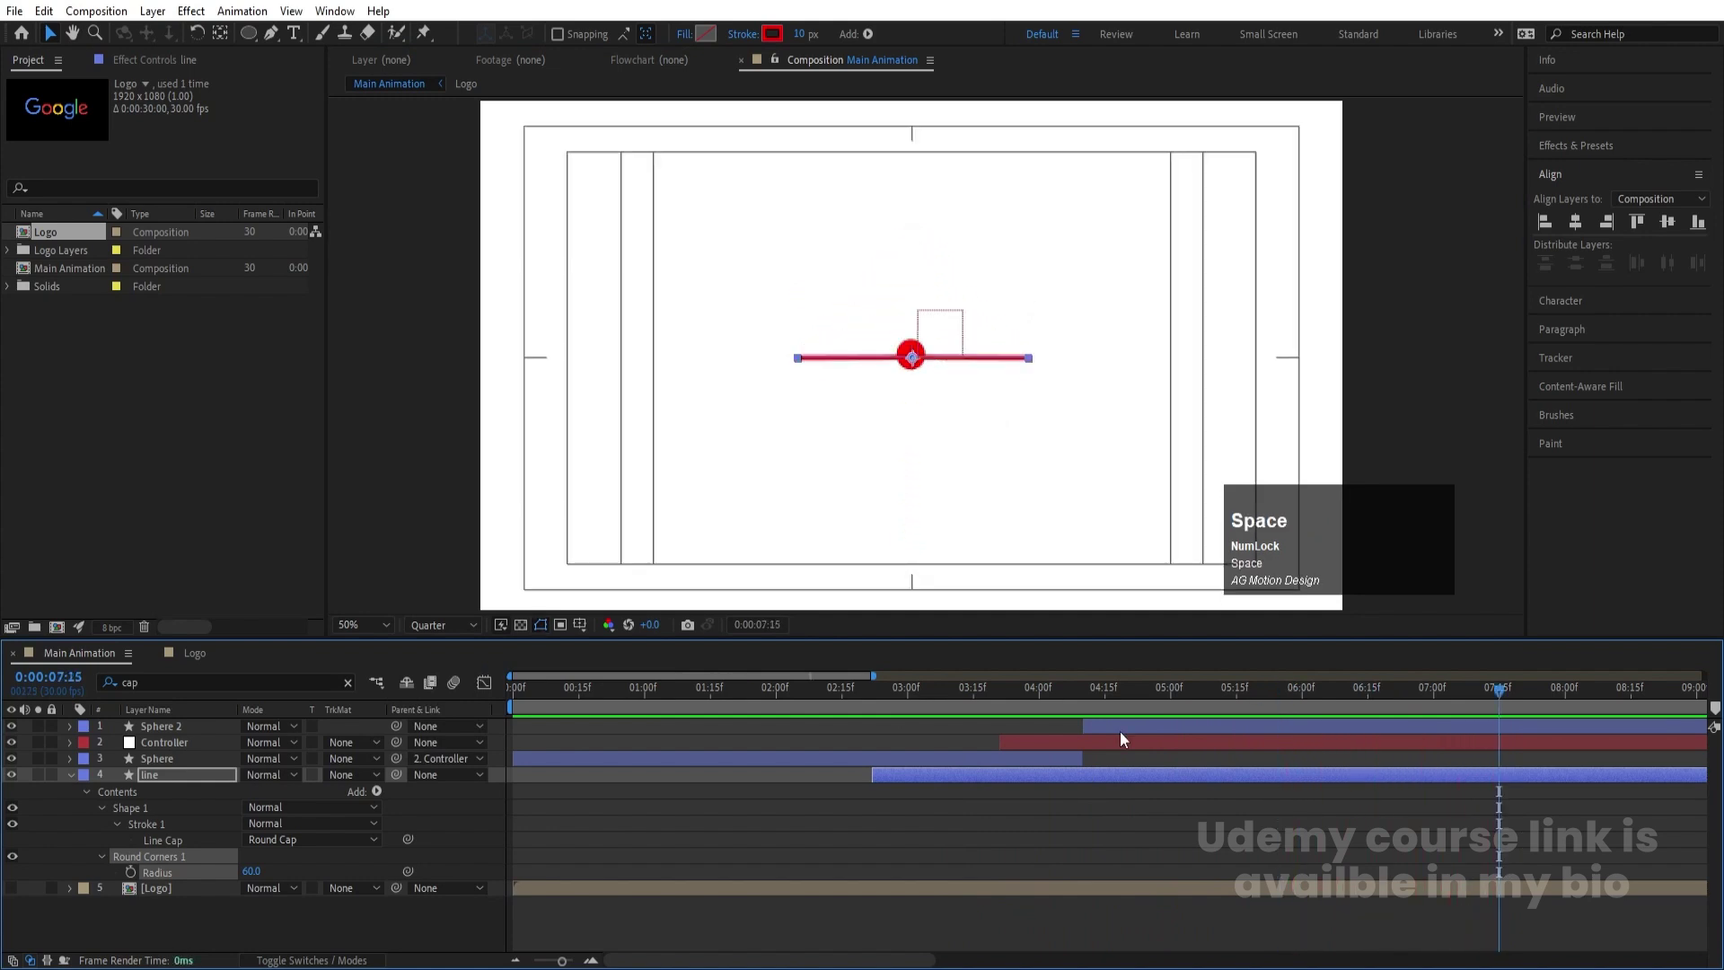
Reveal the keyframed properties of all layers and preview the final bounce from 0:00:06:01
left_click(483, 684)
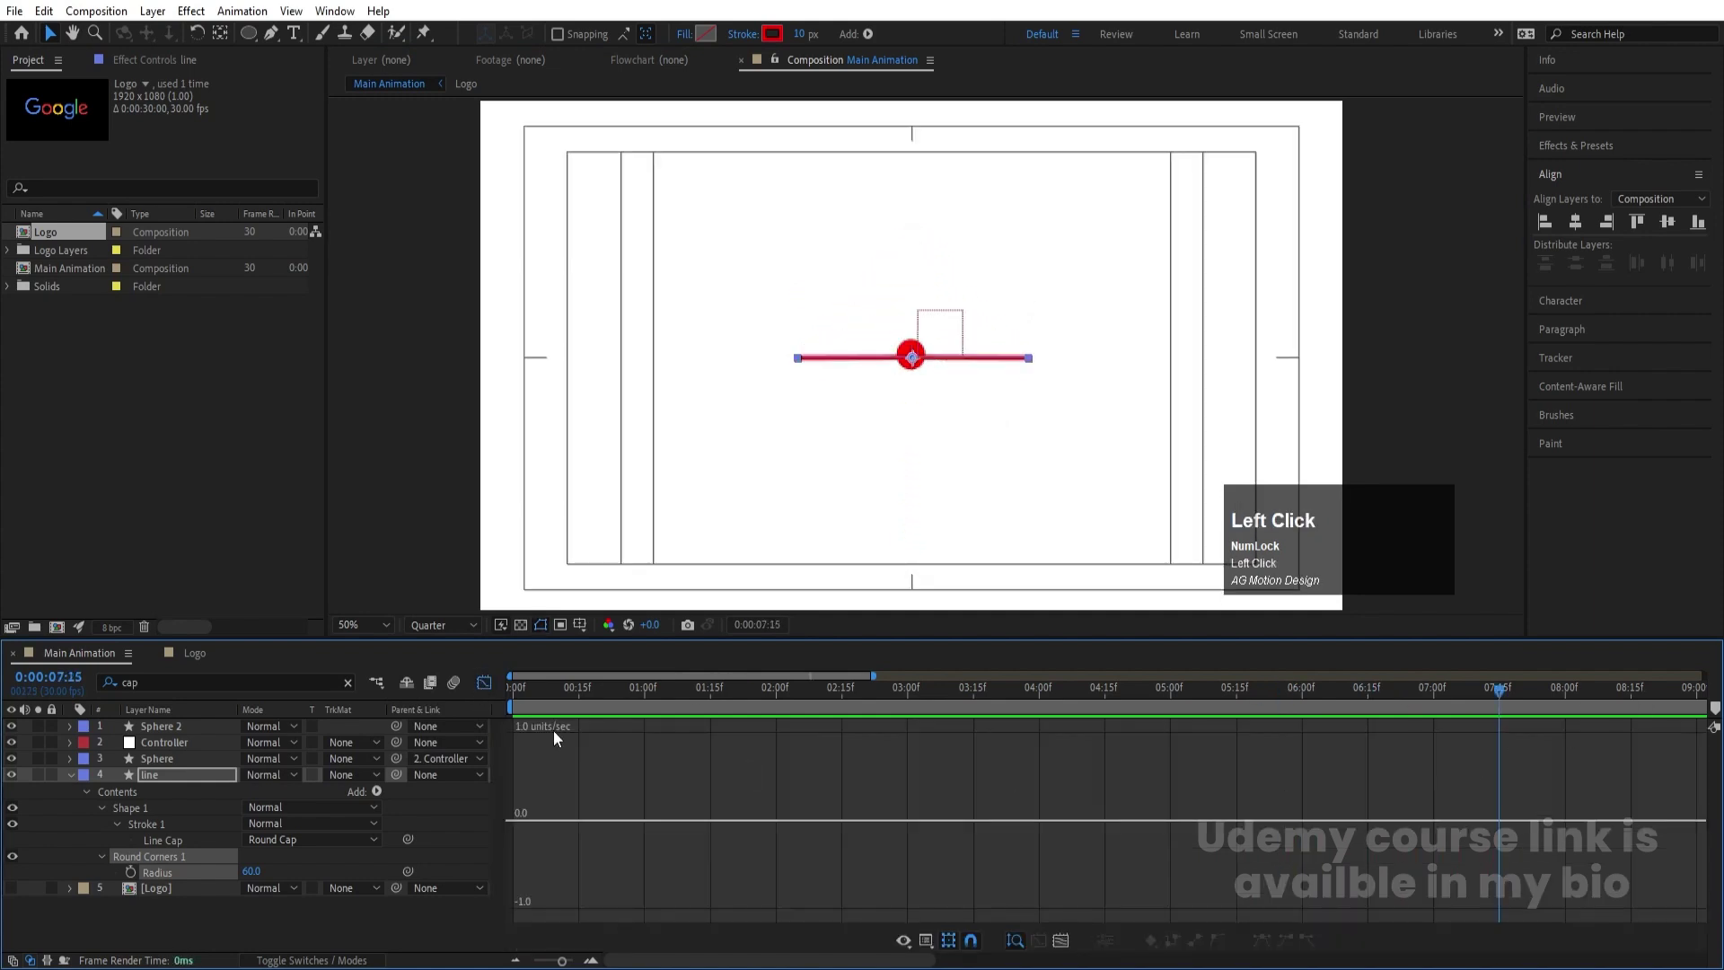
left_click(489, 681)
left_click(594, 734)
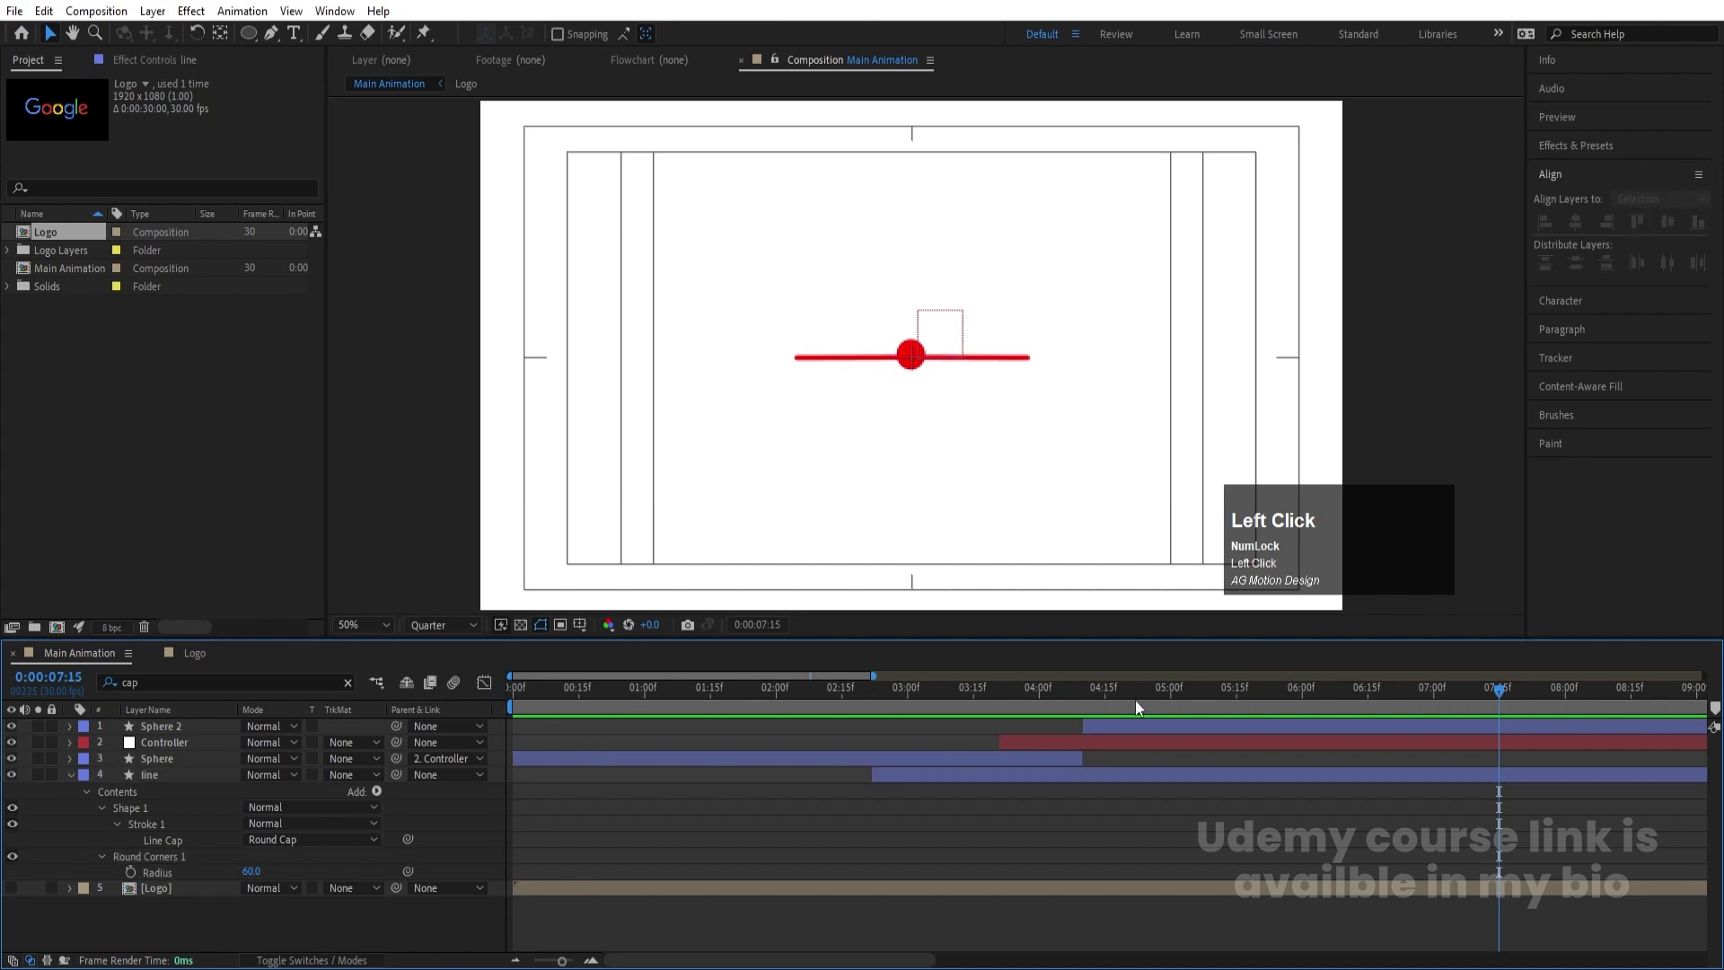
key("u")
left_click(1321, 723)
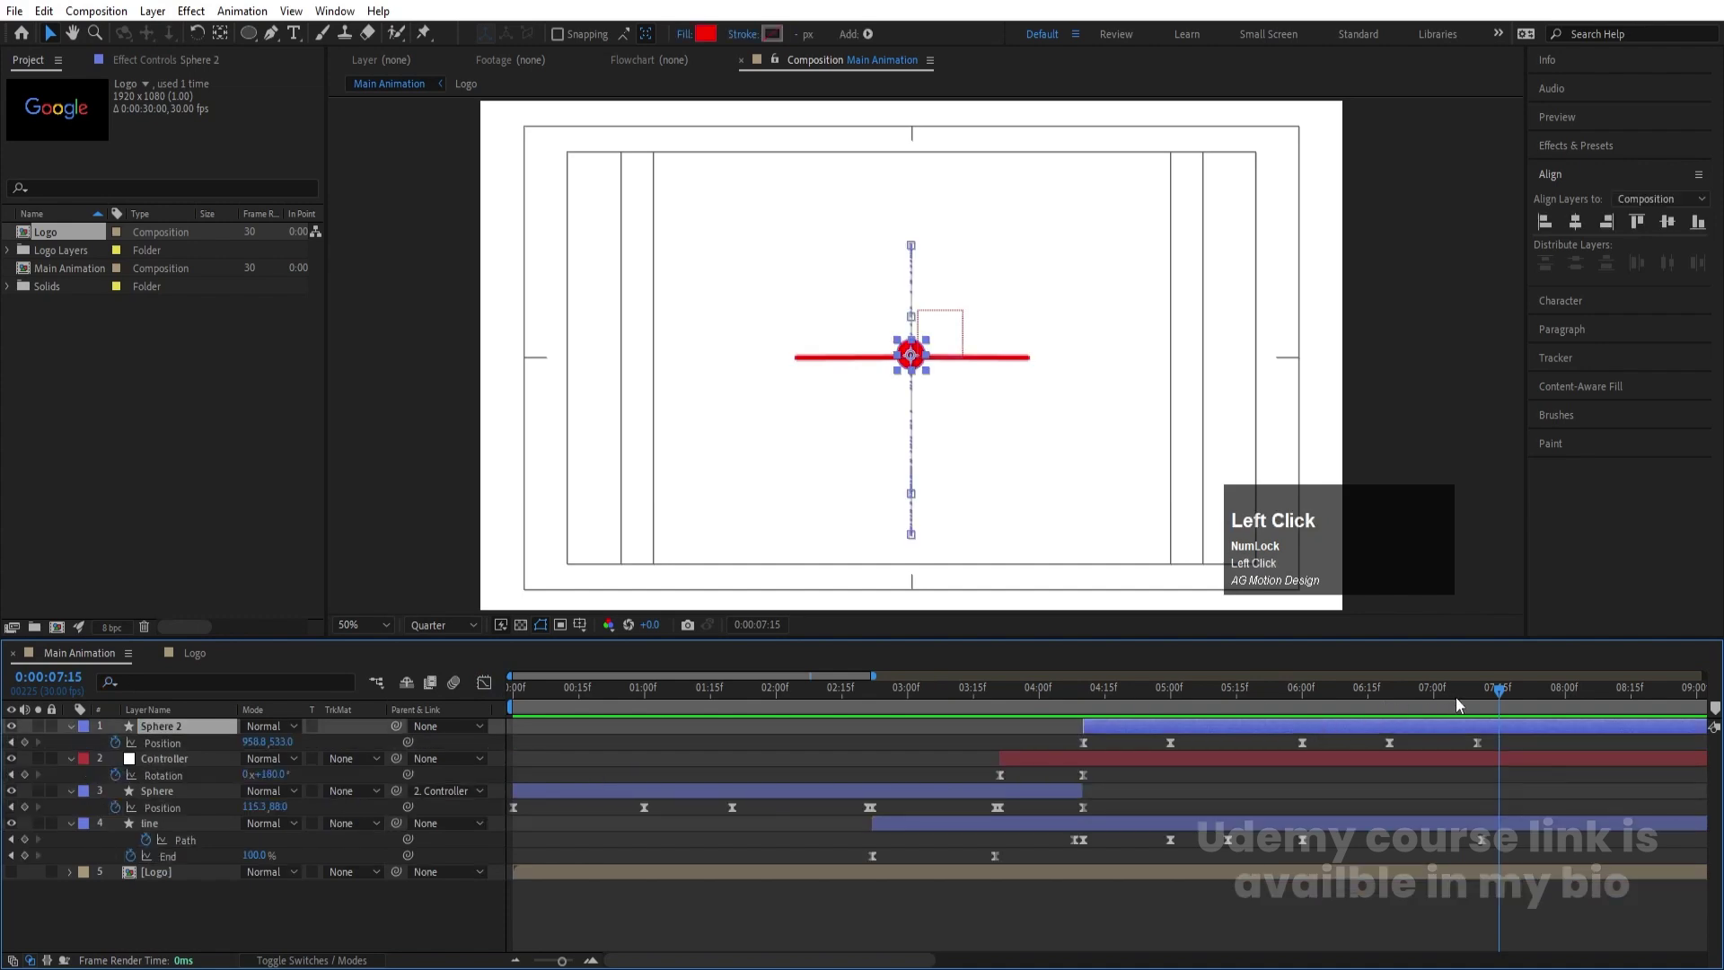
left_click_drag(1456, 696, 1307, 700)
key("space")
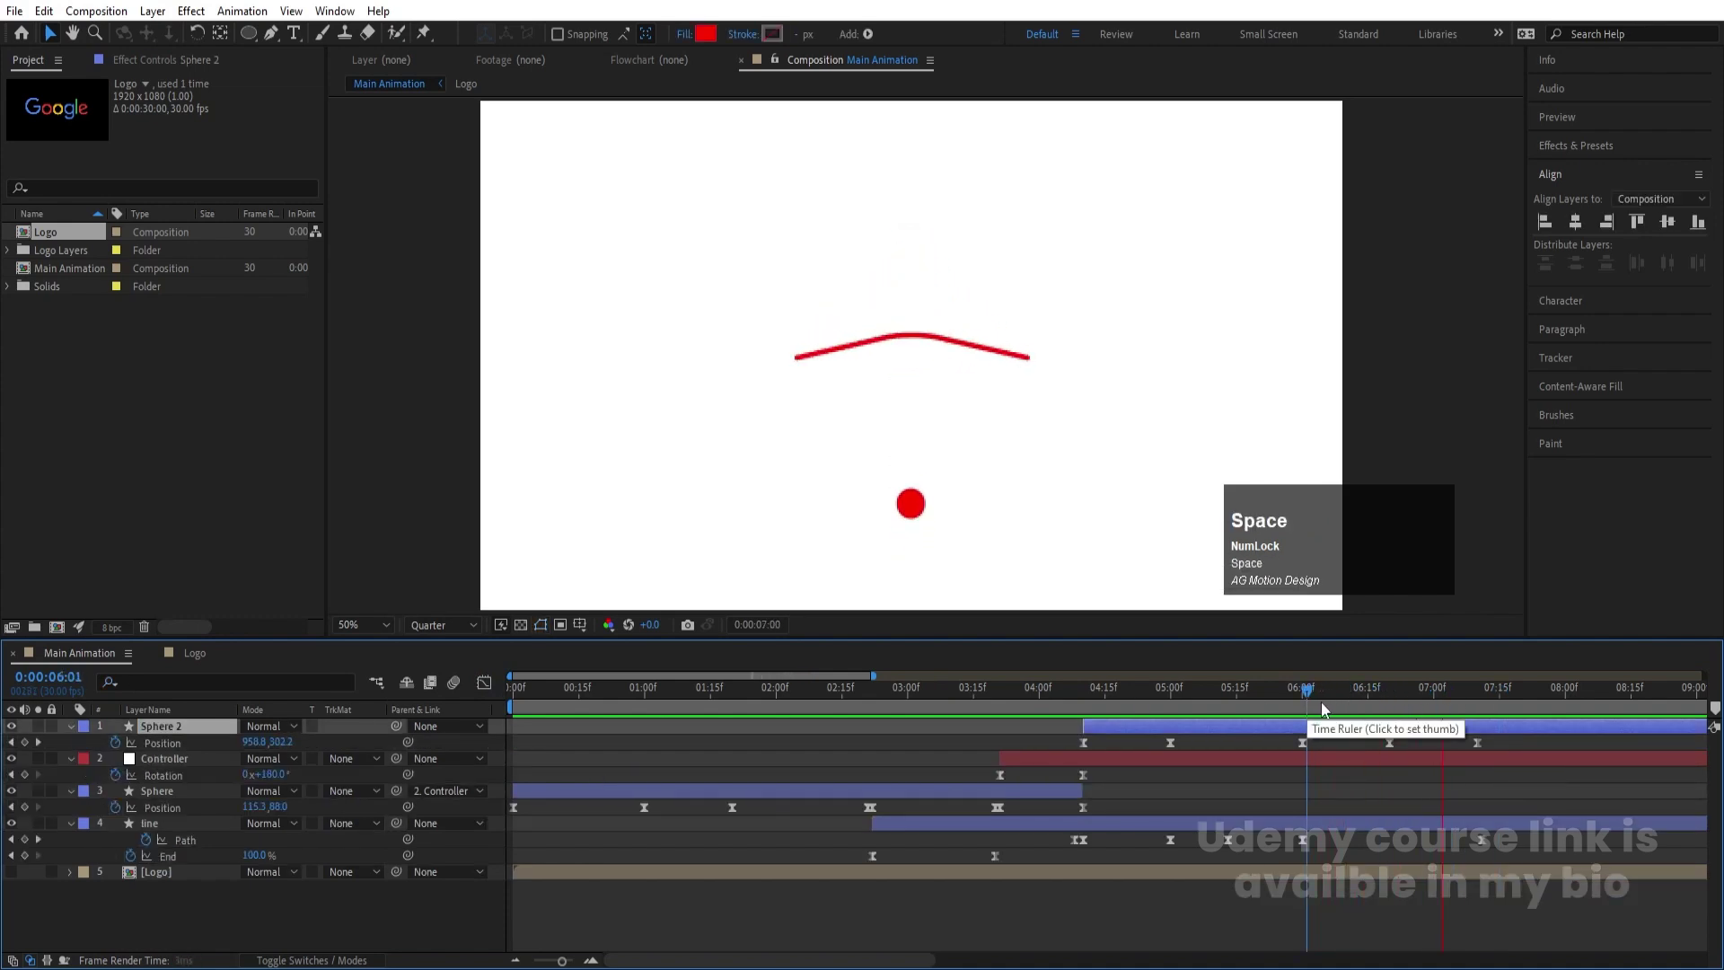
key("space")
Move Sphere 2's last Position keyframe earlier to about 0:00:07:03 and preview from 0:00:05:10
left_click_drag(1477, 742, 1447, 724)
left_click(1214, 693)
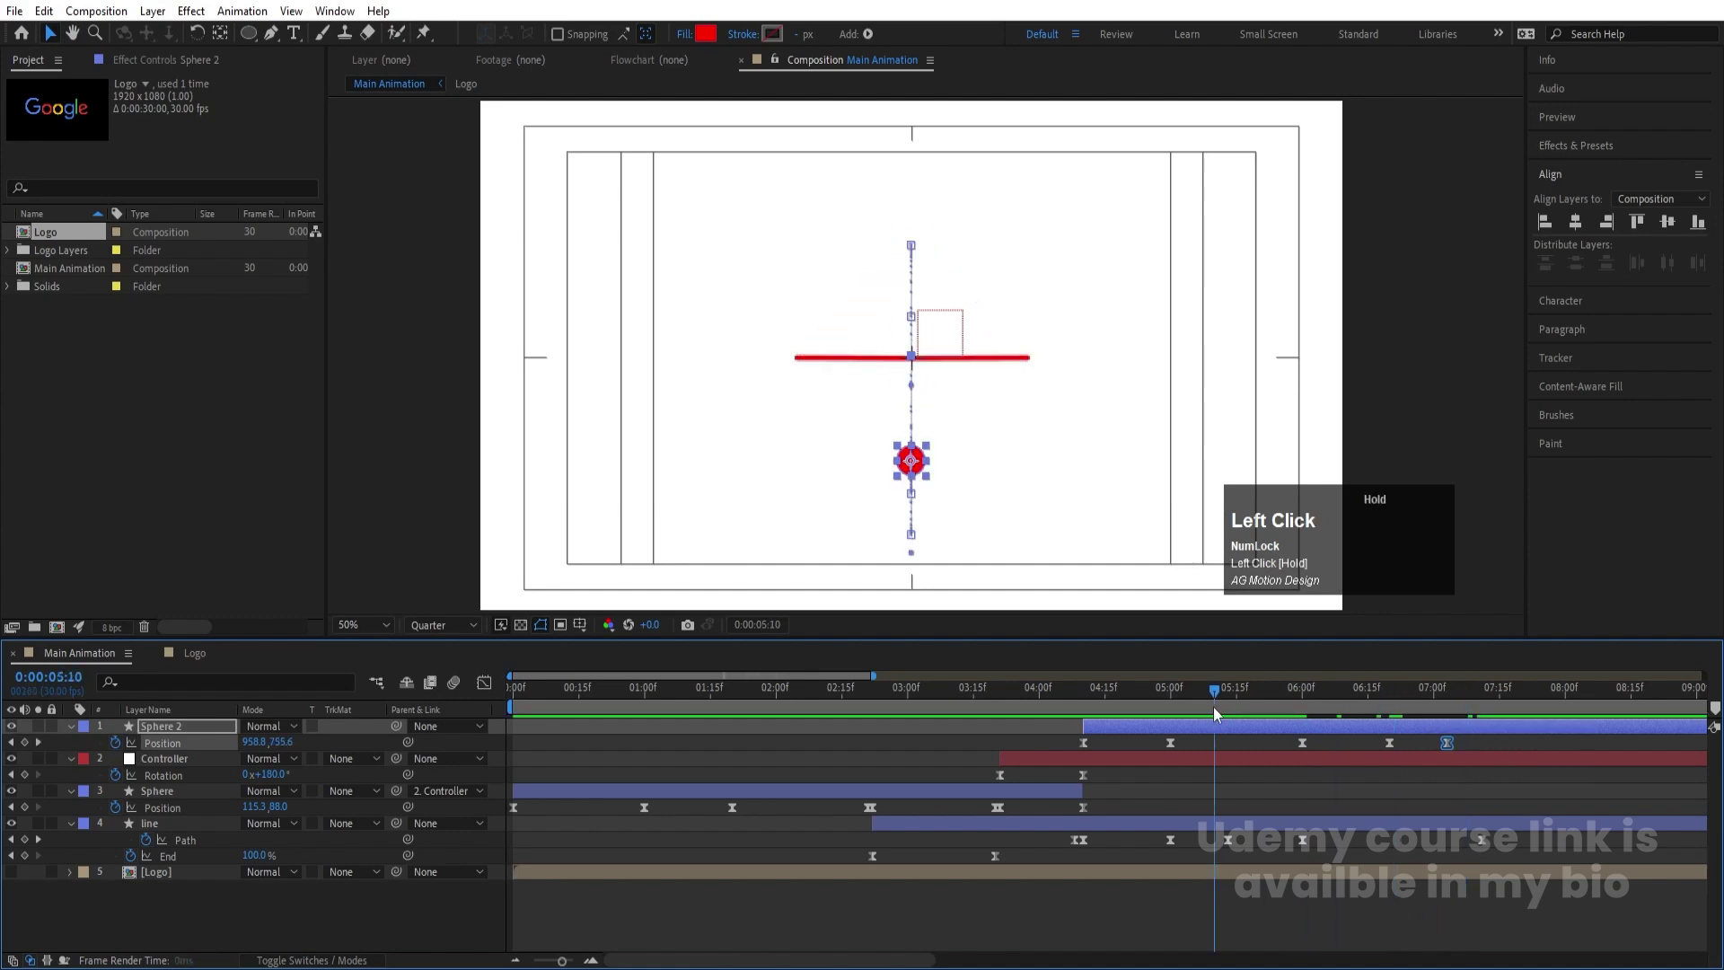
key("space")
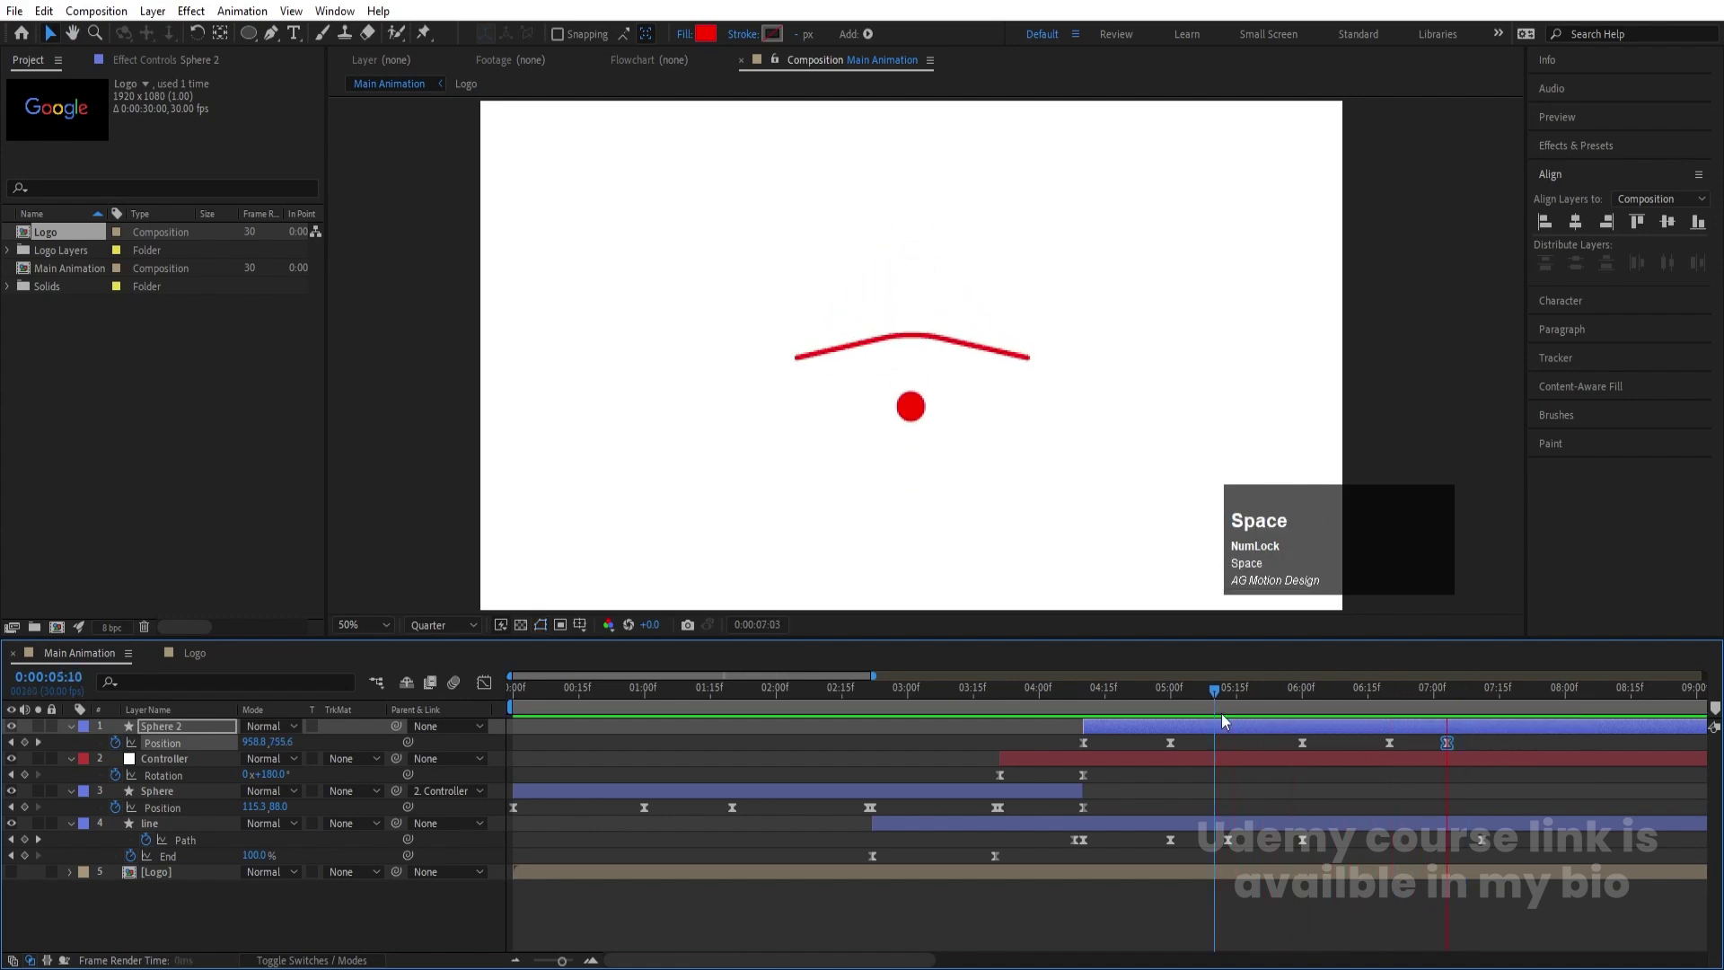
key("space")
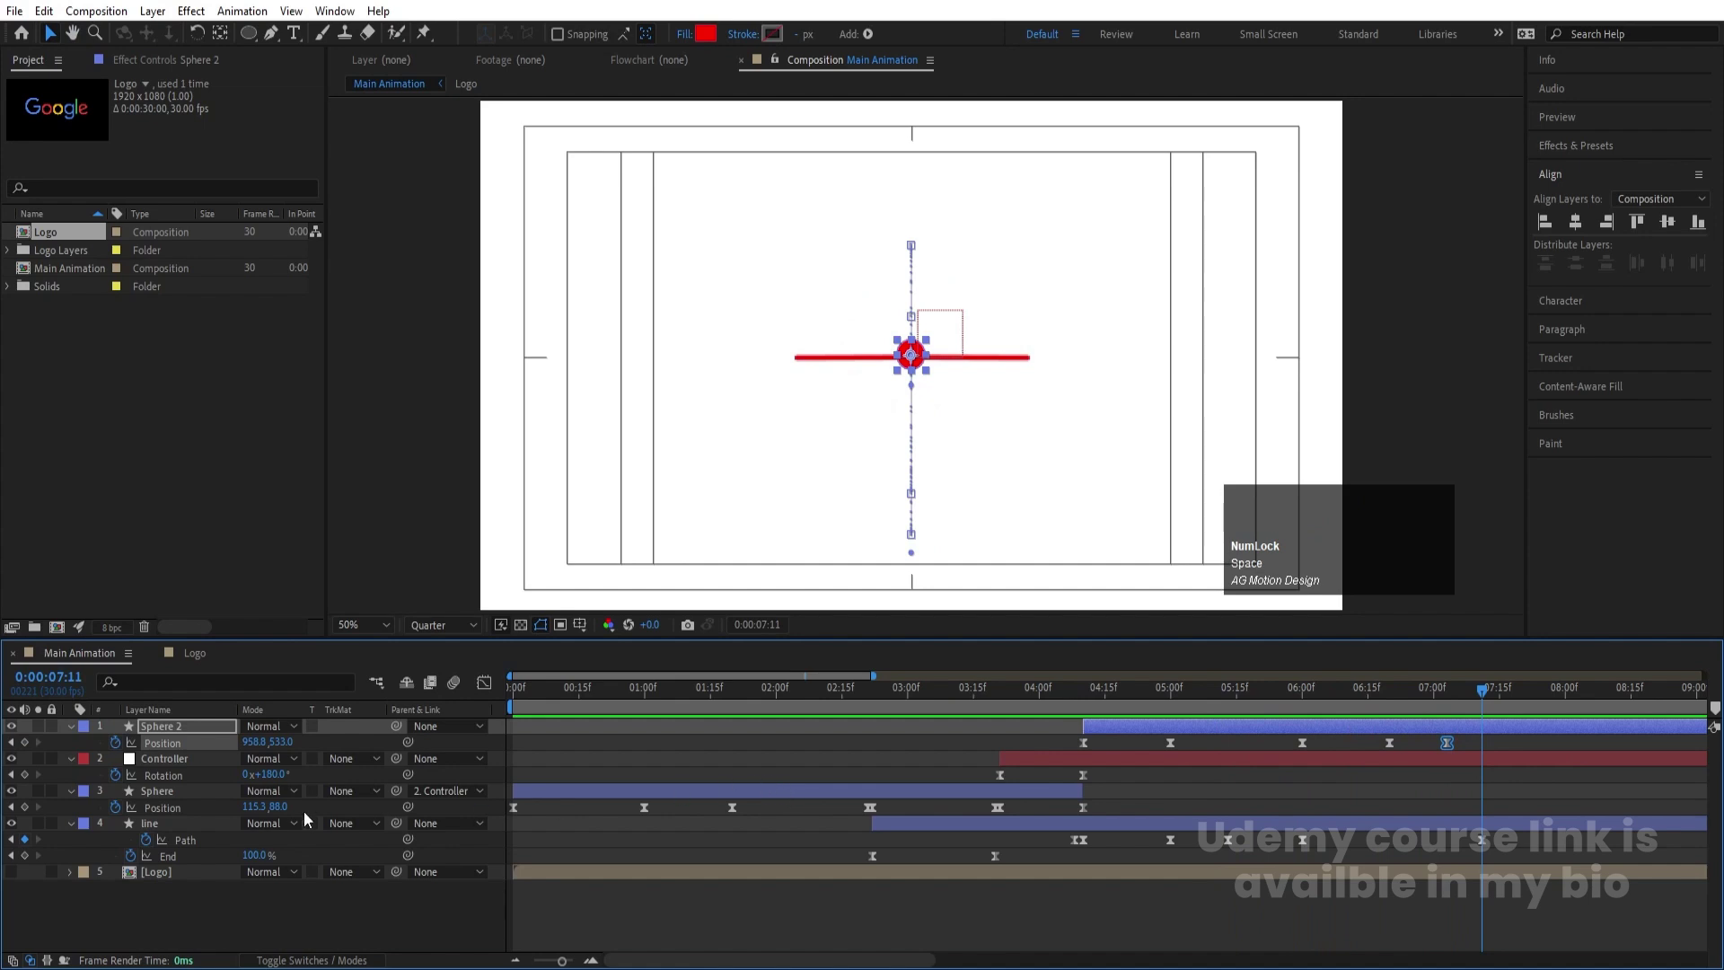
Set the spatial interpolation of all the Sphere layer's Position keyframes to Linear
left_click(166, 807)
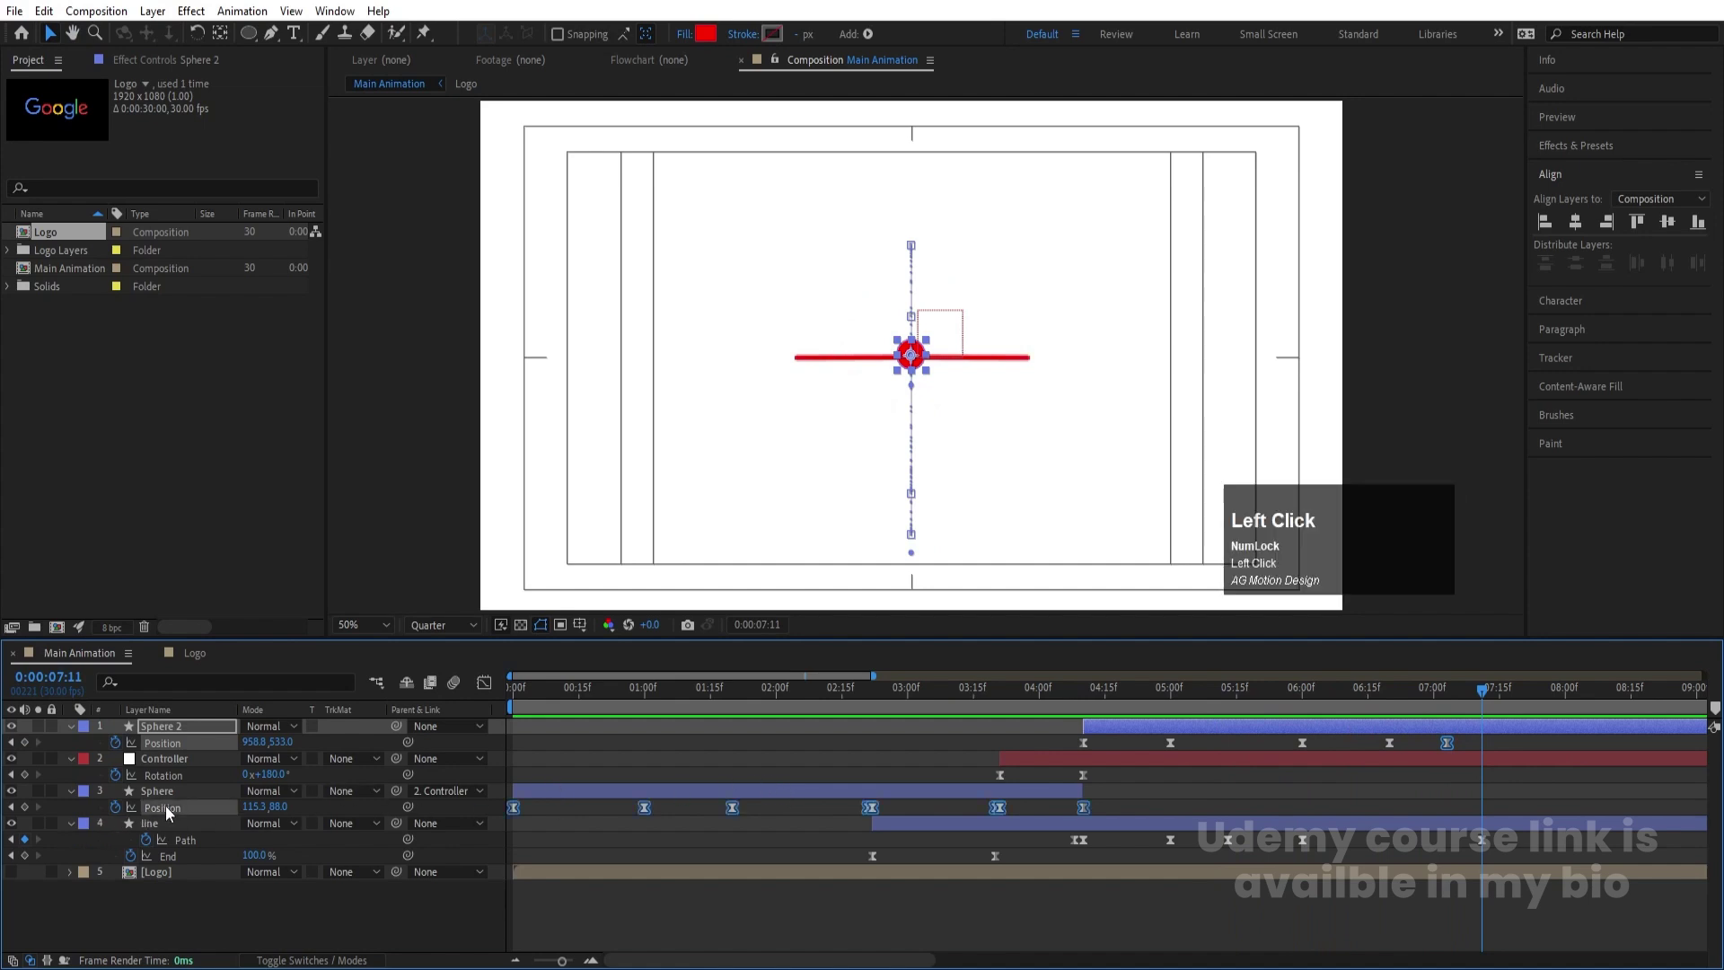
left_click(648, 688)
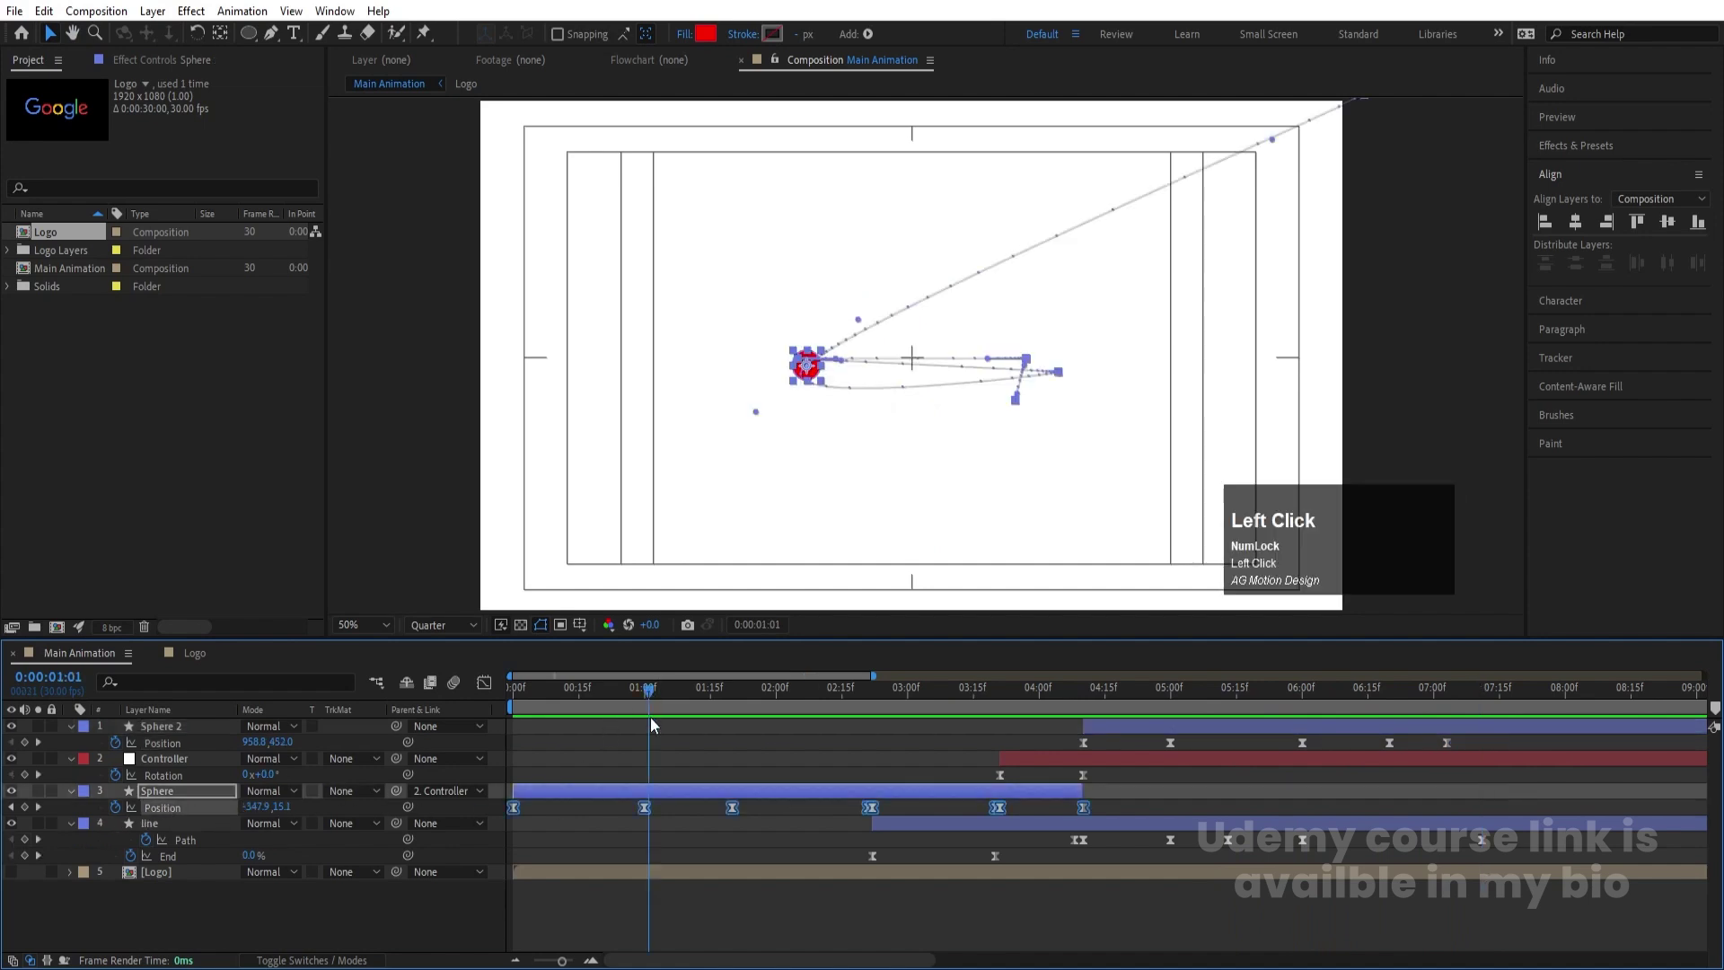
right_click(645, 810)
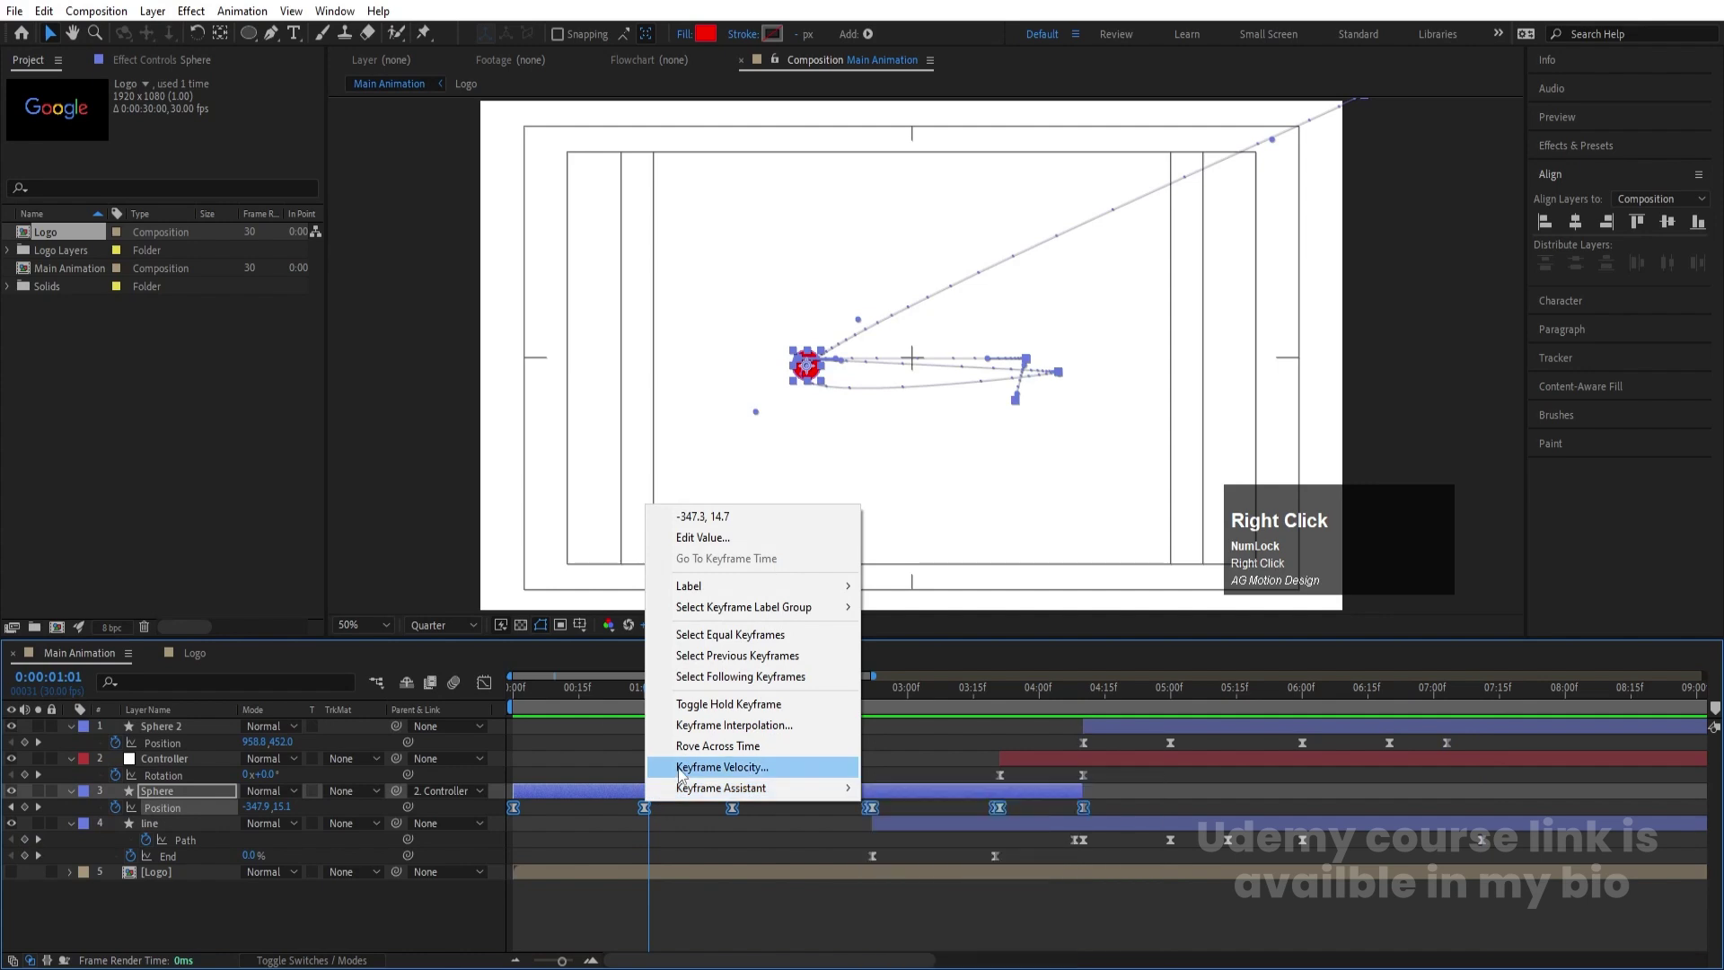
left_click(687, 724)
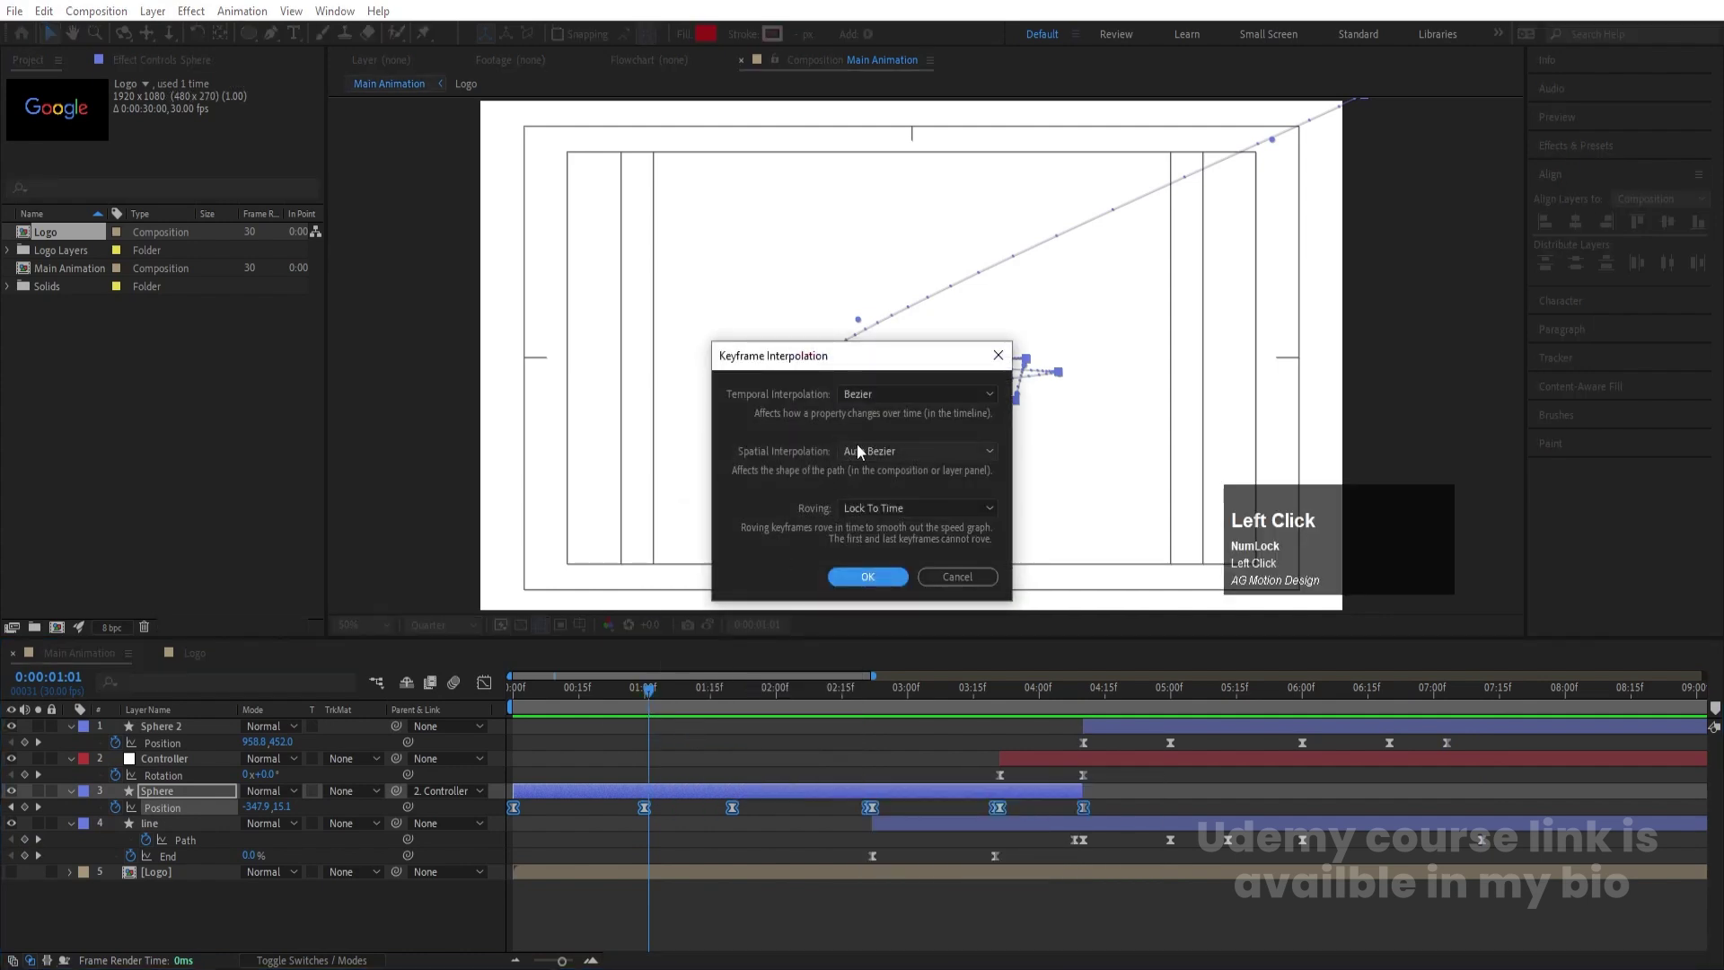
left_click(857, 448)
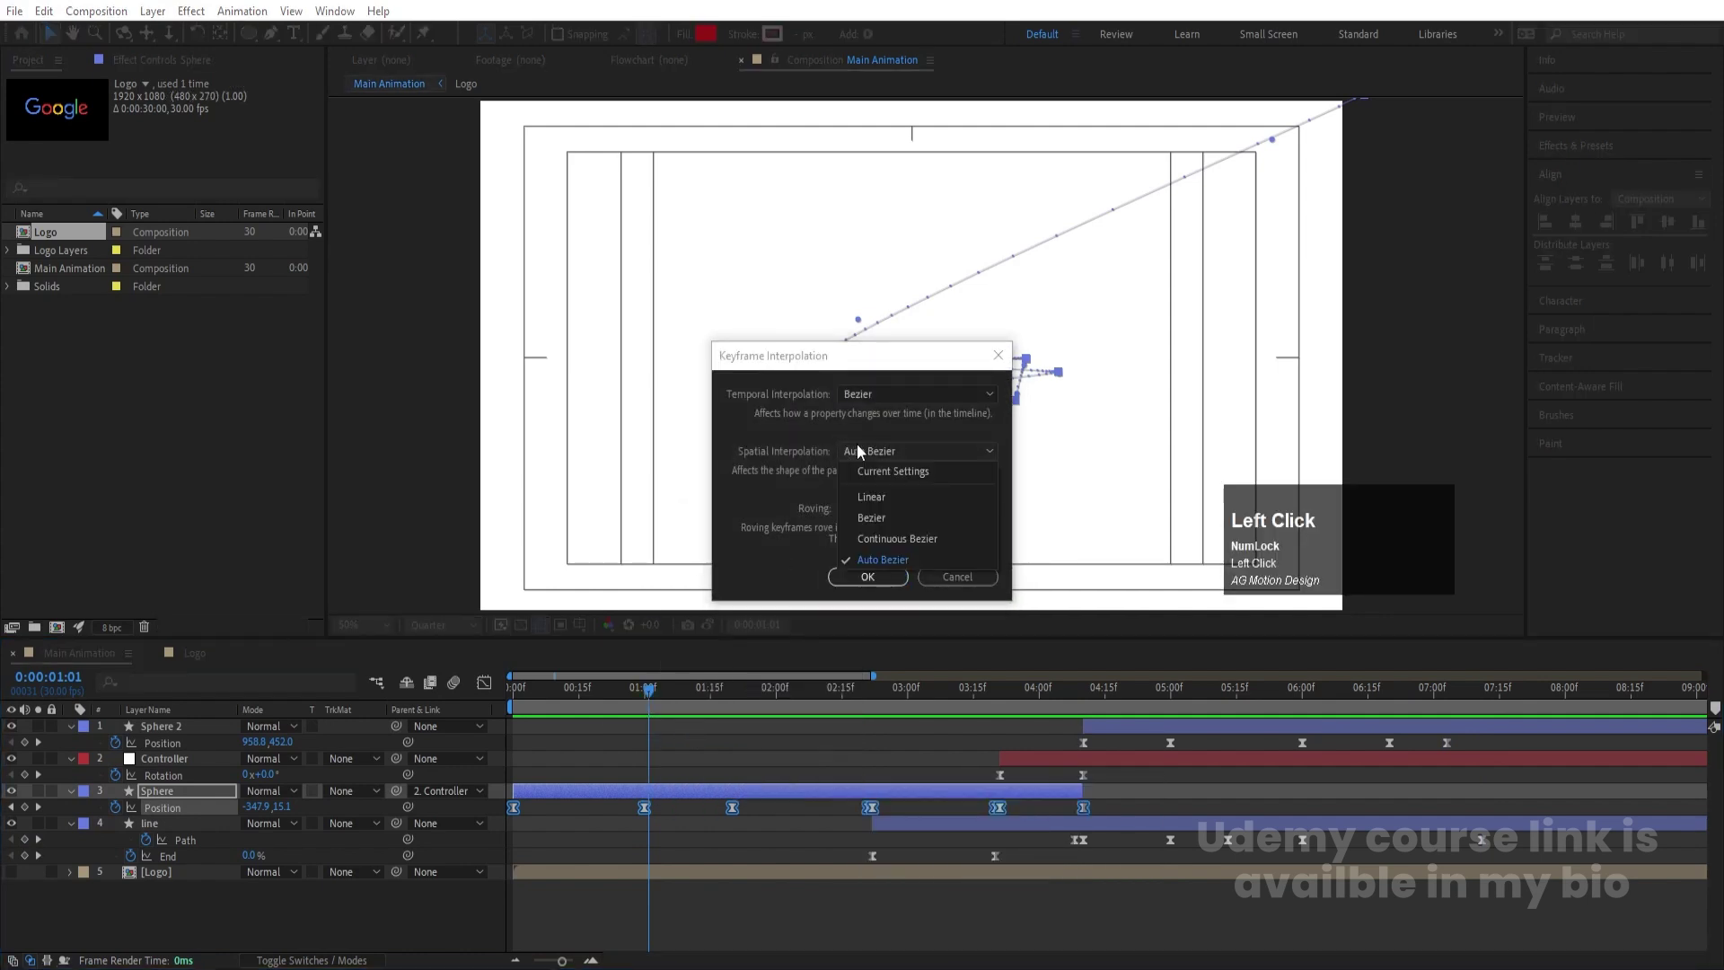
left_click(867, 497)
left_click(867, 576)
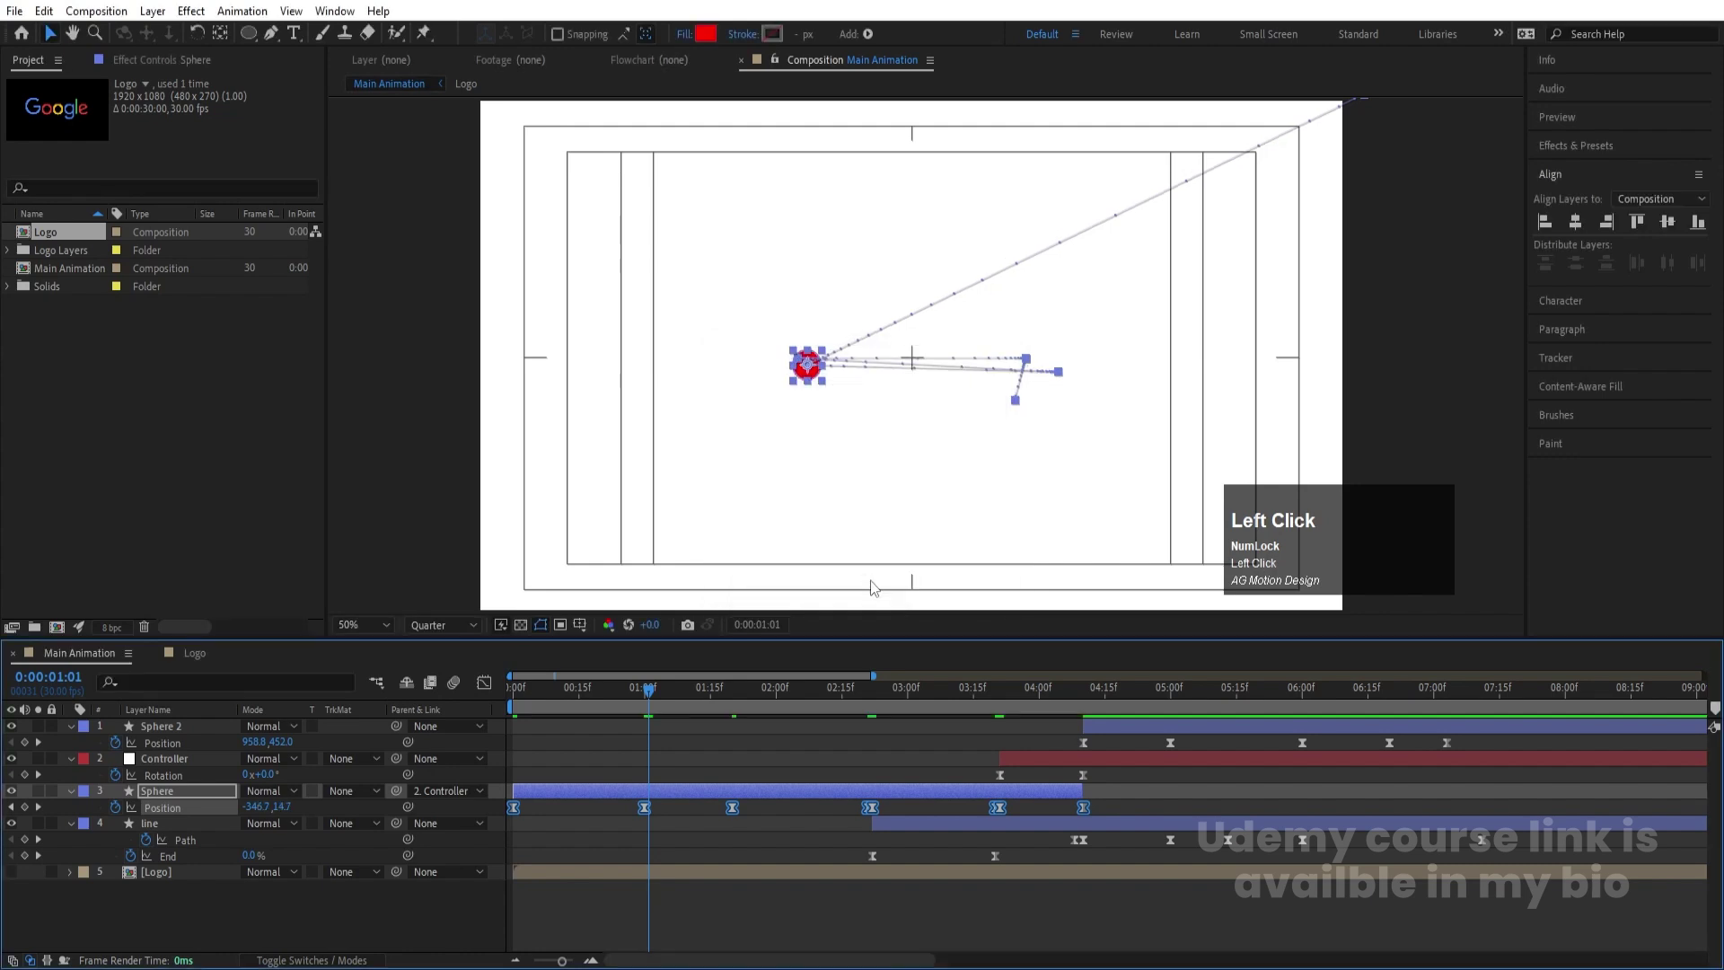
Set the spatial interpolation of all Sphere 2's Position keyframes to Linear
left_click_drag(703, 684, 1105, 693)
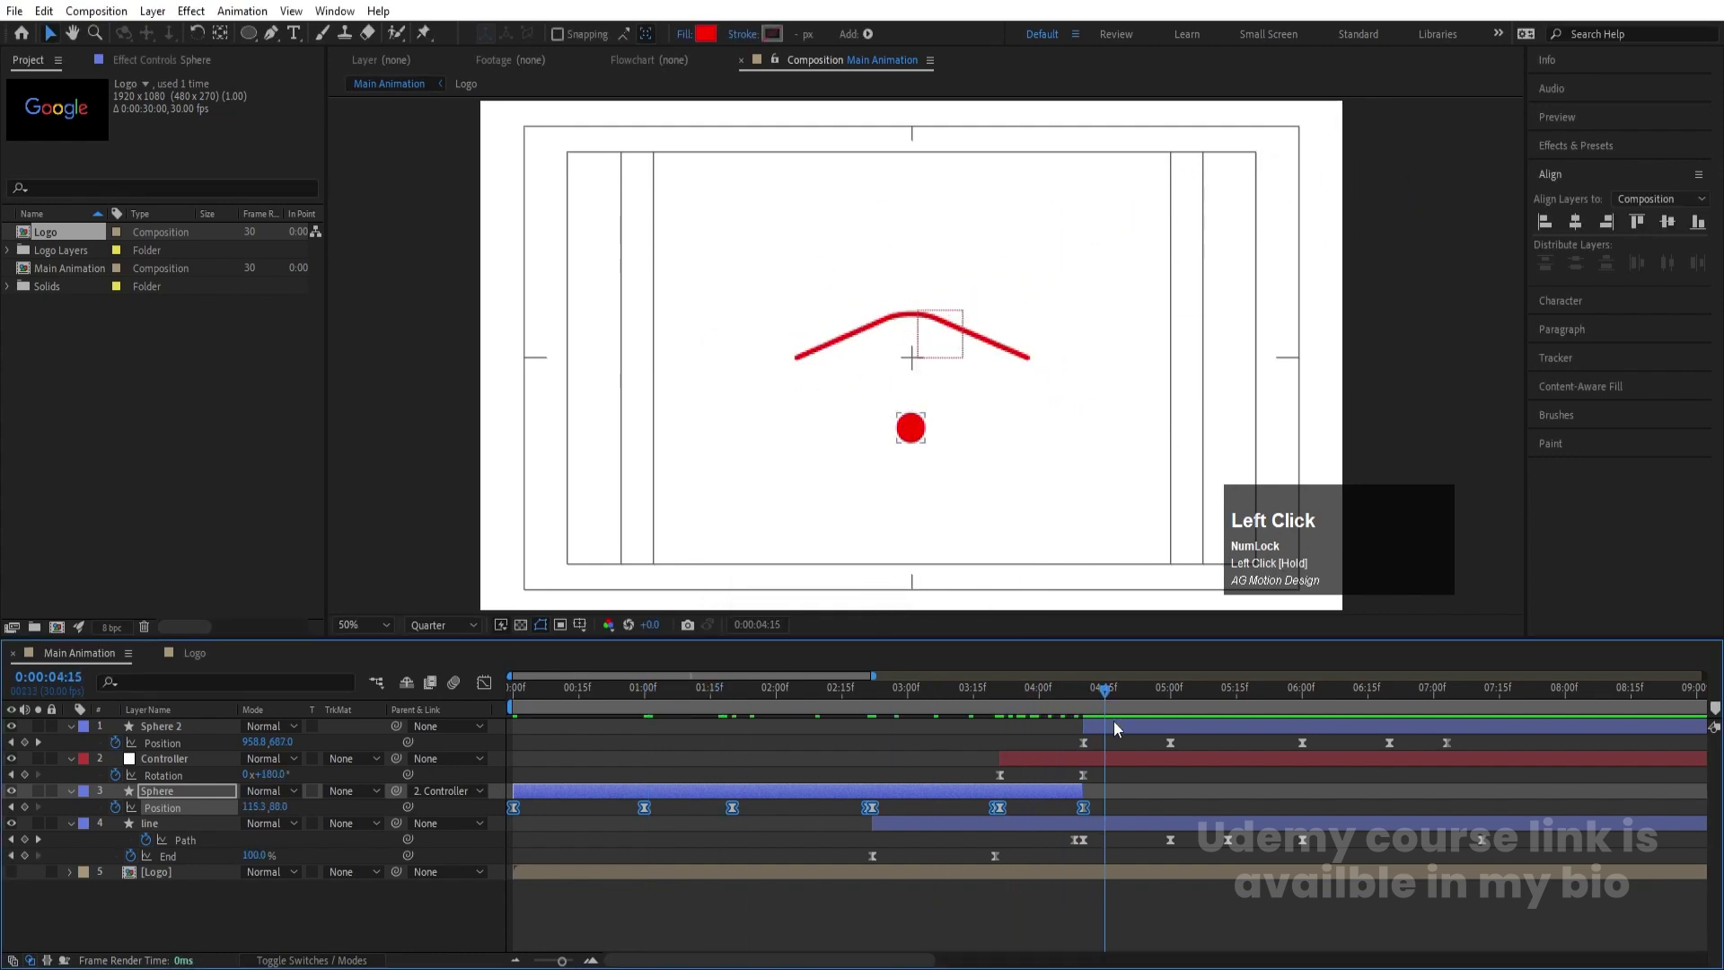
left_click(1113, 727)
left_click(160, 743)
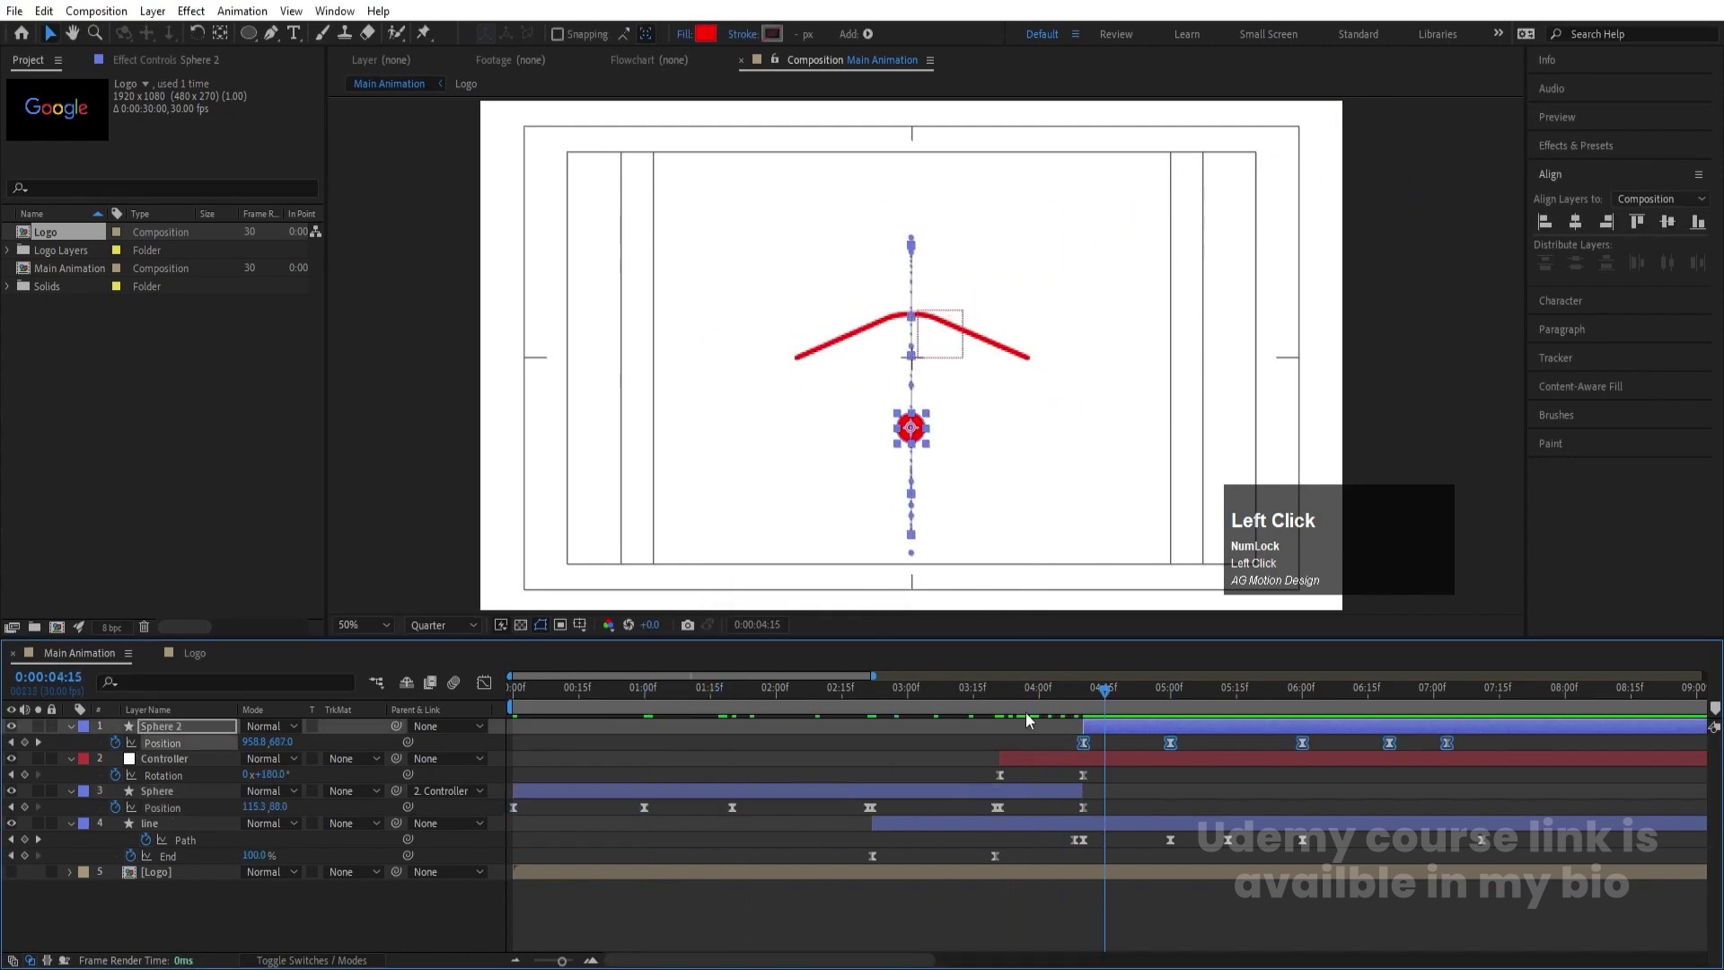
right_click(1085, 741)
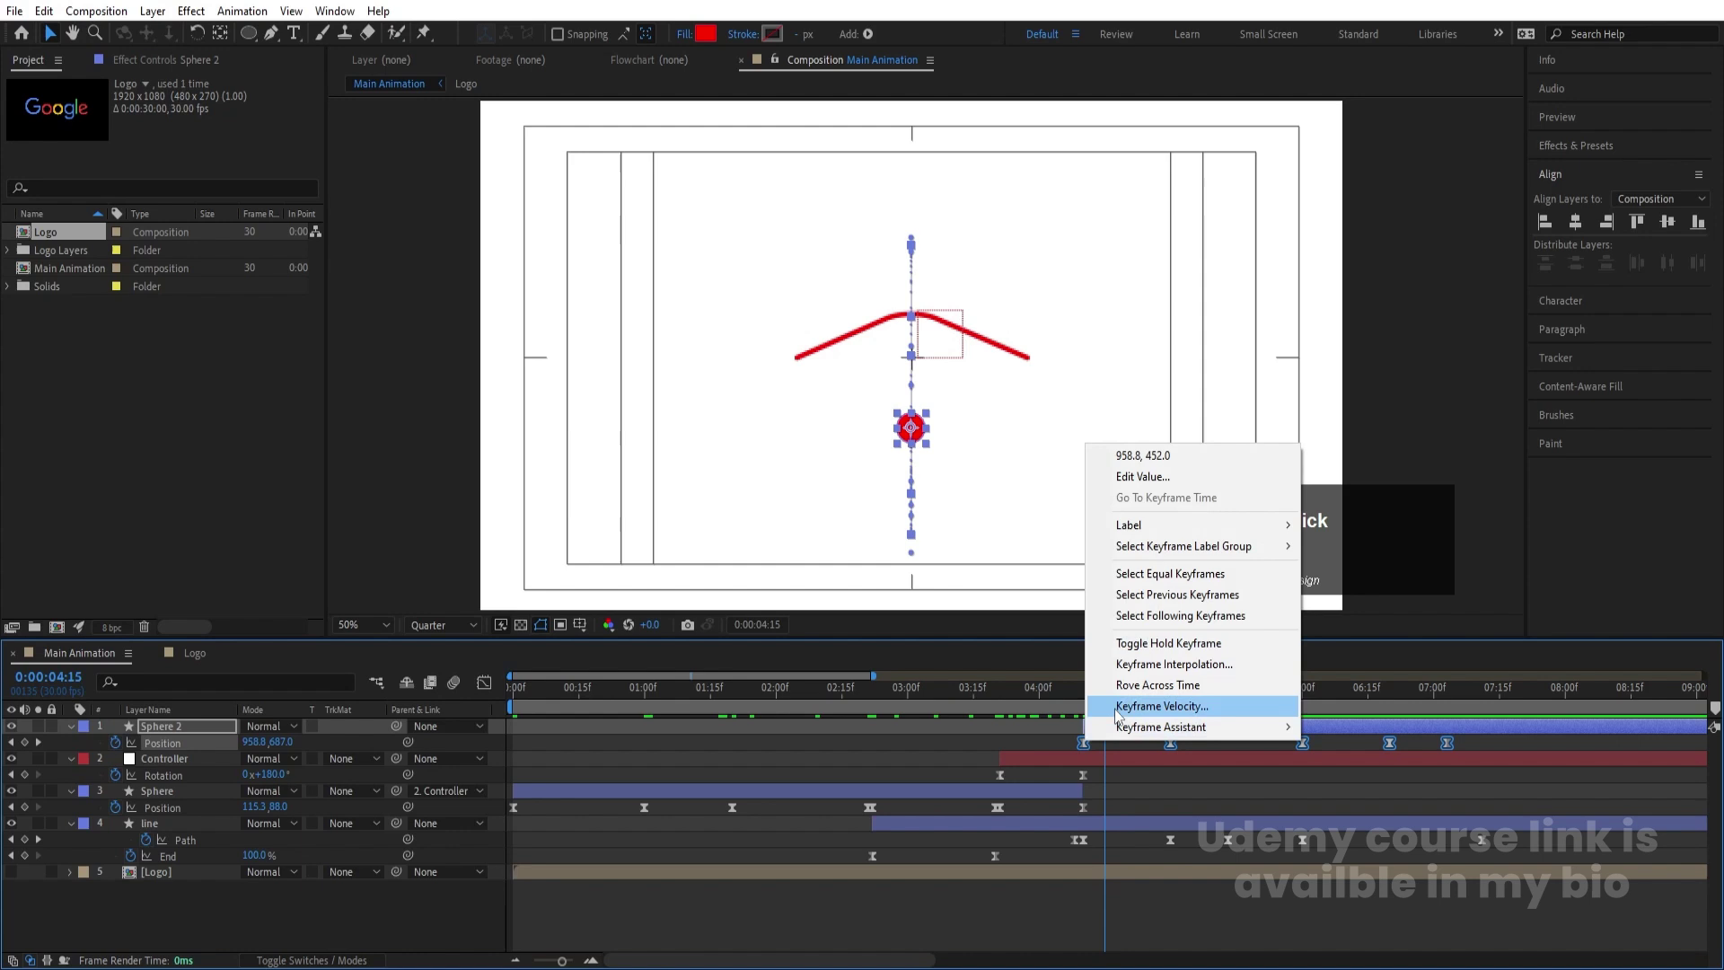
left_click(1137, 665)
left_click(903, 447)
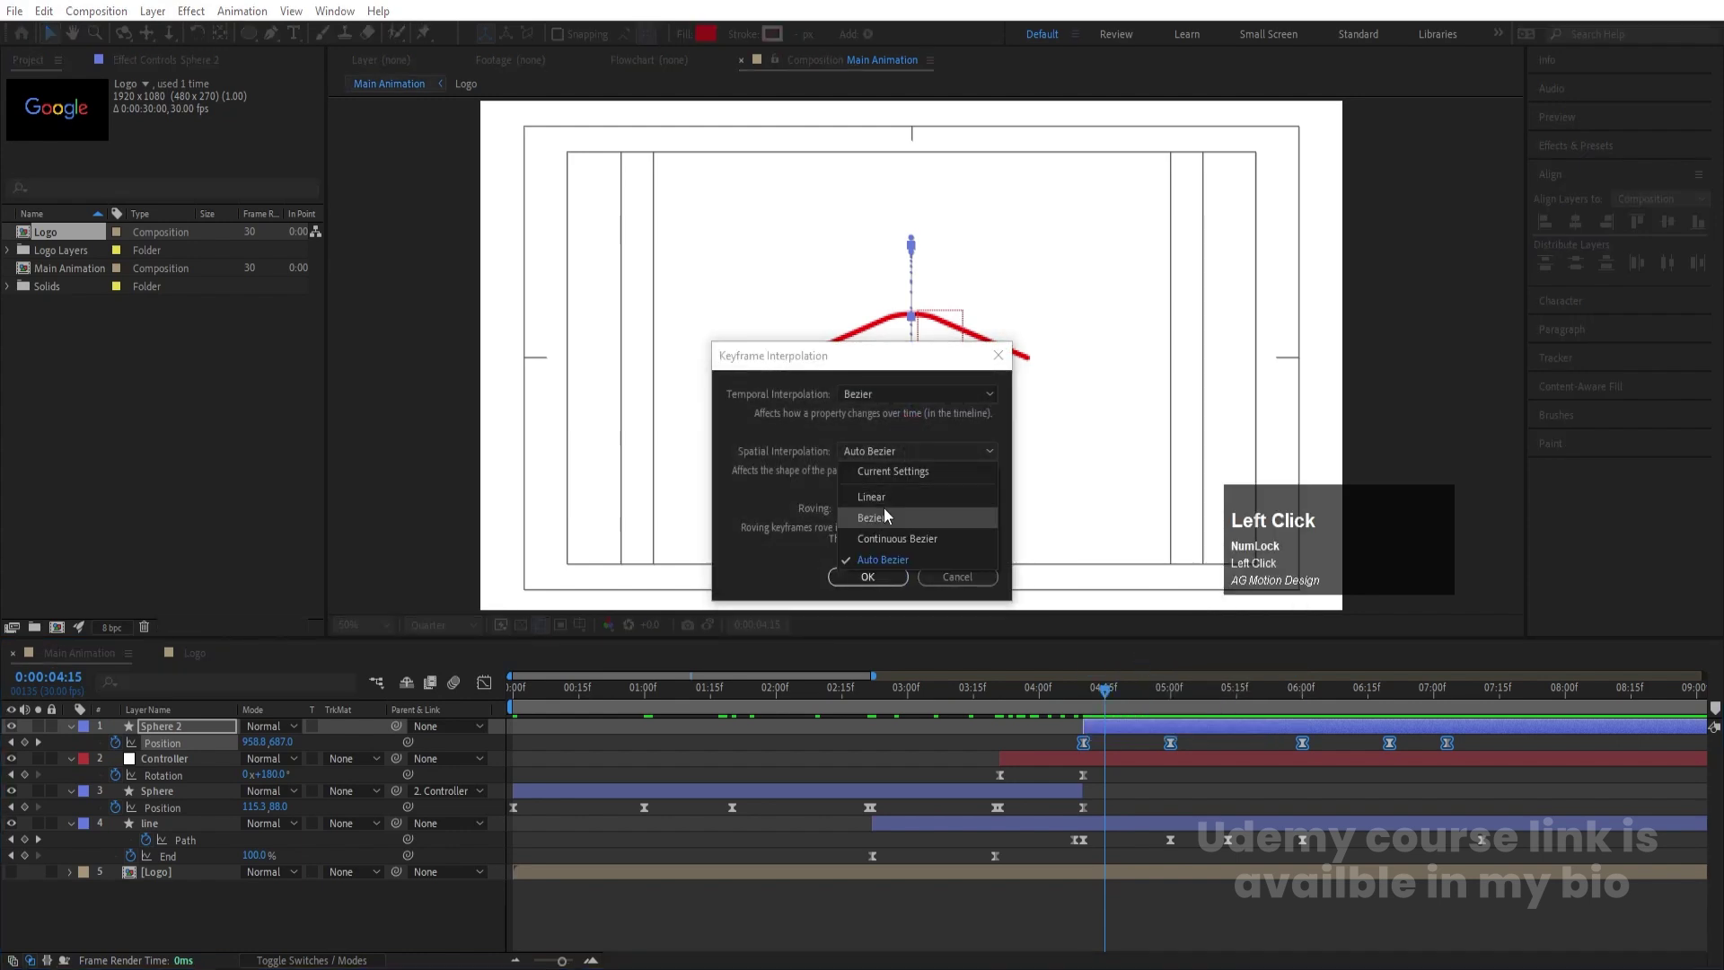
left_click(883, 509)
left_click(883, 508)
left_click(880, 458)
left_click(876, 496)
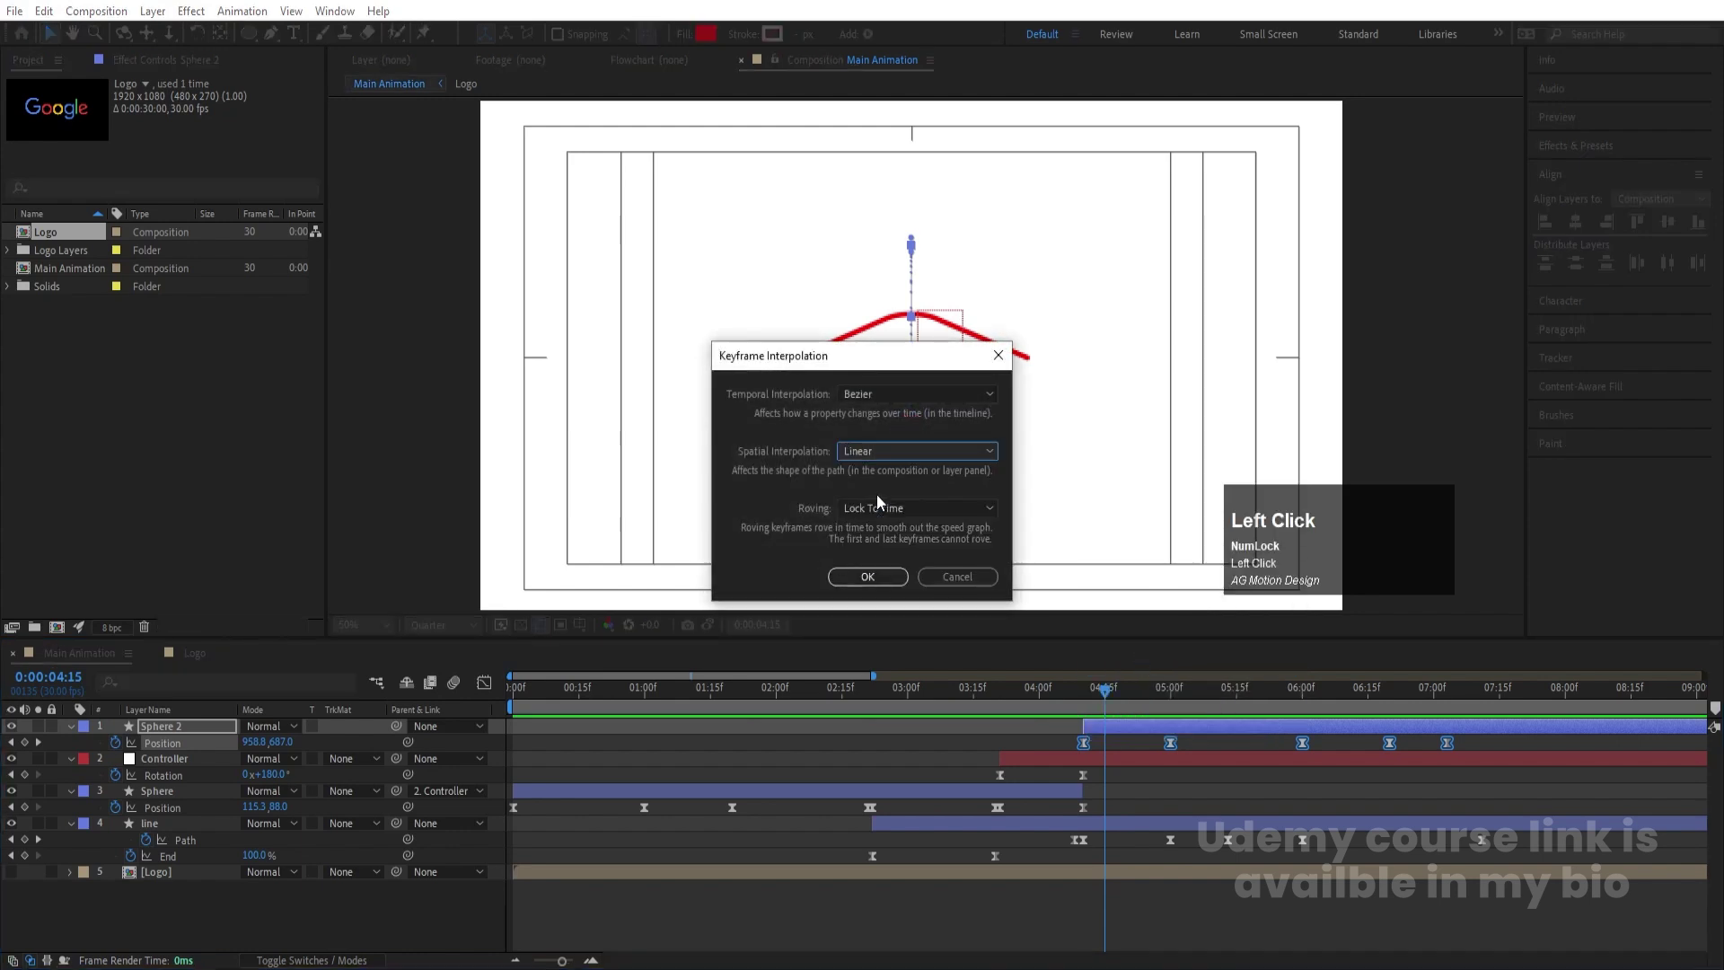
left_click(863, 576)
Preview the bounce from 0:00:04:15 and park the current time at 0:00:07:03
key("space")
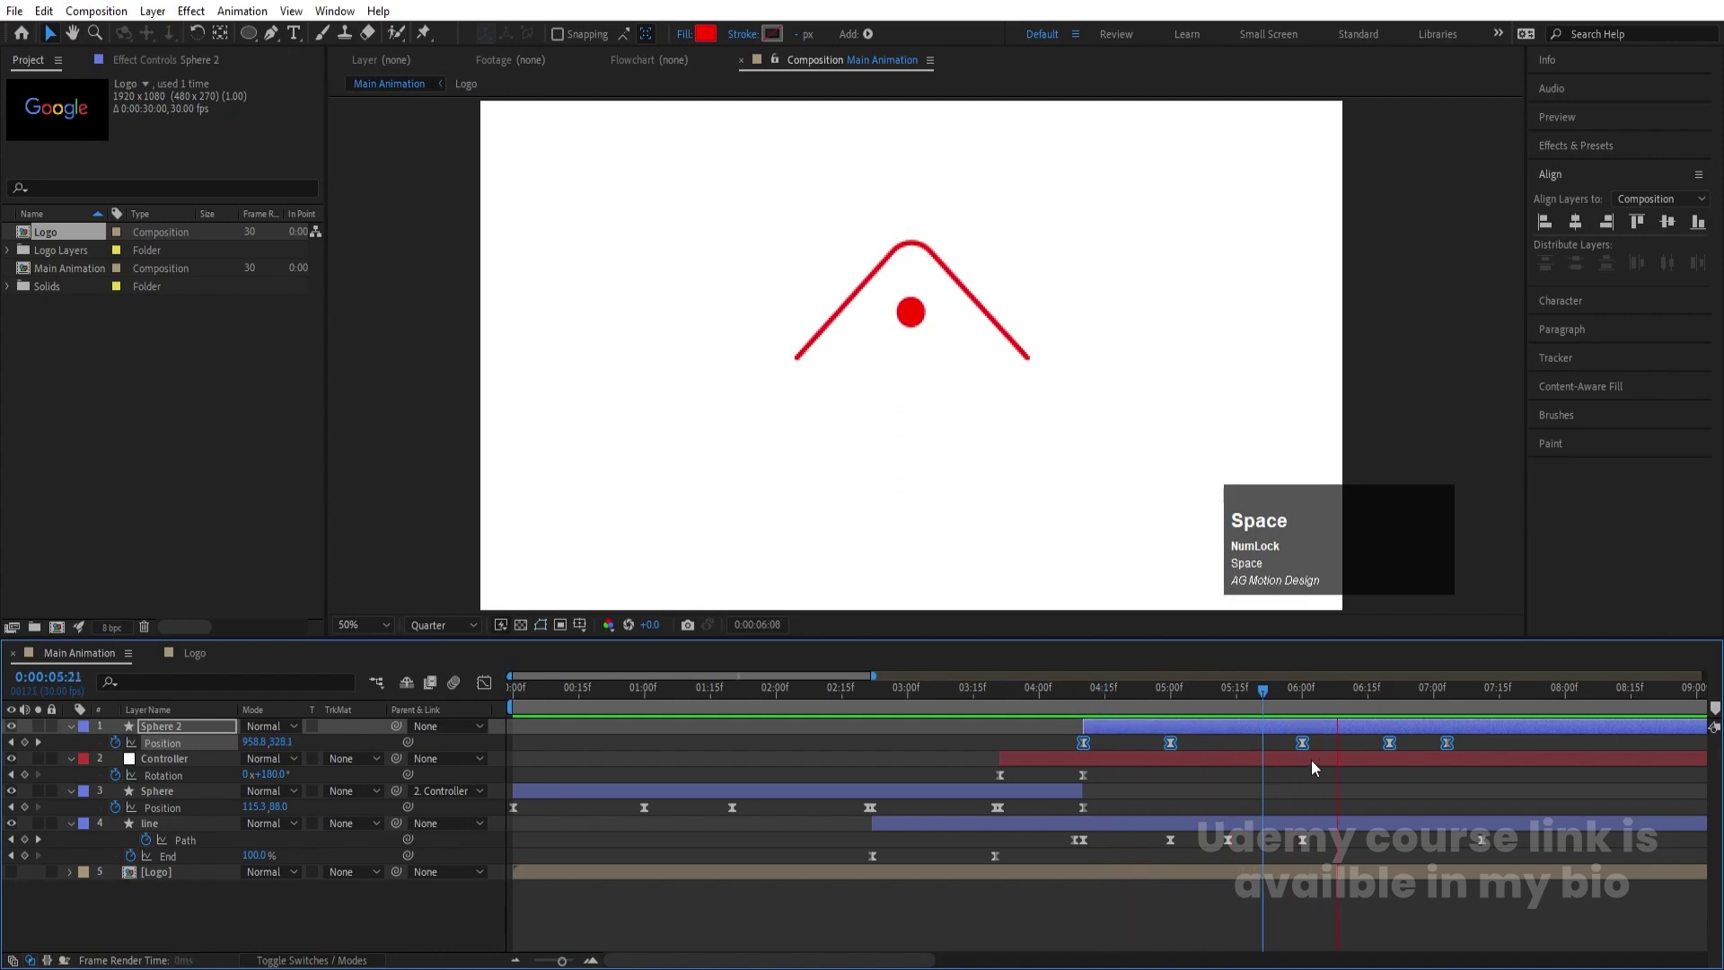
key("space")
left_click_drag(1452, 688, 1446, 687)
left_click(1364, 806)
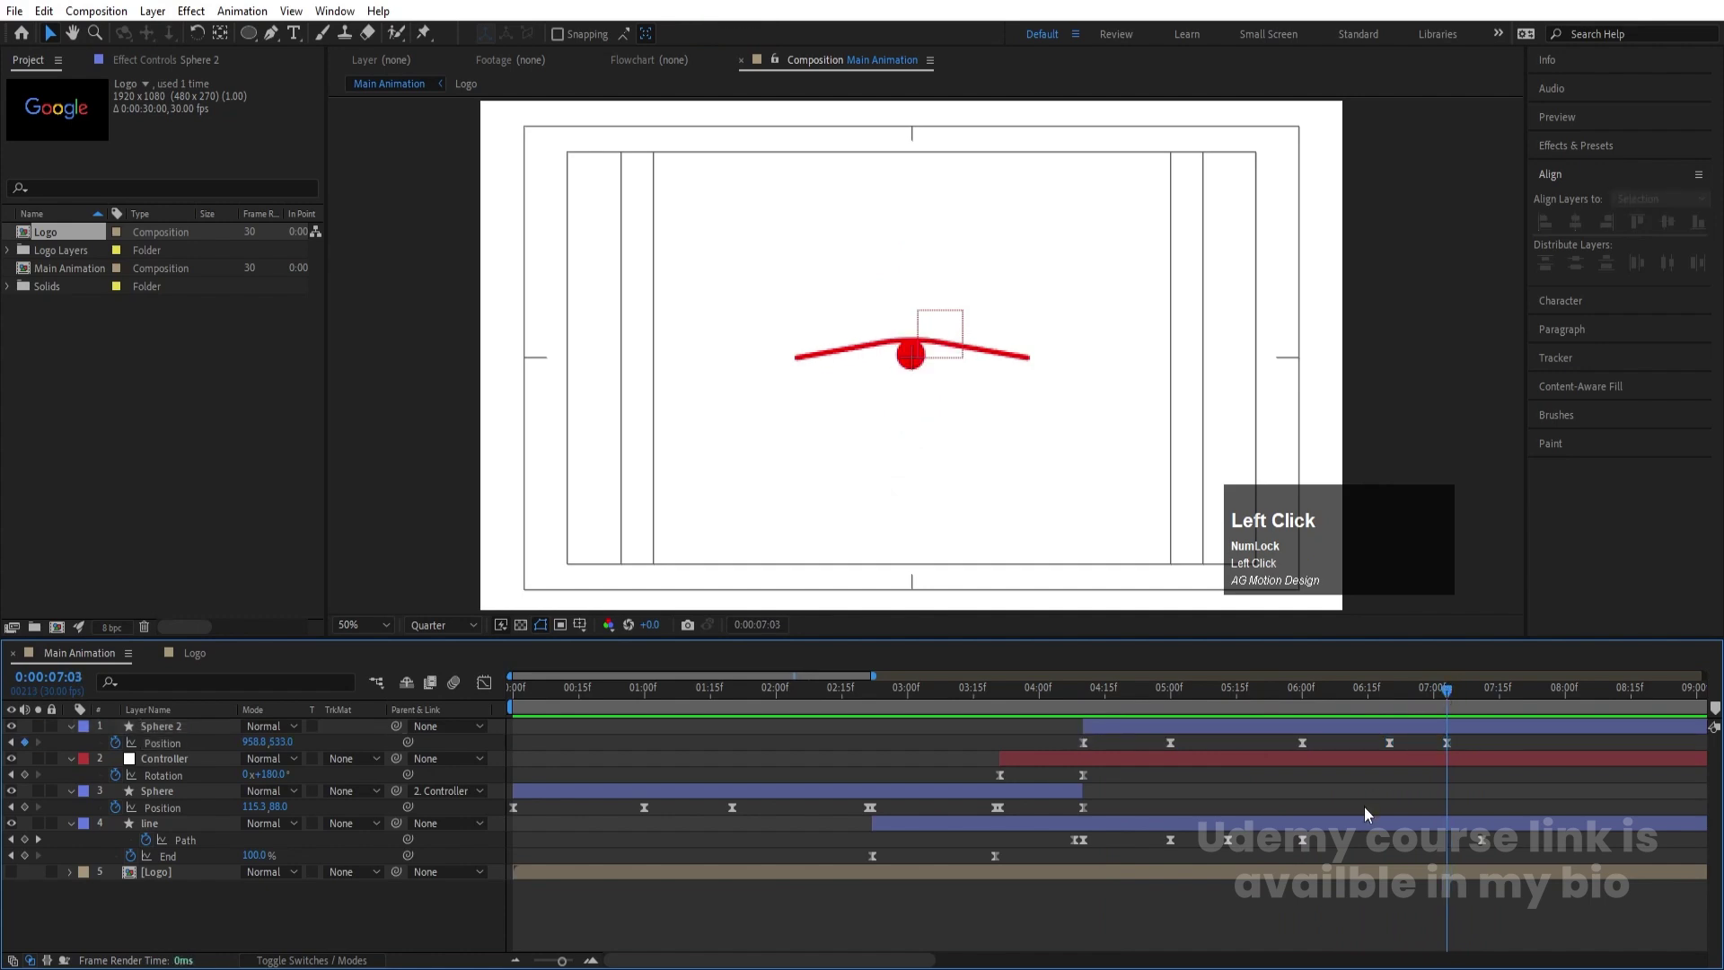
Show the Logo layer and set the line's stroke colour to the logo's red (EA4335) by sampling it
left_click(149, 822)
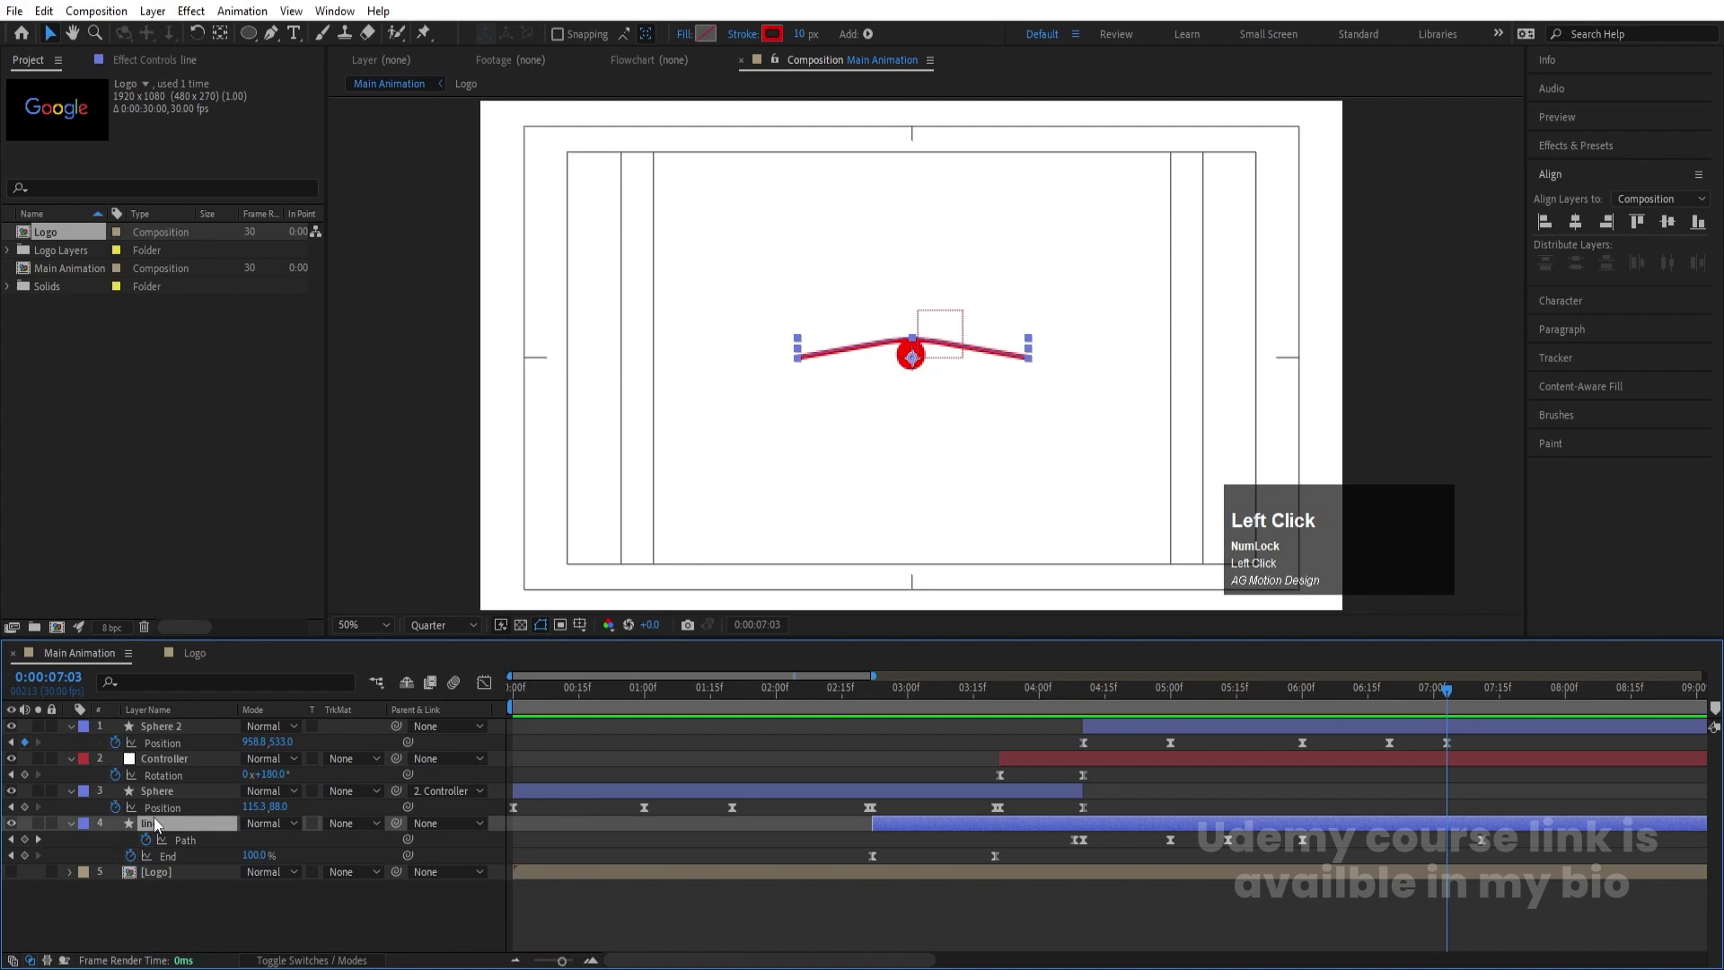
left_click(11, 872)
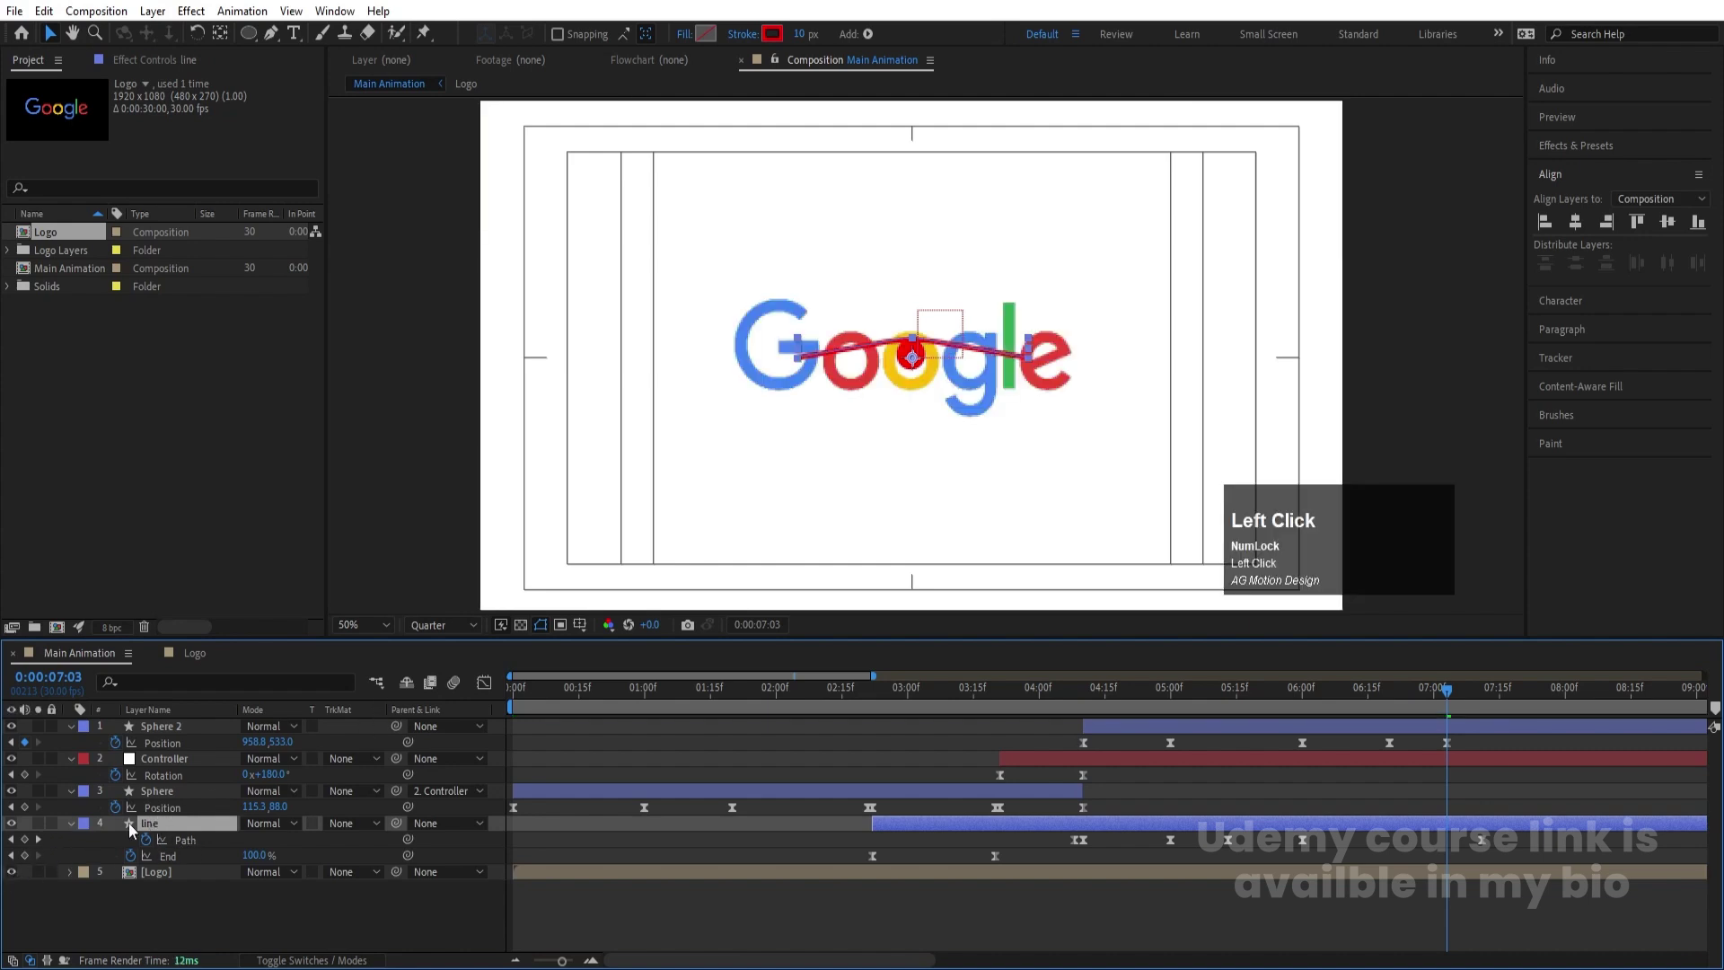
left_click(772, 35)
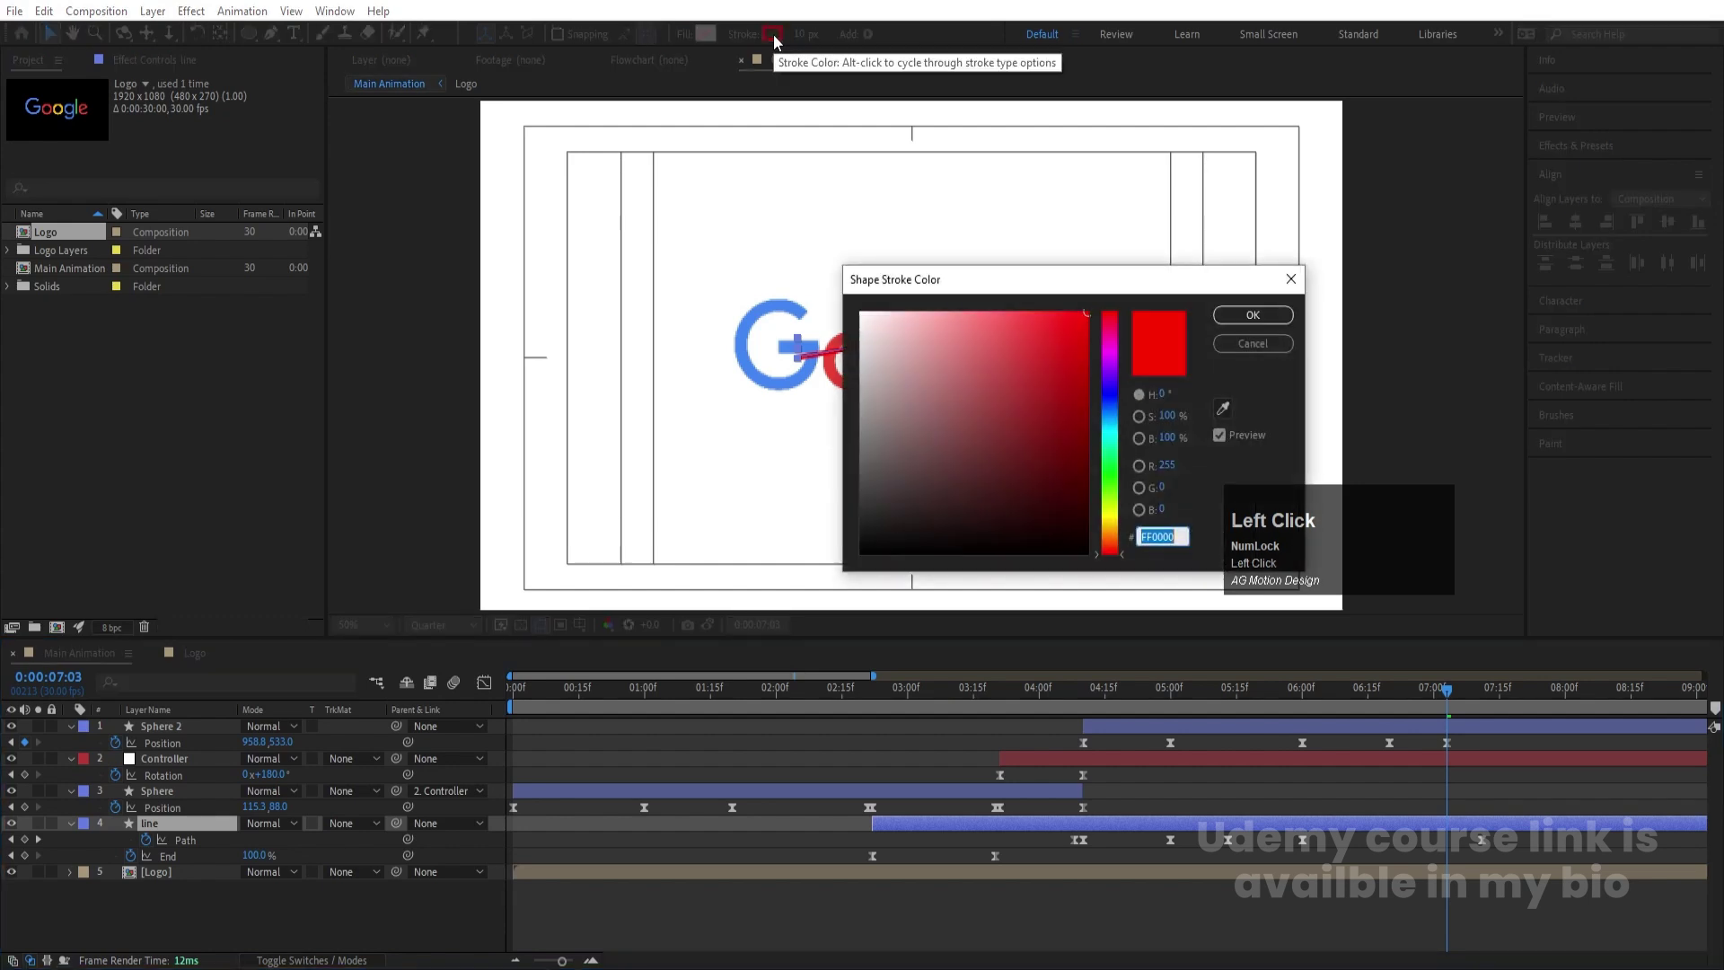
left_click_drag(984, 286, 1255, 233)
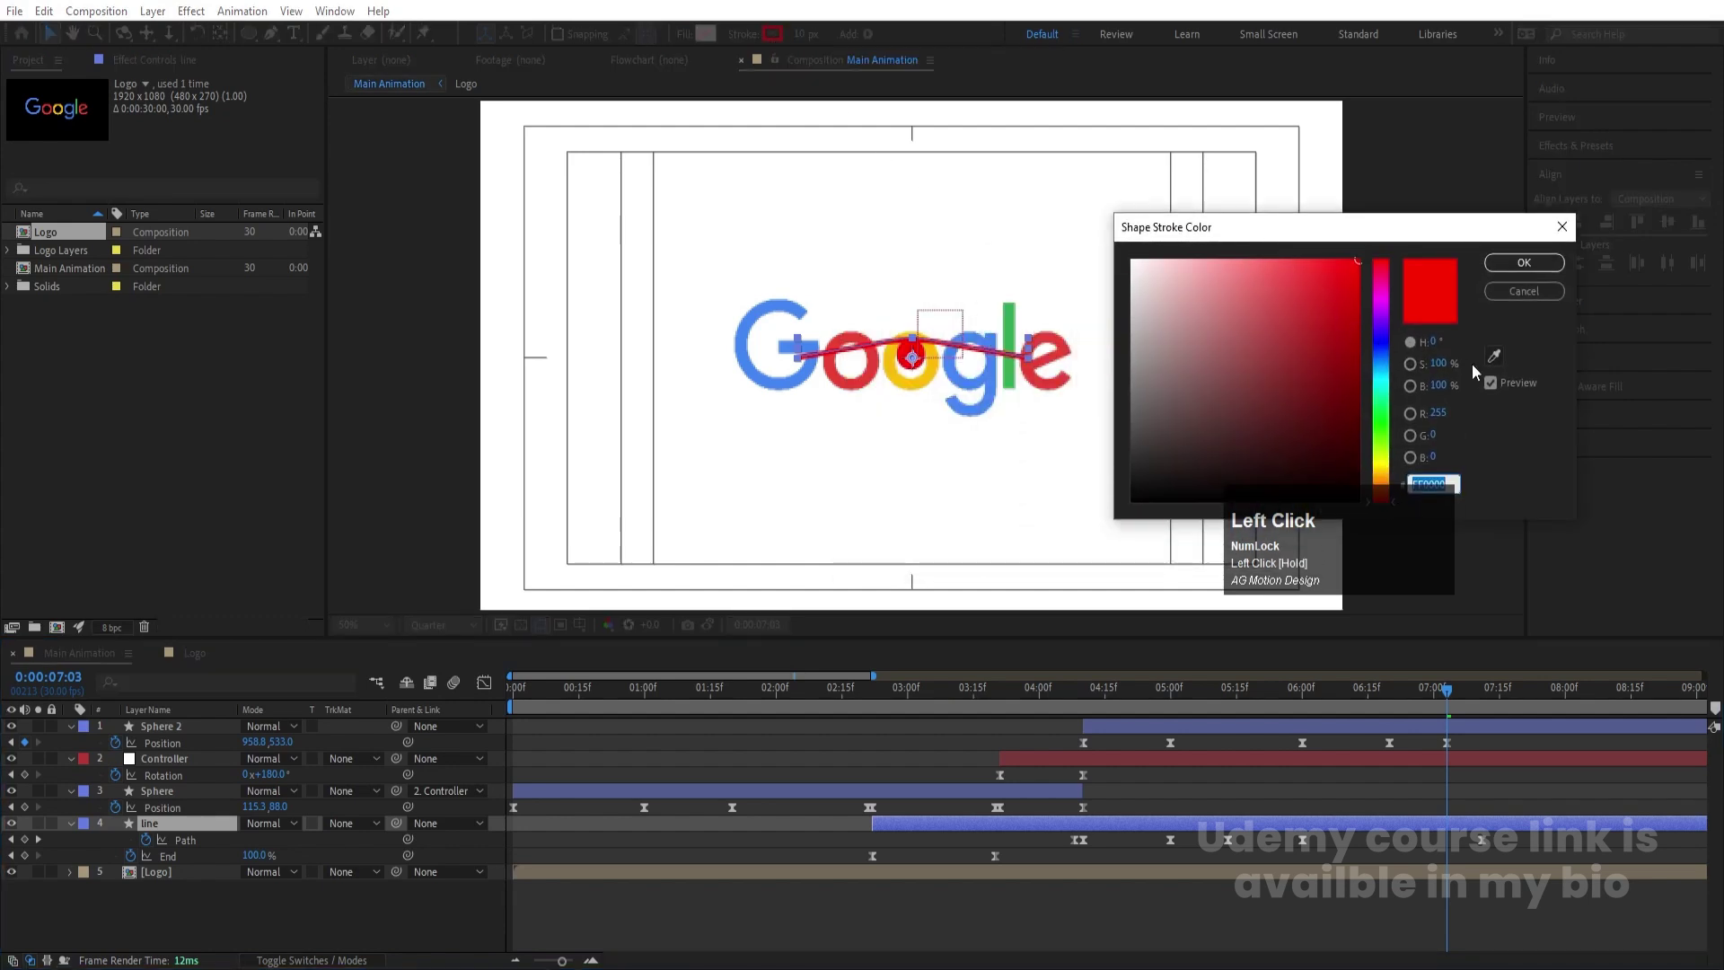
left_click(1493, 356)
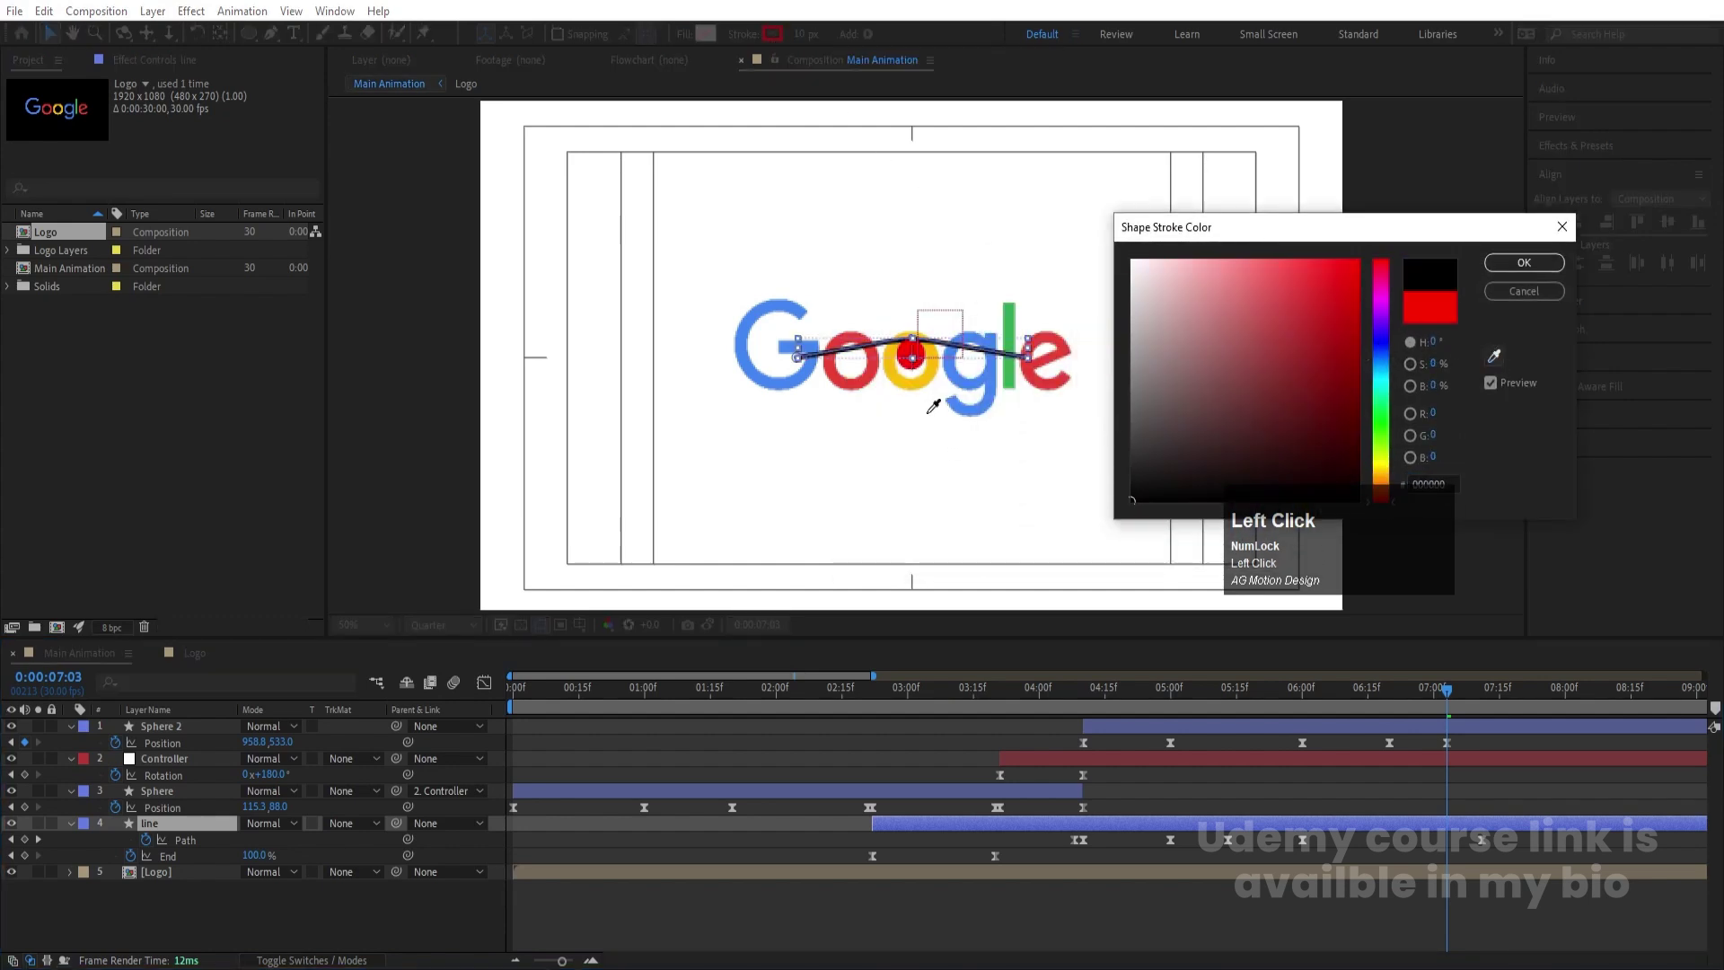
left_click(867, 368)
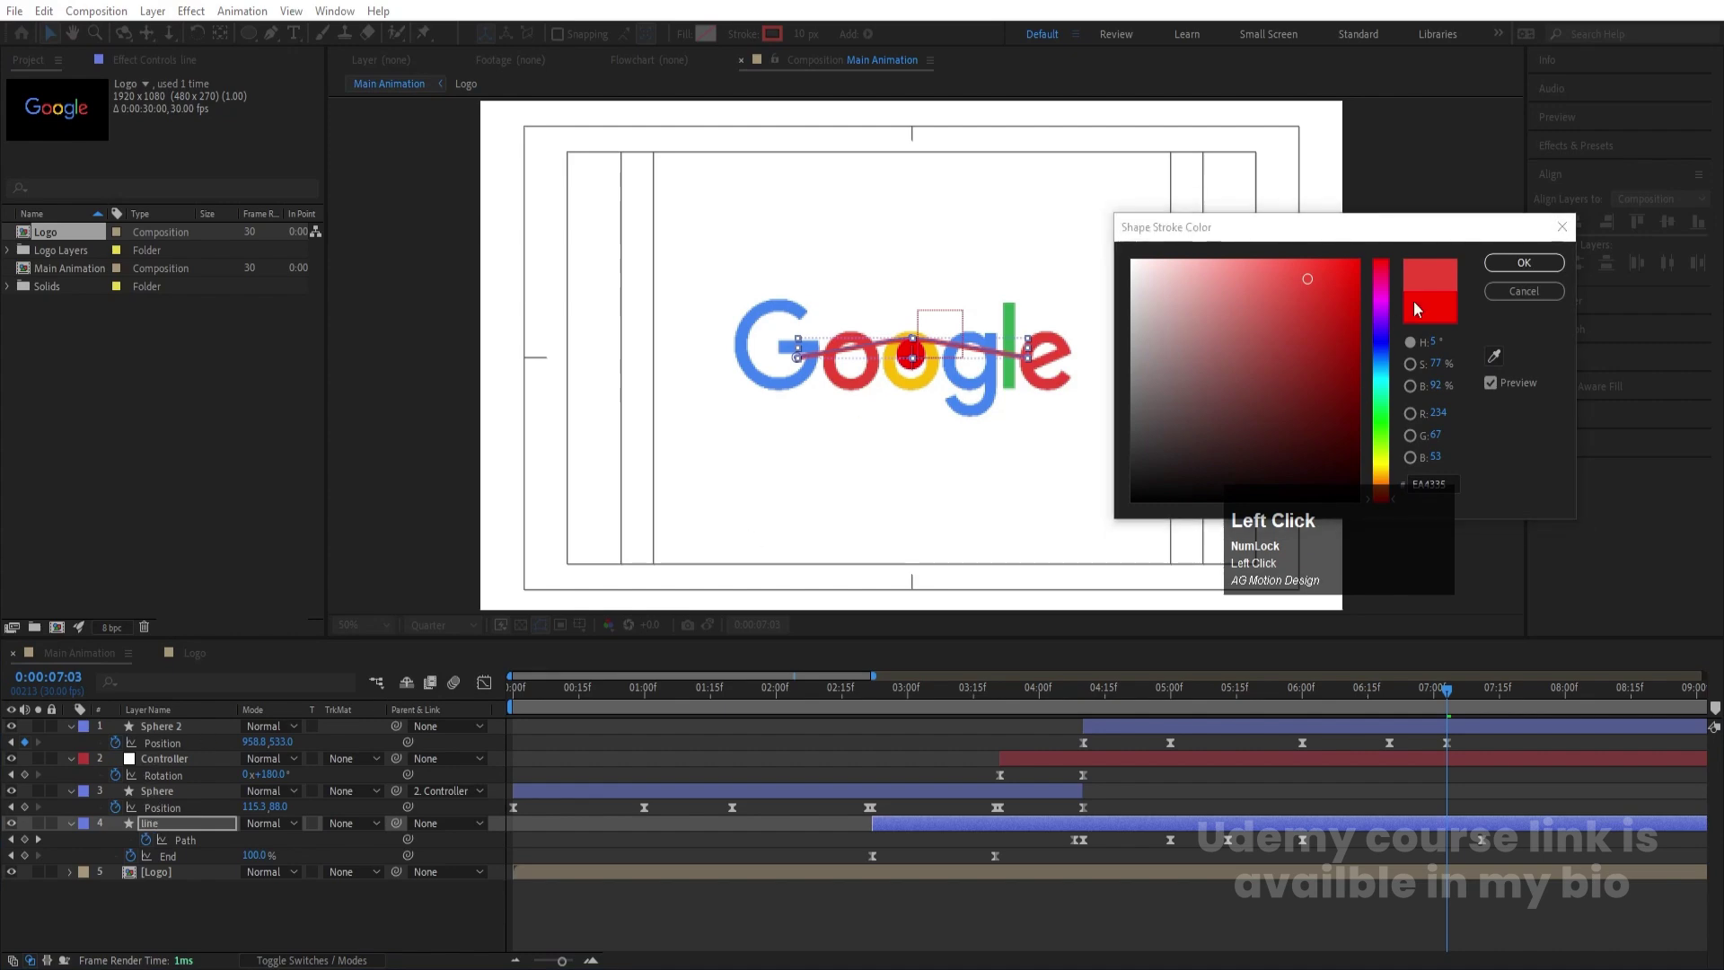
left_click(1524, 262)
Set the Sphere layer's fill colour to the logo's blue (4285F4) with the eyedropper
left_click(175, 790)
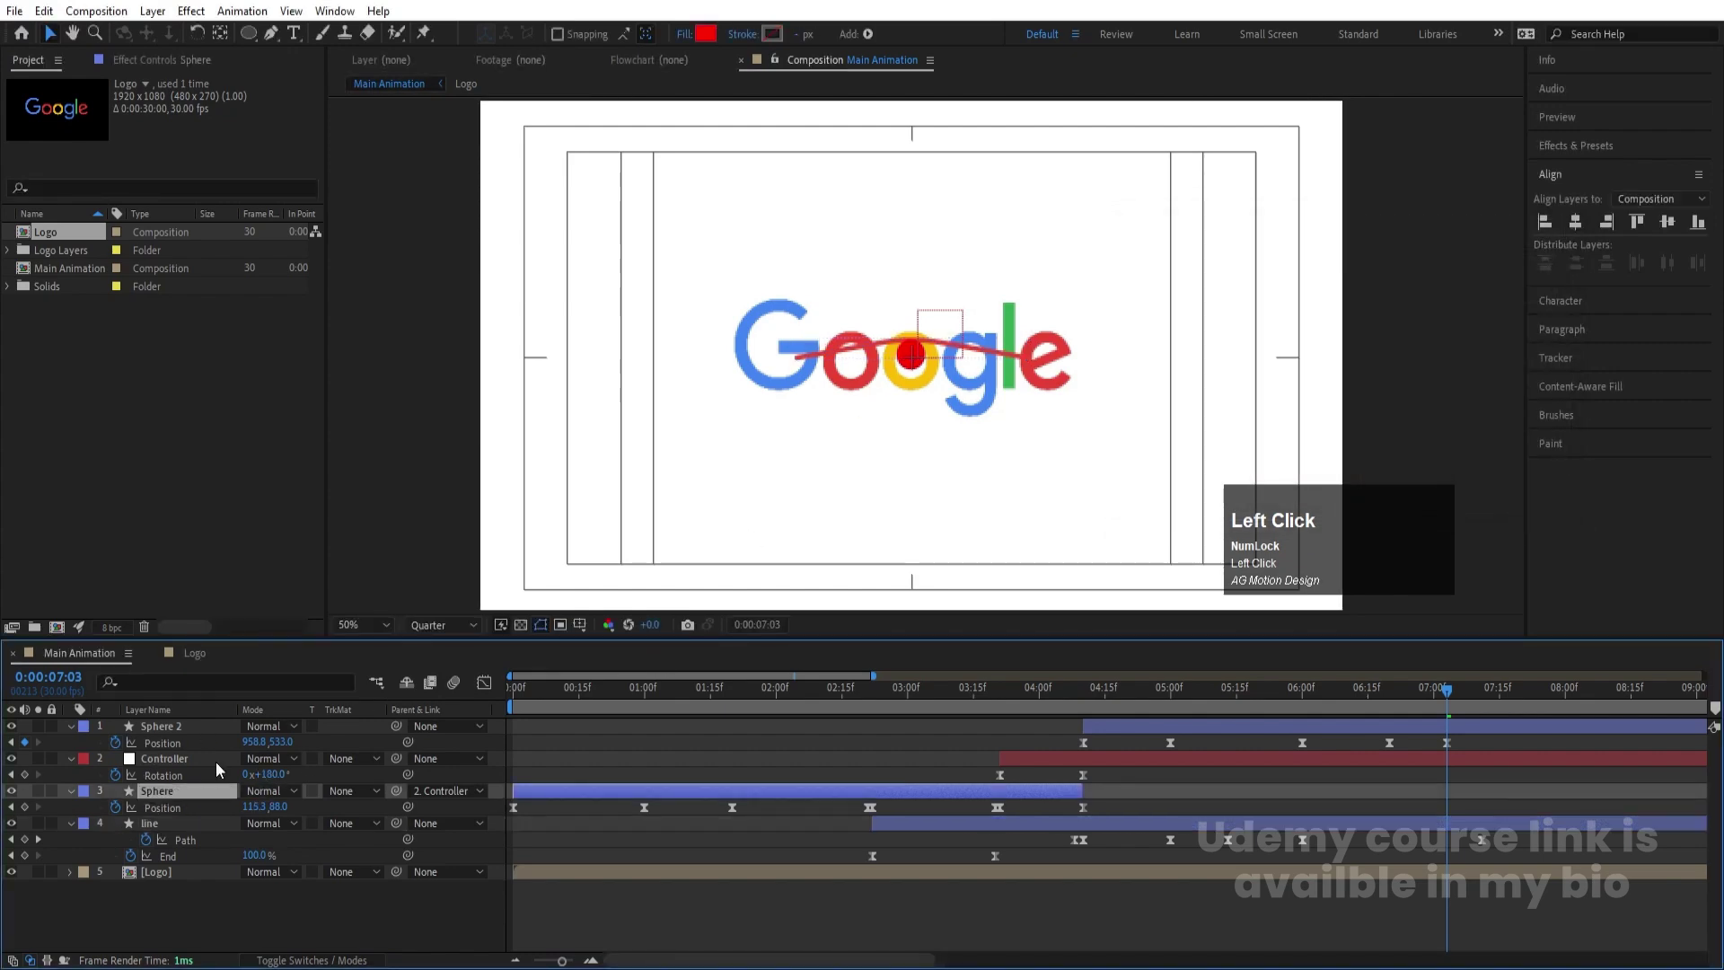
left_click(705, 34)
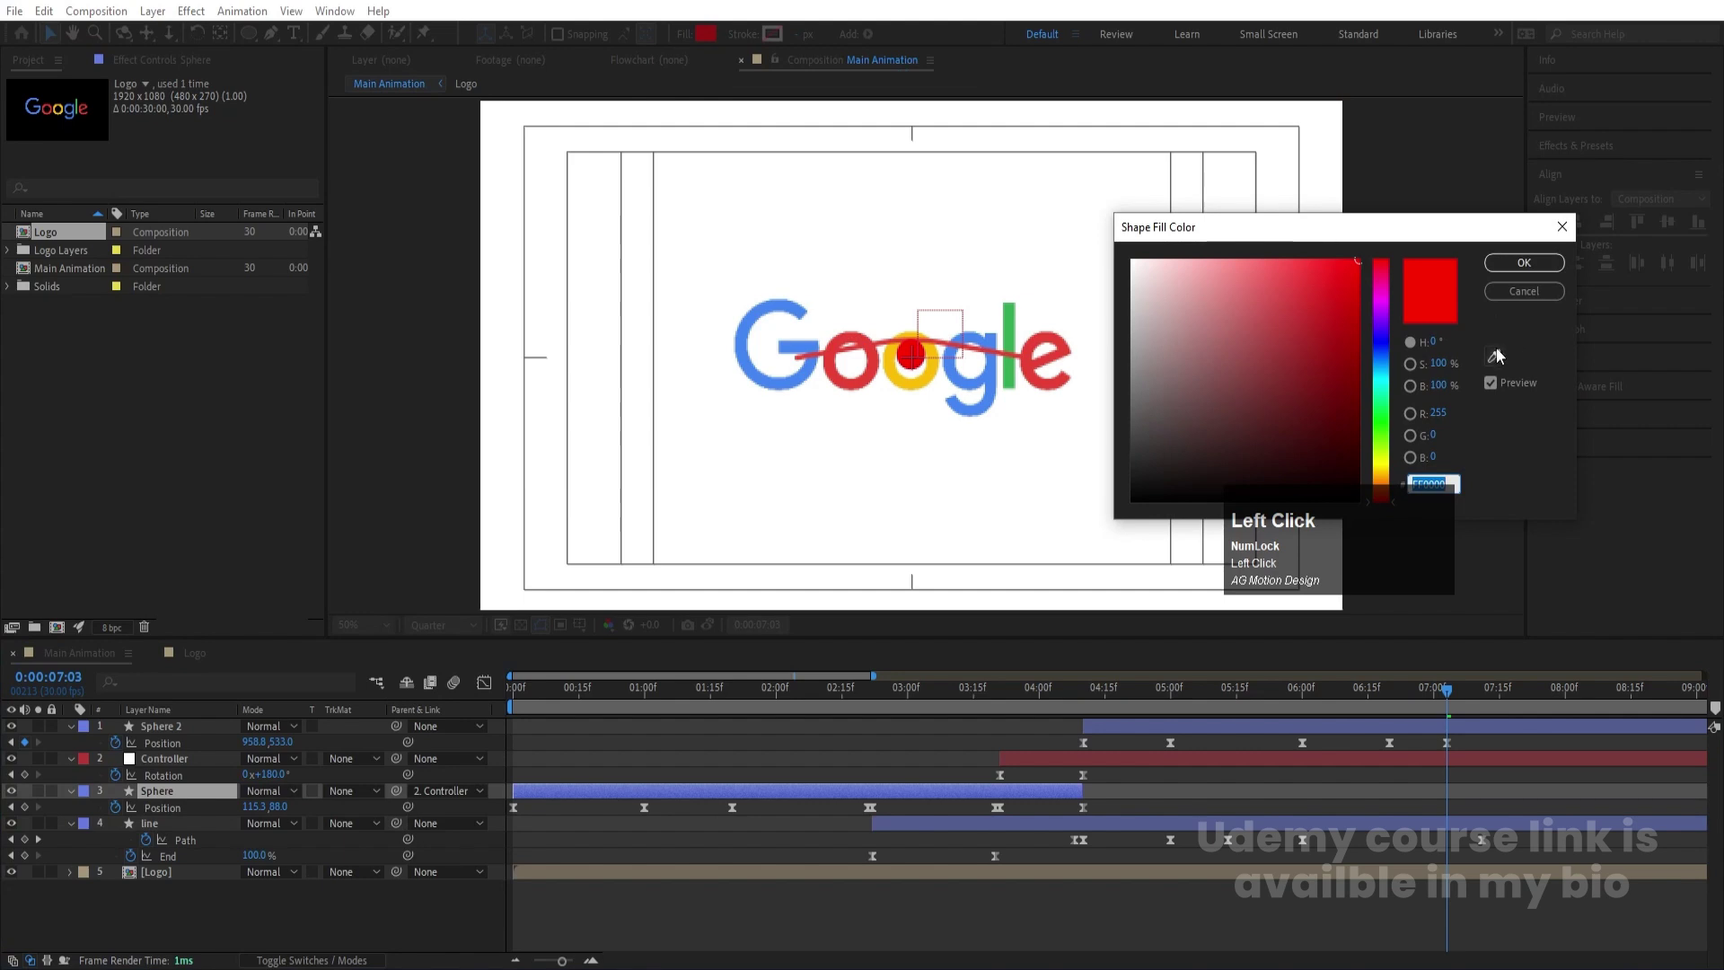
left_click(1494, 357)
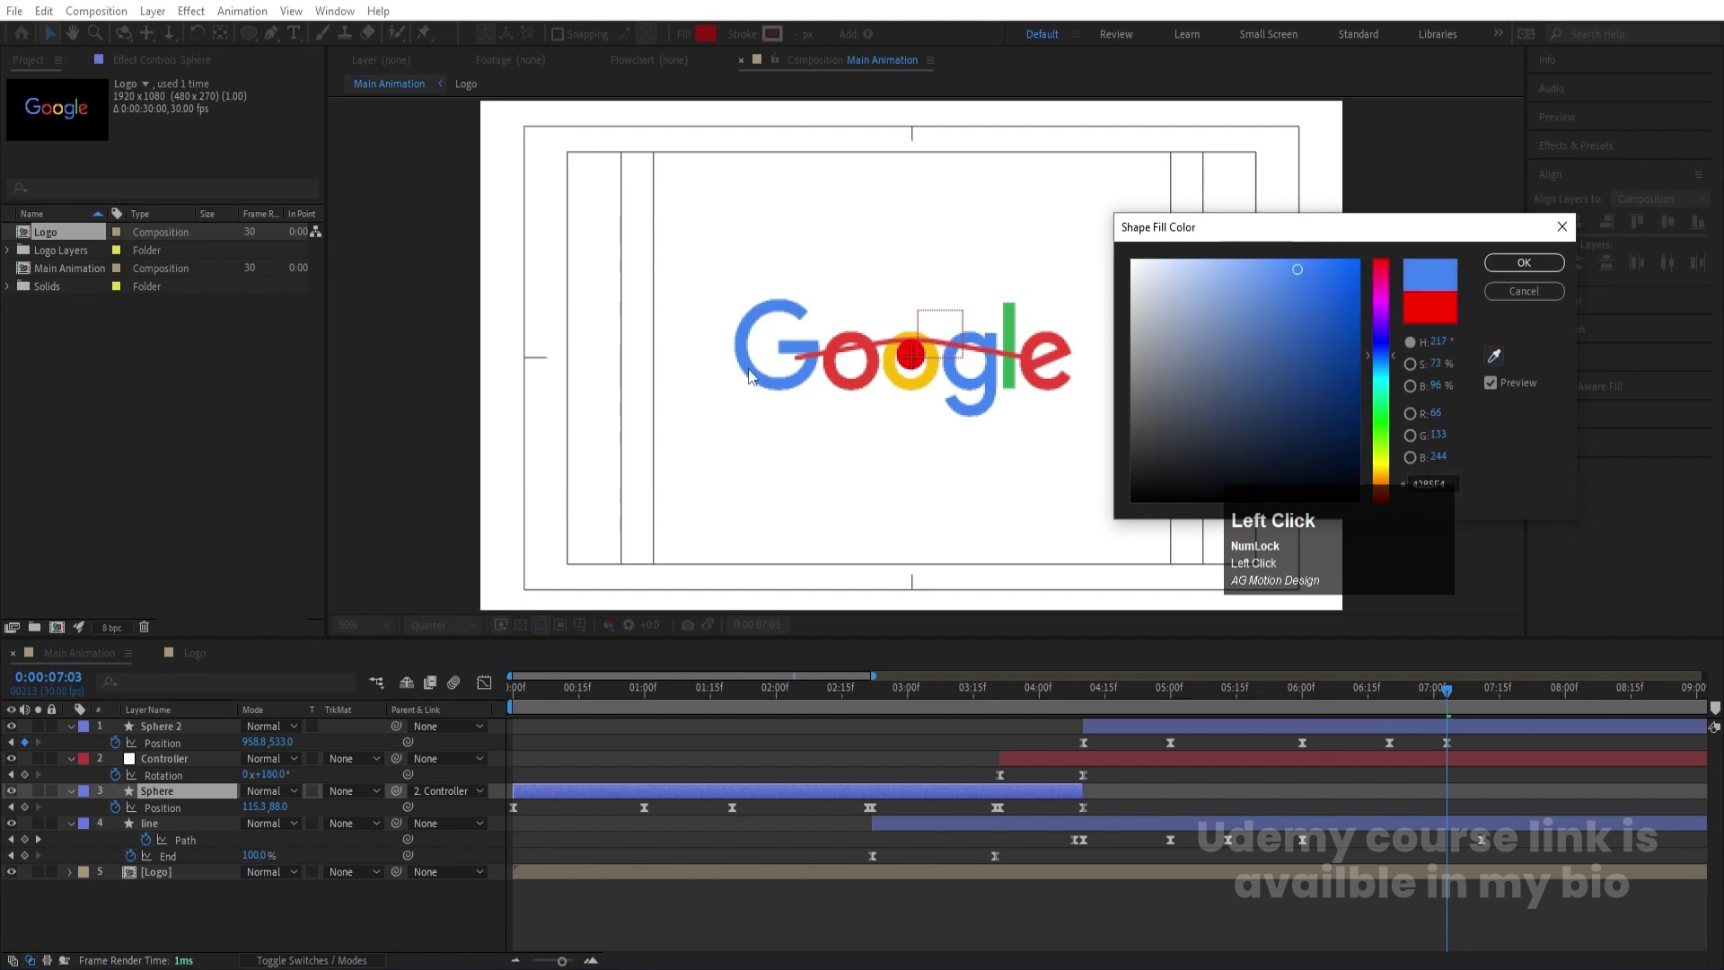
left_click(1524, 262)
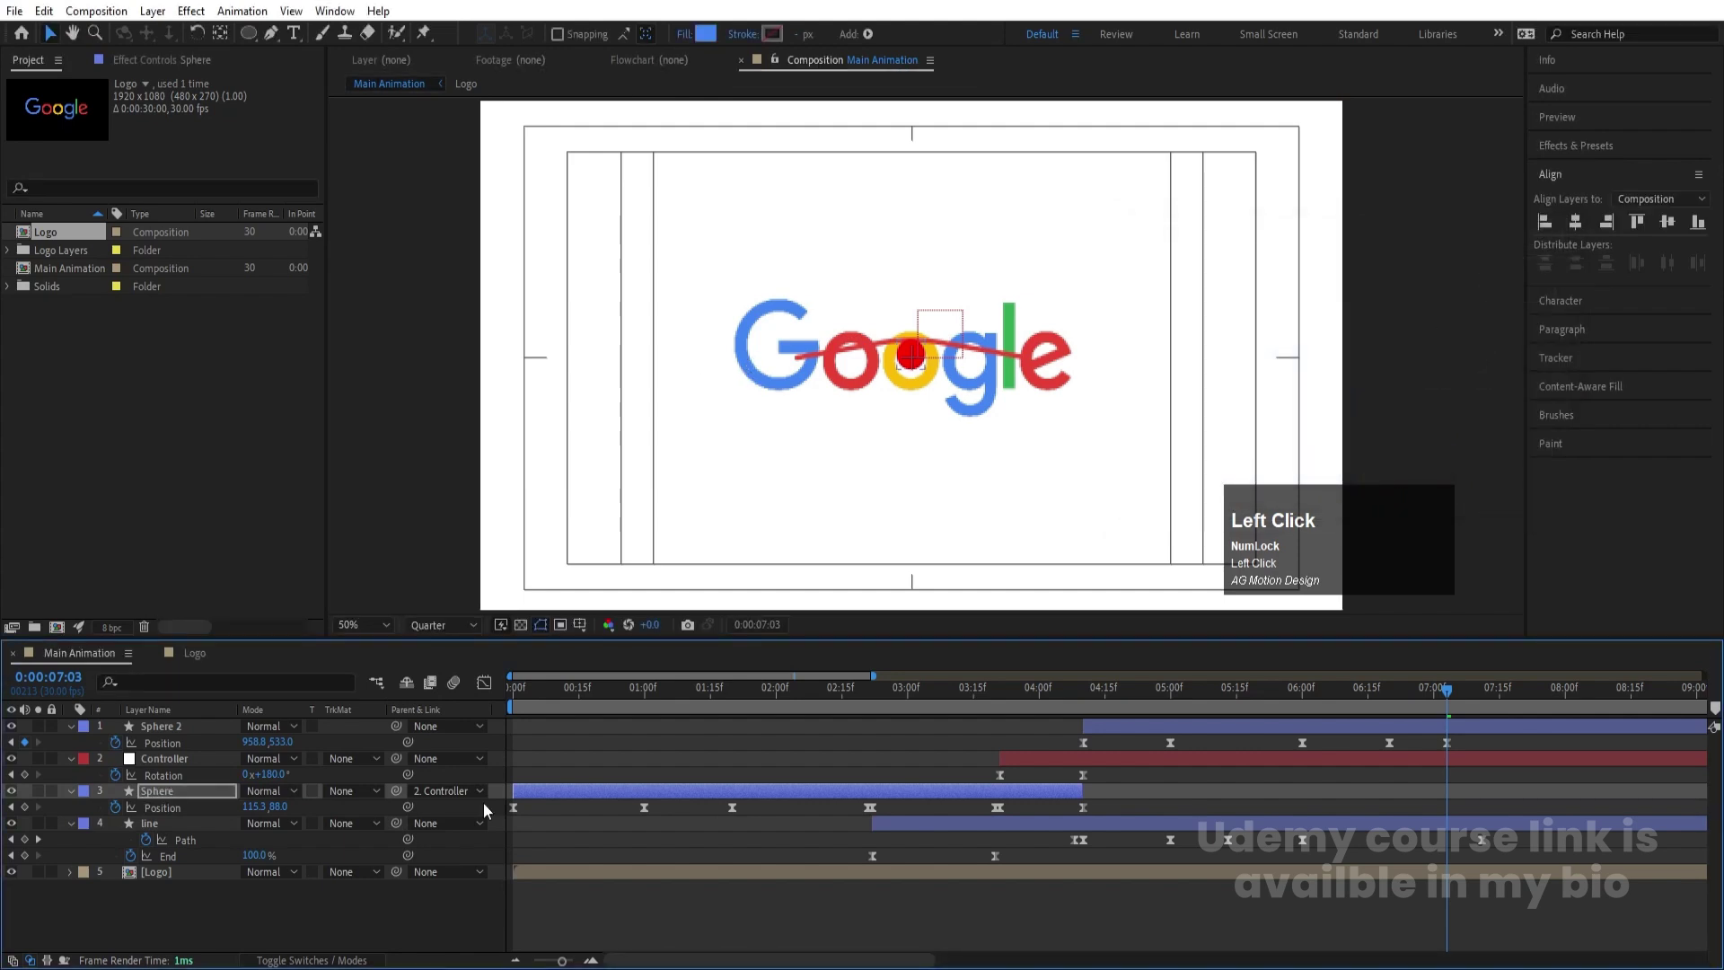
Set Sphere 2's fill colour to the same blue sampled from the logo (4285F4)
left_click(175, 723)
left_click(706, 35)
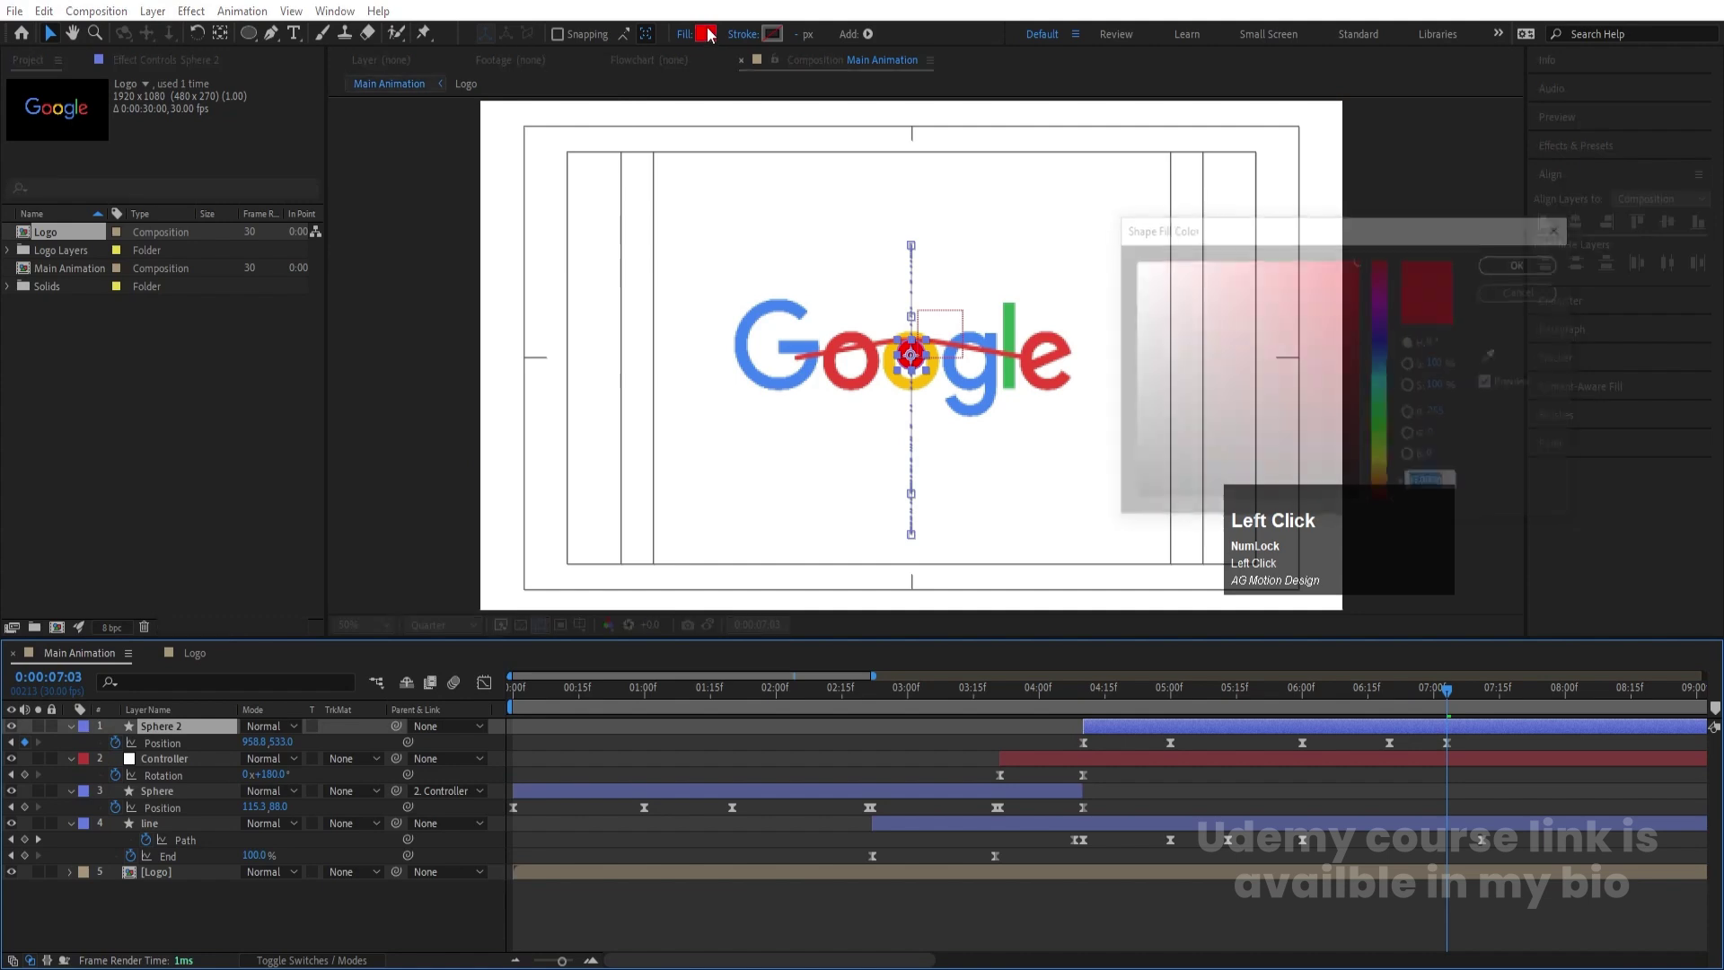
left_click(1494, 357)
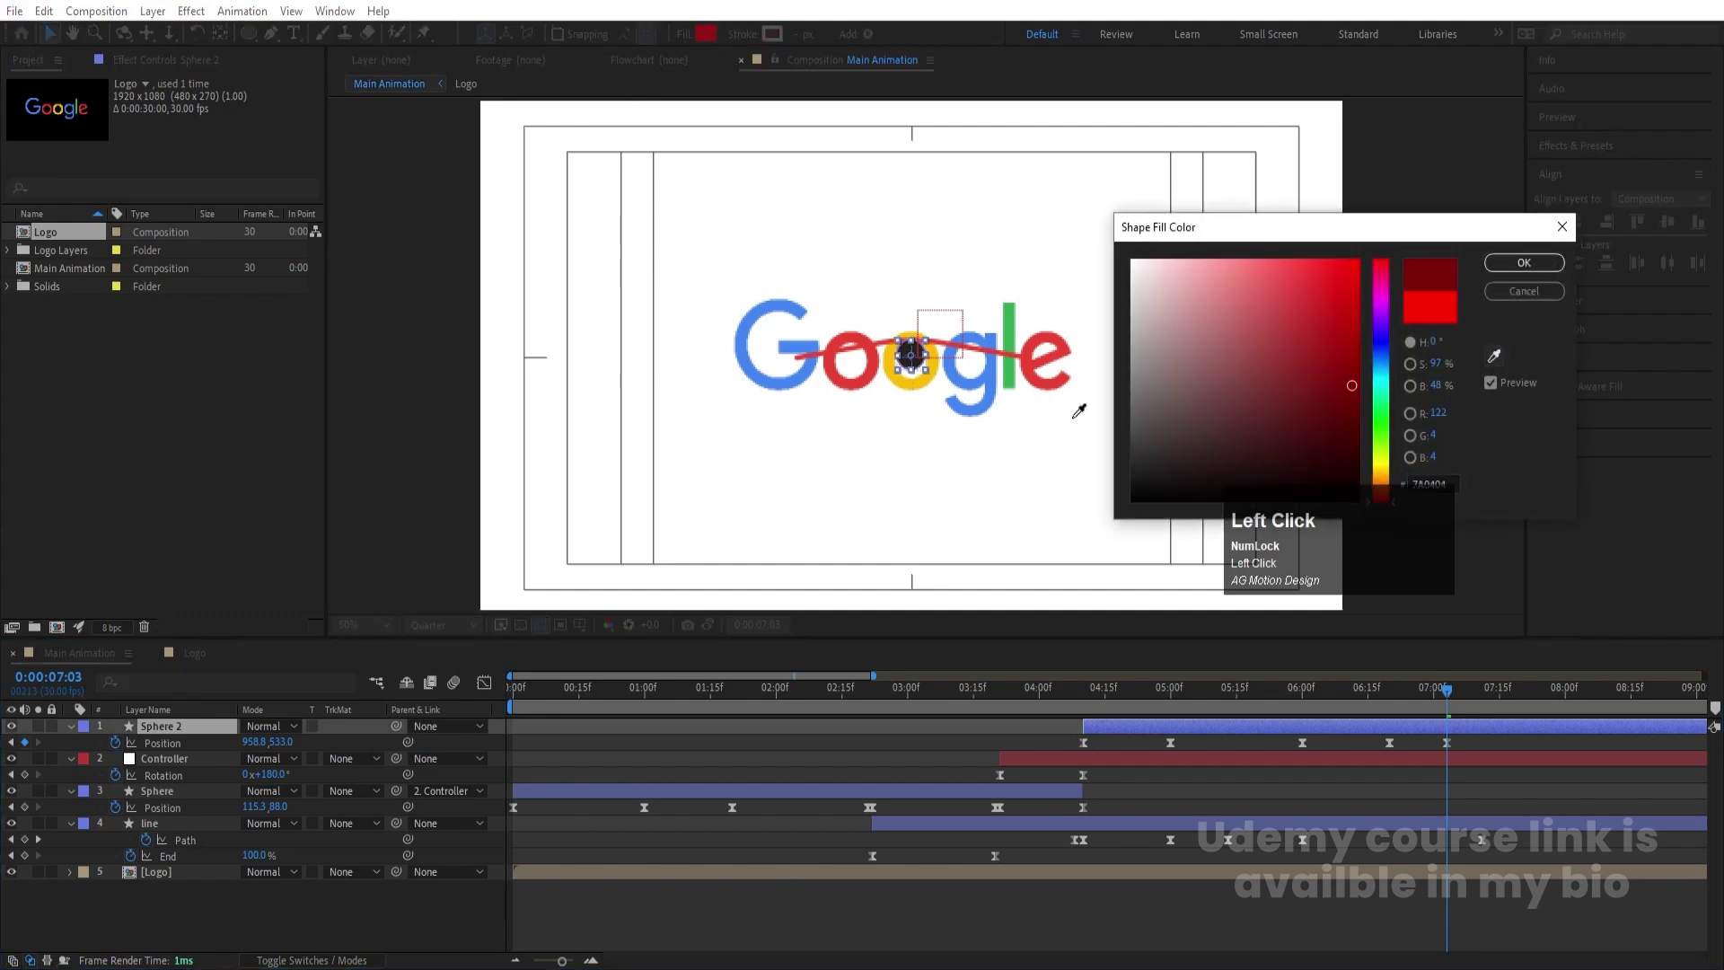
left_click(808, 366)
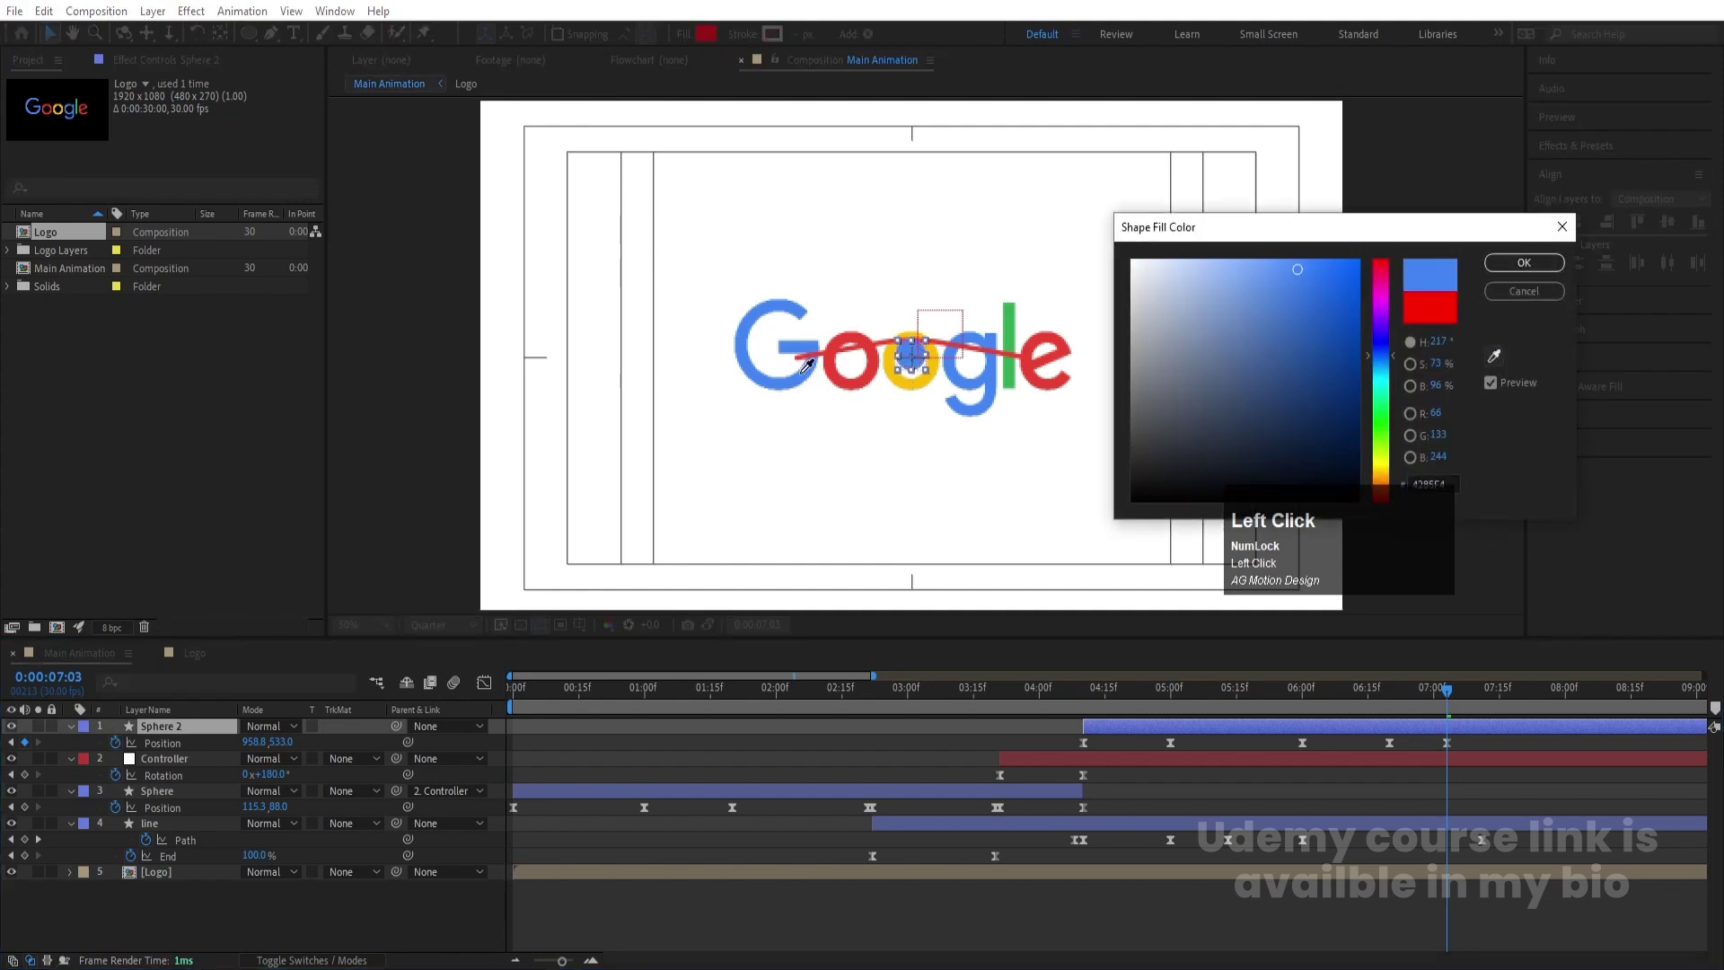
left_click(1517, 262)
Hide the Logo layer and preview the recoloured animation from 0:00:00:00
key("u")
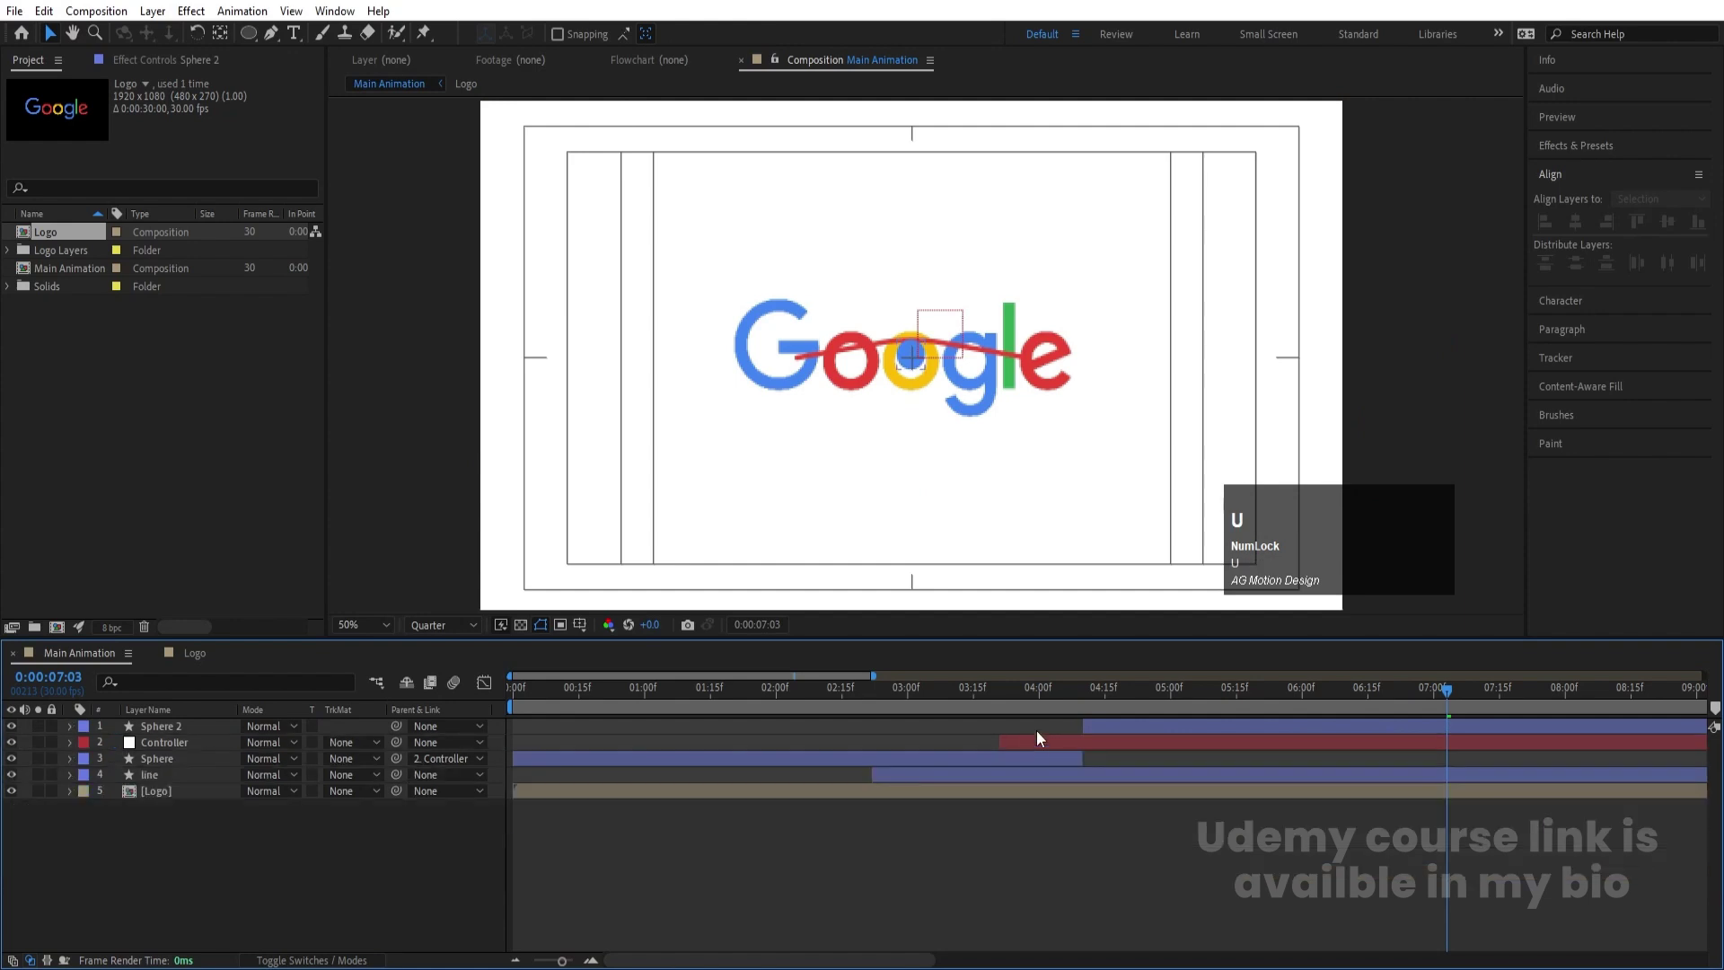
left_click(13, 790)
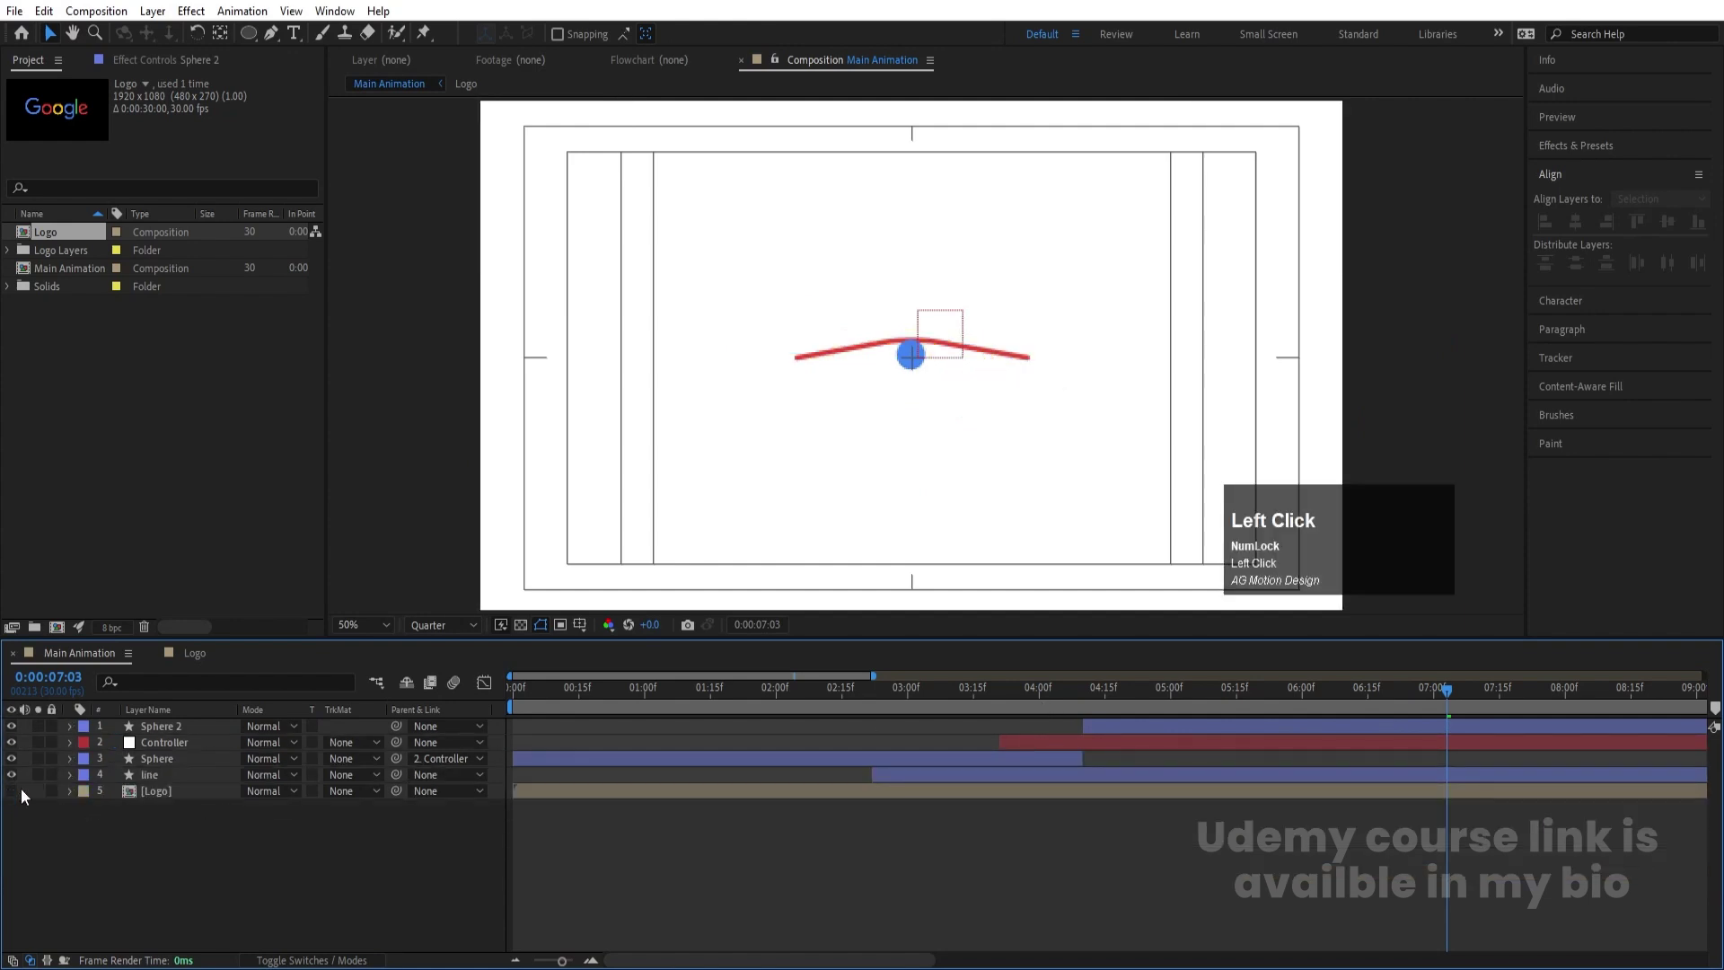
left_click(736, 688)
key("space")
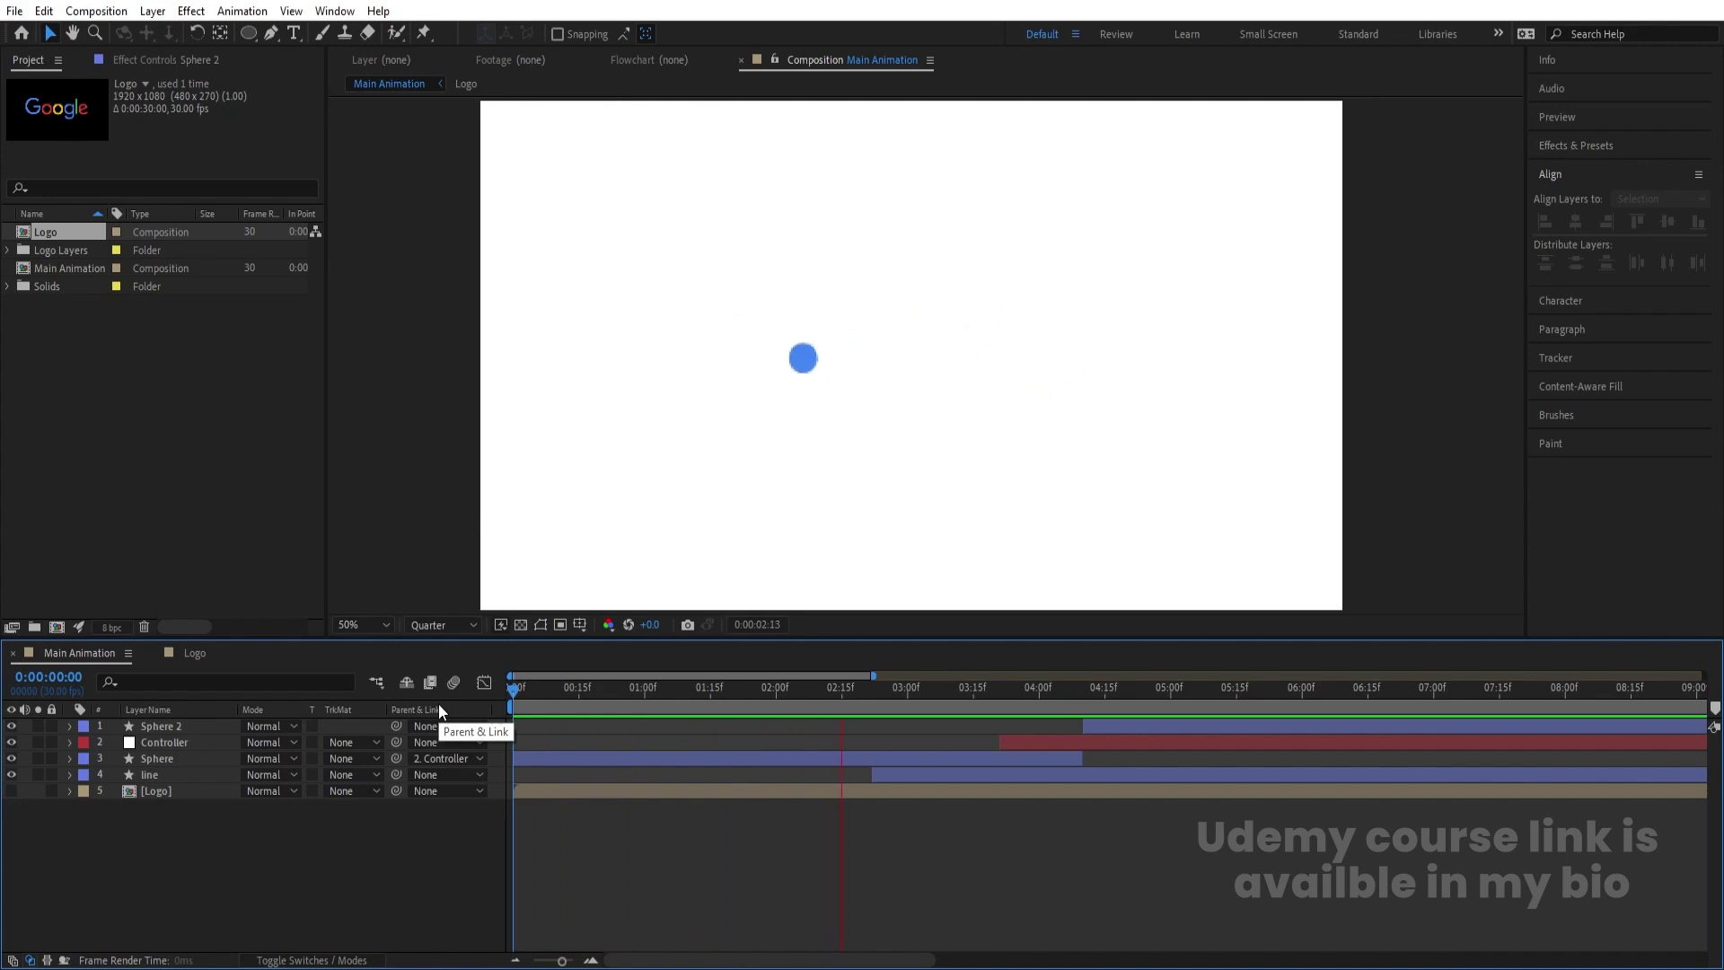
key("space")
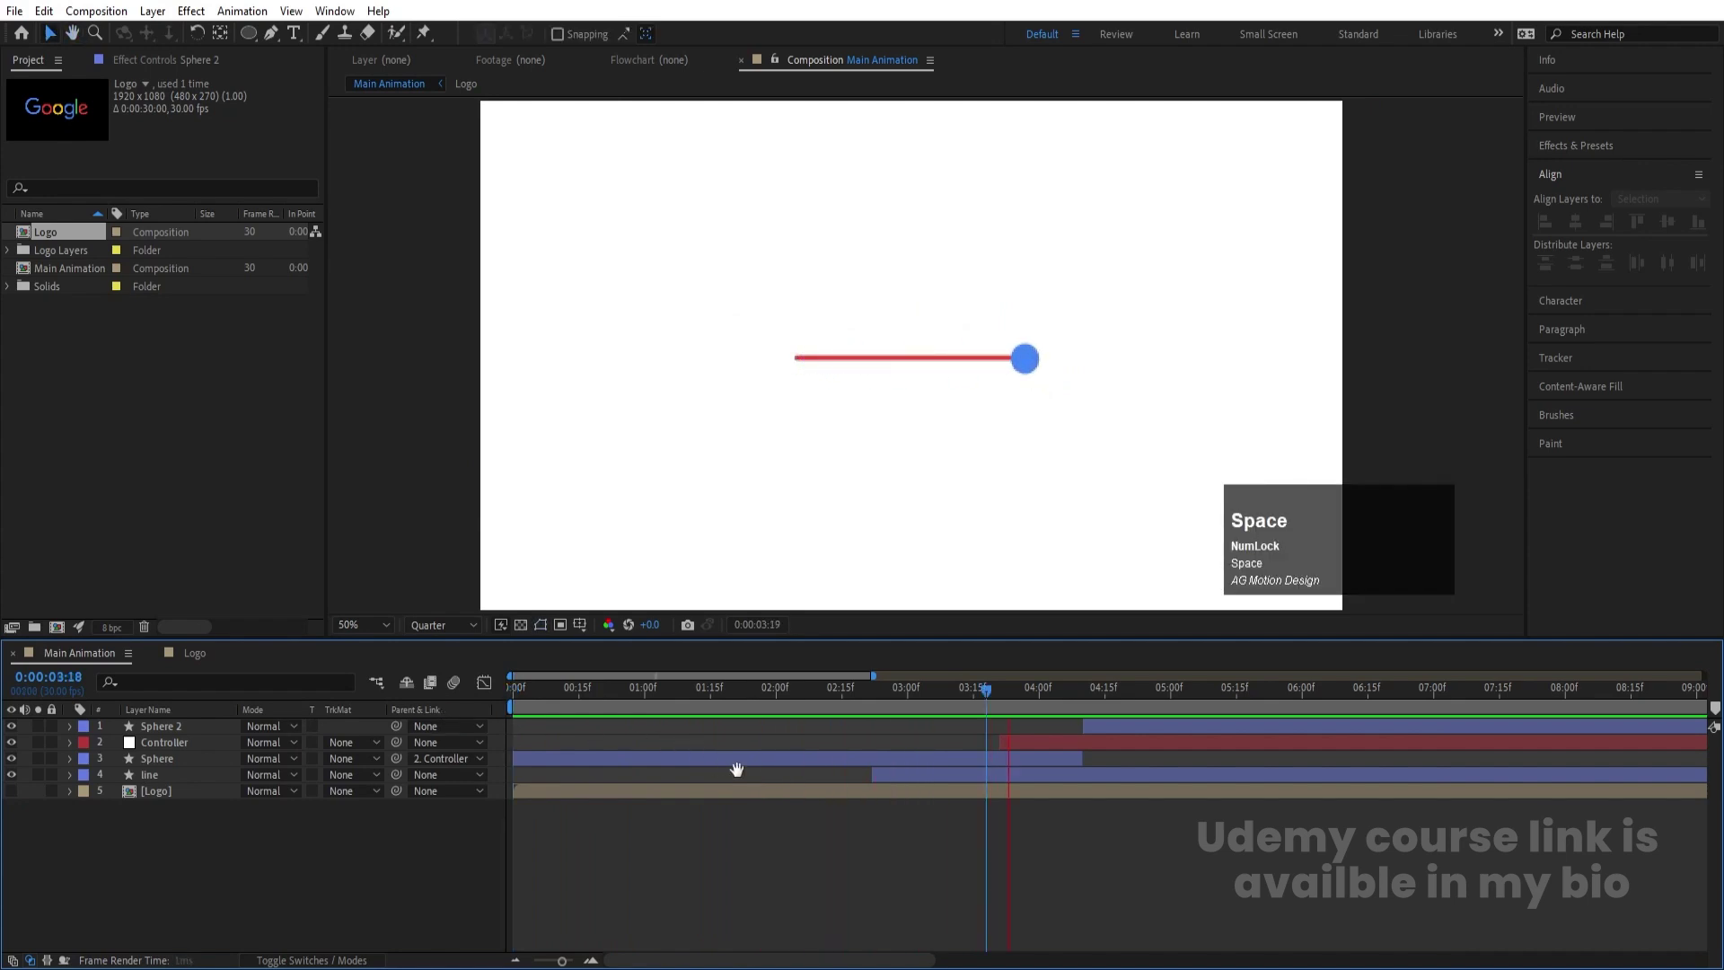
Reveal the Sphere layer's Position keyframes and go to the one at 0:00:01:20
left_click(713, 764)
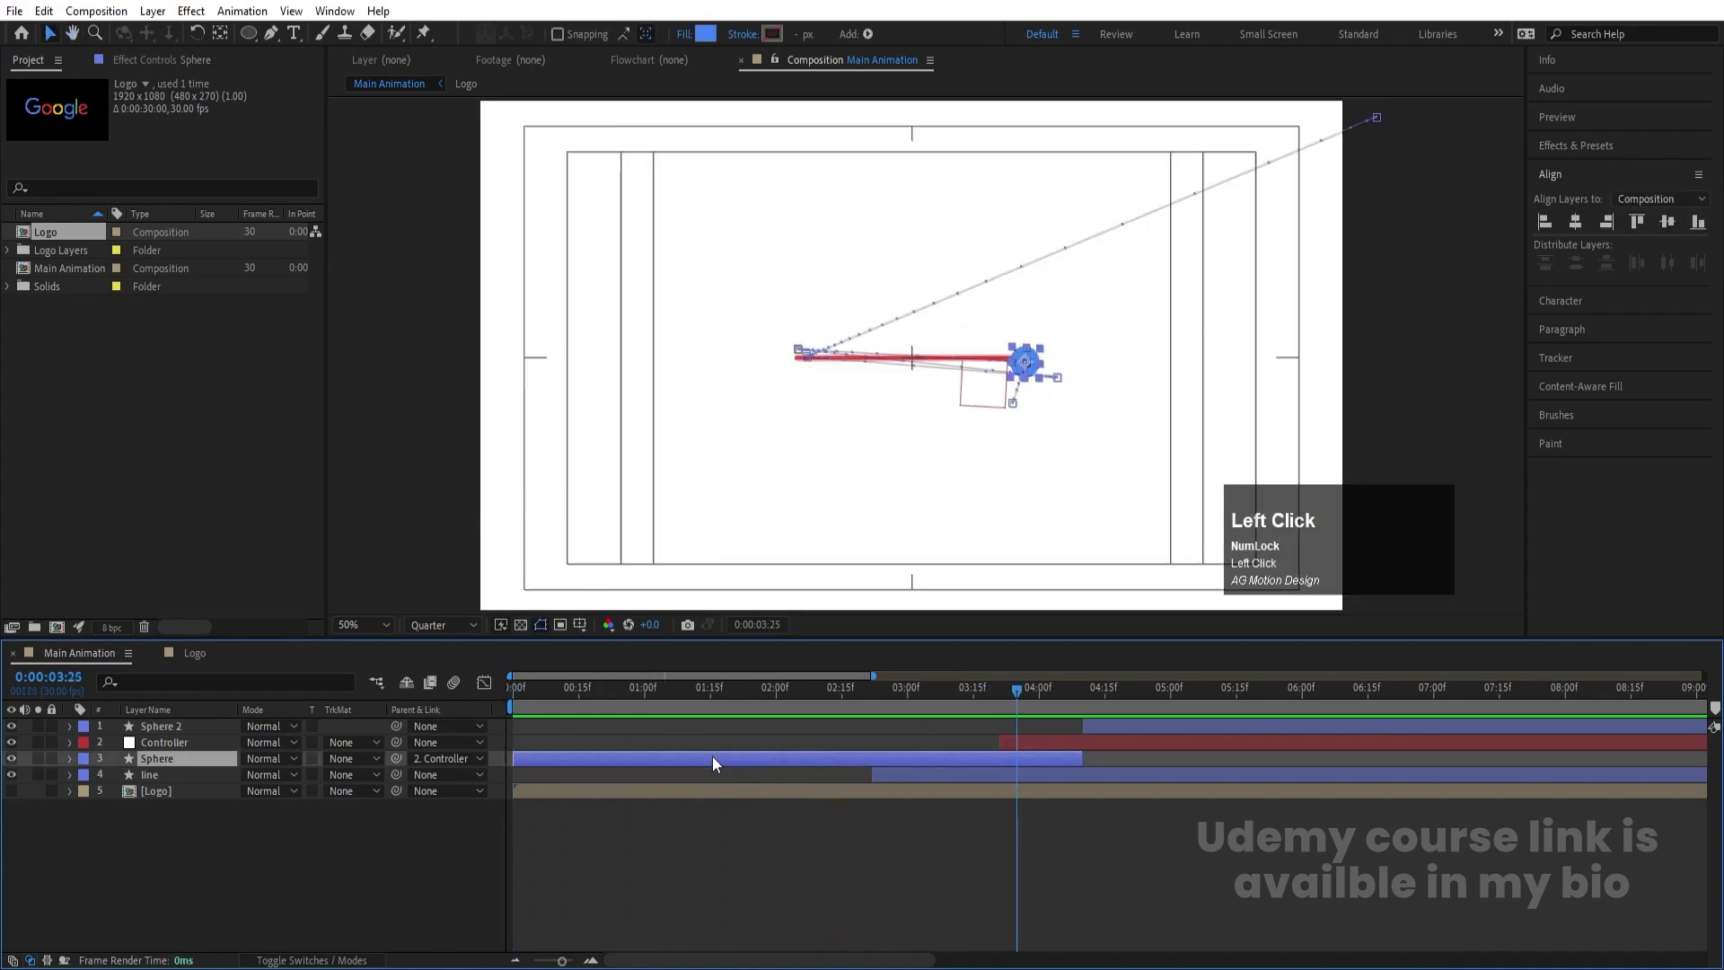
key("u")
left_click_drag(883, 690, 743, 680)
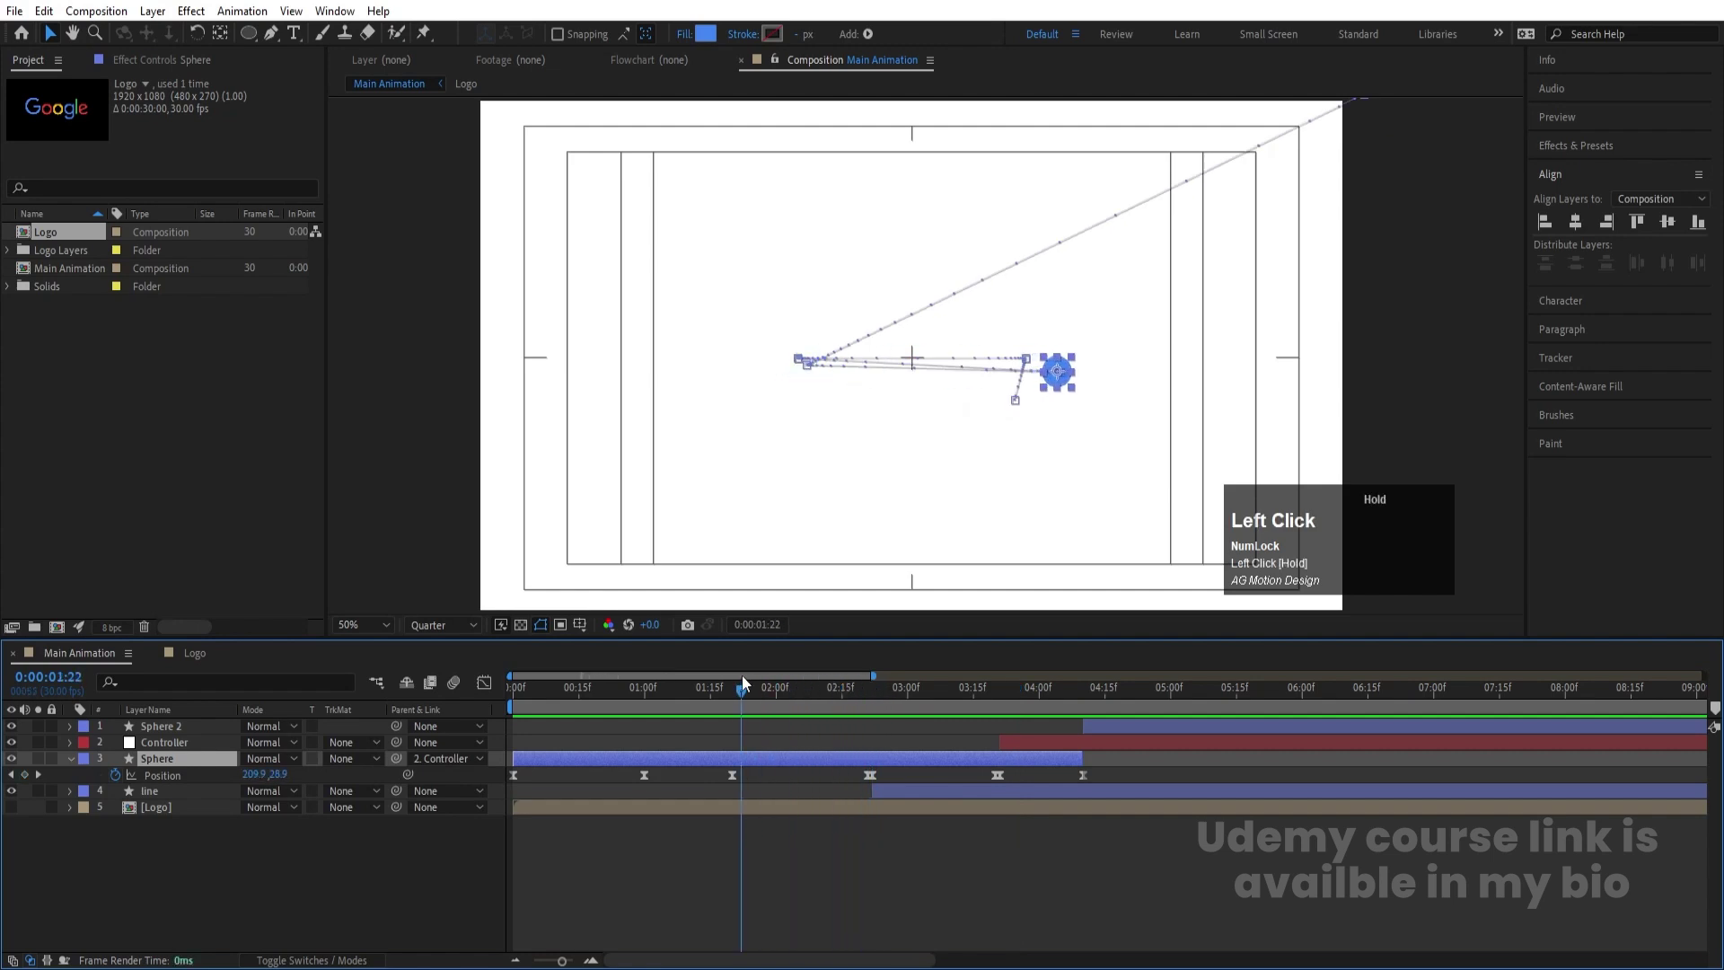
key("j")
Raise the Sphere's Position keyframe at 0:00:01:20 to a Y value of -167.1 and preview the motion
left_click_drag(272, 777, 172, 703)
key("space")
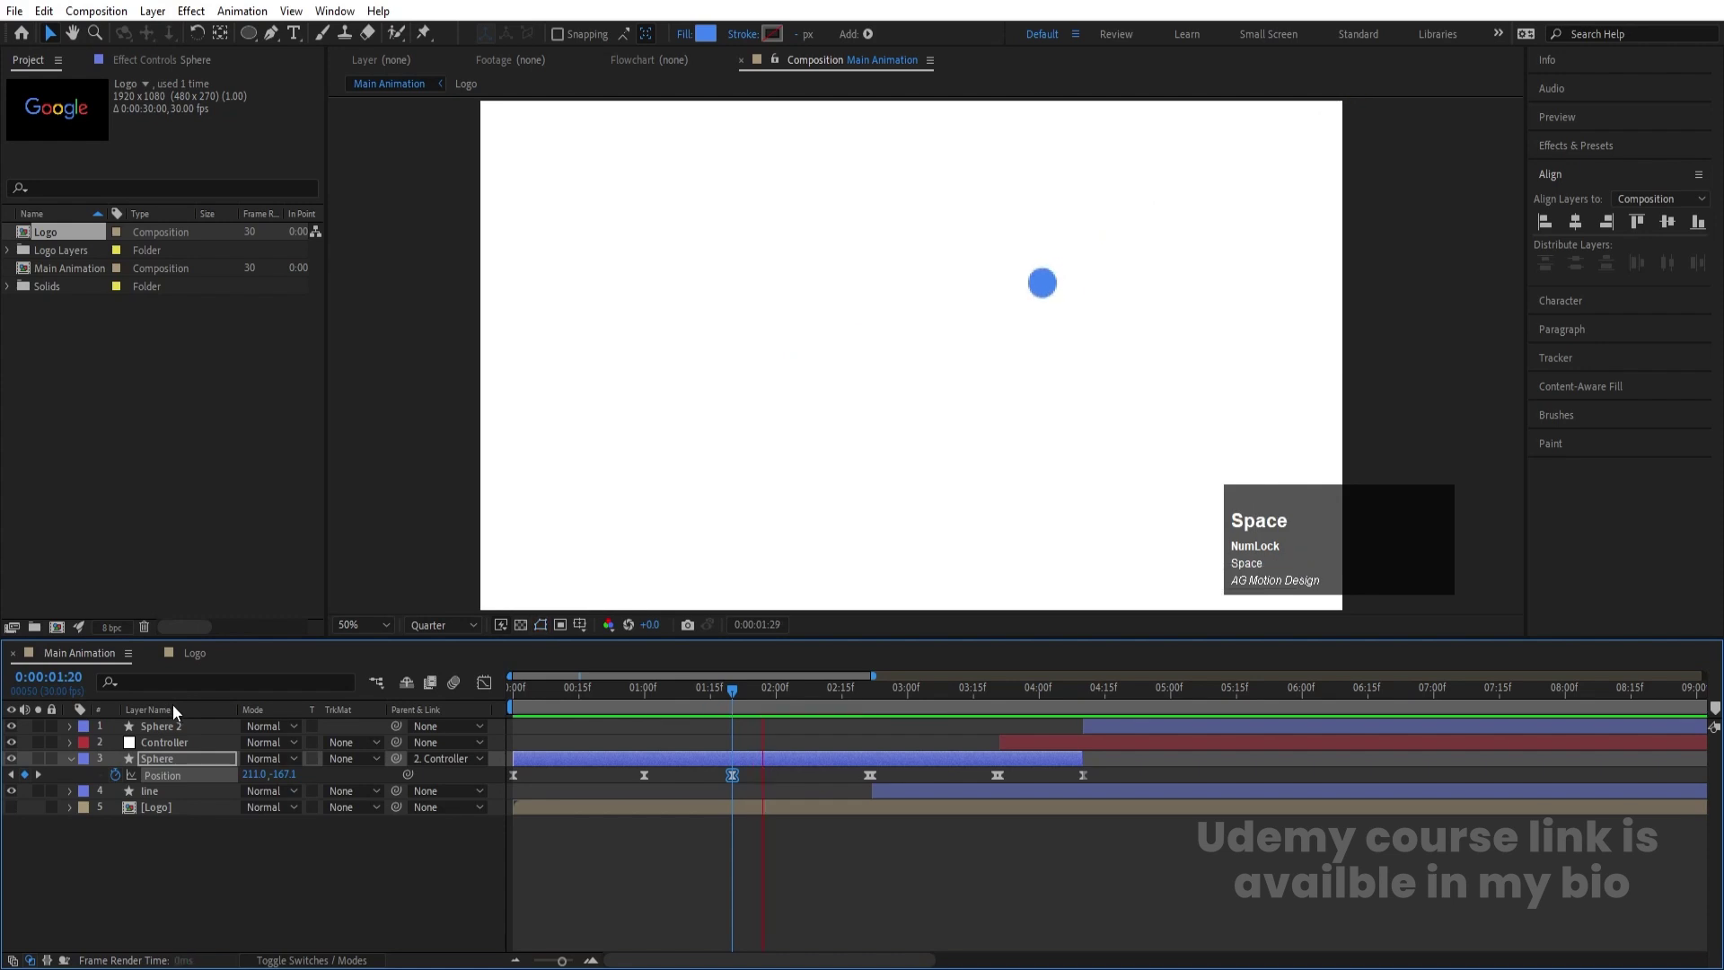
key("space")
Lower the Sphere's Position keyframe at 0:00:01:20 to a Y value of about 182.9 and preview from 0:00:00:19
key("j")
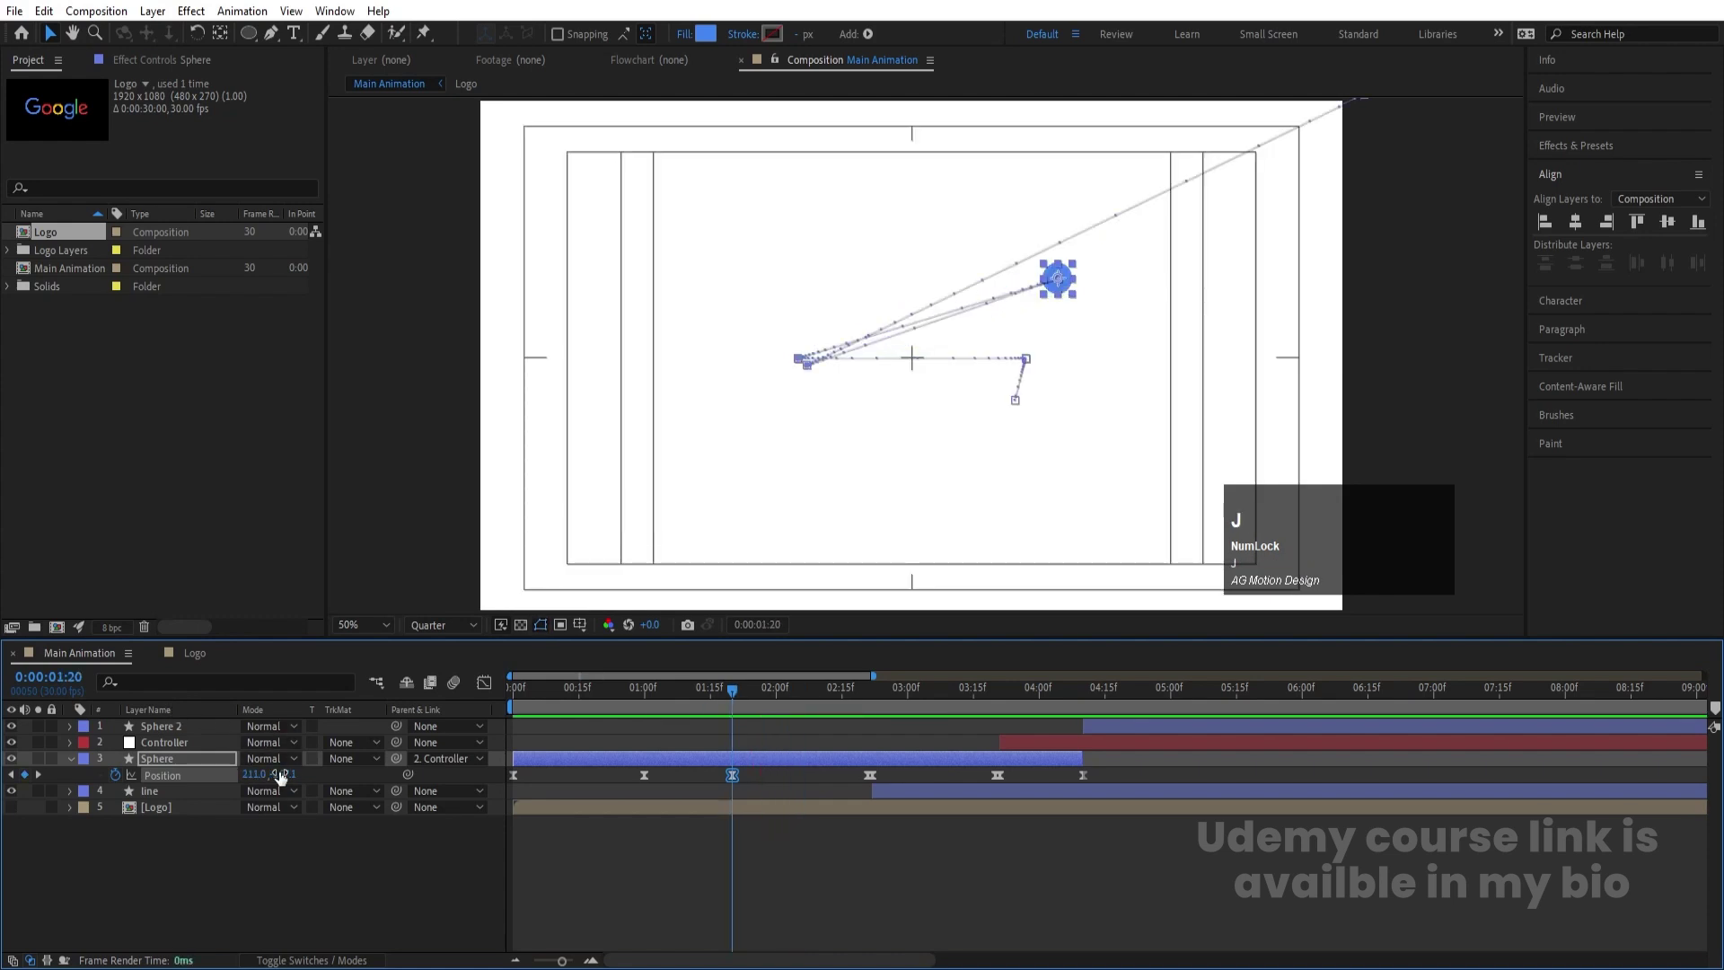
left_click_drag(281, 777, 591, 806)
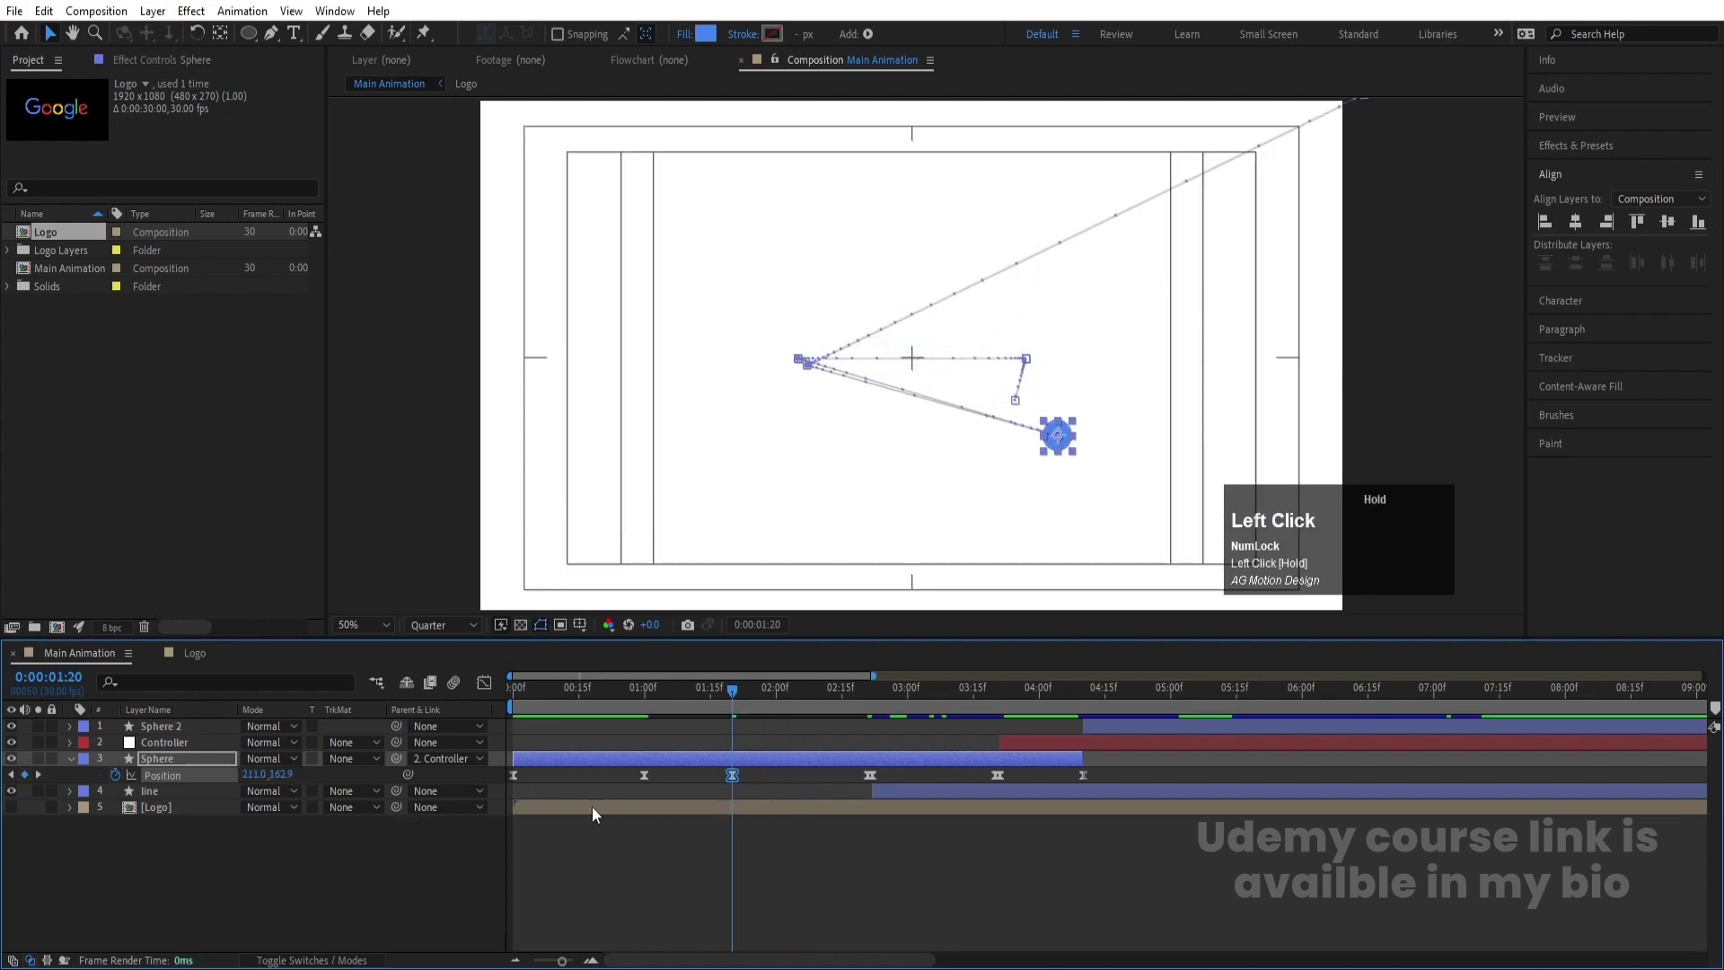
left_click(595, 684)
key("space")
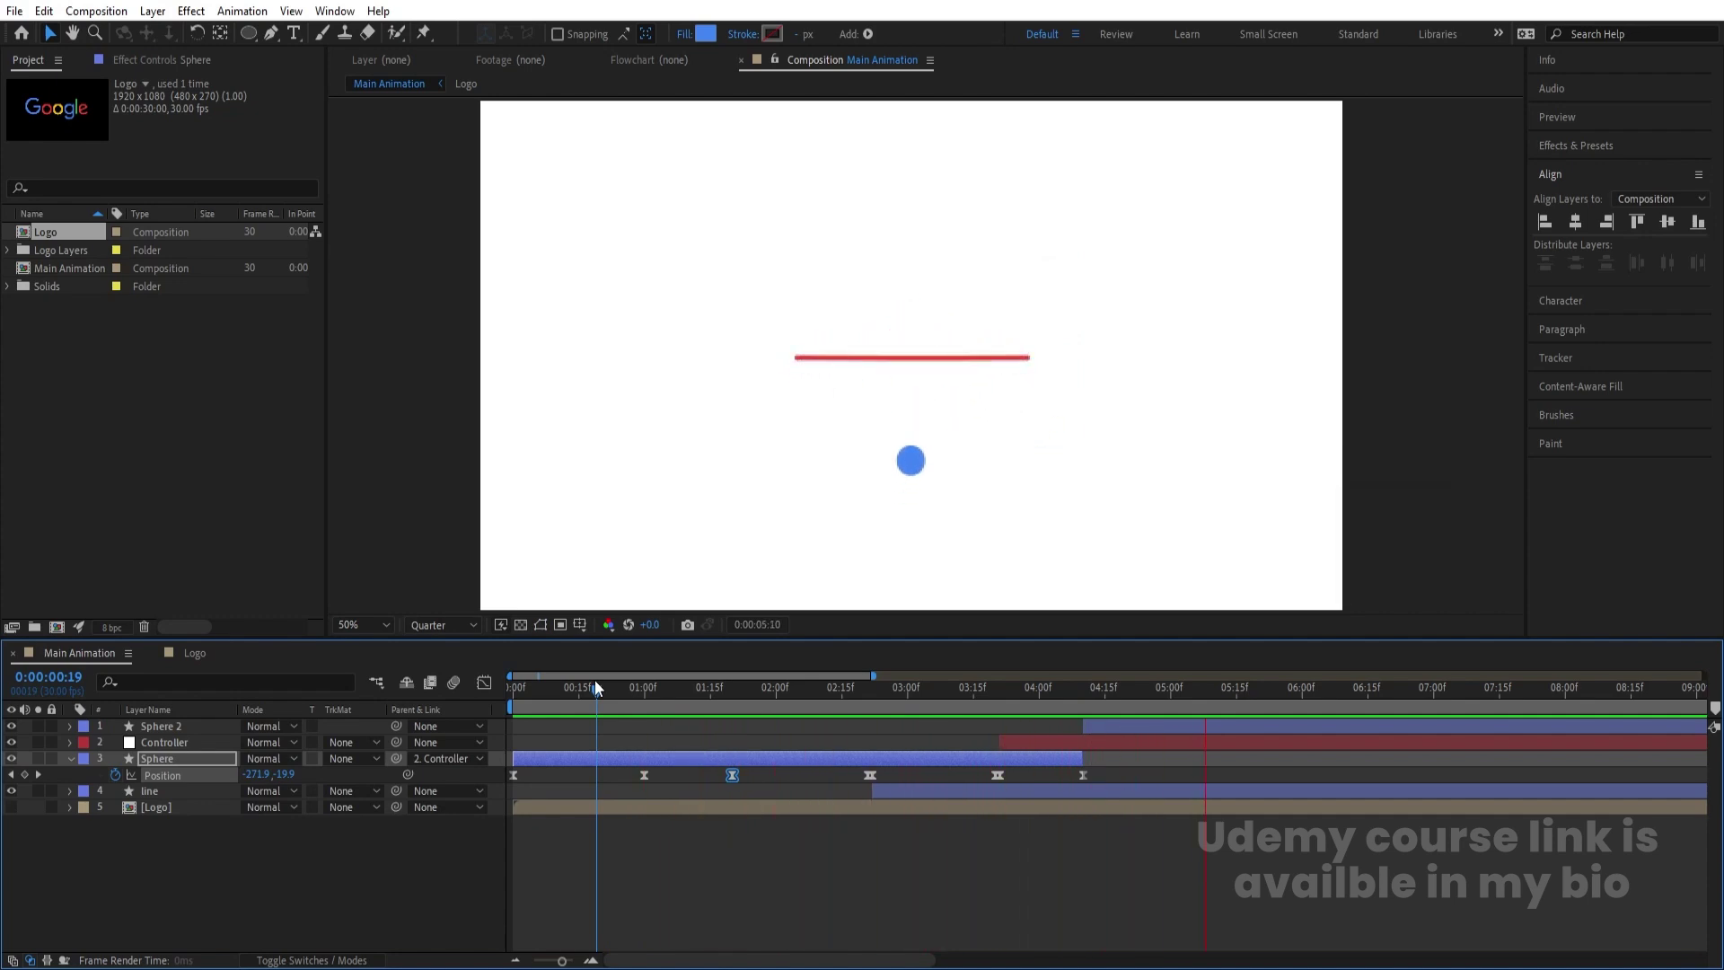
key("space")
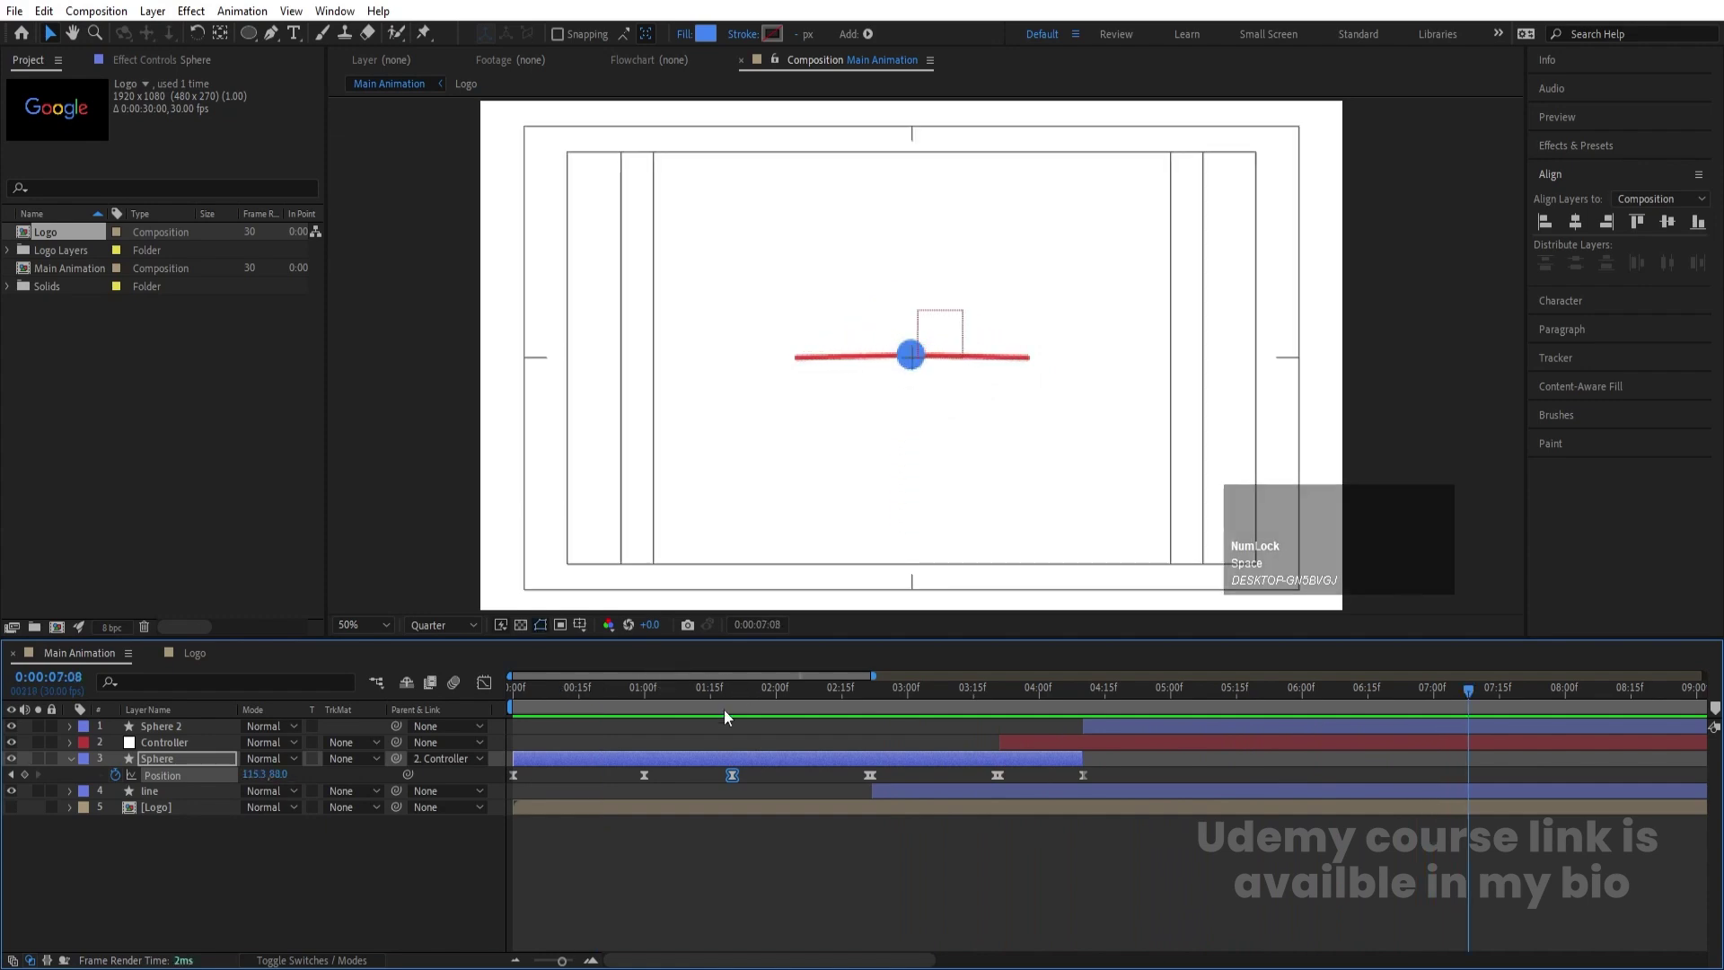
Set the line layer's stroke width to 30 px
left_click(145, 791)
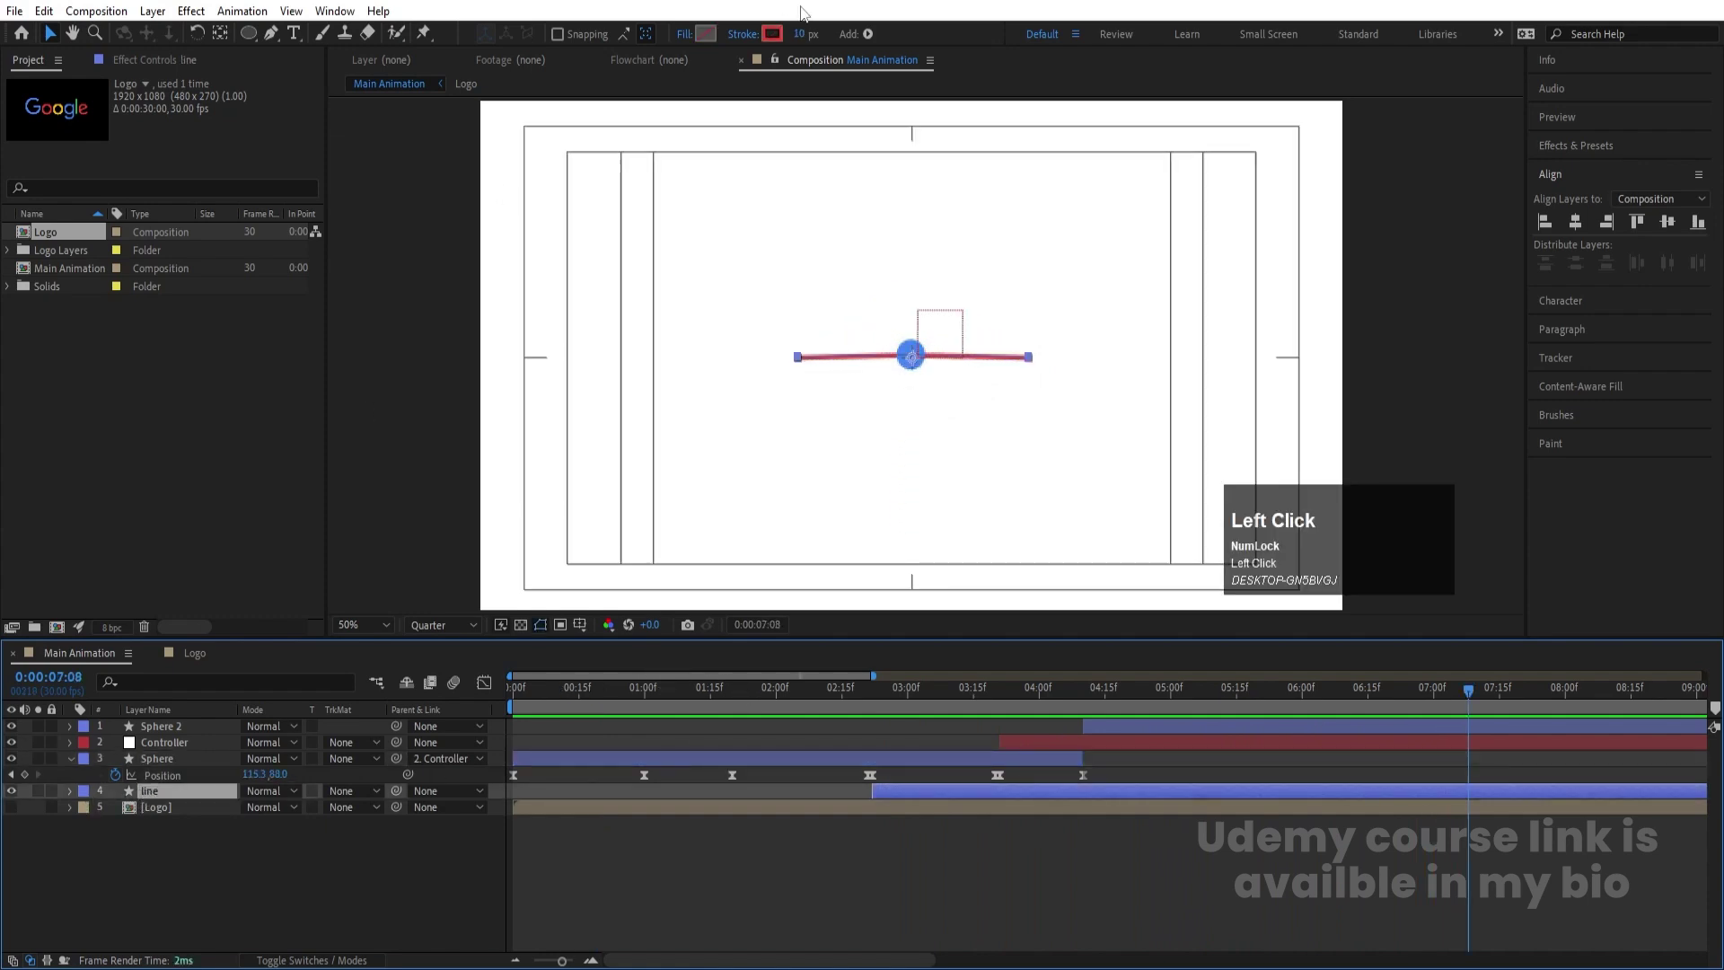
left_click(808, 34)
type("30")
key("Return")
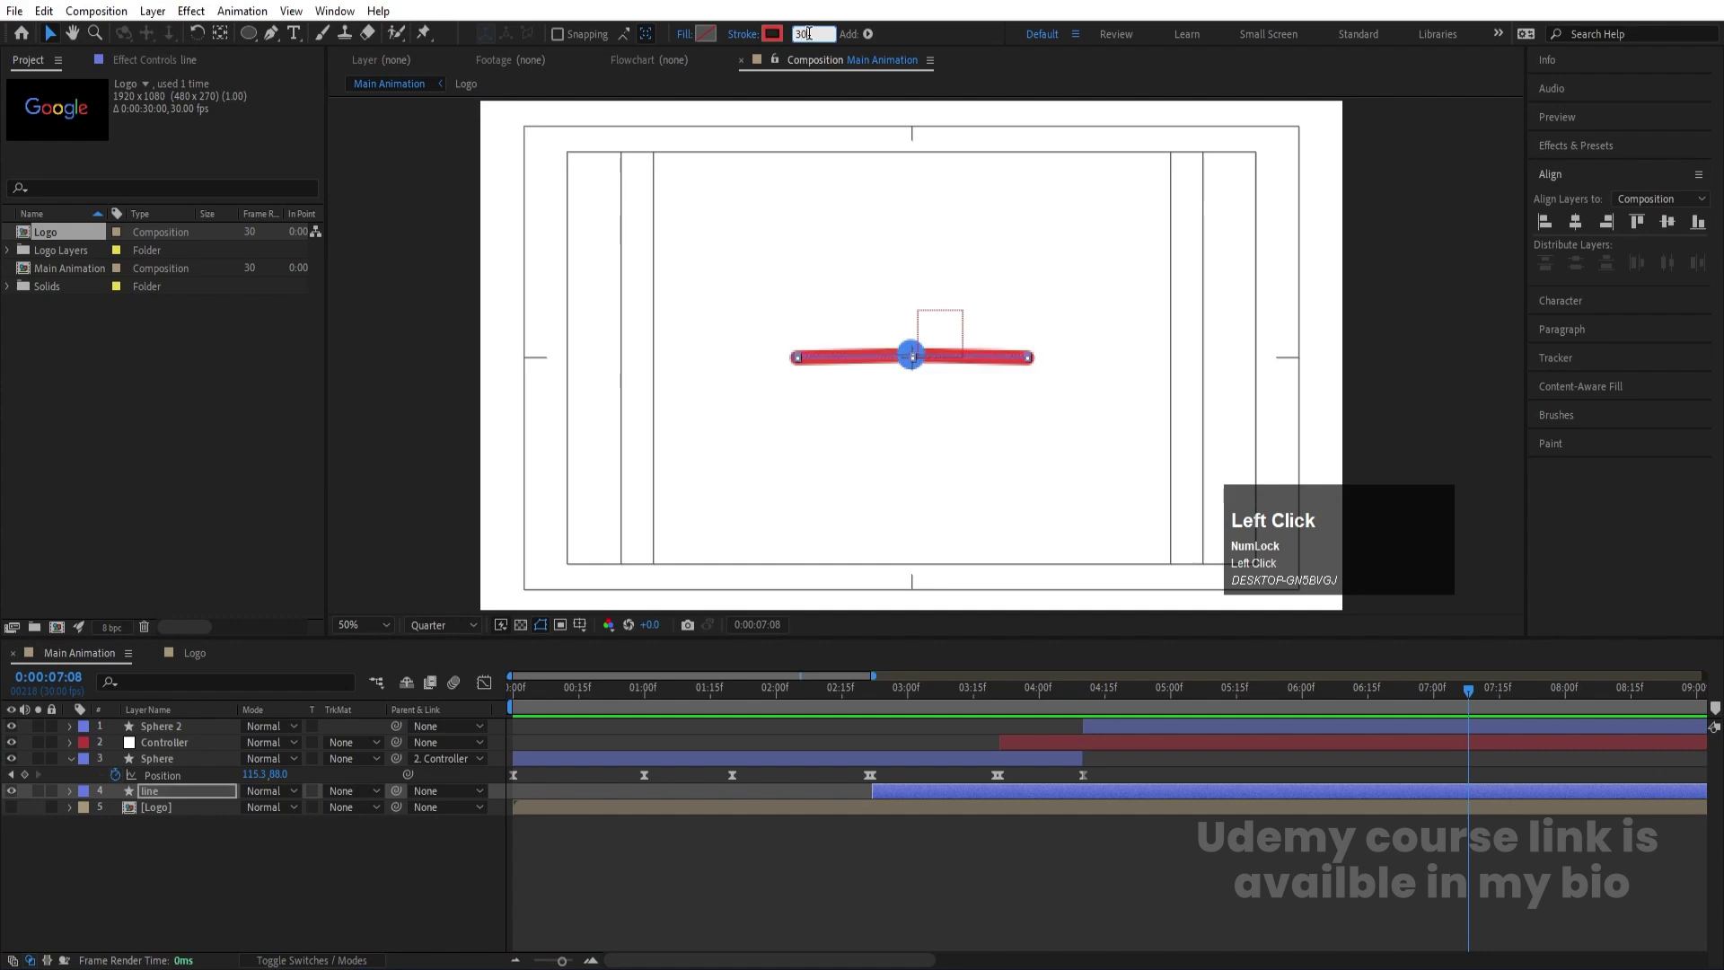
left_click(170, 855)
Set the line layer's stroke width to 15 px
left_click(158, 790)
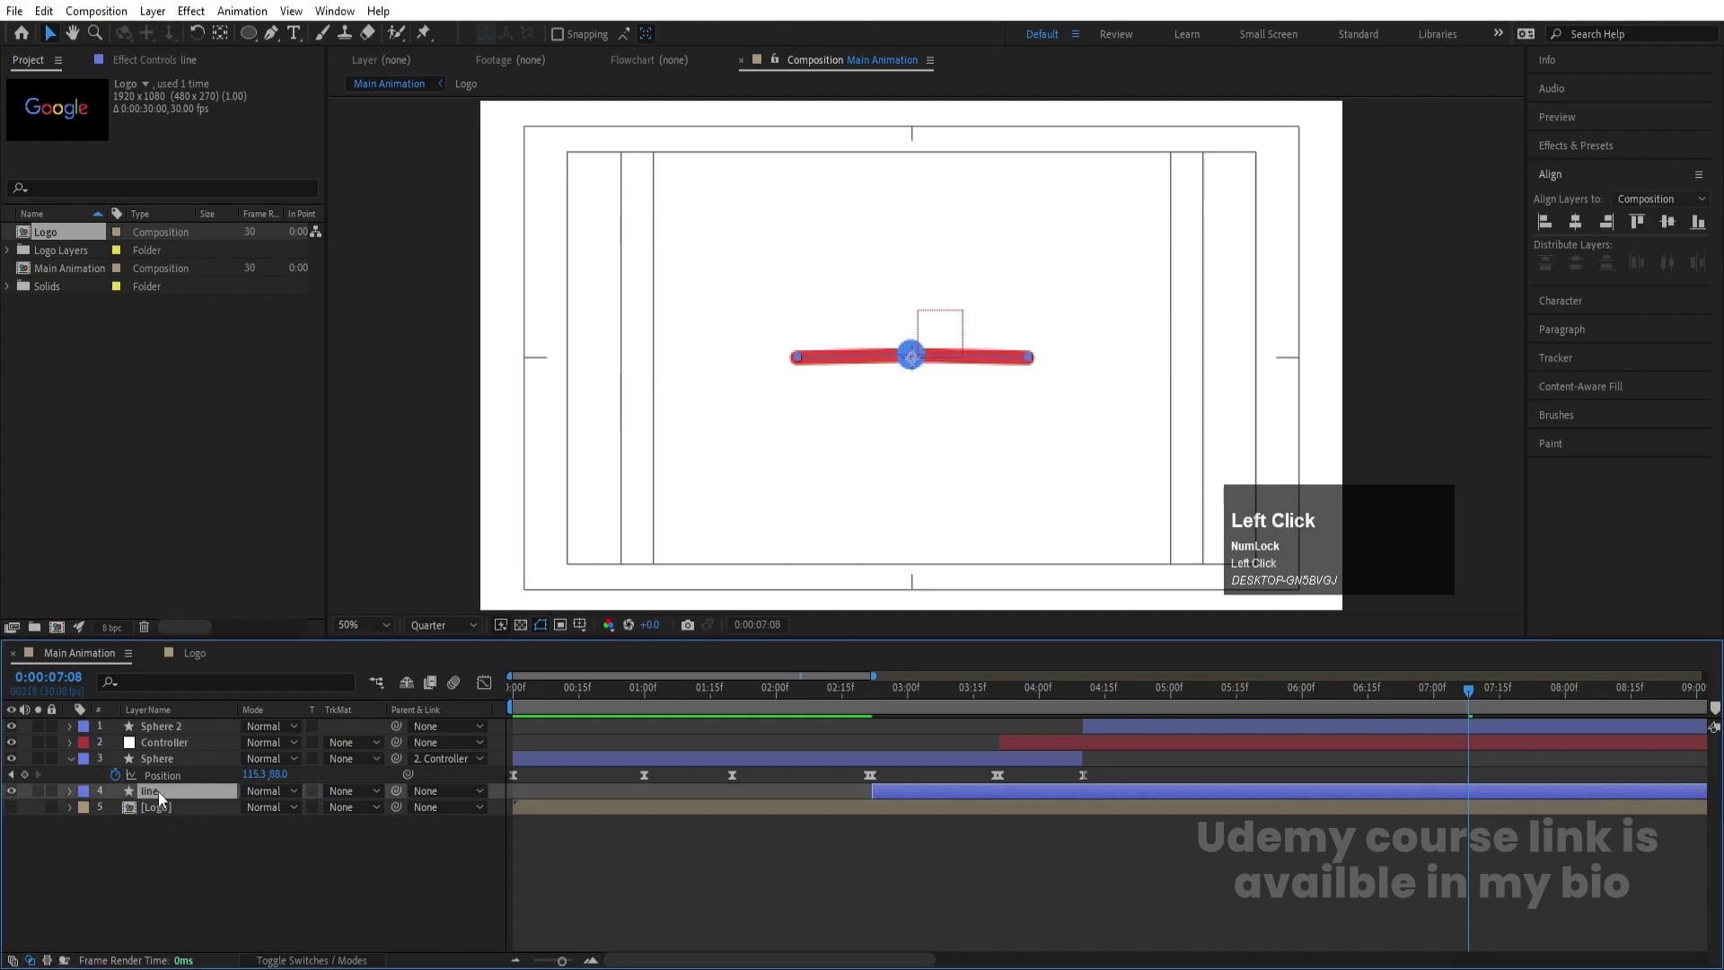
left_click(804, 34)
type("15")
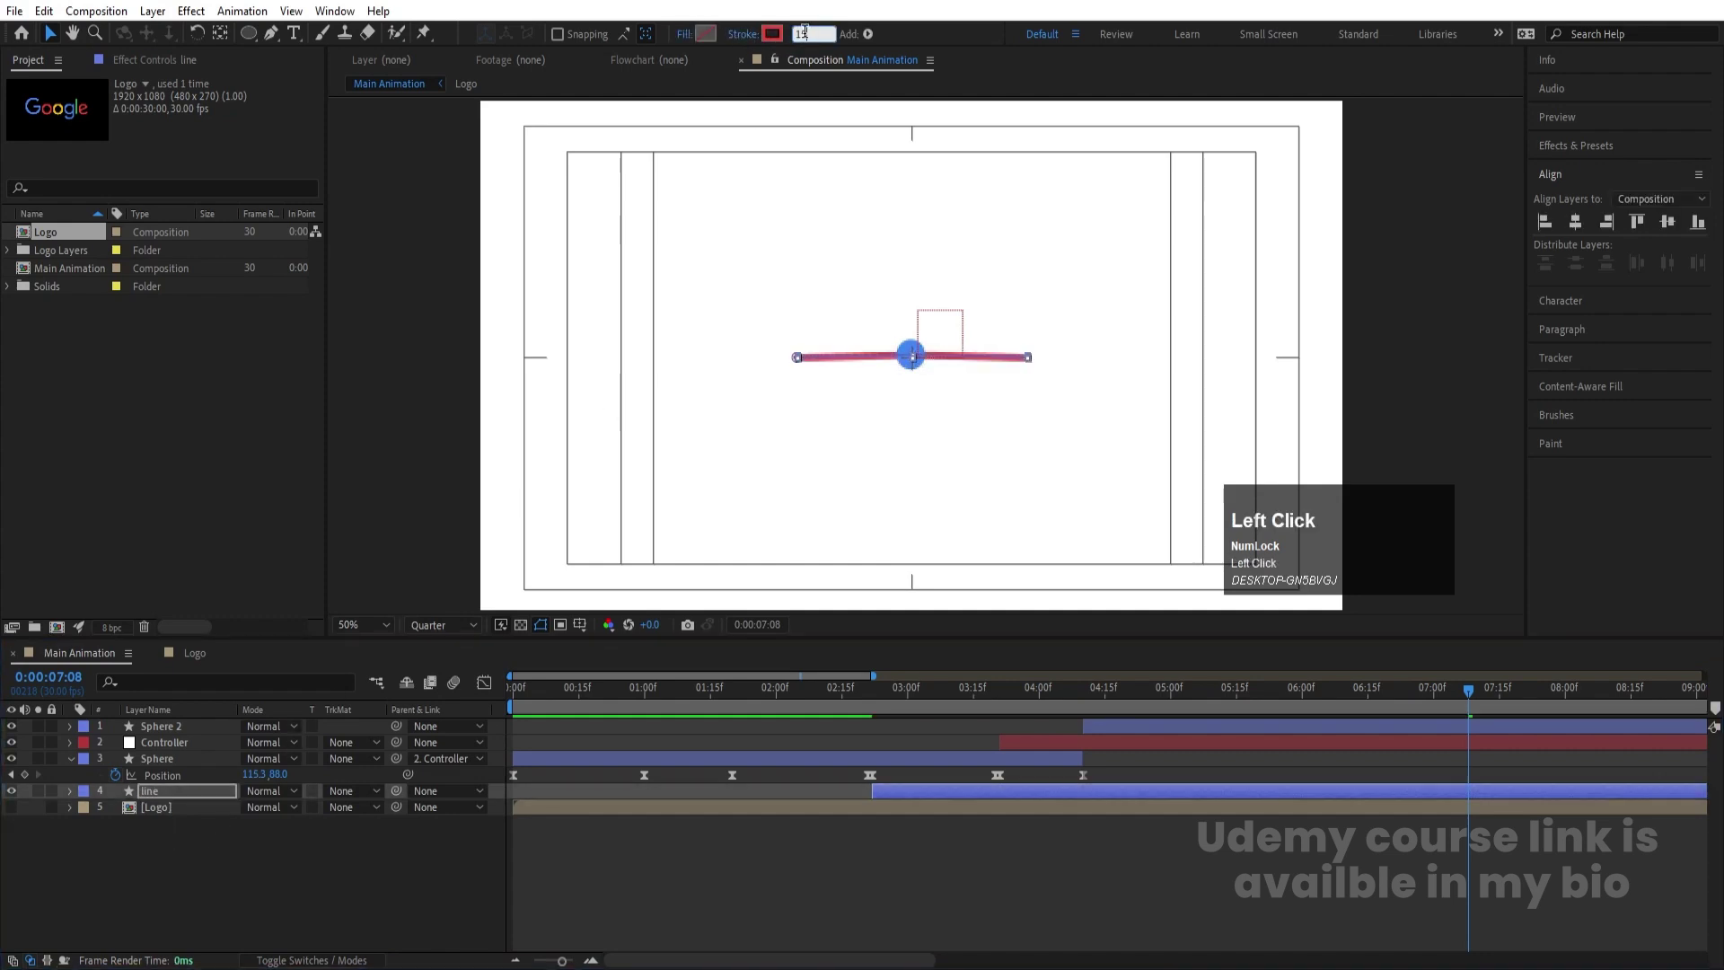
Duplicate the line layer and nudge the copy up just above the original line
key("Return")
left_click(163, 800)
left_click(154, 783)
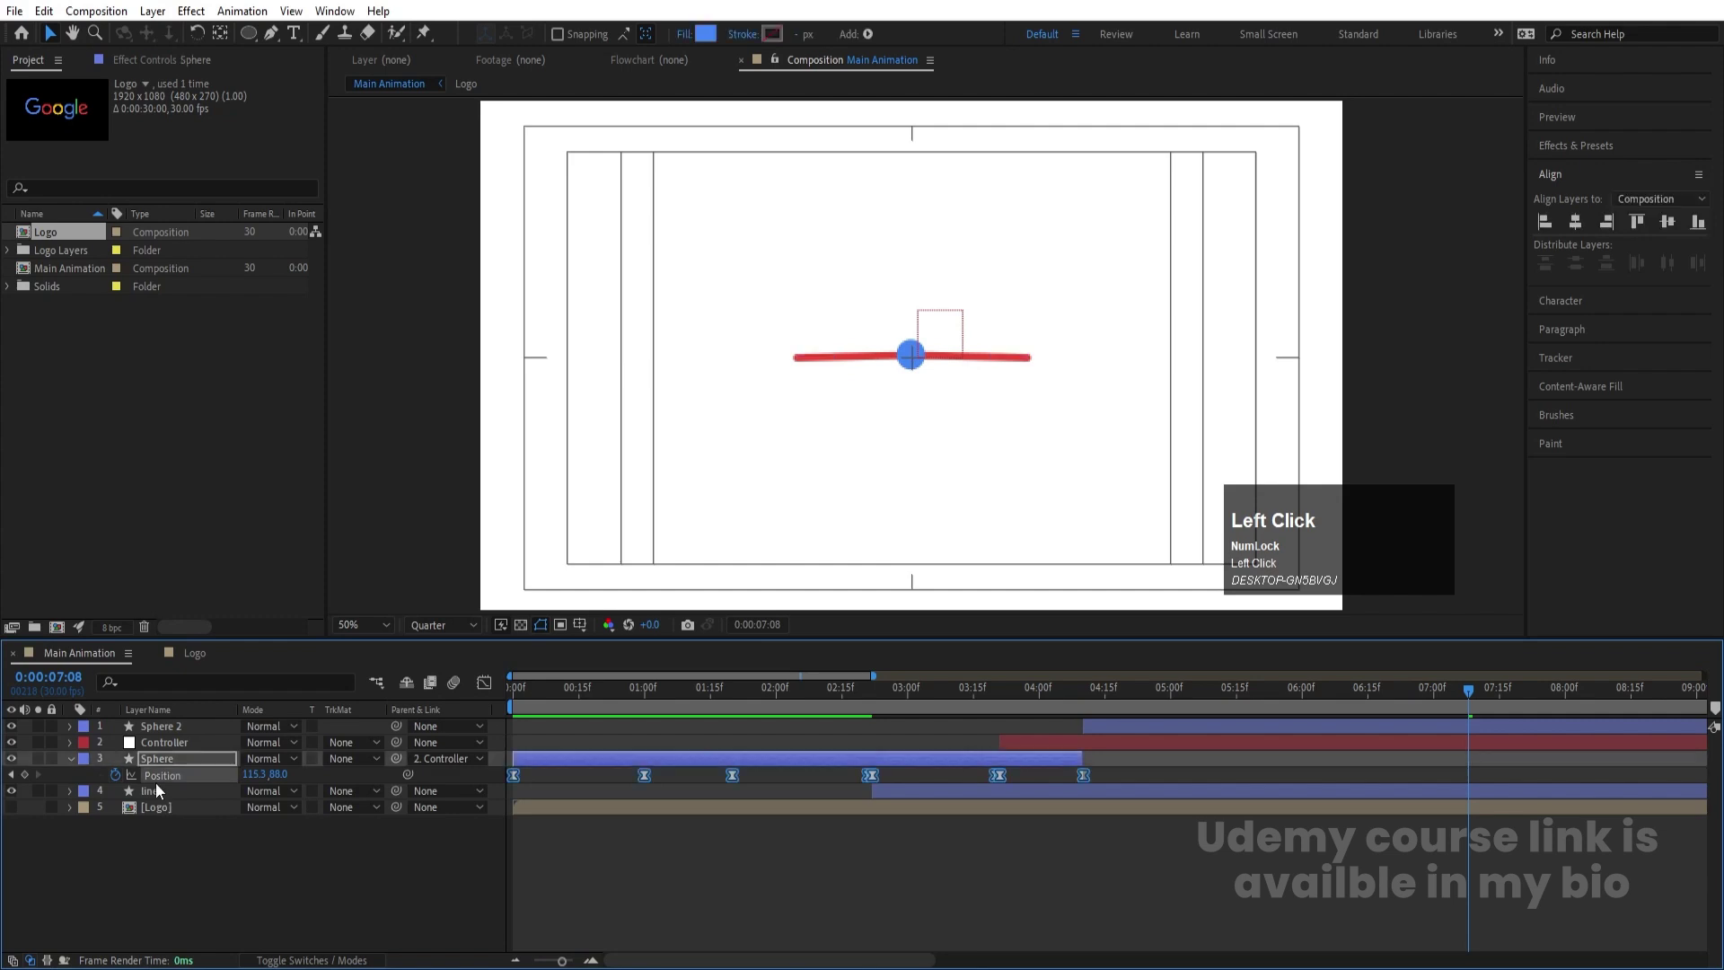
left_click(149, 786)
key("ctrl+d")
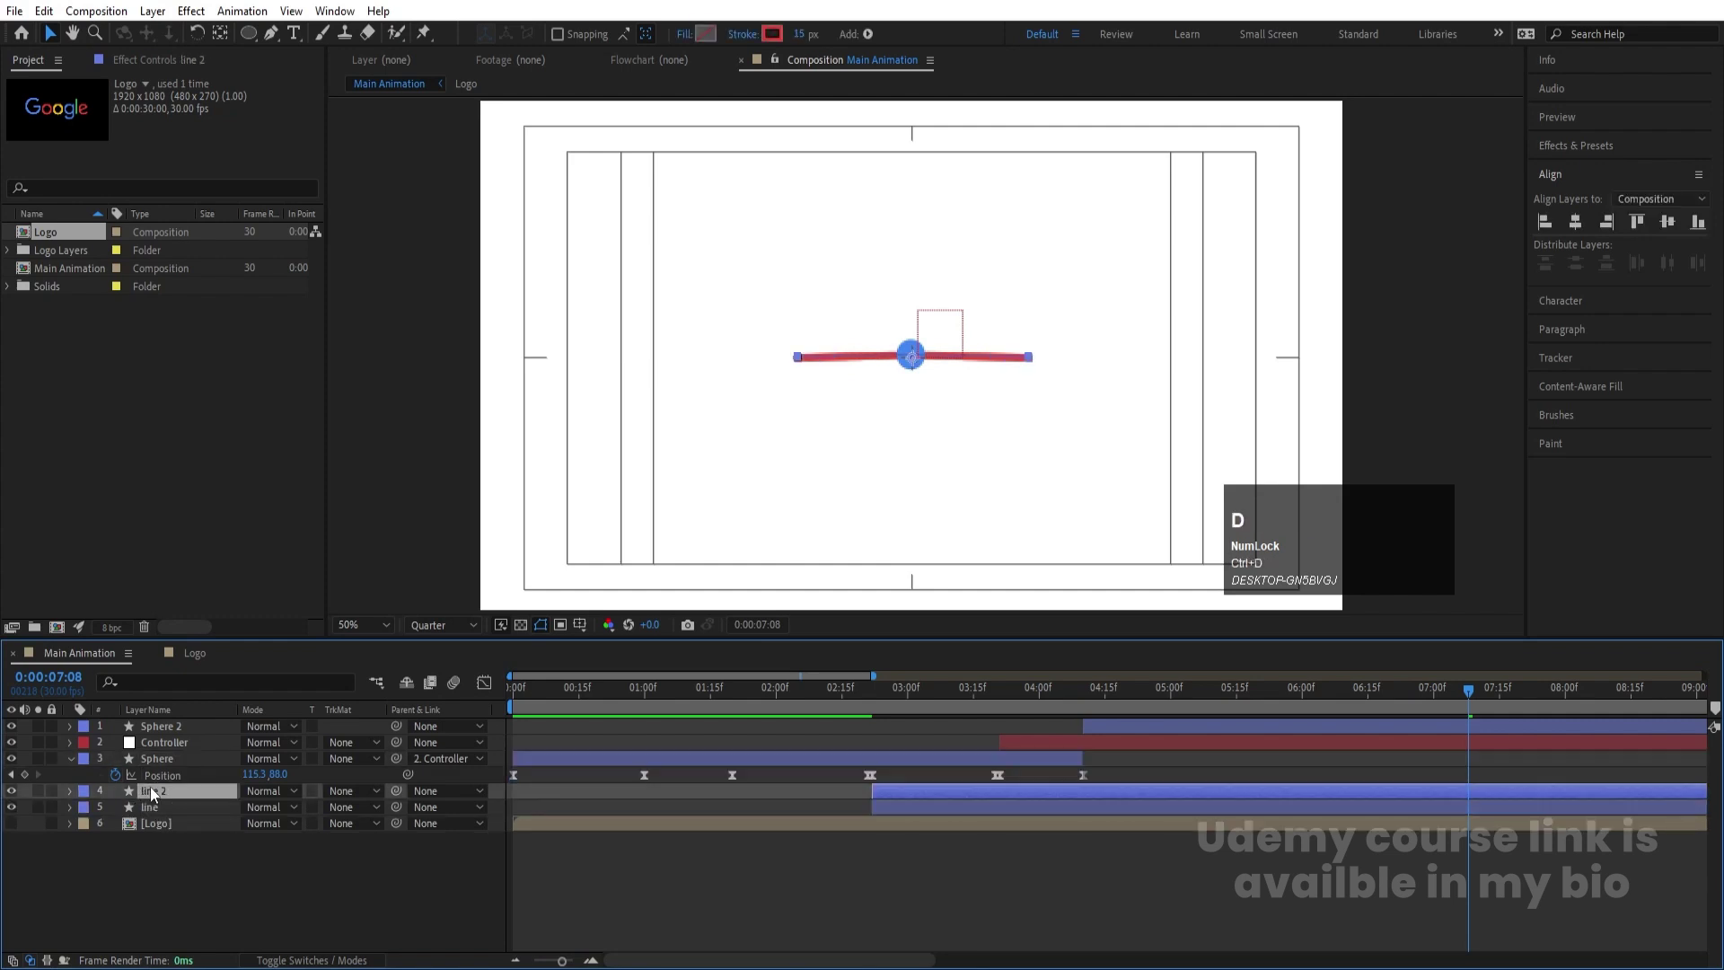
key("Up")
key("Up")
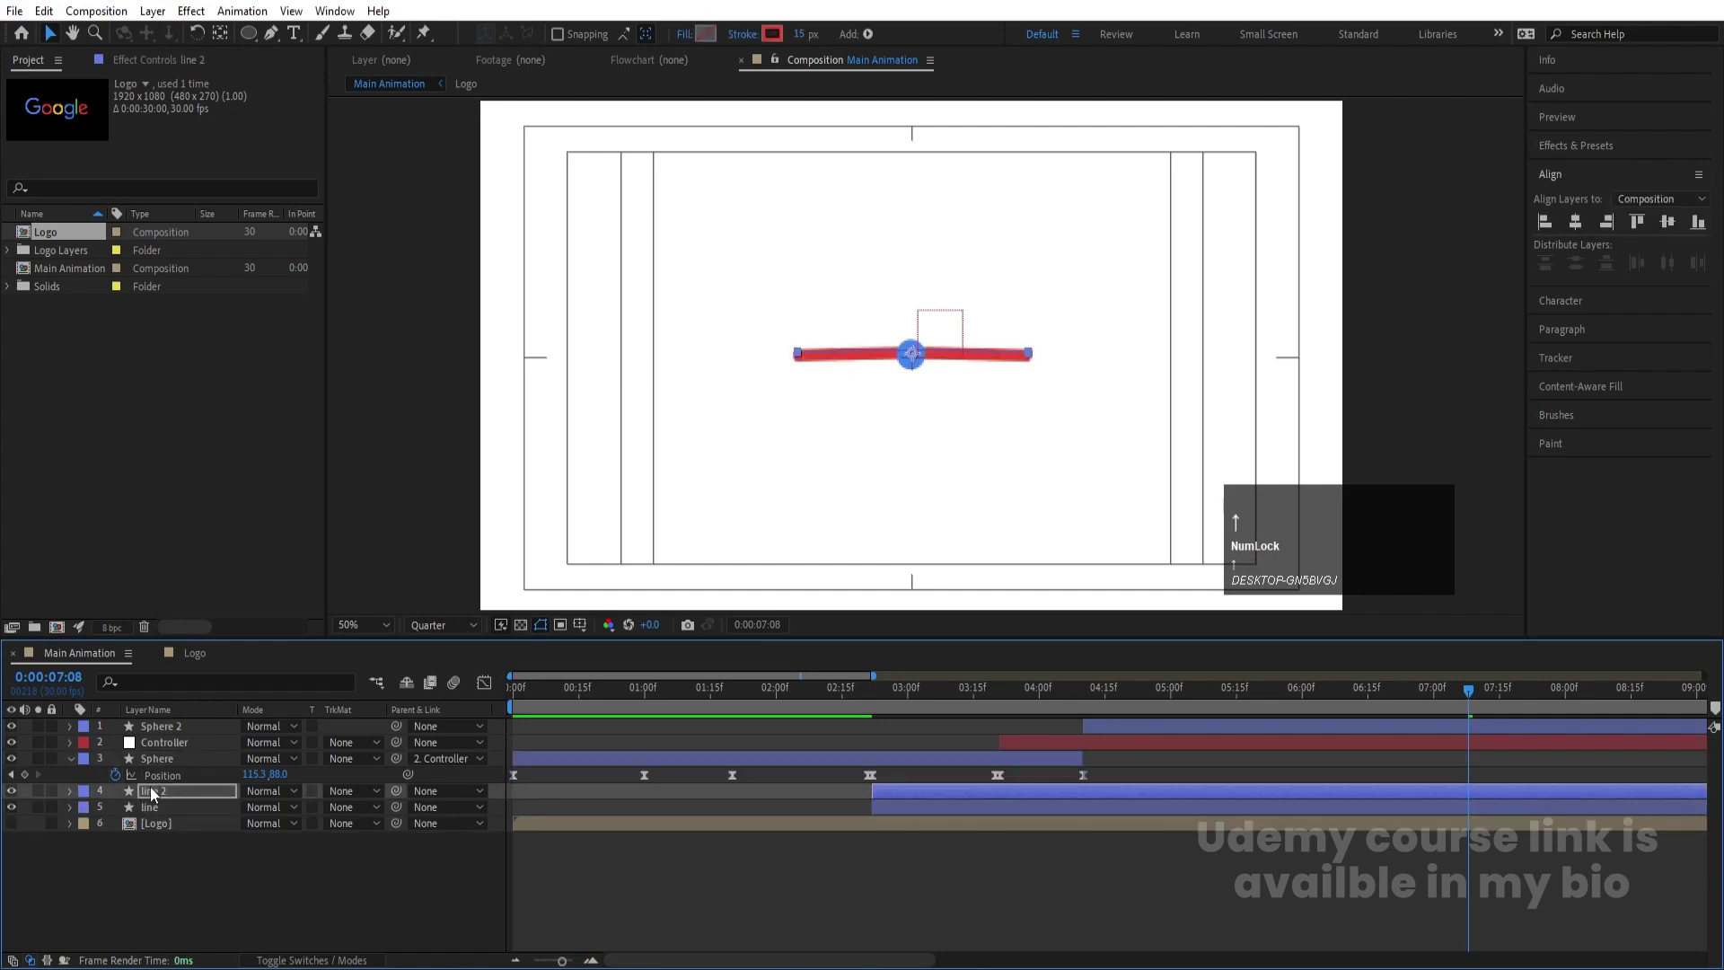
key("Up")
key("Up")
key("Up")
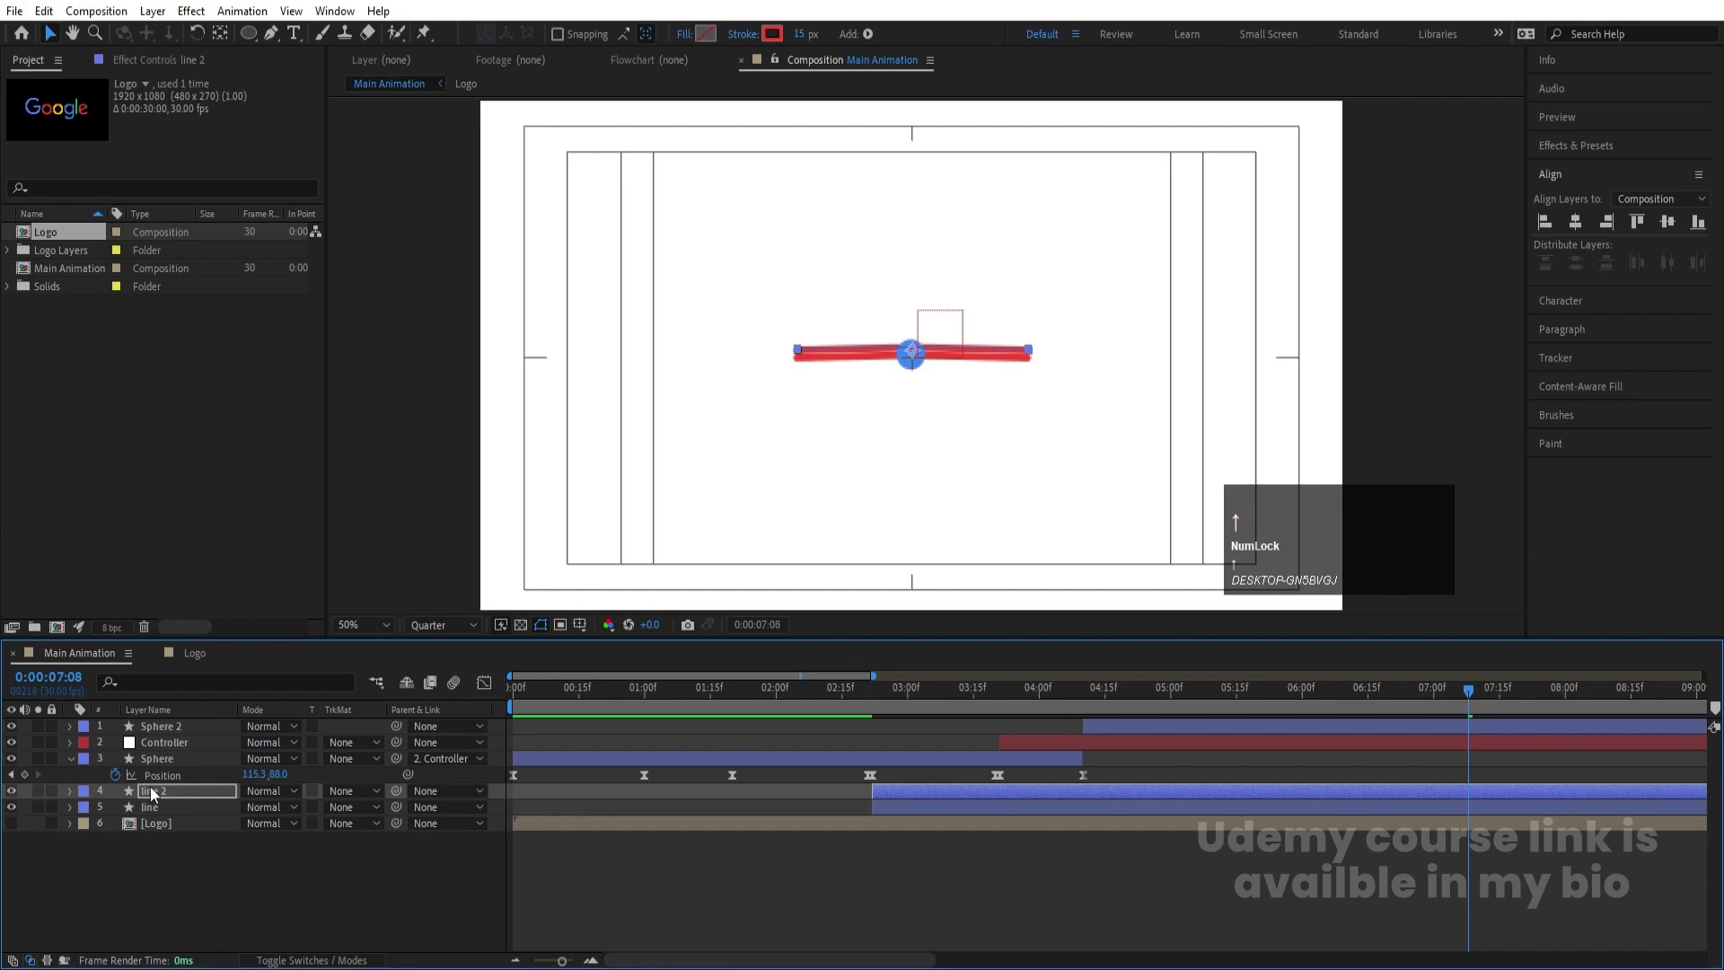
key("Down")
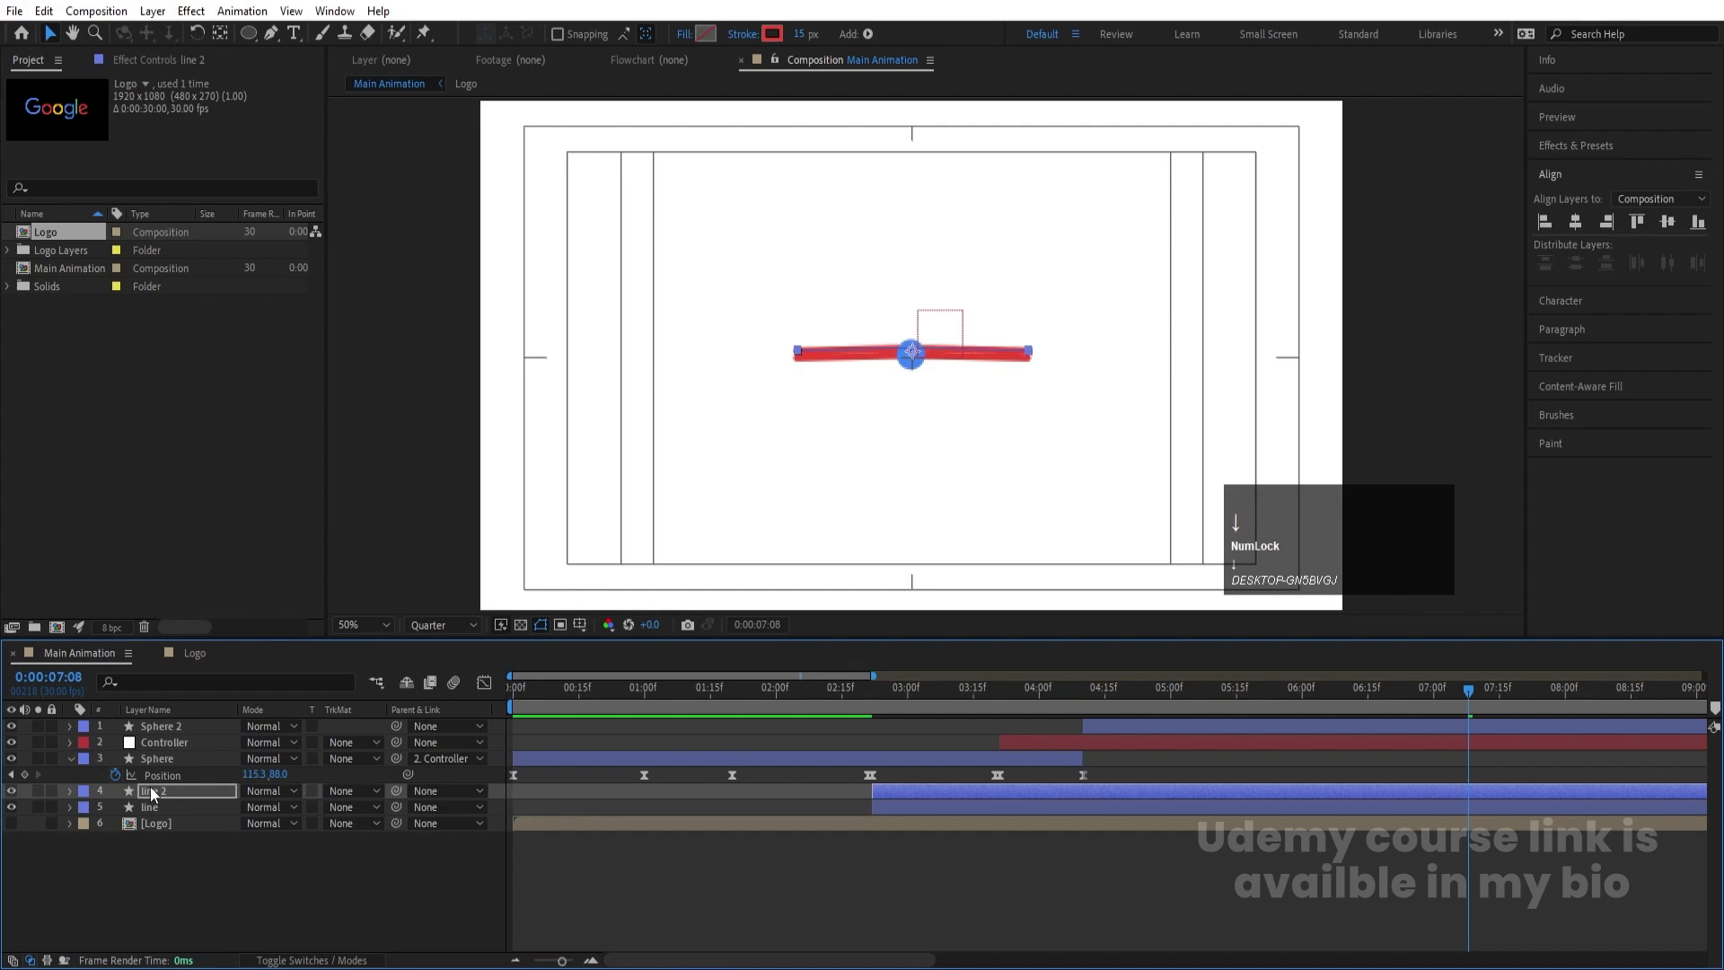
Show the Logo layer and recolour the original line's stroke with yellow sampled from the logo's second "o"
left_click(23, 818)
left_click(10, 822)
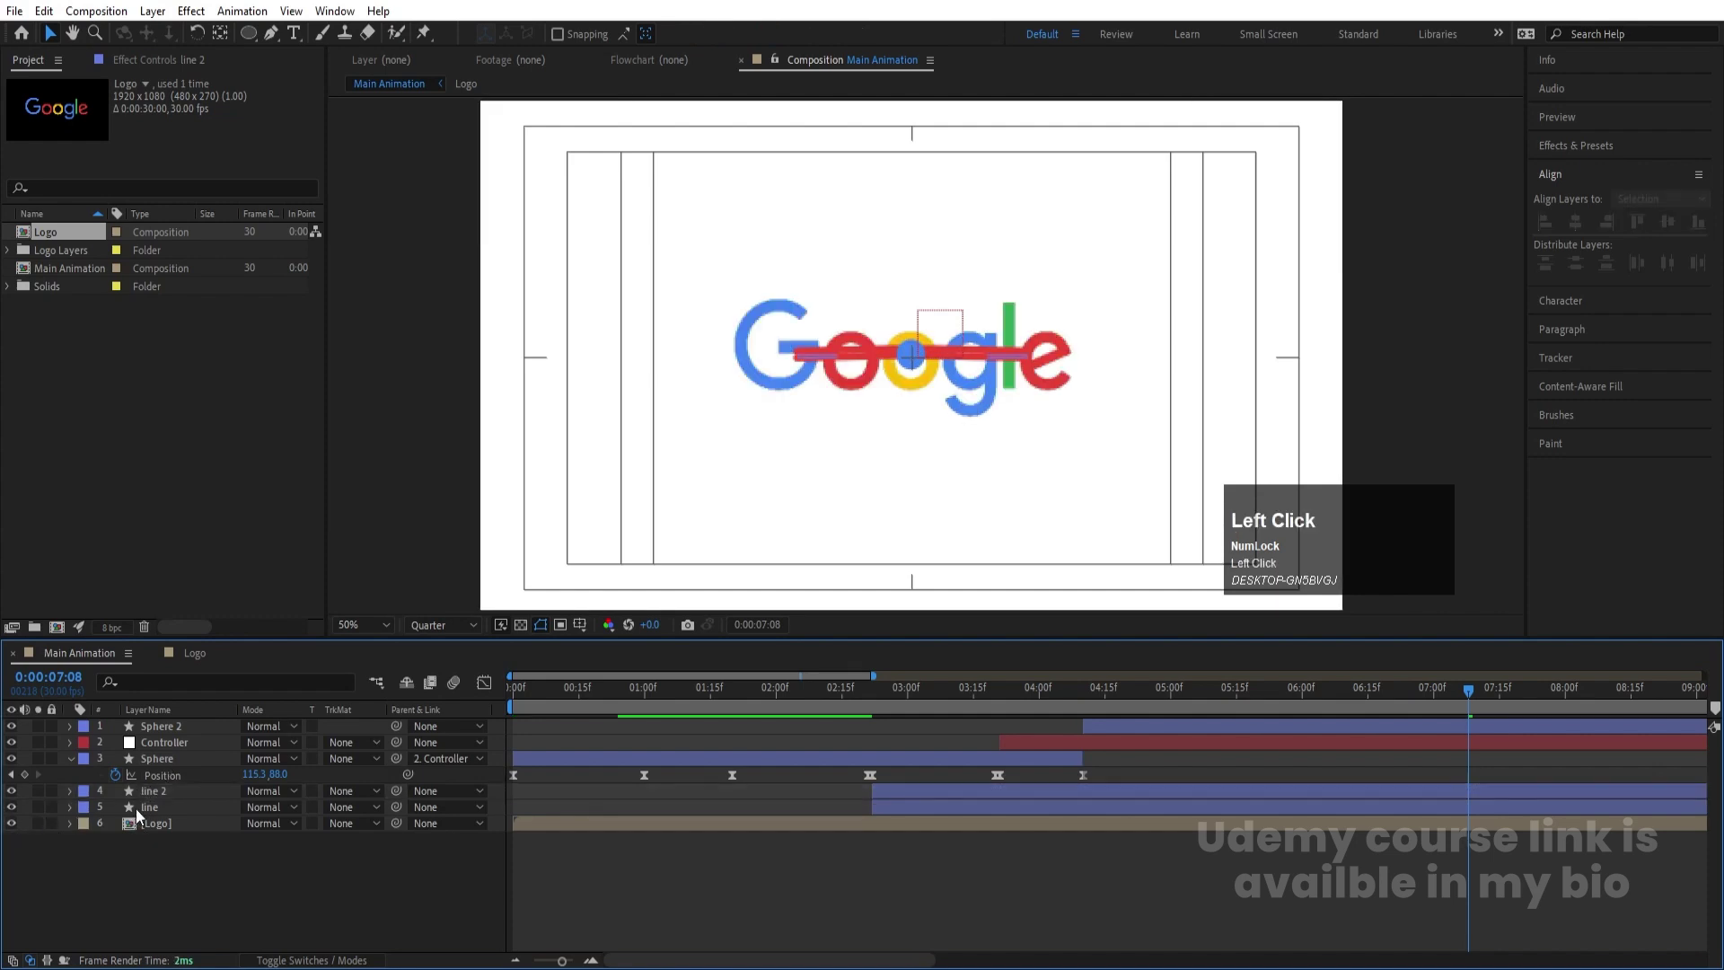
left_click(137, 808)
left_click(771, 34)
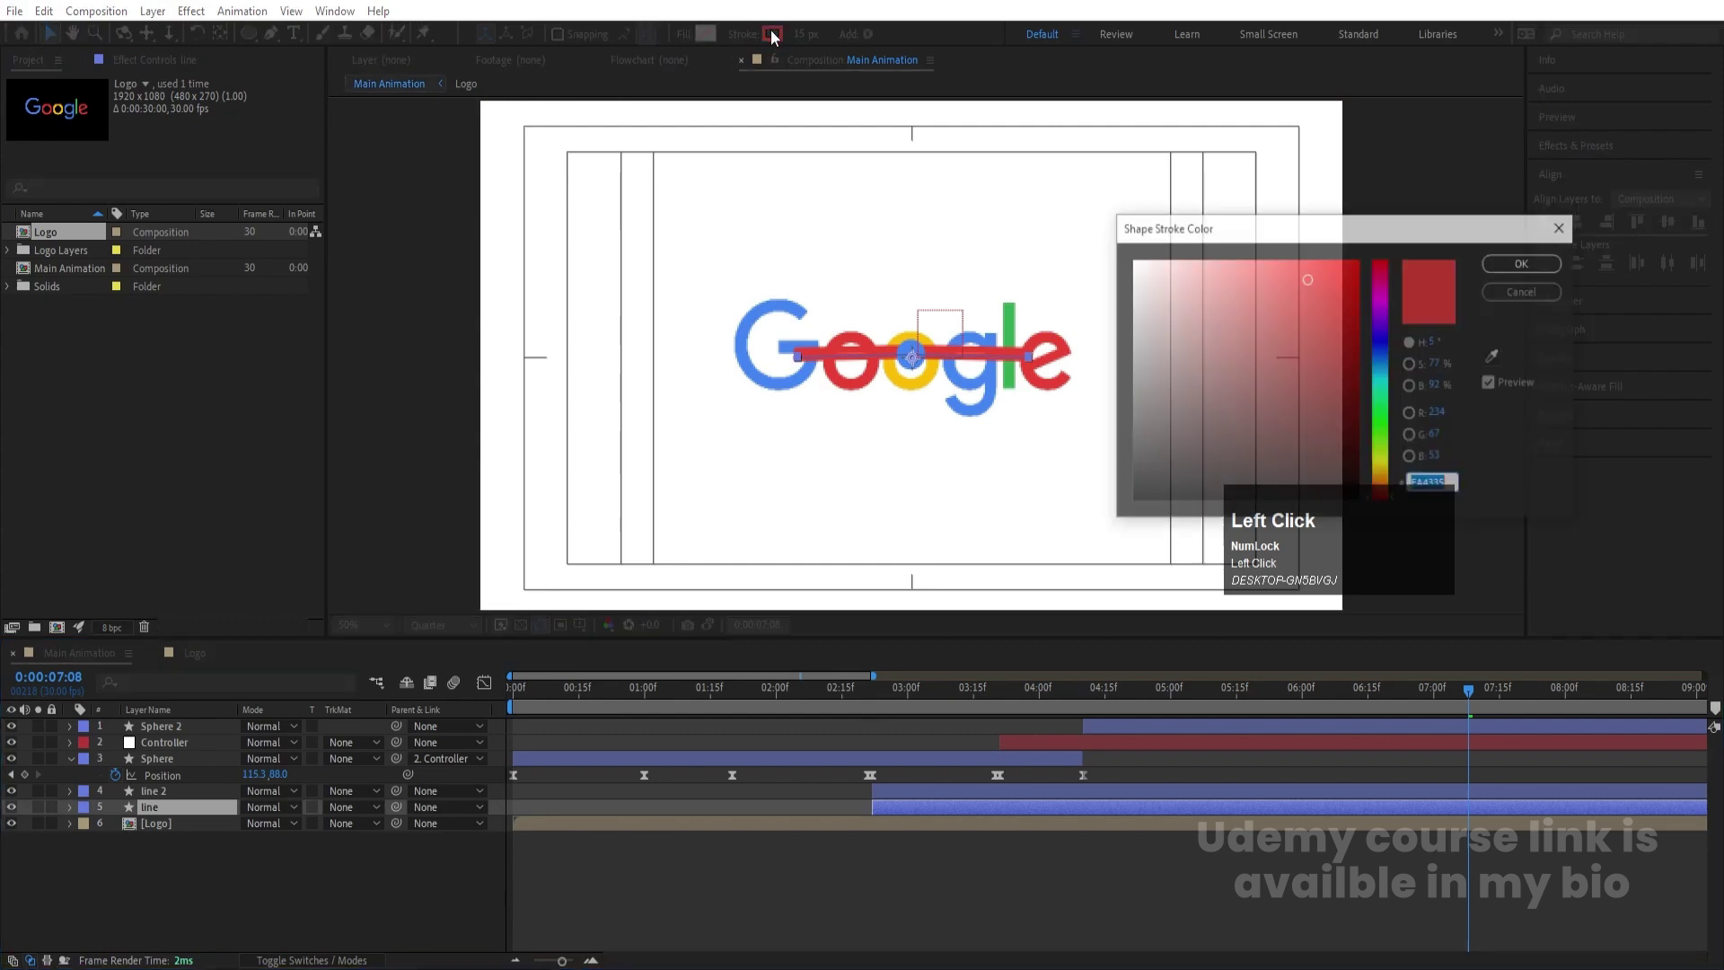
left_click(1493, 357)
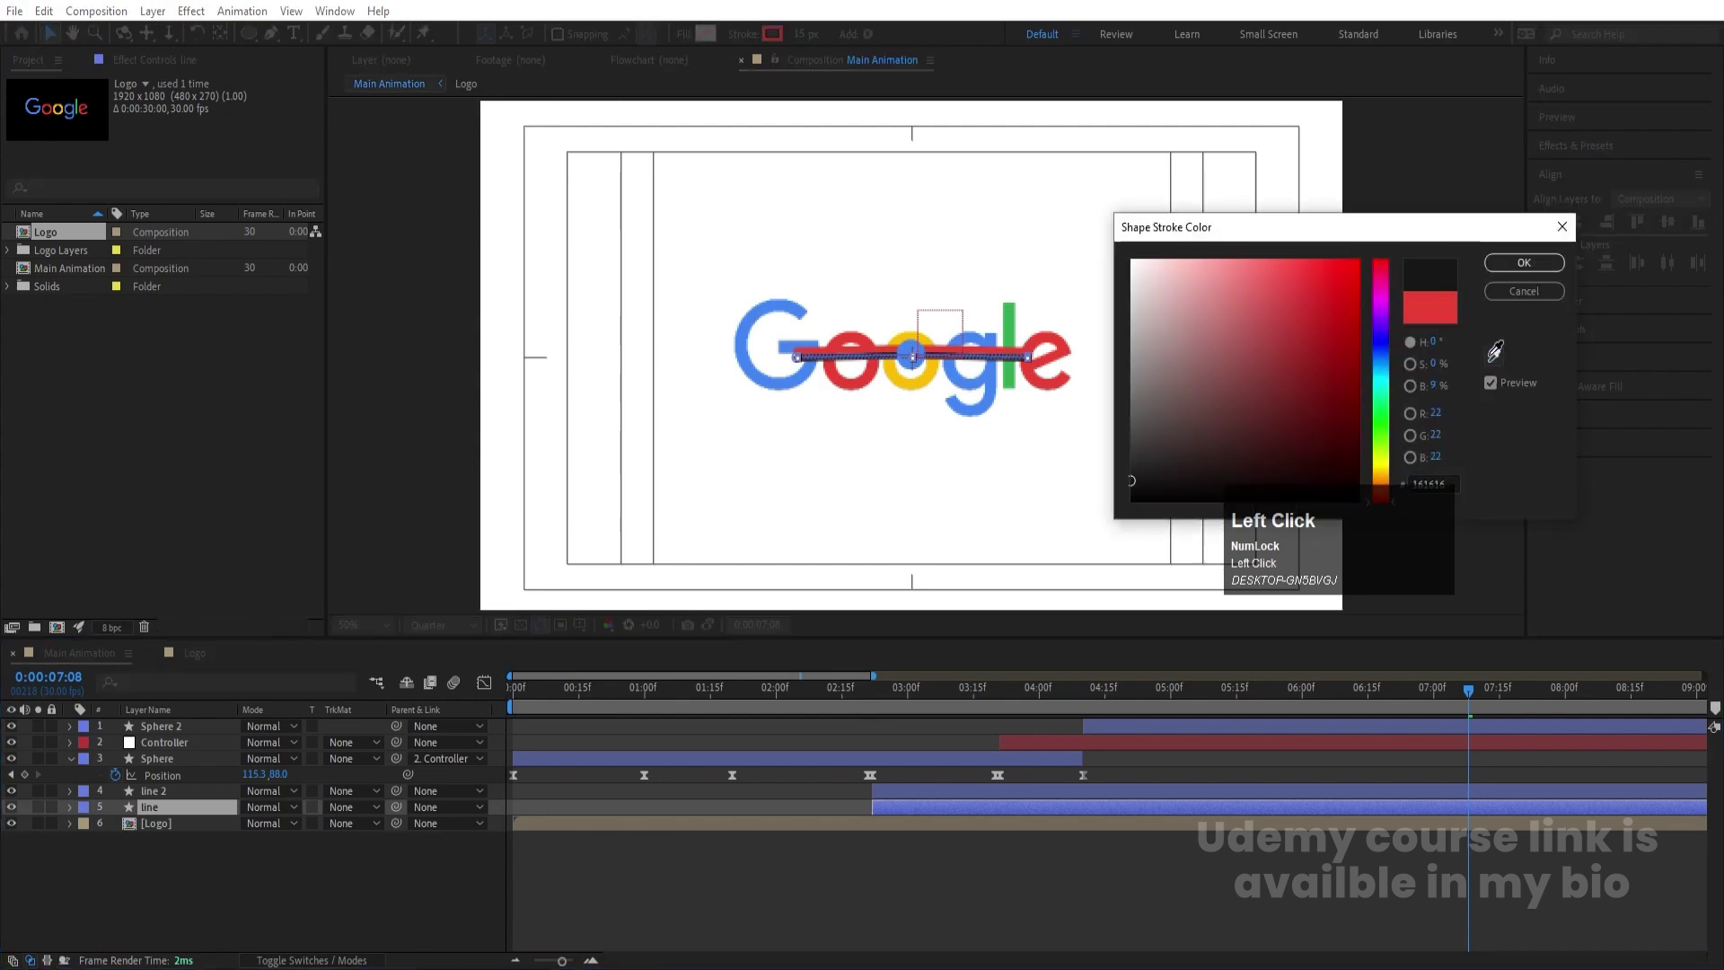
left_click(923, 381)
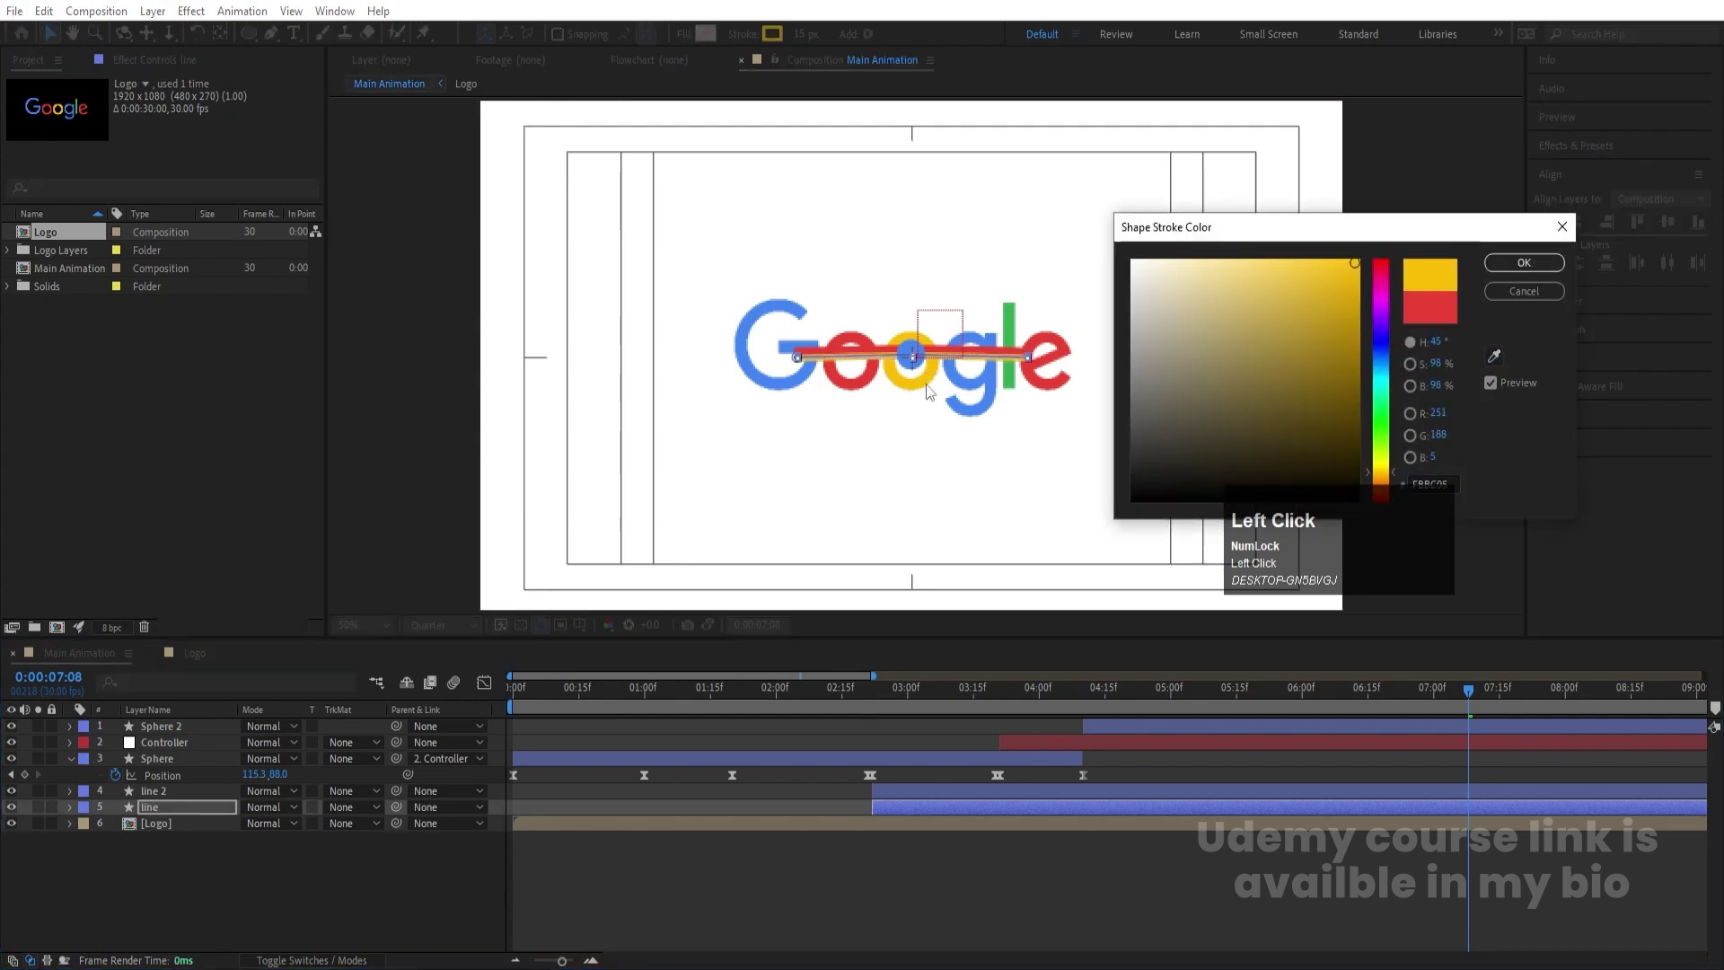
key("Return")
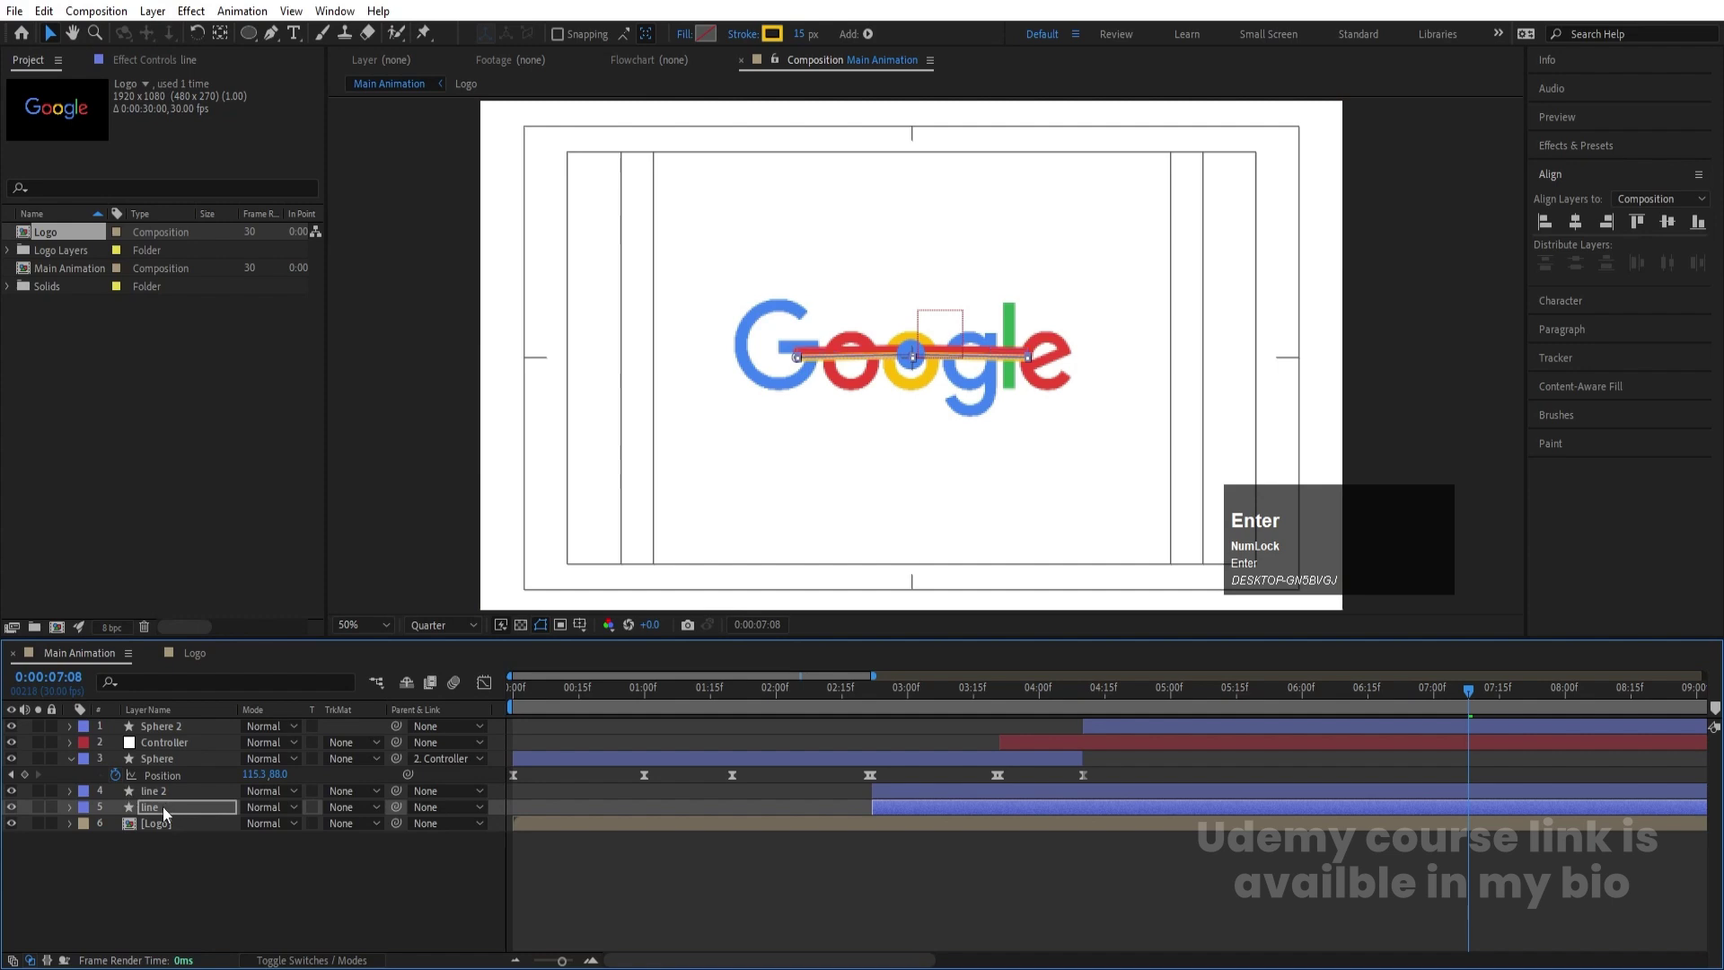
Duplicate the yellow line layer and nudge the original line down just below the copy
left_click(163, 806)
key("ctrl+d")
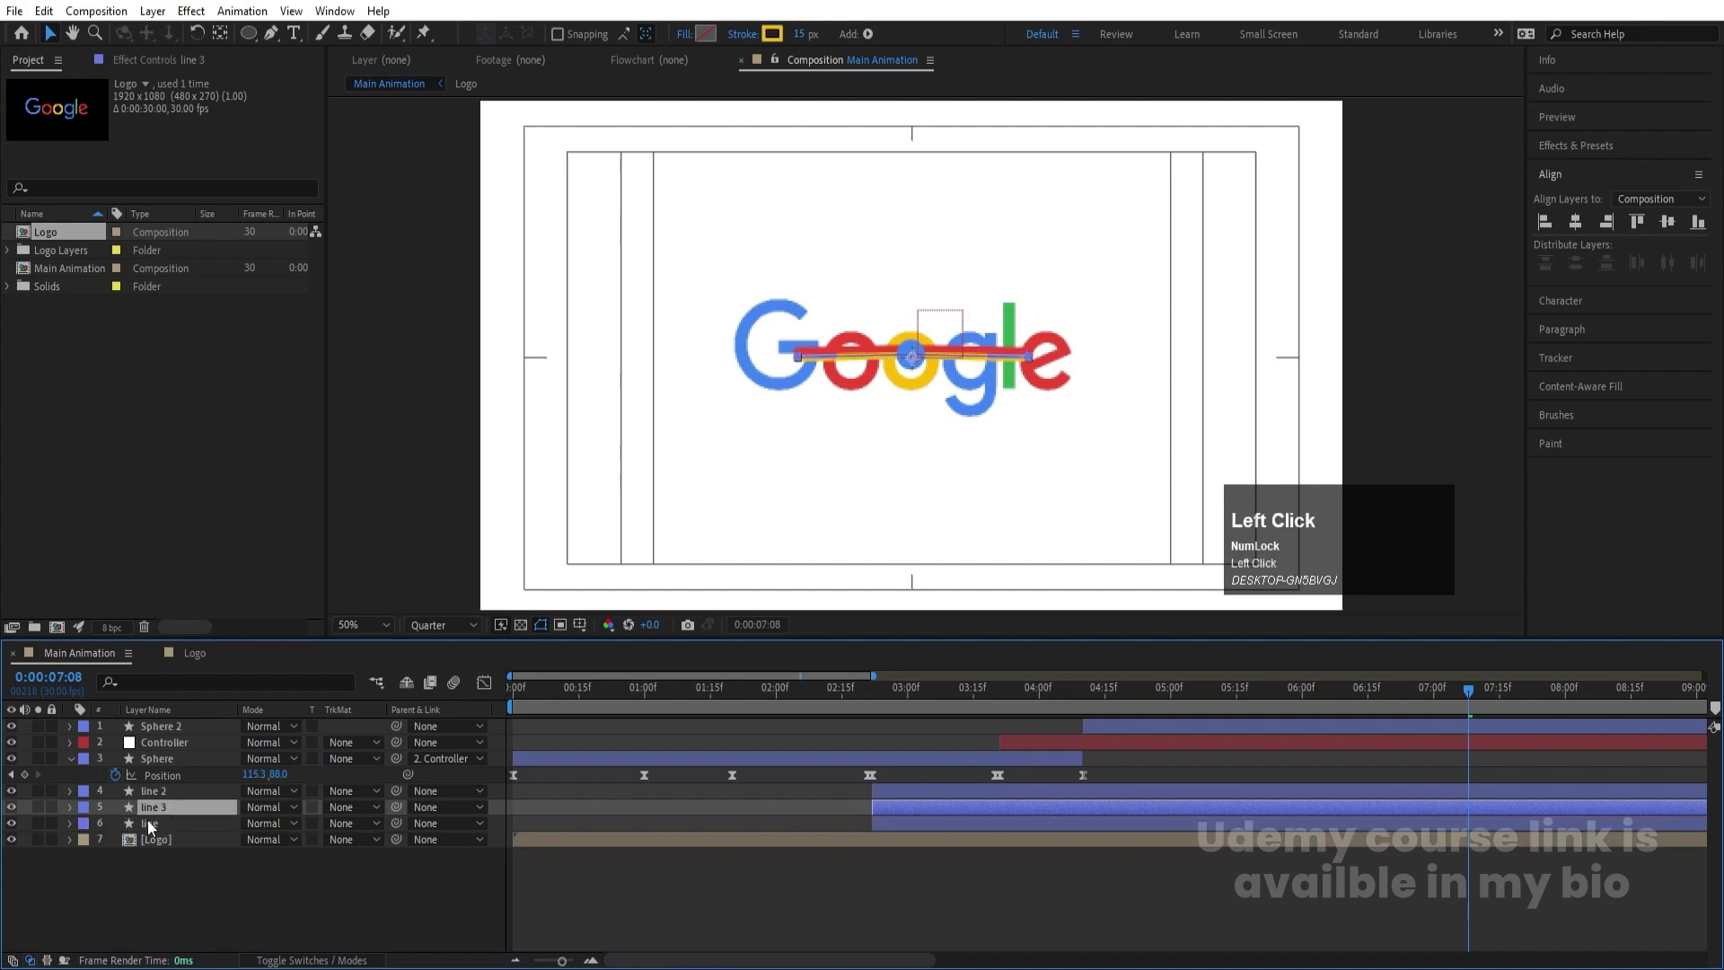
left_click(147, 820)
key("Down")
key("Down")
key("Down")
key("Down")
key("Down")
key("Down")
key("Down")
key("Down")
key("Down")
key("Down")
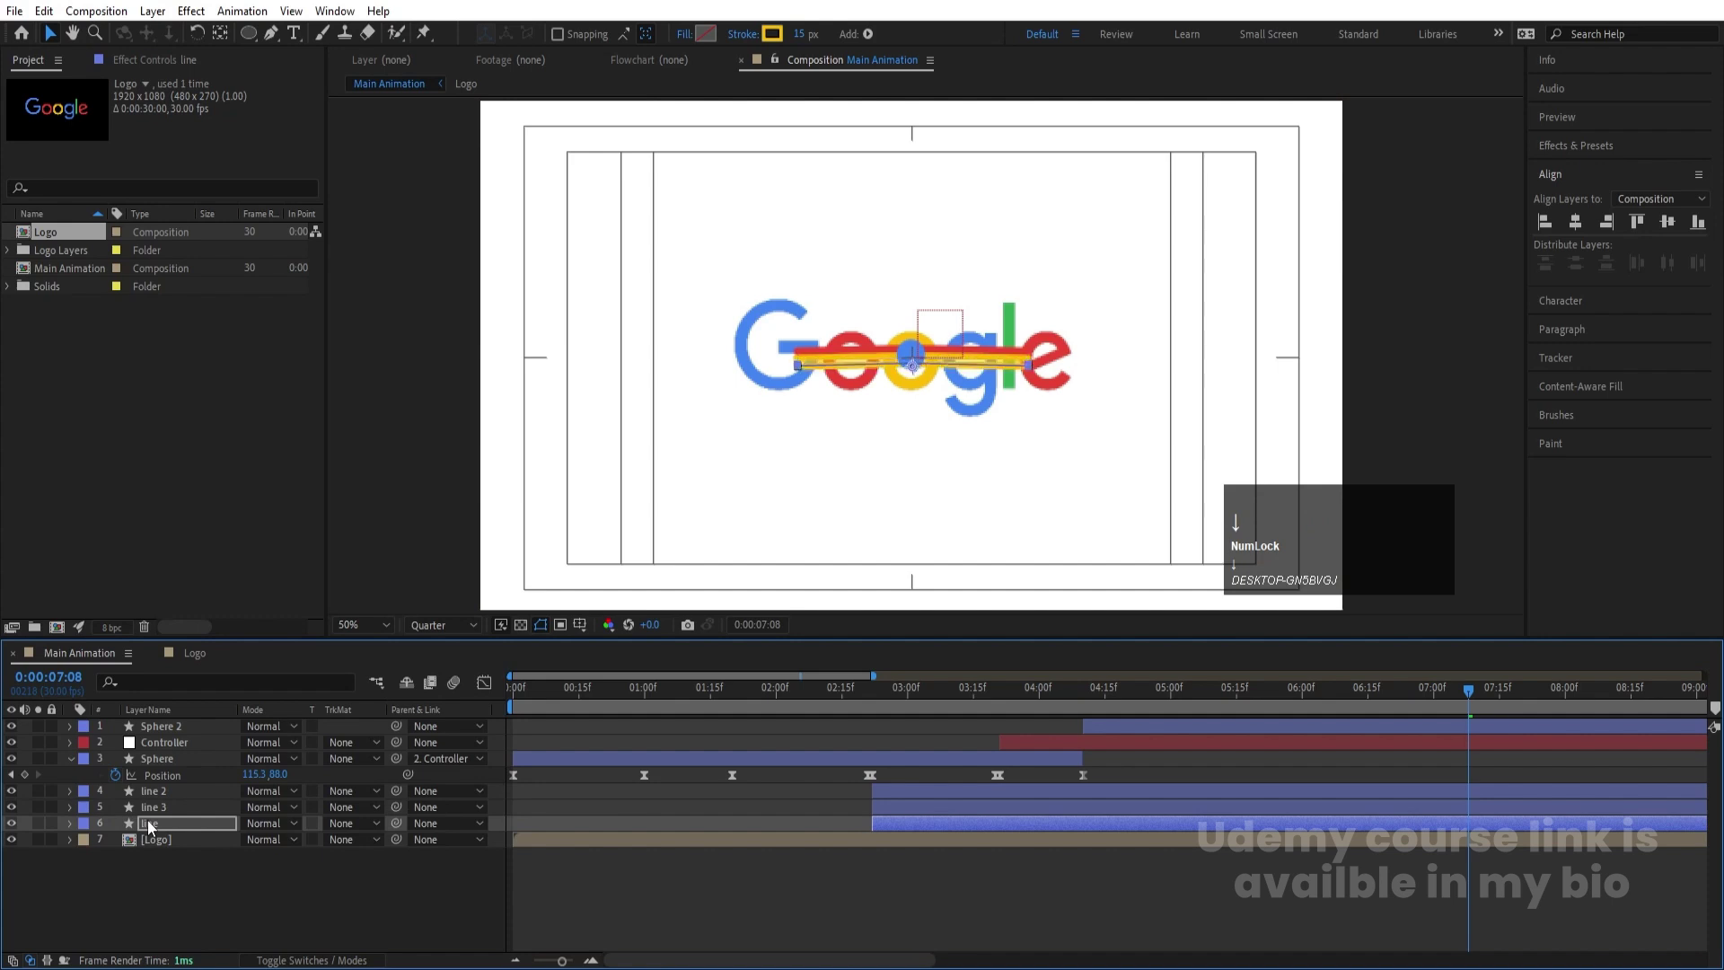
key("Up")
key("Up")
key("Up")
key("Up")
key("Up")
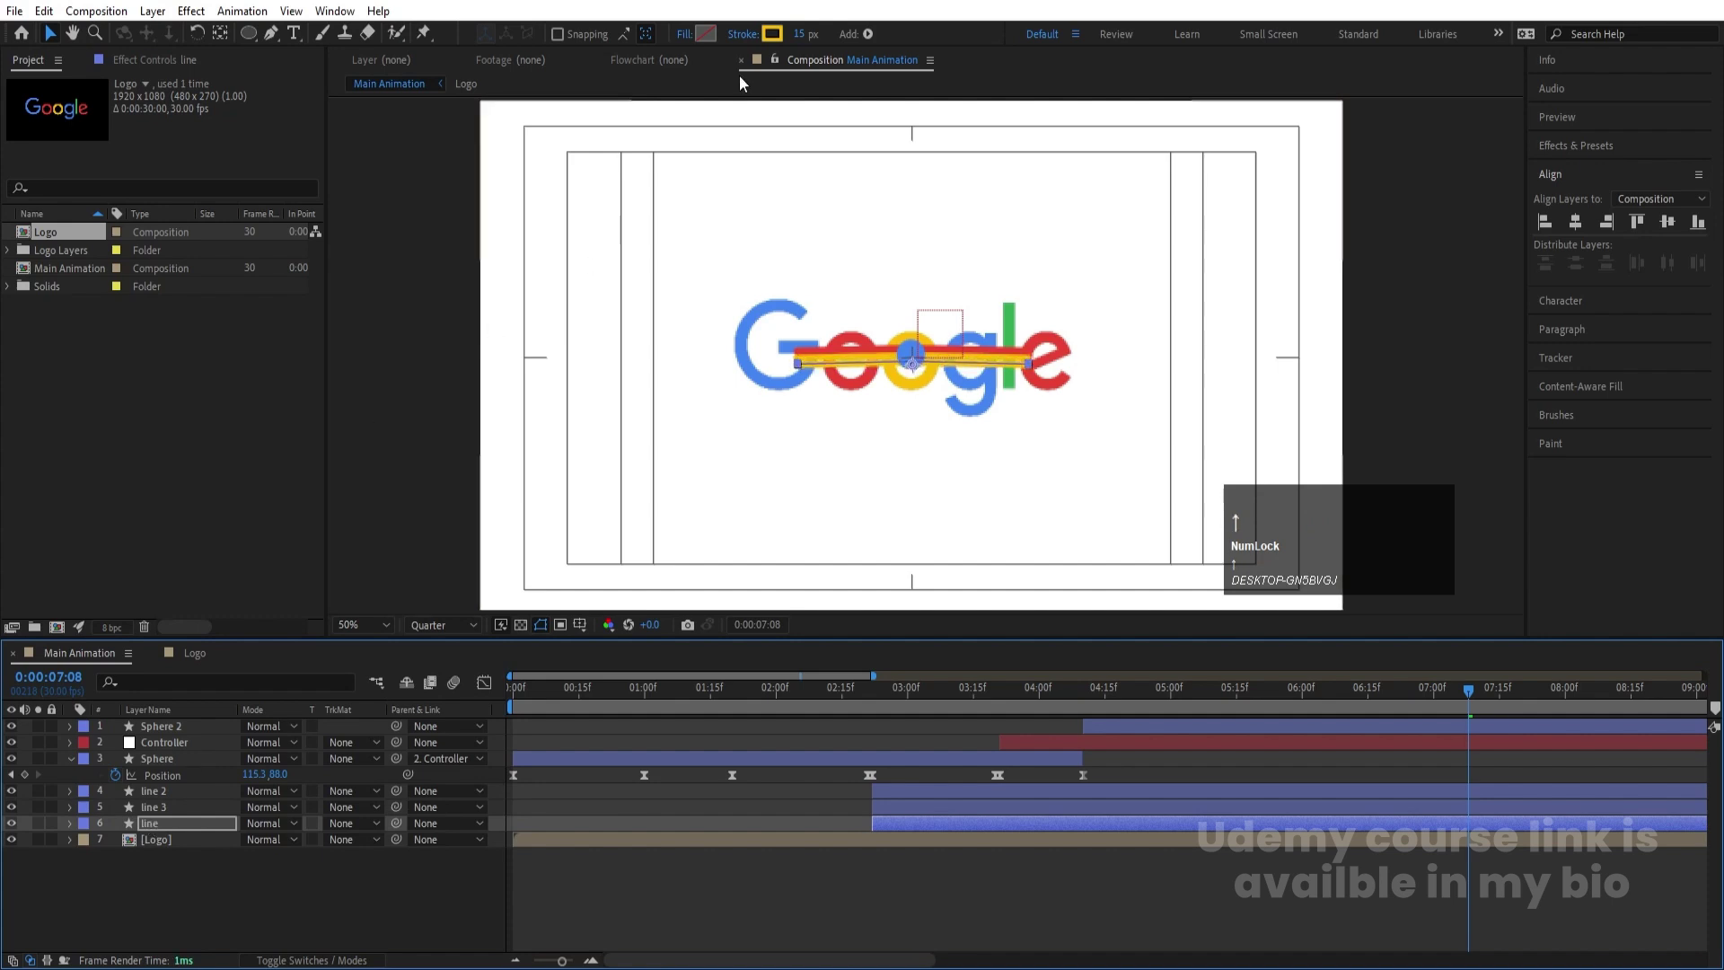
Recolour the lowest line's stroke with green sampled from the logo's "l", and hide the Logo layer
left_click(781, 34)
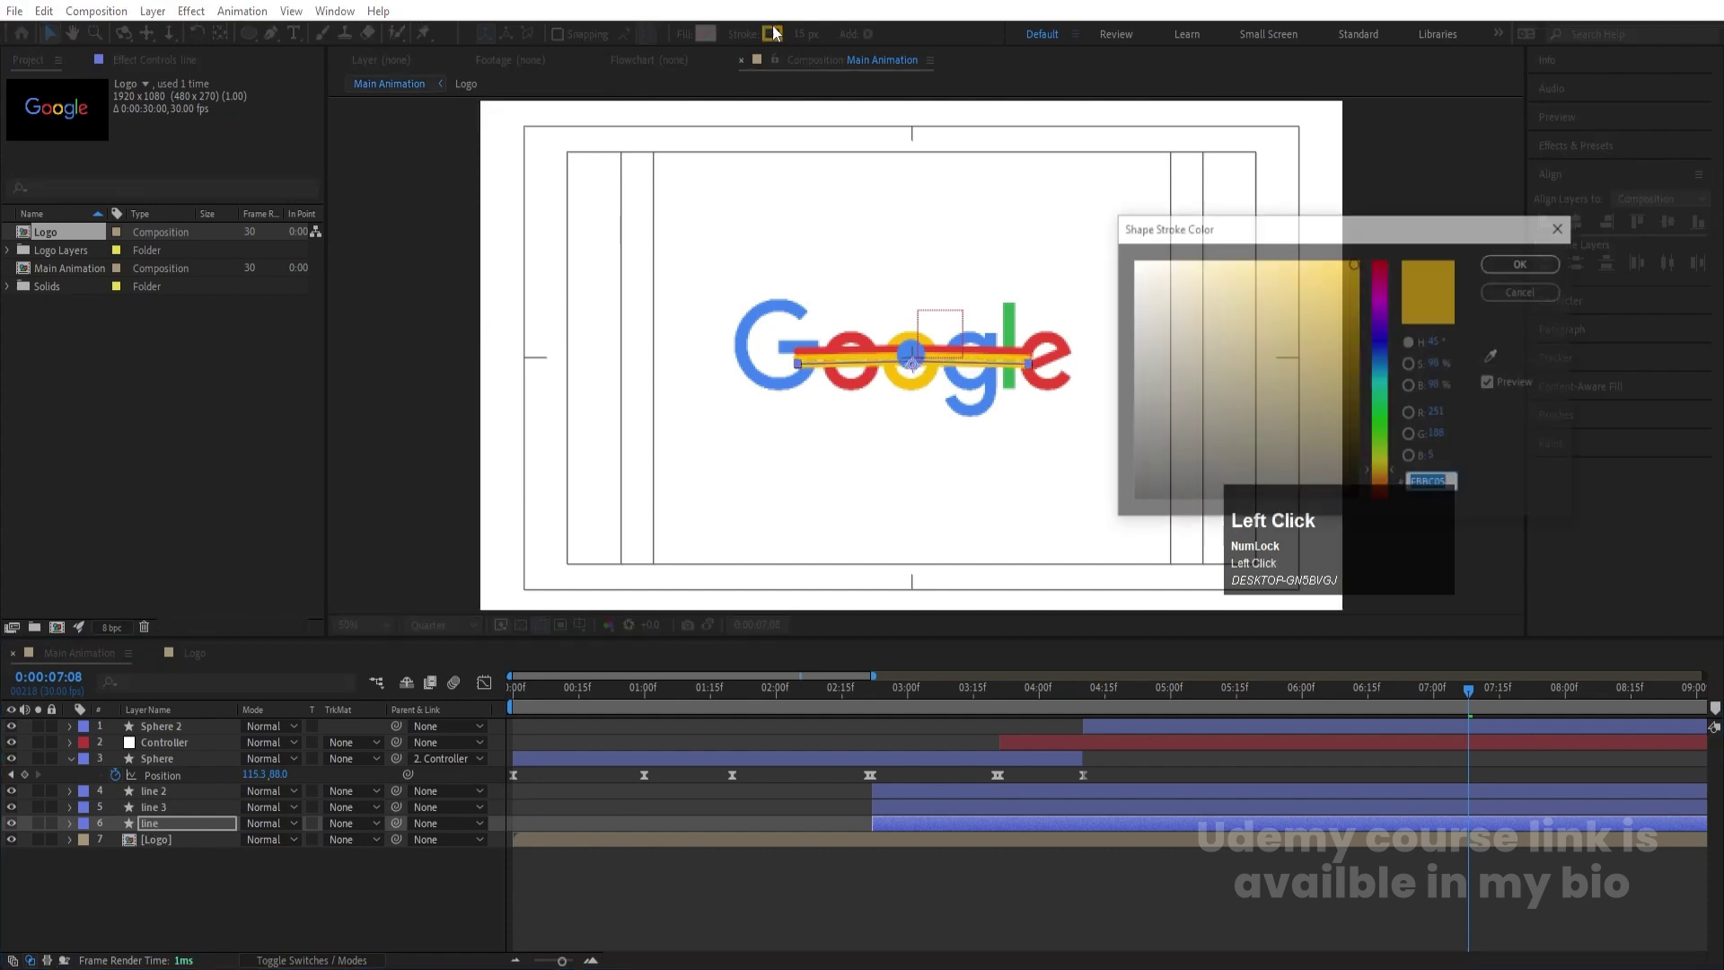
left_click(1496, 358)
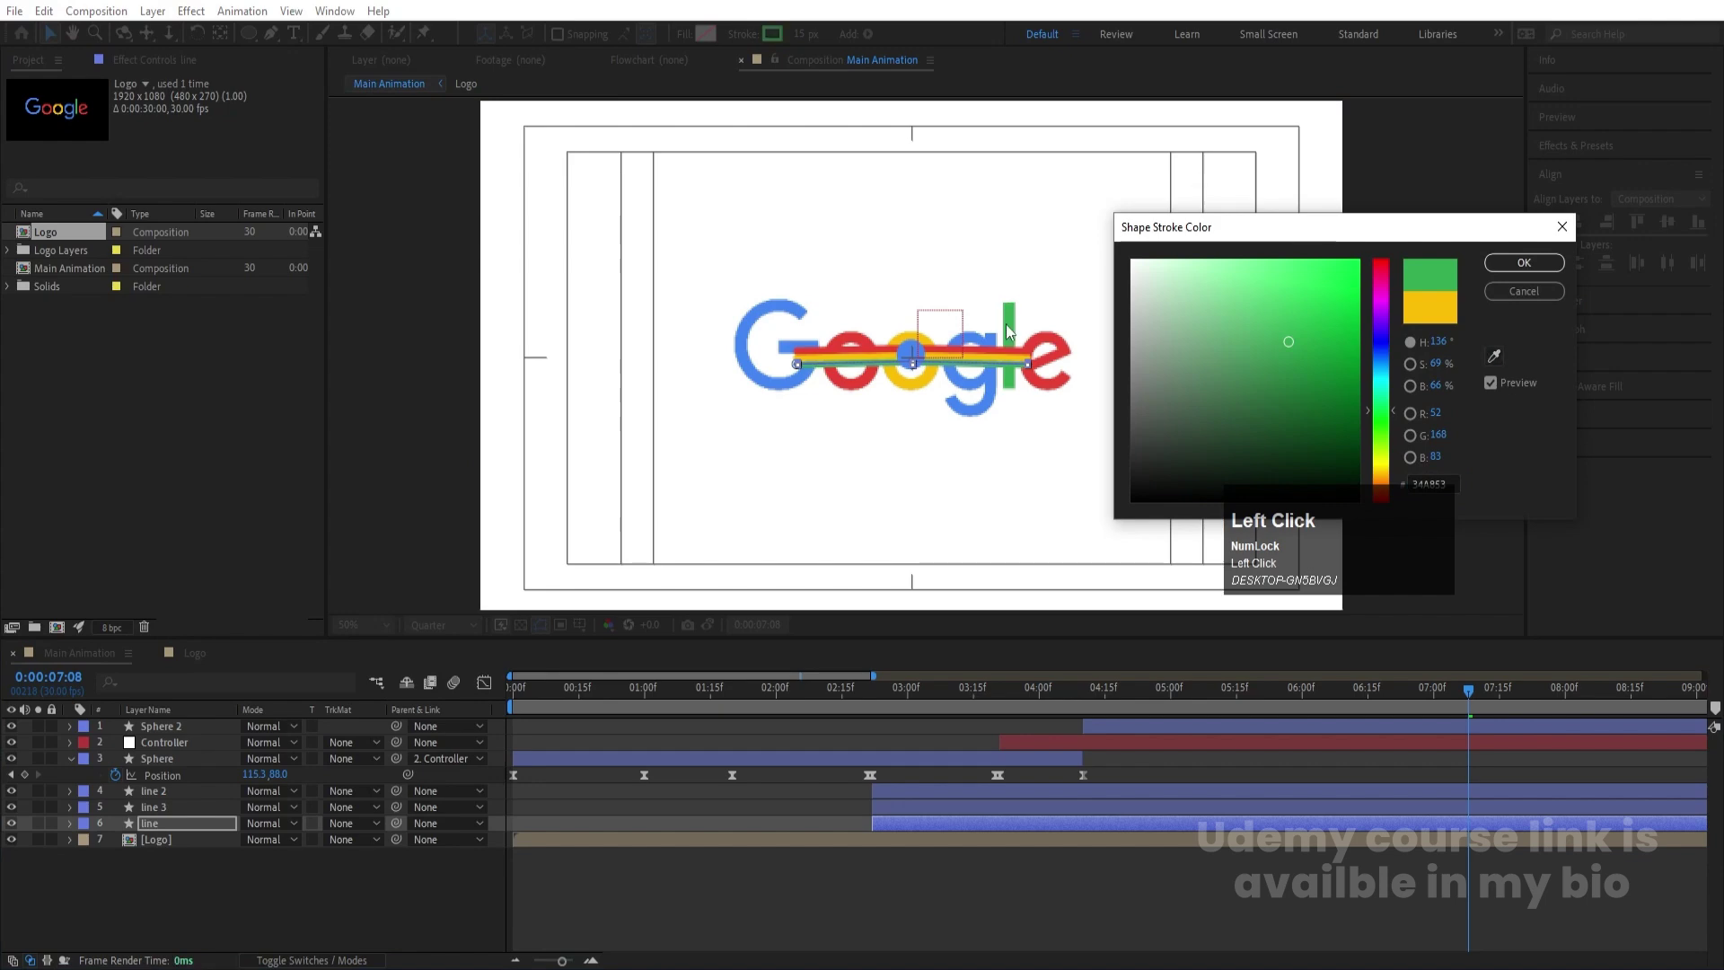
key("Return")
left_click(10, 840)
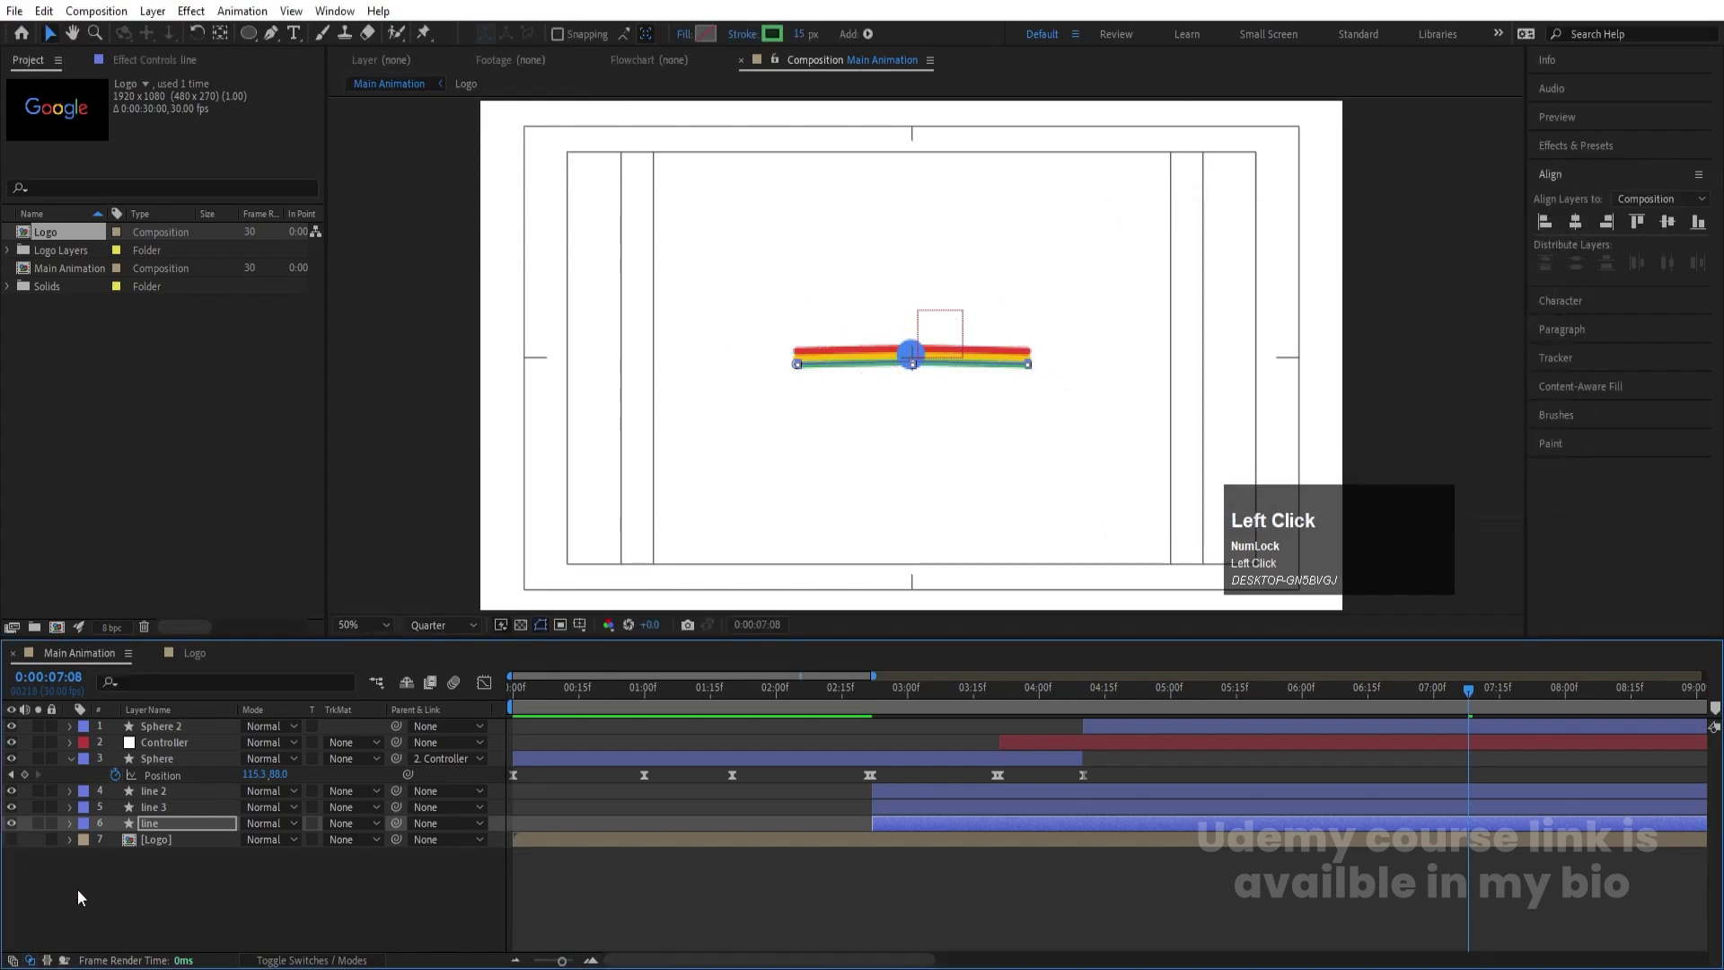
Preview the three-coloured line animation from the start of the composition
left_click(79, 898)
left_click_drag(734, 697, 458, 700)
key("space")
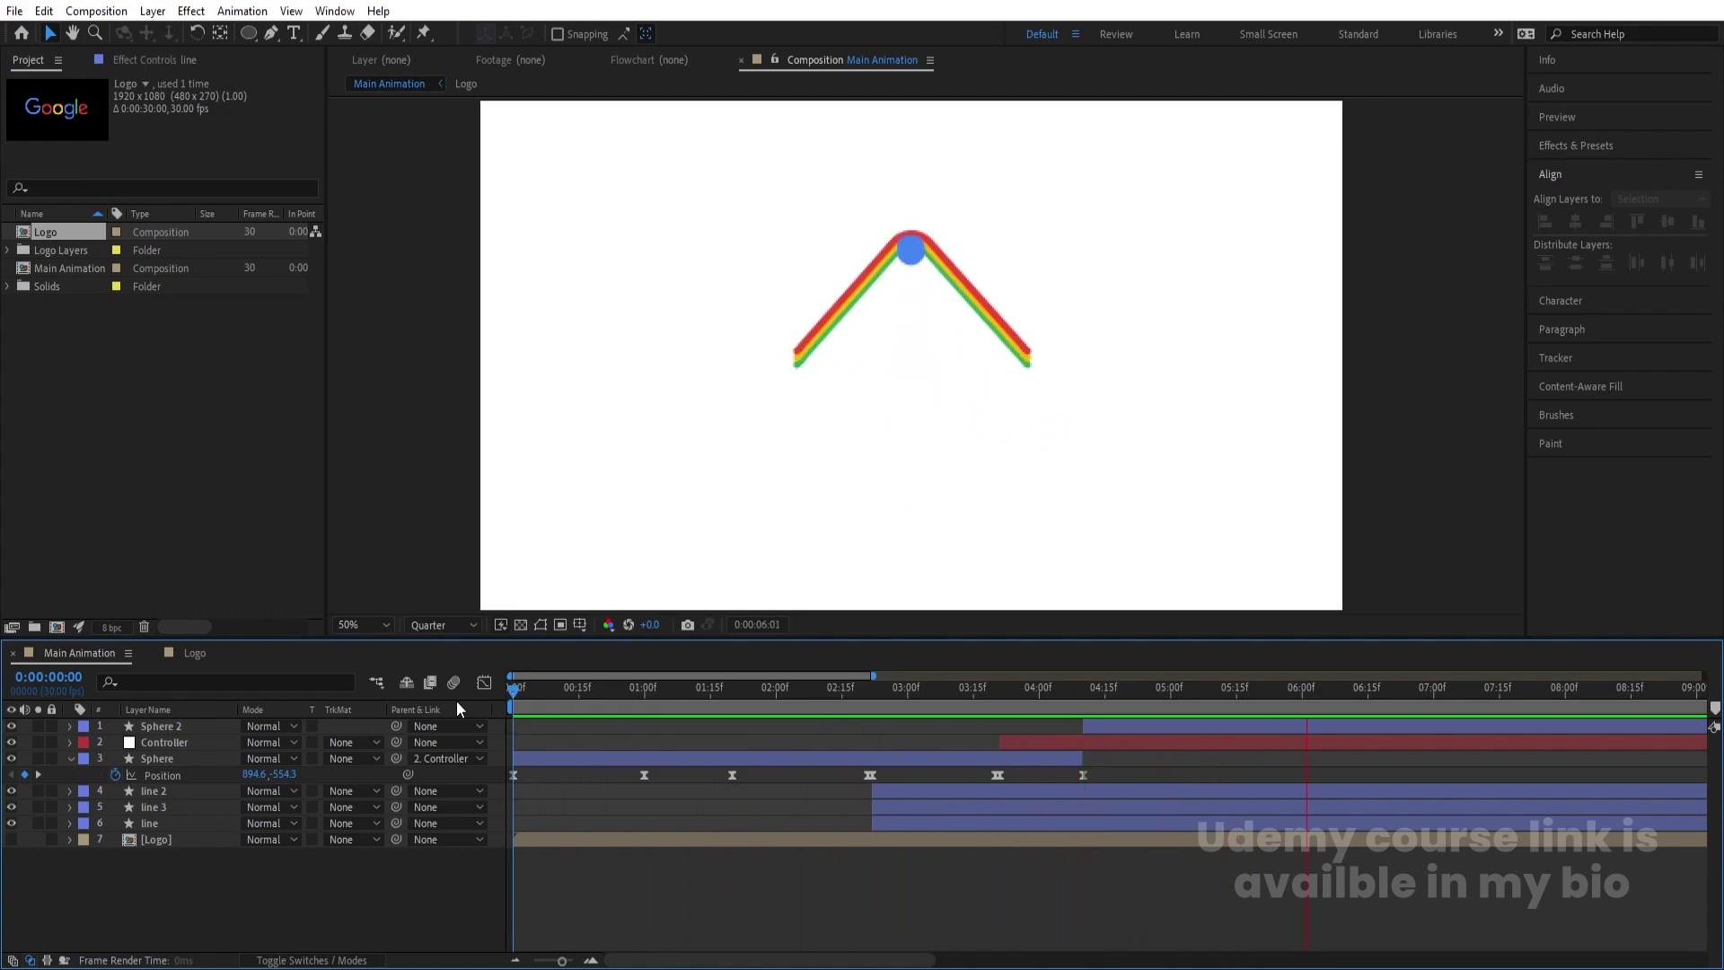
key("space")
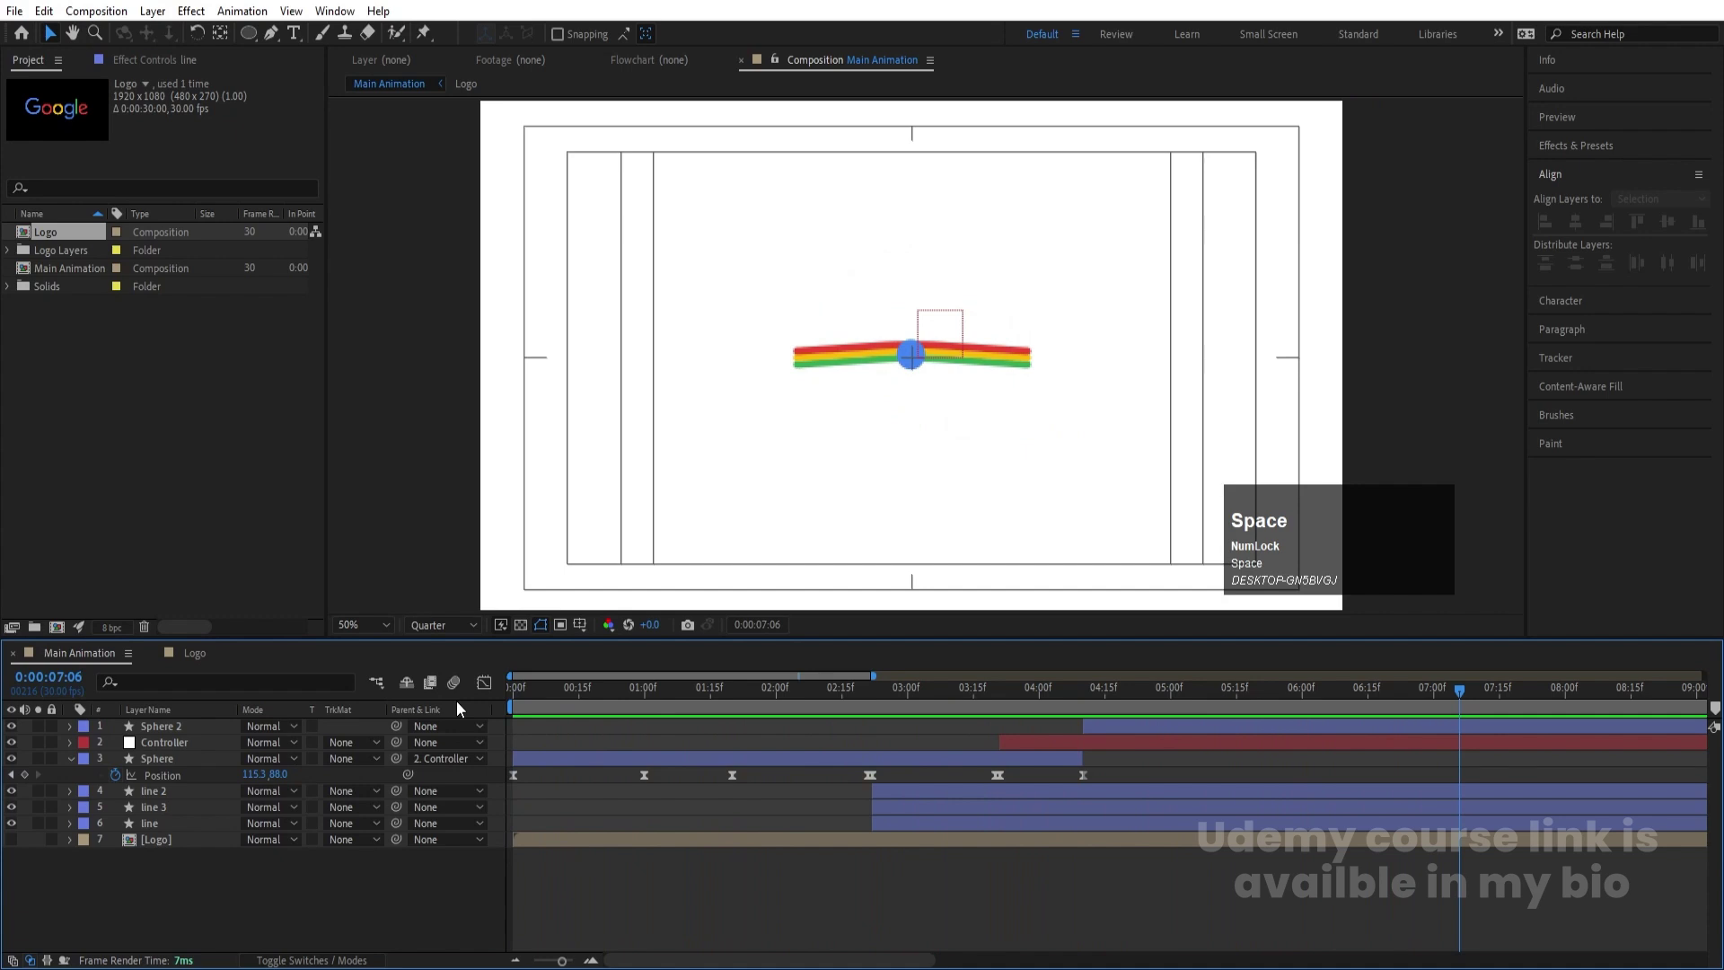
Set the stroke width of all three line layers to 5 px, and reduce it further to 2 px
left_click(175, 792)
left_click(155, 820, "shift")
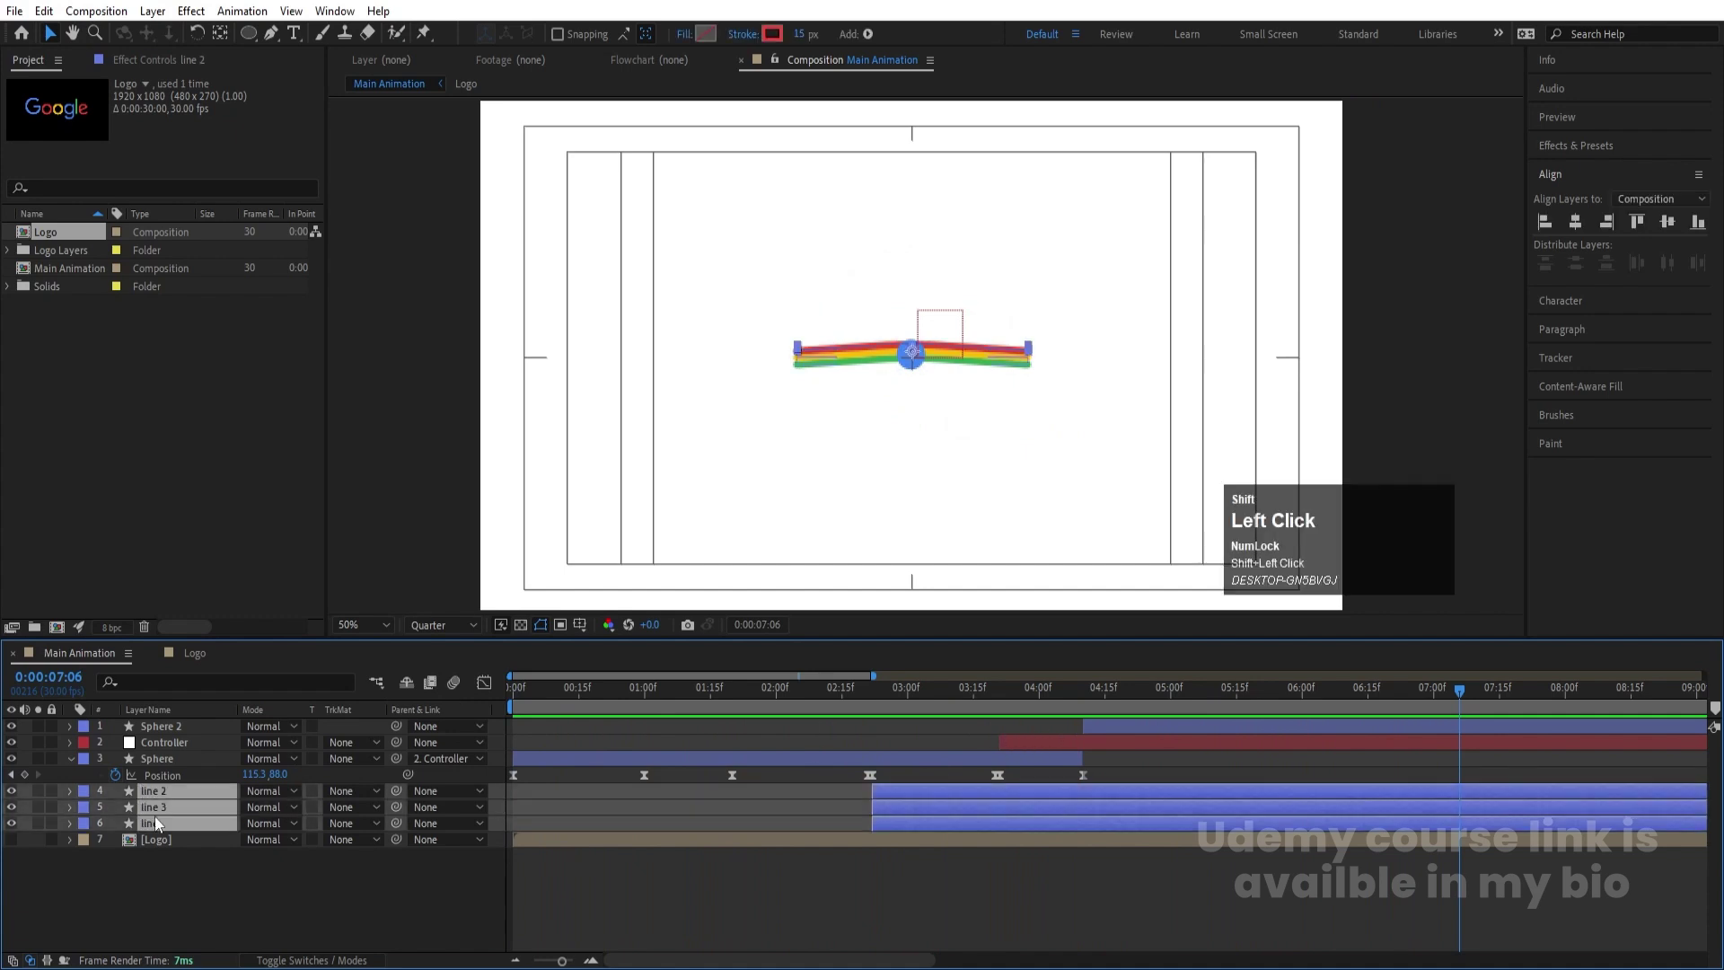
left_click(803, 35)
type("5")
key("Return")
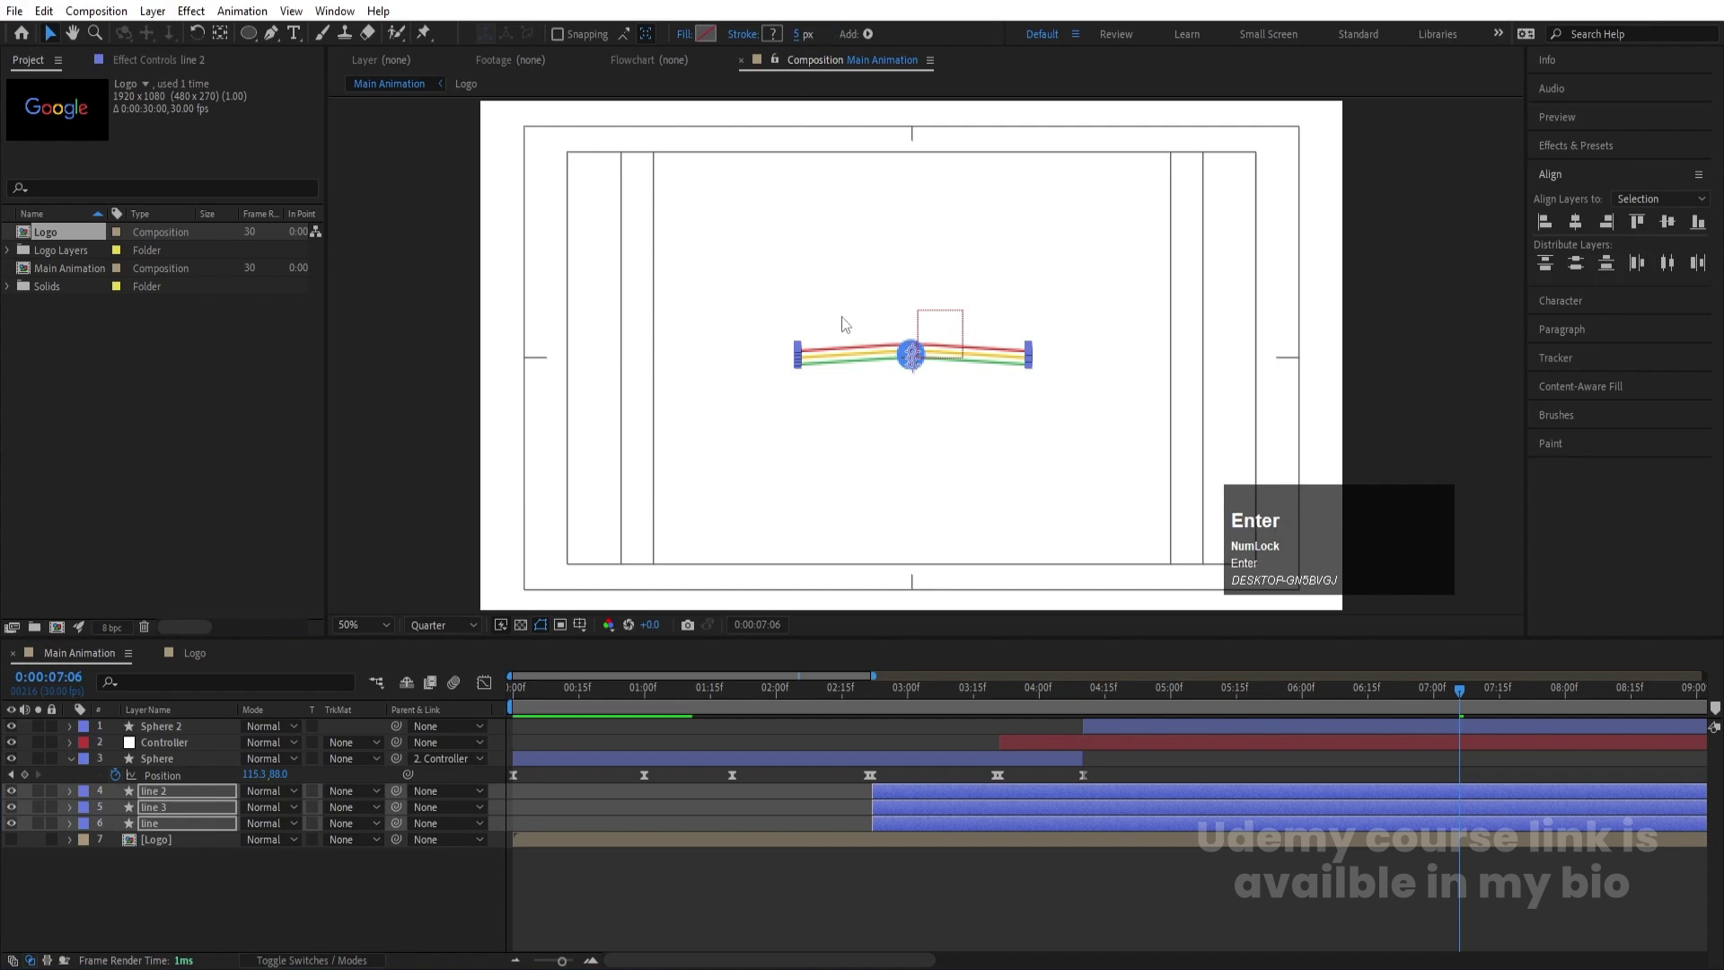
left_click_drag(797, 40, 800, 138)
key("Return")
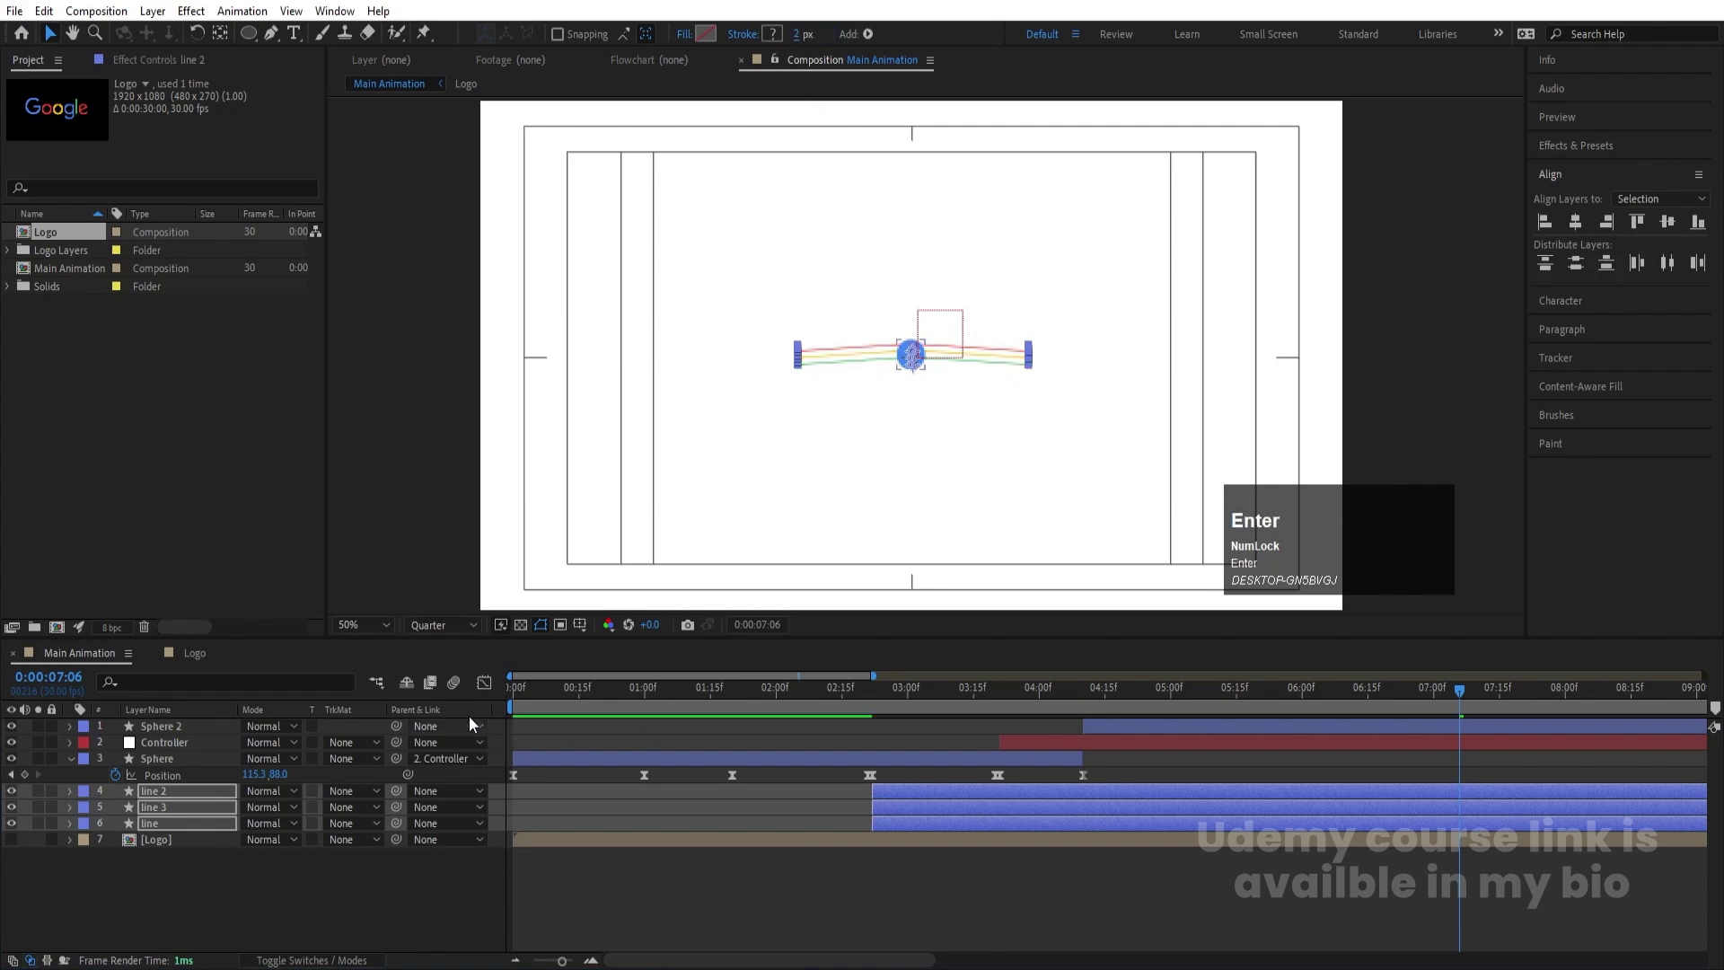
Change the composition's preview resolution to Full and clear the layer selection
left_click(441, 624)
left_click(440, 670)
left_click(347, 878)
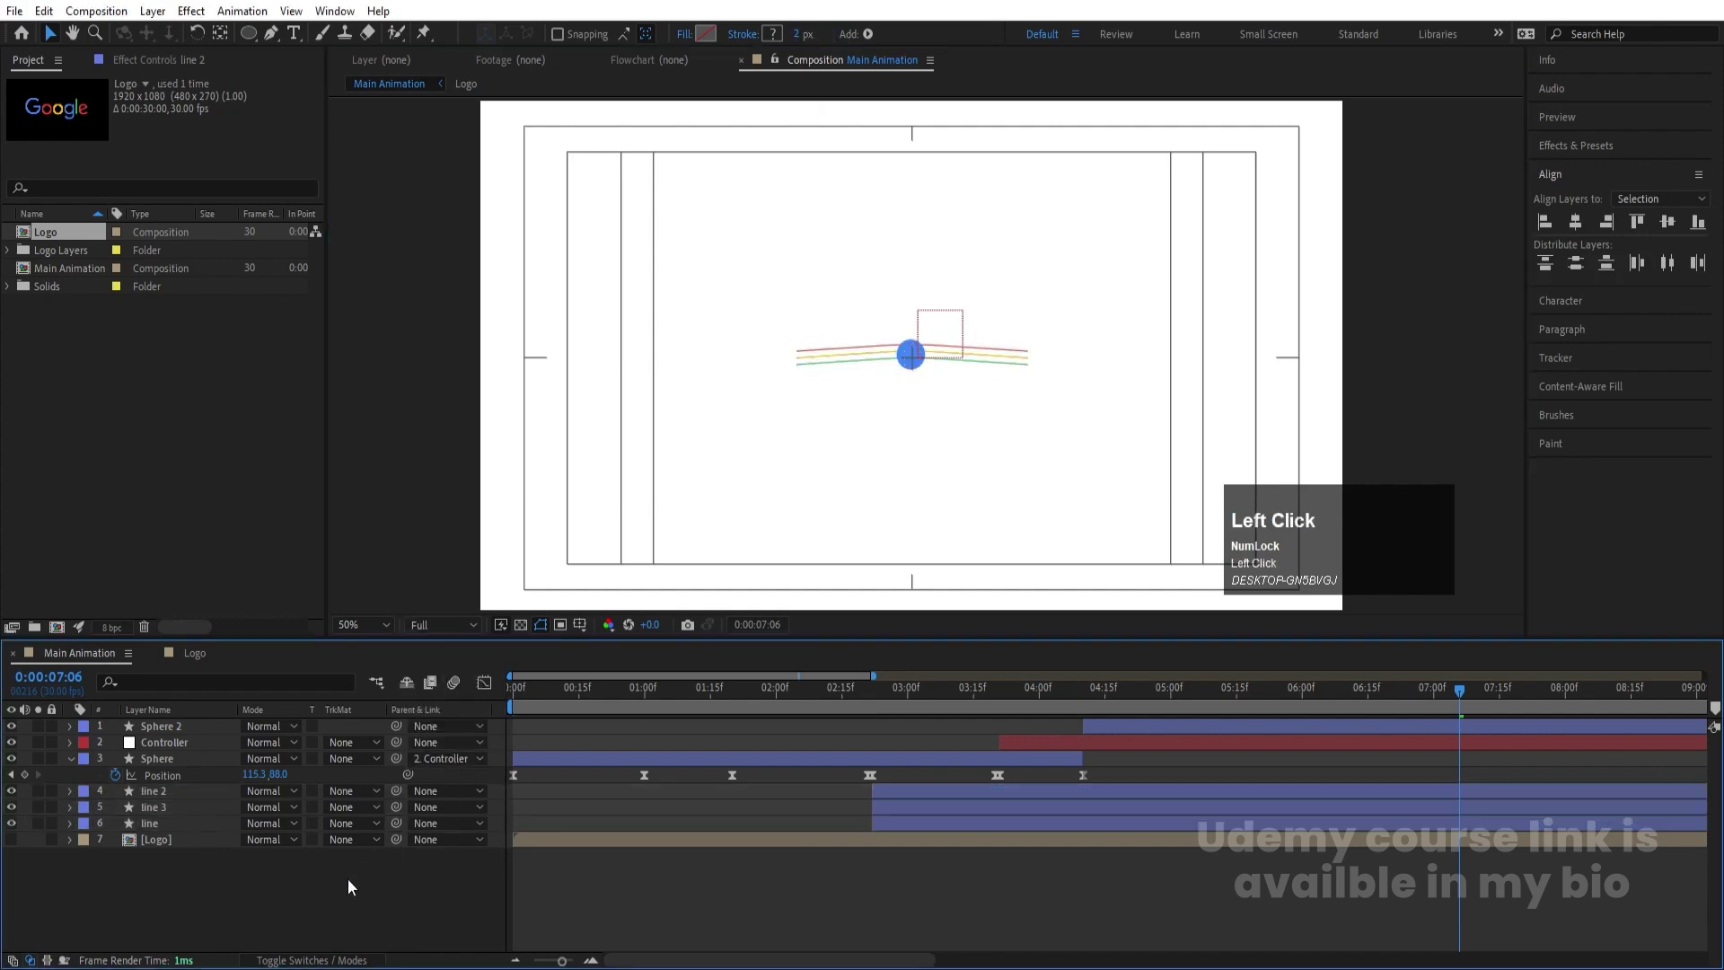
Set the stroke width of line 2, line 3 and line to 10 px
left_click(166, 808)
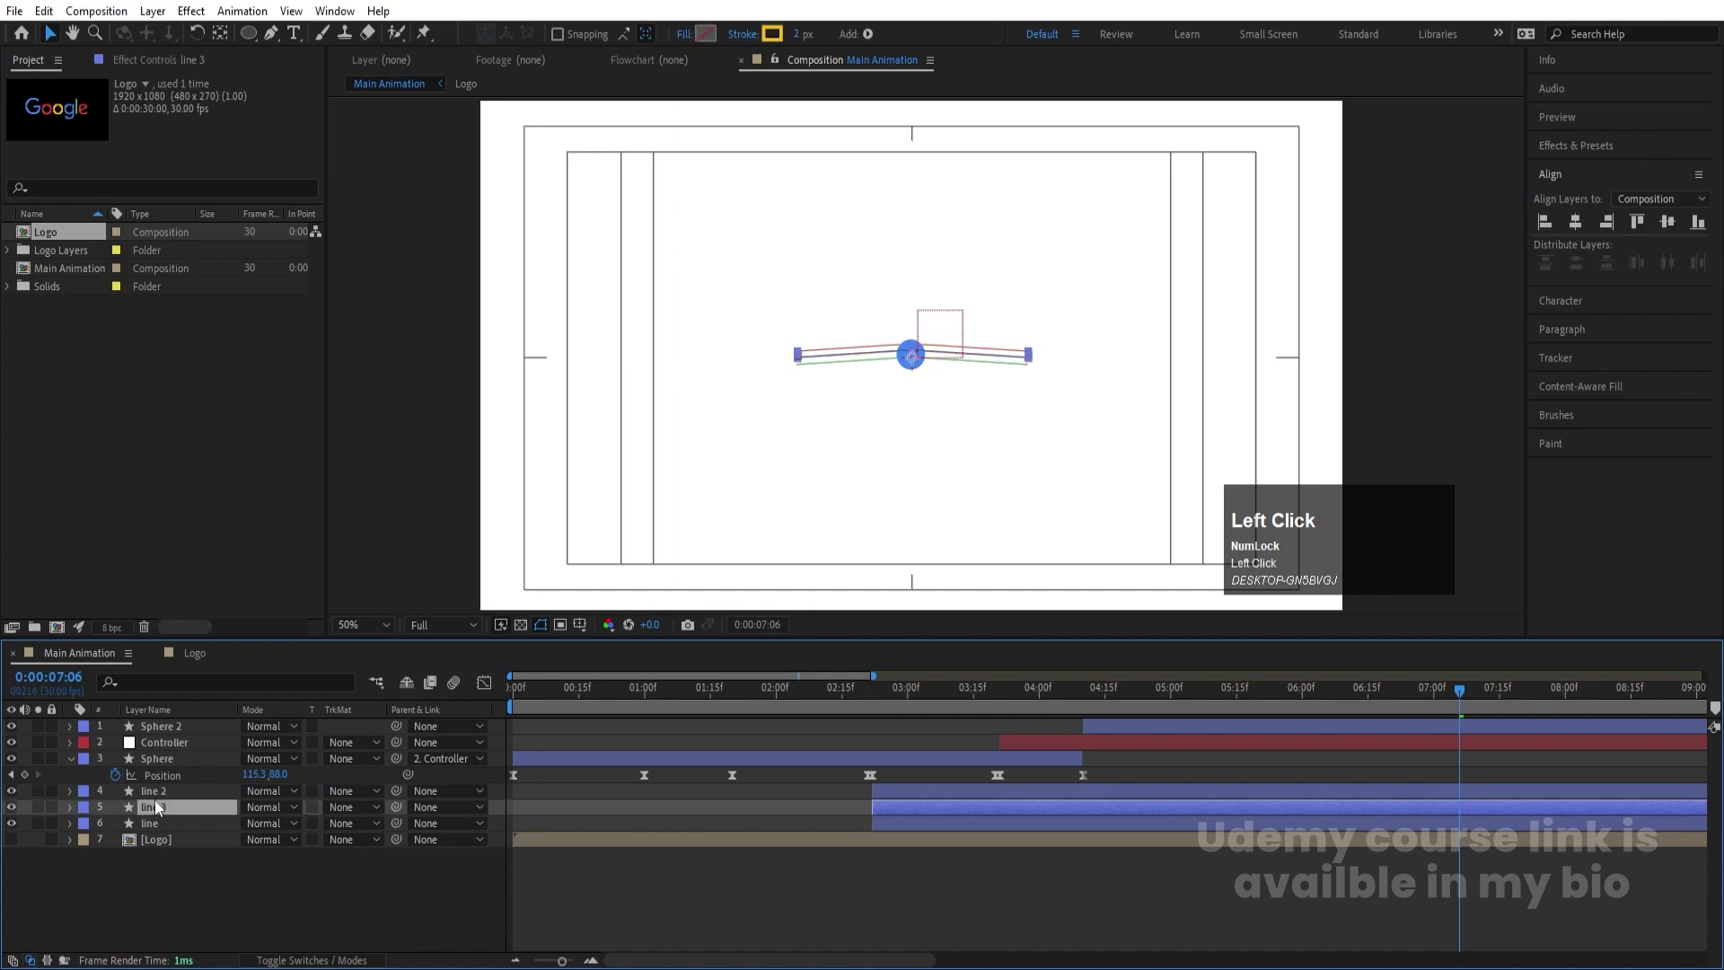
left_click(154, 794)
left_click(155, 824, "shift")
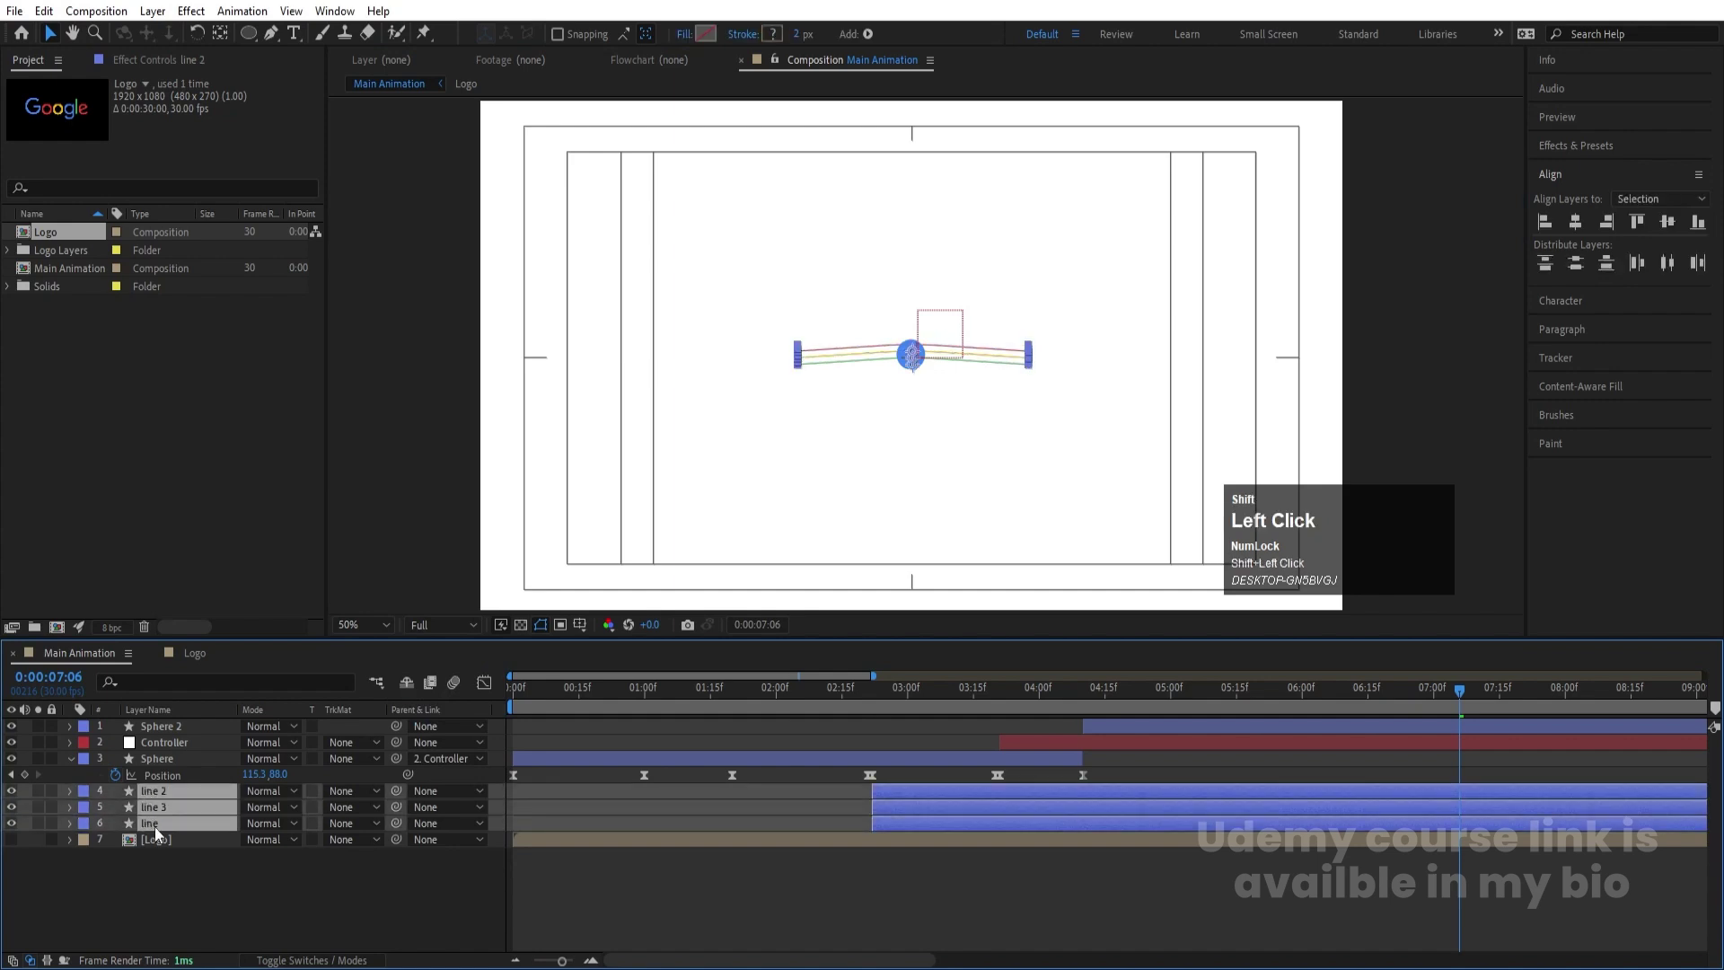
left_click_drag(802, 39, 810, 36)
key("Num_Lock")
left_click(813, 34)
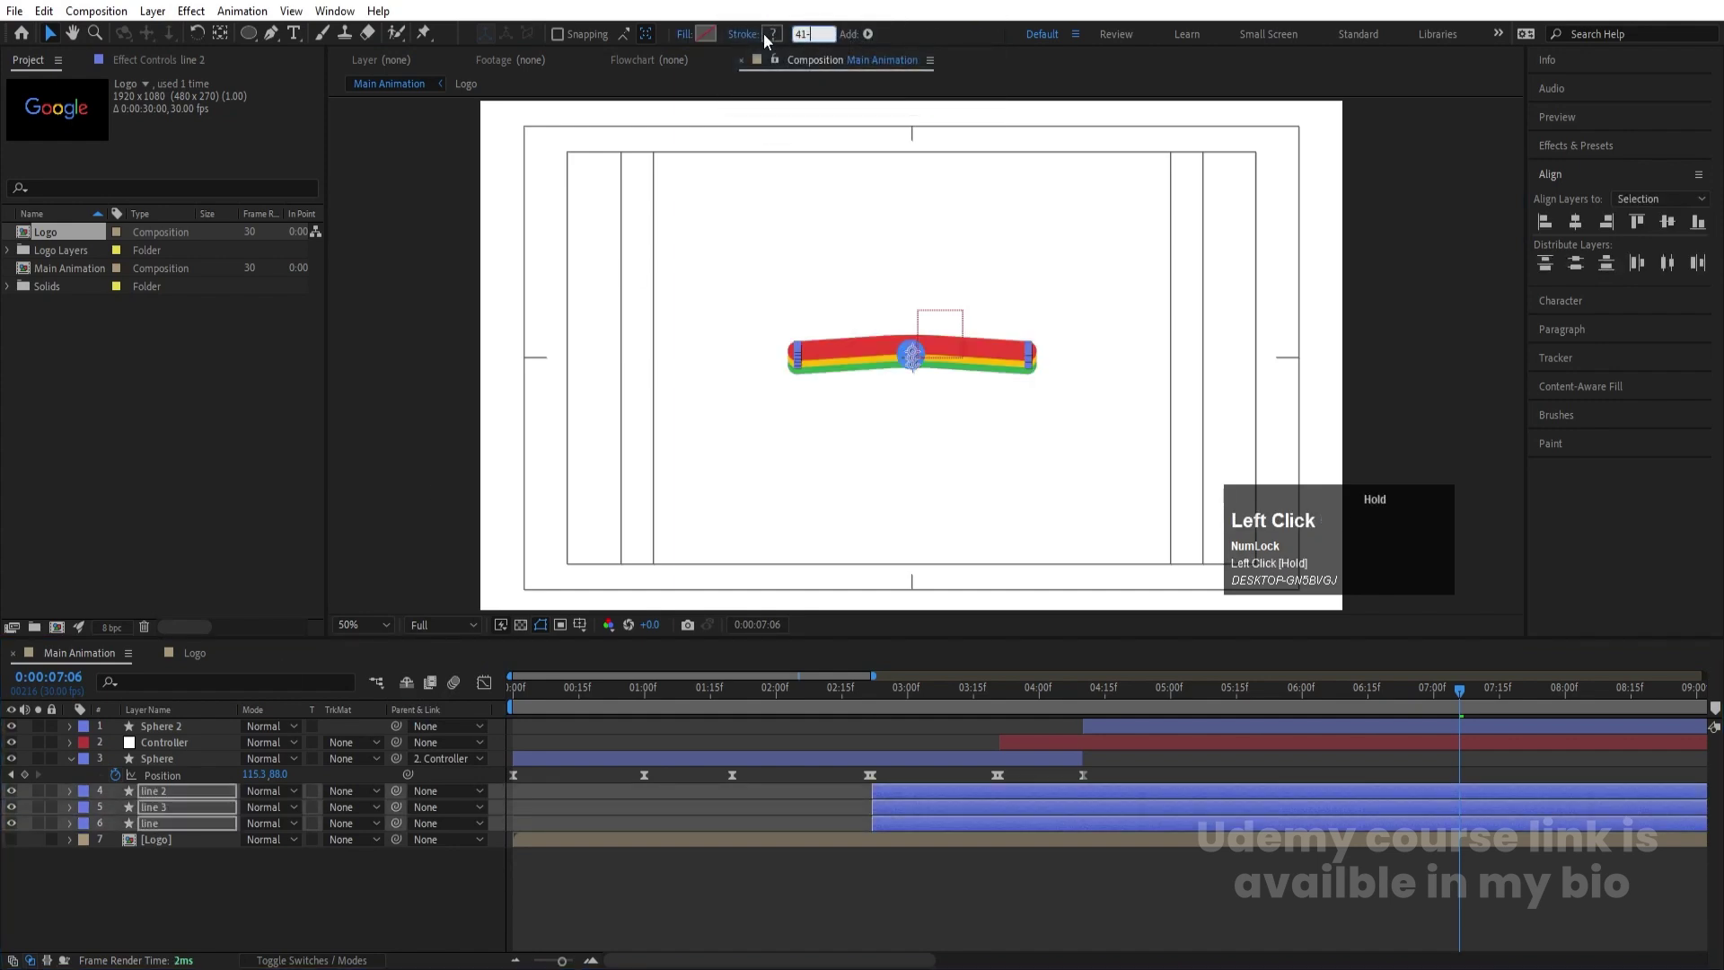
type("10")
key("Return")
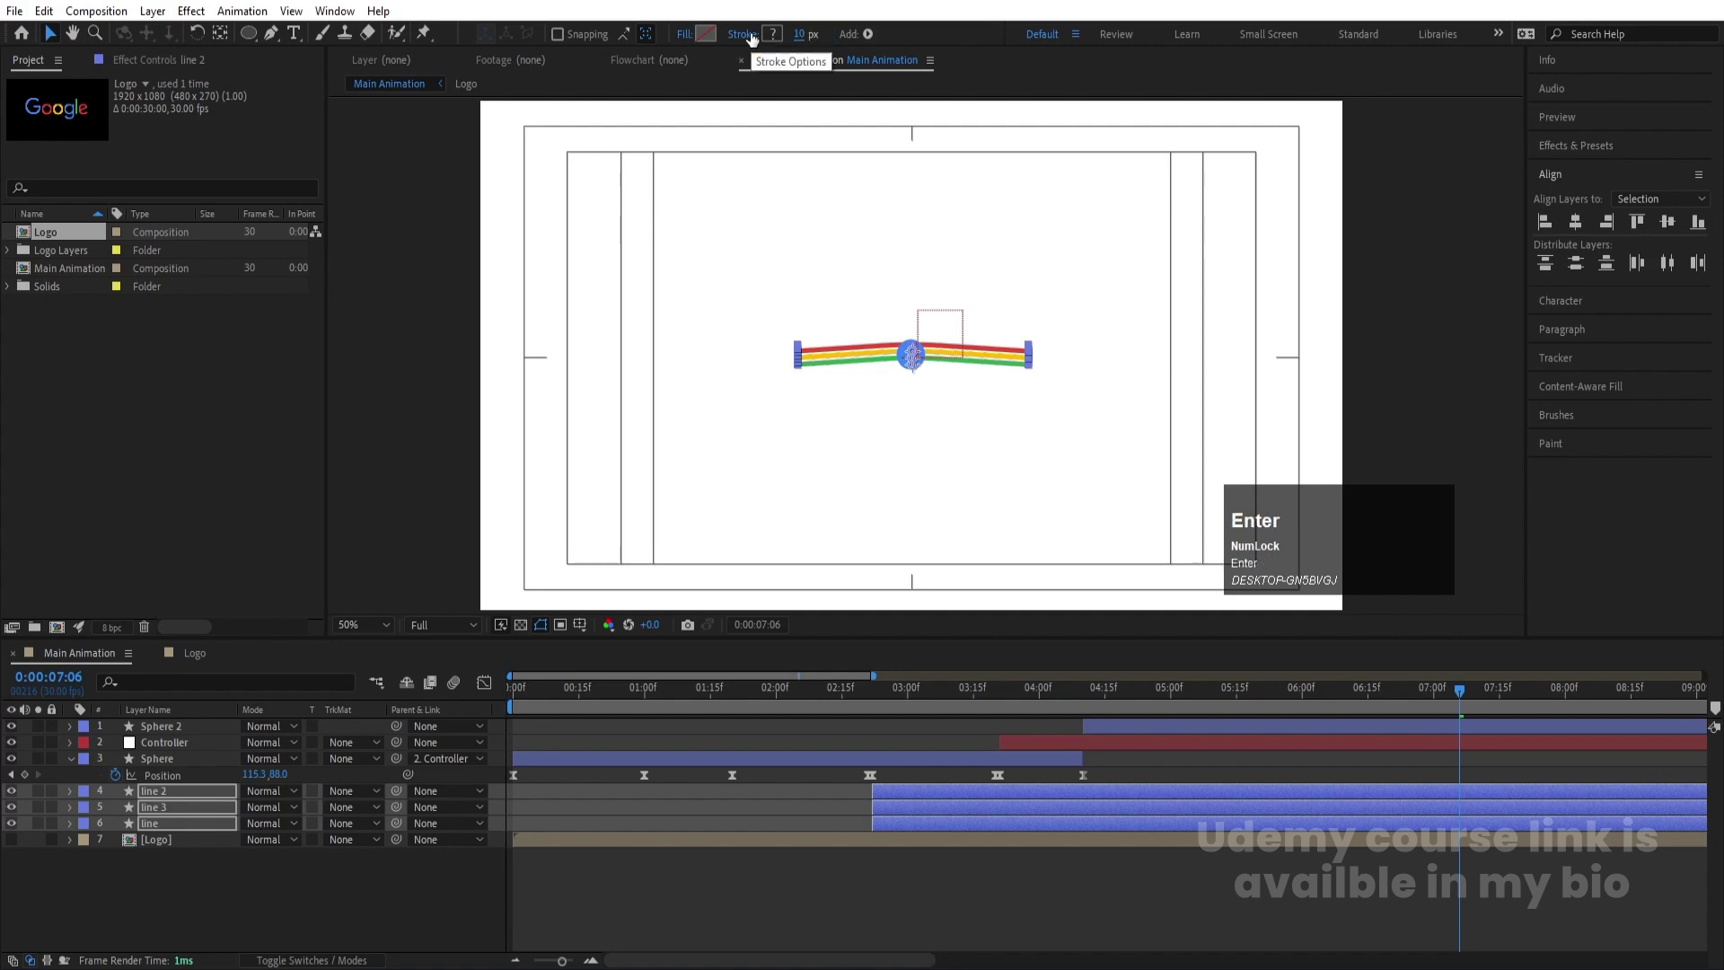
Set the stroke width of the three line layers to 15 px and deselect them
left_click(798, 34)
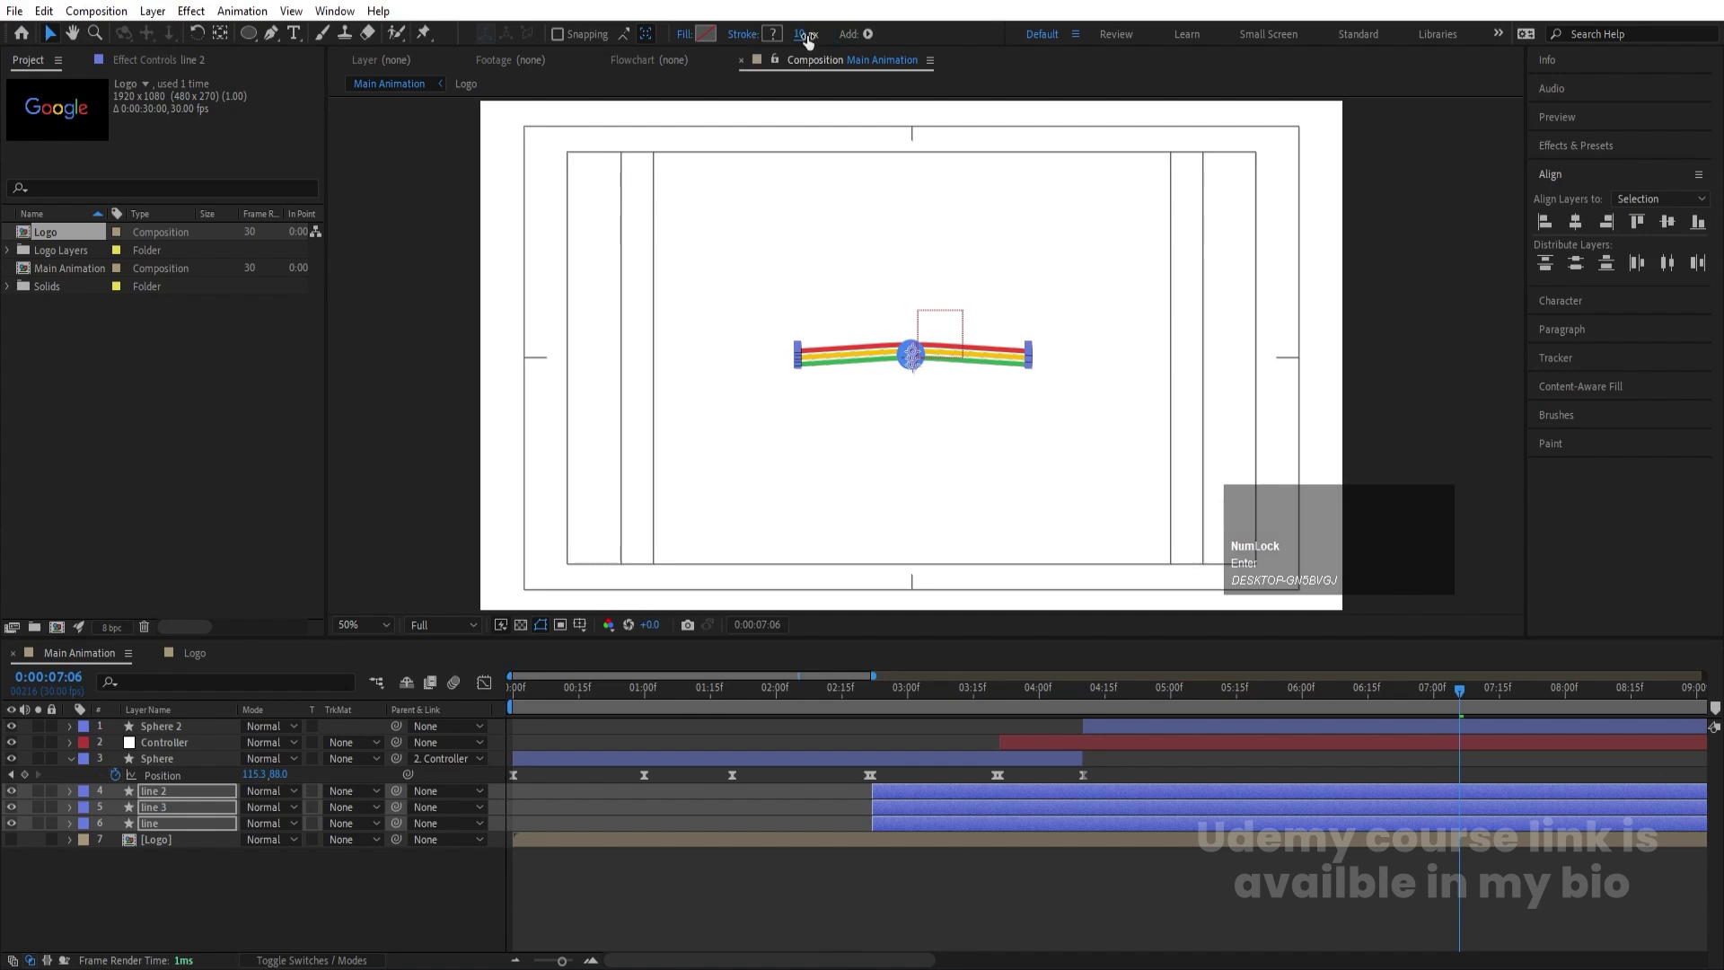
type("15")
key("Return")
left_click(743, 876)
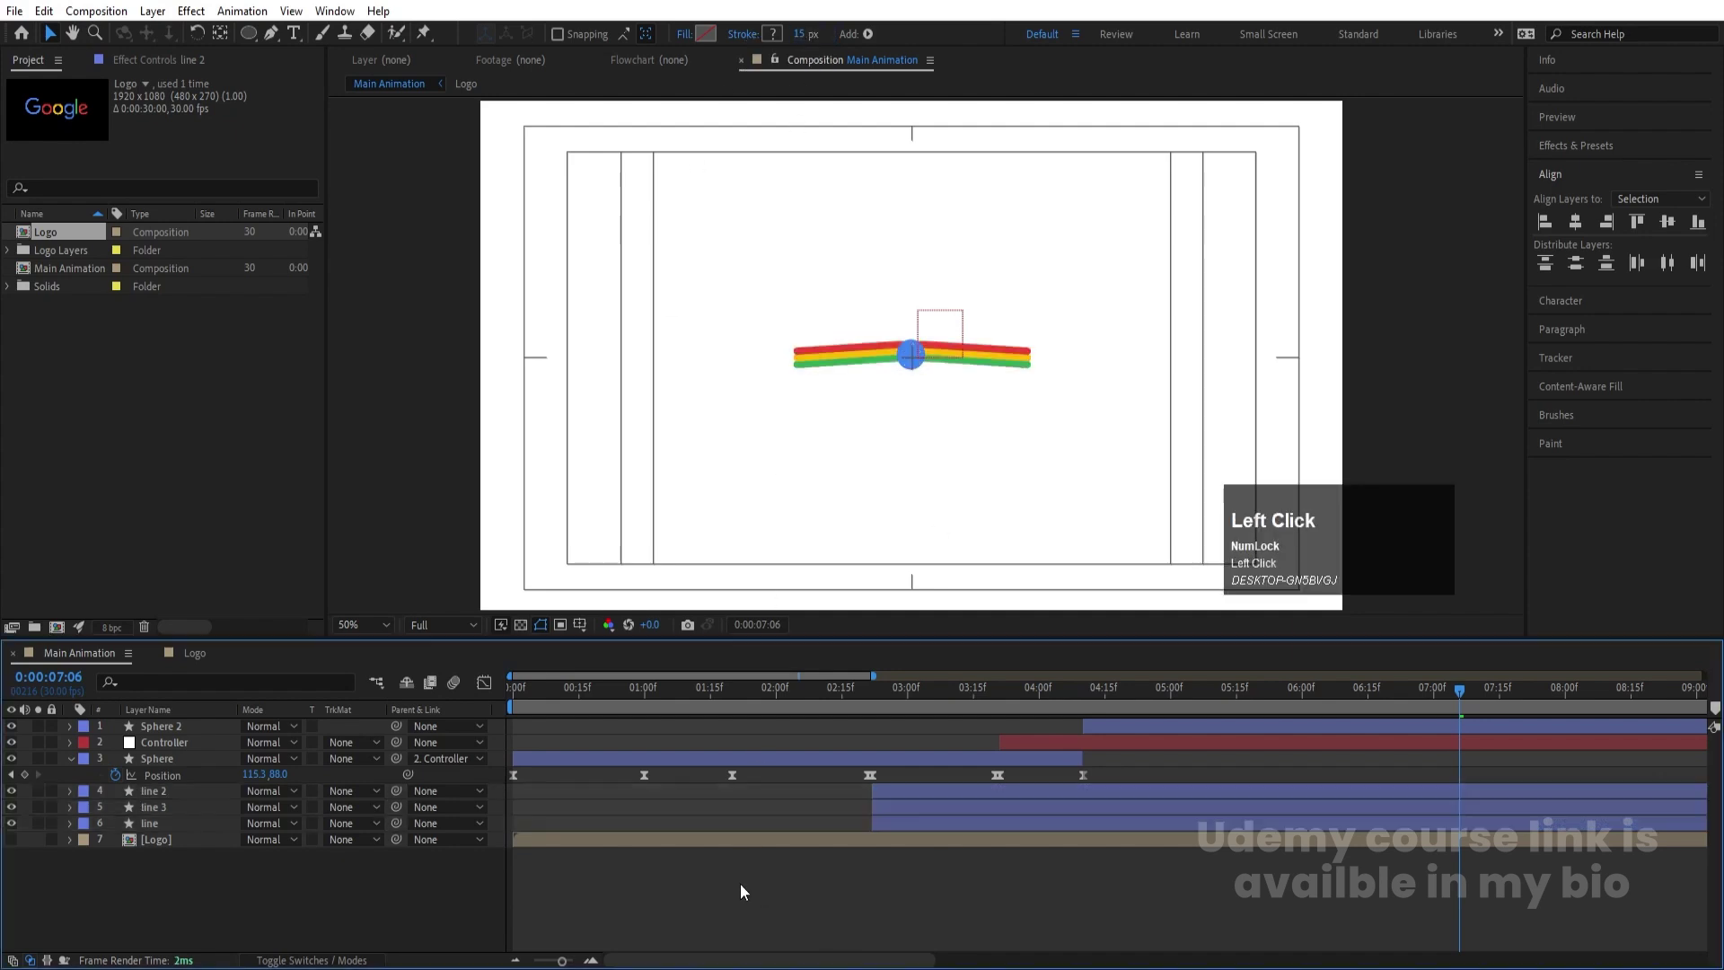
Pre-compose the three line layers at 0:00:02:22 into a new composition named "Lines", moving all attributes
left_click(875, 683)
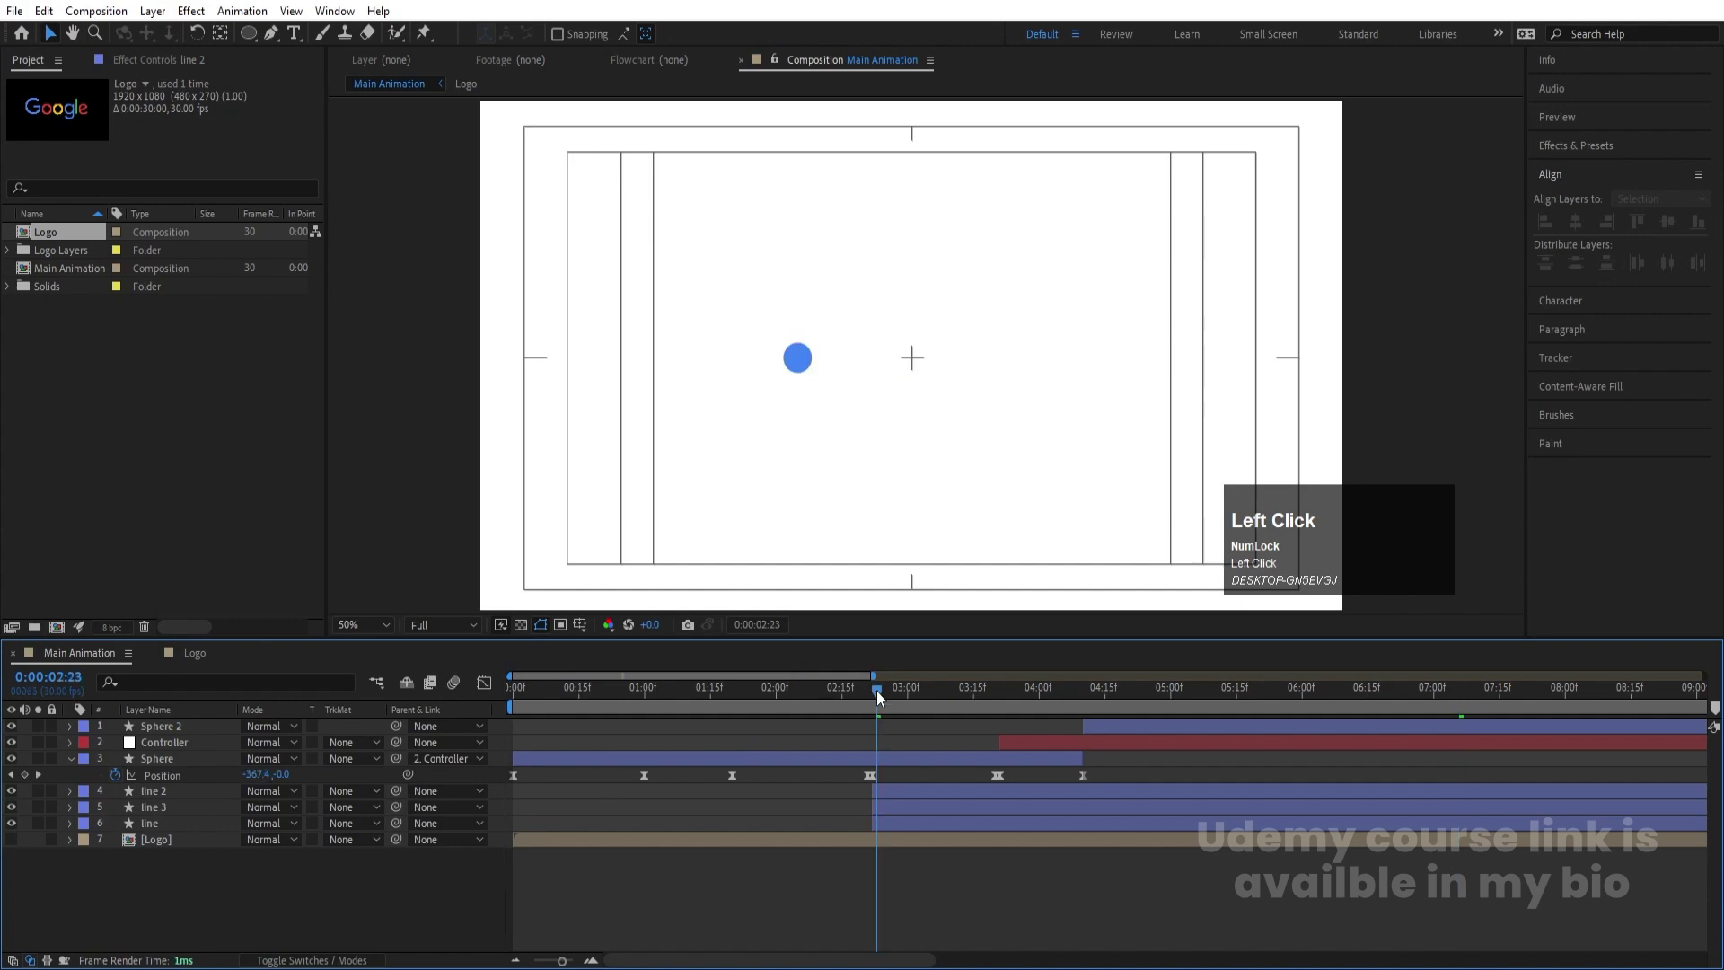
left_click(155, 792)
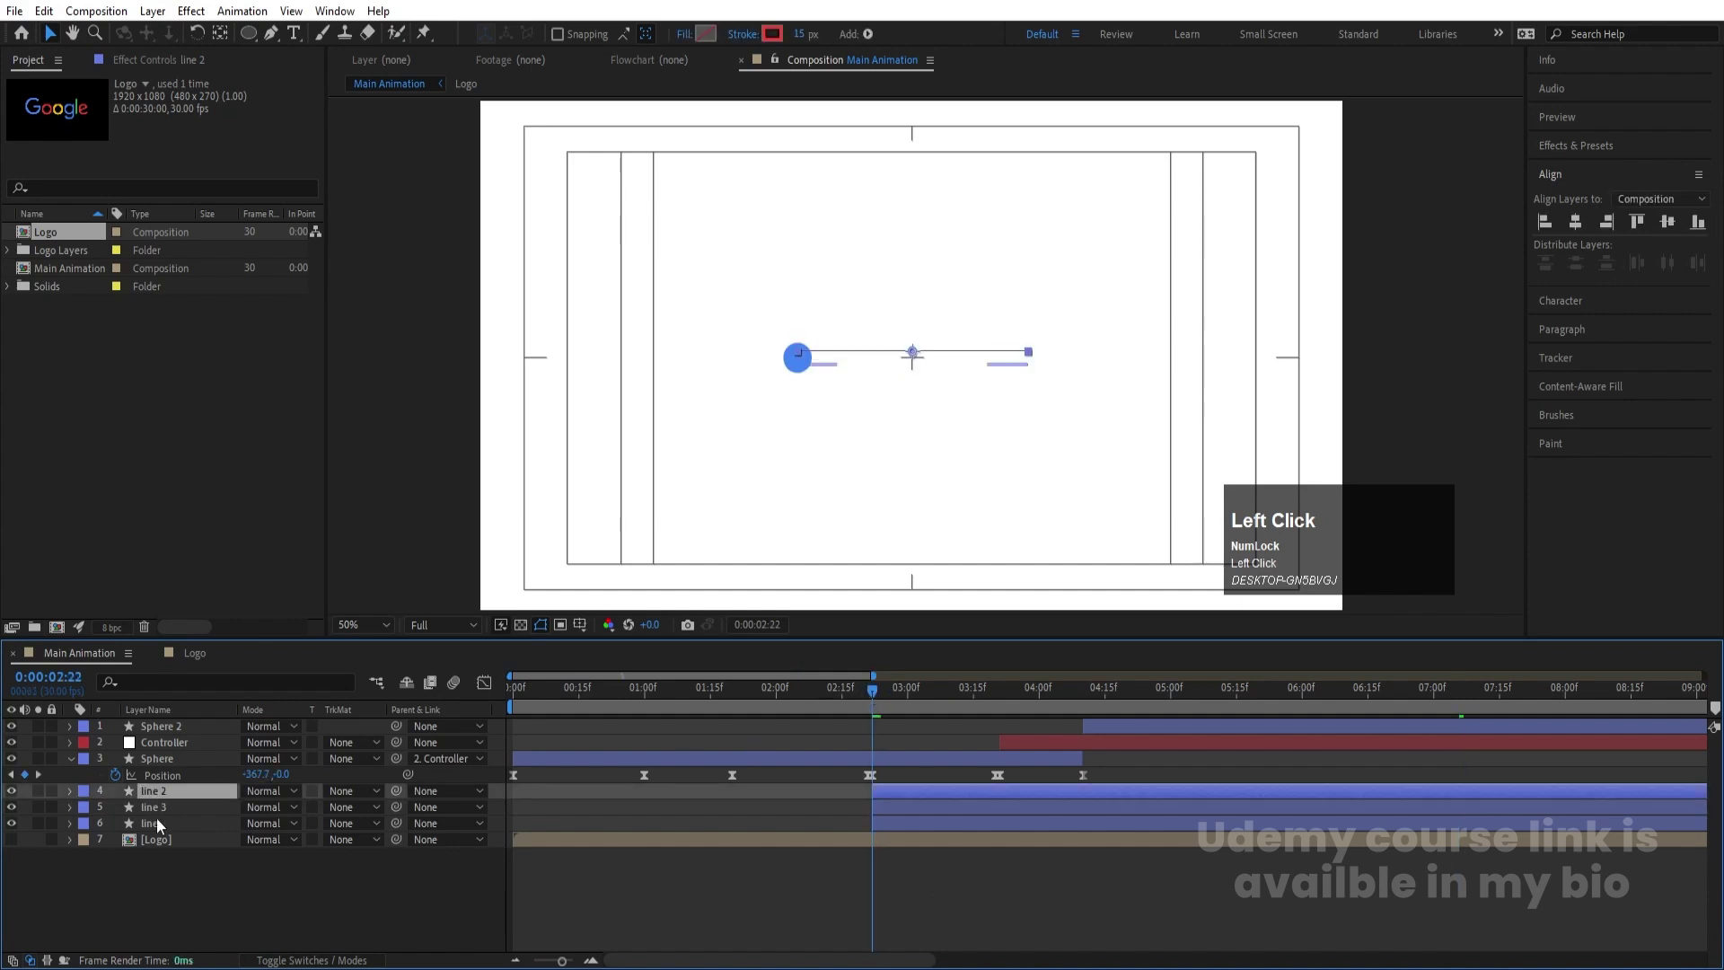
left_click(155, 825, "shift")
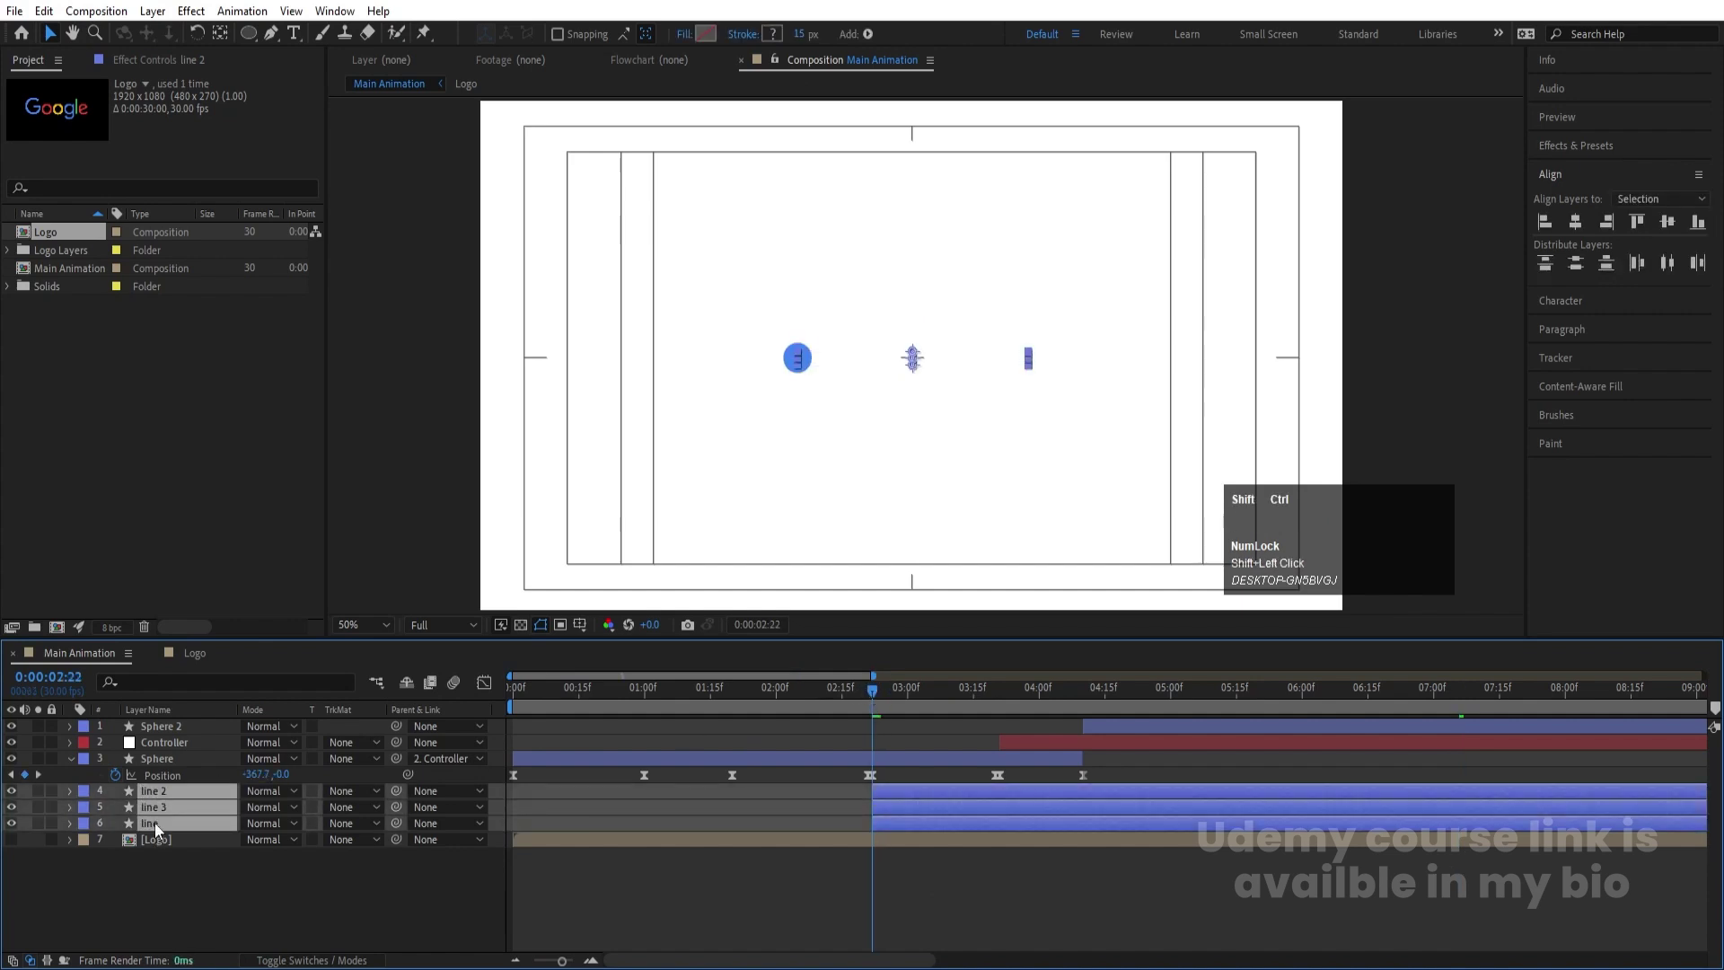
key("ctrl+shift+c")
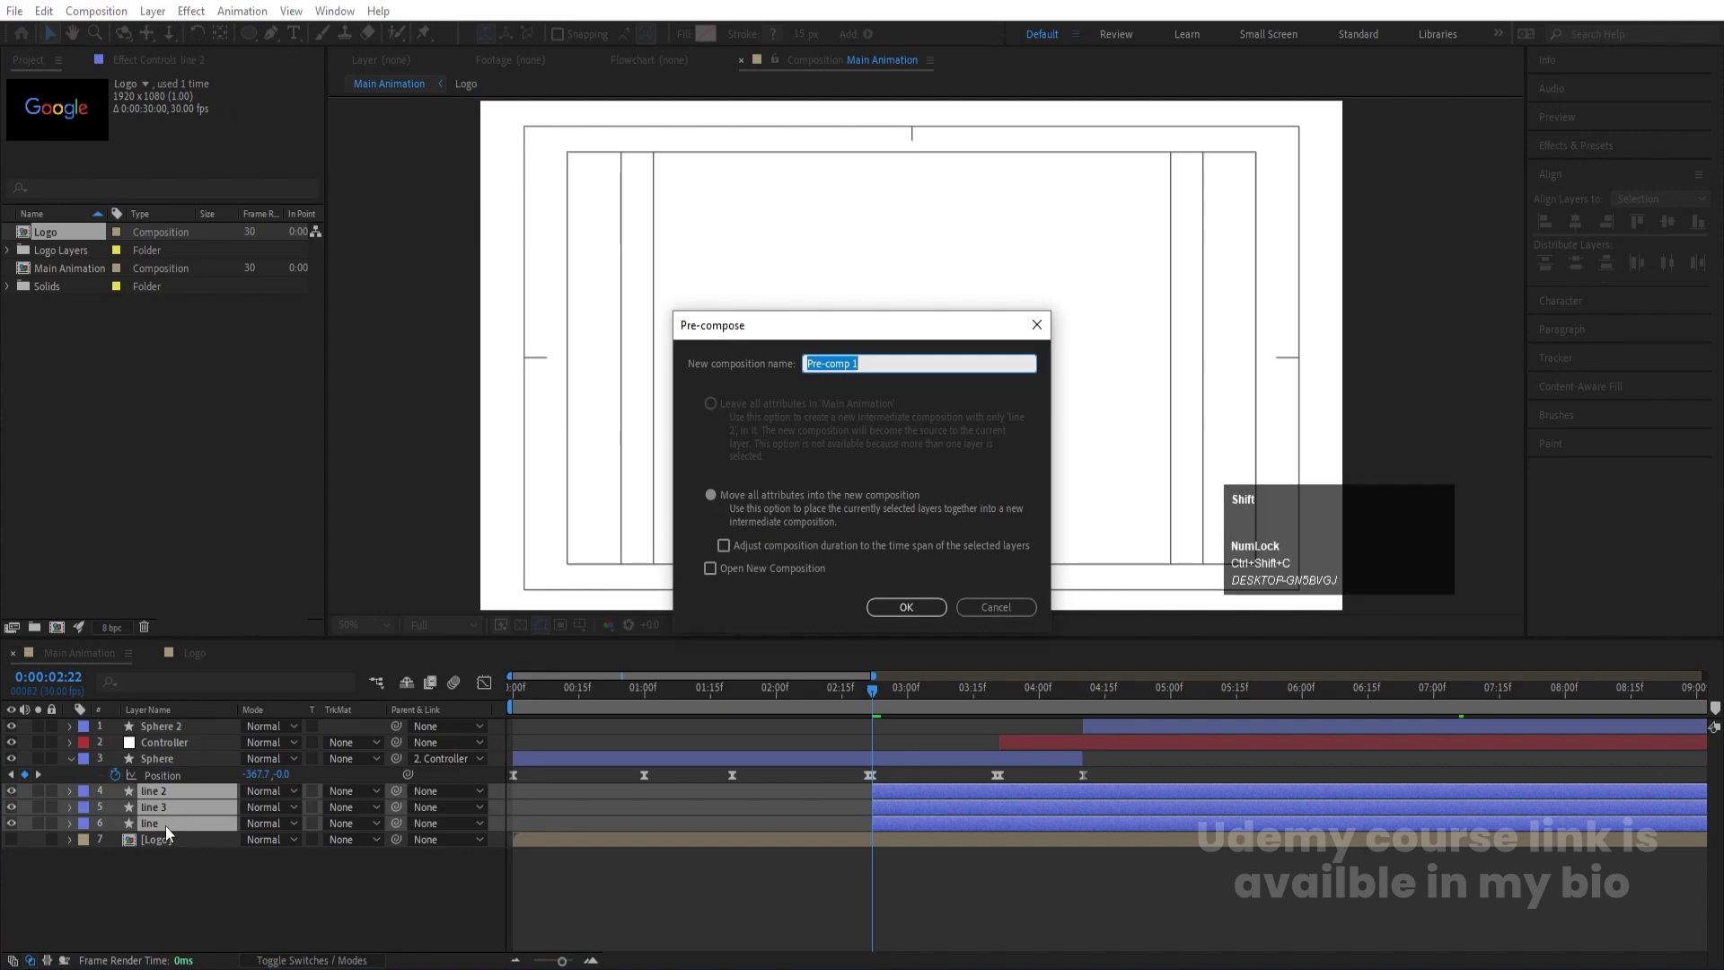
type("Li")
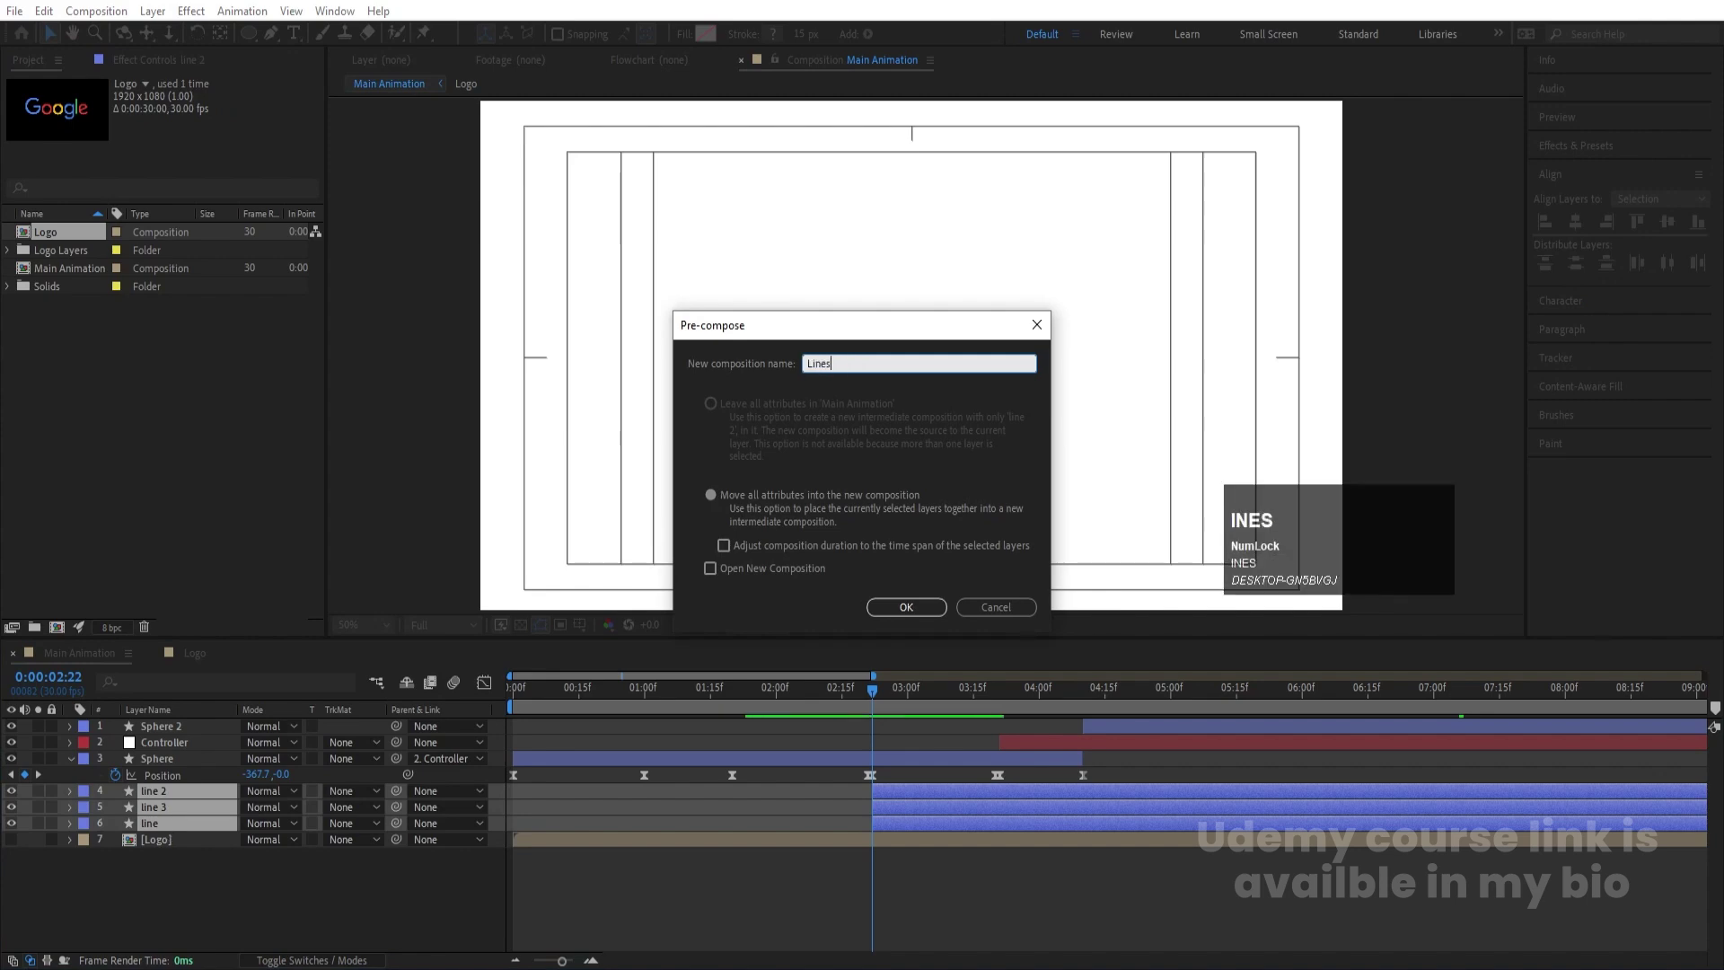
type("nes")
key("Return")
Trim the Lines layer to start at 0:00:02:22 and preview the animation from there
key("alt")
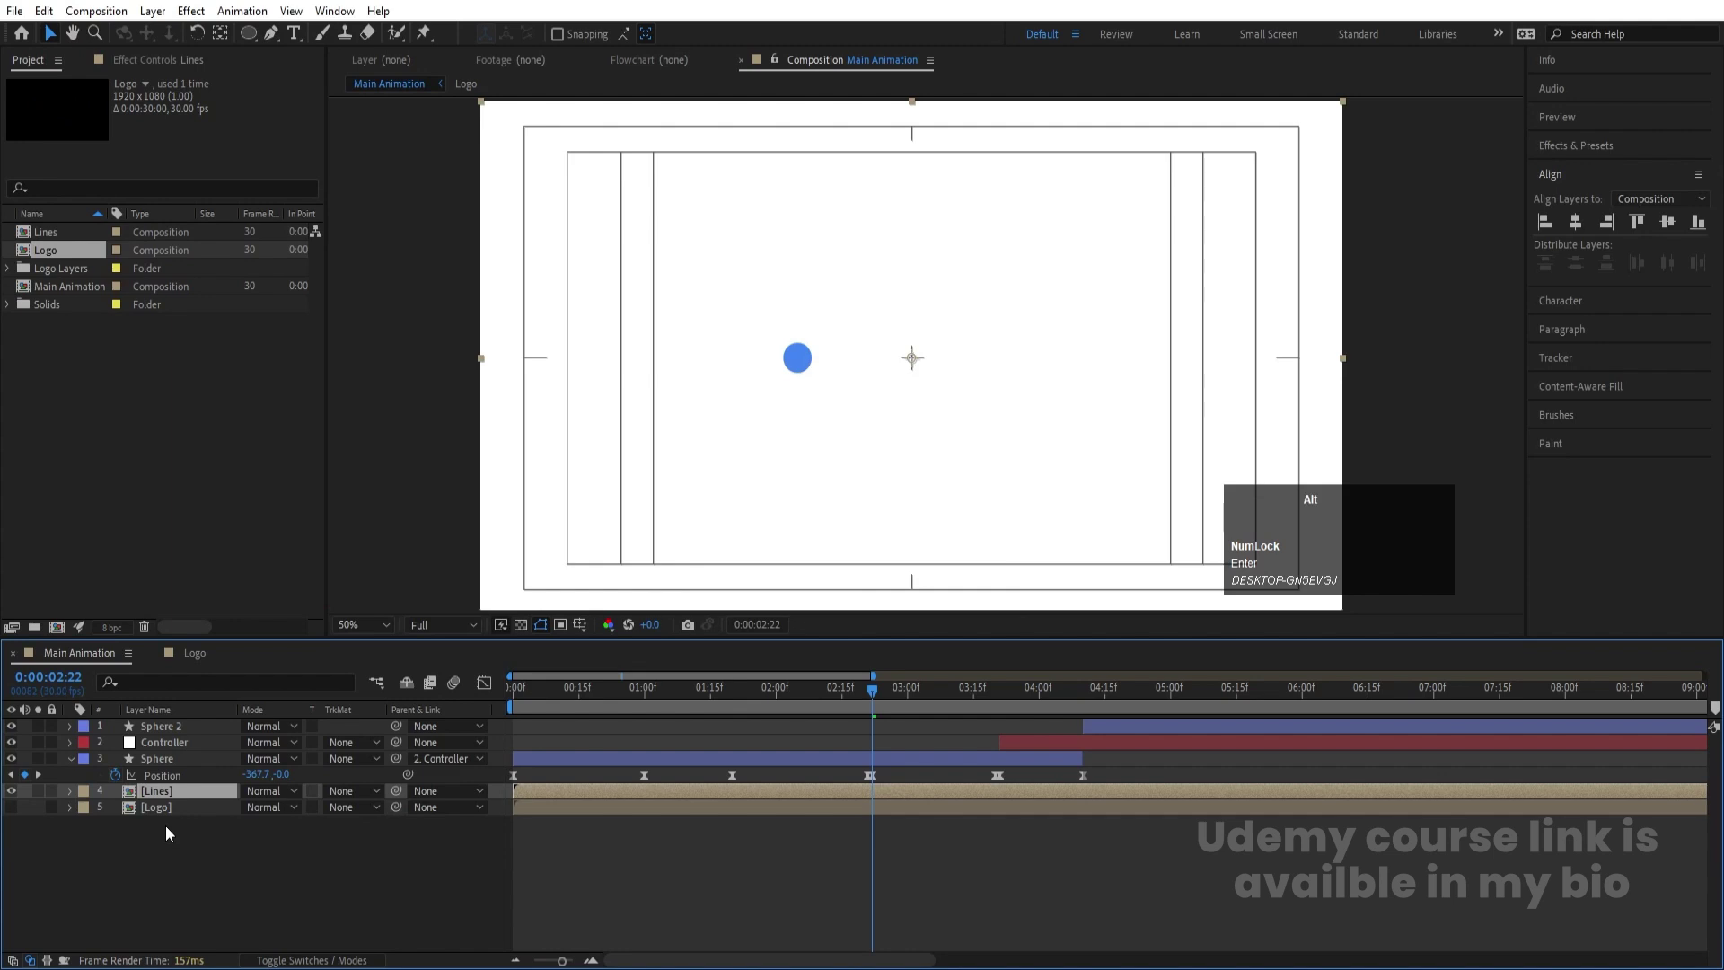
key("space")
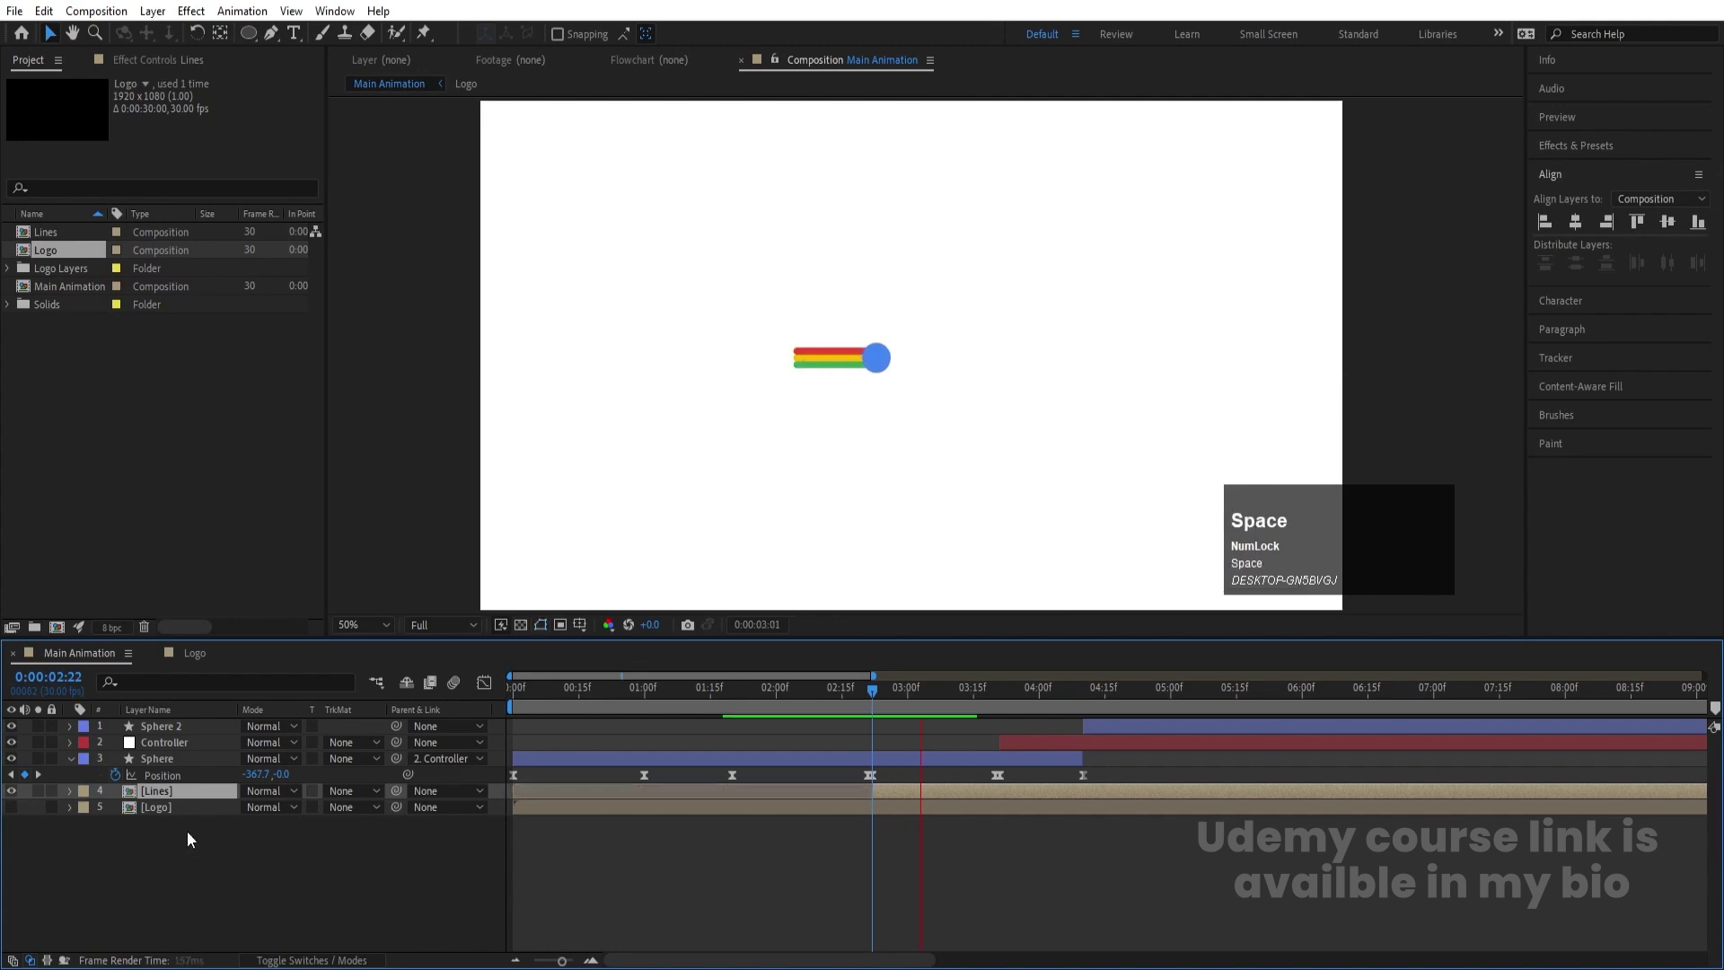
Apply the Wave Warp effect to the Lines layer with the playhead at 0:00:04:08
key("space")
left_click_drag(1058, 696, 1075, 702)
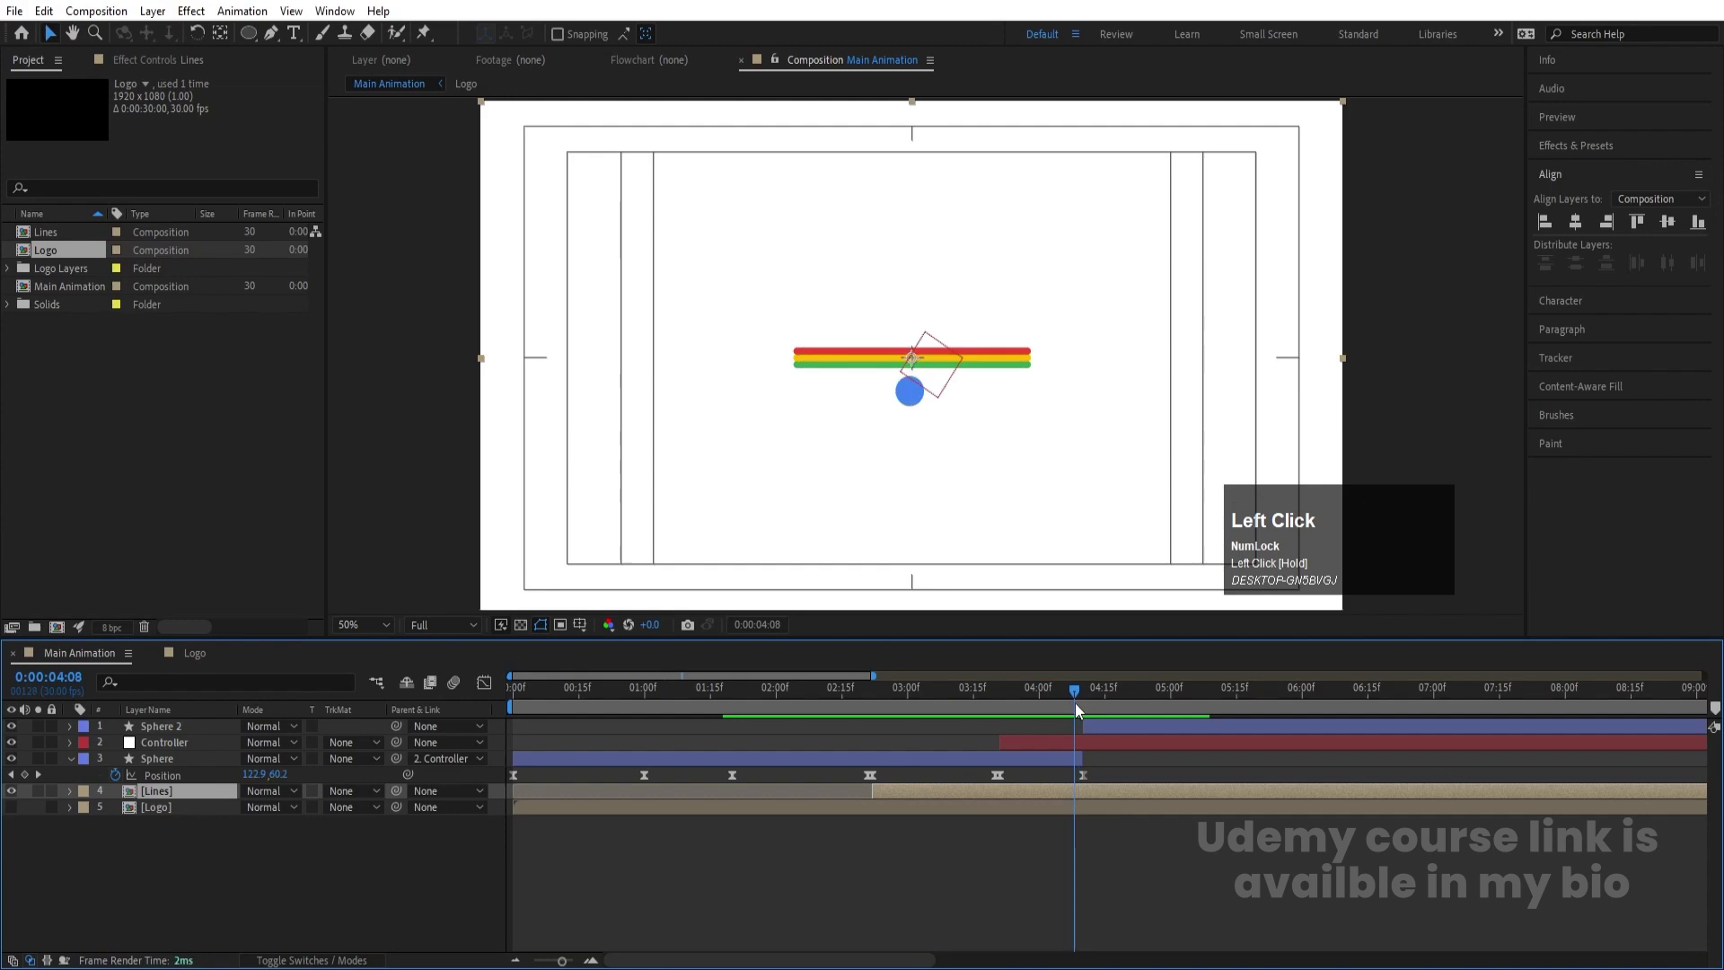
left_click(1564, 138)
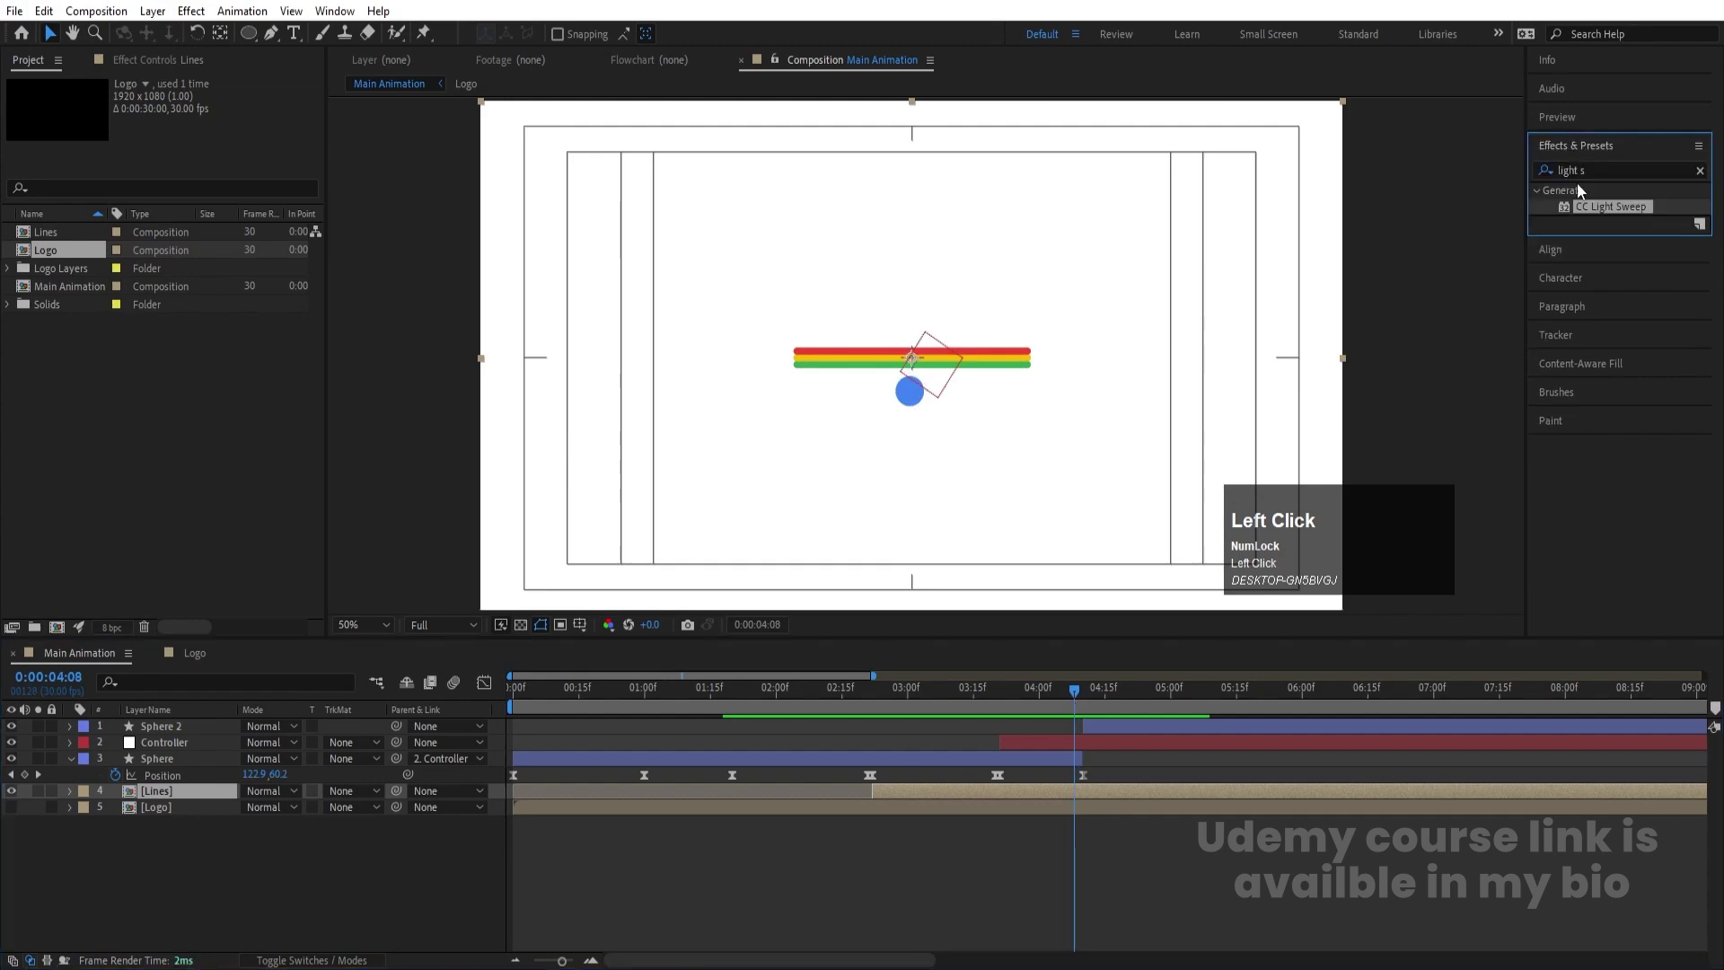
left_click(1594, 170)
key("ctrl+a")
type("wave")
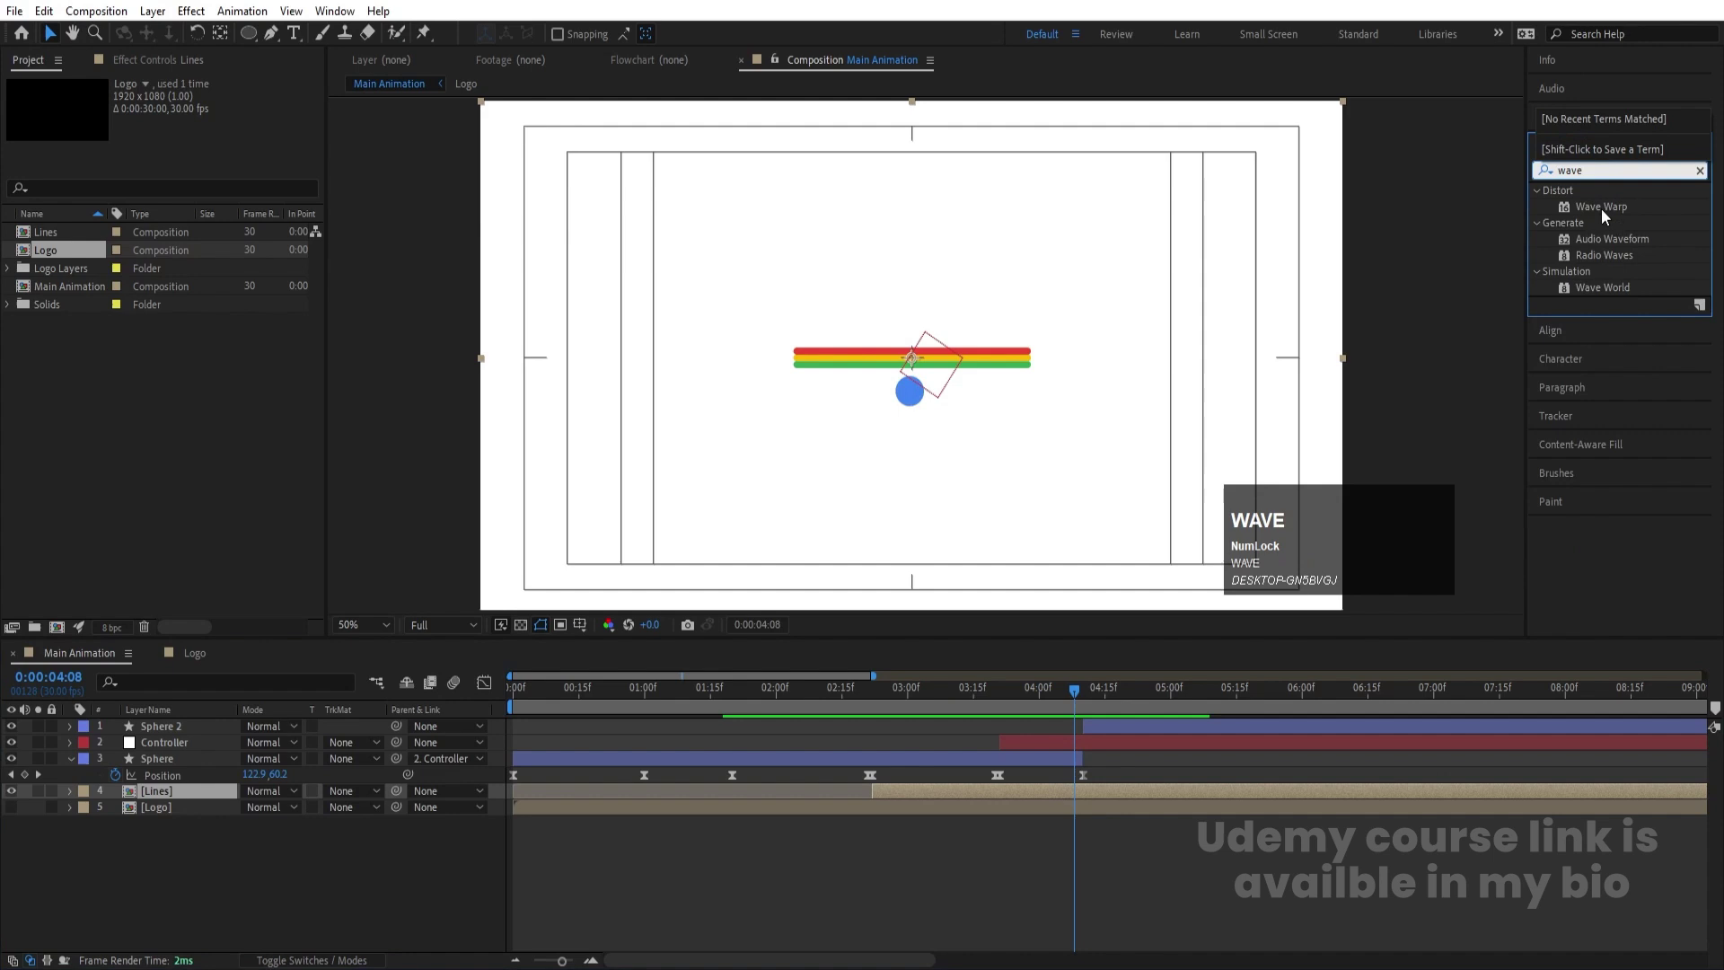
double_click(1598, 205)
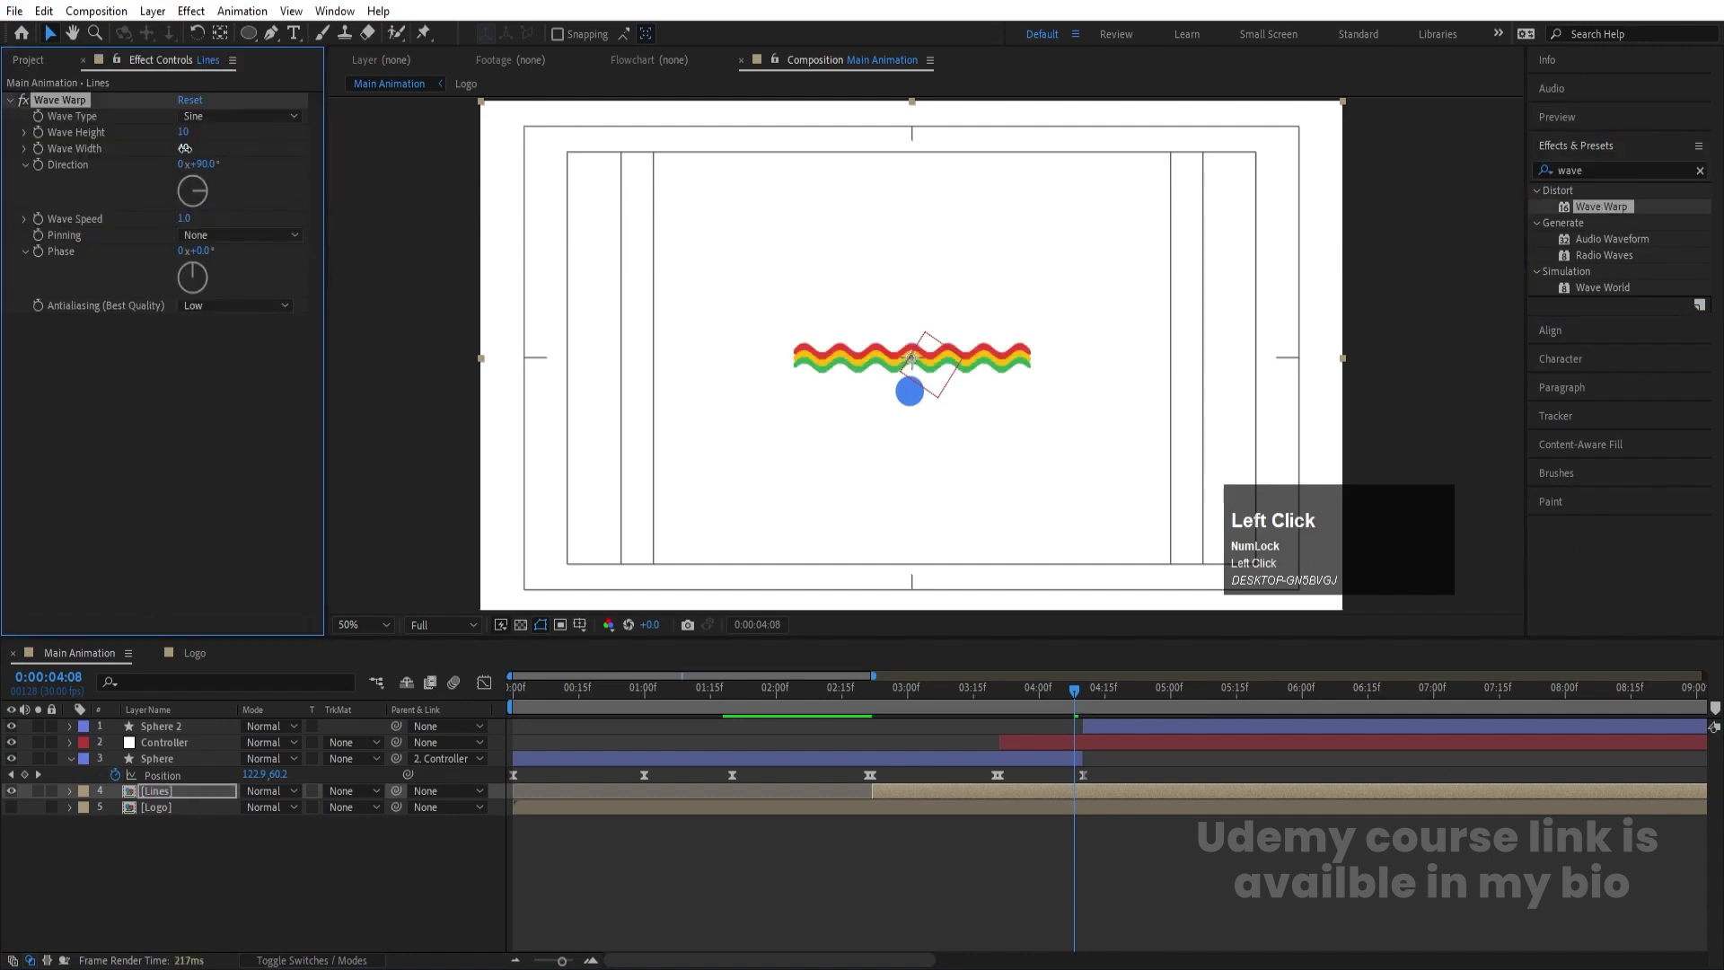
Set the Wave Warp's Wave Width to 150 and keyframe its Wave Height at 0 at 0:00:04:08
left_click_drag(185, 149, 1167, 142)
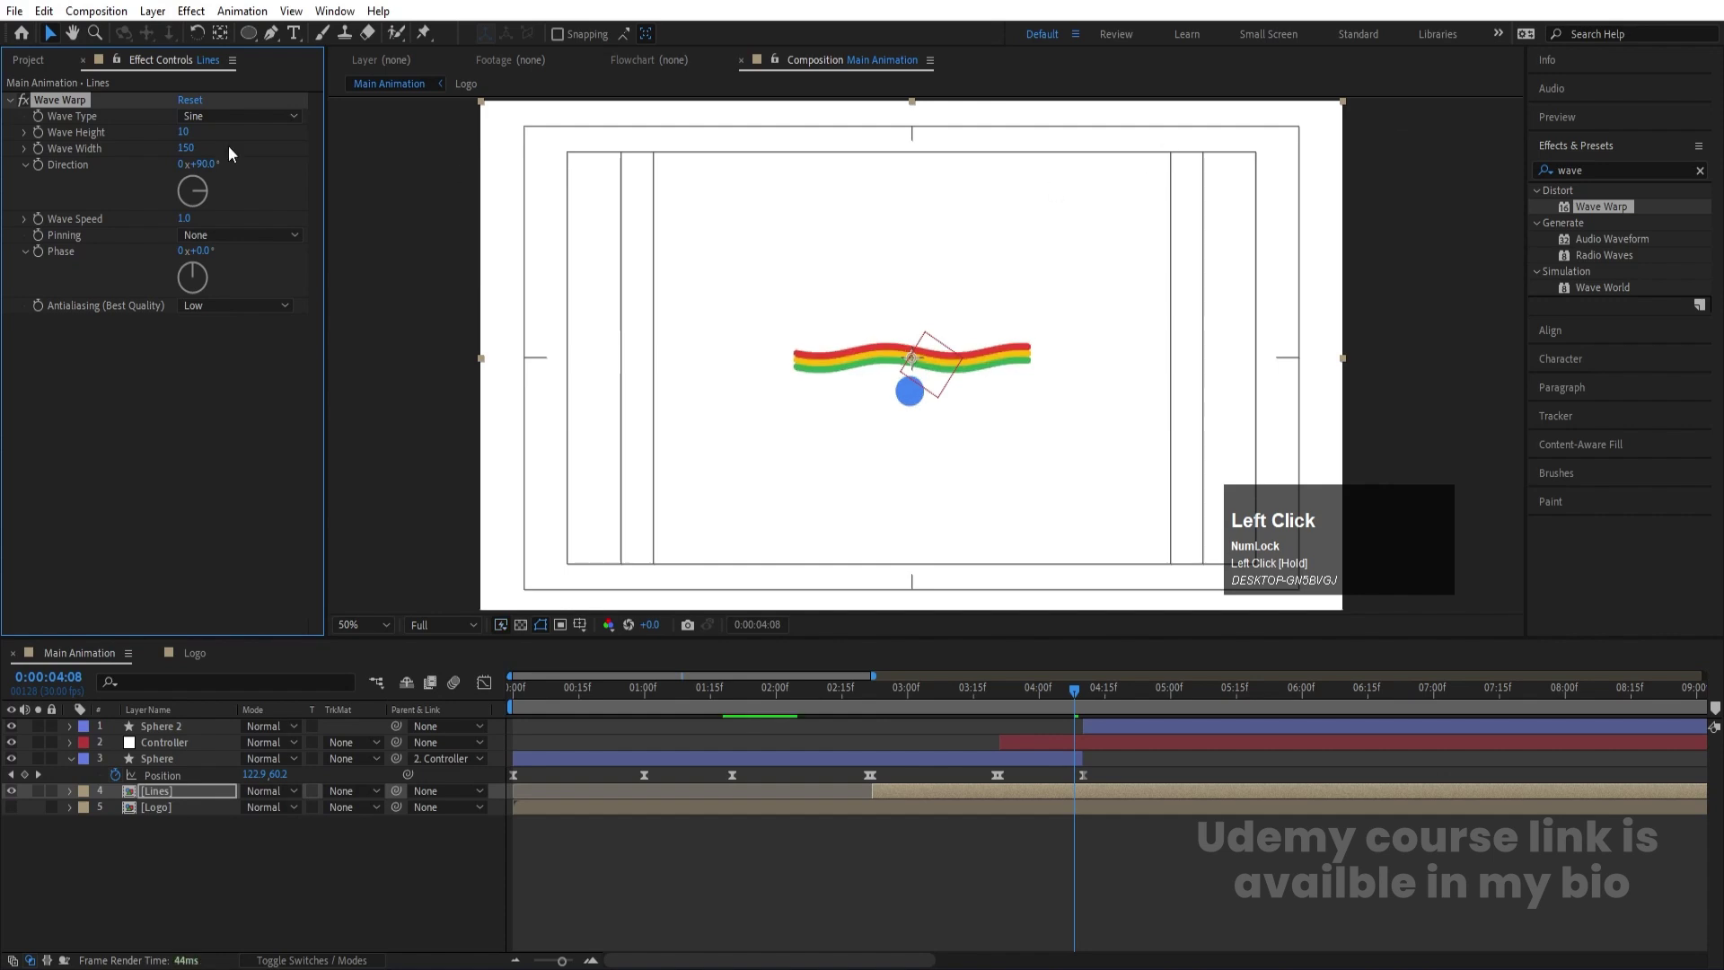
left_click_drag(192, 131, 68, 133)
left_click(184, 132)
type("0")
key("Return")
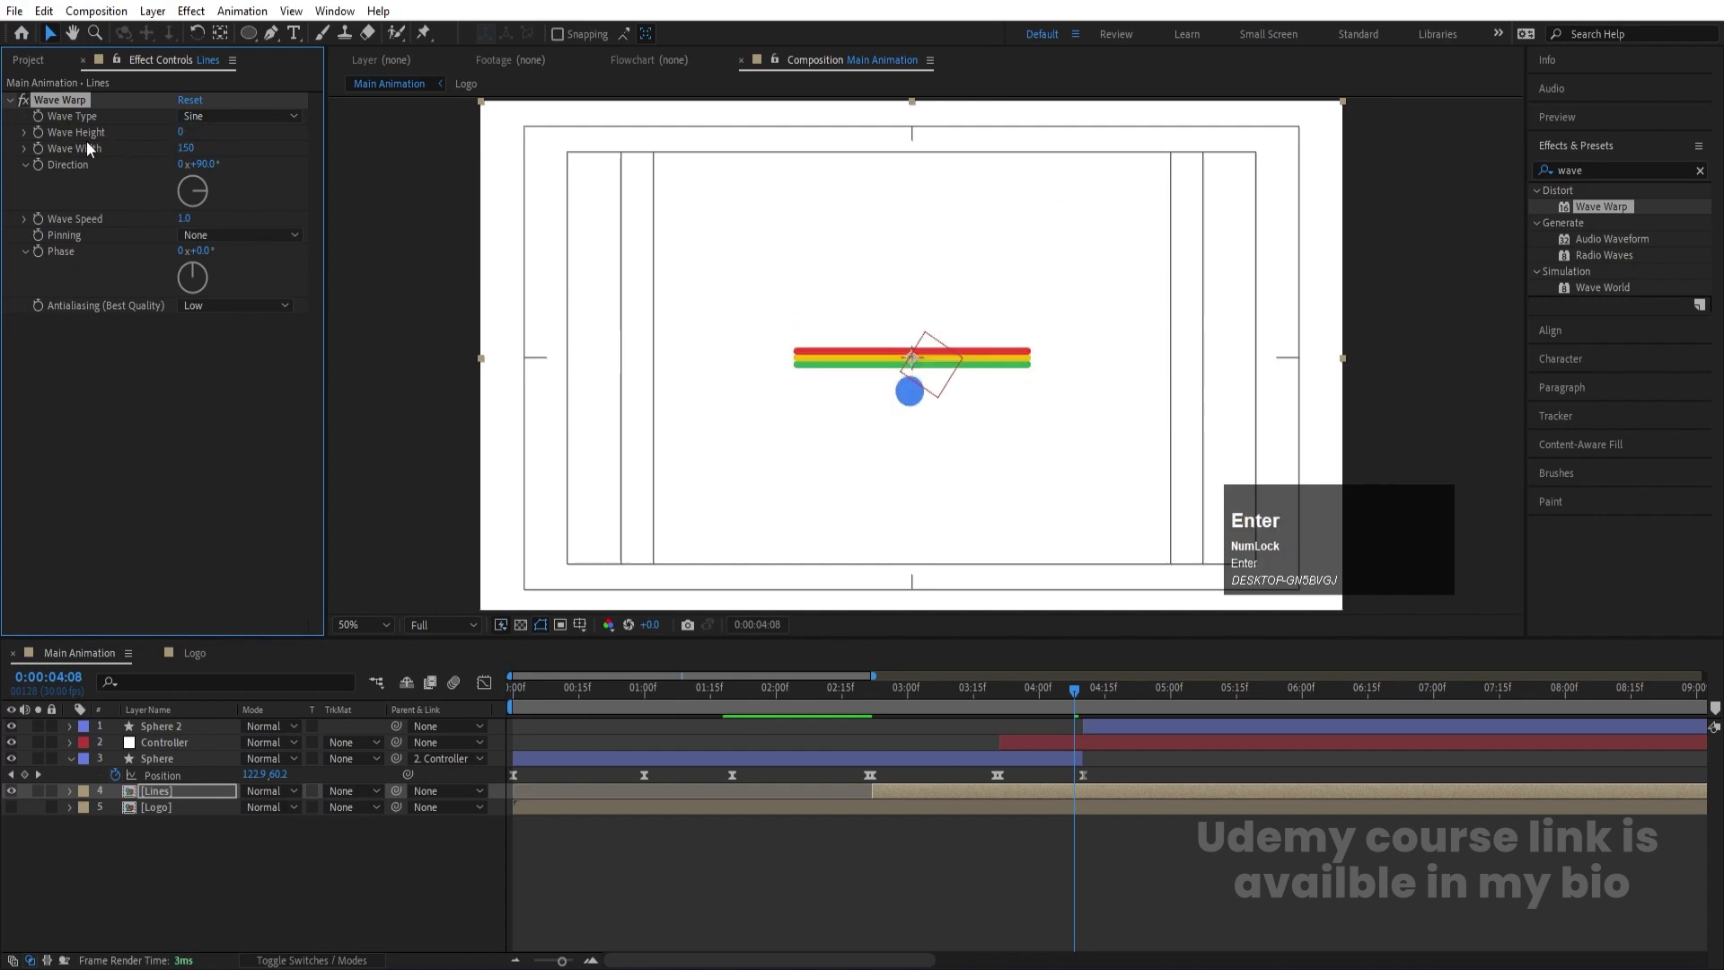
left_click(40, 131)
key("u")
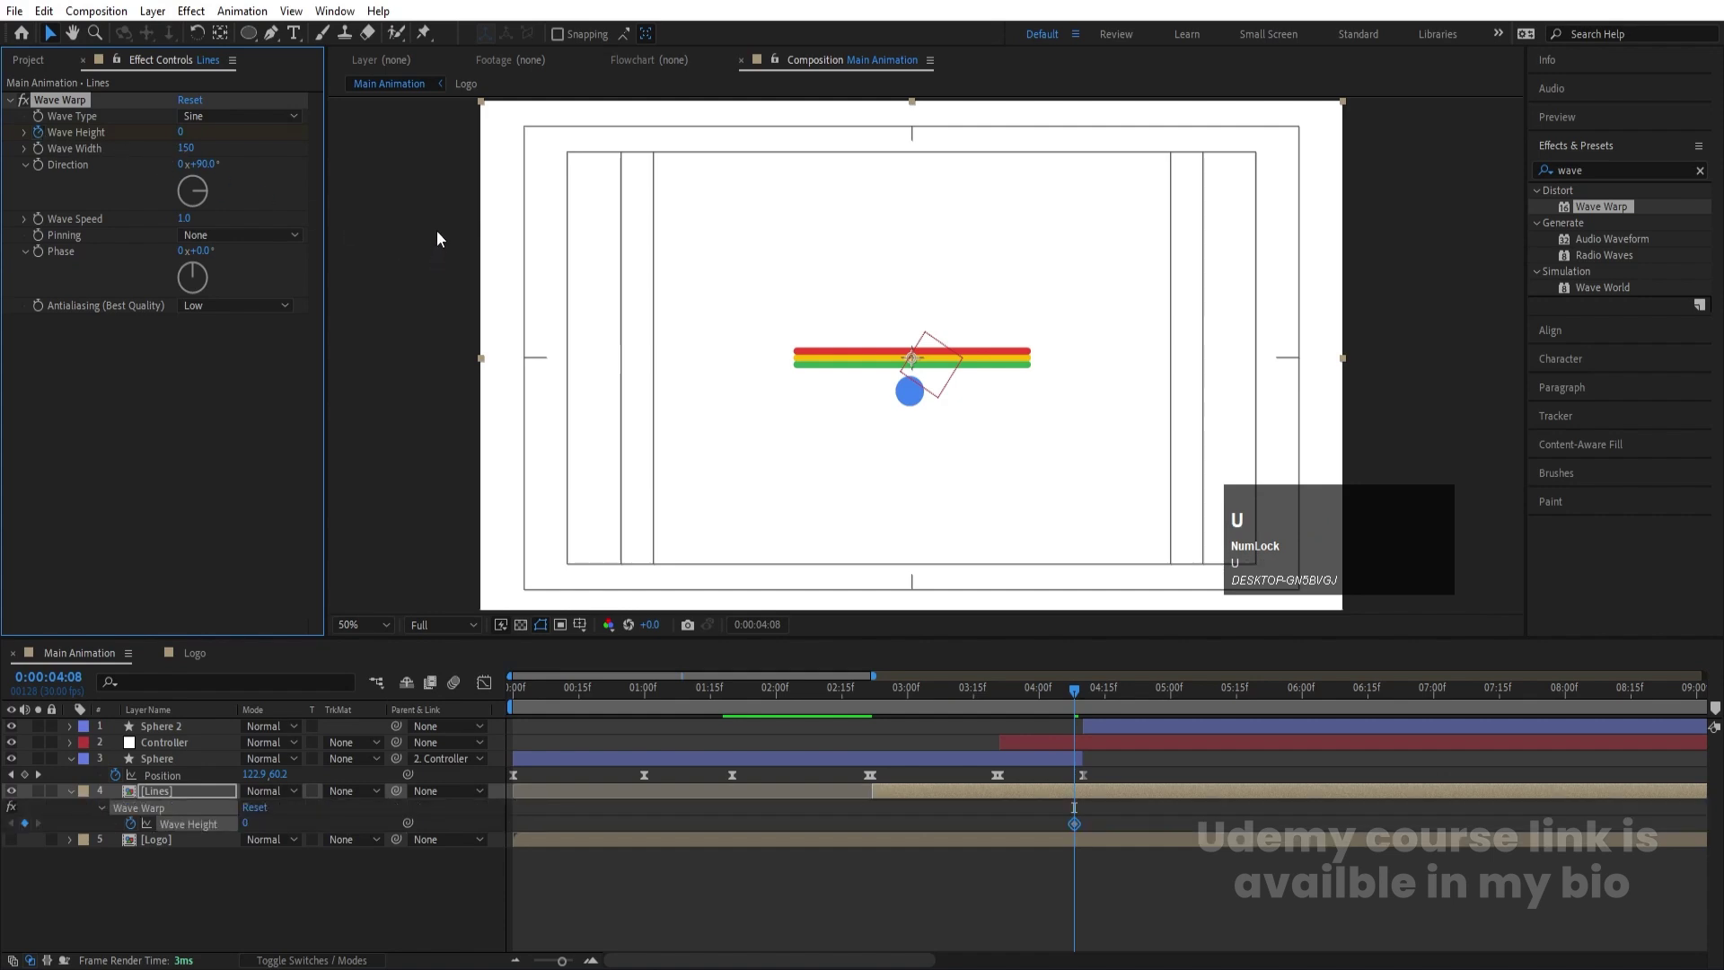
Keyframe the Lines layer's Wave Height at 20 one frame further on, at 0:00:04:09
key("Page_Down")
left_click_drag(185, 129, 195, 133)
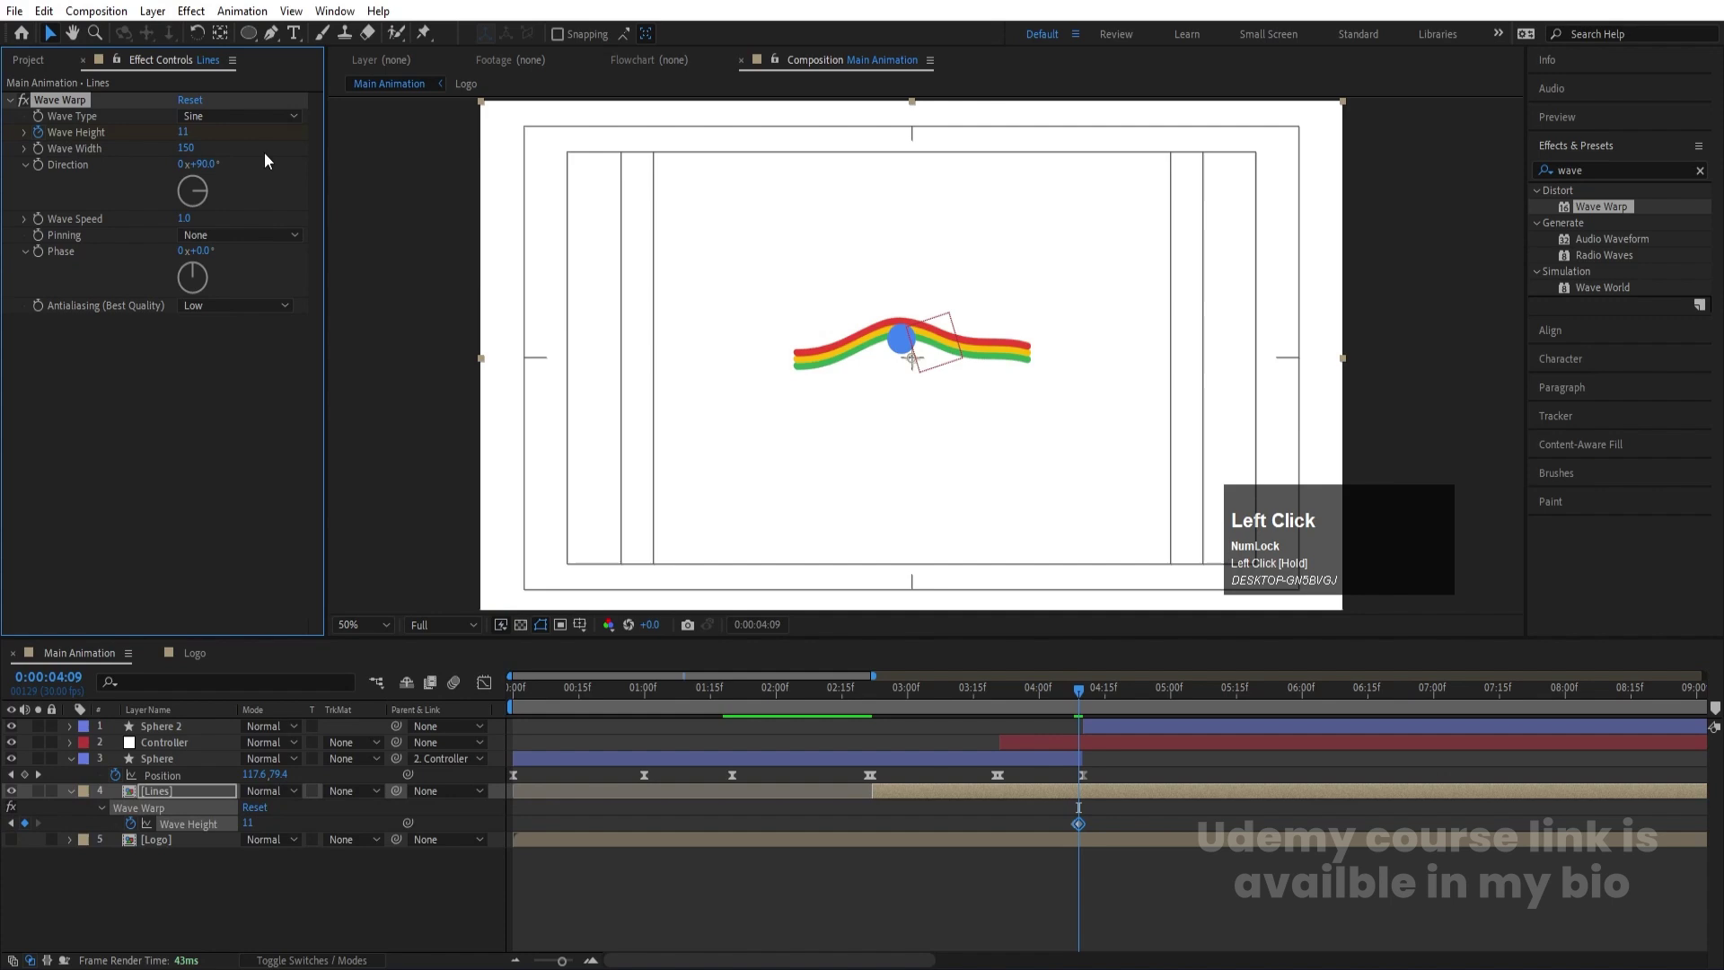
left_click(186, 130)
type("20")
key("Return")
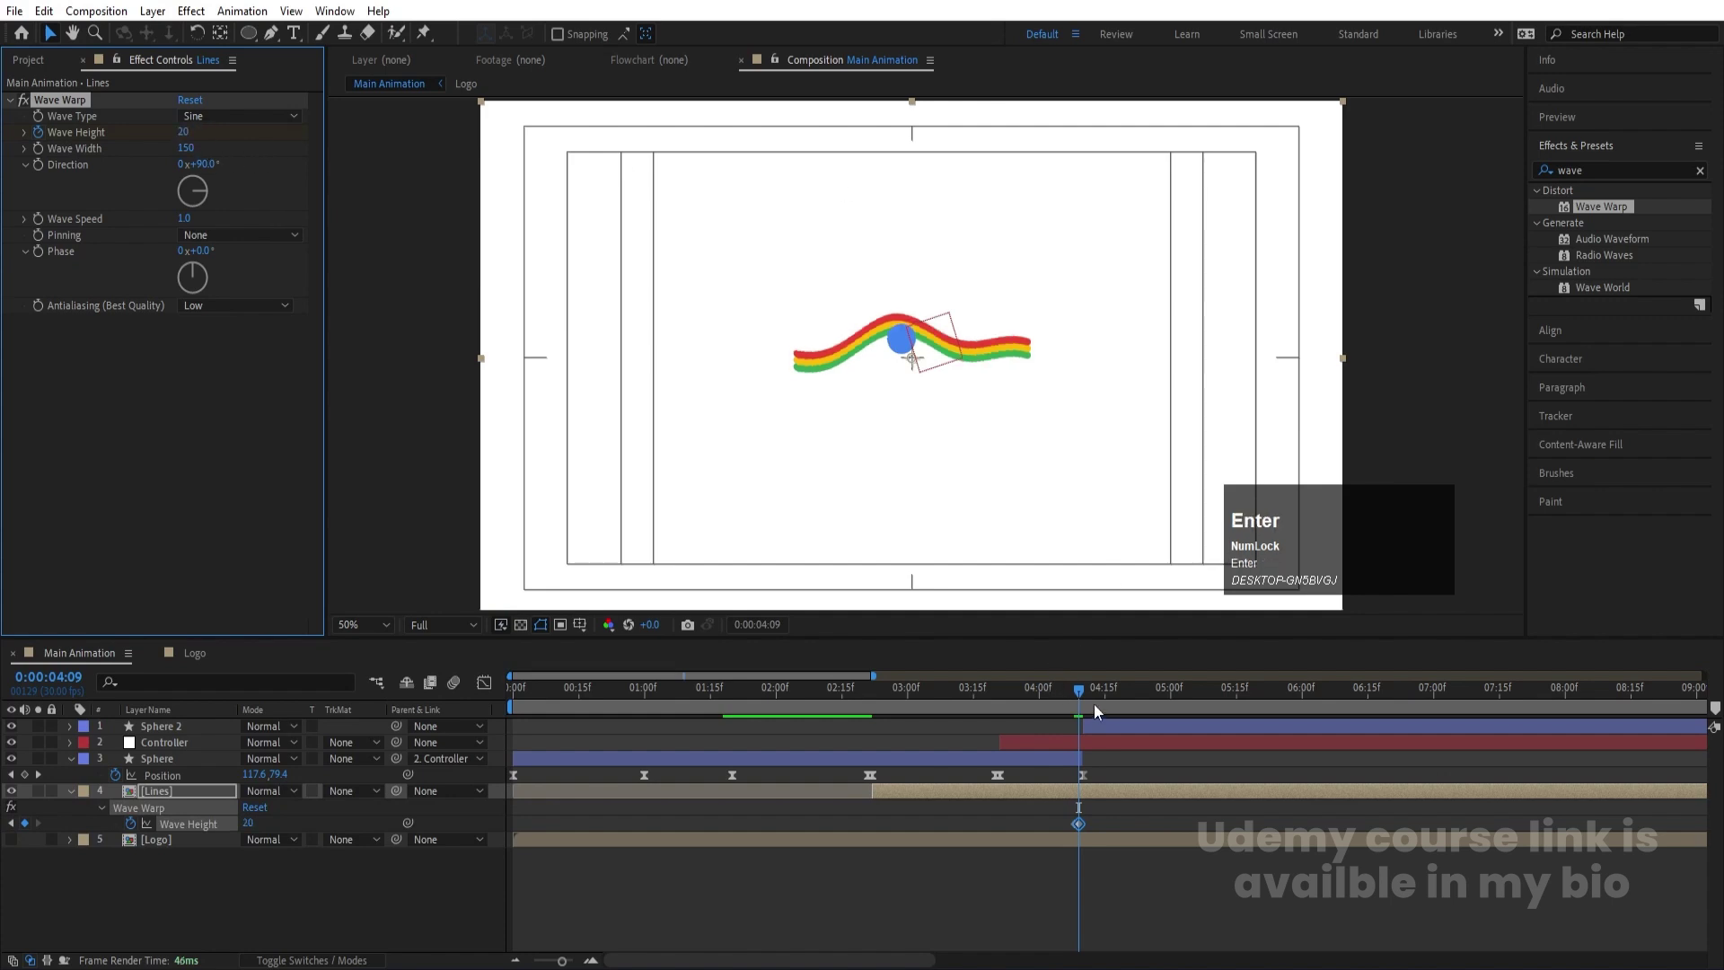
Keyframe the Wave Height at 0 at 0:00:04:27 and preview the wave from 0:00:03:28
left_click_drag(1085, 692, 1156, 708)
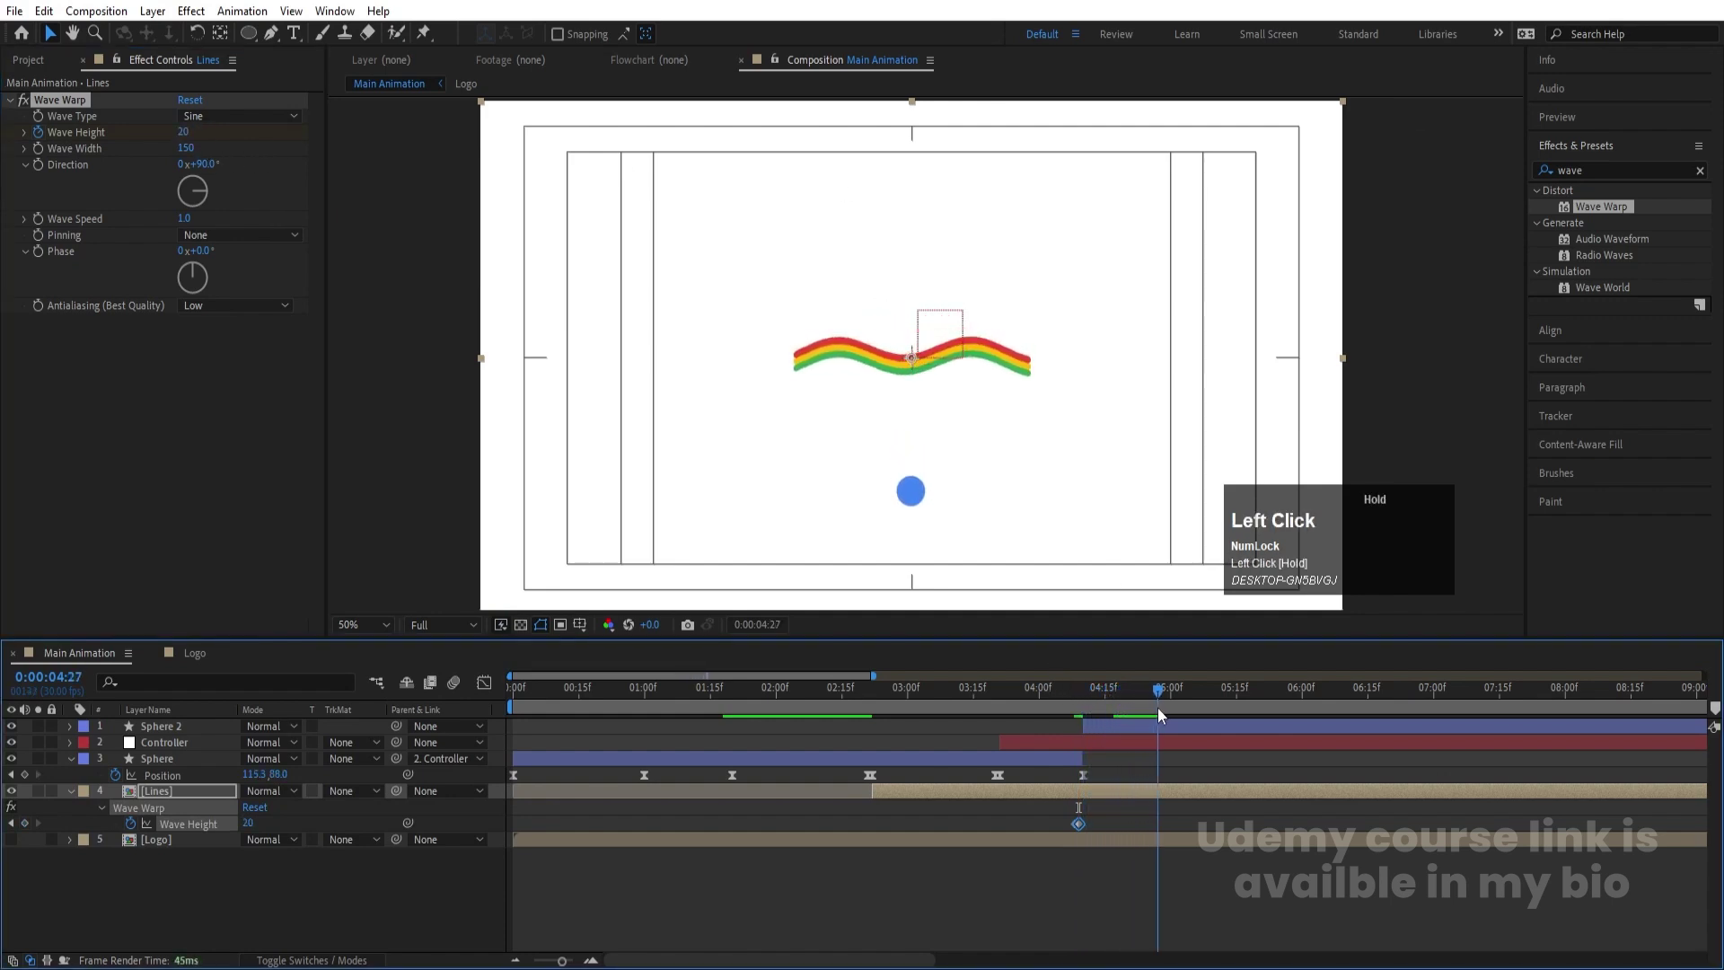
left_click(185, 132)
type("0")
key("Return")
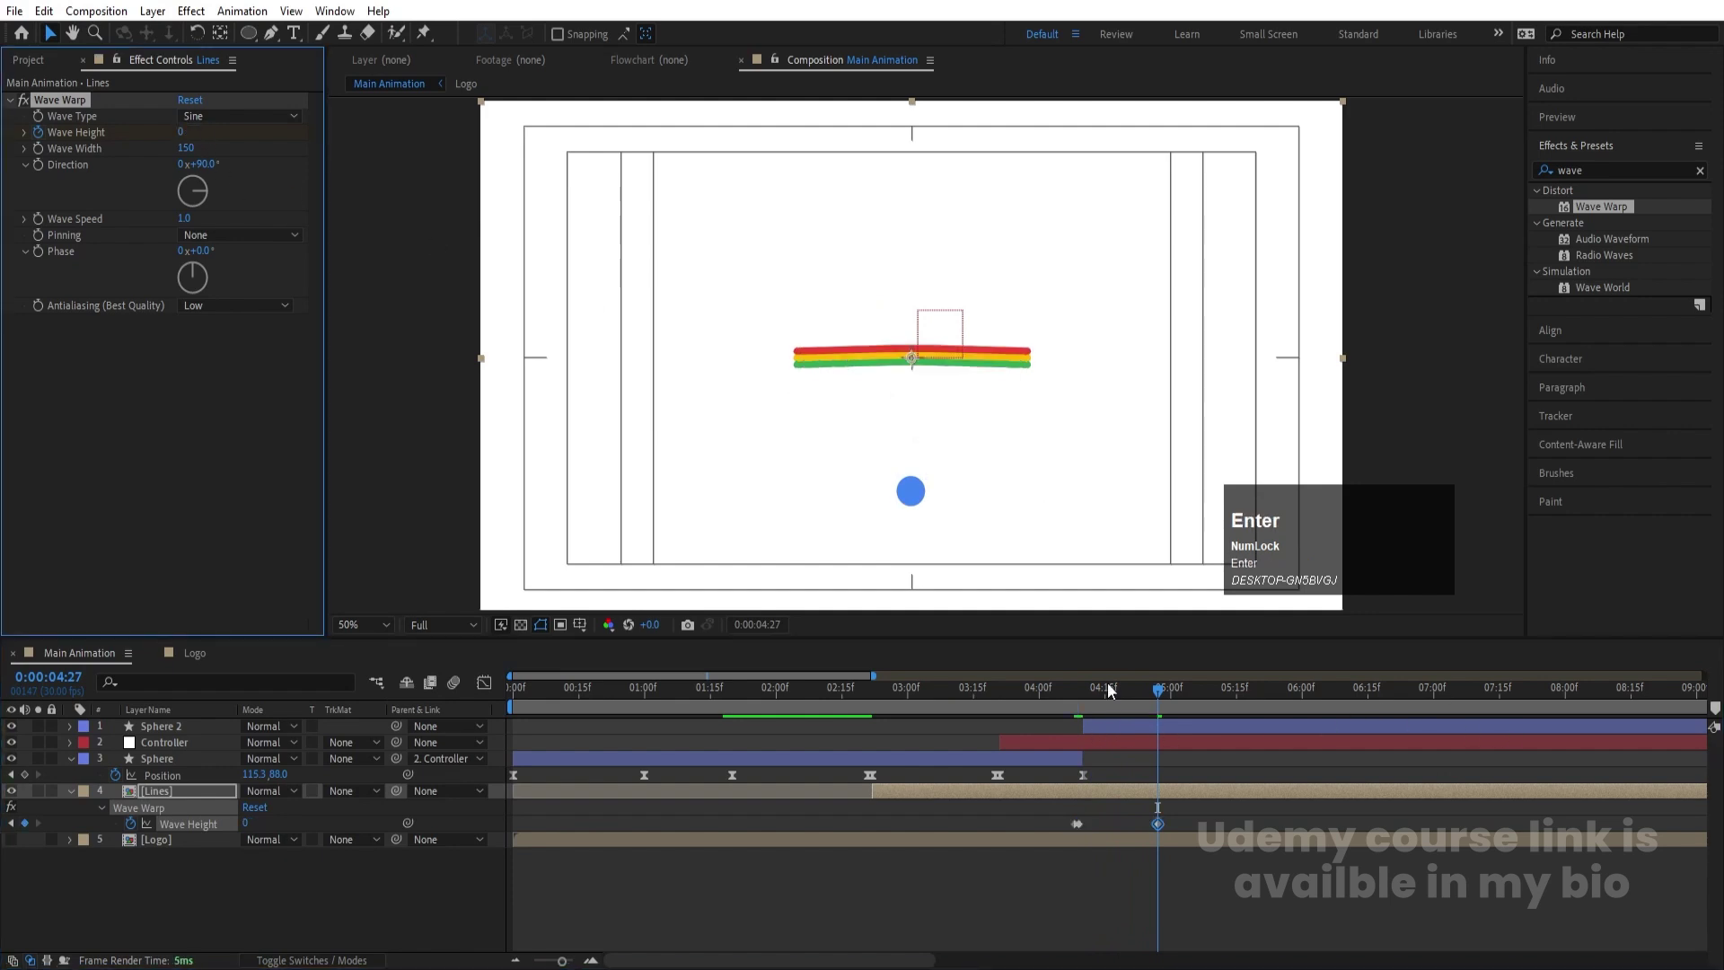
left_click(1031, 686)
key("space")
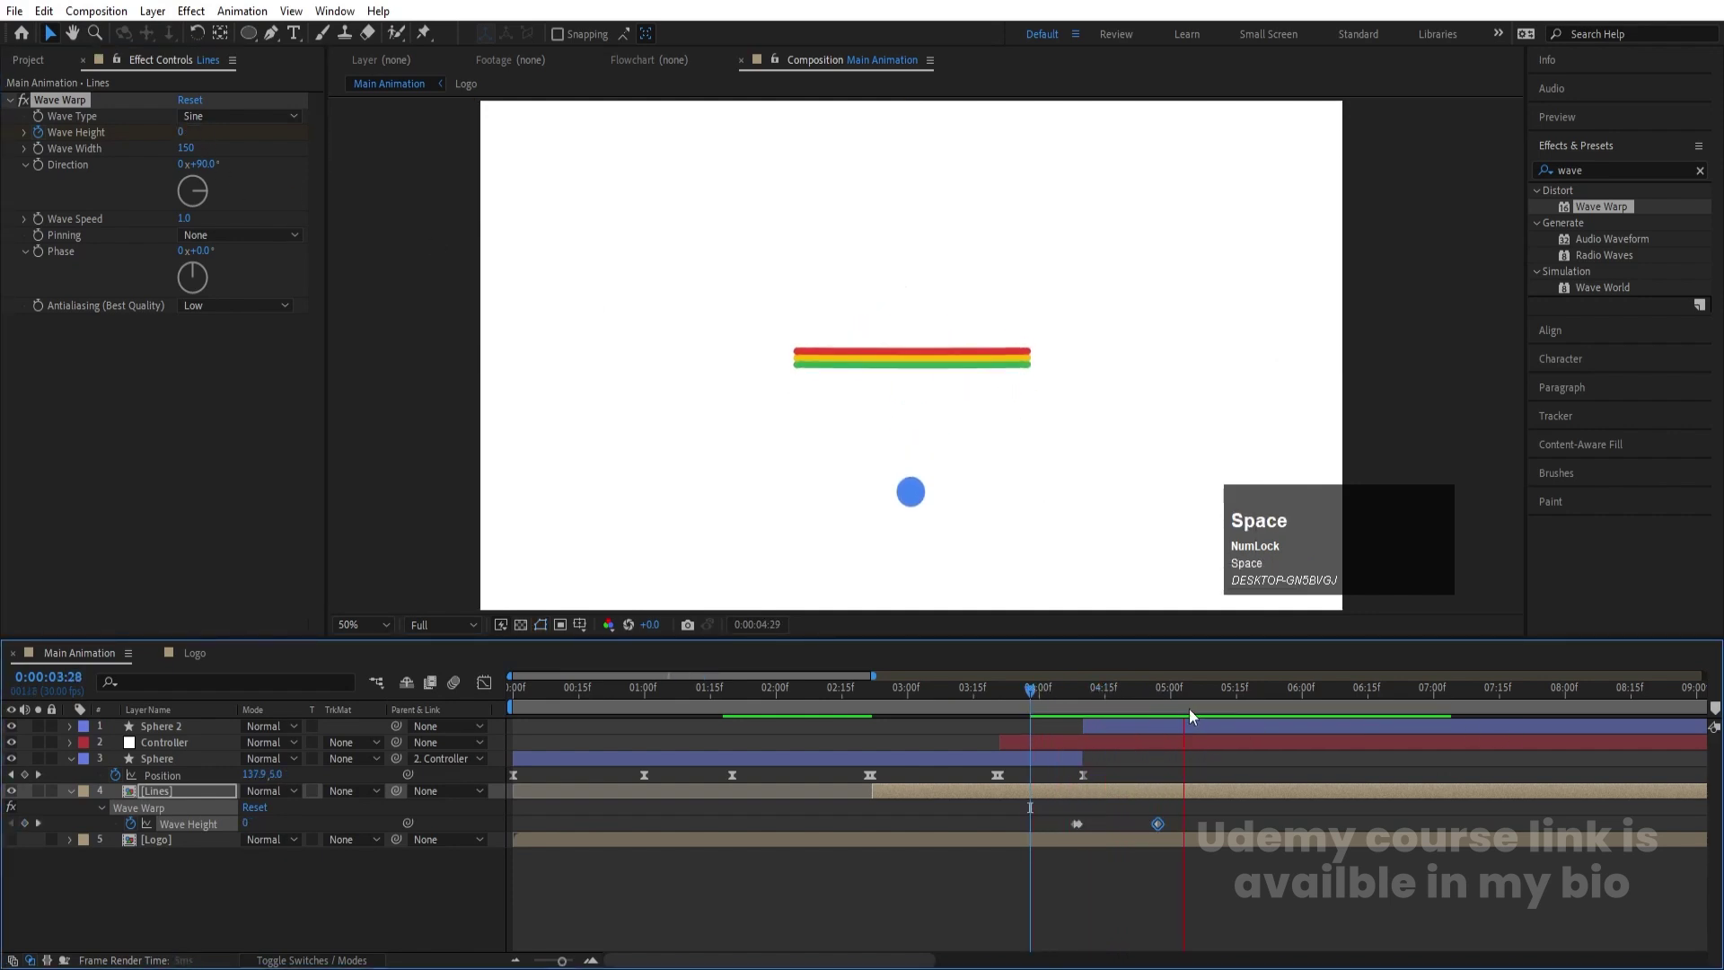
key("space")
Keyframe the Wave Height at 0 at 0:00:05:13 and at 20 at 0:00:05:14, and preview the second wave
left_click_drag(1185, 695, 1225, 714)
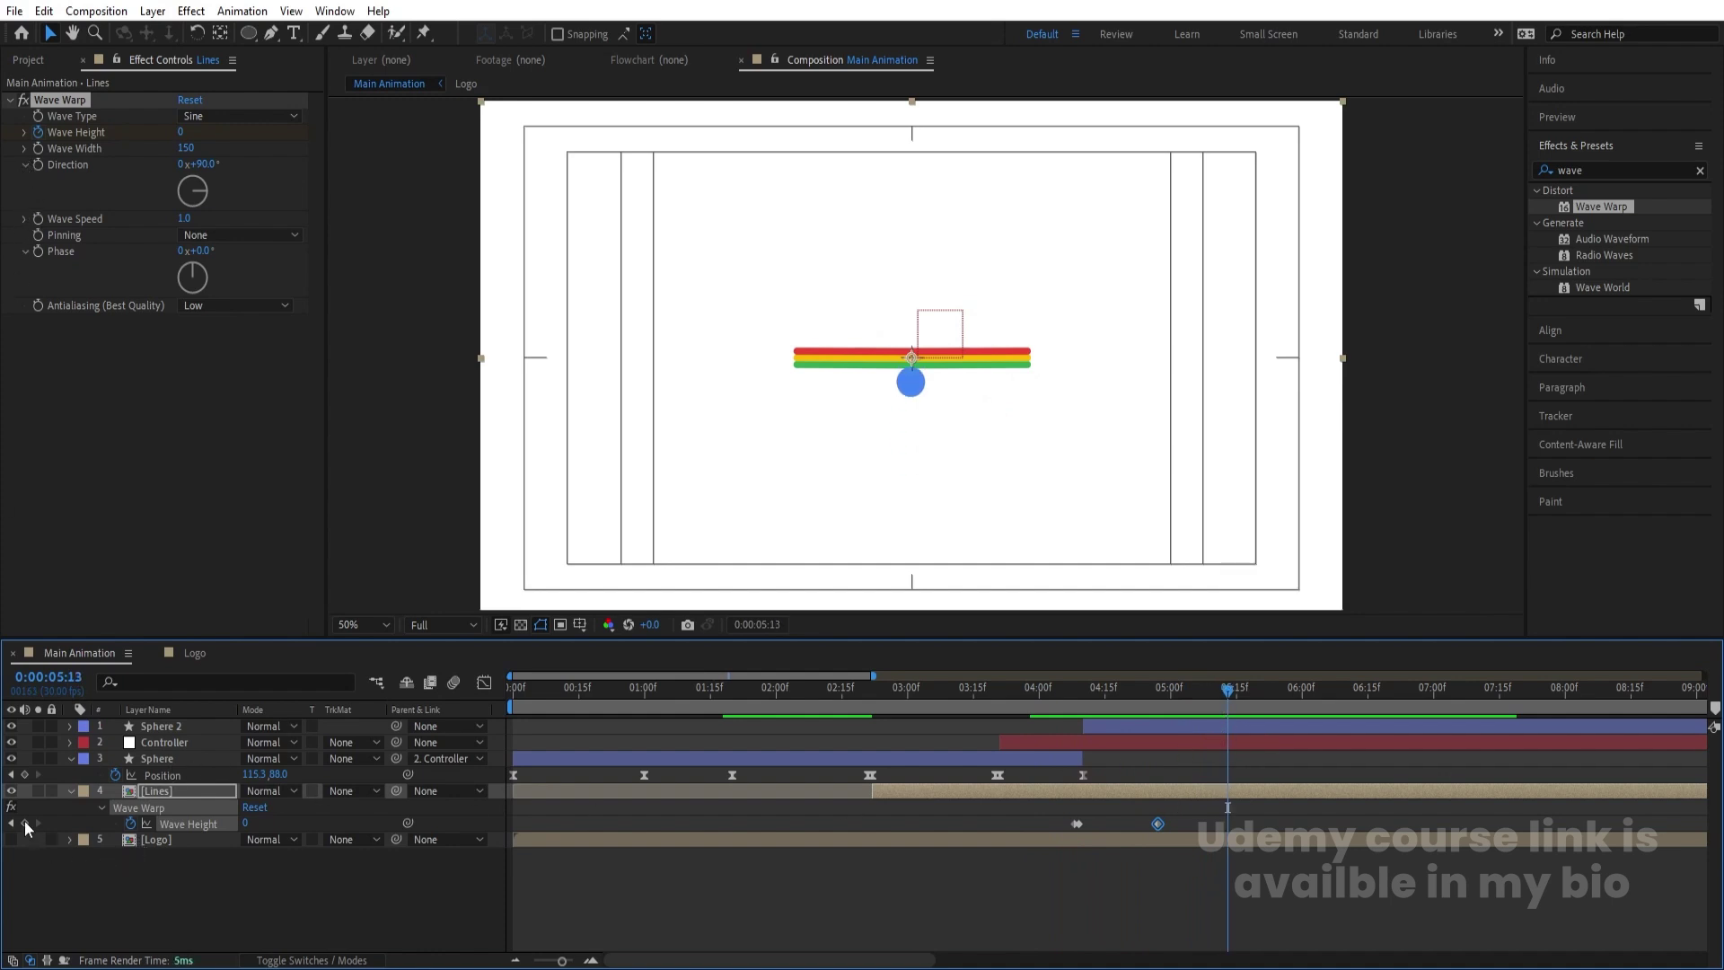
left_click(25, 823)
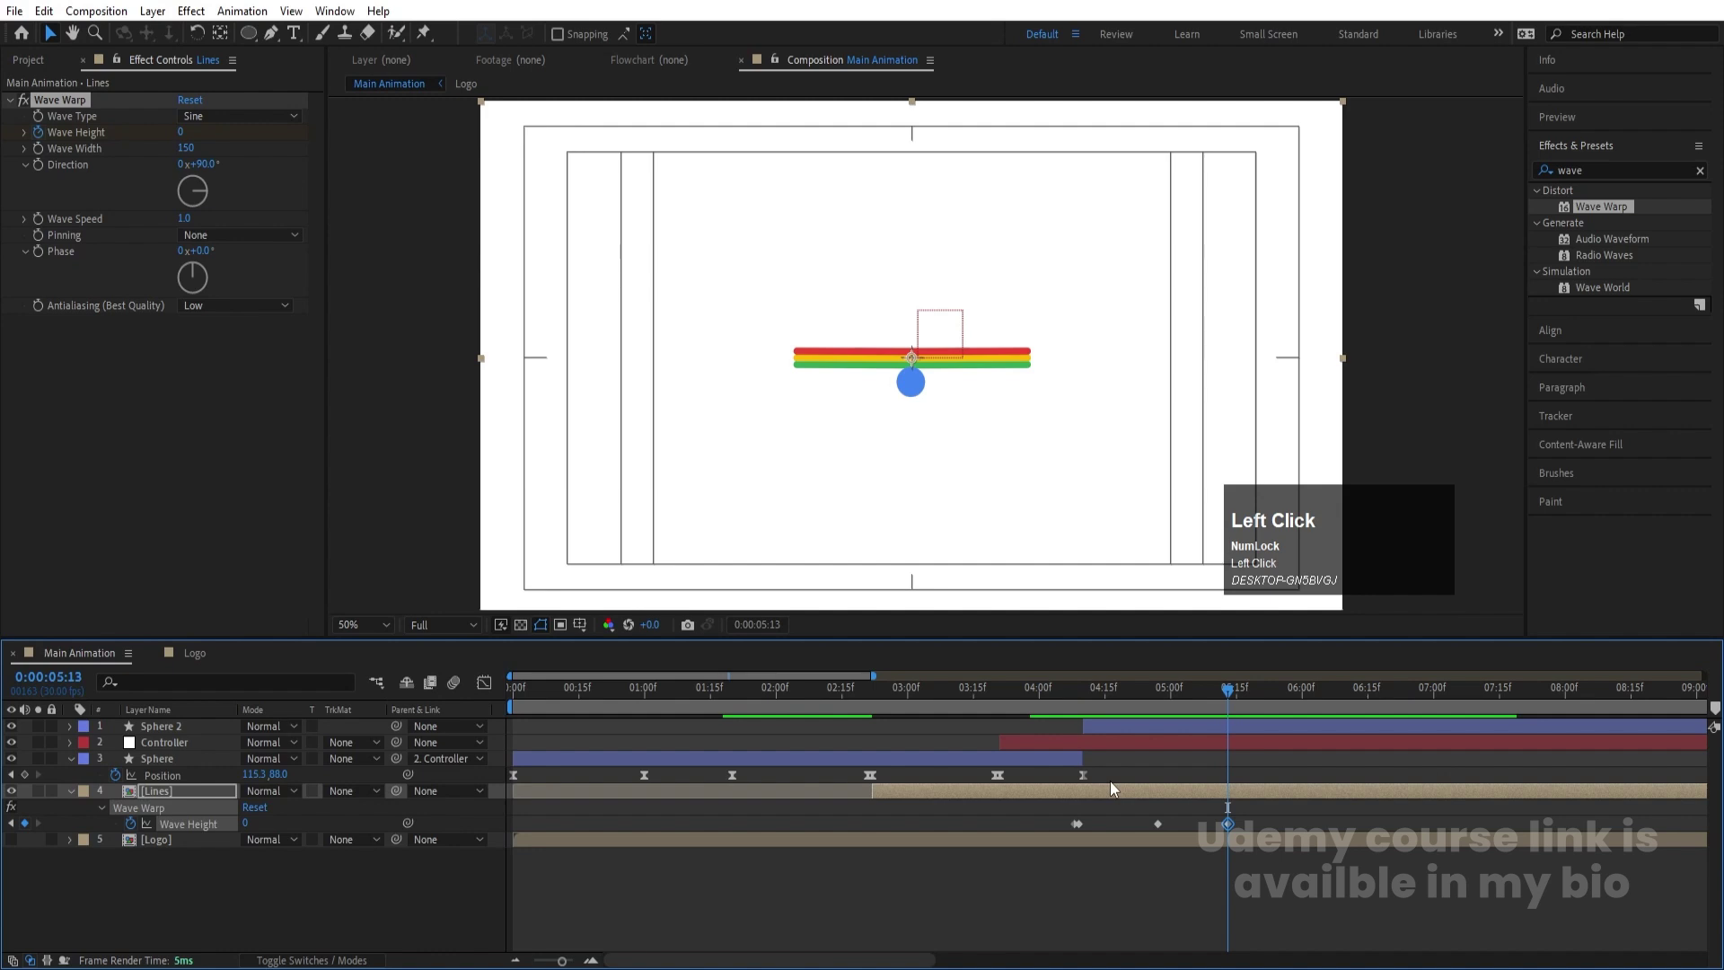
key("Page_Down")
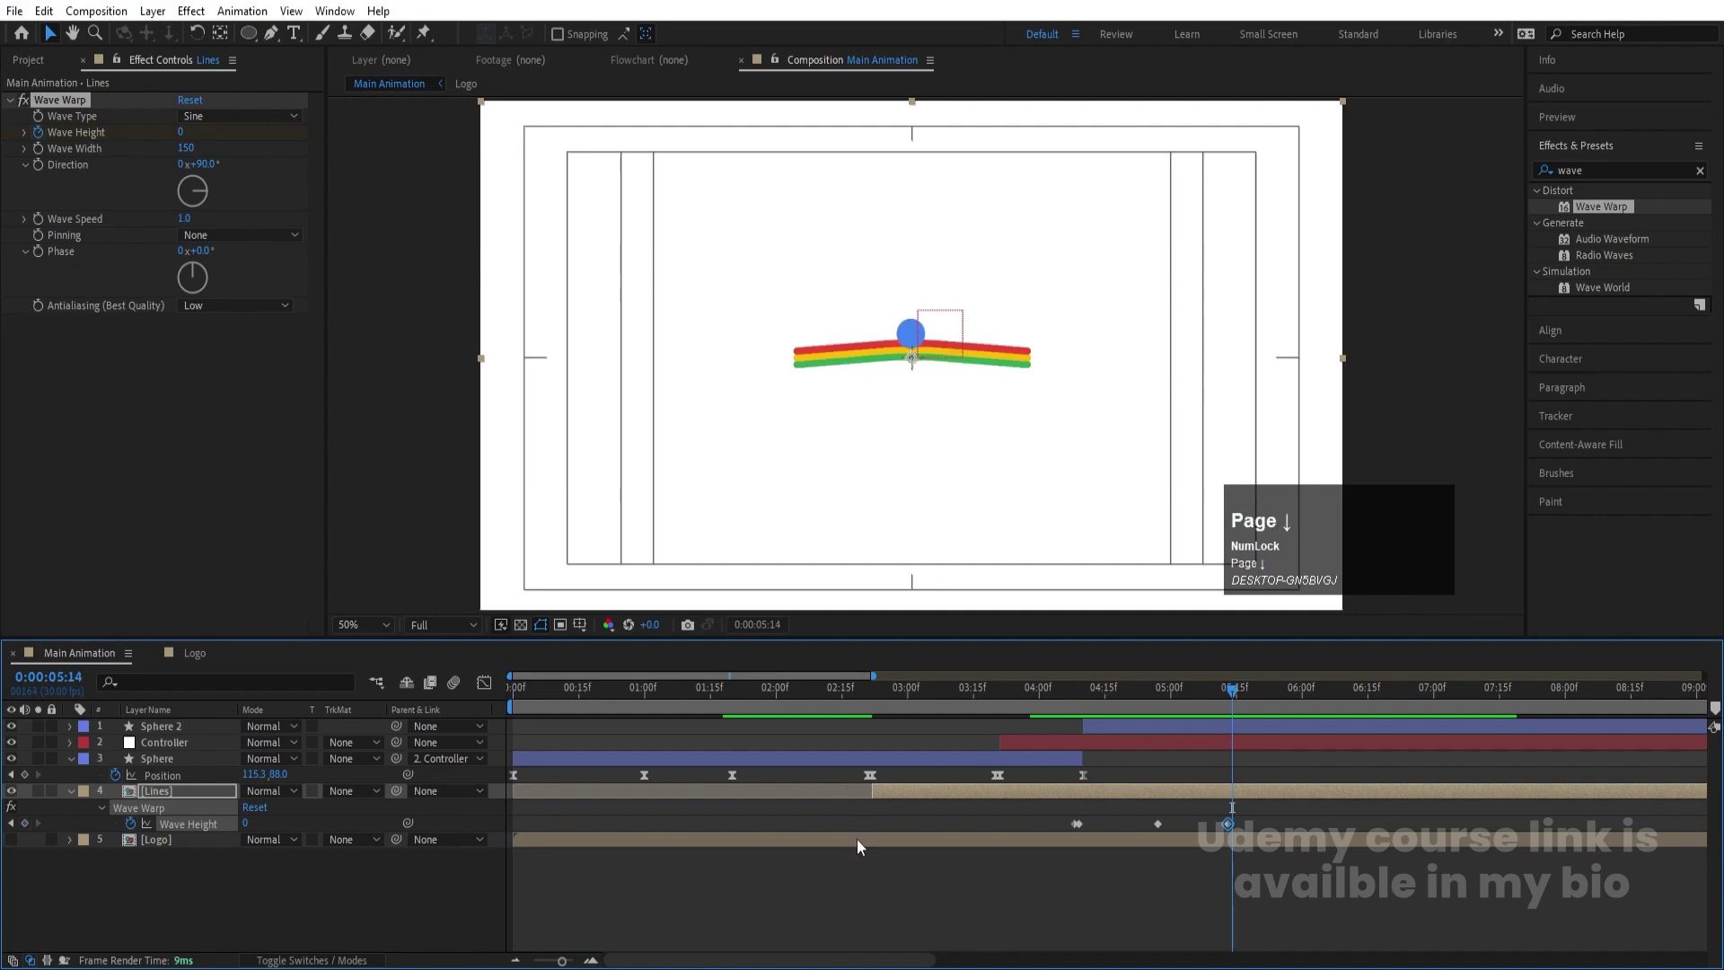
left_click(244, 819)
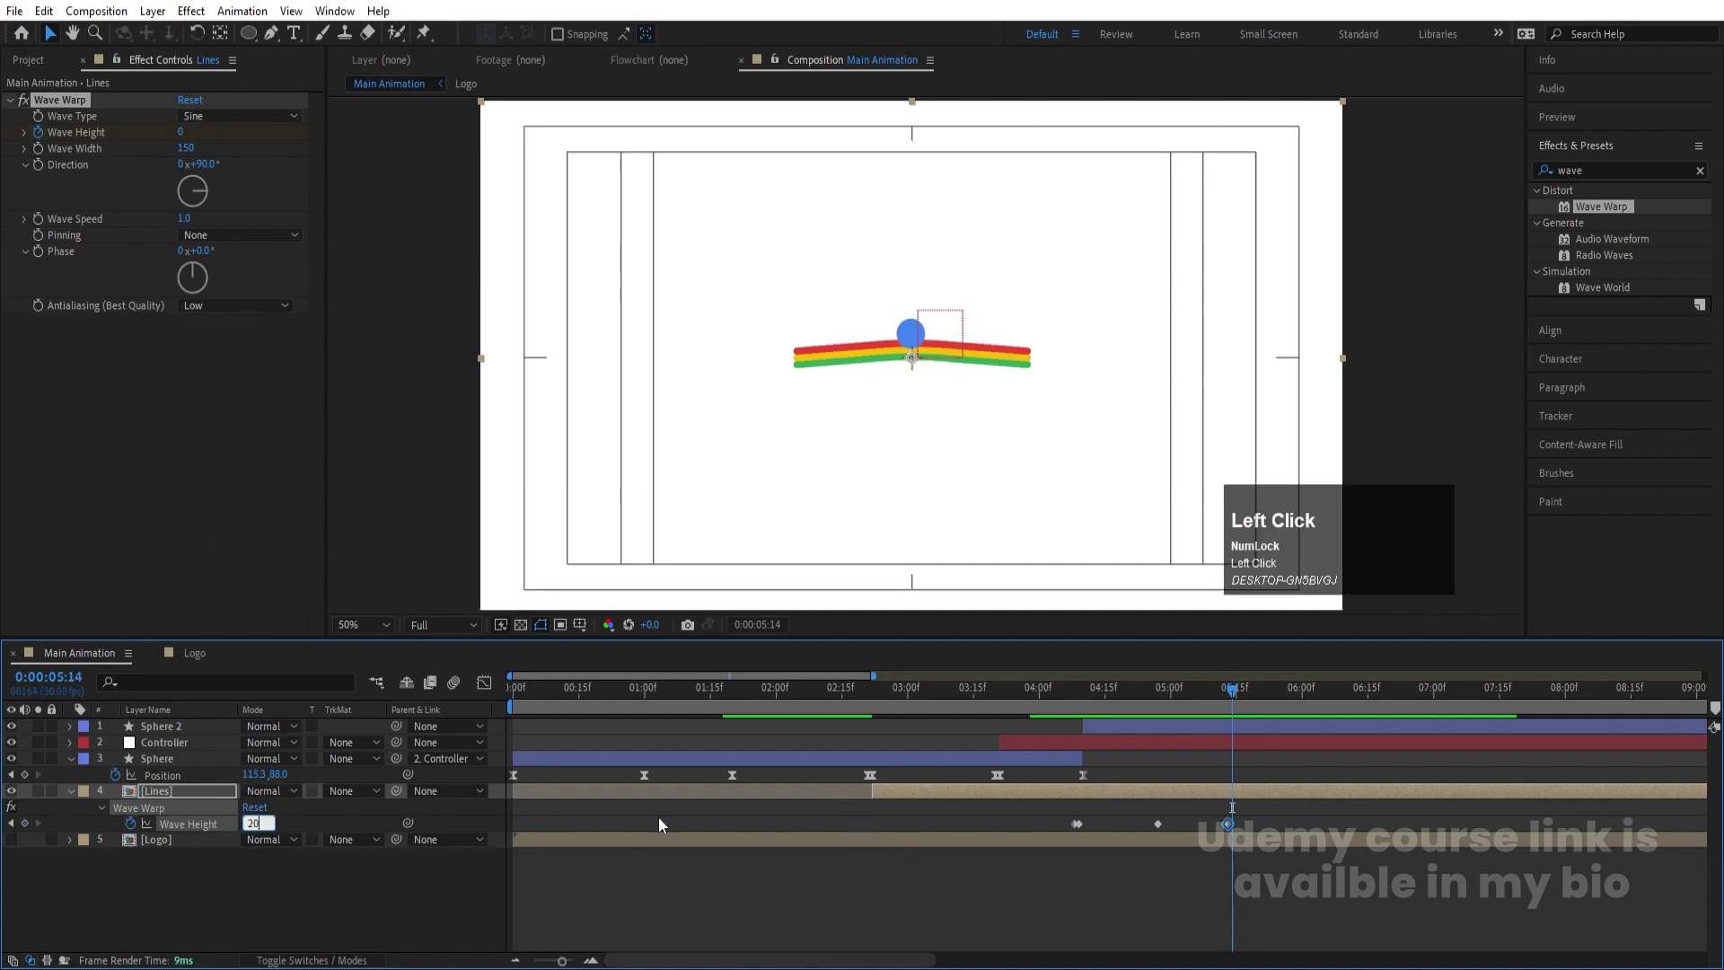
key("Return")
key("space")
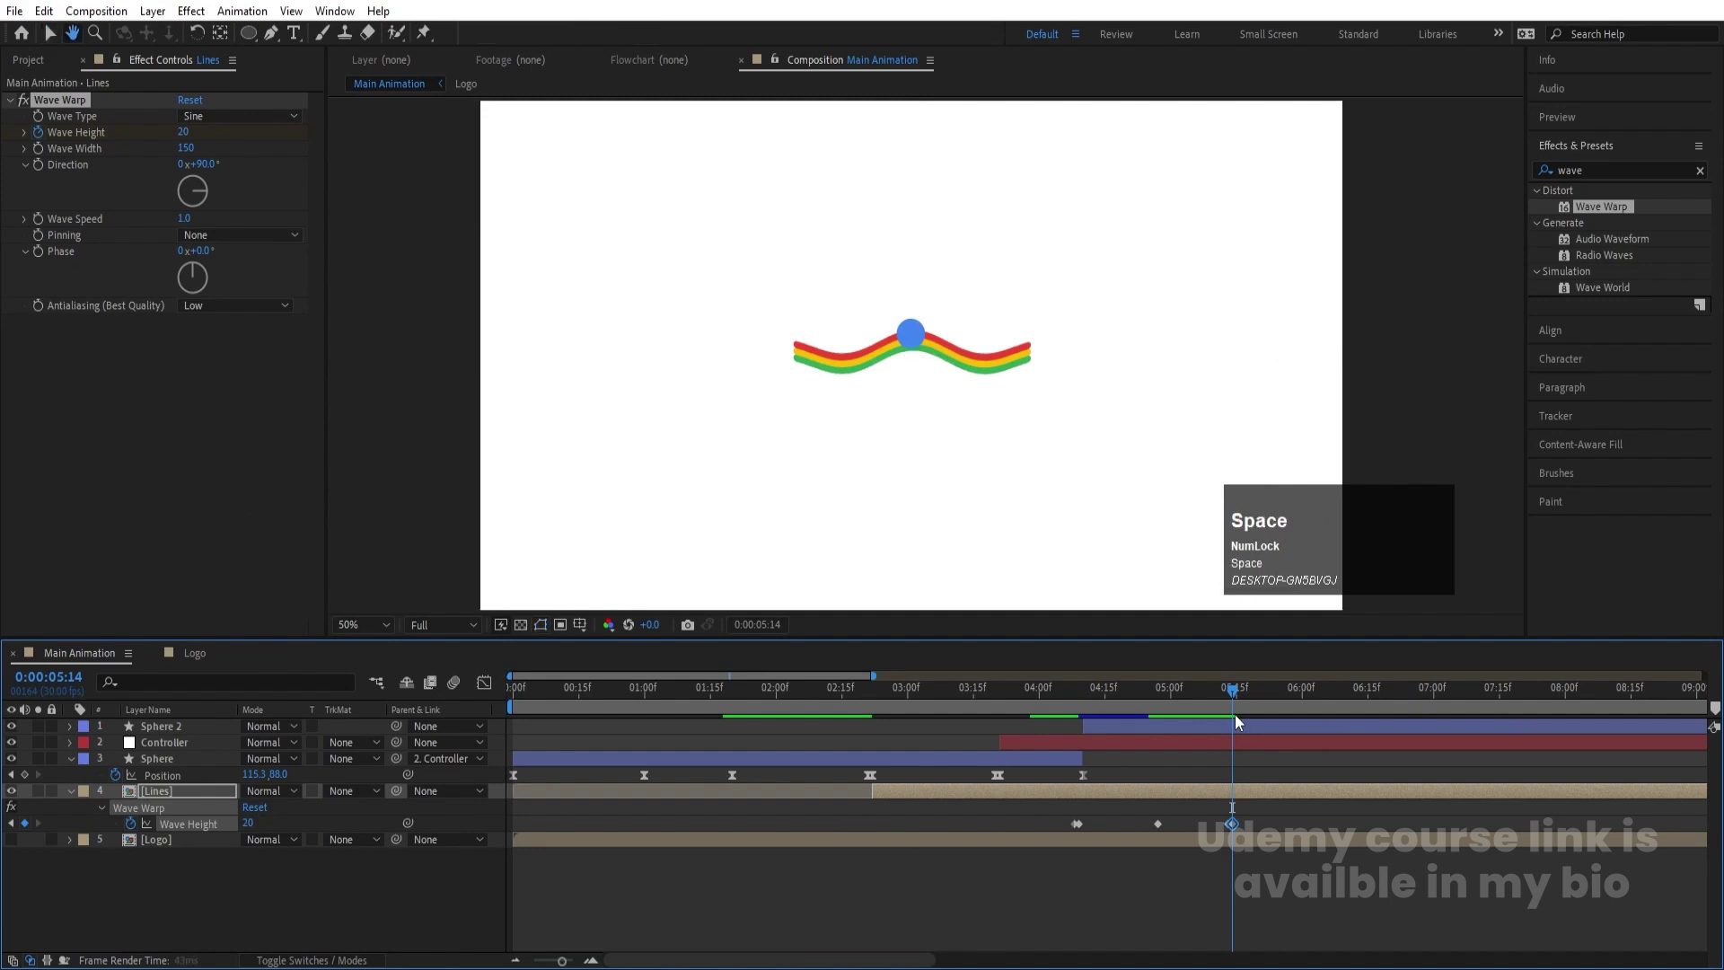
key("space")
Keyframe the Wave Height at 20 at 0:00:05:29 and at 0 at 0:00:06:28
mouse_move(1284, 689)
left_mouse_down()
mouse_move(1316, 687)
mouse_move(1297, 687)
left_mouse_up()
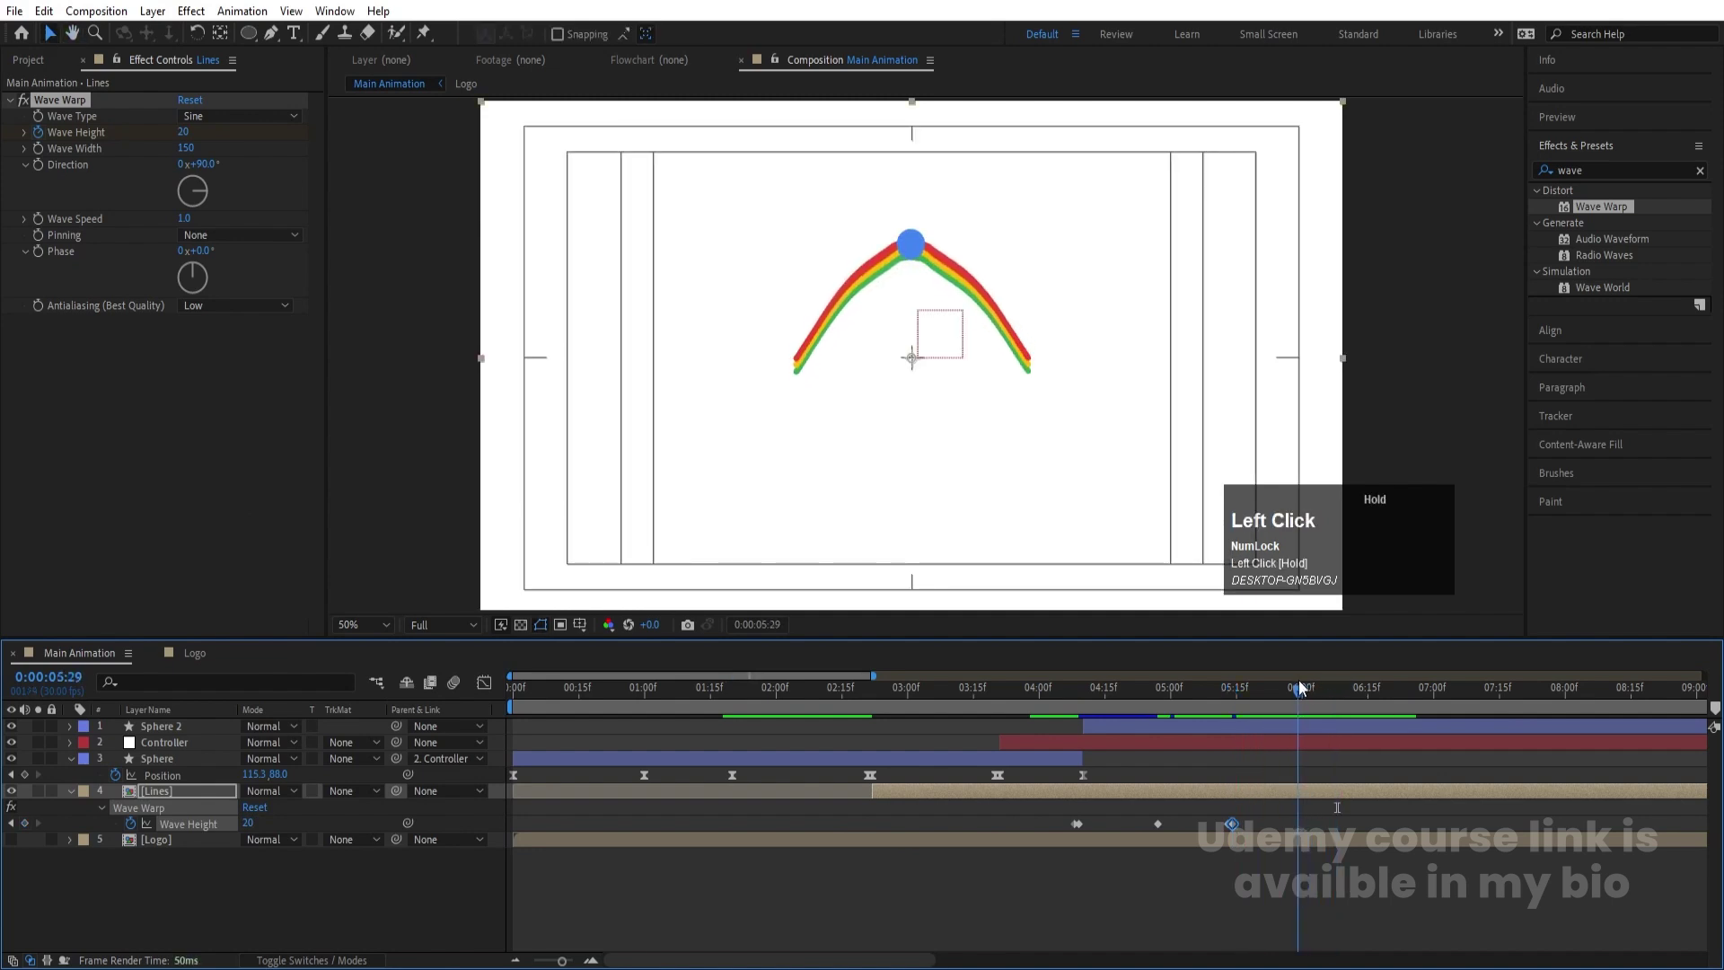
left_click(25, 822)
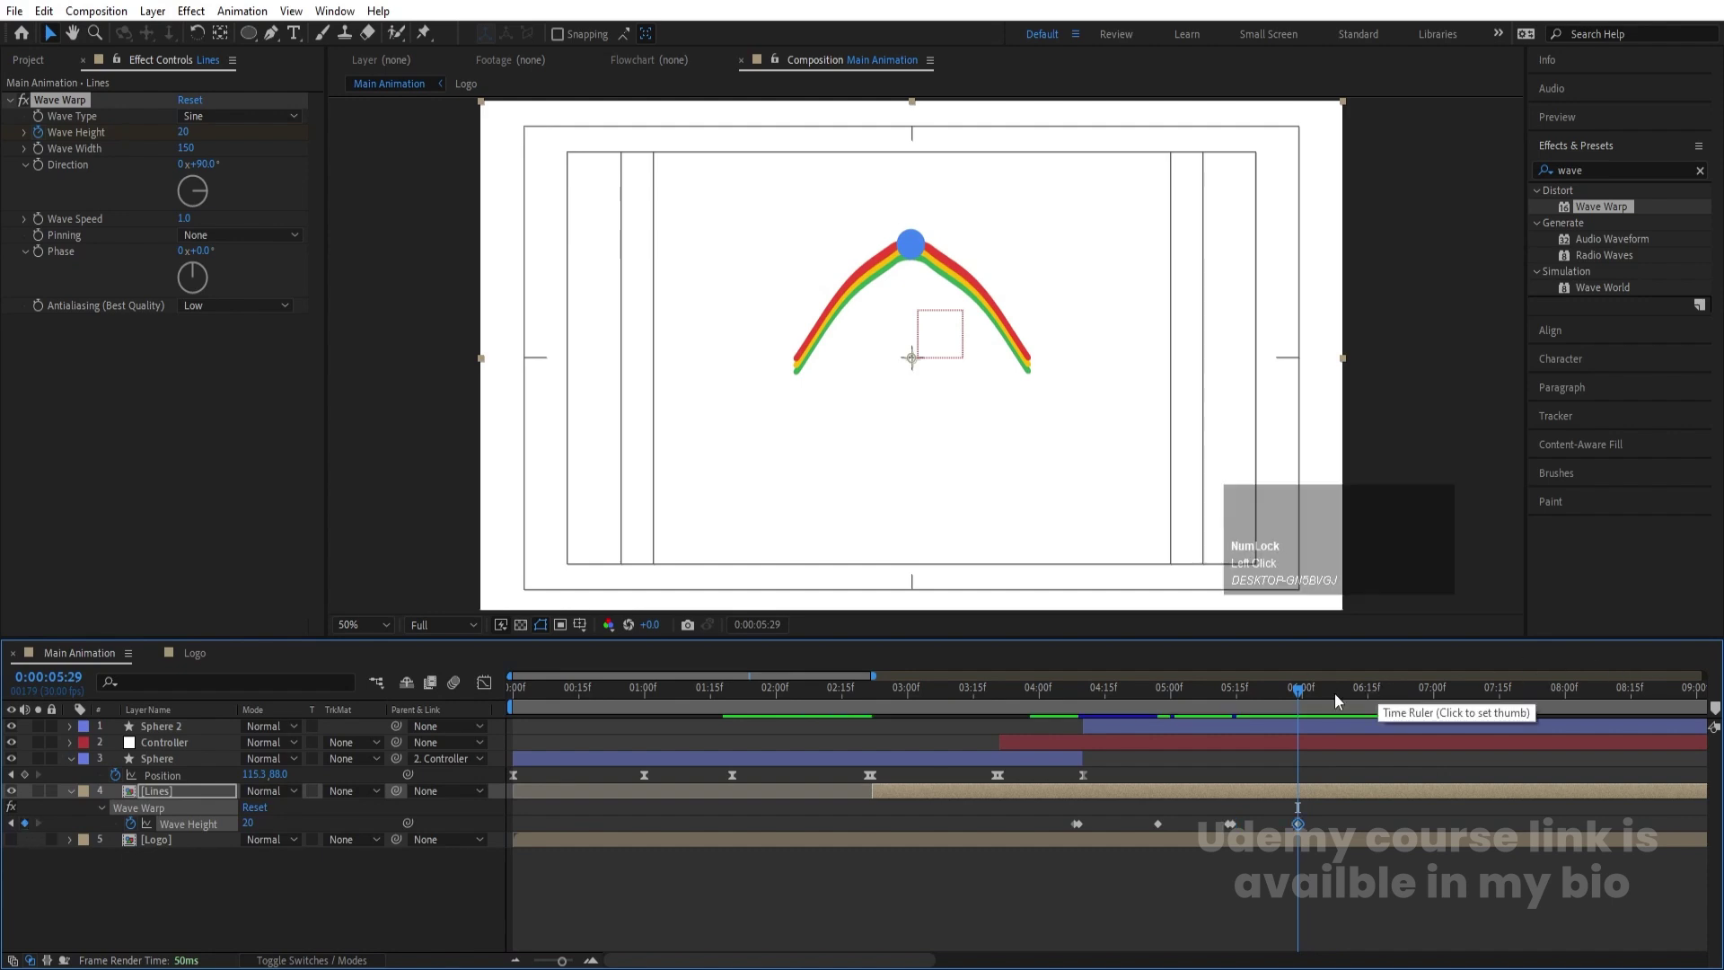
left_click_drag(1334, 693, 1424, 716)
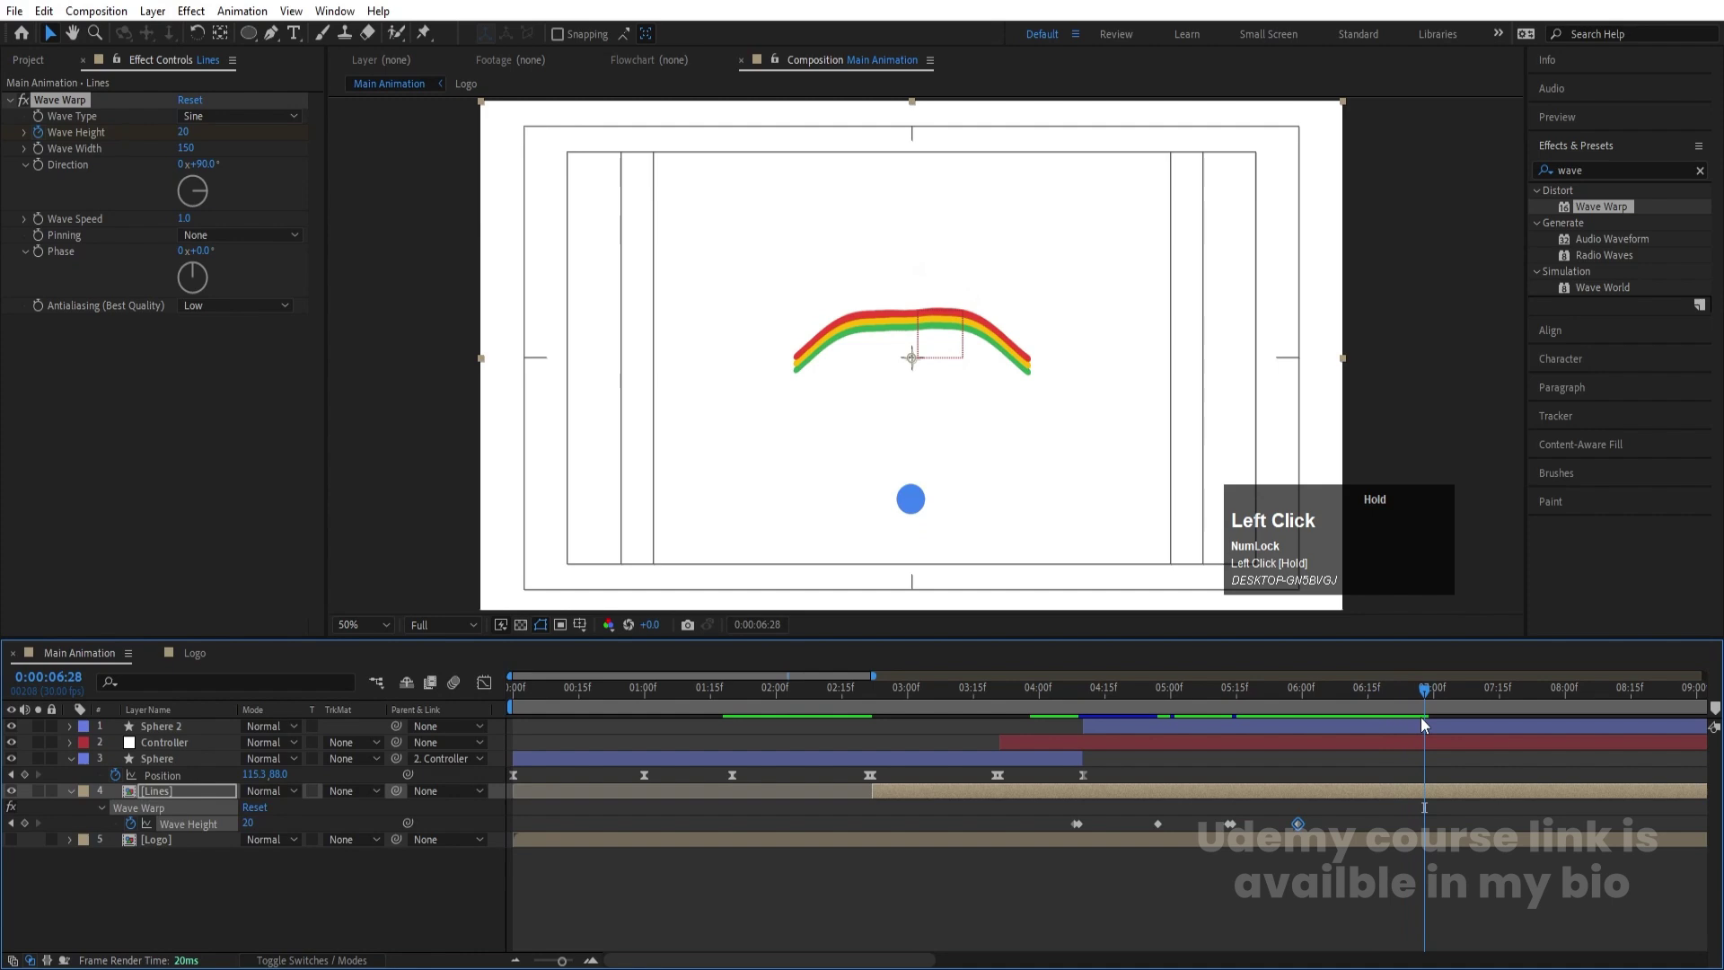
left_click(256, 823)
type("0")
key("Return")
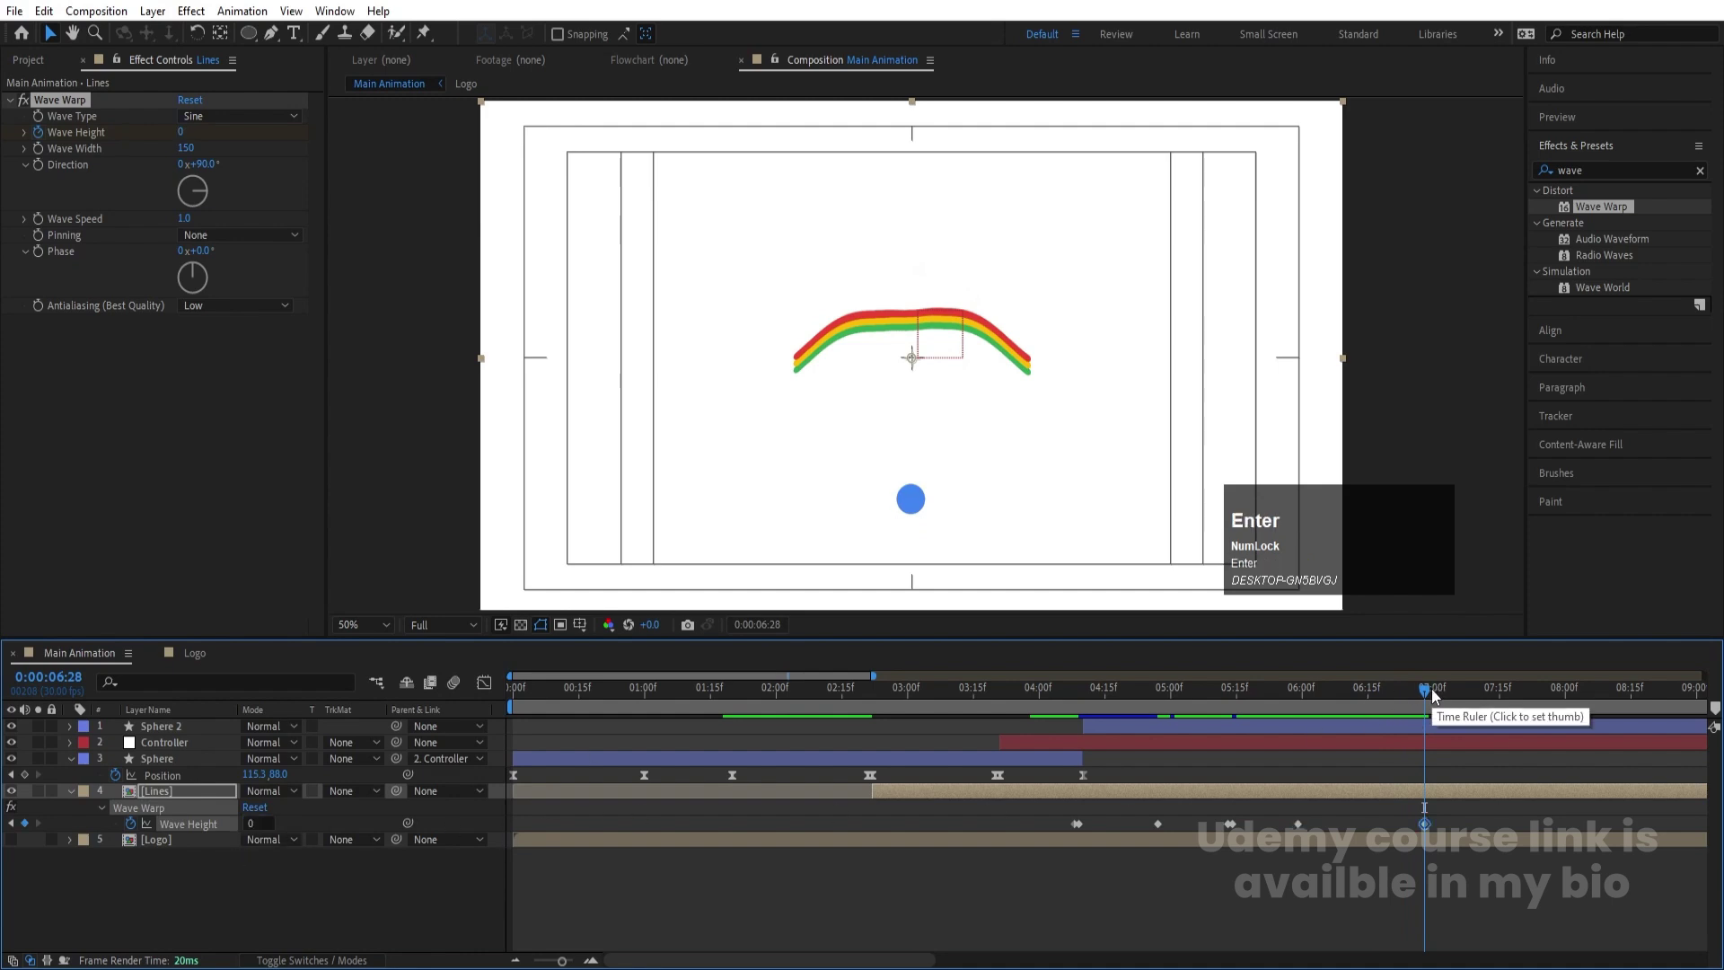
Preview the line waves from 0:00:03:17 and the opening of the animation from its start
left_click_drag(1387, 698, 987, 718)
key("space")
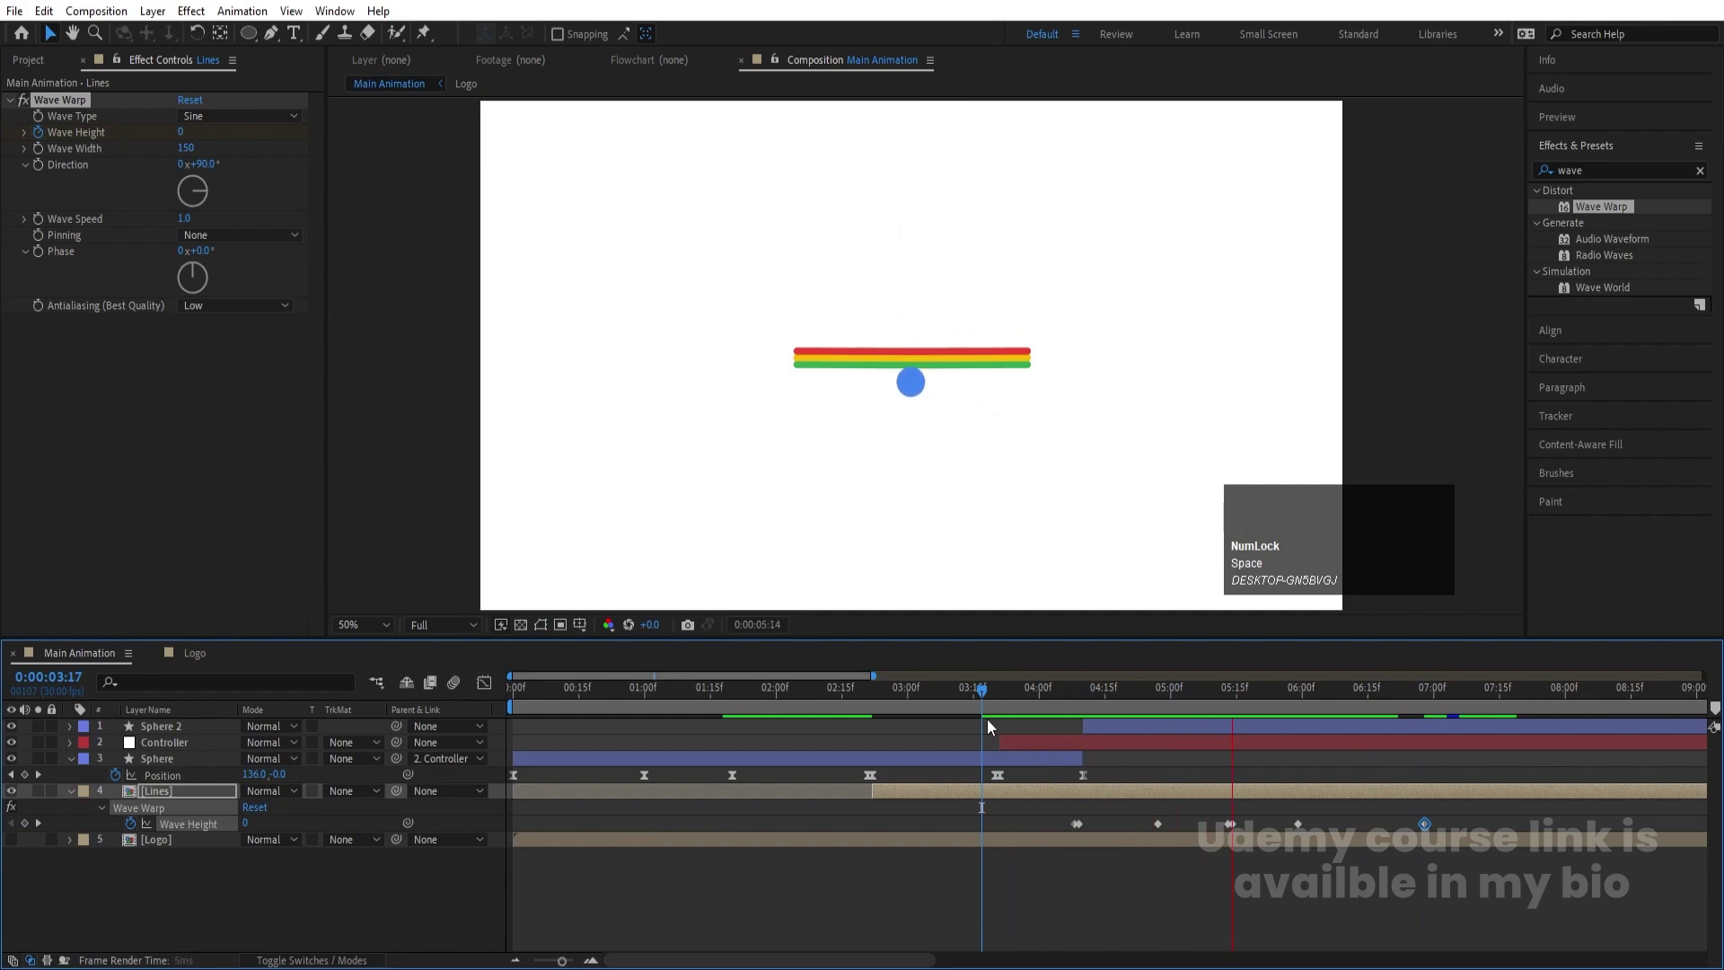
key("space")
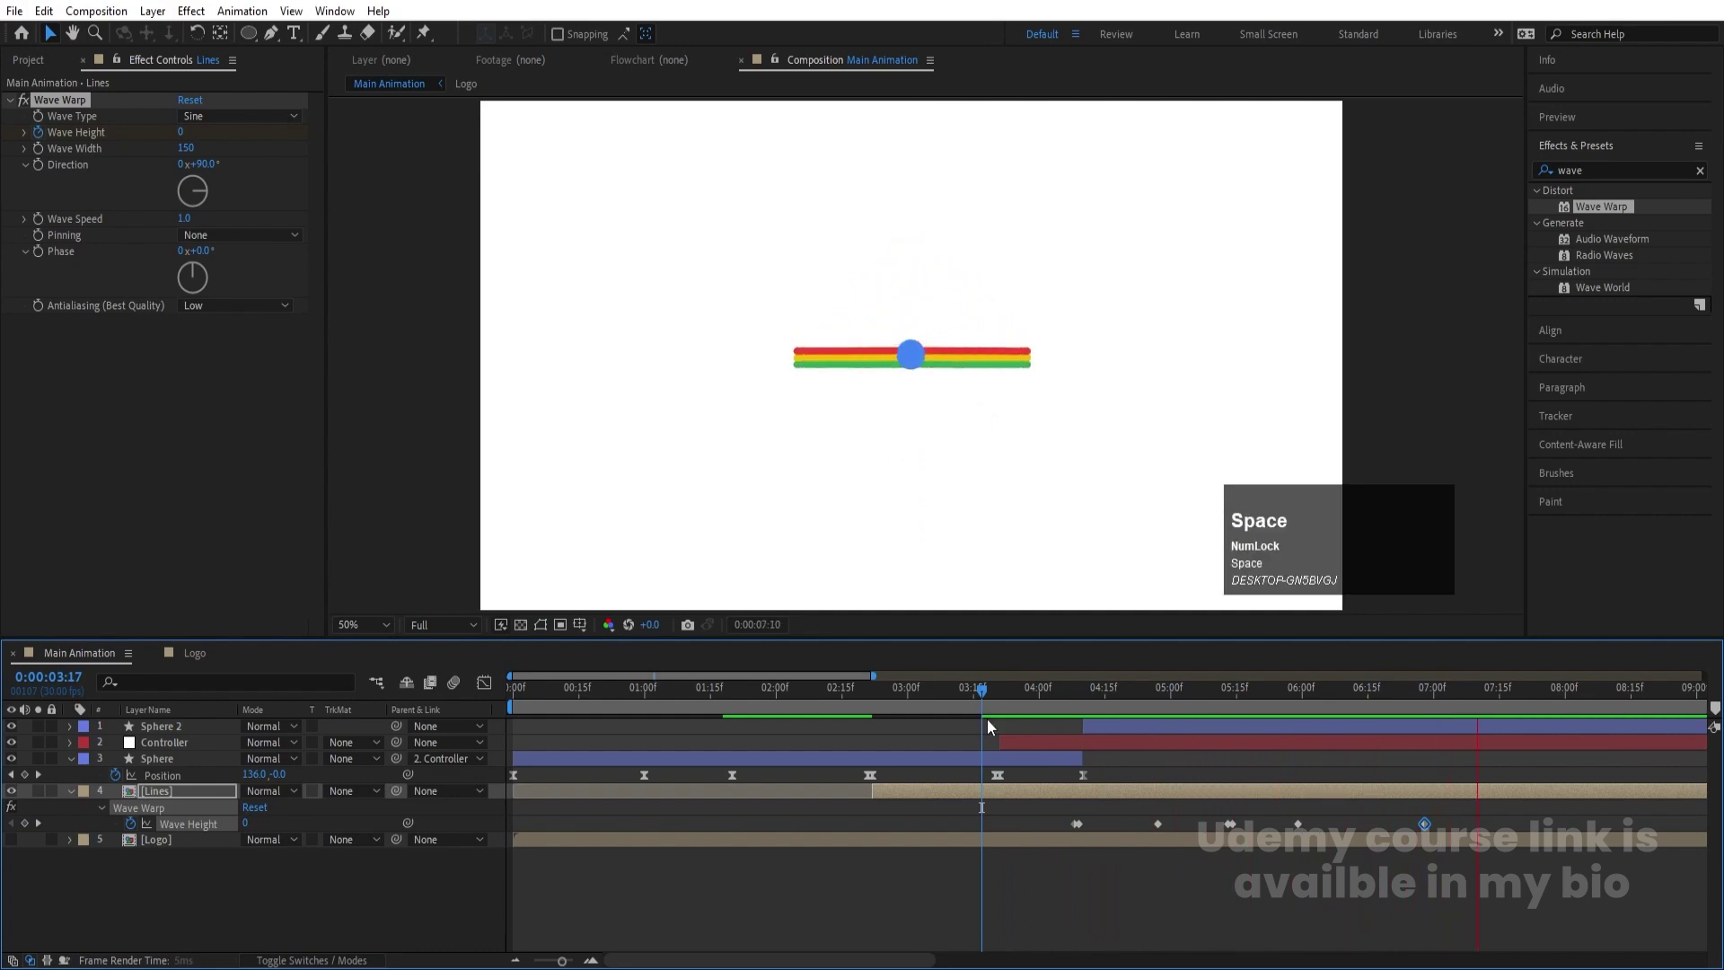
left_click_drag(1316, 692, 262, 719)
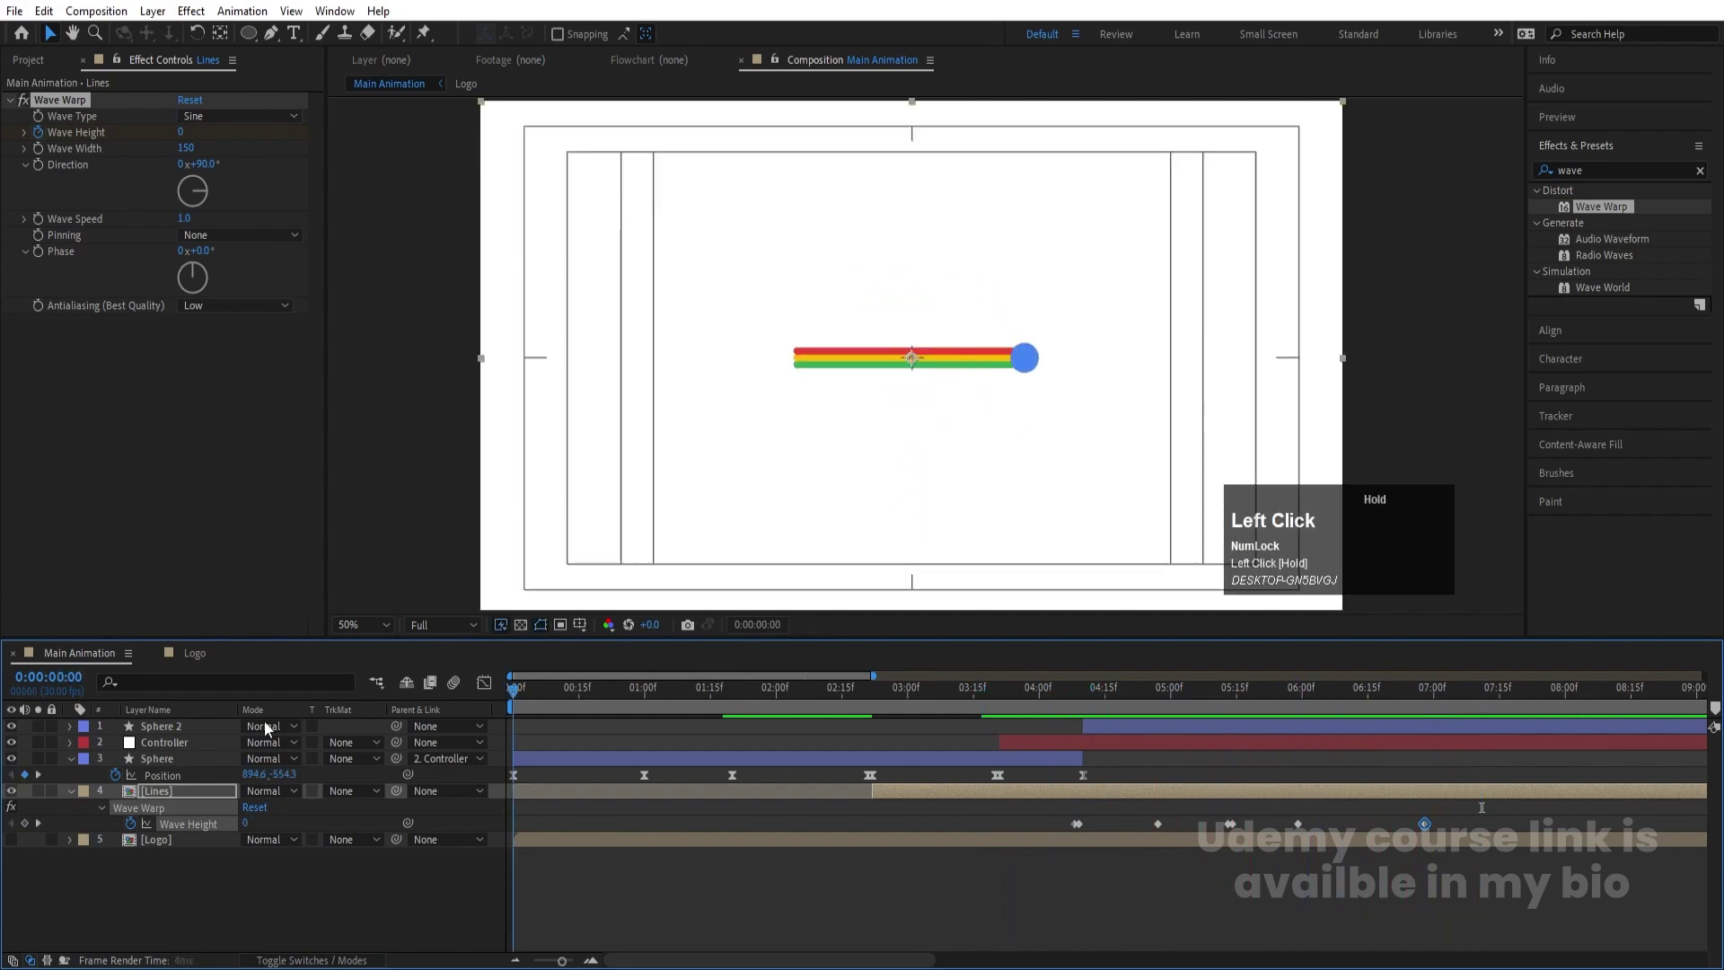
key("space")
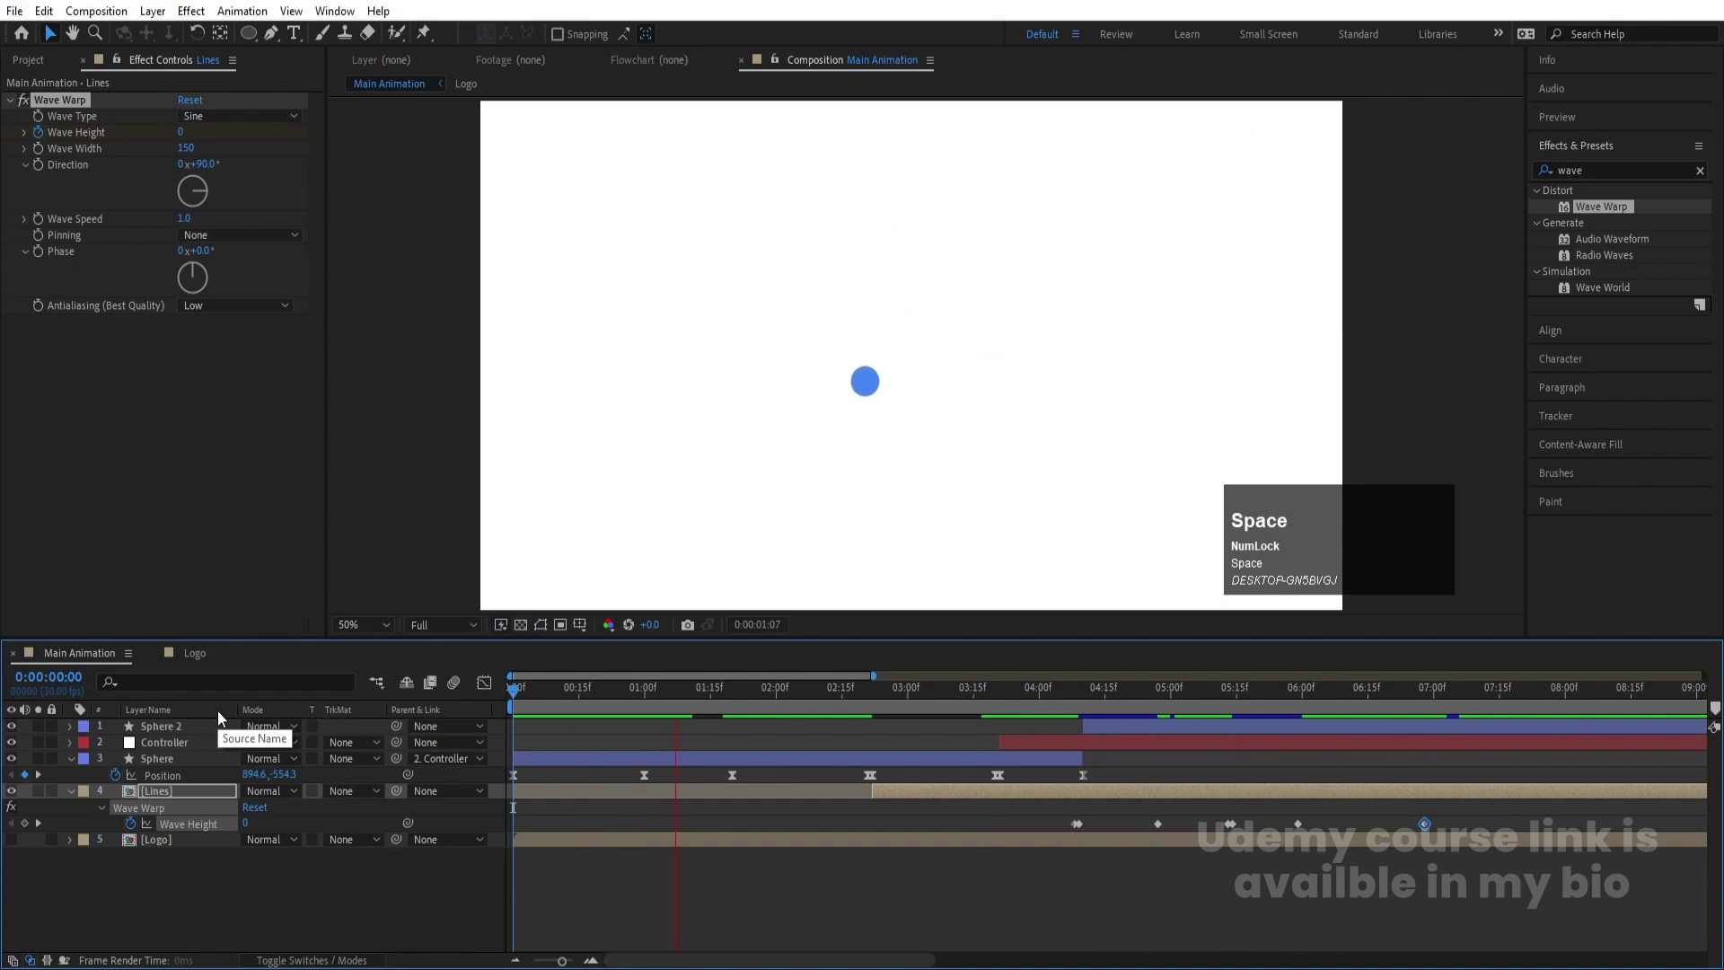
key("space")
key("space")
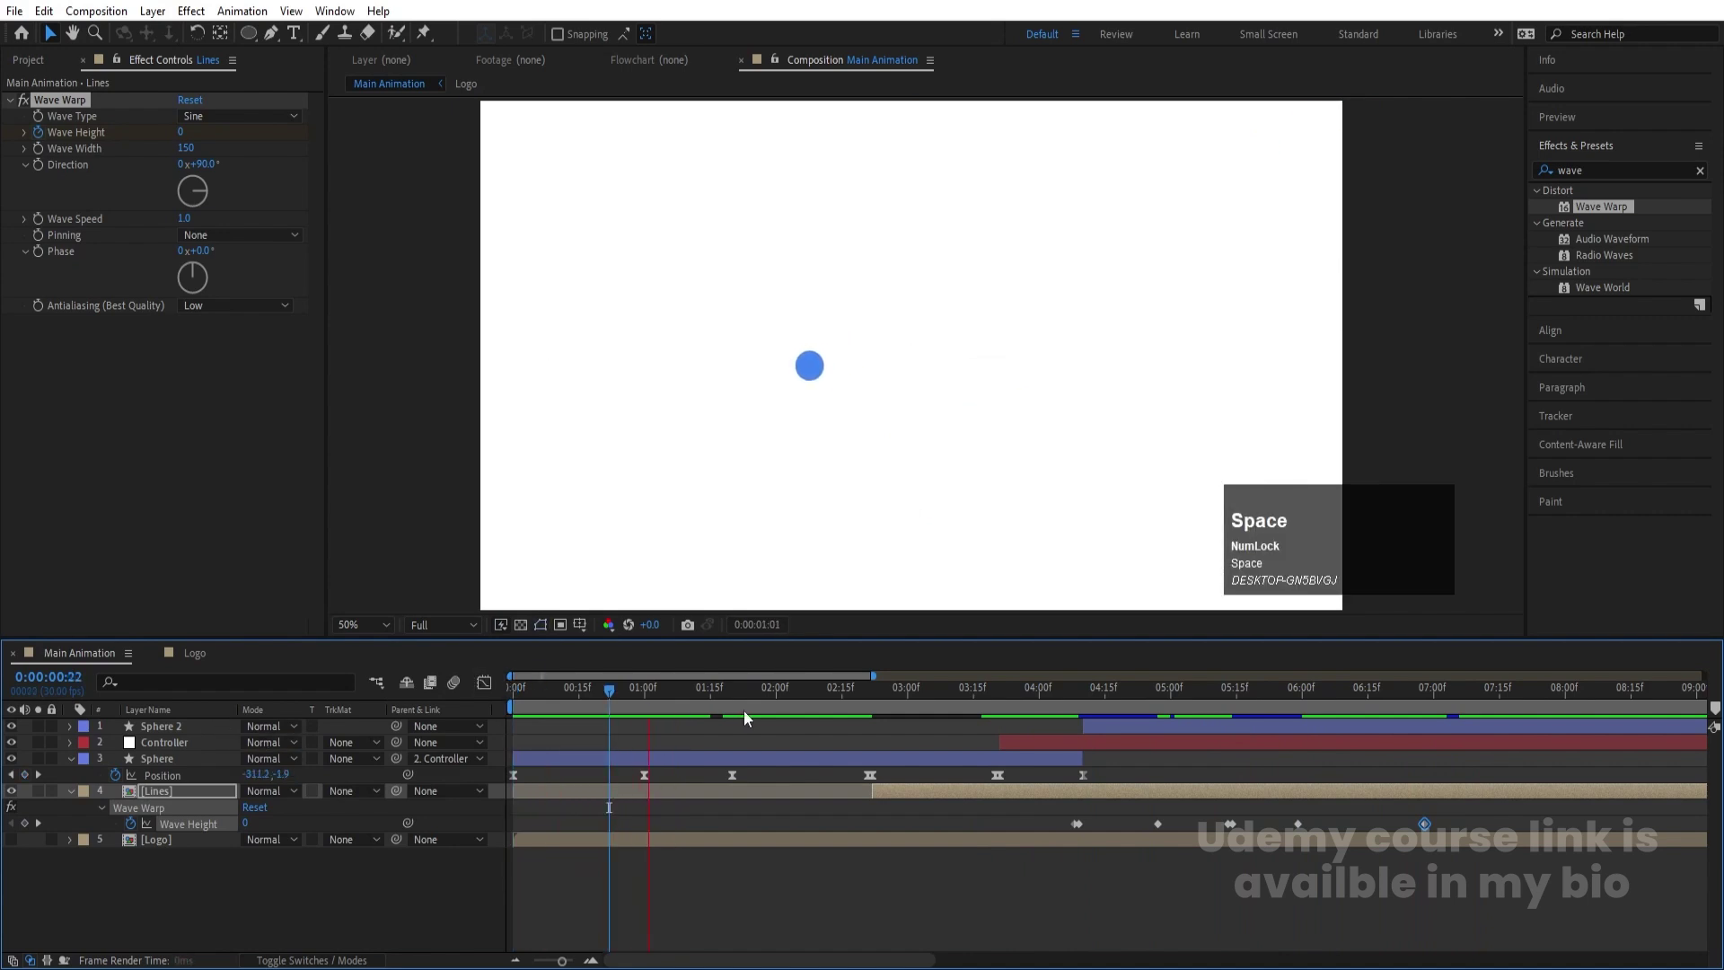
key("space")
Set the composition preview resolution to Quarter and play the animation from the start
left_click(474, 625)
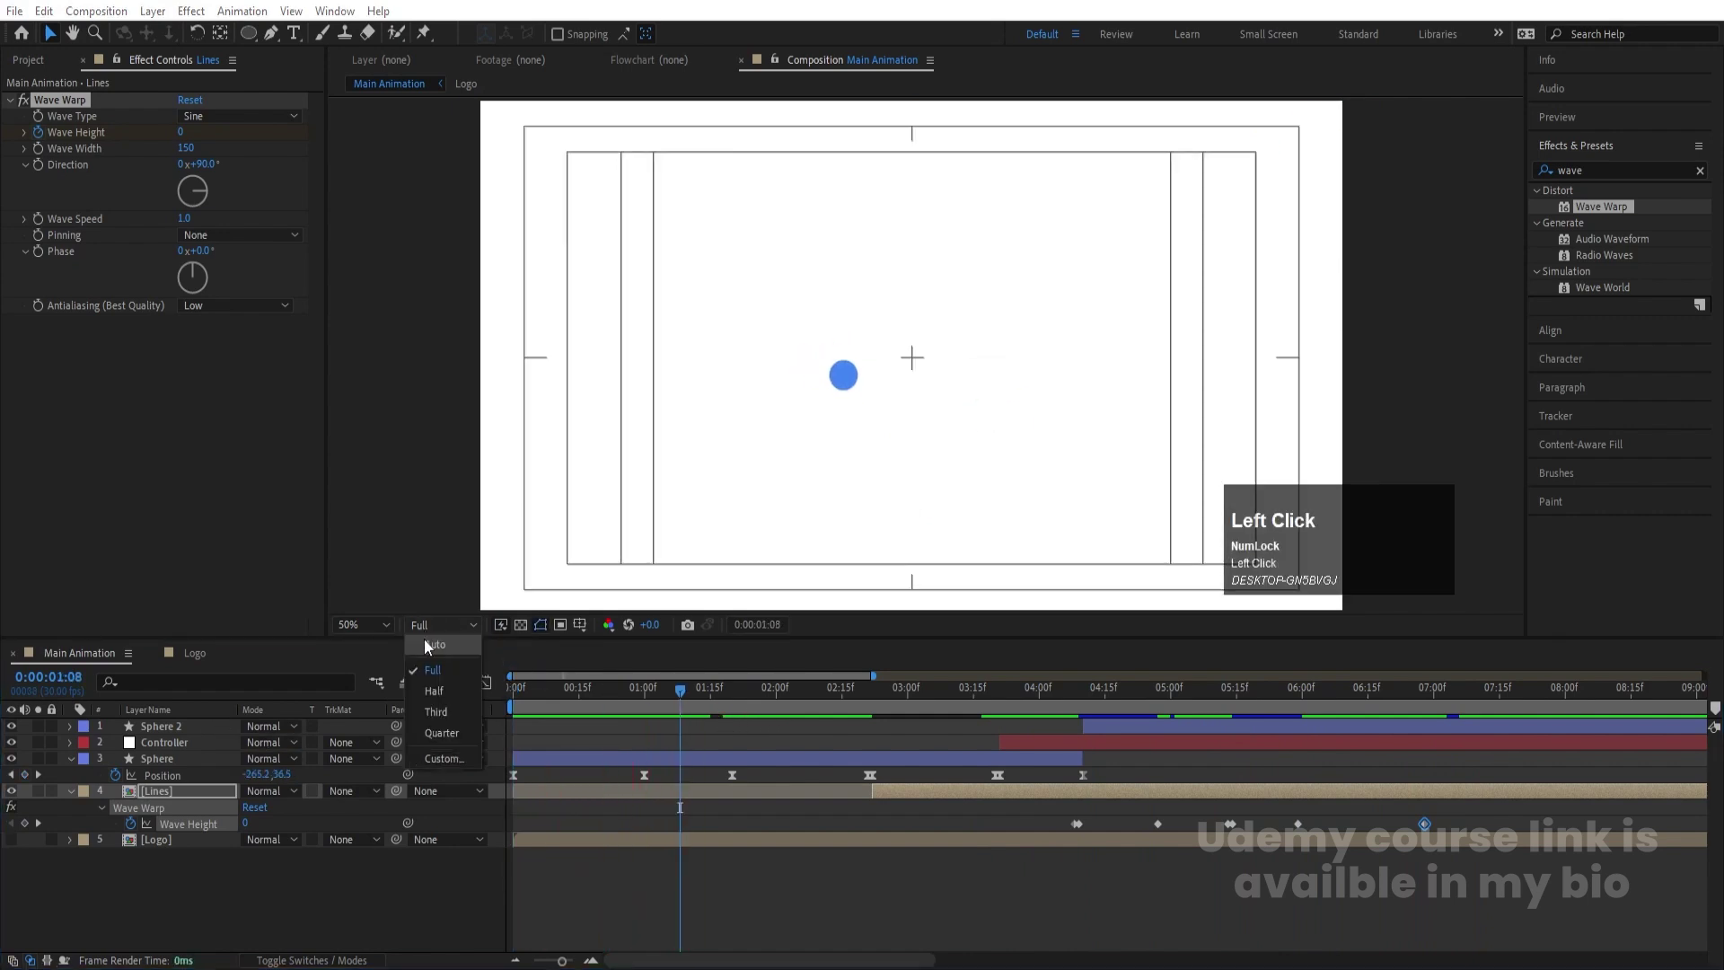
left_click(431, 733)
key("space")
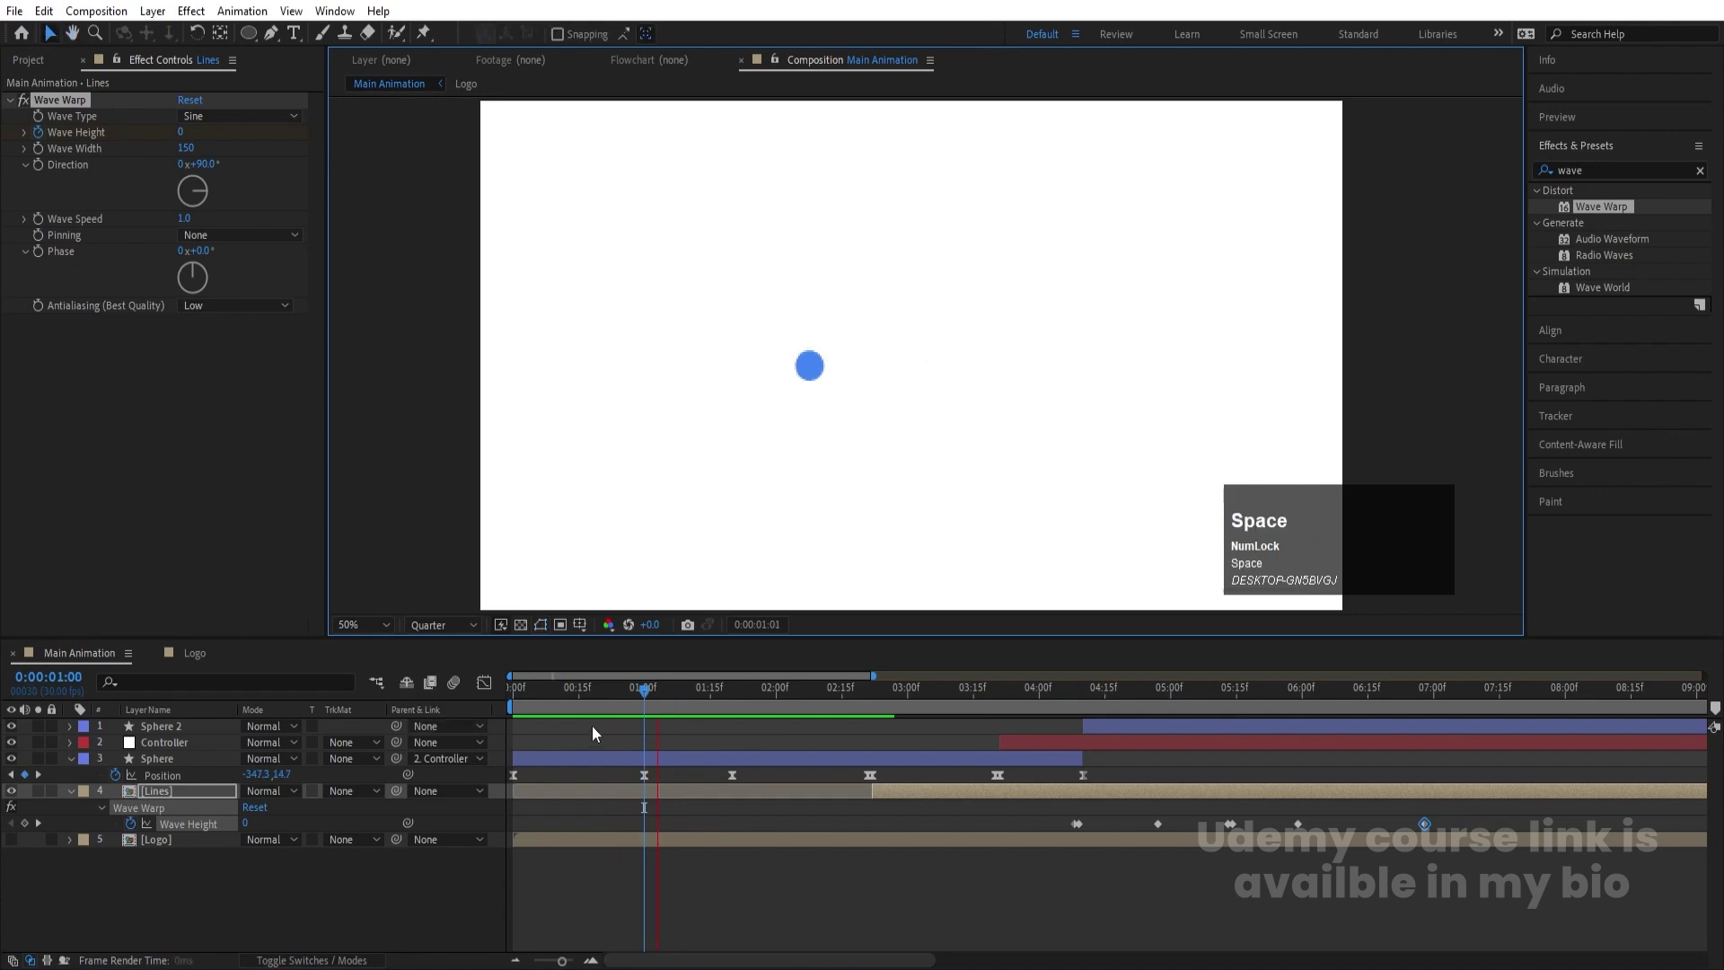
left_click_drag(666, 693, 509, 705)
key("space")
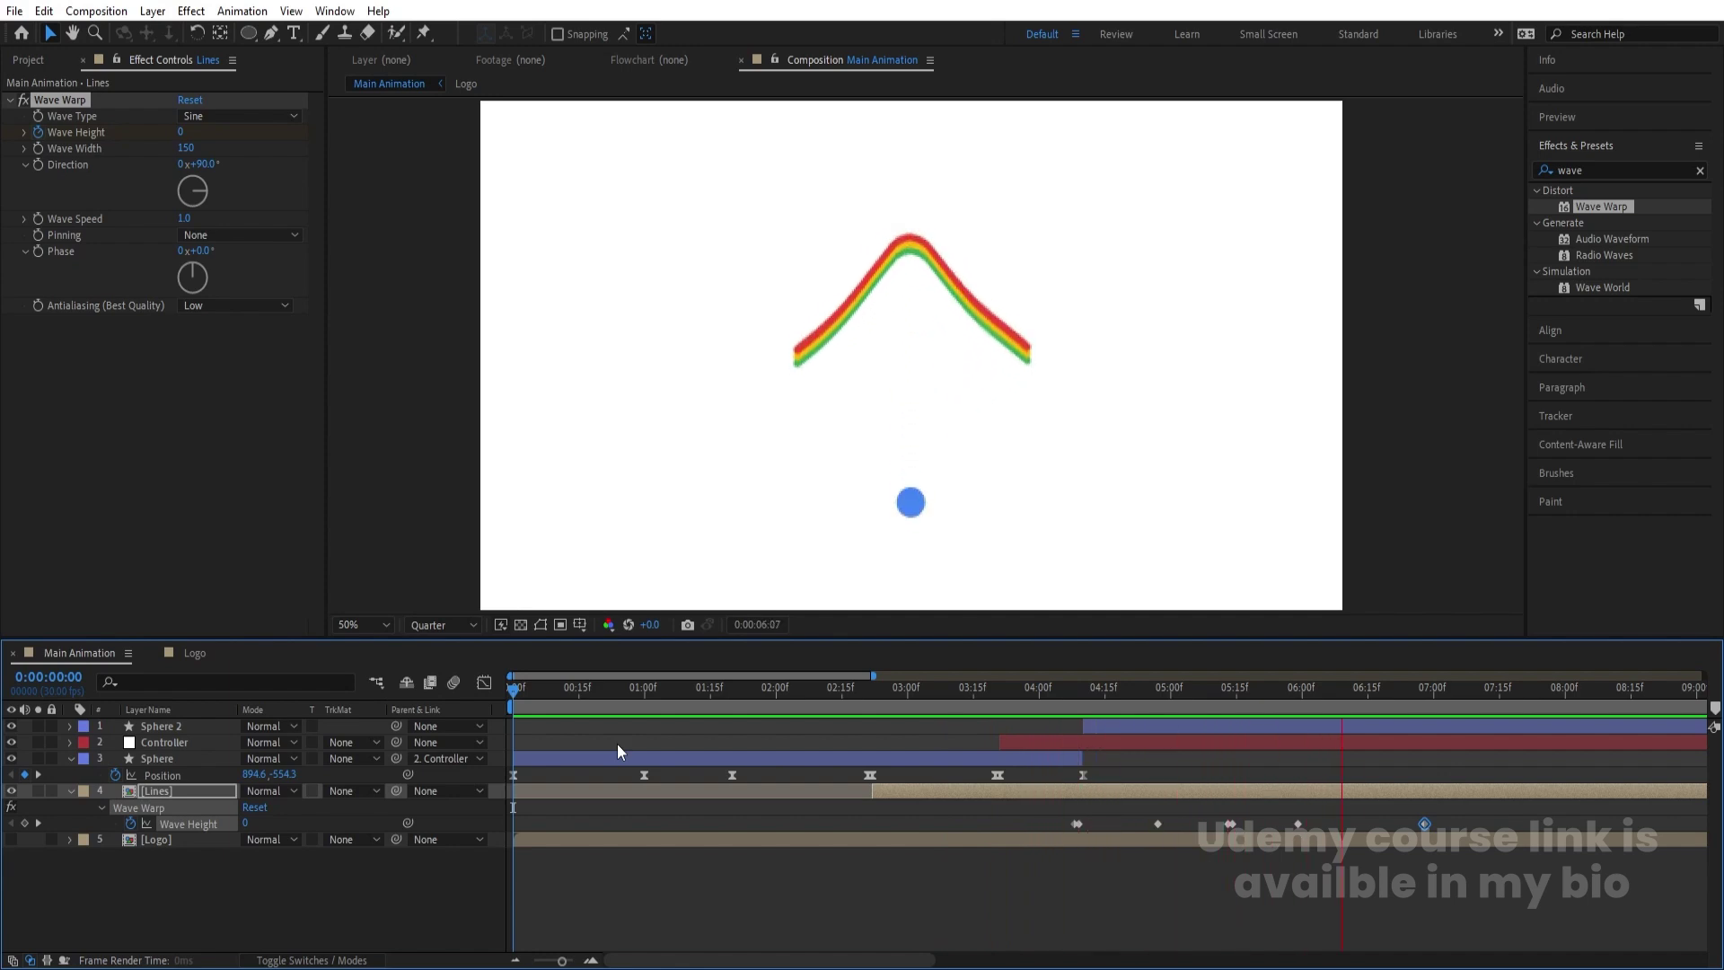
key("space")
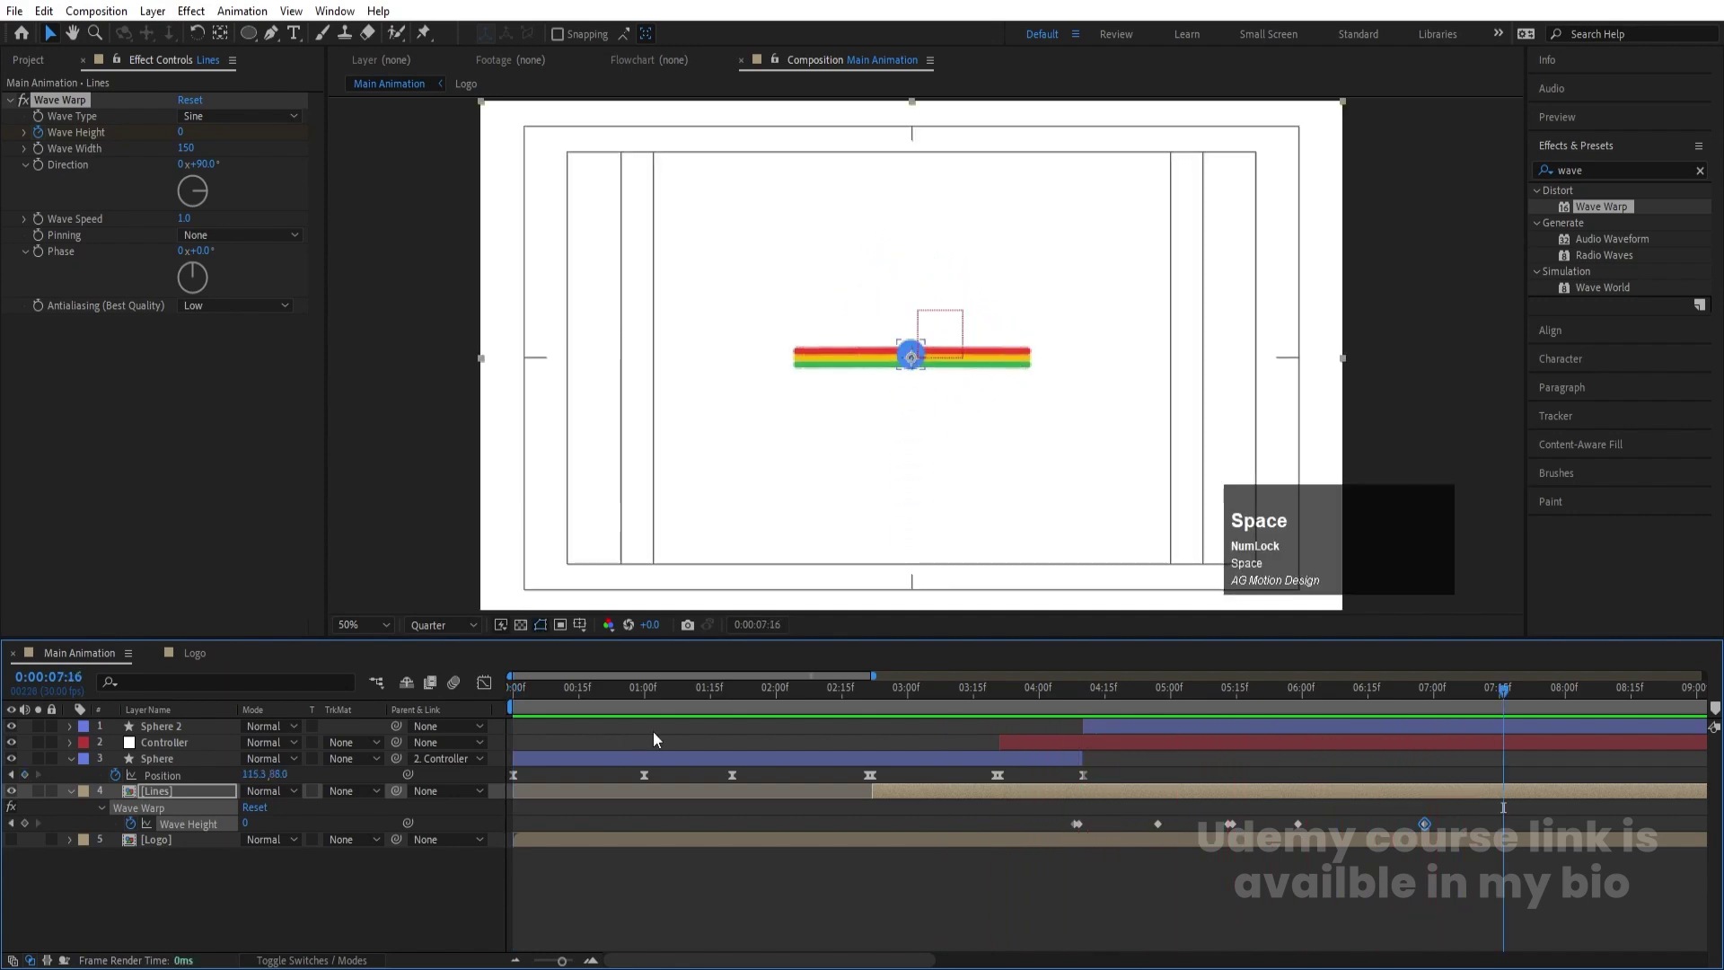
Move the current time to 0:00:07:03 and precompose the Lines, Sphere, Controller and Sphere 2 layers as Animation
key("k")
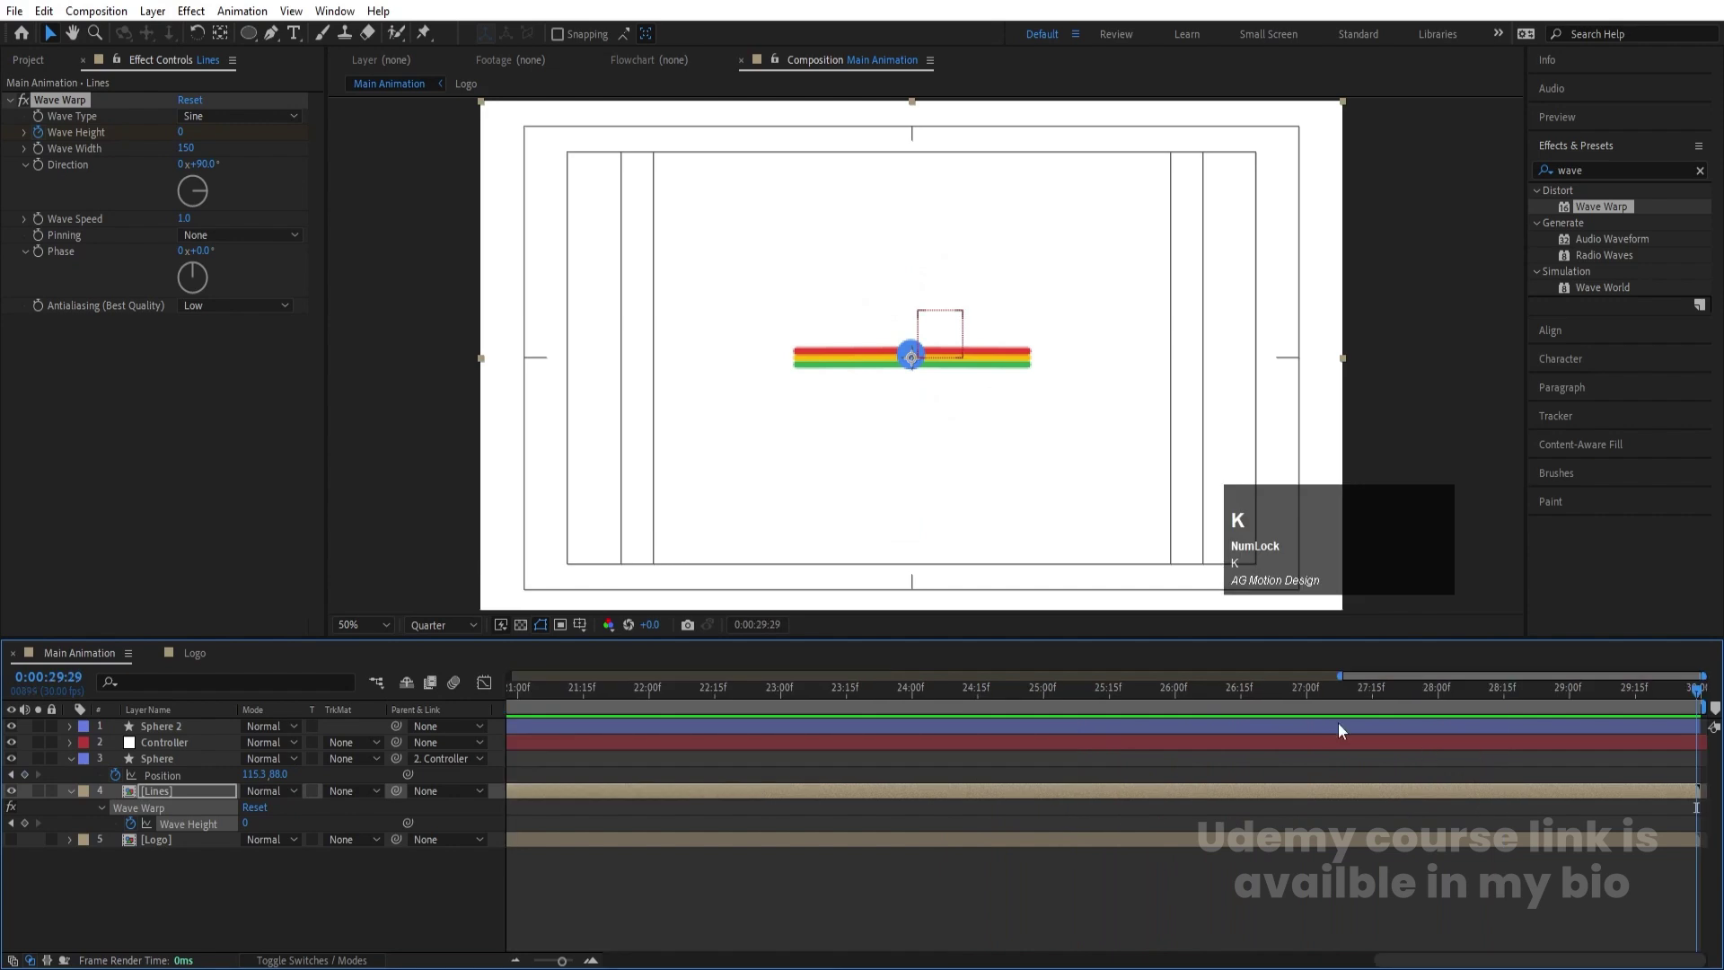
key("j")
left_click_drag(1088, 691, 1129, 726)
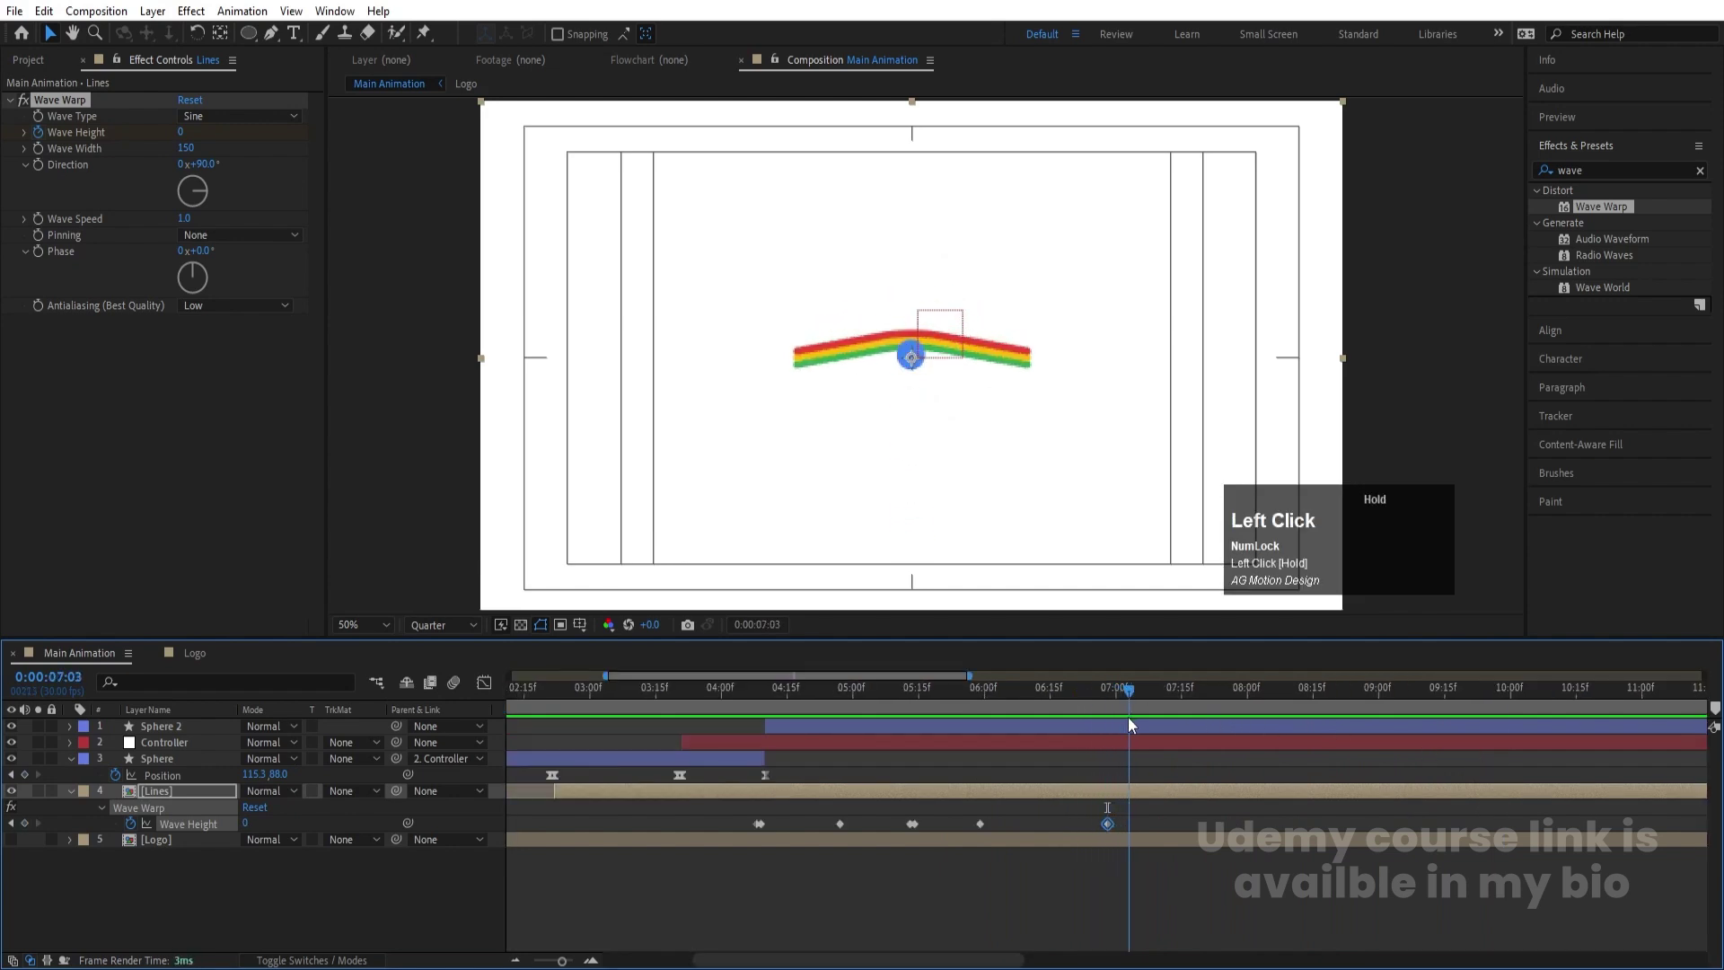
left_click(163, 918)
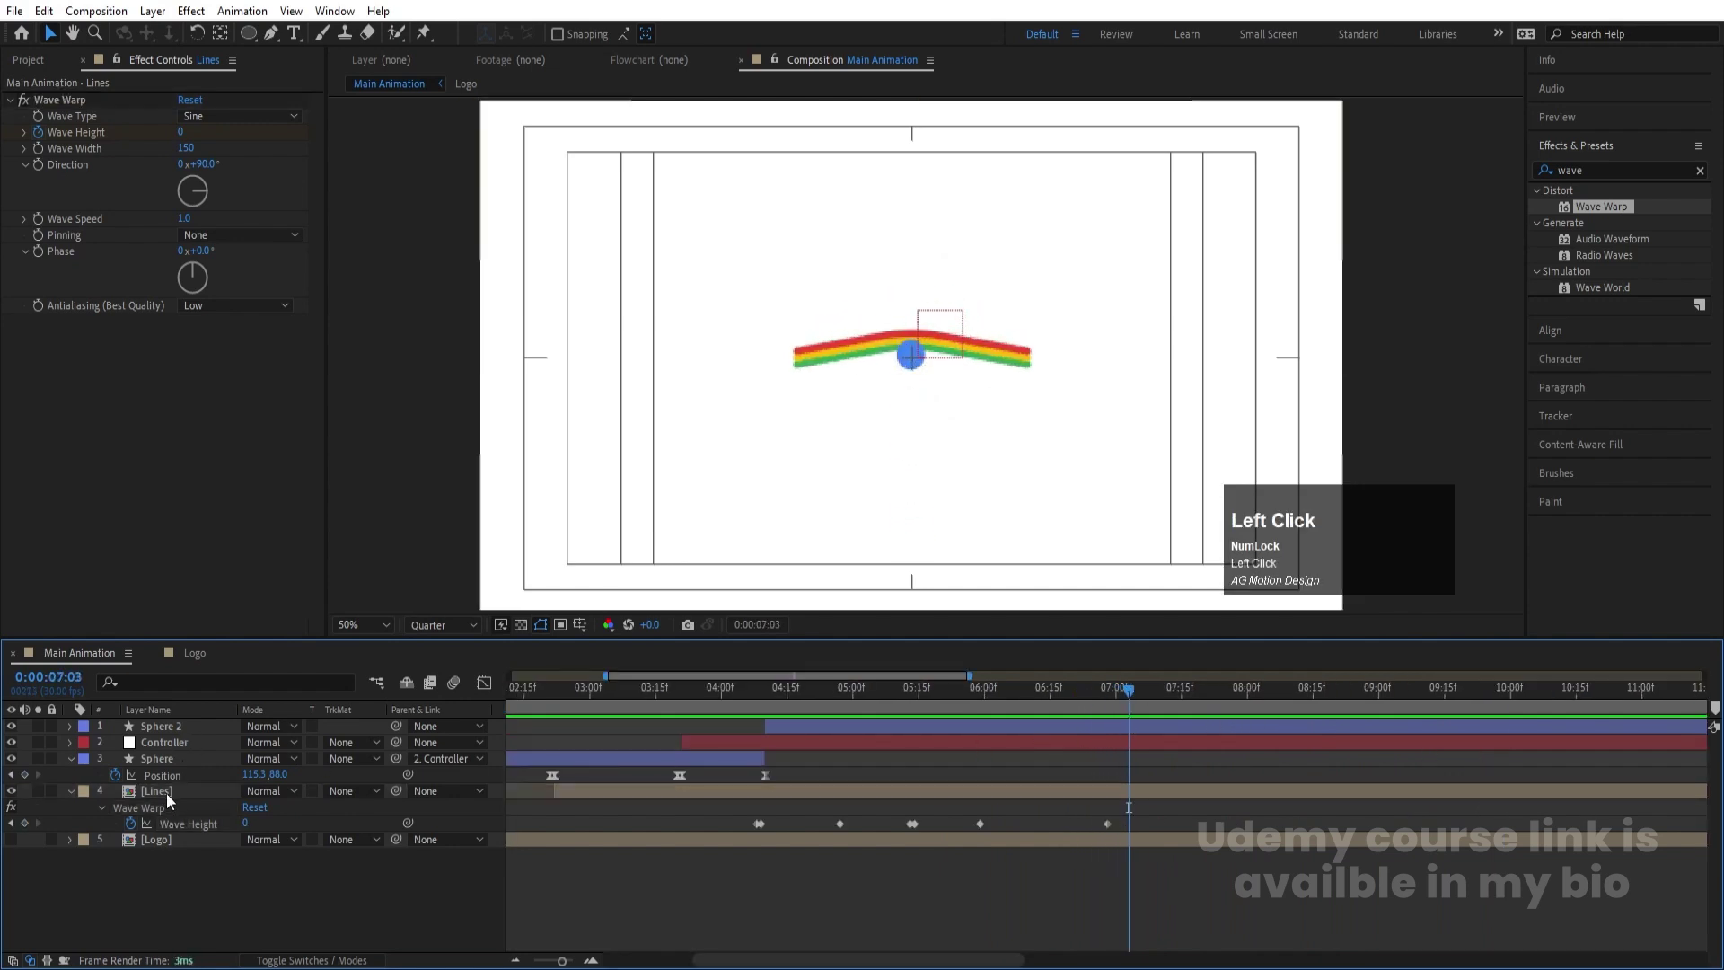
left_click(163, 789)
left_click(157, 728, "shift")
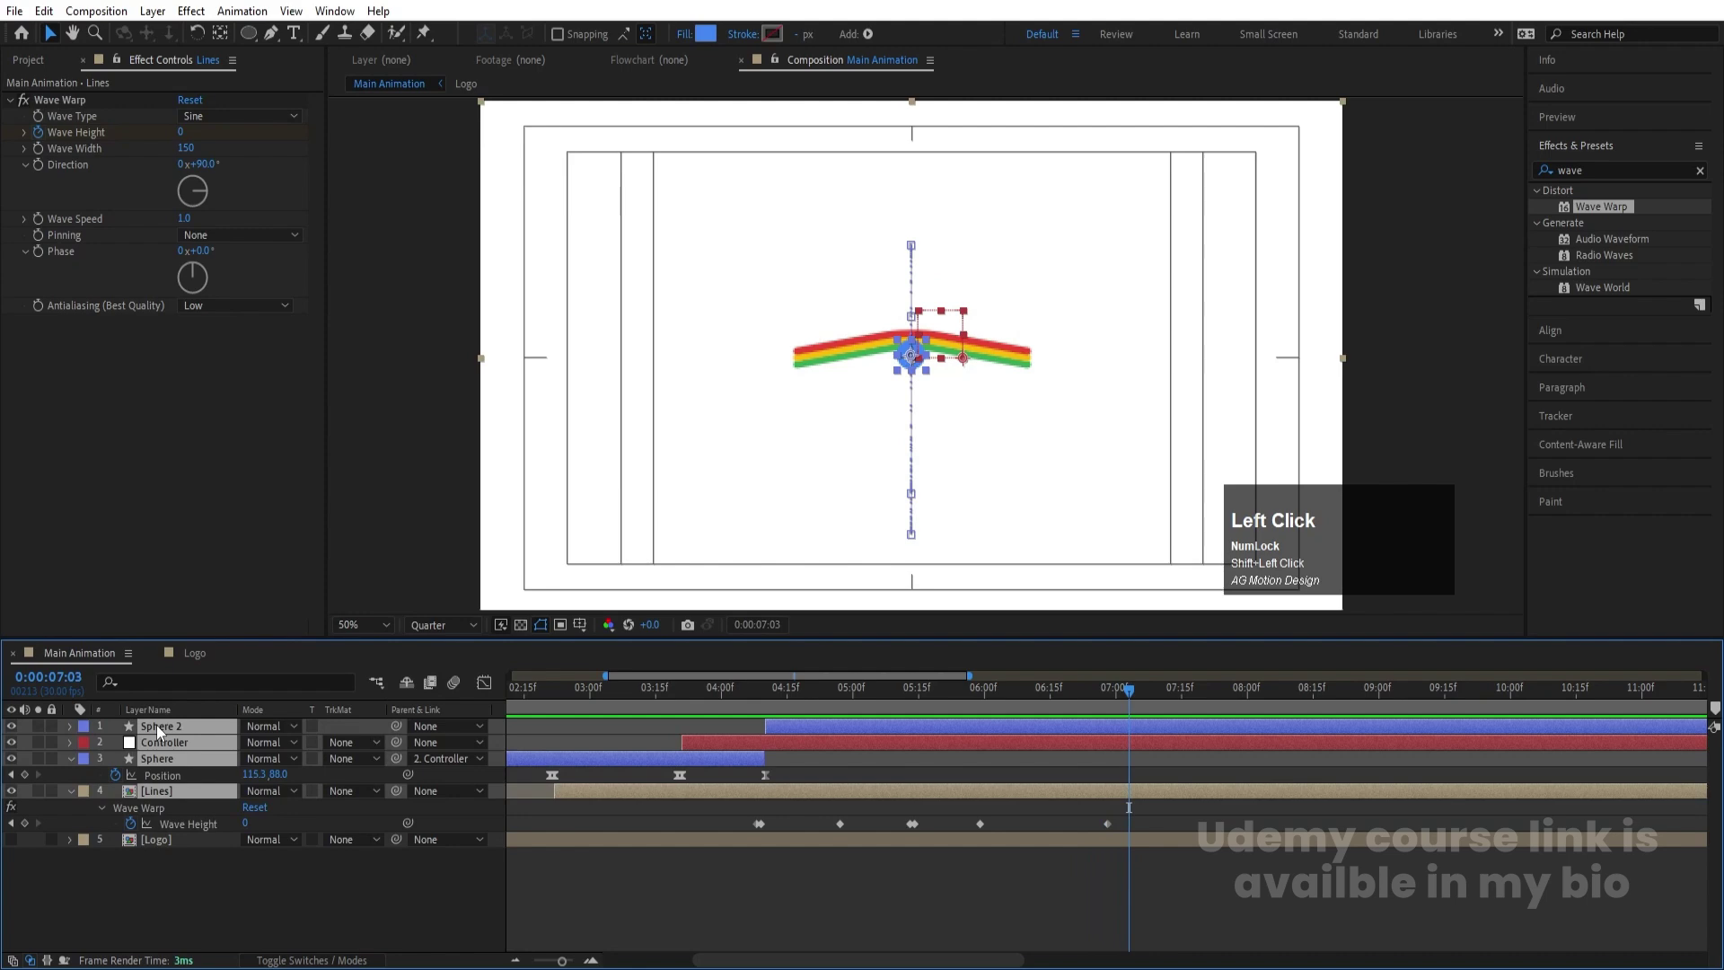
key("ctrl+shift+c")
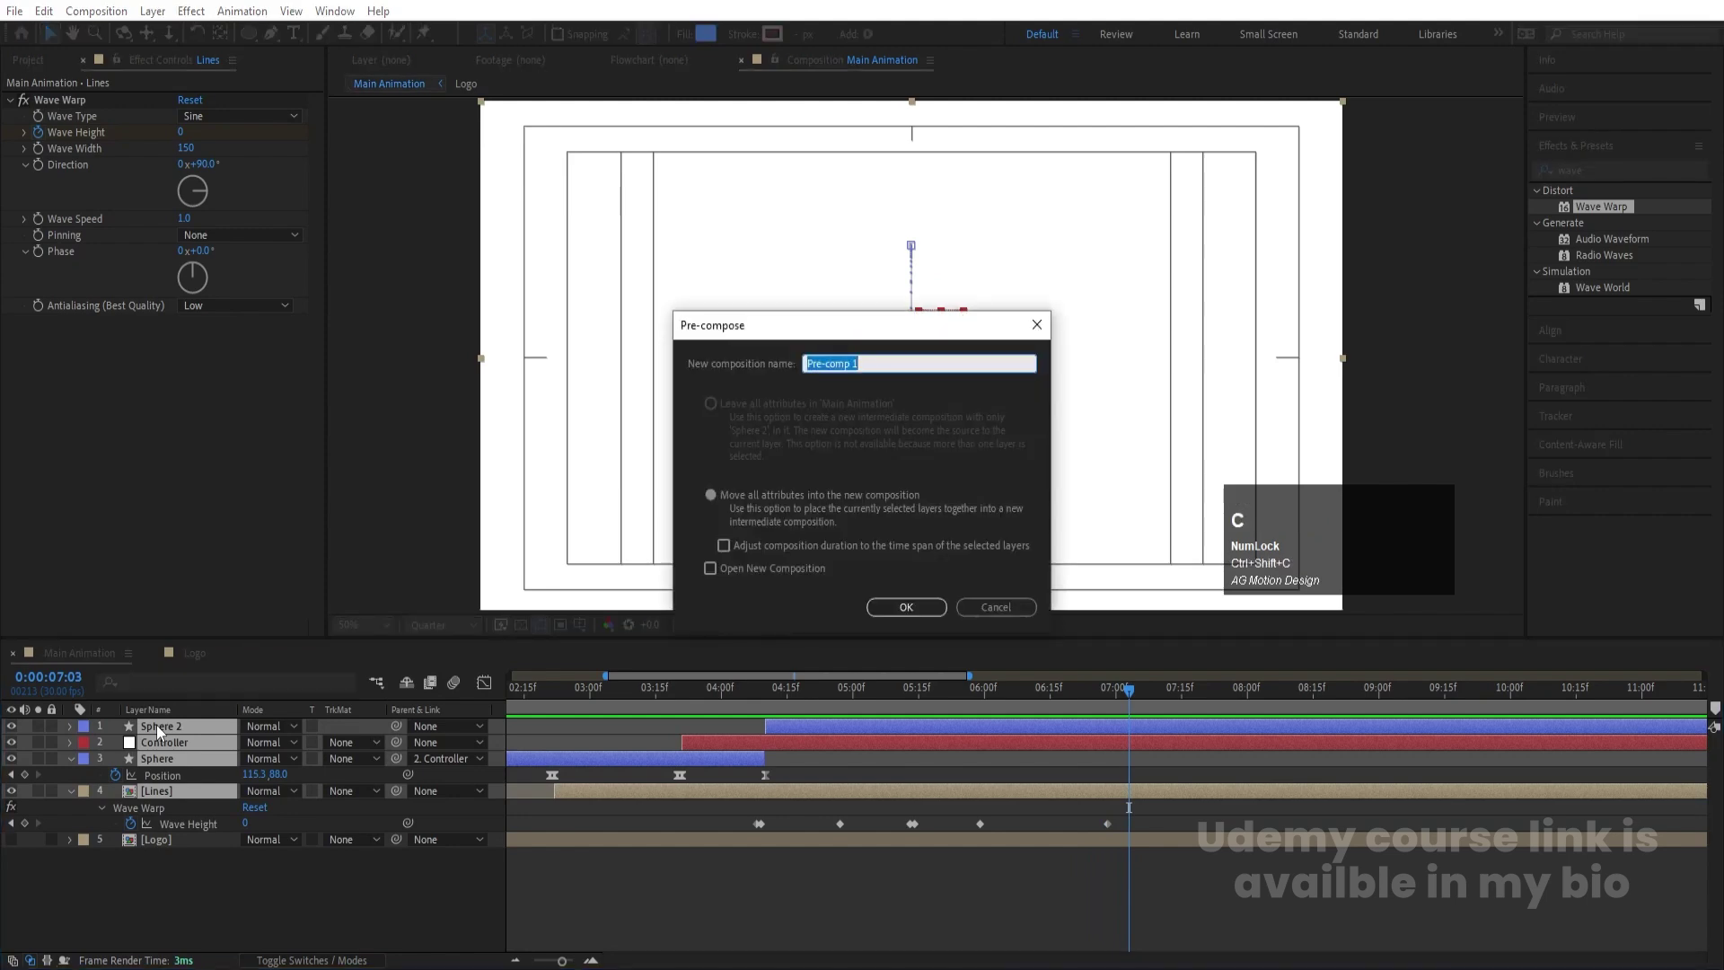
type("Animation")
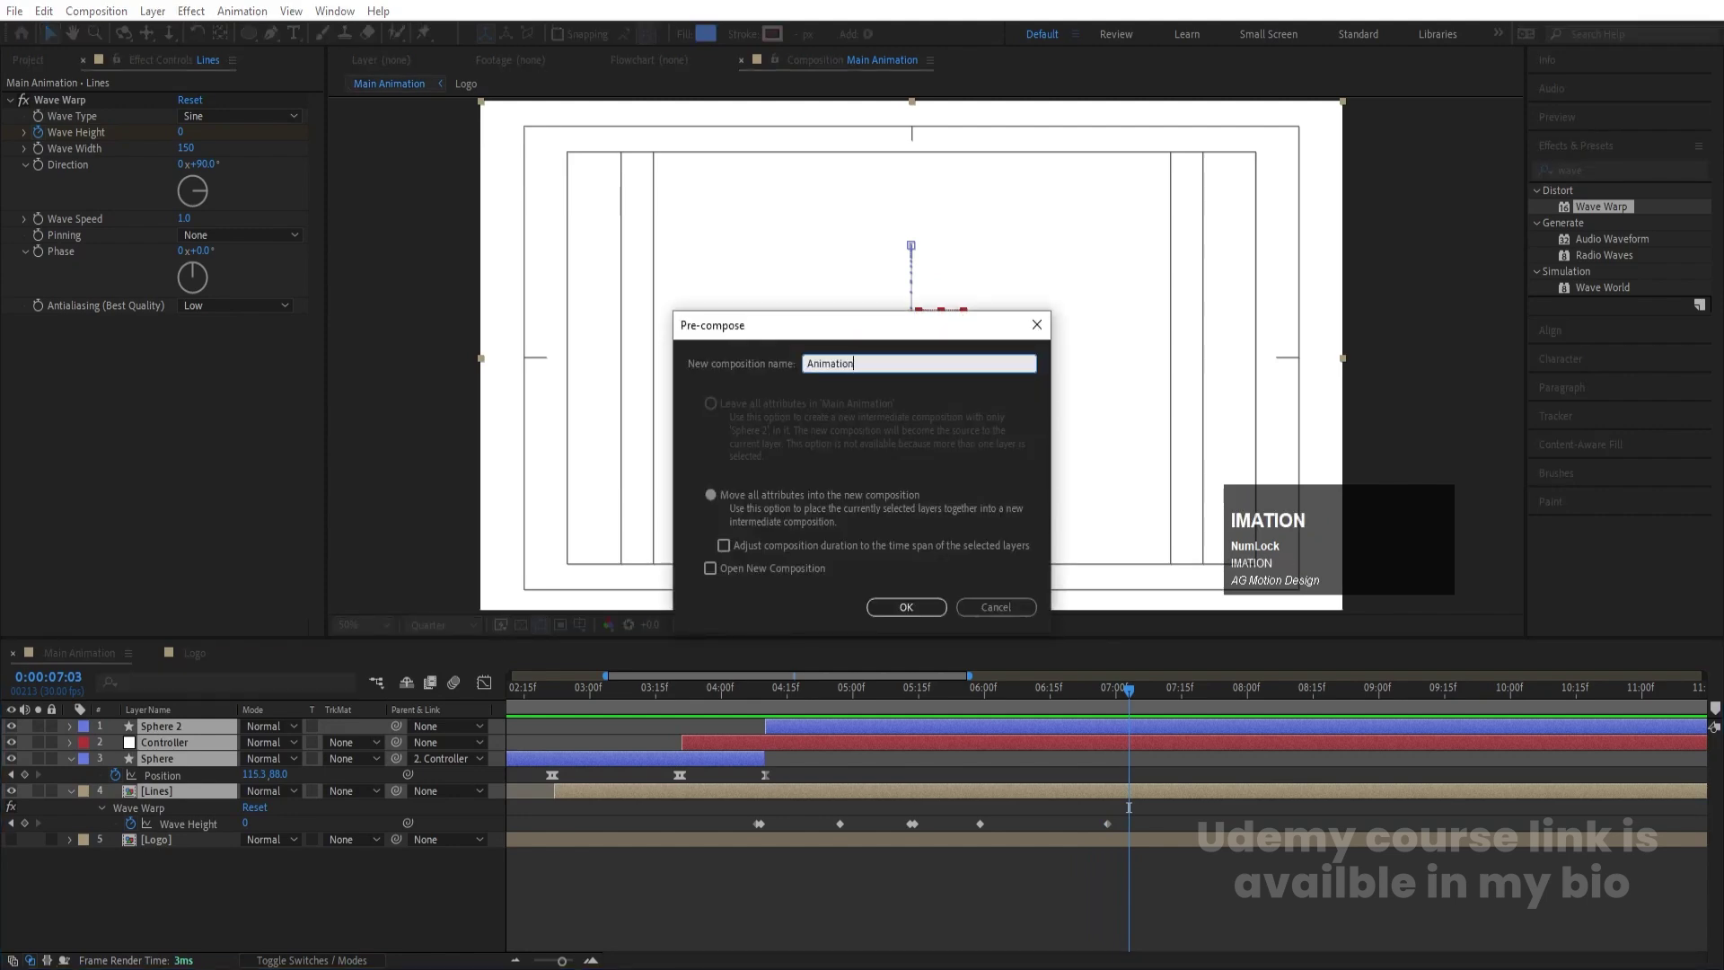
key("Return")
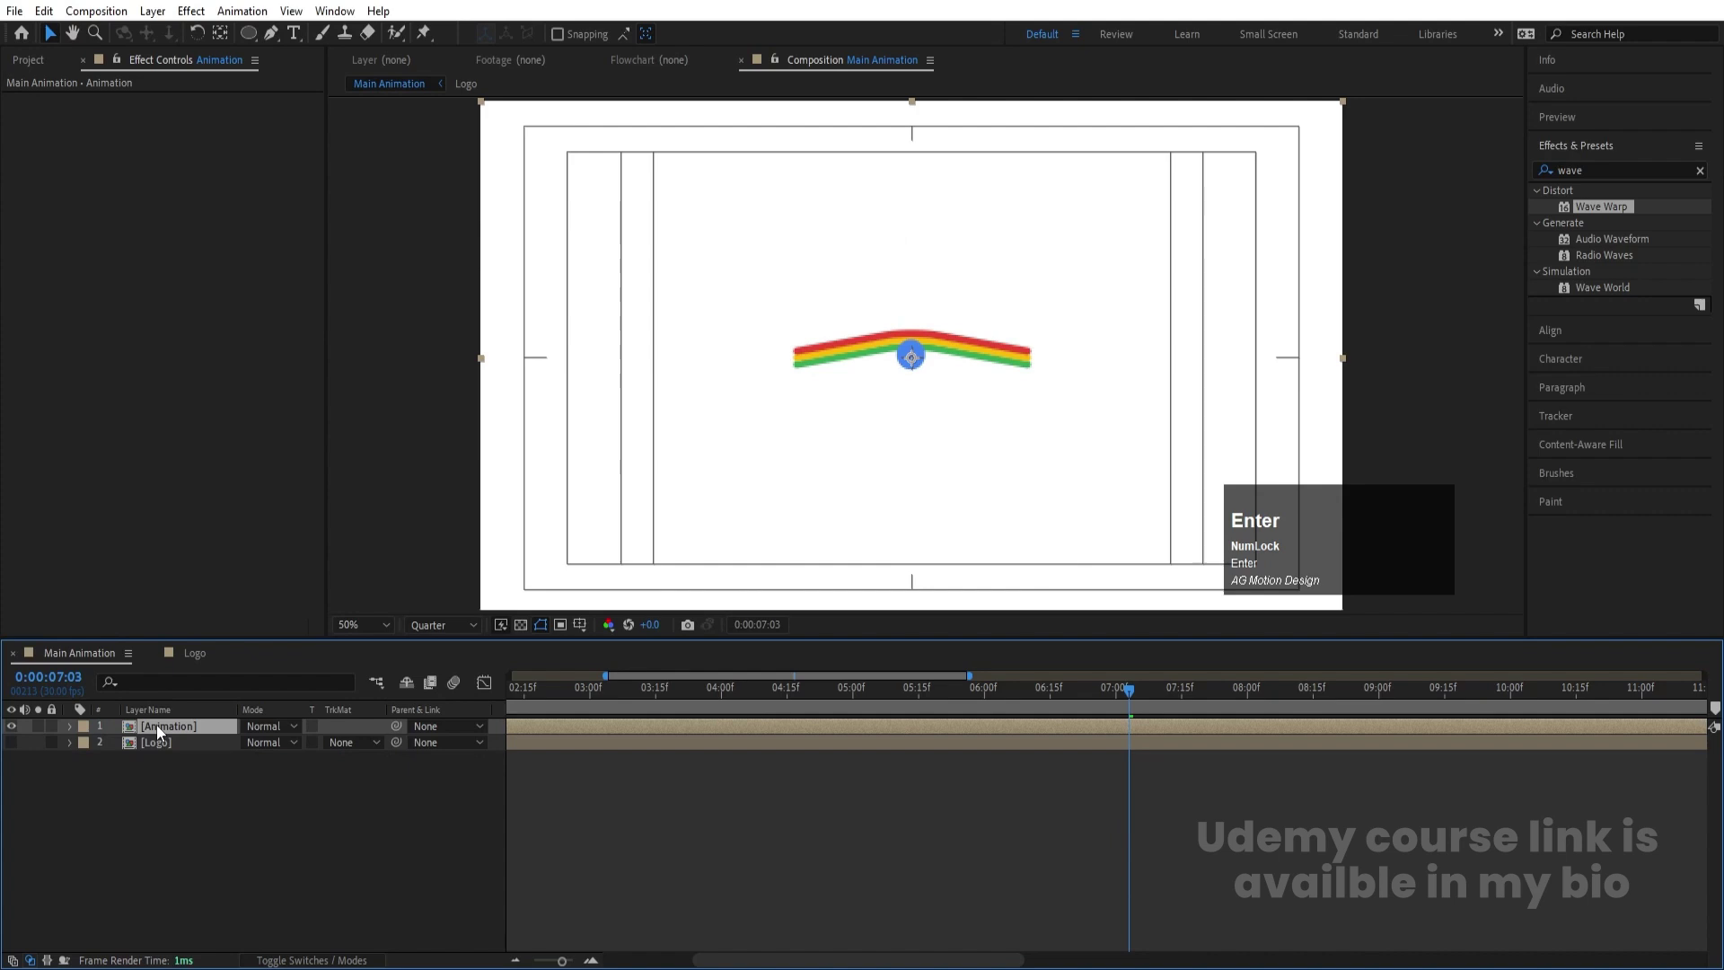
Split the Animation layer at 0:00:07:03 and apply Freeze Frame to its second part
key("ctrl+shift+d")
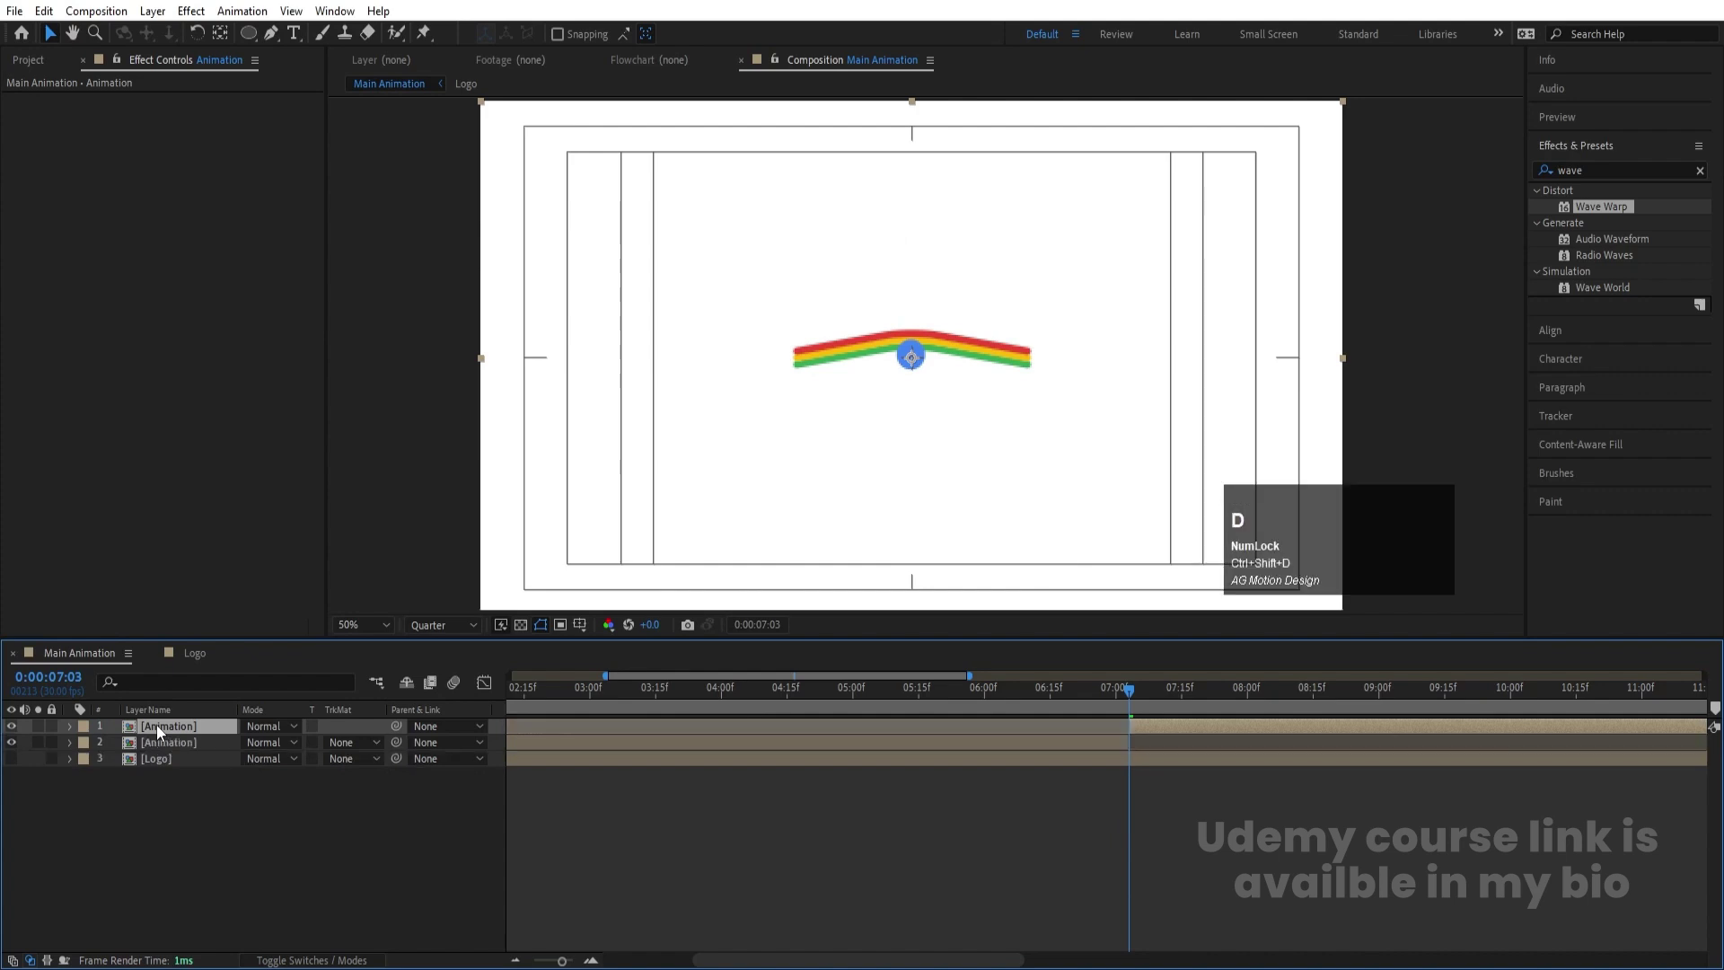
right_click(1144, 726)
mouse_move(1196, 257)
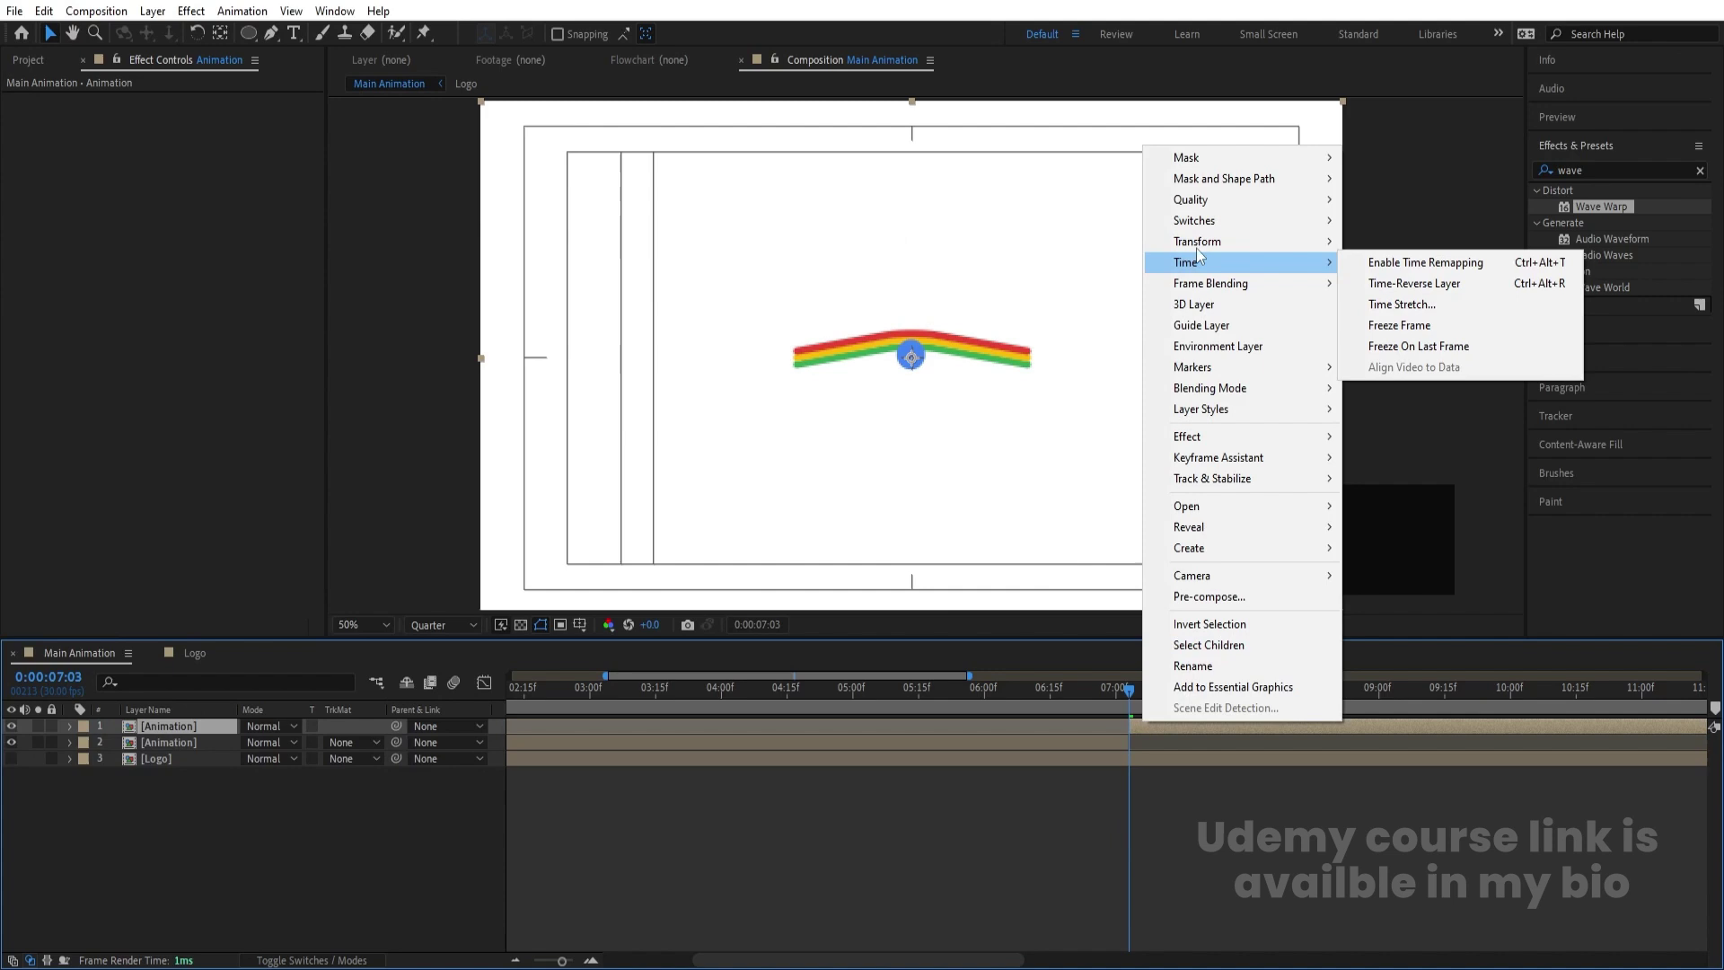
left_click(1399, 325)
Find the CC Pixel Polly effect and apply it to the frozen Animation layer
key("ctrl+a")
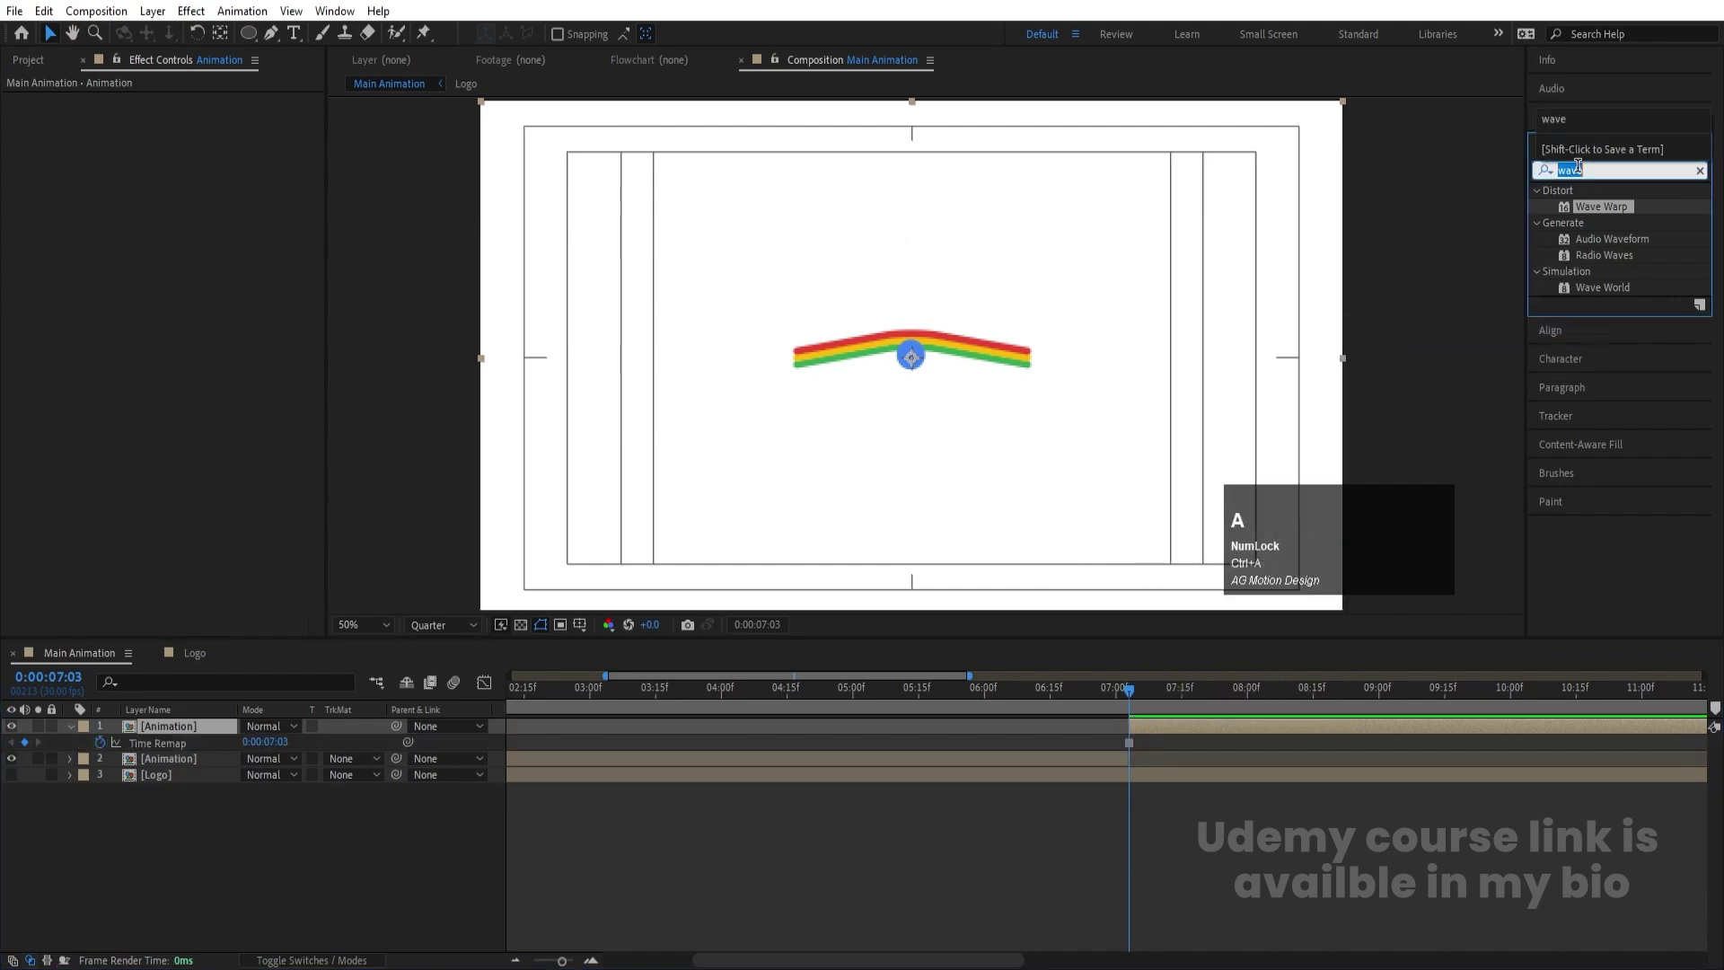
type("p")
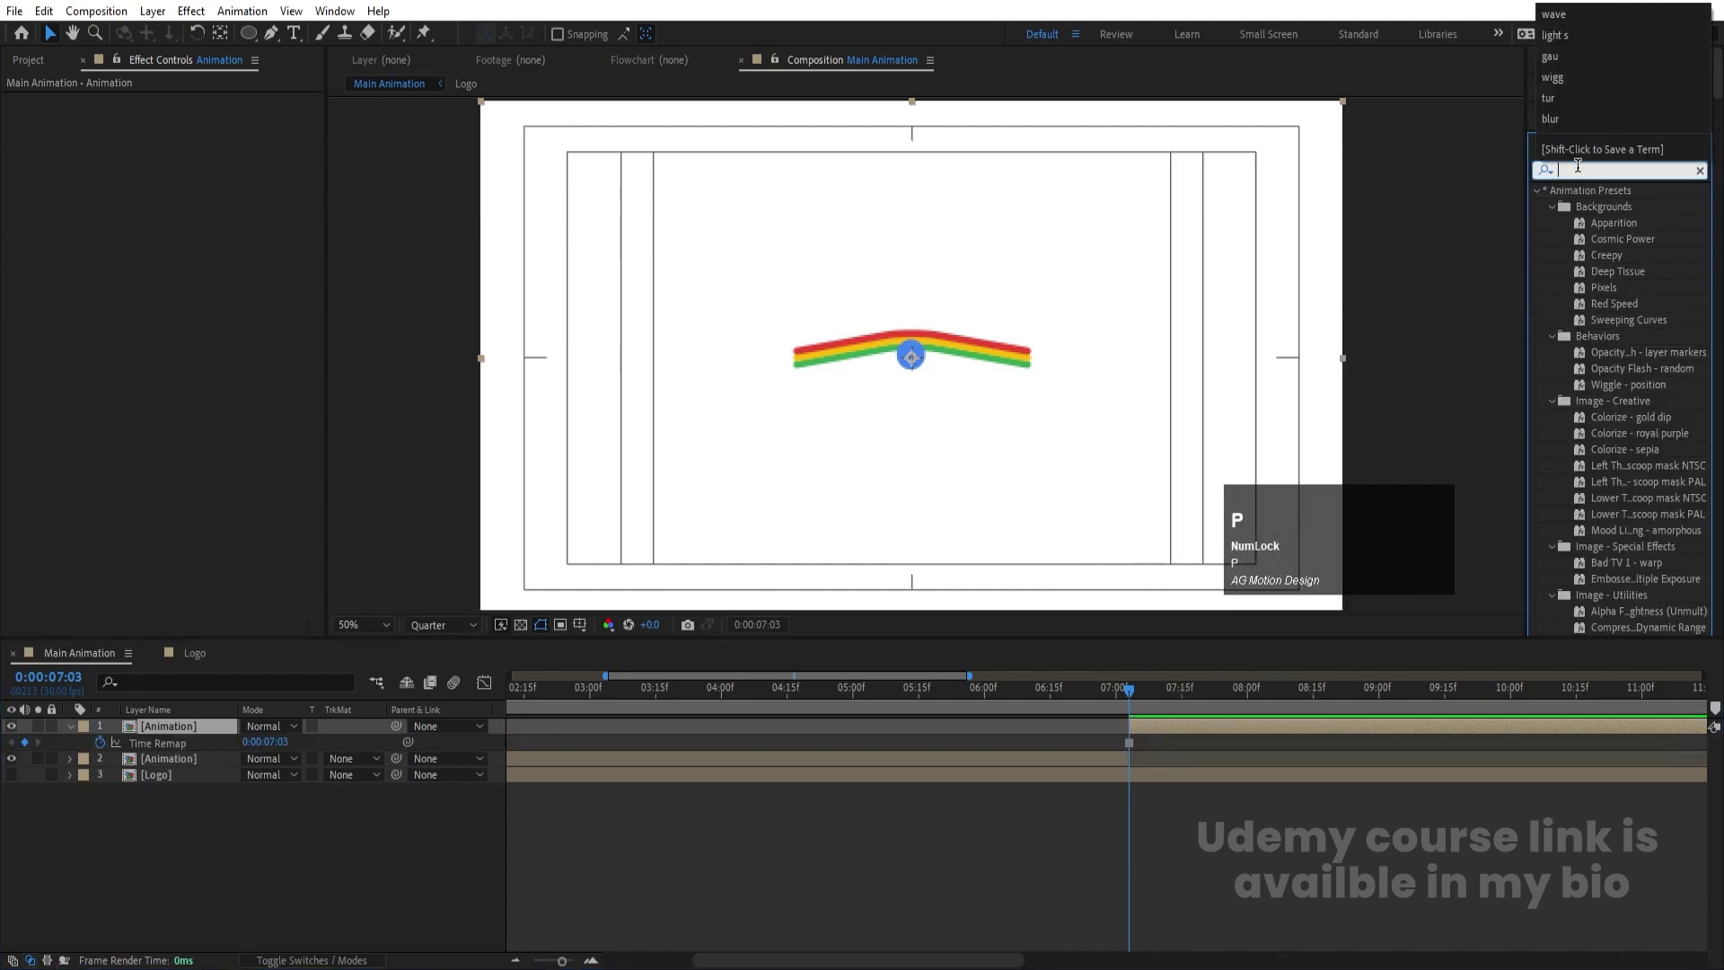
key("BackSpace")
type("pixel")
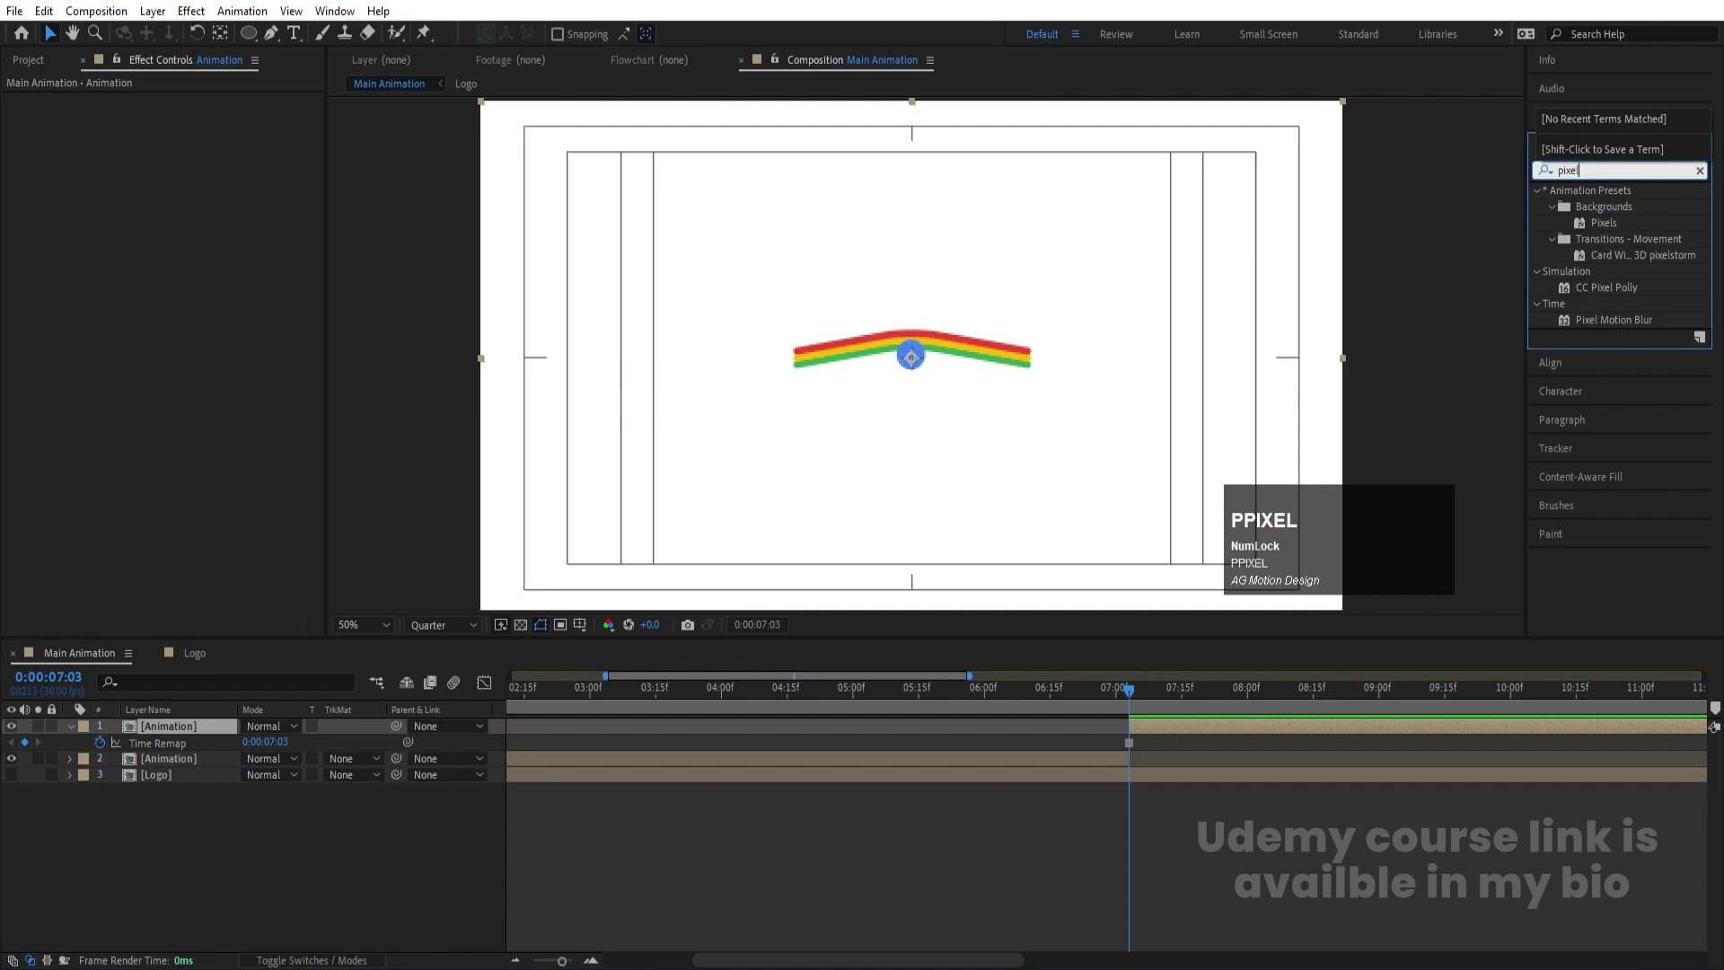
double_click(1606, 288)
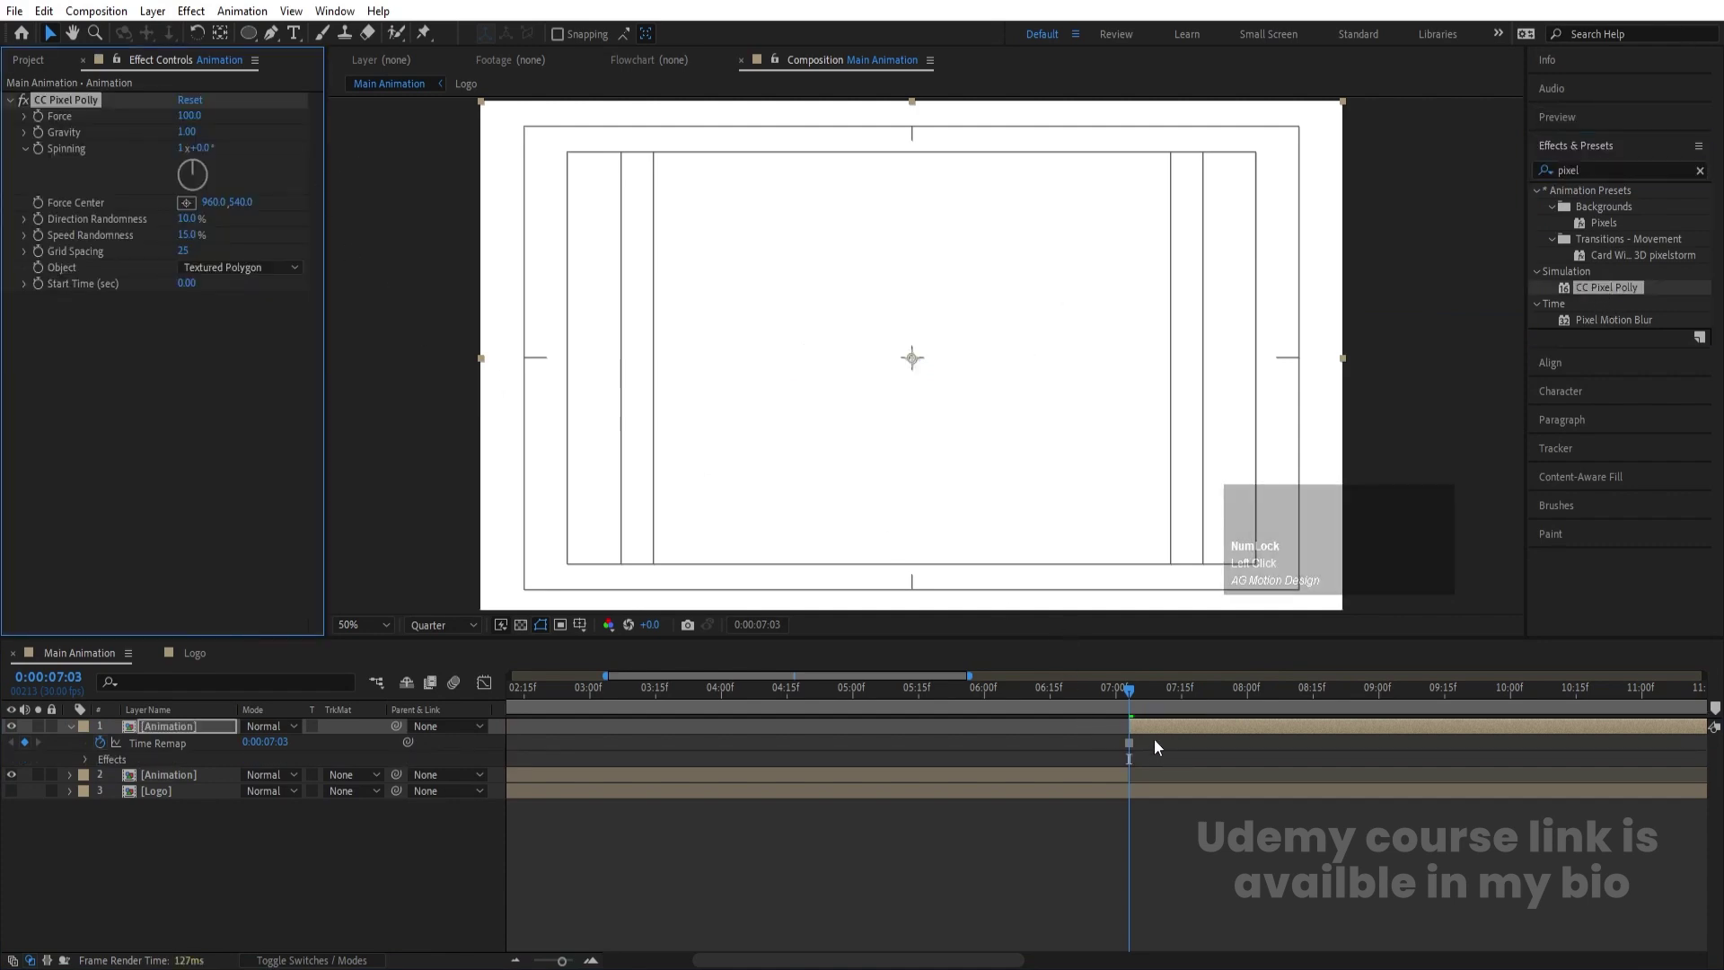
Extend the frozen layer's start back to 0:00:00:00, shift the layer to begin at 0:00:07:03, and preview the shatter
key("minus")
left_click_drag(1048, 720, 531, 735)
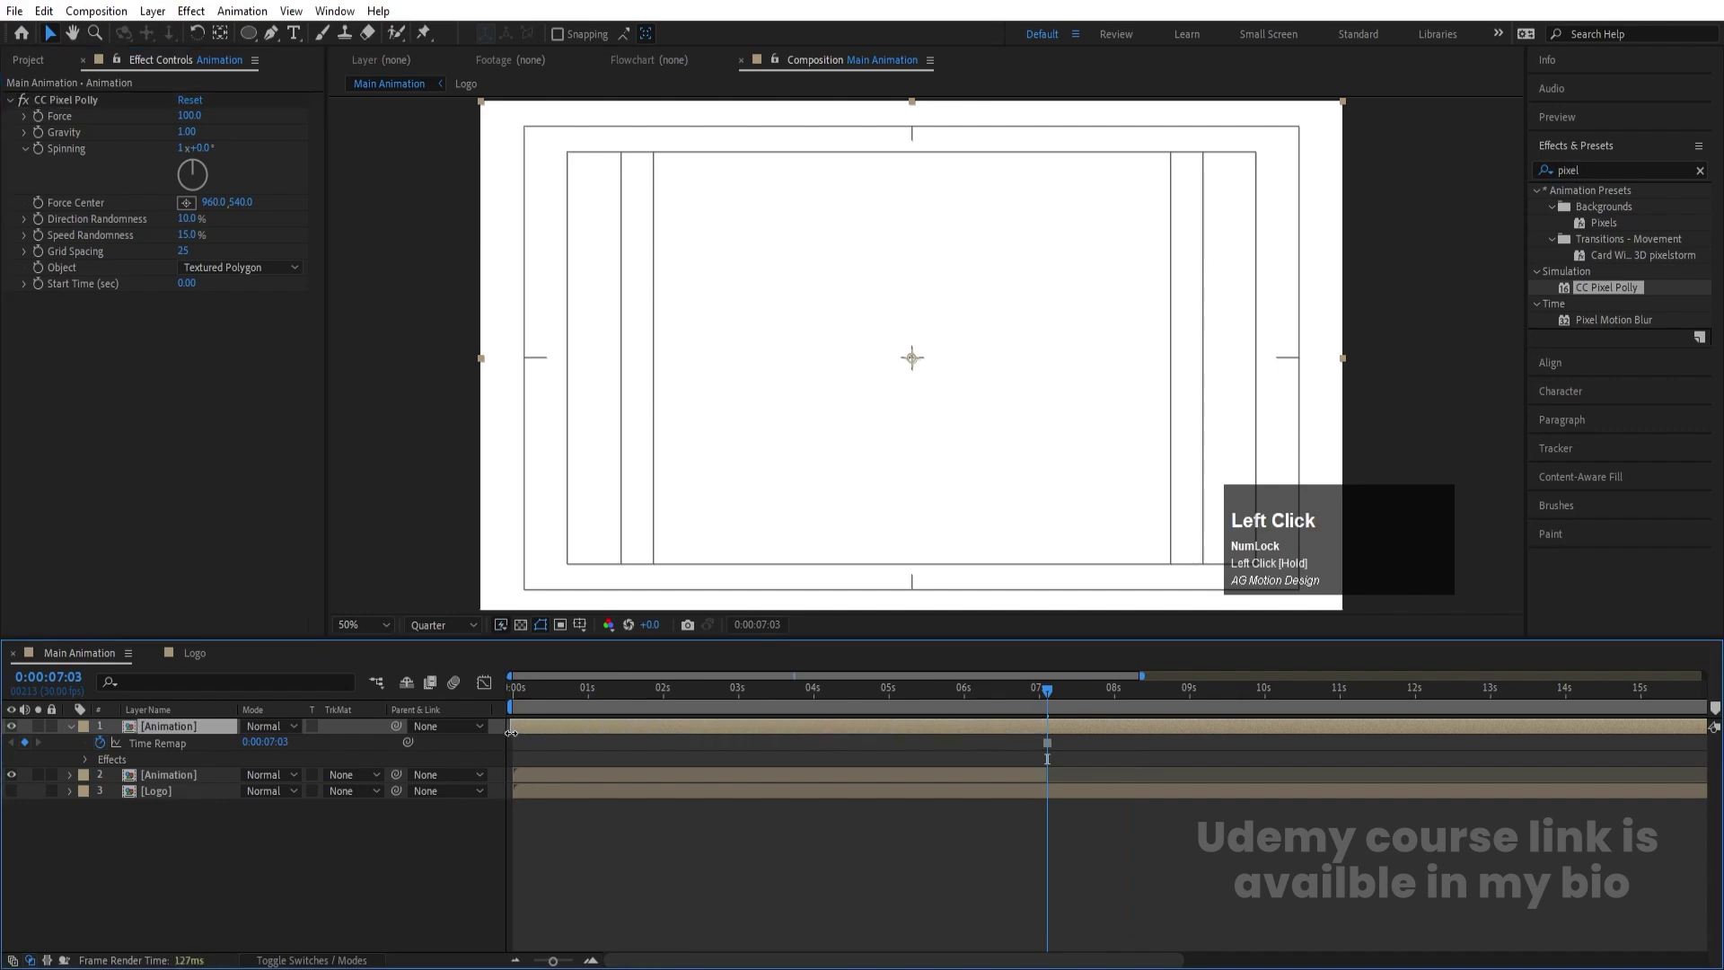
key("bracketleft")
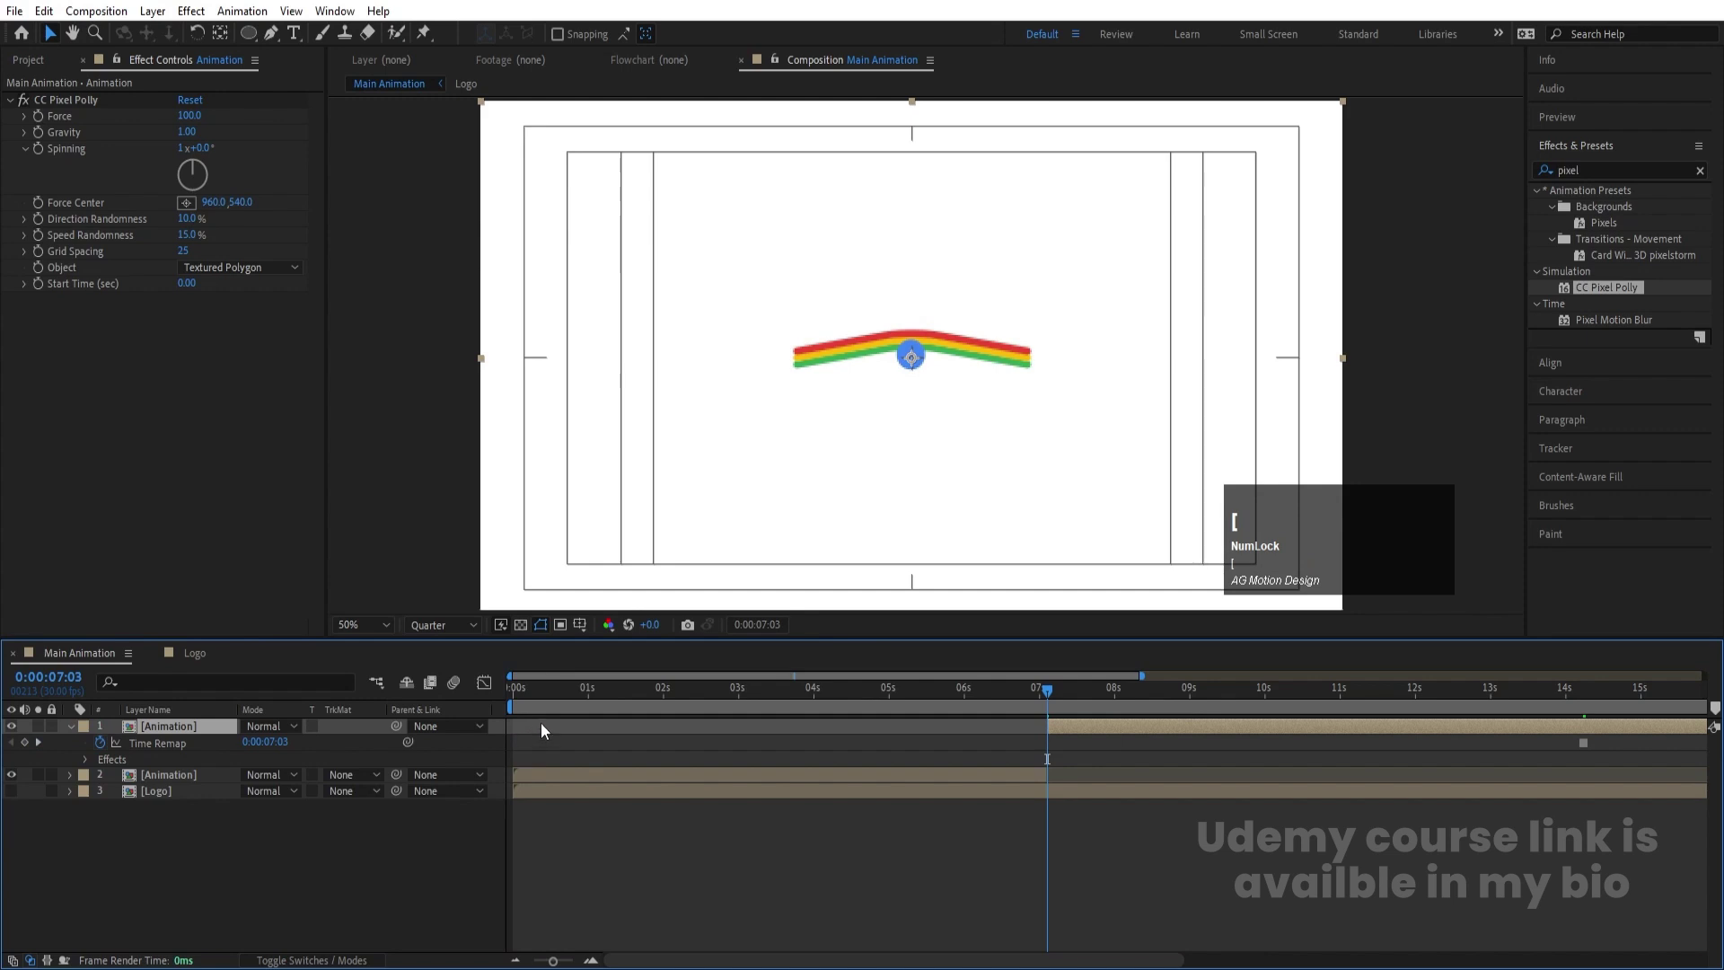
key("space")
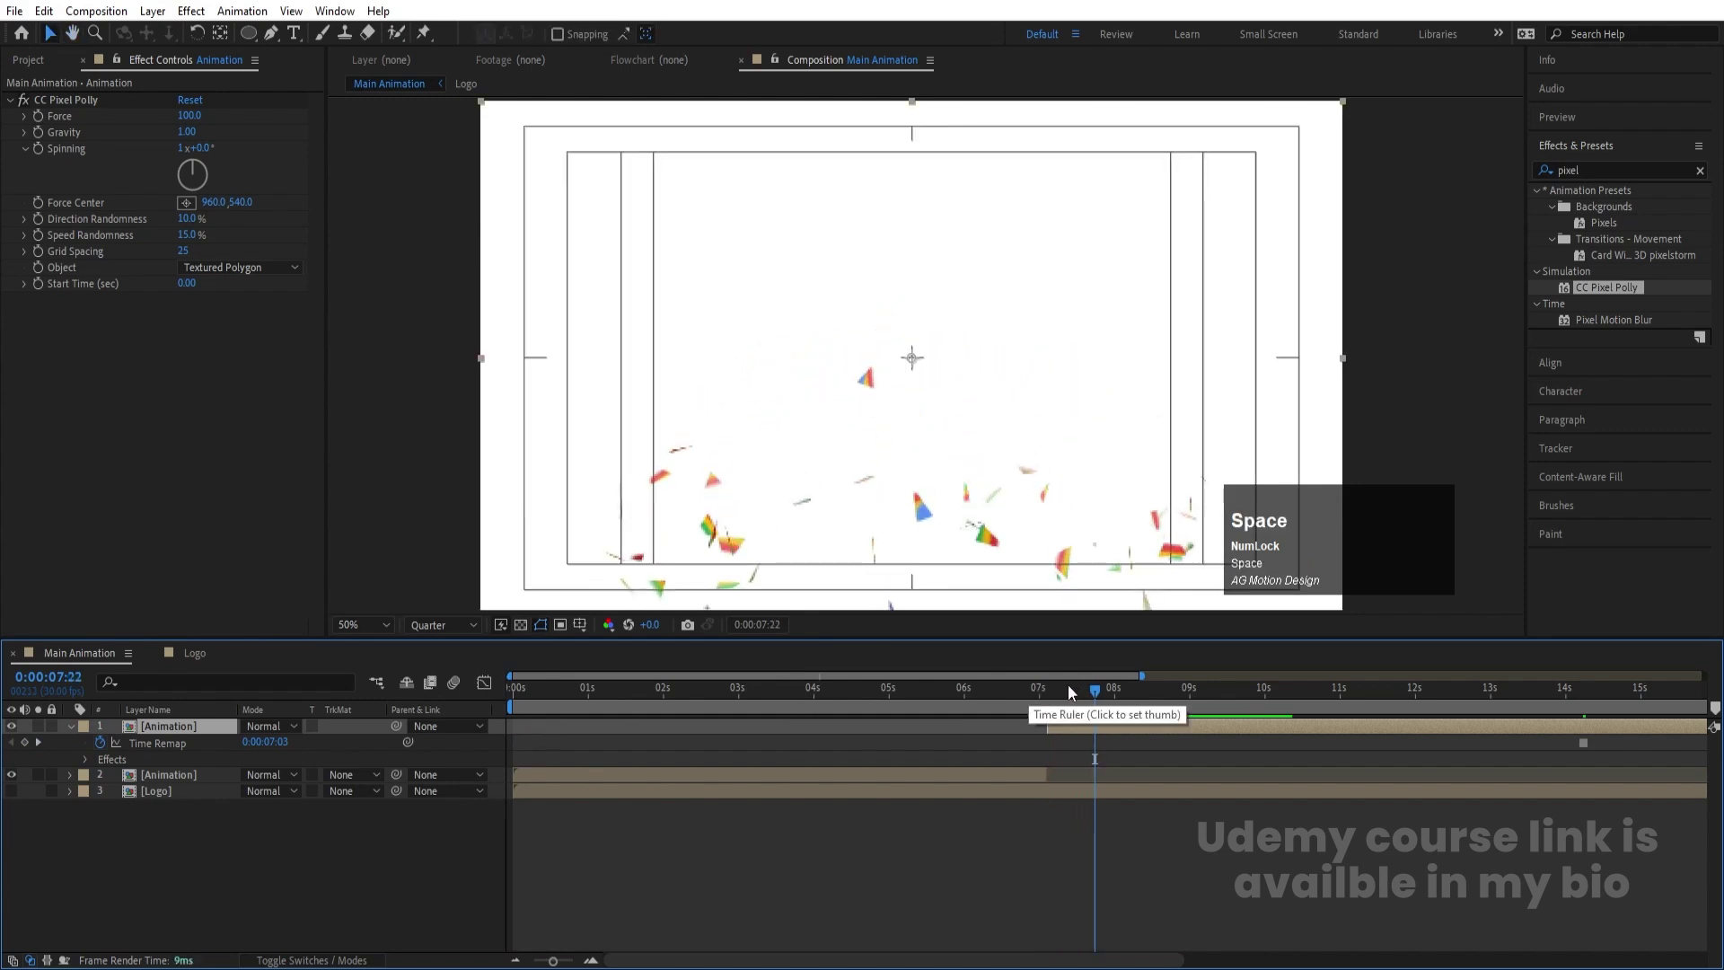
left_click_drag(1069, 684, 1010, 686)
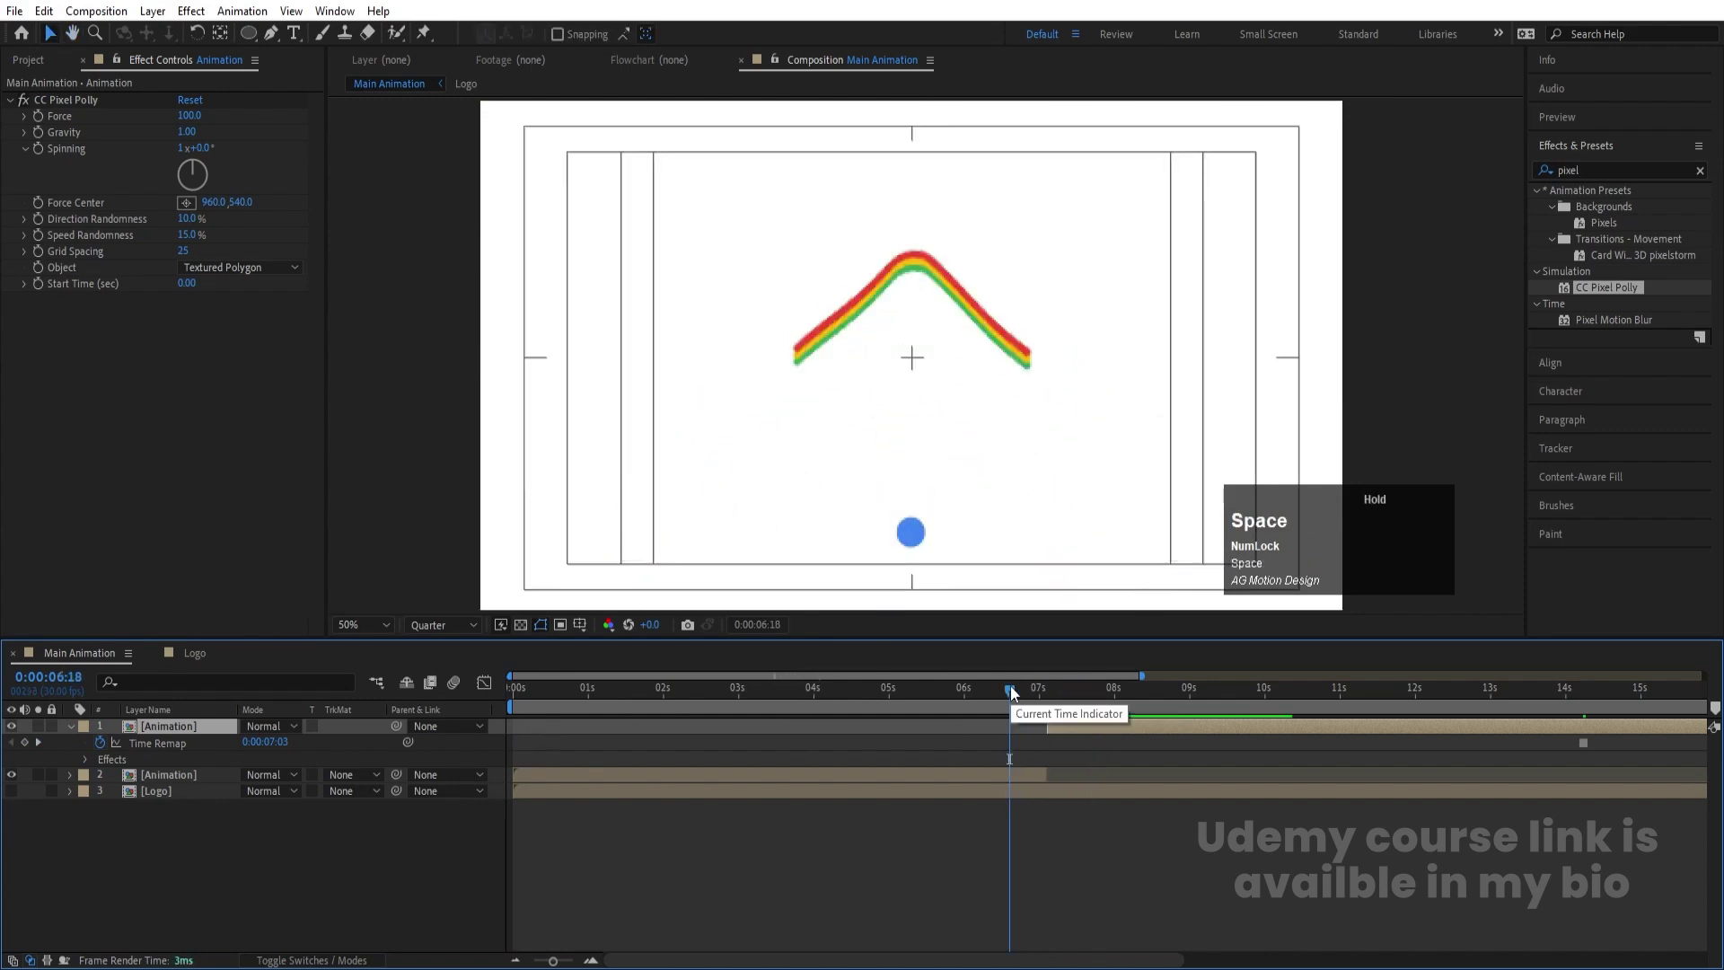
With the time at 0:00:07:12, set CC Pixel Polly's Grid Spacing to 5 and Force to 300
left_click(1059, 692)
left_click_drag(1058, 692, 1069, 691)
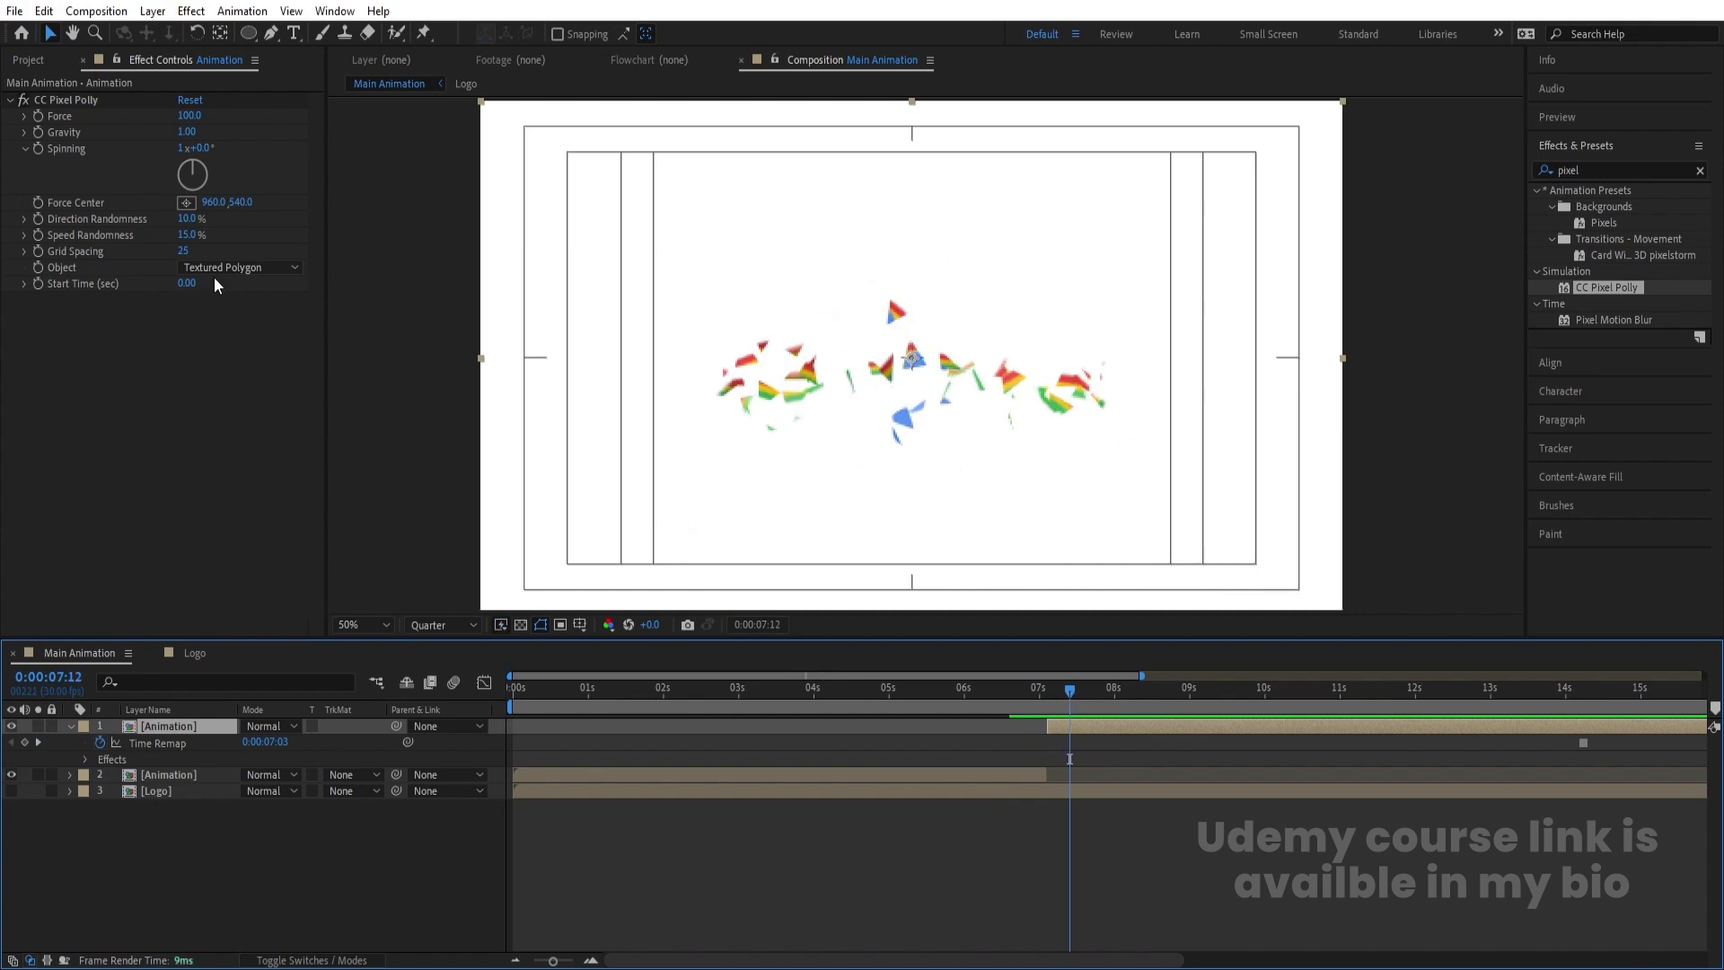
left_click(186, 255)
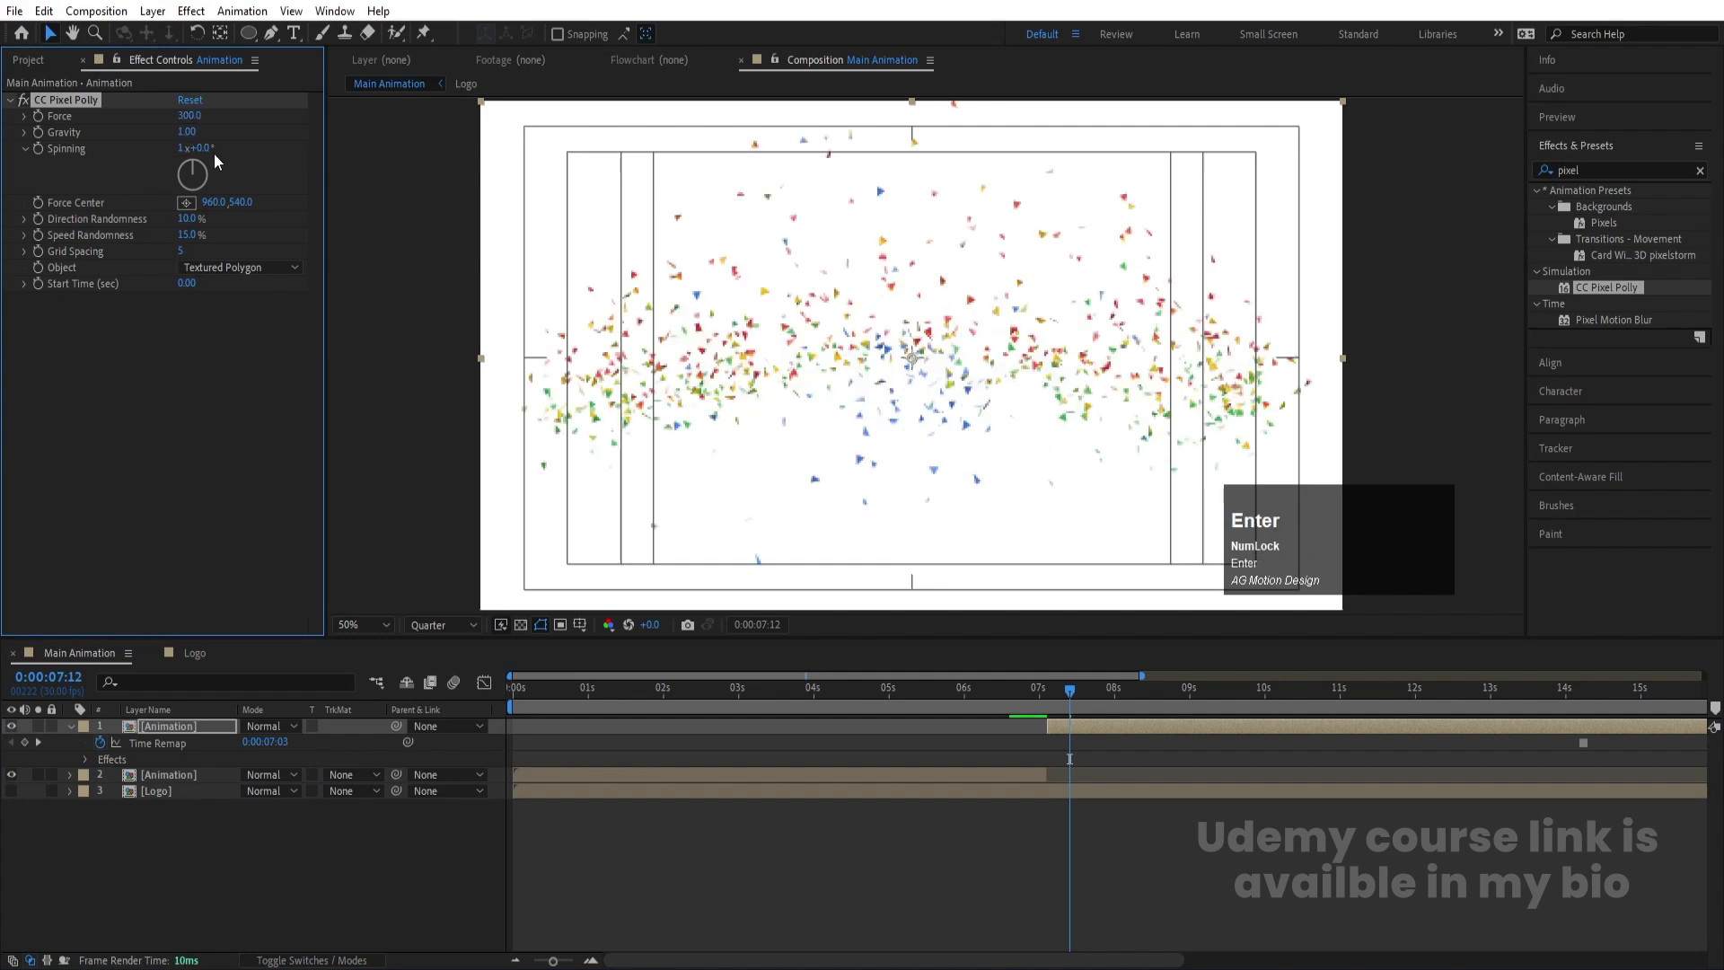
Try a CC Pixel Polly Gravity of 9.8
left_click(189, 127)
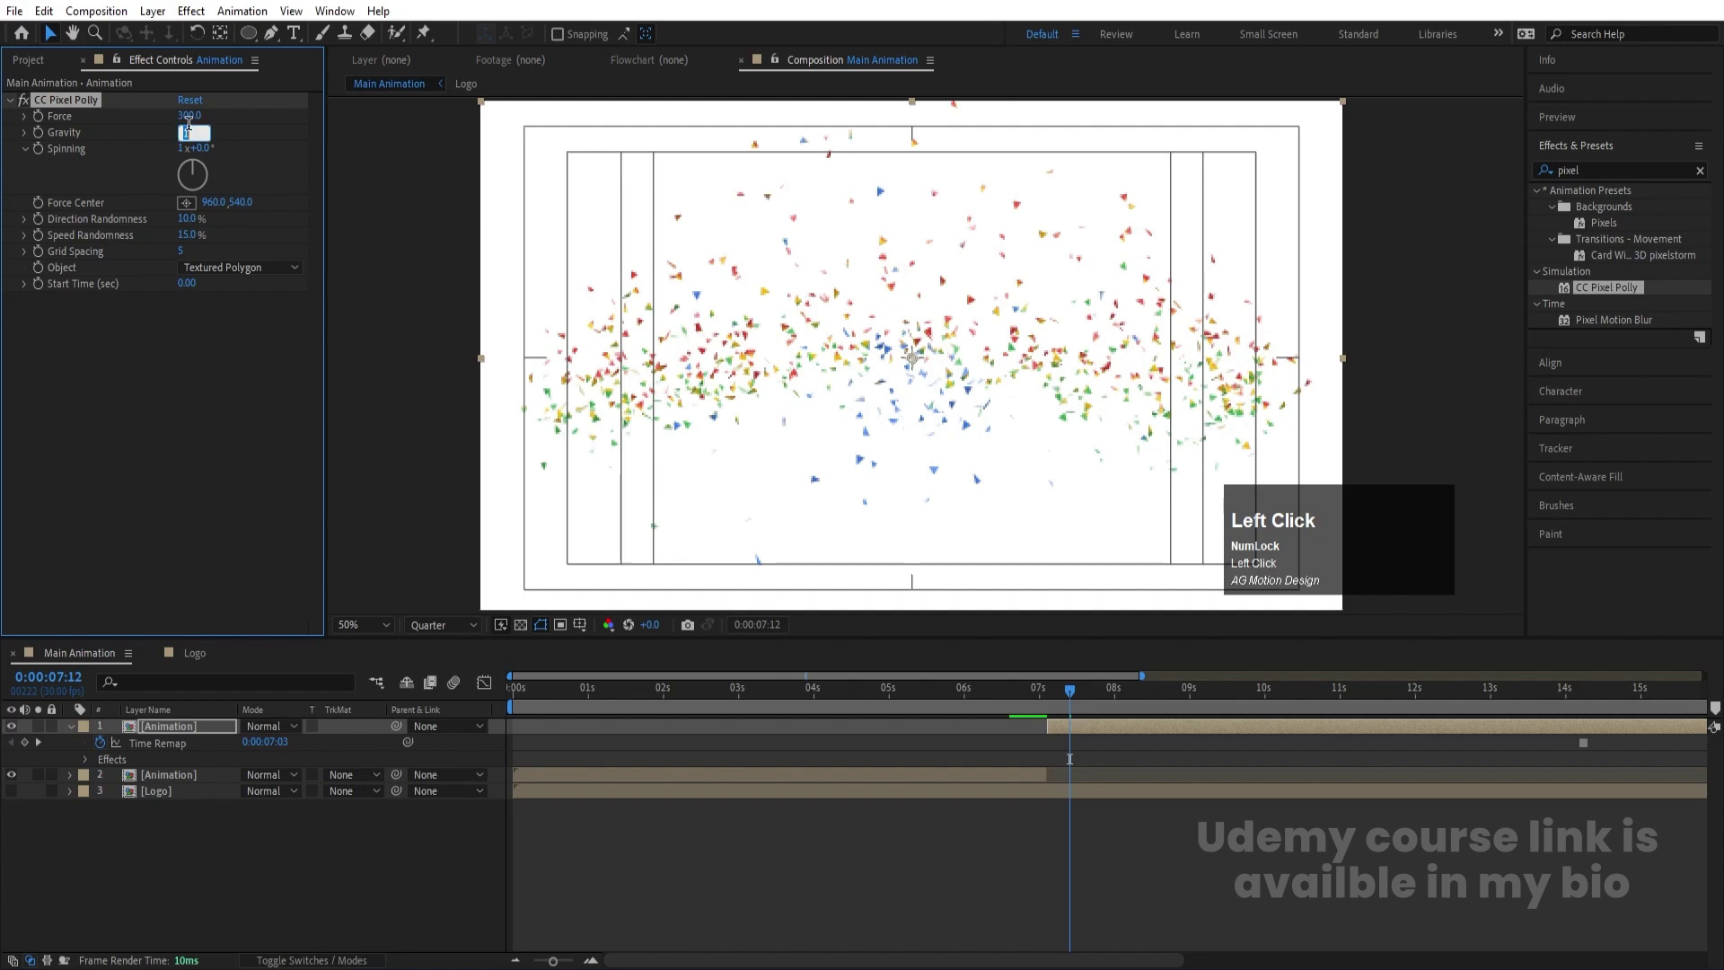
type("9")
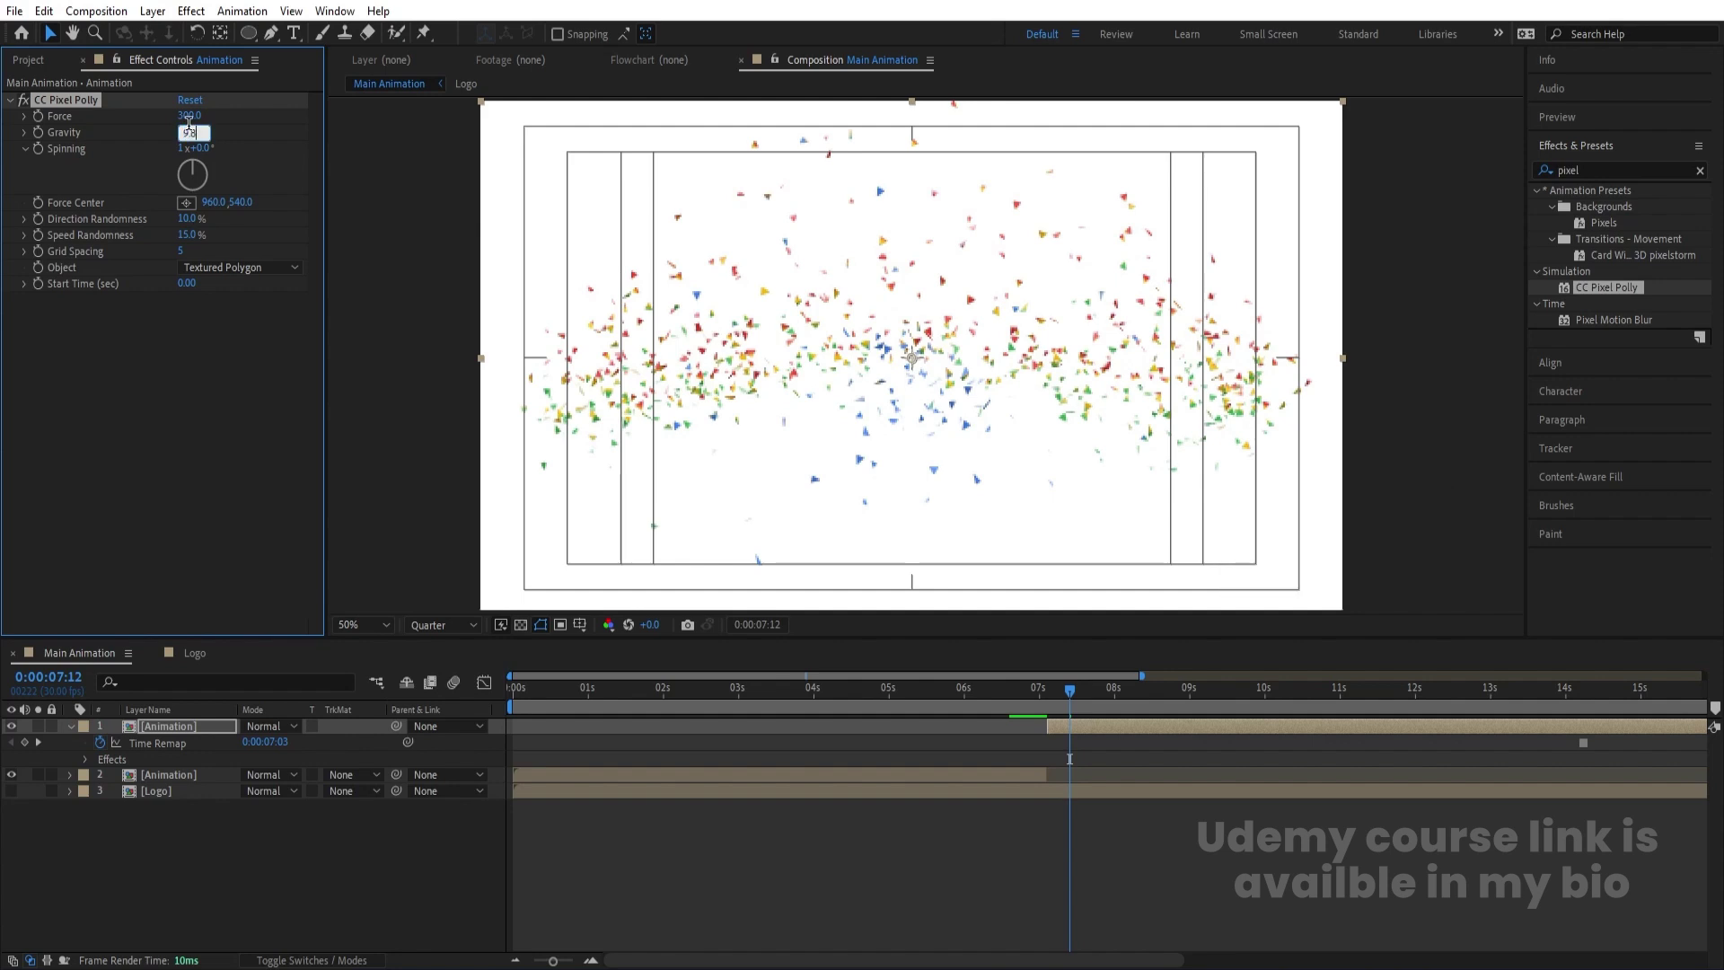
key("Return")
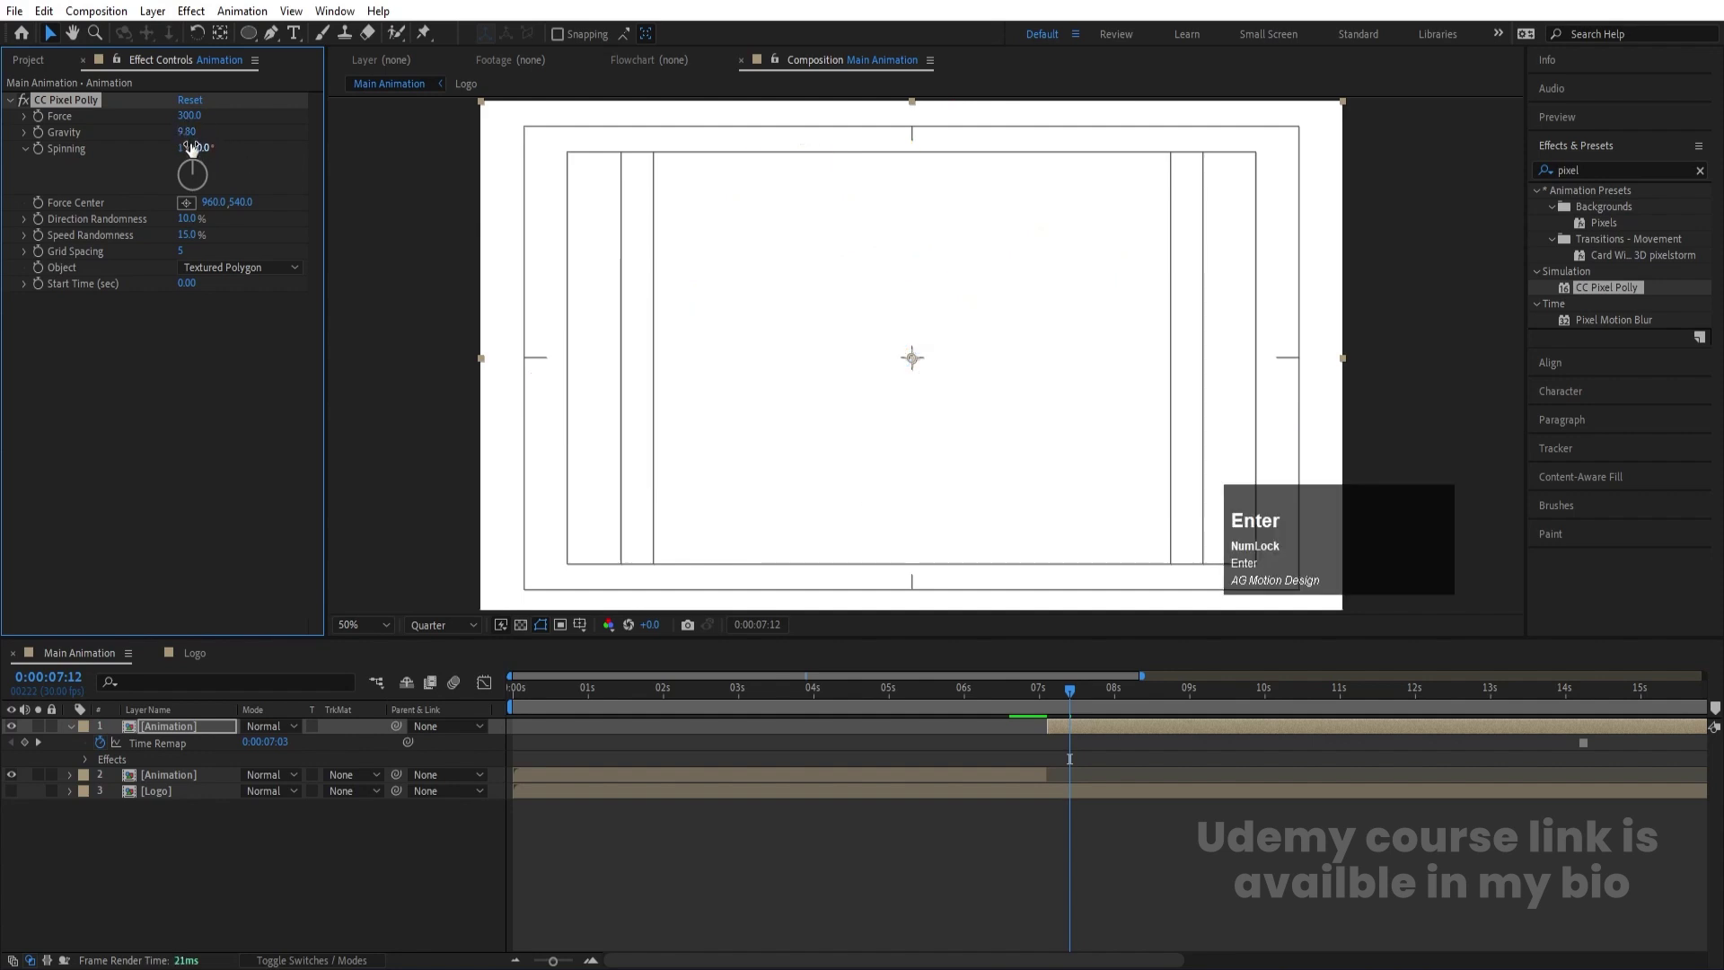
Set CC Pixel Polly's Gravity to 0.98 and preview the shatter from 0:00:06:15 and from 0:00:06:01
left_click(189, 131)
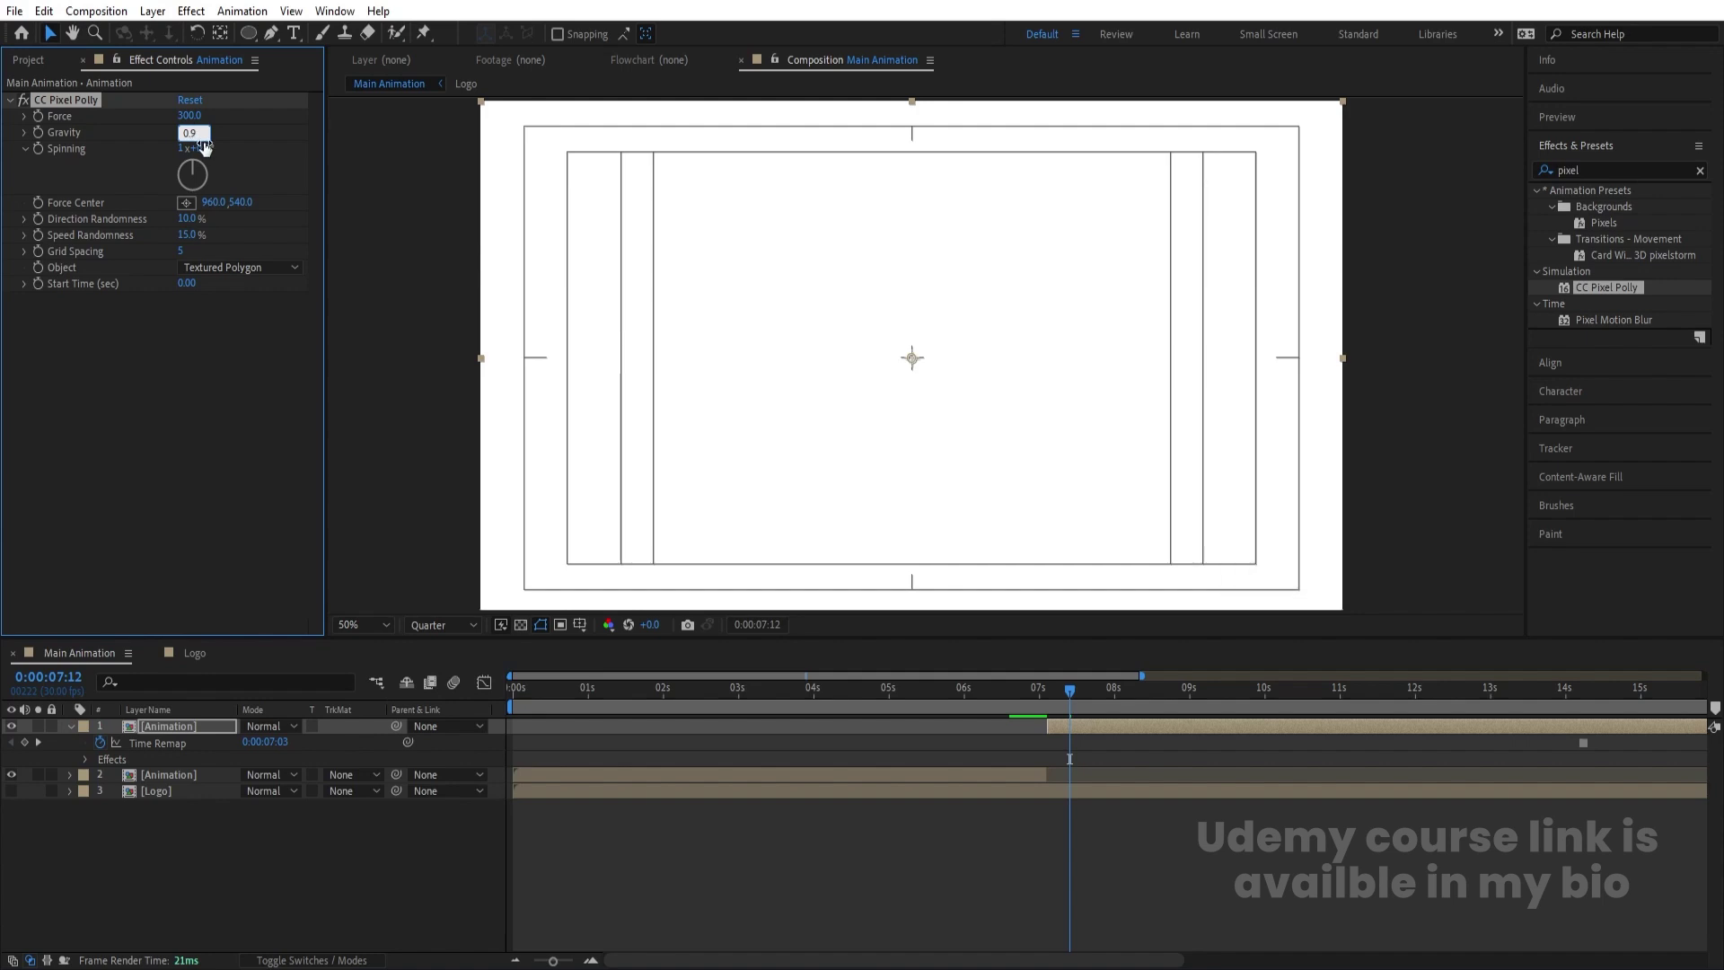
type("0.98")
key("Return")
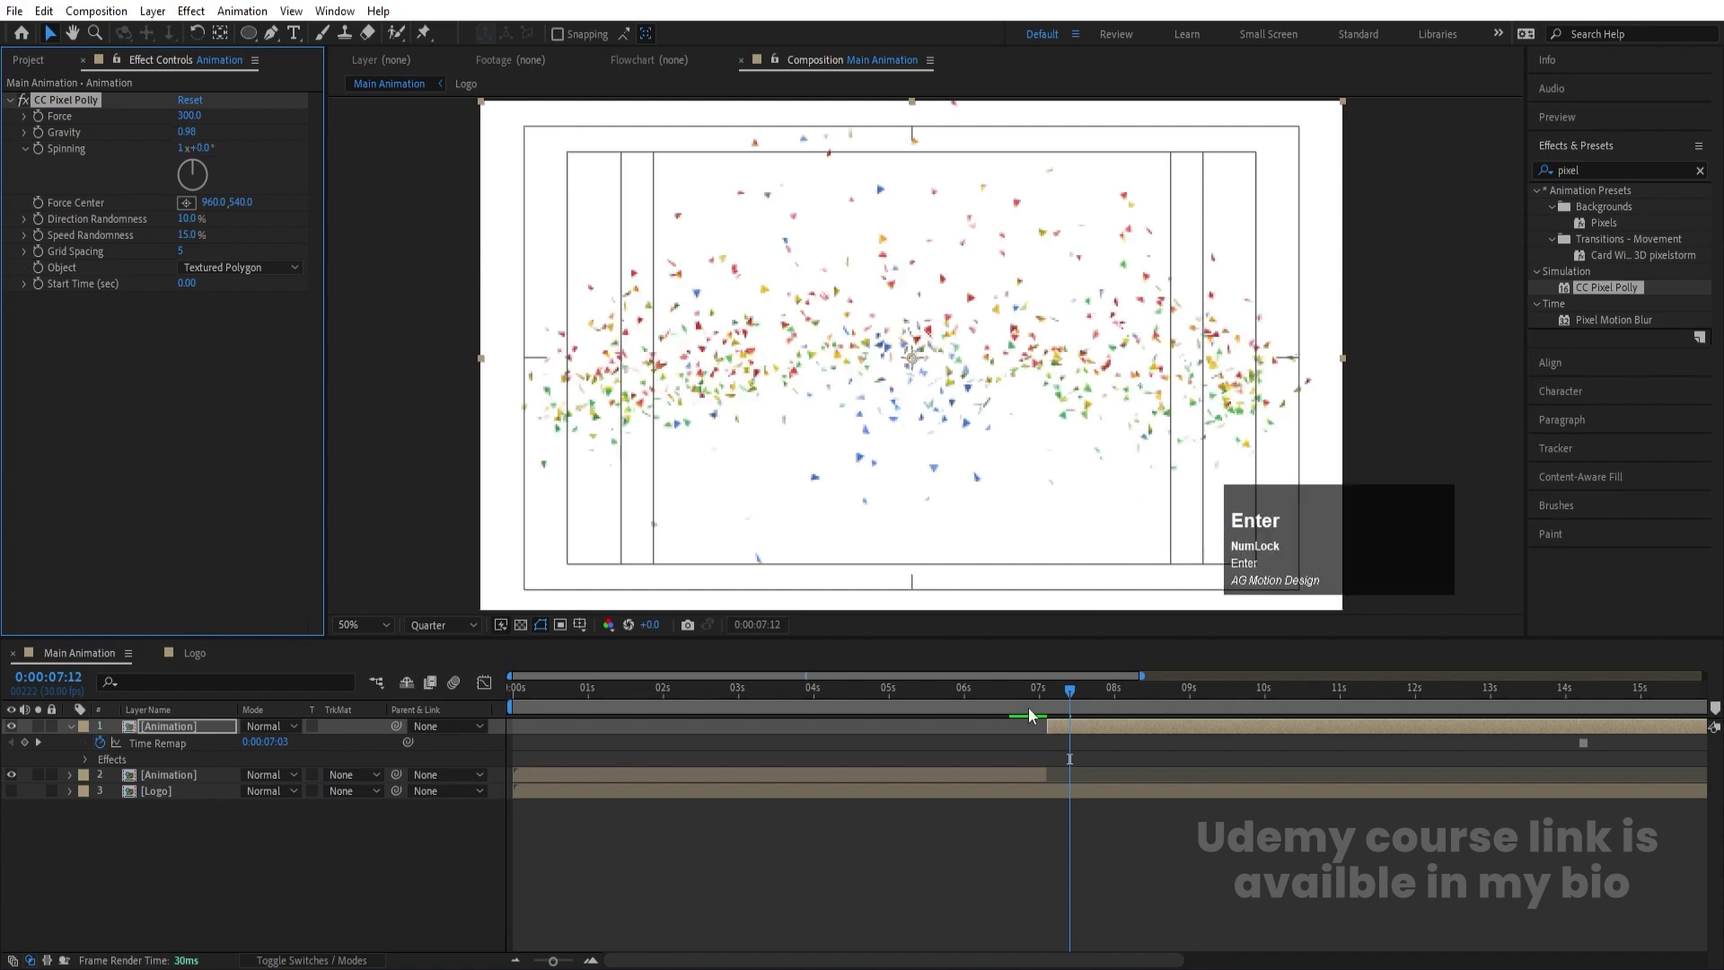
left_click(1001, 698)
key("space")
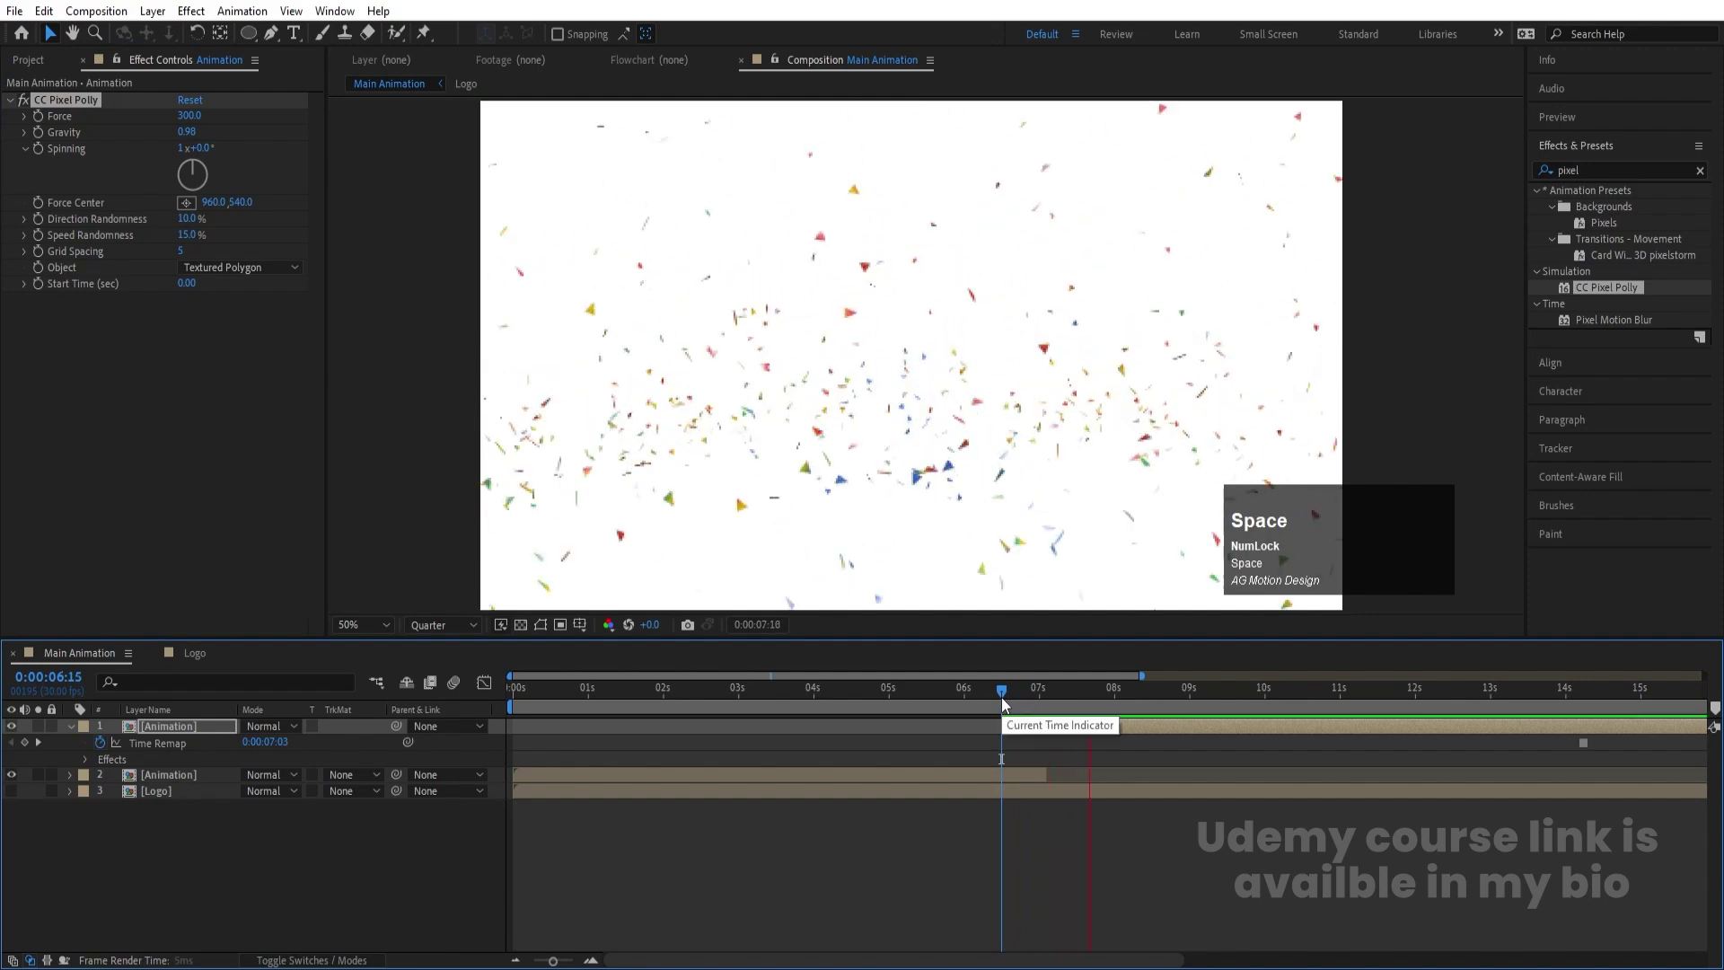
left_click(967, 698)
key("space")
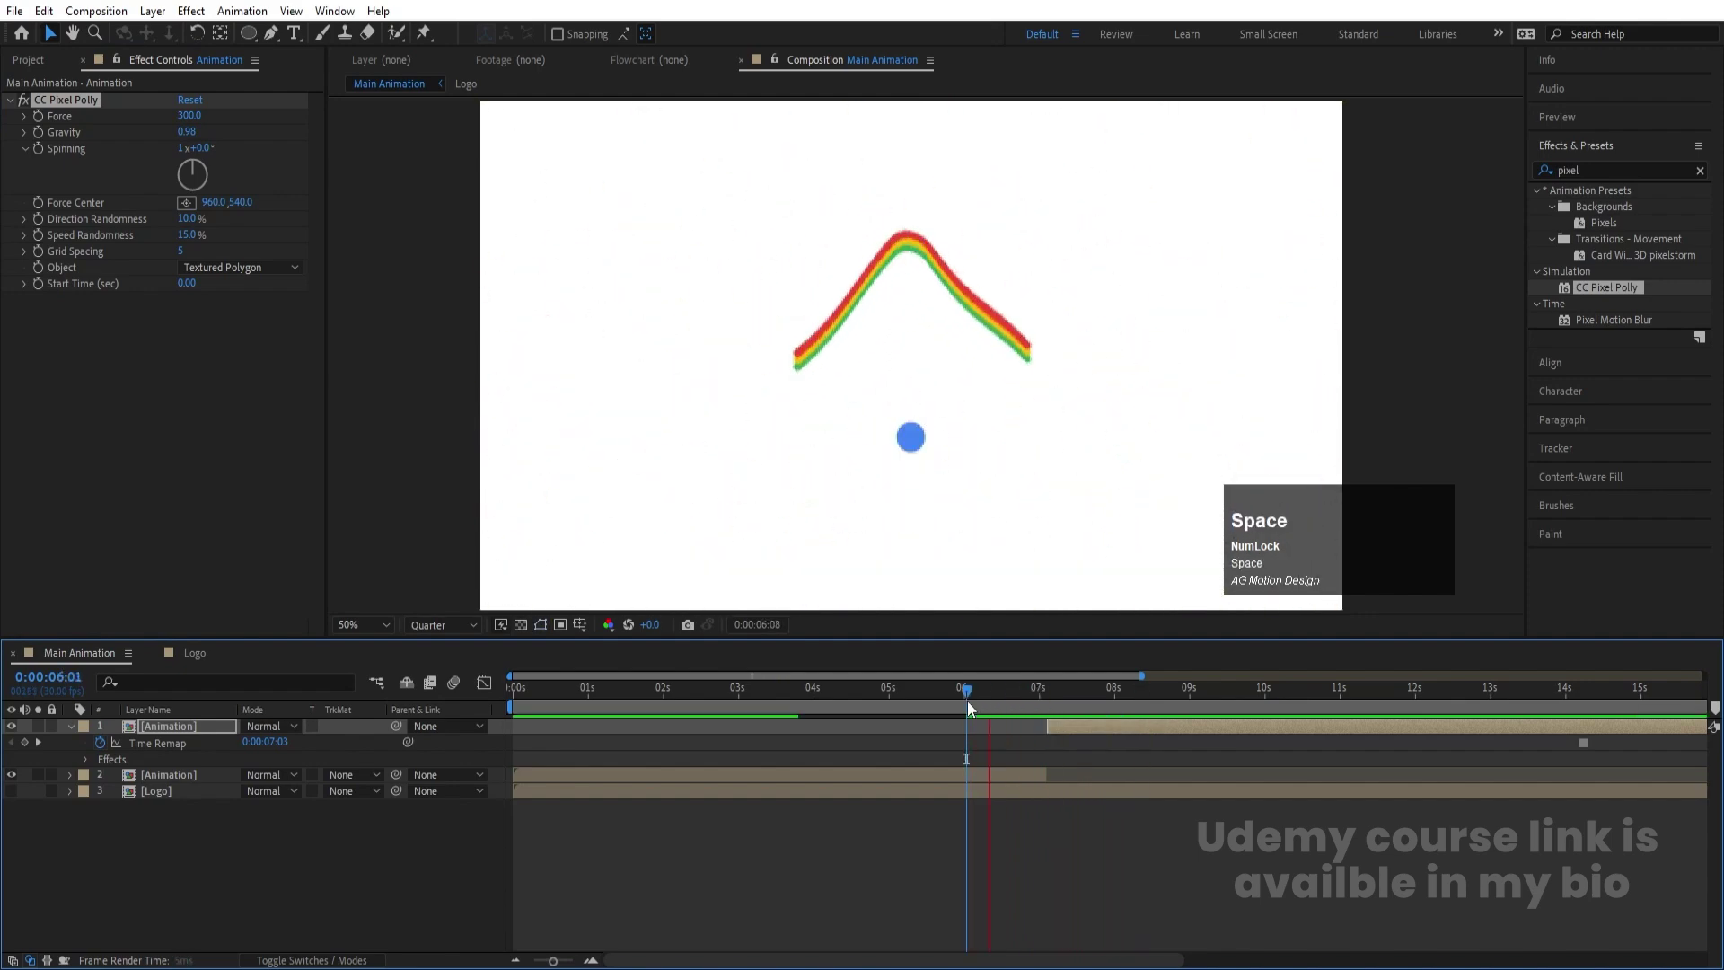
Make the Logo layer visible, shift it to start at 0:00:07:03, and preview the logo reveal
left_click(1047, 696)
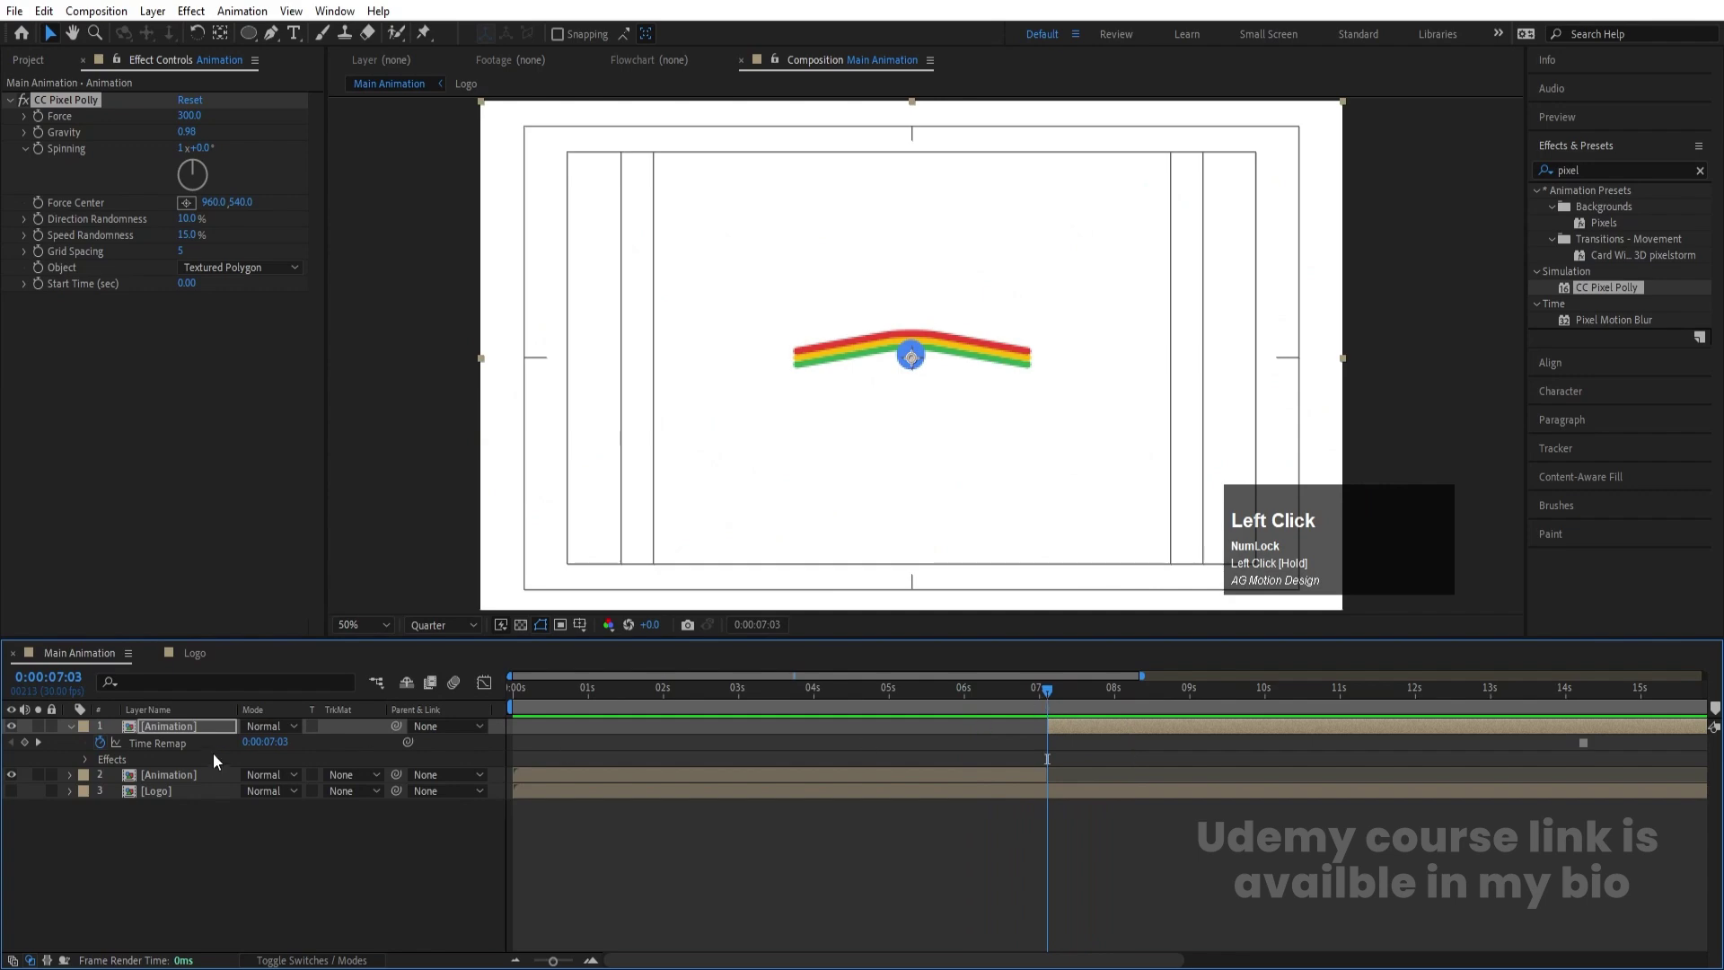
left_click(12, 790)
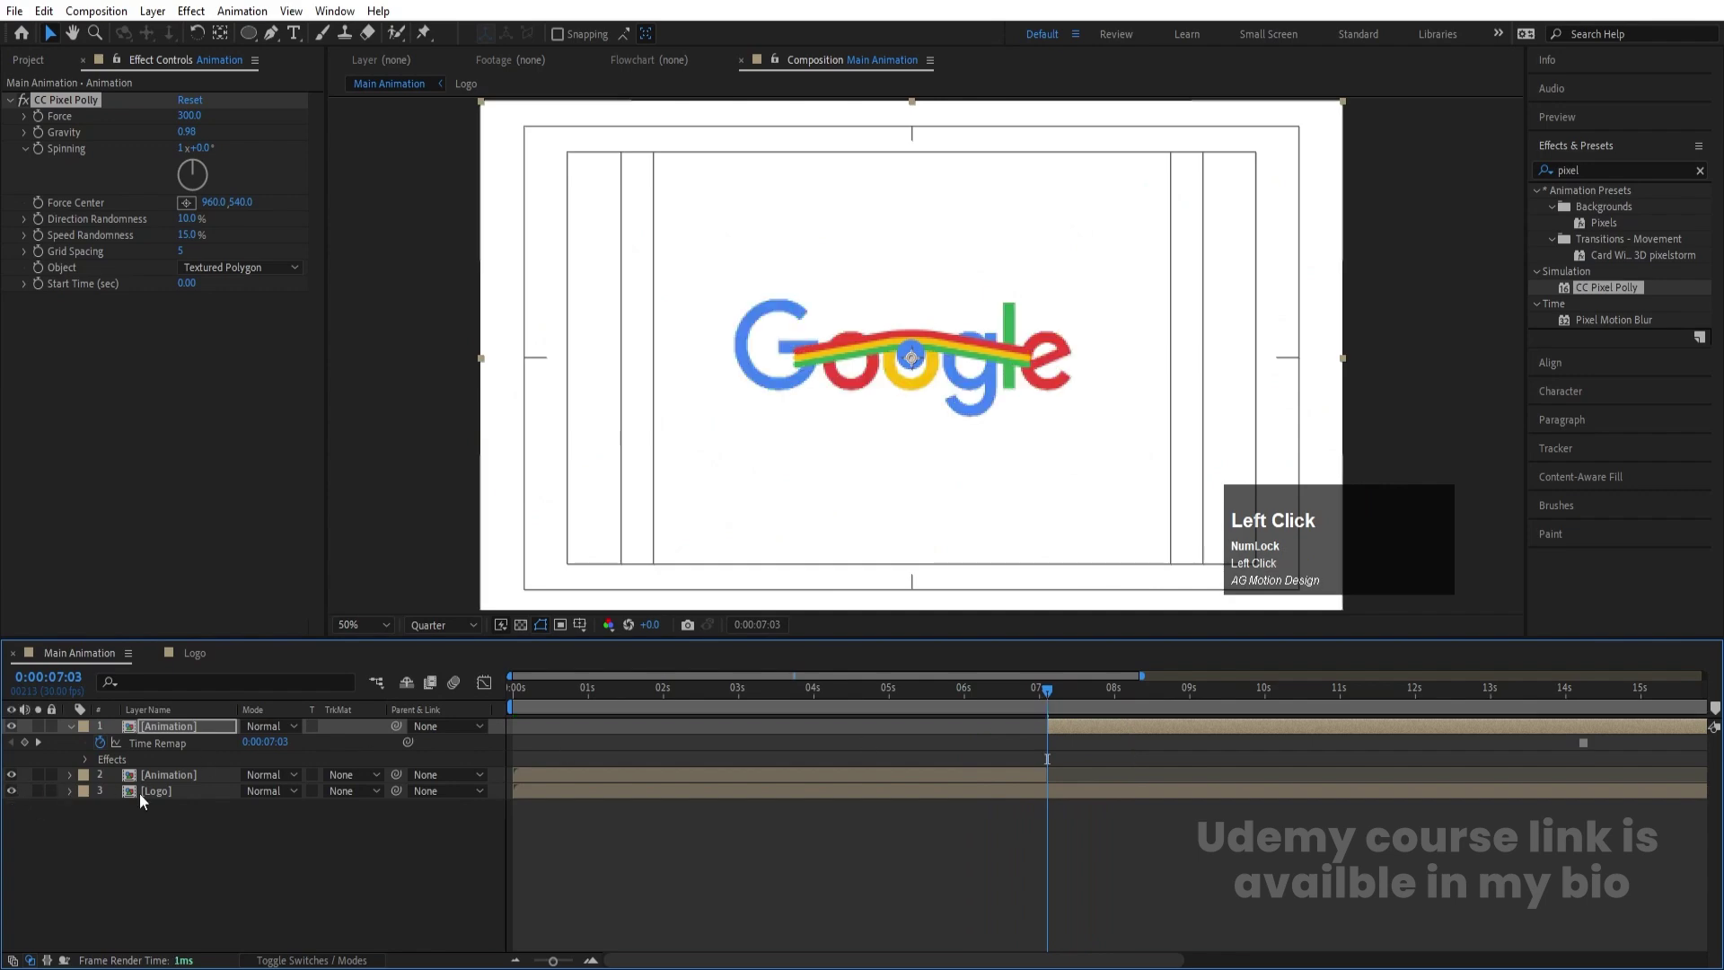
left_click(139, 791)
key("bracketleft")
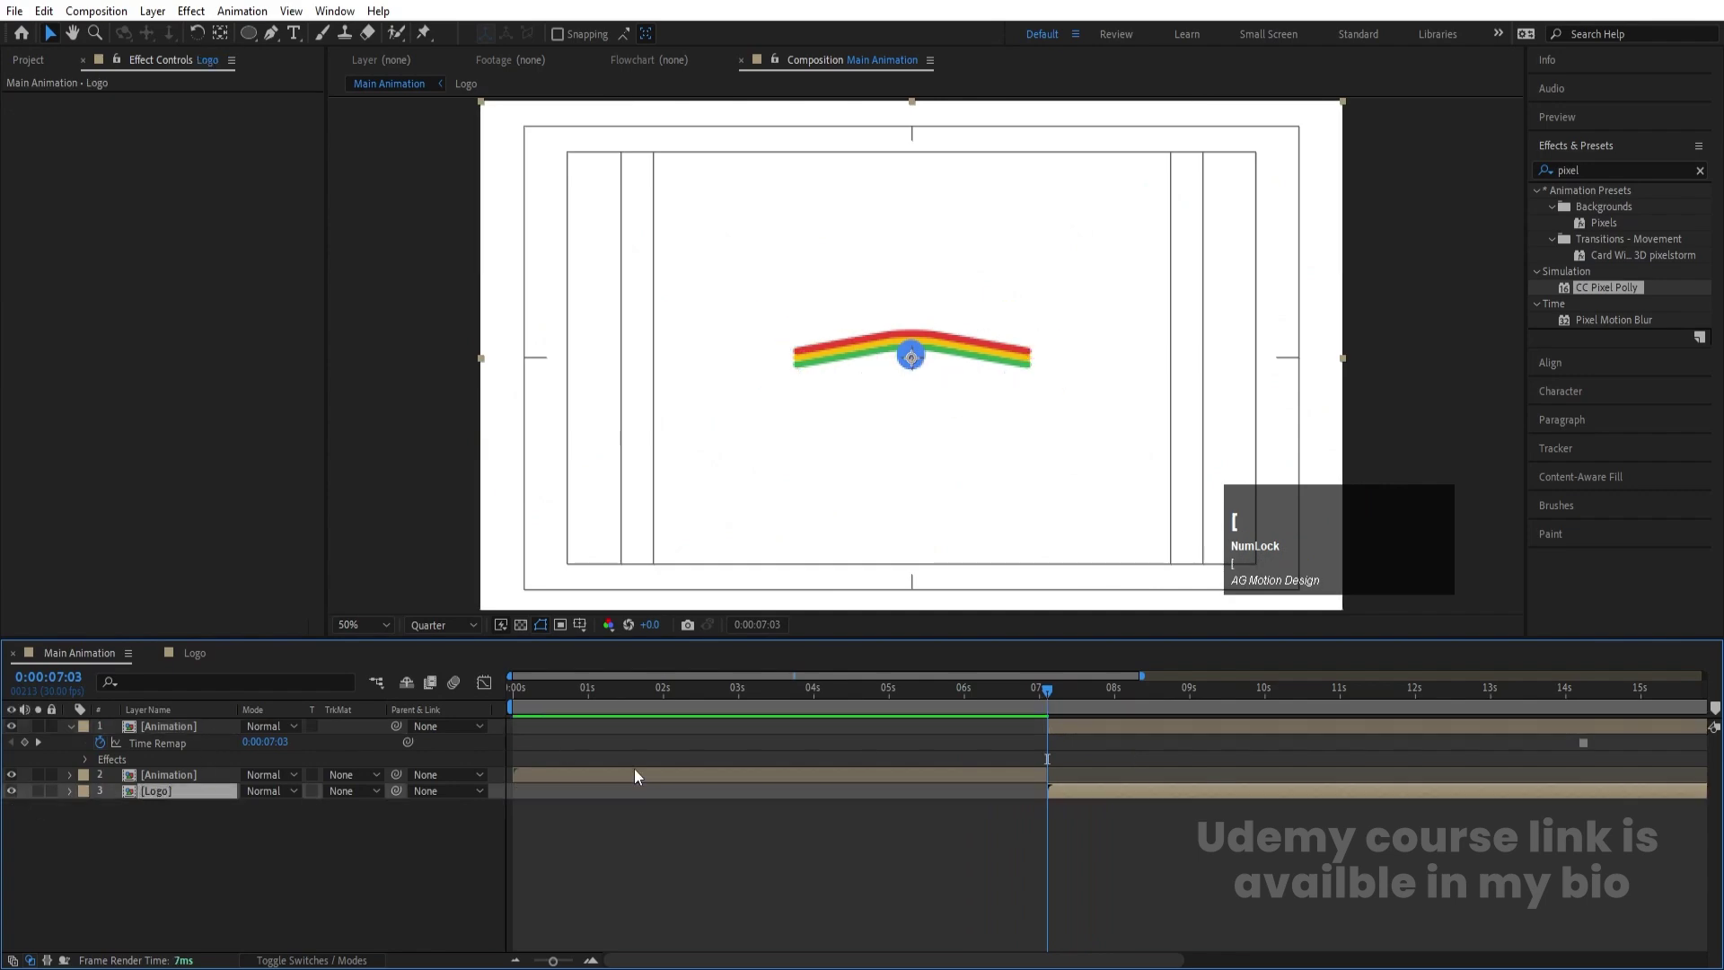
key("minus")
key("space")
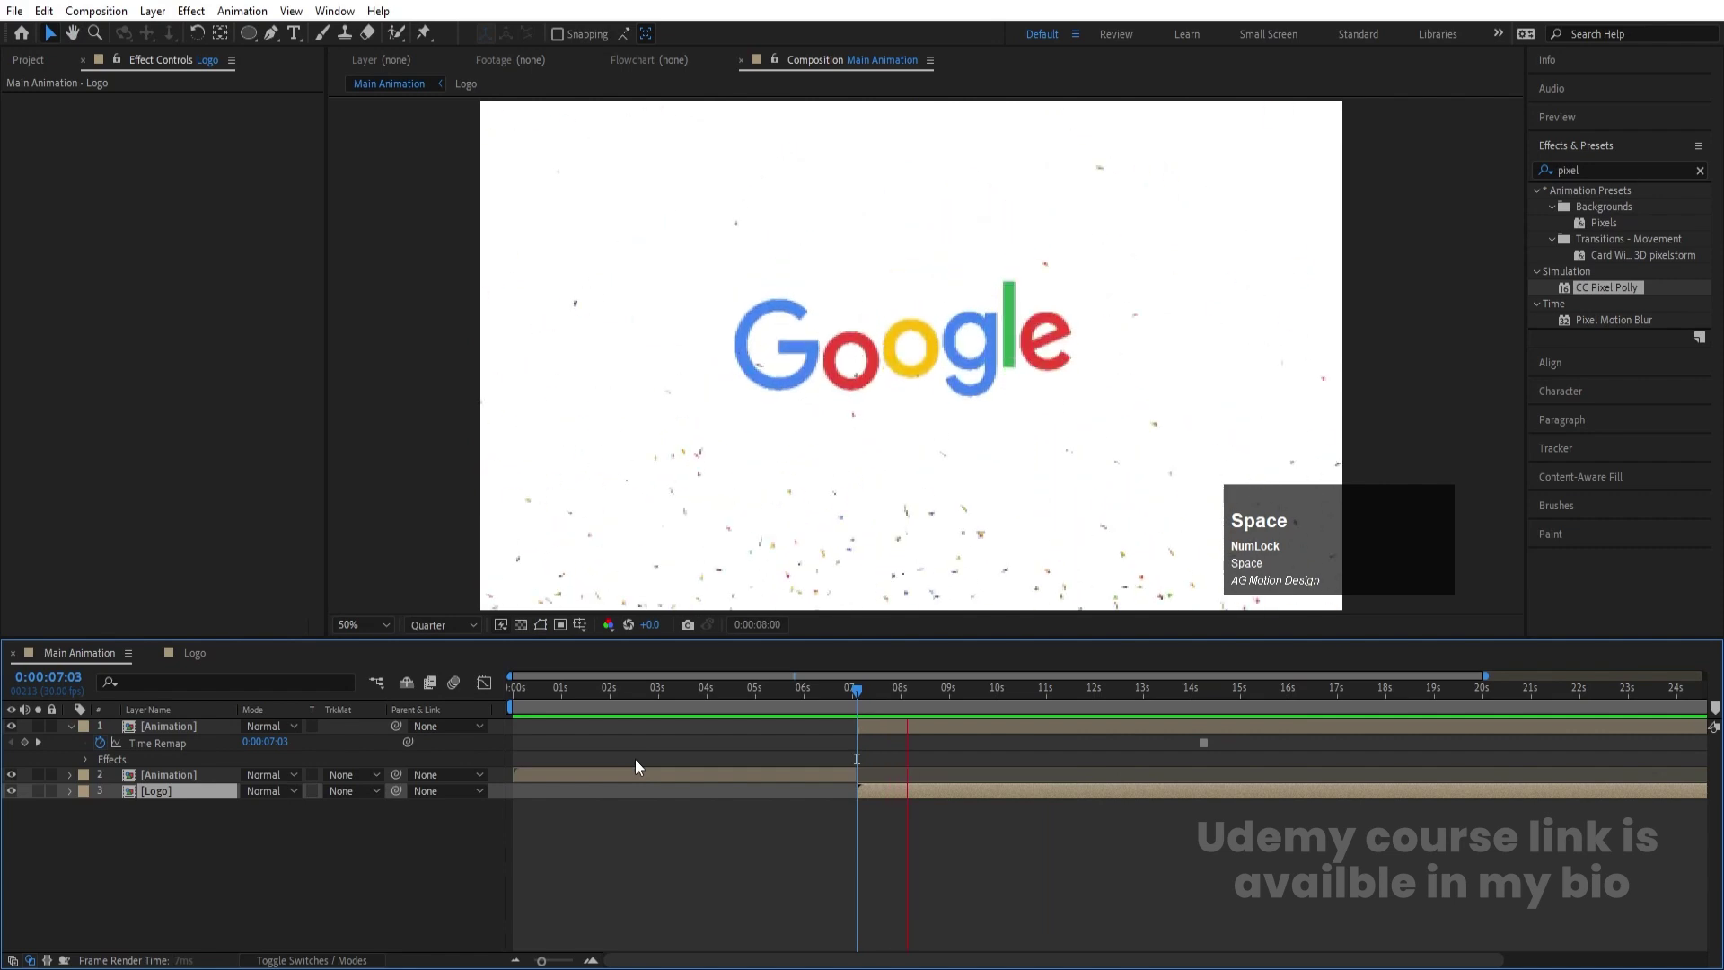
key("space")
Play the complete logo animation from the start of the composition
key("minus")
left_click(514, 689)
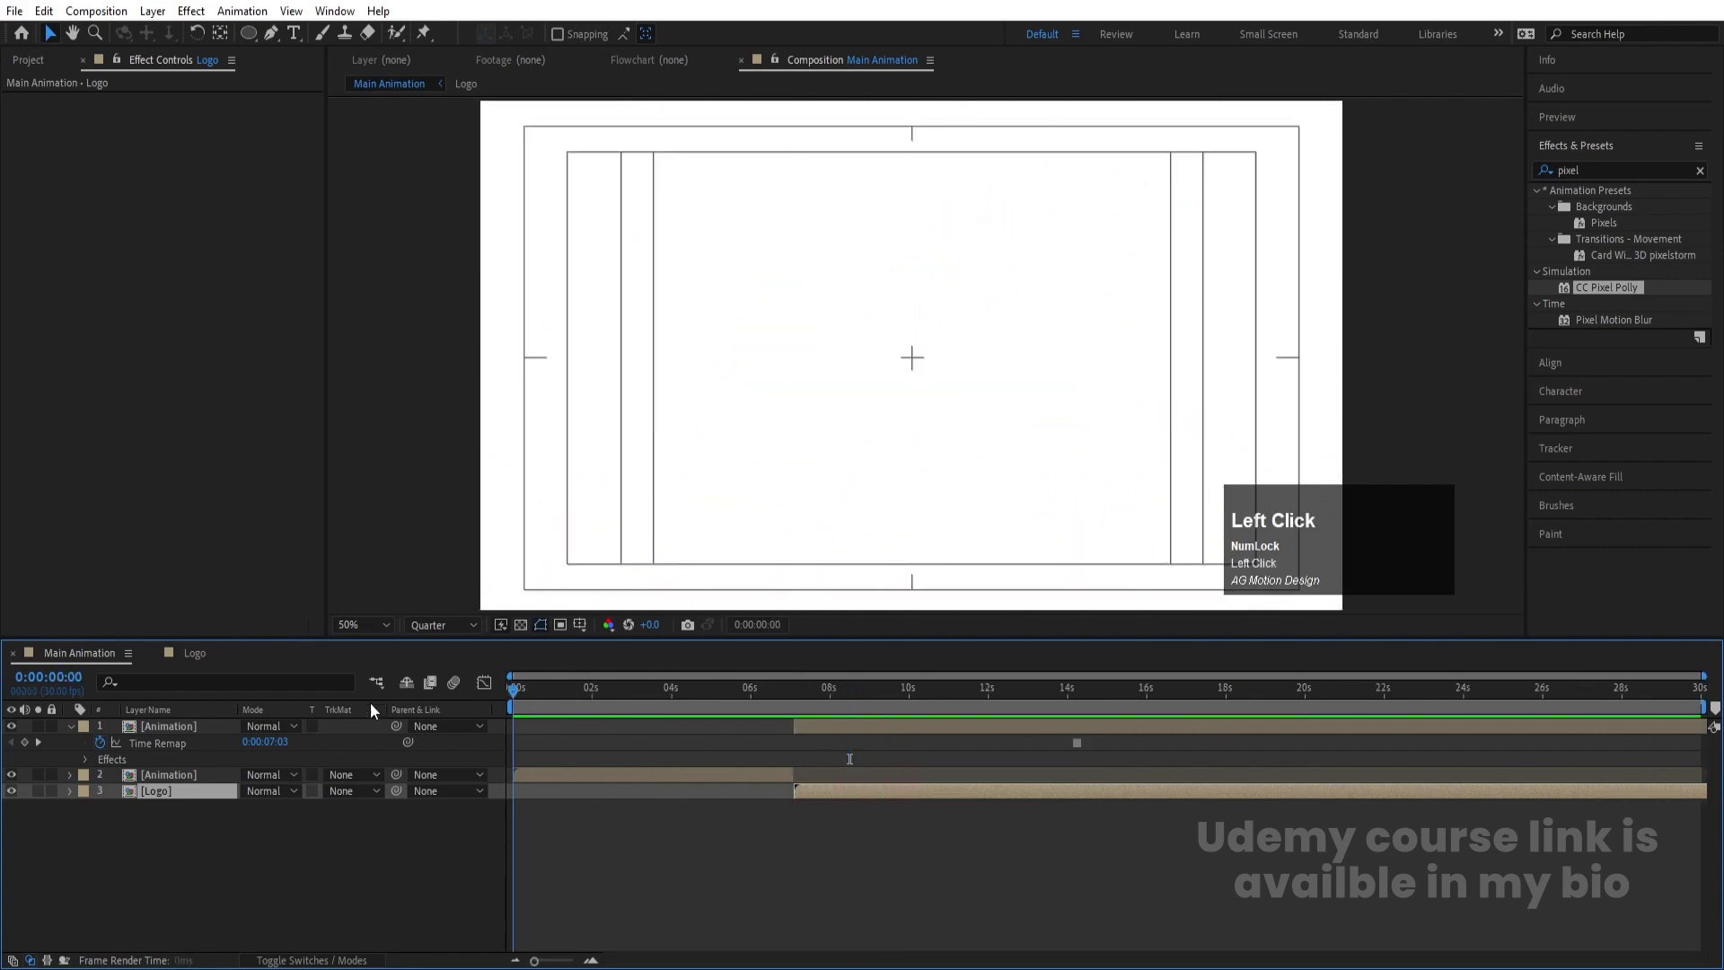
key("space")
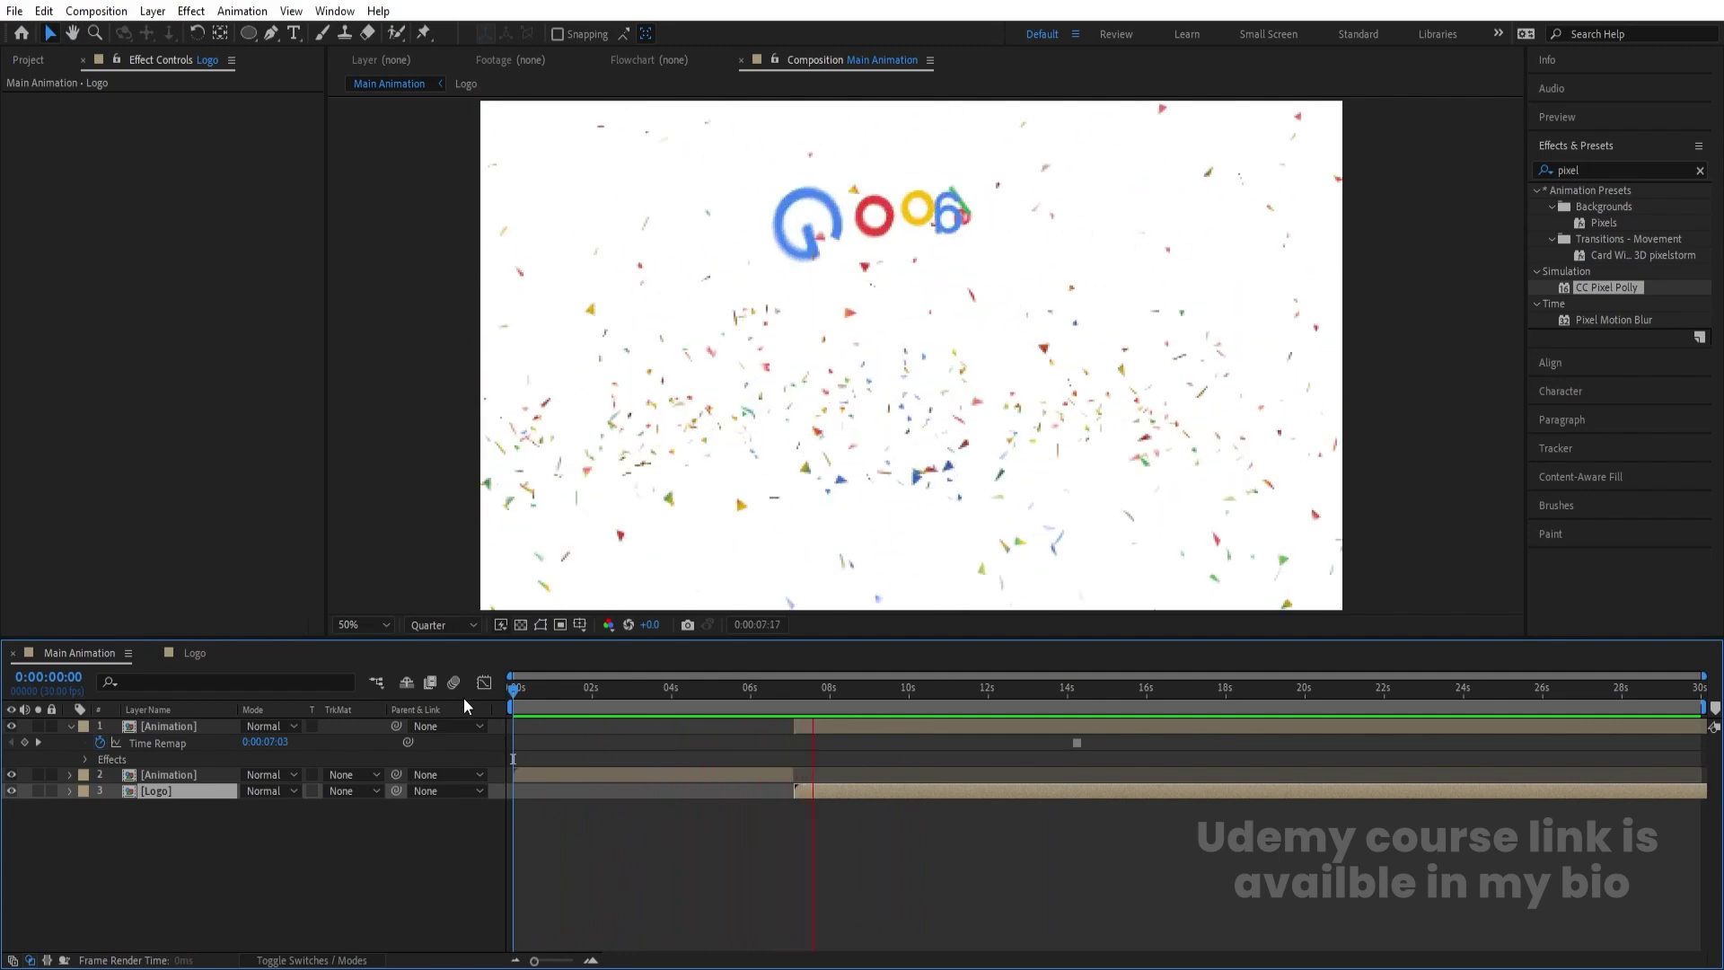
key("space")
Open the nested Animation composition and duplicate its Sphere layer, with the playhead at 0:00:01:18
left_click(667, 693)
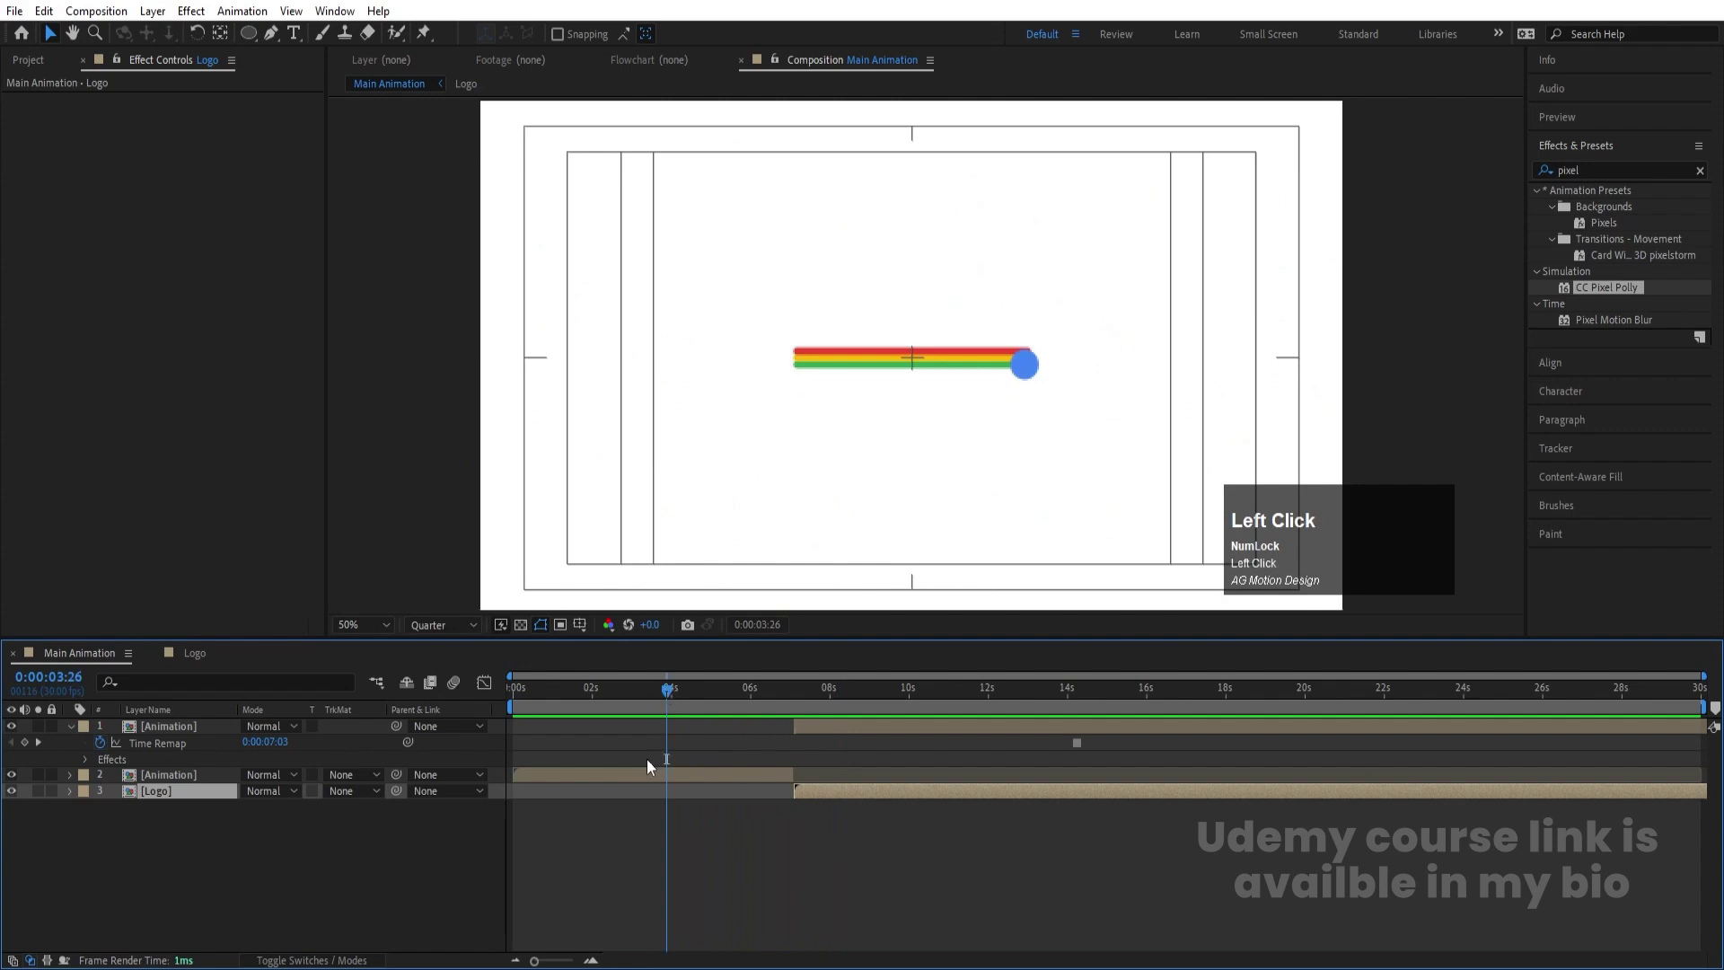
double_click(627, 772)
left_click(186, 762)
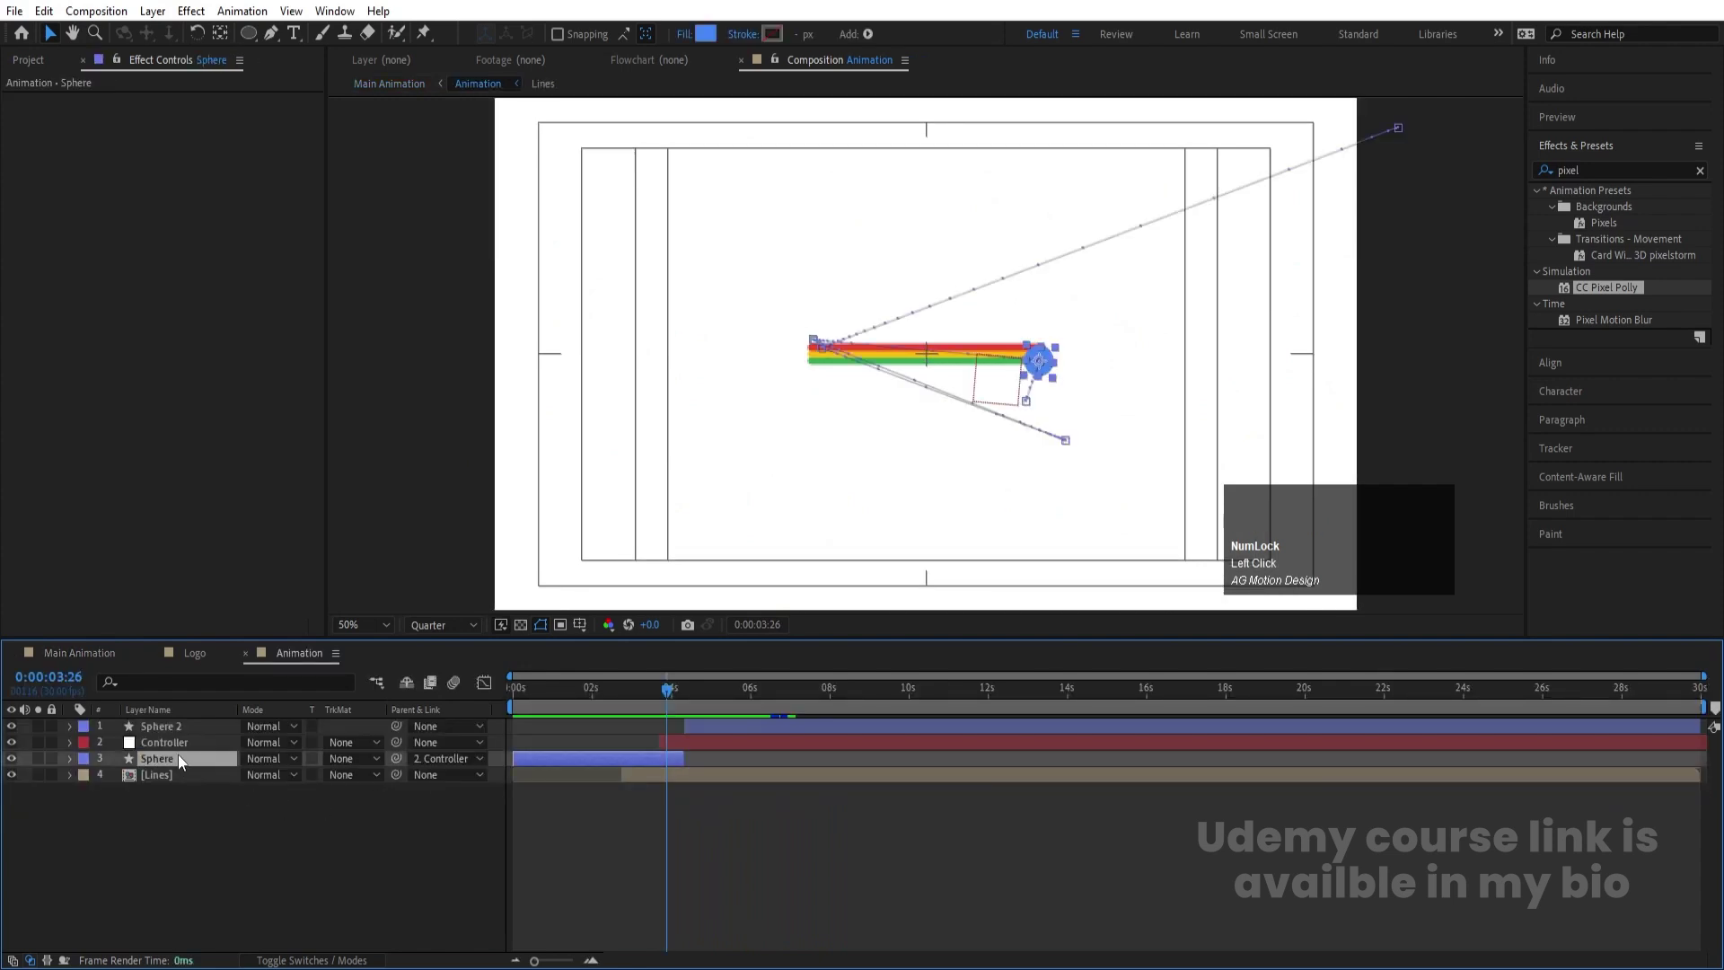
key("alt")
left_click(576, 698)
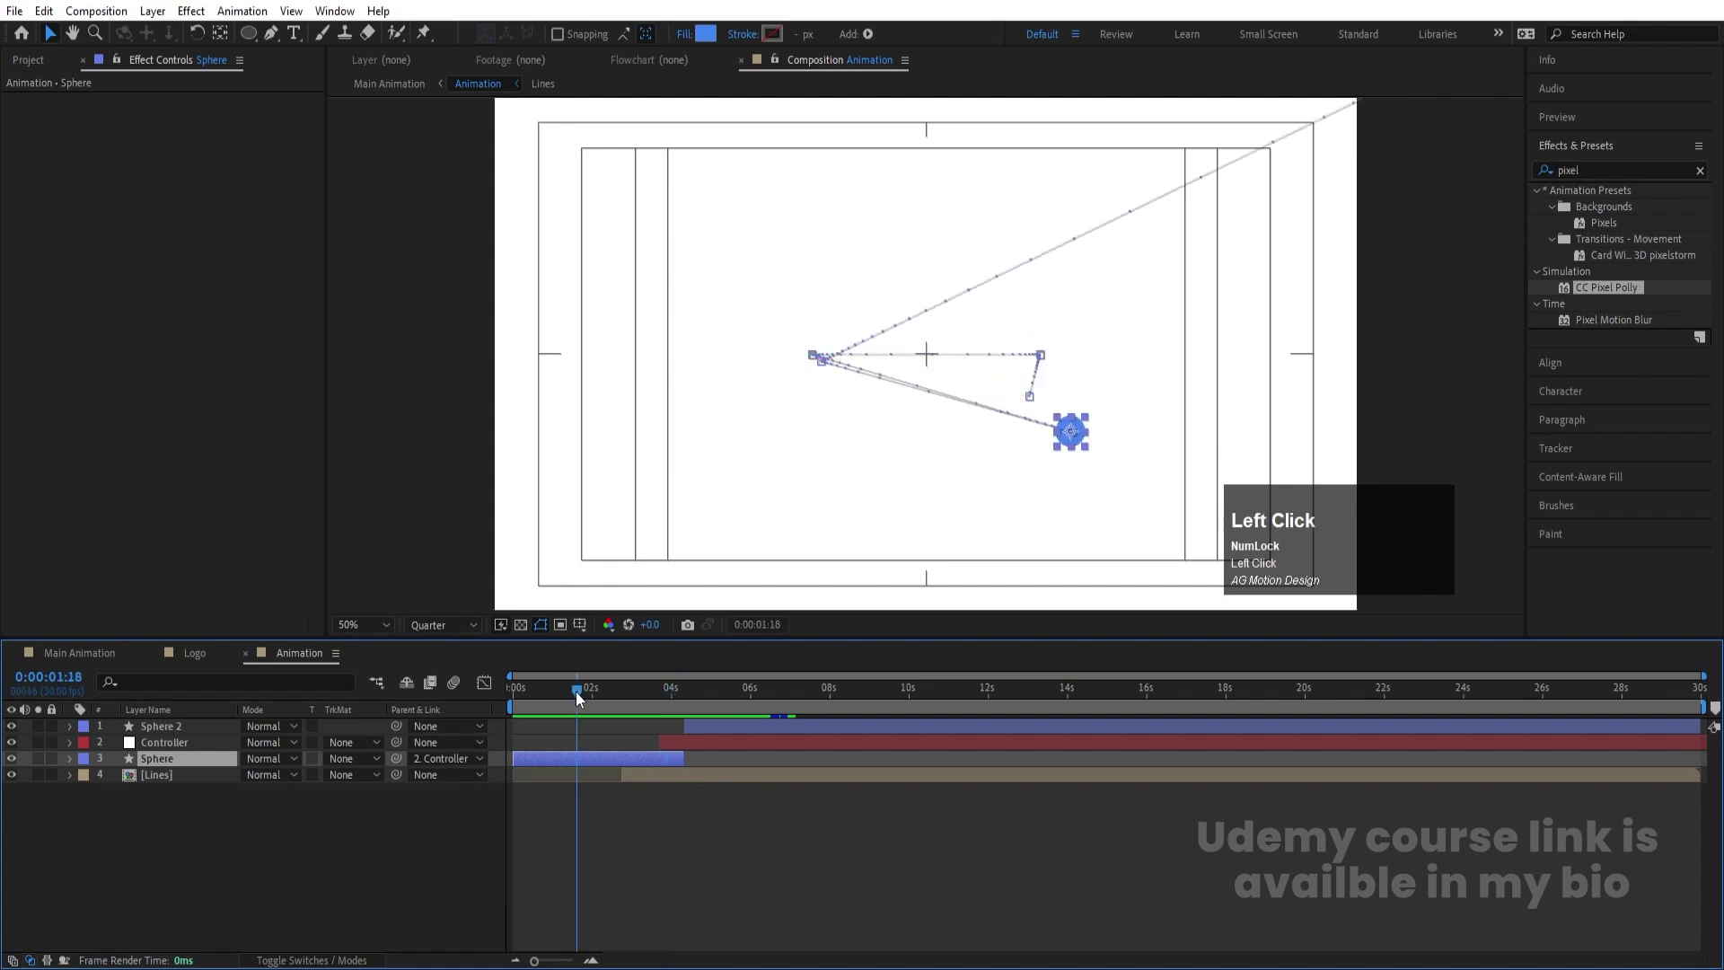
key("ctrl+d")
Scale the original Sphere layer to 217% and set its opacity to 30% as a halo
left_click(158, 773)
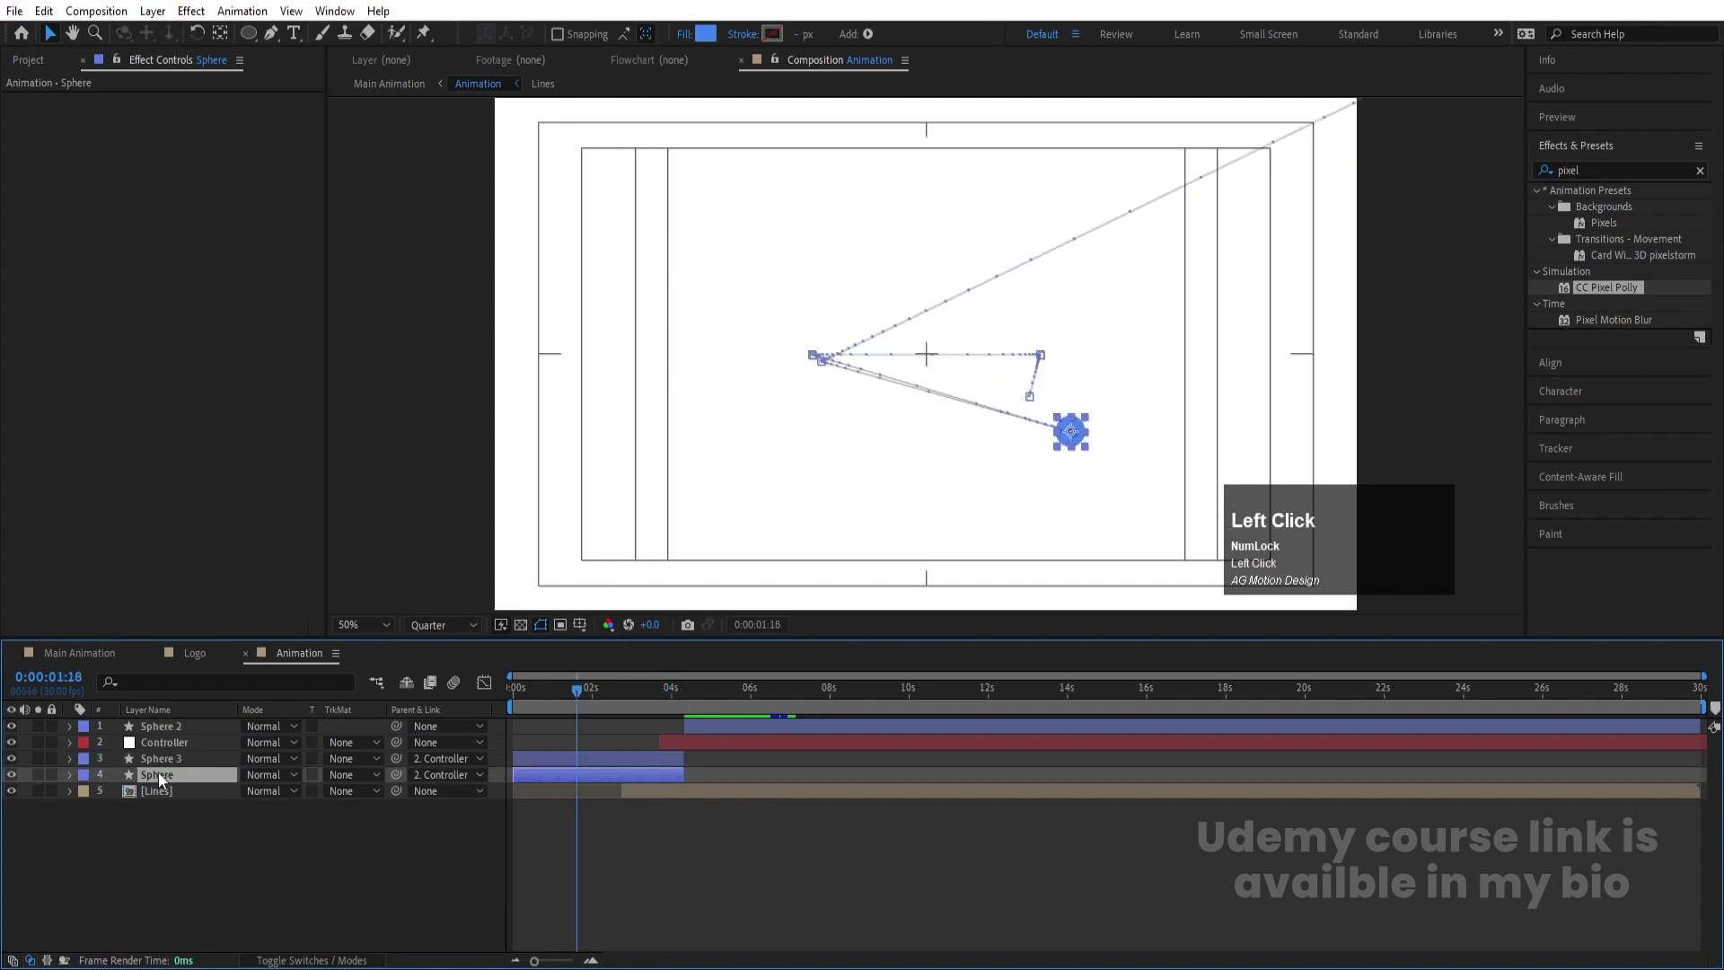
key("s")
left_click_drag(254, 794, 352, 774)
key("t")
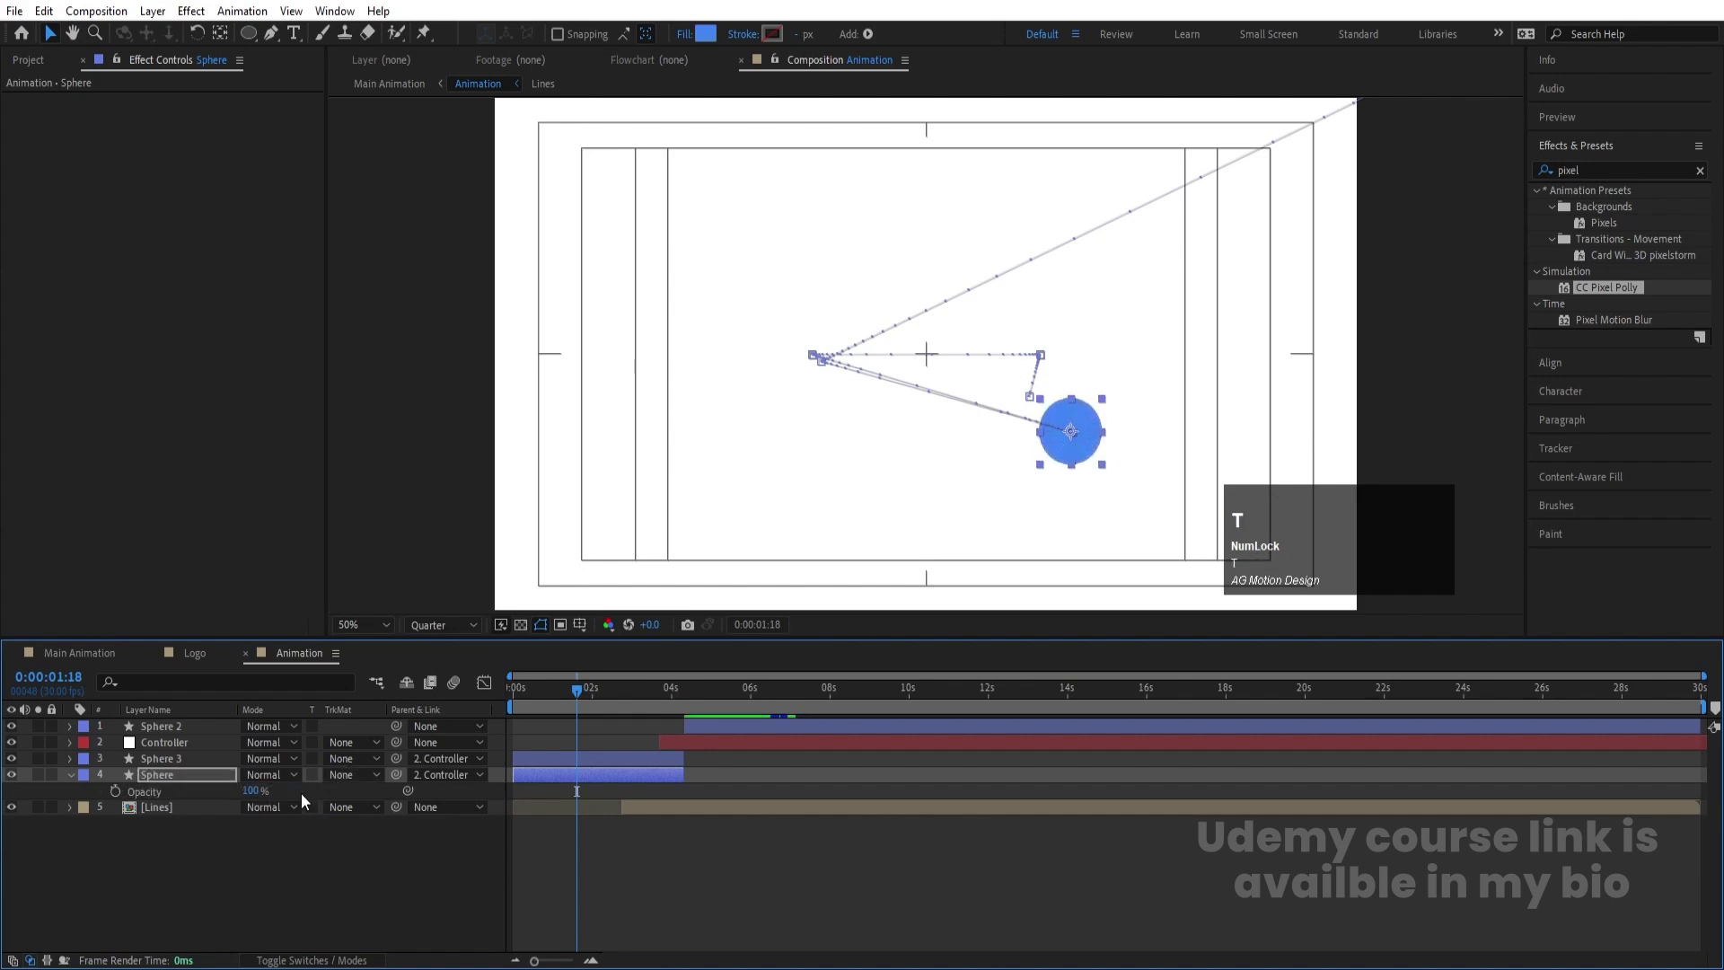
left_click(254, 790)
type("30")
key("Return")
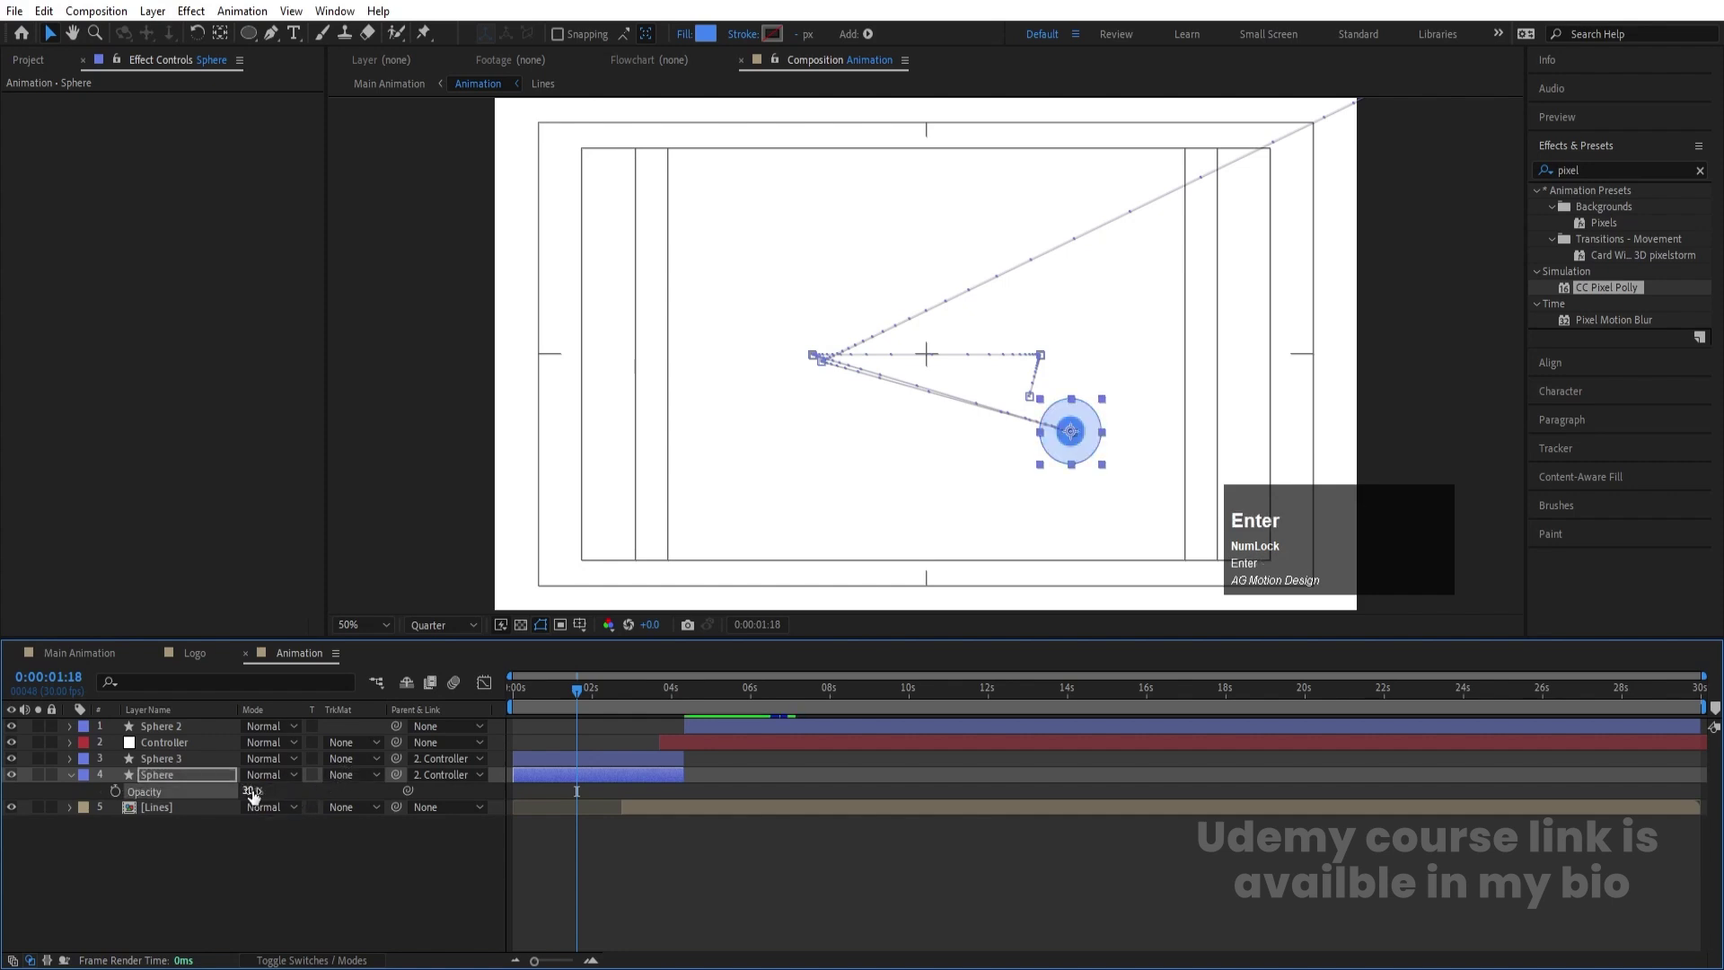
left_click(244, 858)
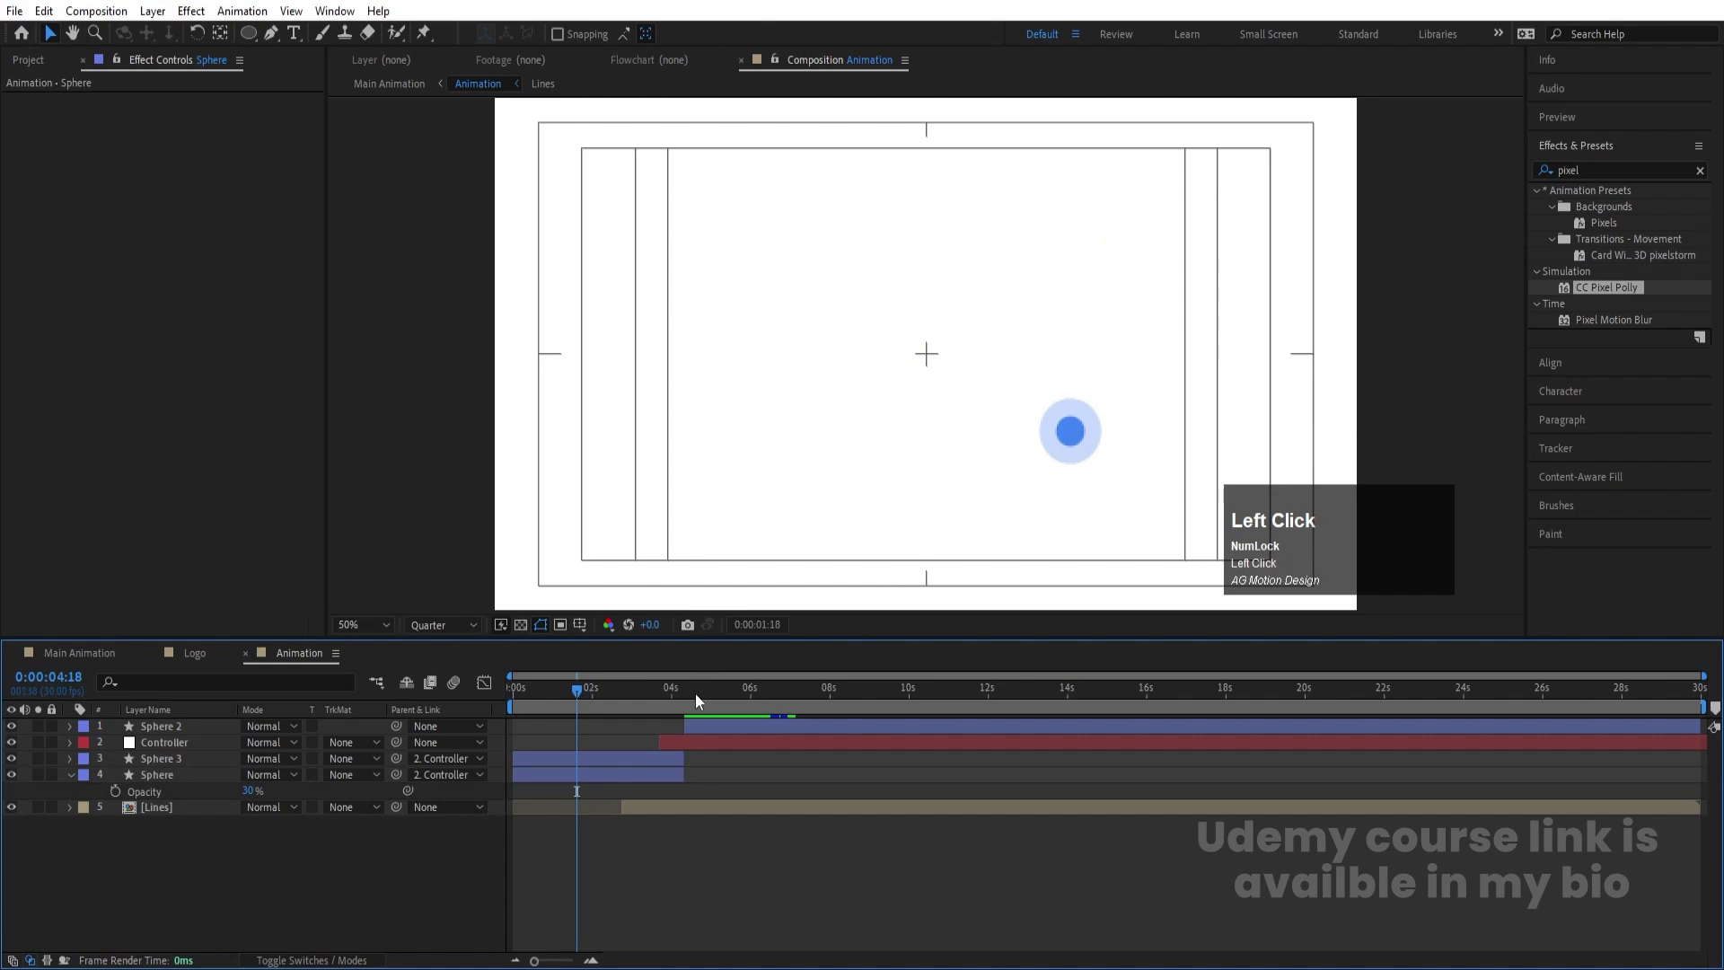
Duplicate the Sphere 2 layer at 0:00:04:18 and scale the original Sphere 2 to 217%
left_click(695, 693)
left_click(693, 725)
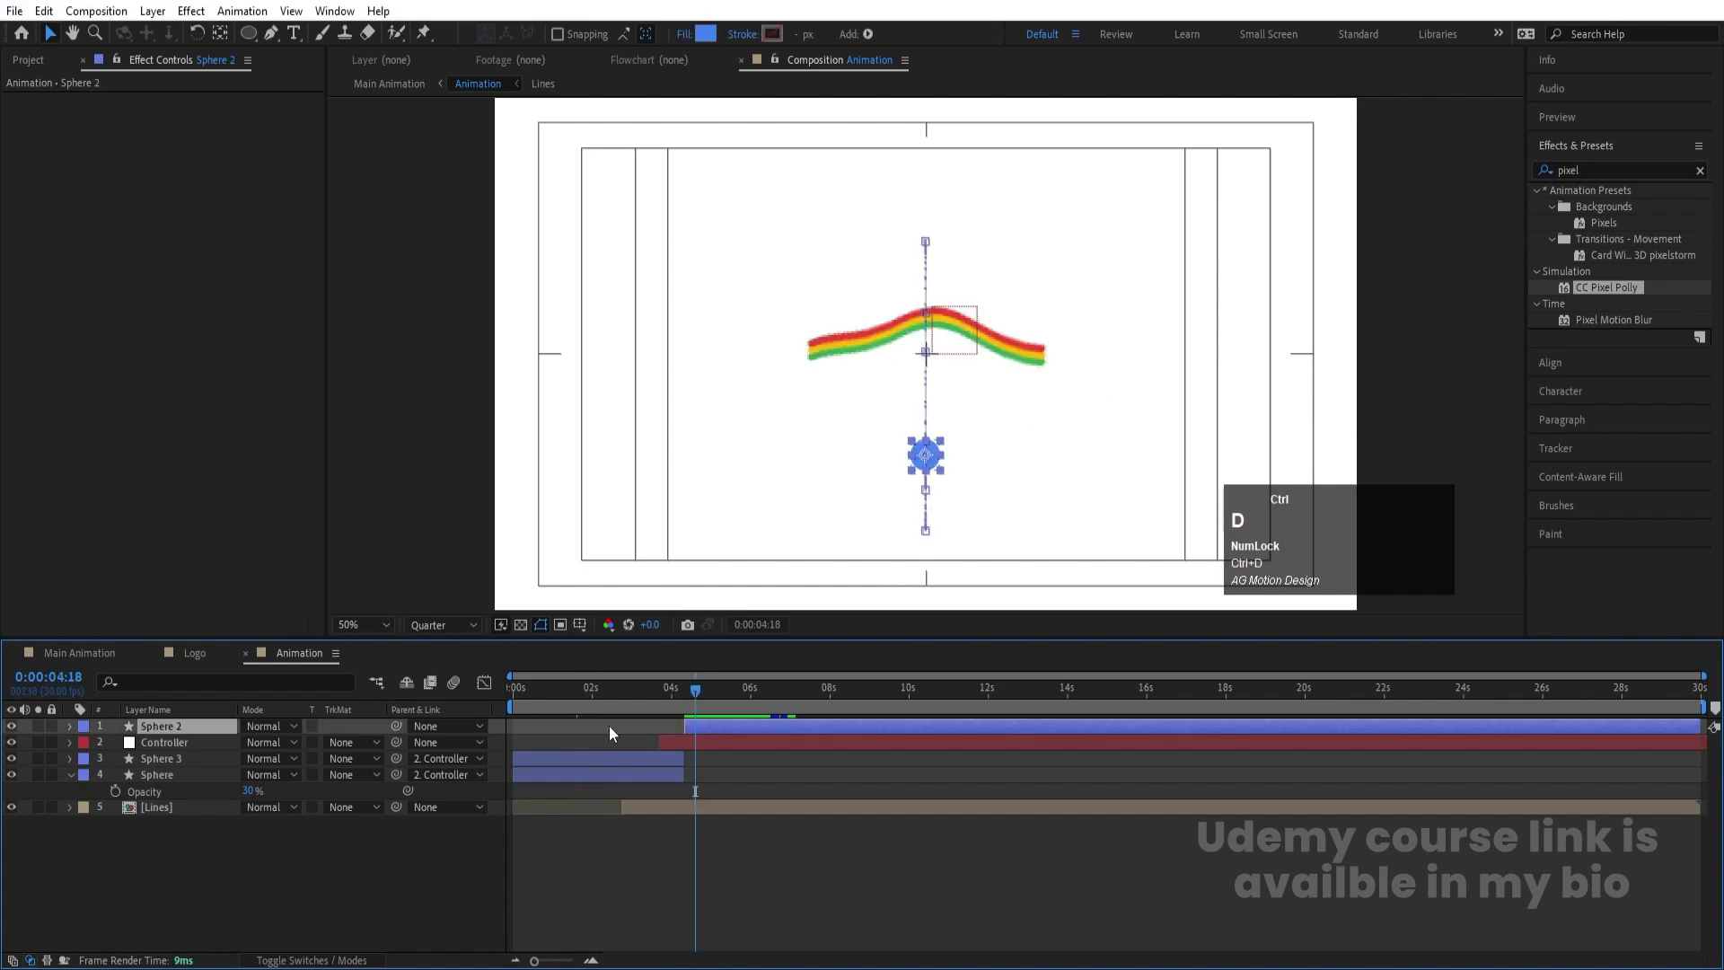
key("ctrl+d")
left_click(187, 741)
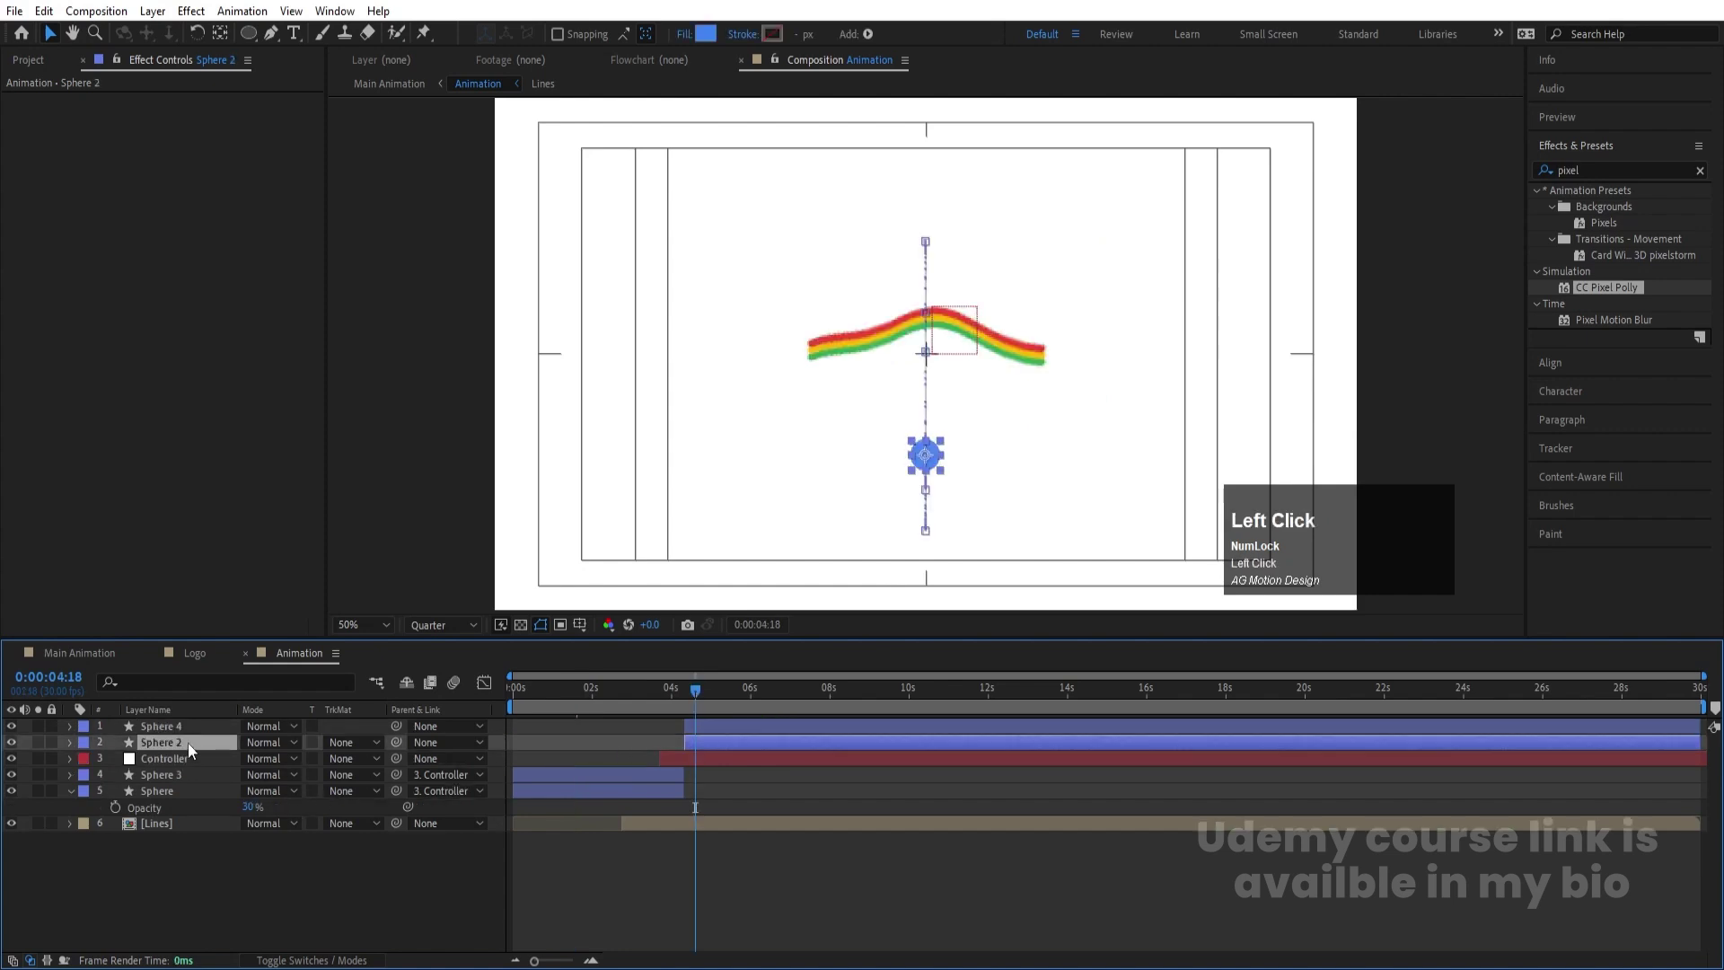
key("s")
left_click(202, 804)
key("s")
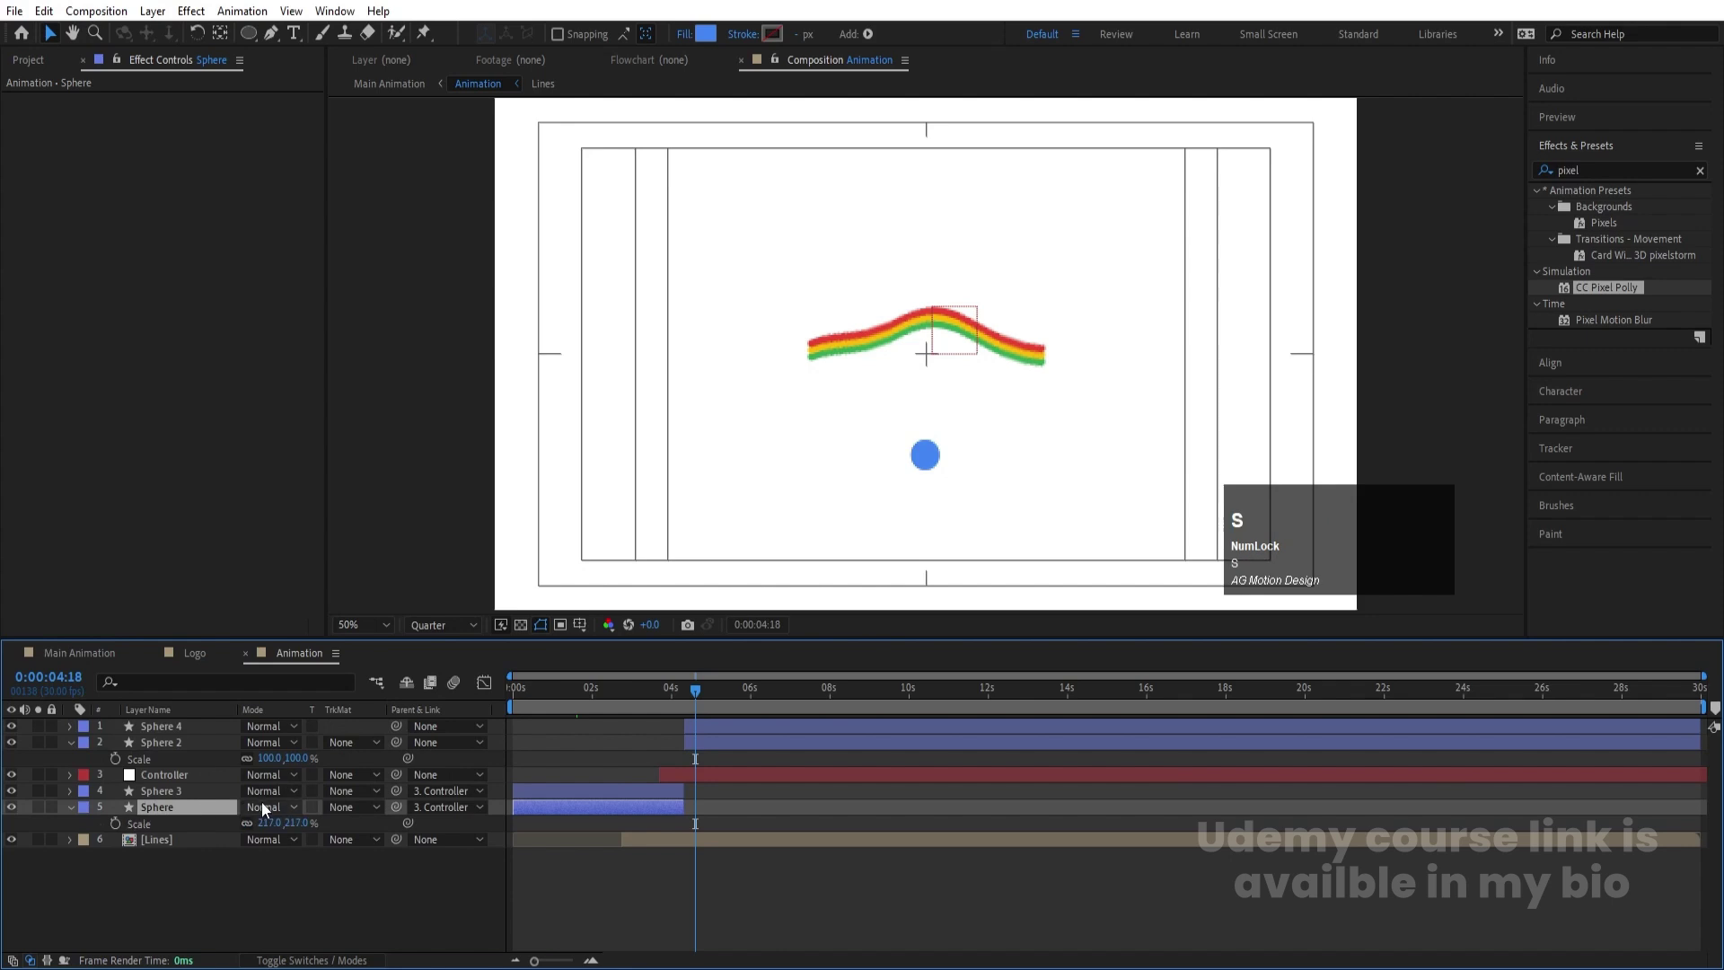
left_click(269, 759)
type("21")
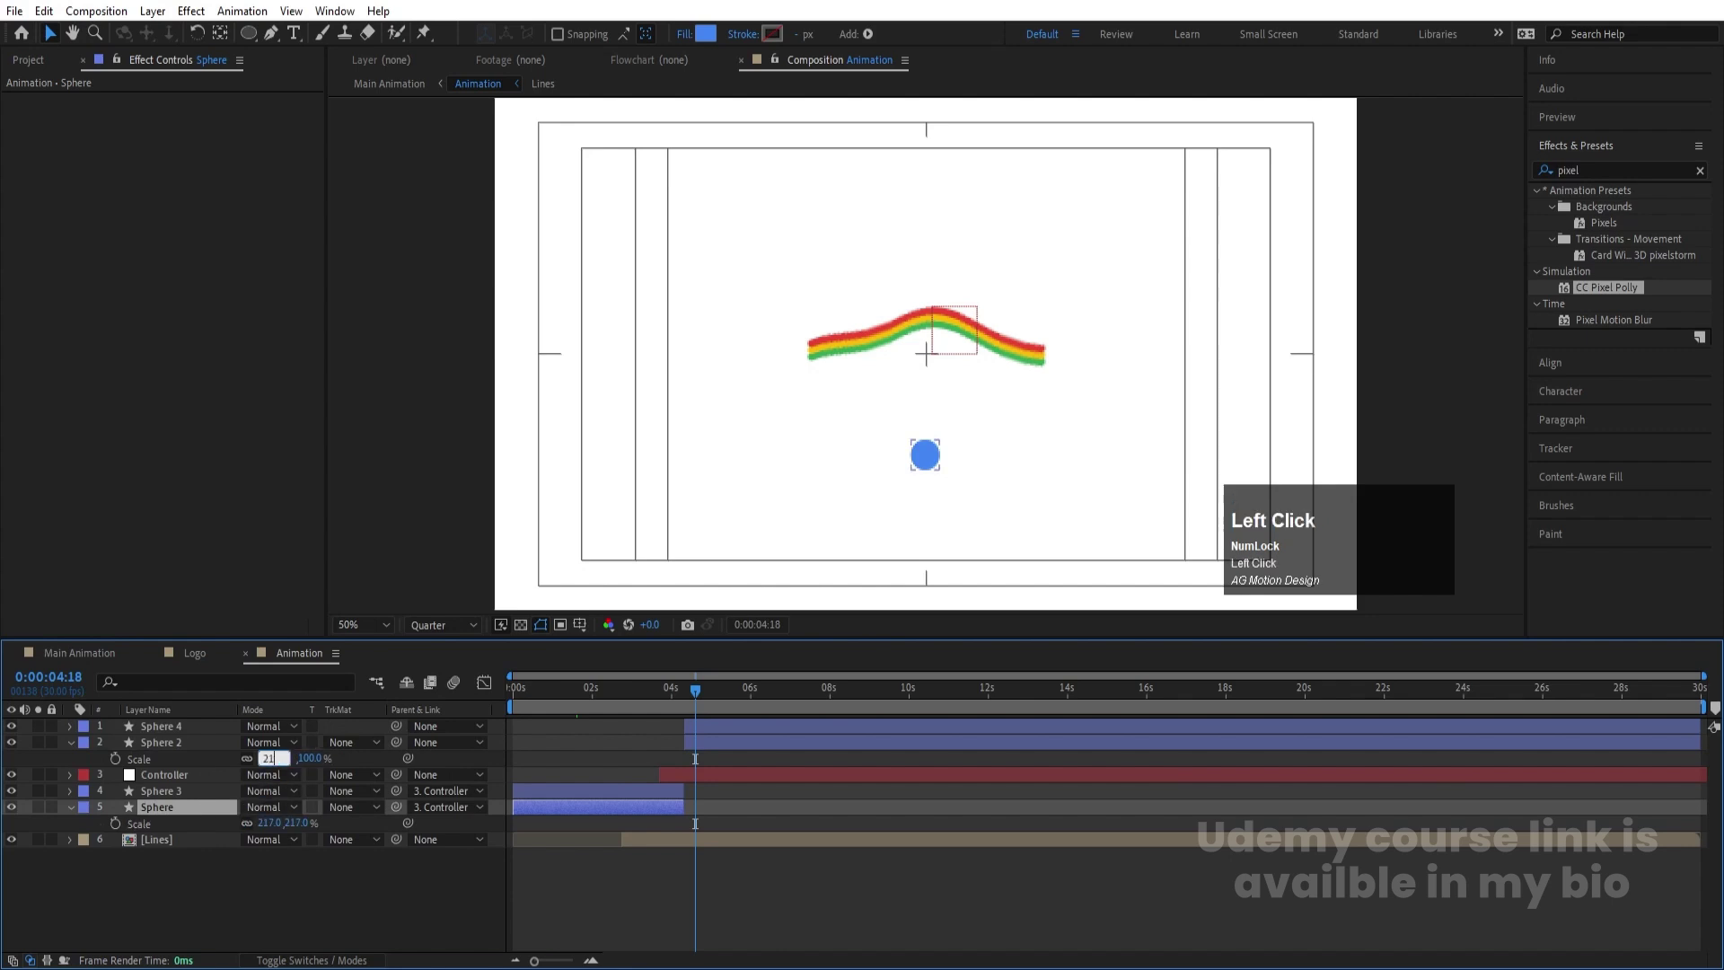
type("7")
key("Return")
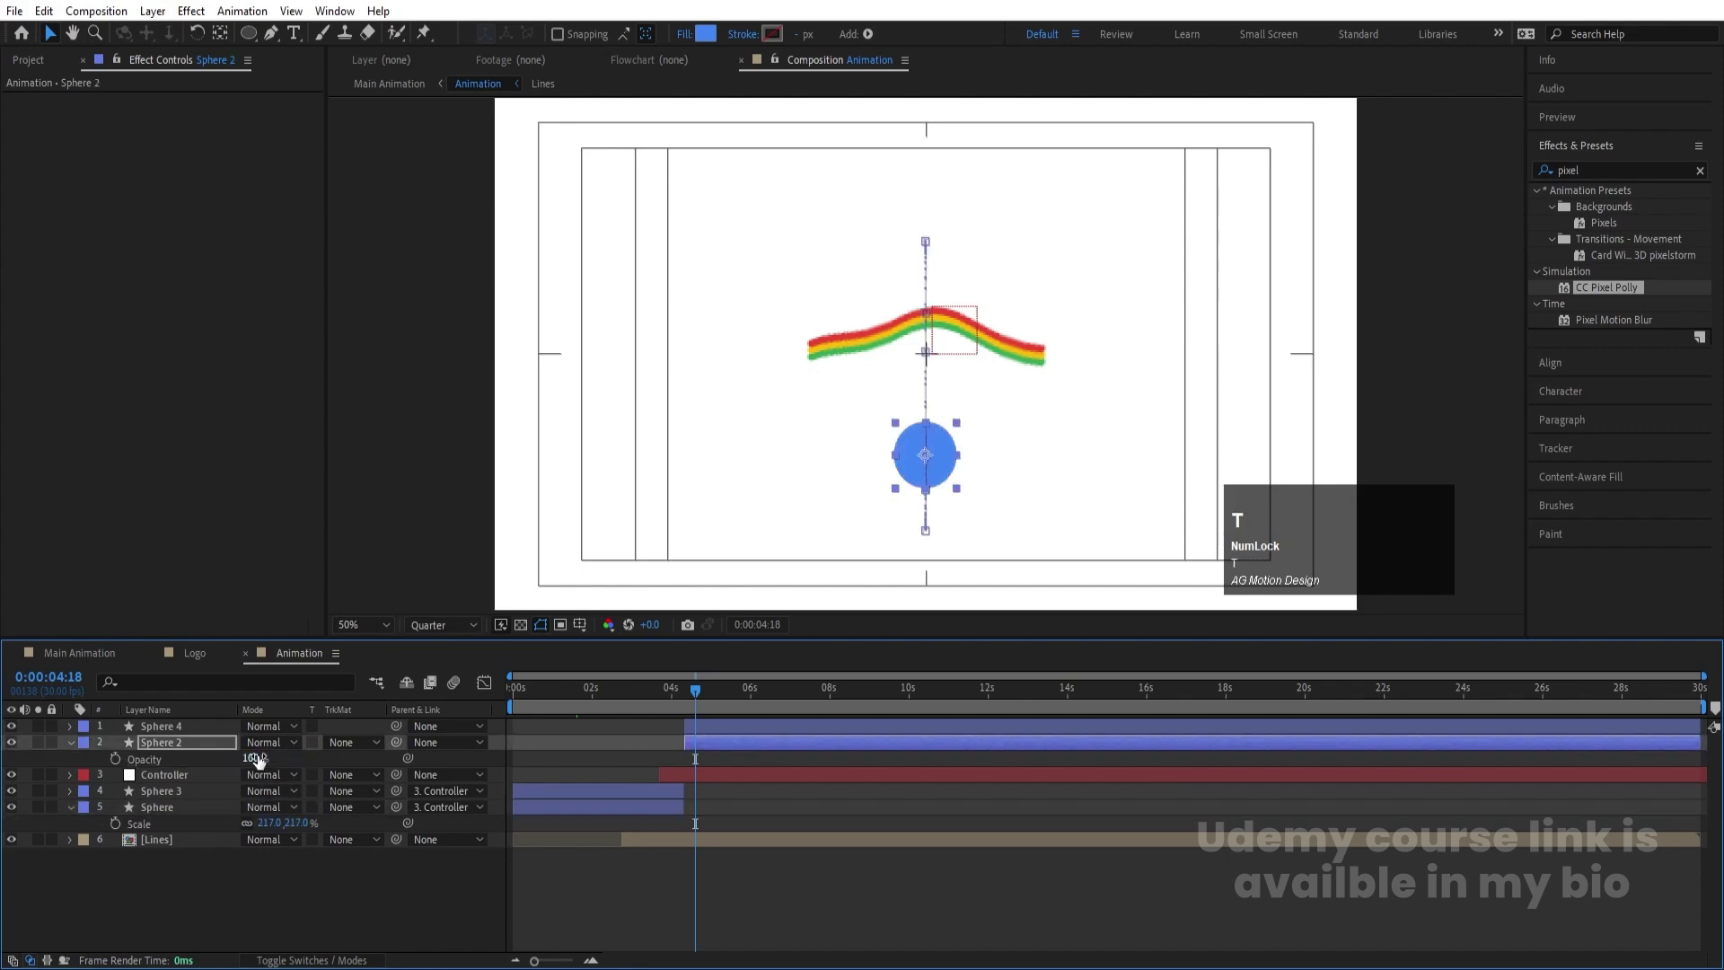
Set Sphere 2's opacity to 30% and collapse the open layer properties
left_click(256, 758)
key("Return")
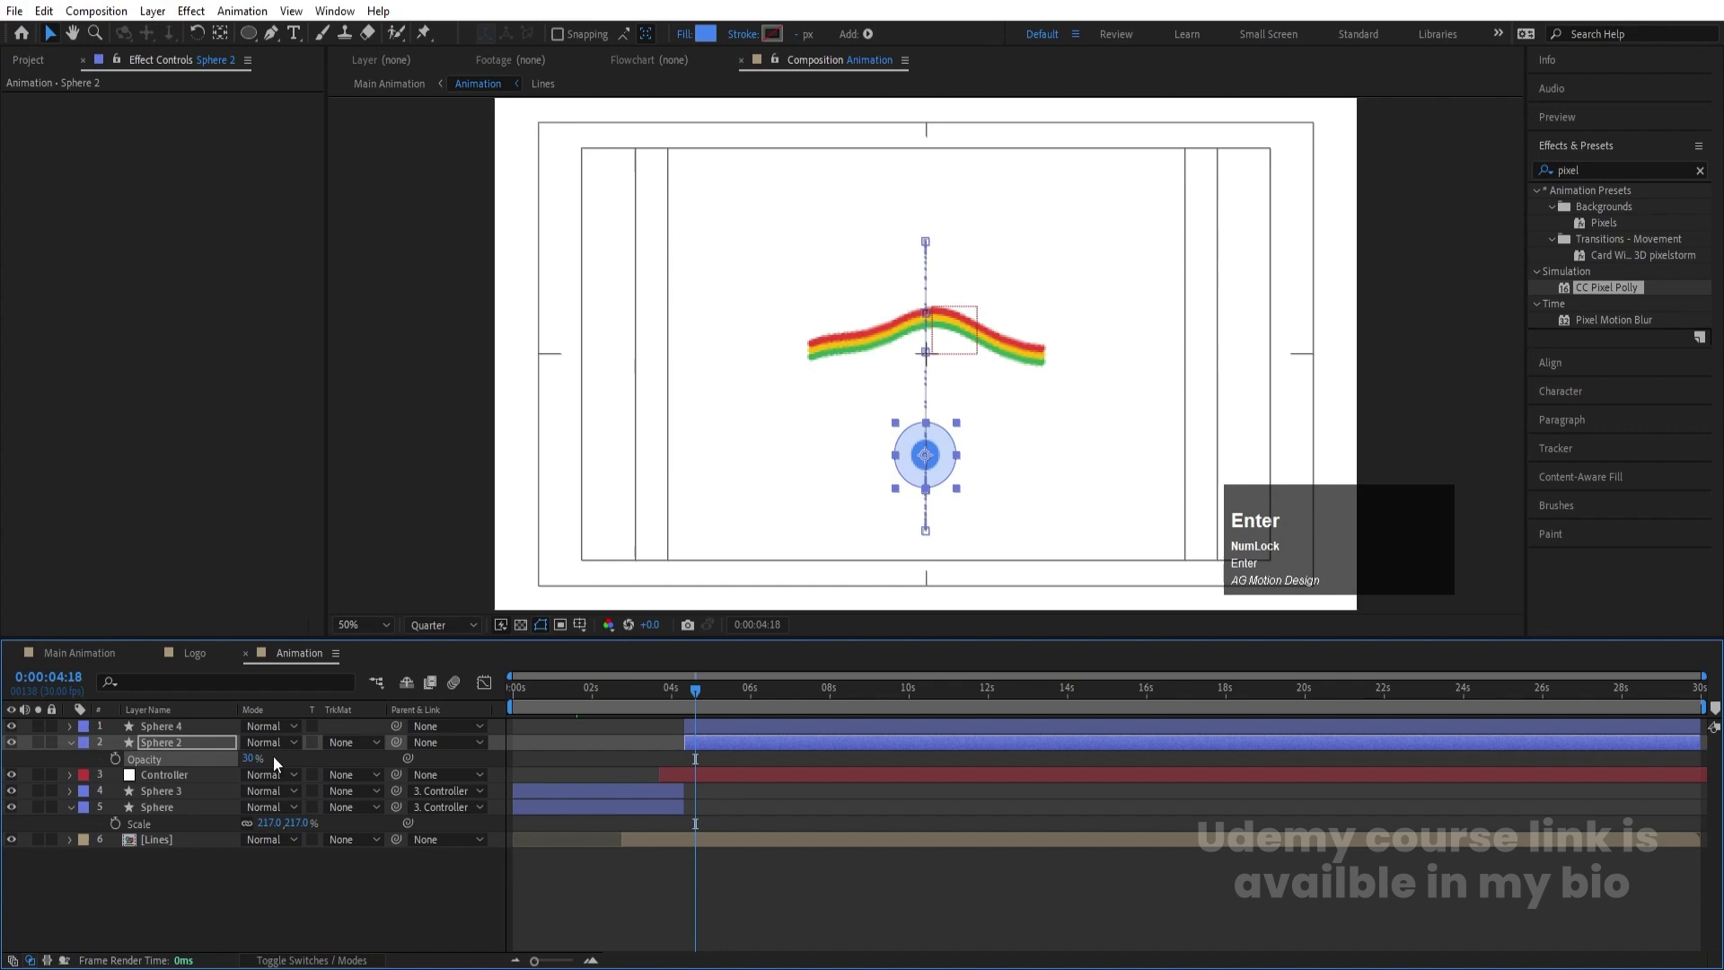
left_click(573, 772)
key("u")
key("u")
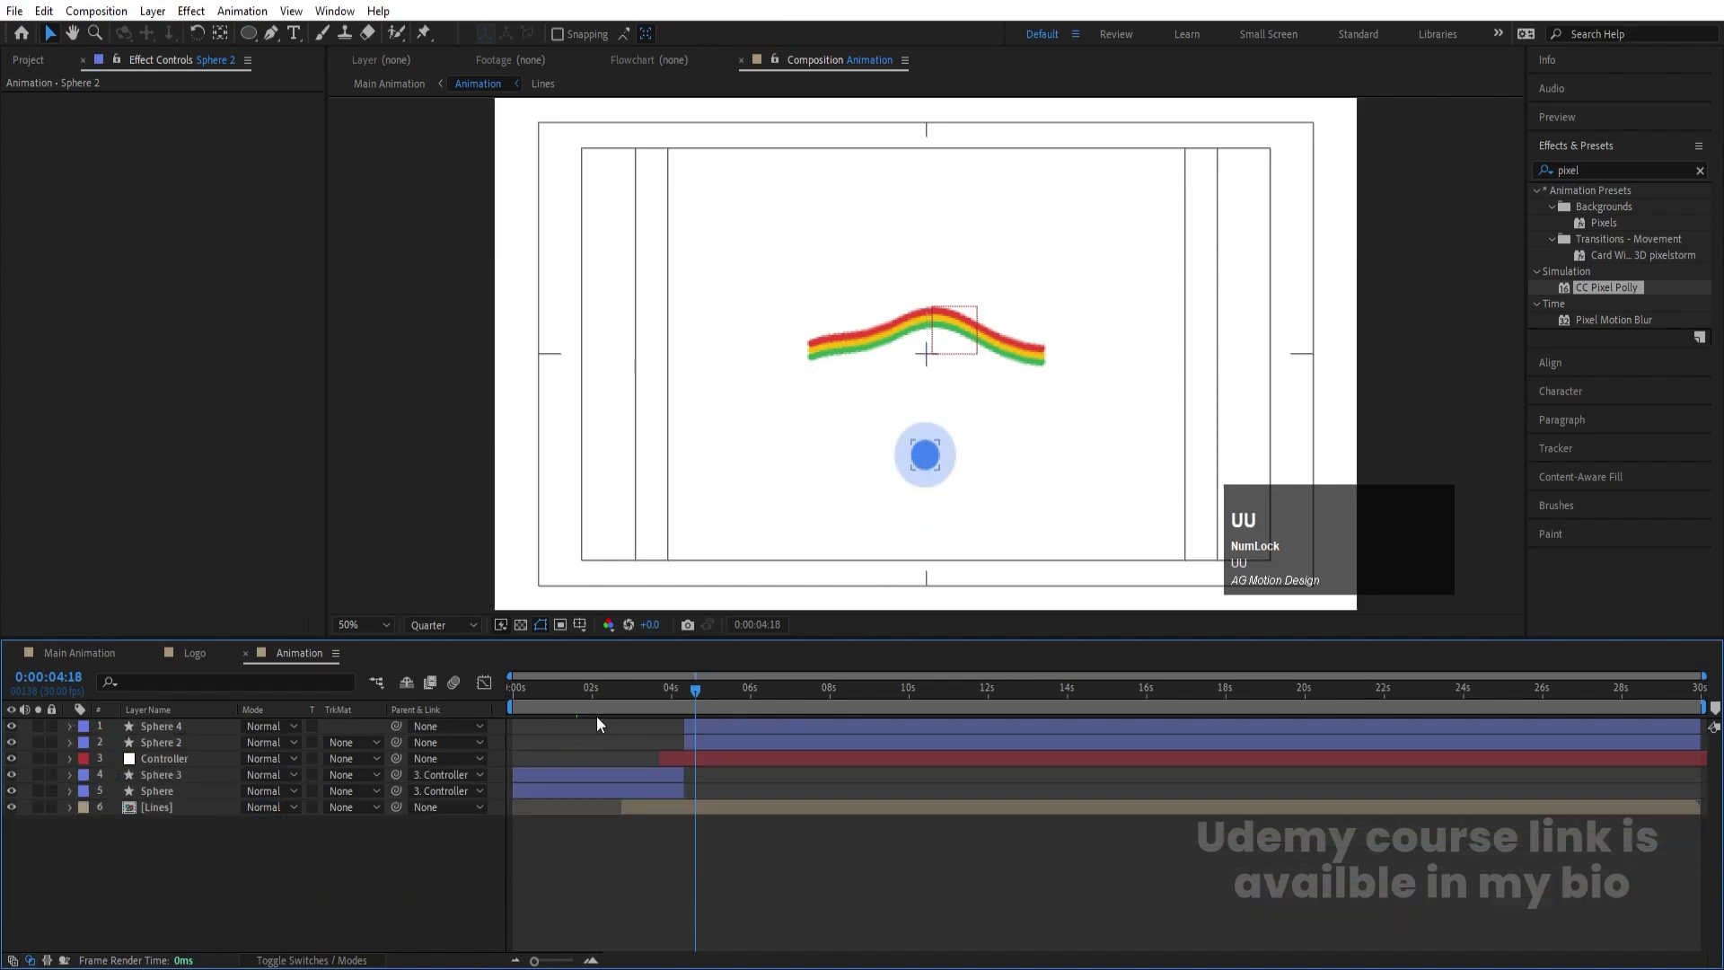
Preview the sphere halo through the Animation composition
left_click(580, 680)
key("space")
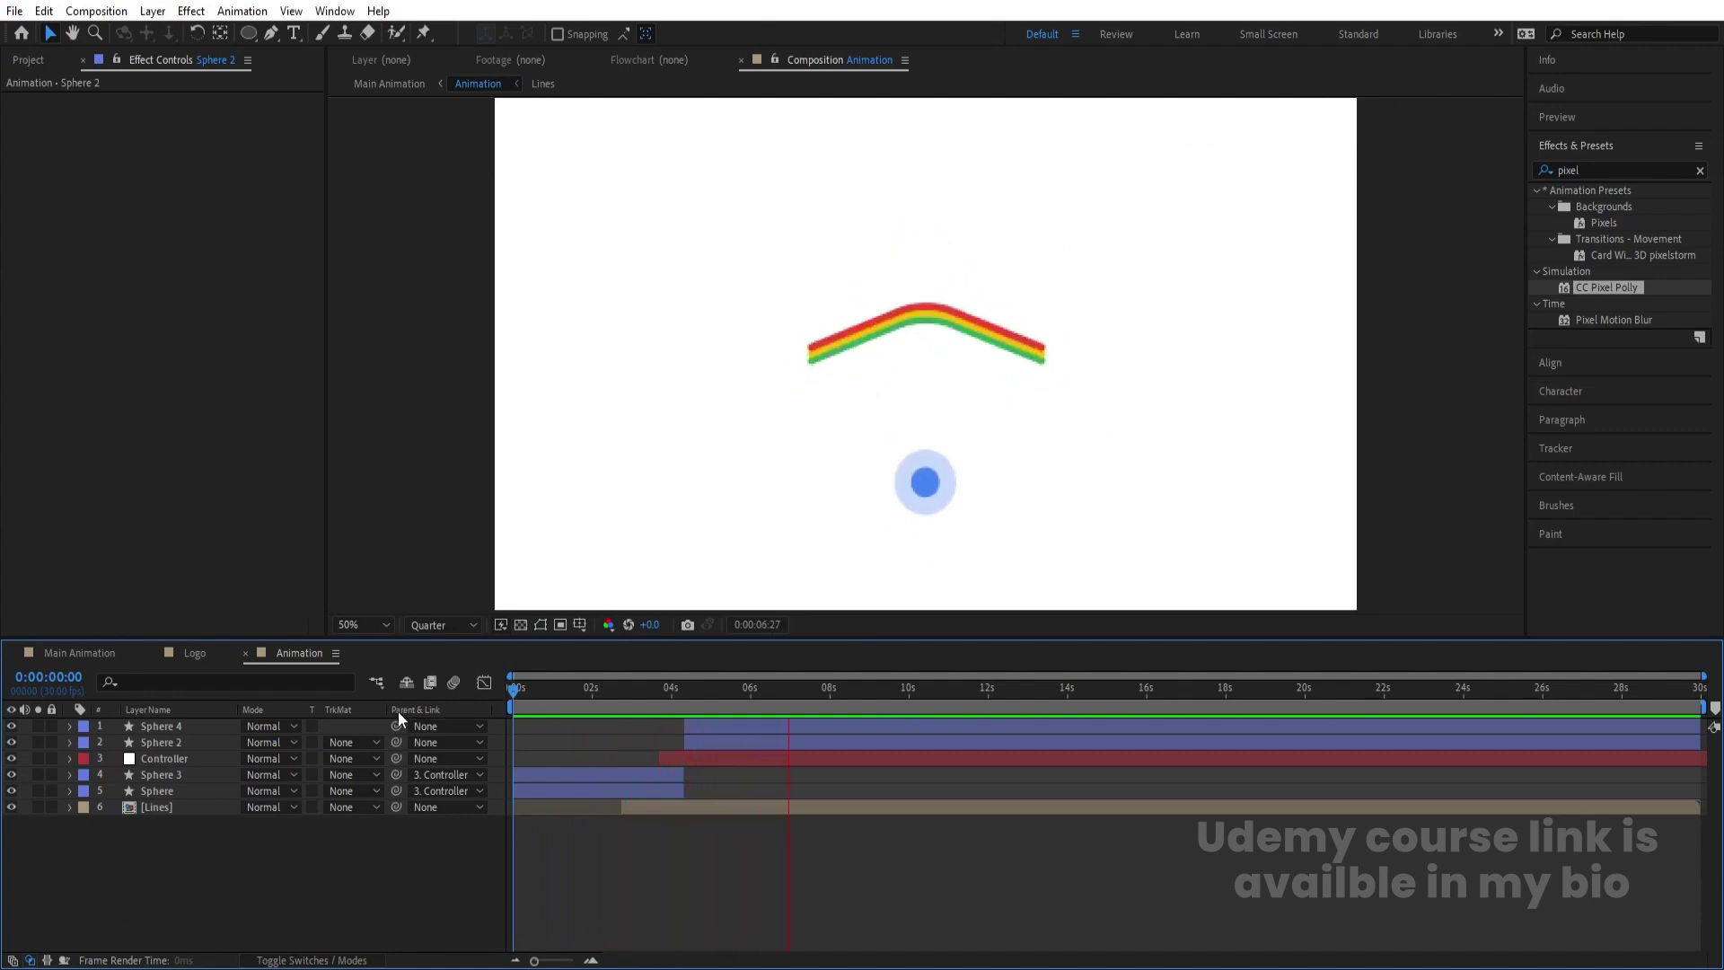
key("space")
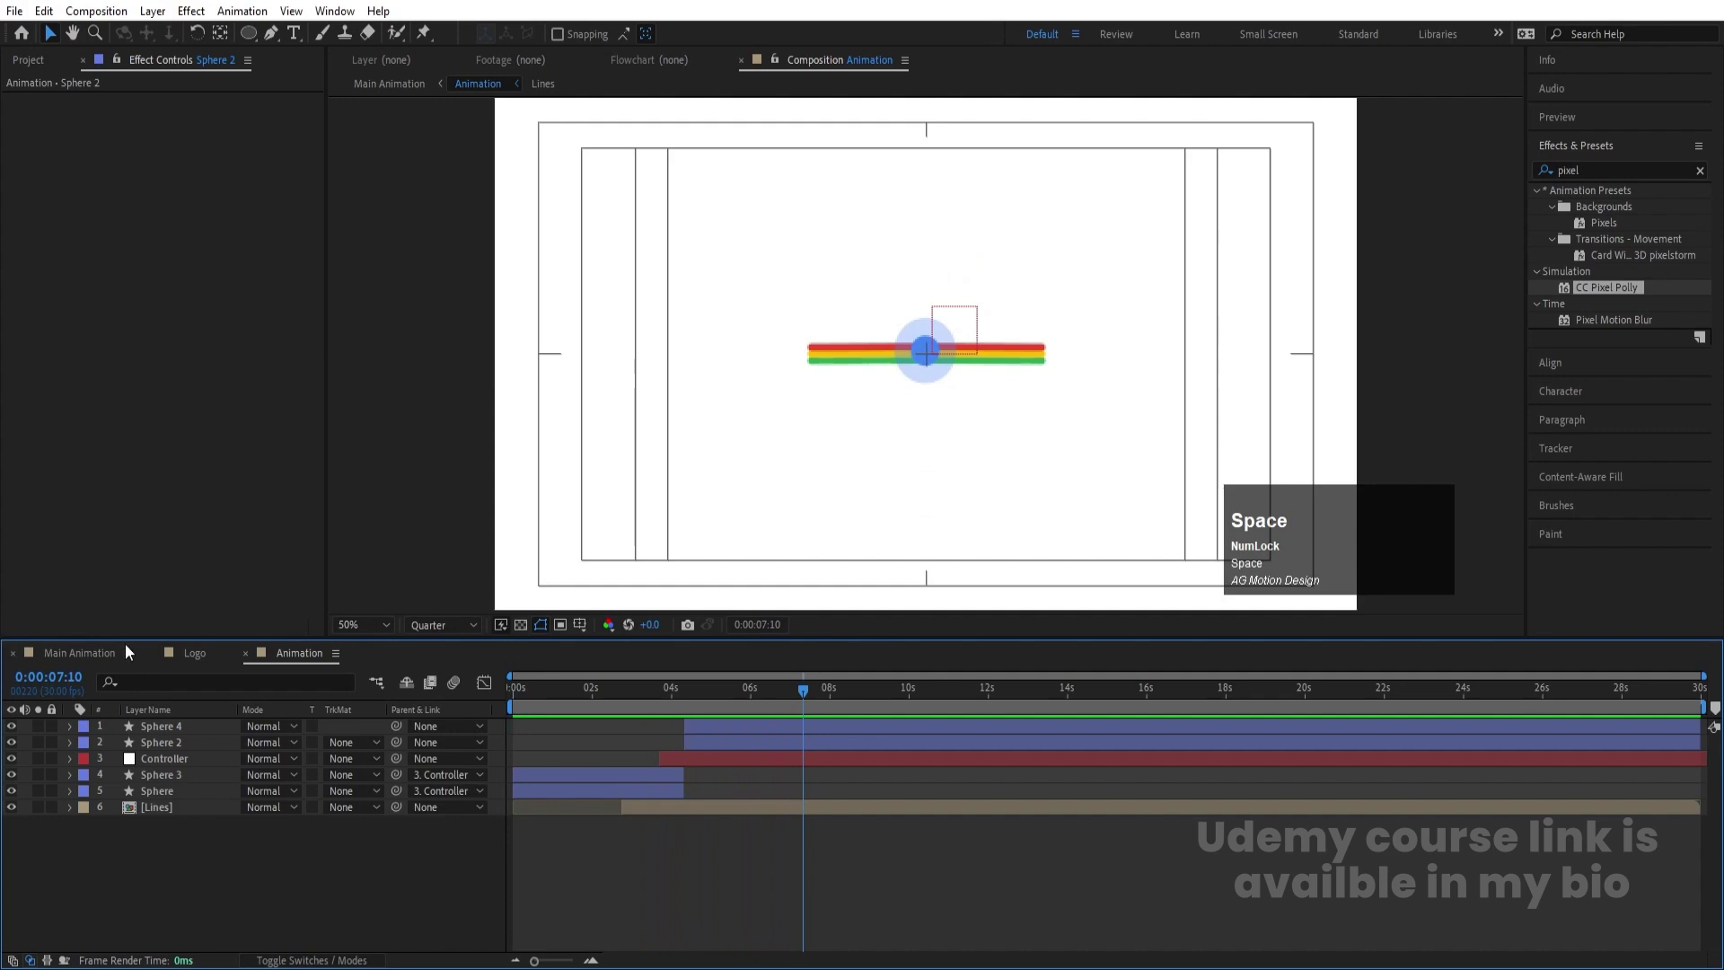
Preview the halo in the Main Animation composition and inspect the frame at 0:00:06:15
left_click(79, 652)
key("space")
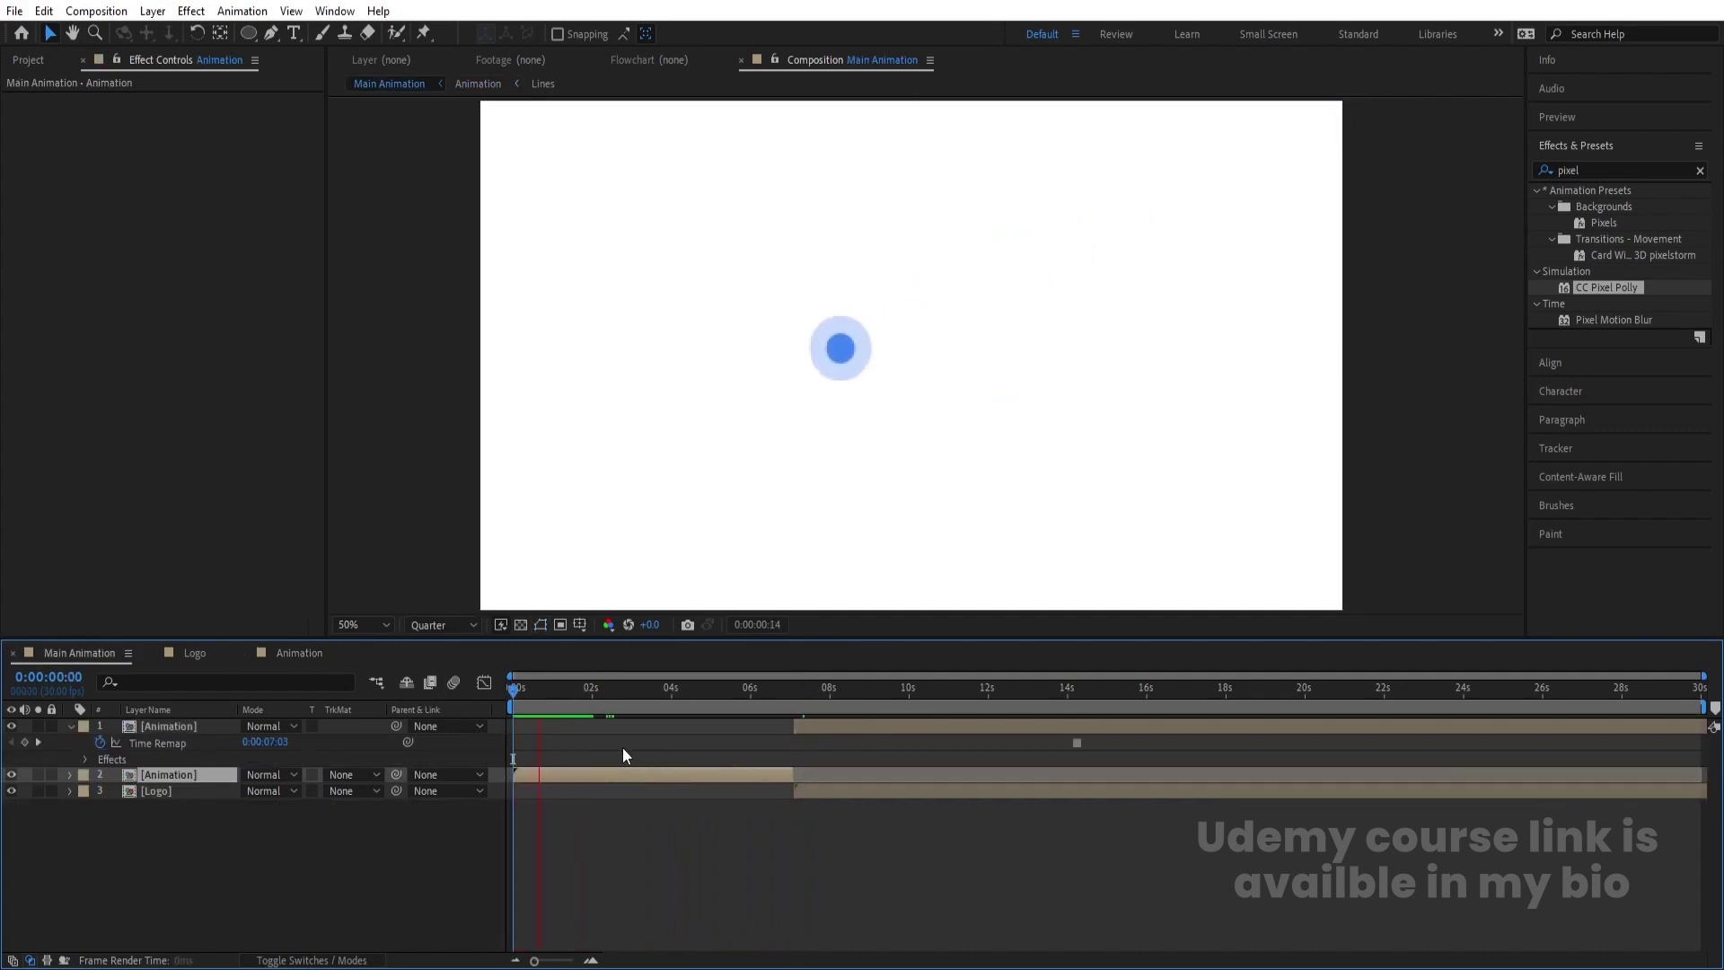
key("space")
key("space")
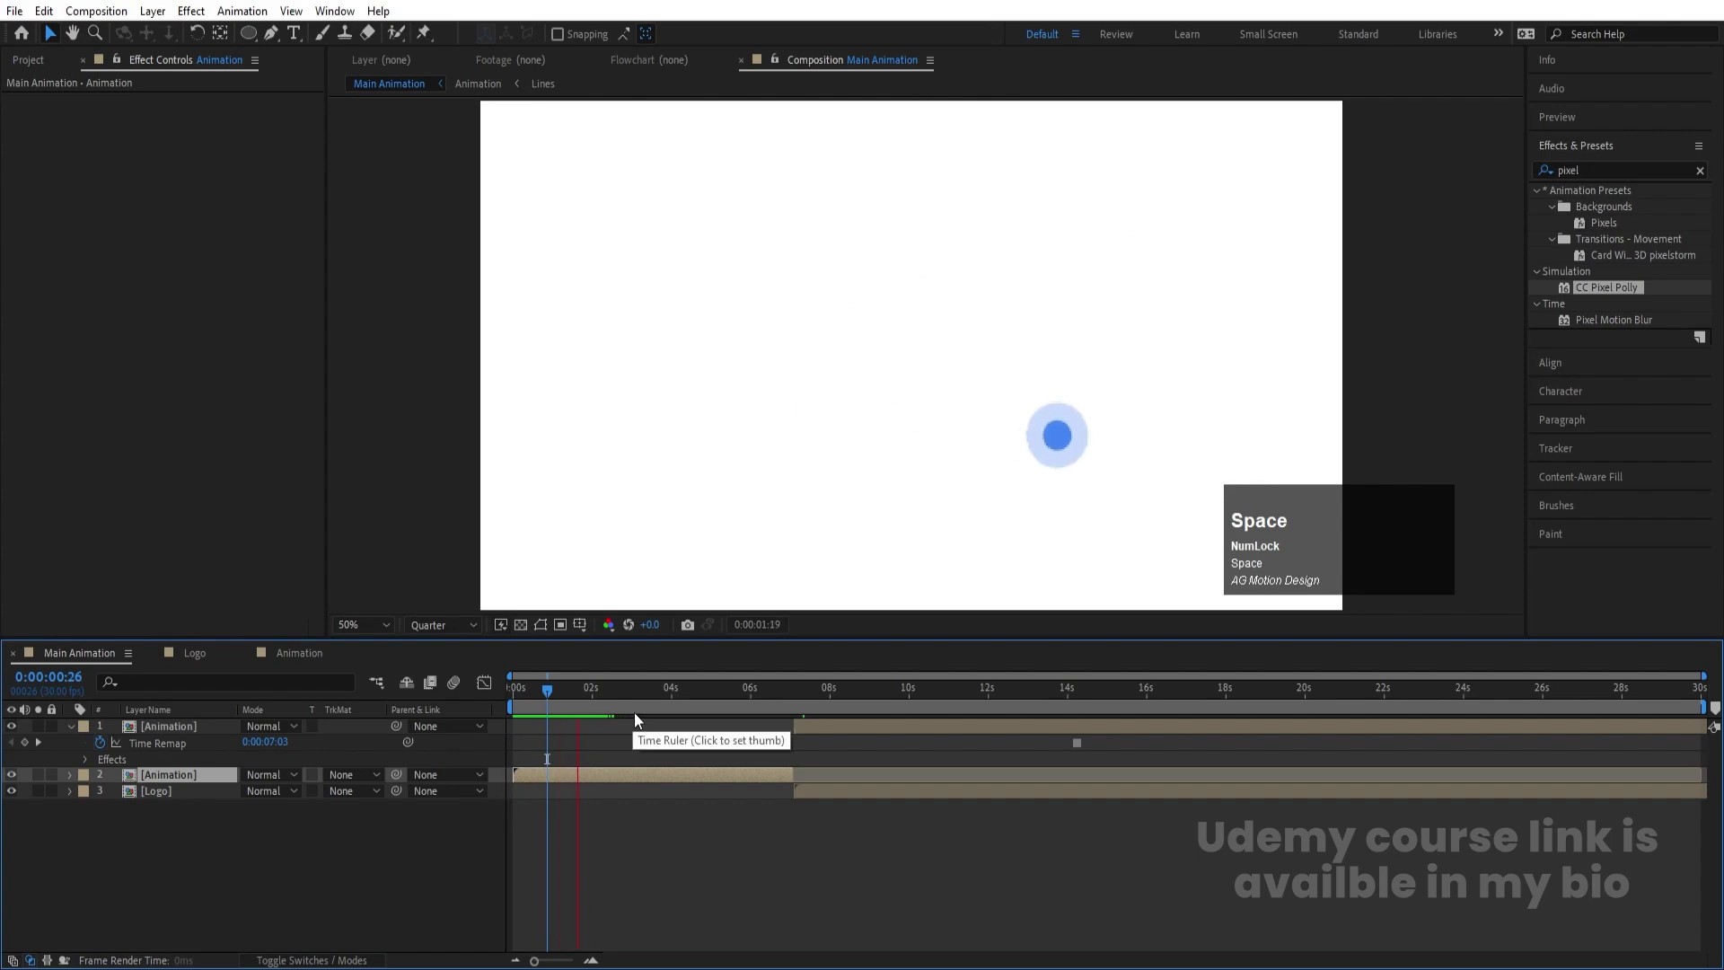
left_click_drag(634, 713, 772, 693)
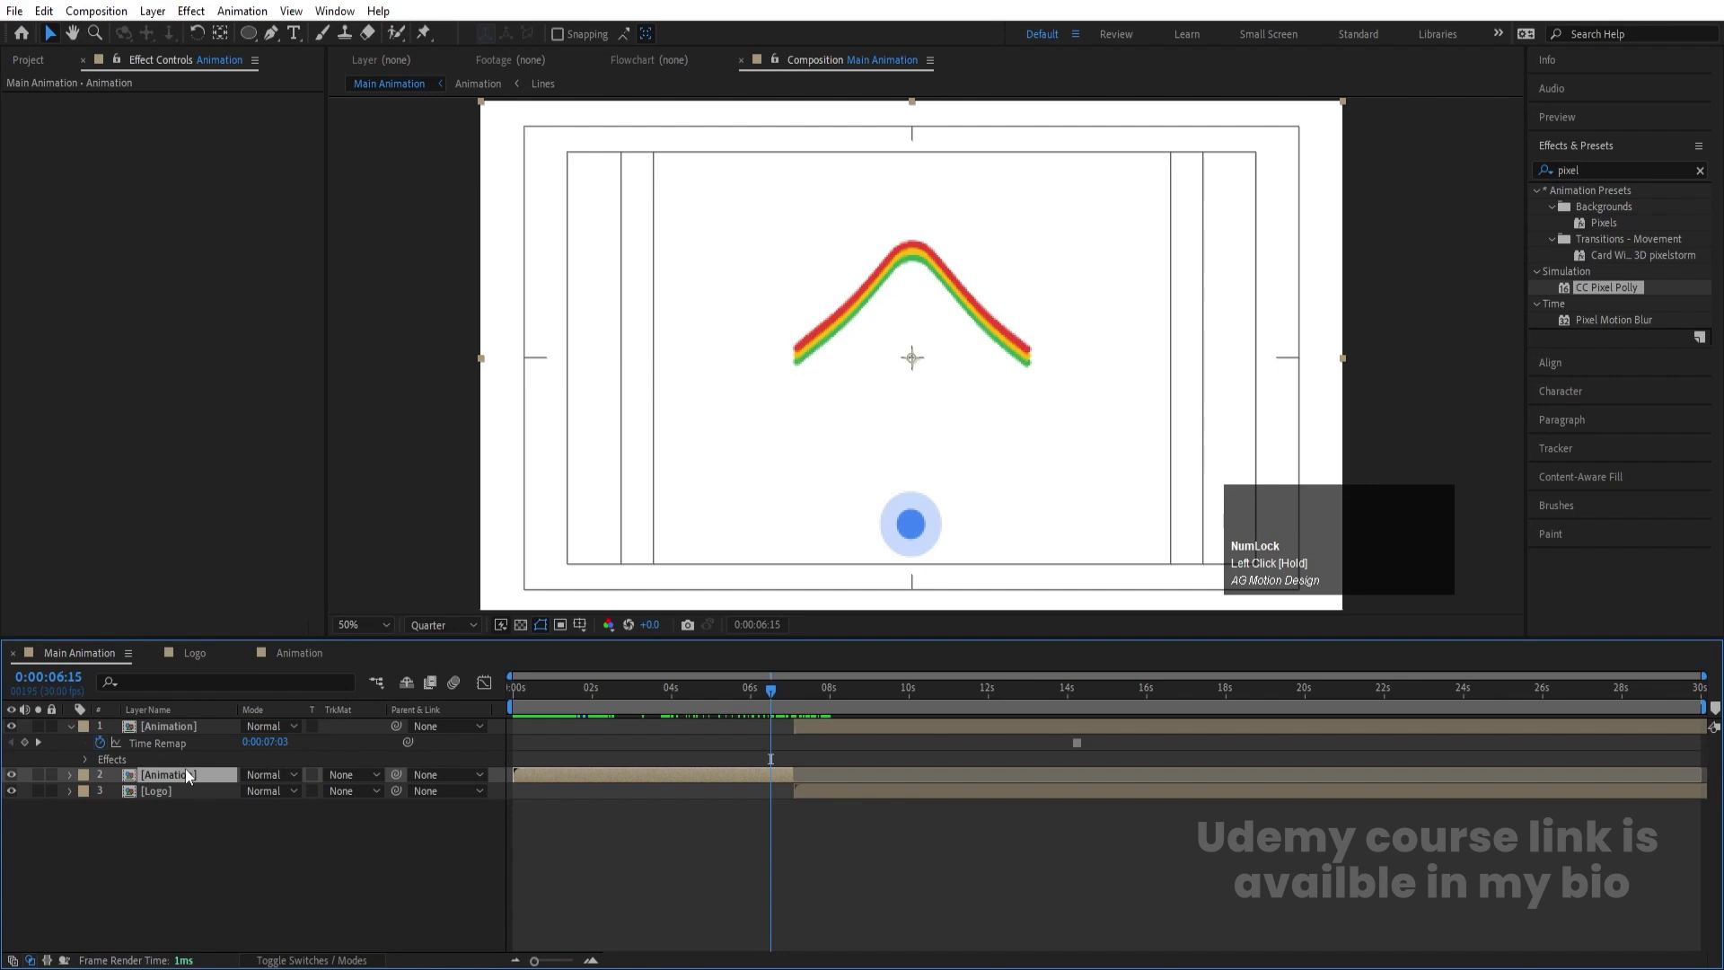
Open the Lines composition inside Animation and hide the green and red line layers, leaving only the yellow one visible
double_click(158, 778)
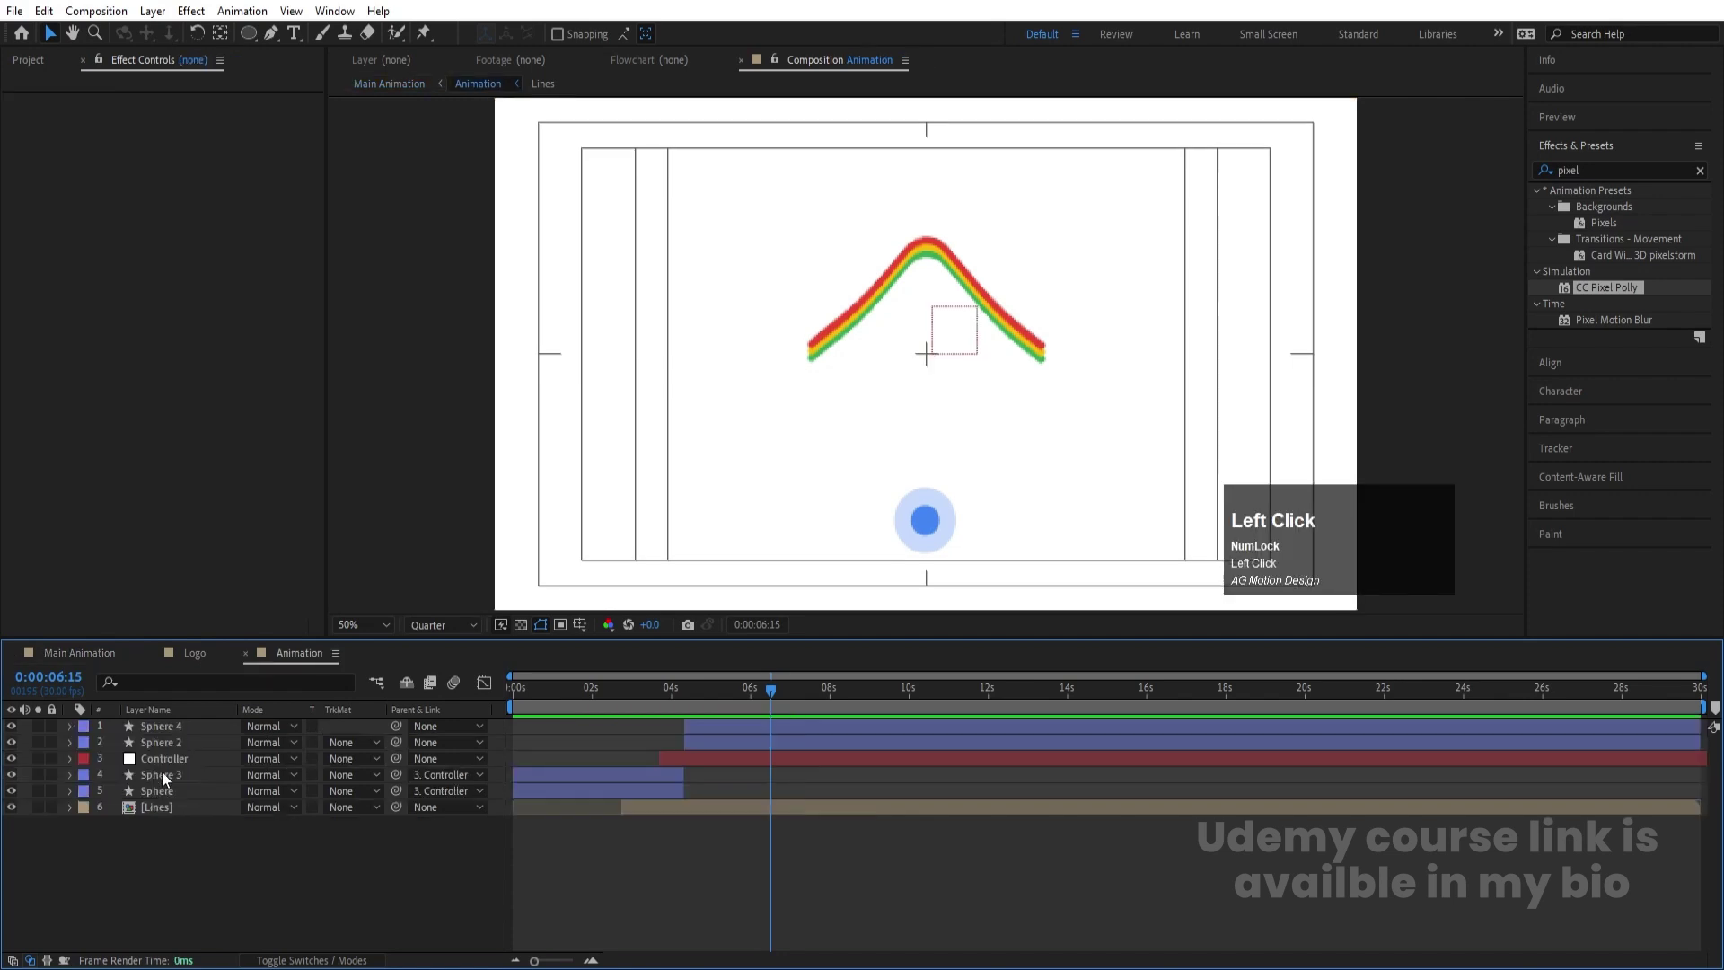
left_click_drag(689, 688, 712, 691)
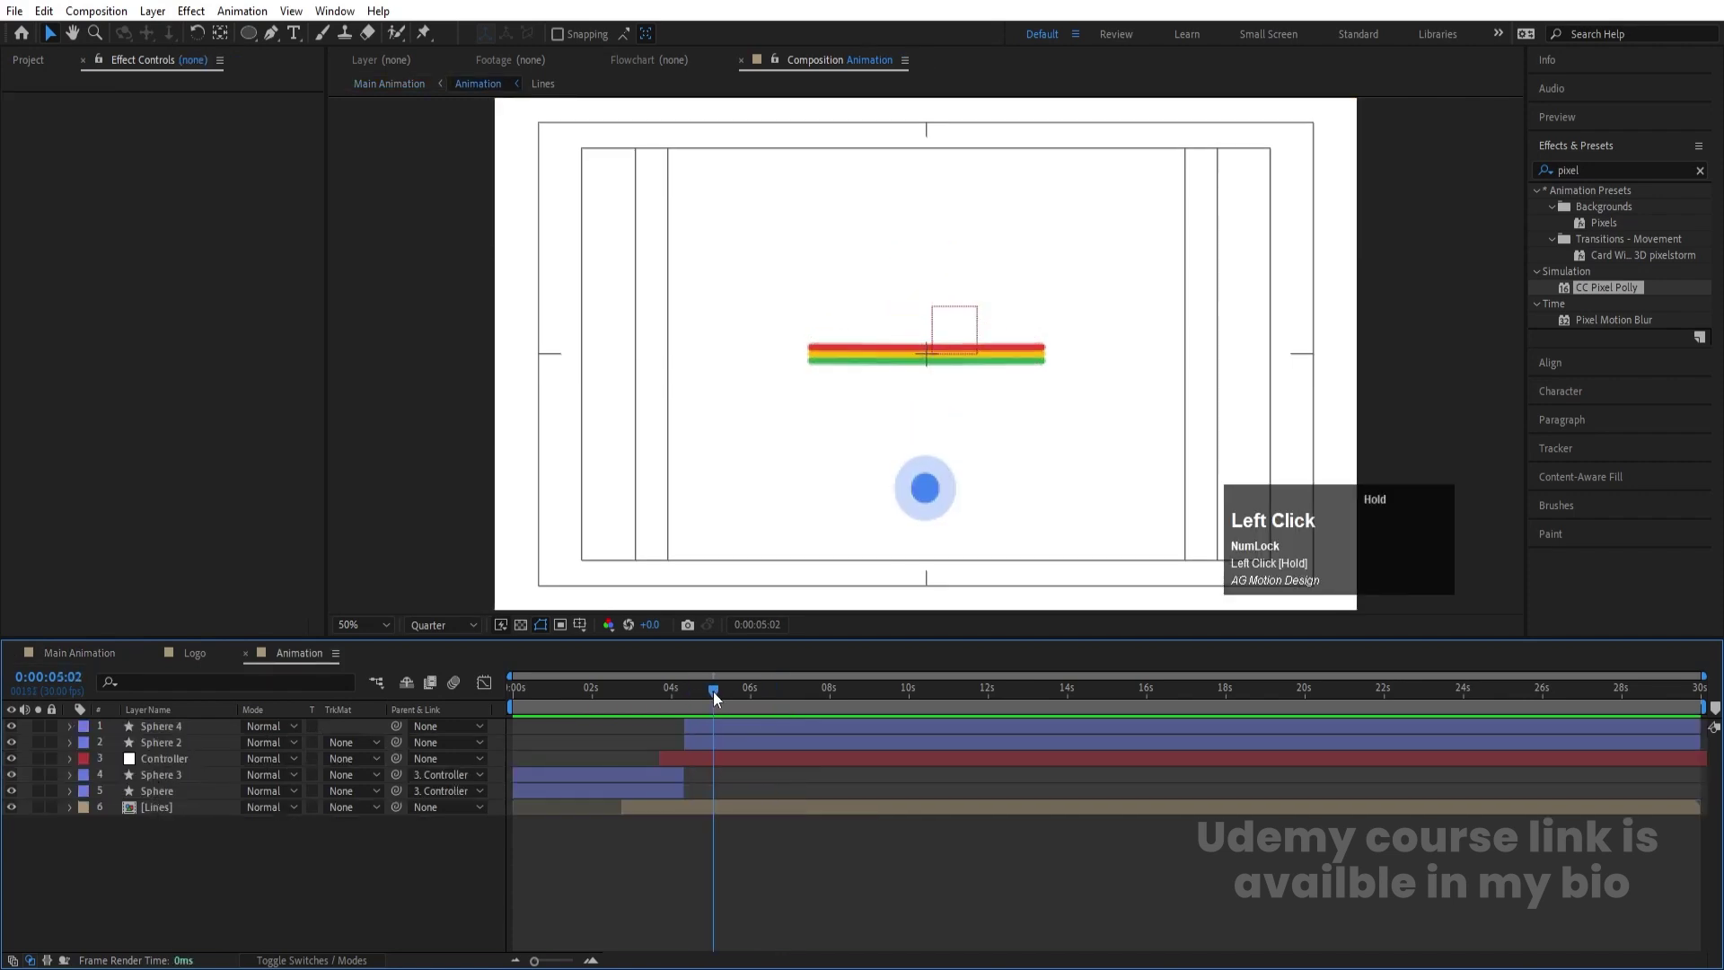
double_click(163, 807)
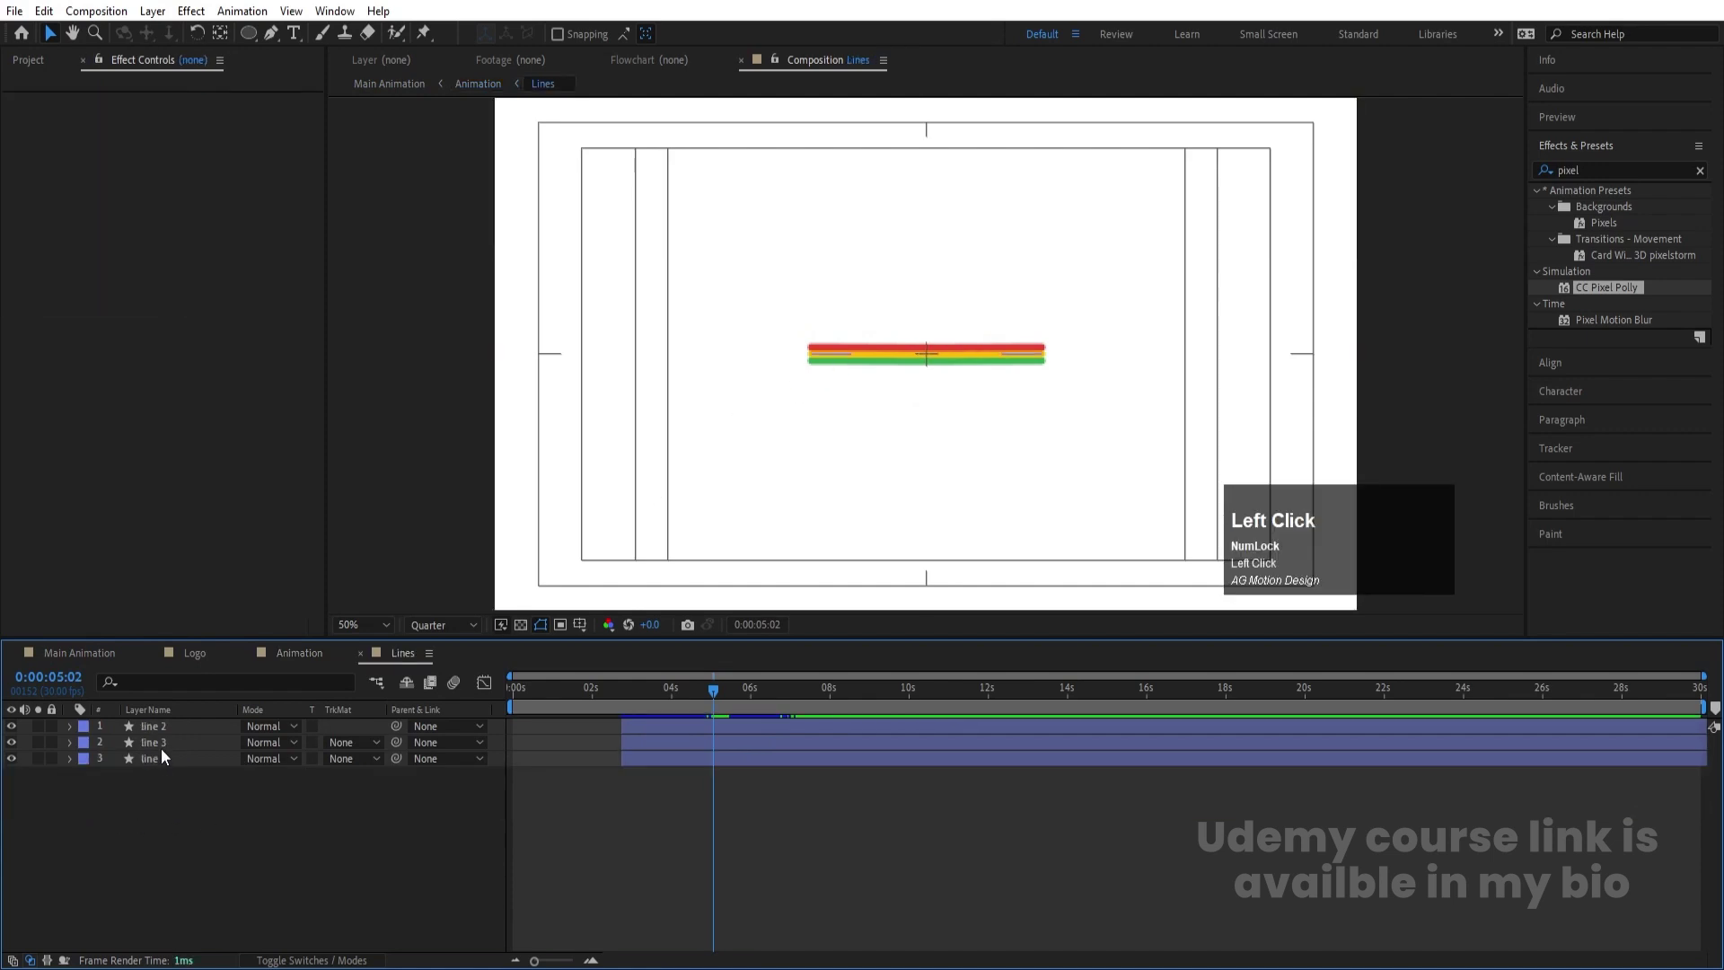
left_click(149, 759)
left_click(11, 758)
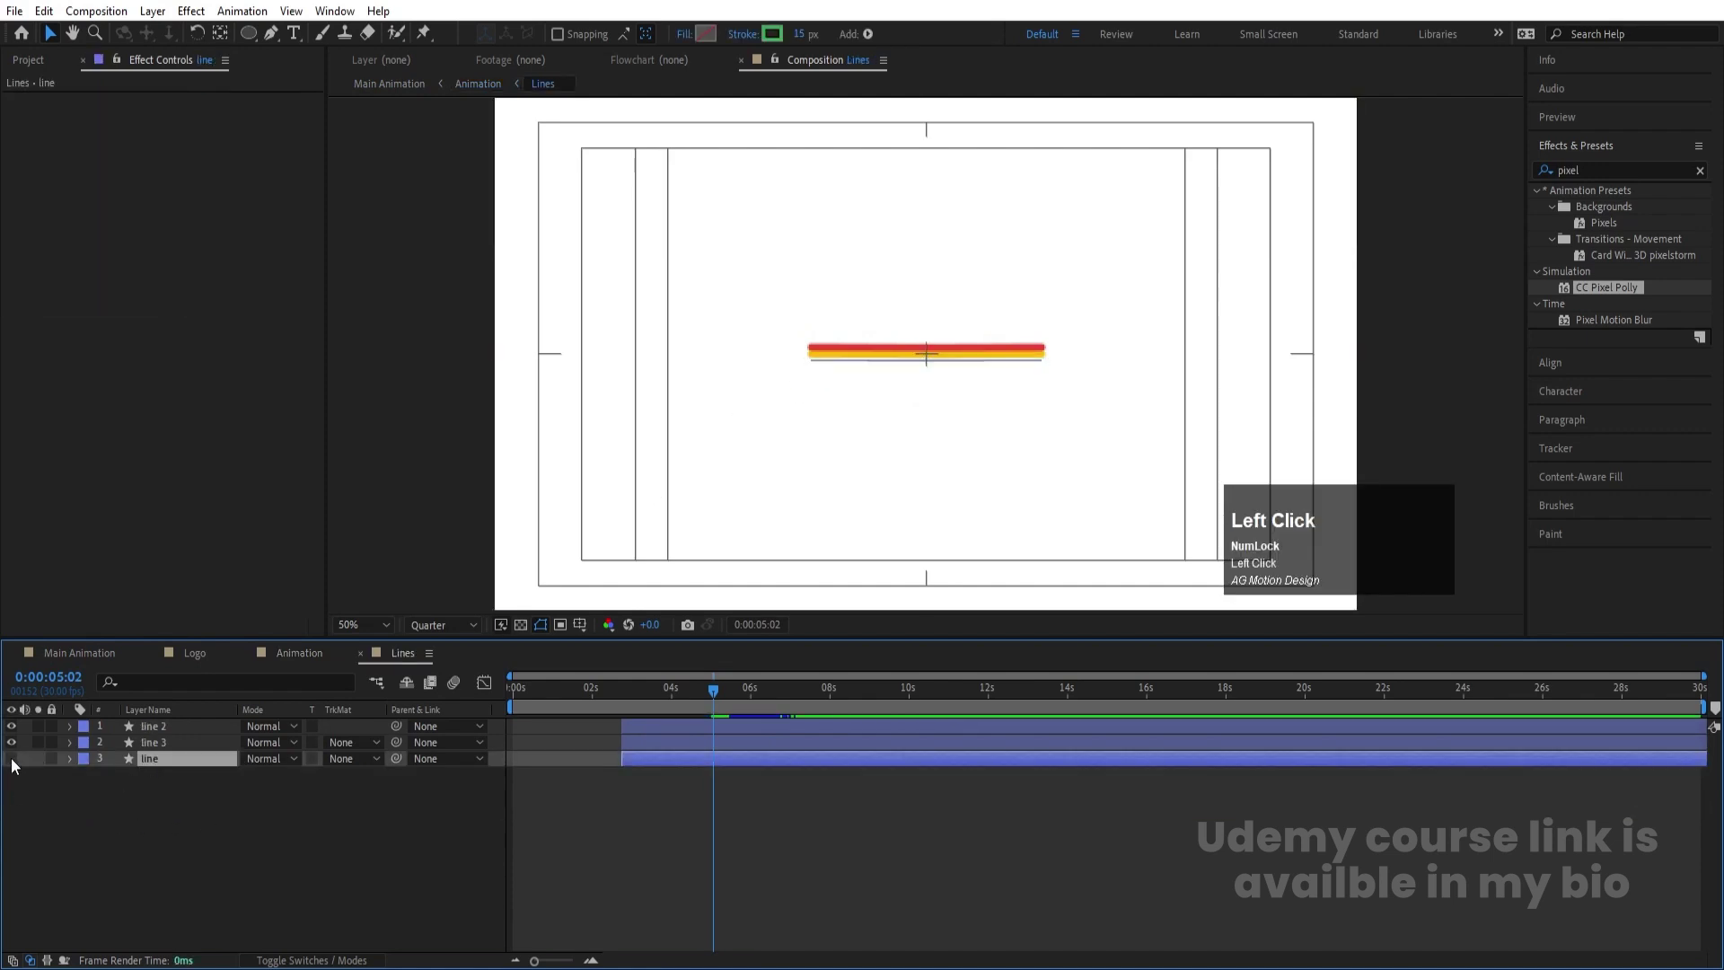
left_click(141, 733)
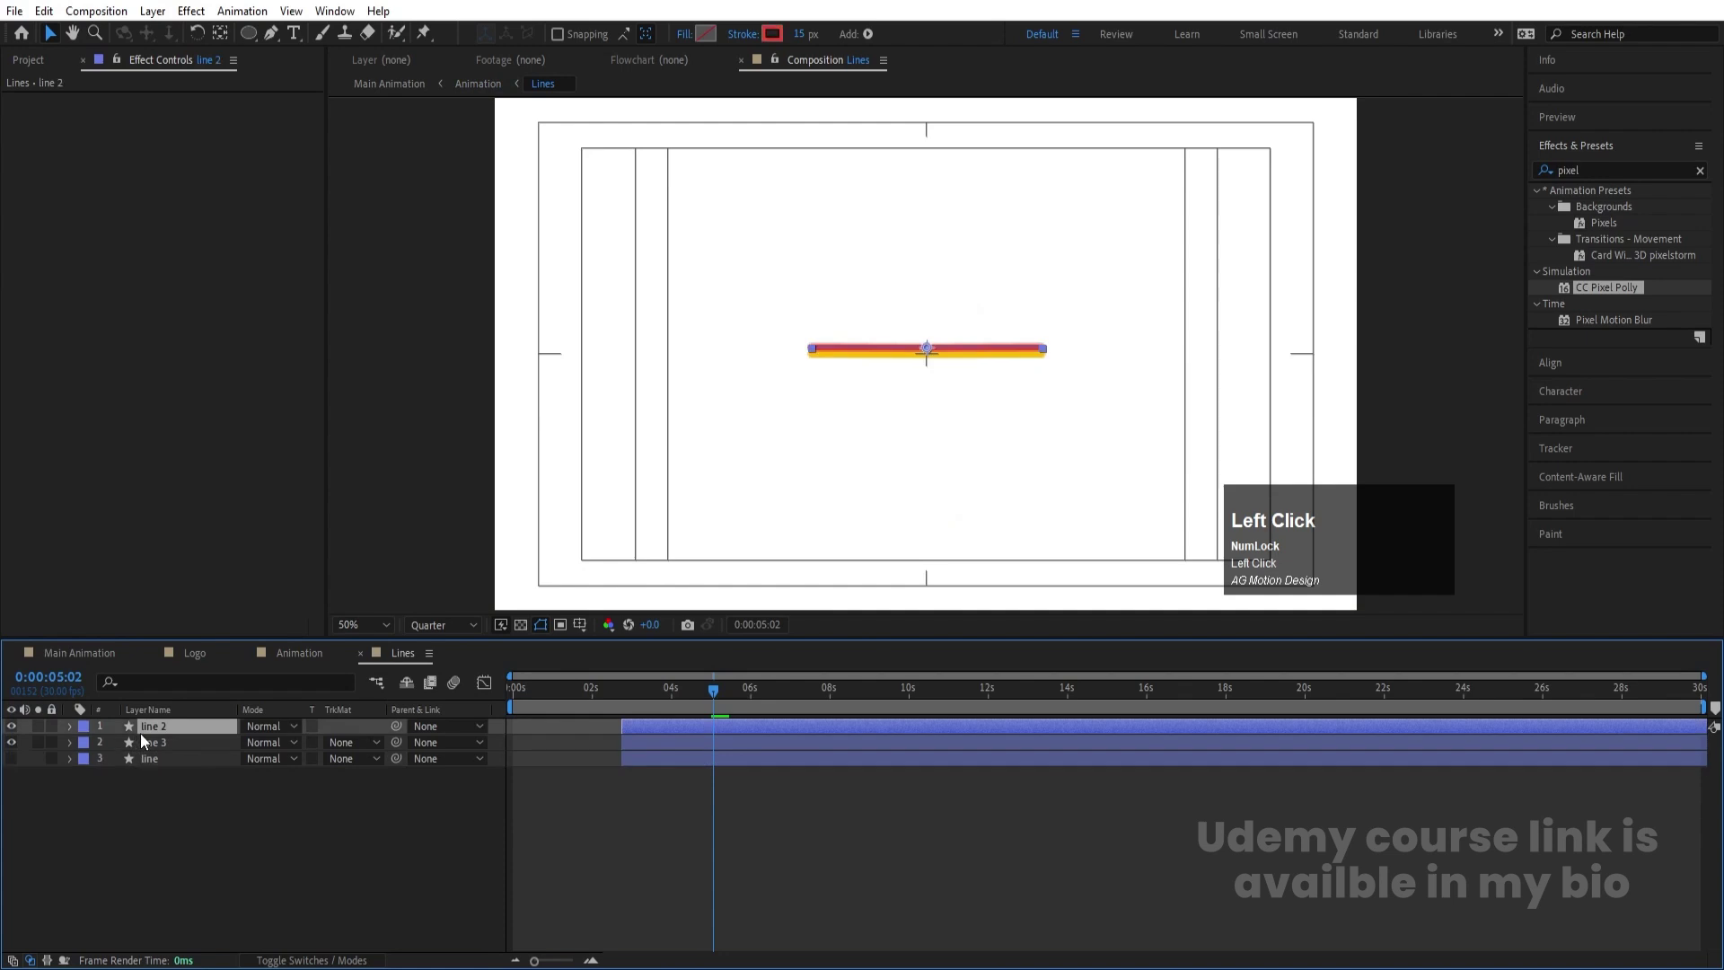
left_click(12, 725)
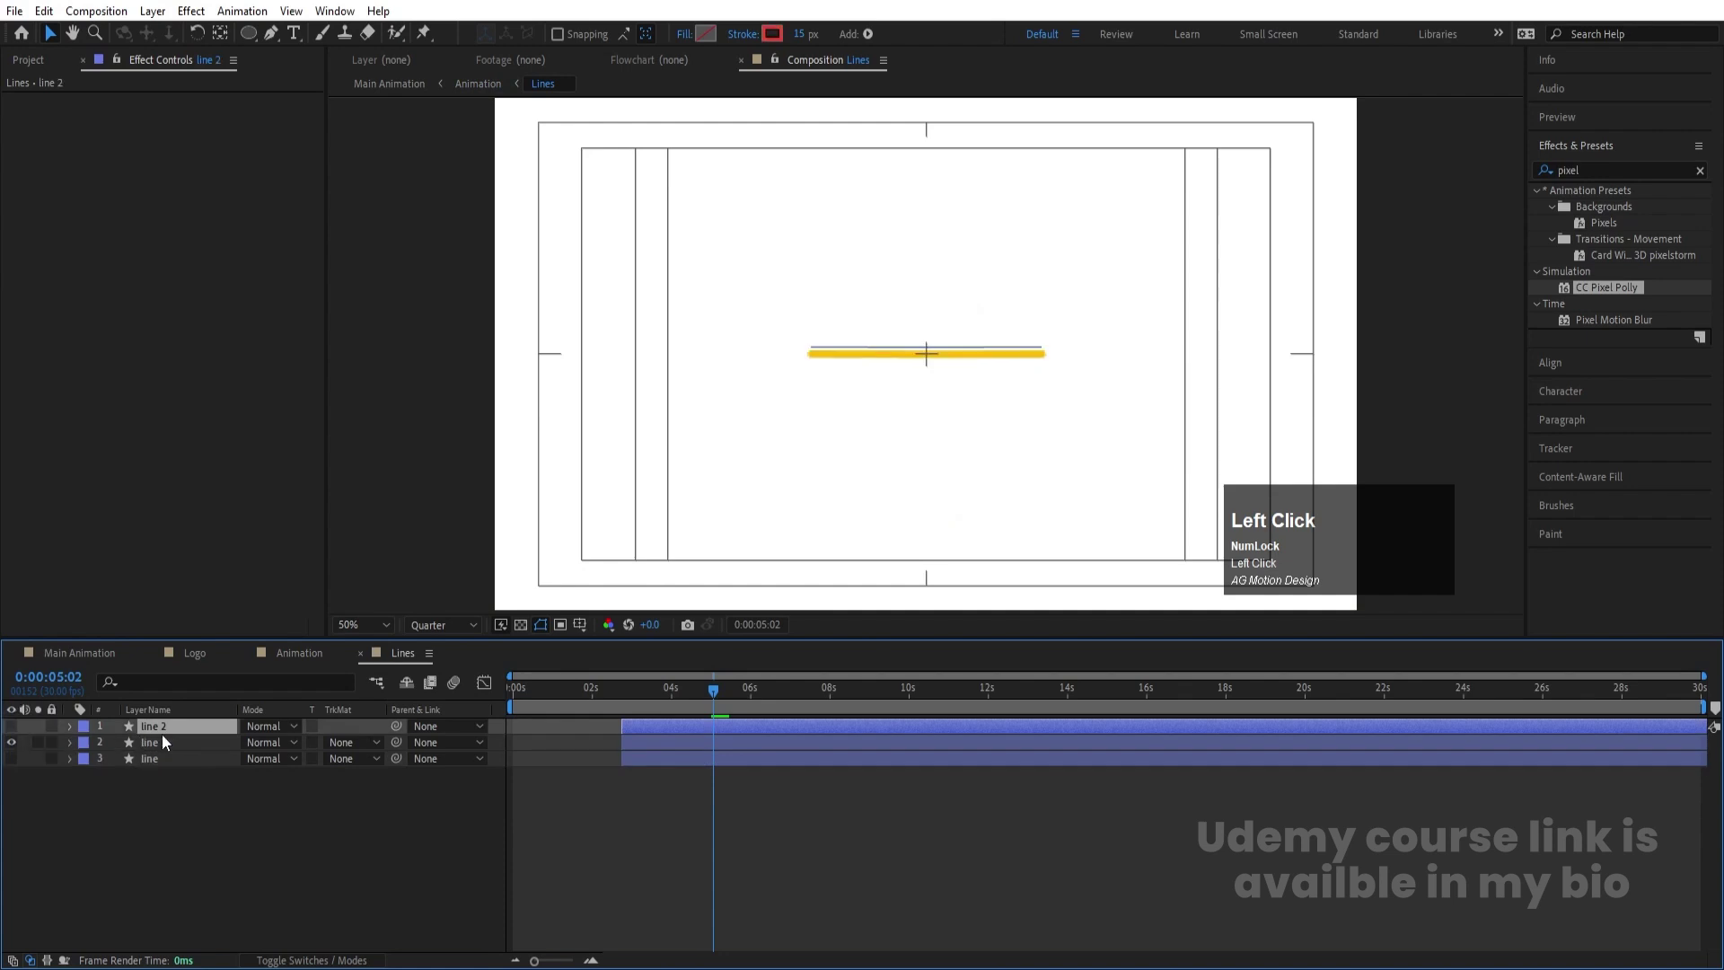
Return to the Main Animation composition and preview the single-line version through the logo reveal
left_click(90, 651)
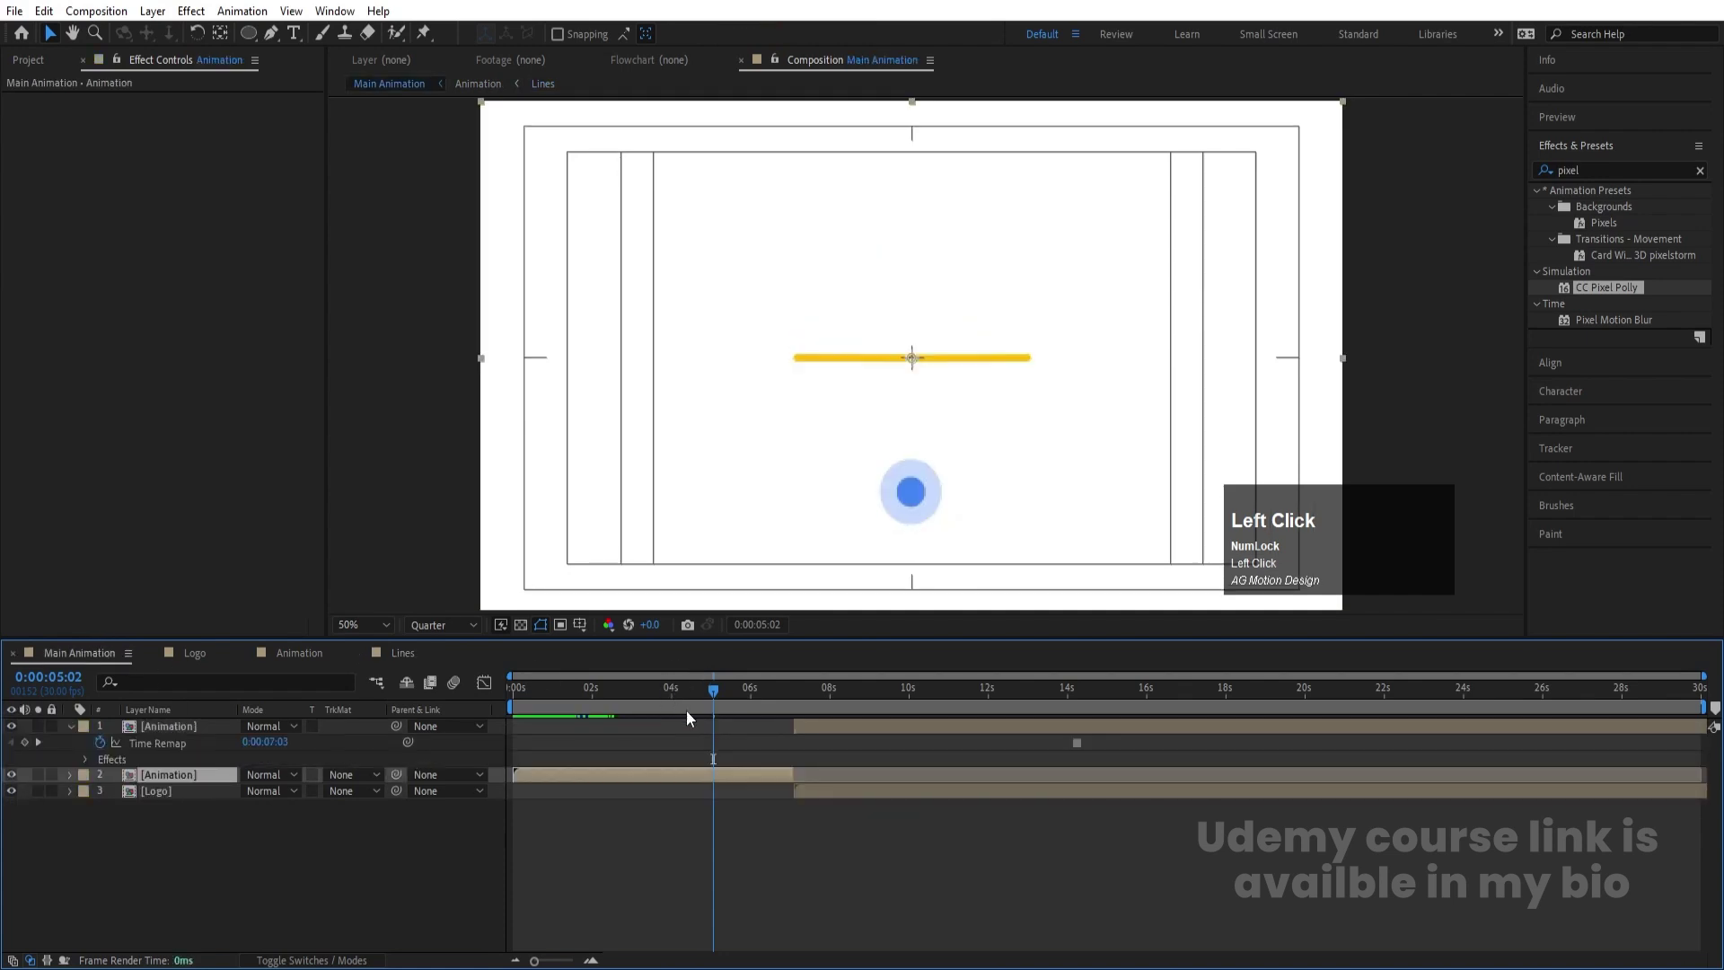
key("space")
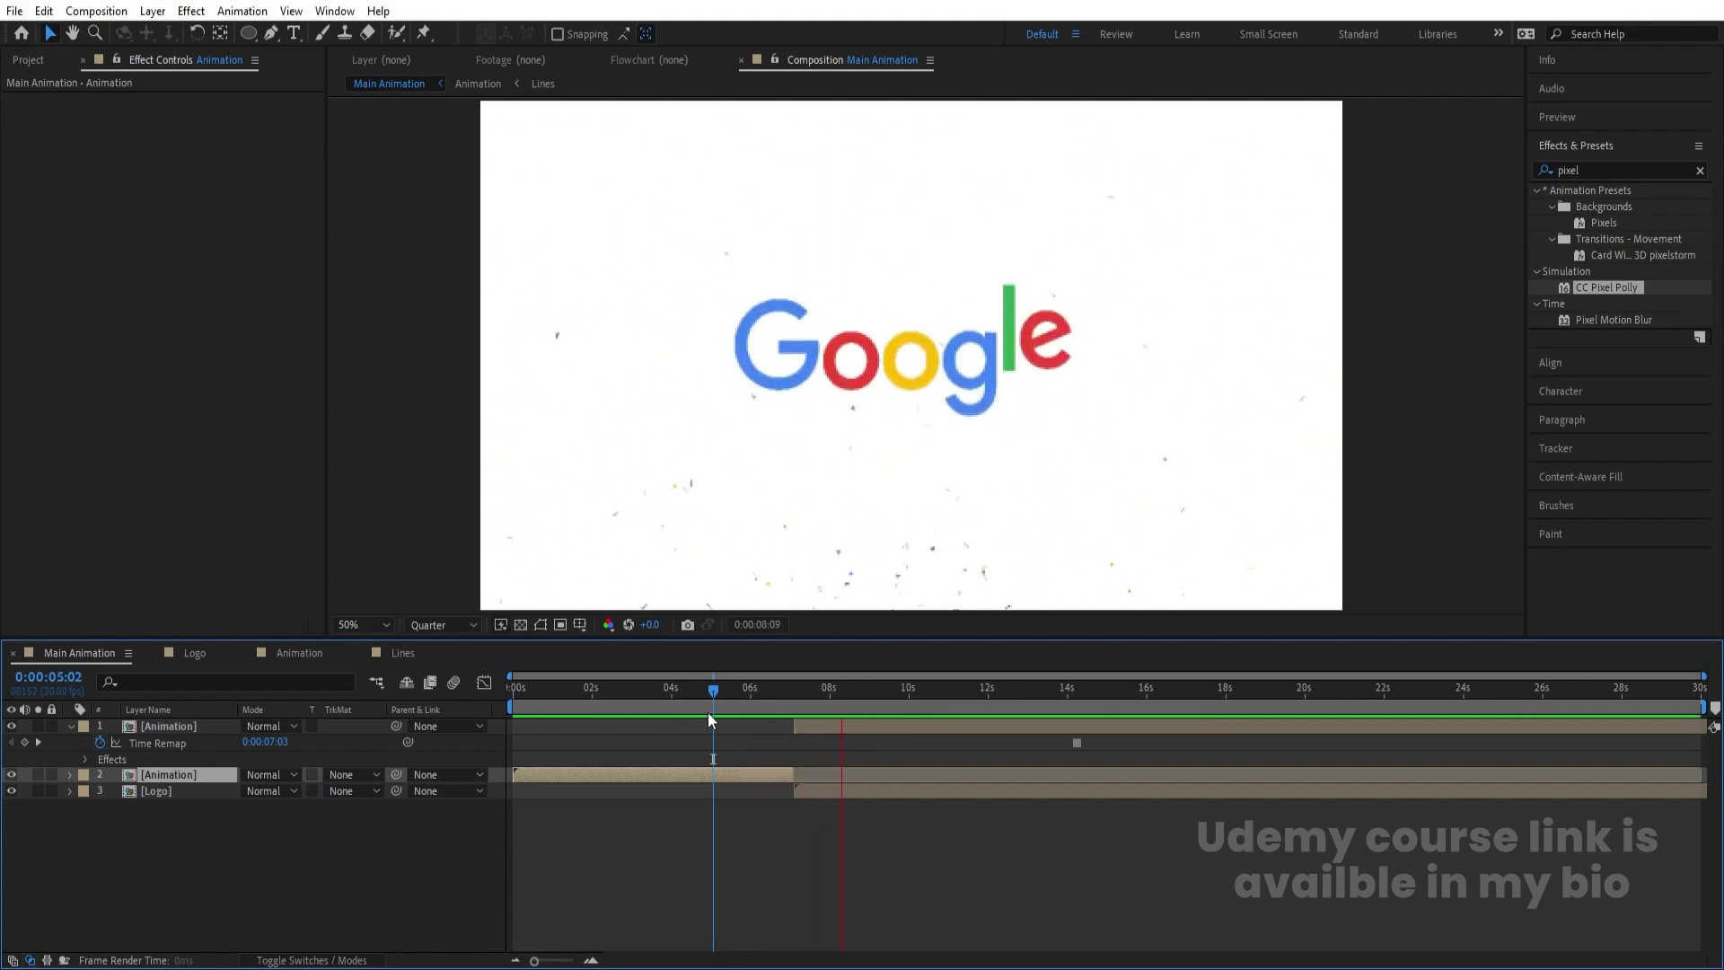
left_click(740, 692)
key("space")
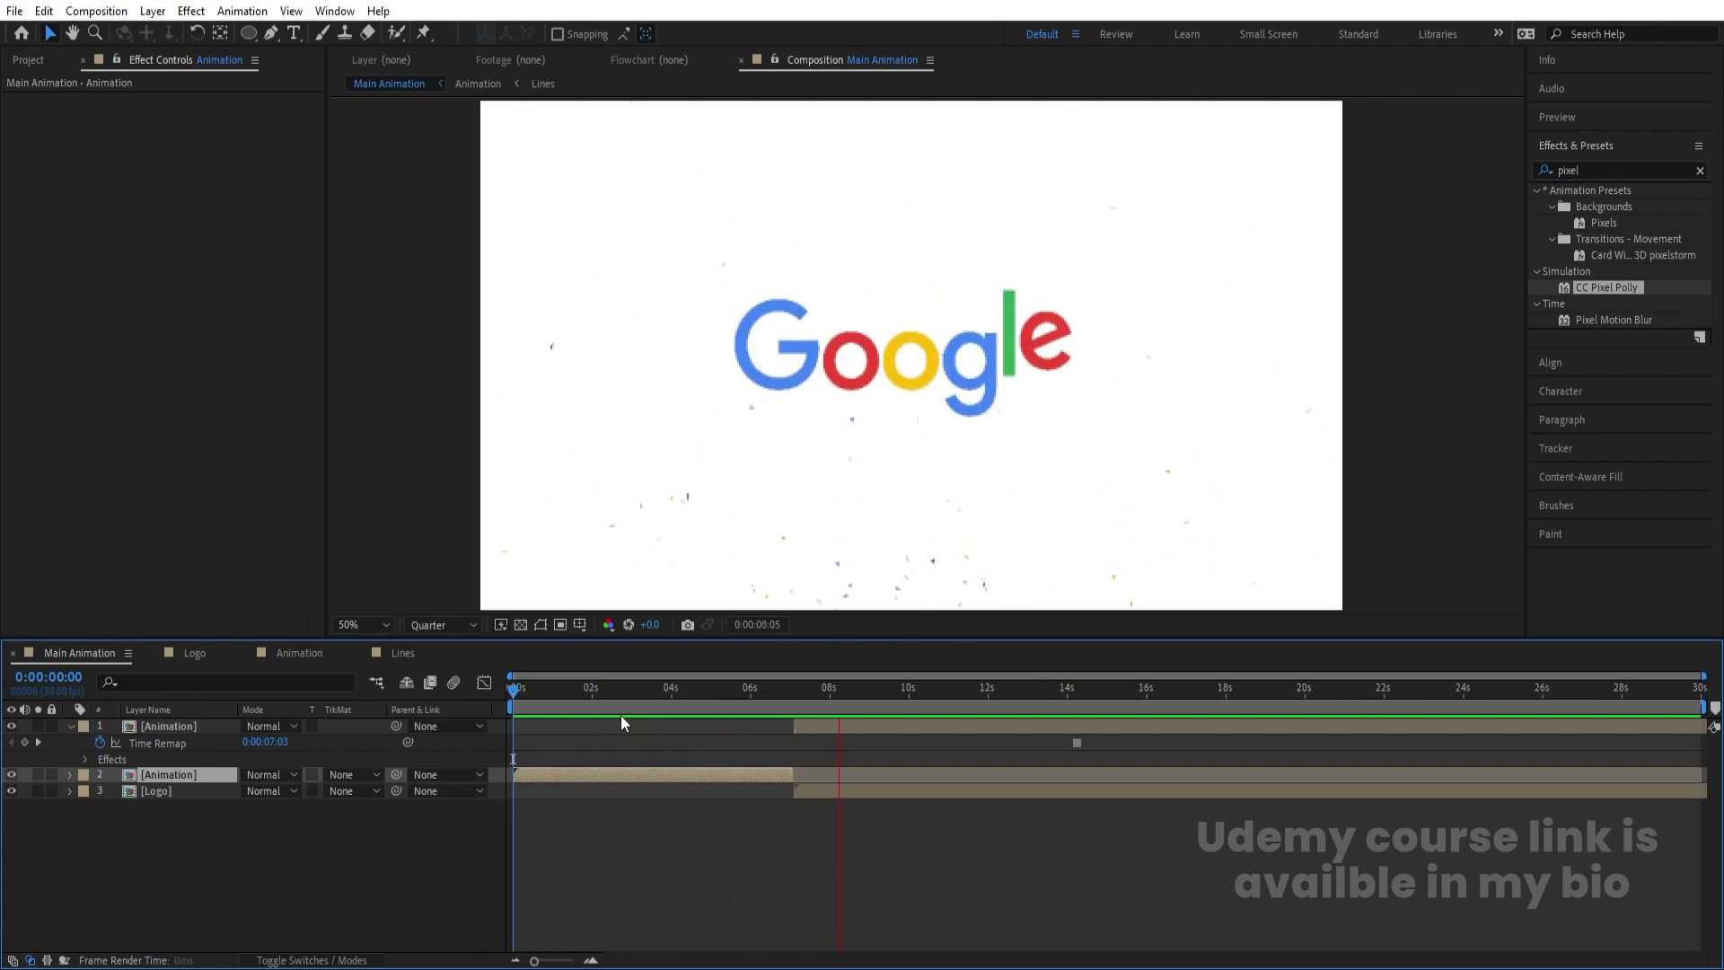
End the work area at 0:00:10:02 and add a white solid beneath all the layers
key("space")
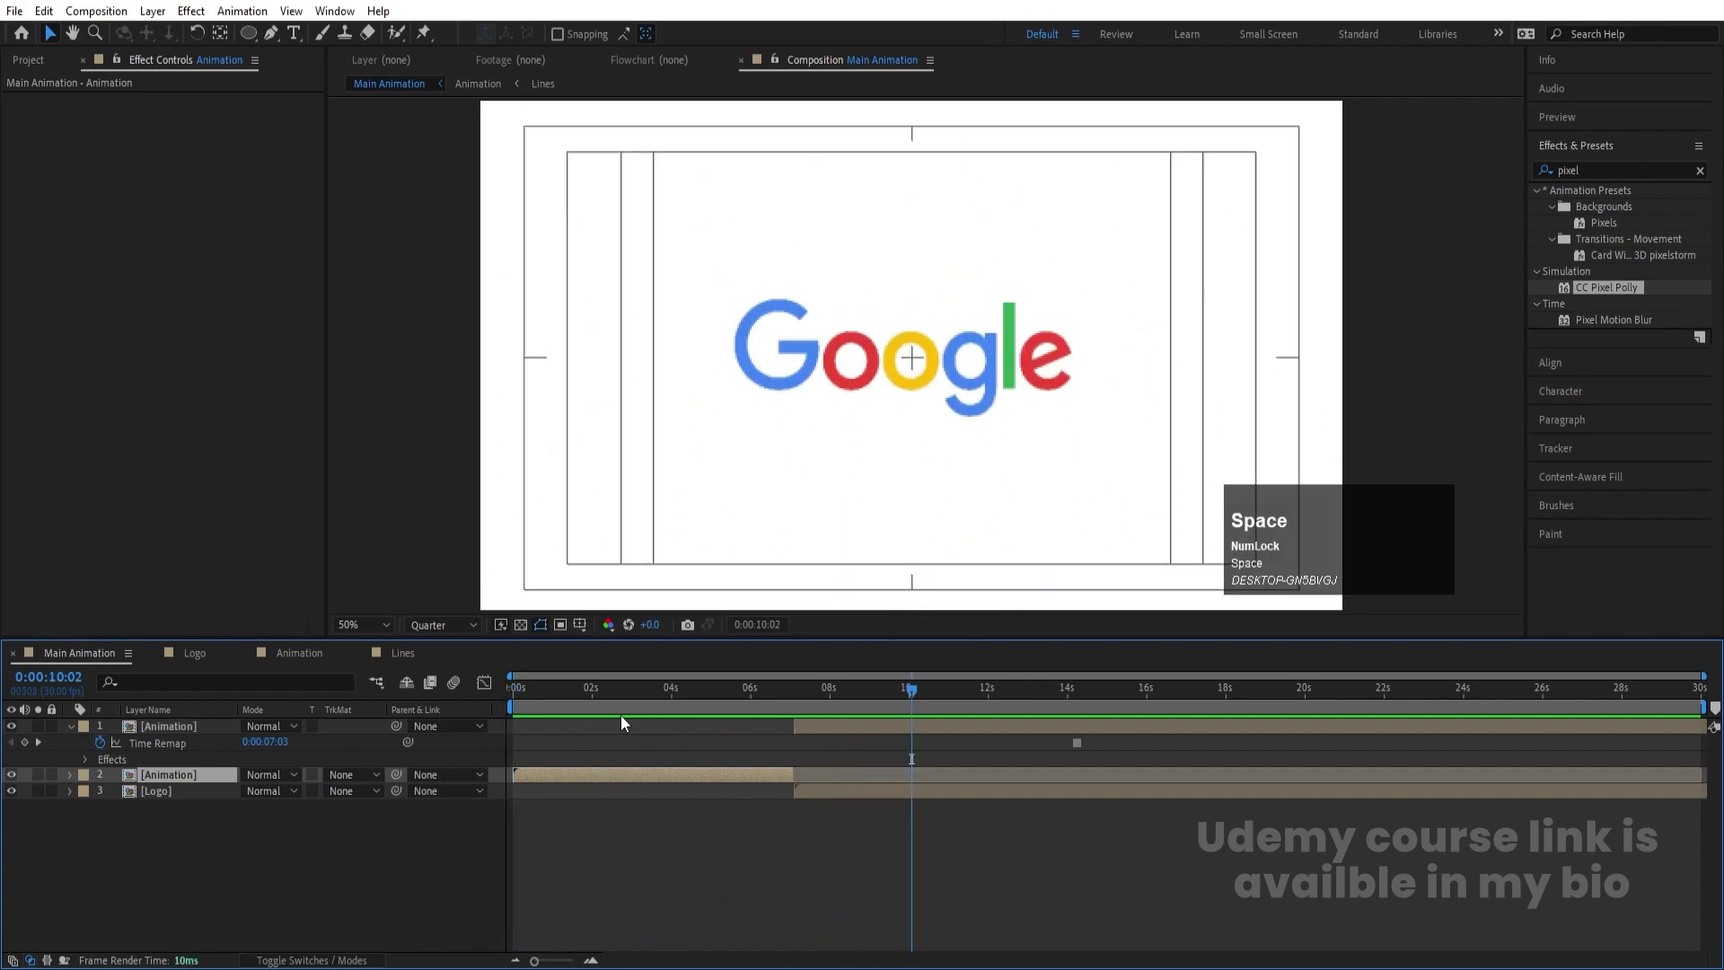
key("ctrl+y")
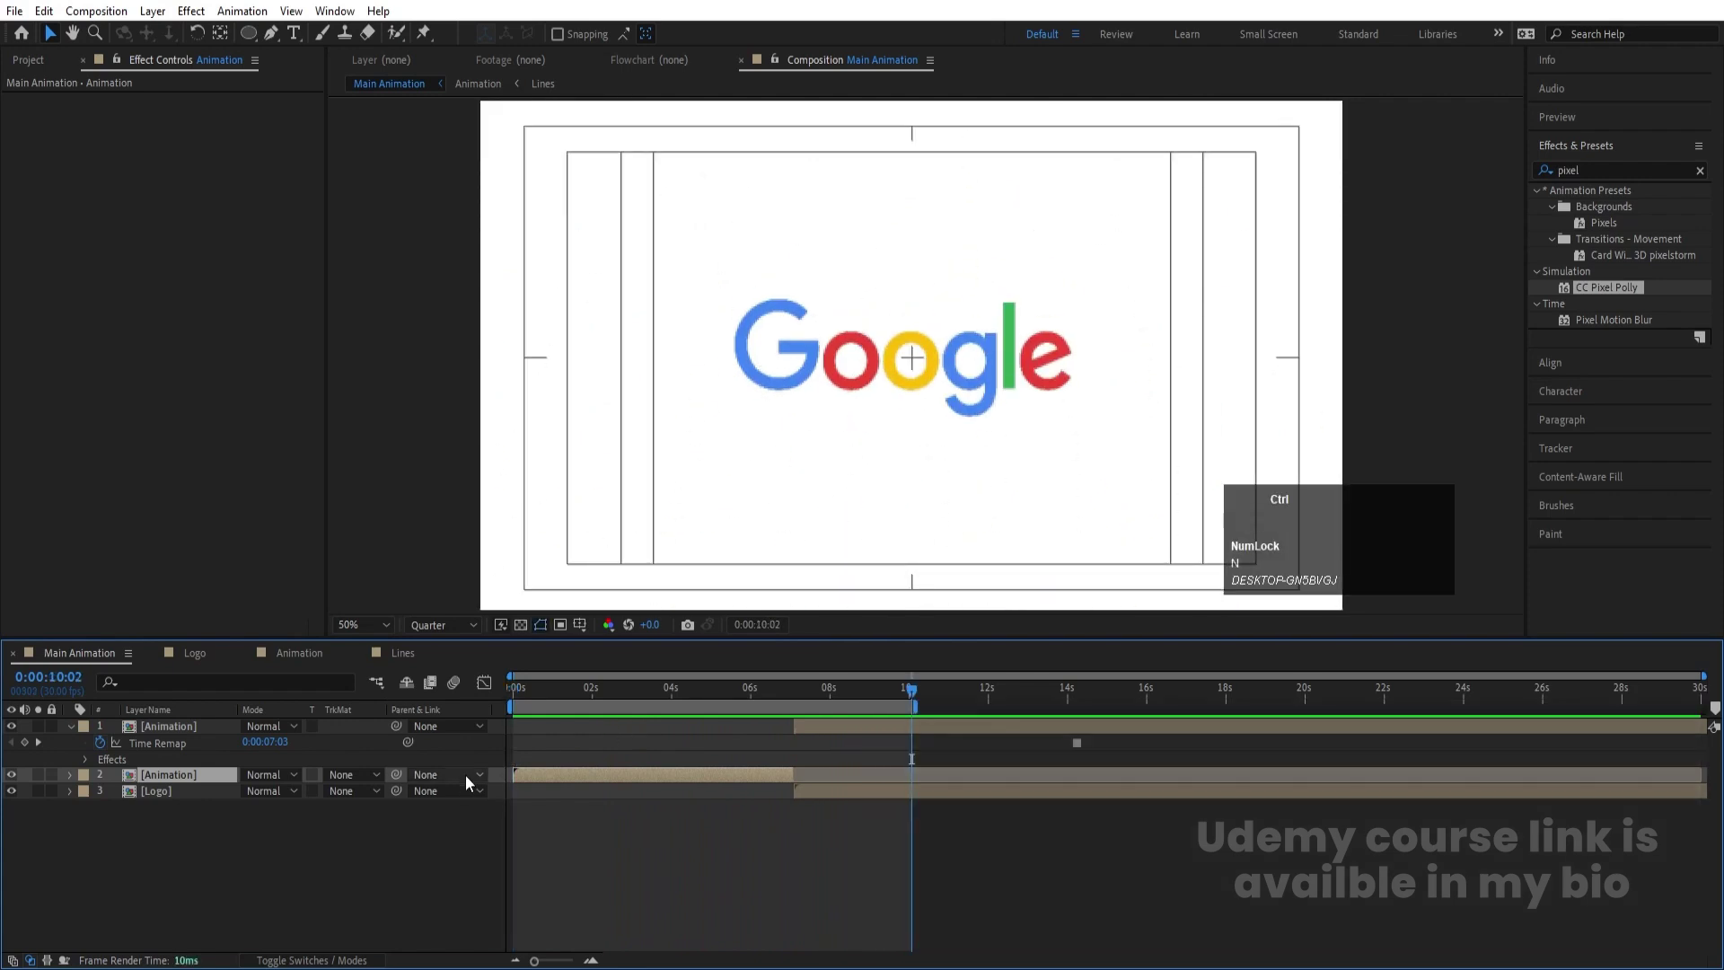
key("Return")
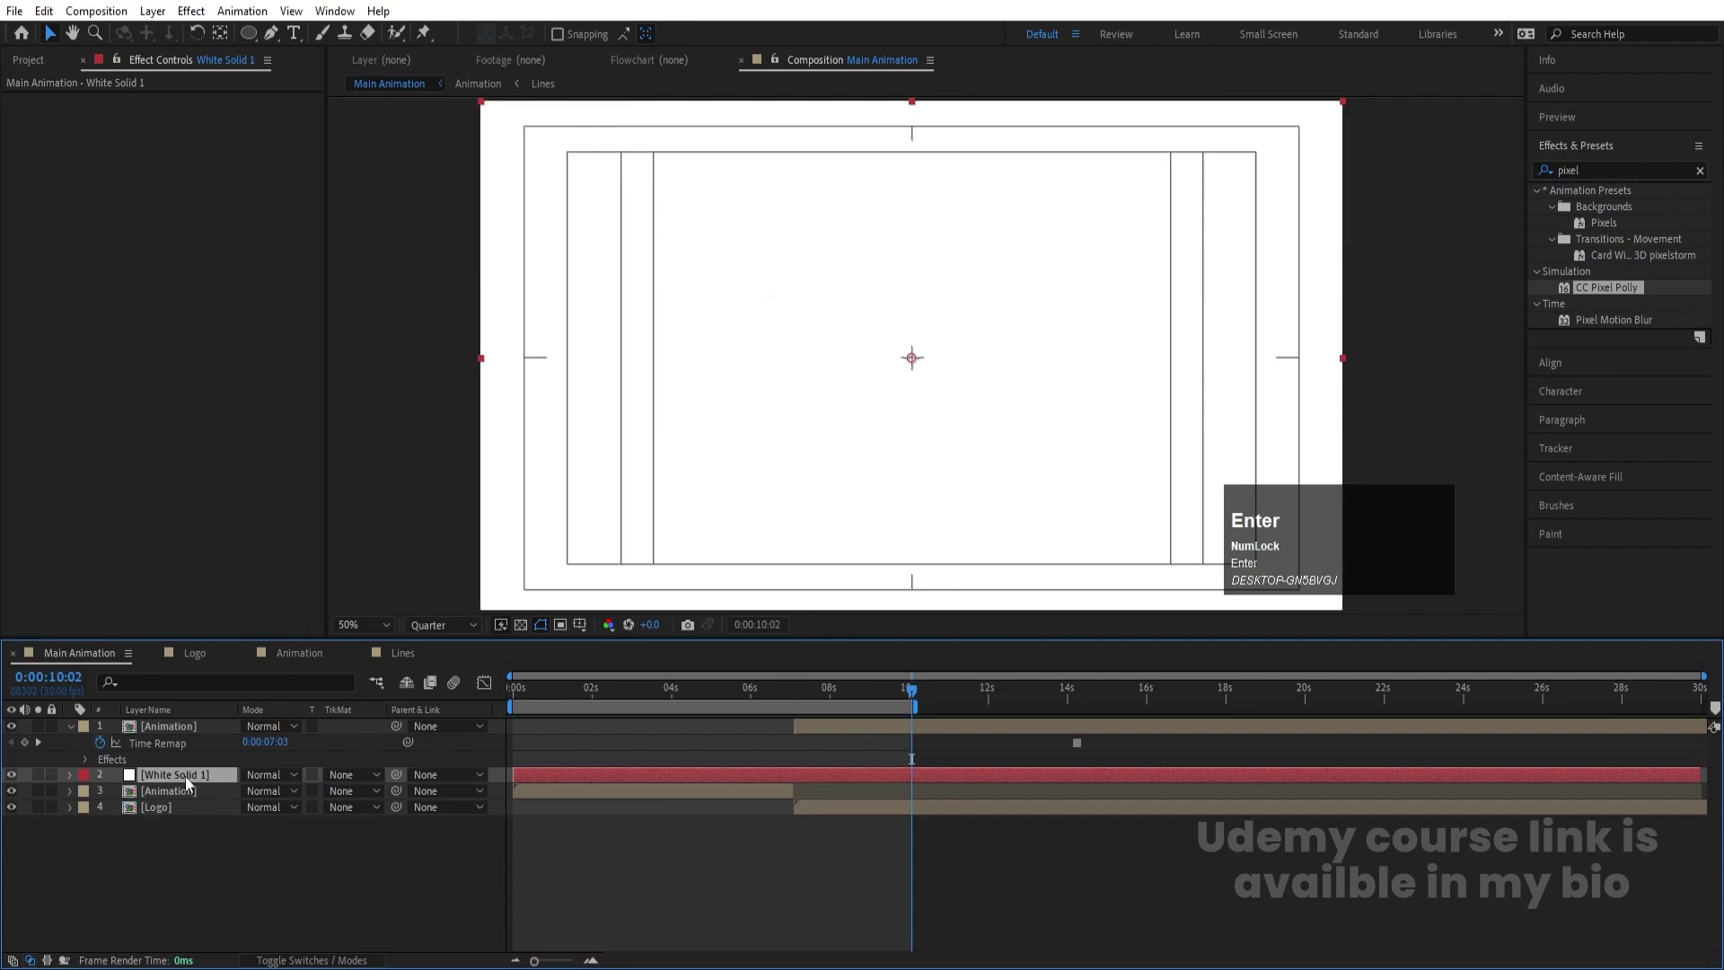
left_click_drag(184, 775, 186, 853)
left_click(192, 863)
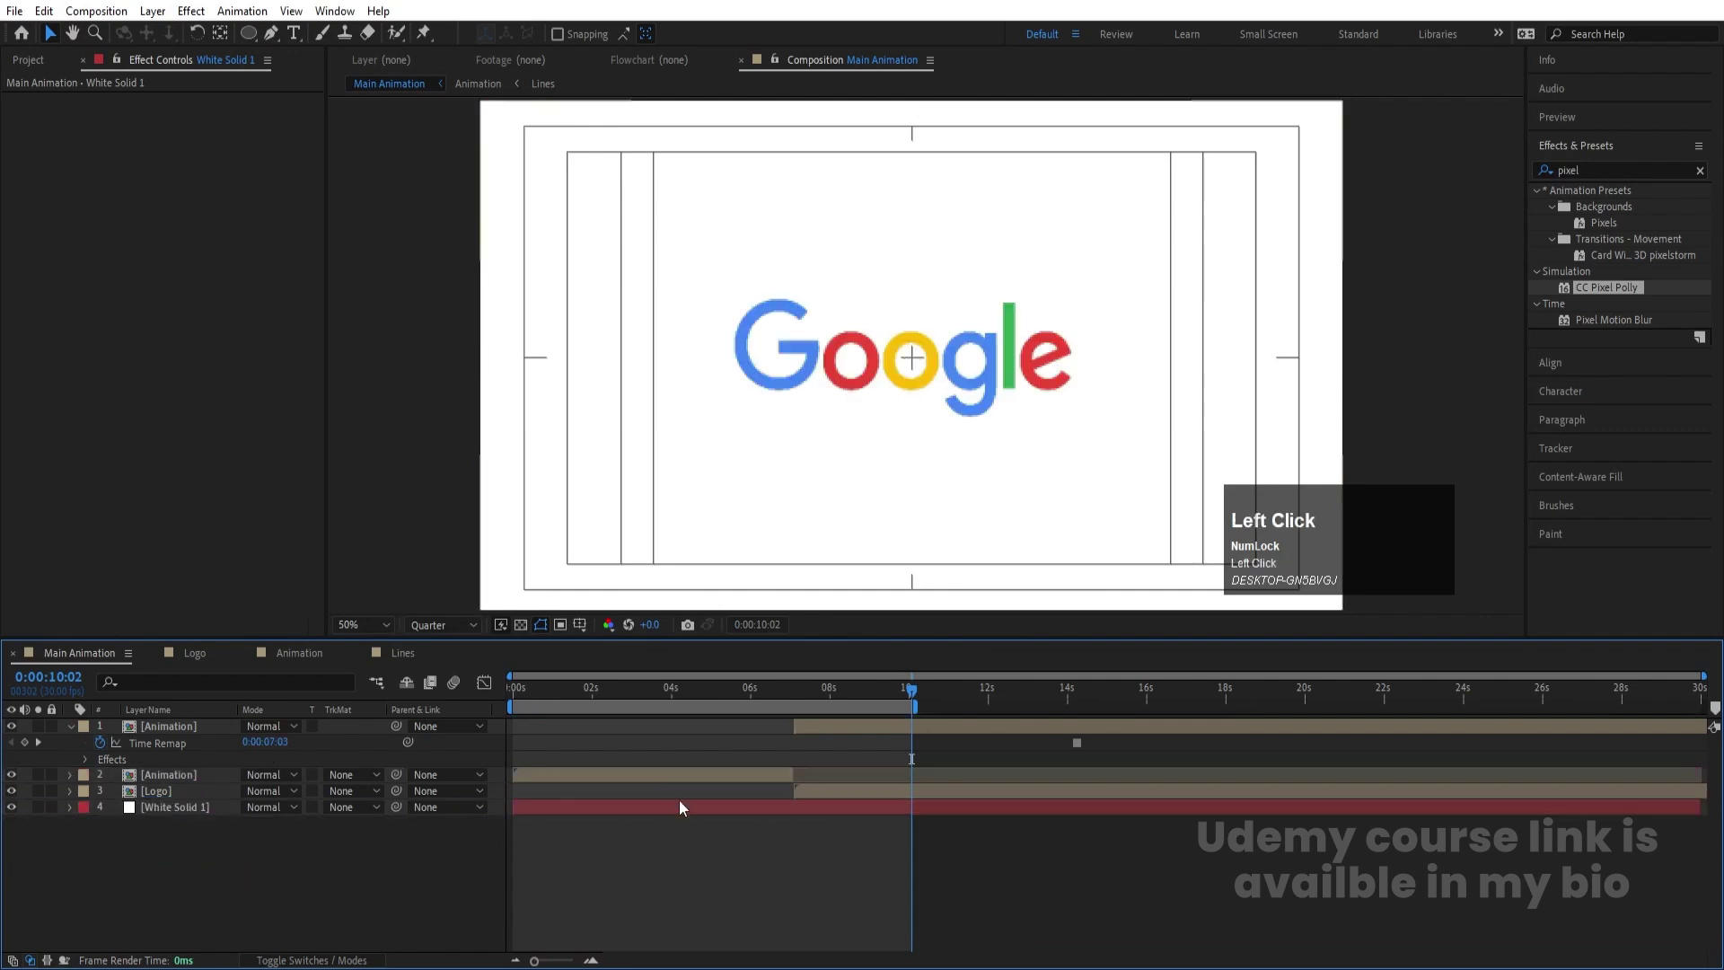